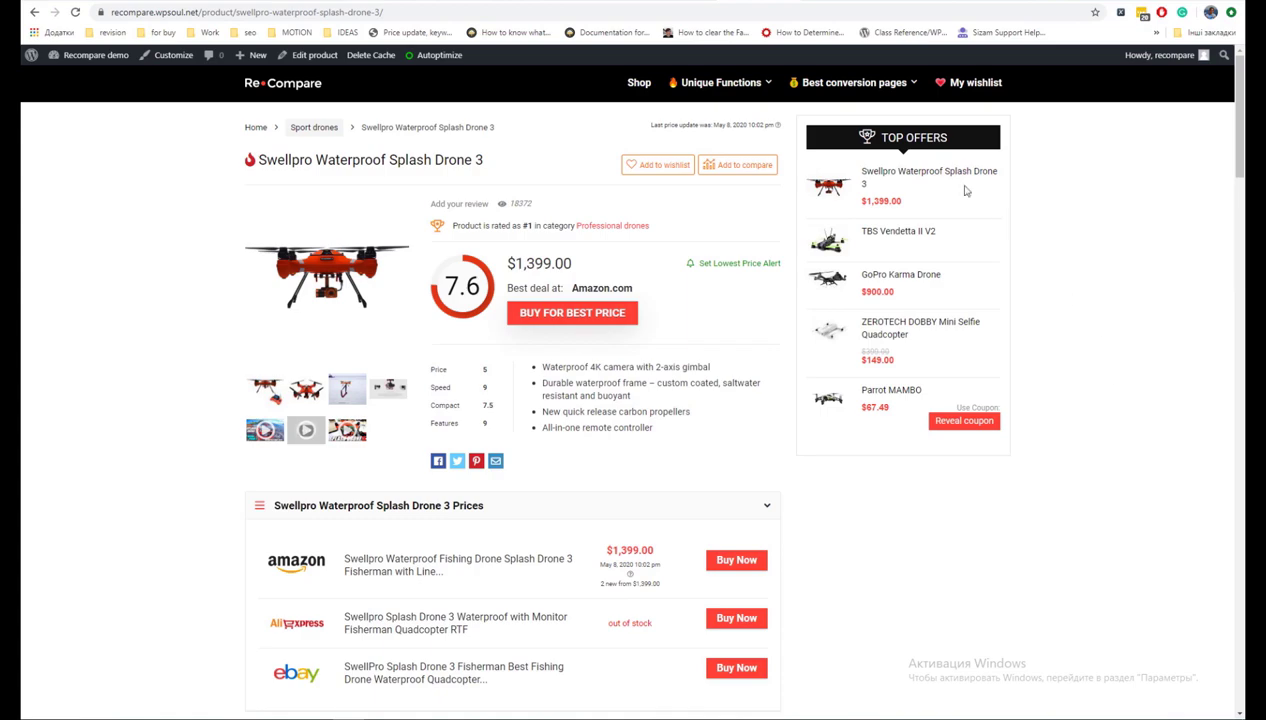
# Review the drone, GoPro and MacBook price comparison demo pages and the Re:Mag article with multiple offer layouts.
pyautogui.click(838, 2)
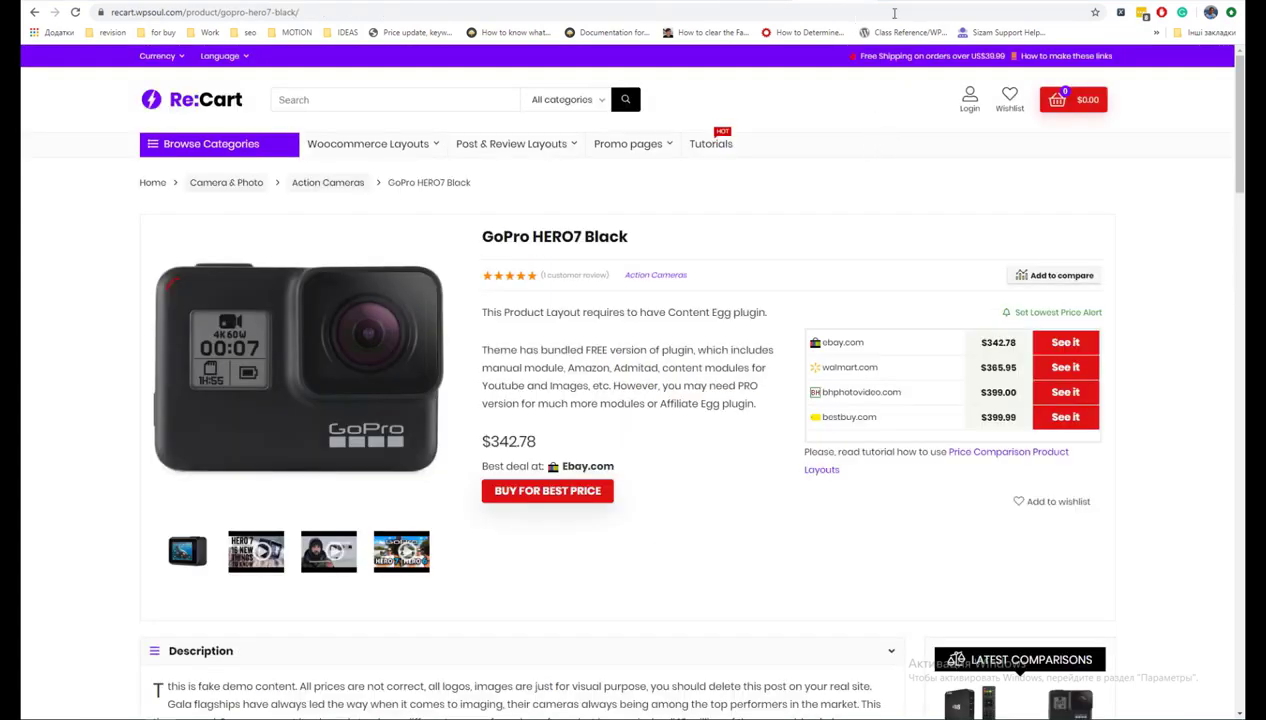
pyautogui.click(890, 3)
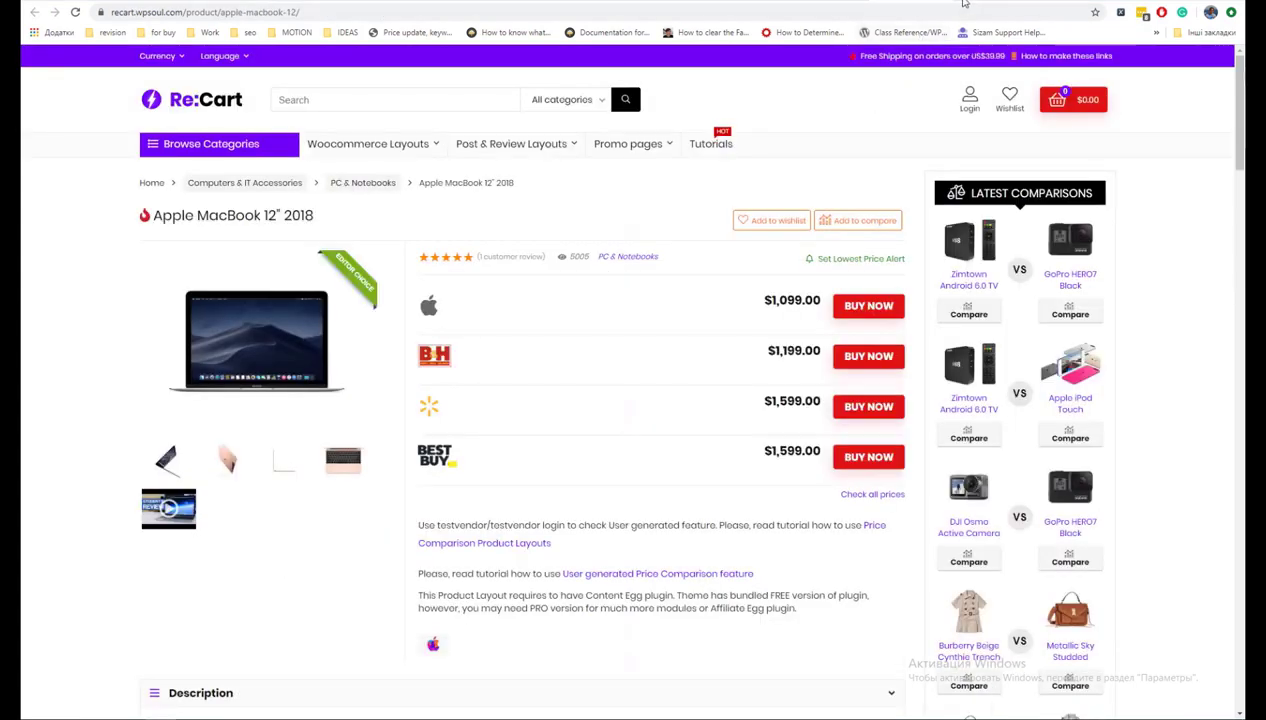
pyautogui.click(964, 3)
pyautogui.scroll(-10, 1088, 208)
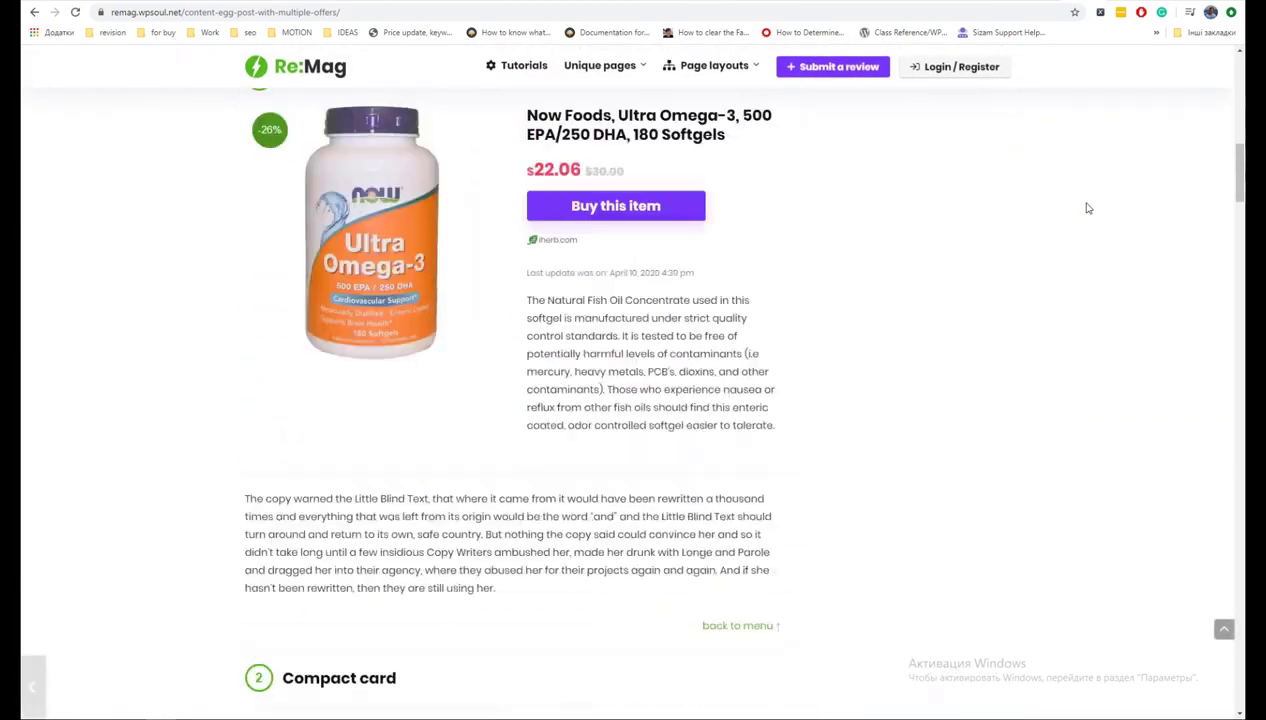
pyautogui.scroll(-20, 1088, 208)
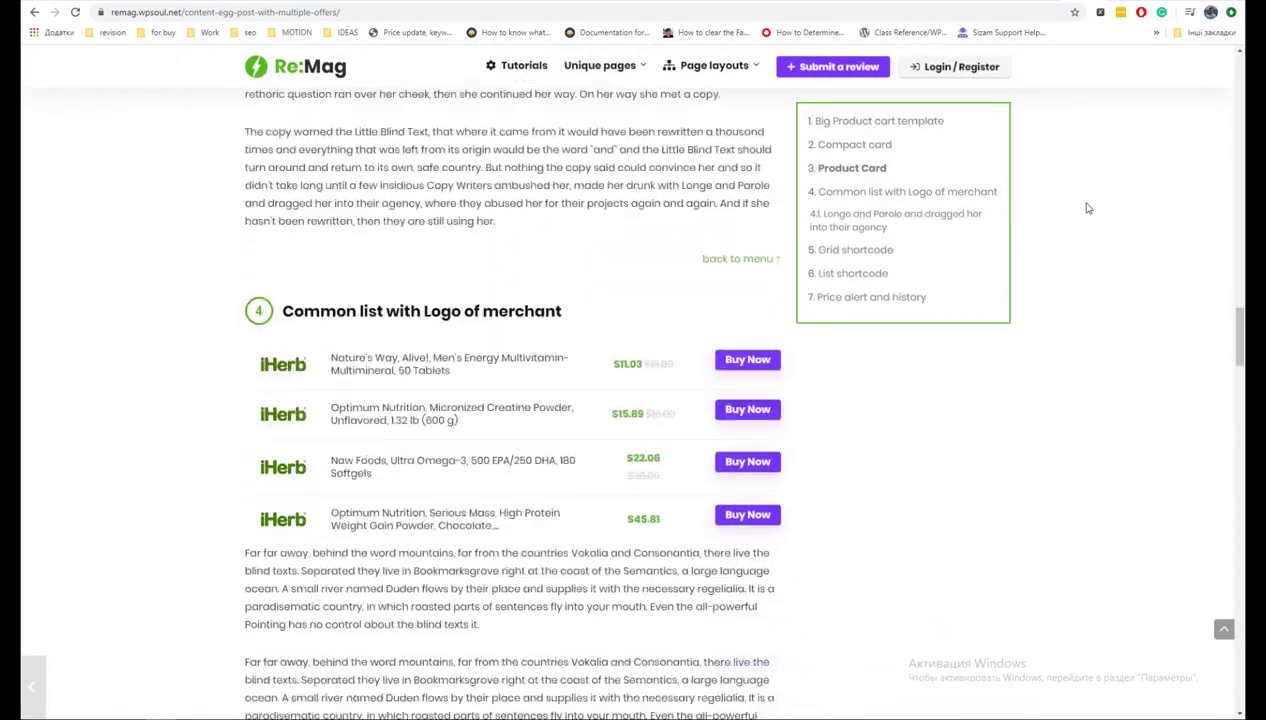
pyautogui.scroll(-20, 1088, 208)
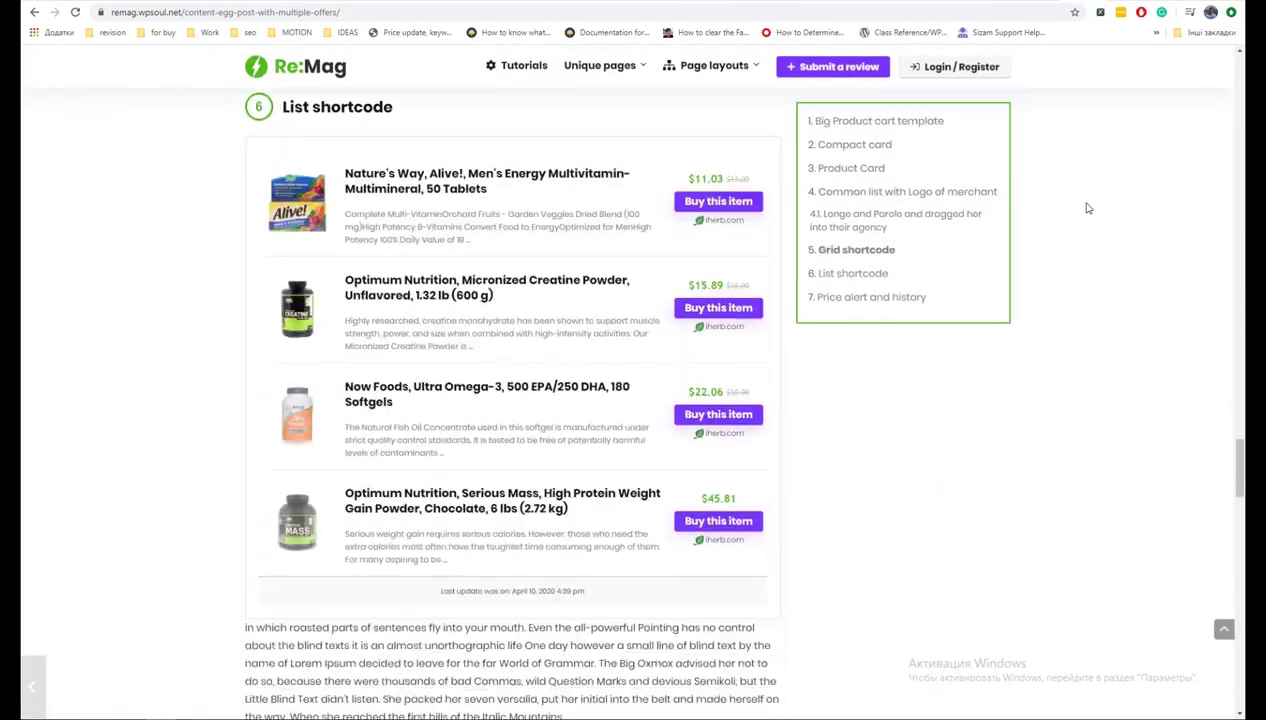
pyautogui.scroll(-5, 1088, 208)
# Look through the product grids on the Repick and Rething demo home pages.
pyautogui.hotkey('ctrl', 'Tab')
pyautogui.scroll(-5, 1126, 120)
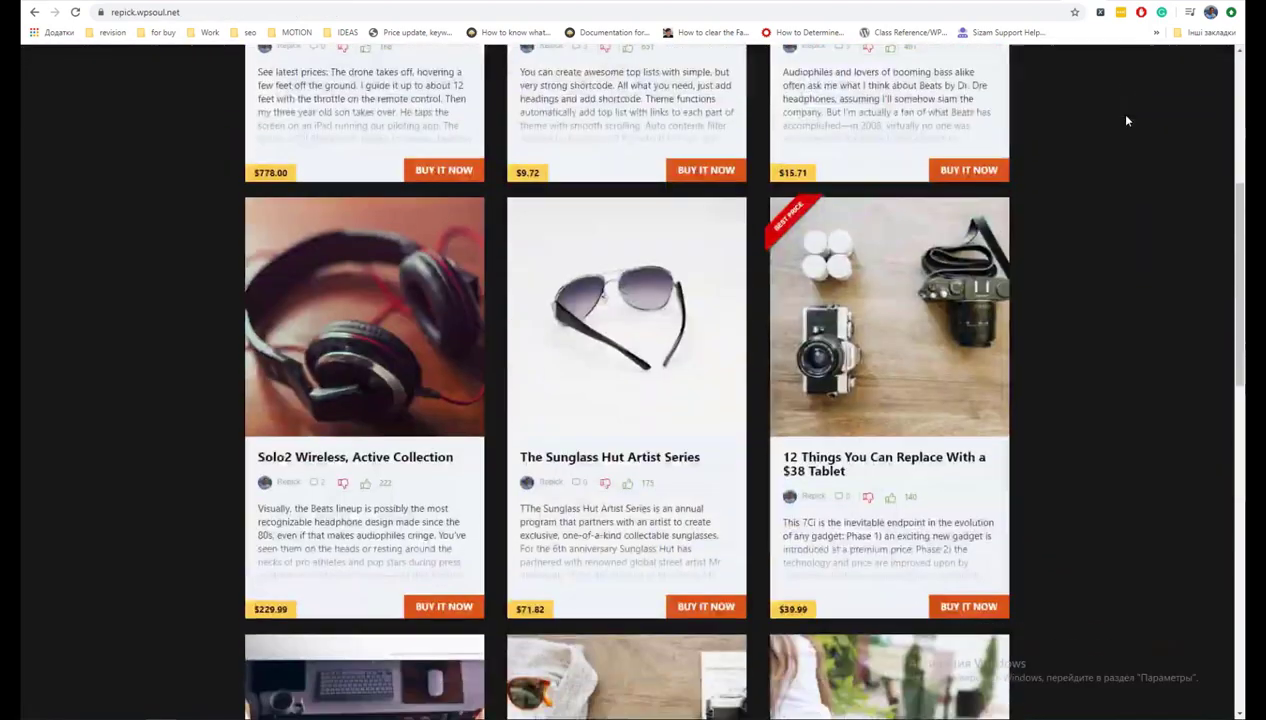
pyautogui.scroll(-10, 1126, 120)
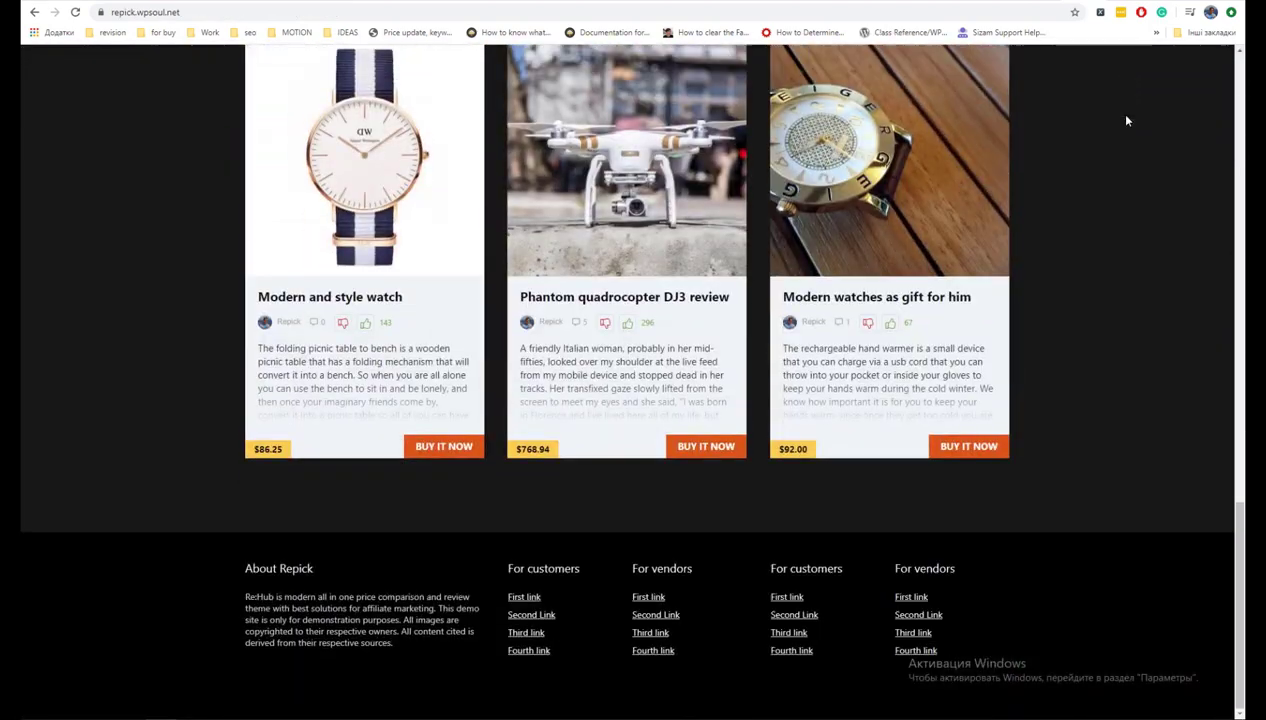
pyautogui.hotkey('ctrl', 'Tab')
pyautogui.scroll(-10, 1115, 160)
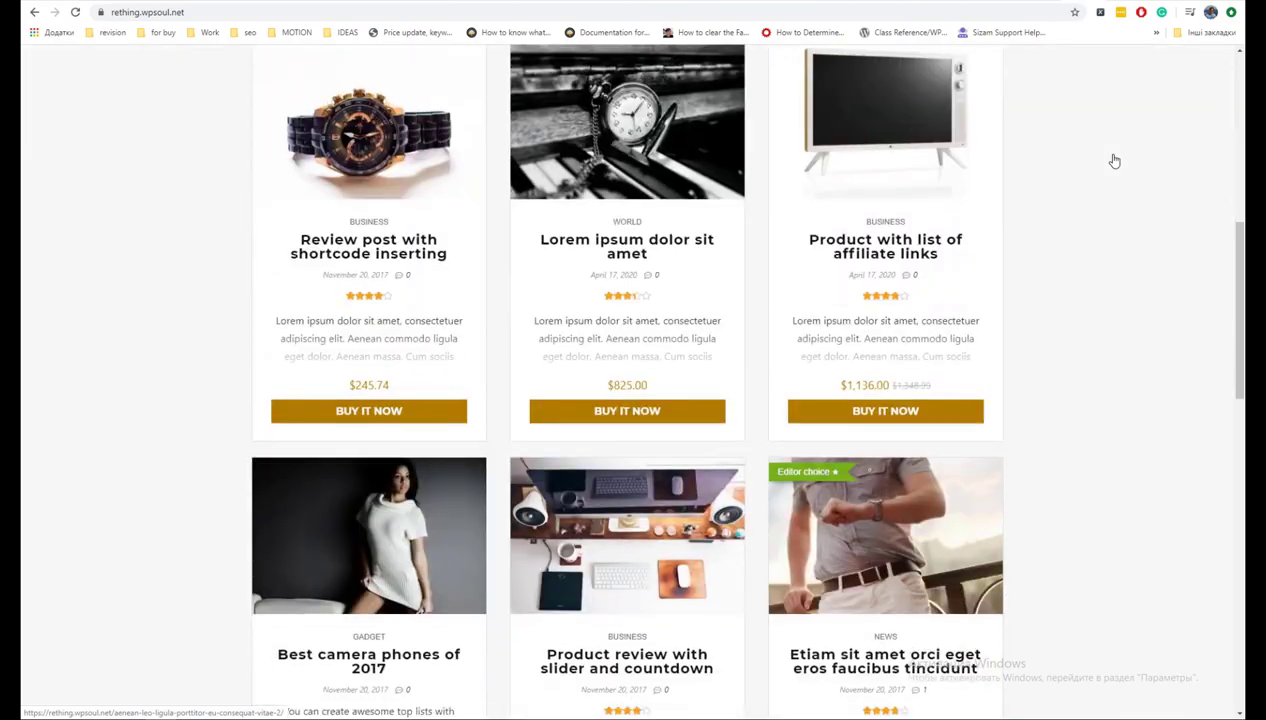
pyautogui.scroll(-10, 1115, 160)
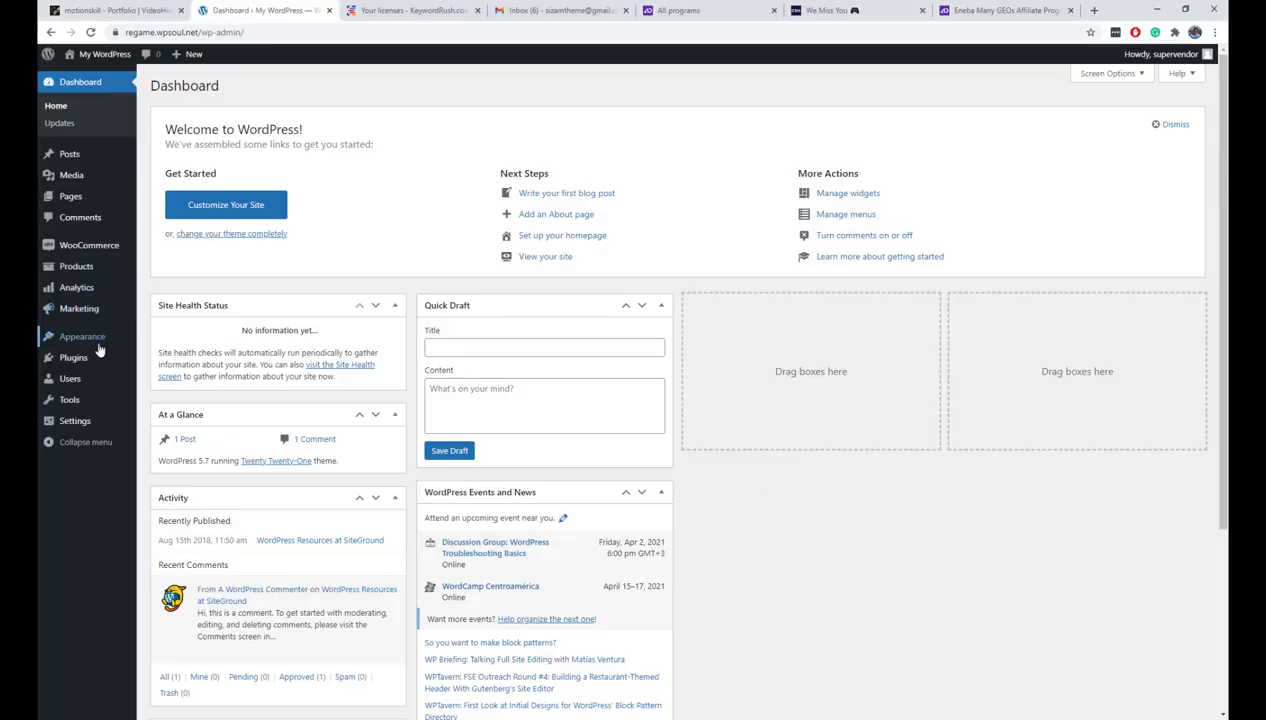
# Save the site's permalink settings with the Post name structure and the custom product base product/.
pyautogui.moveTo(99, 426)
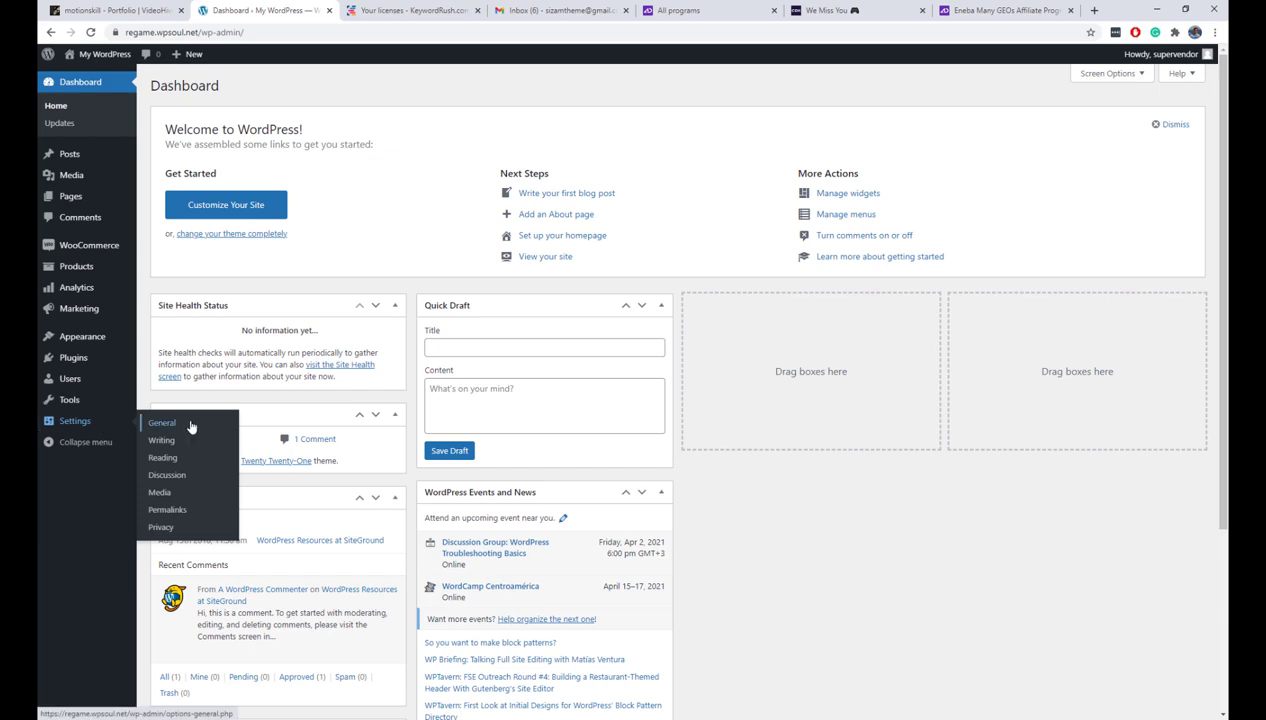
pyautogui.click(188, 510)
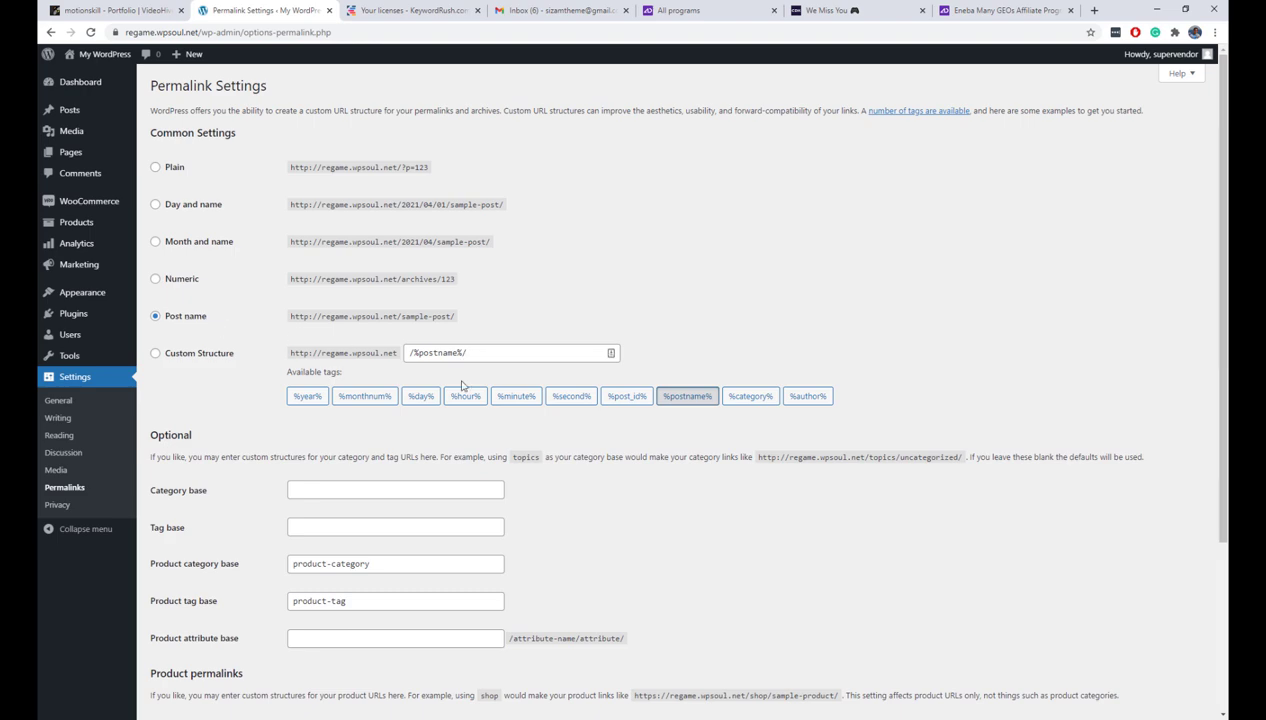
pyautogui.scroll(-4, 461, 386)
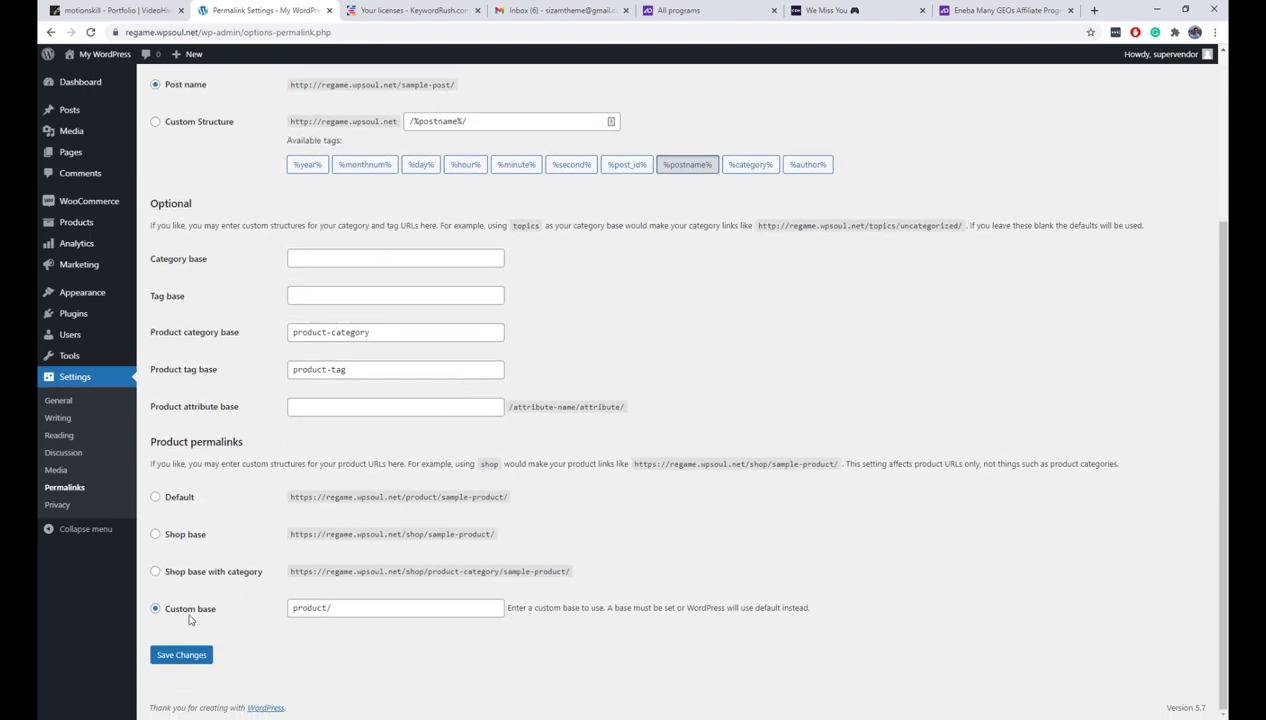
pyautogui.click(208, 654)
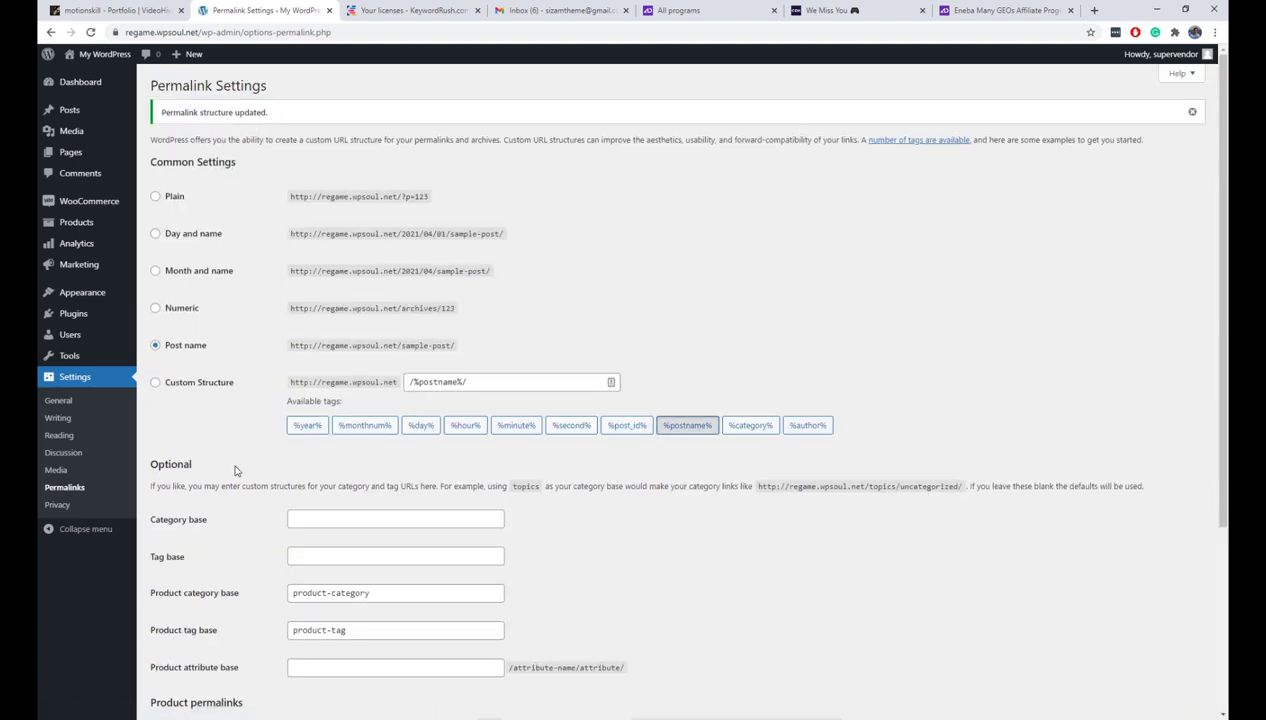
# In the general settings, set the site title to "Game deal site" and the tagline to "Find best deals and keys for games".
pyautogui.click(84, 402)
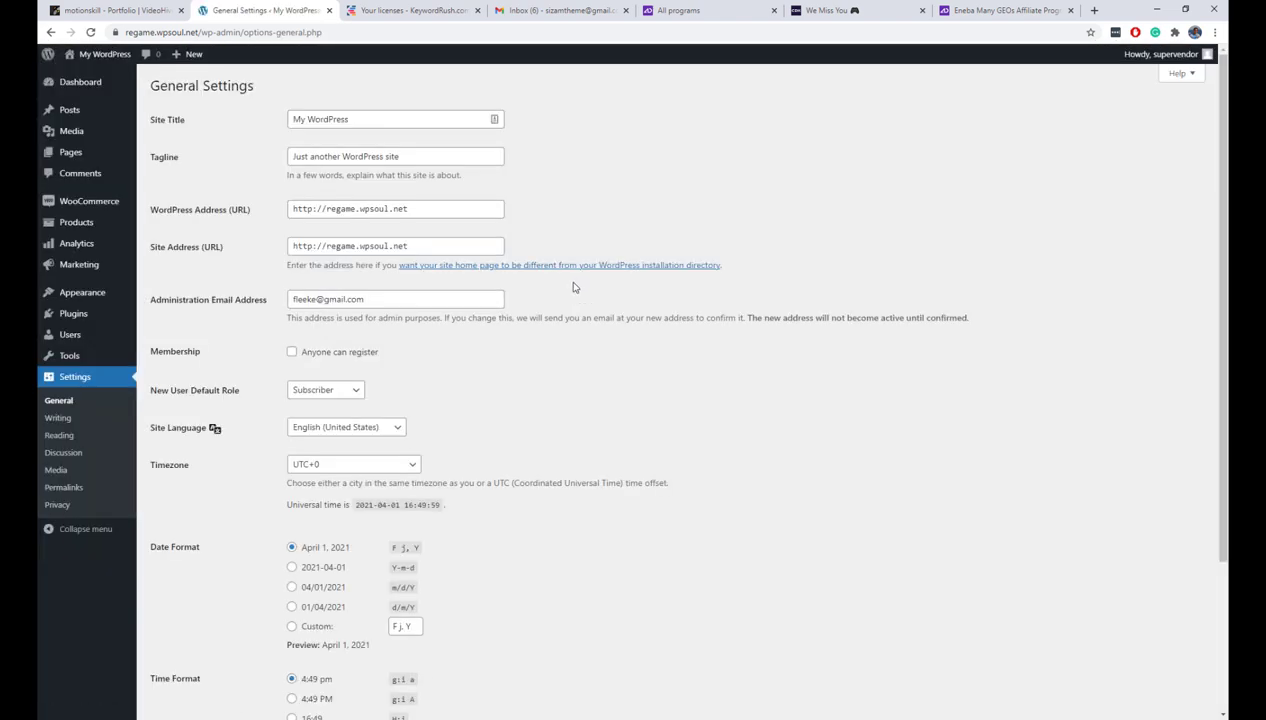
pyautogui.moveTo(355, 121); pyautogui.dragTo(290, 120)
pyautogui.press('BackSpace')
pyautogui.write('Game deal site')
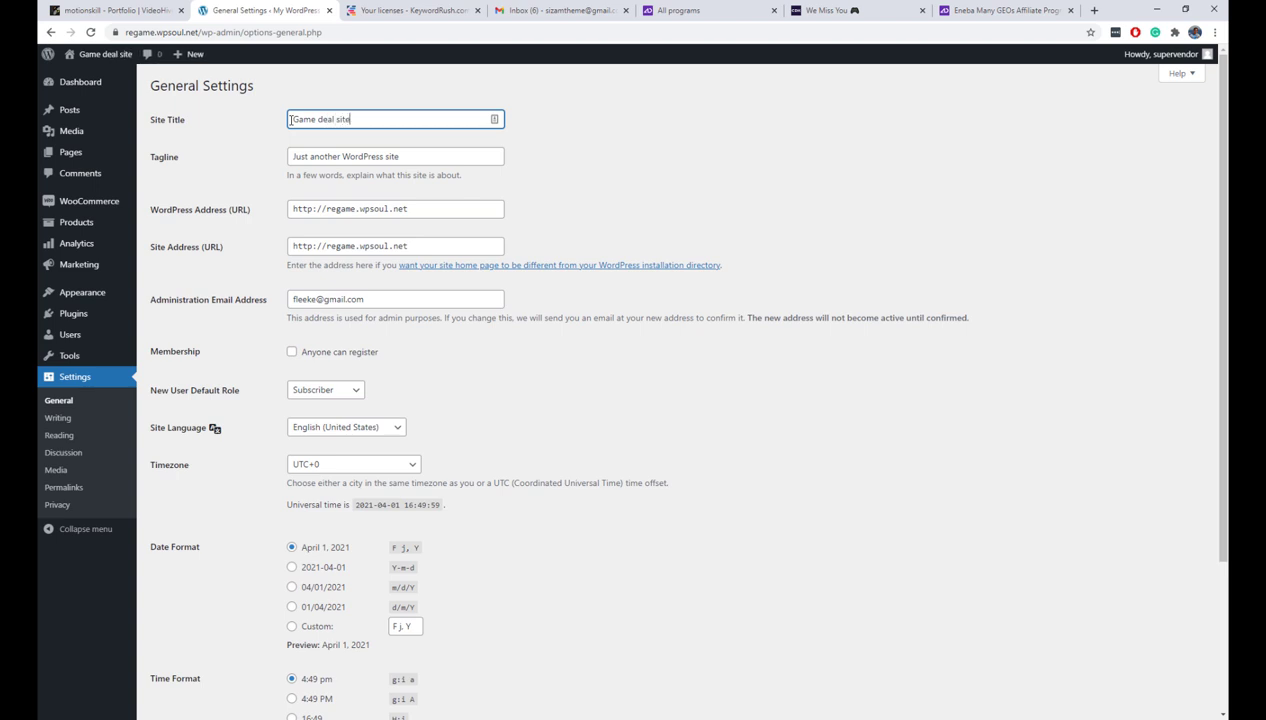
pyautogui.press('Tab')
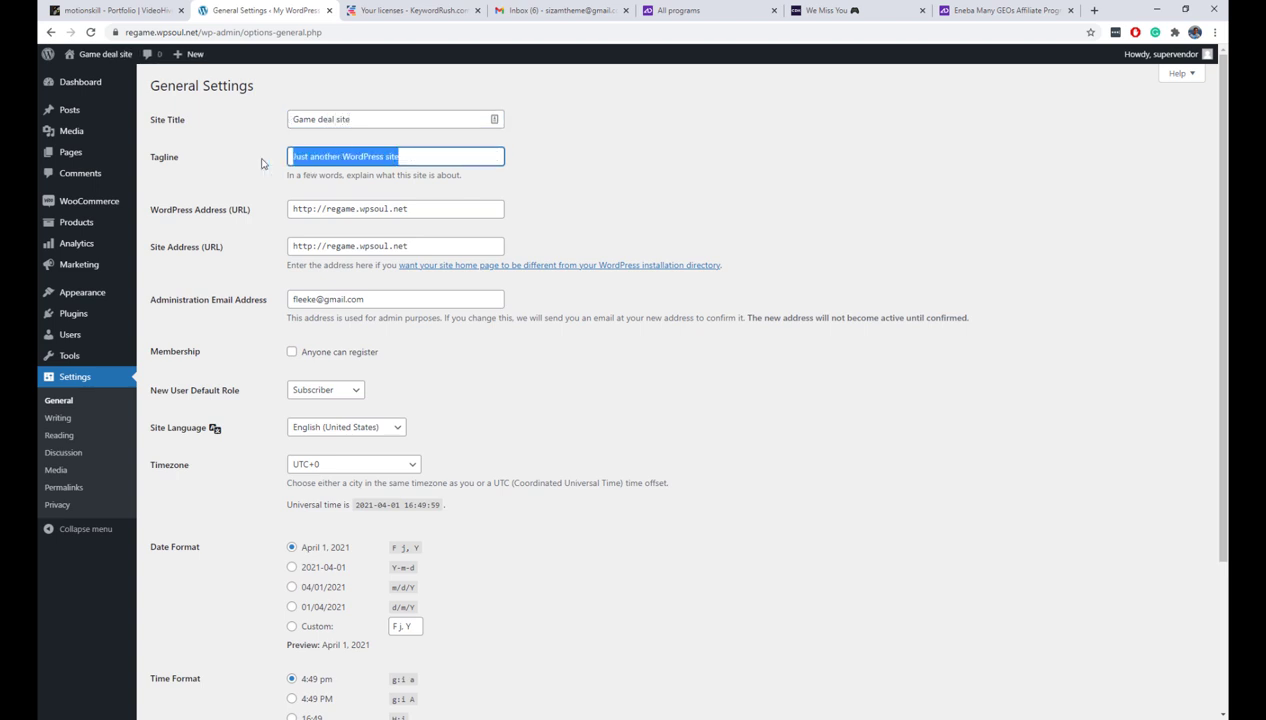
pyautogui.write('Find best deals and keys for games')
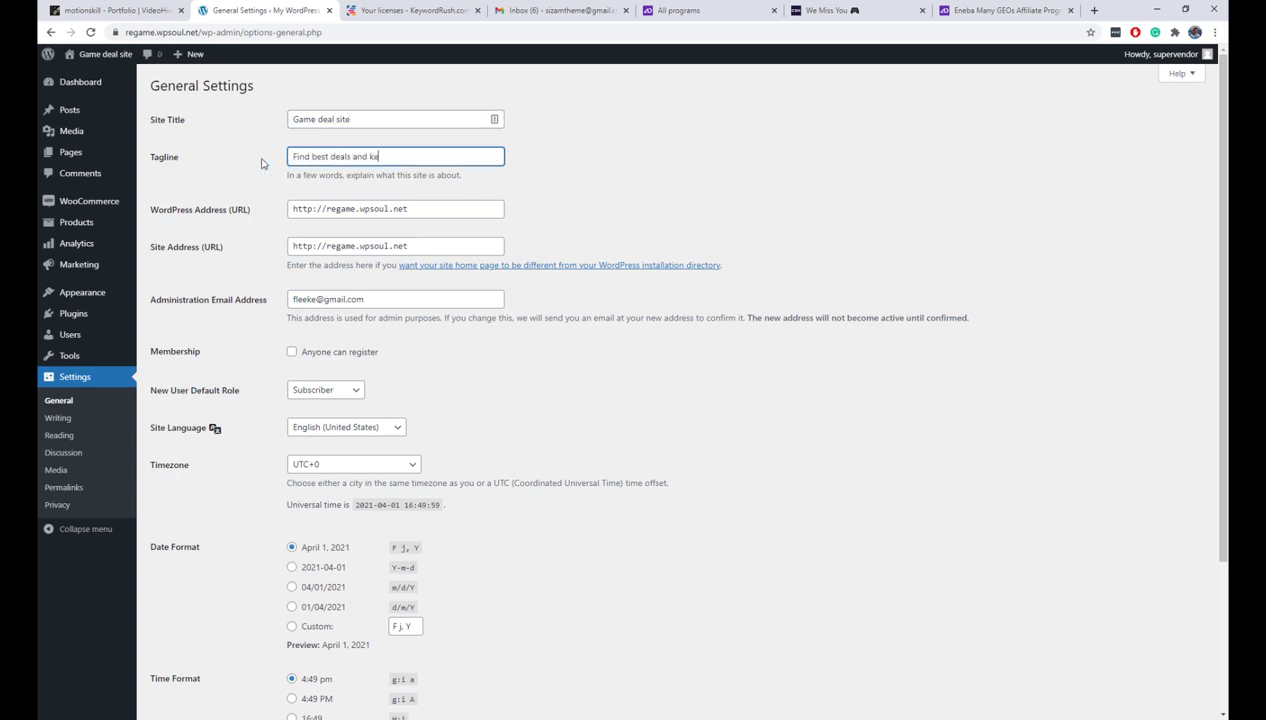
pyautogui.click(311, 209)
pyautogui.write('s')
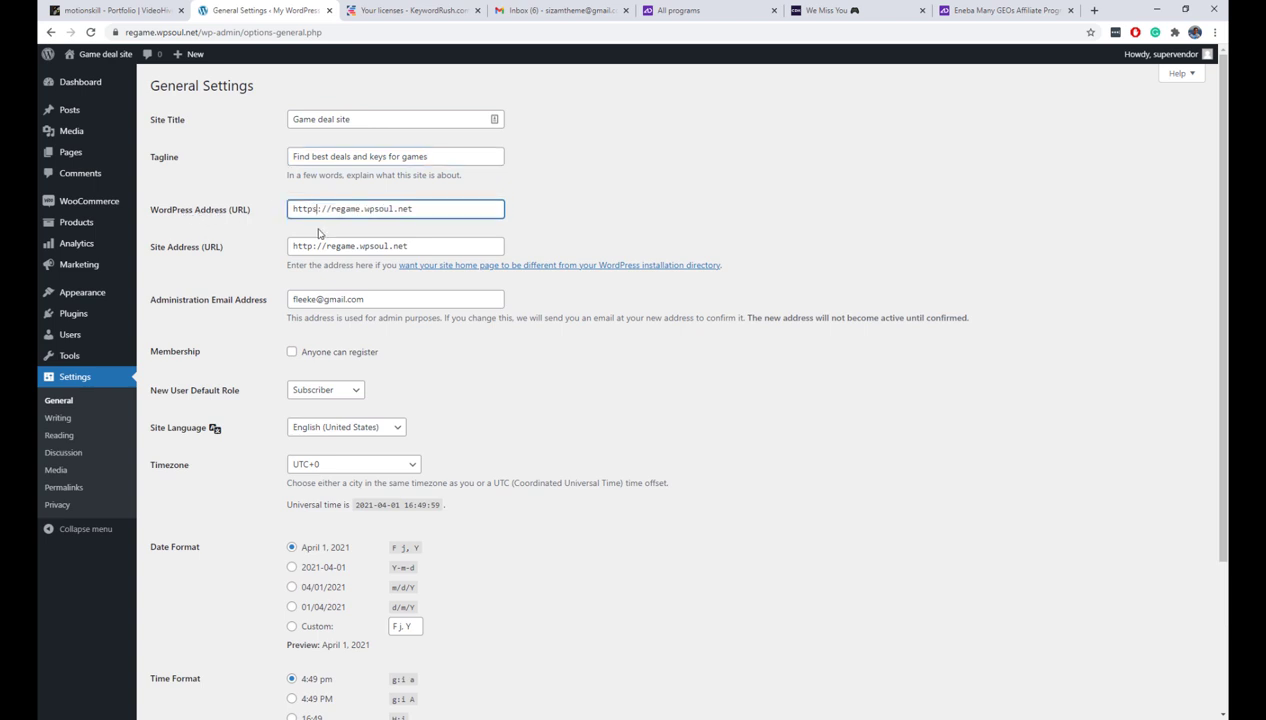
pyautogui.click(313, 245)
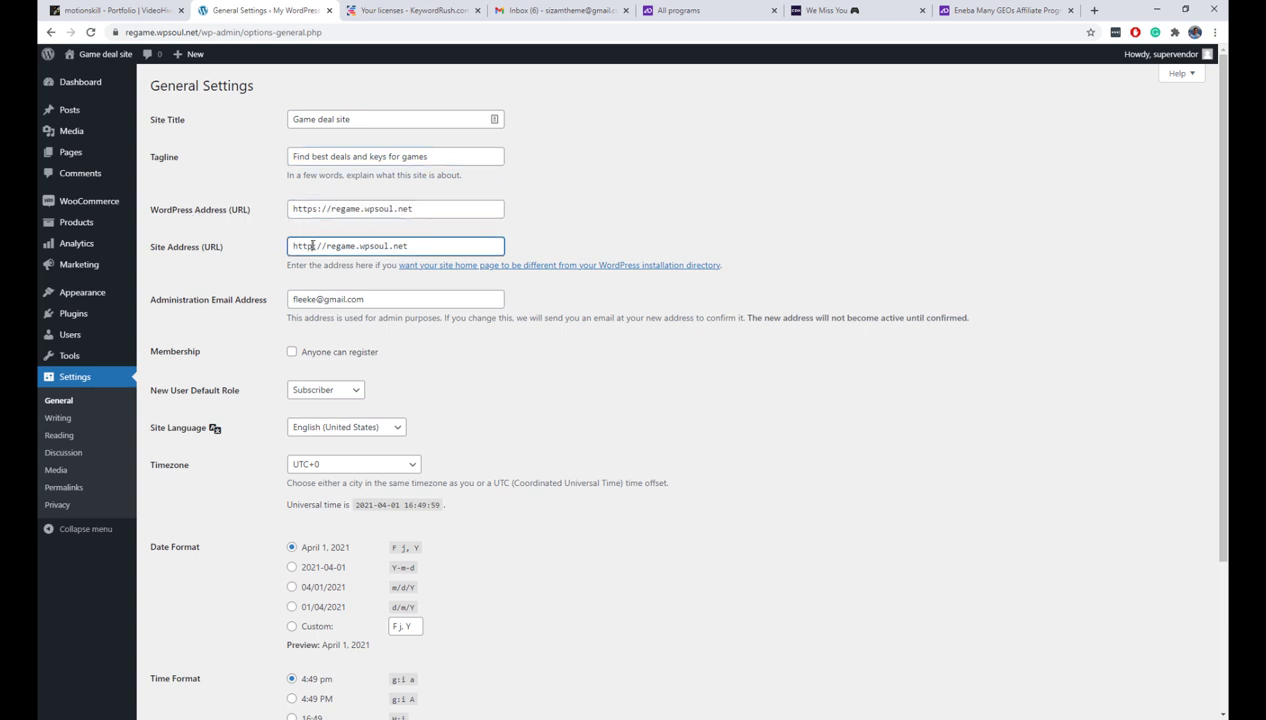
pyautogui.write('s')
# Try Customer as the new user default role, and set the role back to Subscriber.
pyautogui.scroll(-3, 247, 265)
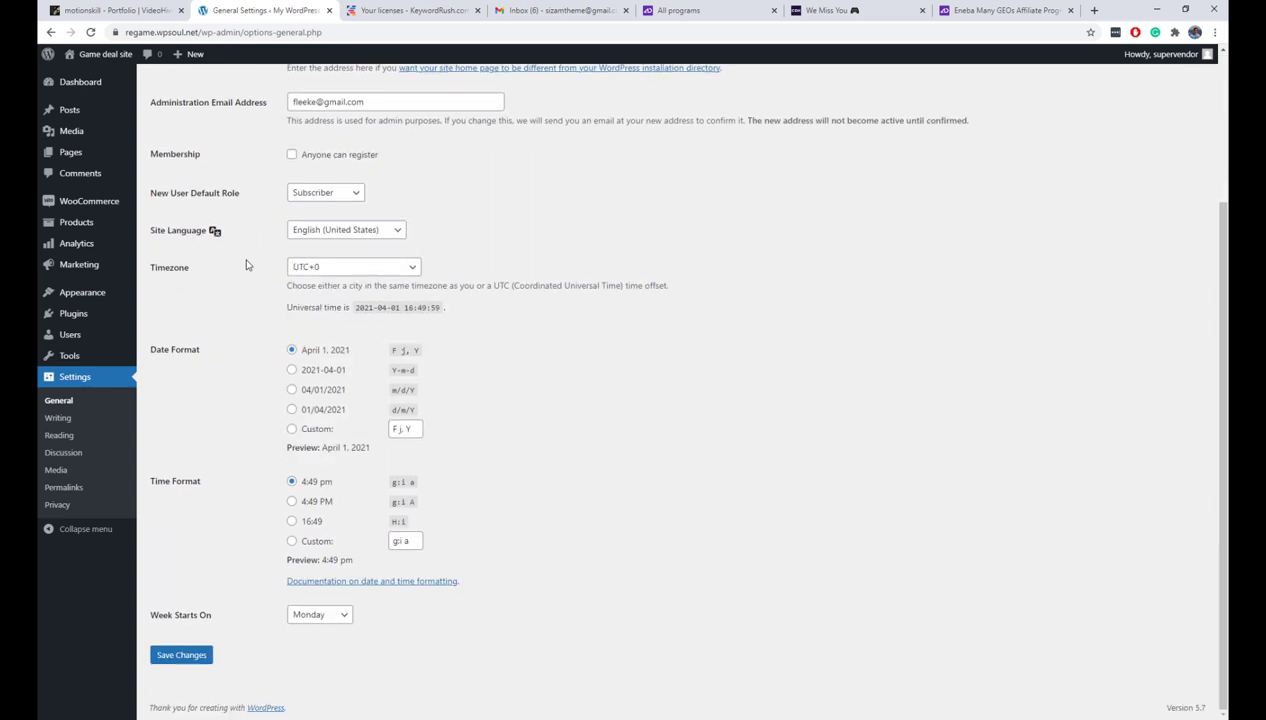
pyautogui.click(320, 198)
pyautogui.click(322, 220)
pyautogui.click(355, 196)
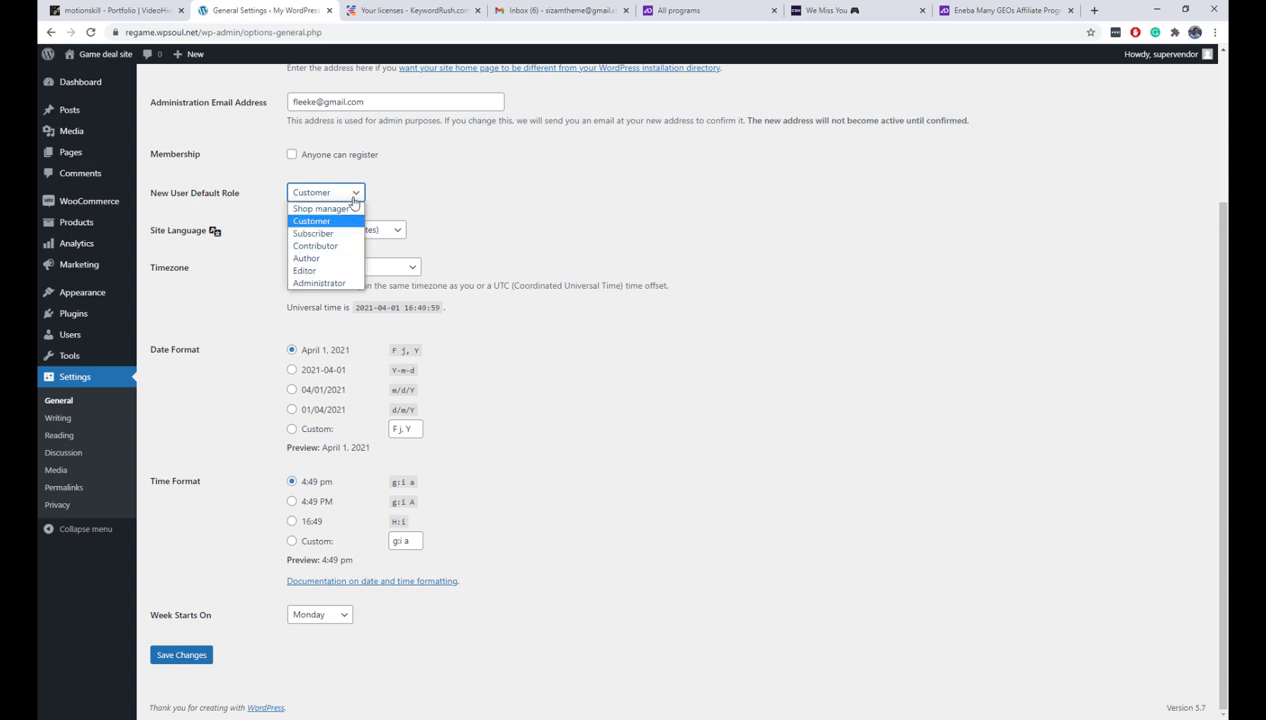
pyautogui.click(339, 233)
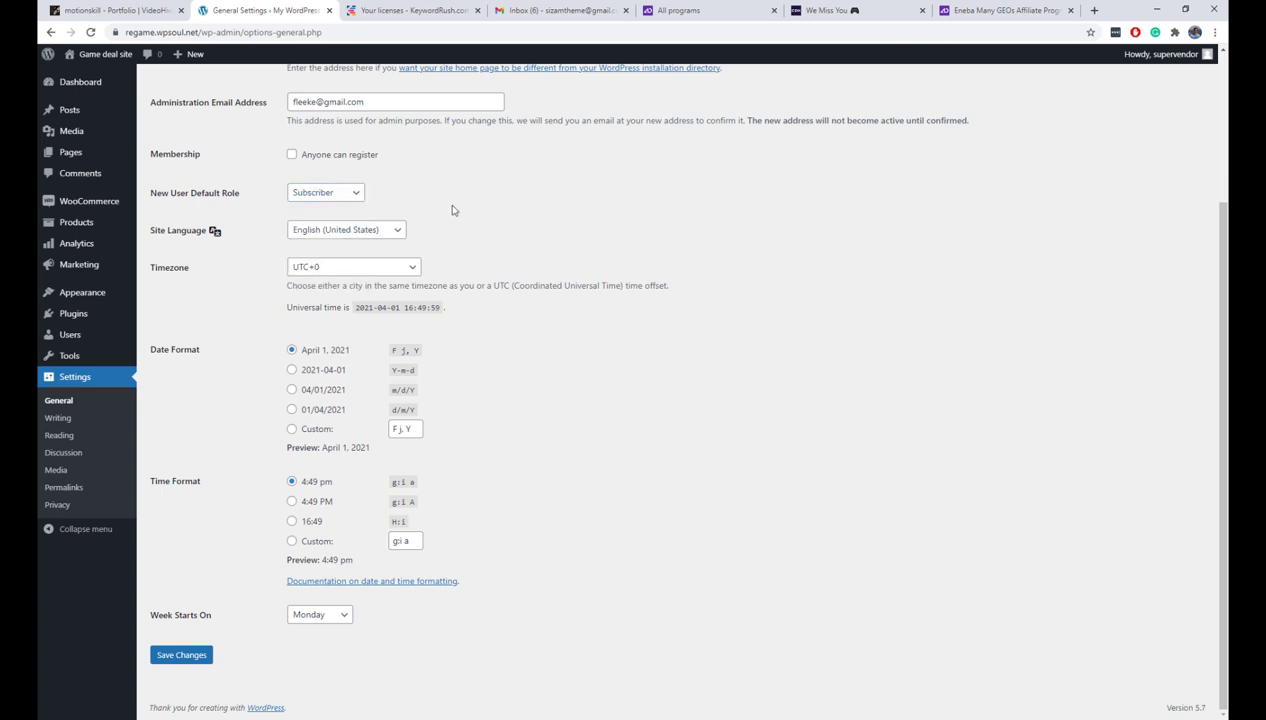
# Save the general settings and log back in to the site's admin area with the prefilled credentials.
pyautogui.click(199, 657)
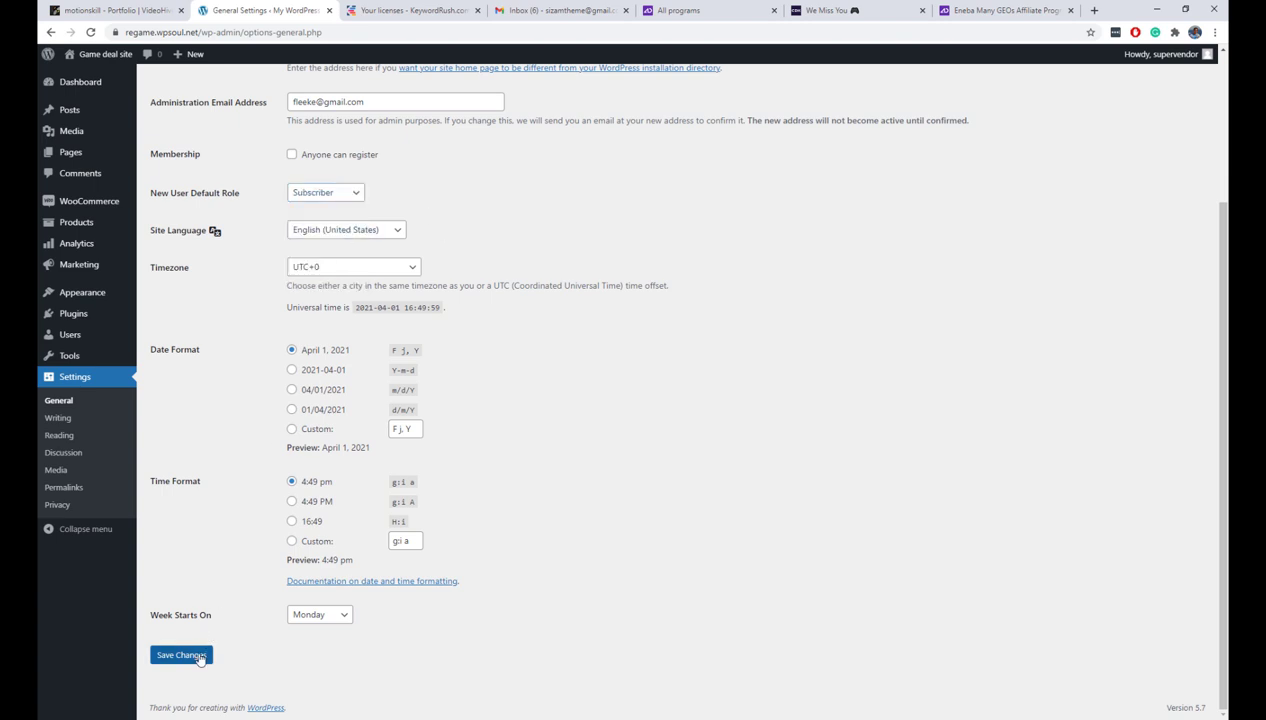
pyautogui.click(199, 657)
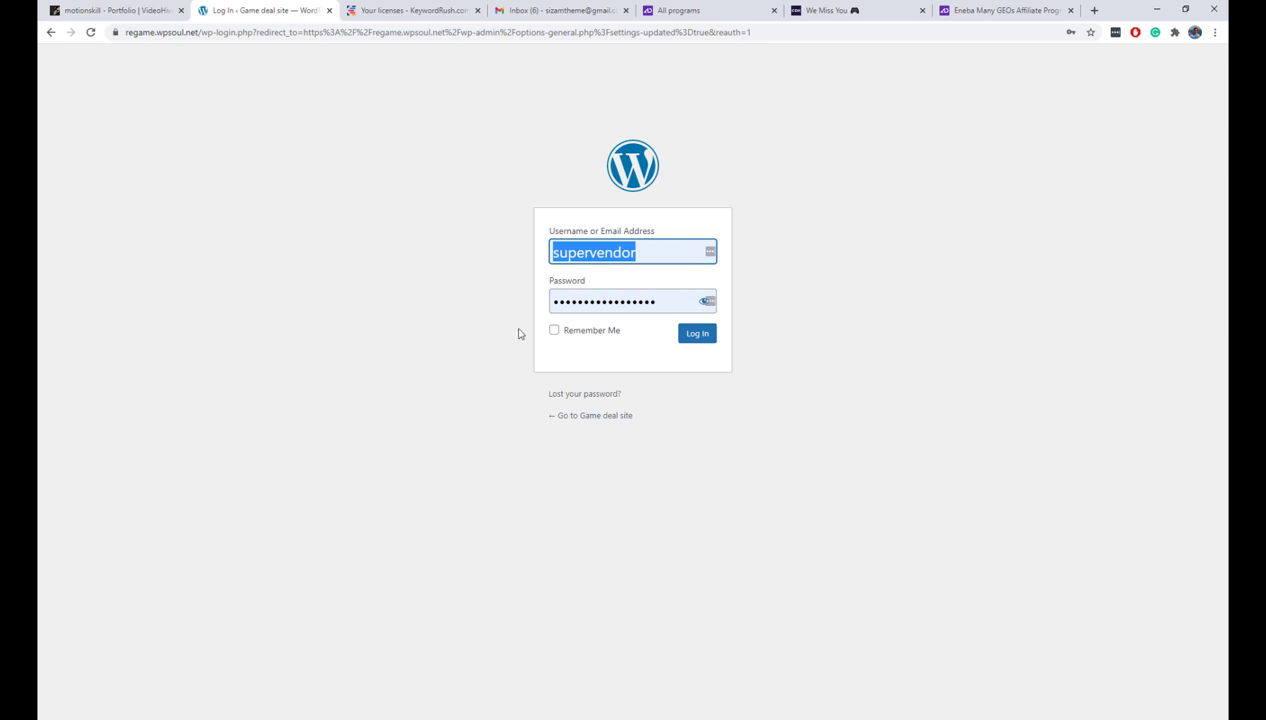
pyautogui.click(690, 333)
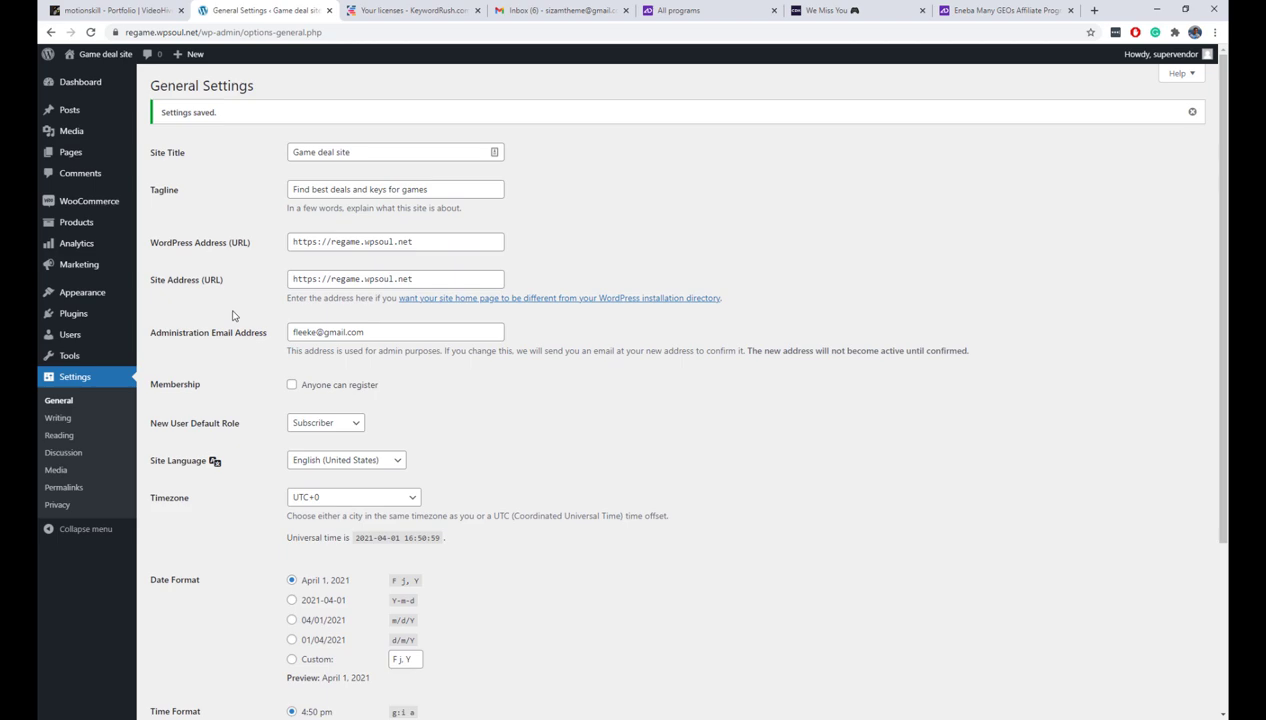
# Set the currency in the WooCommerce general settings to United States (US) dollar ($).
pyautogui.click(57, 418)
pyautogui.moveTo(110, 203)
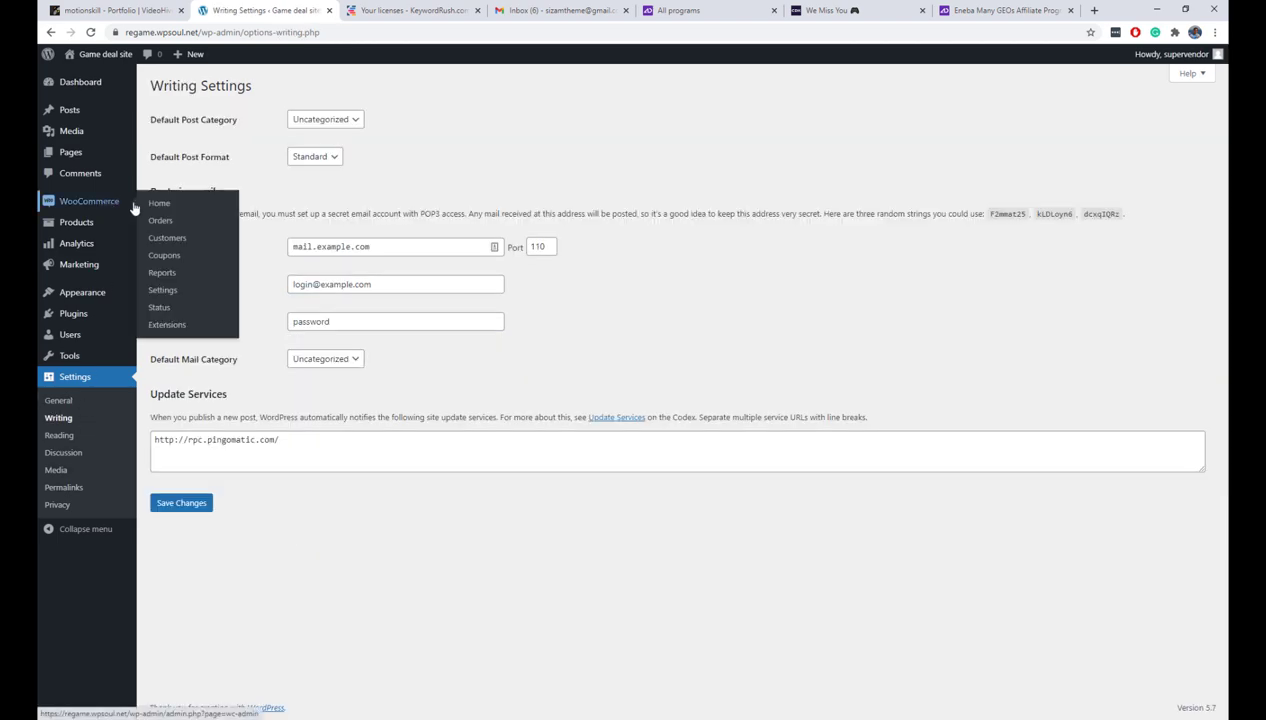
pyautogui.click(162, 290)
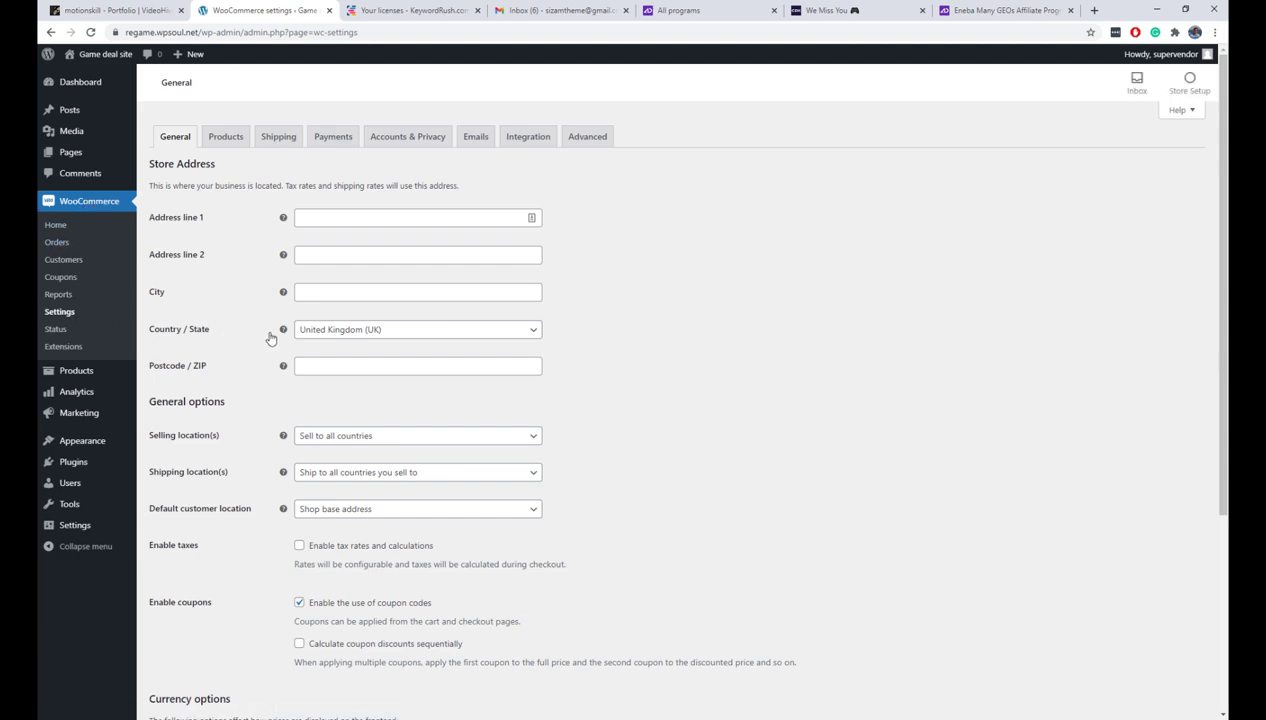
pyautogui.scroll(-3, 268, 333)
pyautogui.scroll(3, 312, 420)
pyautogui.scroll(-3, 325, 336)
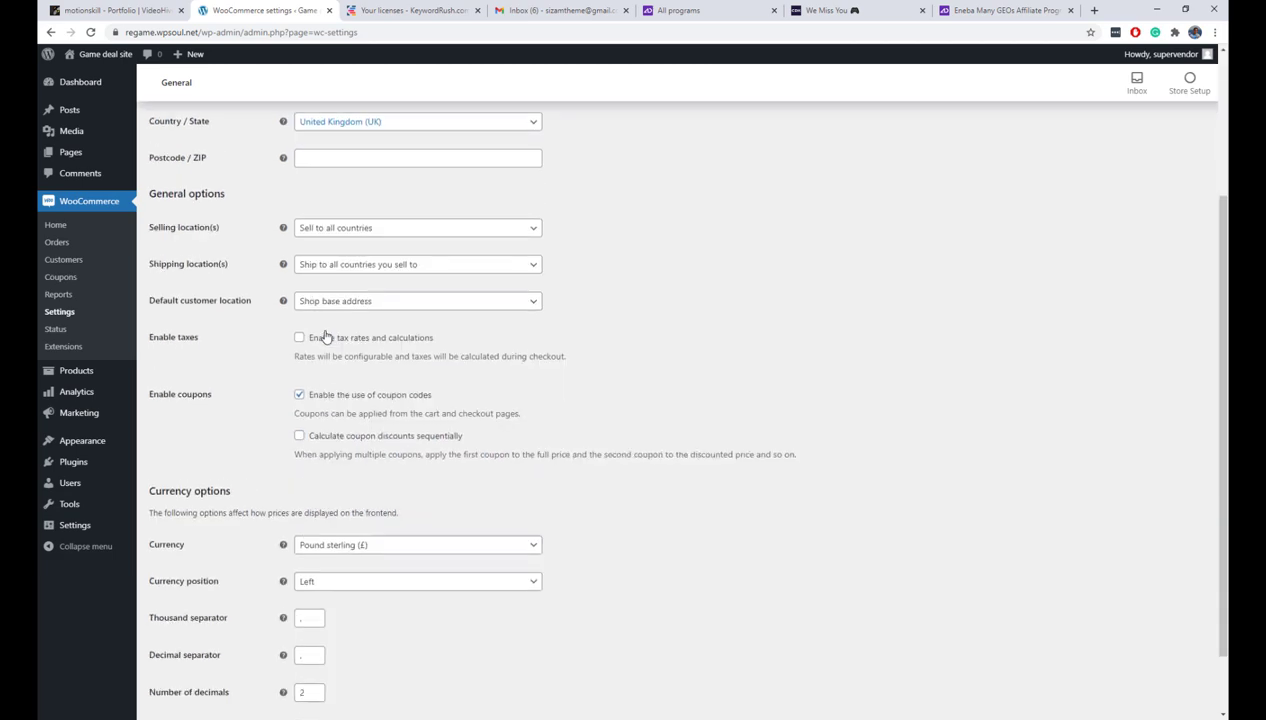
pyautogui.click(386, 469)
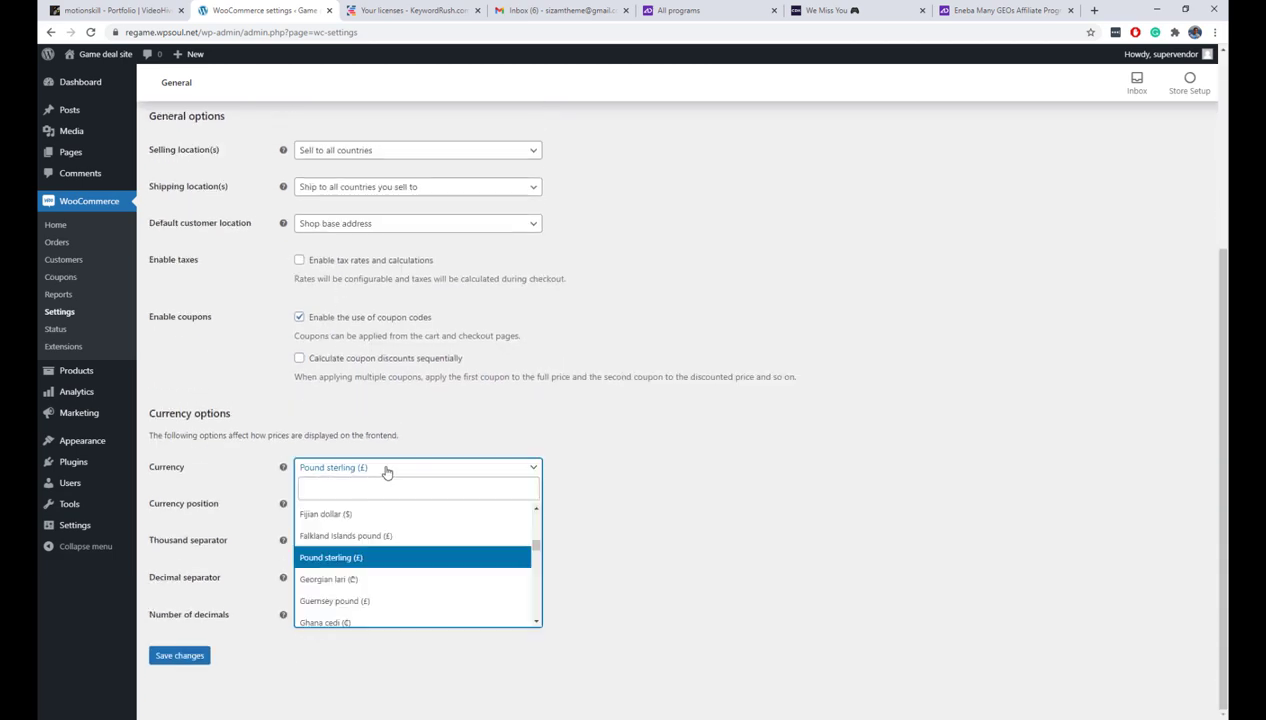
pyautogui.write('uni')
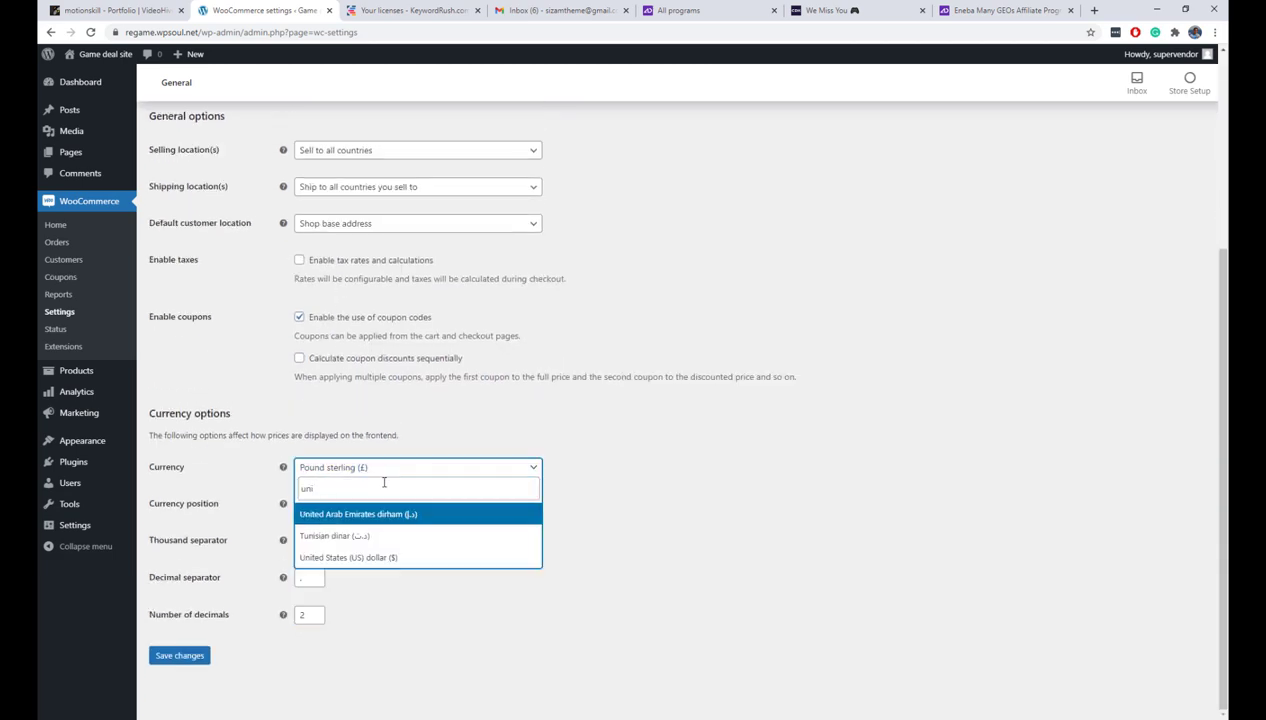
pyautogui.click(392, 557)
# Set the store's country to United States (US) — Alabama and save the WooCommerce settings.
pyautogui.scroll(3, 407, 517)
pyautogui.click(362, 334)
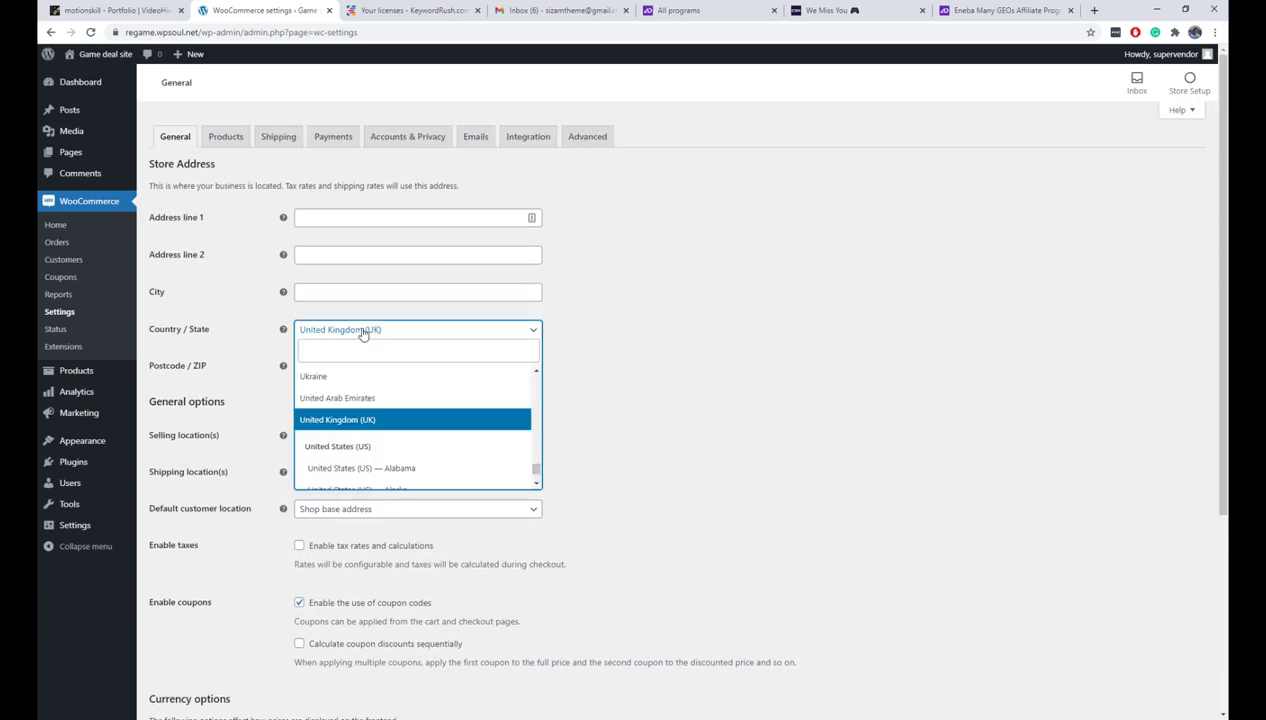
pyautogui.write('uni')
pyautogui.click(390, 468)
pyautogui.scroll(-4, 370, 480)
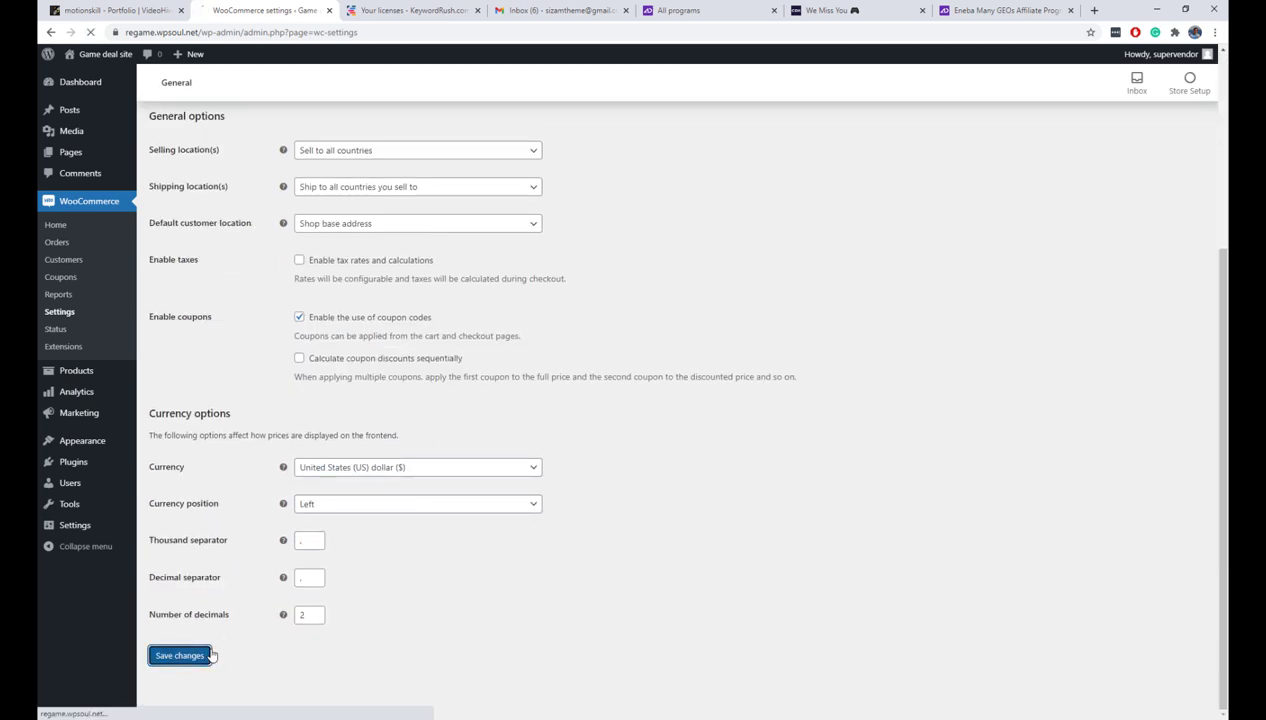
pyautogui.click(208, 655)
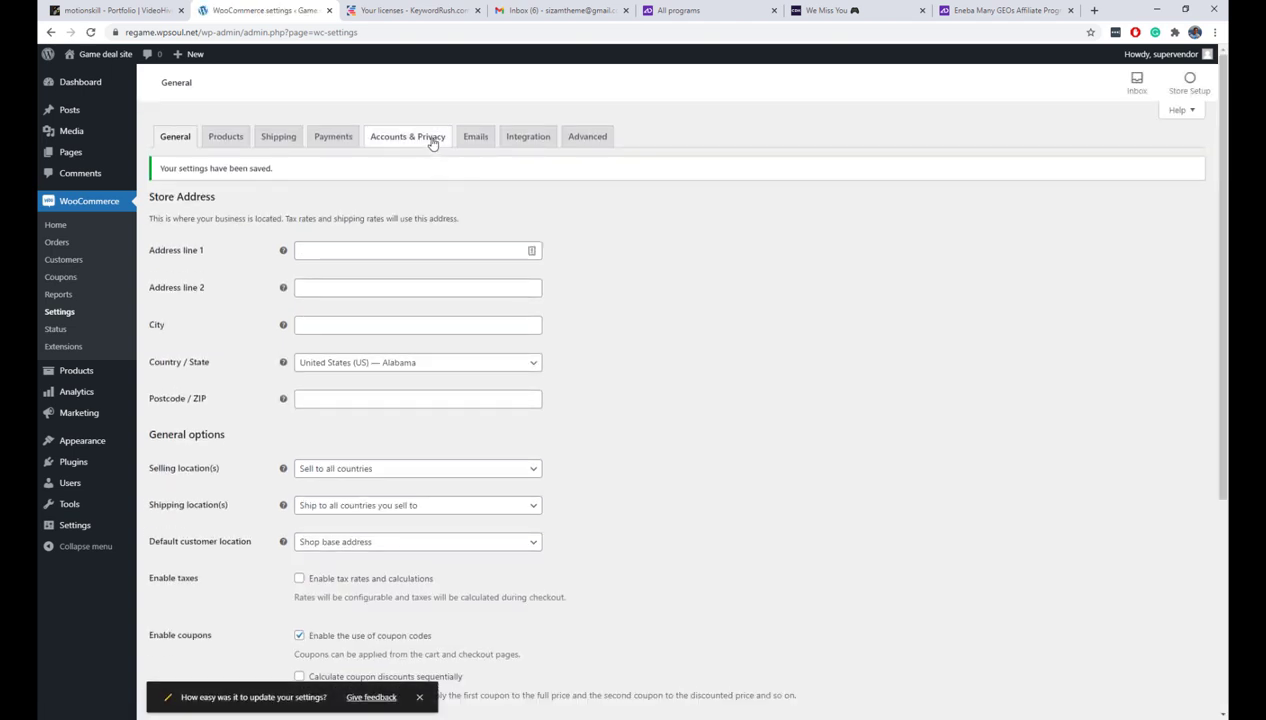
# Open the advanced page setup of the WooCommerce settings, and open the WooCommerce status page in a new browser tab.
pyautogui.click(580, 138)
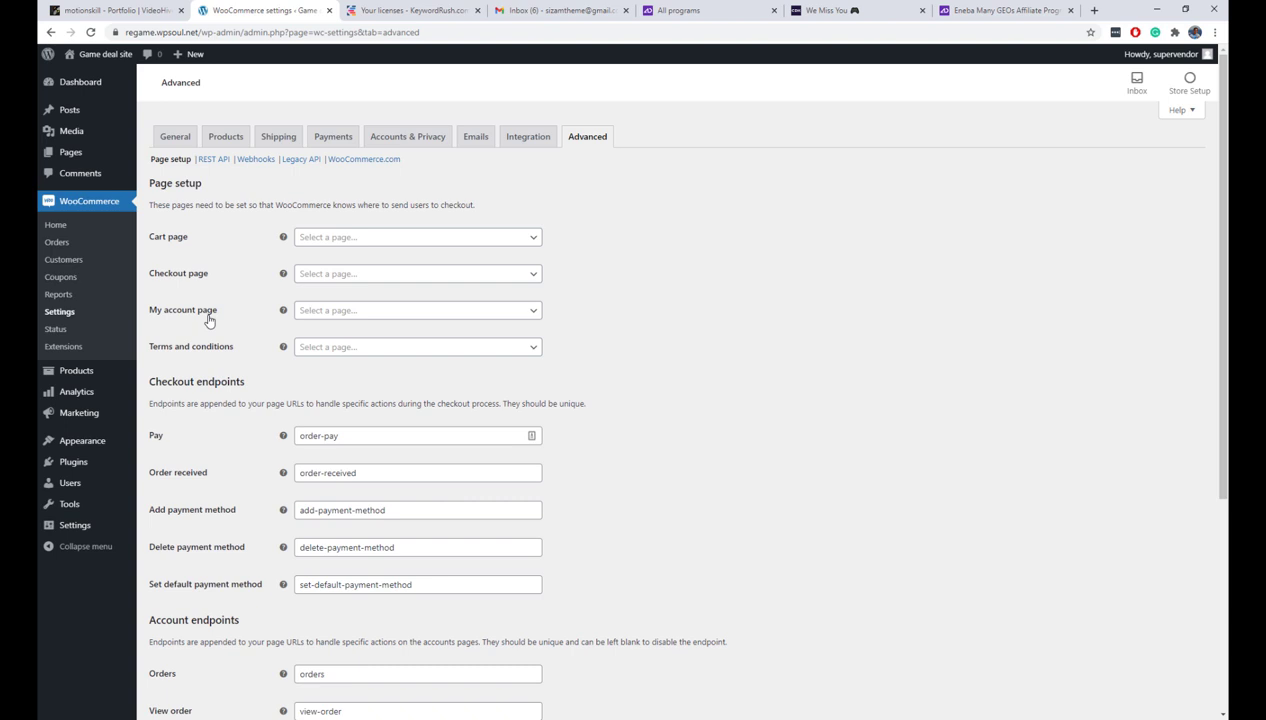
pyautogui.rightClick(103, 331)
pyautogui.click(160, 336)
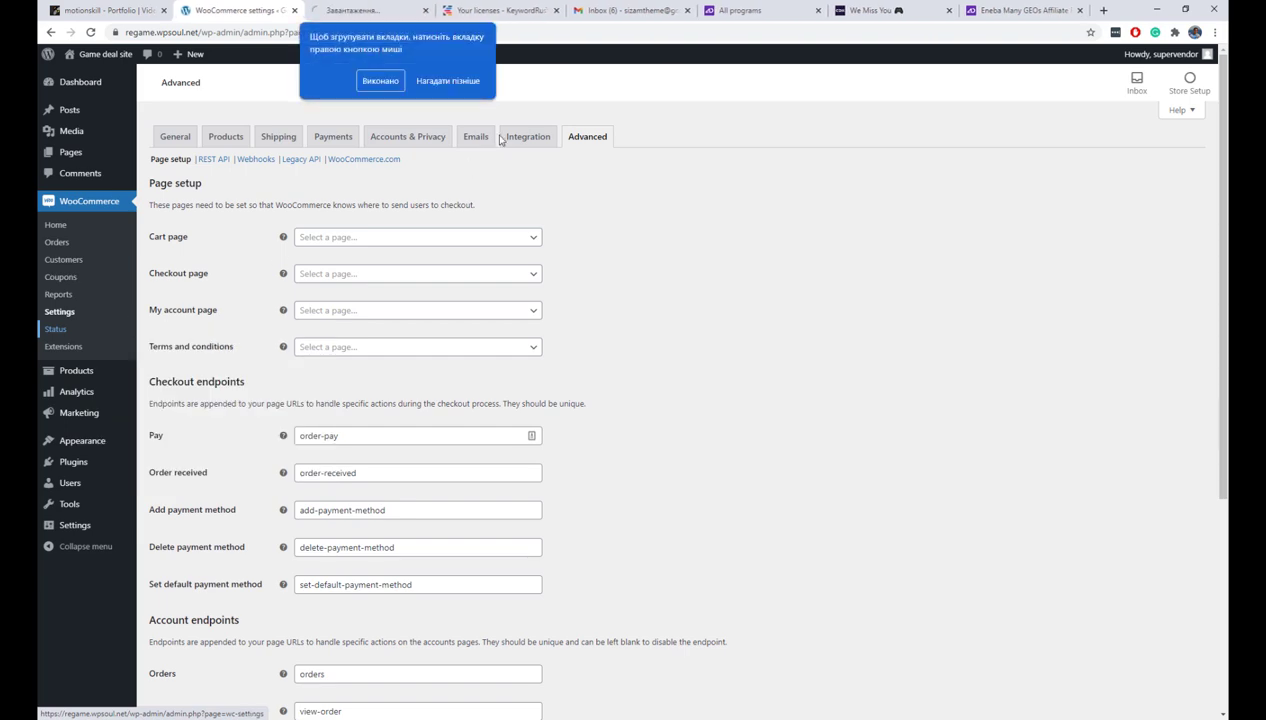
pyautogui.click(345, 11)
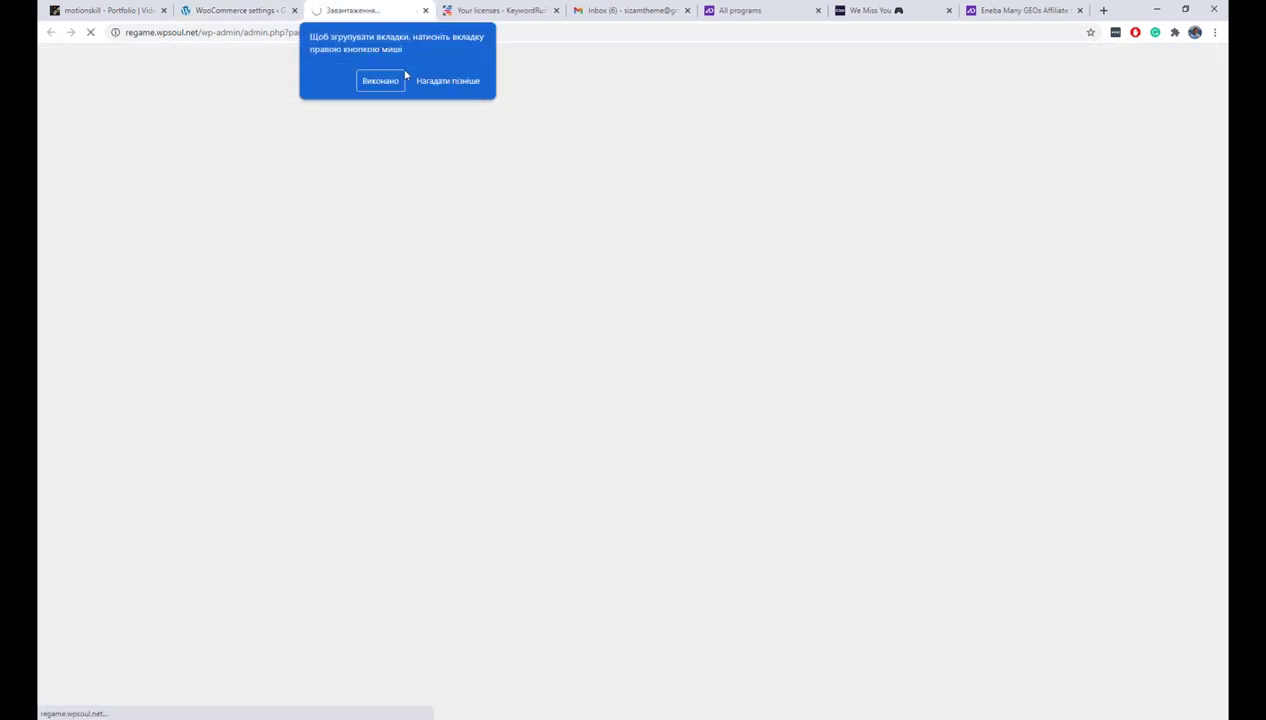
pyautogui.click(437, 82)
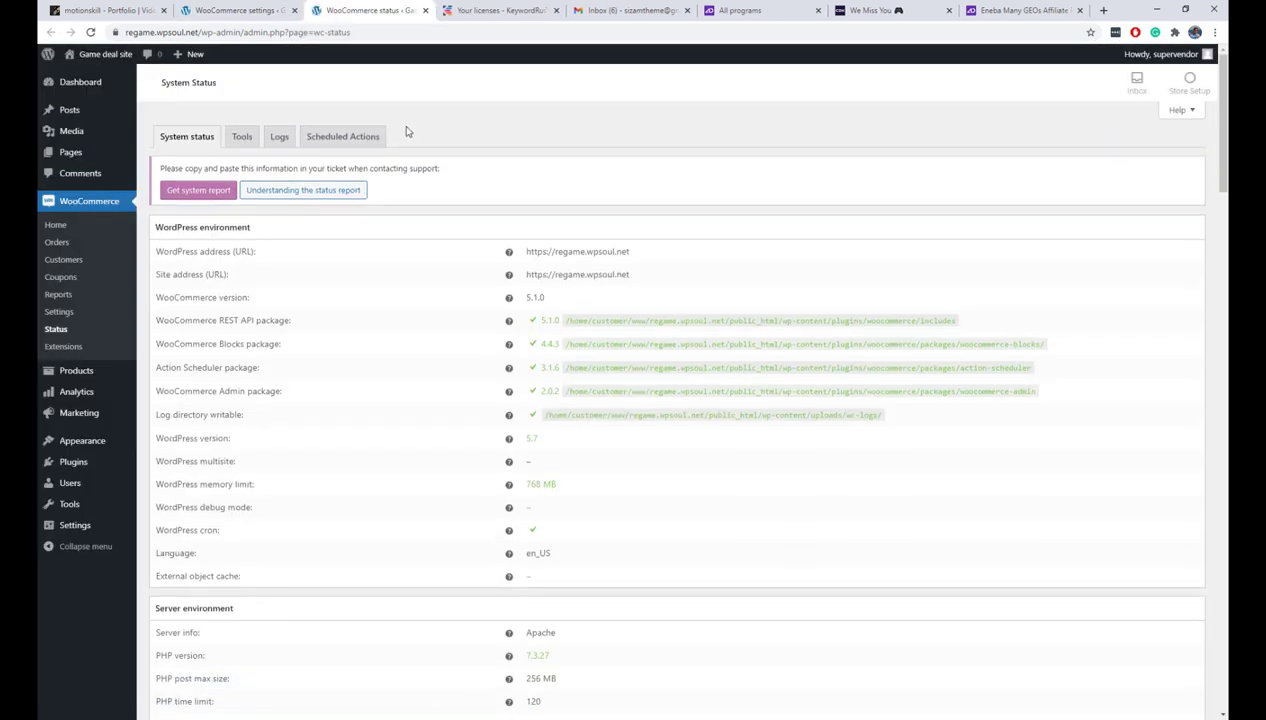
# Create the default WooCommerce pages with the WooCommerce status tools and confirm the action.
pyautogui.click(243, 141)
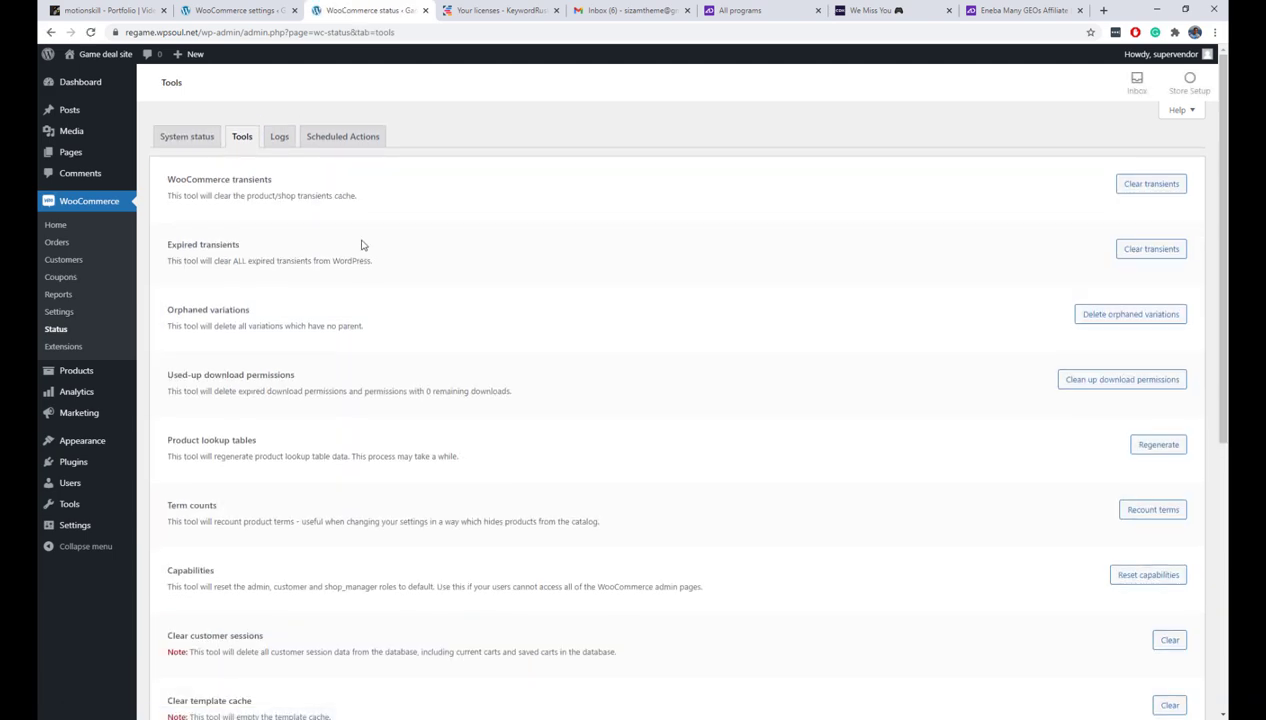
pyautogui.scroll(-3, 352, 330)
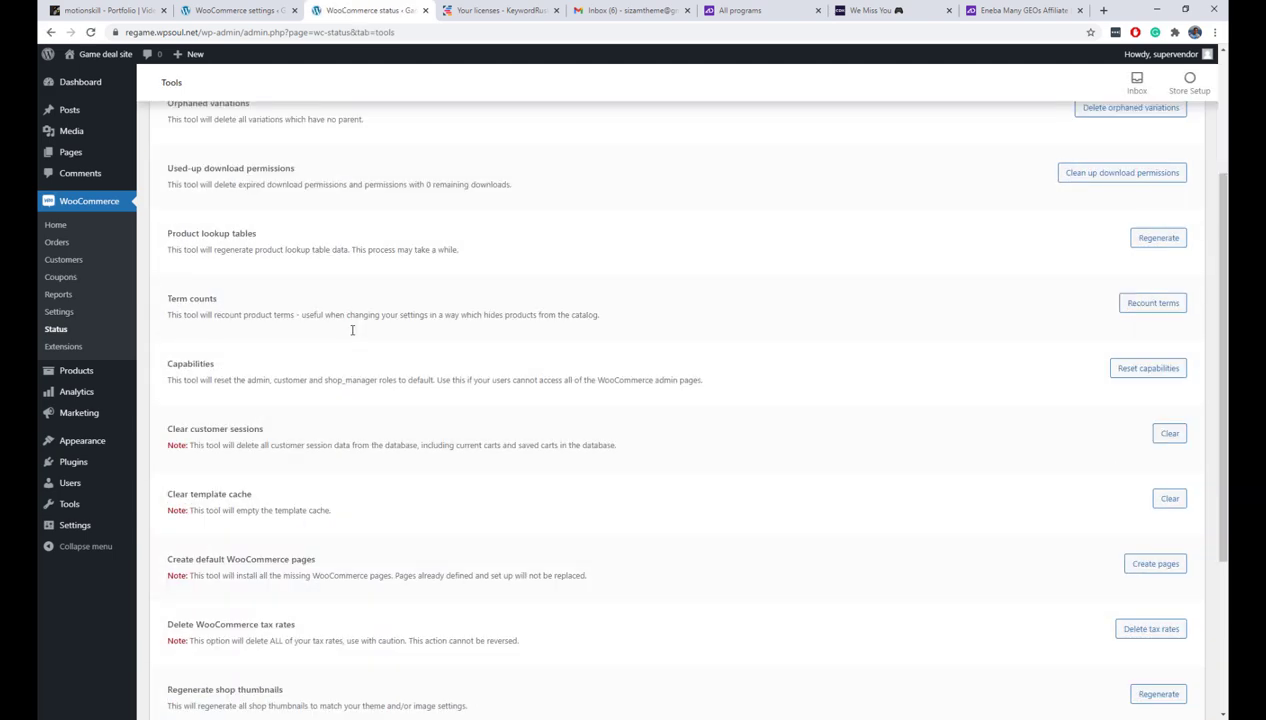
pyautogui.scroll(-3, 352, 330)
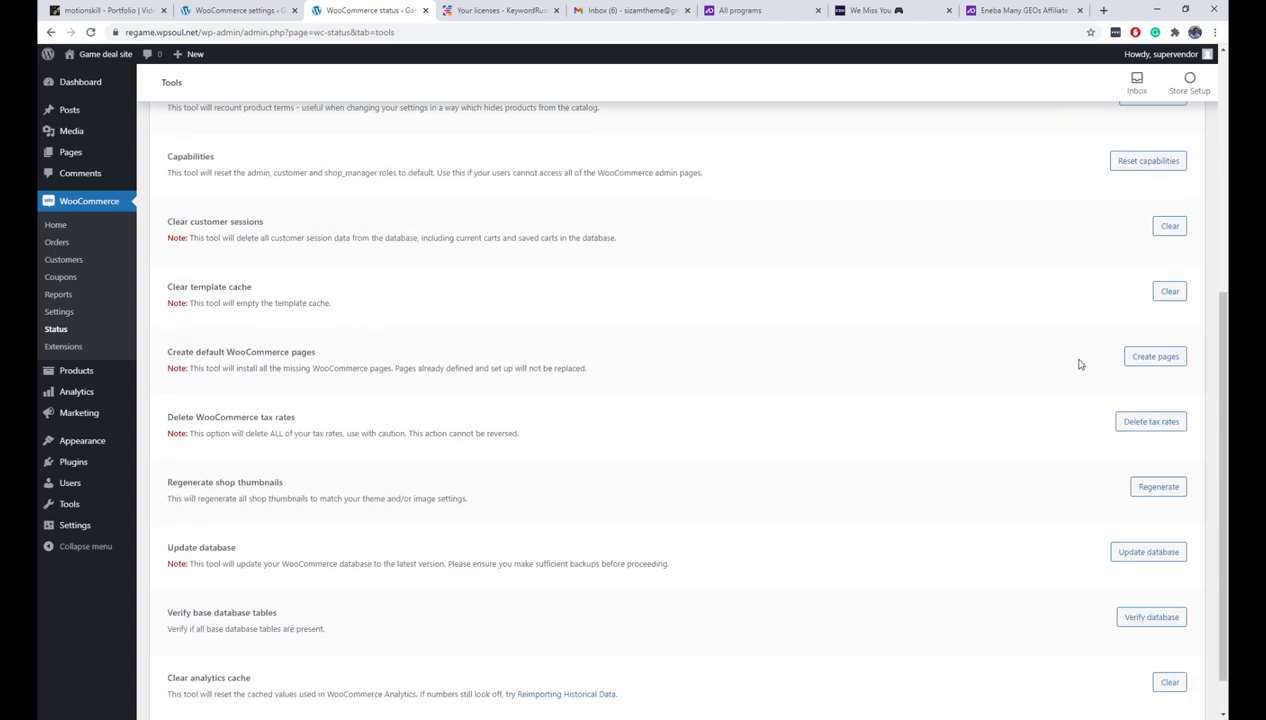
pyautogui.click(1152, 357)
pyautogui.click(690, 106)
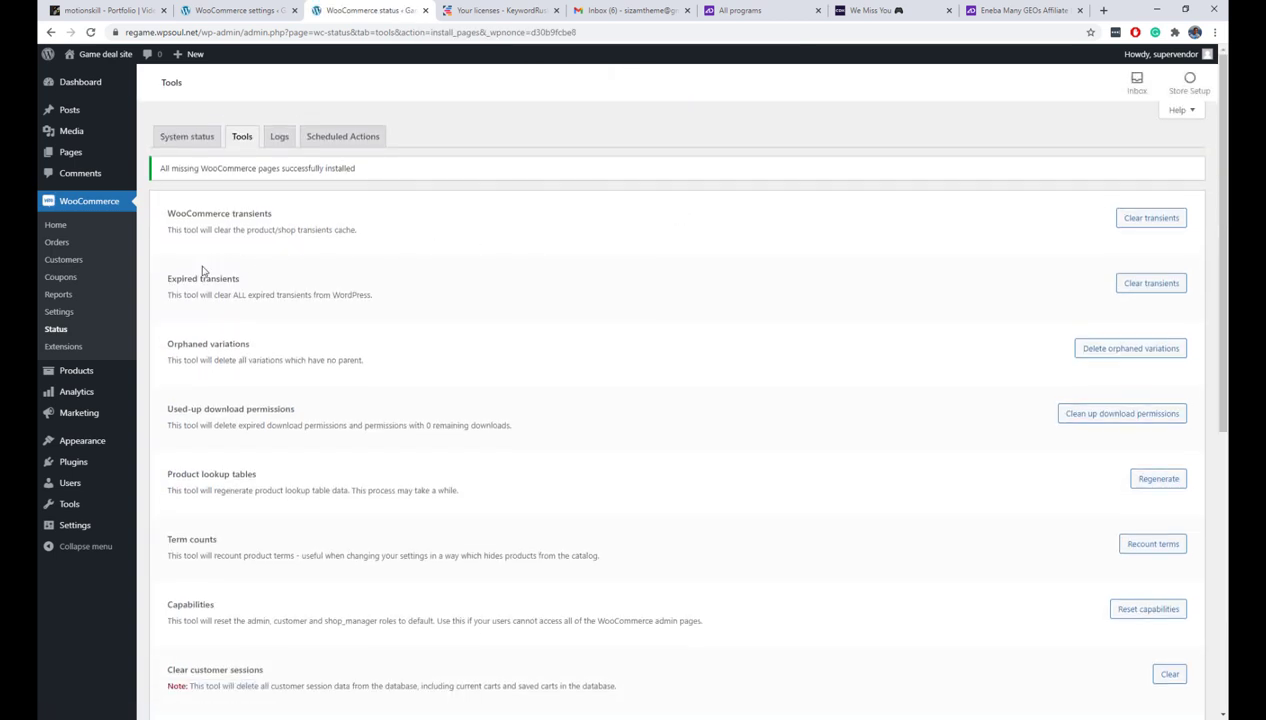
# Check the cart, checkout and account page assignments in the advanced WooCommerce settings.
pyautogui.click(93, 311)
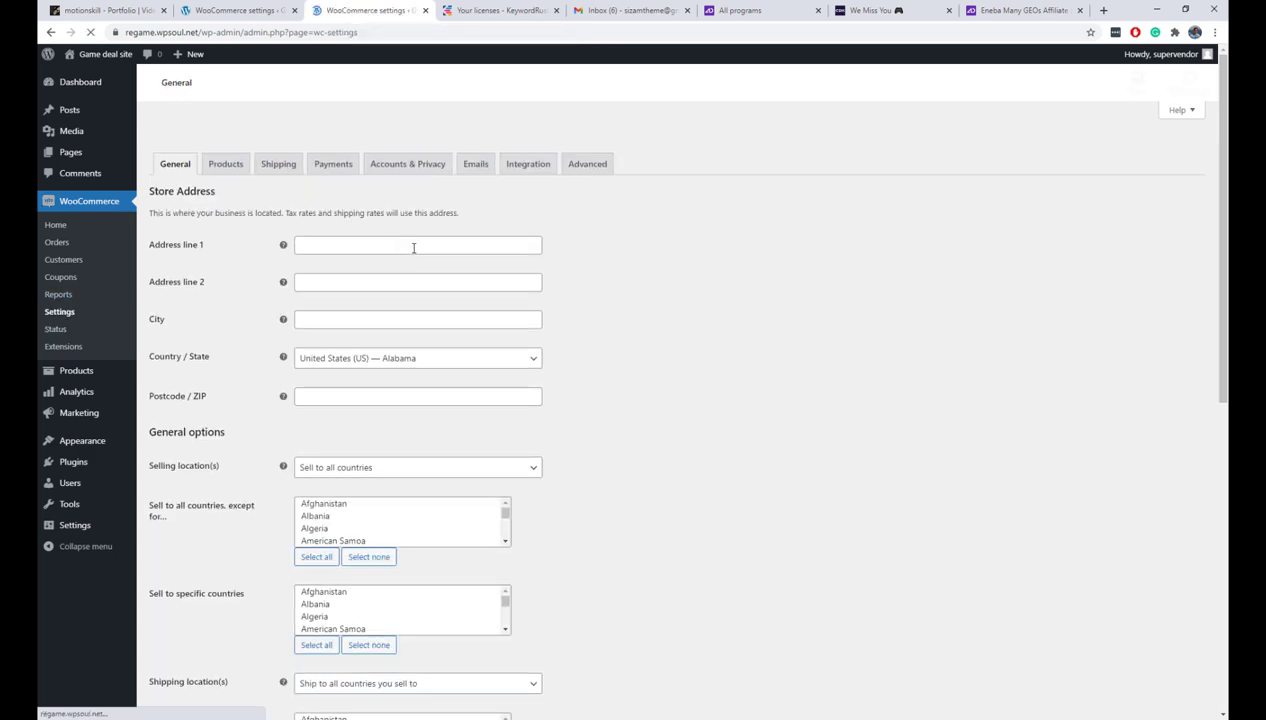
pyautogui.click(575, 139)
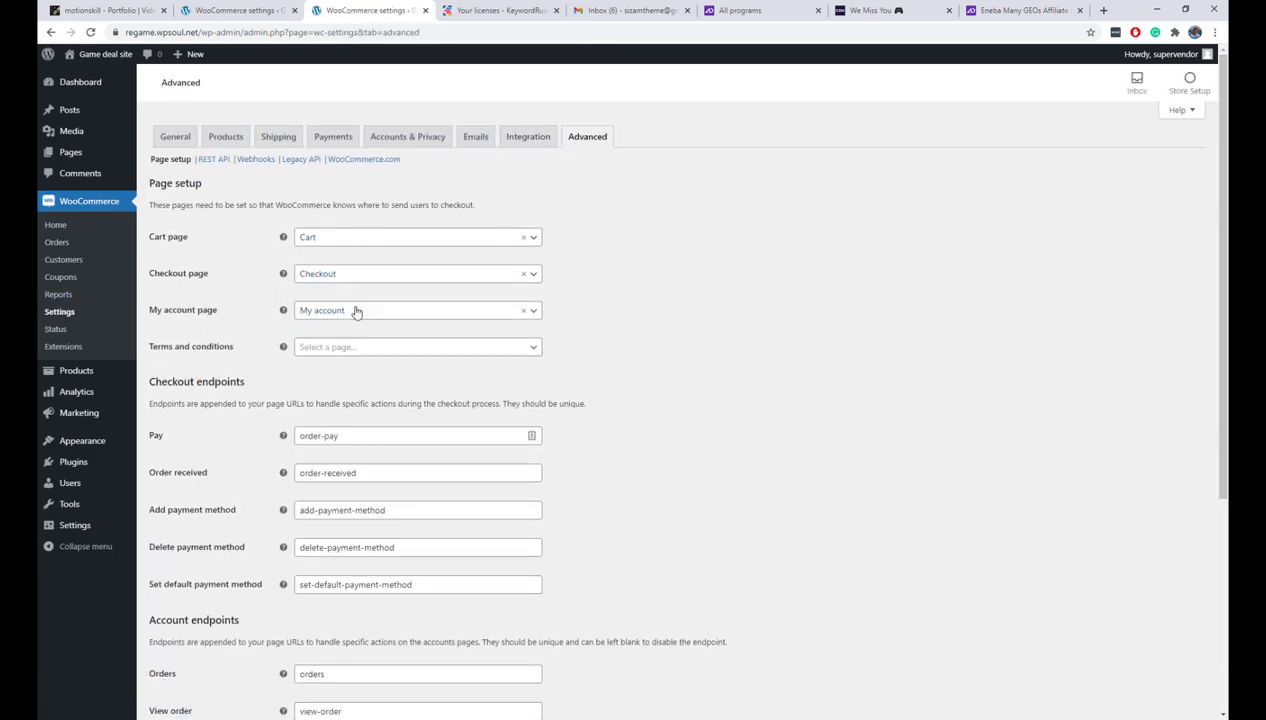
pyautogui.scroll(-4, 679, 376)
pyautogui.scroll(4, 676, 380)
# Upload the rehub-theme zip archive from the REHubWP-theme (1) folder as a new WordPress theme and install it.
pyautogui.moveTo(88, 448)
pyautogui.click(170, 442)
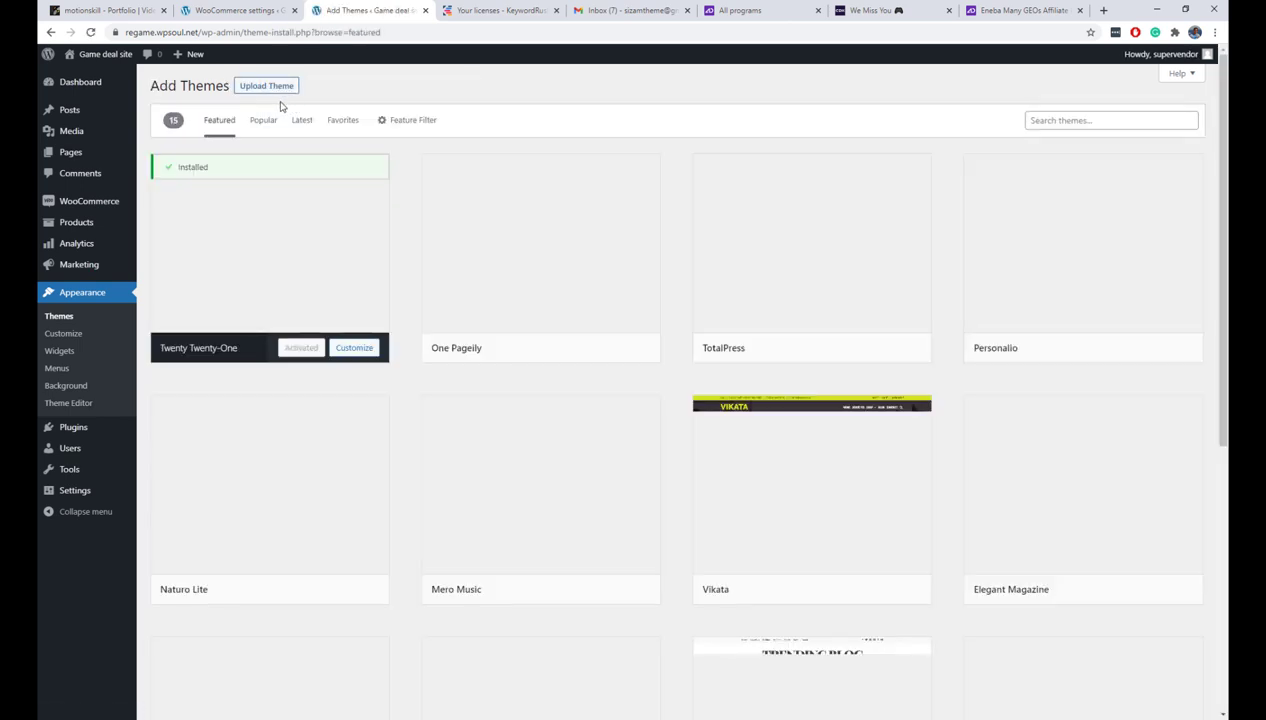
pyautogui.click(267, 86)
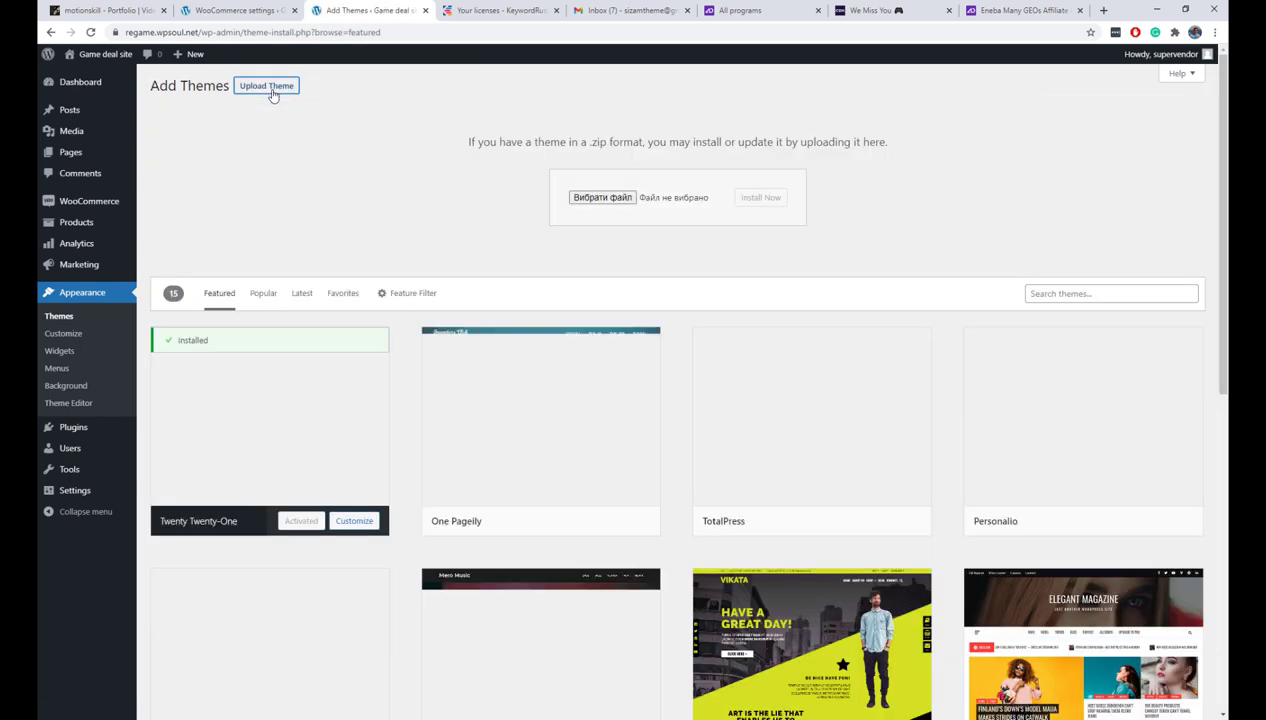
pyautogui.click(583, 199)
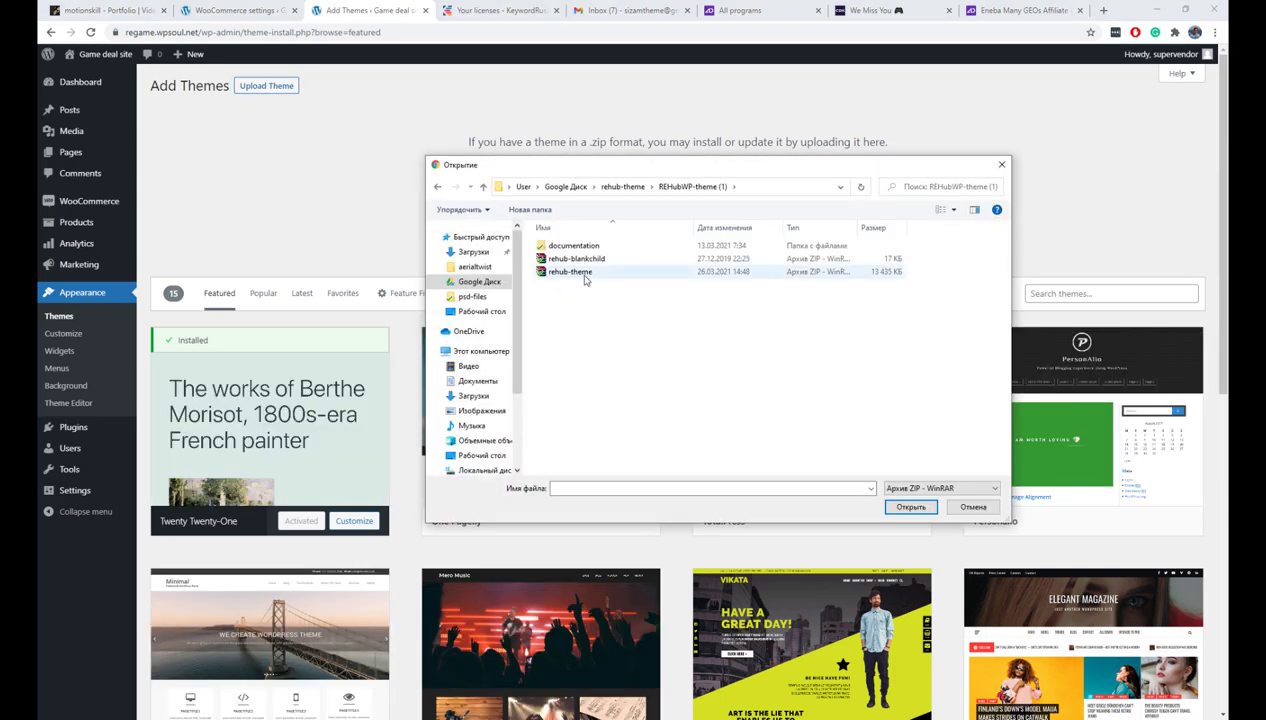
pyautogui.click(578, 272)
pyautogui.click(911, 507)
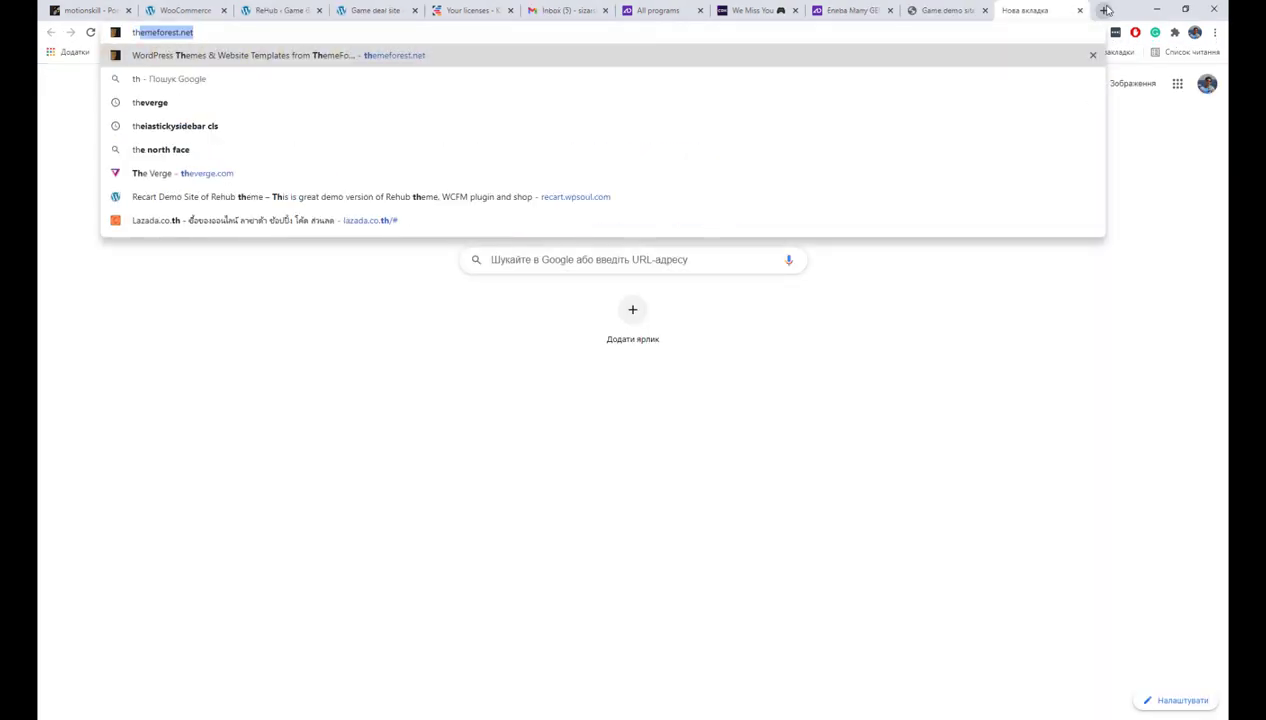
# Search themeforest.net for Rehub and look over the item page of the REHub affiliate WordPress theme.
pyautogui.press('Return')
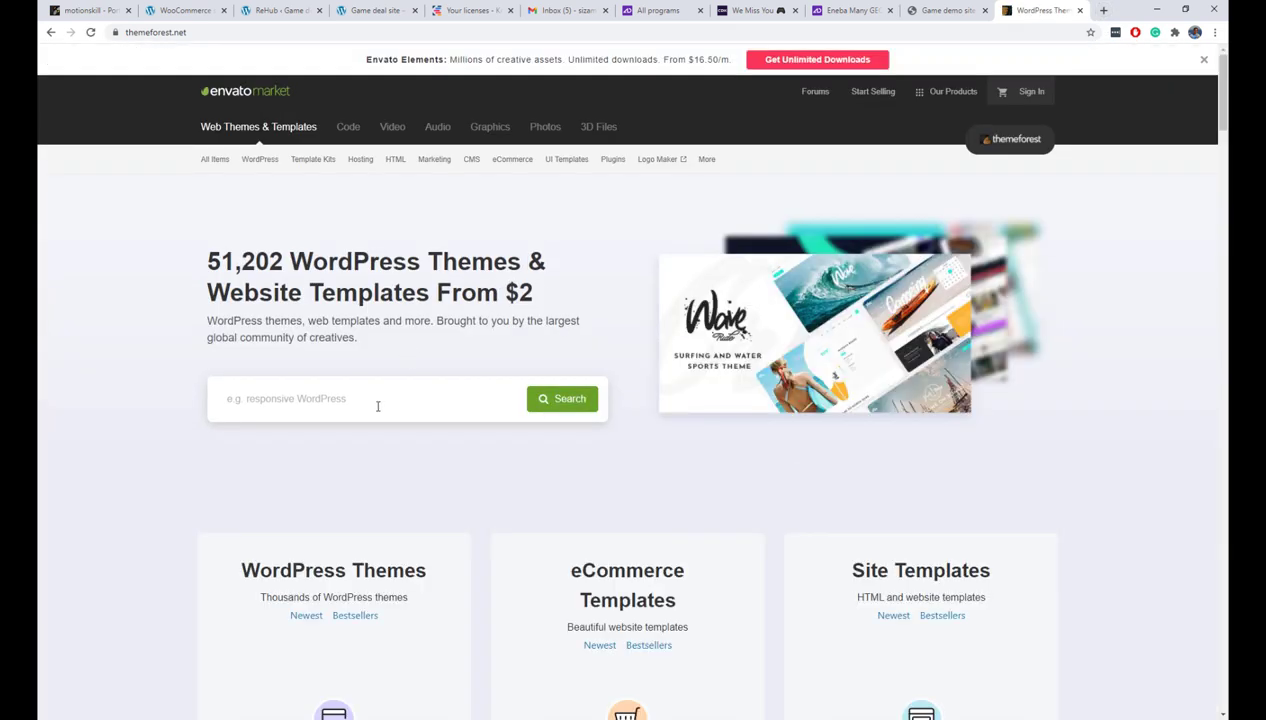
pyautogui.click(378, 406)
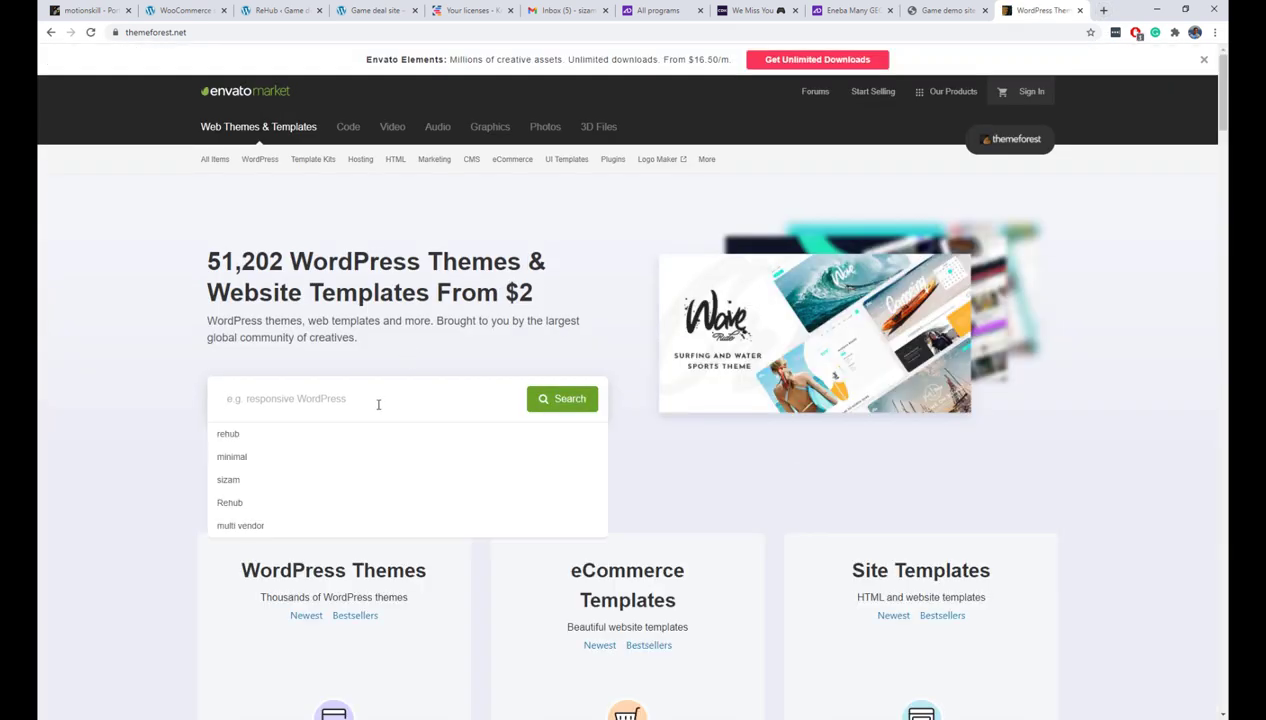
pyautogui.write('Rehub')
pyautogui.press('Return')
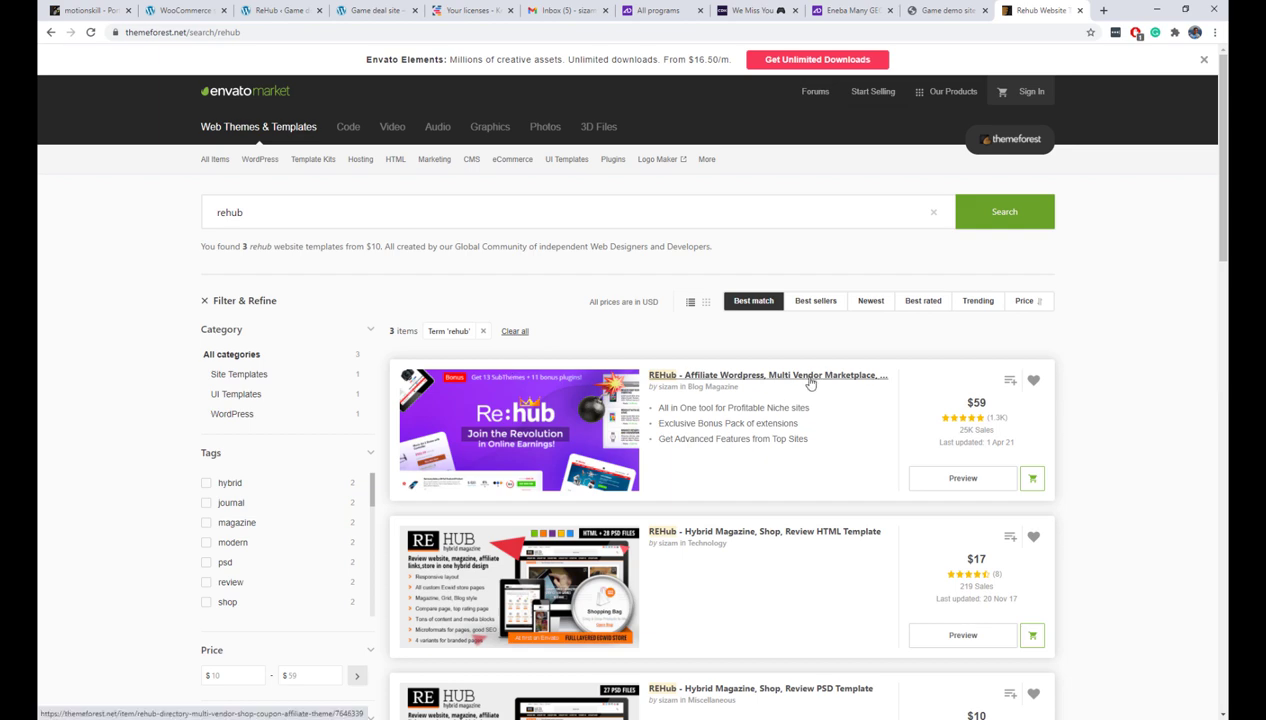
pyautogui.click(816, 378)
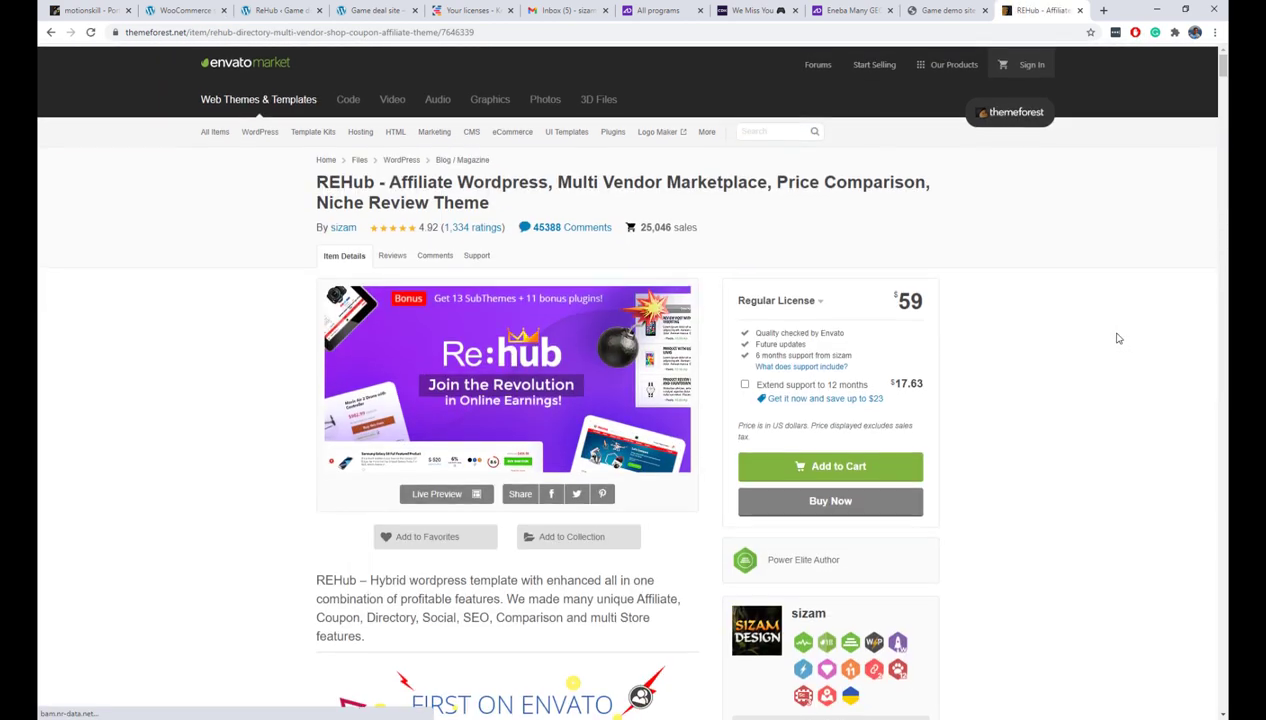
pyautogui.scroll(-5, 1118, 336)
pyautogui.scroll(4, 1117, 338)
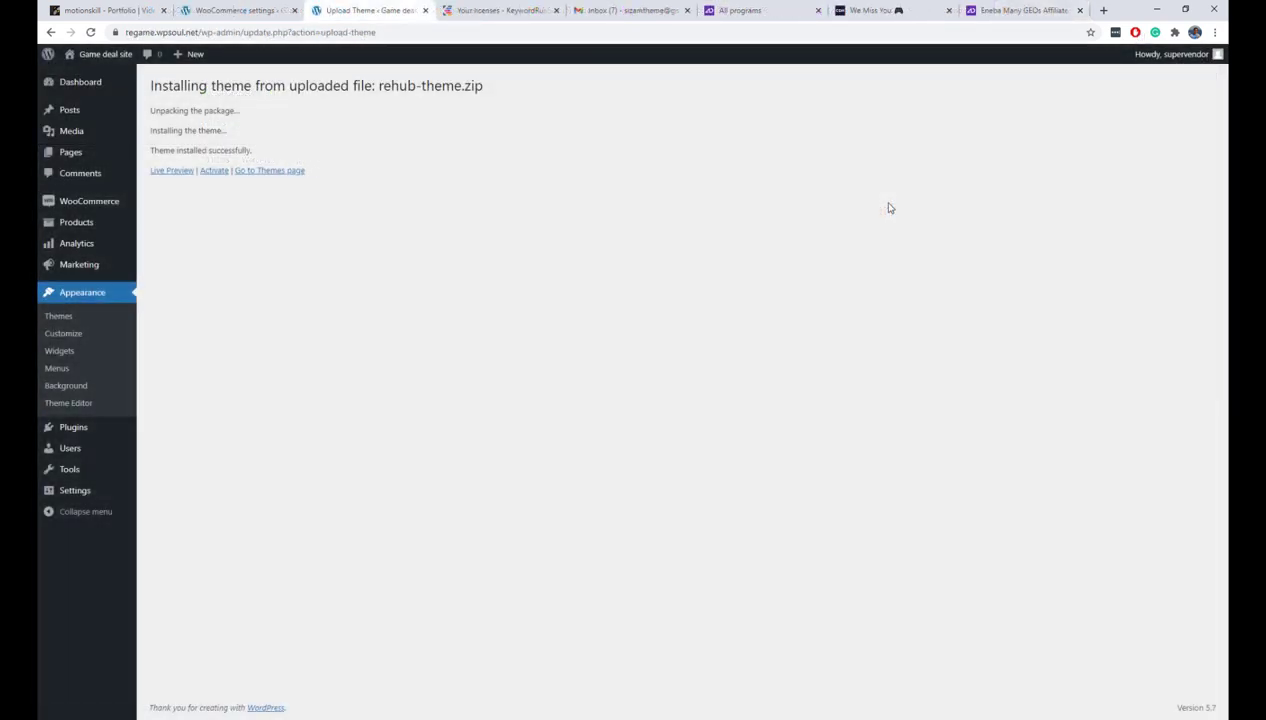
# Activate the installed Rehub theme and bulk-install its Rehub Framework, Elementor and One Click Demo Import plugins.
pyautogui.click(214, 172)
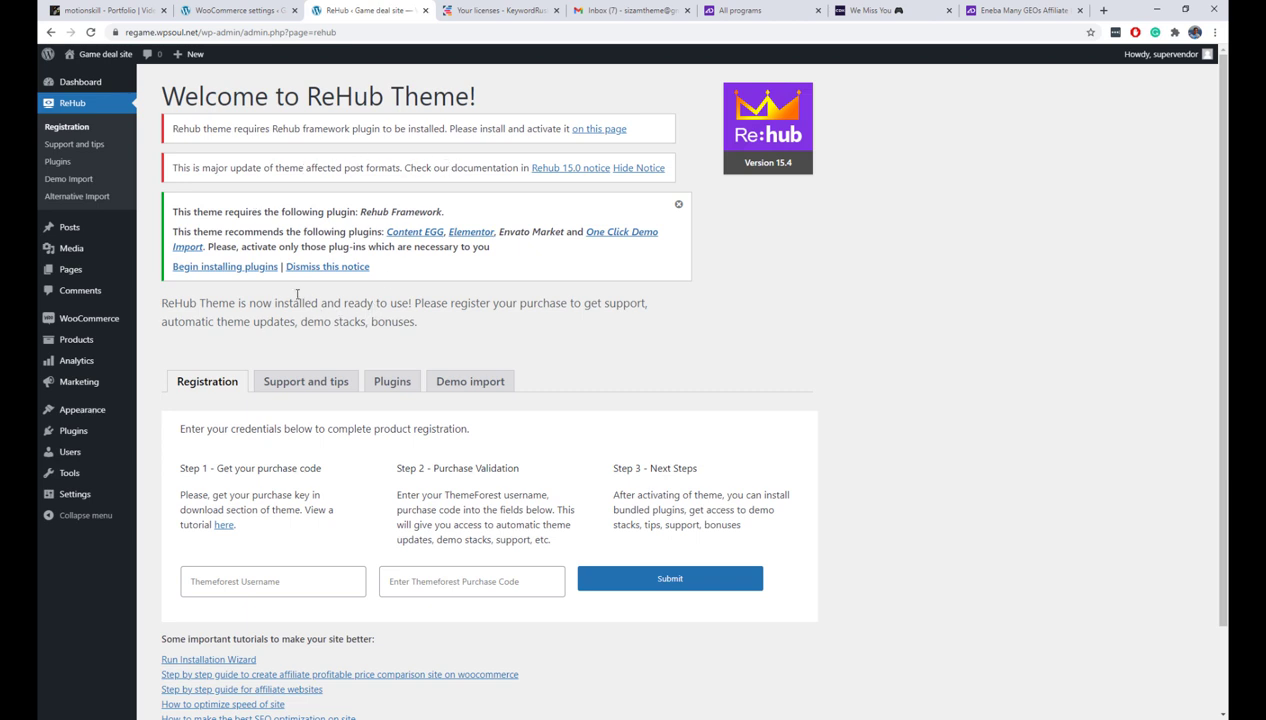
pyautogui.click(258, 271)
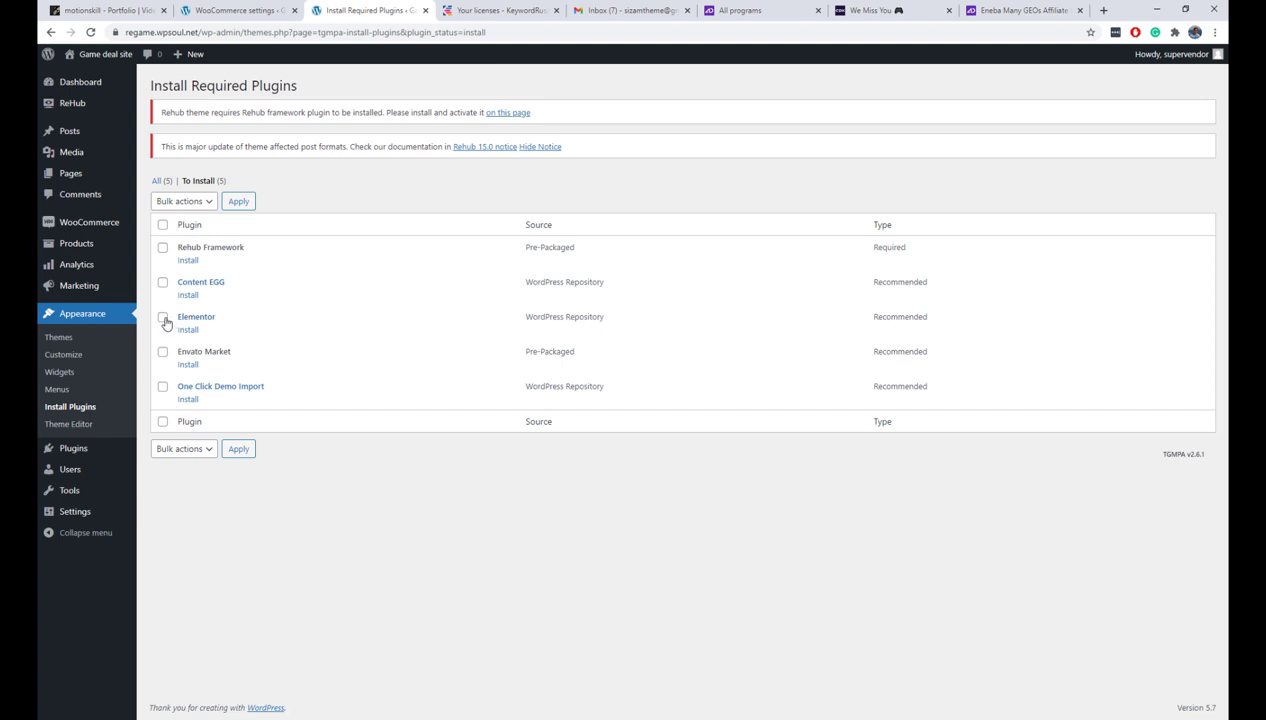
pyautogui.click(164, 250)
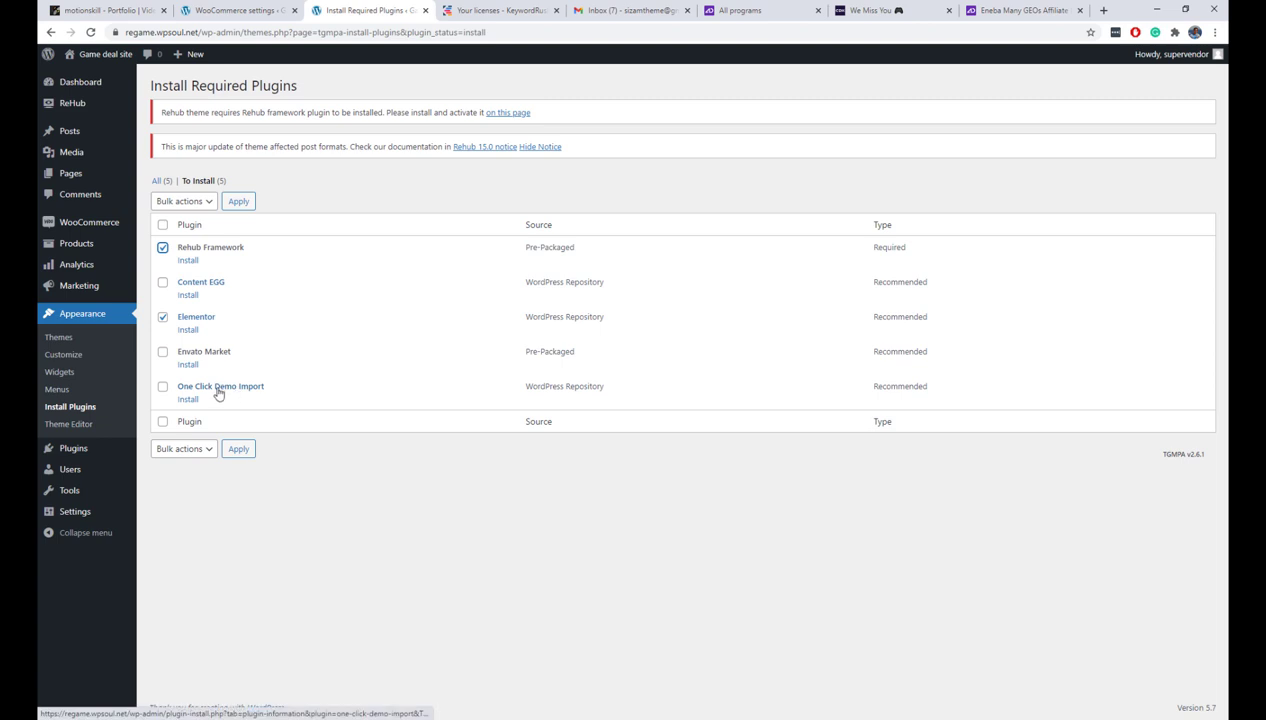
pyautogui.click(164, 389)
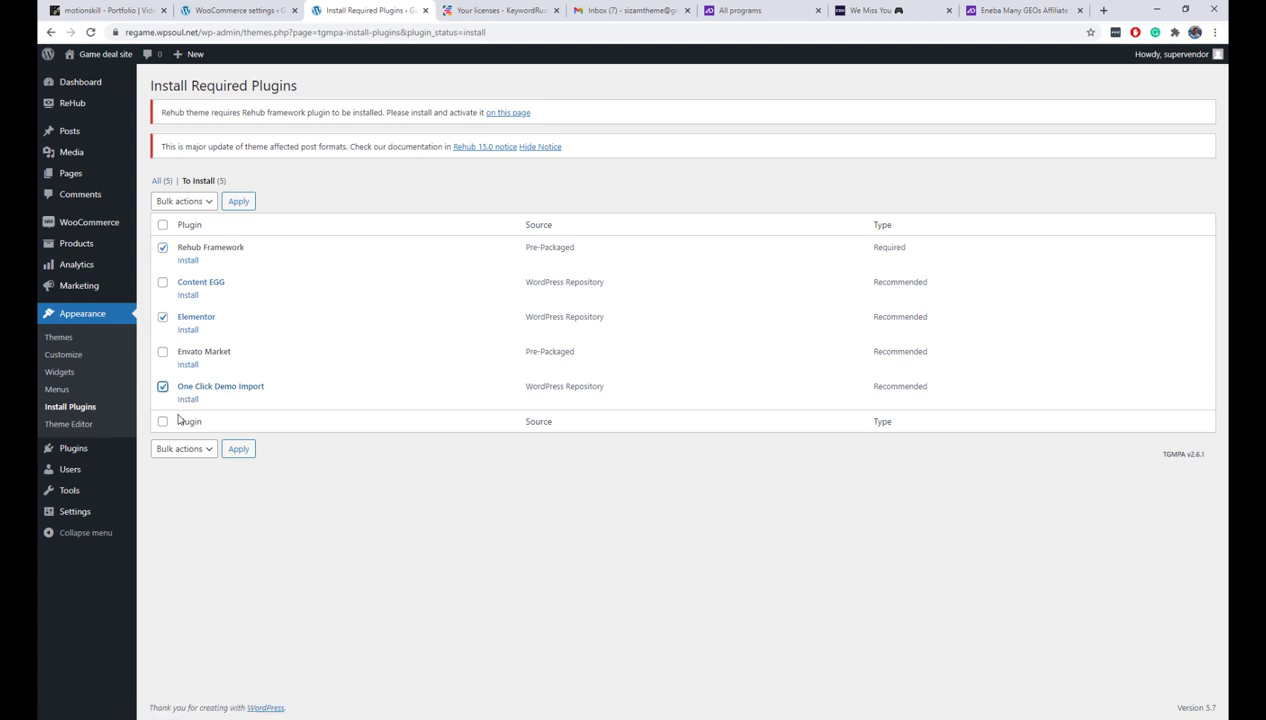
pyautogui.click(190, 448)
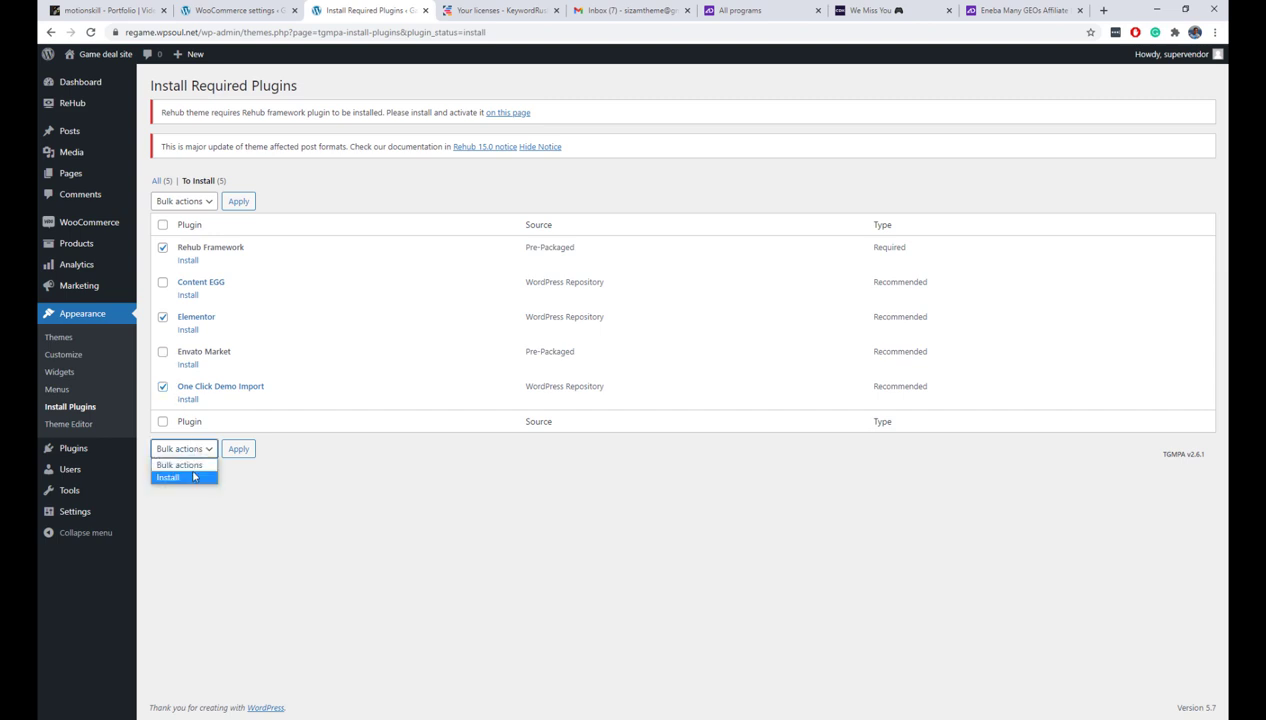
pyautogui.click(214, 474)
pyautogui.click(237, 450)
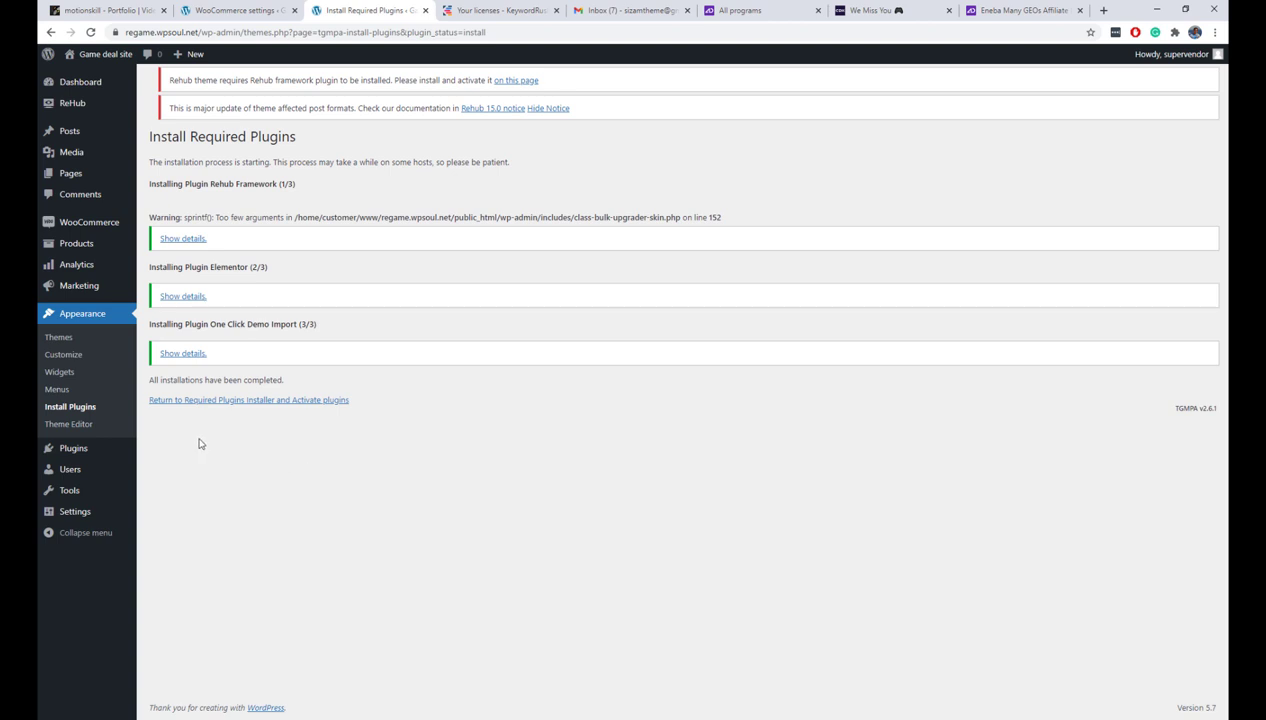
# Bulk-activate the Rehub Framework, Elementor and One Click Demo Import plugins from the theme's plugin activation list.
pyautogui.click(95, 340)
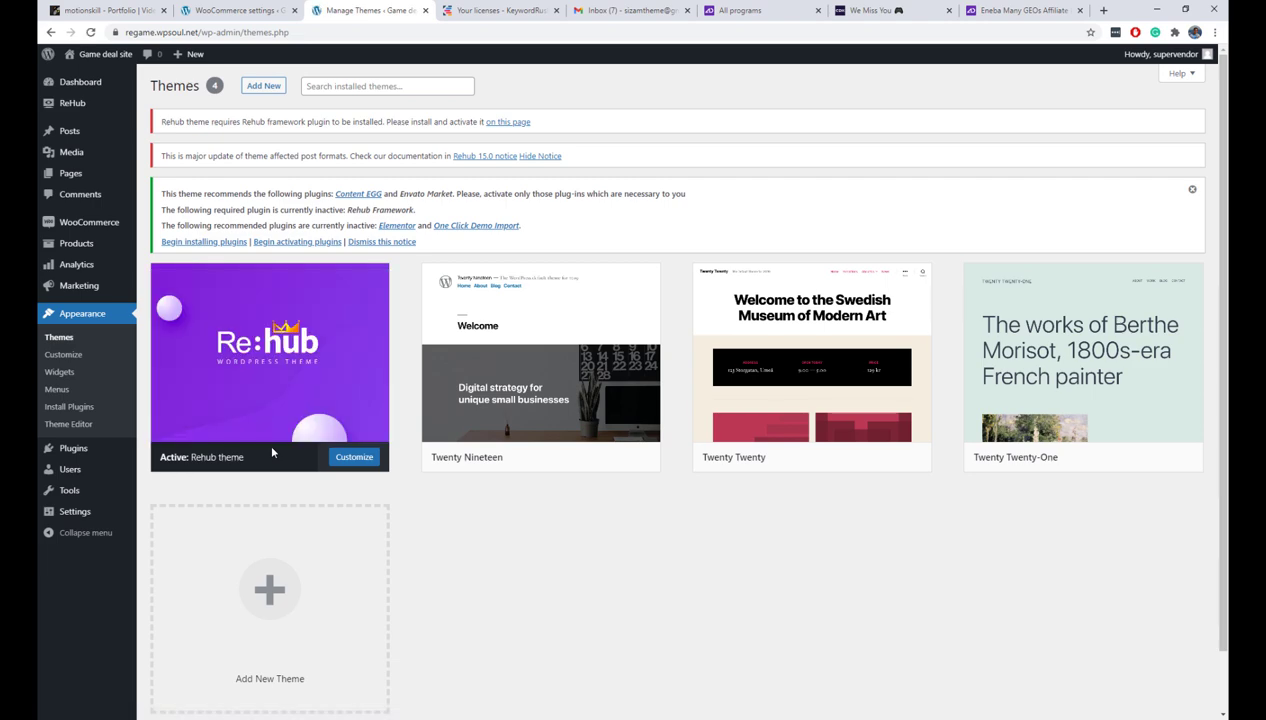
pyautogui.click(299, 242)
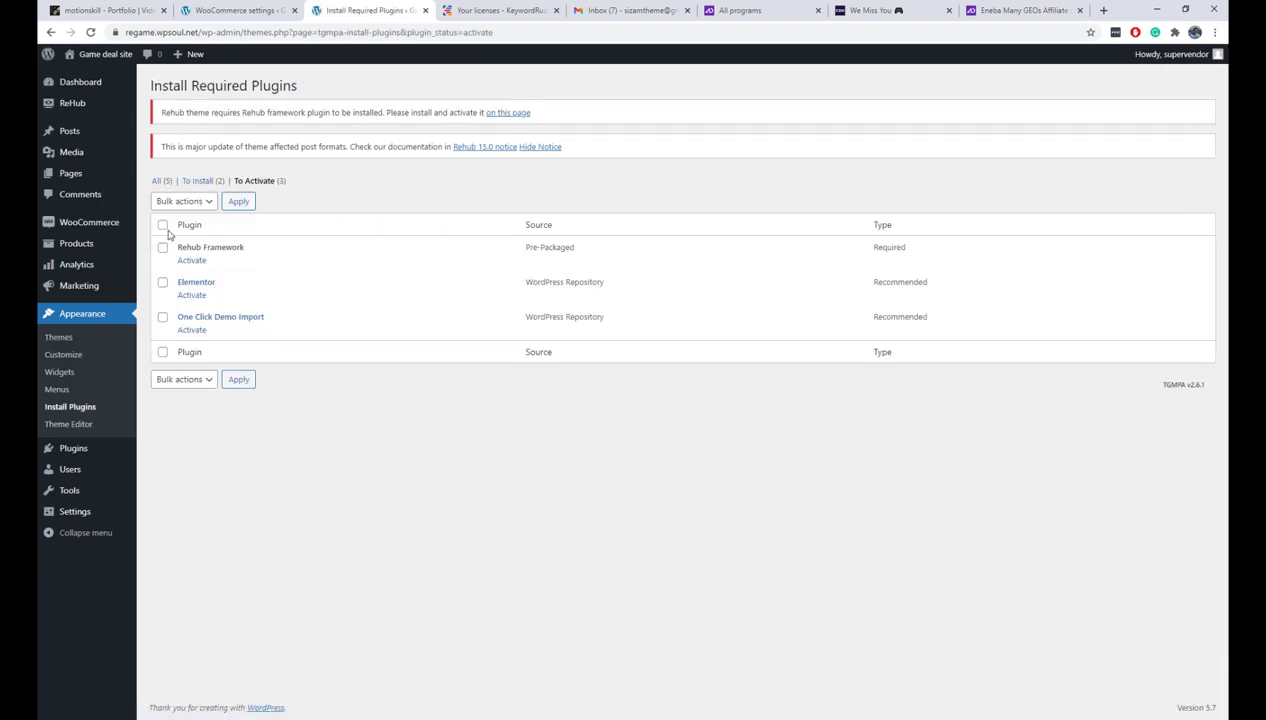
pyautogui.click(183, 201)
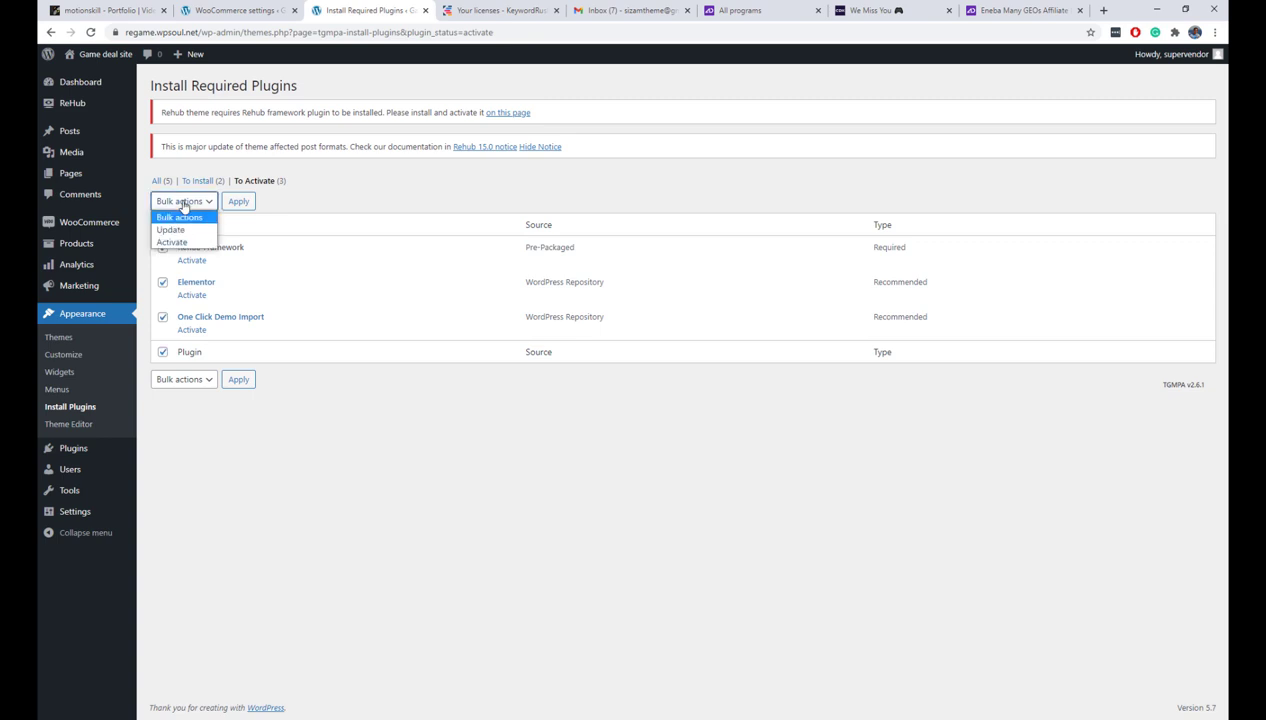
pyautogui.click(183, 230)
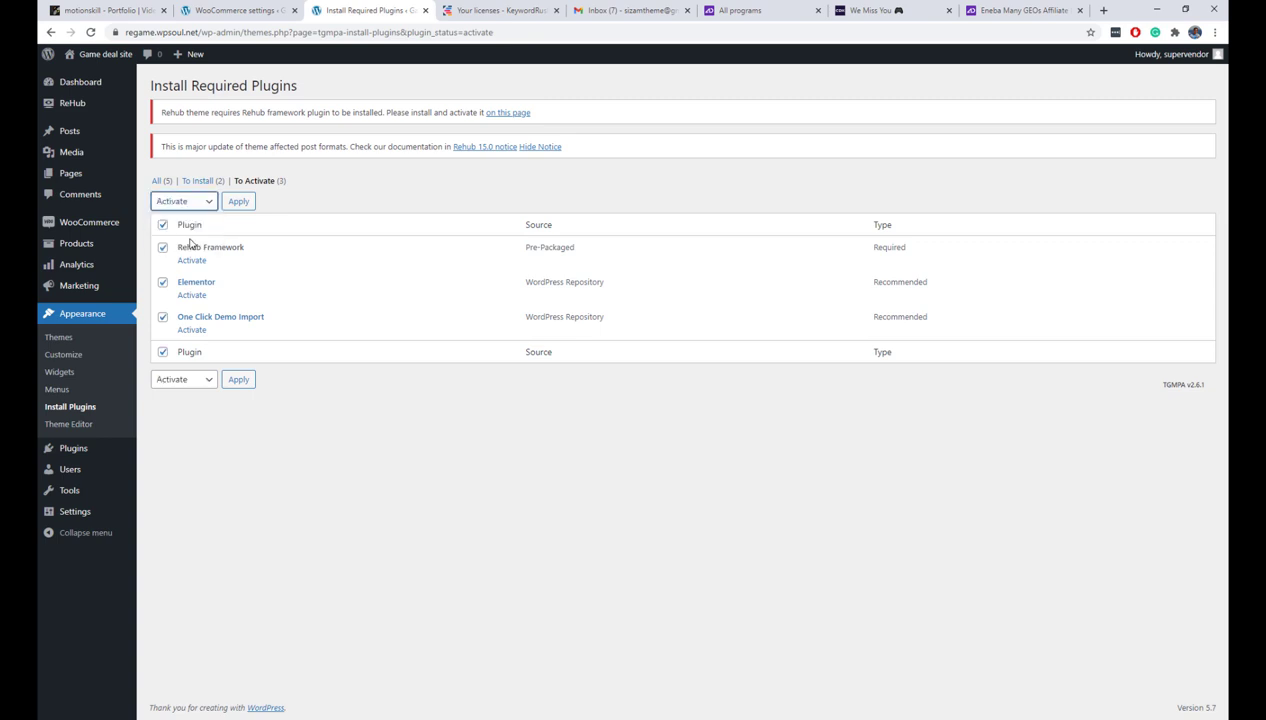
pyautogui.click(239, 205)
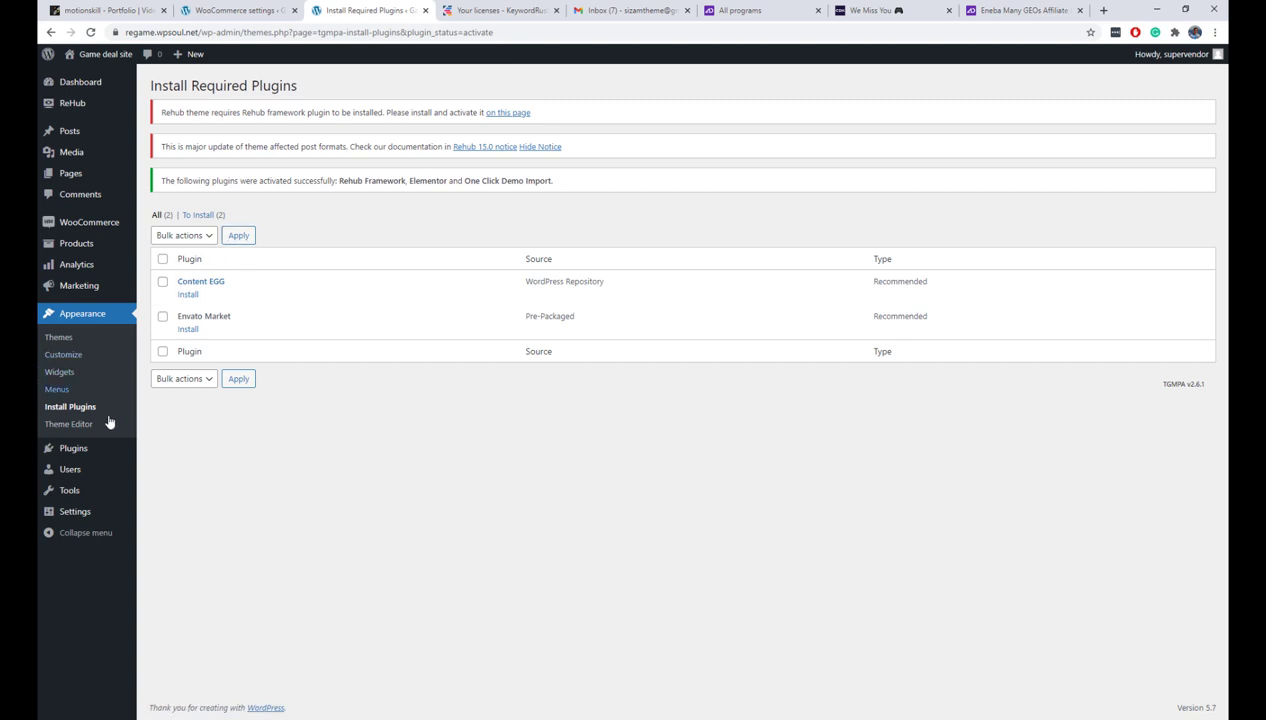
# Start the ReHub installation wizard and import the ReGame theme options.
pyautogui.moveTo(98, 448)
pyautogui.click(88, 337)
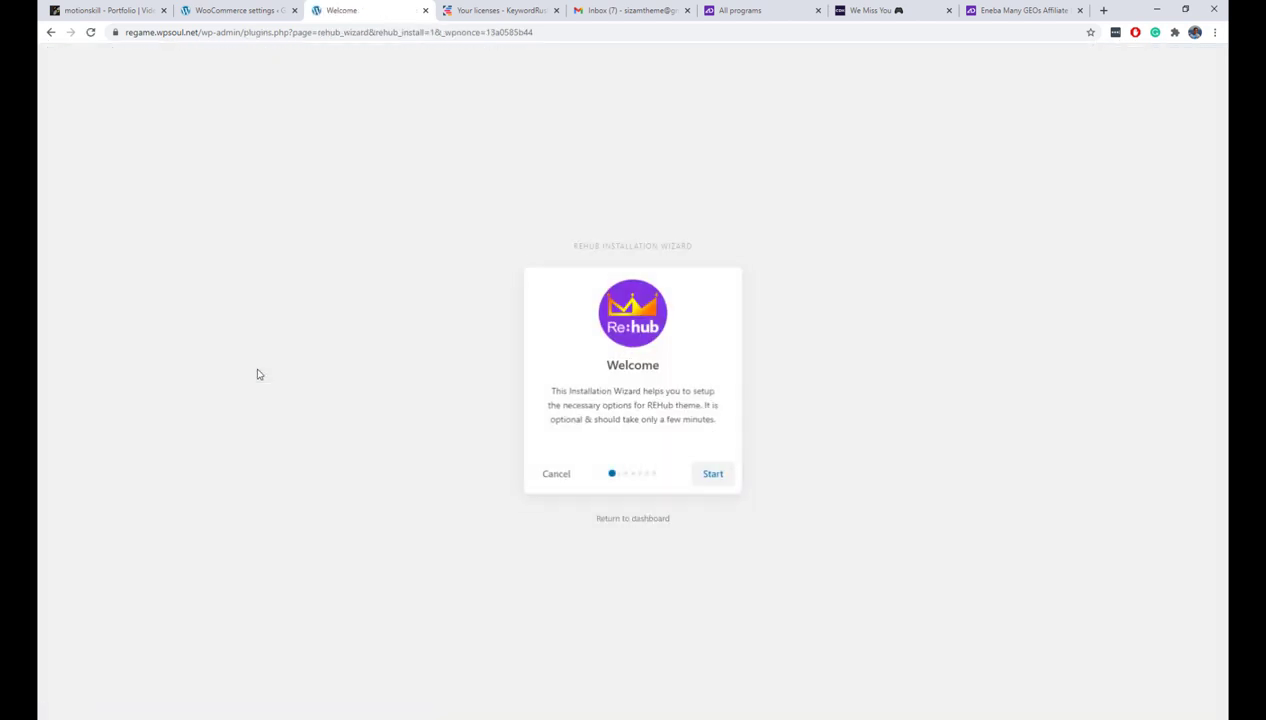
pyautogui.click(718, 480)
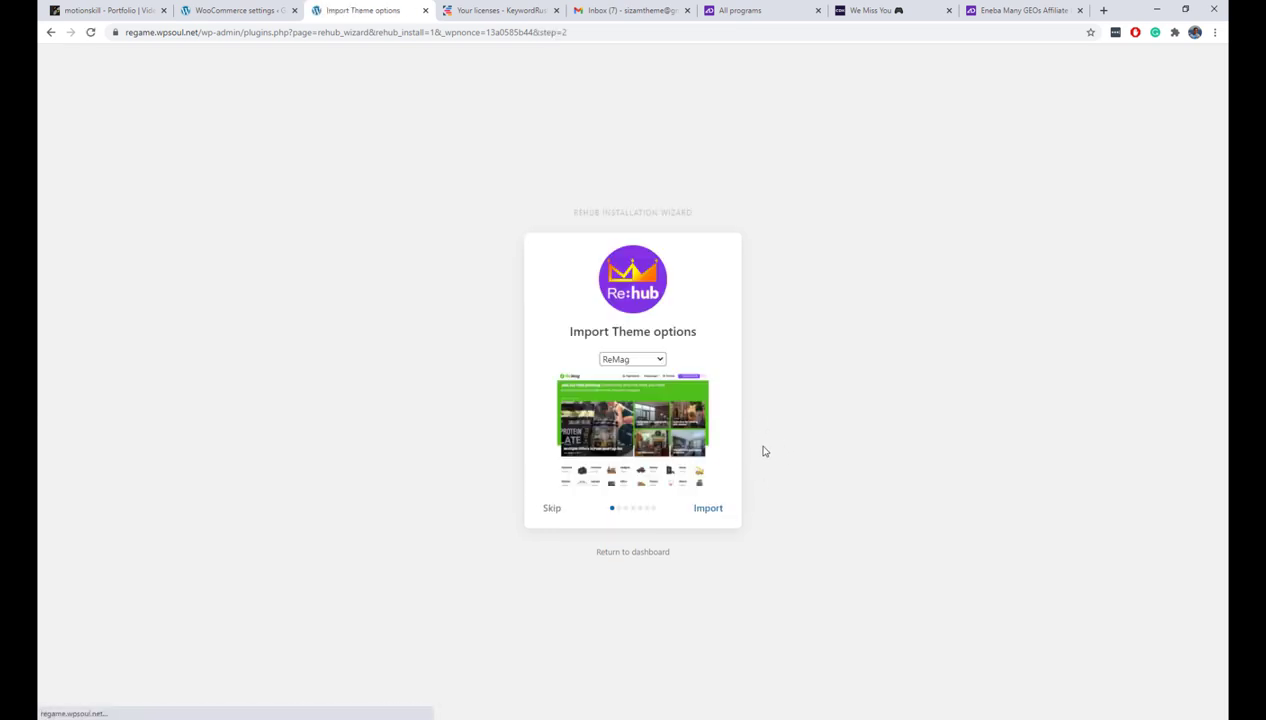
pyautogui.click(613, 361)
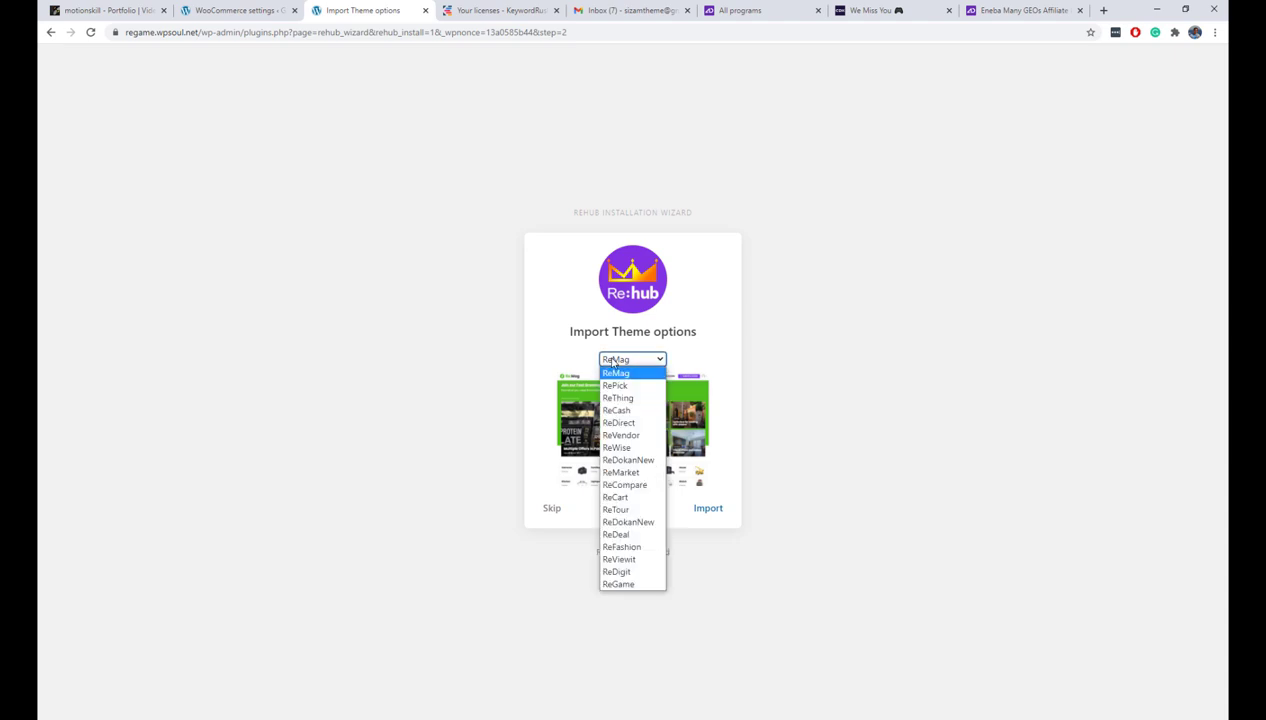
pyautogui.click(624, 584)
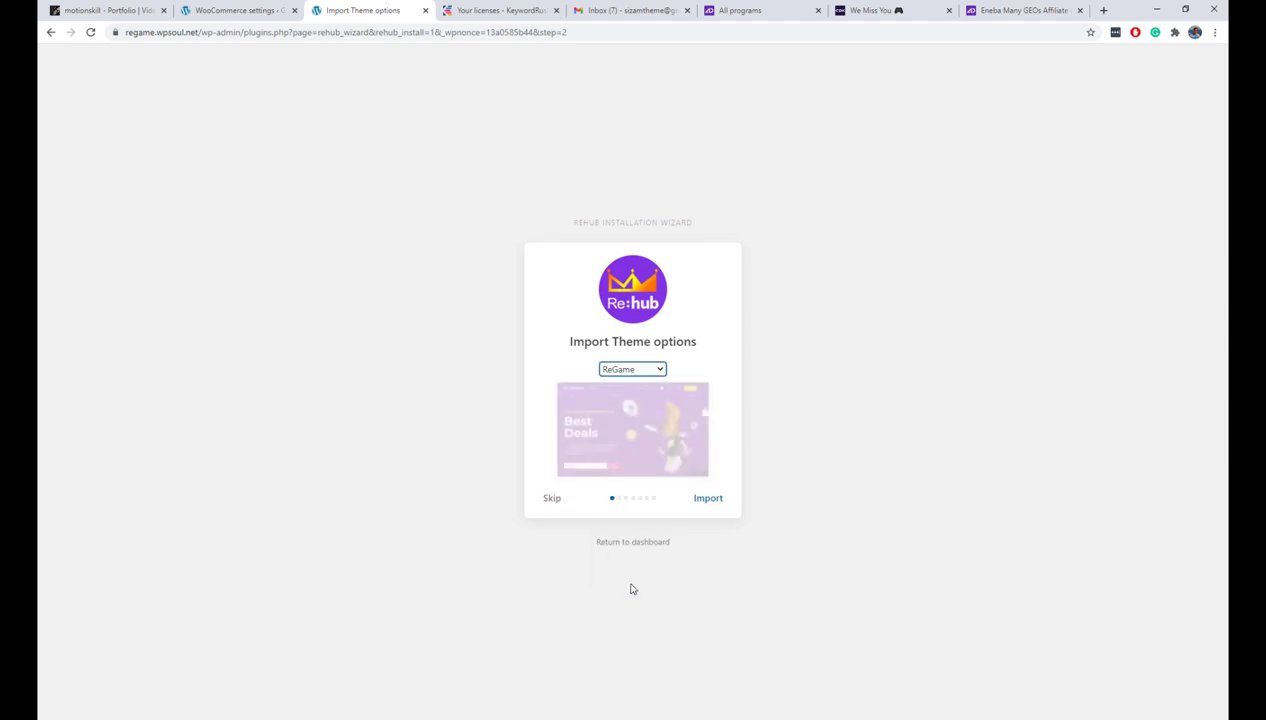
pyautogui.click(708, 499)
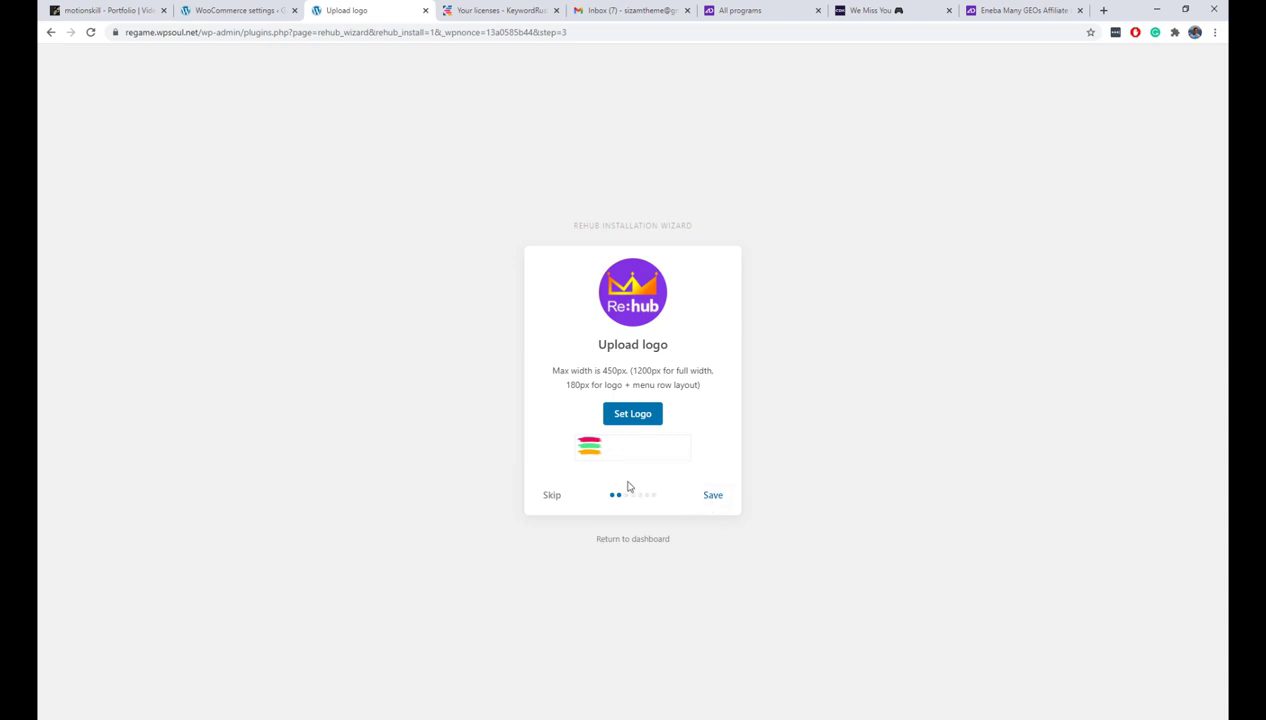
# Skip the logo, mobile logo and sliding panel logo uploads in the ReHub installation wizard.
pyautogui.click(549, 496)
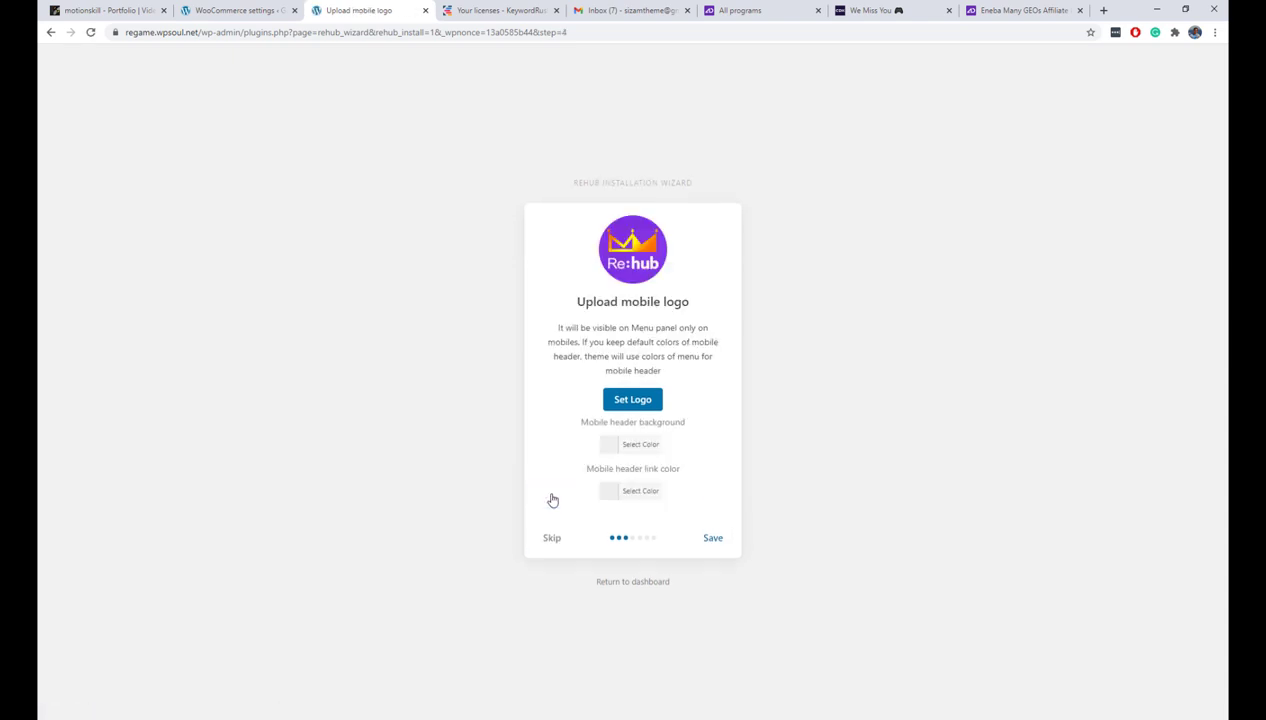
pyautogui.click(553, 537)
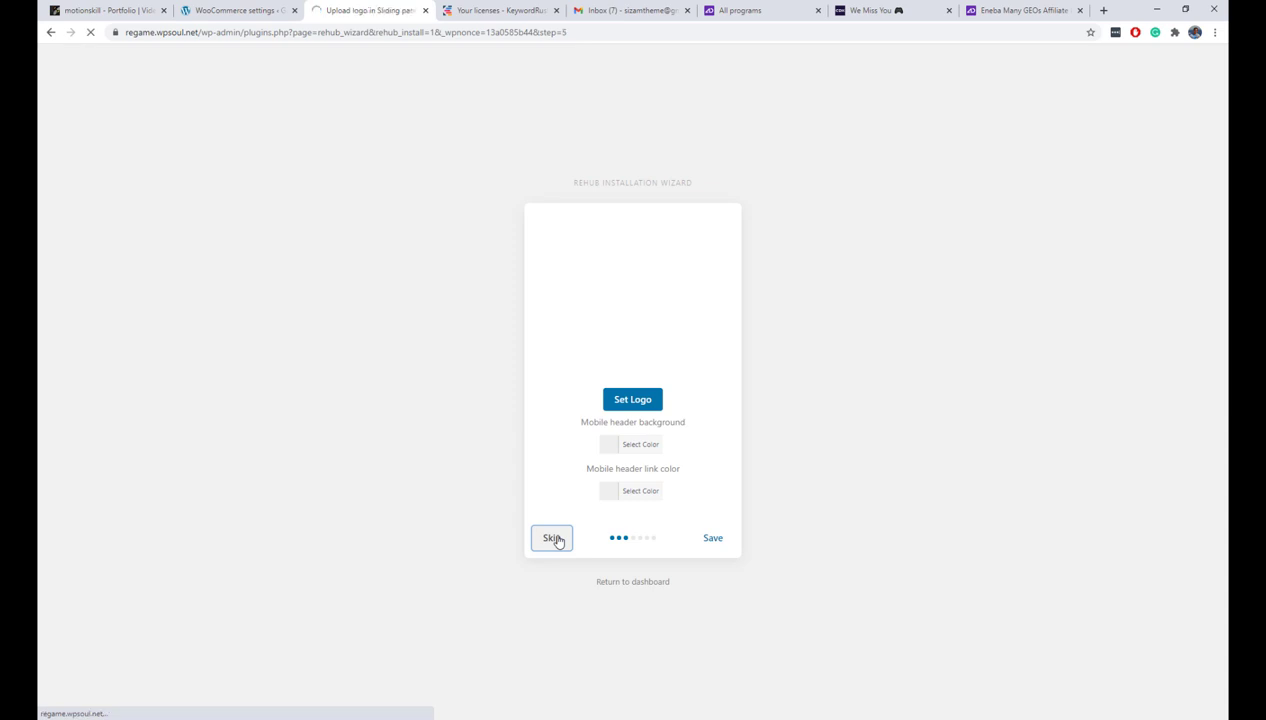
pyautogui.click(553, 520)
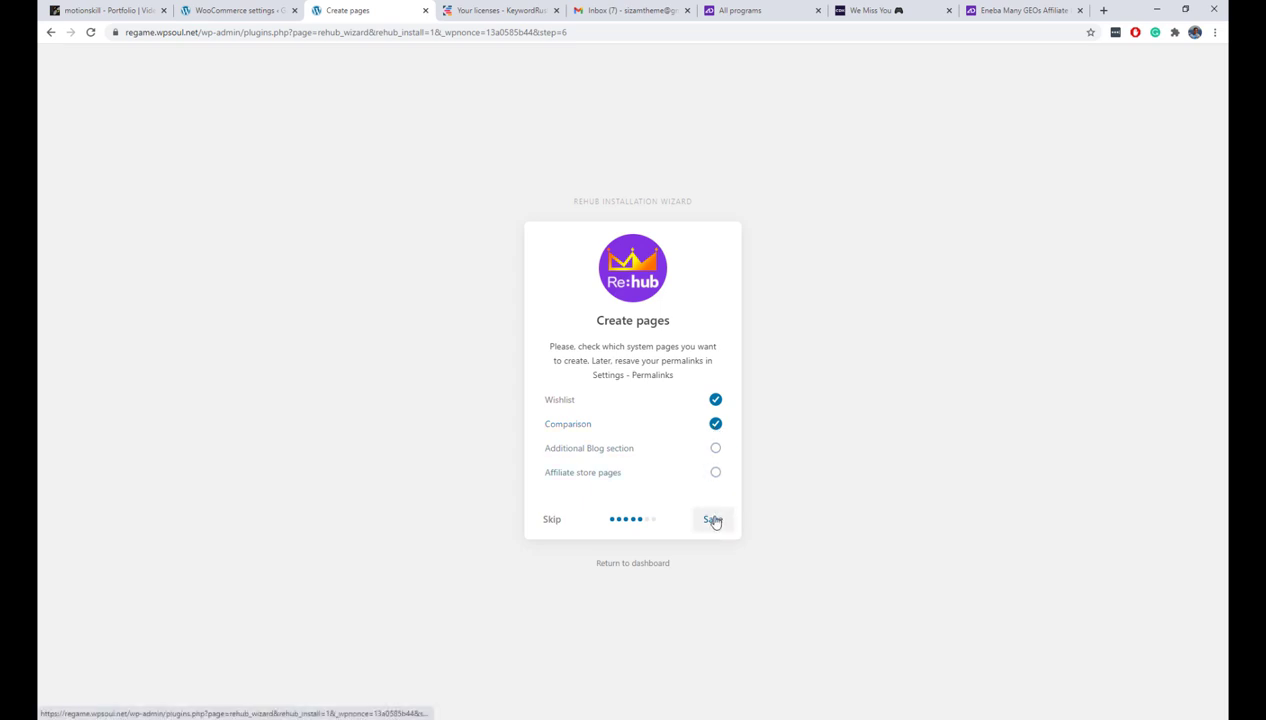
# Create the Wishlist and Comparison system pages and finish the wizard without the optional plugins, dismissing the Elementor welcome screen.
pyautogui.click(713, 520)
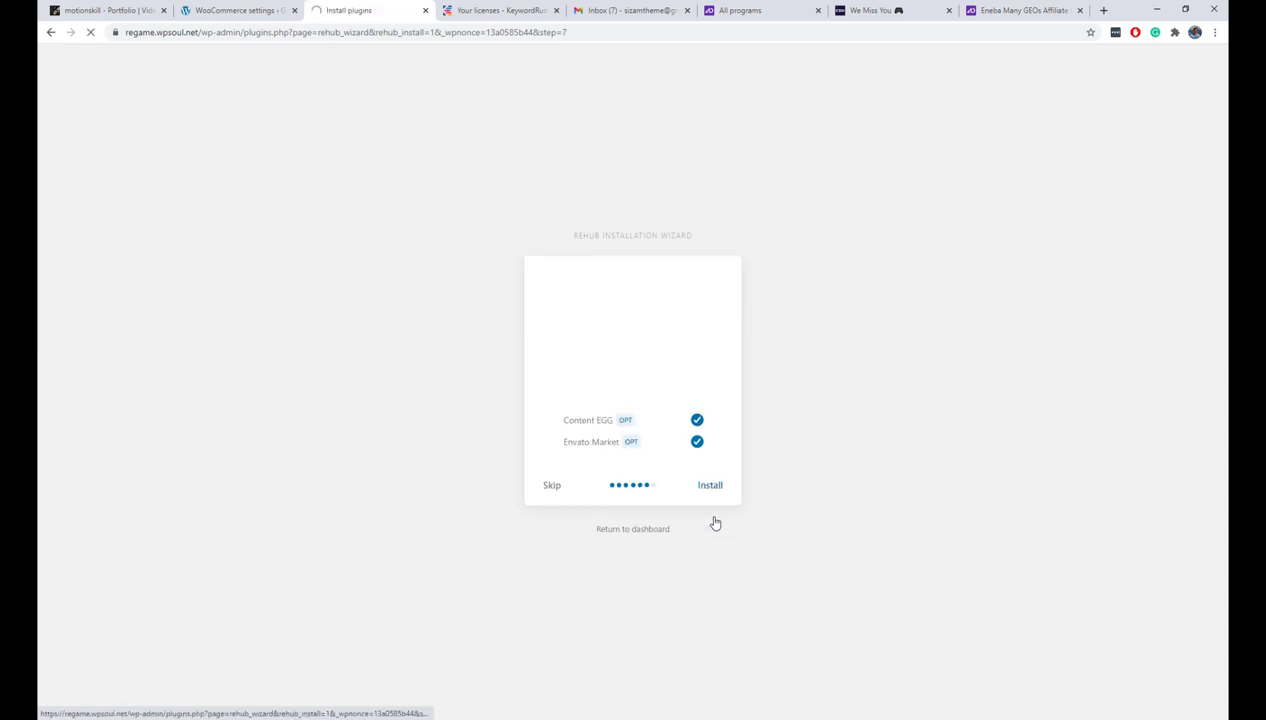
pyautogui.click(557, 490)
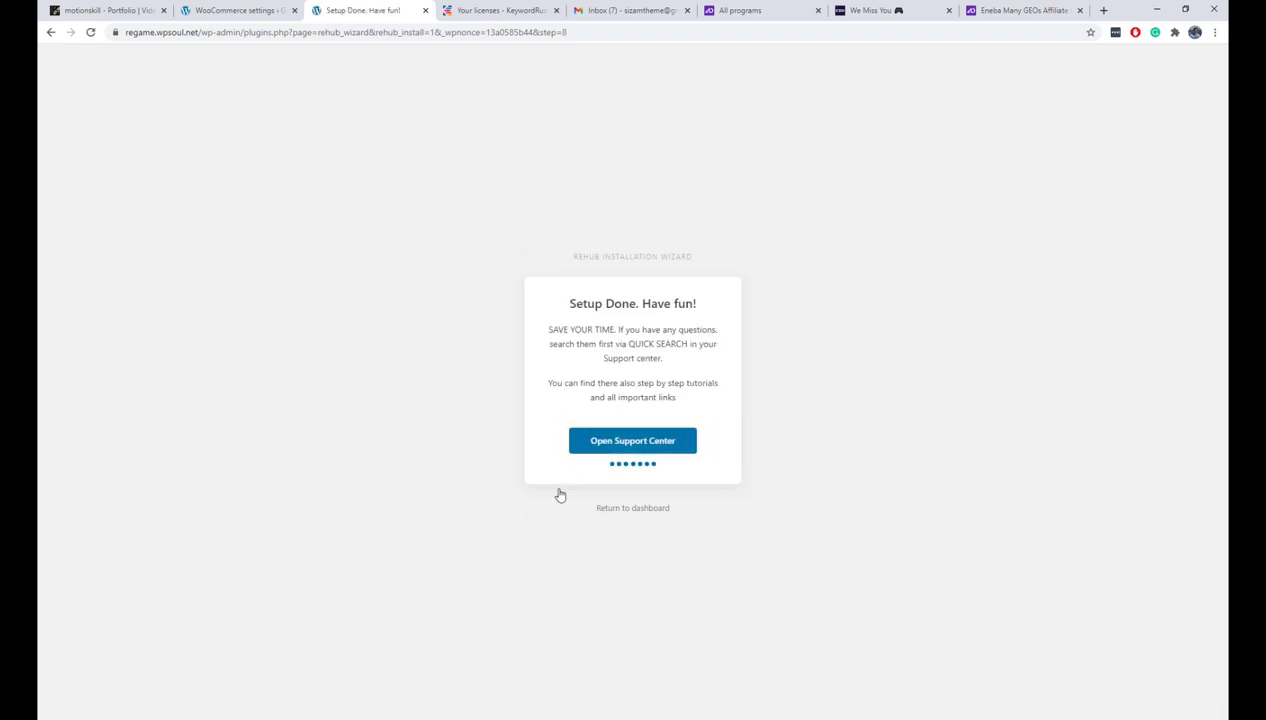
pyautogui.click(600, 452)
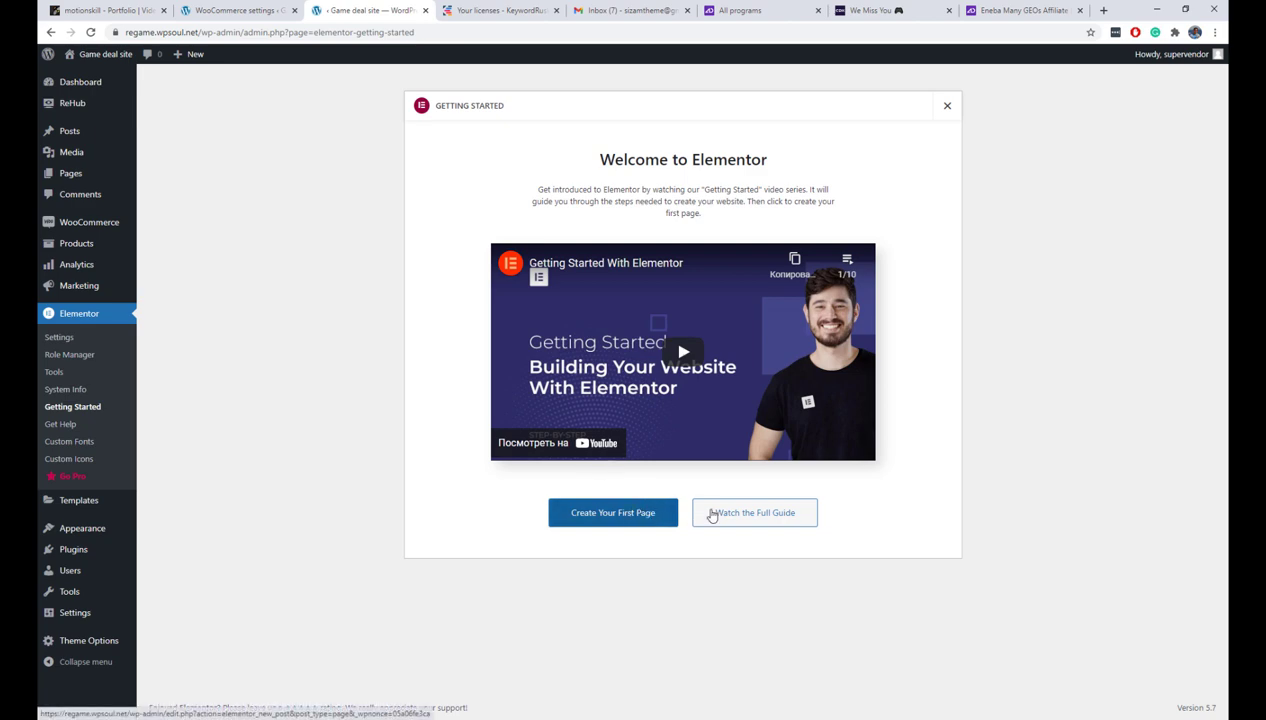
pyautogui.click(947, 107)
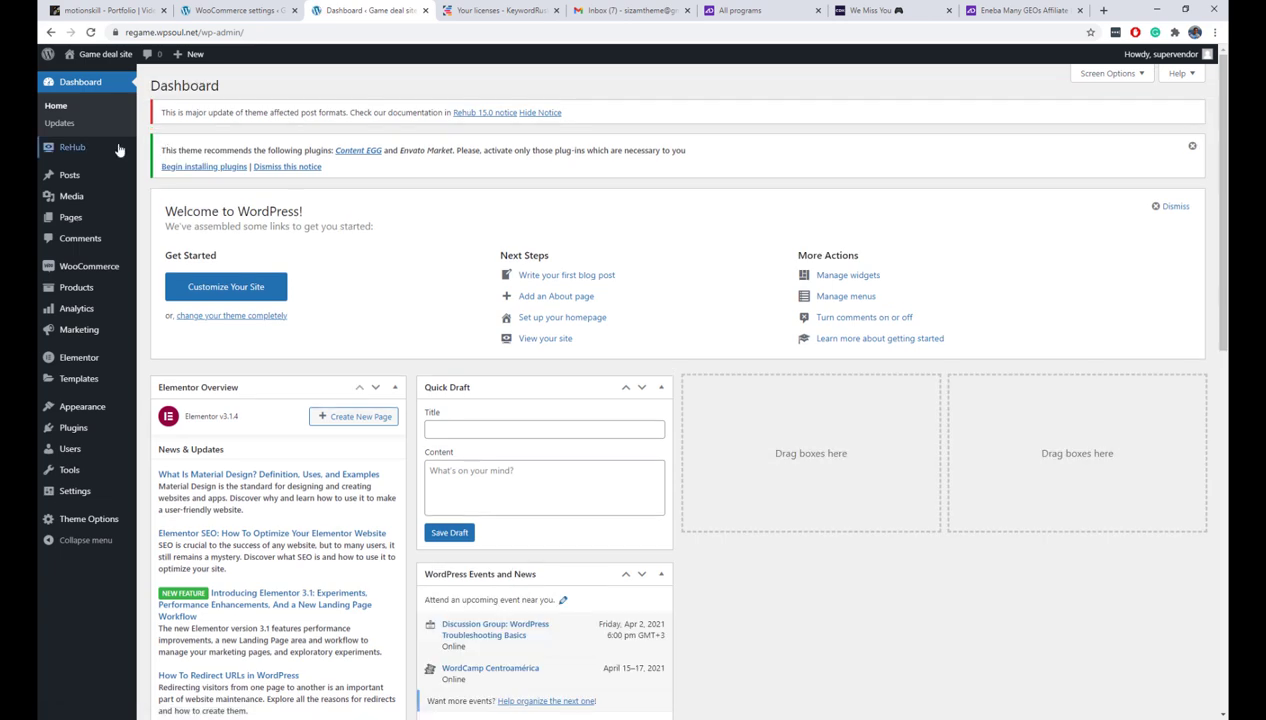
# Look through the ReHub support and tips page, including its quick search, tutorial links and documentation sections.
pyautogui.moveTo(118, 149)
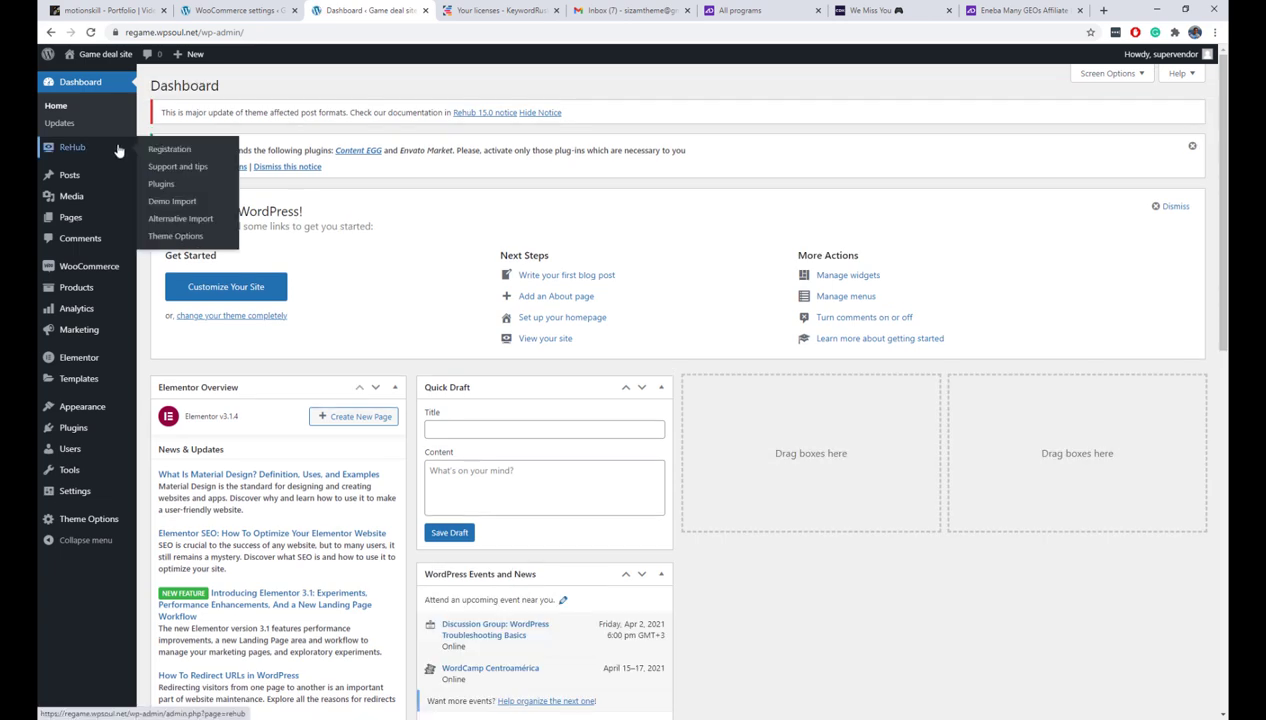
pyautogui.click(177, 167)
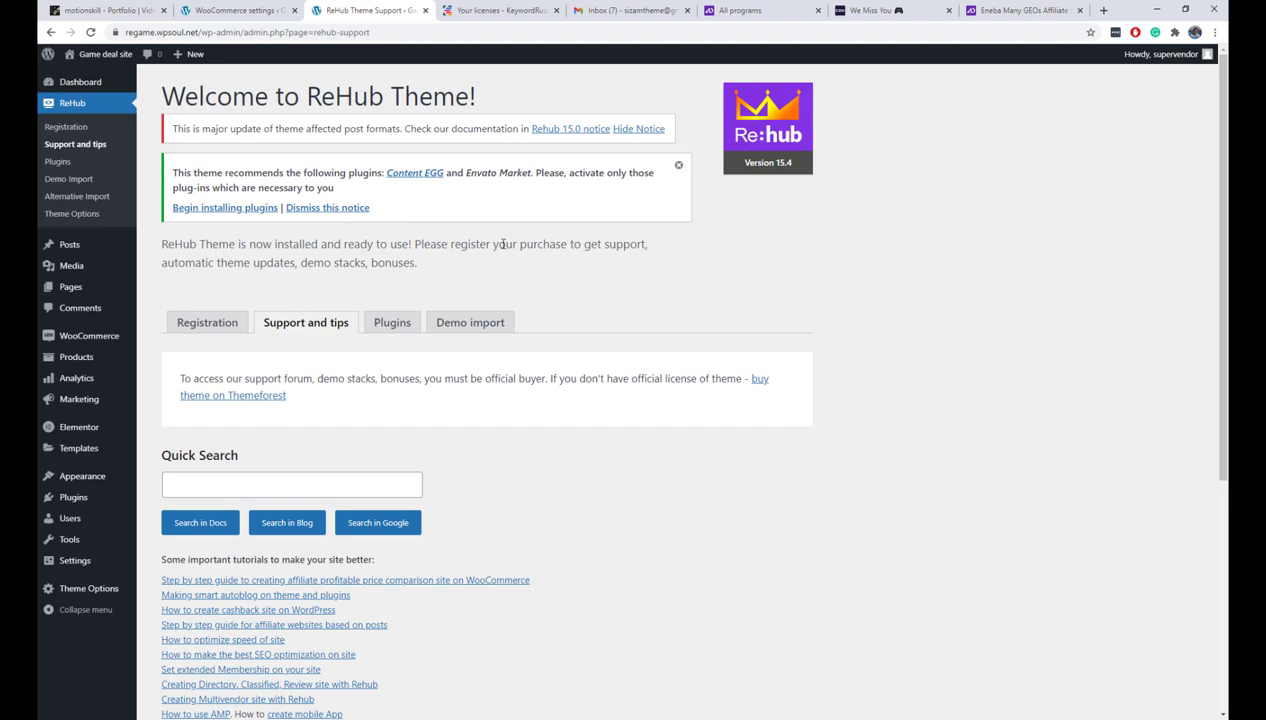
pyautogui.scroll(-3, 502, 244)
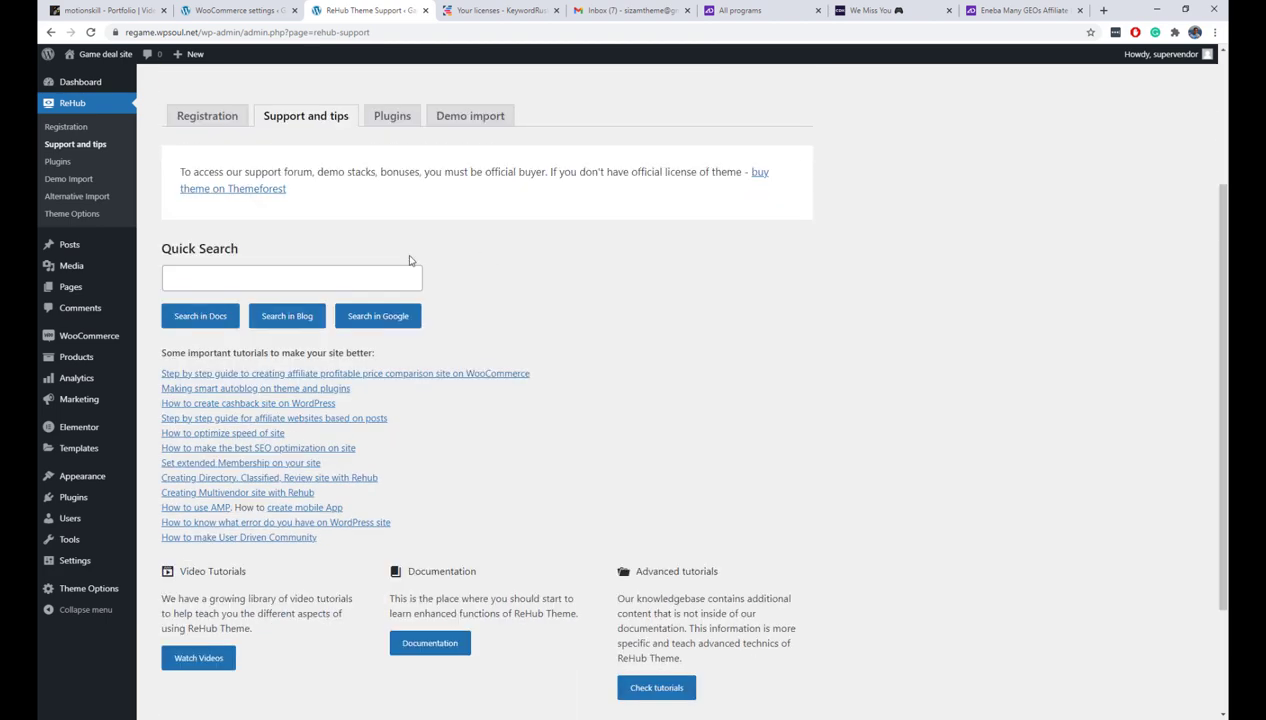
pyautogui.scroll(3, 339, 261)
pyautogui.scroll(-5, 339, 261)
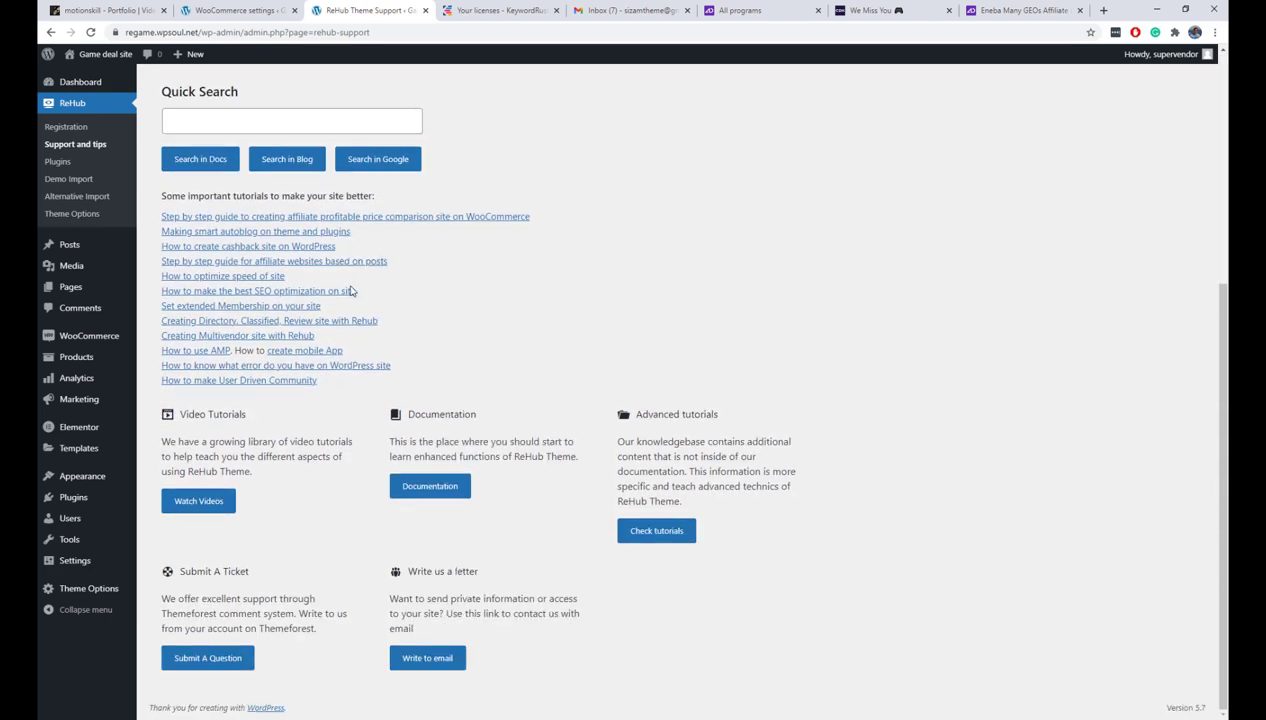
pyautogui.scroll(5, 520, 491)
pyautogui.scroll(-3, 520, 491)
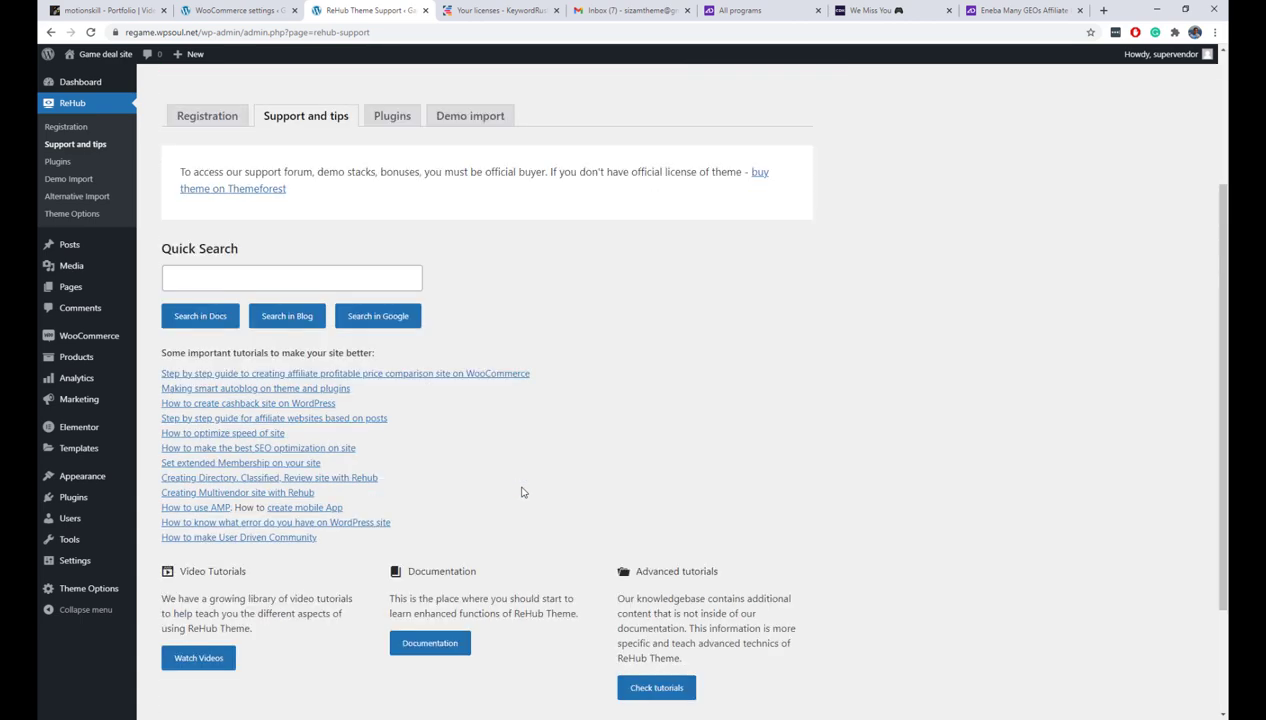
pyautogui.scroll(3, 334, 272)
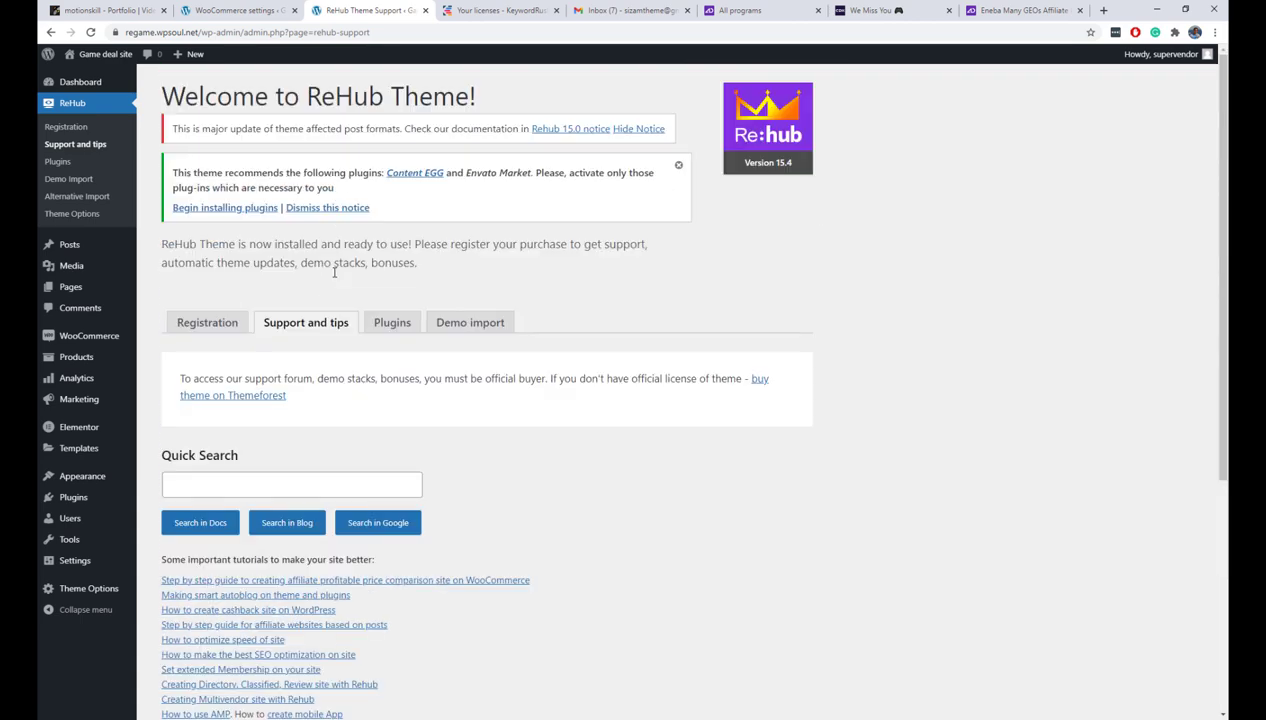
# Search the WPsoul blog for "woocommerce configuration" through the theme's quick search, and close the results.
pyautogui.click(246, 478)
pyautogui.write('w')
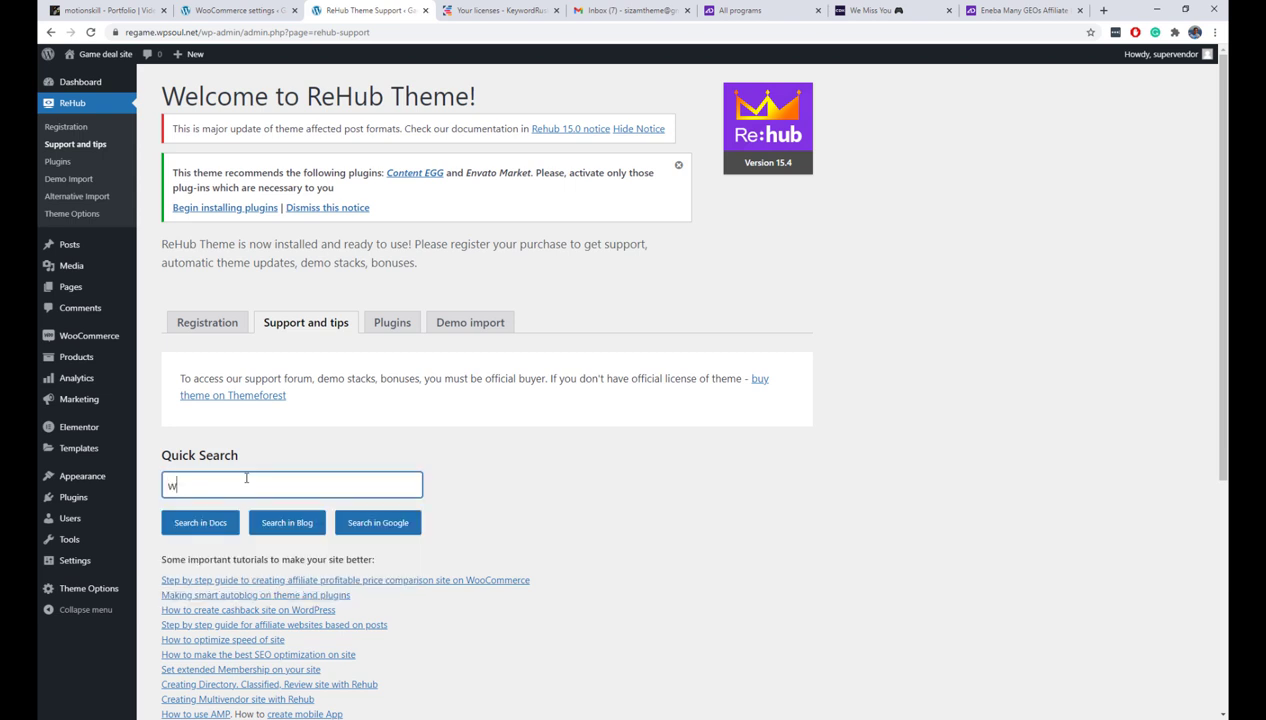
pyautogui.write('oocommerce configuration')
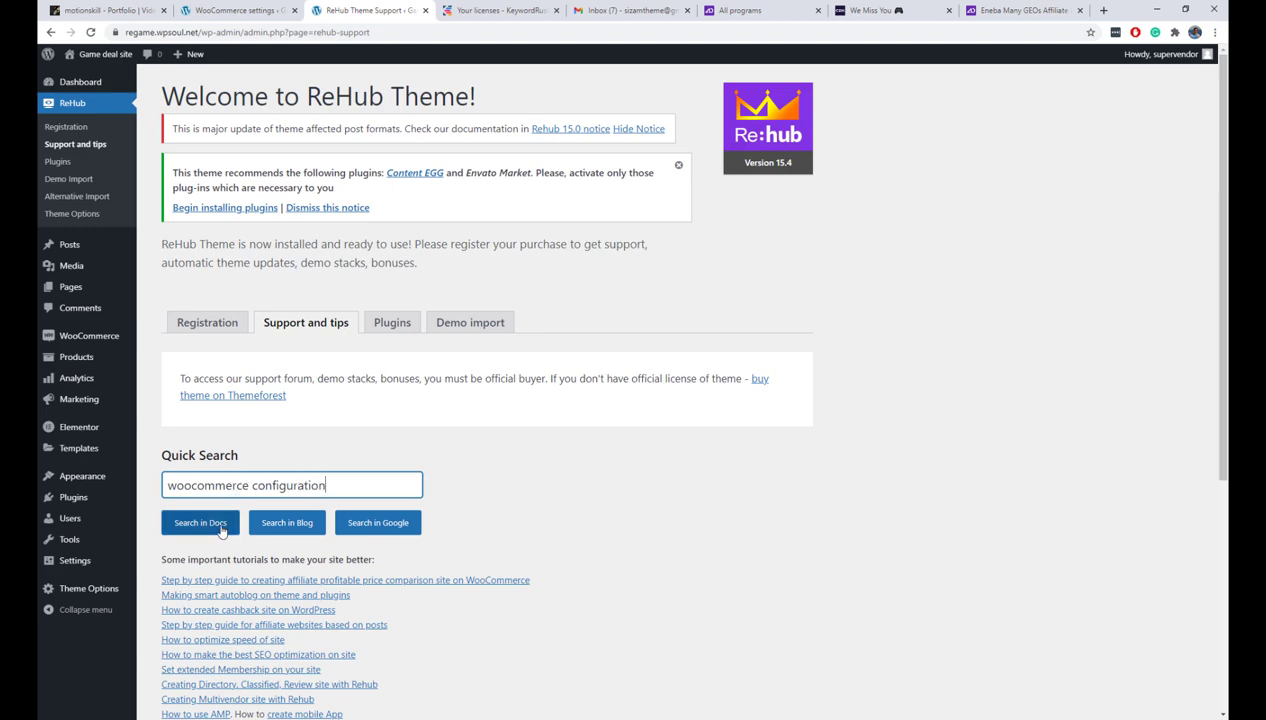
pyautogui.click(299, 523)
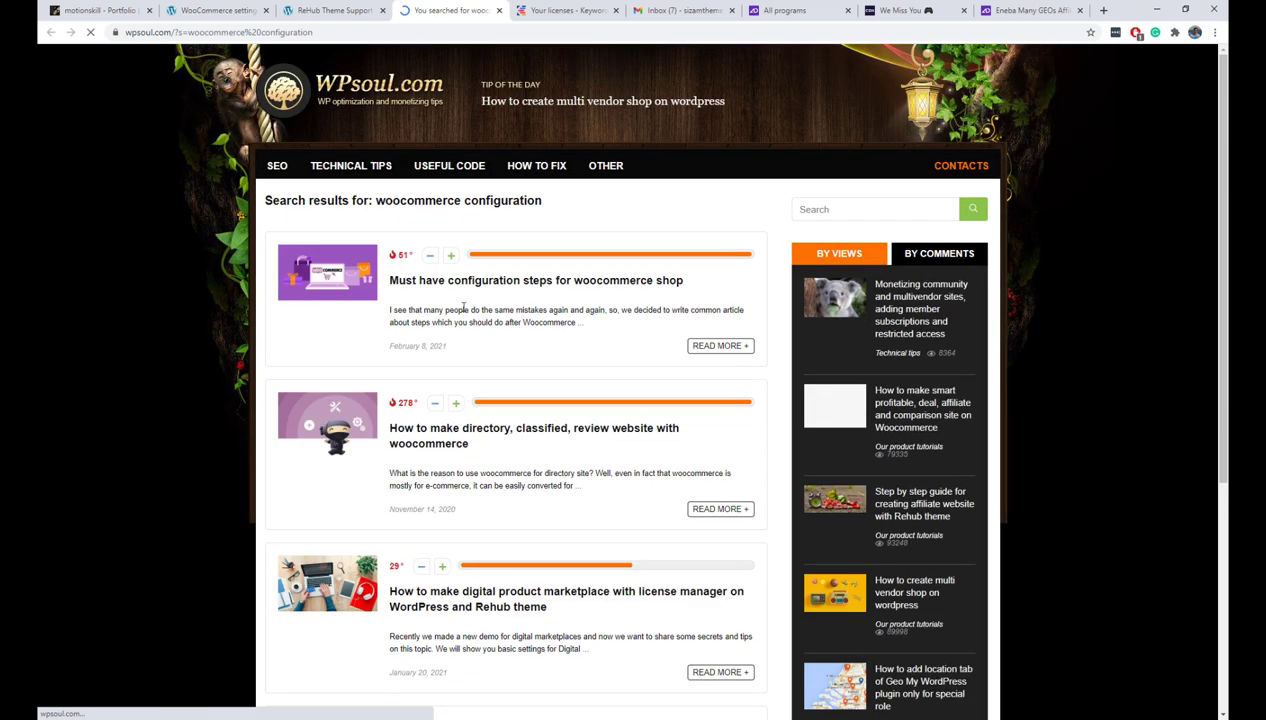
pyautogui.click(500, 10)
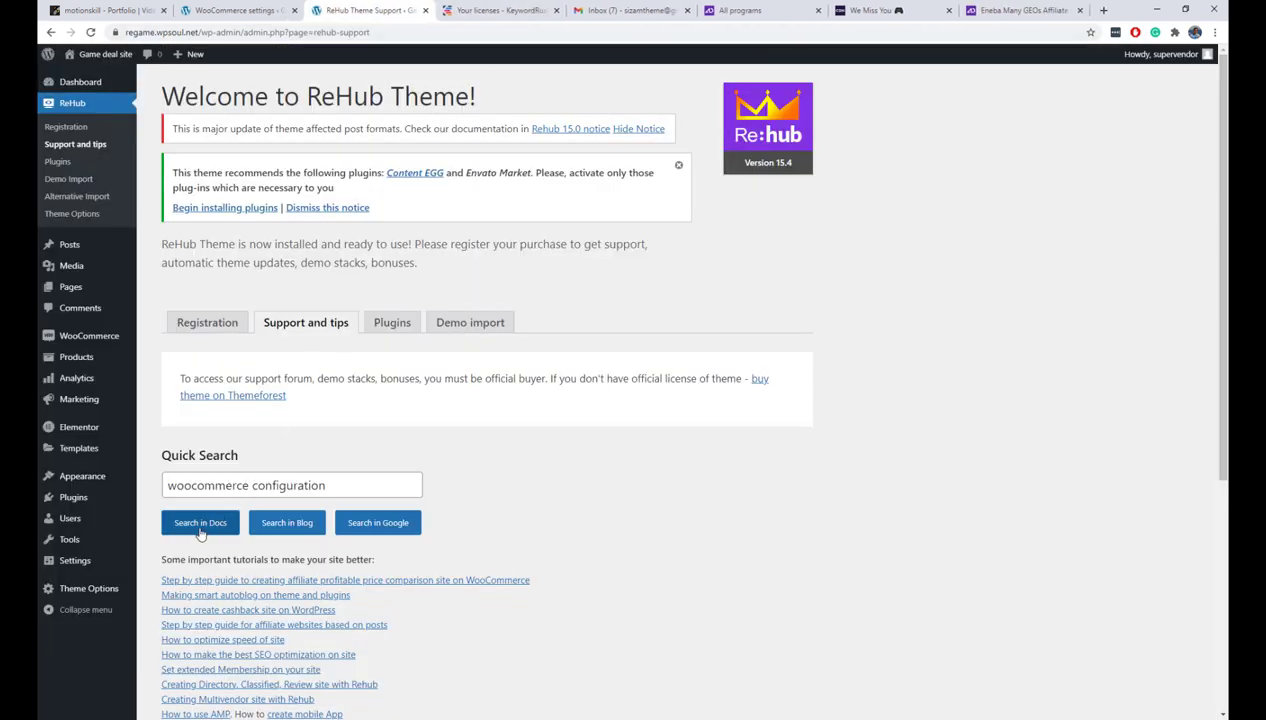
# Look up the same phrase in the documentation, viewing the WooCommerce basic article, and in Google, closing each result page.
pyautogui.click(200, 523)
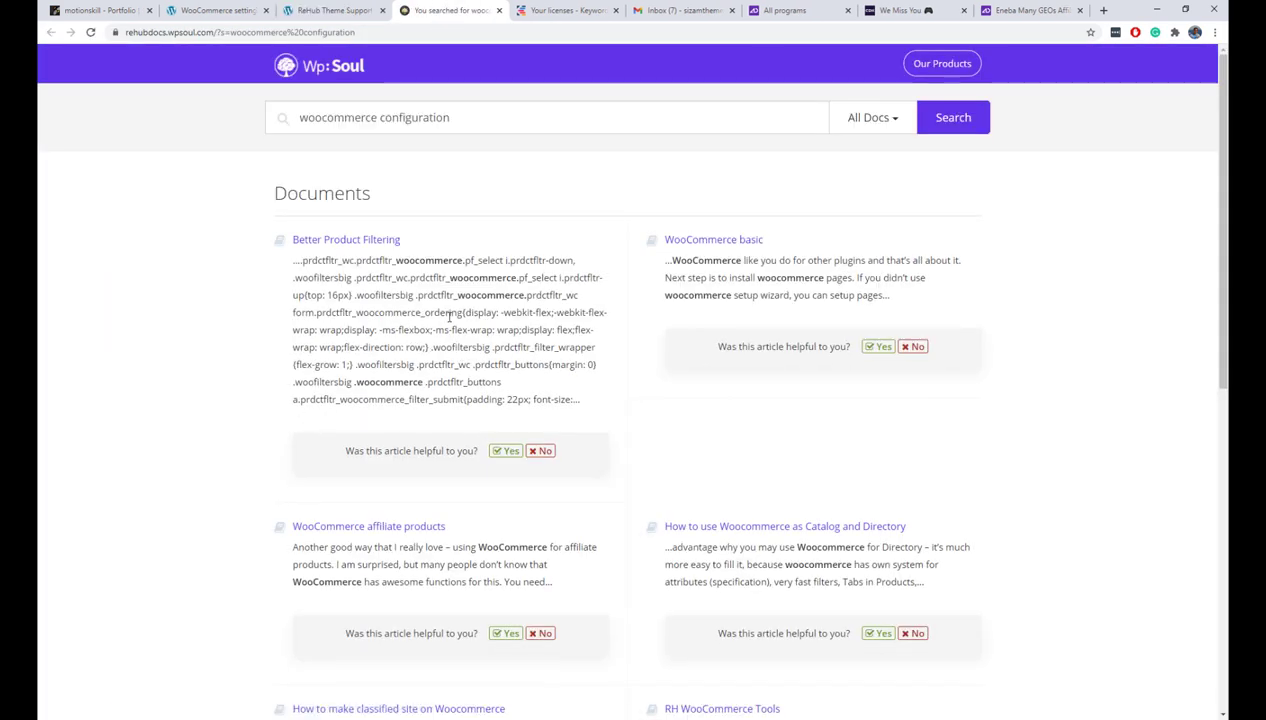
pyautogui.click(708, 241)
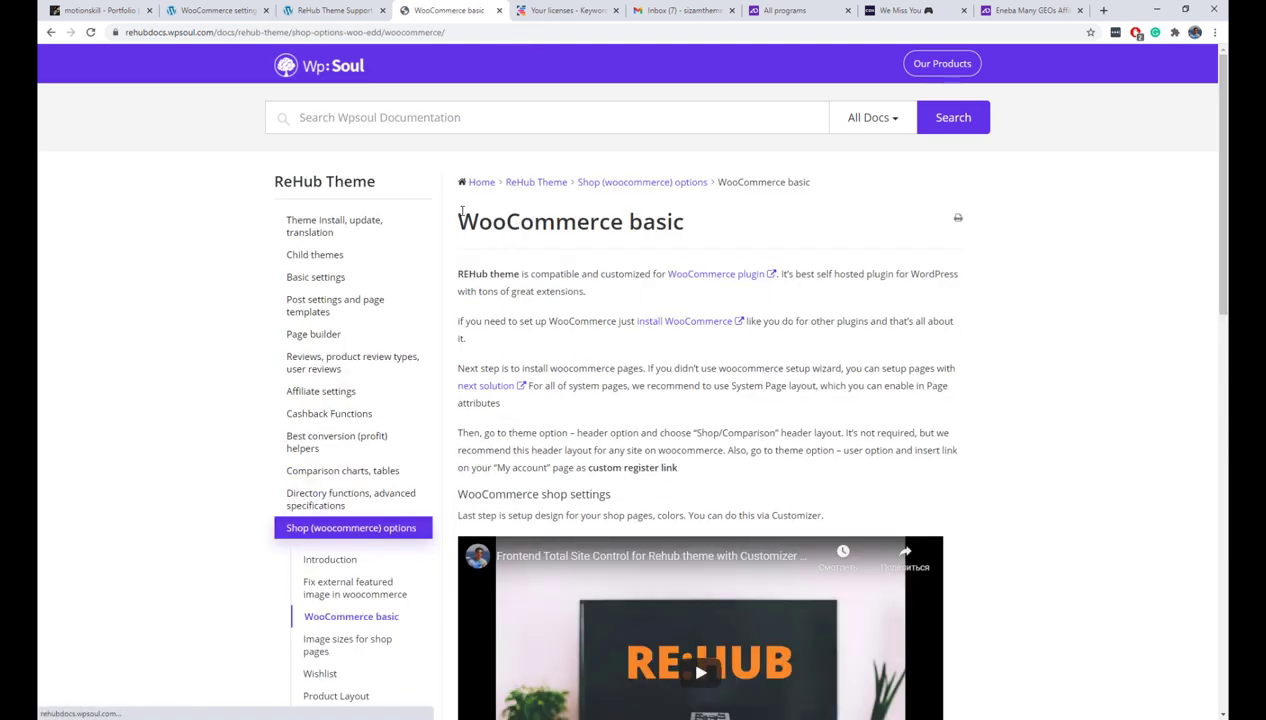
pyautogui.click(499, 11)
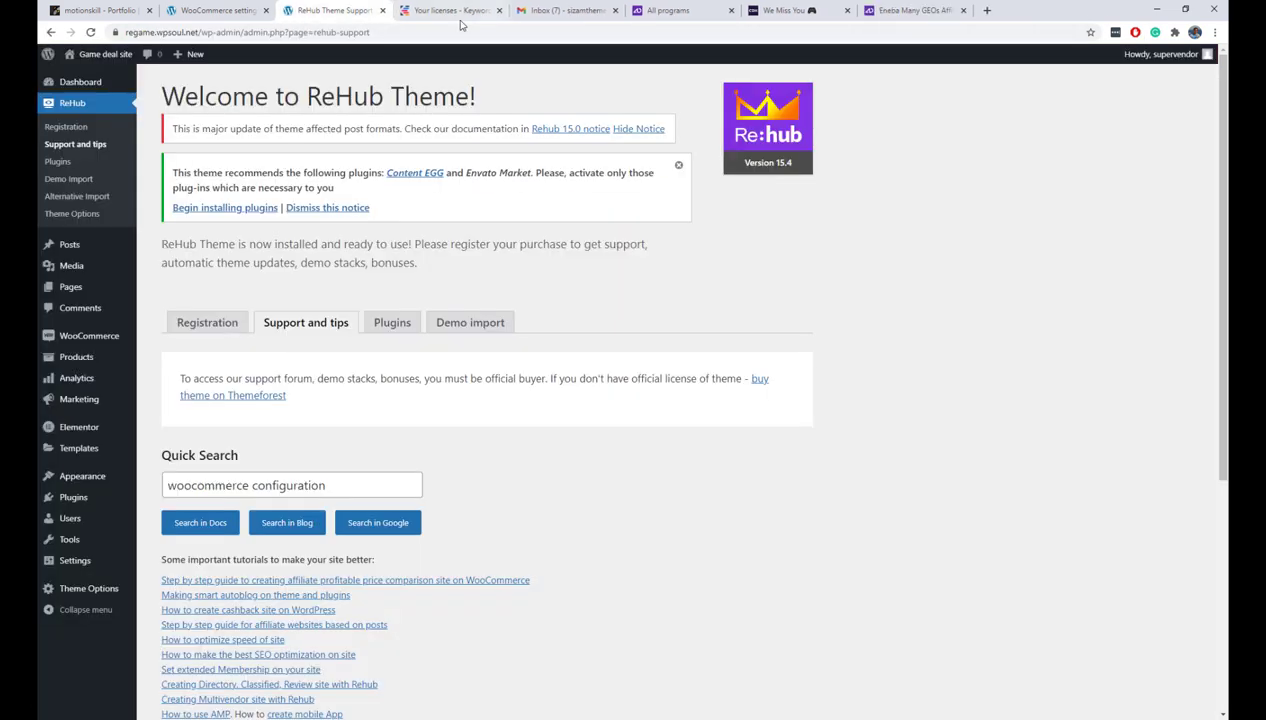
pyautogui.click(378, 522)
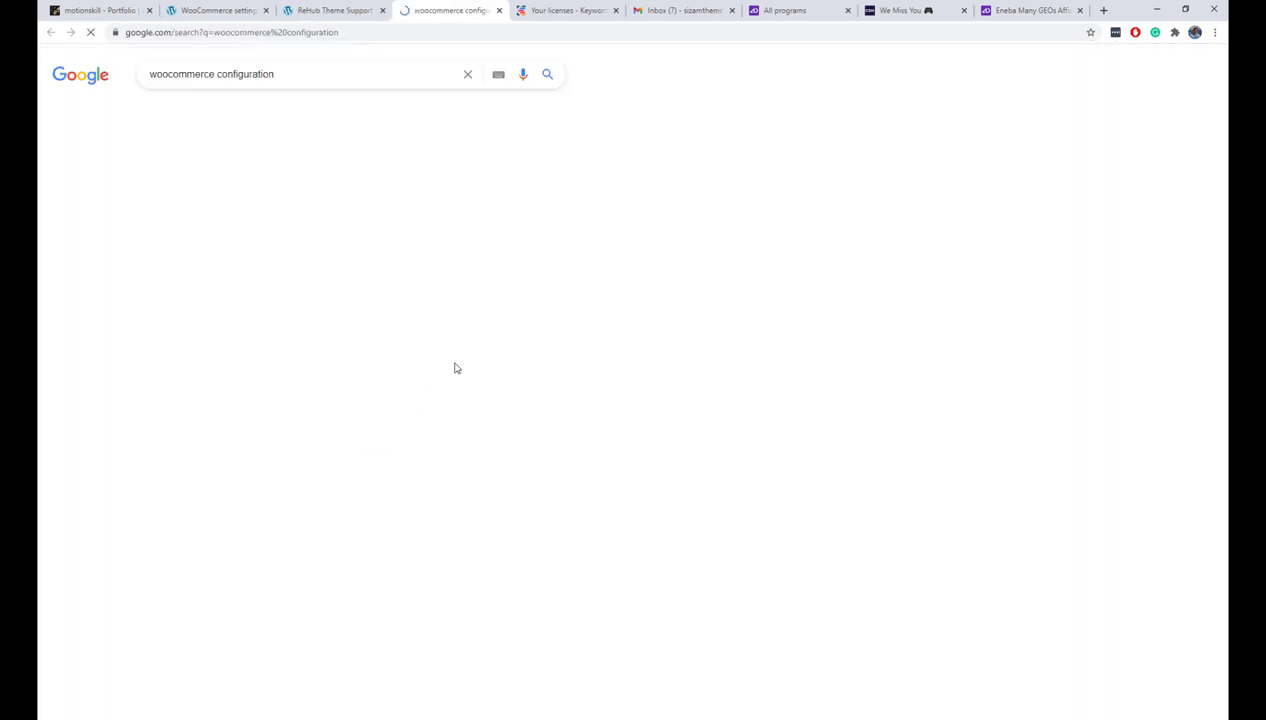
pyautogui.click(498, 11)
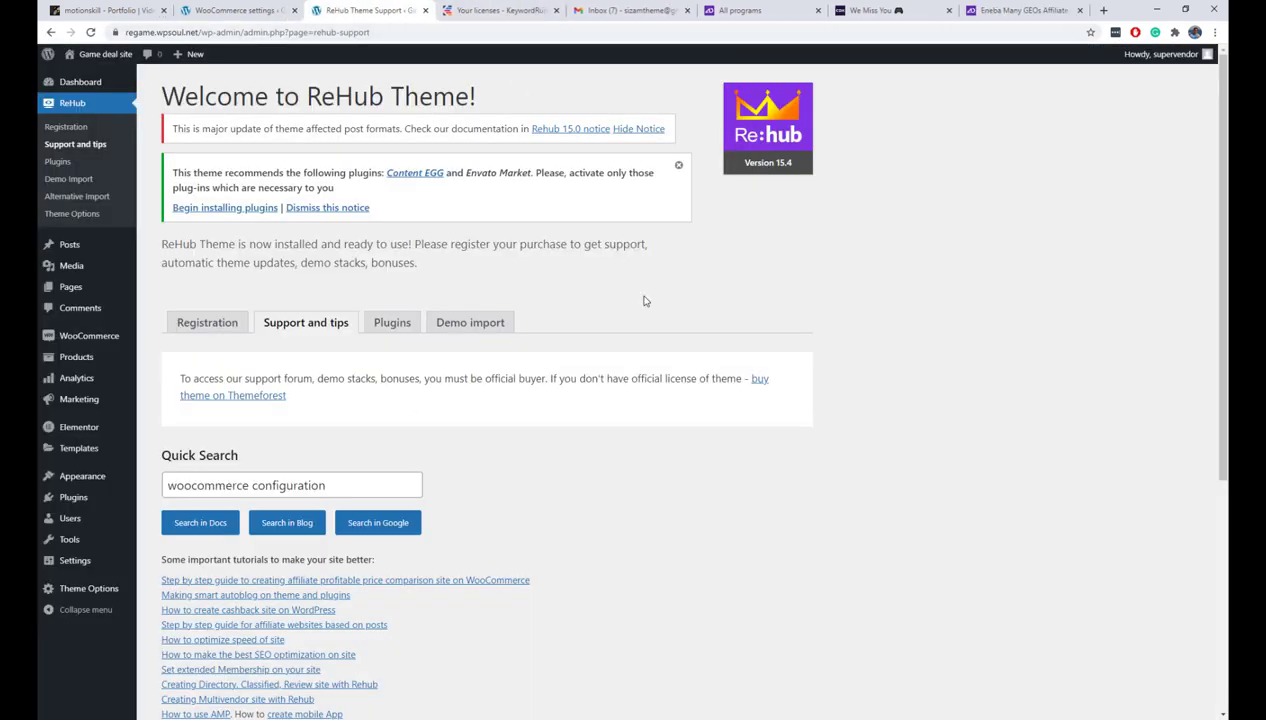
# Open the theme's demo import section and look over the Re:game demo site's homepage and game listings.
pyautogui.click(496, 323)
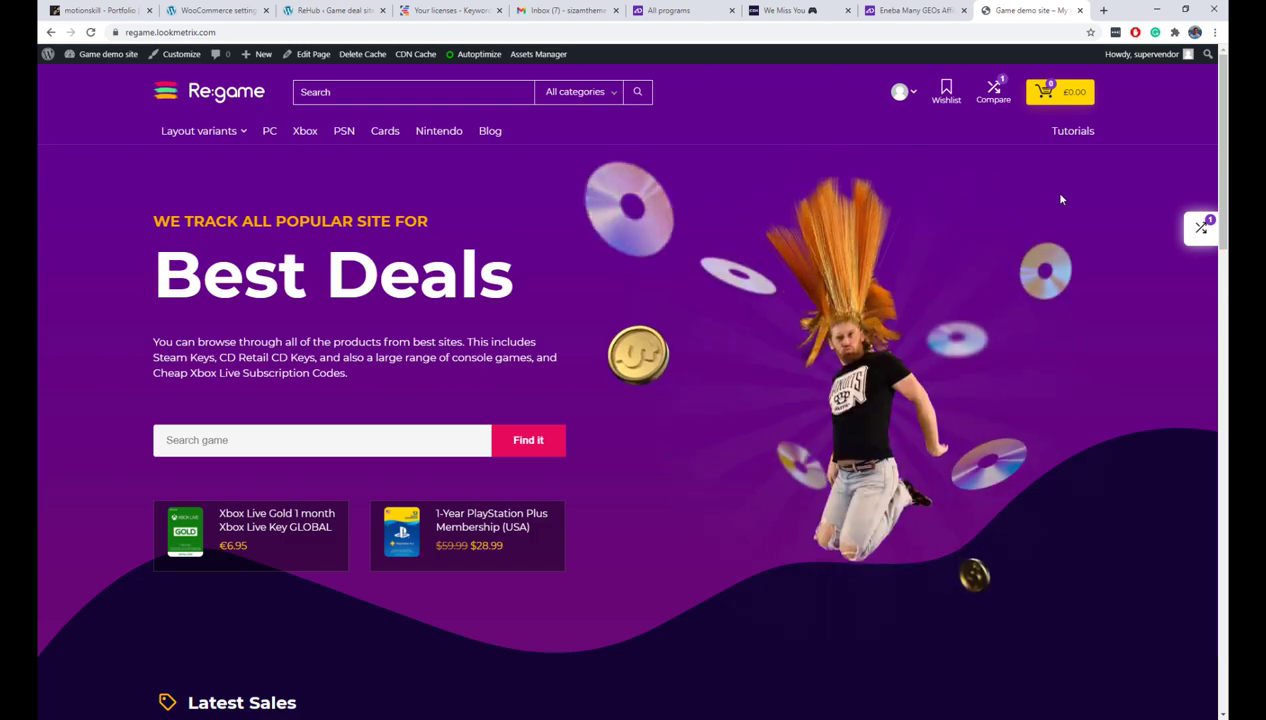
pyautogui.scroll(-8, 737, 245)
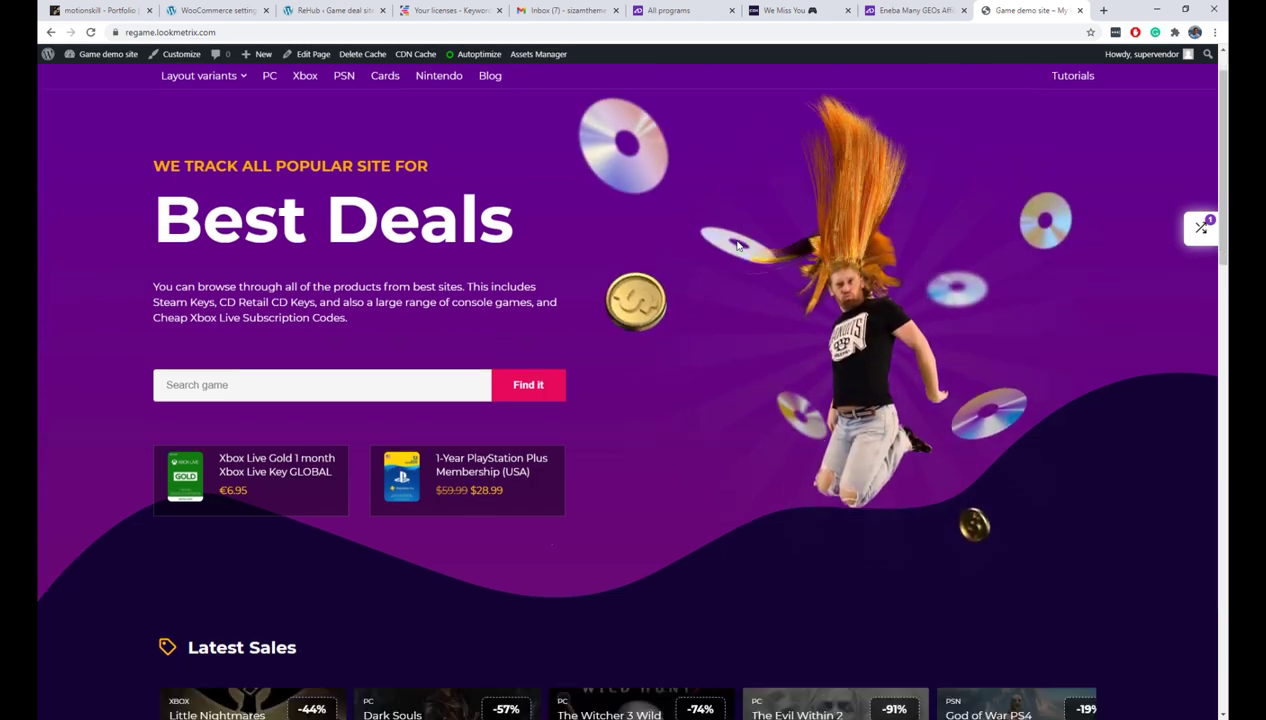
pyautogui.scroll(-8, 737, 245)
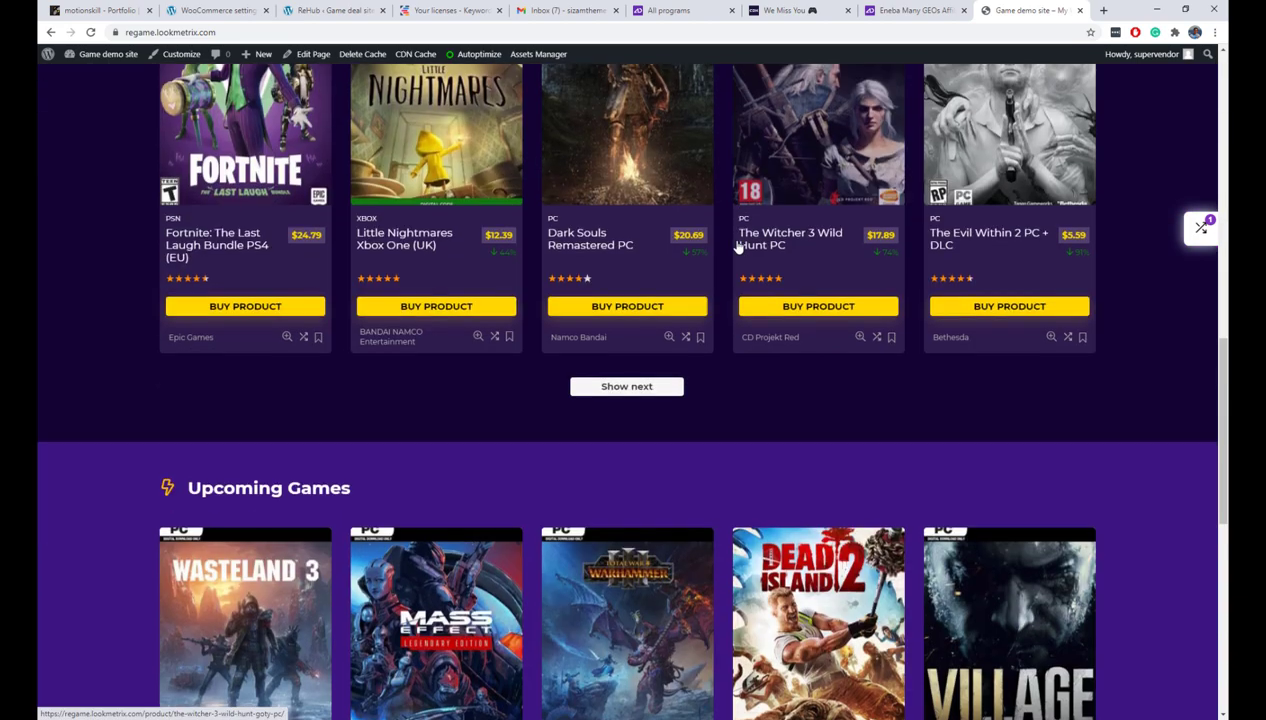
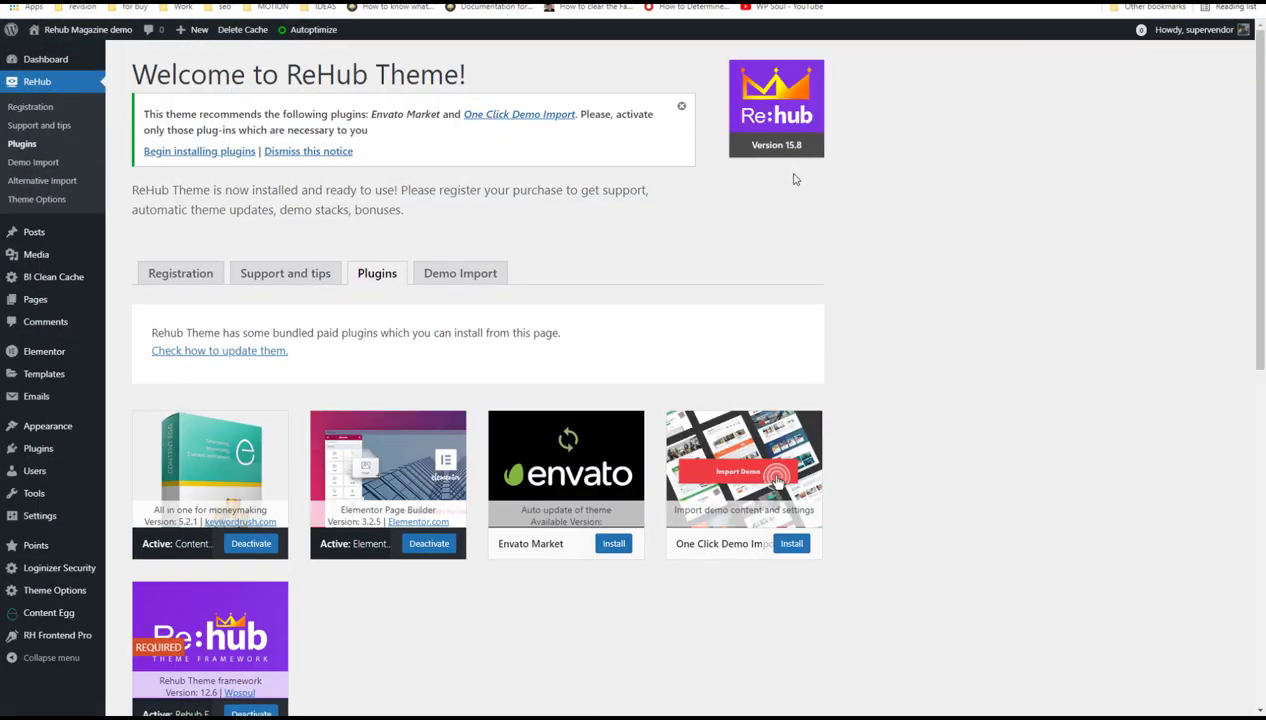
# Review the theme's bundled and bonus plugins, and look over the Content Egg product page on keywordrush.com.
pyautogui.scroll(-3, 816, 197)
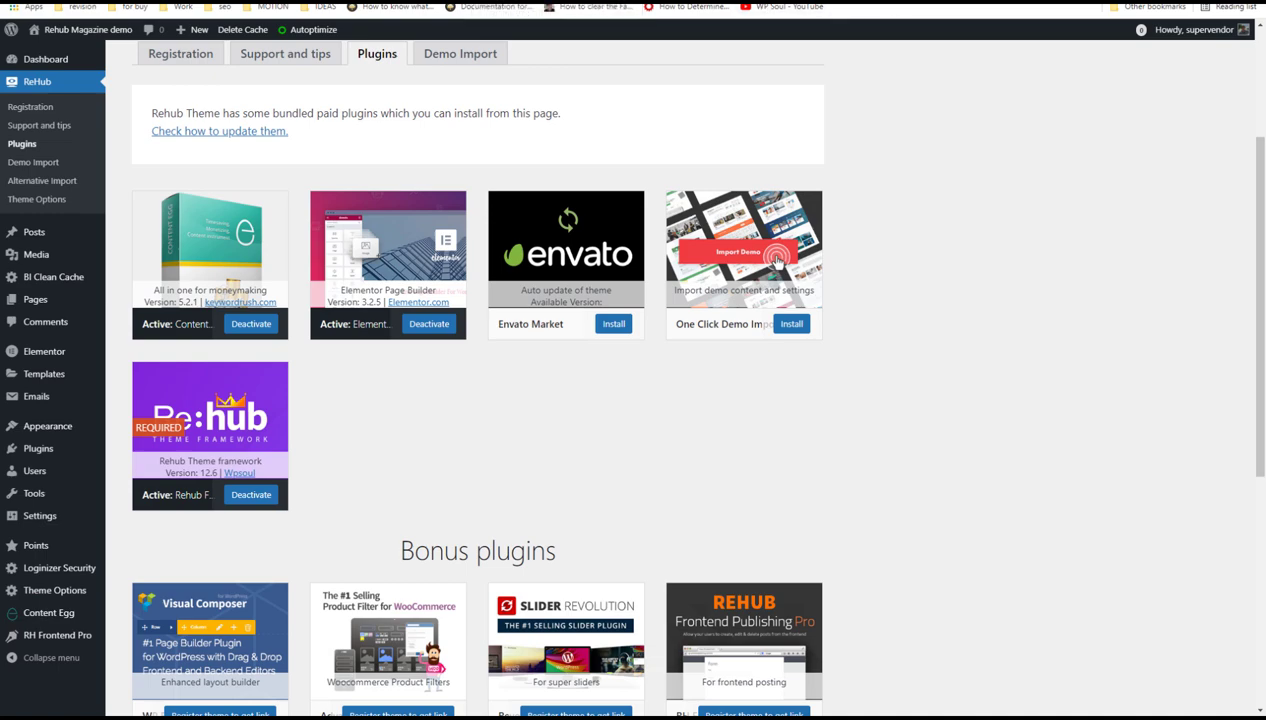
pyautogui.hotkey('ctrl', 't')
pyautogui.write('key')
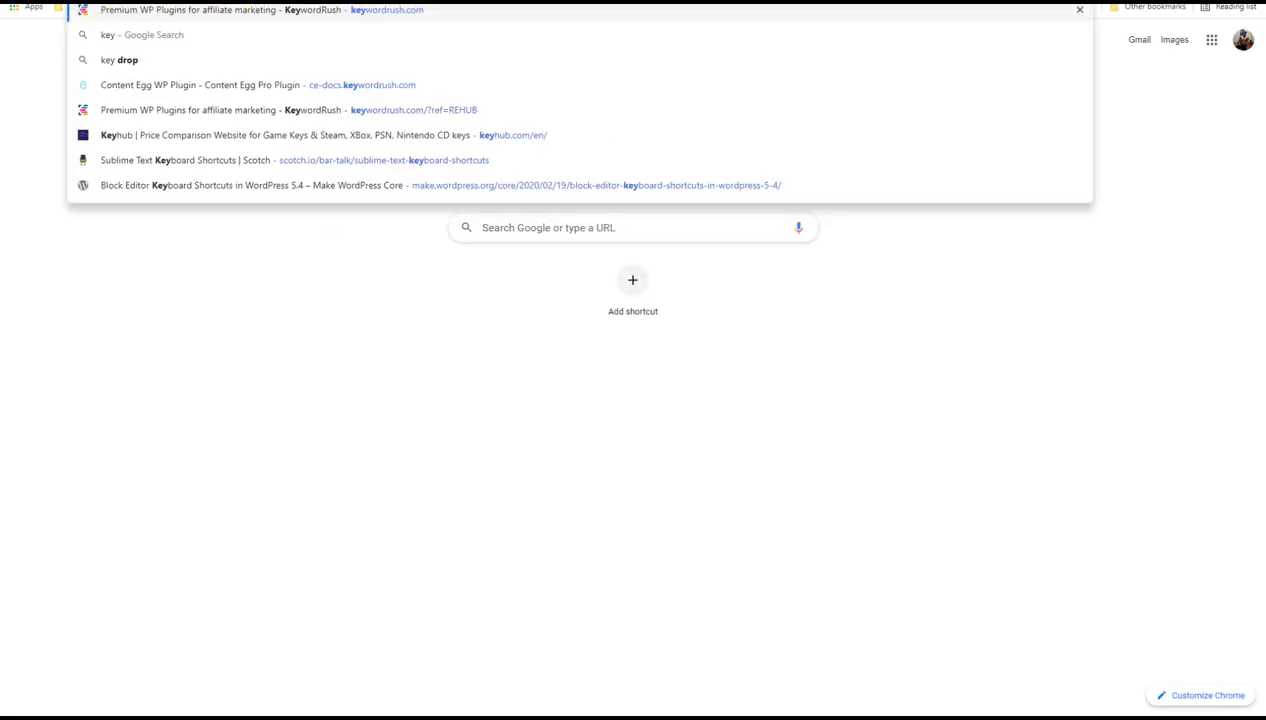
pyautogui.press('Return')
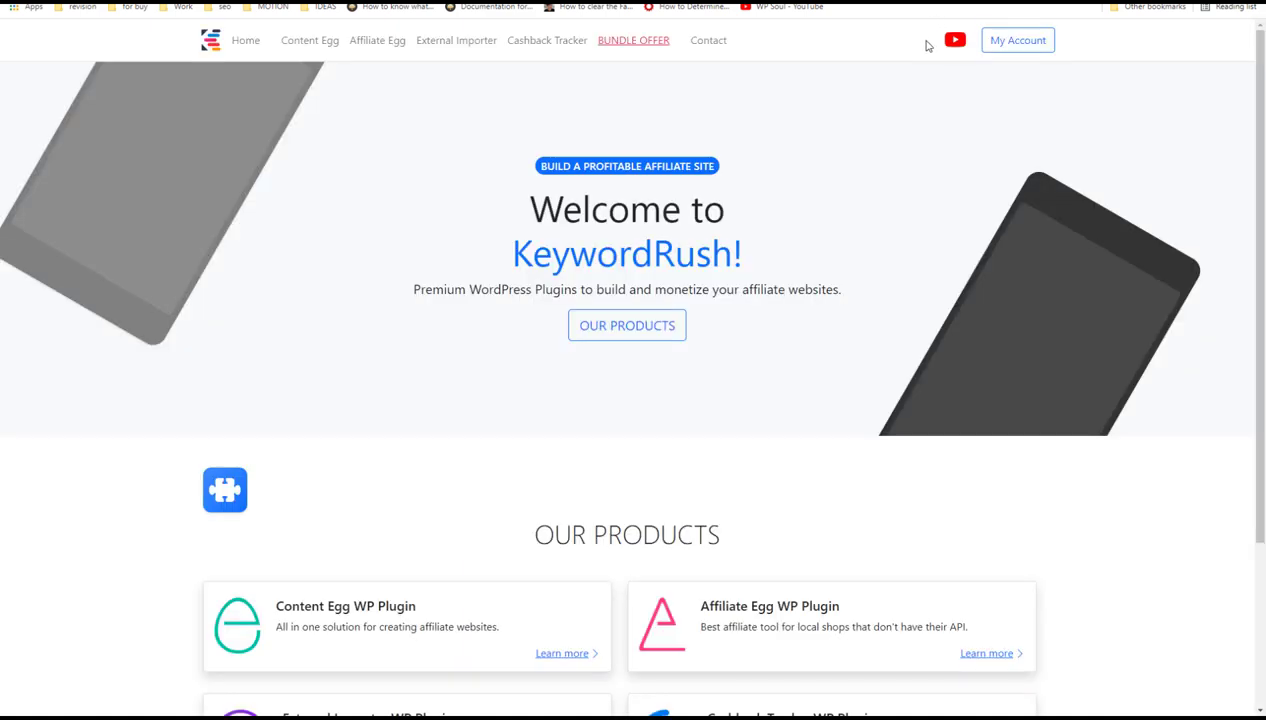
pyautogui.click(310, 45)
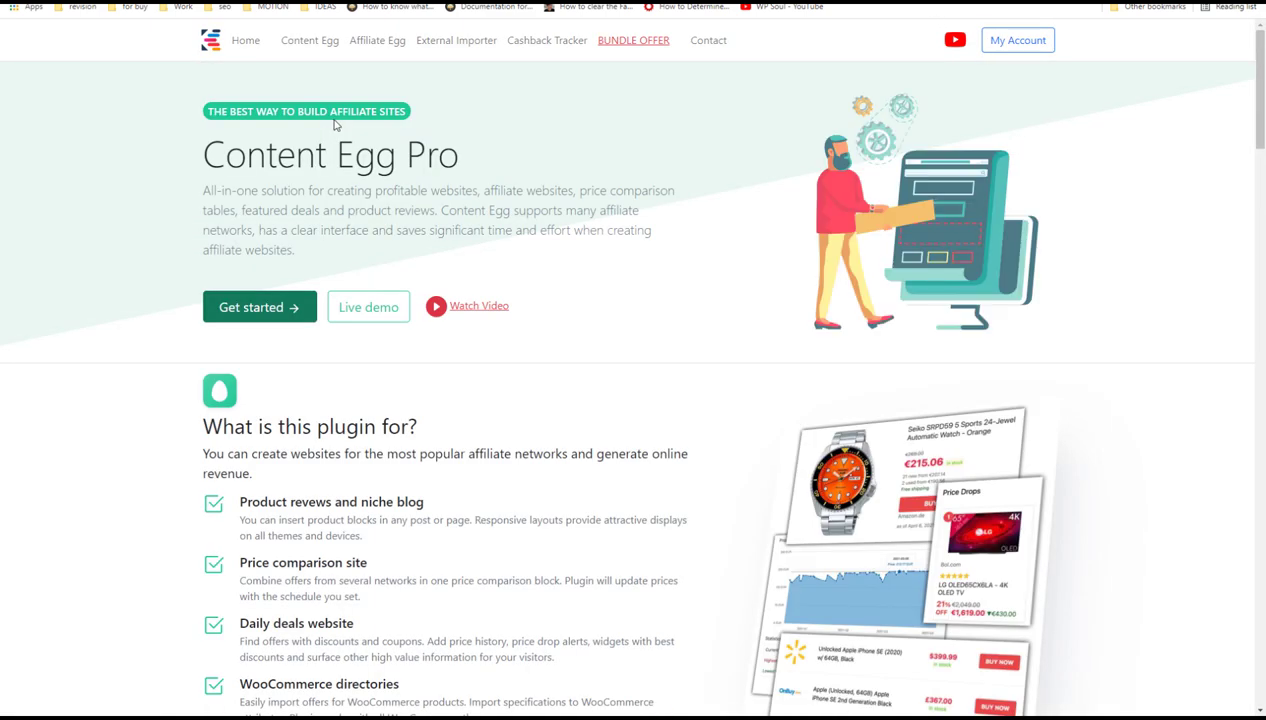
pyautogui.scroll(-7, 336, 124)
pyautogui.scroll(7, 335, 122)
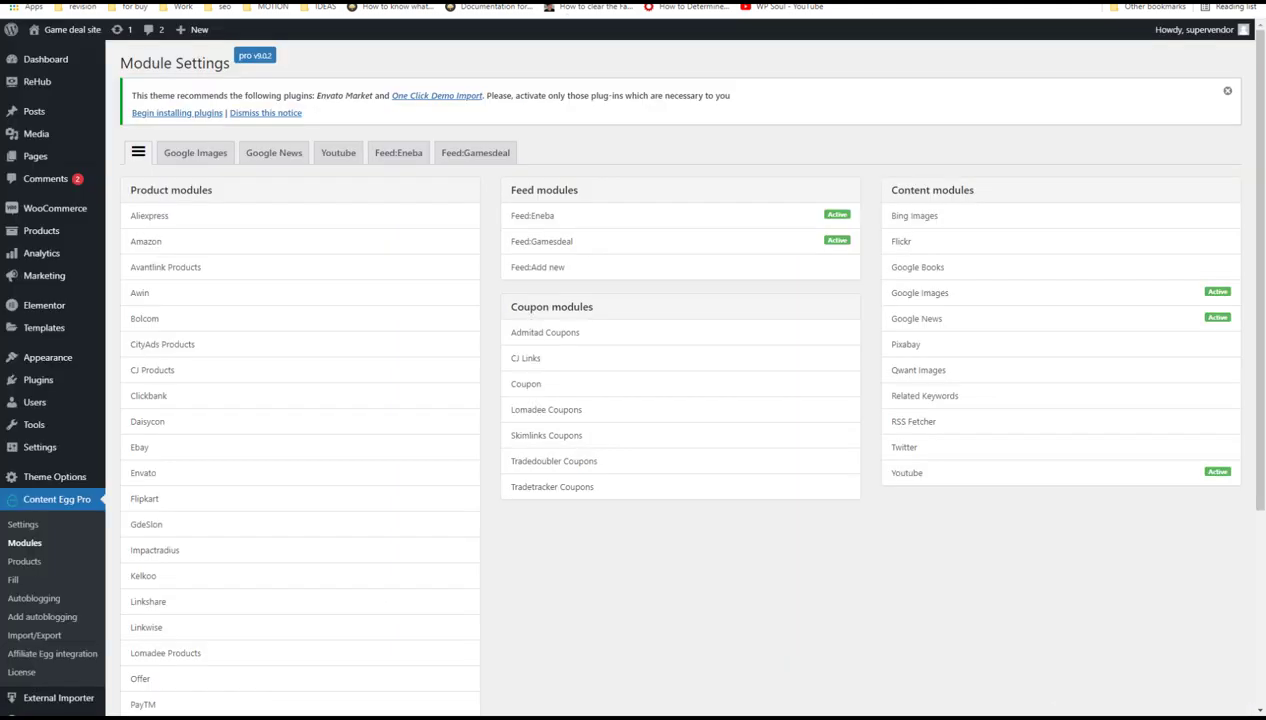
# Look through the product, feed, coupon and content modules of Content Egg Pro and open the plugin's general settings.
pyautogui.scroll(-3, 626, 138)
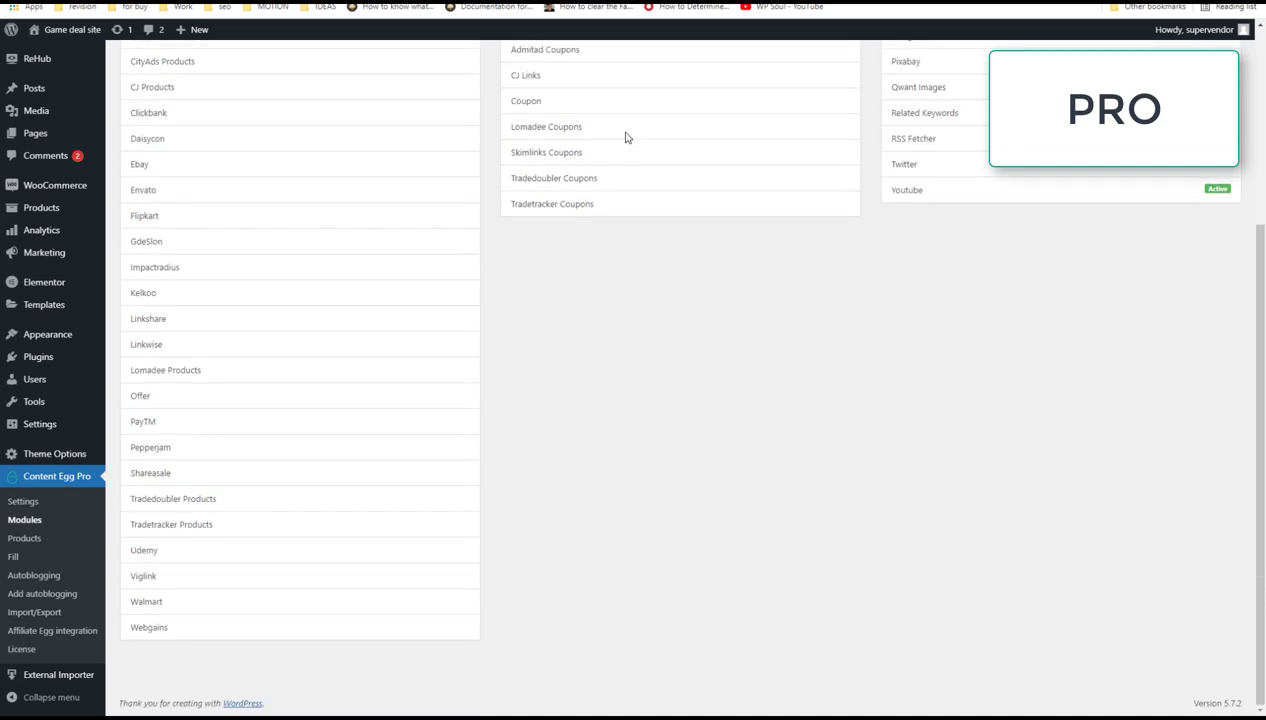
pyautogui.scroll(3, 626, 138)
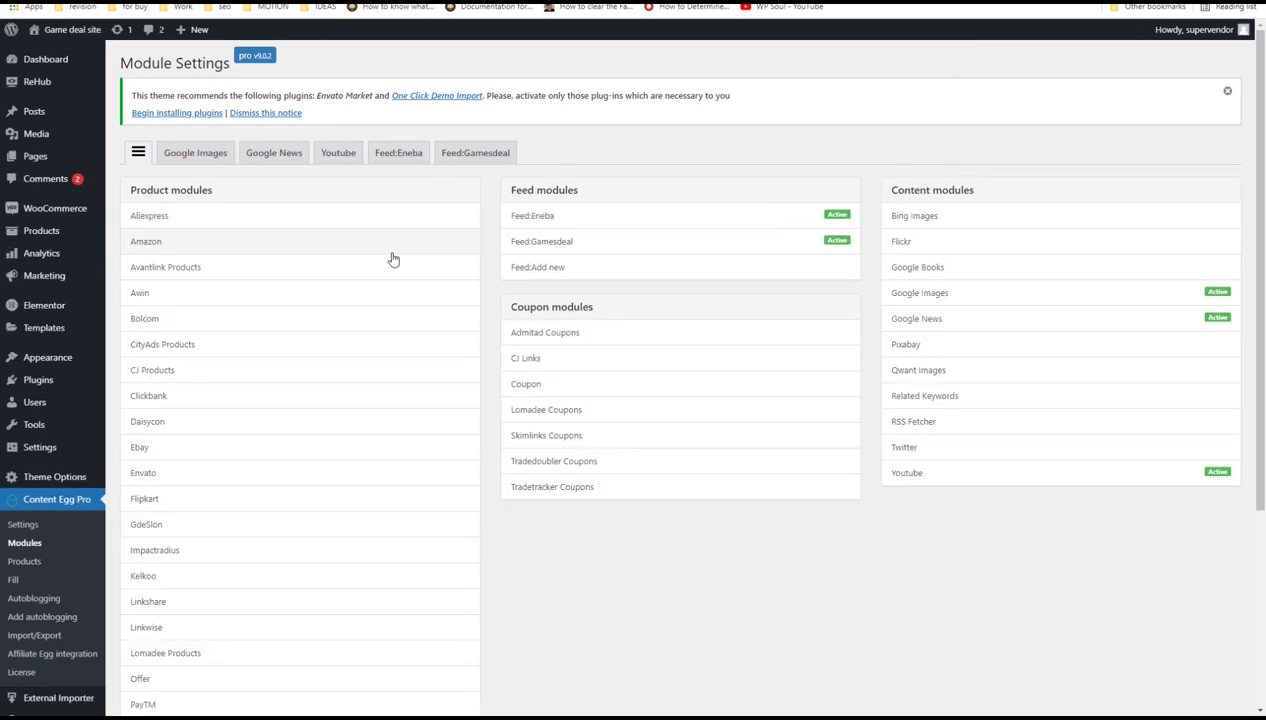
pyautogui.scroll(-3, 390, 257)
pyautogui.scroll(2, 393, 260)
pyautogui.scroll(1, 393, 260)
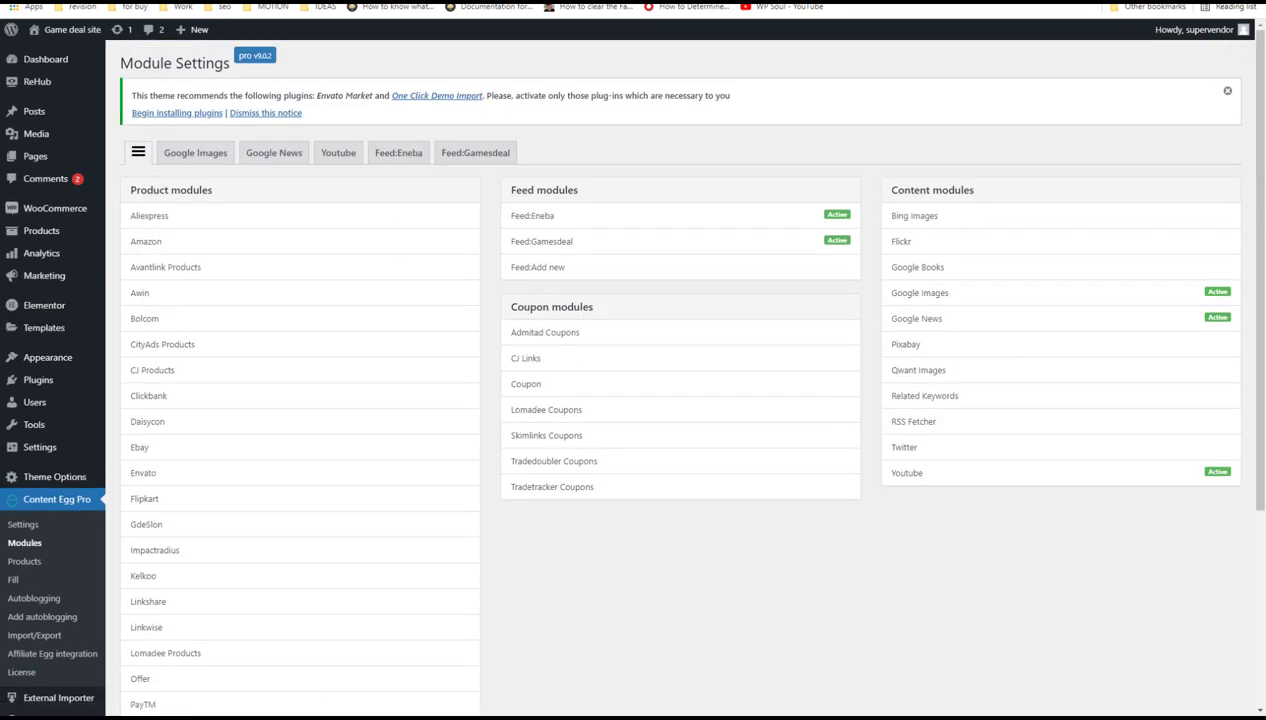
pyautogui.click(700, 1)
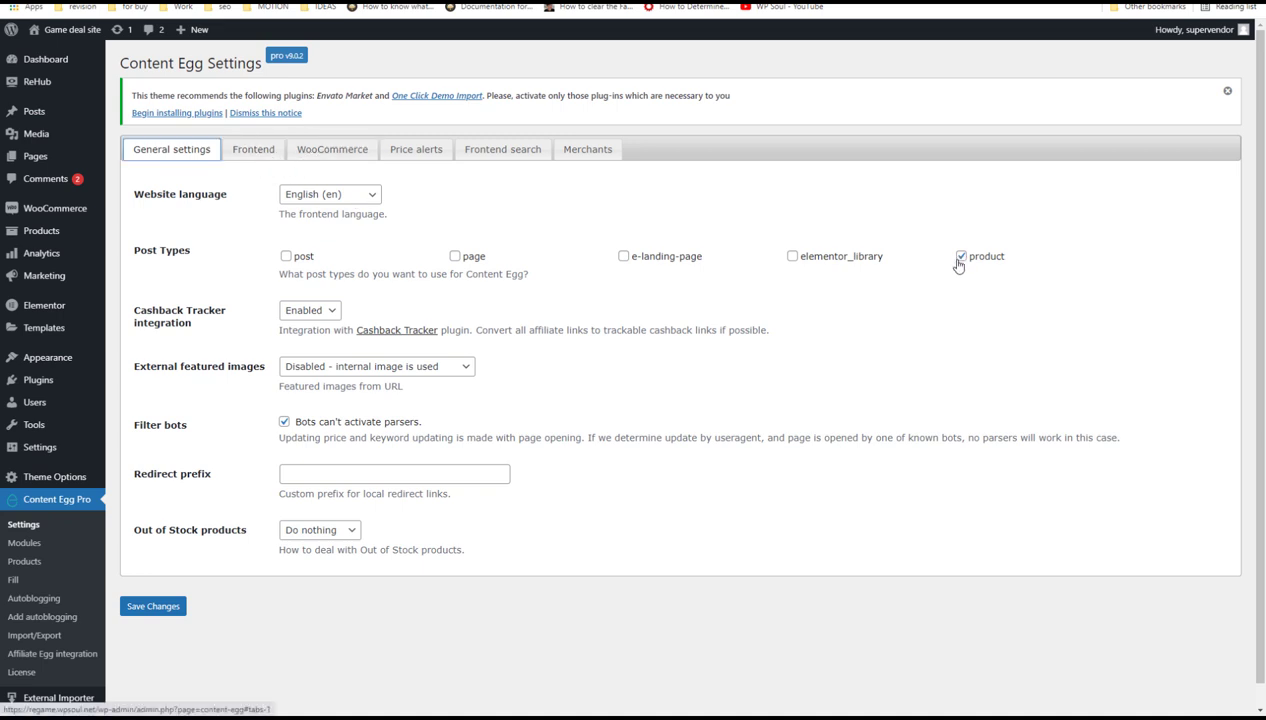
# Open the Content Egg modules and look through the Amazon module's settings.
pyautogui.click(50, 545)
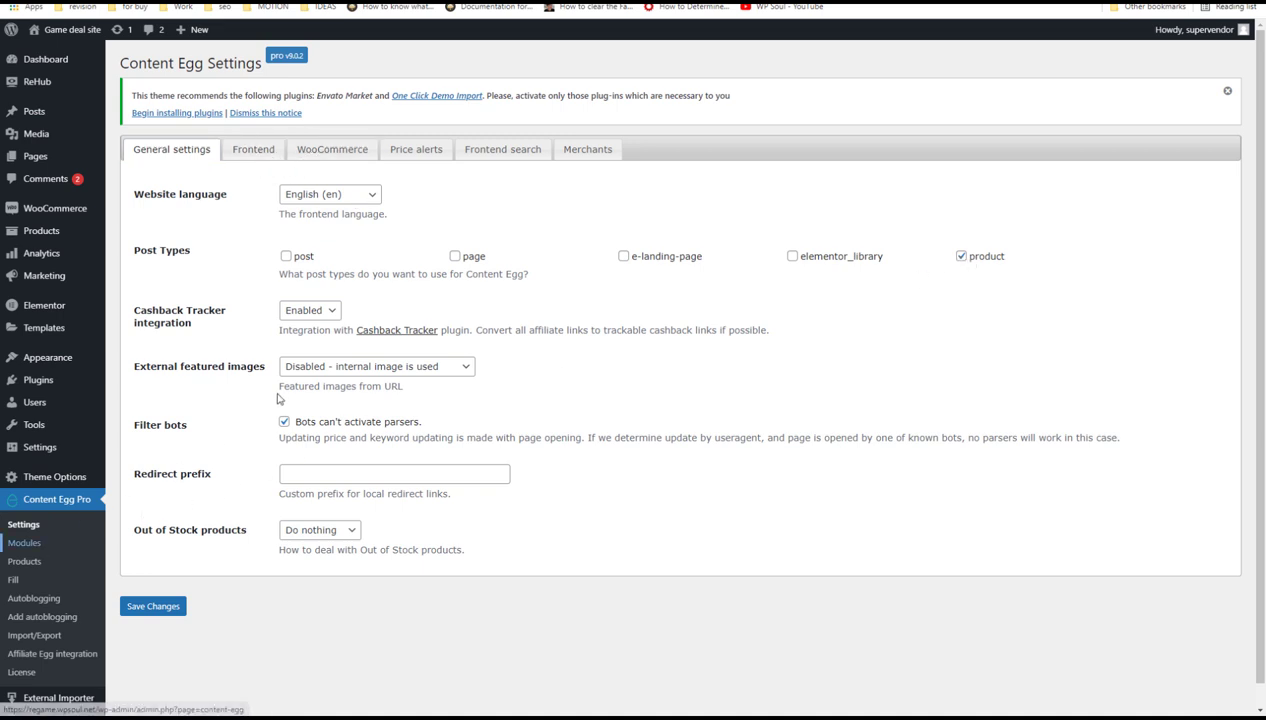
pyautogui.click(339, 248)
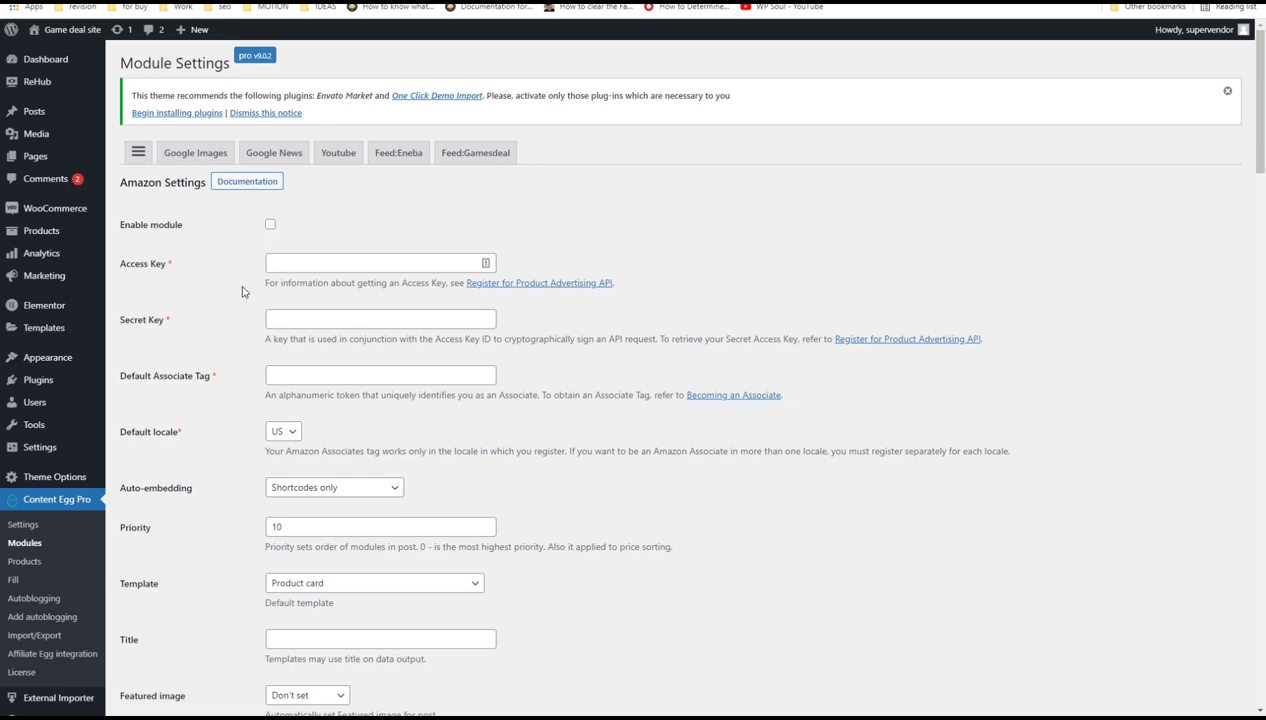
pyautogui.scroll(-2, 233, 339)
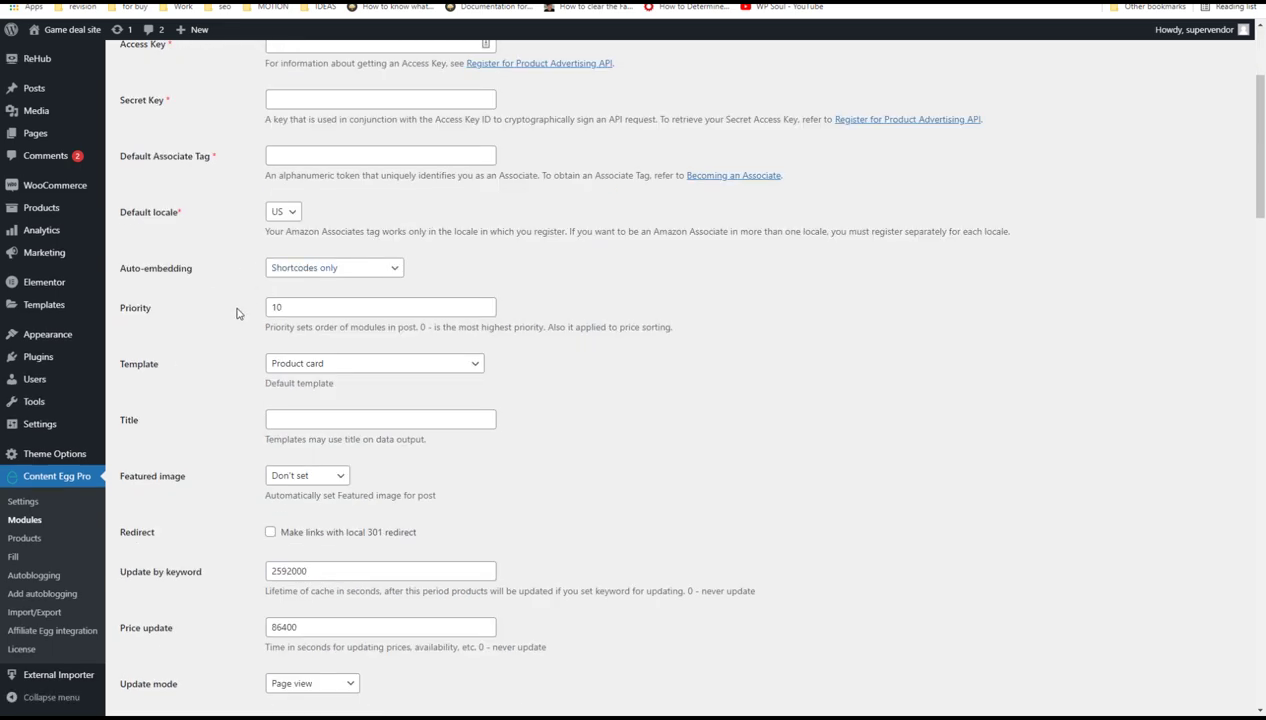
pyautogui.scroll(2, 225, 335)
# Return to the Content Egg settings and review the WooCommerce synchronization options for the Eneba and Gamesdeal feeds.
pyautogui.click(22, 524)
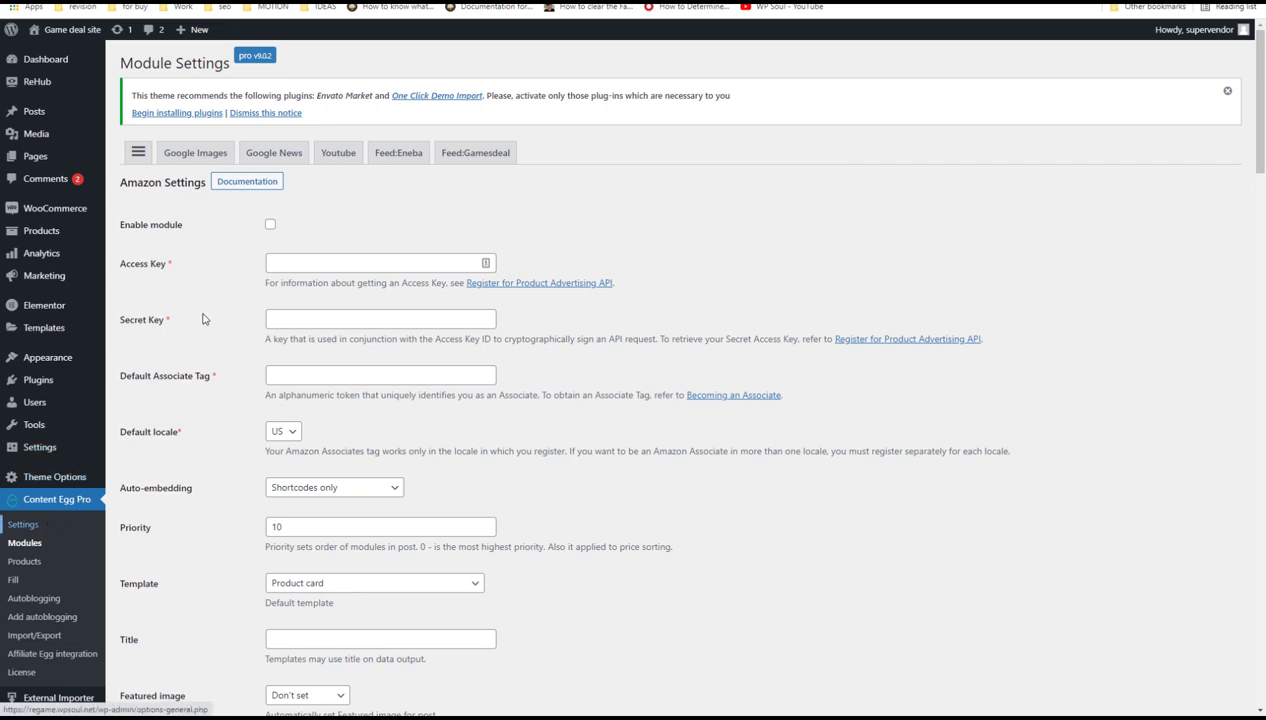
pyautogui.click(333, 155)
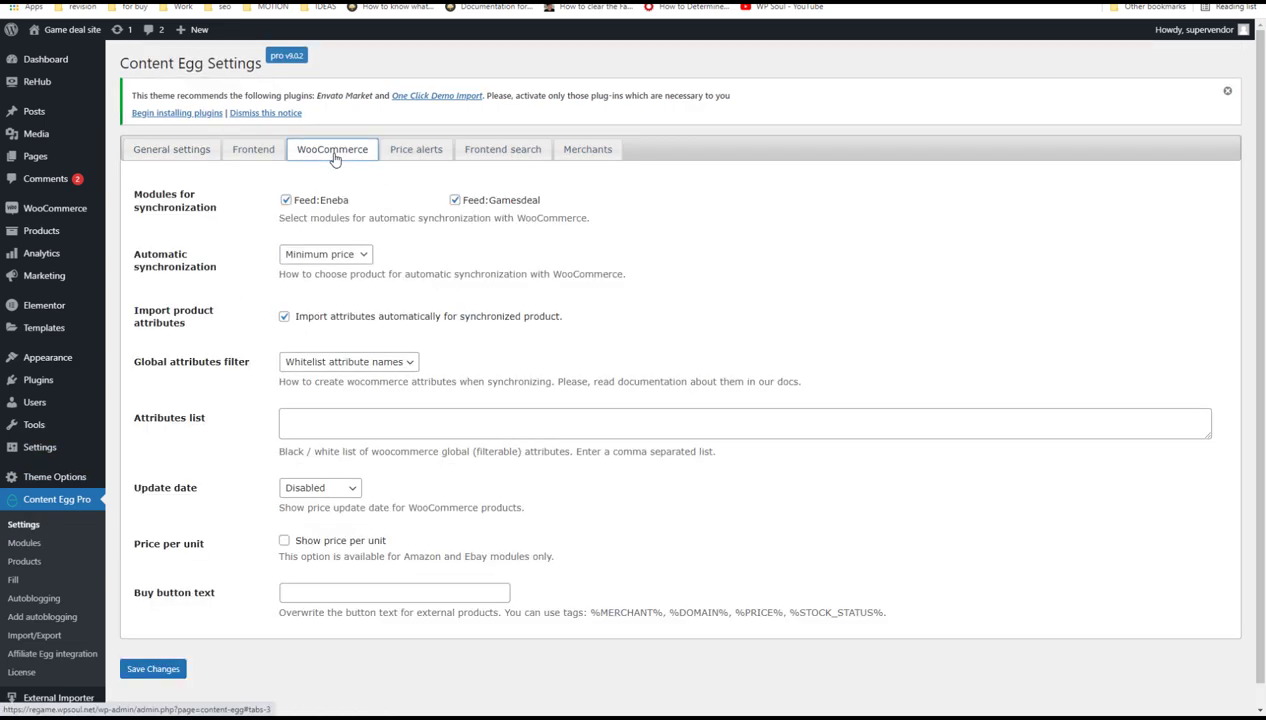
pyautogui.click(455, 201)
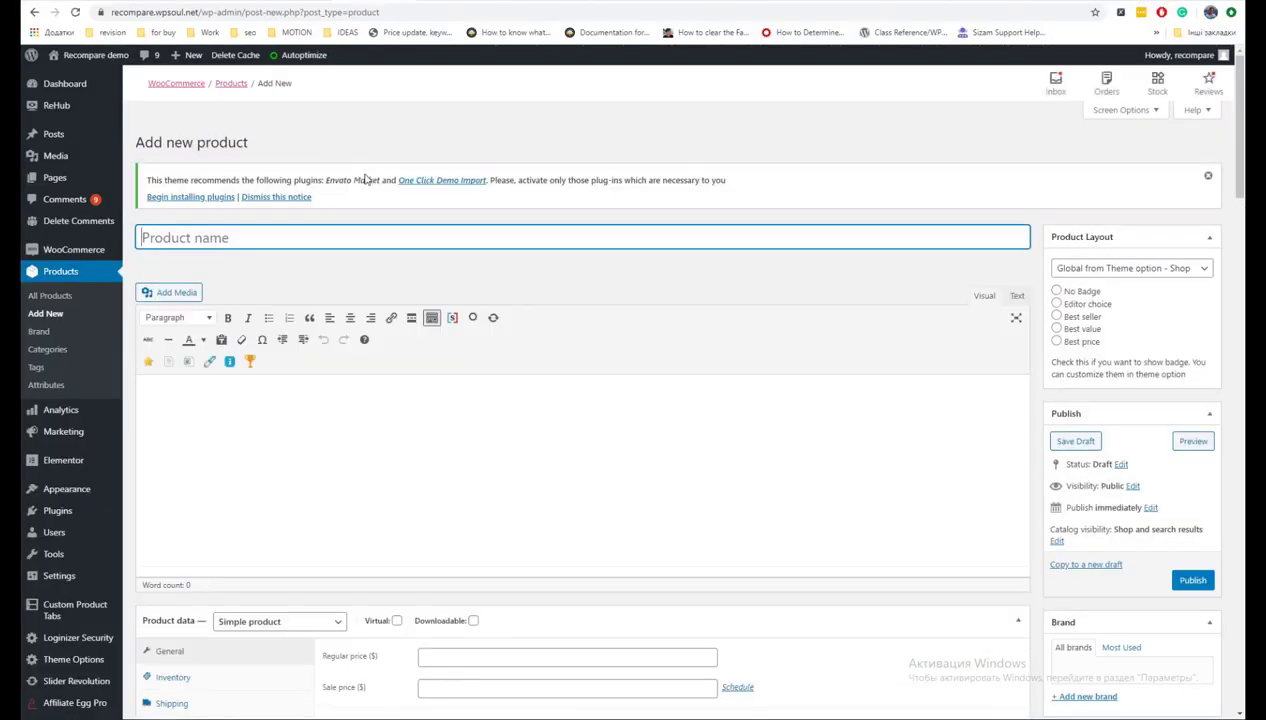
# Name the new product "Iphone 11 PRO" and search all Content Egg modules for that same phrase.
pyautogui.write('Iphone 11 PRO')
pyautogui.scroll(-8, 390, 254)
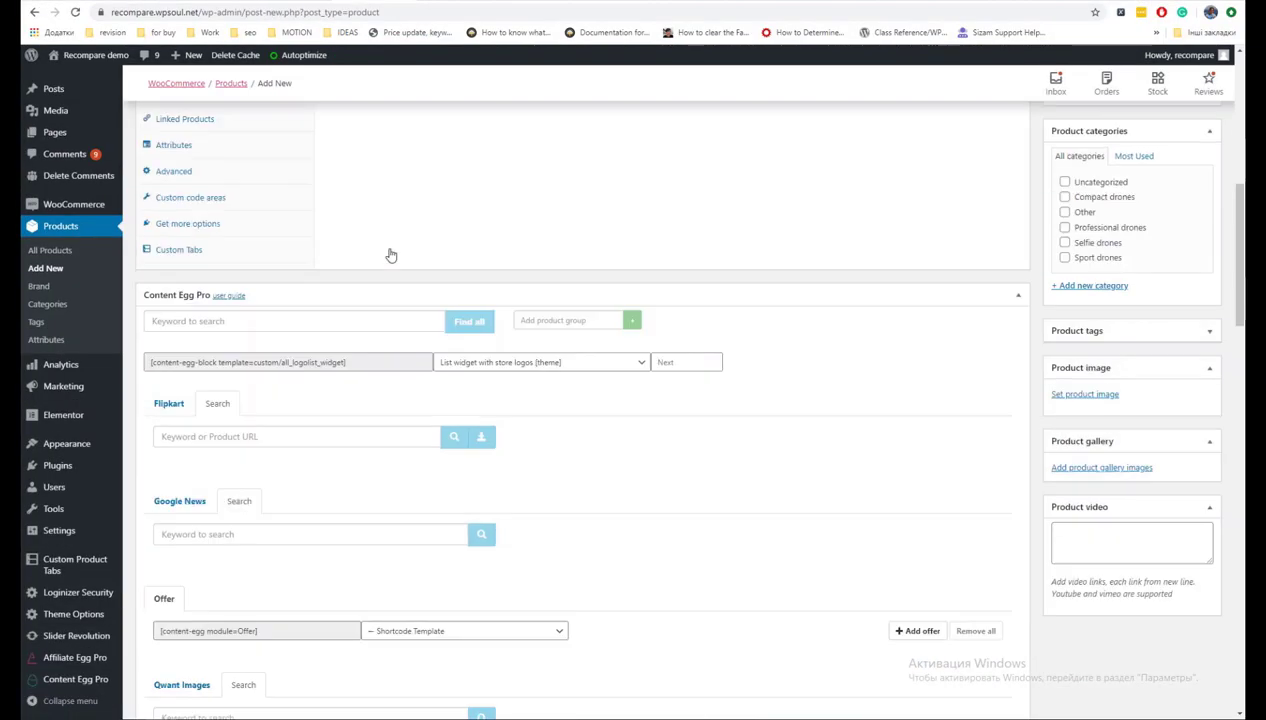
pyautogui.scroll(2, 264, 373)
pyautogui.click(271, 294)
pyautogui.write('Iphone 11 PRO')
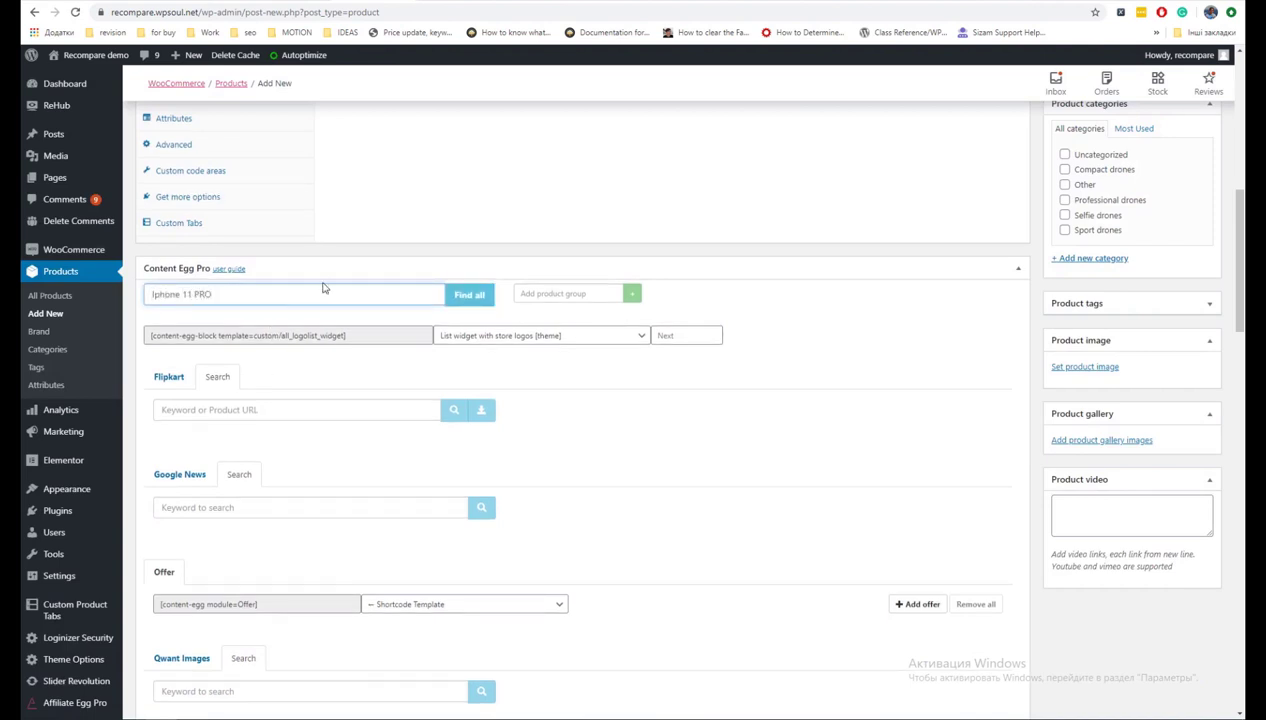
pyautogui.click(469, 294)
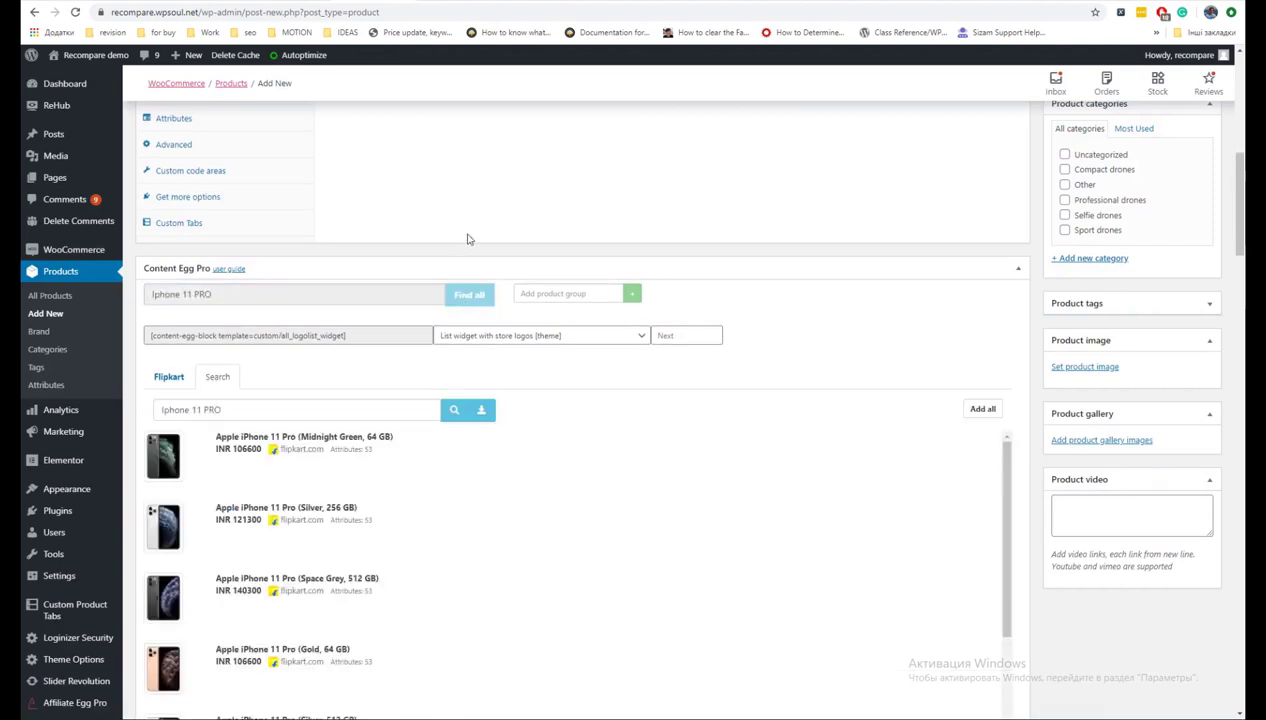
# Add the first two Google News articles and several iPhone 11 Pro pictures from the Qwant Images results to the product.
pyautogui.scroll(-2, 830, 260)
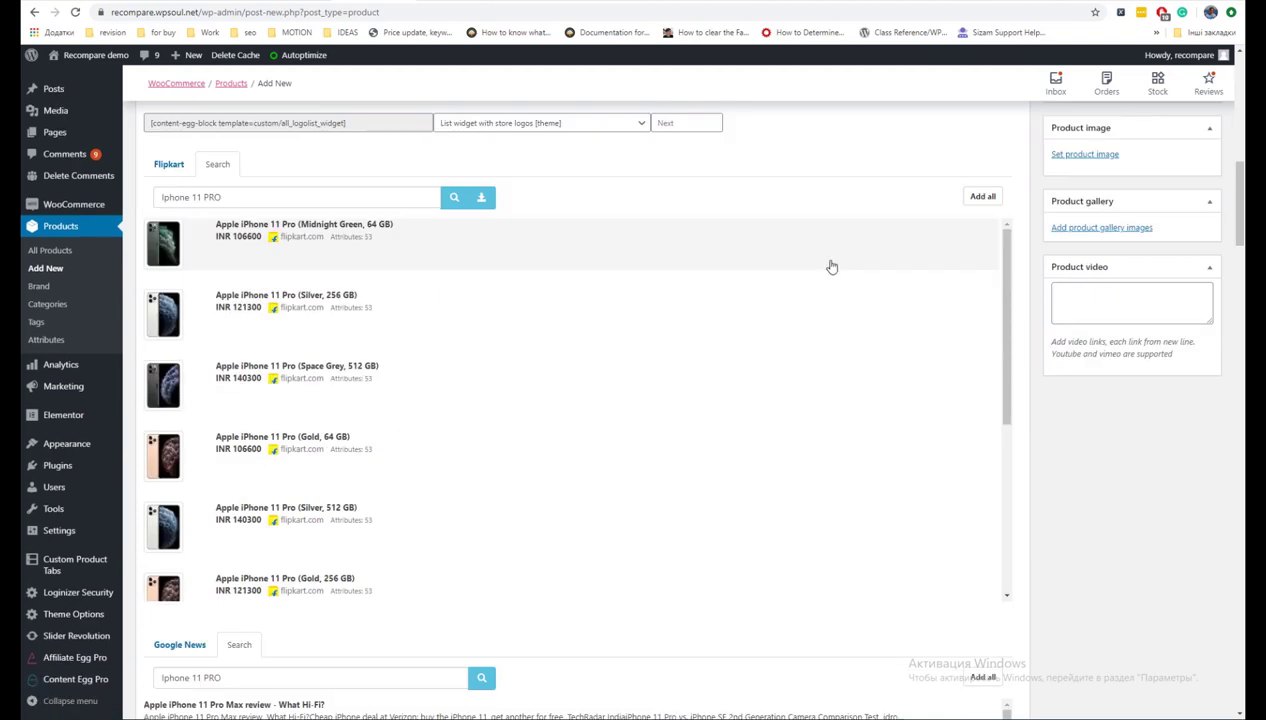
pyautogui.scroll(-4, 1125, 444)
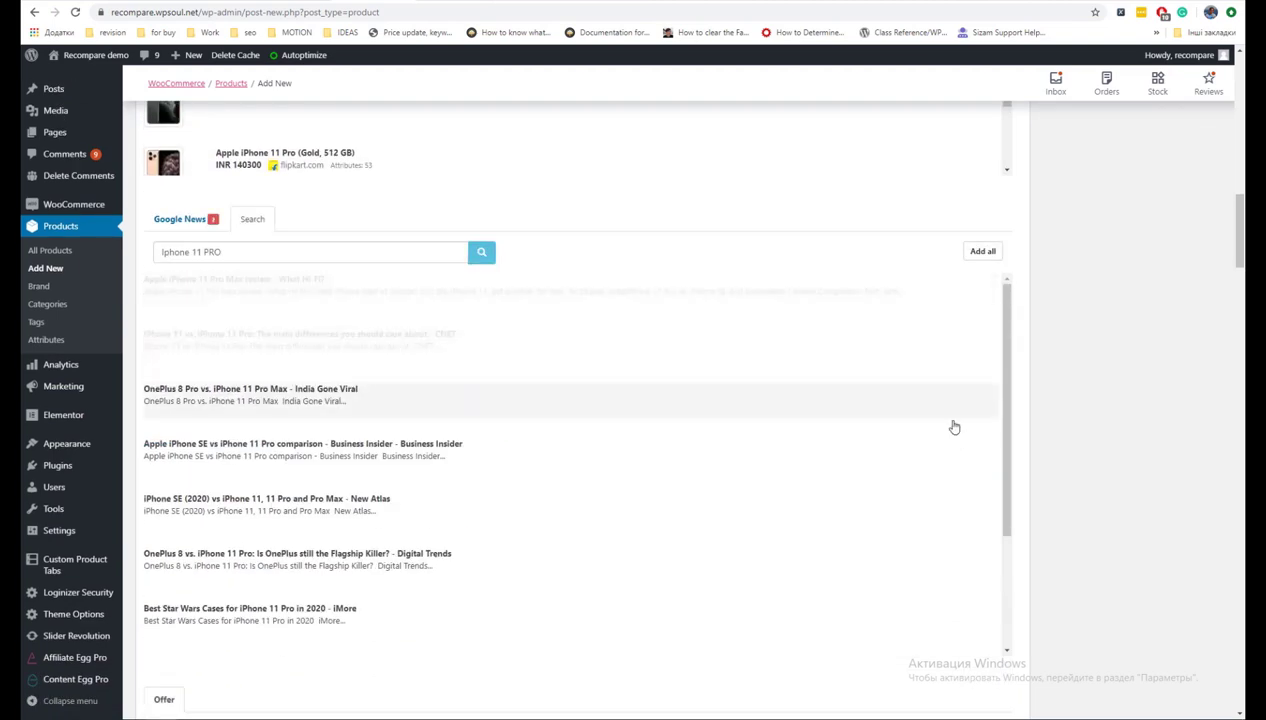
pyautogui.scroll(-2, 788, 406)
pyautogui.scroll(-4, 1031, 362)
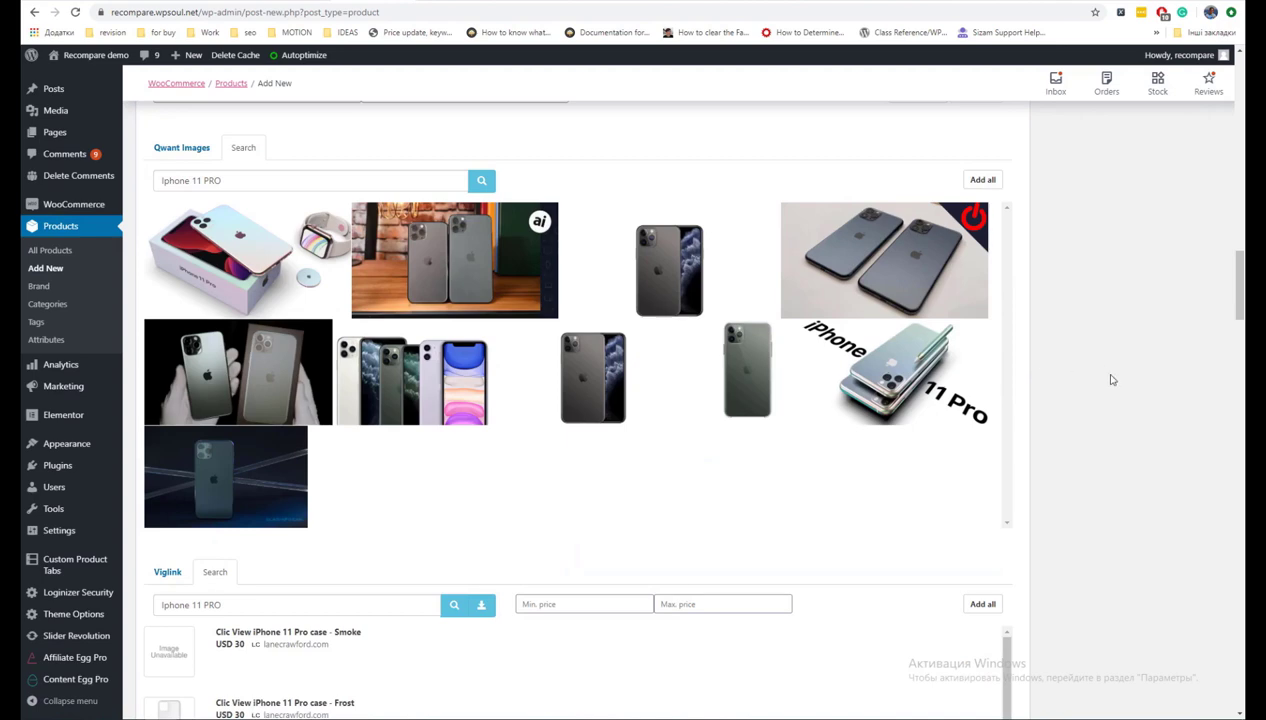
pyautogui.click(609, 367)
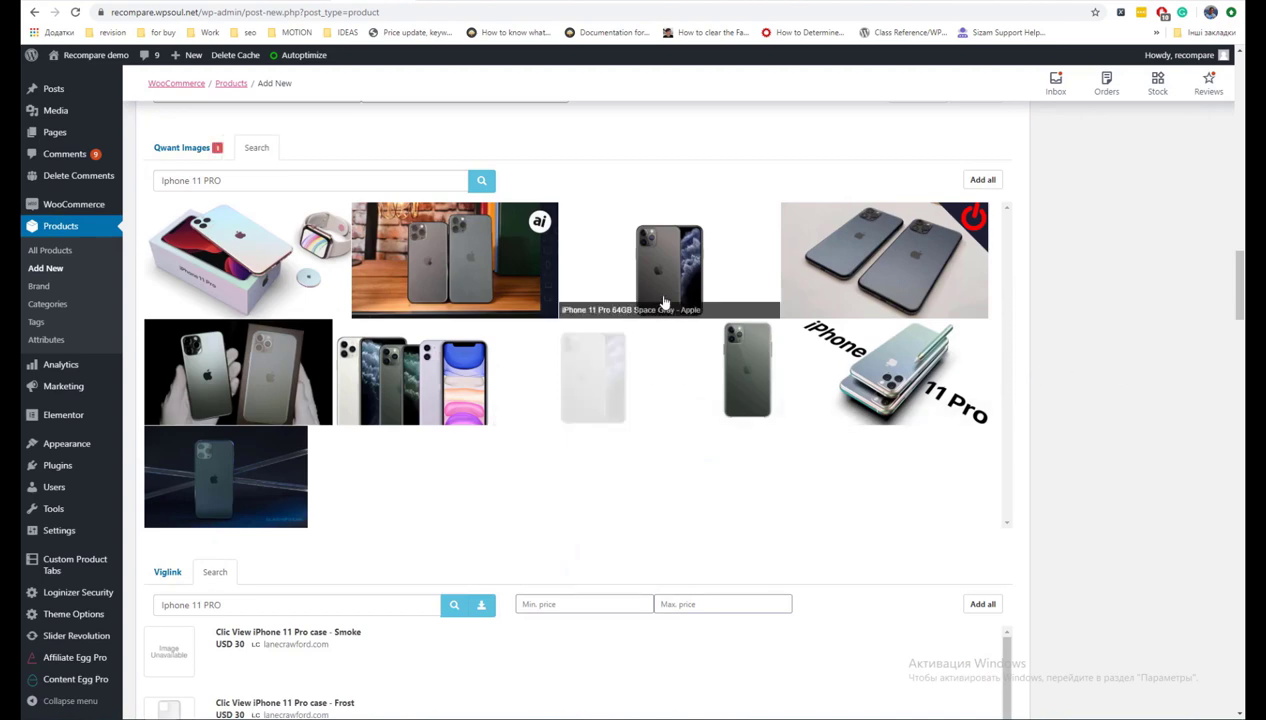
pyautogui.click(238, 260)
pyautogui.click(412, 375)
# Add the first Apple iPhone 11 Pro 64GB Fully Unlocked offer from the Newegg.com results to the product.
pyautogui.scroll(-4, 1116, 348)
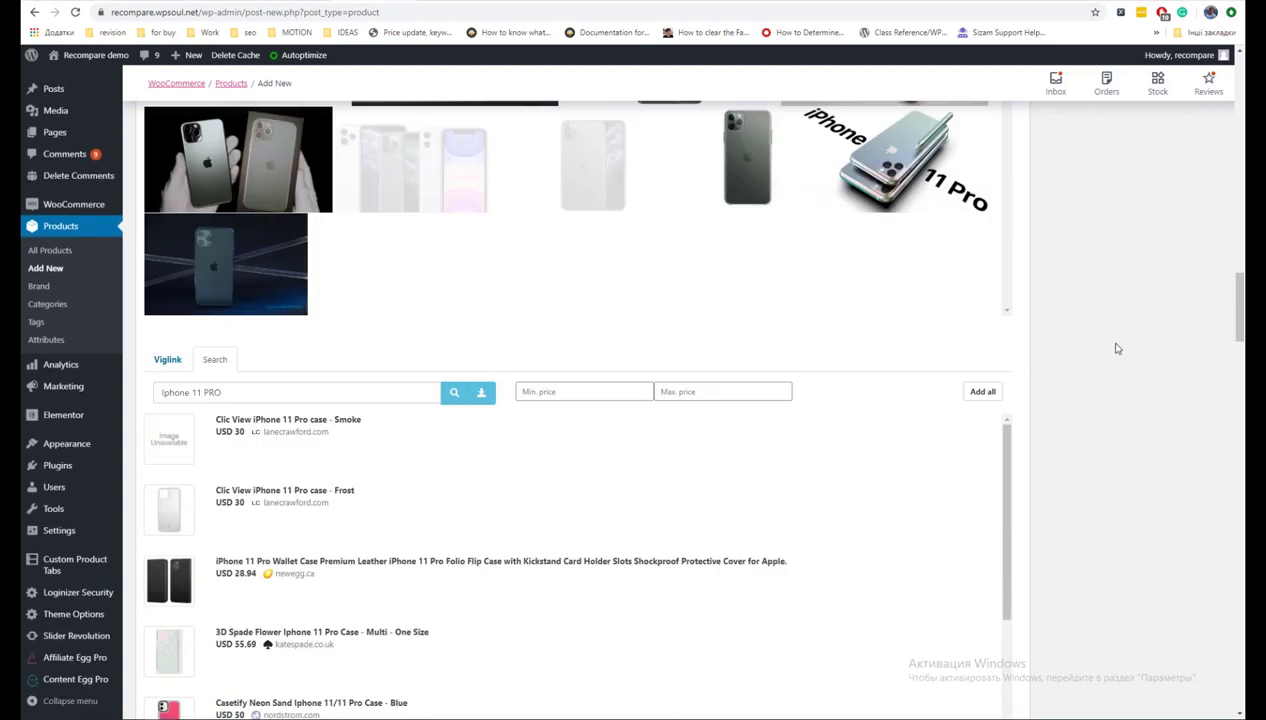
pyautogui.scroll(-4, 1083, 380)
pyautogui.scroll(-4, 1218, 386)
pyautogui.scroll(-4, 701, 413)
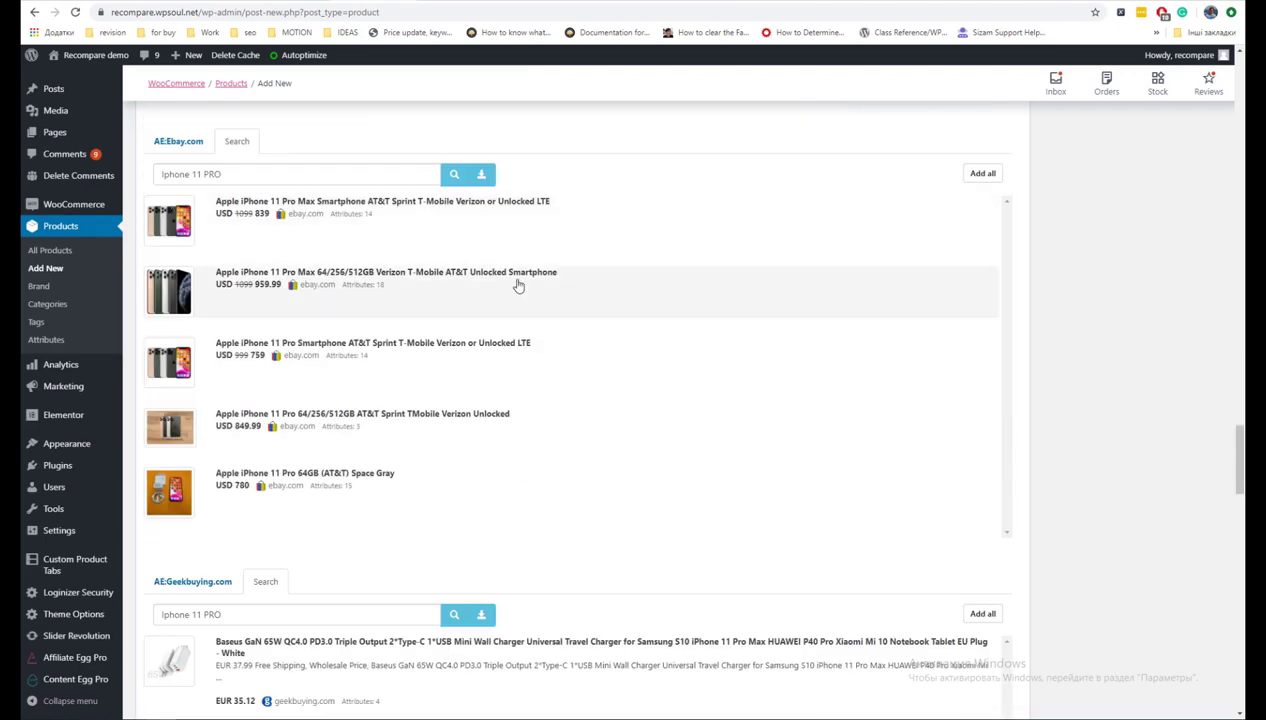
pyautogui.scroll(-6, 1097, 344)
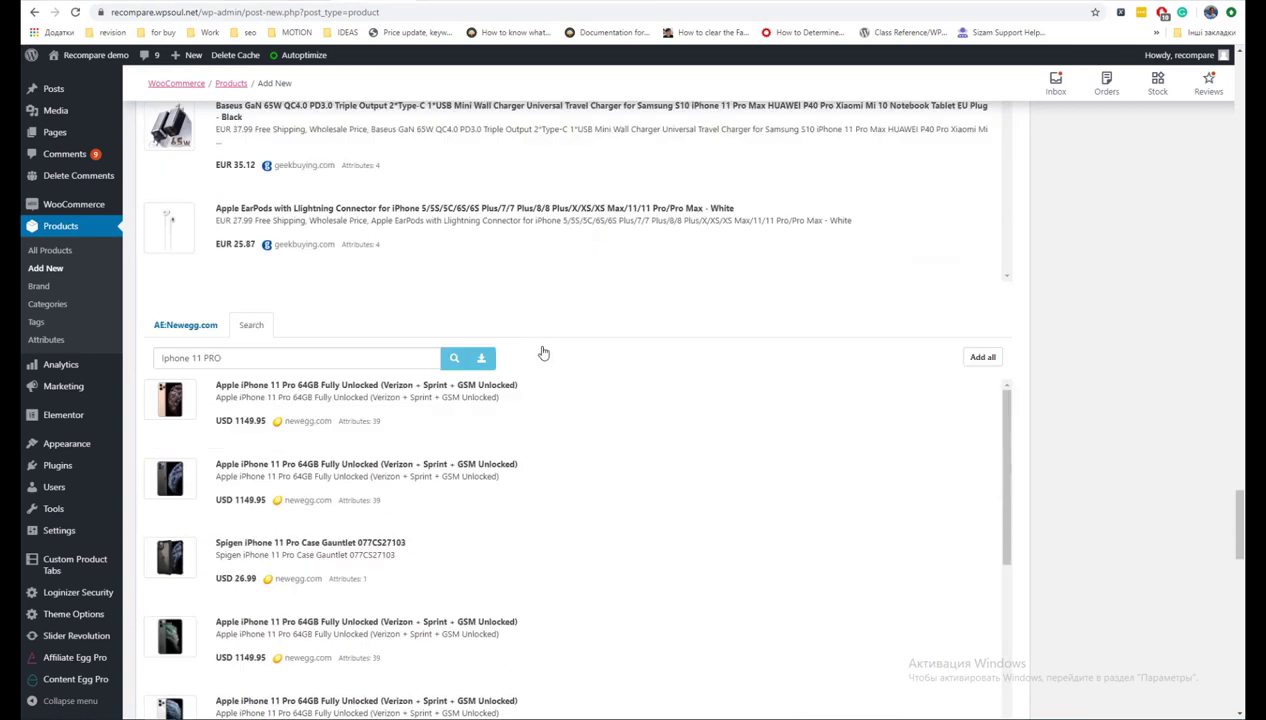
pyautogui.scroll(-2, 543, 353)
pyautogui.click(553, 217)
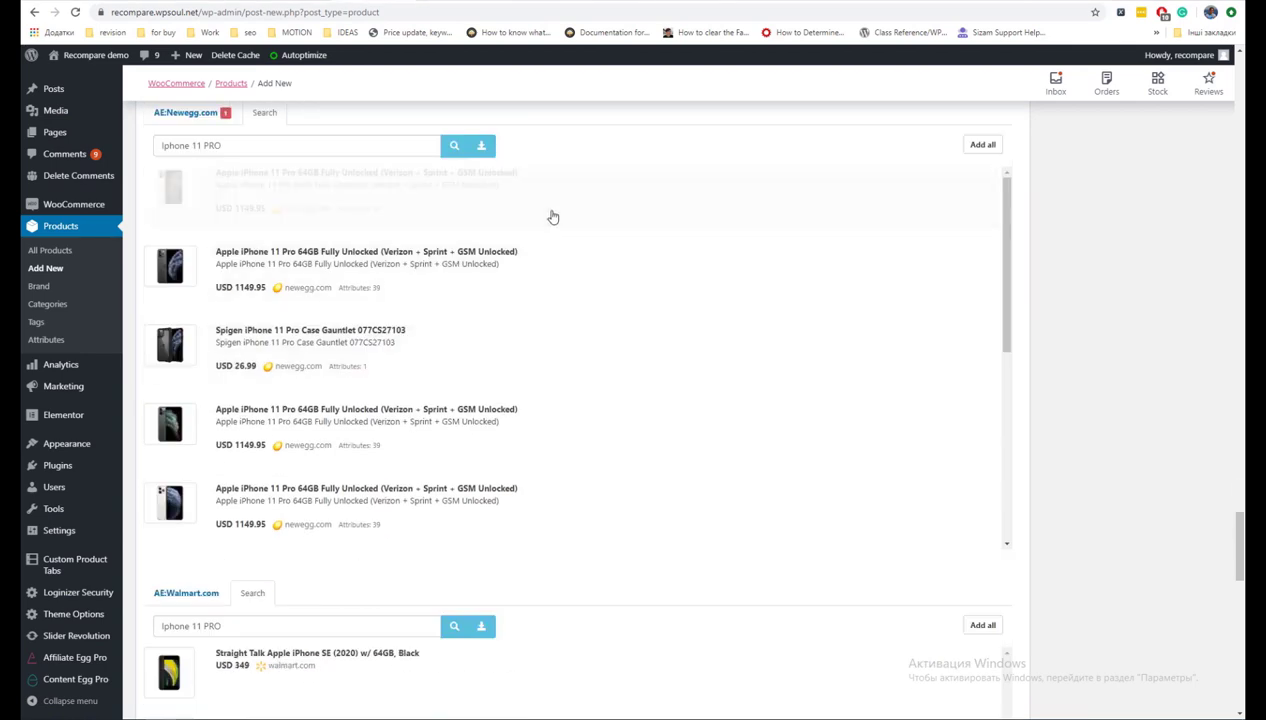
# Show the added Newegg offer's attribute list and enable Woo attributes for that offer.
pyautogui.scroll(2, 565, 226)
pyautogui.click(205, 328)
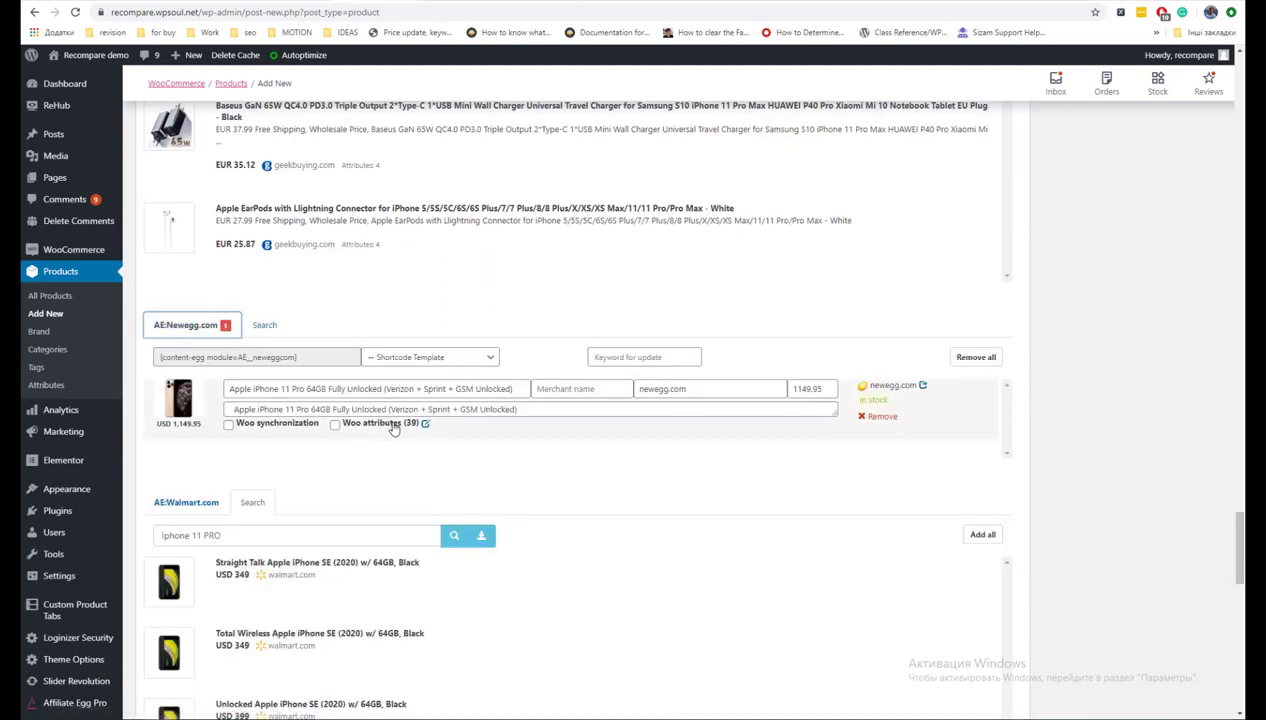
pyautogui.click(426, 424)
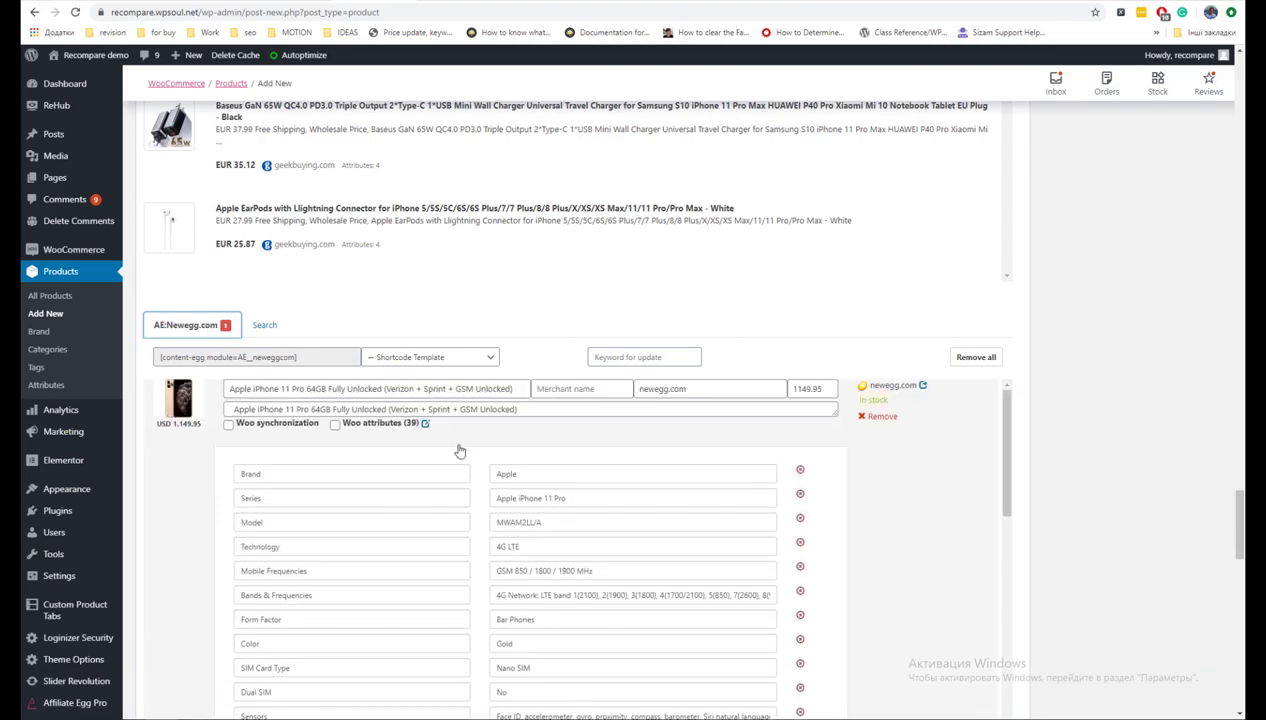
pyautogui.click(335, 424)
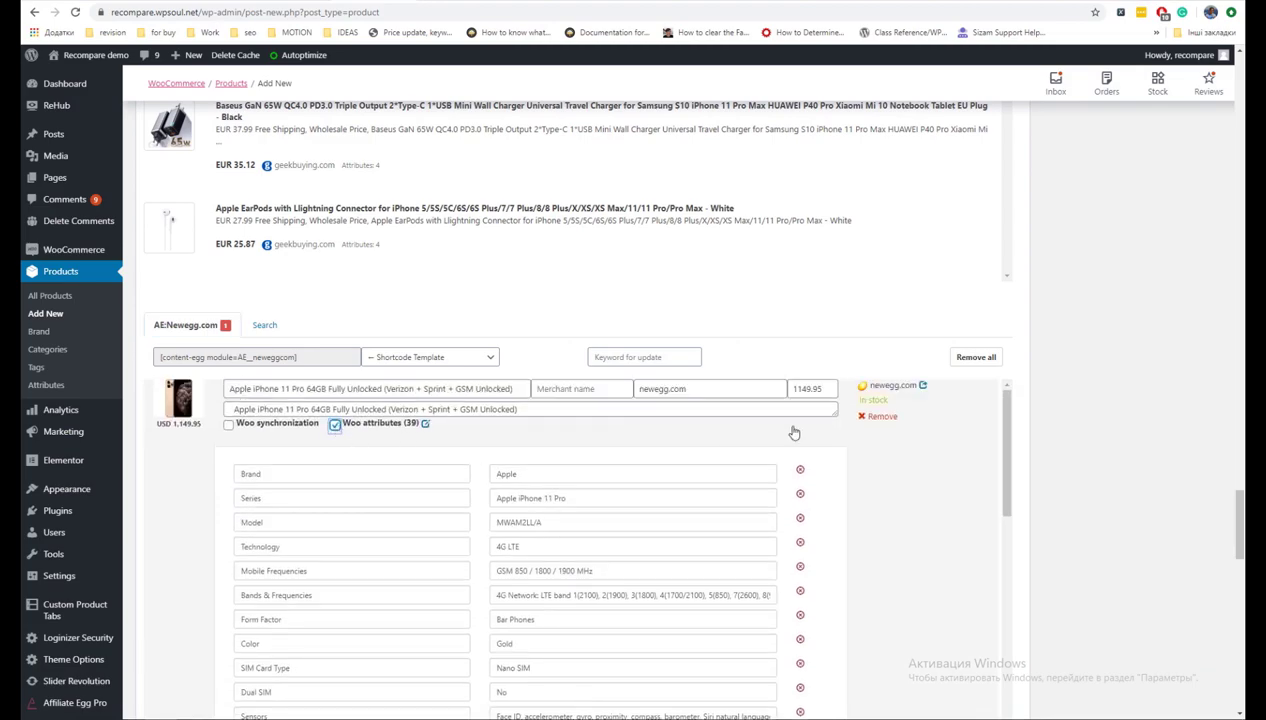
# Examine the Cyberpunk game product's affiliate data, user reviews, editor review criteria, feed offers, gallery and video fields.
pyautogui.scroll(15, 1143, 418)
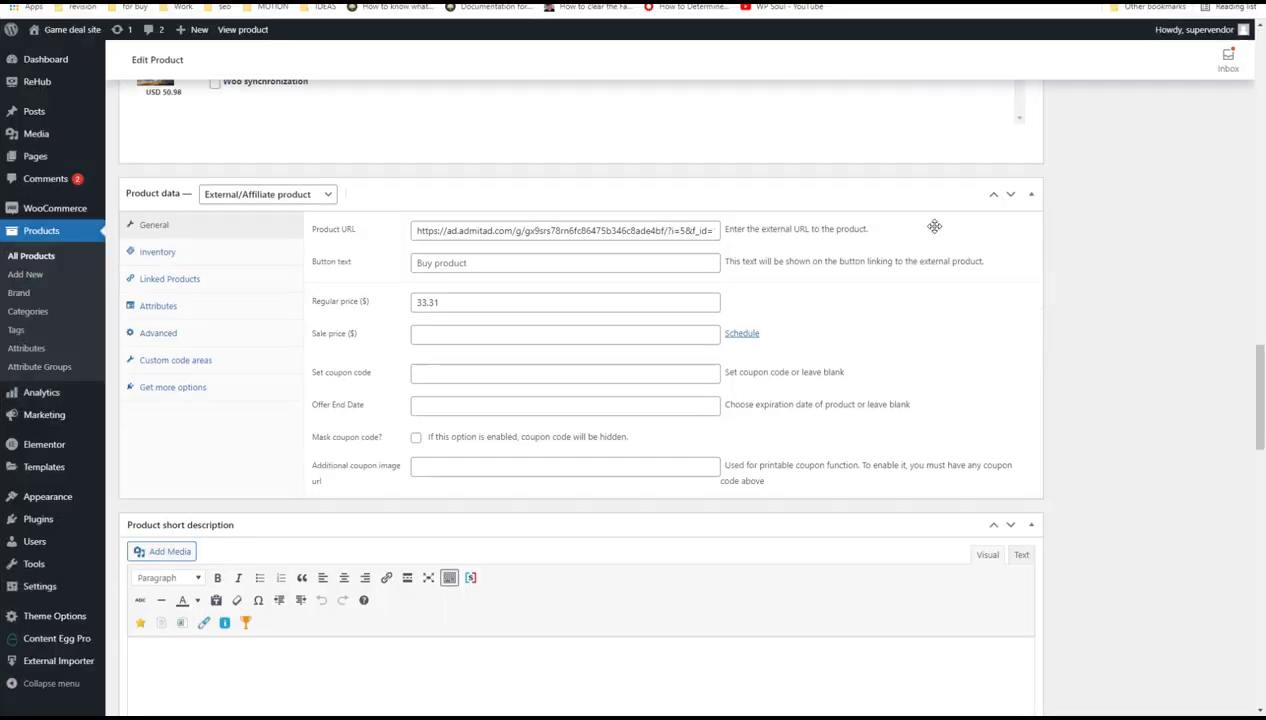
pyautogui.scroll(-3, 933, 227)
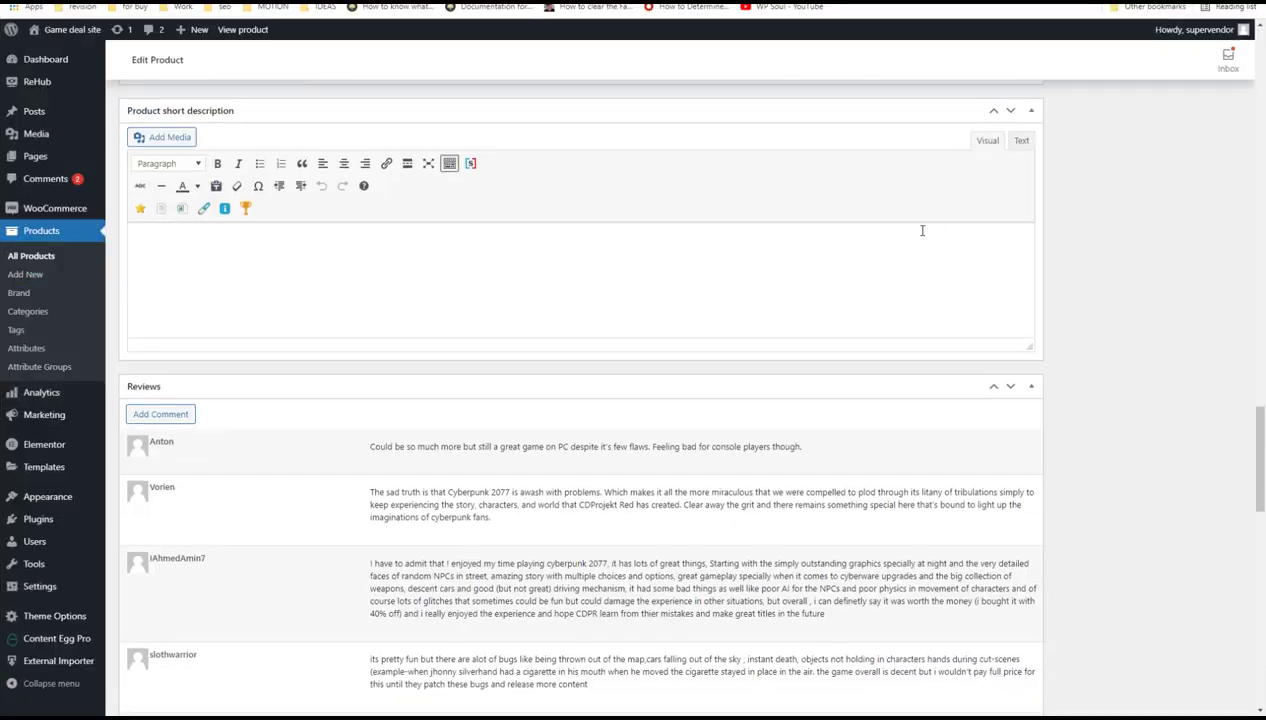
pyautogui.scroll(-7, 253, 266)
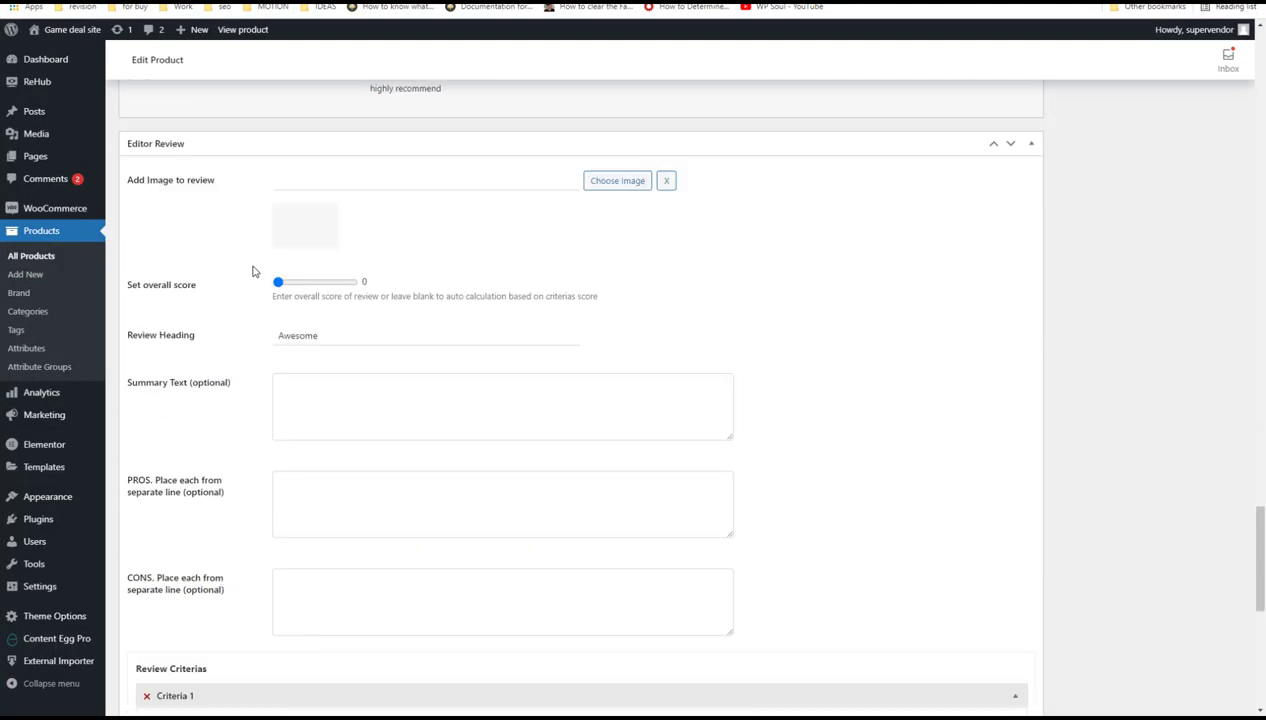
pyautogui.scroll(-6, 235, 330)
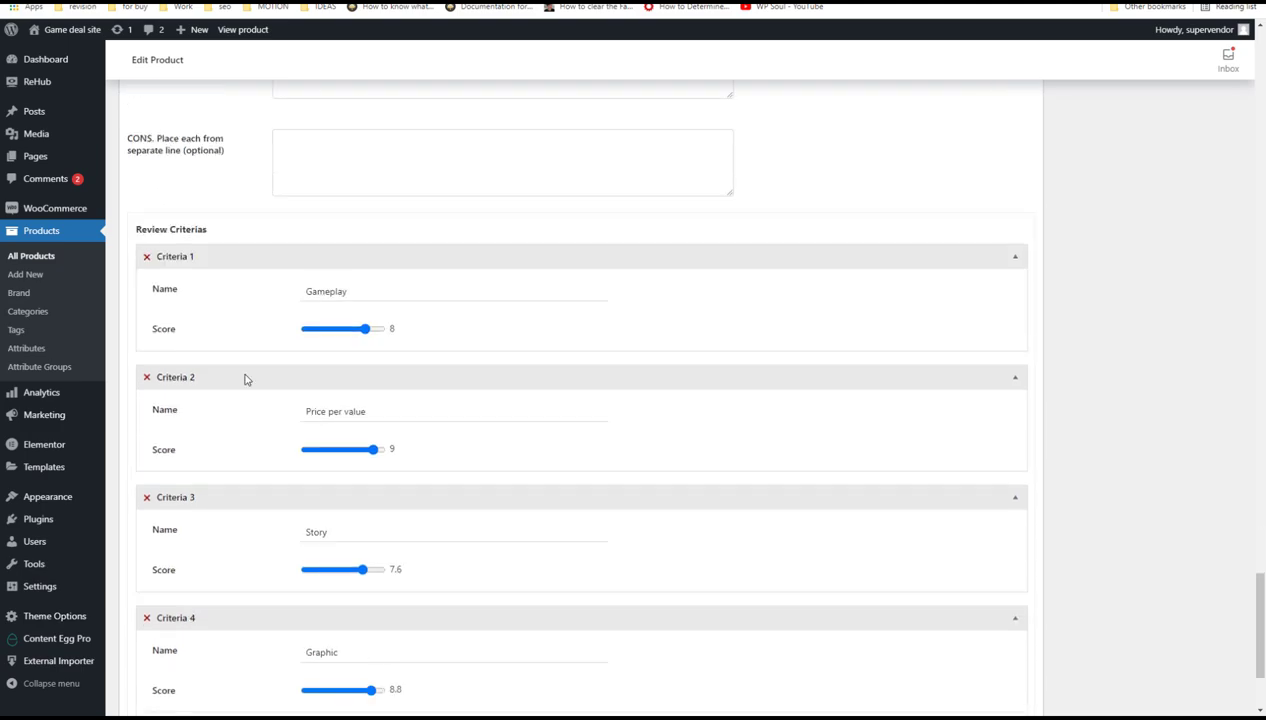
pyautogui.scroll(20, 1031, 342)
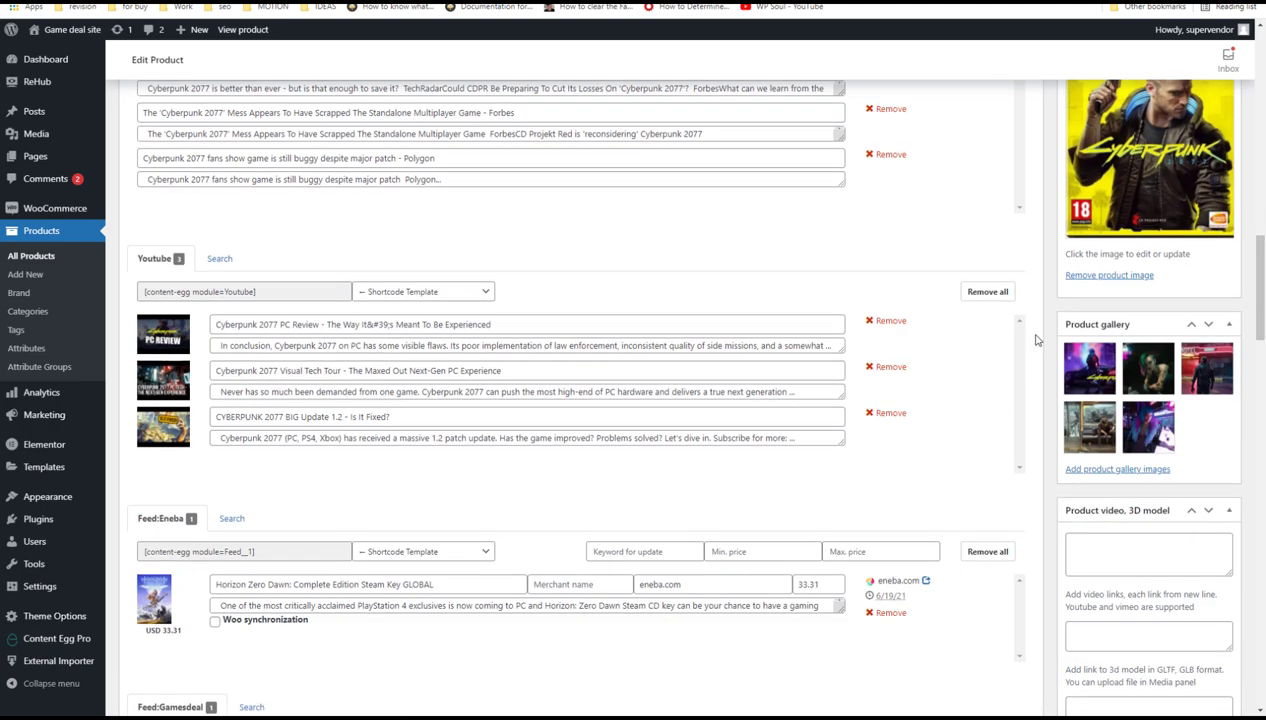
pyautogui.scroll(-4, 1063, 294)
pyautogui.scroll(2, 1100, 315)
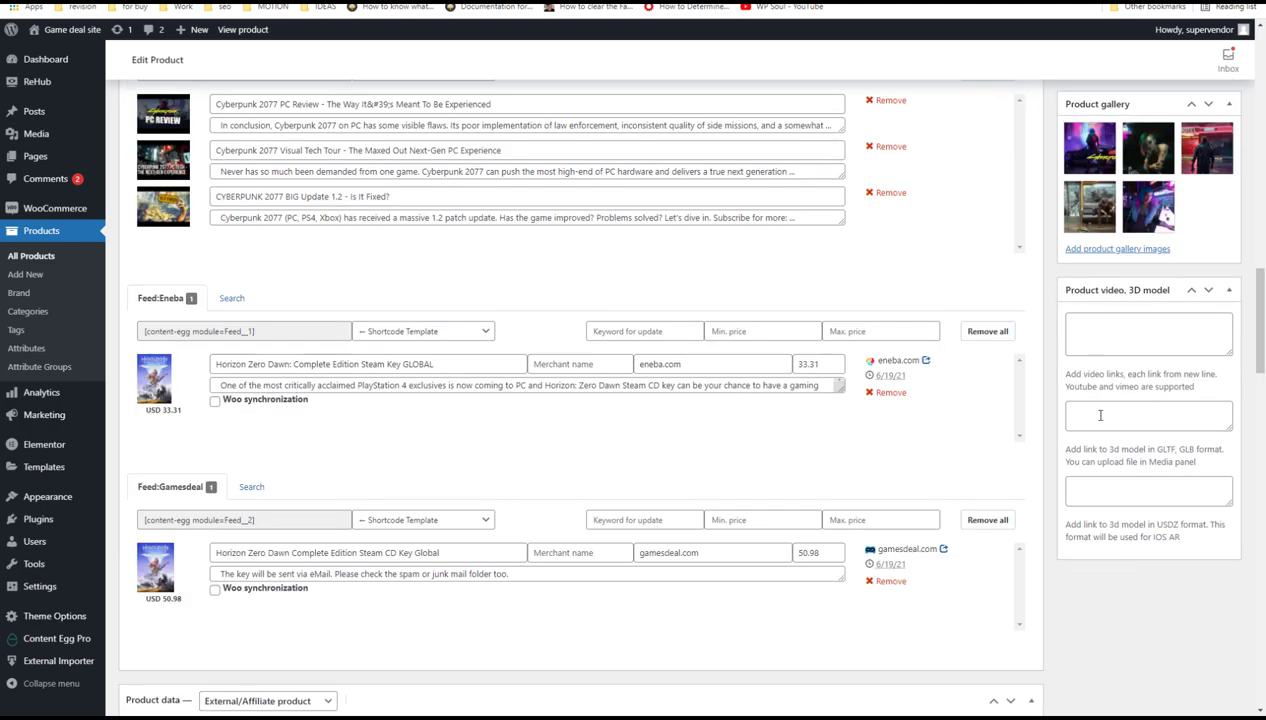
pyautogui.scroll(20, 980, 290)
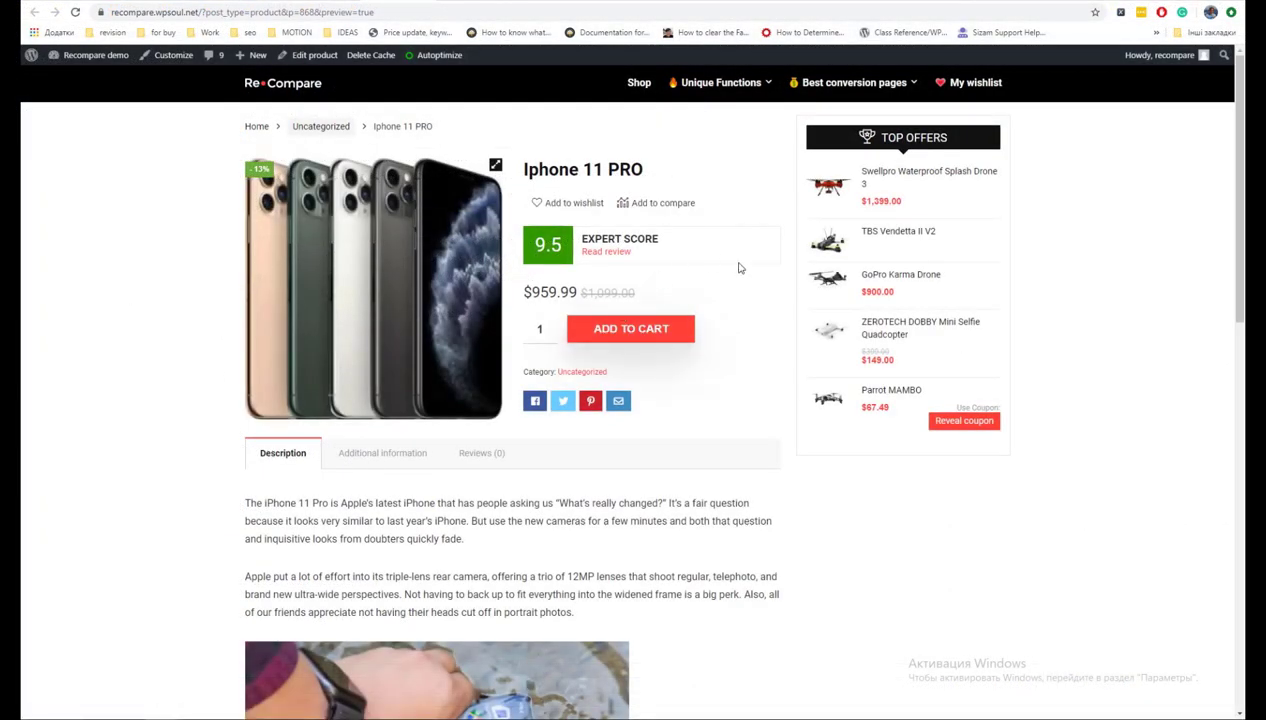
# Look over the Iphone 11 PRO preview, set its product layout to Content Egg List and save the draft.
pyautogui.scroll(-15, 740, 272)
pyautogui.scroll(13, 743, 275)
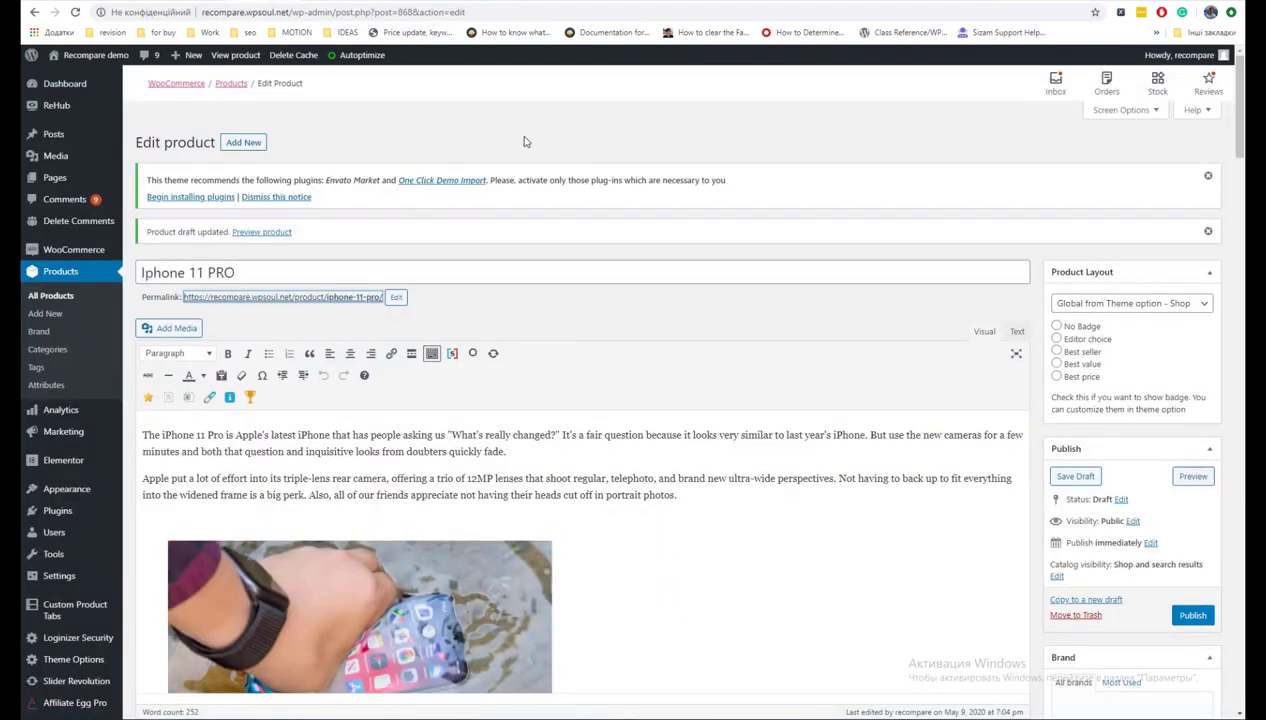
pyautogui.click(1091, 302)
pyautogui.click(1151, 399)
pyautogui.click(1078, 476)
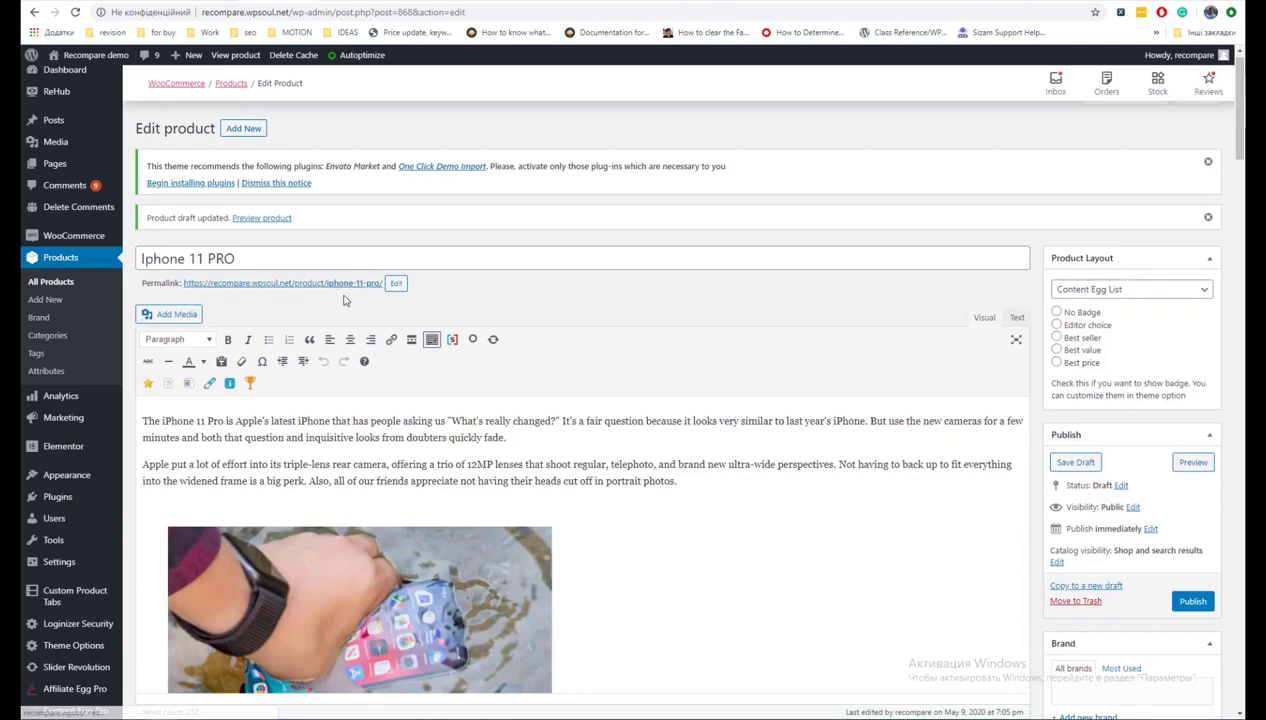
# Preview the Iphone 11 PRO page with the Content Egg List layout, reviewing its offers, description and expert review, and close it.
pyautogui.rightClick(342, 286)
pyautogui.click(355, 299)
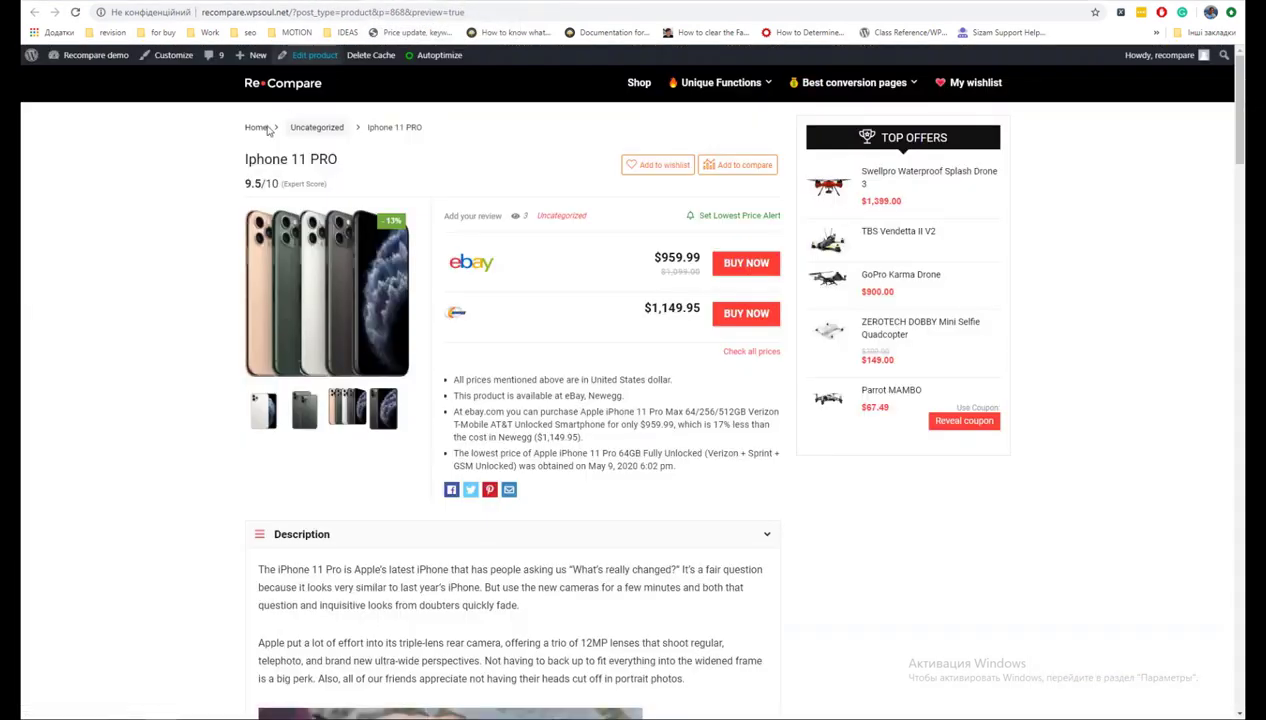
pyautogui.scroll(-10, 172, 224)
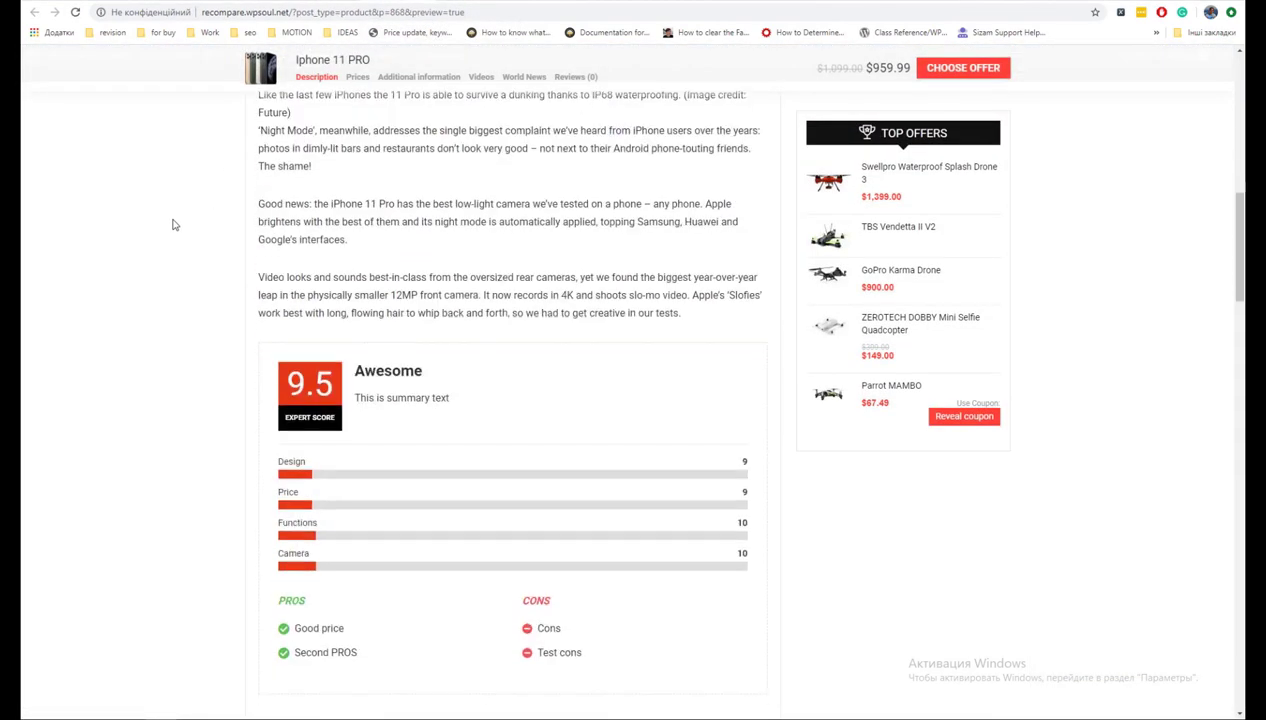
pyautogui.scroll(-18, 172, 224)
pyautogui.scroll(16, 172, 224)
pyautogui.scroll(8, 172, 224)
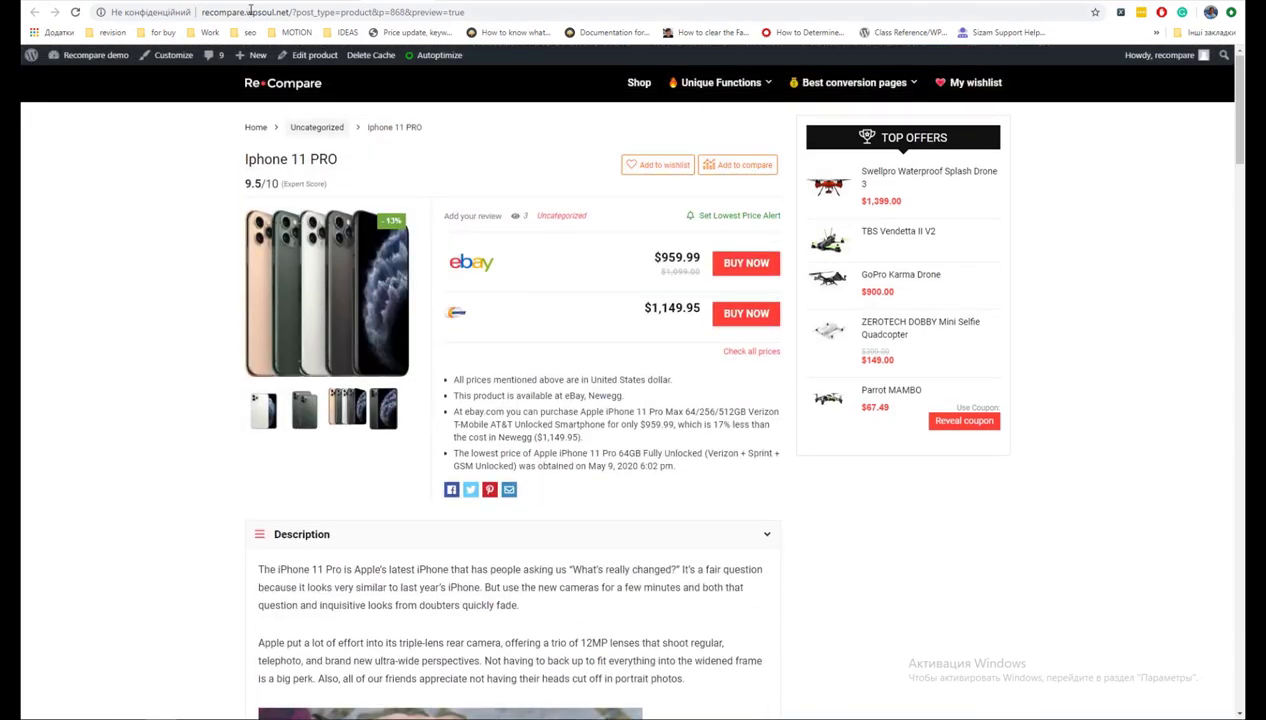
pyautogui.hotkey('ctrl', 'w')
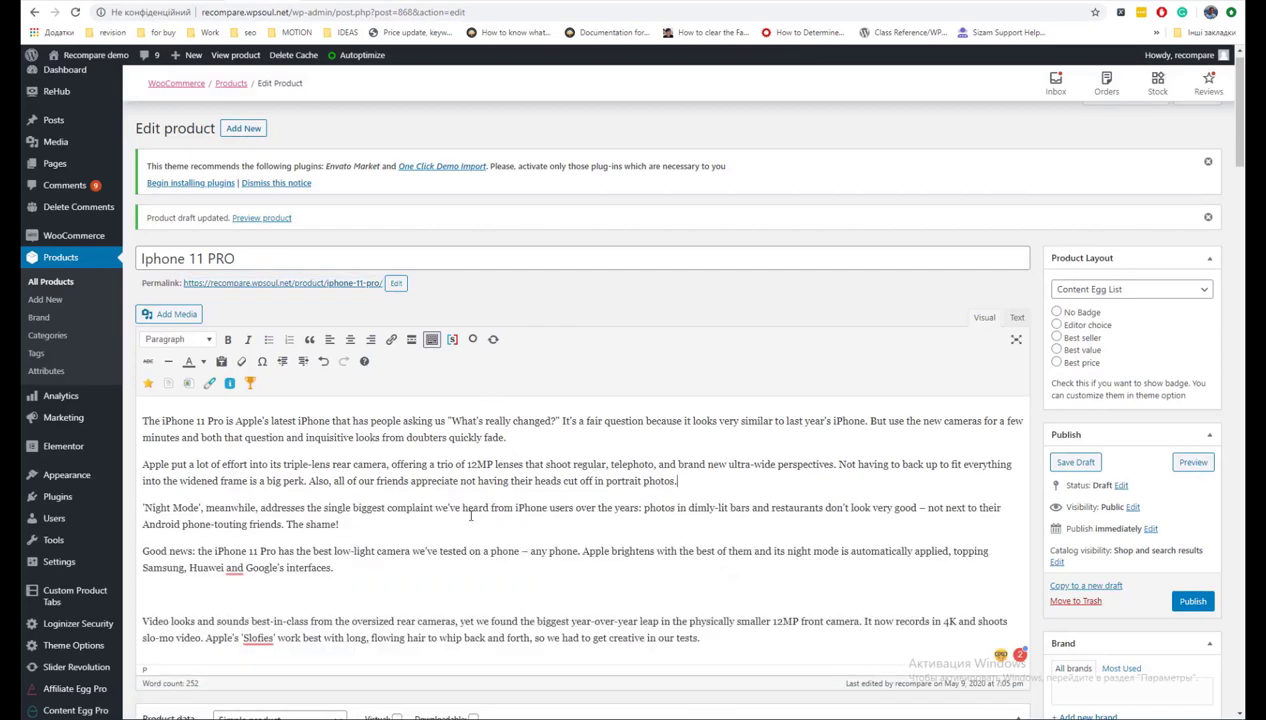
# Set the Iphone 11 PRO product layout to Content Egg Auto Sections and save the draft.
pyautogui.click(1116, 292)
pyautogui.click(1138, 396)
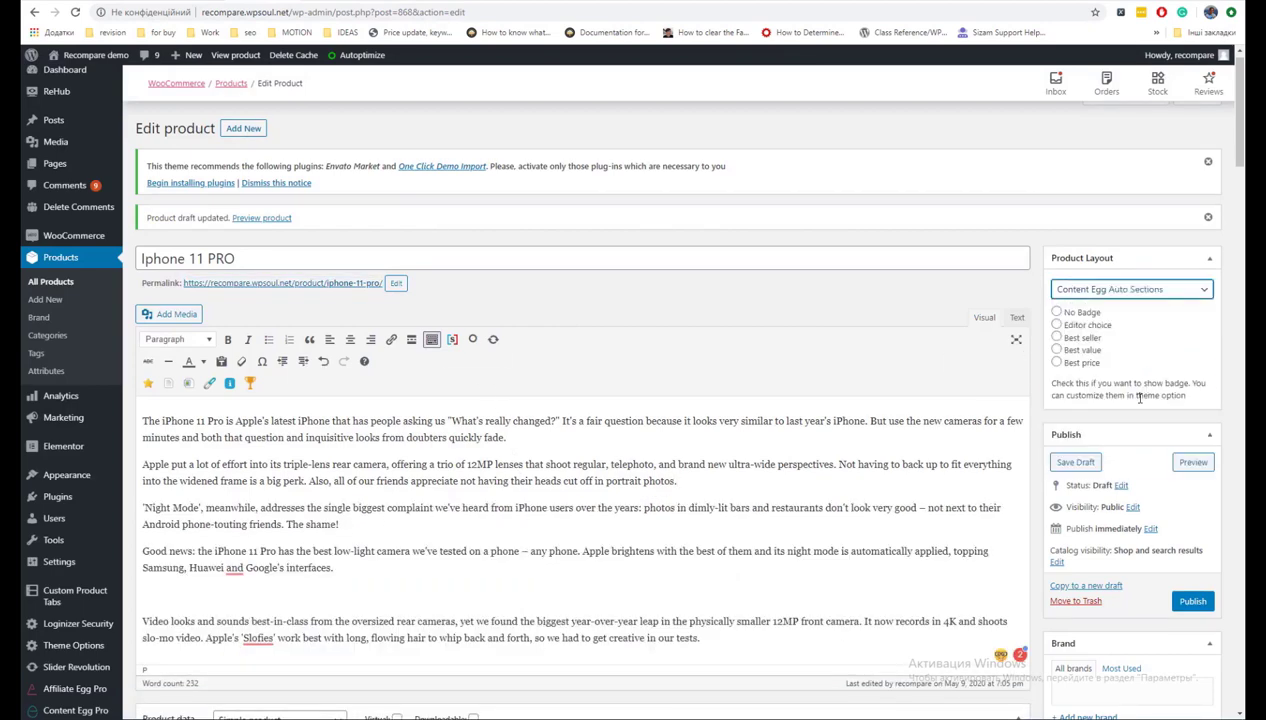
pyautogui.click(1082, 467)
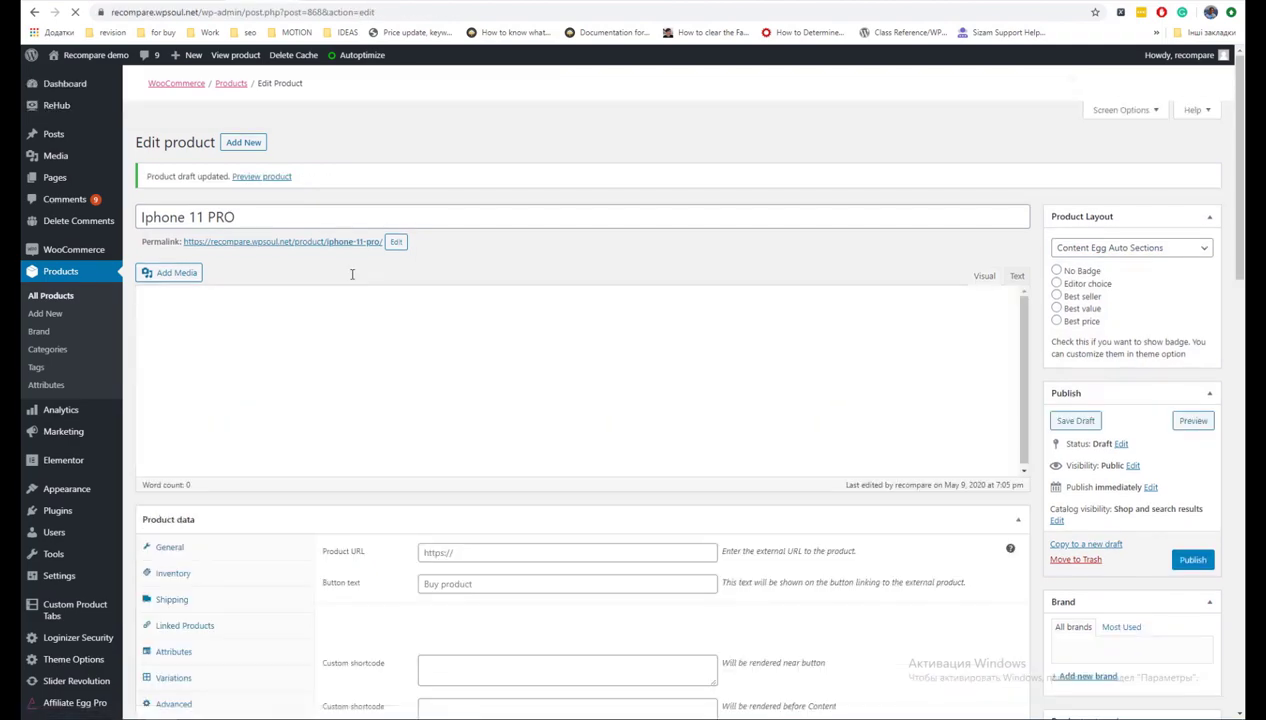
# Preview the Iphone 11 PRO page with the Content Egg Auto Sections layout, reviewing its offers and specifications, and return to the product editor.
pyautogui.moveTo(184, 297); pyautogui.dragTo(382, 297)
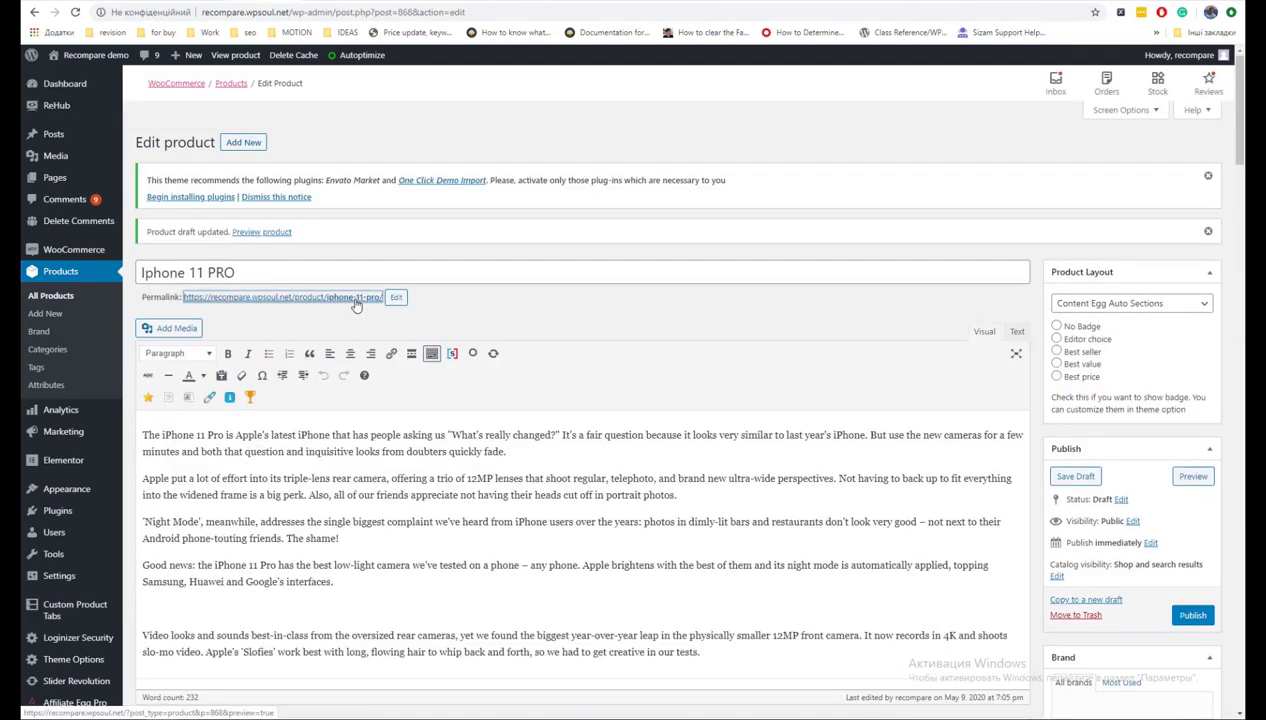
pyautogui.moveTo(428, 14); pyautogui.dragTo(429, 13)
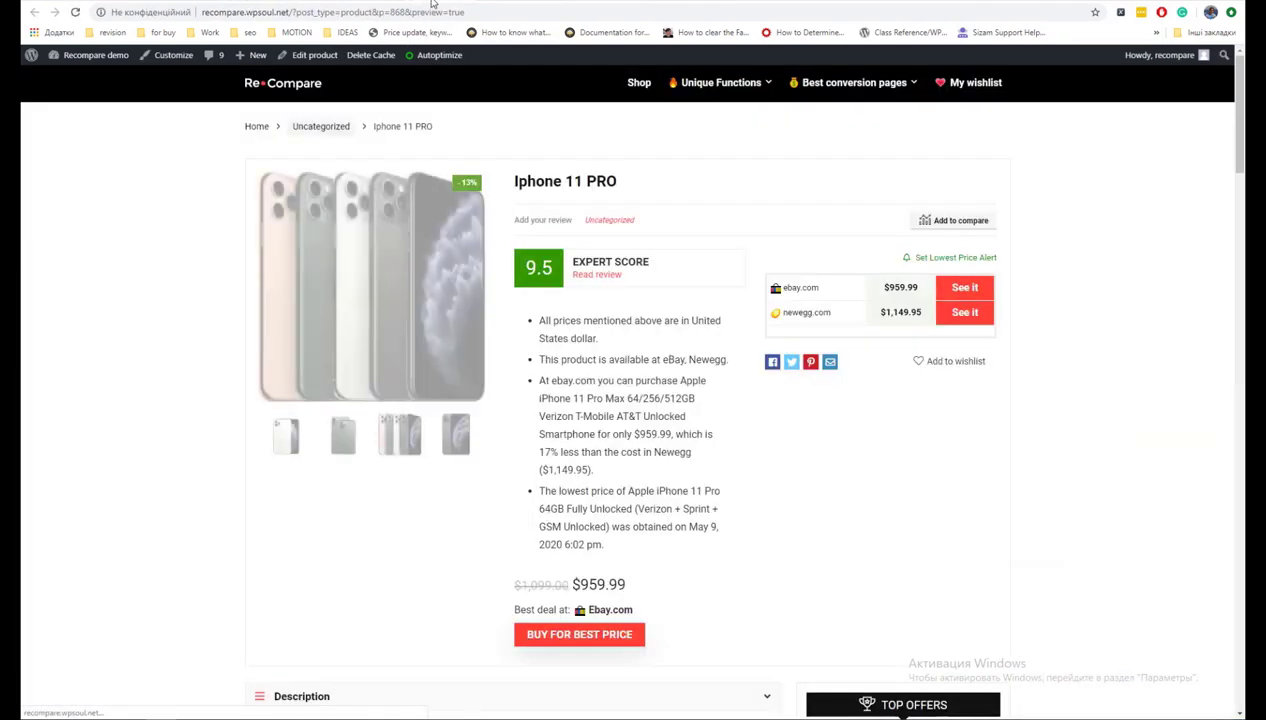
pyautogui.scroll(-12, 1101, 263)
pyautogui.scroll(-4, 1101, 263)
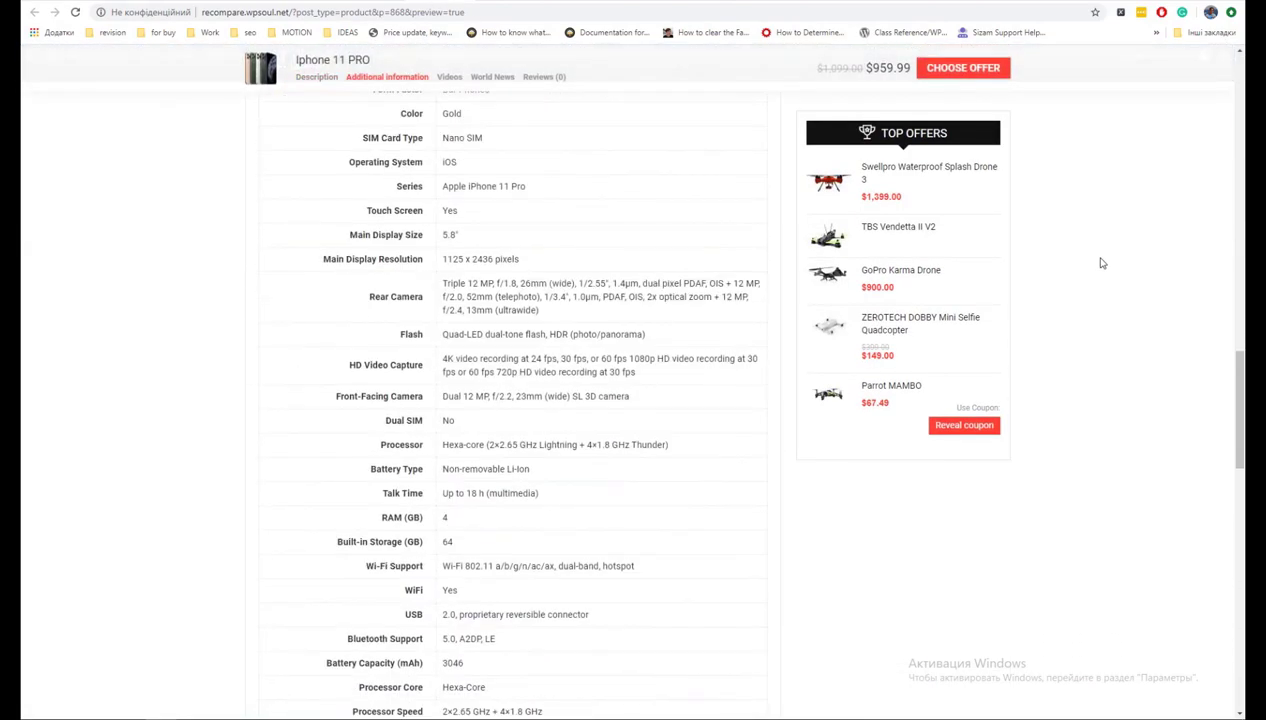
pyautogui.scroll(18, 1101, 263)
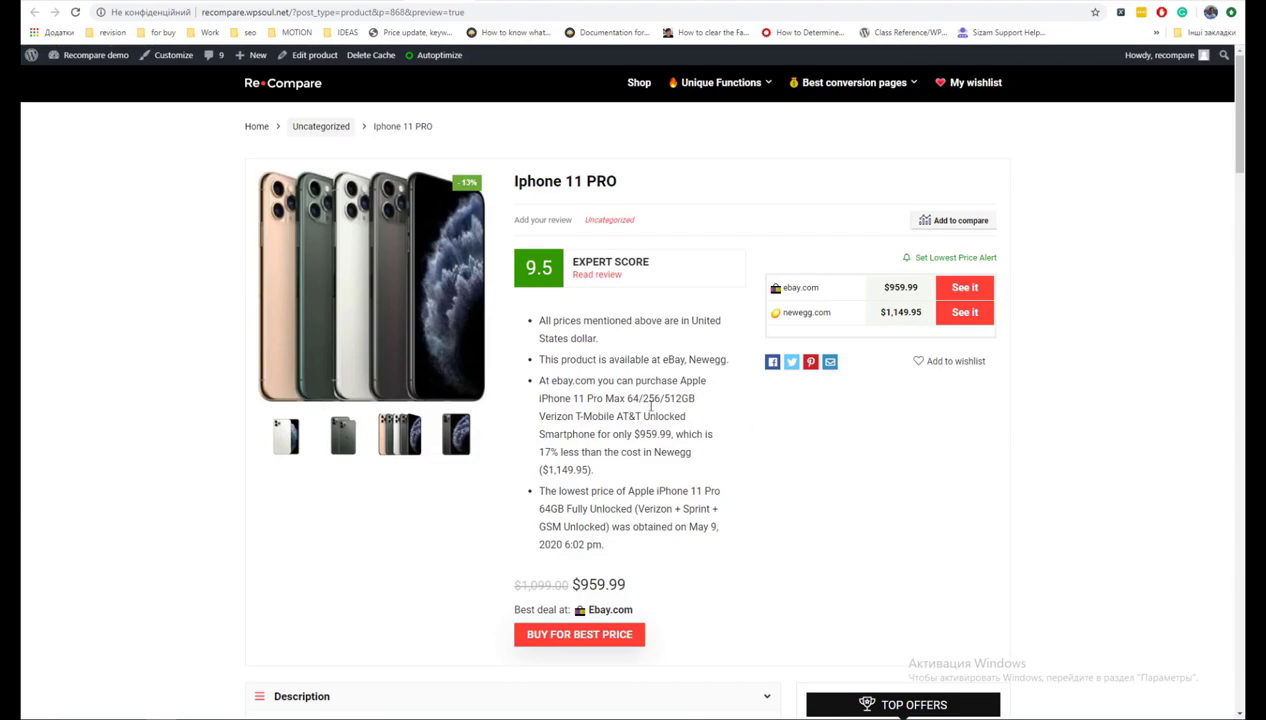
pyautogui.click(324, 4)
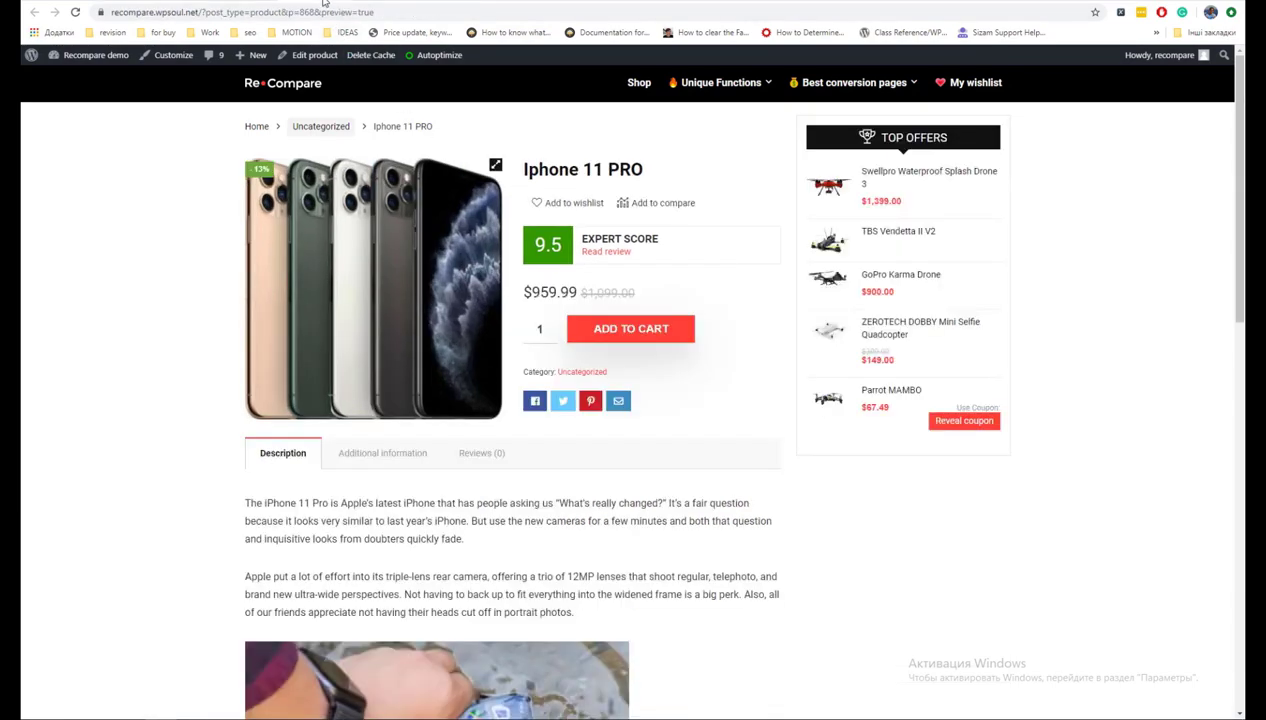
pyautogui.click(250, 4)
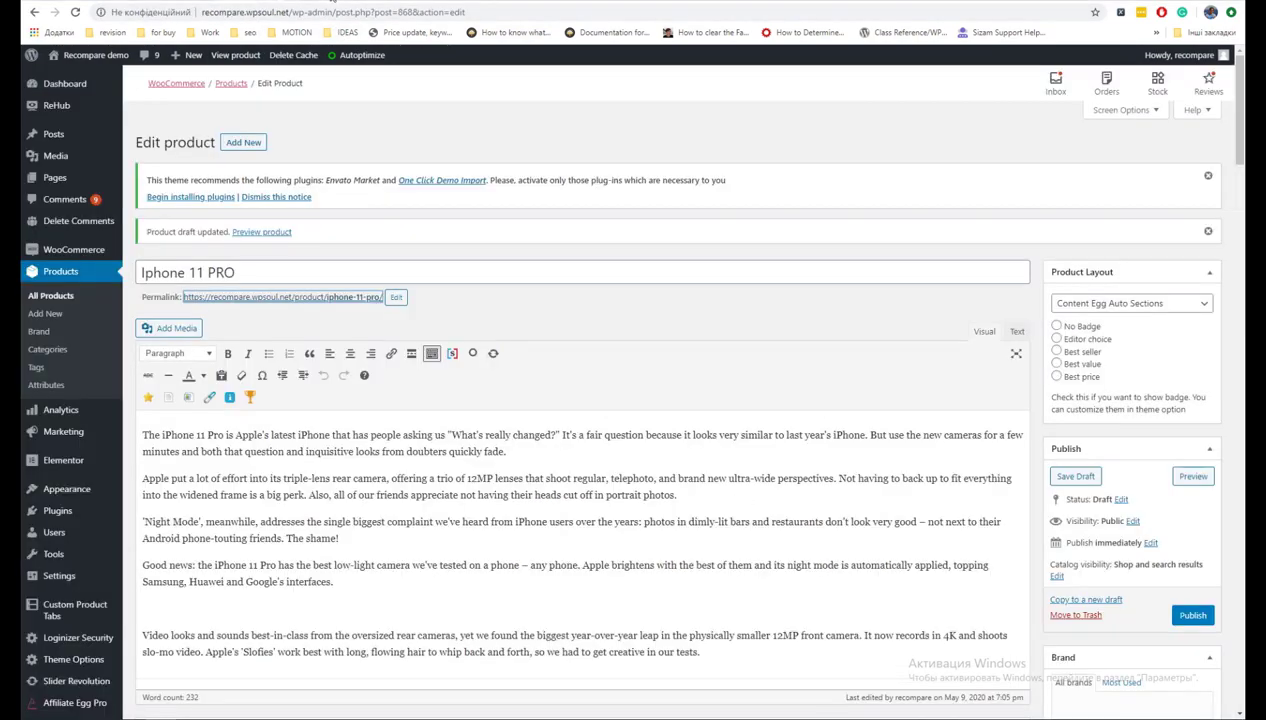
# Enter "This is My test Short description" as the Iphone 11 PRO product short description and save the draft.
pyautogui.scroll(-20, 536, 260)
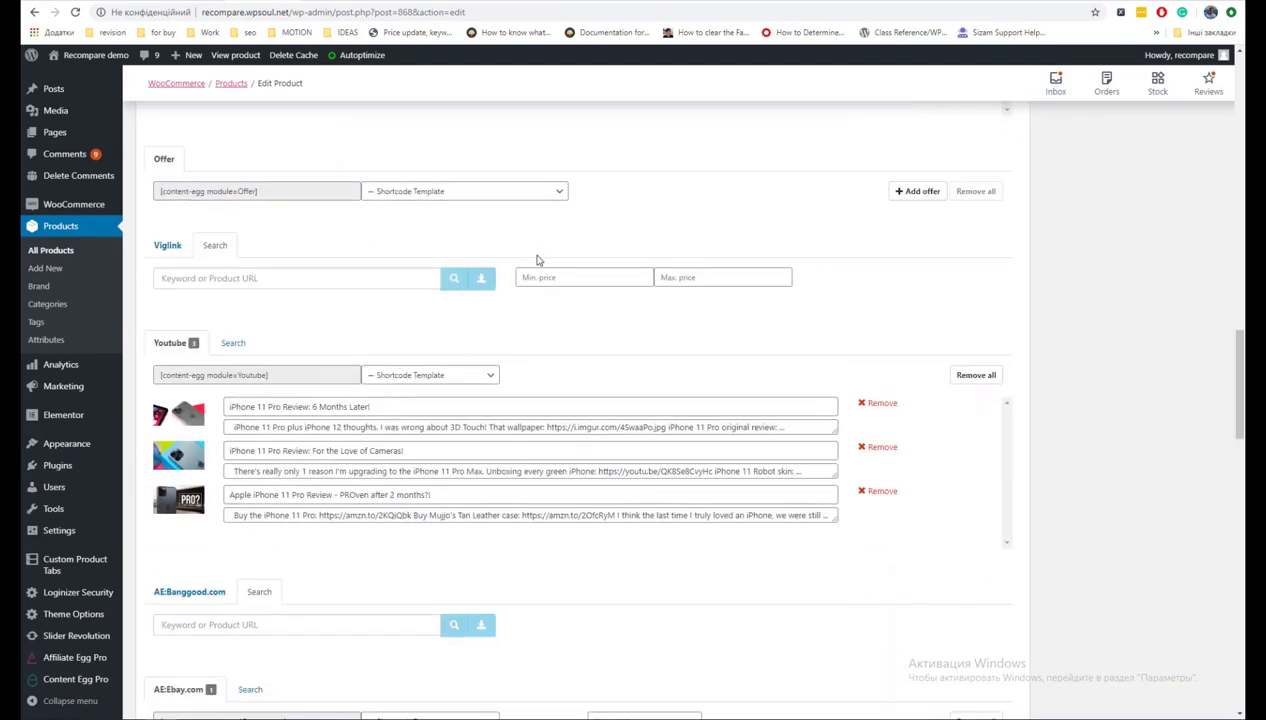
pyautogui.scroll(-6, 536, 260)
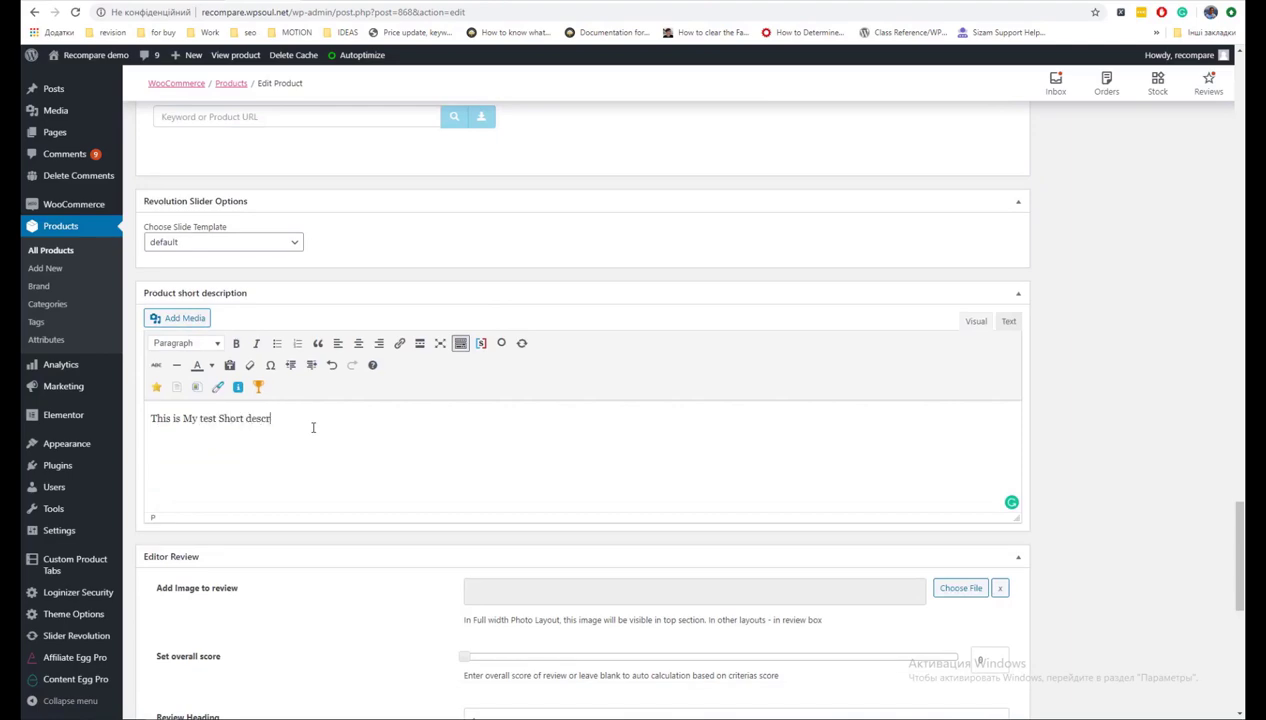
pyautogui.scroll(20, 1091, 452)
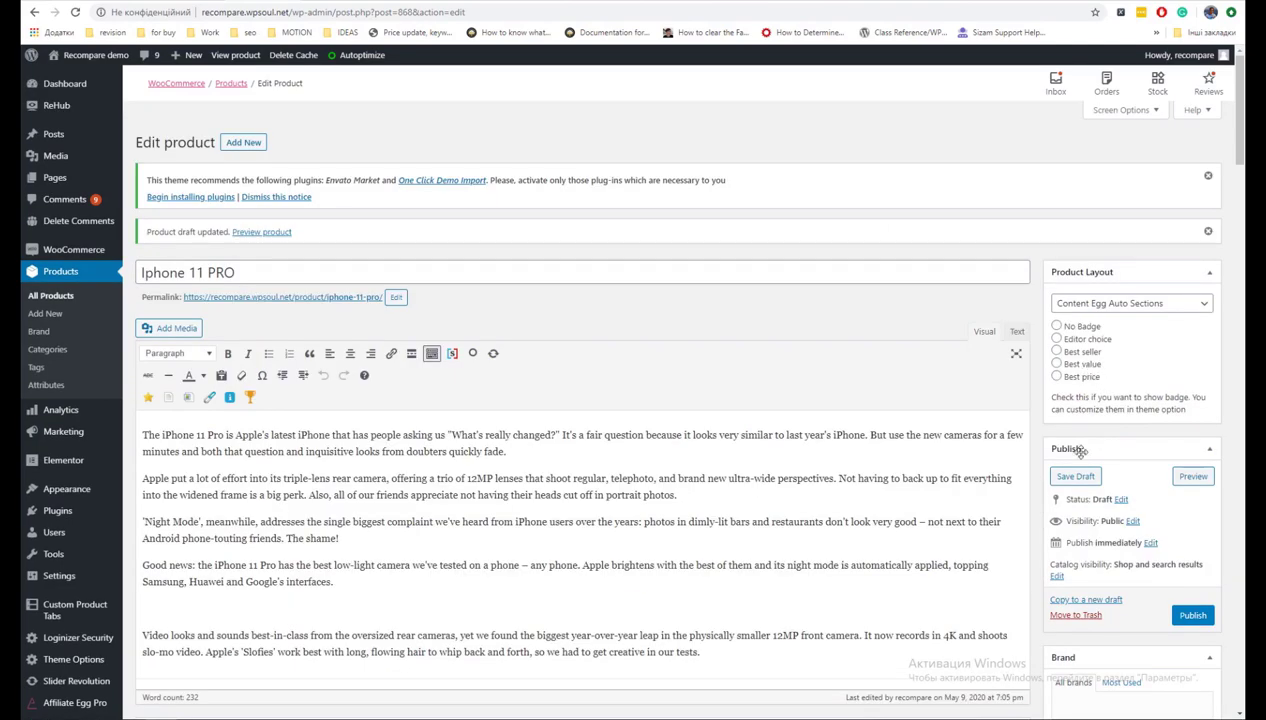
pyautogui.click(1078, 476)
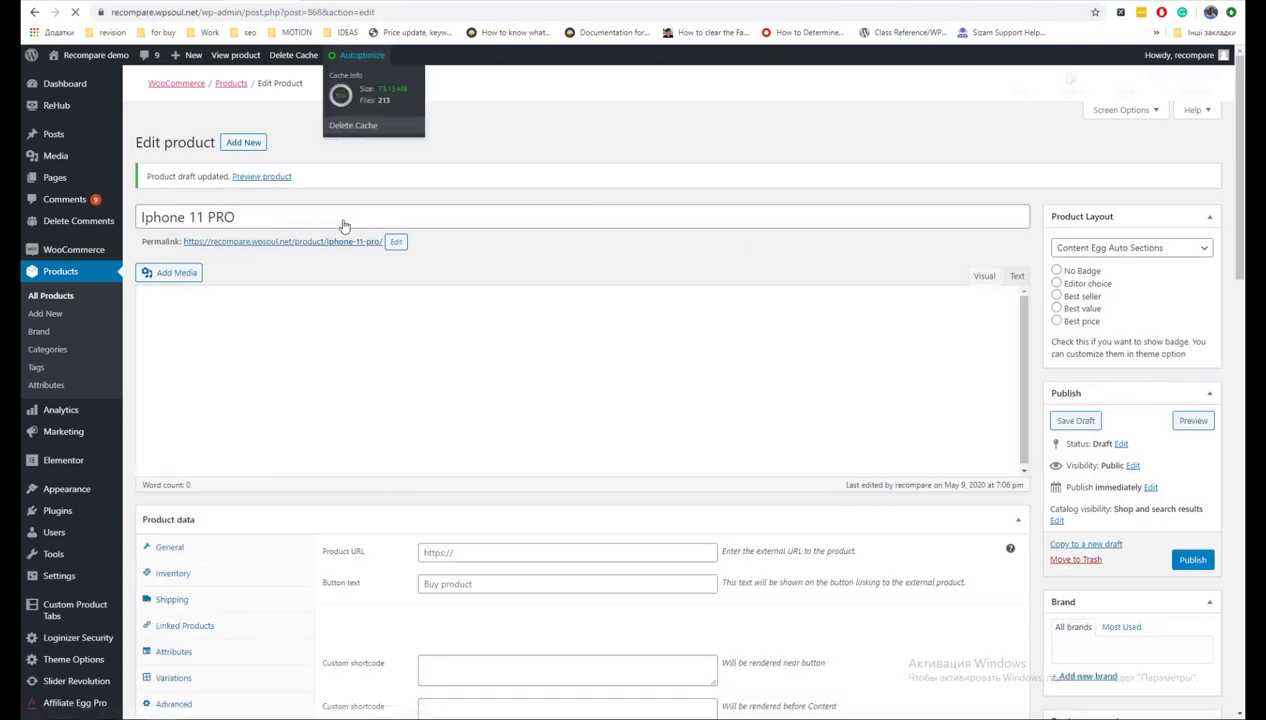
# Preview the saved Iphone 11 PRO page and add the product to the comparison and the wishlist.
pyautogui.rightClick(352, 297)
pyautogui.click(400, 311)
pyautogui.click(430, 3)
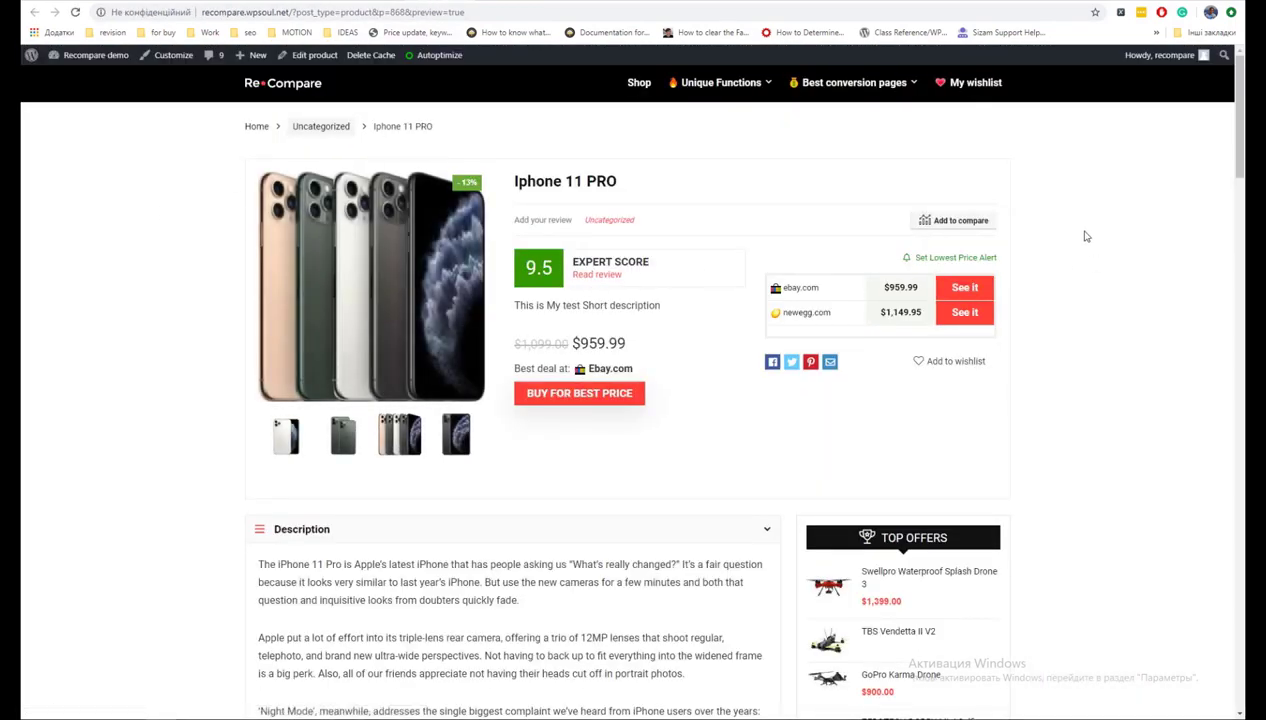
pyautogui.scroll(-2, 1086, 236)
pyautogui.scroll(2, 1086, 236)
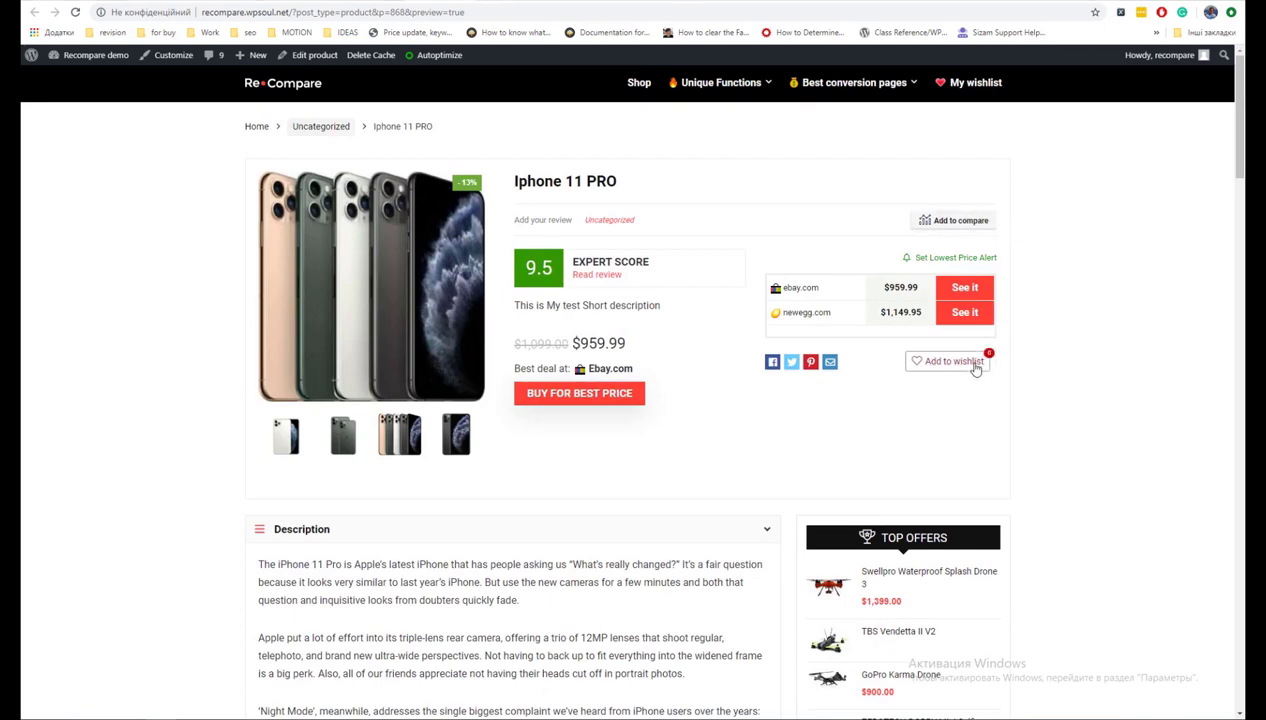
pyautogui.click(976, 229)
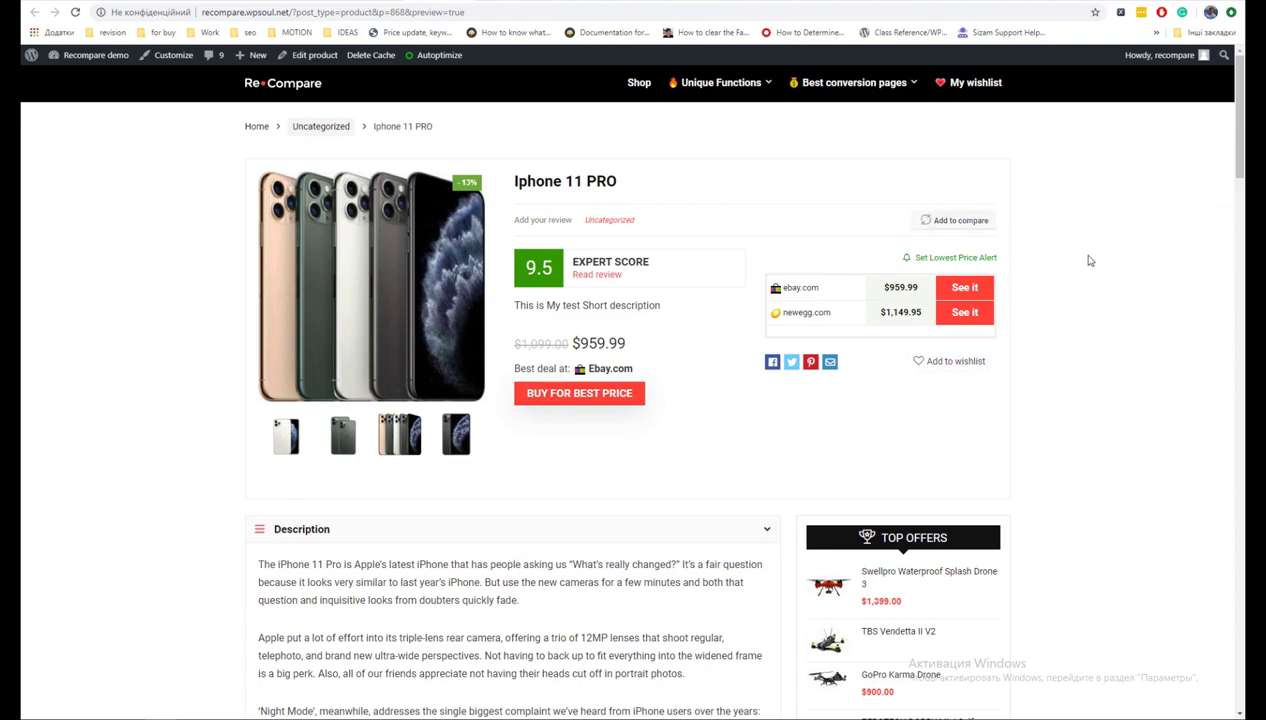
pyautogui.click(976, 366)
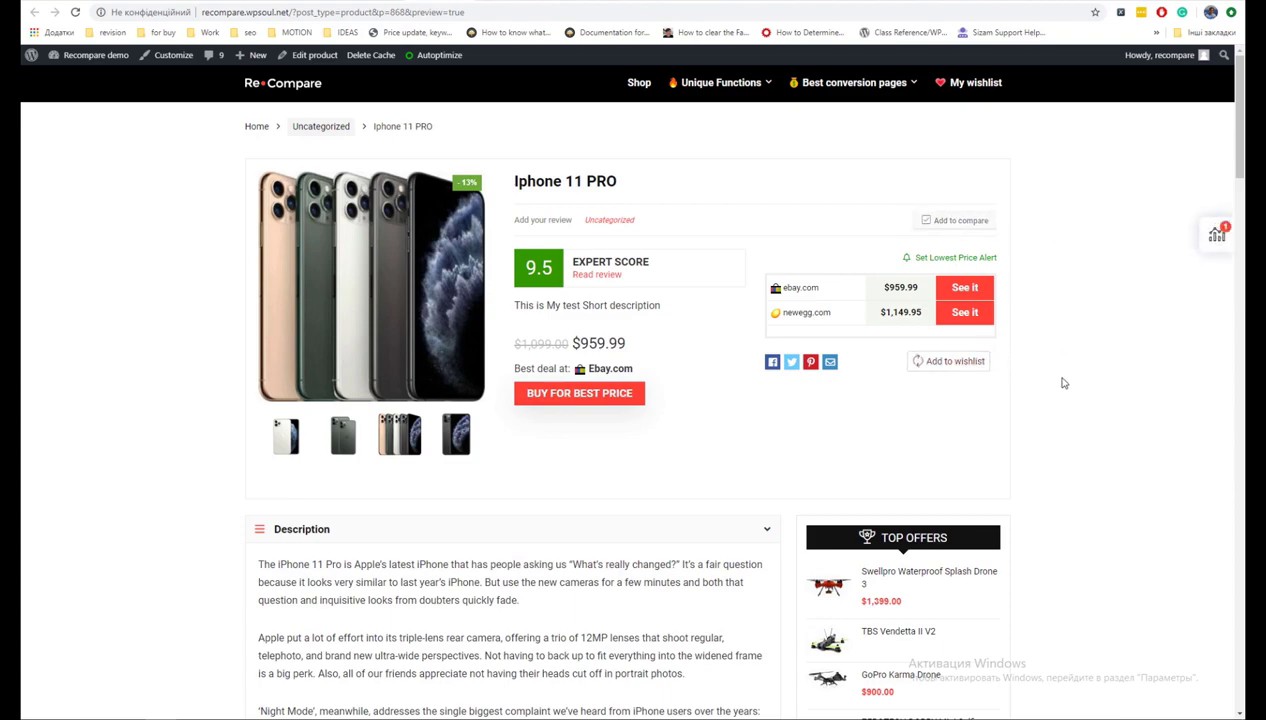
# Browse the product's image gallery, play the "iPhone 11 Pro Review: 6 Months Later!" video in it, and close the gallery.
pyautogui.click(392, 448)
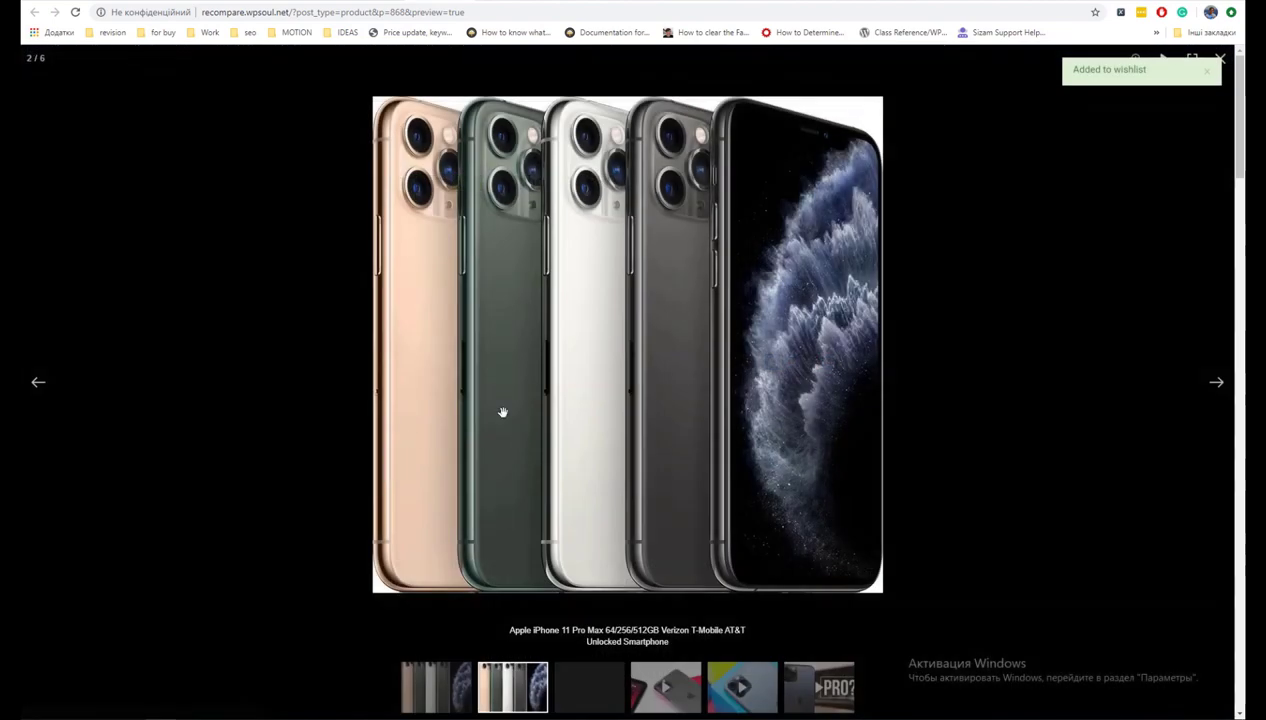
pyautogui.click(1218, 386)
pyautogui.click(1218, 386)
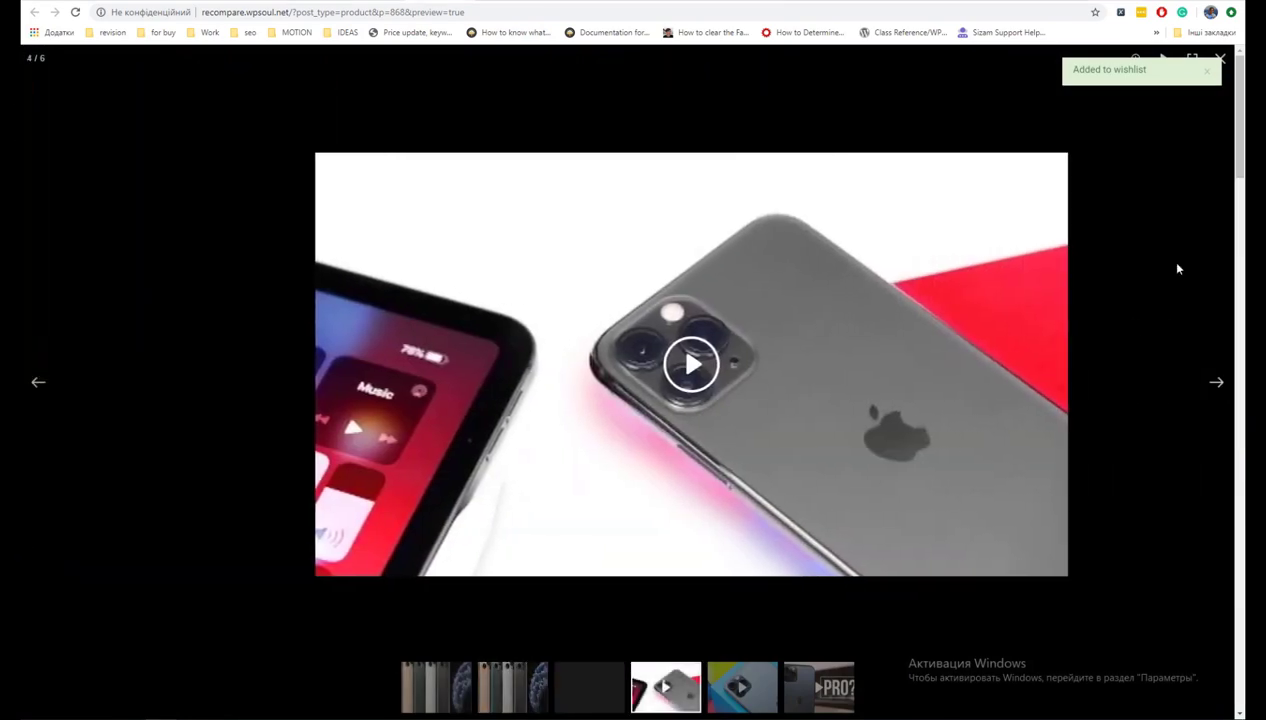
pyautogui.click(627, 364)
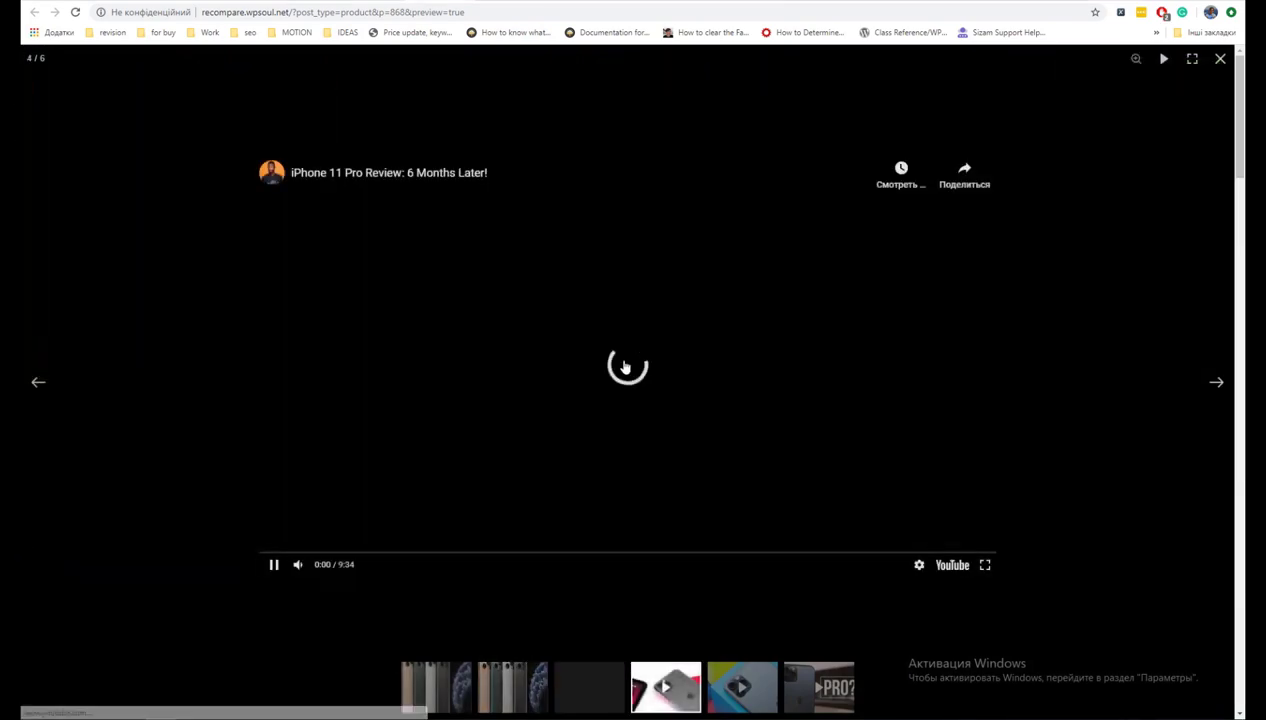
pyautogui.click(647, 377)
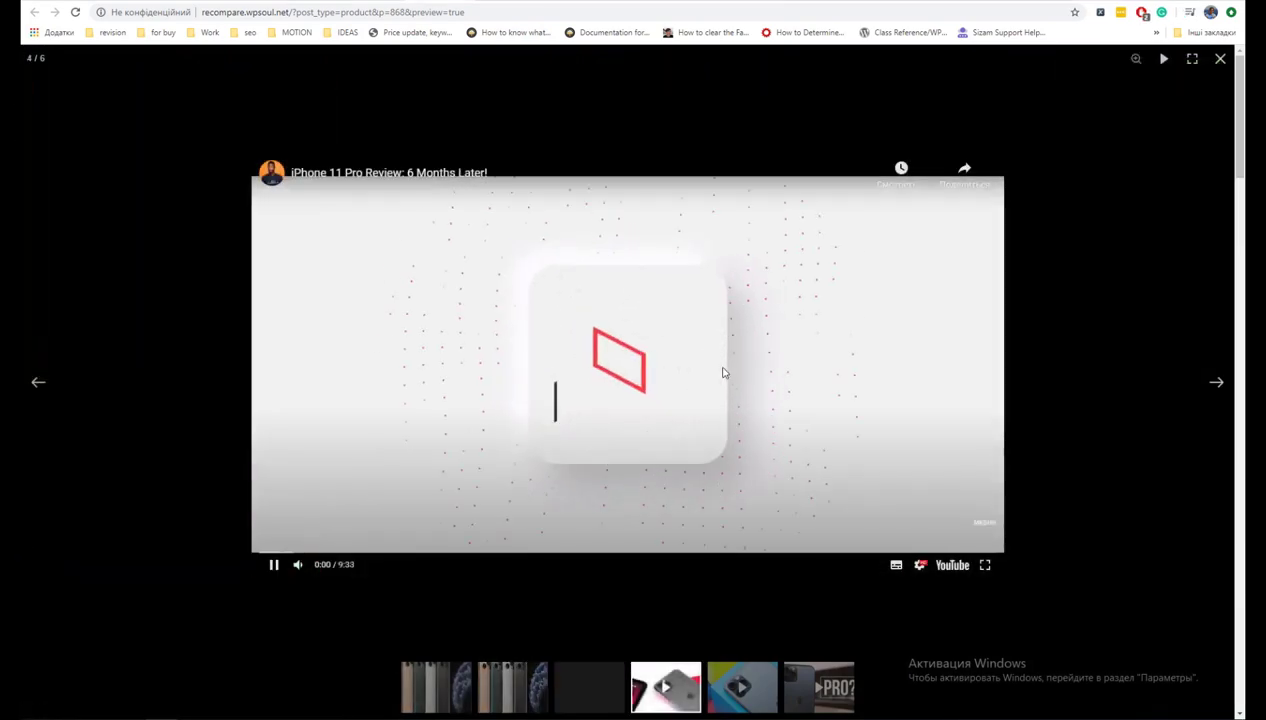
pyautogui.click(732, 370)
pyautogui.click(1160, 175)
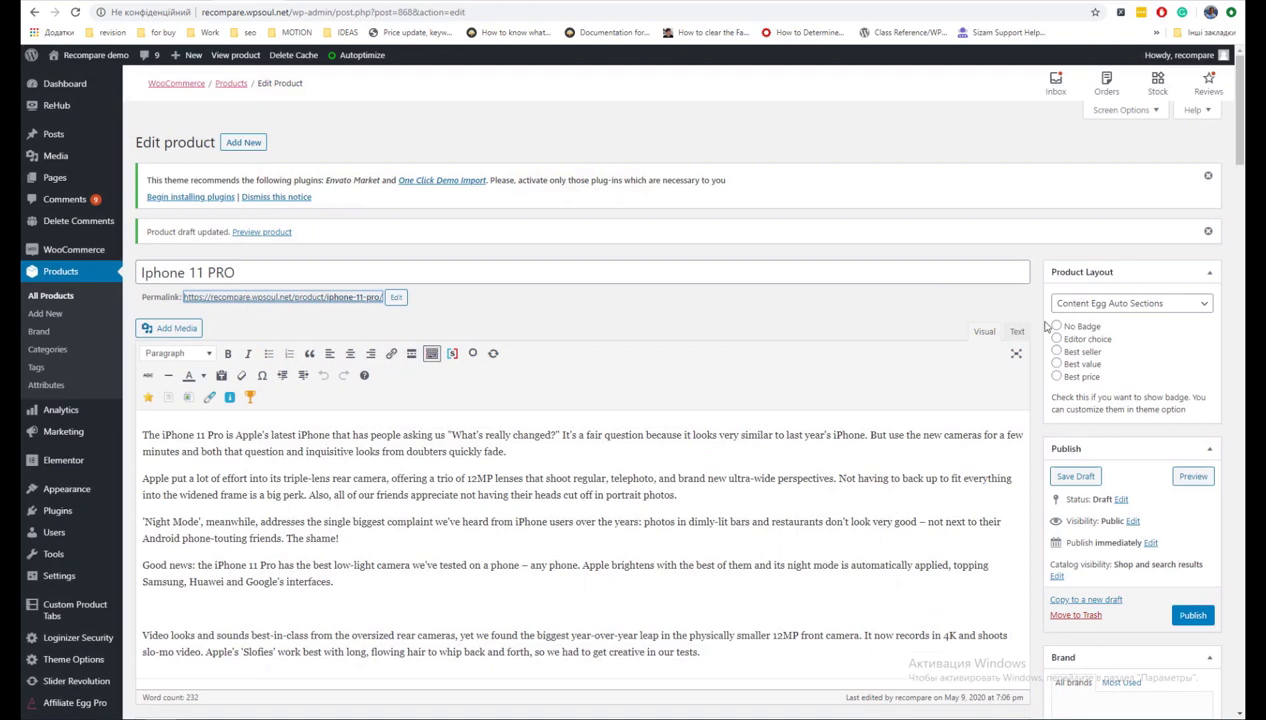
# Set the Iphone 11 PRO product layout to Review with Blocks and save the draft.
pyautogui.click(1090, 308)
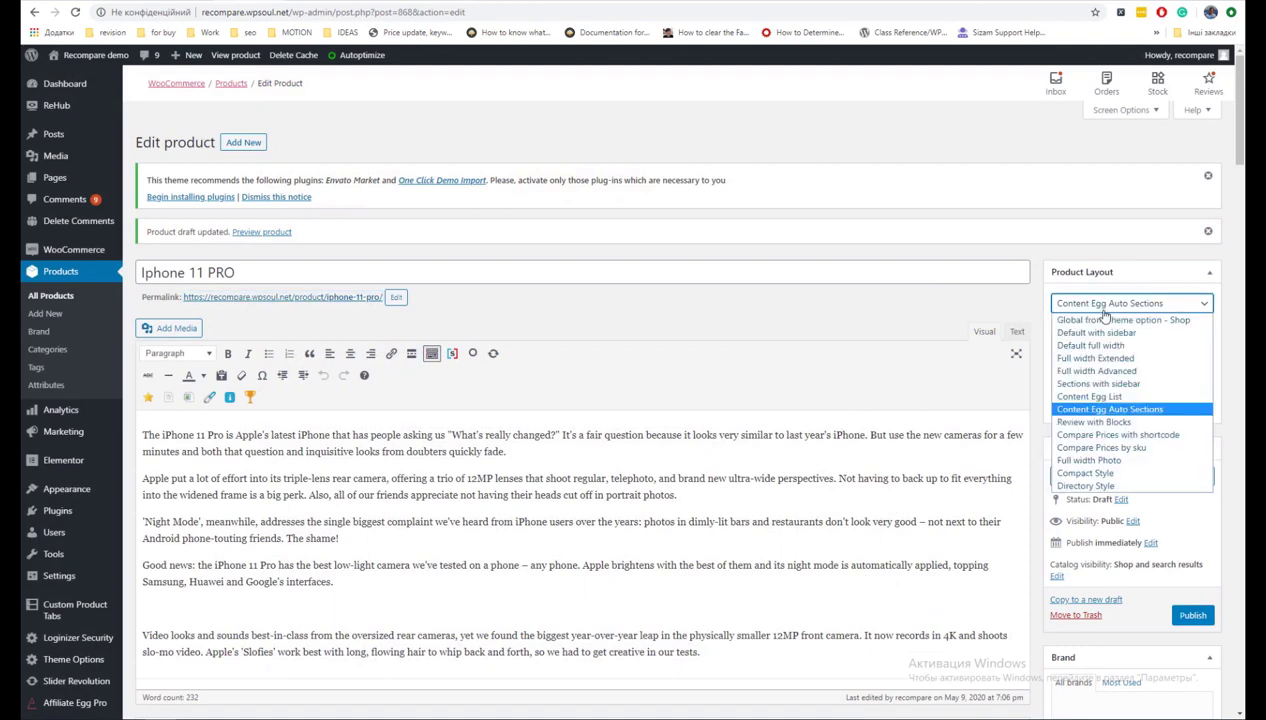
pyautogui.click(1135, 421)
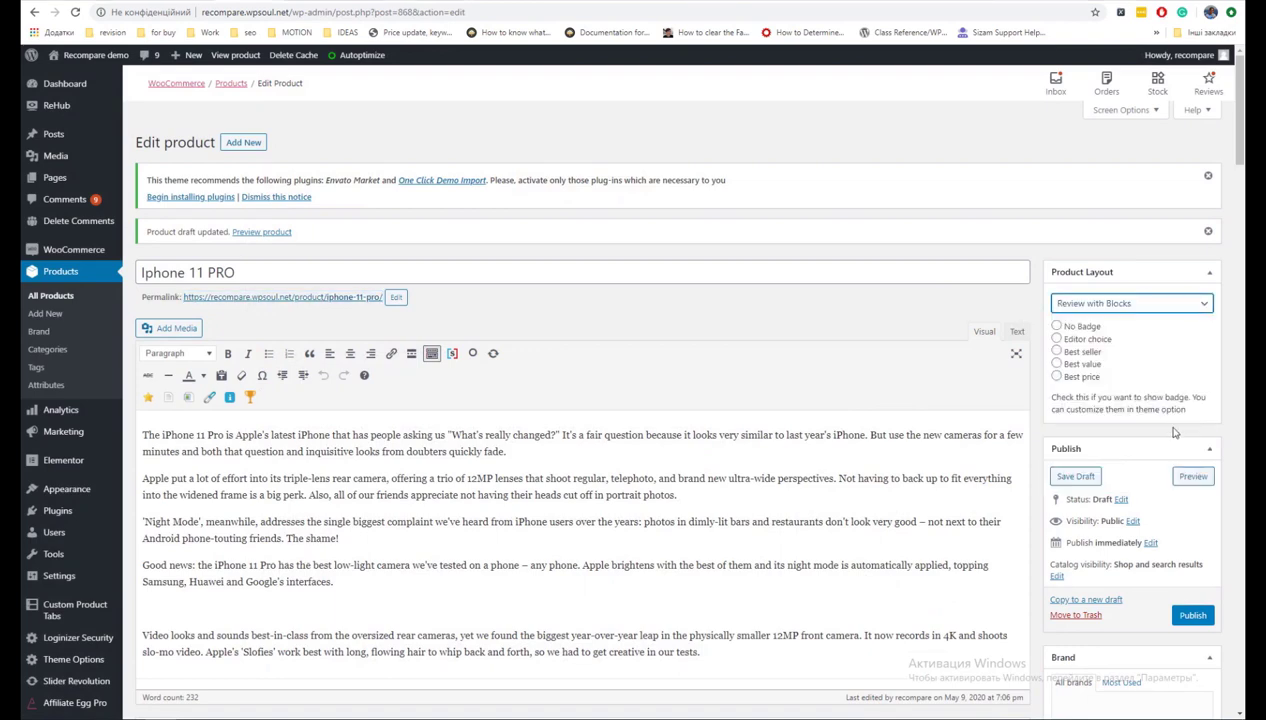
pyautogui.click(1076, 478)
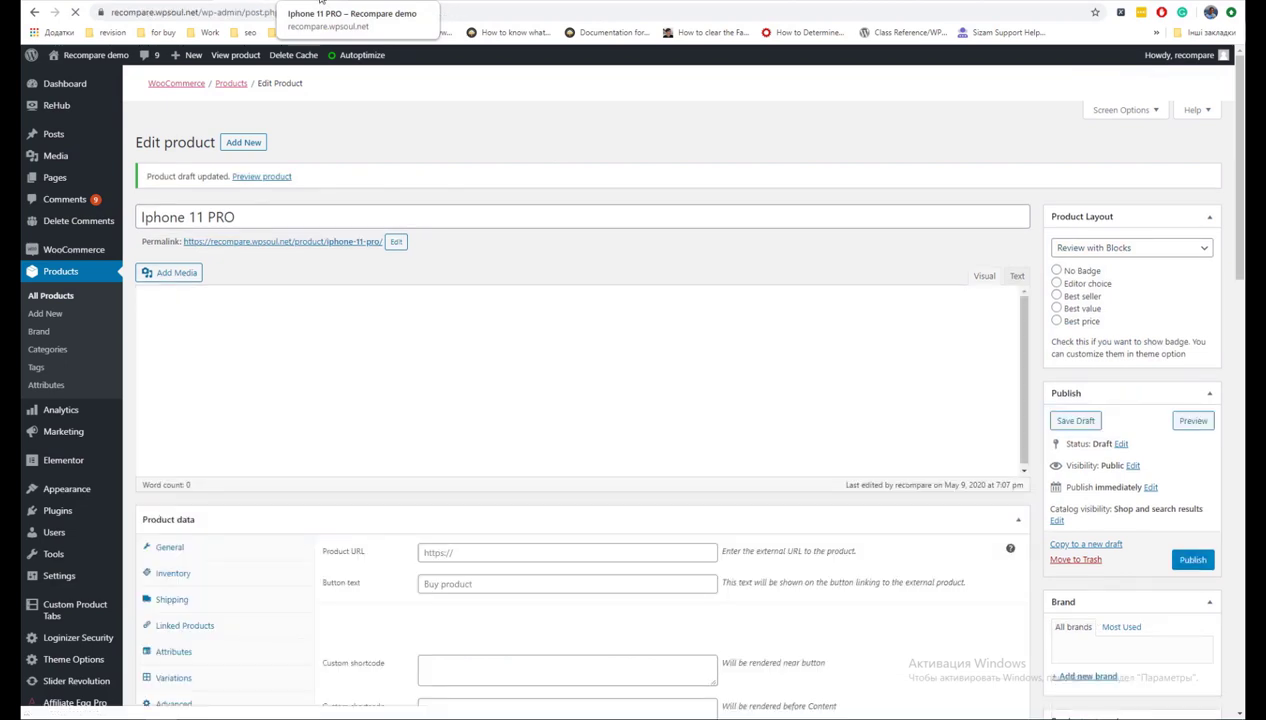
# Review the Iphone 11 PRO preview's scores, prices, description and specifications, and look over the Samsung Galaxy S8 full featured product page.
pyautogui.click(316, 5)
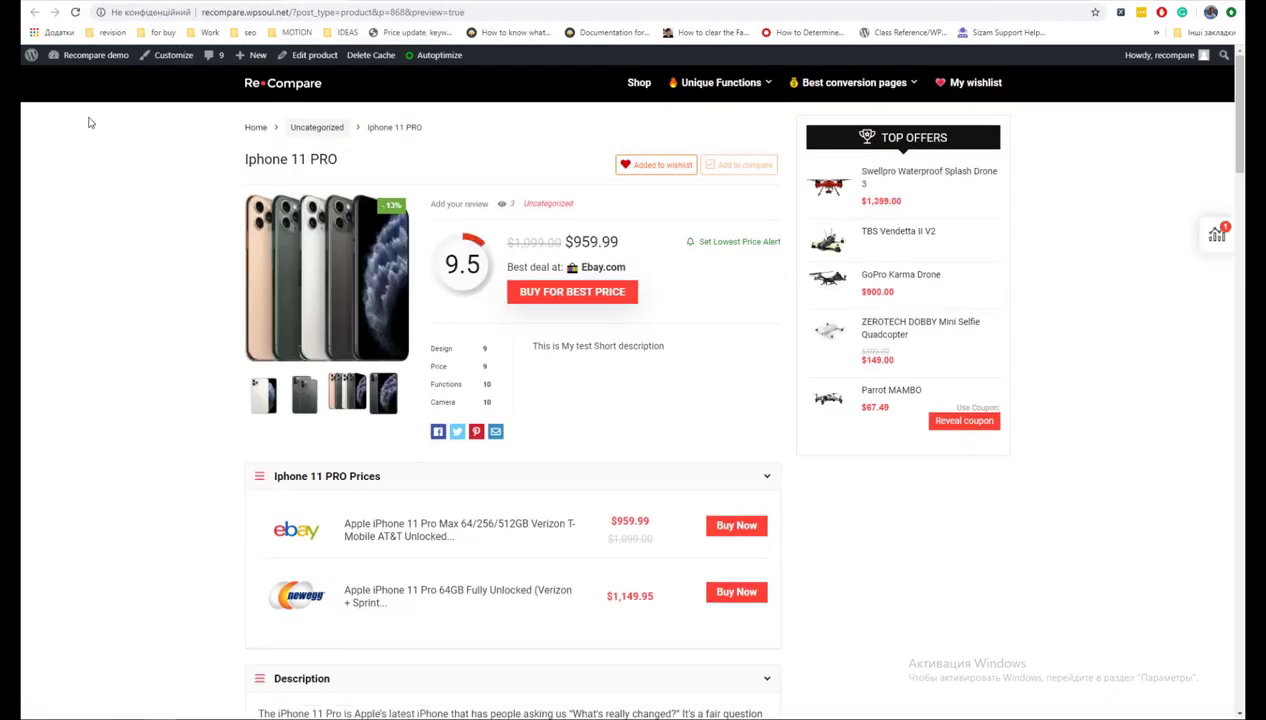
pyautogui.scroll(-10, 211, 282)
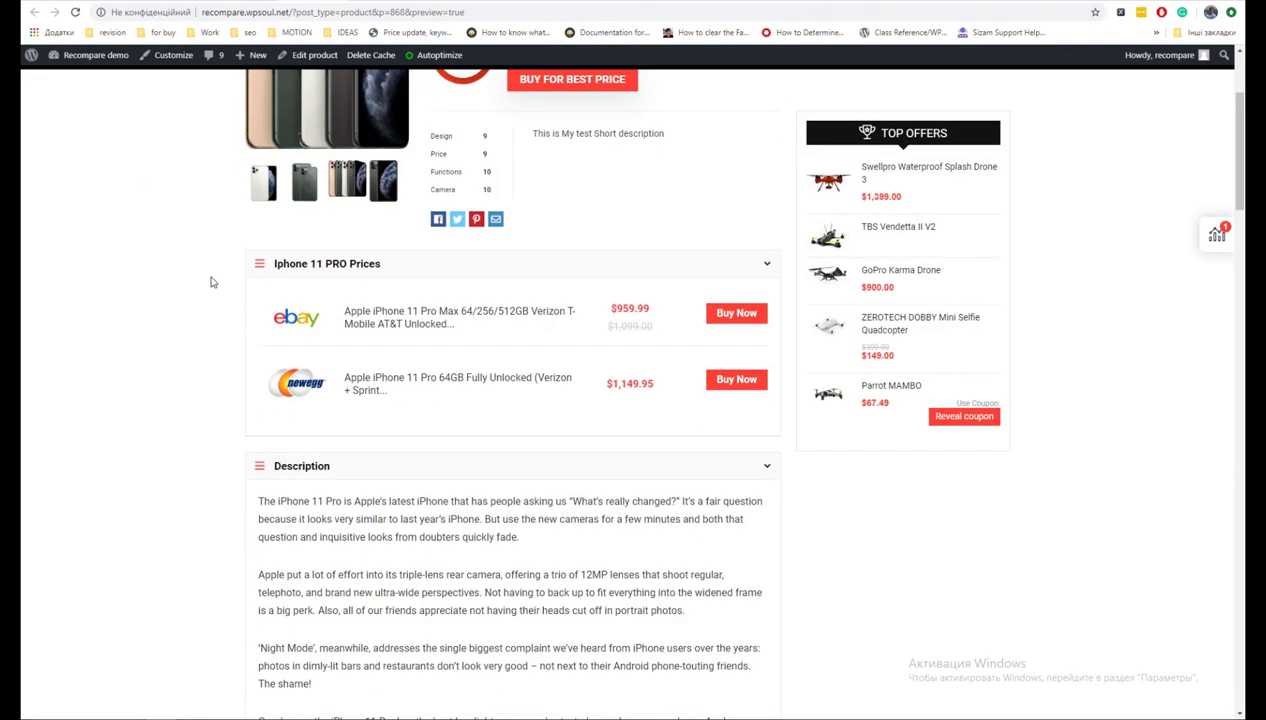
pyautogui.scroll(-15, 211, 282)
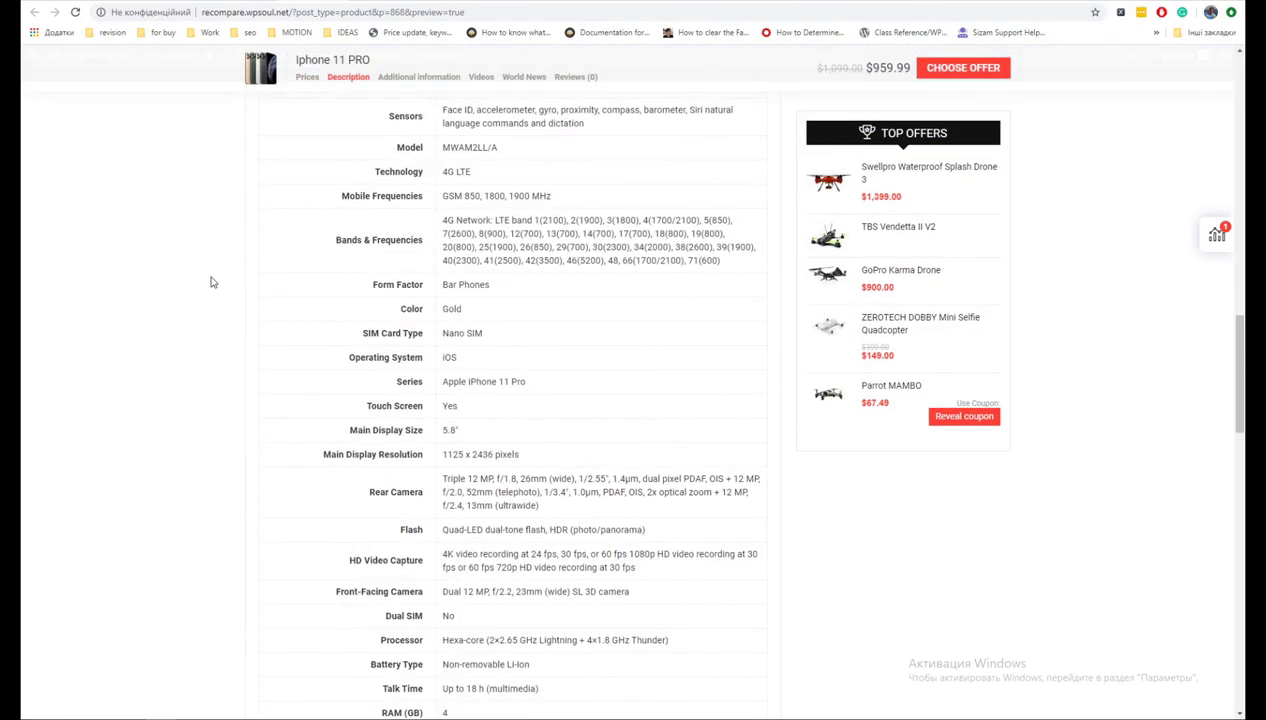
pyautogui.scroll(20, 211, 282)
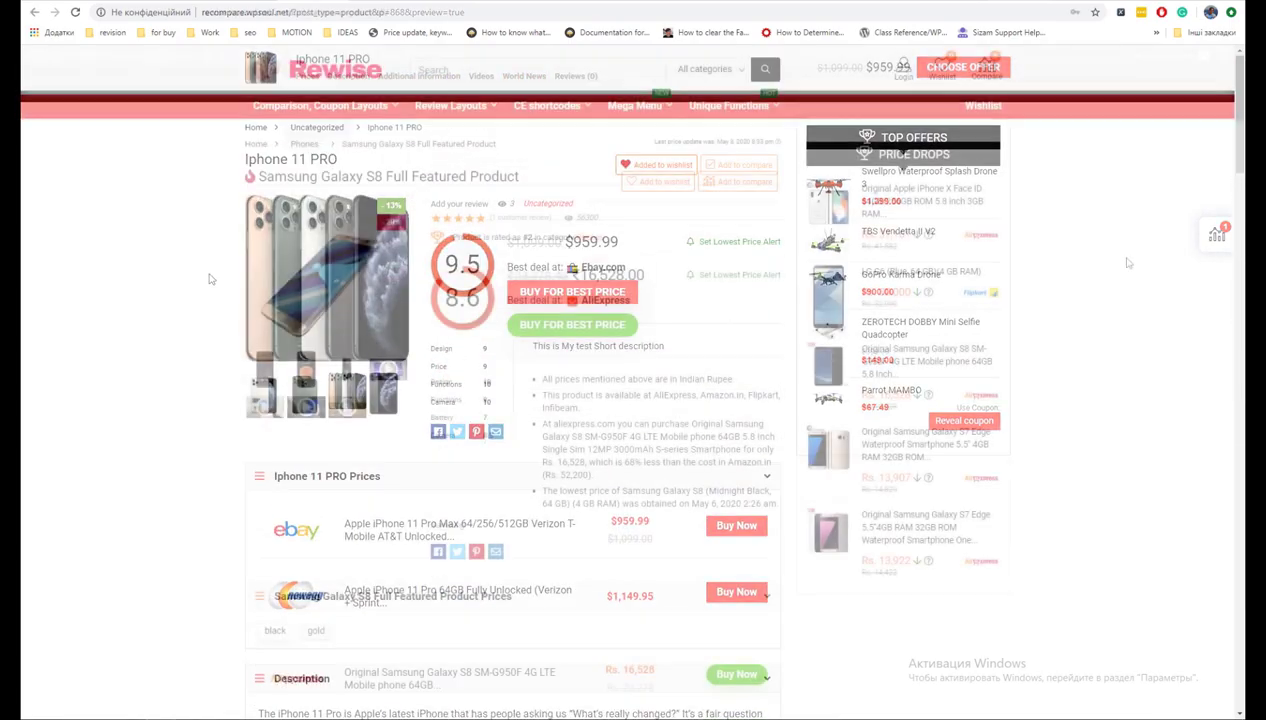
pyautogui.scroll(-1, 626, 380)
pyautogui.scroll(-6, 1192, 197)
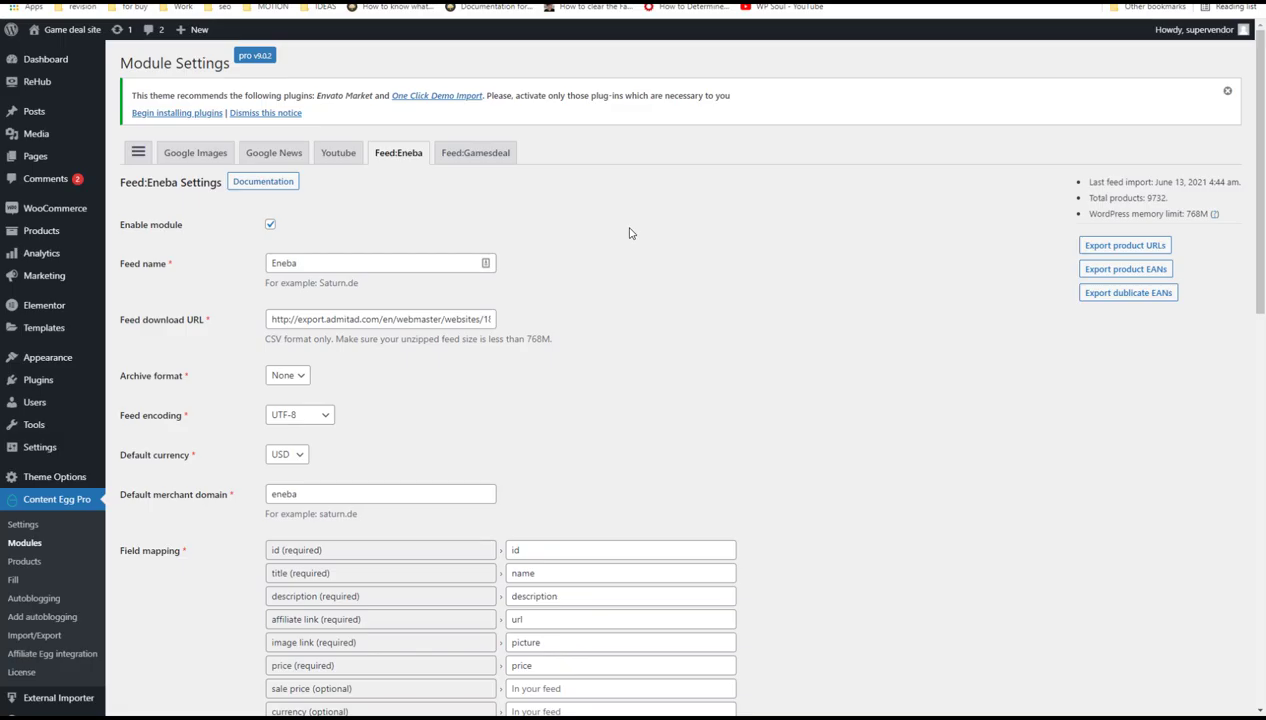
# Examine the Feed:Eneba module settings in Content Egg Pro, including field mapping, priority, template and price update options.
pyautogui.scroll(-7, 629, 232)
pyautogui.scroll(-2, 629, 232)
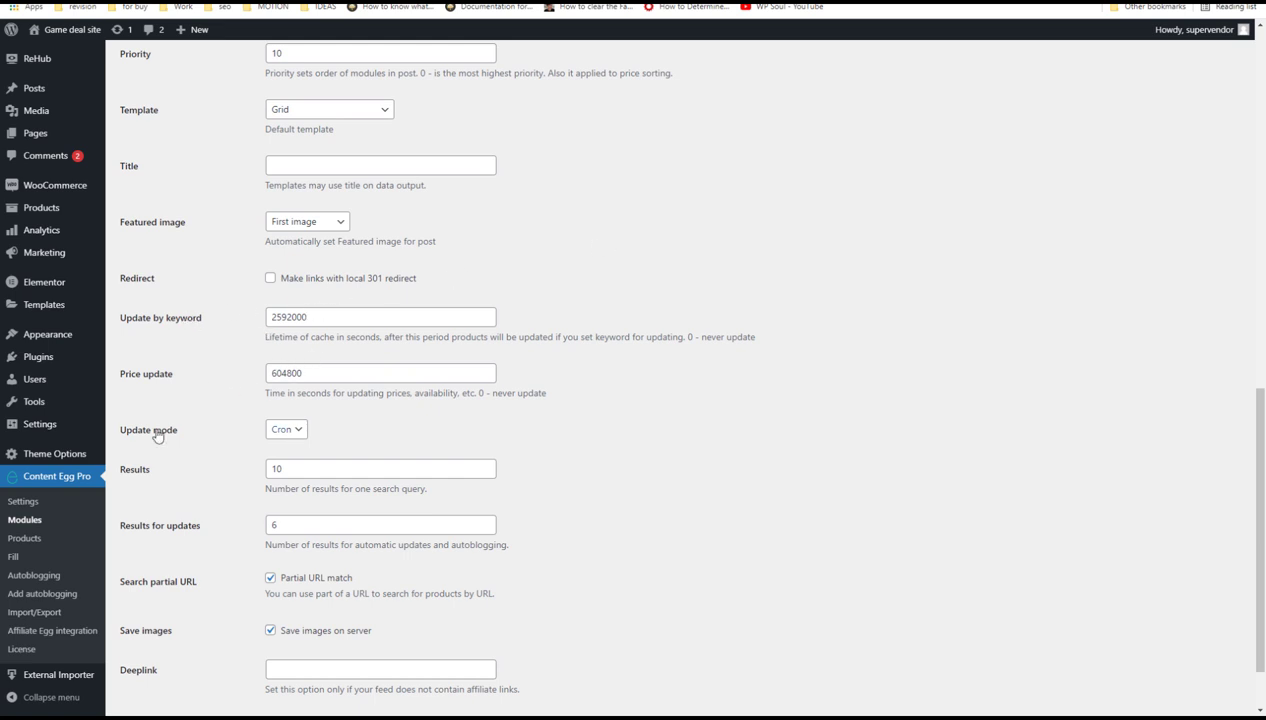
pyautogui.scroll(-1, 157, 435)
pyautogui.scroll(12, 157, 435)
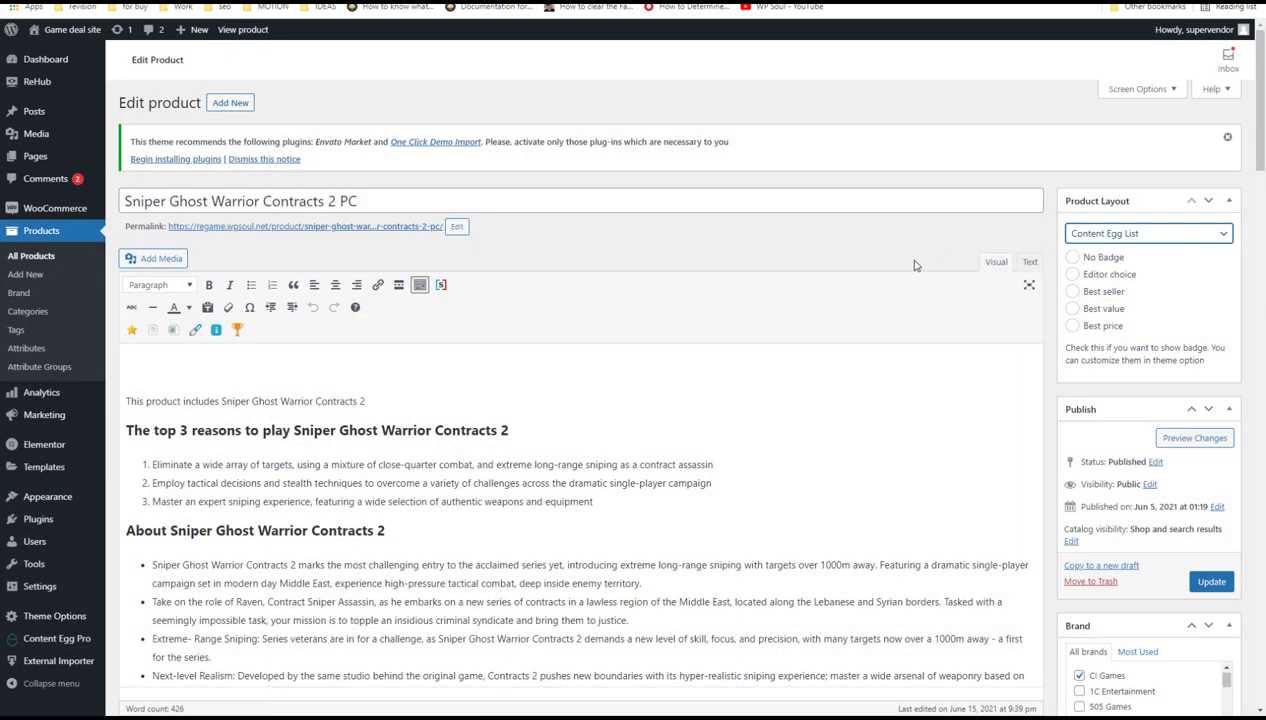
# Choose Global from Theme option - Shop as the product layout for Sniper Ghost Warrior Contracts 2 PC.
pyautogui.click(1121, 236)
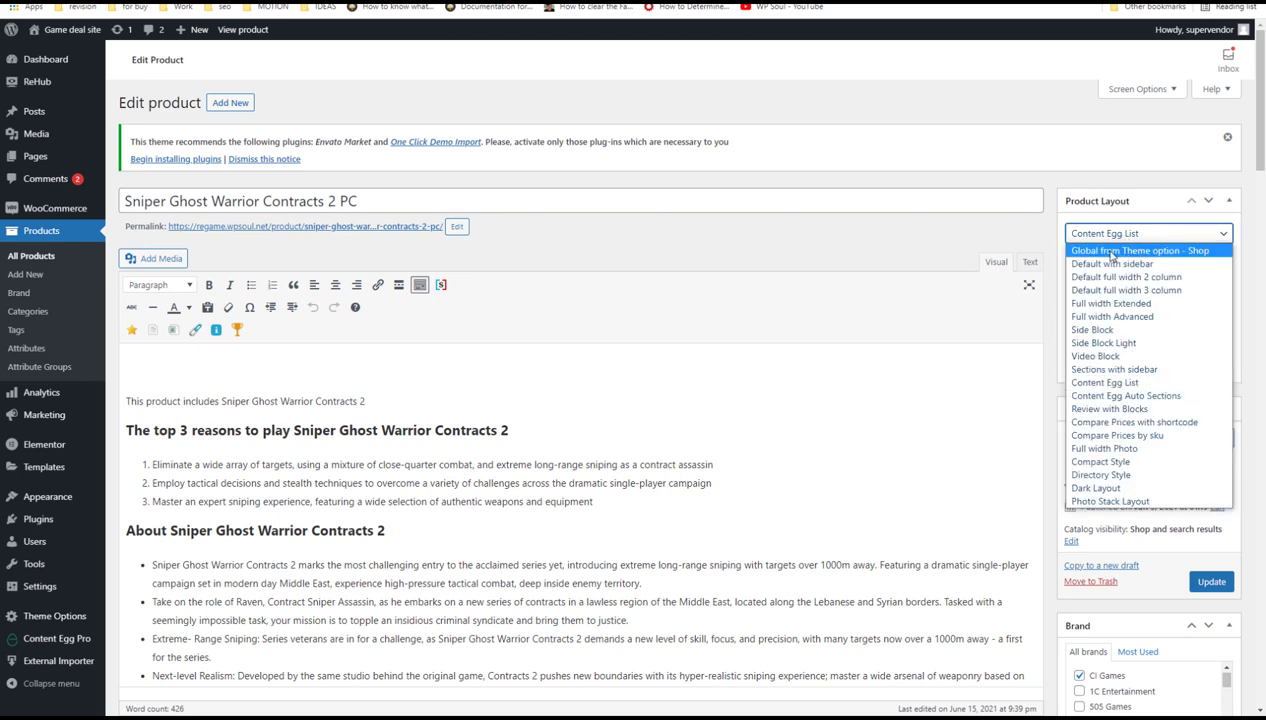
pyautogui.click(1127, 251)
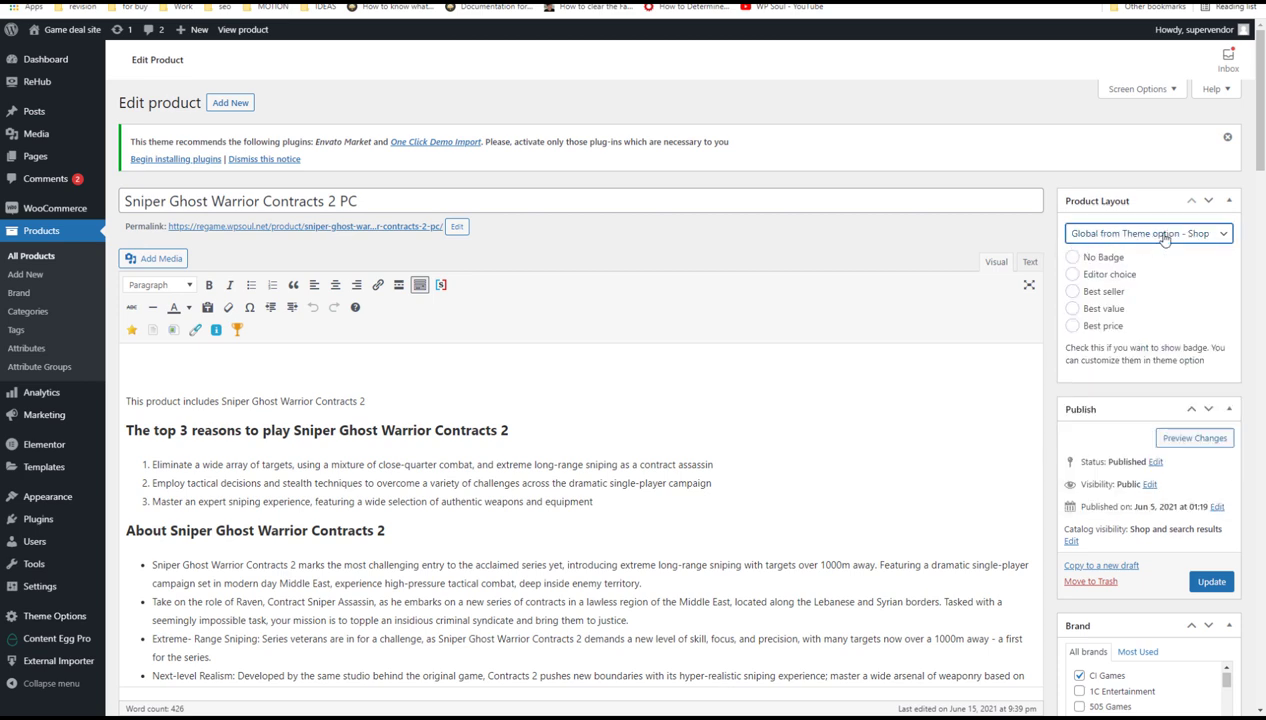
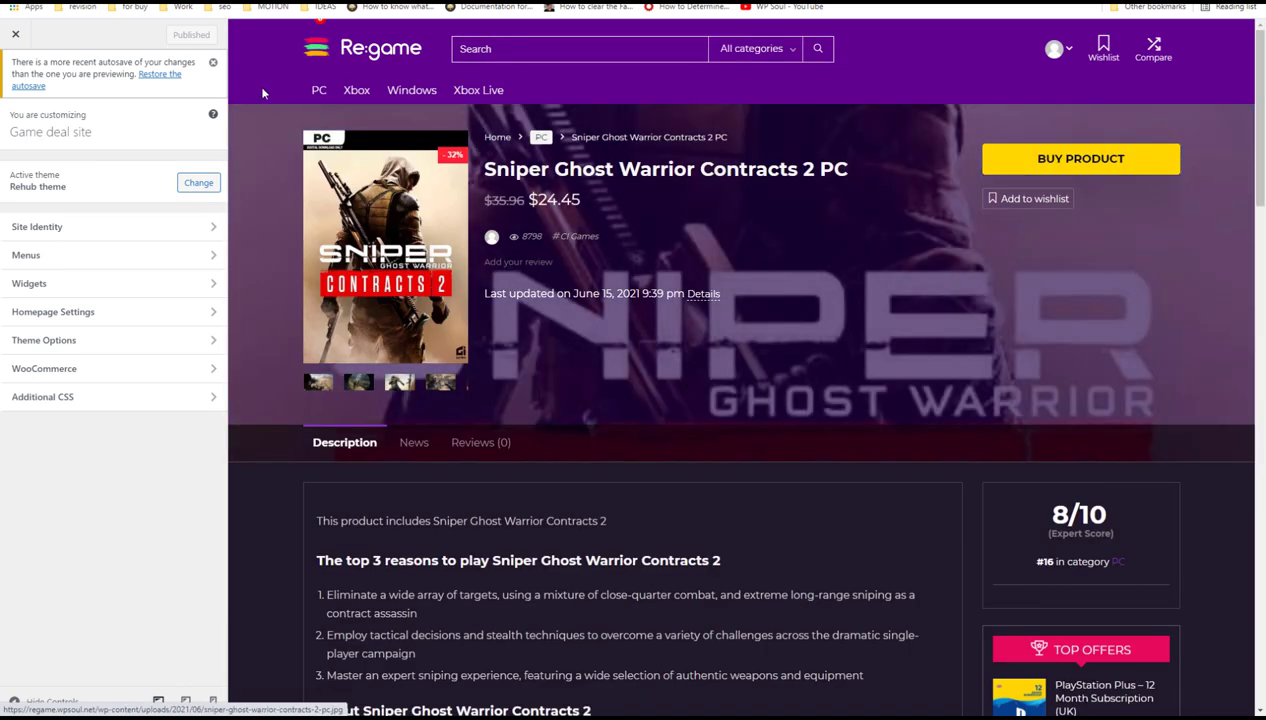
# Set the WooCommerce global product layout in the theme options to Full width Advanced, check the product preview and publish the change.
pyautogui.click(212, 62)
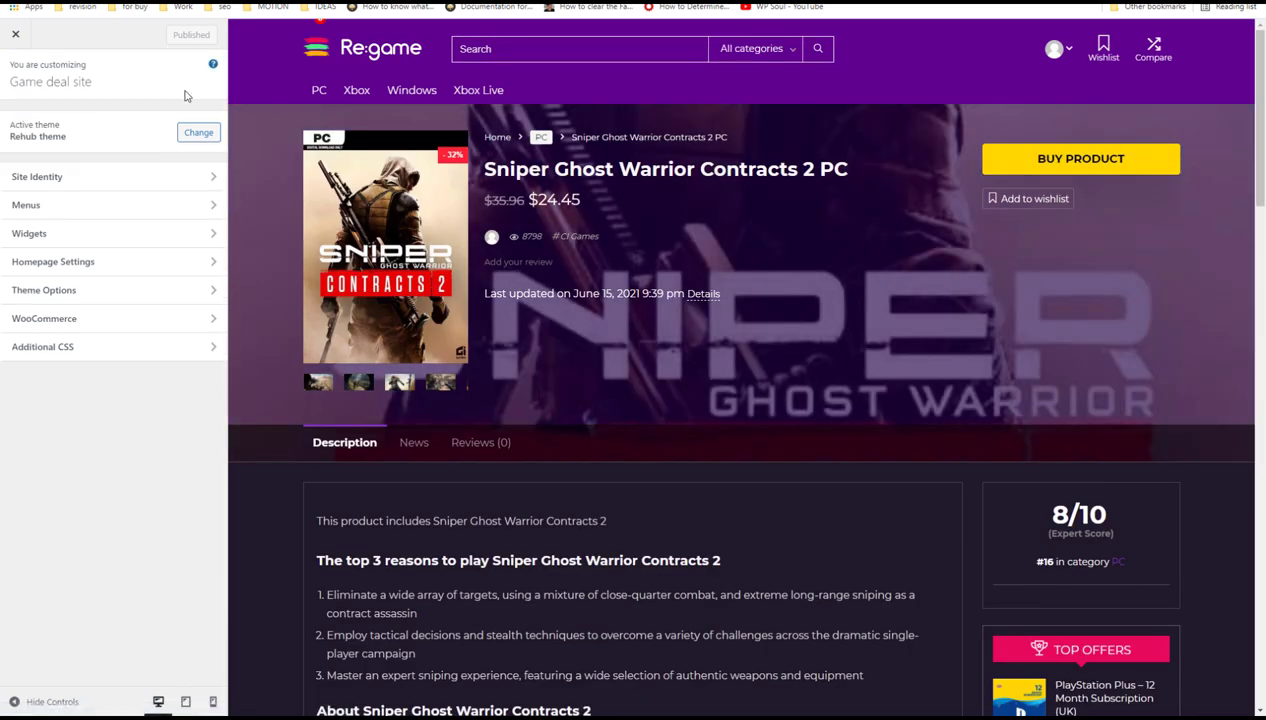
pyautogui.click(106, 292)
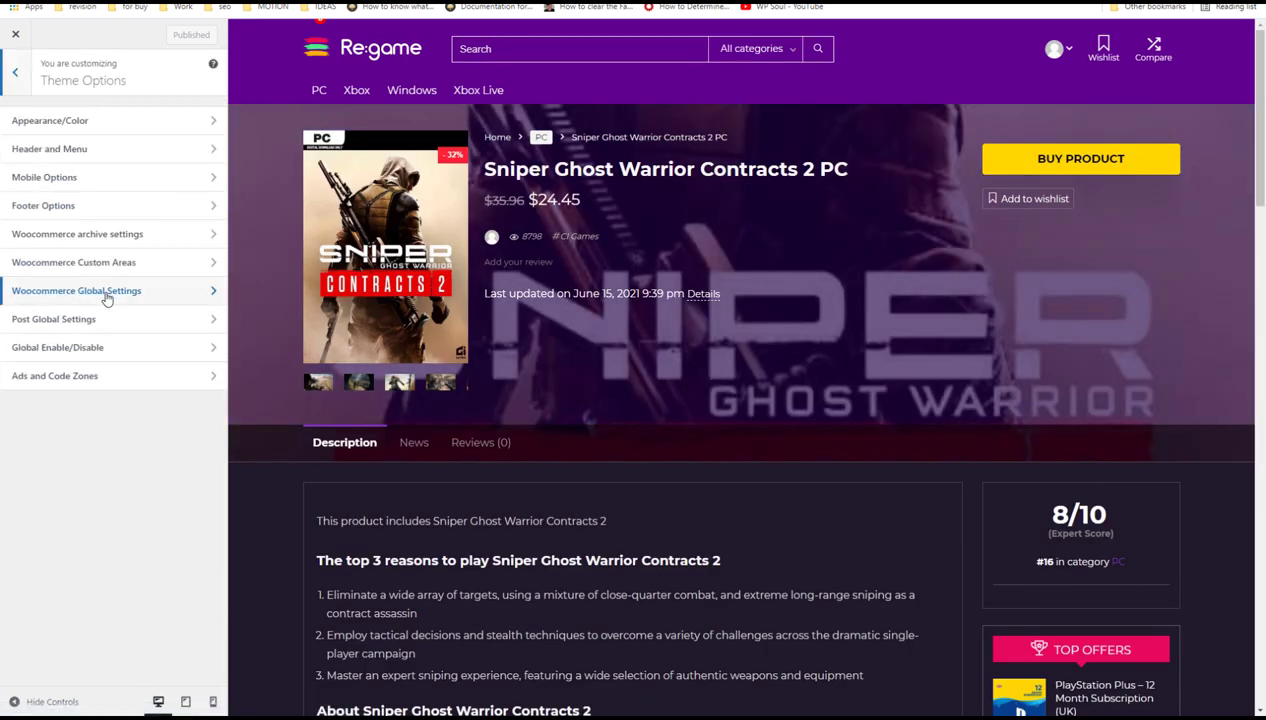
pyautogui.click(111, 300)
pyautogui.click(102, 136)
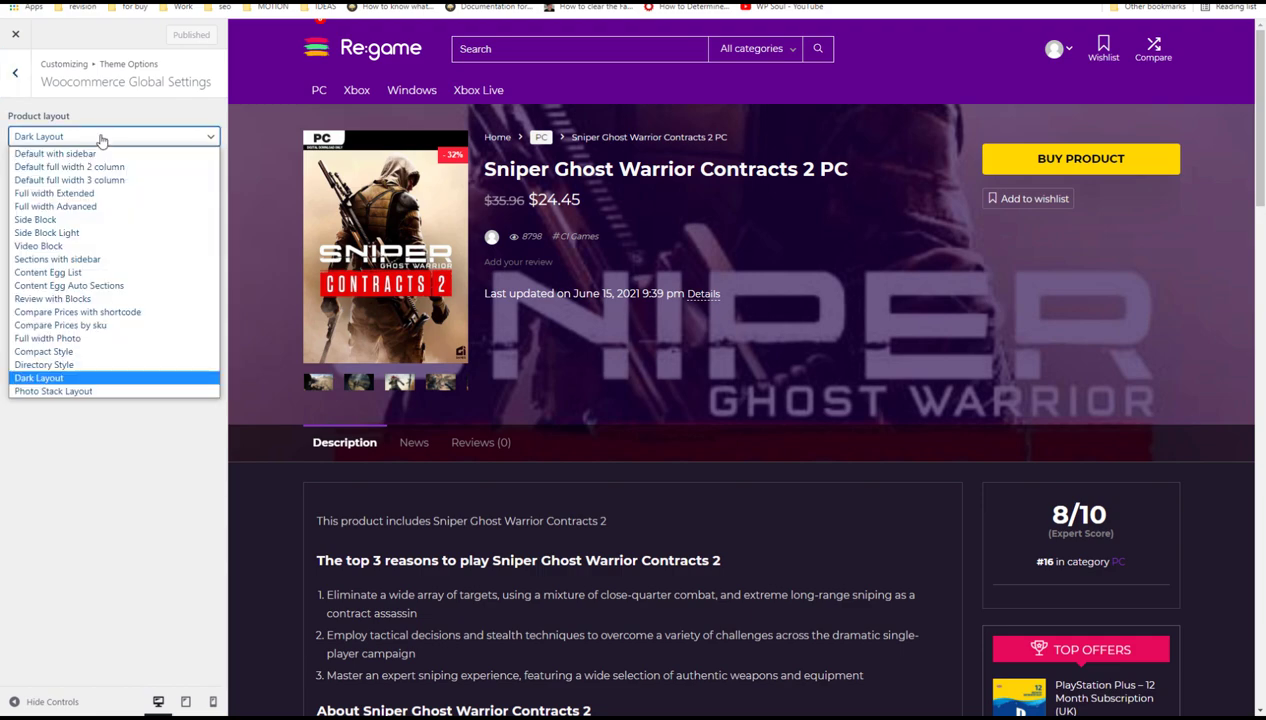
pyautogui.click(104, 206)
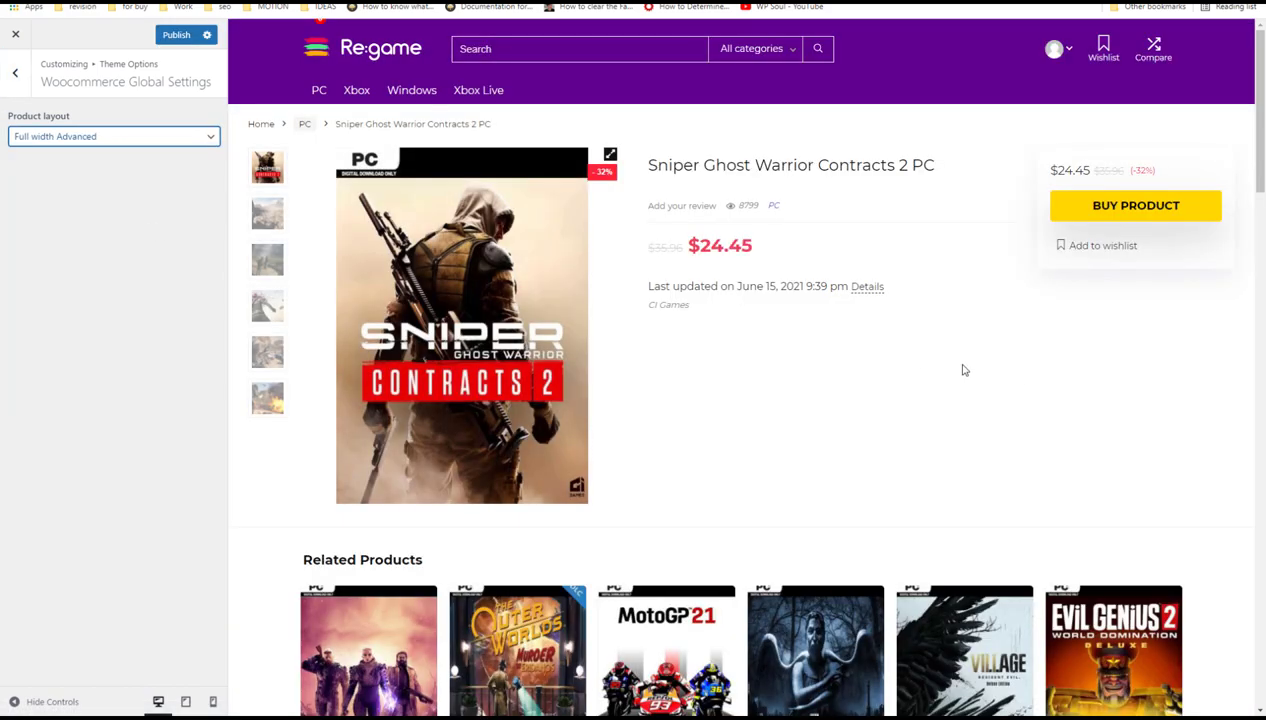
pyautogui.scroll(-7, 958, 372)
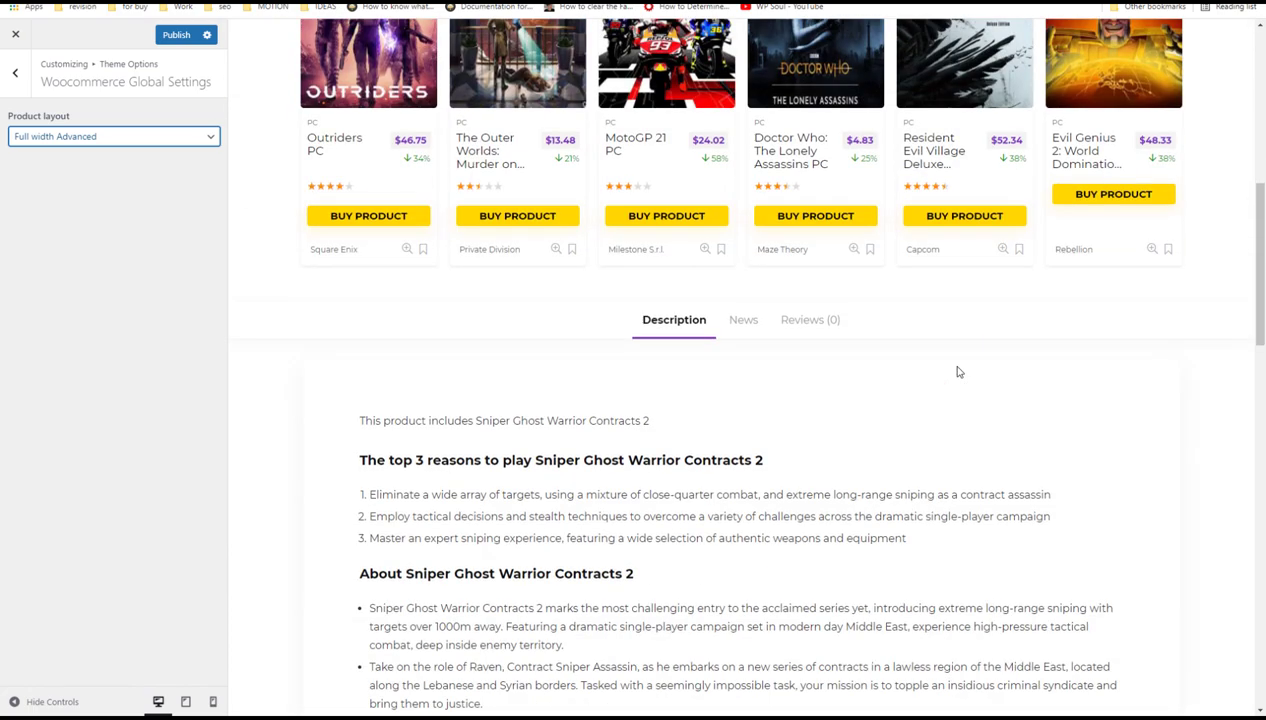
pyautogui.scroll(7, 956, 371)
pyautogui.click(176, 34)
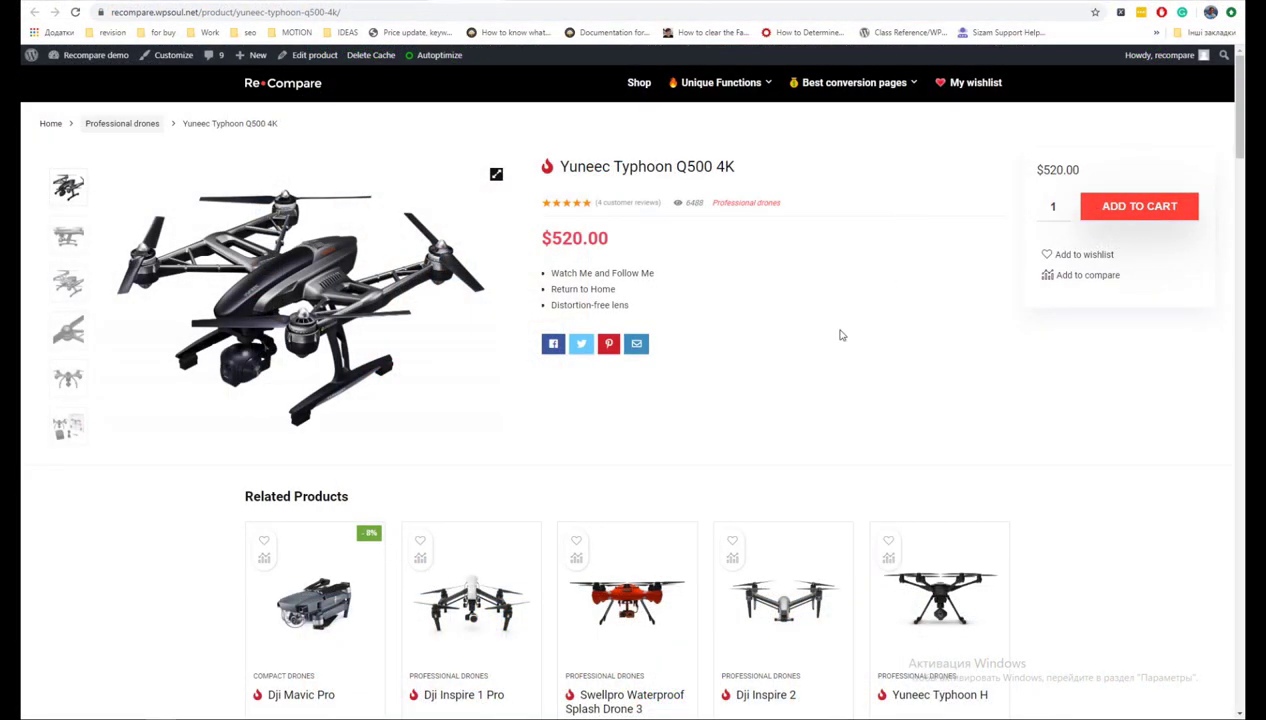
# Look through the Yuneec Typhoon Q500 4K product page, including its description, specification, videos and reviews sections.
pyautogui.scroll(-4, 839, 333)
pyautogui.scroll(-17, 840, 335)
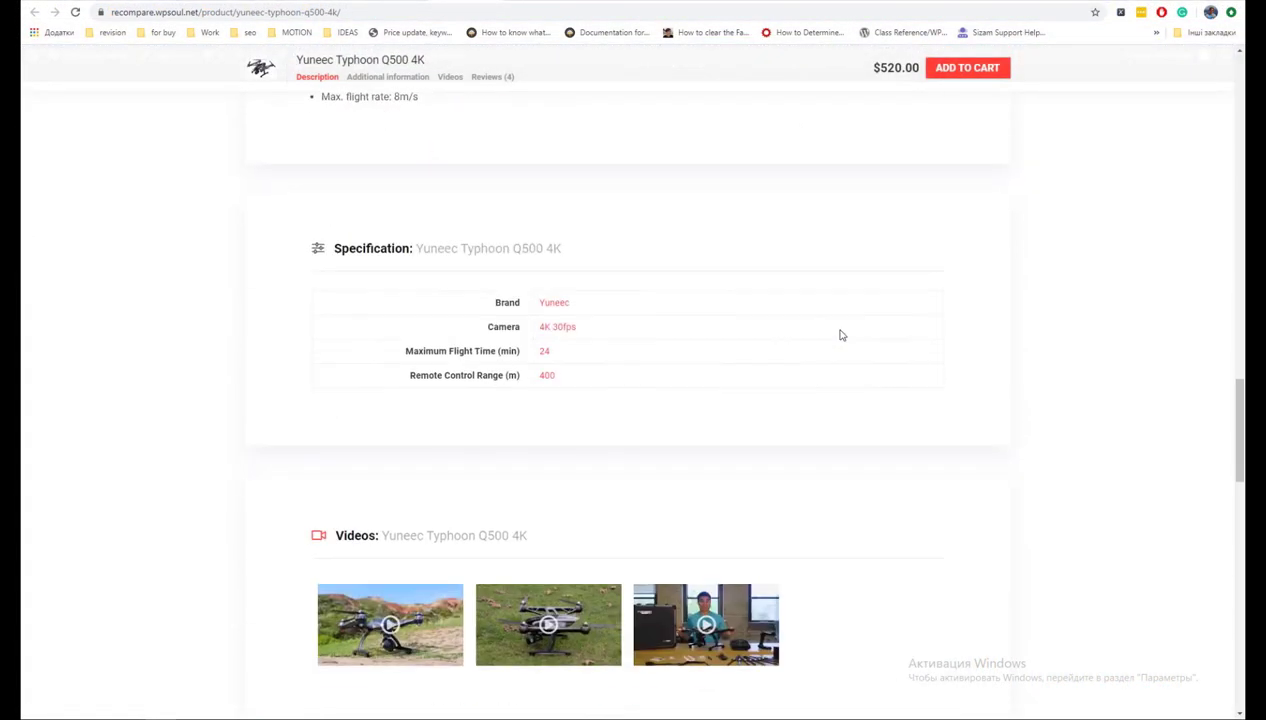
pyautogui.scroll(9, 840, 335)
pyautogui.scroll(10, 840, 335)
pyautogui.scroll(-16, 840, 335)
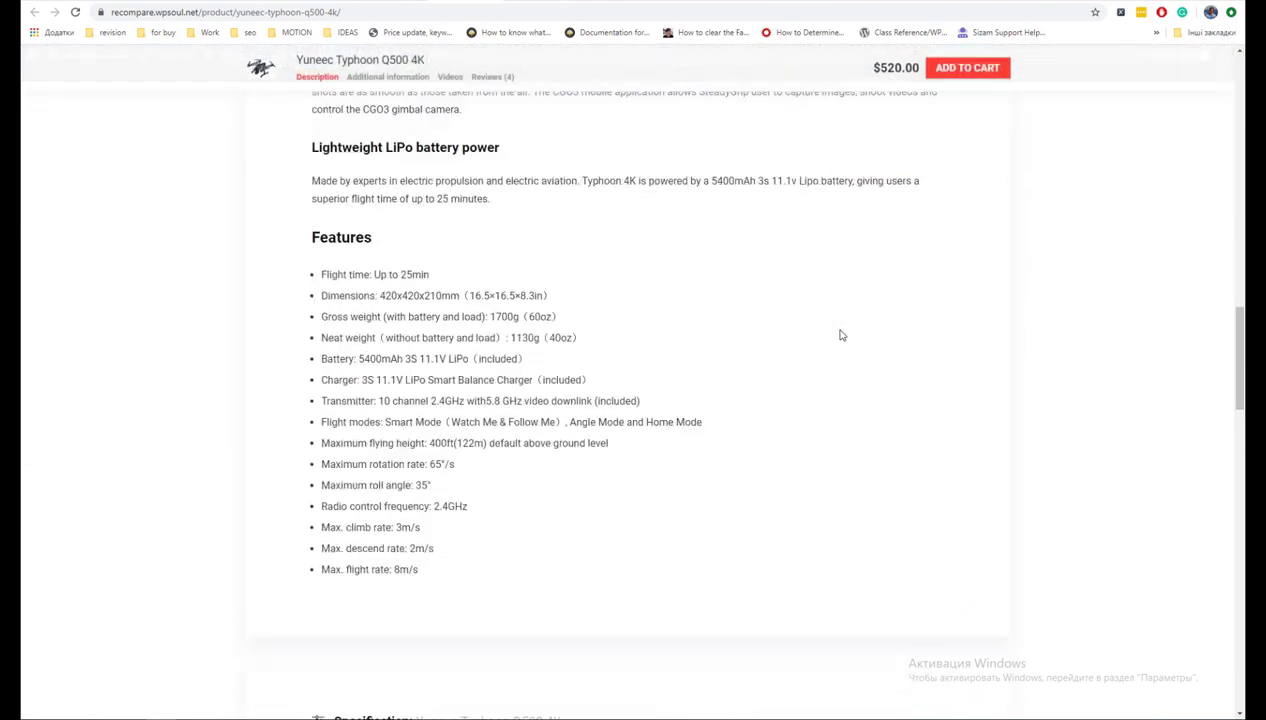
pyautogui.scroll(-13, 840, 335)
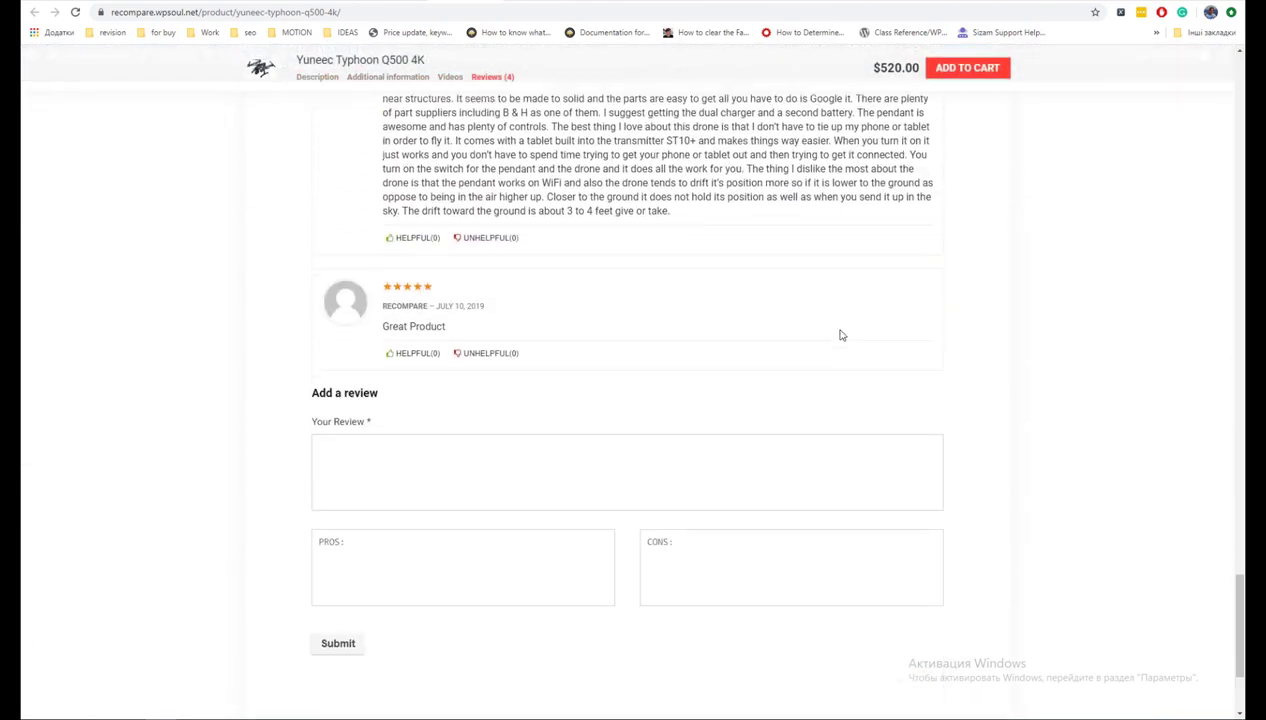
pyautogui.scroll(12, 840, 335)
pyautogui.scroll(12, 840, 335)
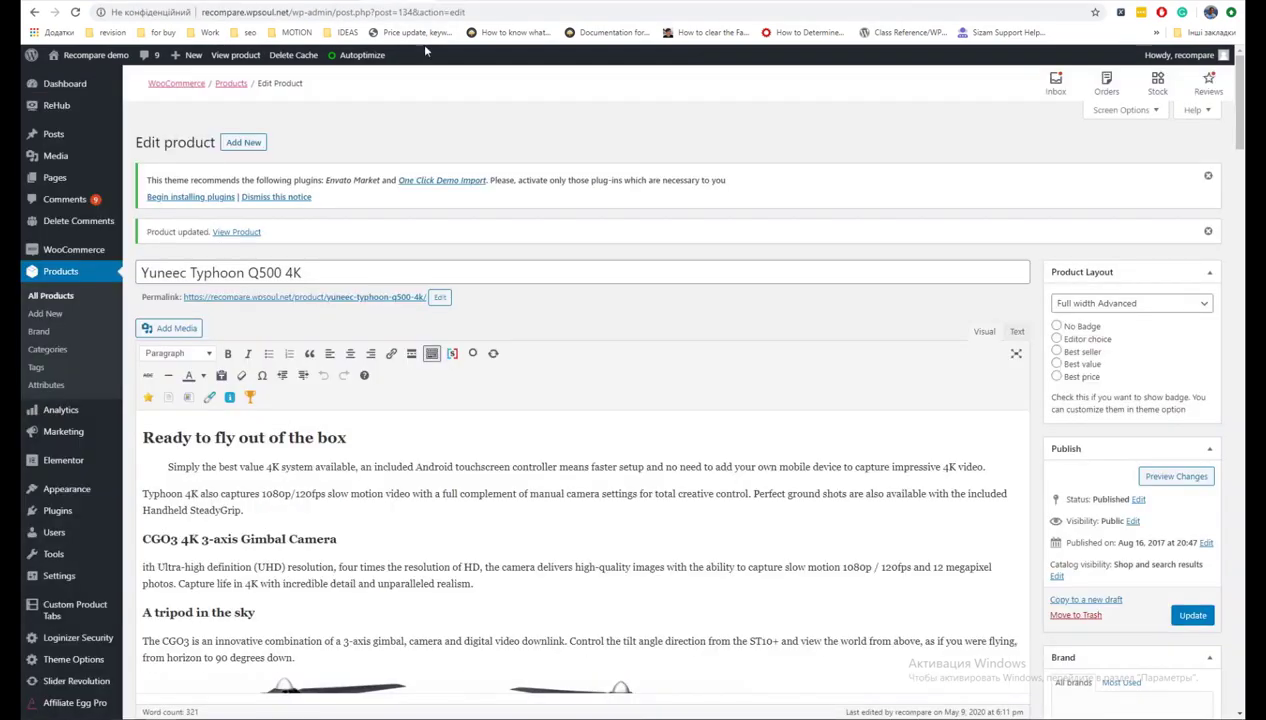
# Copy the Content Egg shortcode for the List widget with store logos template from the Yuneec Typhoon Q500 4K product.
pyautogui.middleClick(716, 209)
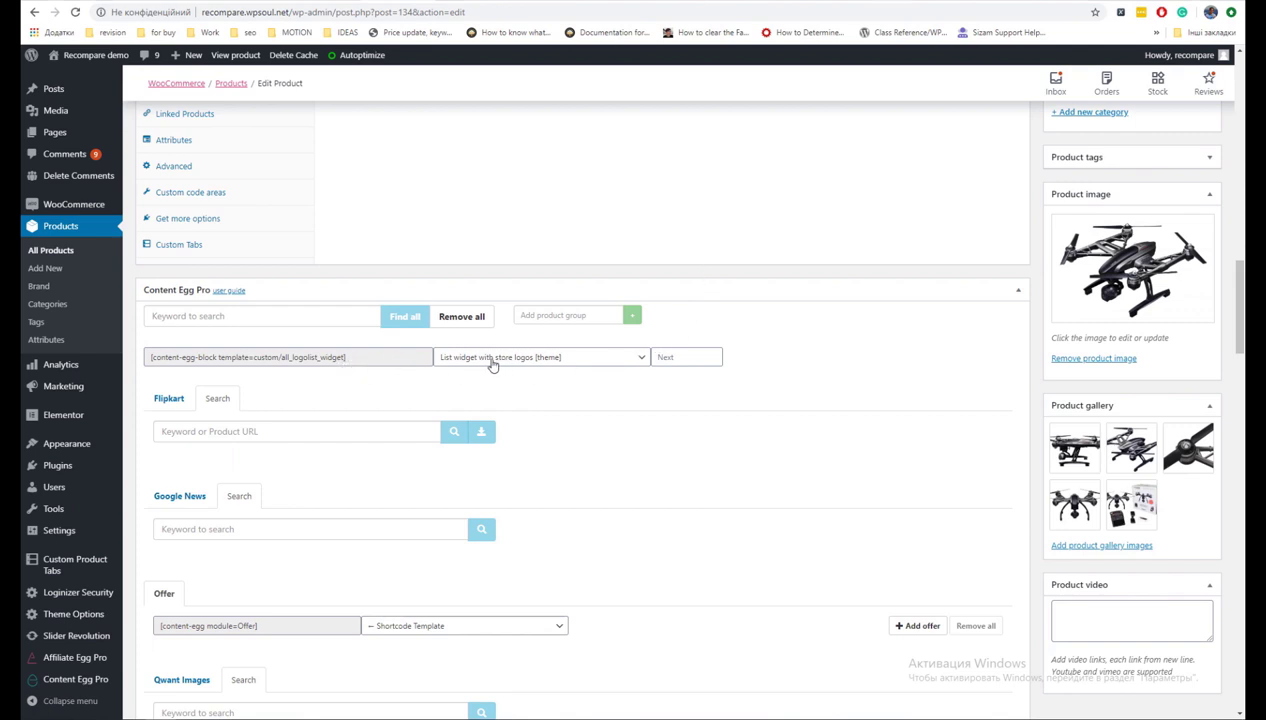
pyautogui.click(370, 362)
pyautogui.hotkey('ctrl', 'c')
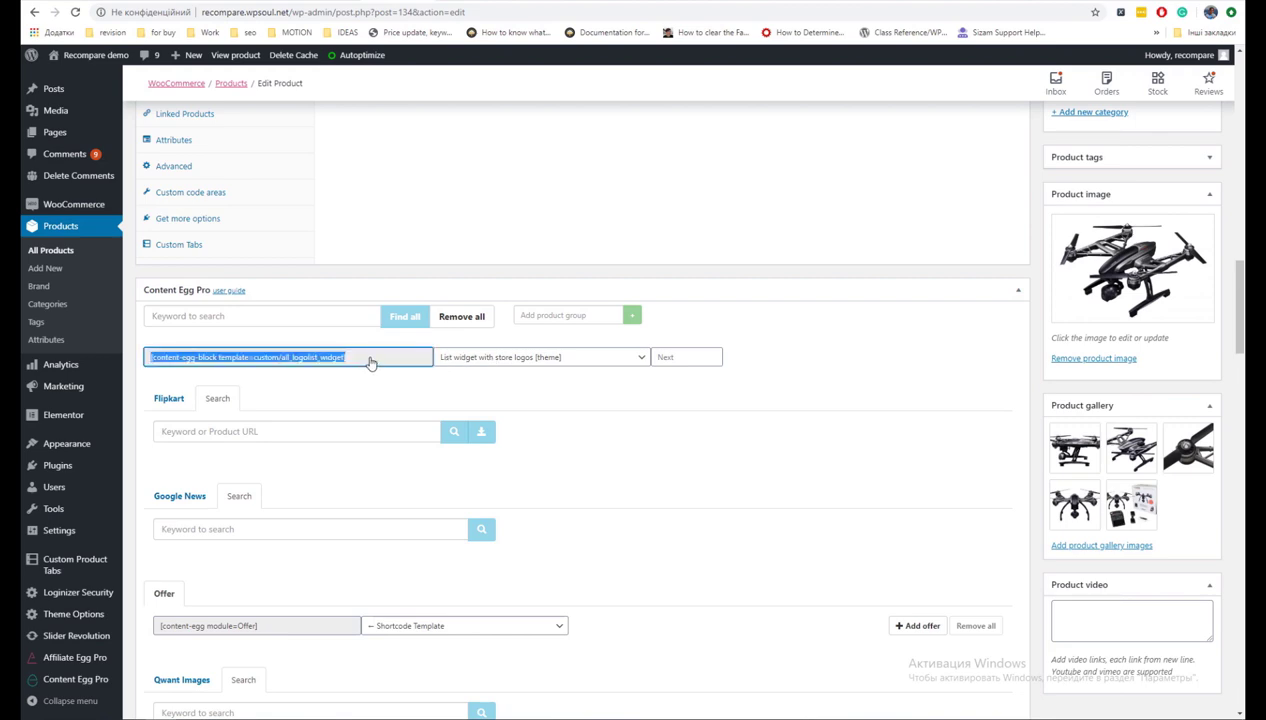
# Insert [content-egg-block template=custom/all_logolist_widget] as the custom shortcode rendered near the button and update the product.
pyautogui.scroll(3, 490, 282)
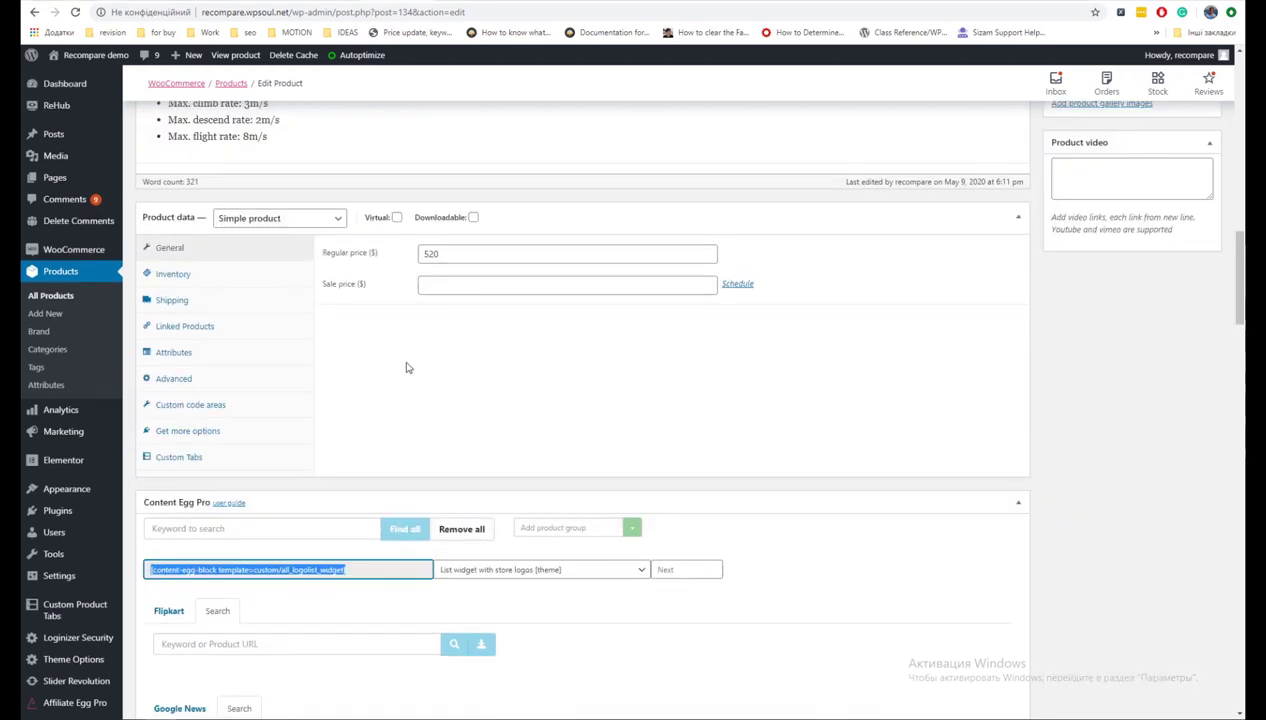
pyautogui.click(217, 407)
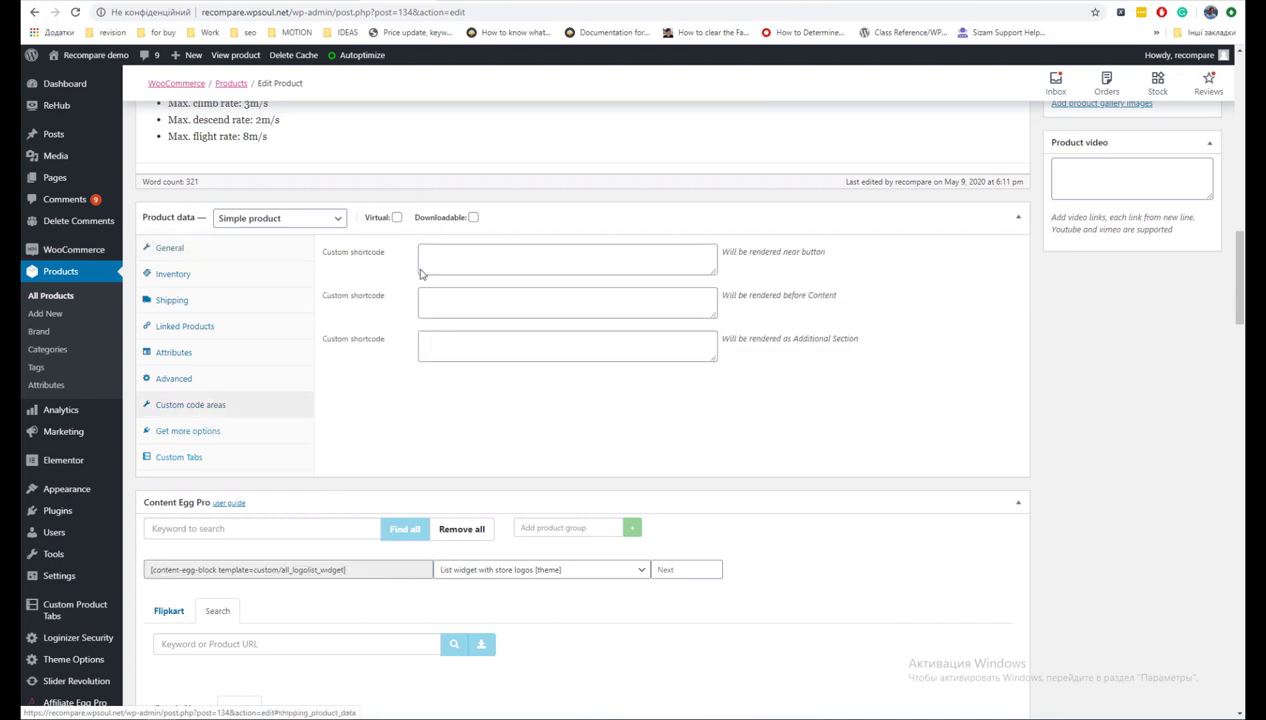
pyautogui.click(490, 265)
pyautogui.hotkey('ctrl', 'v')
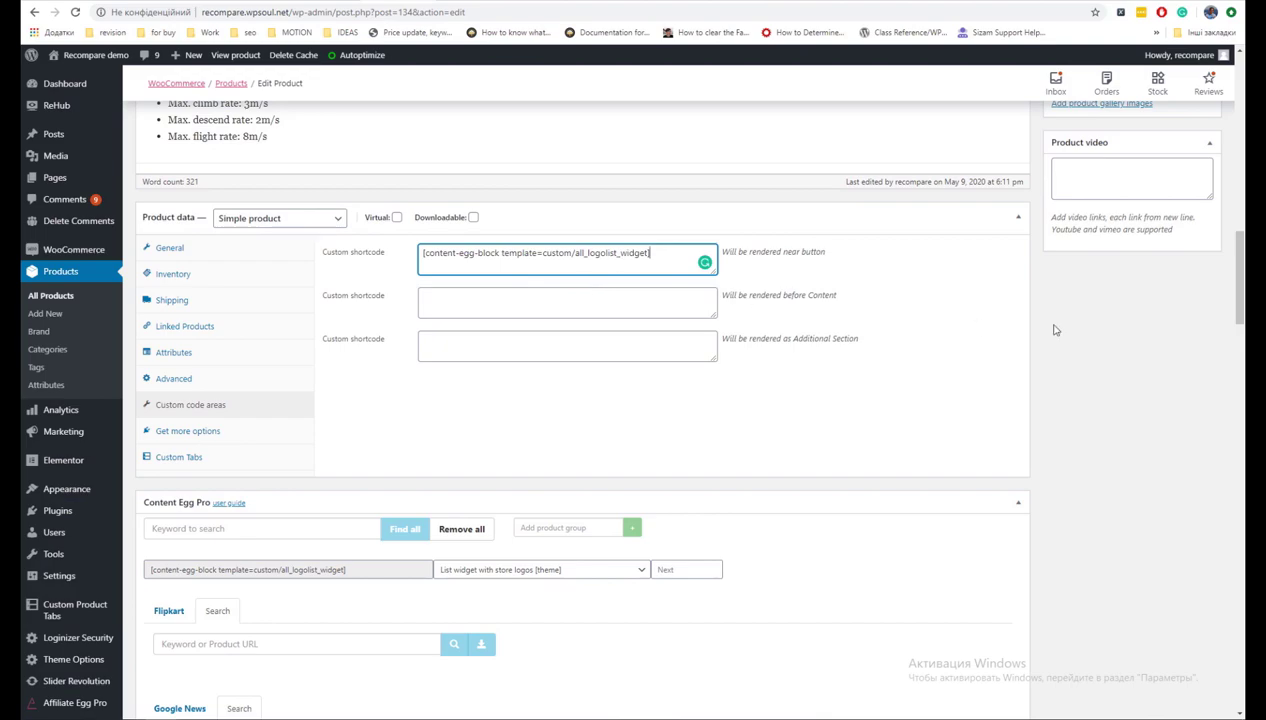
pyautogui.scroll(15, 1053, 330)
pyautogui.click(1192, 417)
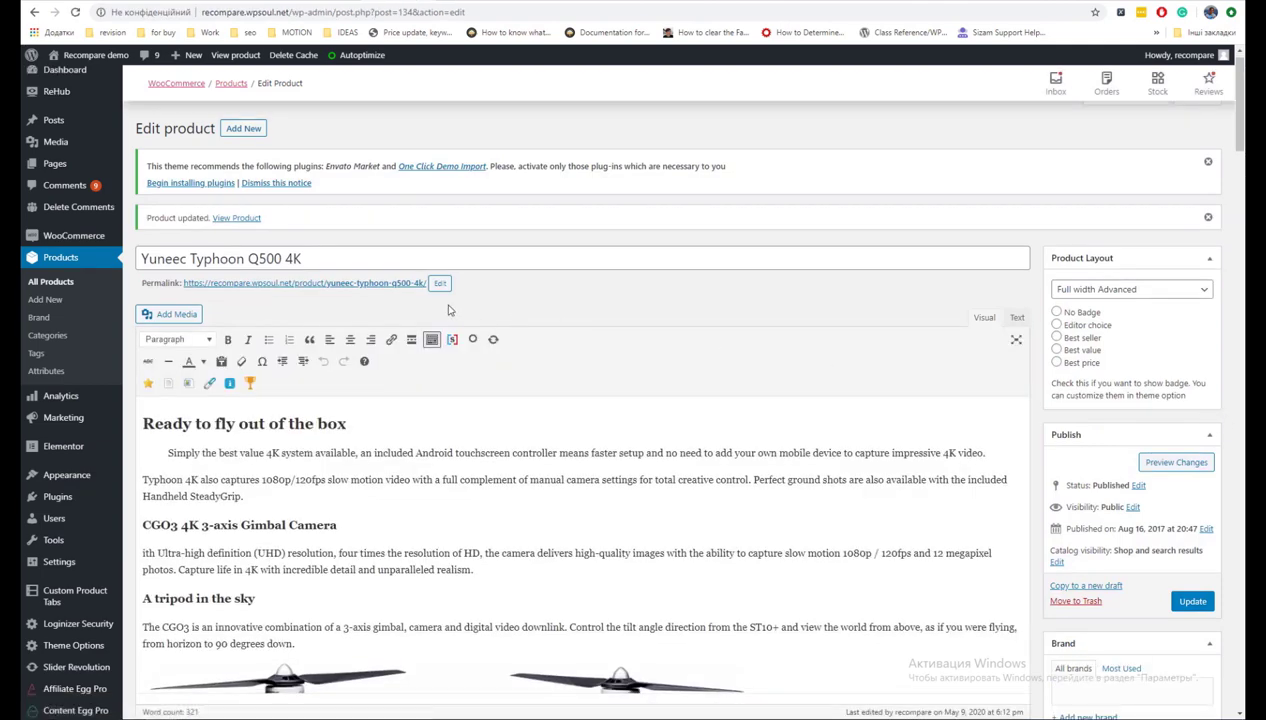
# Open the updated Yuneec Typhoon Q500 4K product page and review its store offers, related products, description and reviews.
pyautogui.rightClick(409, 292)
pyautogui.click(416, 296)
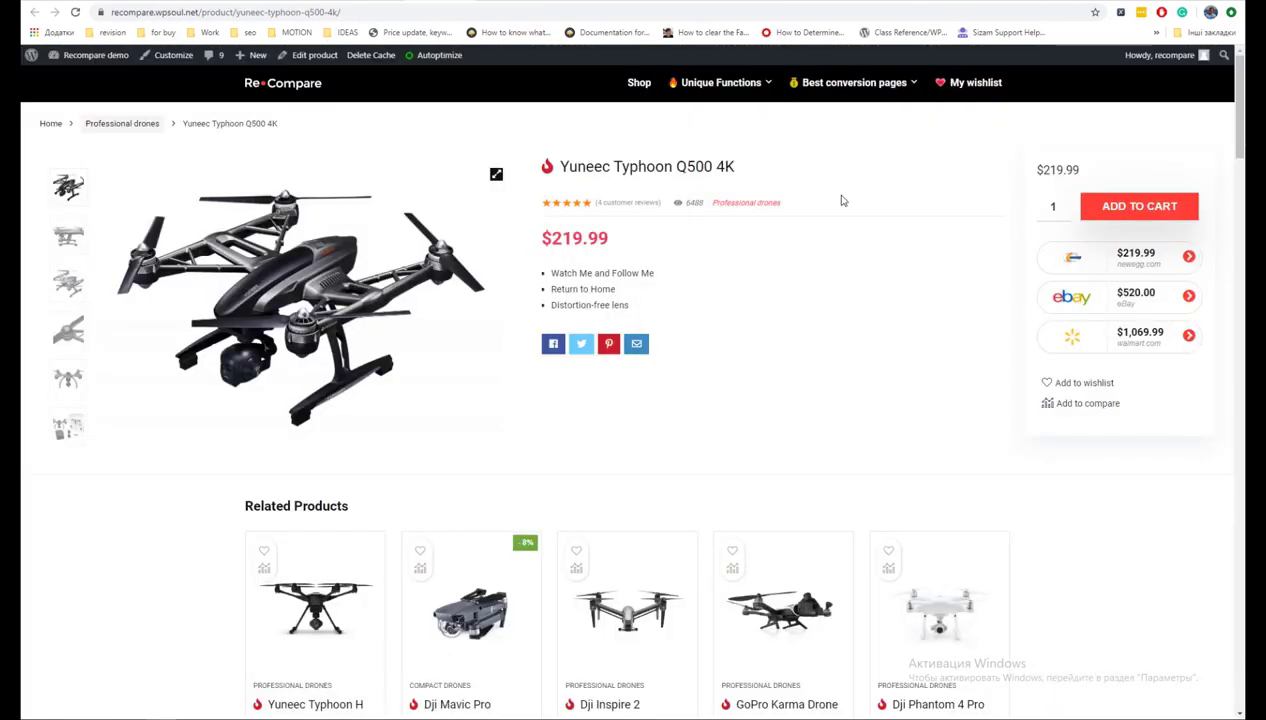
pyautogui.scroll(-20, 842, 201)
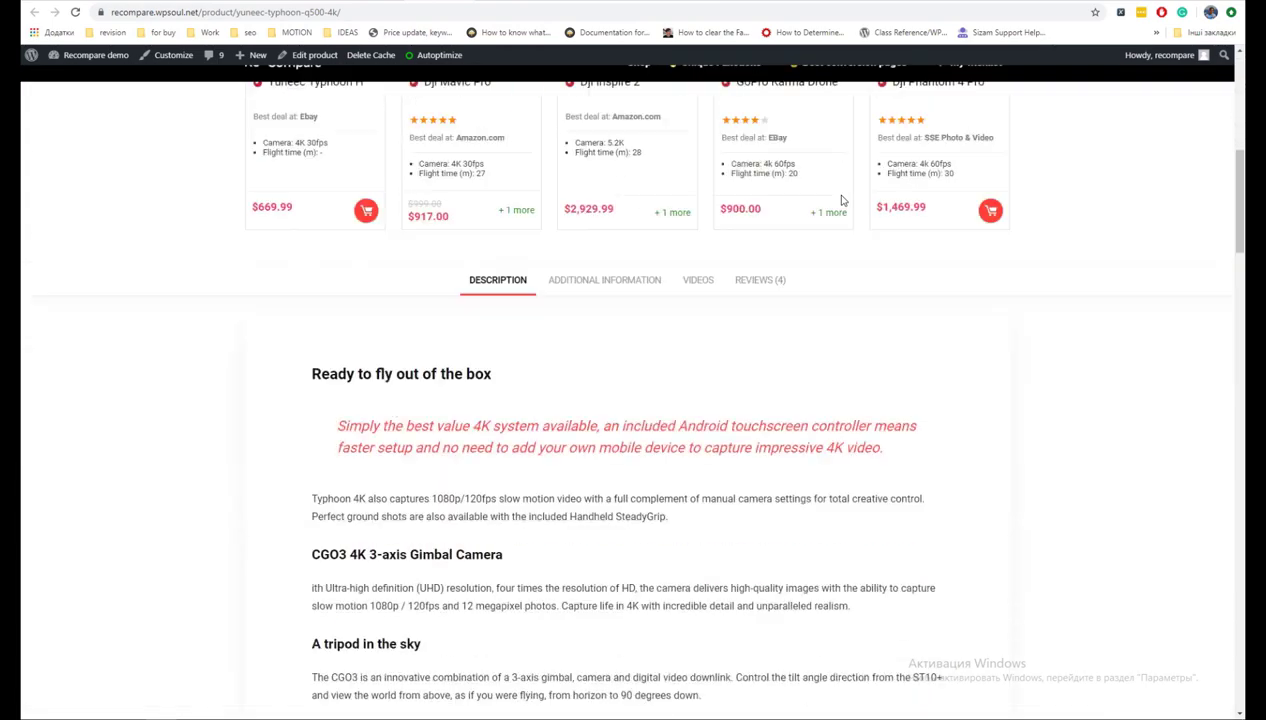
pyautogui.scroll(-15, 842, 201)
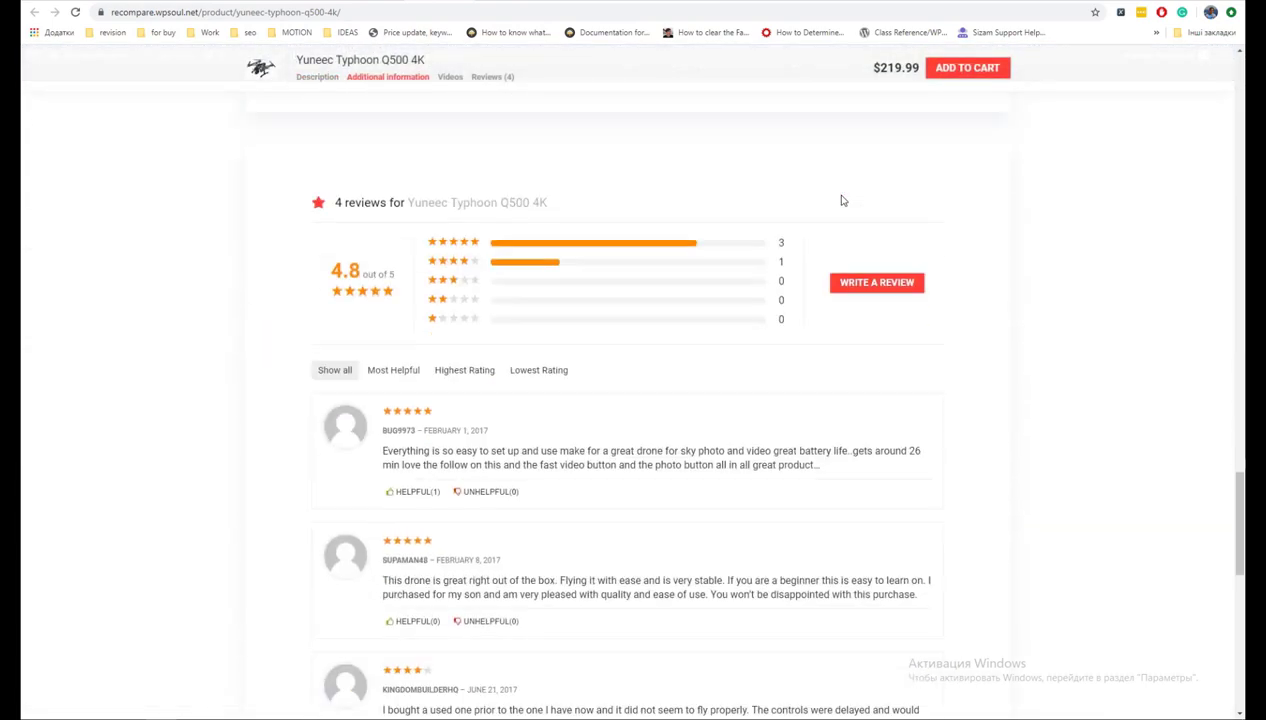
pyautogui.scroll(20, 842, 201)
pyautogui.scroll(10, 842, 201)
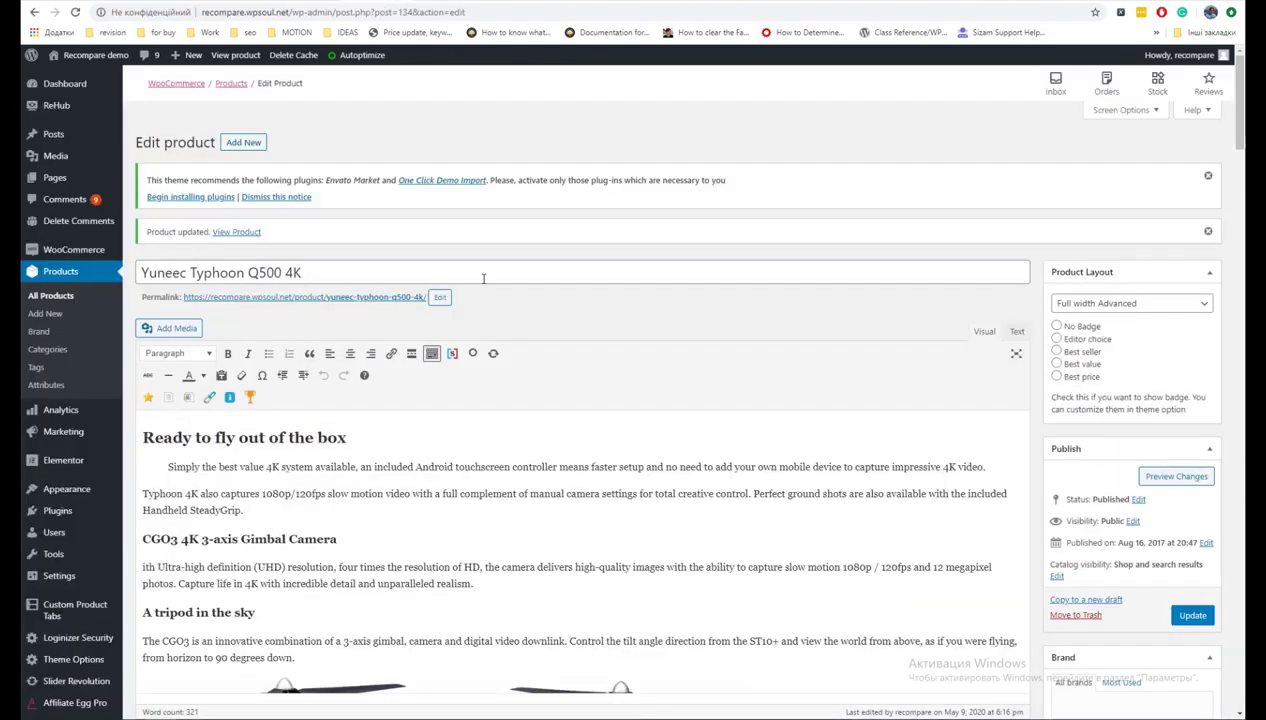
# Change the Yuneec Typhoon Q500 4K product type from Simple product, update the product and reload its public page.
pyautogui.scroll(-15, 478, 276)
pyautogui.scroll(-1, 468, 333)
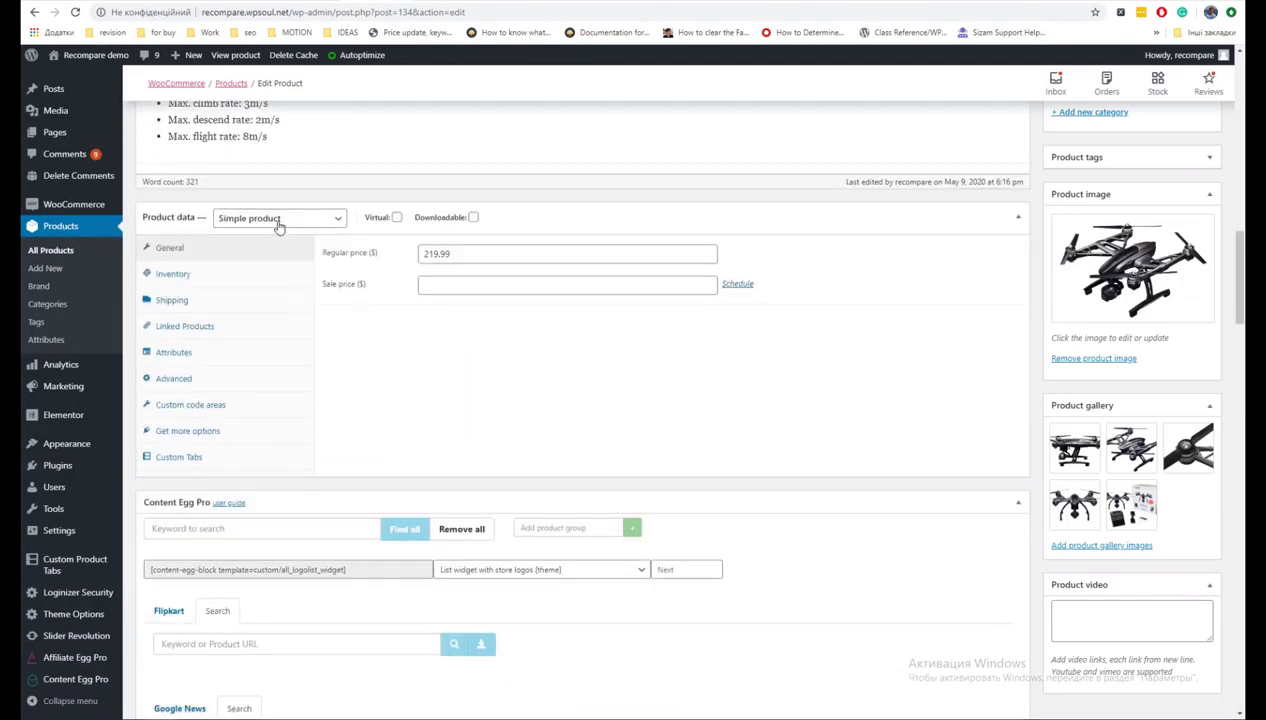
pyautogui.click(280, 218)
pyautogui.click(287, 274)
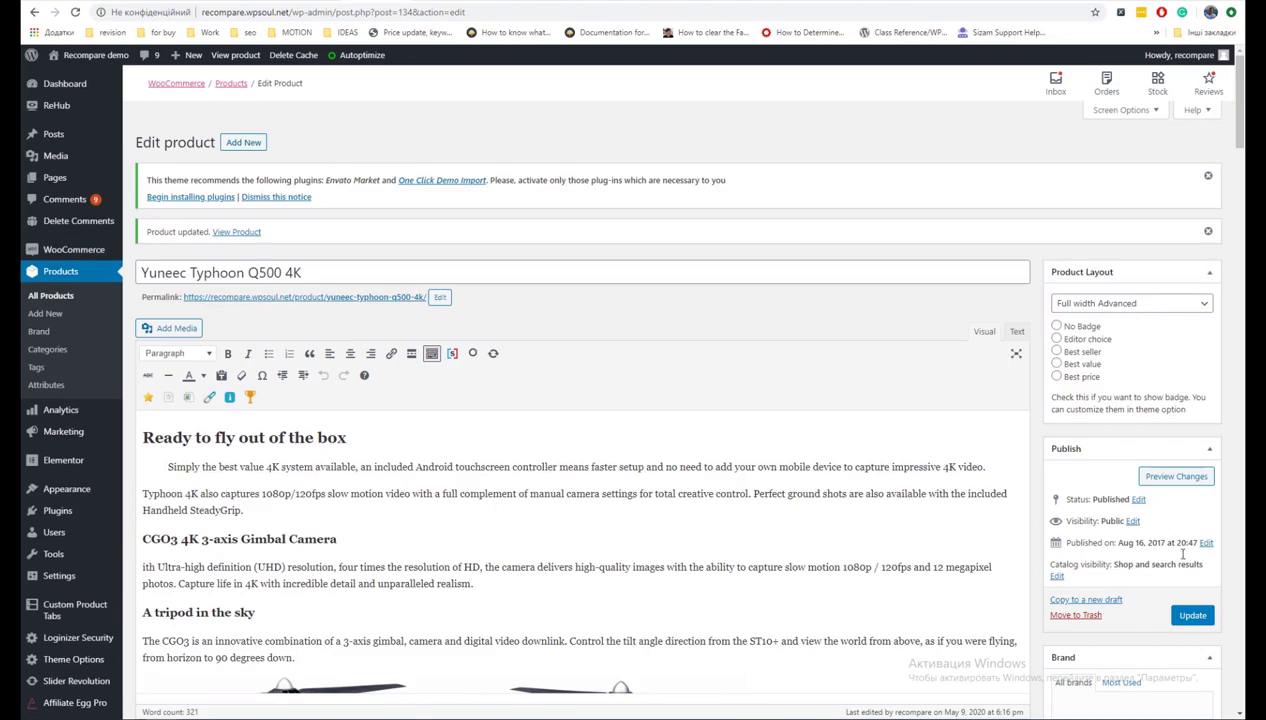
pyautogui.click(1190, 614)
pyautogui.click(437, 3)
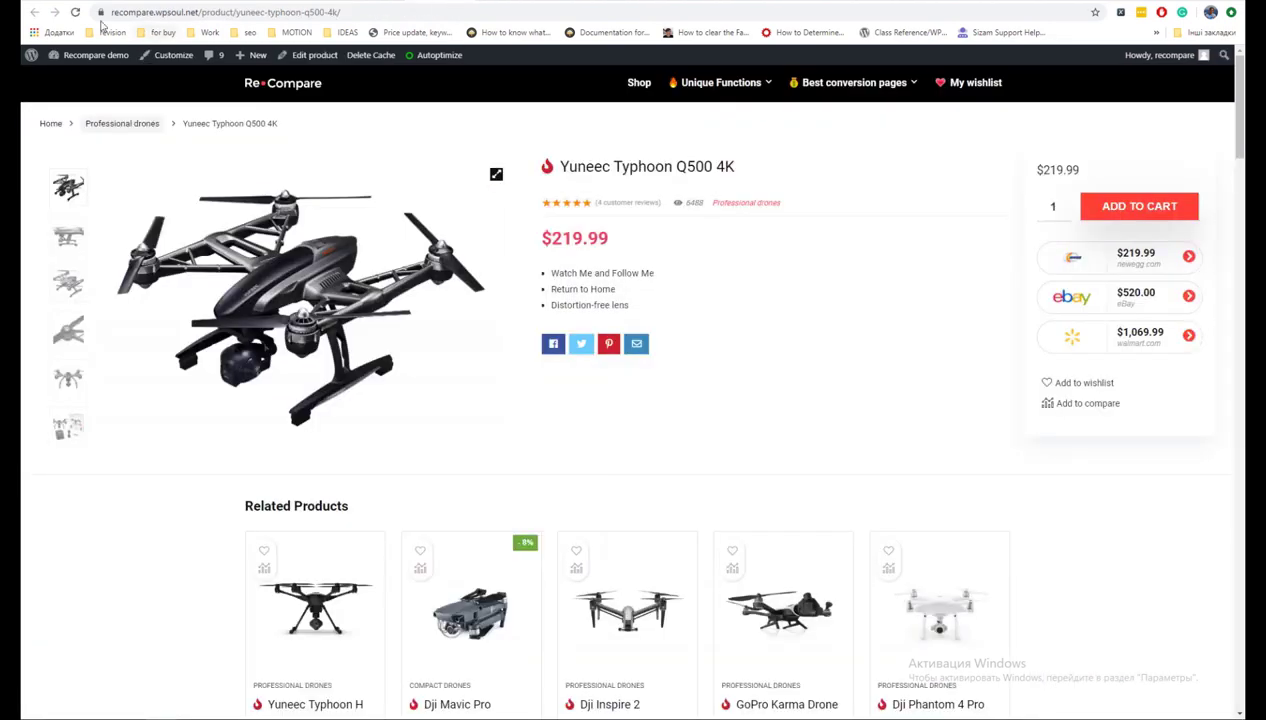
pyautogui.click(76, 13)
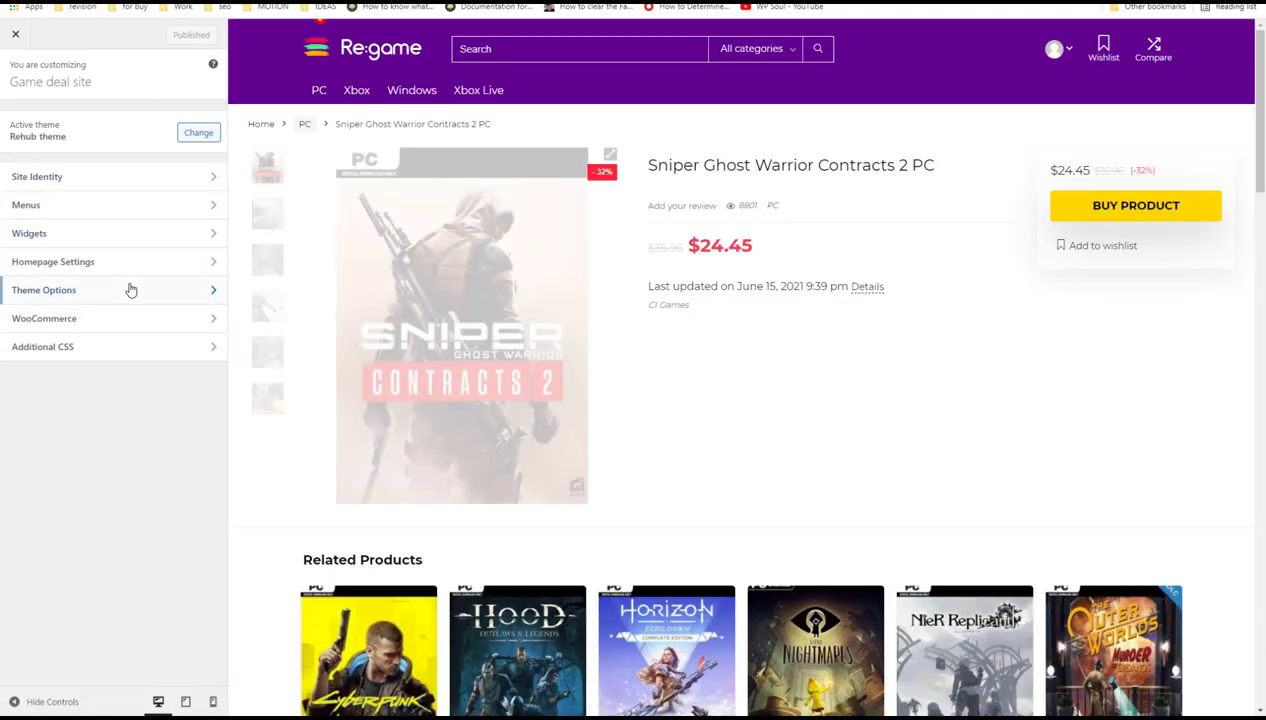
# Examine the code zones in the Woocommerce Custom Areas theme options, such as After Button Area and Before Content.
pyautogui.click(130, 289)
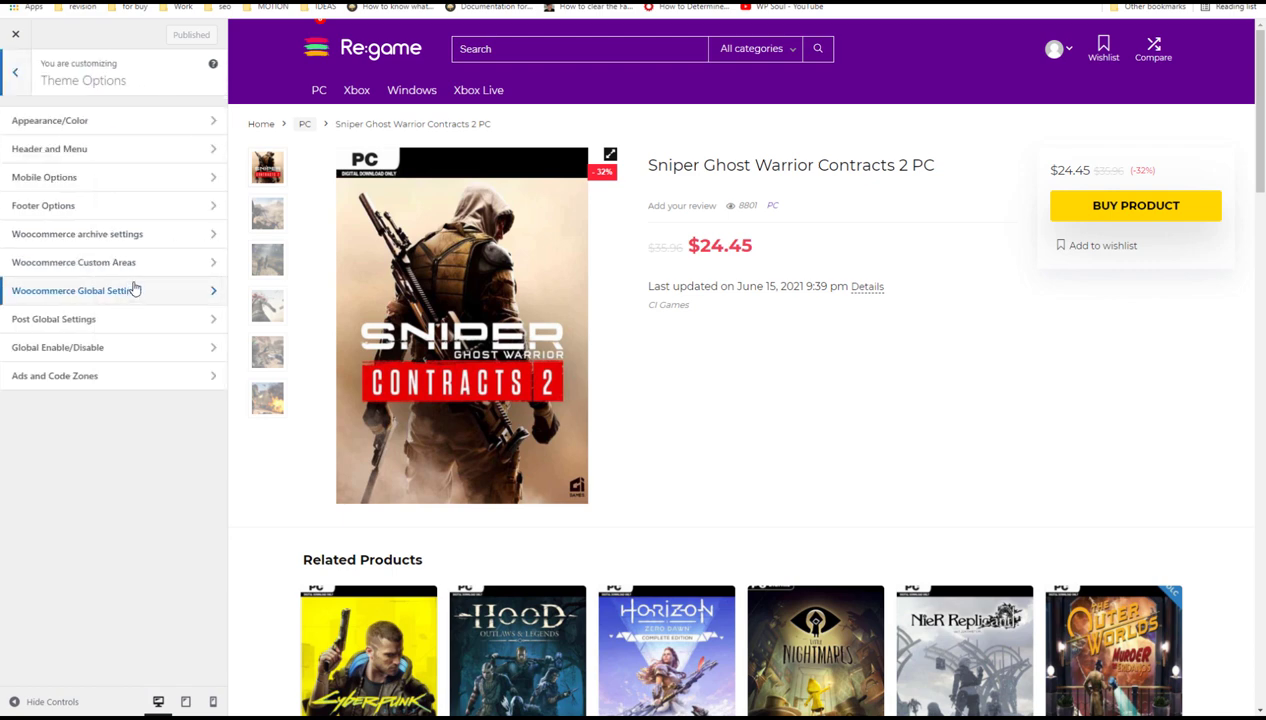
pyautogui.click(96, 264)
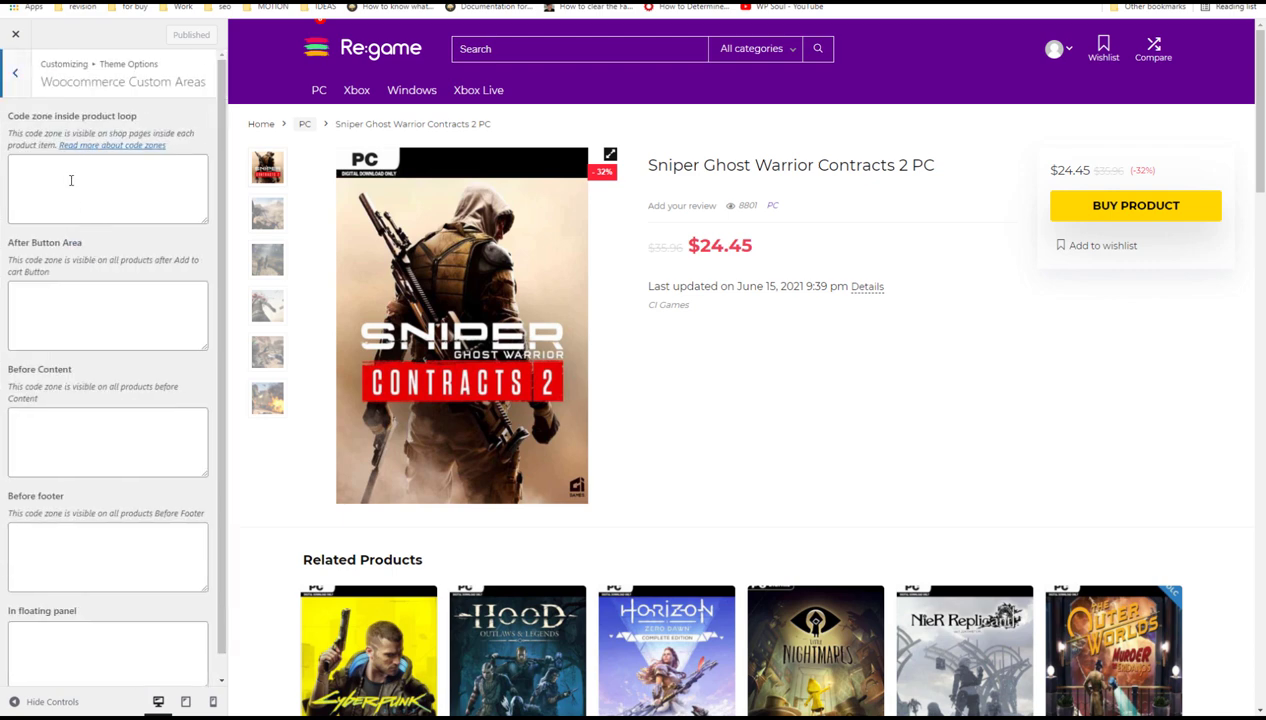
pyautogui.scroll(-1, 74, 315)
pyautogui.scroll(1, 58, 485)
pyautogui.click(14, 88)
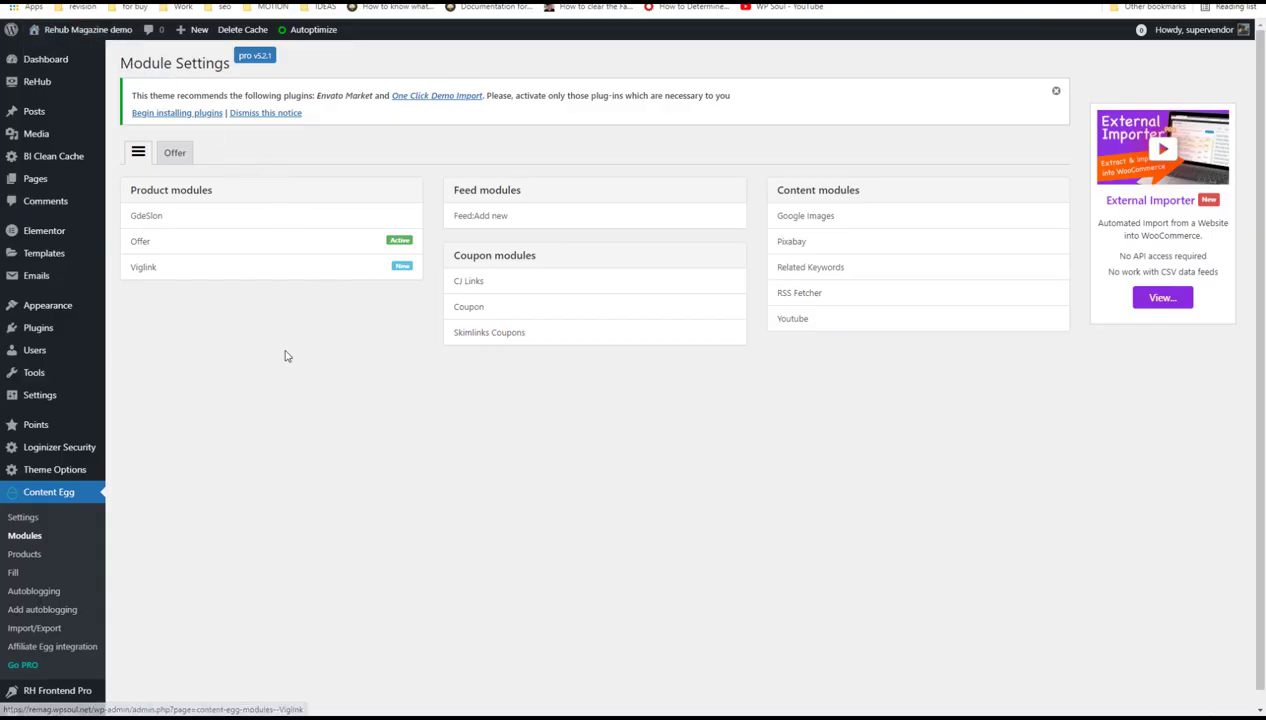
# Start a new Content Egg feed module, enable it and name the feed Tooled-up.
pyautogui.click(502, 222)
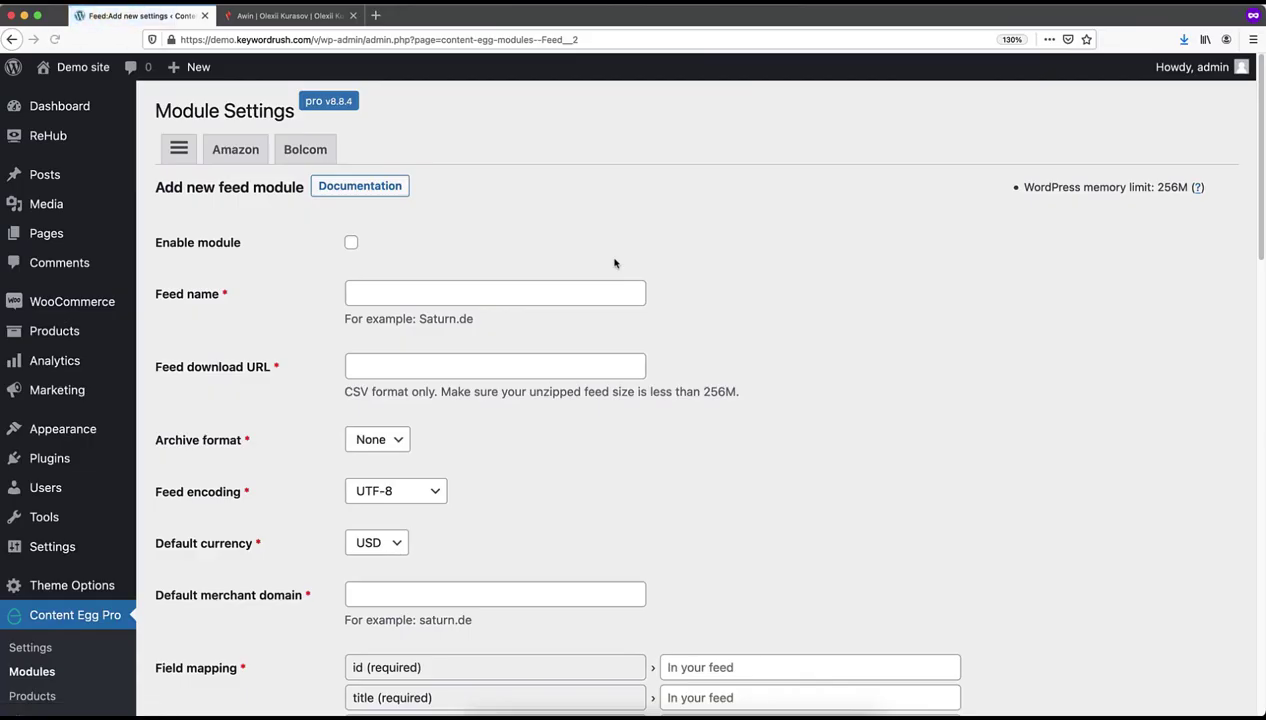
pyautogui.click(359, 299)
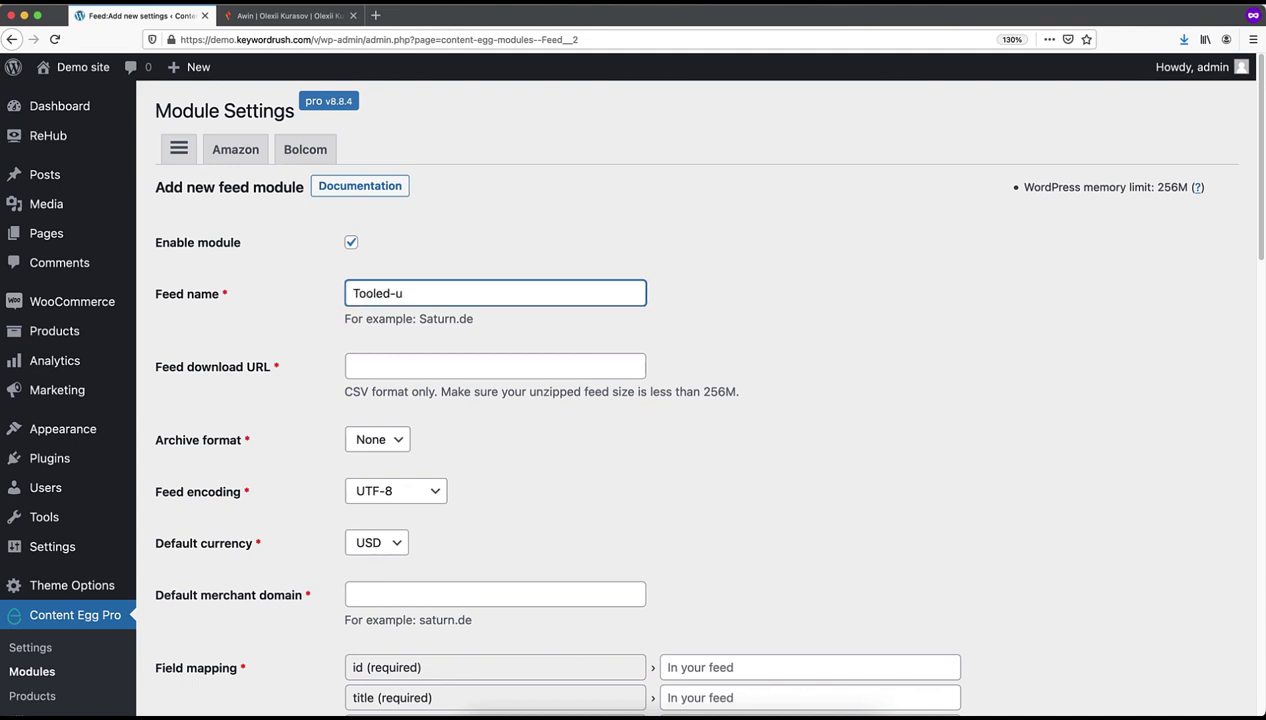
pyautogui.click(363, 364)
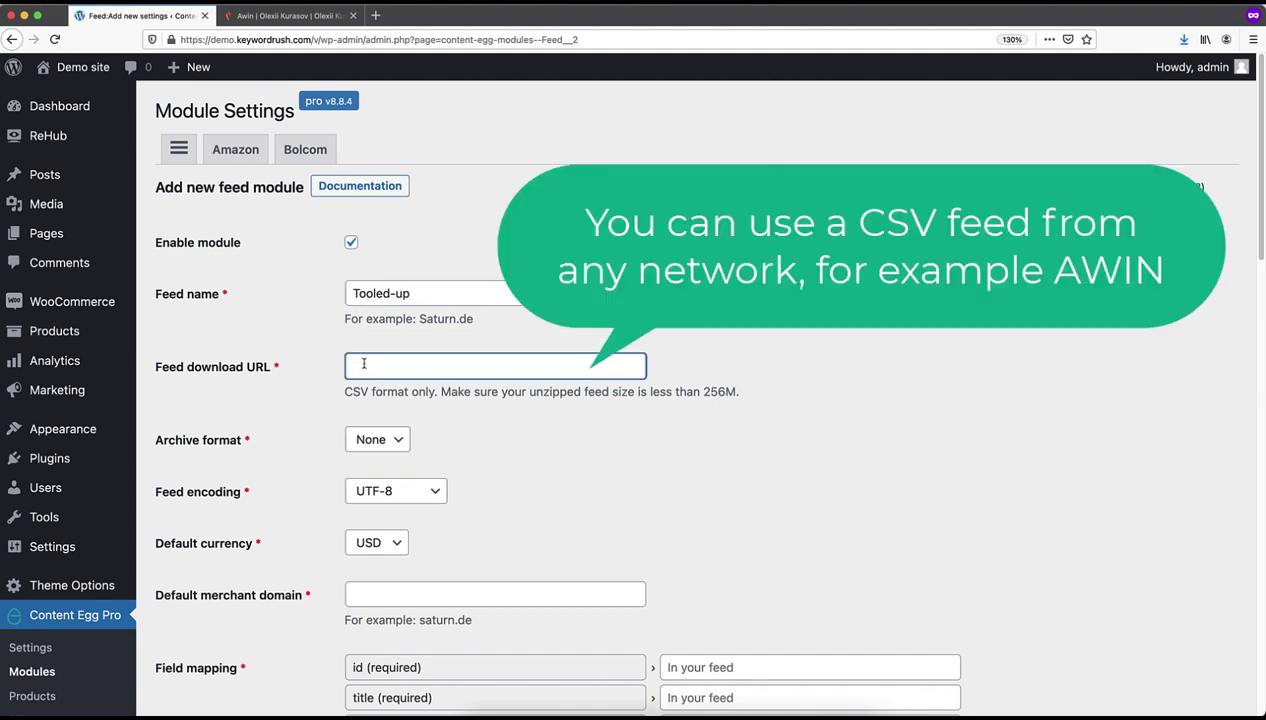
# Switch to Awin, start the Create-a-Feed tool and set the feed language to Any.
pyautogui.click(304, 20)
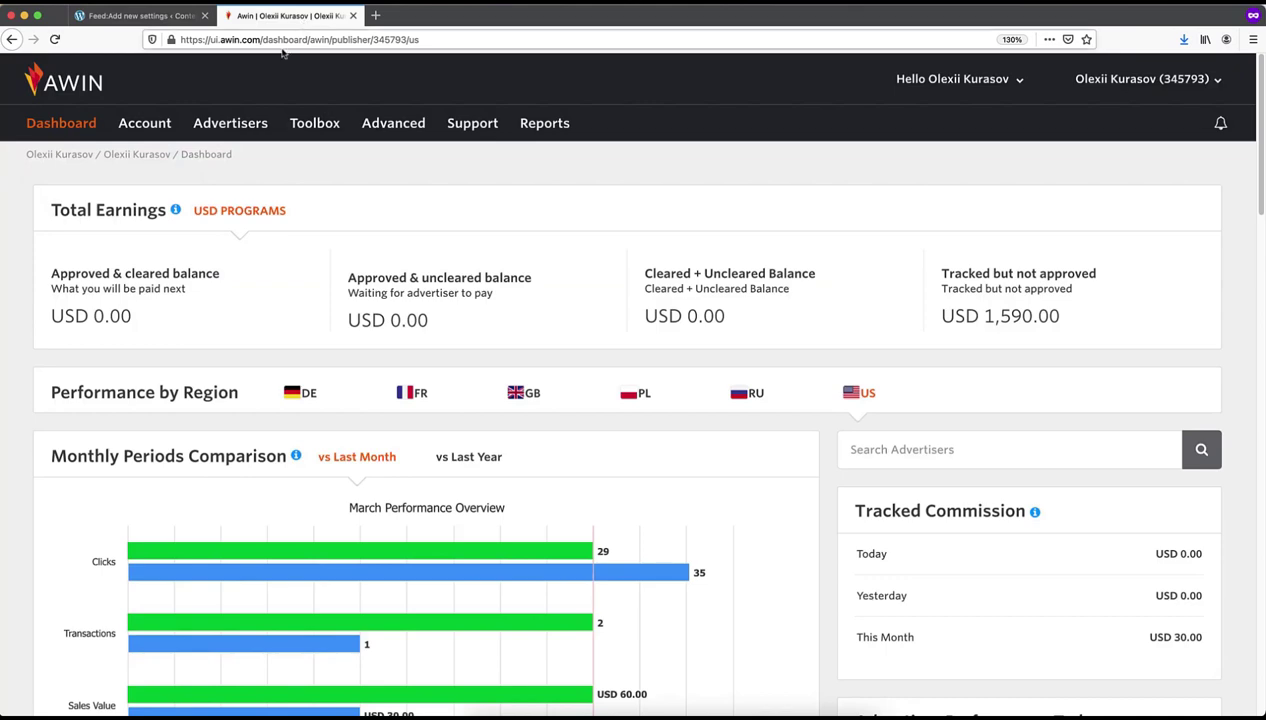
pyautogui.moveTo(302, 122)
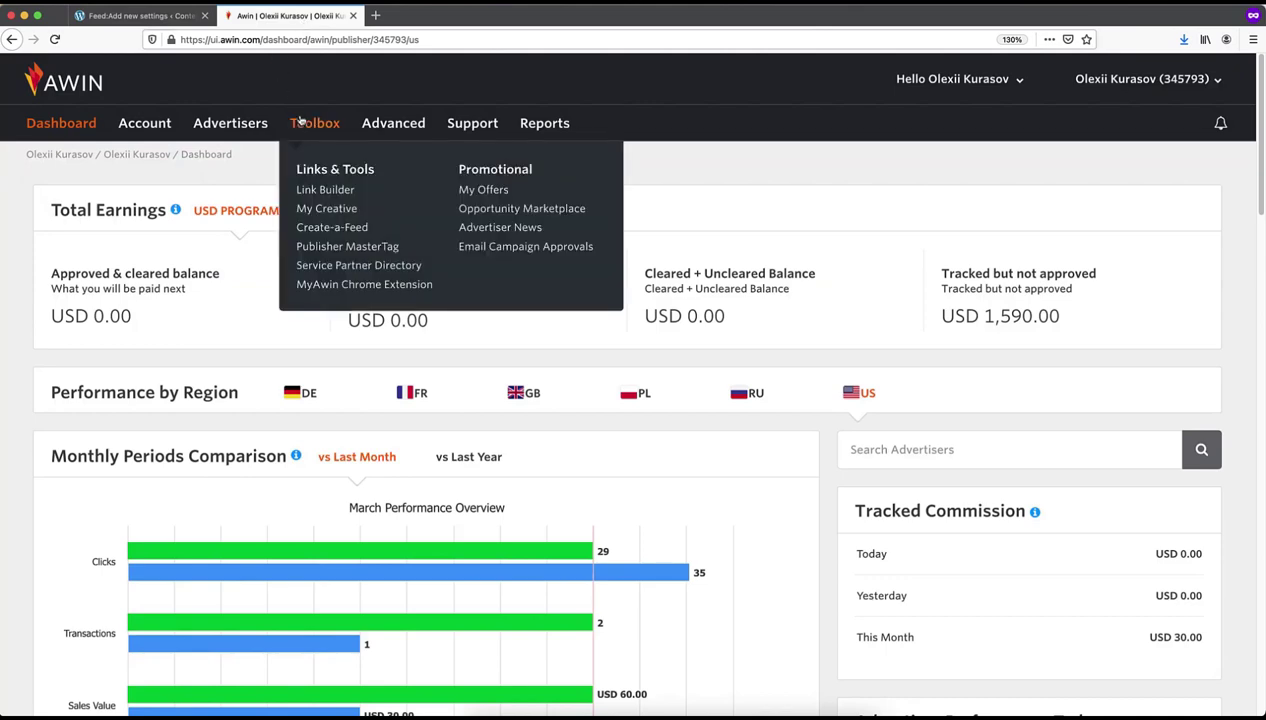
pyautogui.click(323, 228)
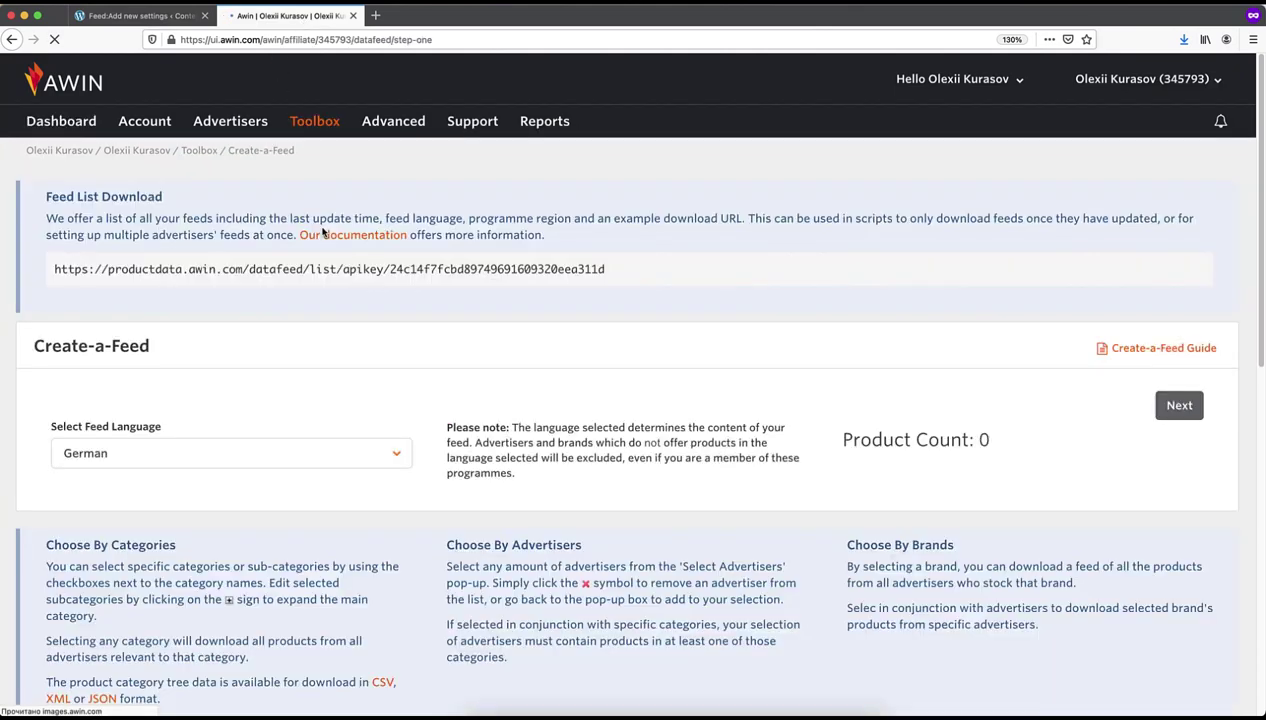
pyautogui.scroll(-3, 322, 243)
pyautogui.click(322, 237)
pyautogui.click(160, 90)
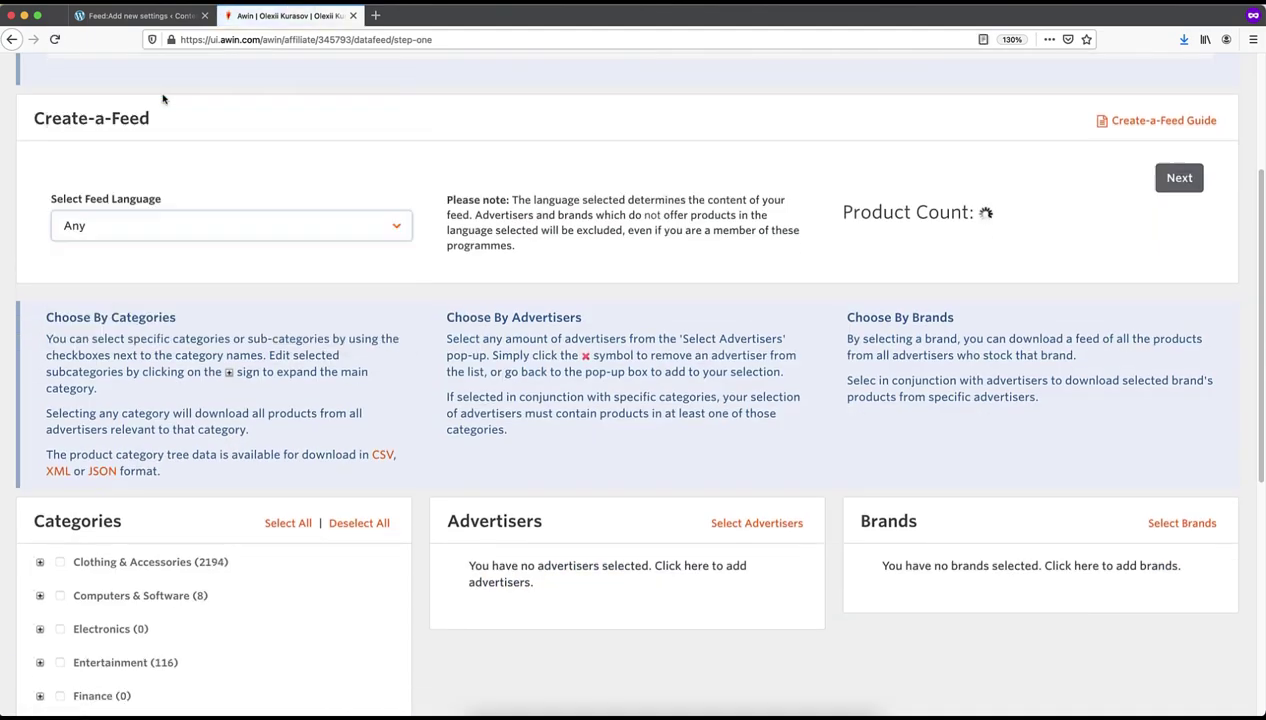
pyautogui.scroll(-5, 192, 340)
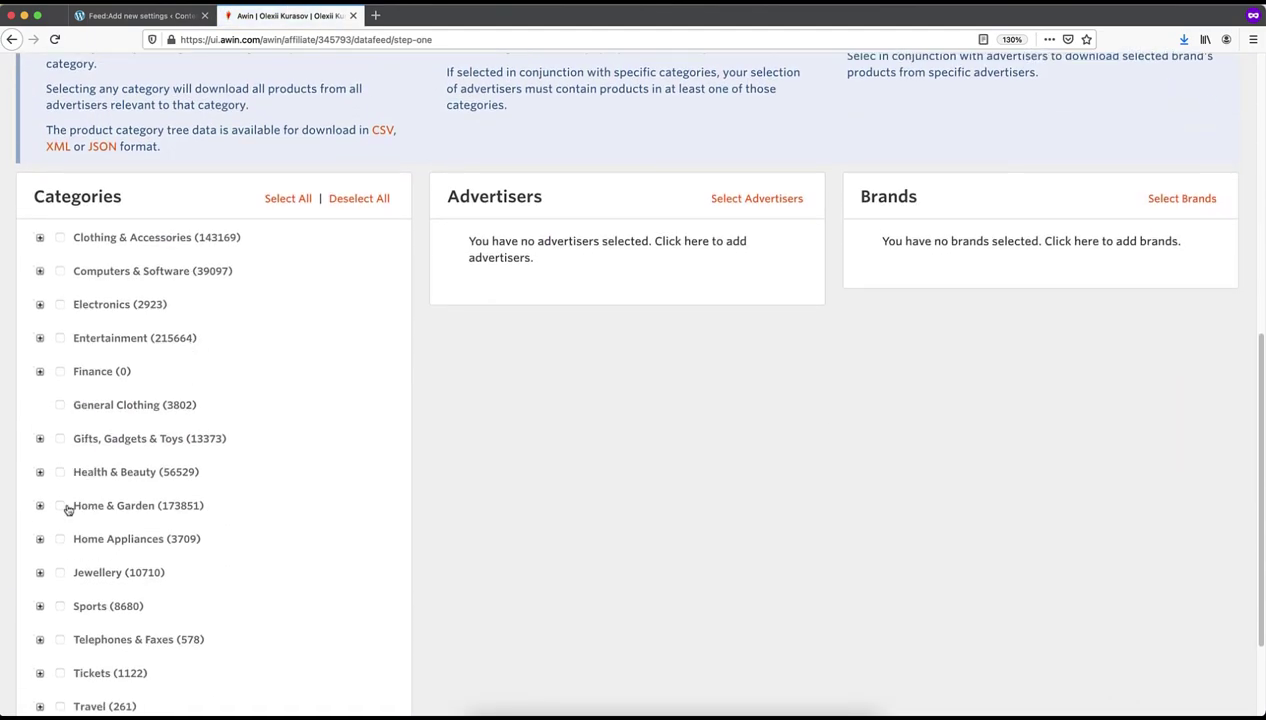
# Limit the feed to Home & Garden and the United Kingdom advertiser Tooled Up's Brand - Bosch Professional datafeed, and continue to the datafeed options.
pyautogui.click(718, 211)
pyautogui.click(420, 192)
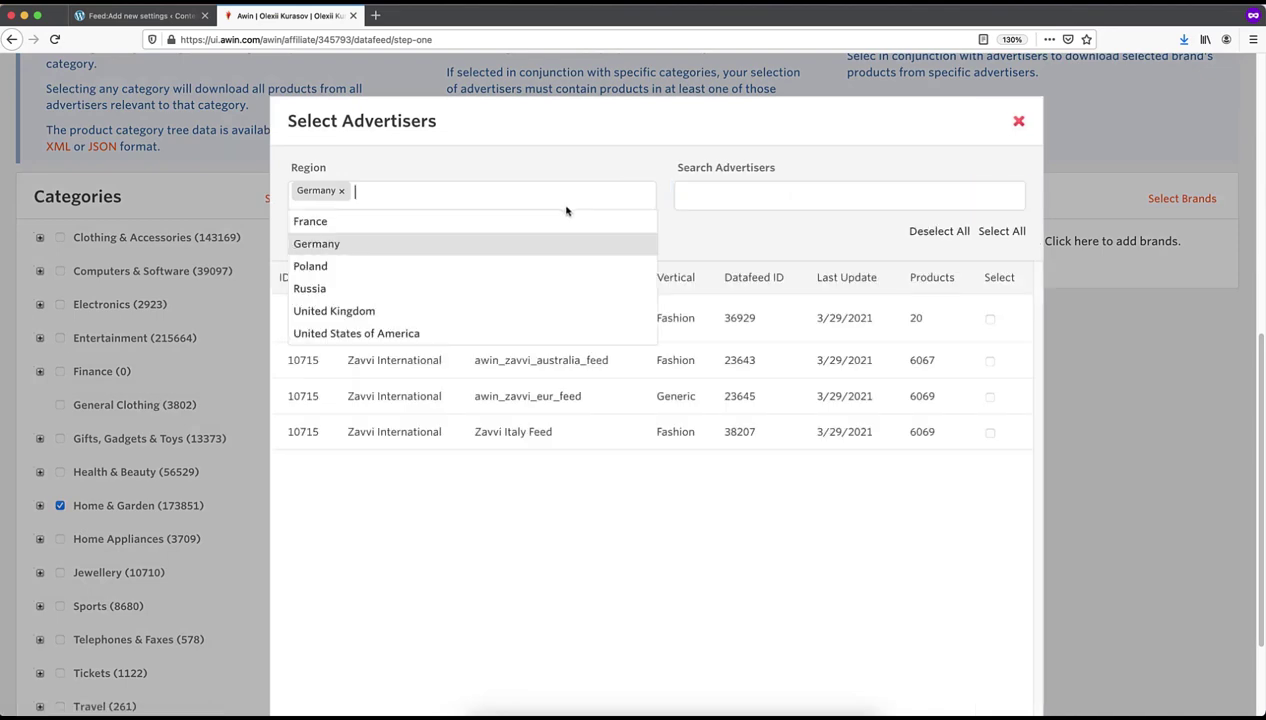
pyautogui.click(418, 314)
pyautogui.click(698, 193)
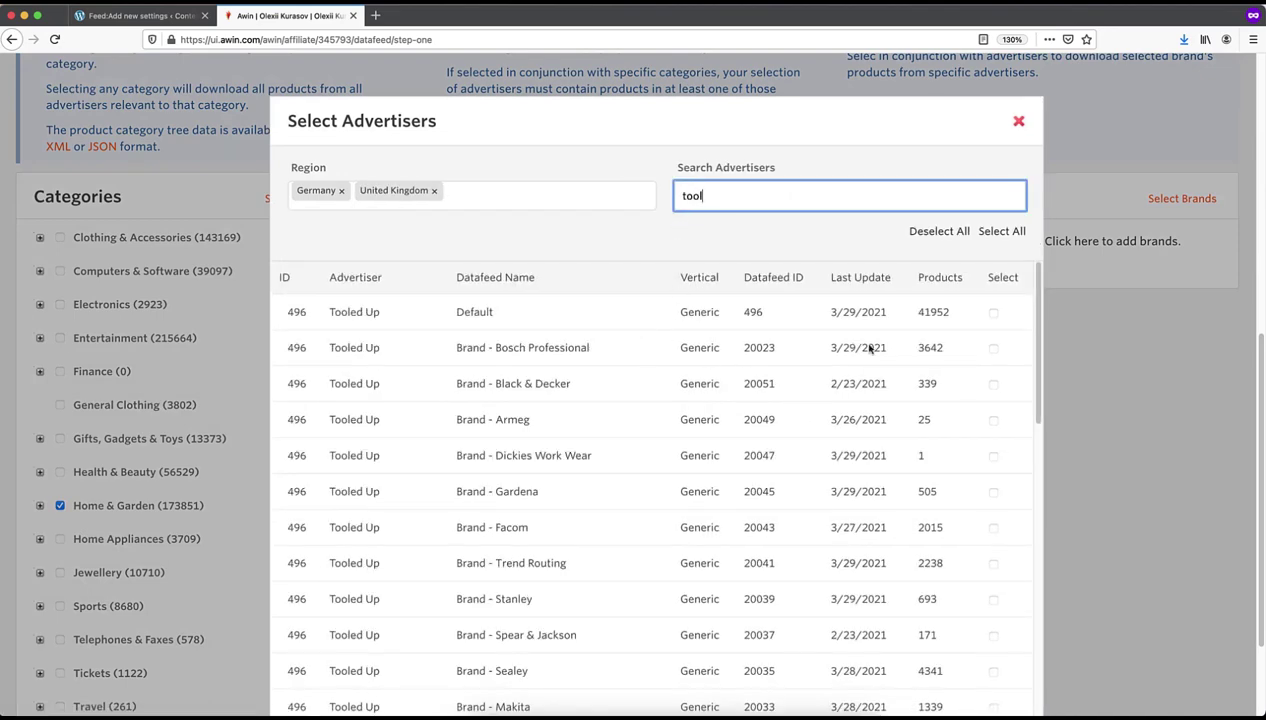
pyautogui.click(993, 348)
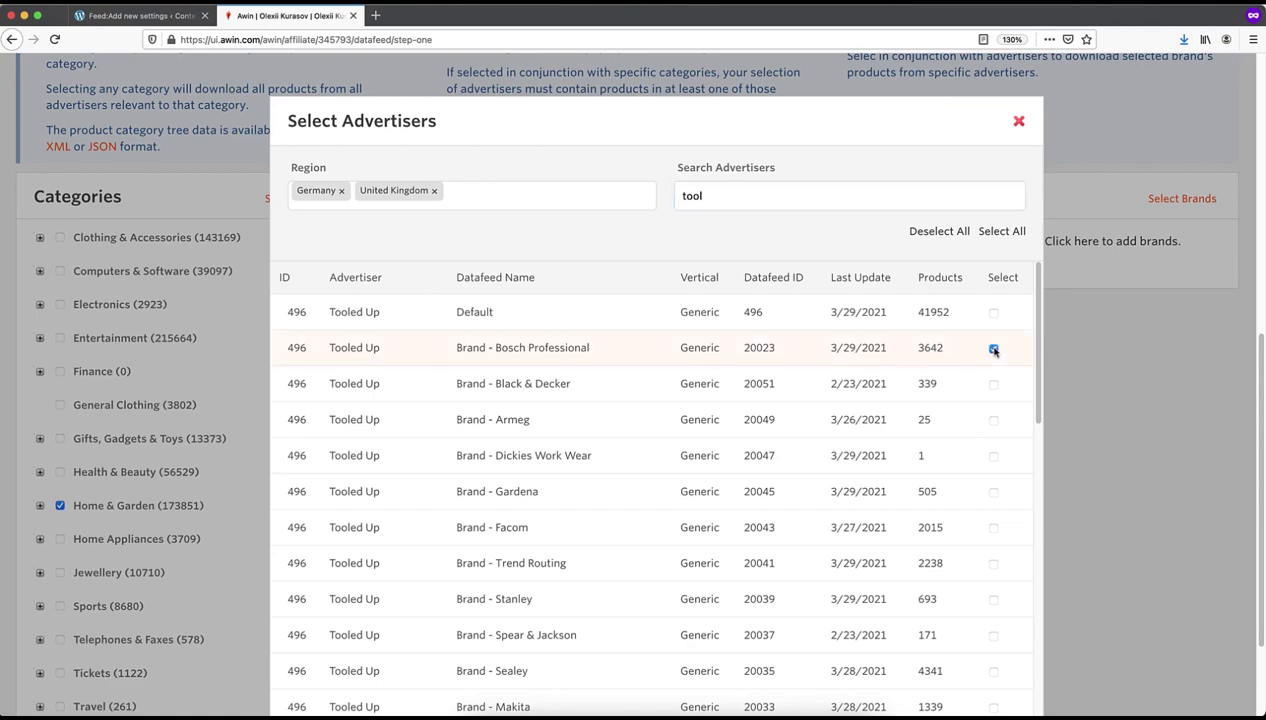
pyautogui.scroll(-10, 879, 384)
pyautogui.click(1000, 613)
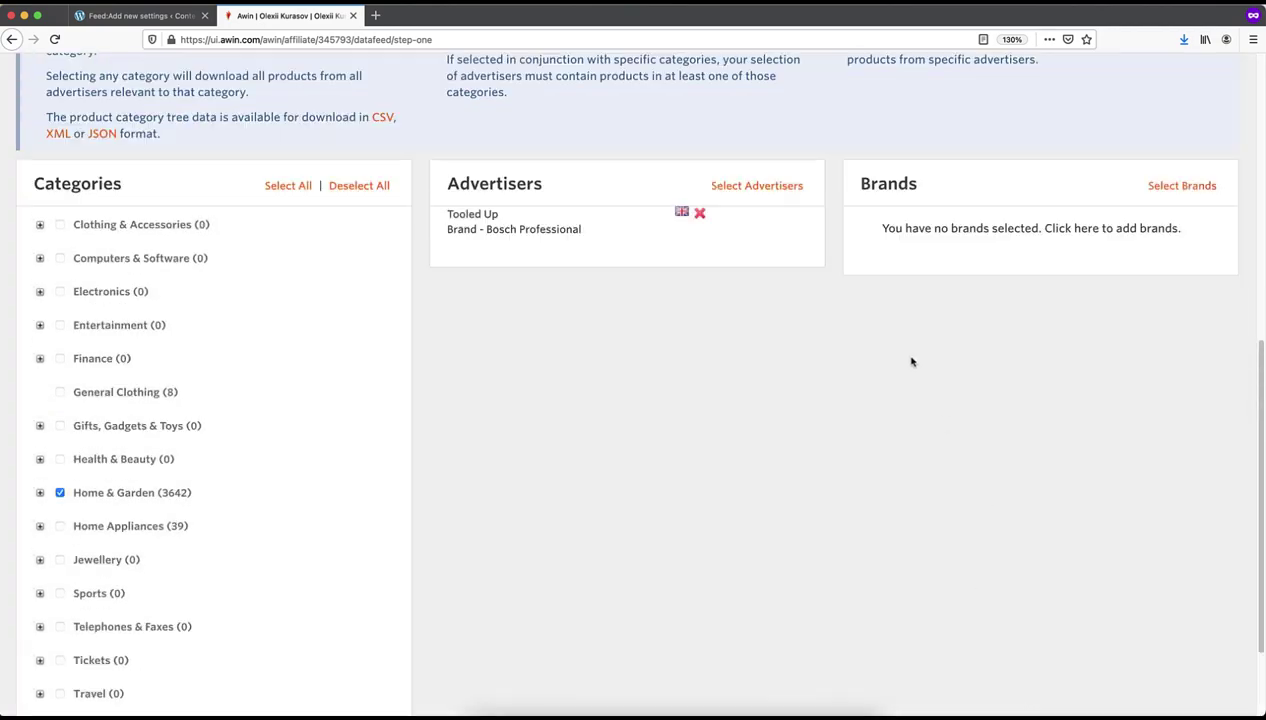
pyautogui.scroll(1, 911, 361)
pyautogui.scroll(4, 1057, 311)
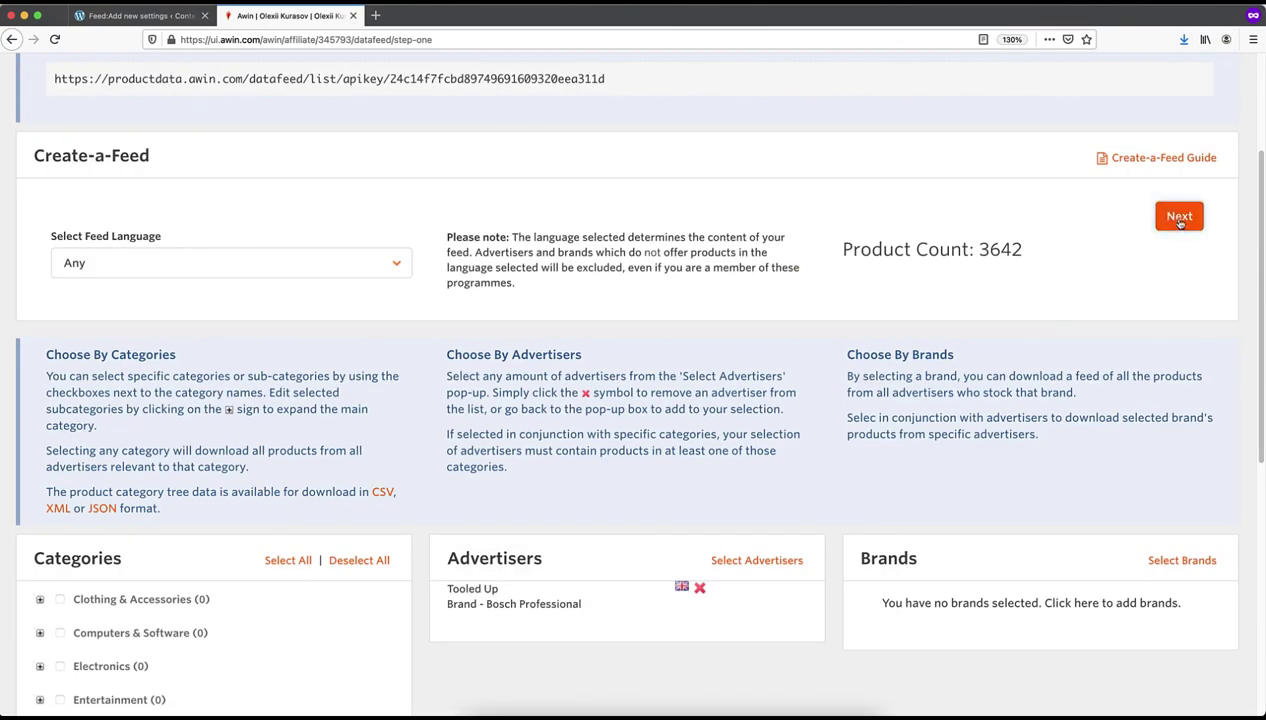
pyautogui.click(1179, 218)
# Add the in_stock and ean columns to the default and recommended datafeed columns.
pyautogui.scroll(-5, 312, 335)
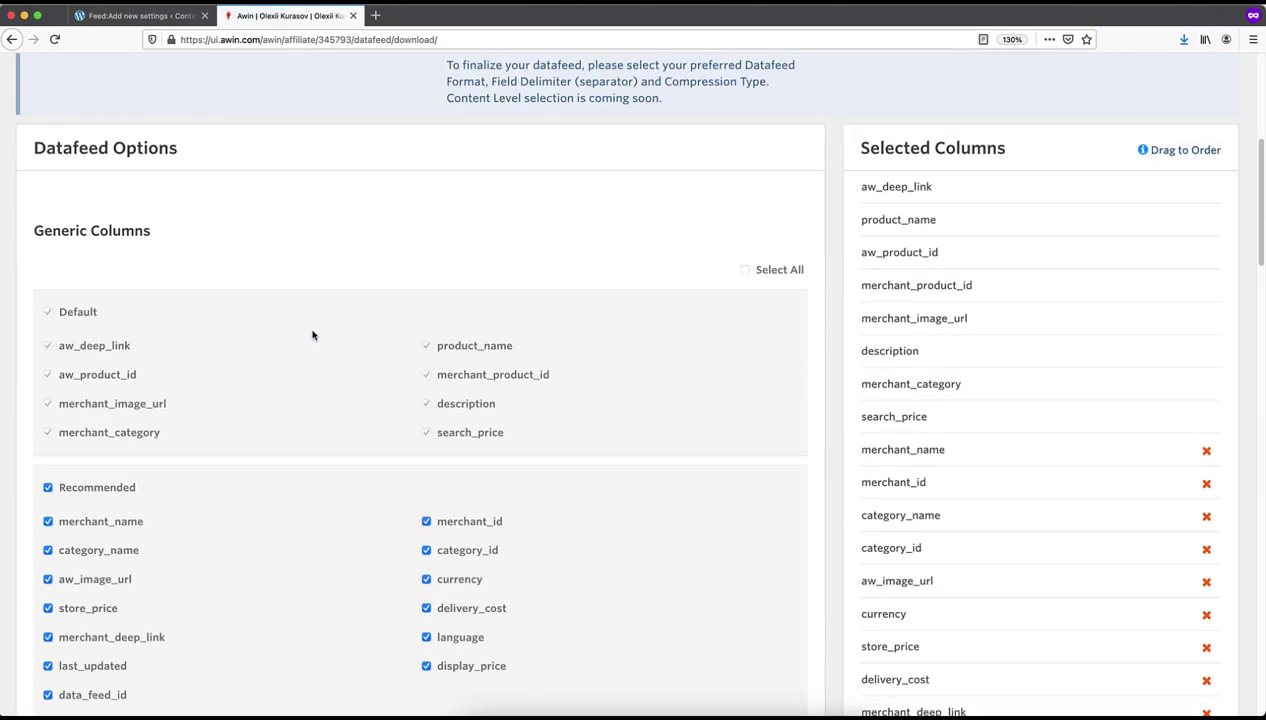
pyautogui.scroll(-10, 312, 335)
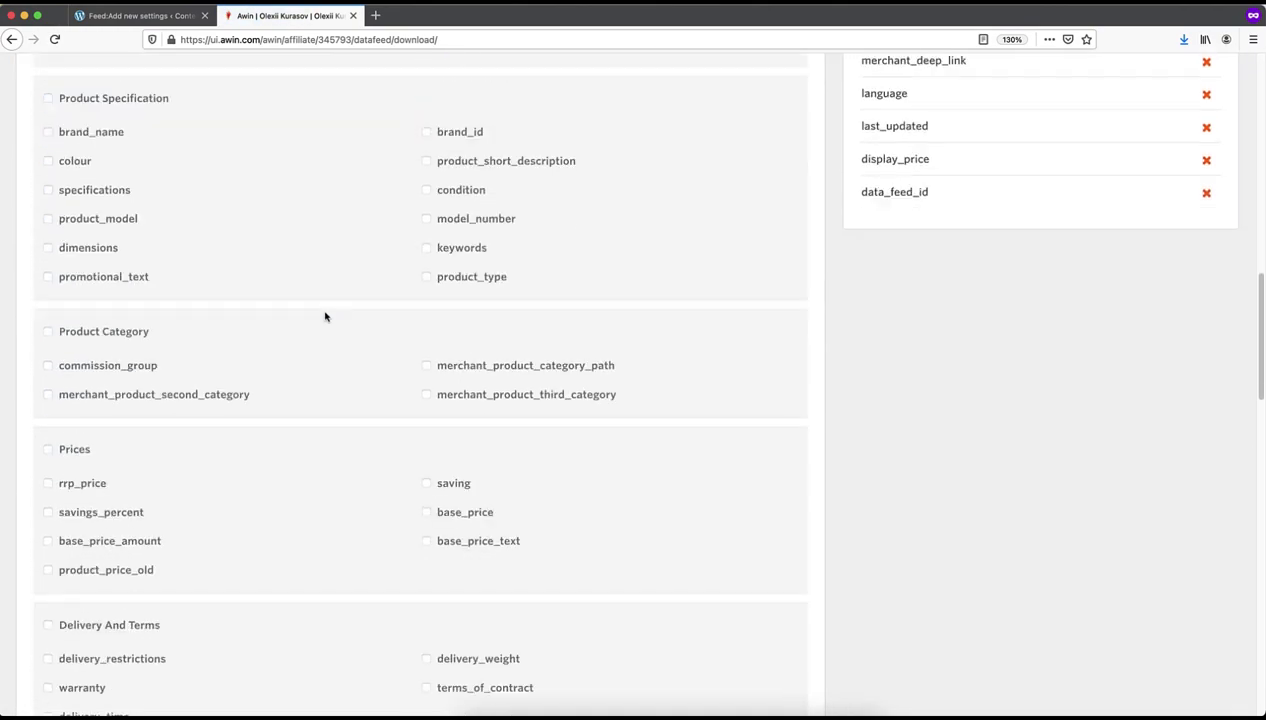
pyautogui.scroll(-5, 324, 316)
pyautogui.click(94, 524)
pyautogui.scroll(-10, 127, 494)
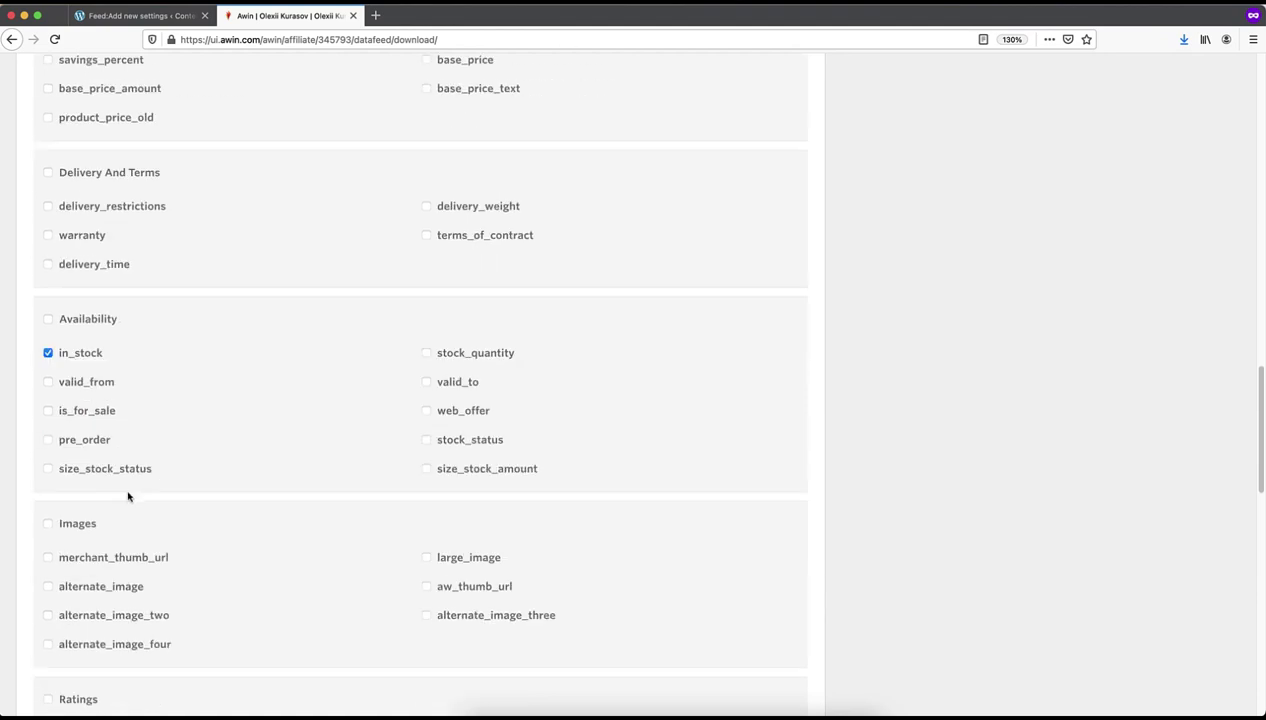
pyautogui.scroll(-3, 133, 486)
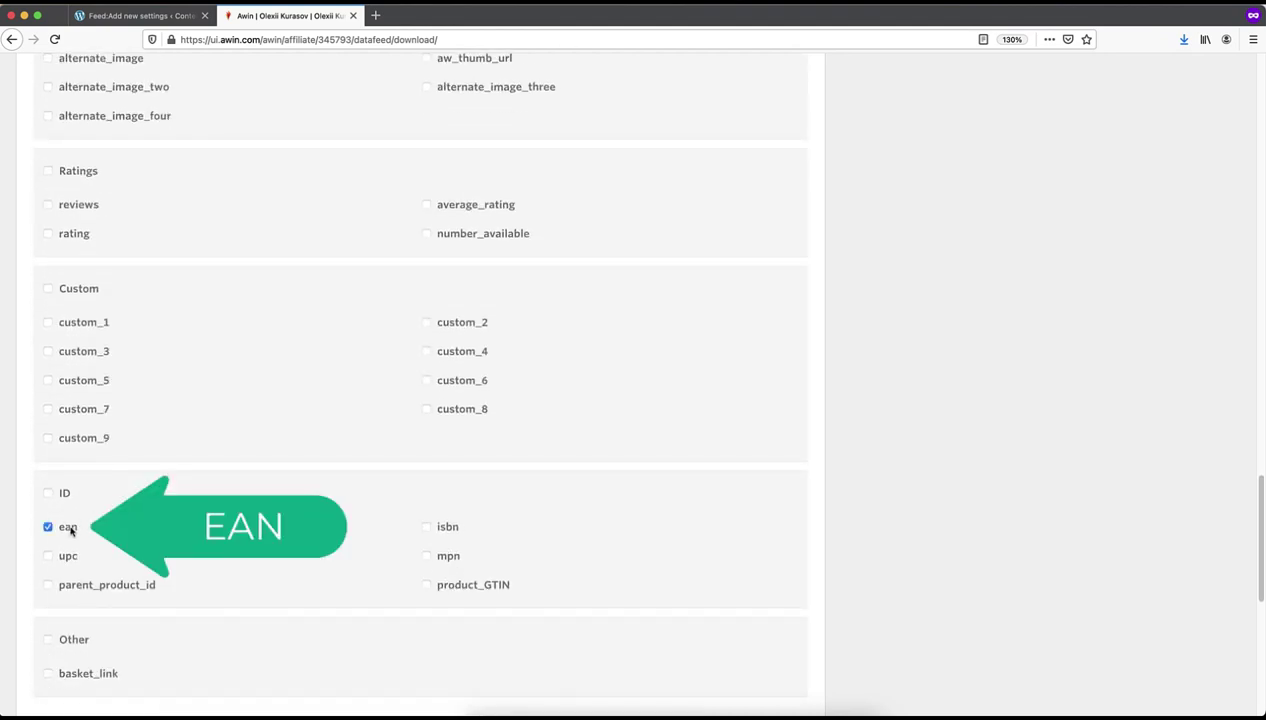
# Set the CSV datafeed's field delimiter to a semicolon and its compression type to zip.
pyautogui.scroll(-6, 65, 534)
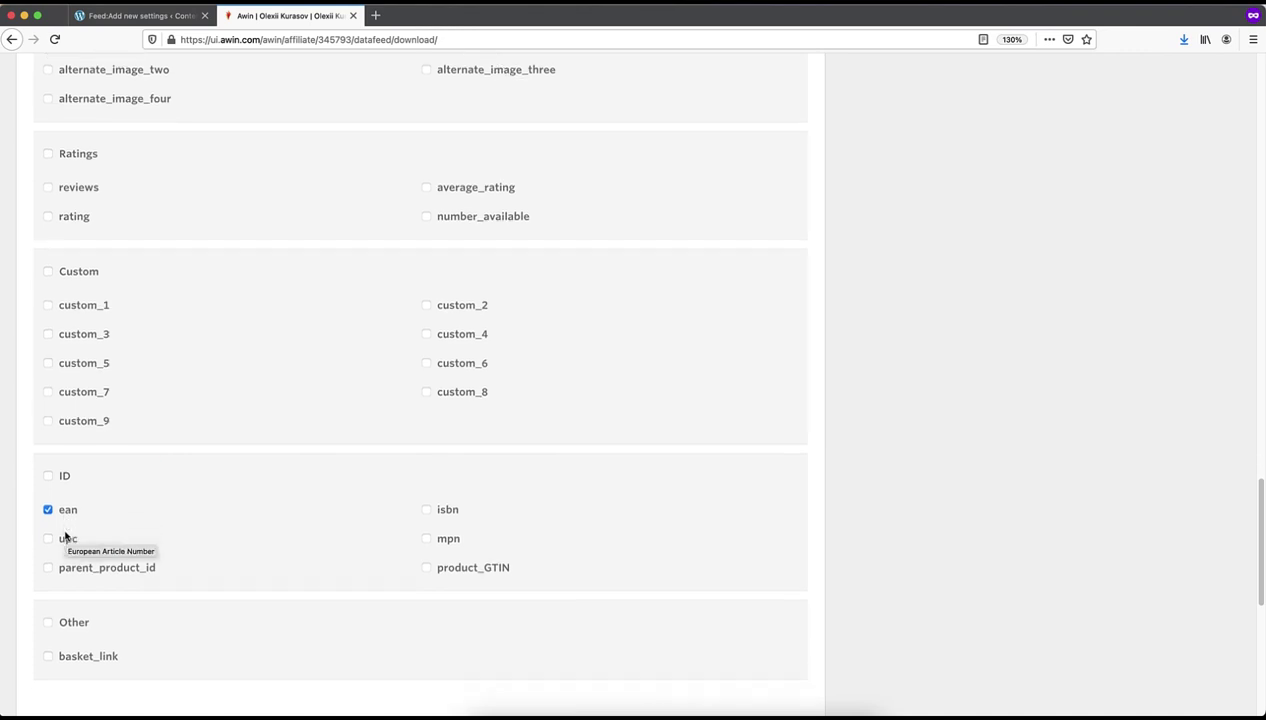
pyautogui.scroll(-1, 73, 520)
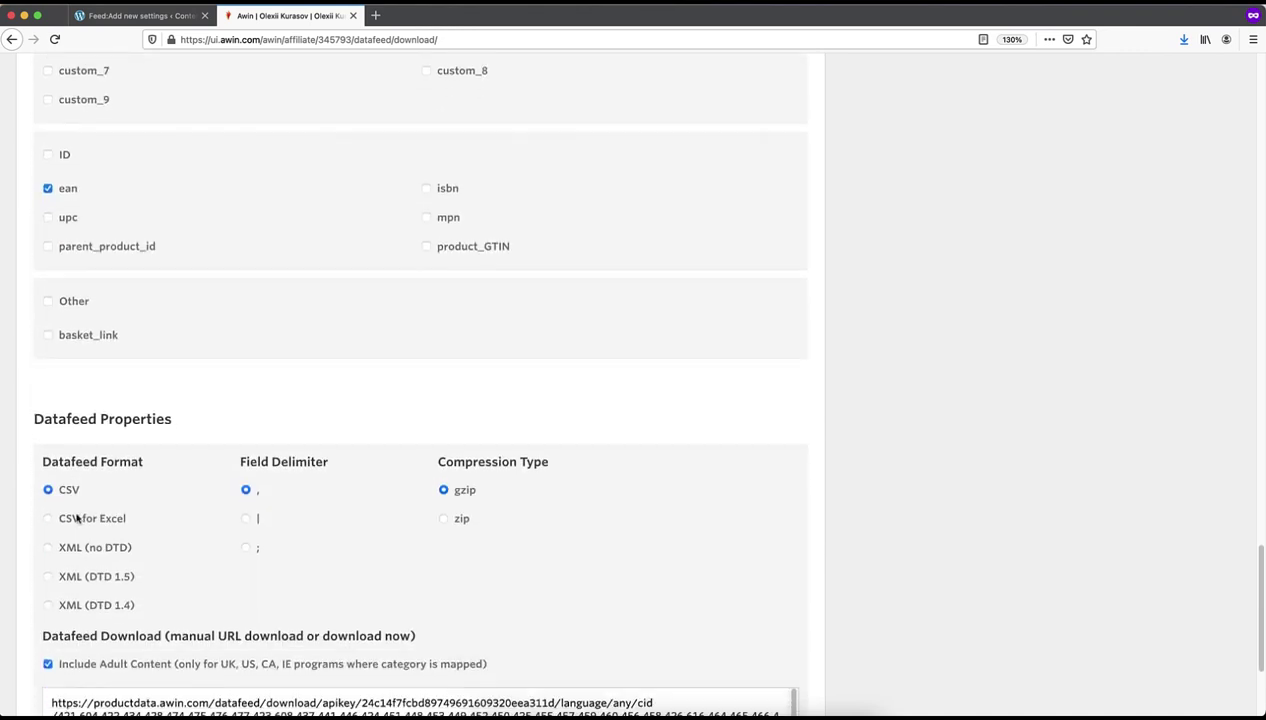
pyautogui.click(246, 548)
pyautogui.scroll(-4, 384, 511)
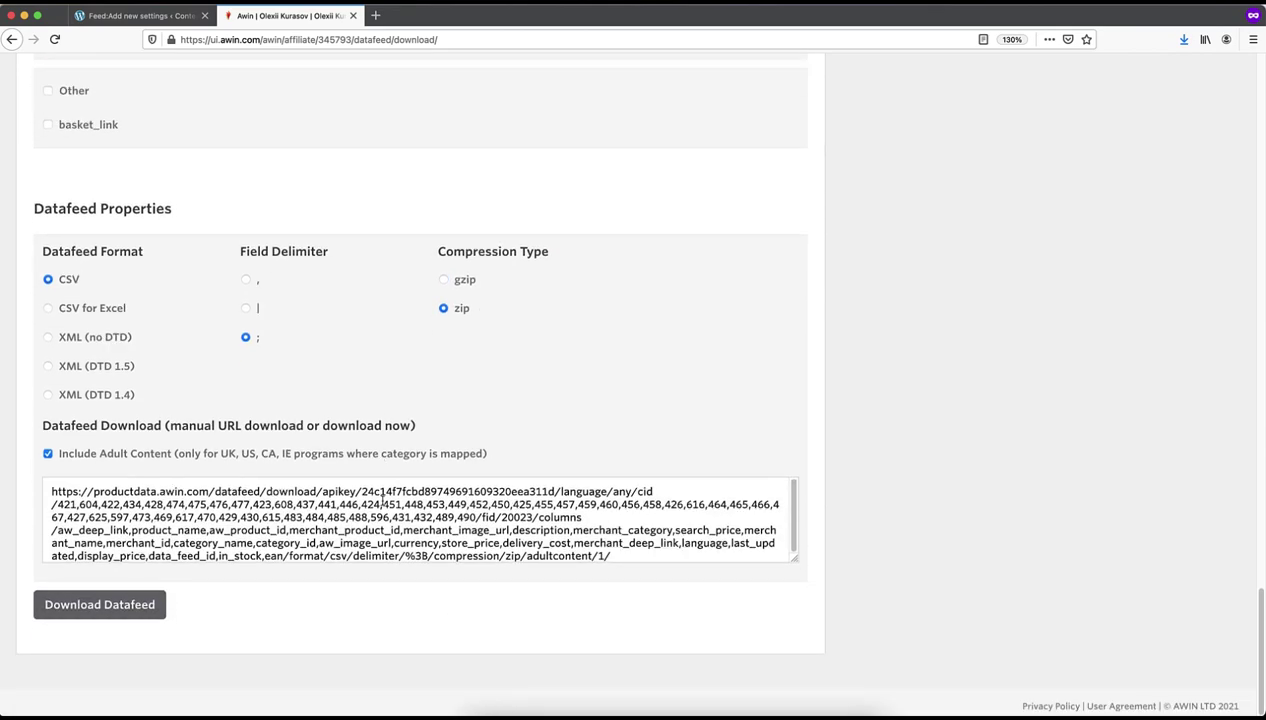
# Copy the generated Awin datafeed URL with its API key into the feed download URL of the Content Egg feed module.
pyautogui.scroll(-1, 382, 500)
pyautogui.doubleClick(376, 497)
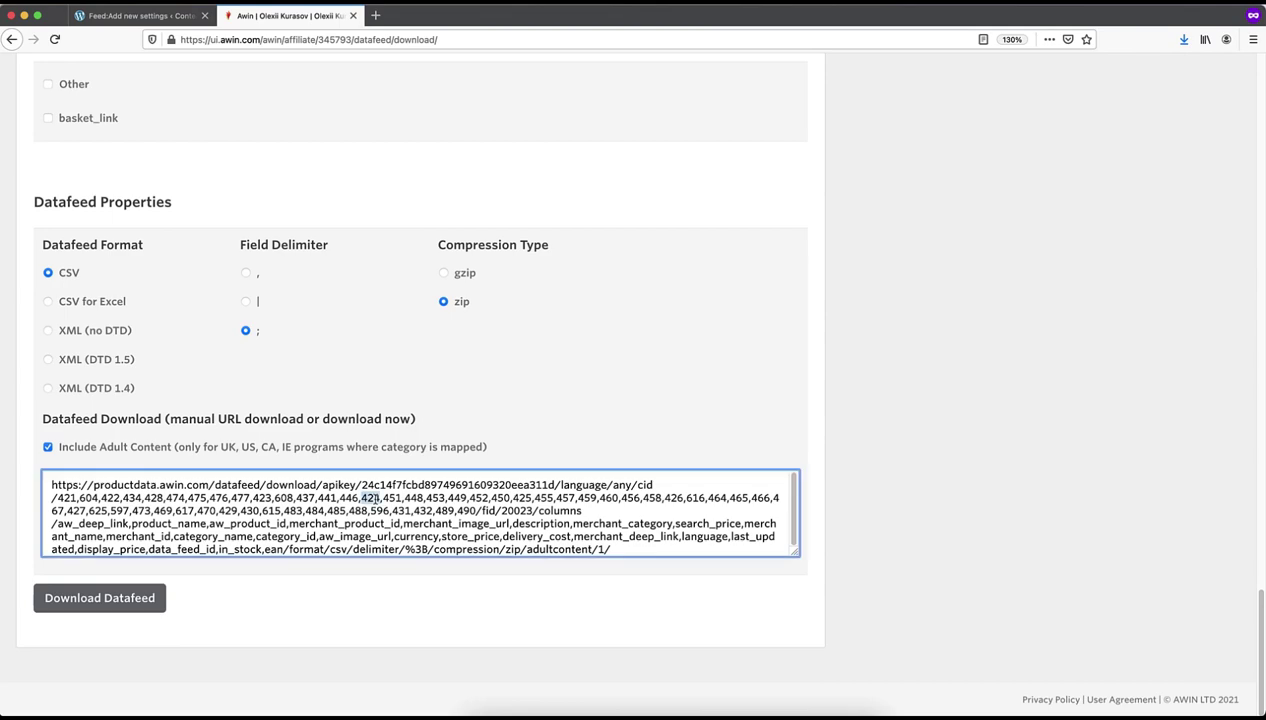
pyautogui.tripleClick(376, 497)
pyautogui.rightClick(376, 497)
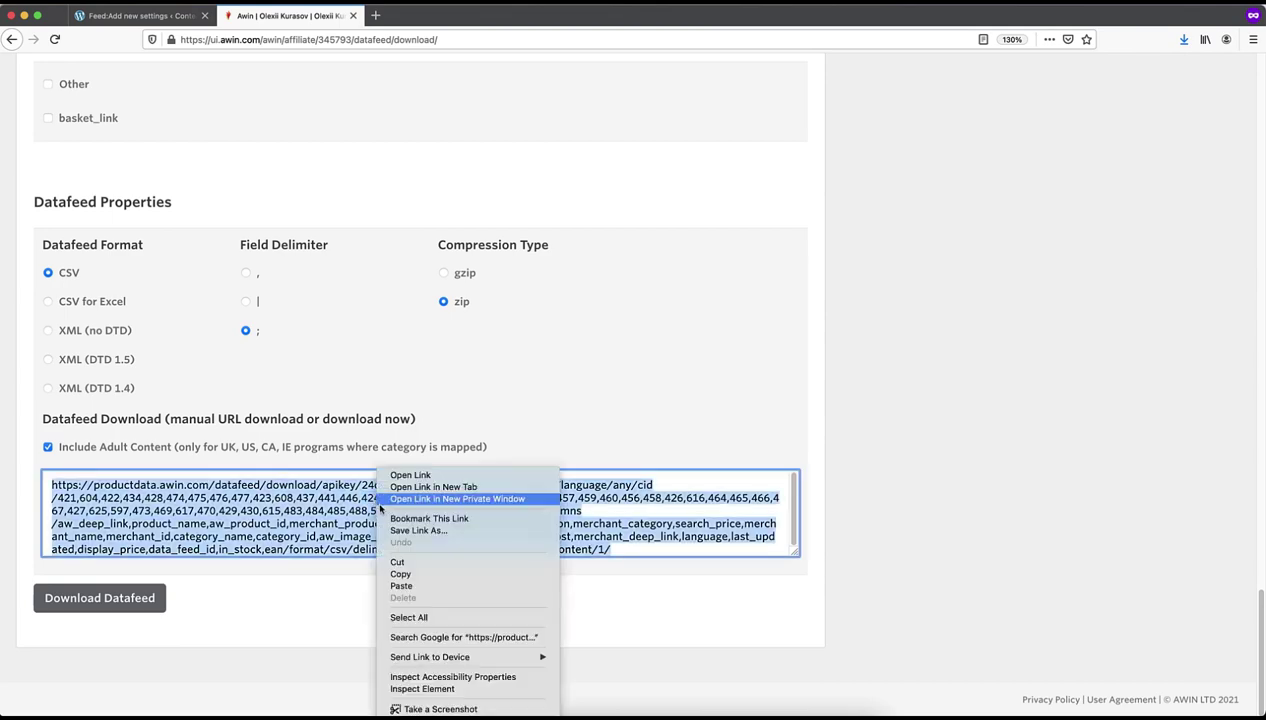
pyautogui.click(399, 574)
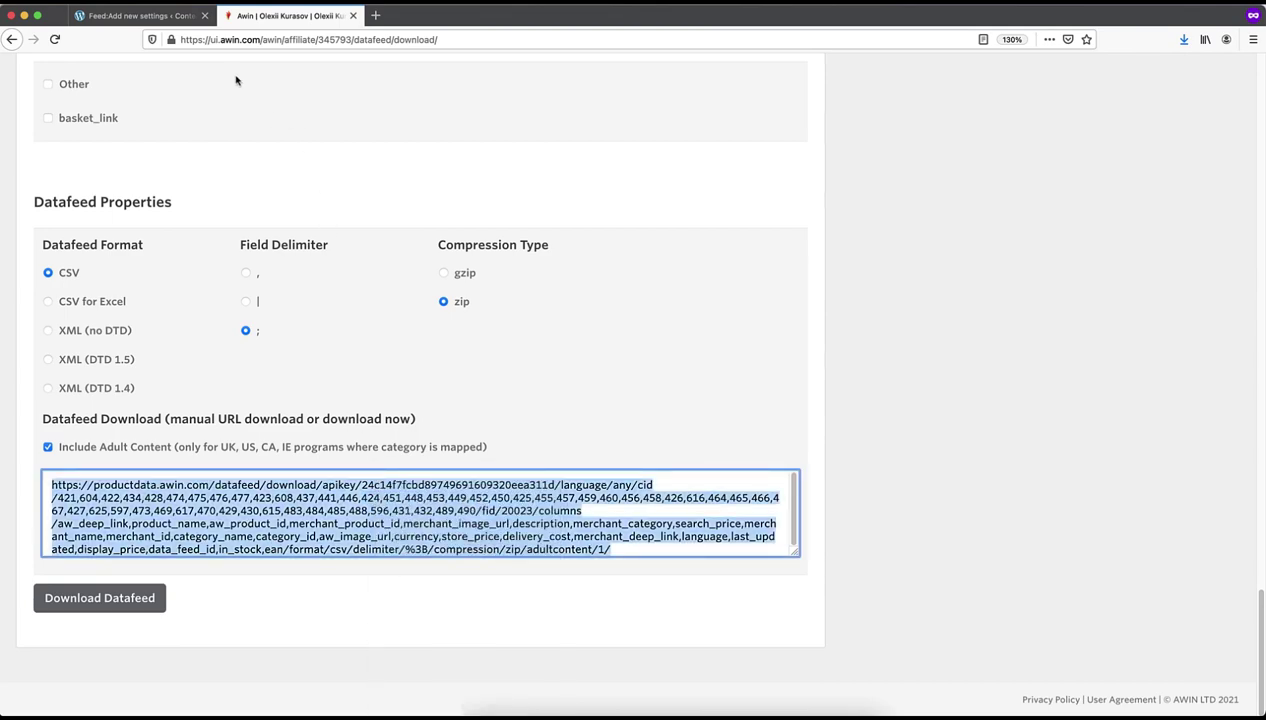
pyautogui.click(140, 16)
pyautogui.rightClick(355, 369)
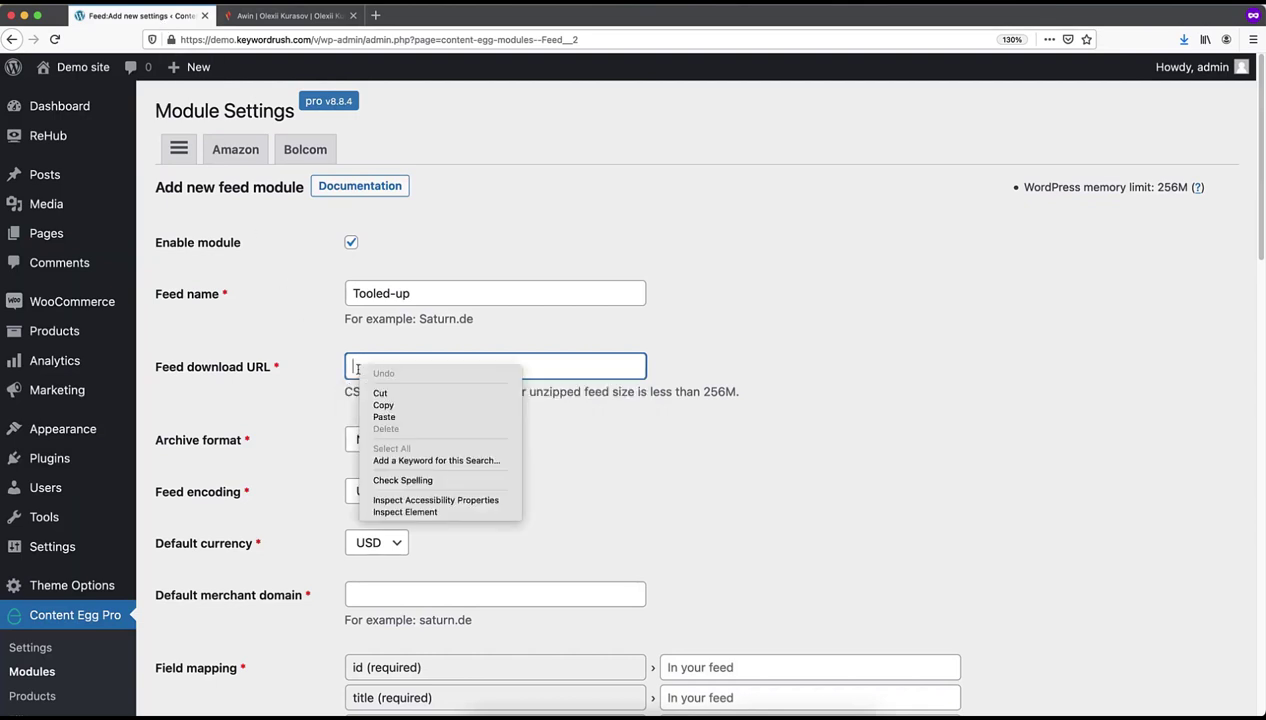
pyautogui.click(383, 417)
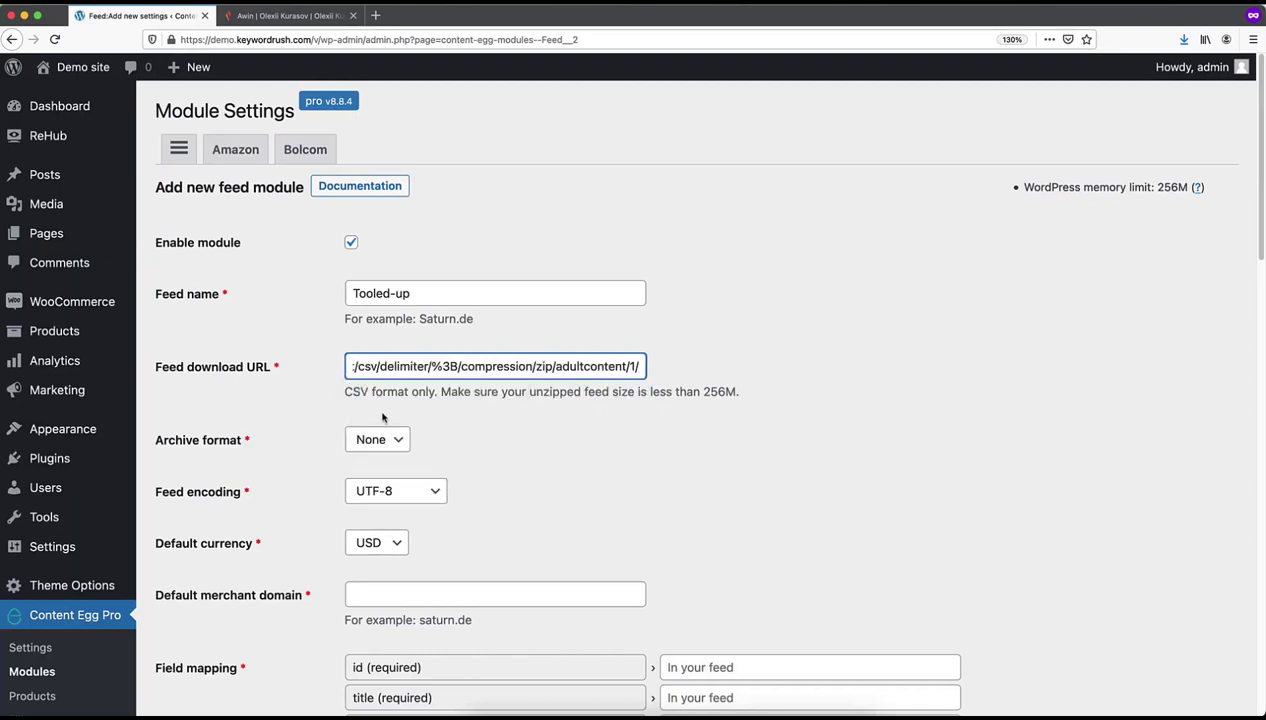
# Set the feed module's archive format to ZIP and its default currency to GBP.
pyautogui.click(463, 415)
pyautogui.scroll(-1, 463, 415)
pyautogui.click(375, 409)
pyautogui.click(378, 418)
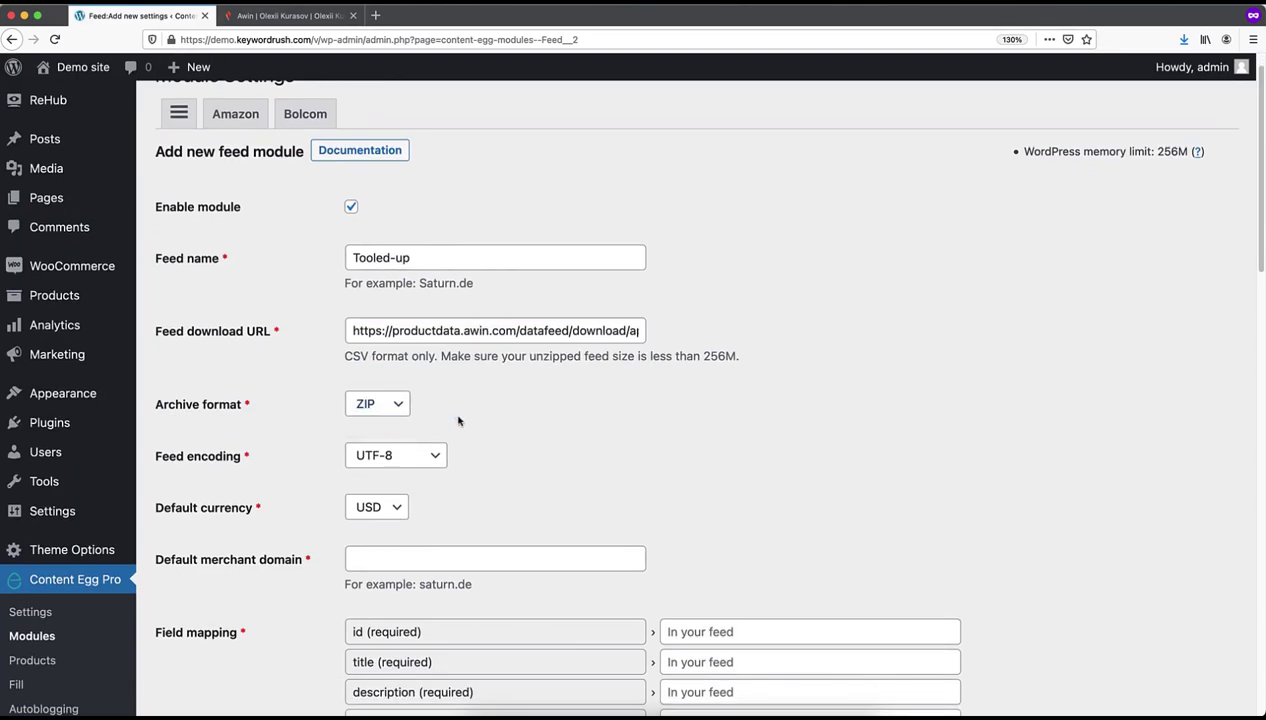
pyautogui.scroll(-4, 459, 421)
pyautogui.click(387, 356)
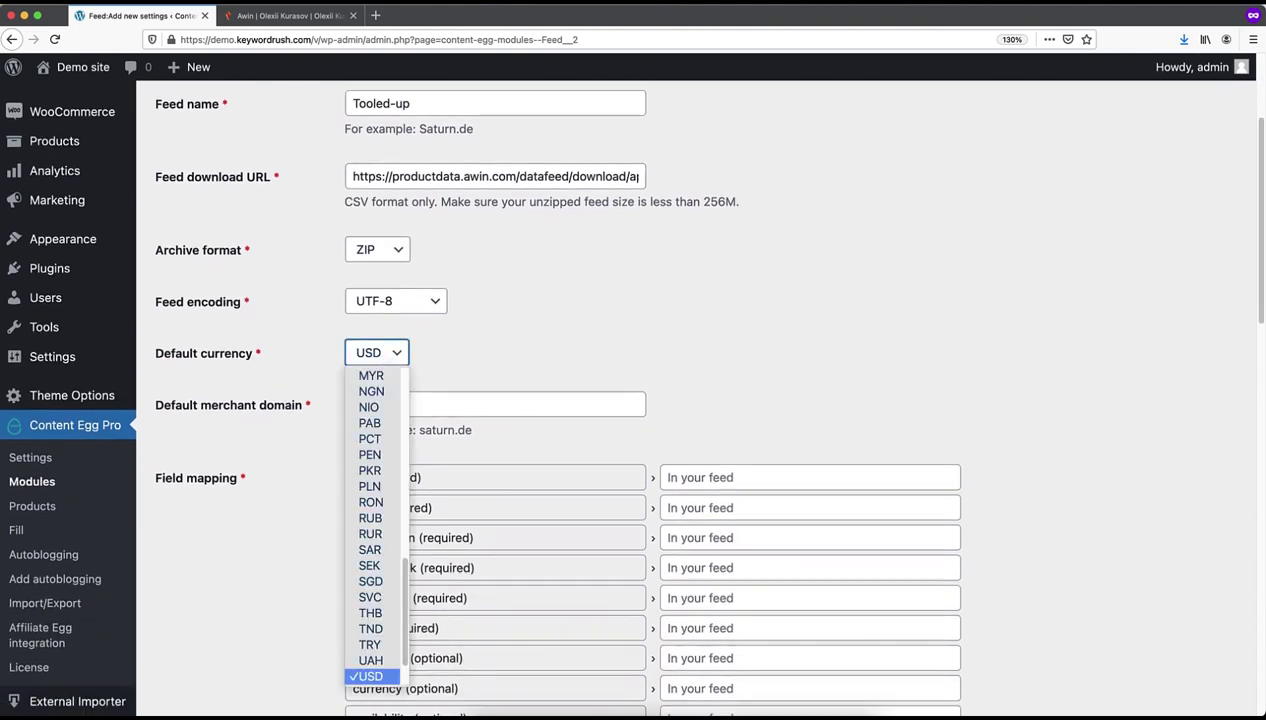
pyautogui.press('g')
pyautogui.press('Return')
# Enter tooled-up.com as the default merchant domain.
pyautogui.click(378, 398)
pyautogui.scroll(-1, 378, 398)
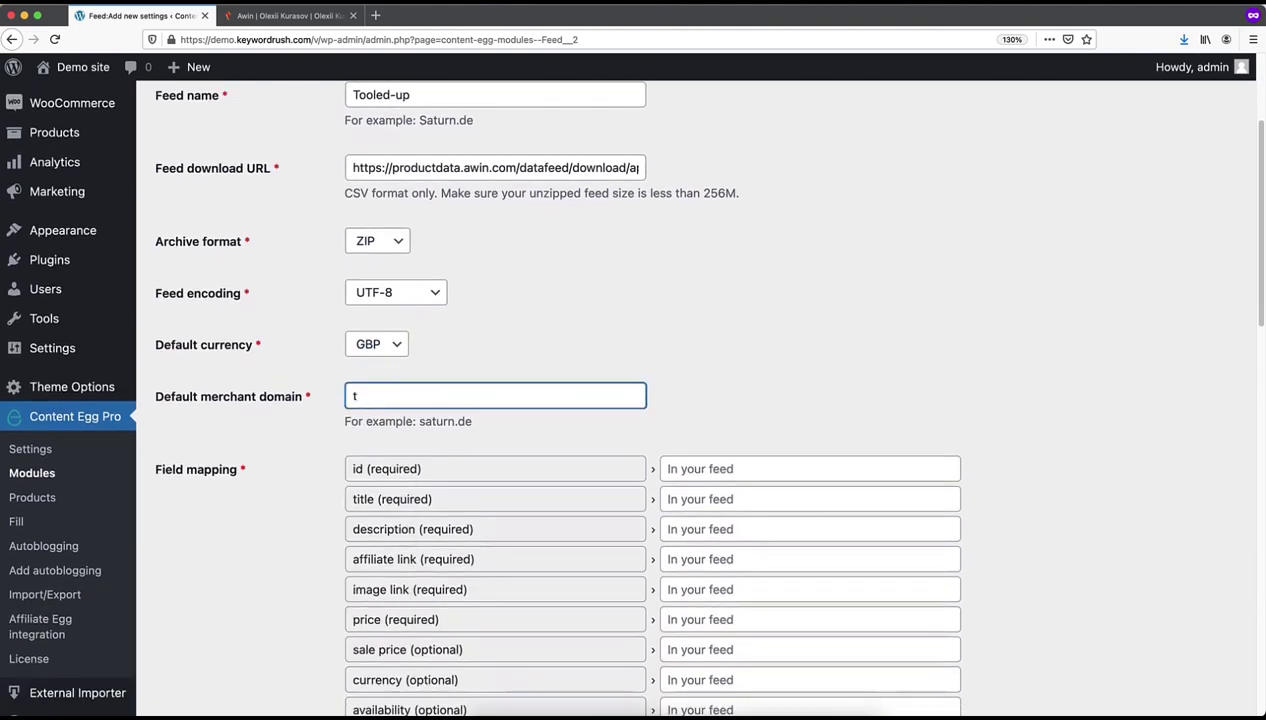
pyautogui.write('tooled-up.com')
pyautogui.scroll(-7, 640, 400)
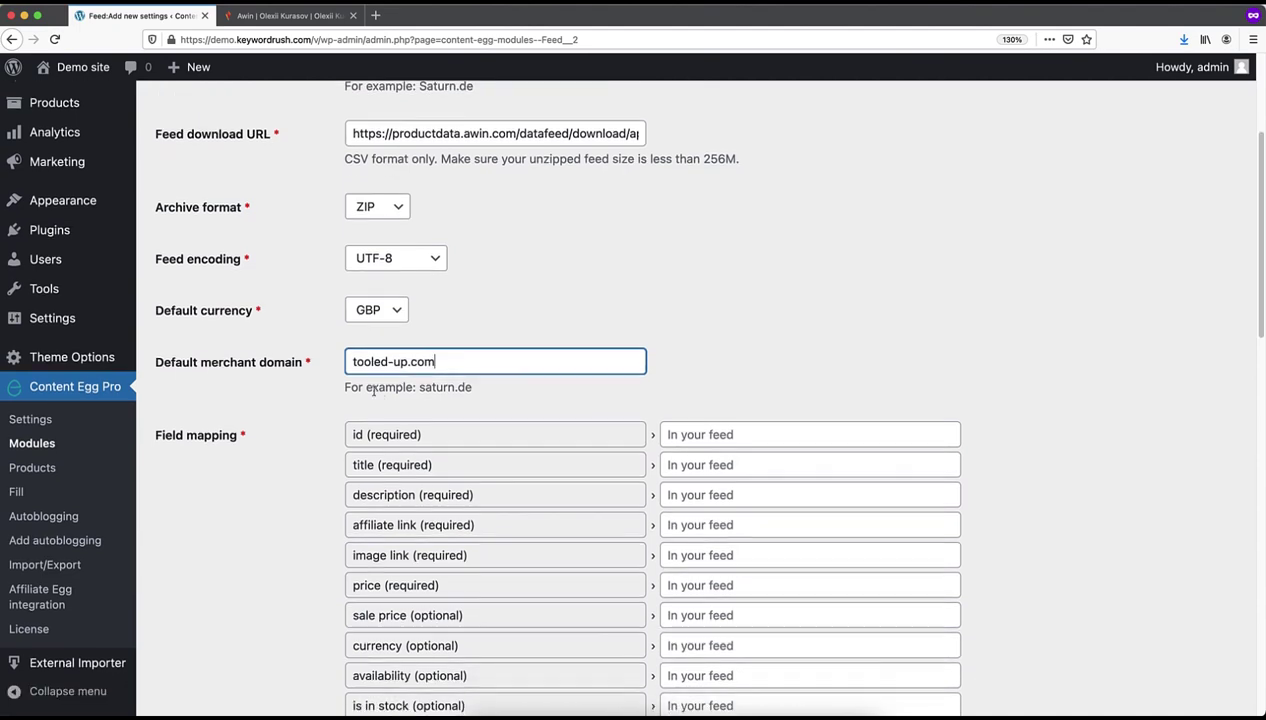
# Download the datafeed from Awin and open the extracted CSV file in Excel.
pyautogui.click(291, 15)
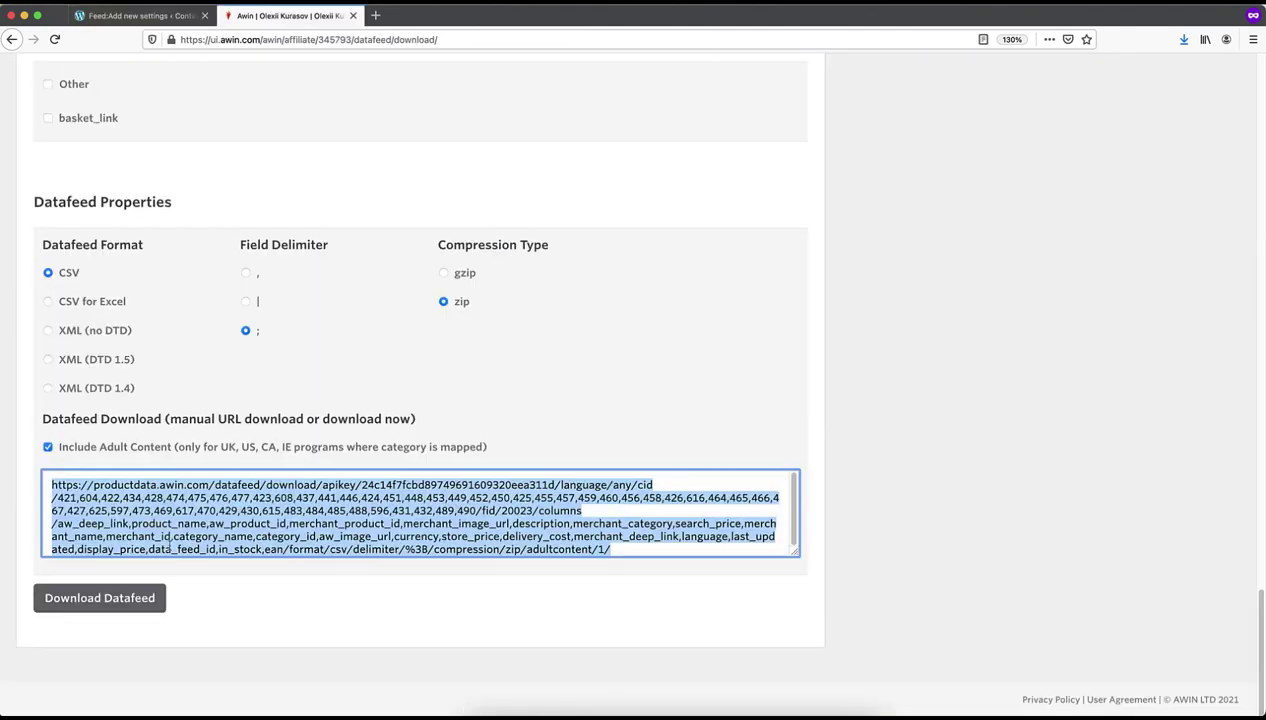
pyautogui.click(99, 598)
pyautogui.click(541, 320)
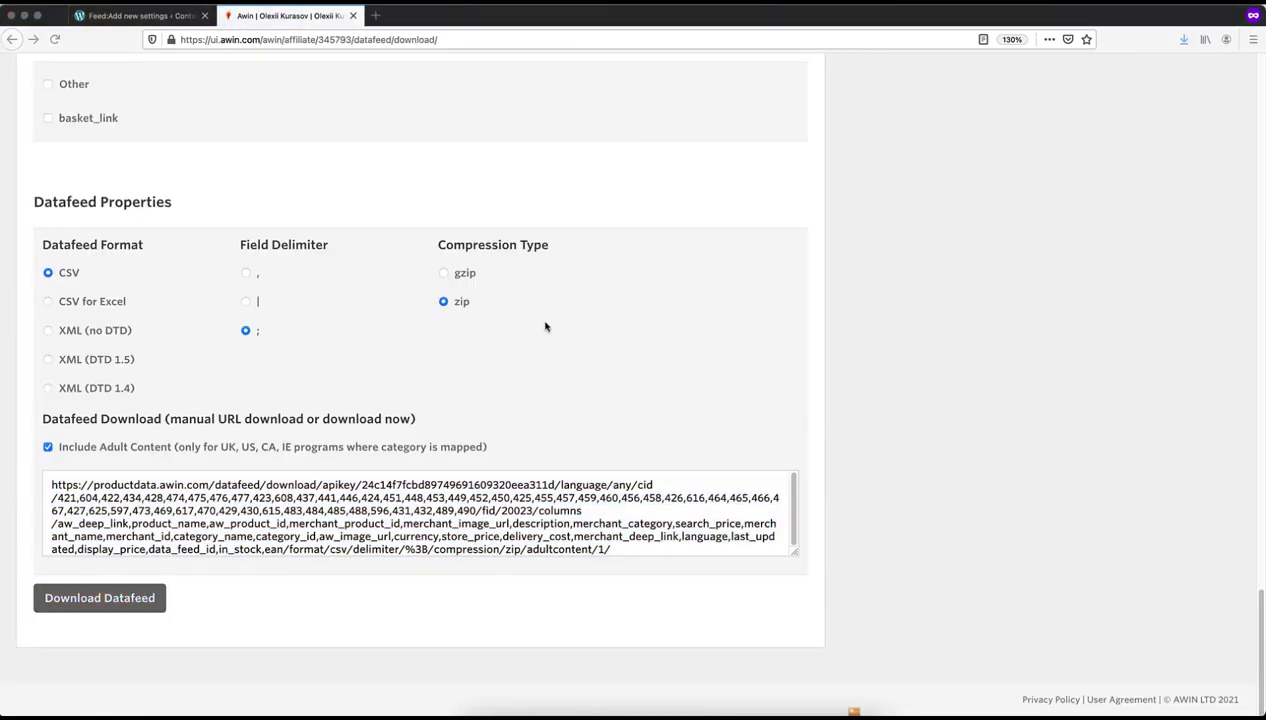
pyautogui.click(676, 417)
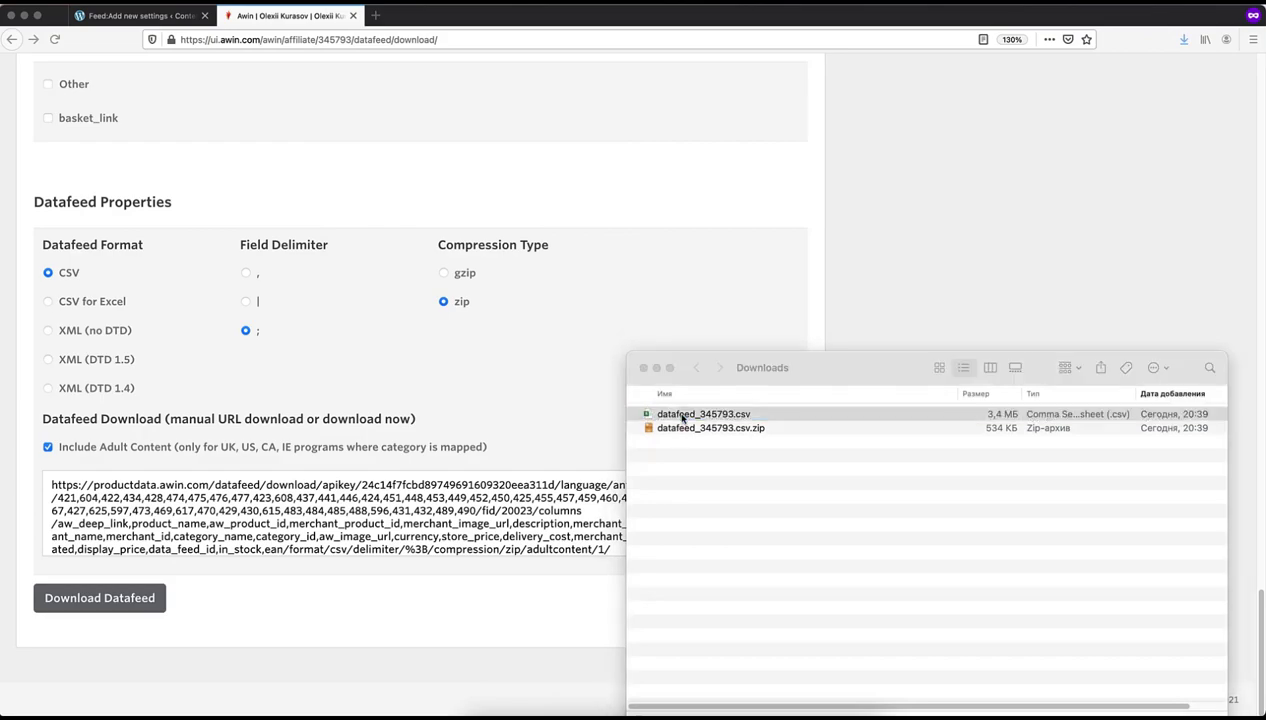
pyautogui.doubleClick(682, 417)
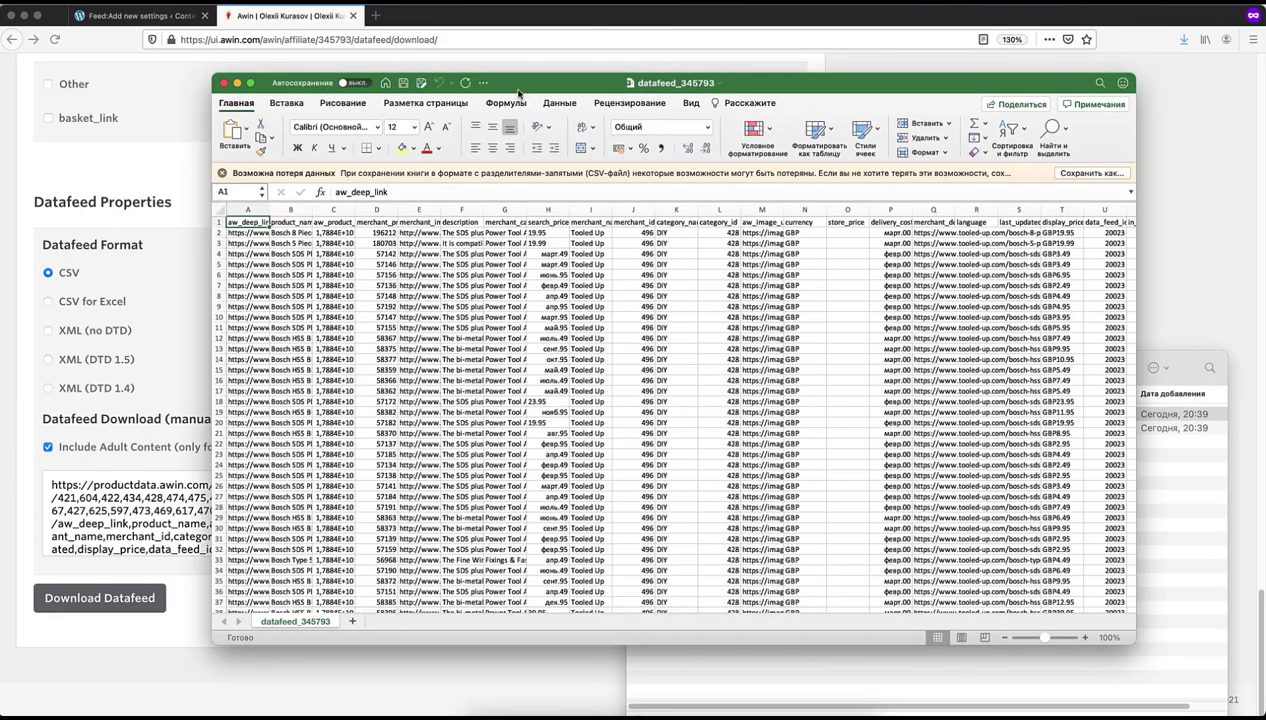
# Place the spreadsheet beside the feed module form and map the affiliate link field to the copied column header aw_deep_link.
pyautogui.moveTo(519, 93); pyautogui.dragTo(772, 20)
pyautogui.click(140, 15)
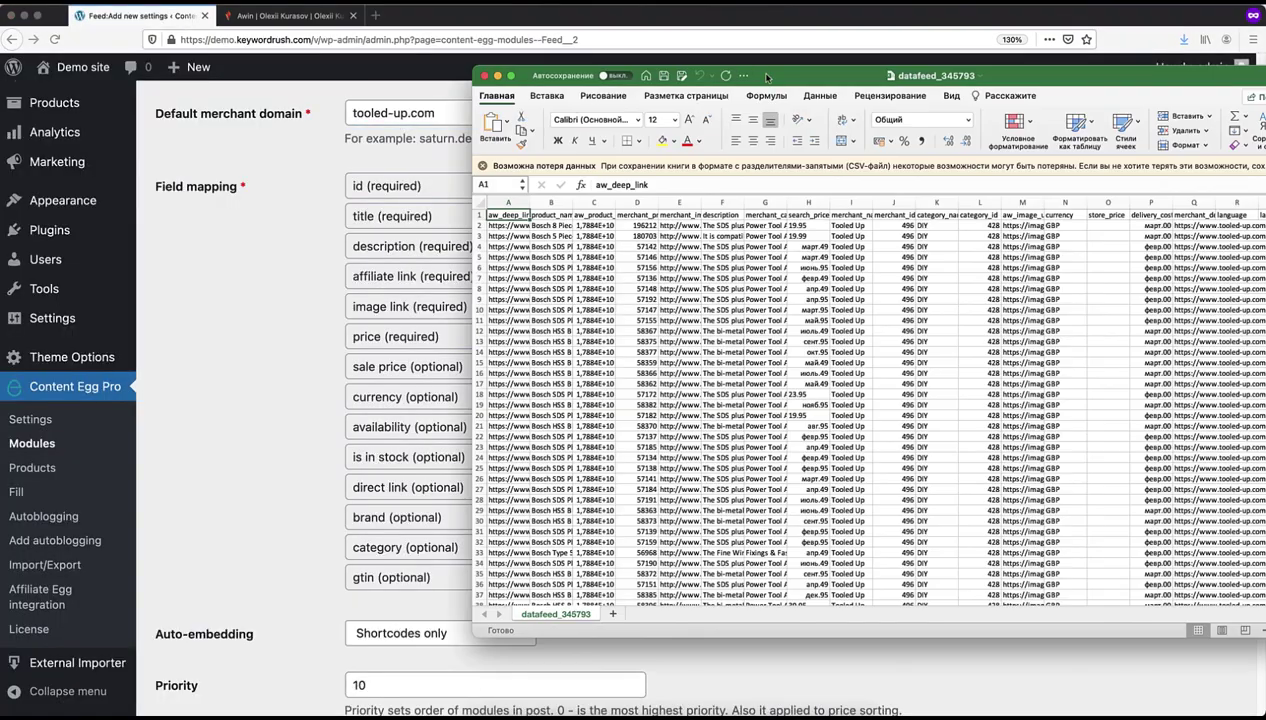
pyautogui.moveTo(766, 76); pyautogui.dragTo(1063, 82)
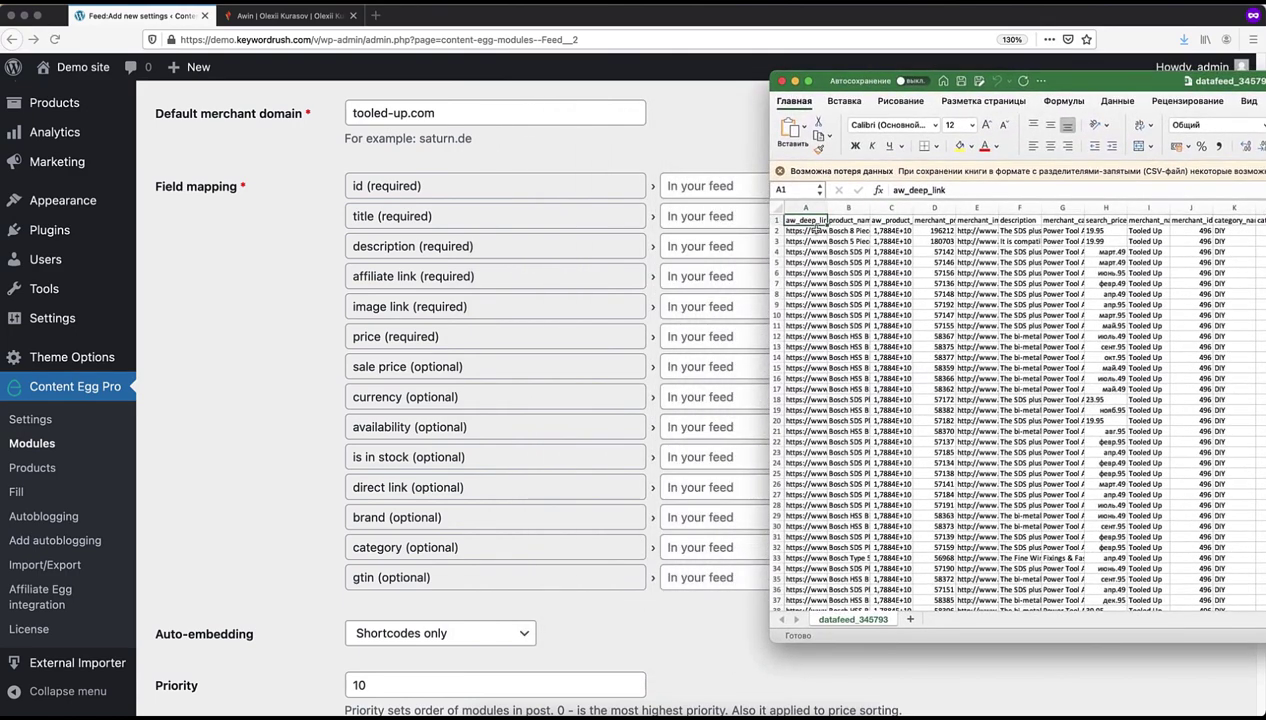
pyautogui.press('super+c')
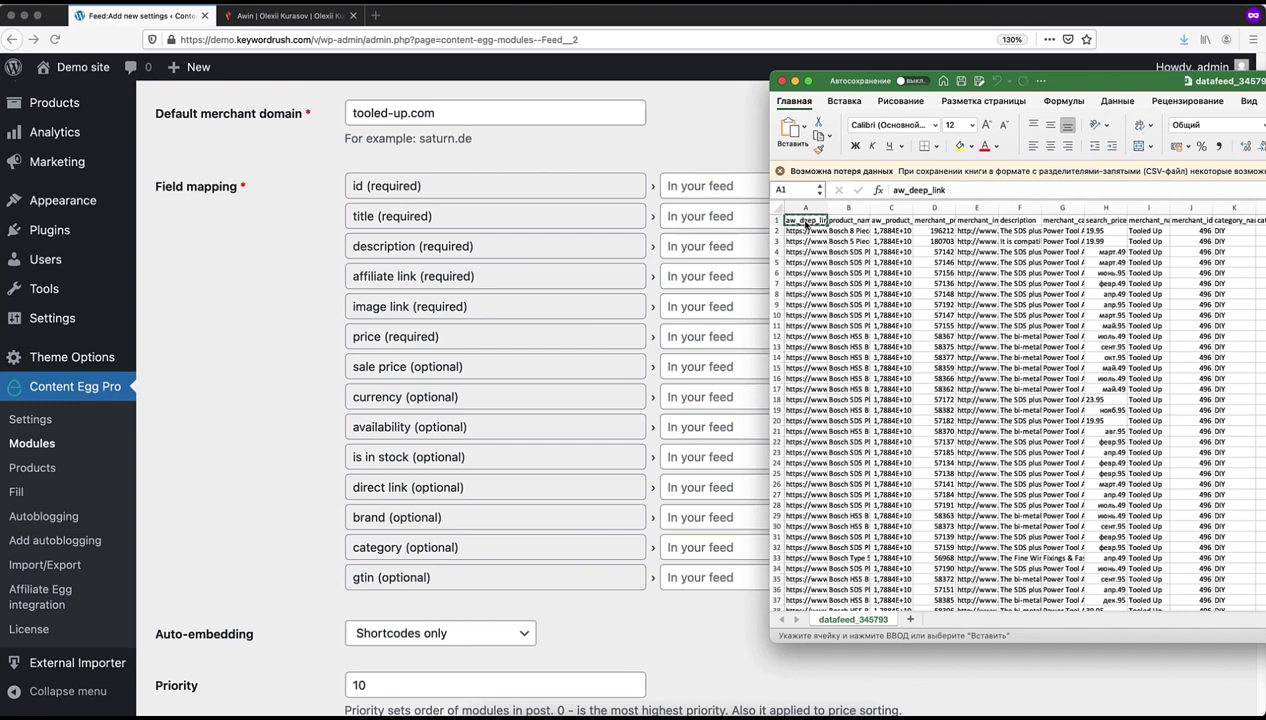
pyautogui.click(680, 270)
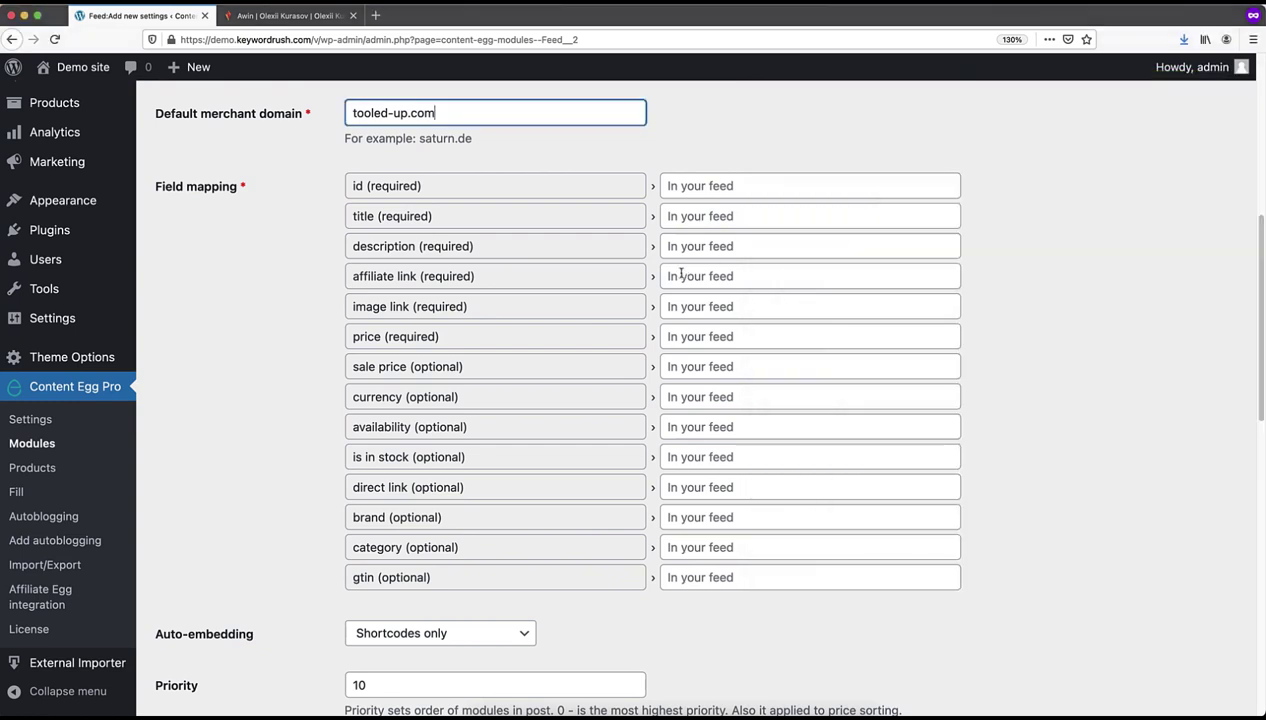
pyautogui.press('super+v')
# Copy the product_name column header from the spreadsheet into the mapping for the title field.
pyautogui.press('super+Tab')
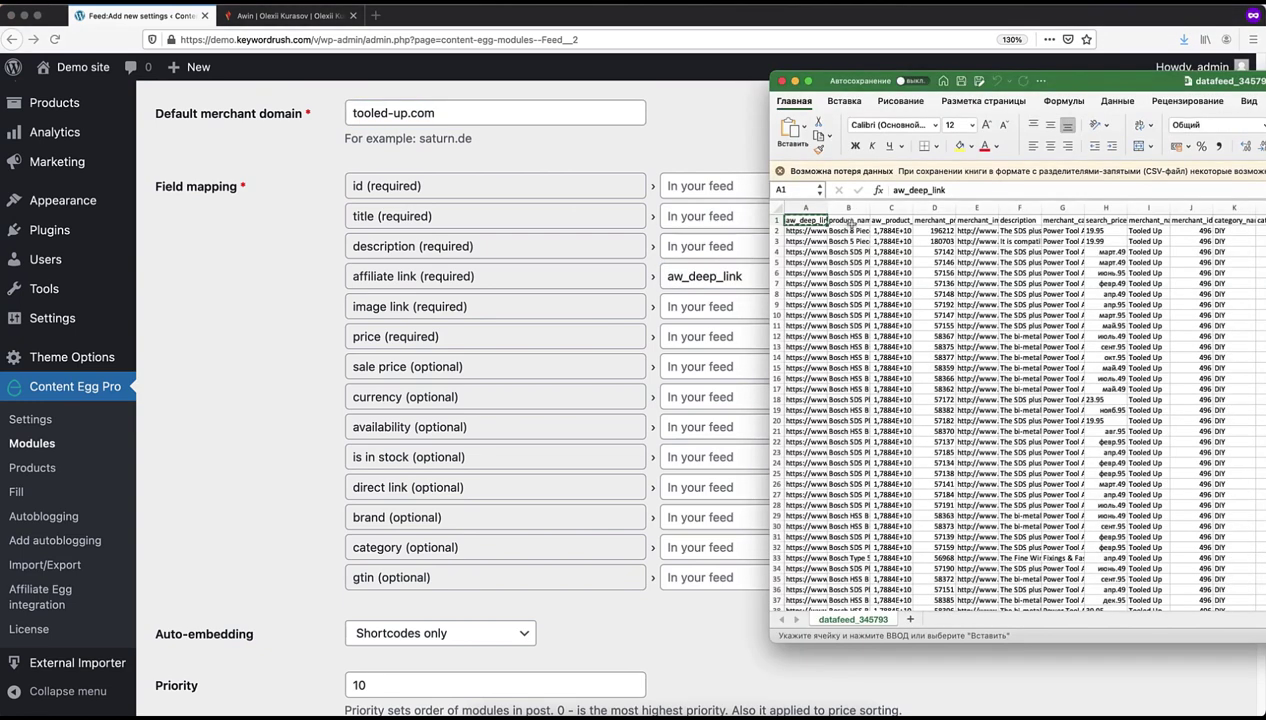
pyautogui.click(850, 222)
pyautogui.press('super+c')
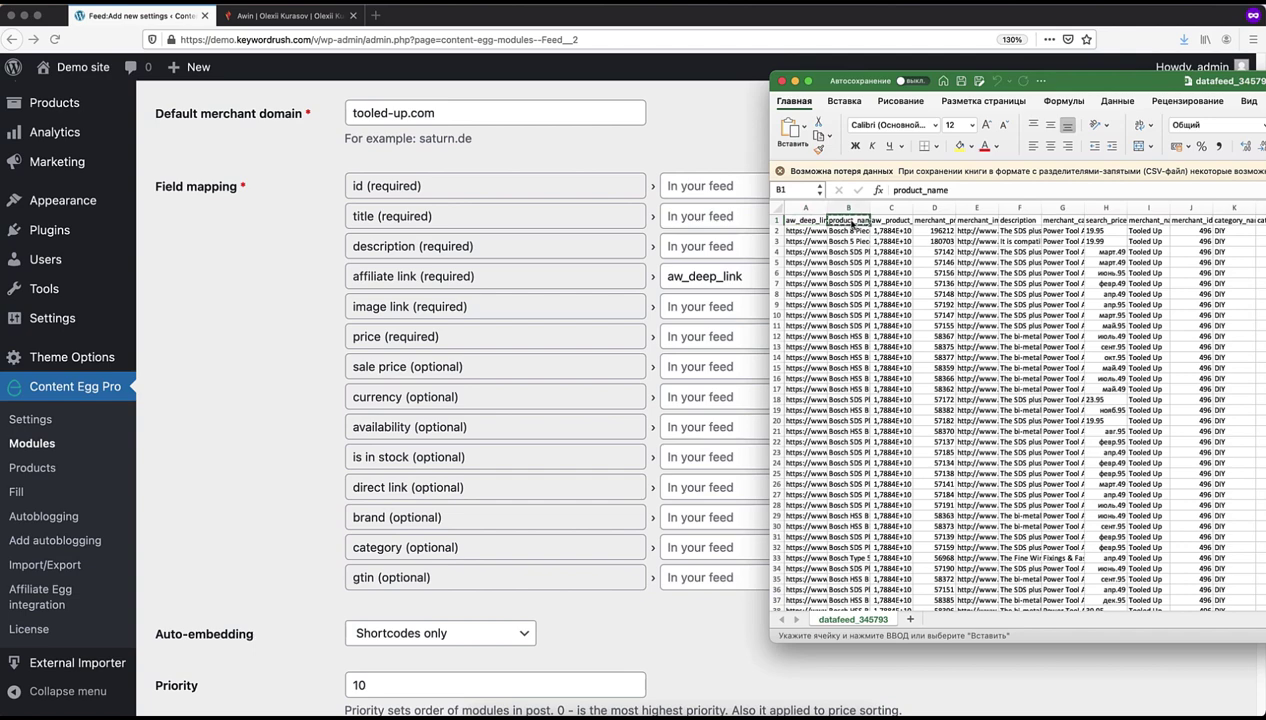
pyautogui.click(716, 222)
pyautogui.press('super+v')
# Map the id field to the merchant_product_id column header copied from the spreadsheet.
pyautogui.press('super+Tab')
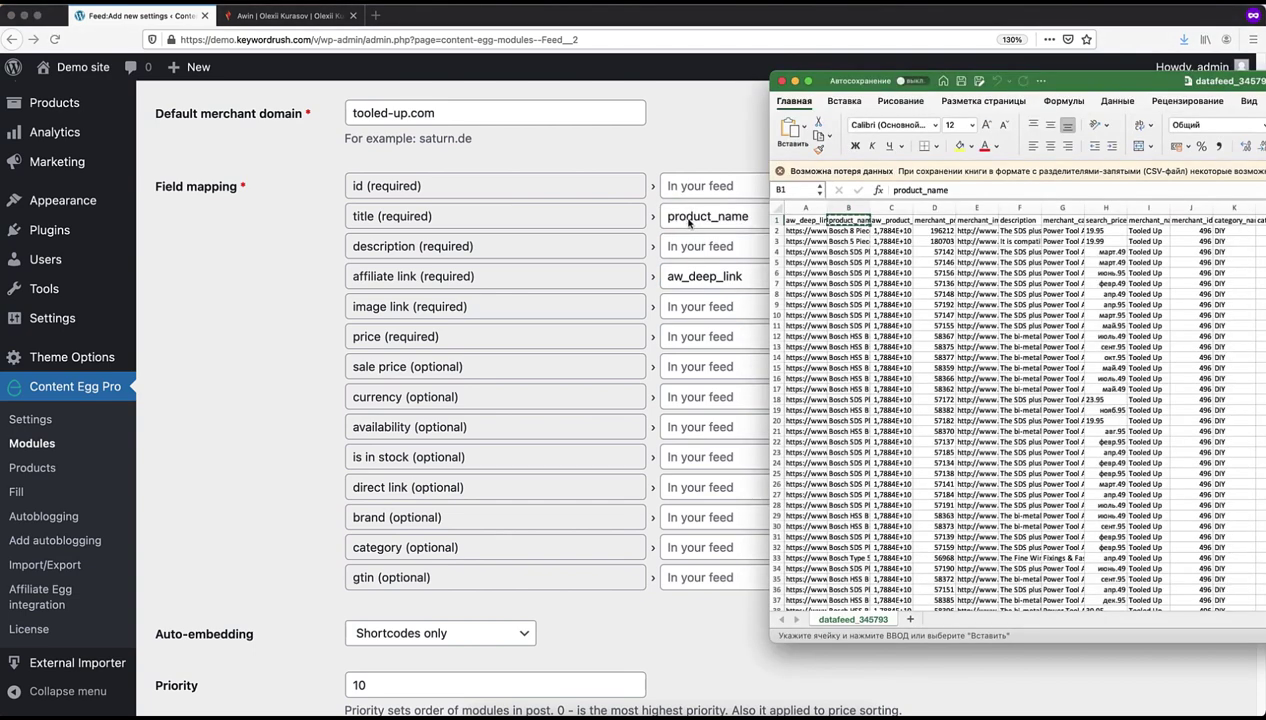
pyautogui.click(930, 219)
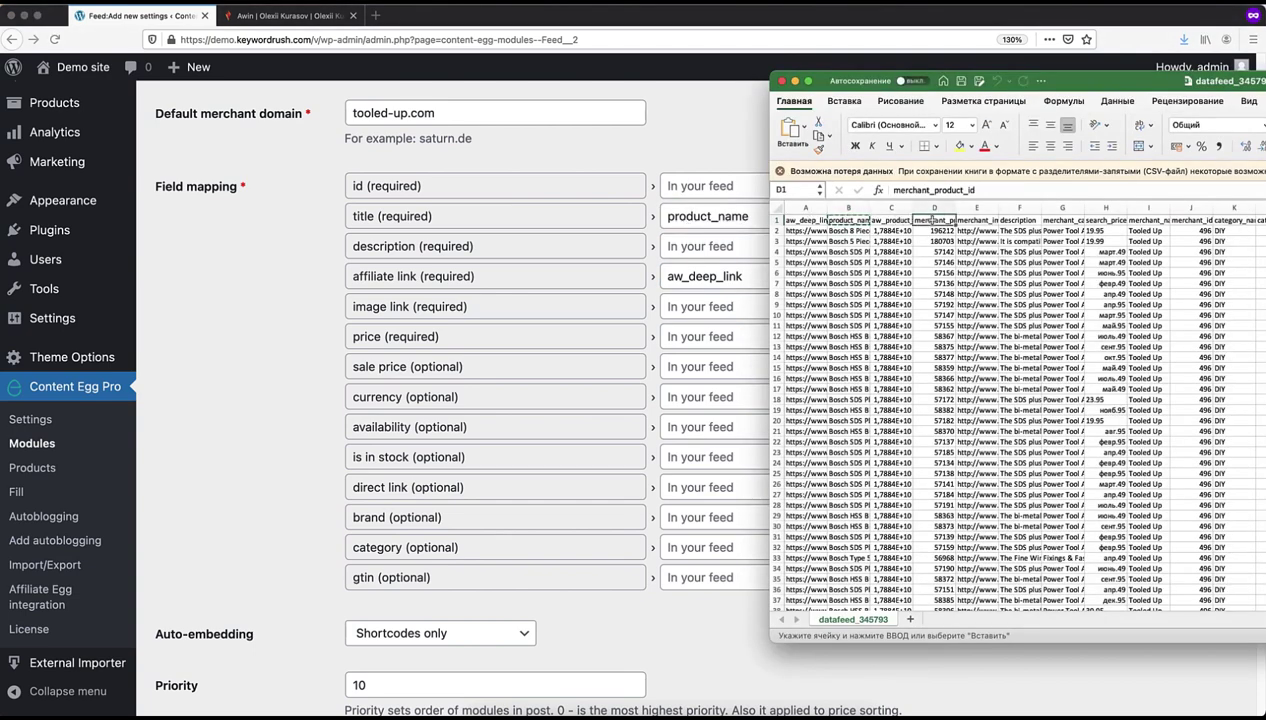
pyautogui.press('super+c')
pyautogui.press('super+Tab')
pyautogui.click(713, 186)
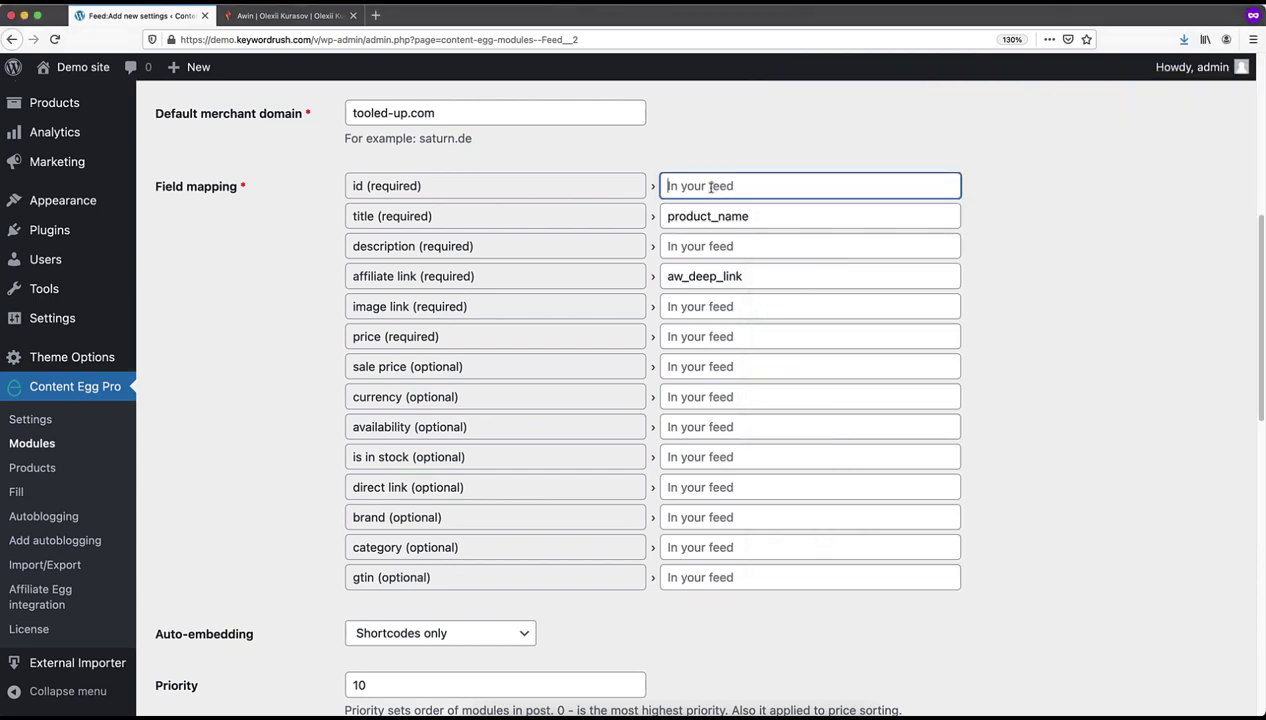
pyautogui.press('super+v')
pyautogui.press('super+Tab')
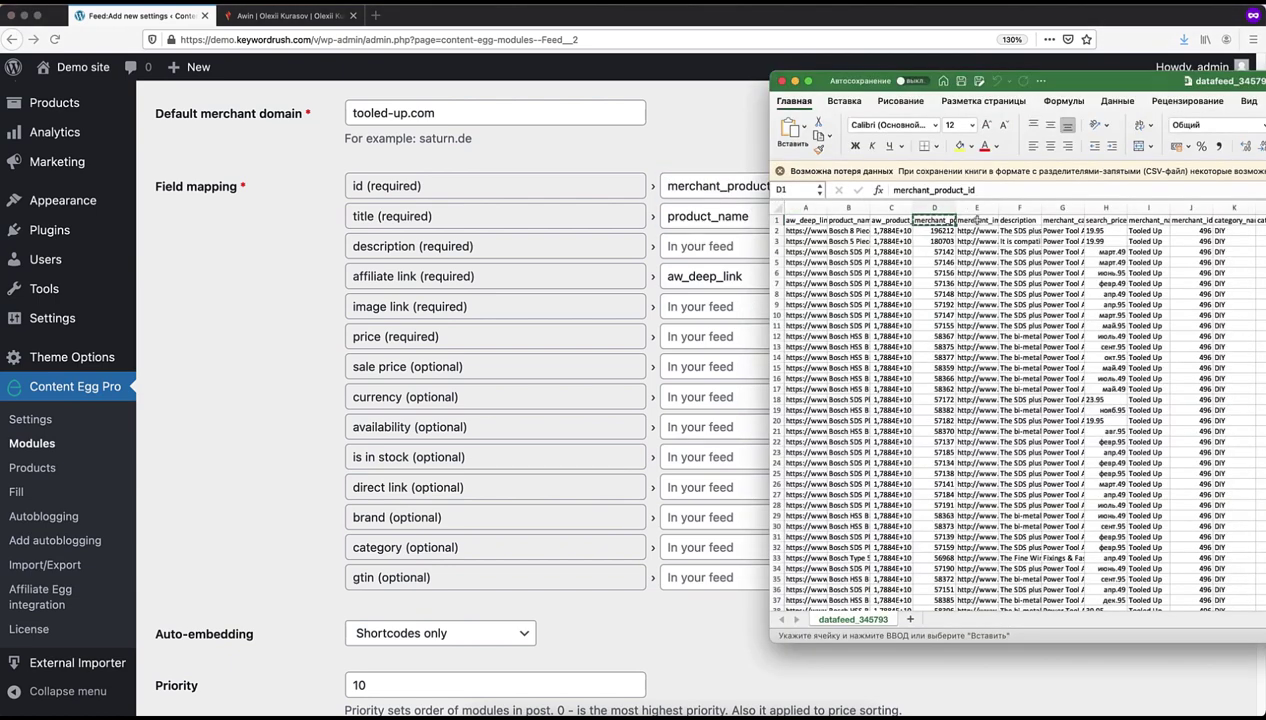
# Map the image link field to the merchant_image_url column header copied from the spreadsheet.
pyautogui.click(978, 219)
pyautogui.moveTo(998, 208); pyautogui.dragTo(1019, 226)
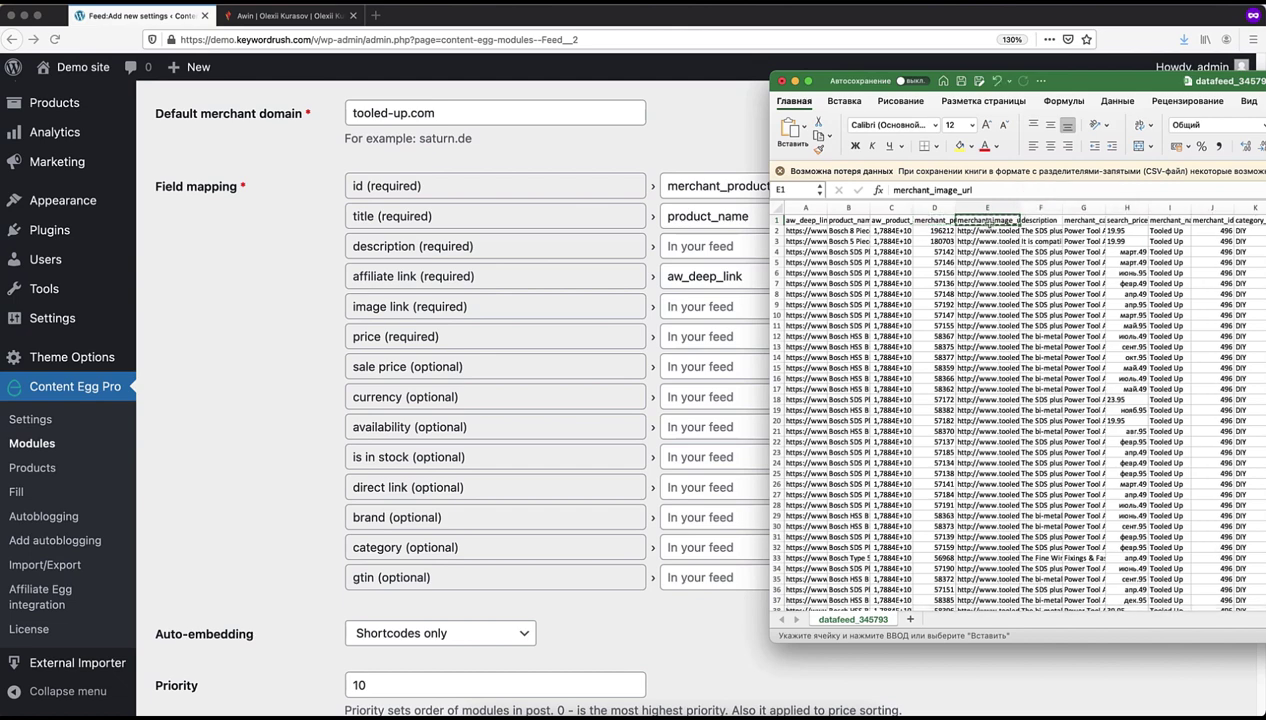
pyautogui.press('super+Tab')
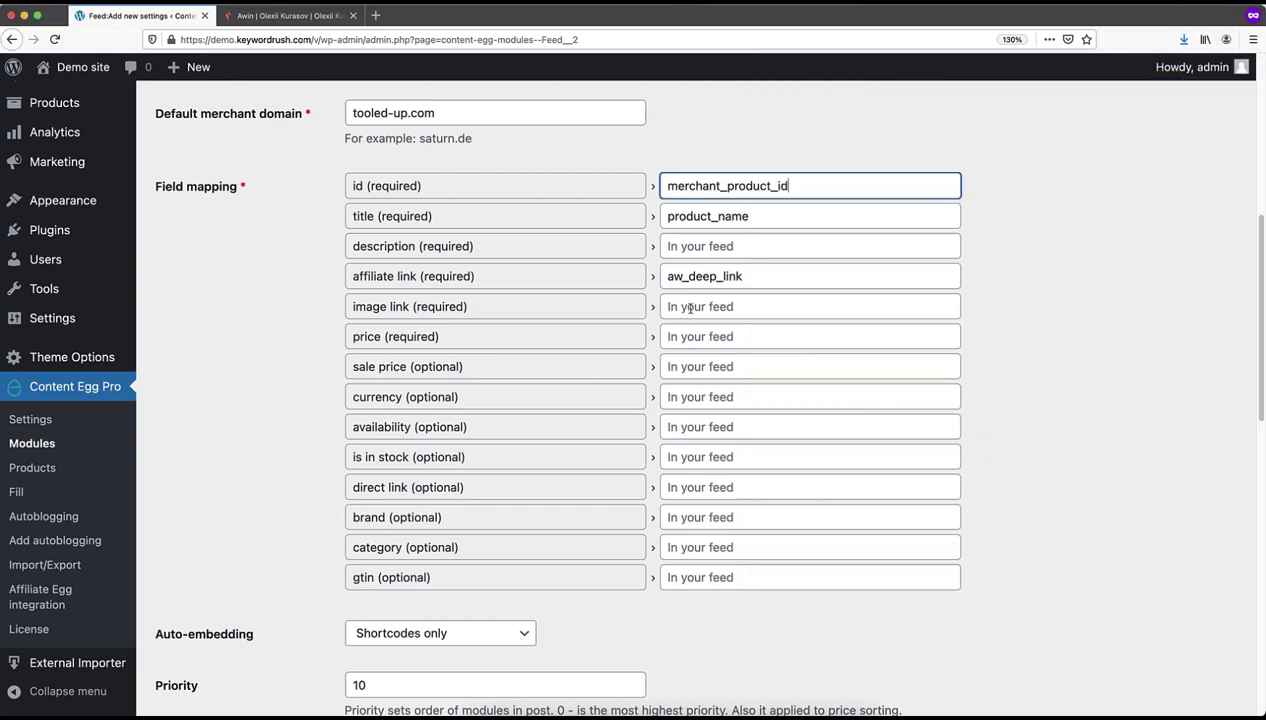
pyautogui.click(689, 309)
pyautogui.press('super+Tab')
# Map the required description field to the feed's description column.
pyautogui.press('super+c')
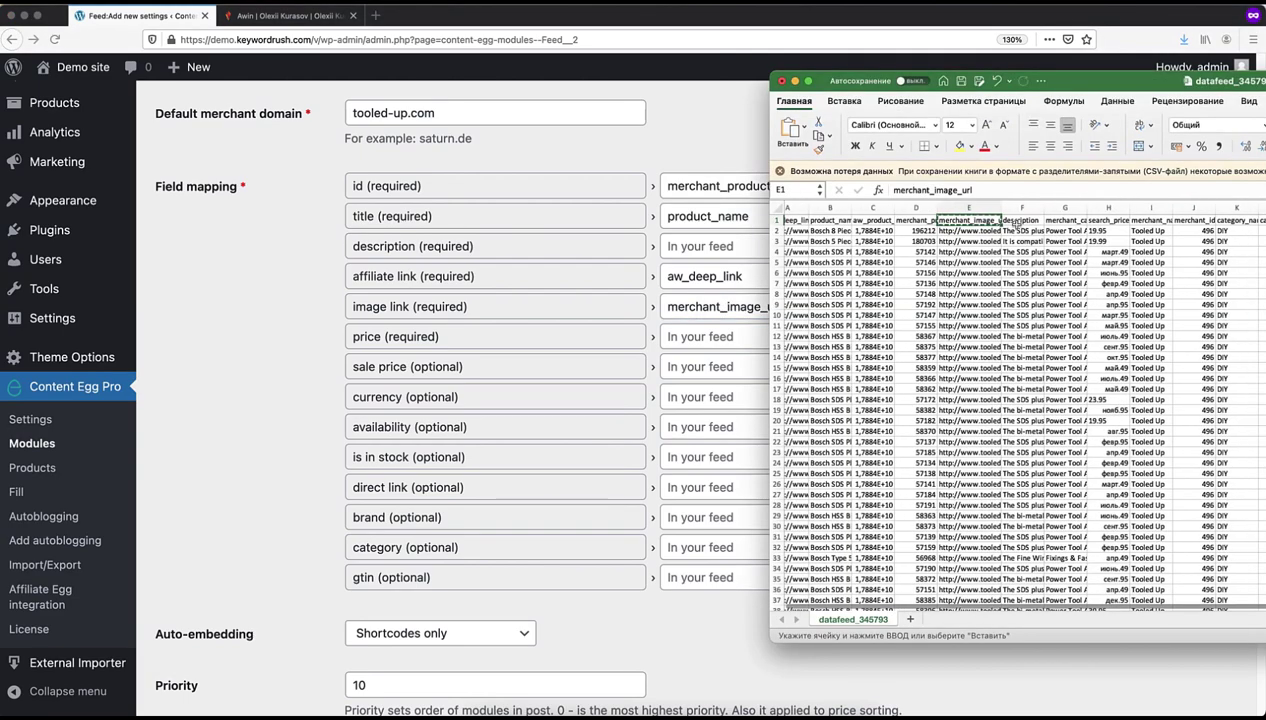
pyautogui.press('super+Tab')
pyautogui.press('super+v')
pyautogui.click(709, 247)
pyautogui.write('description')
# Copy the search_price column header from the spreadsheet into the mapping for the price field.
pyautogui.press('super+Tab')
pyautogui.hscroll(3, 957, 241)
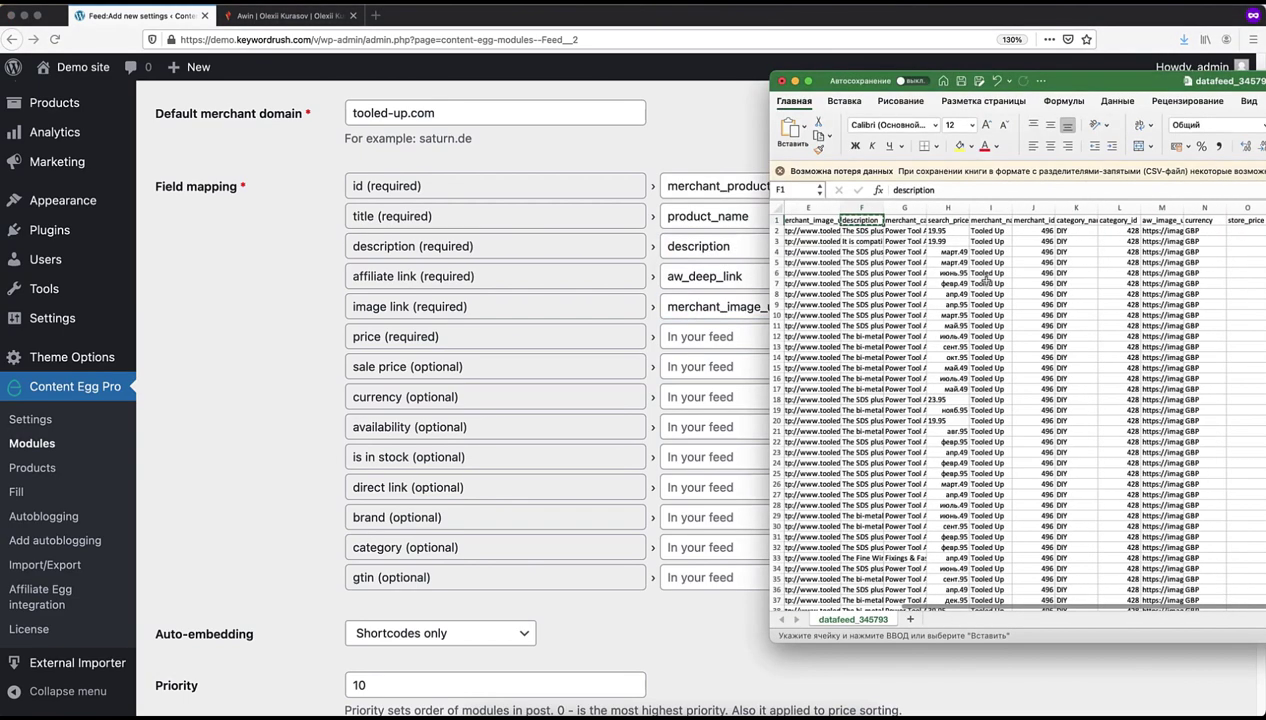
pyautogui.click(950, 220)
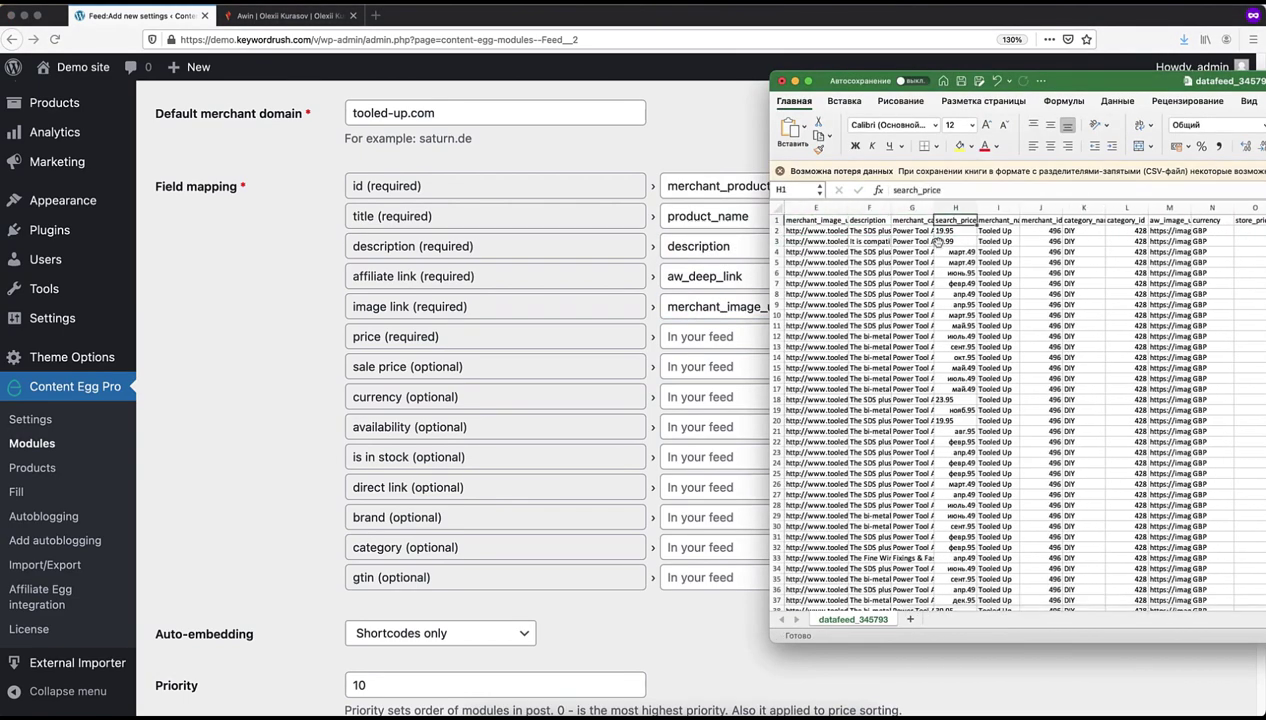
pyautogui.press('super+c')
pyautogui.press('super+Tab')
pyautogui.click(797, 336)
pyautogui.press('super+v')
# Map the optional category field to the category_name column header copied from the spreadsheet.
pyautogui.scroll(-1, 797, 336)
pyautogui.press('super+Tab')
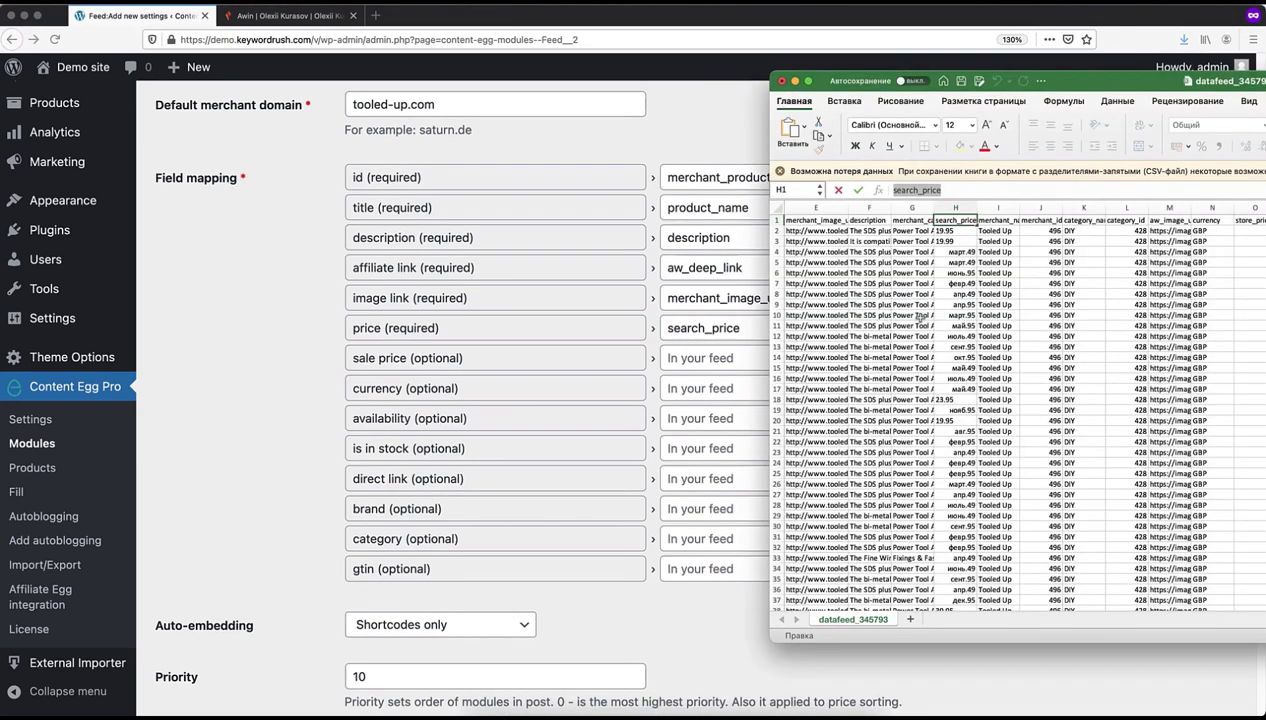
pyautogui.hscroll(1, 909, 311)
pyautogui.hscroll(3, 908, 312)
pyautogui.click(975, 220)
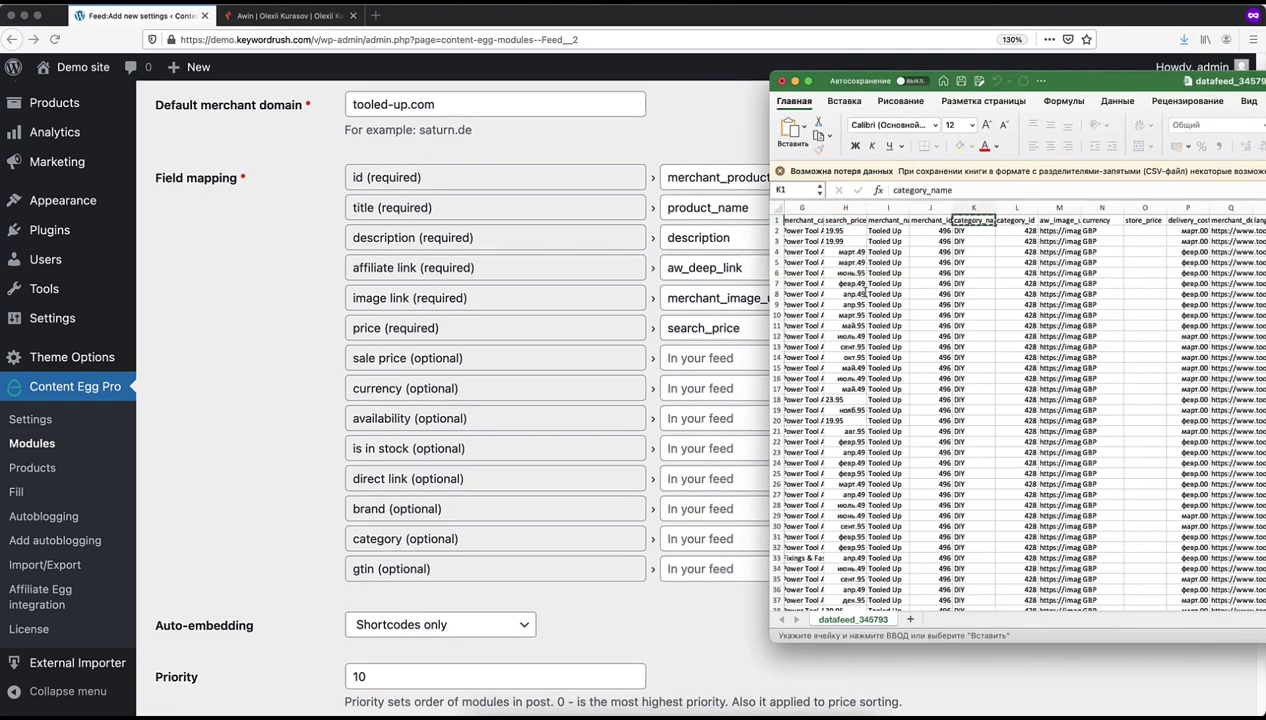
pyautogui.press('super+Tab')
pyautogui.click(680, 538)
pyautogui.press('super+v')
# Find the currency column header in the spreadsheet and copy it into the mapping for the currency field.
pyautogui.press('super+Tab')
pyautogui.hscroll(3, 932, 236)
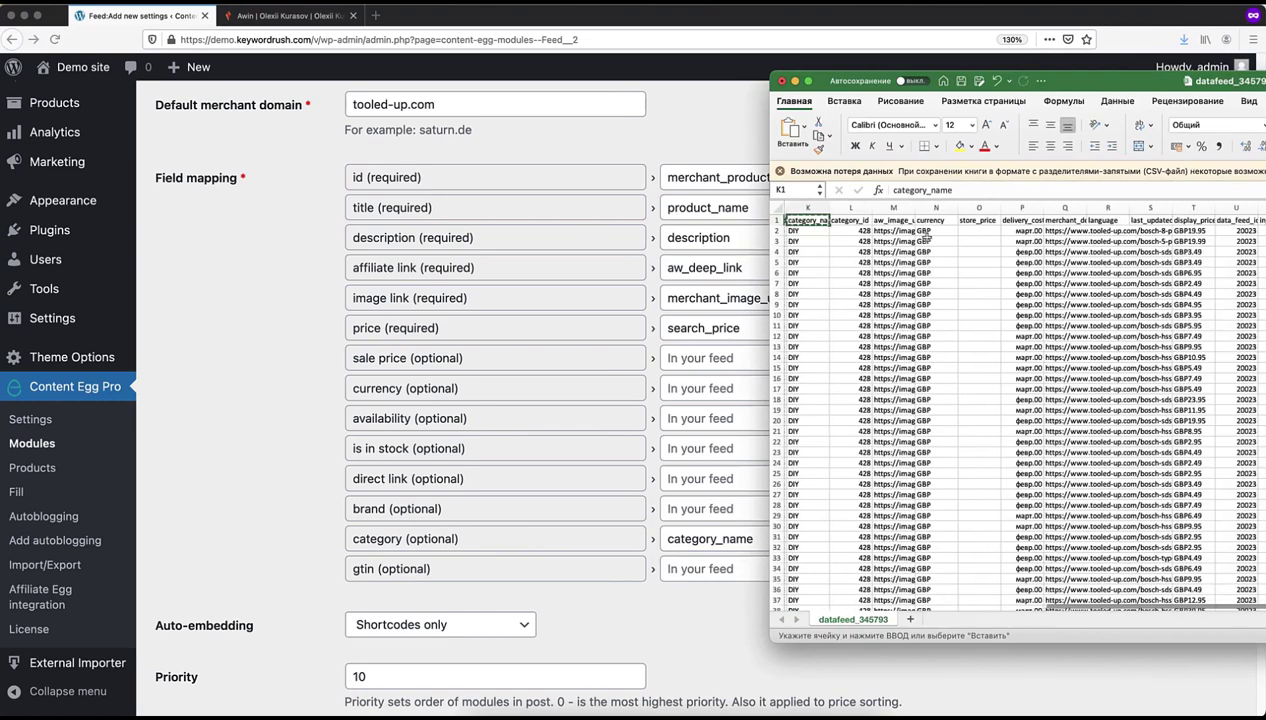
pyautogui.press('Down')
pyautogui.press('Down')
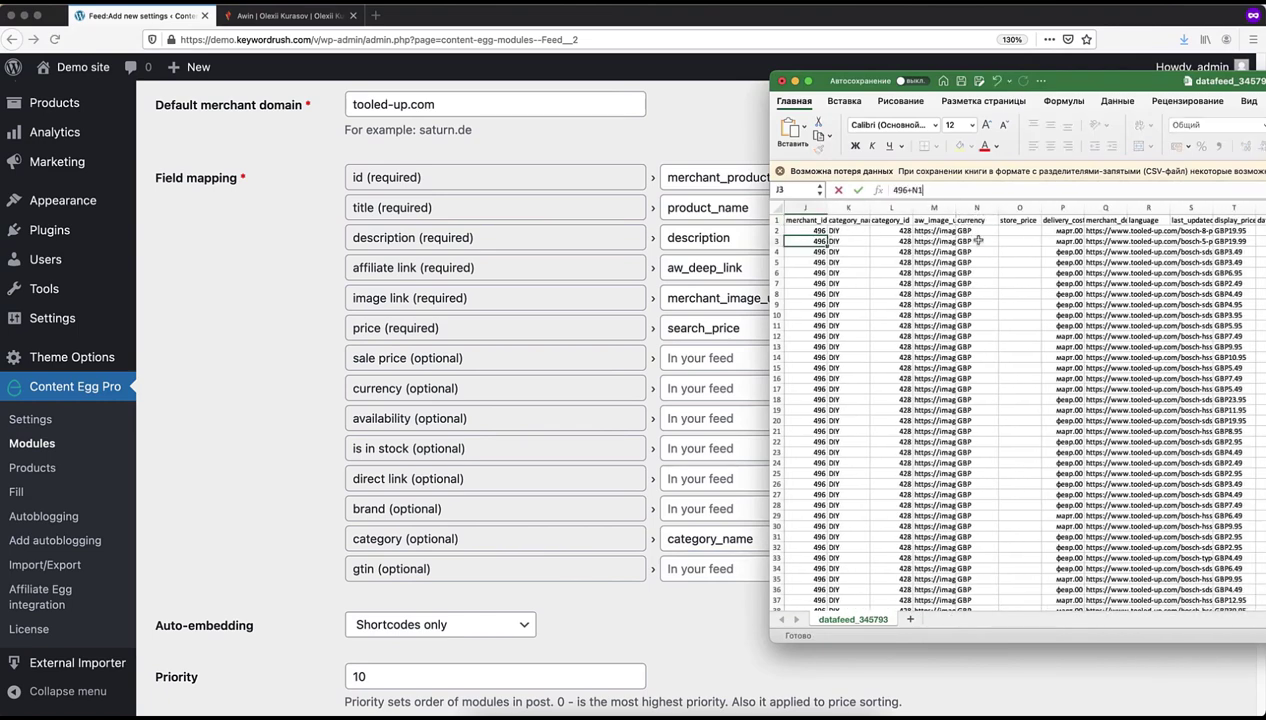
pyautogui.press('Escape')
pyautogui.press('Right')
pyautogui.click(697, 540)
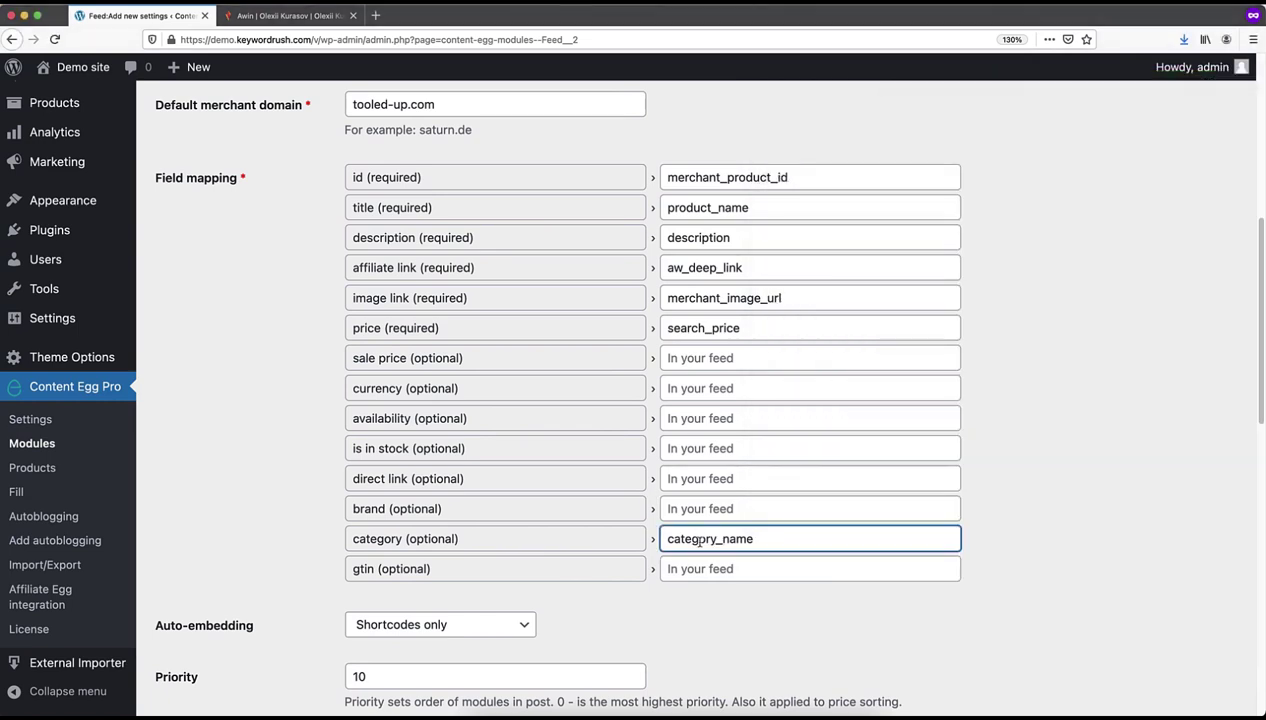
pyautogui.click(687, 388)
pyautogui.press('super+v')
# Map the is in stock field to the in_stock column header copied from the spreadsheet.
pyautogui.press('super+Tab')
pyautogui.hscroll(5, 920, 297)
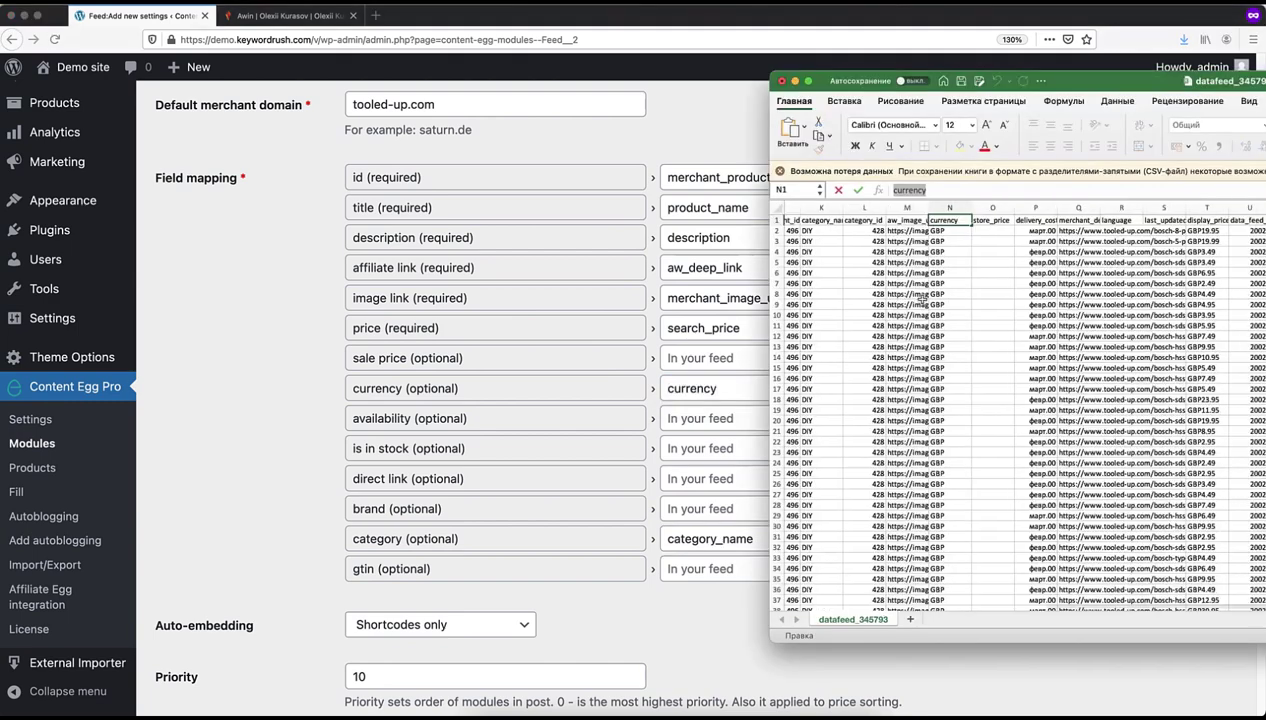
pyautogui.hscroll(2, 922, 297)
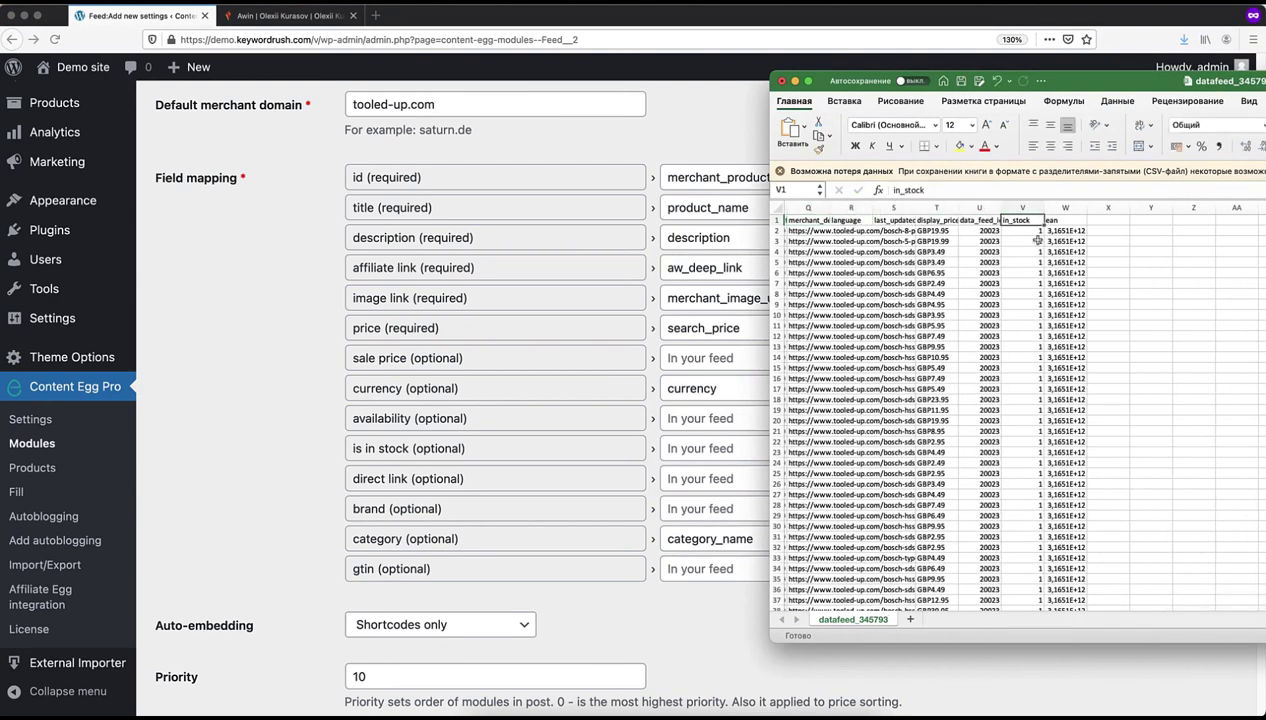
pyautogui.press('super+Tab')
pyautogui.click(700, 448)
pyautogui.press('super+v')
# Copy the ean column header from the spreadsheet into the mapping for the gtin field.
pyautogui.press('super+Tab')
pyautogui.click(1065, 220)
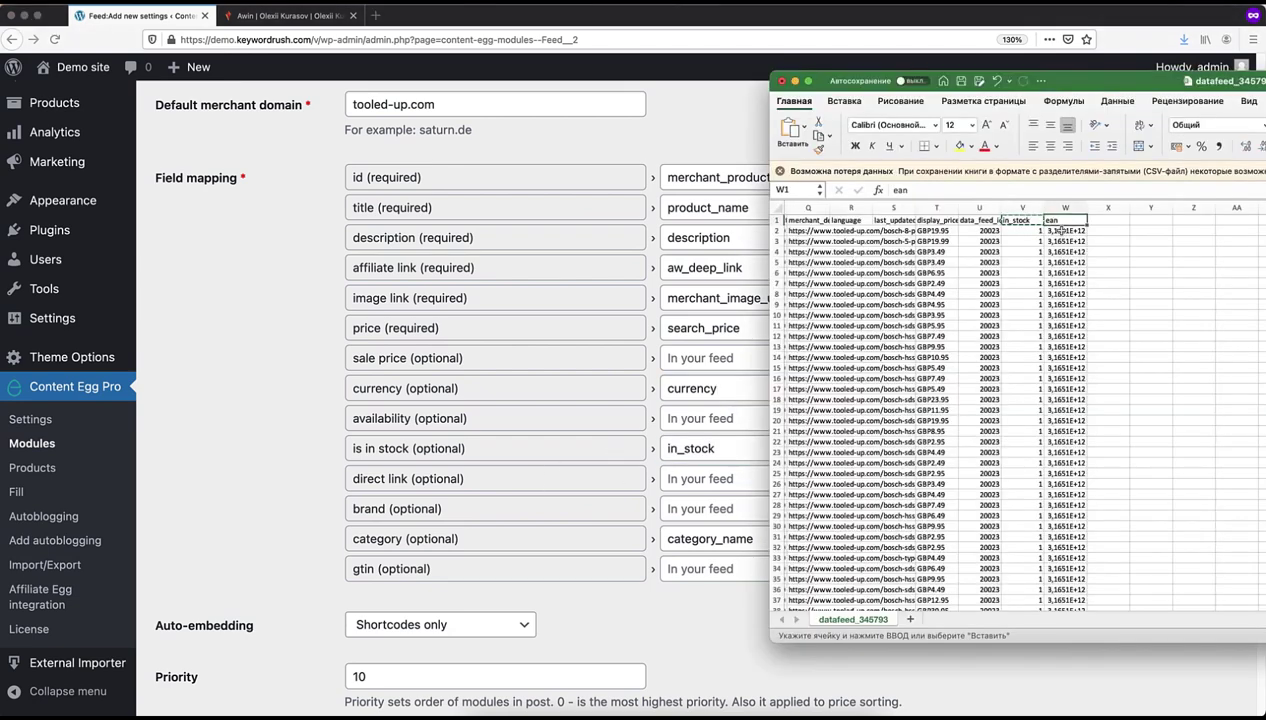
pyautogui.press('super+c')
pyautogui.press('super+Tab')
pyautogui.click(720, 568)
pyautogui.press('super+v')
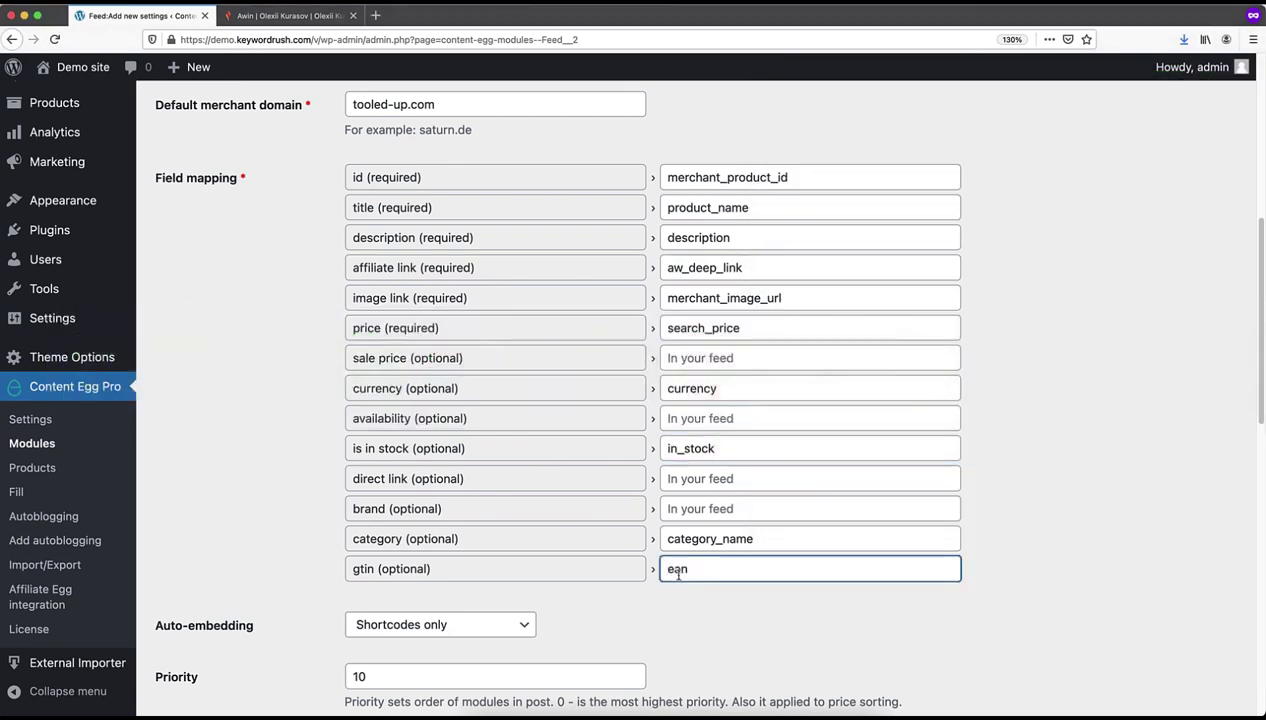
# Set the feed module's Featured image option to First image and save the module settings.
pyautogui.scroll(-2, 664, 543)
pyautogui.scroll(-4, 310, 526)
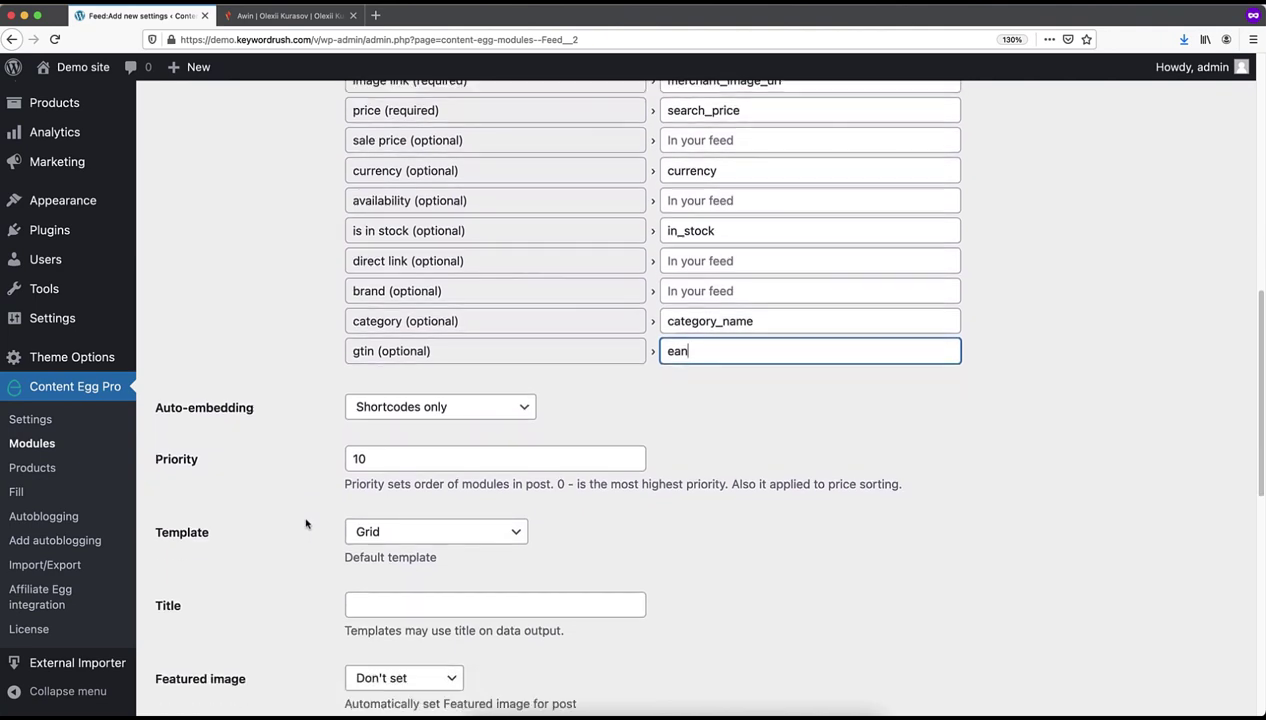
pyautogui.scroll(-3, 306, 523)
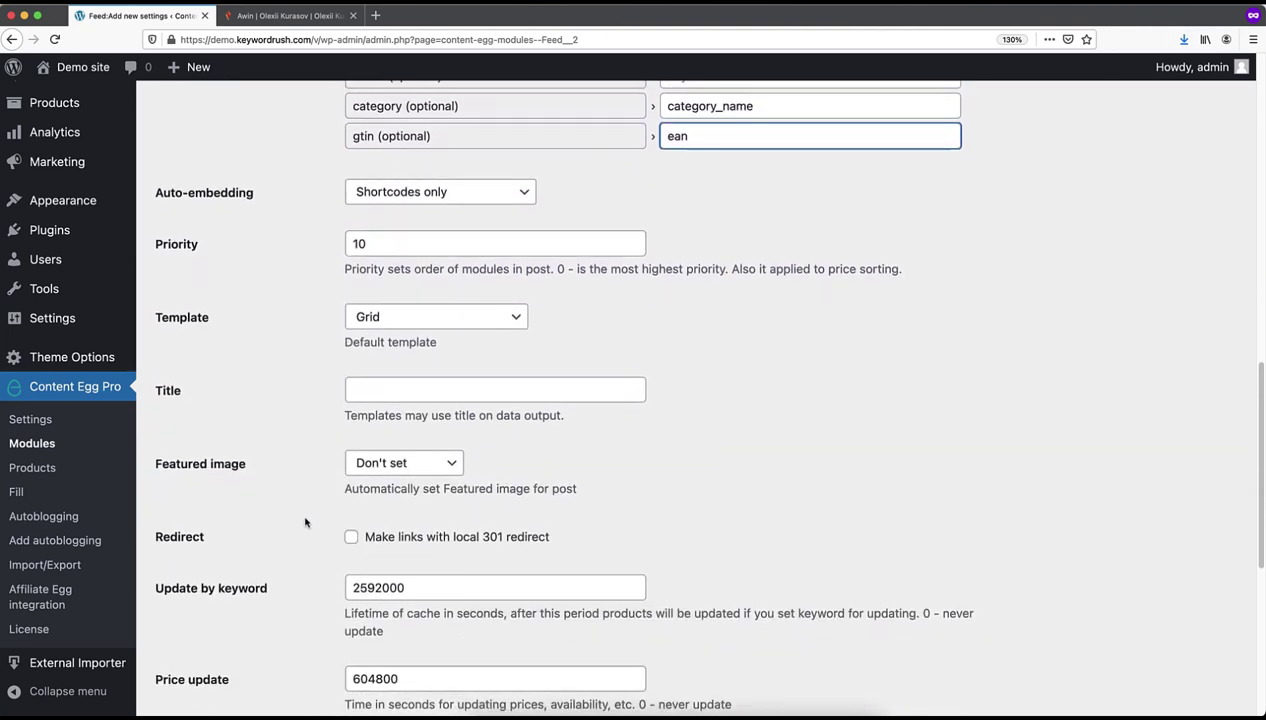
pyautogui.click(390, 408)
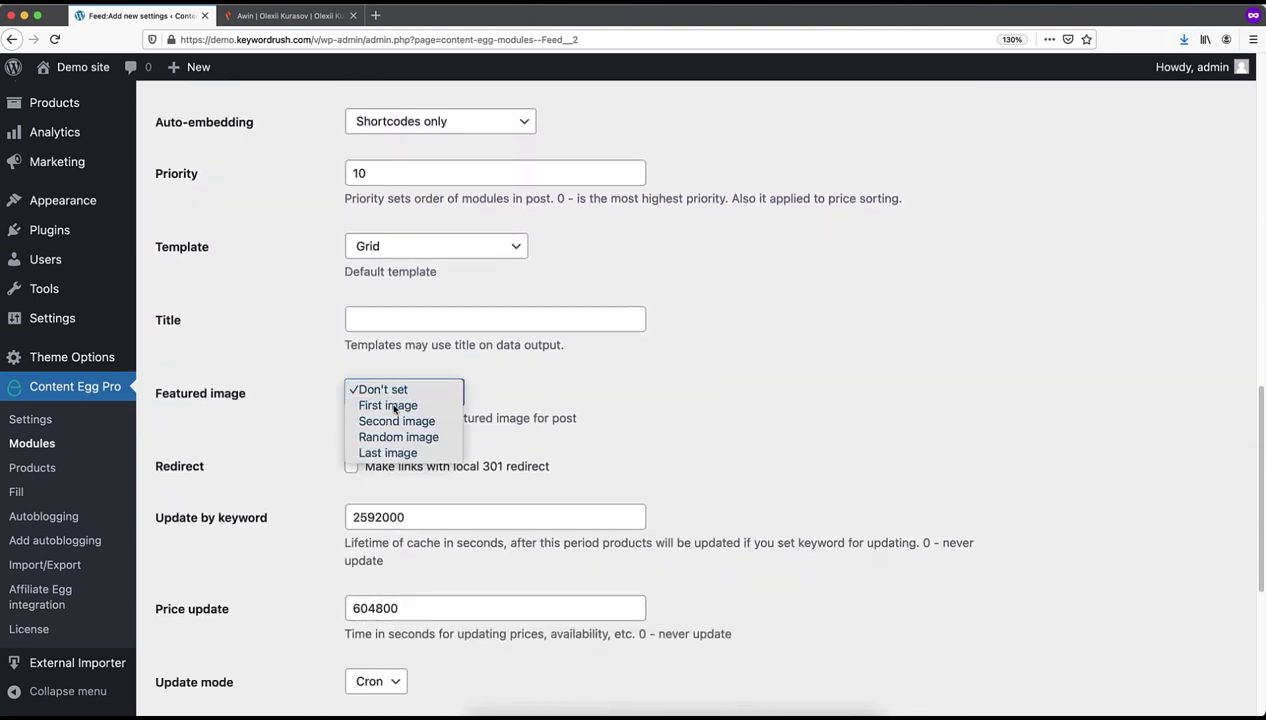
pyautogui.click(390, 406)
pyautogui.scroll(-5, 311, 435)
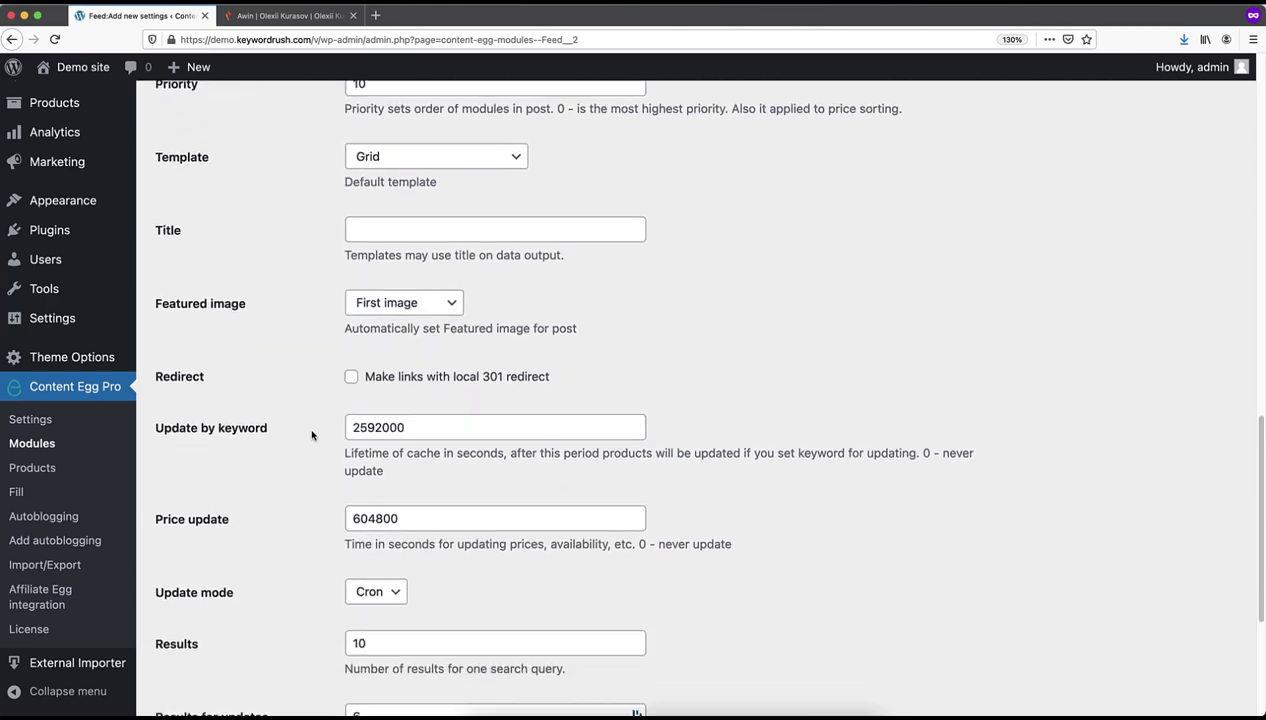
pyautogui.scroll(-1, 311, 435)
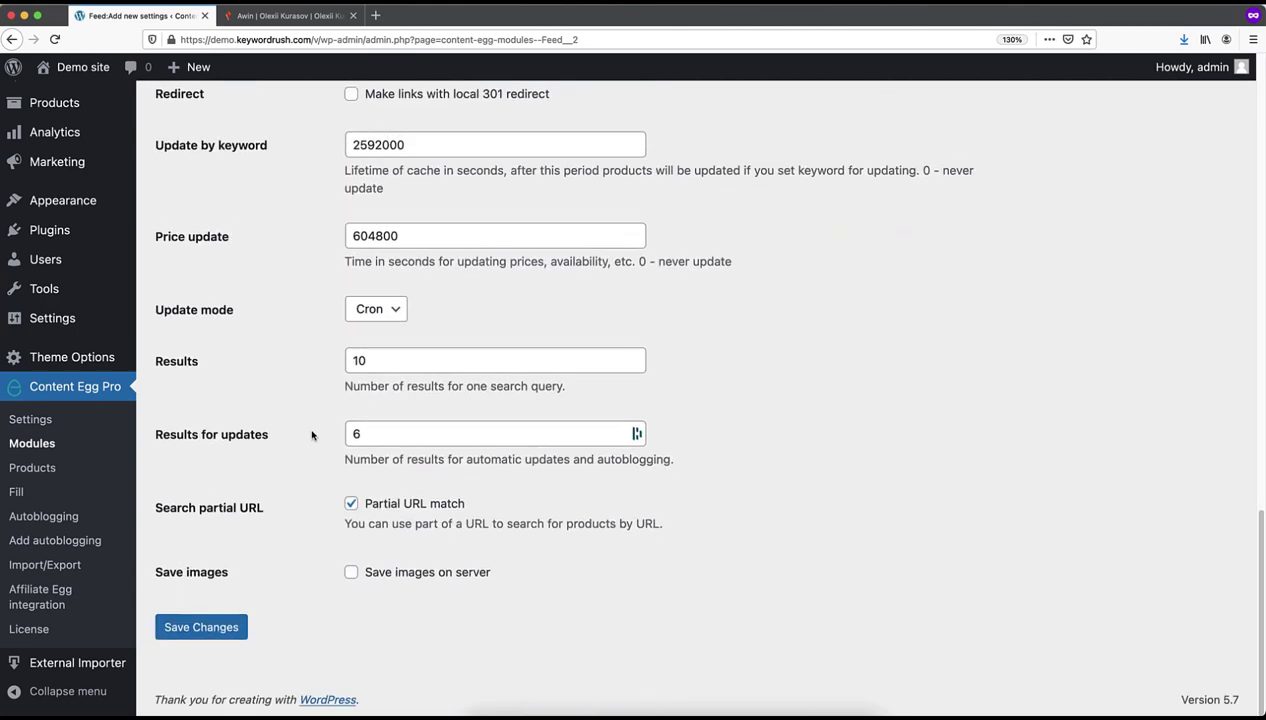
pyautogui.click(211, 626)
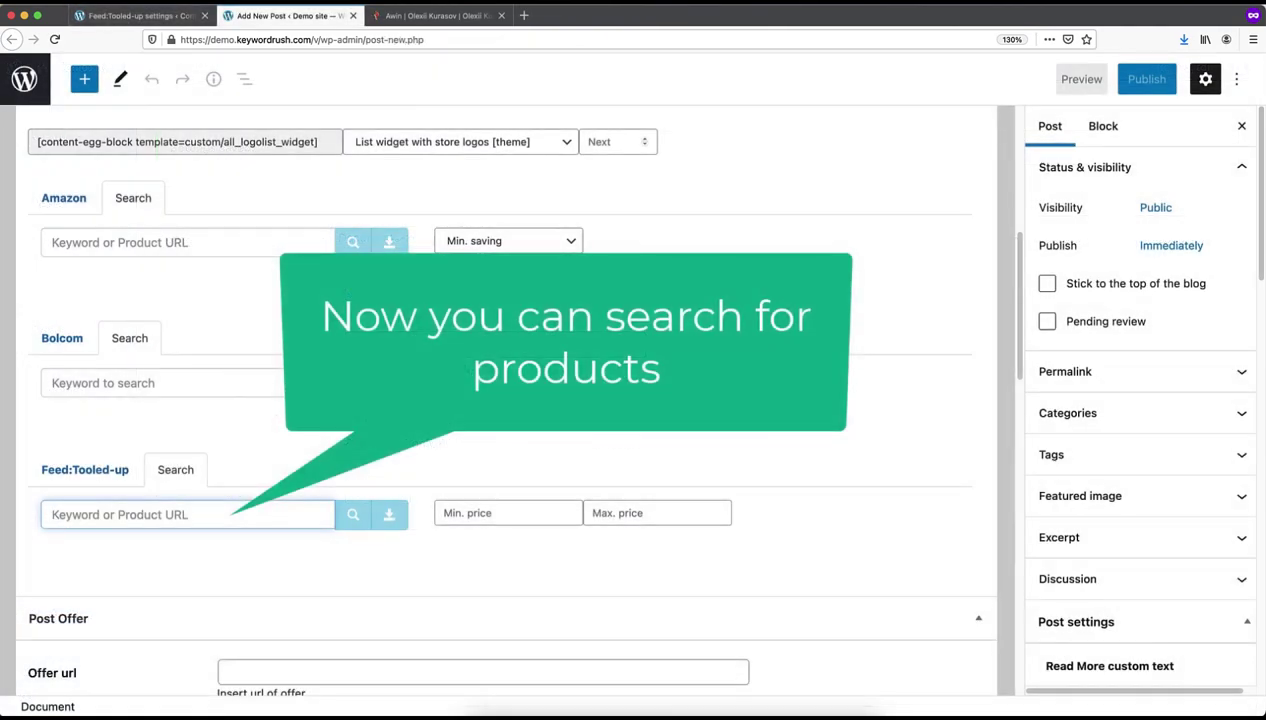
# Search the Tooled-up feed for "drill set" in the new post and add several of the found Bosch drill bit sets.
pyautogui.write('drill ')
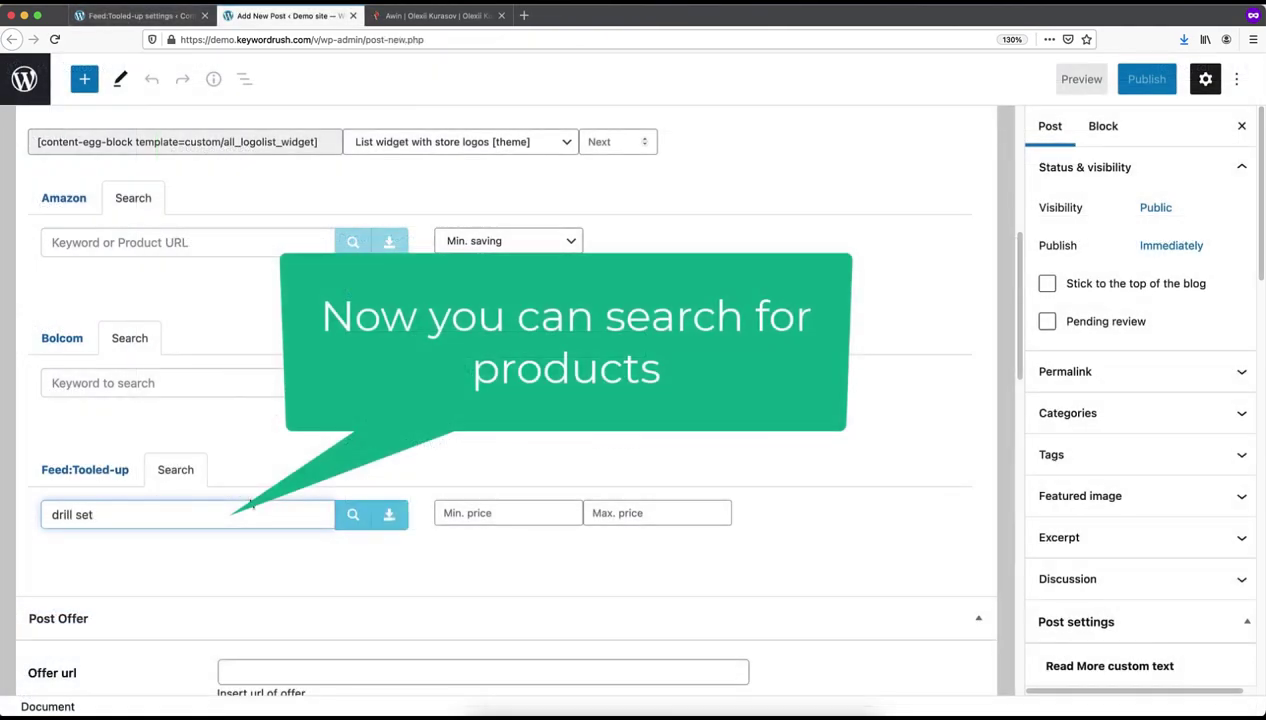
pyautogui.write('set')
pyautogui.click(352, 513)
pyautogui.scroll(-2, 350, 505)
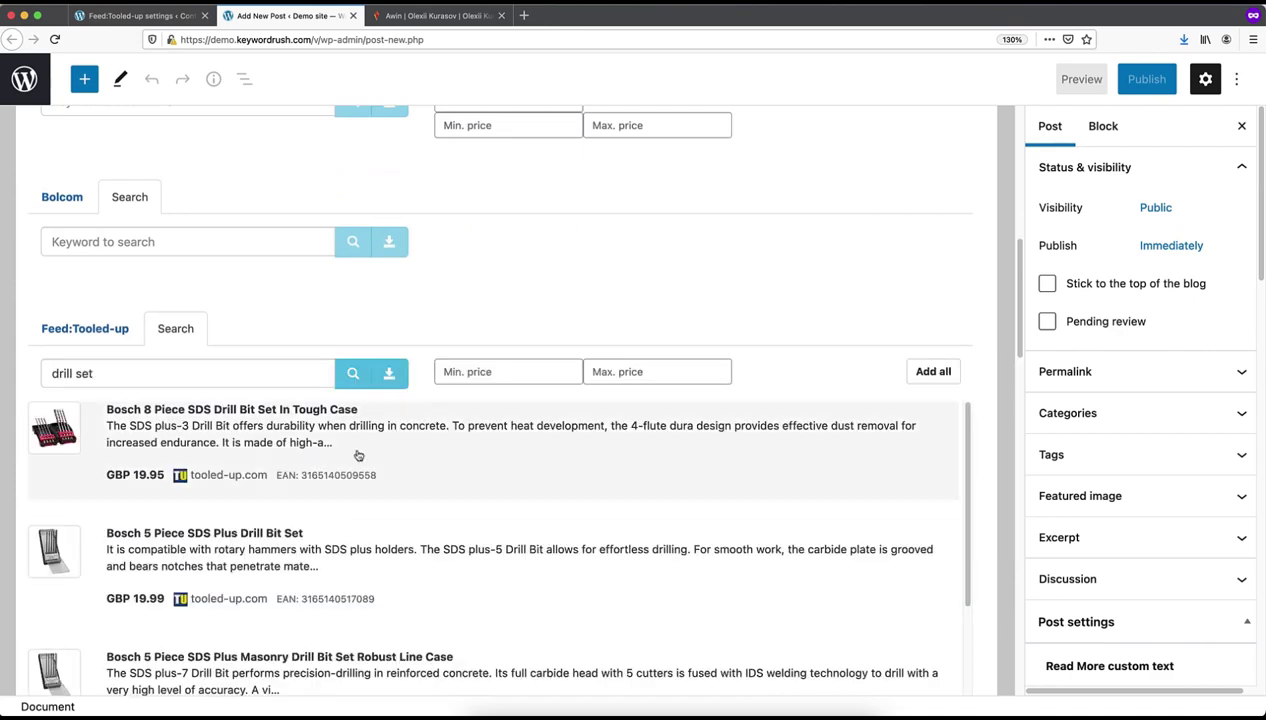
pyautogui.scroll(-8, 358, 456)
pyautogui.click(370, 410)
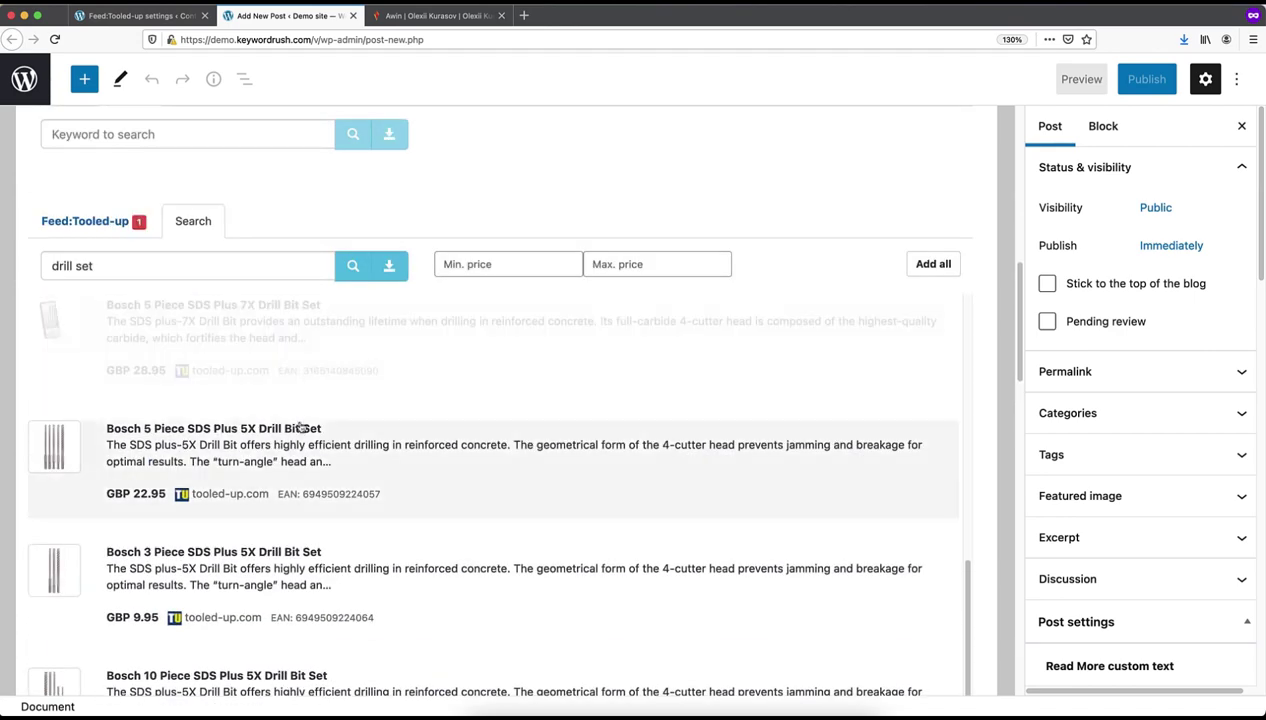
pyautogui.click(300, 428)
pyautogui.click(283, 580)
# Return to the Tooled-up feed settings and open the Add autoblogging page in a separate browser tab.
pyautogui.click(135, 15)
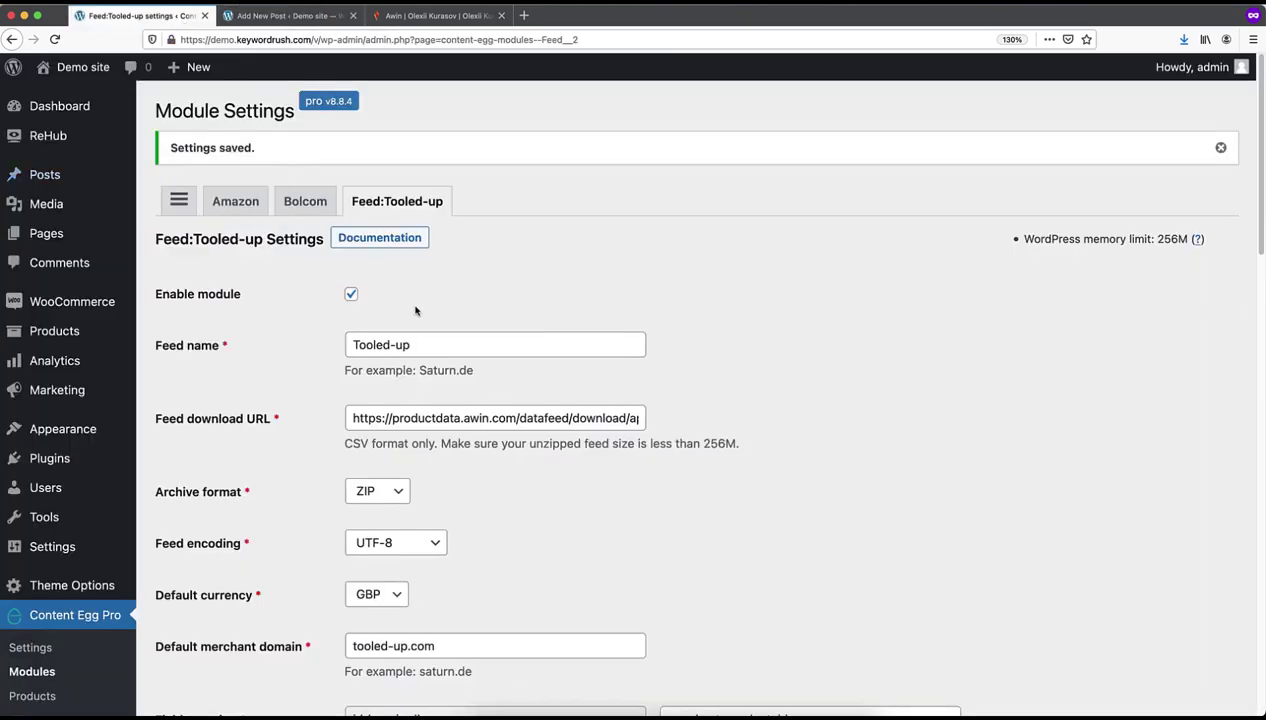
pyautogui.scroll(-5, 416, 311)
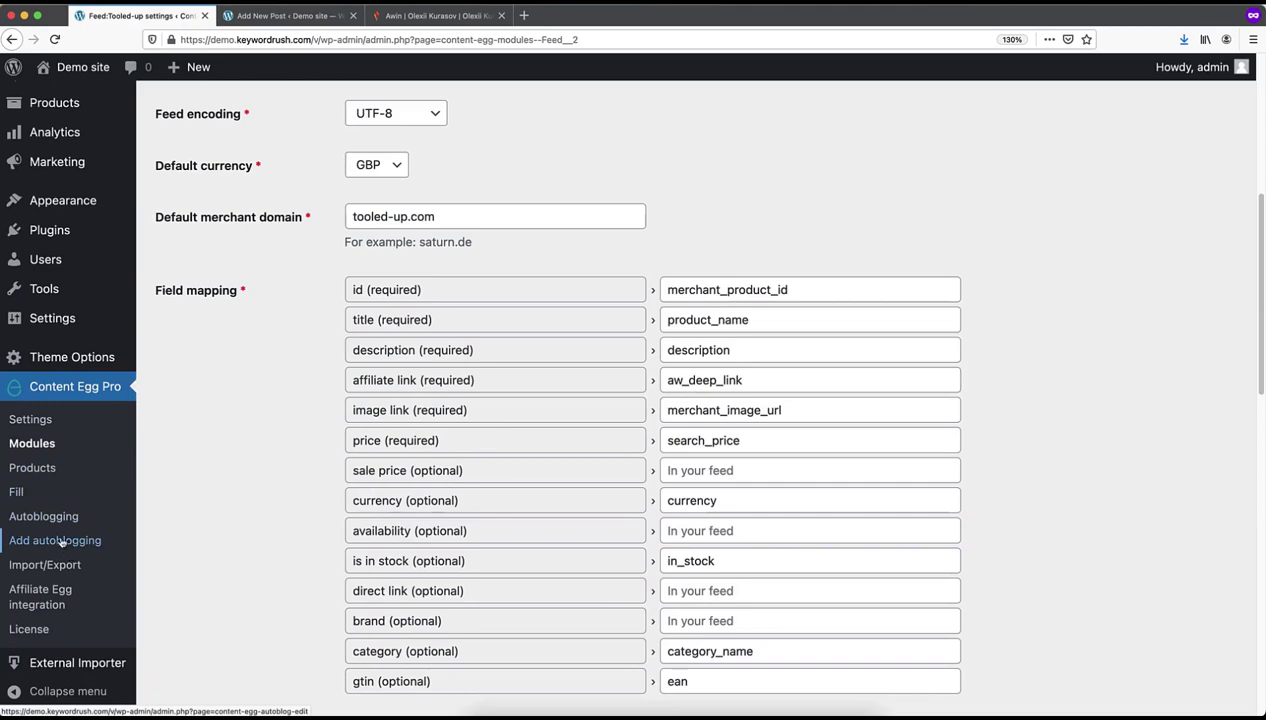
pyautogui.rightClick(68, 542)
pyautogui.click(72, 543)
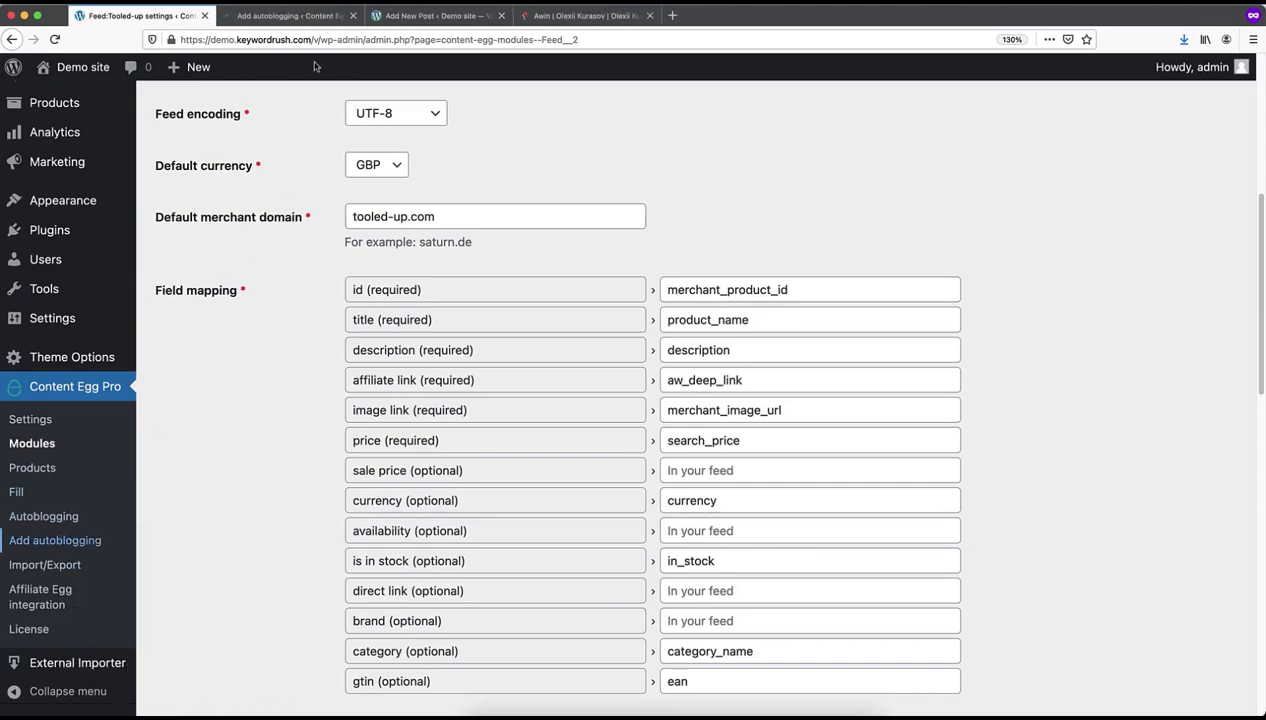
pyautogui.click(290, 15)
pyautogui.click(435, 15)
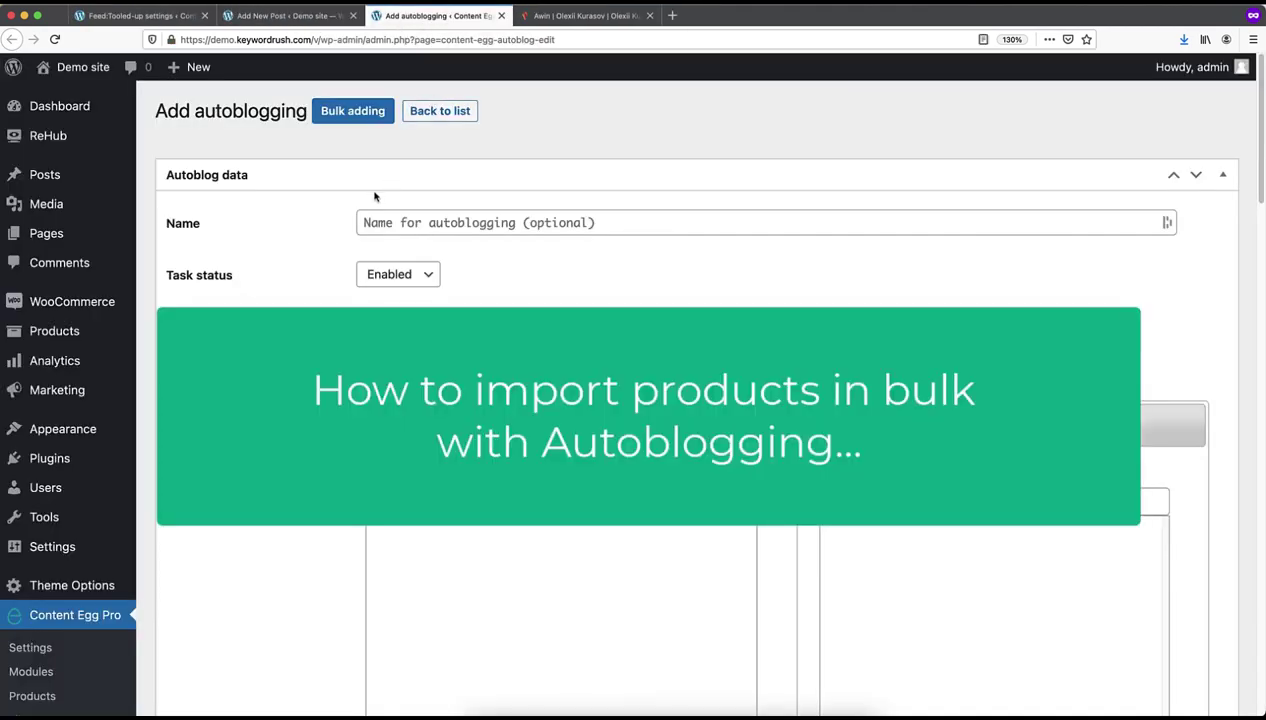
# Name the autoblogging task "Tooled Up Bosch" and set its recurrency to 5 times in a day.
pyautogui.click(375, 216)
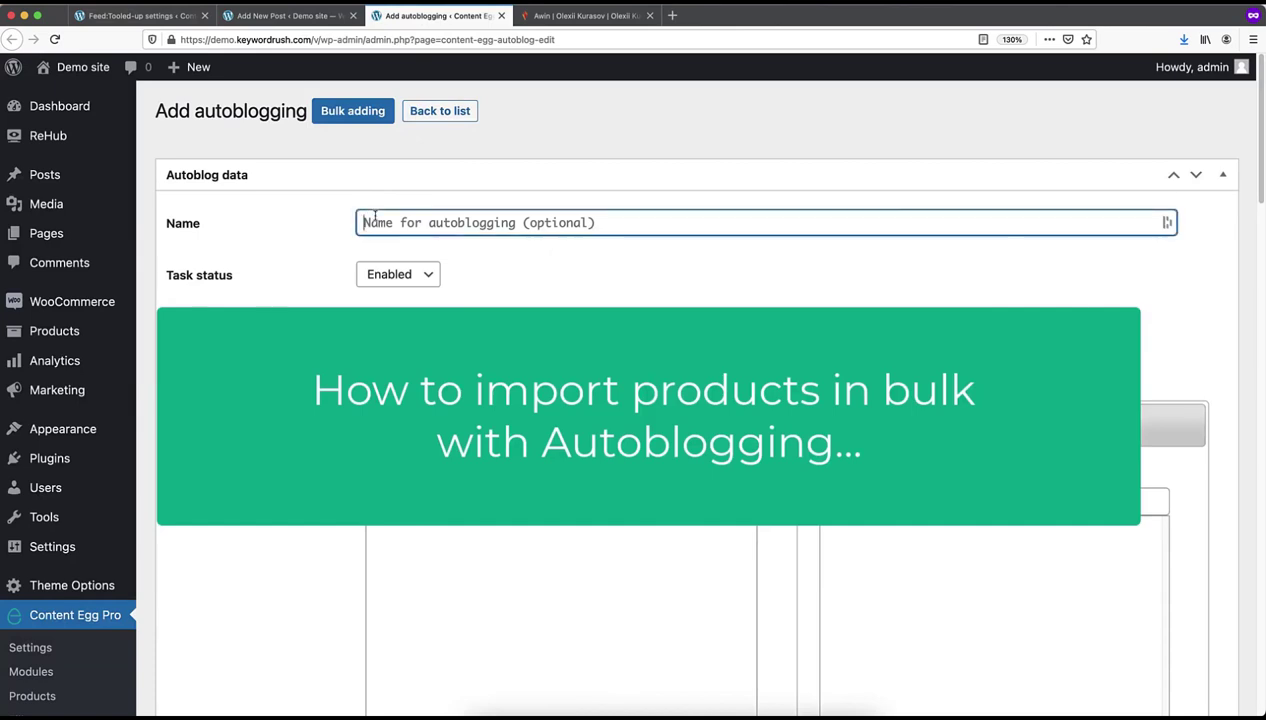
pyautogui.write('Tooled Up Bosch')
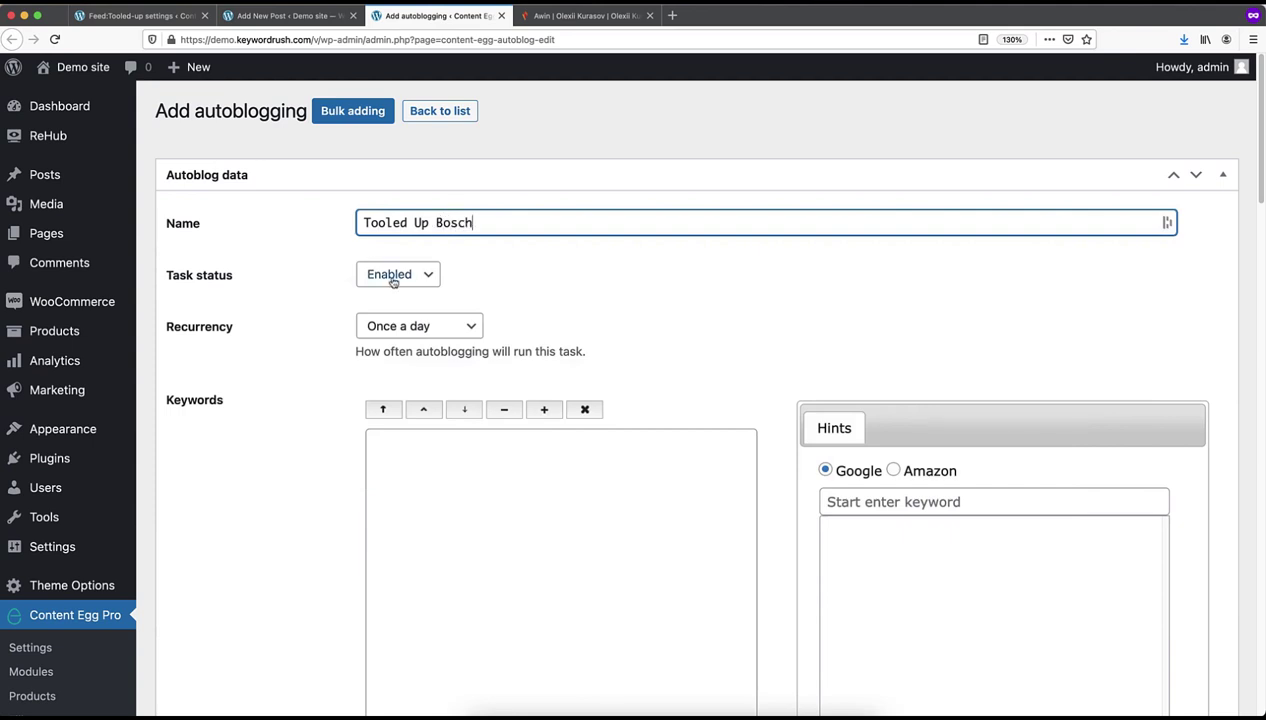
pyautogui.scroll(-2, 355, 285)
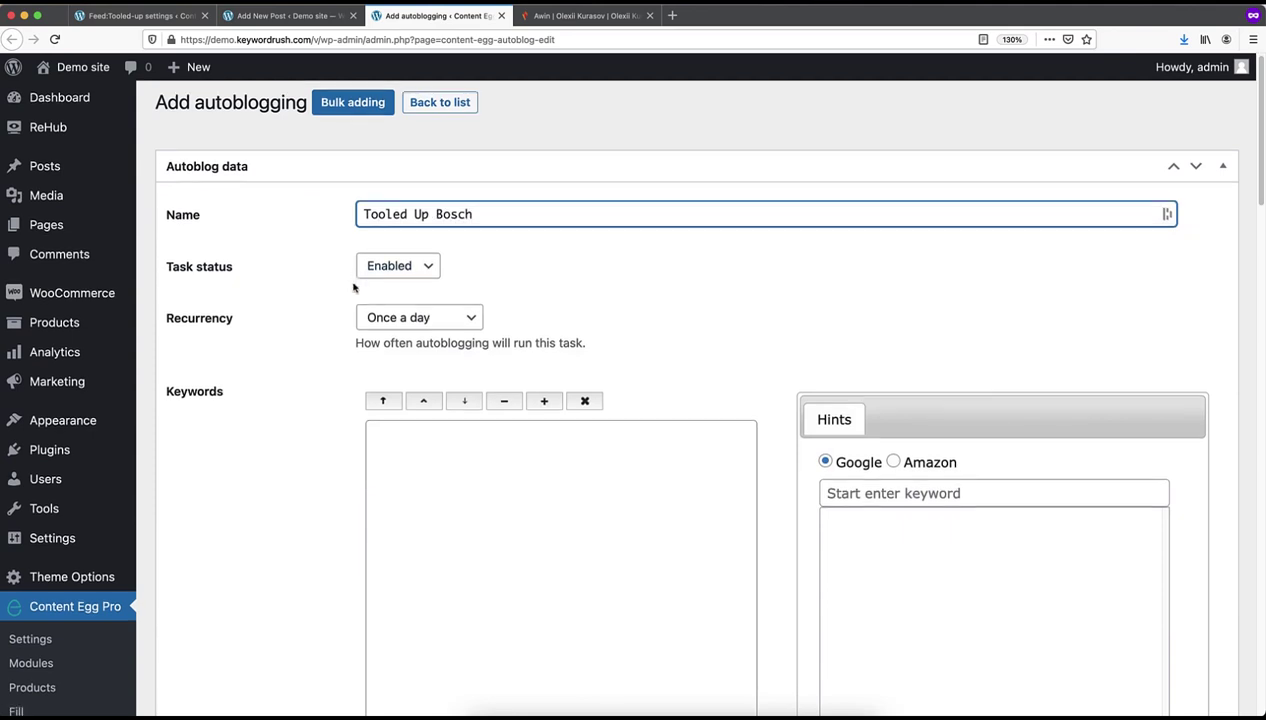
pyautogui.click(394, 290)
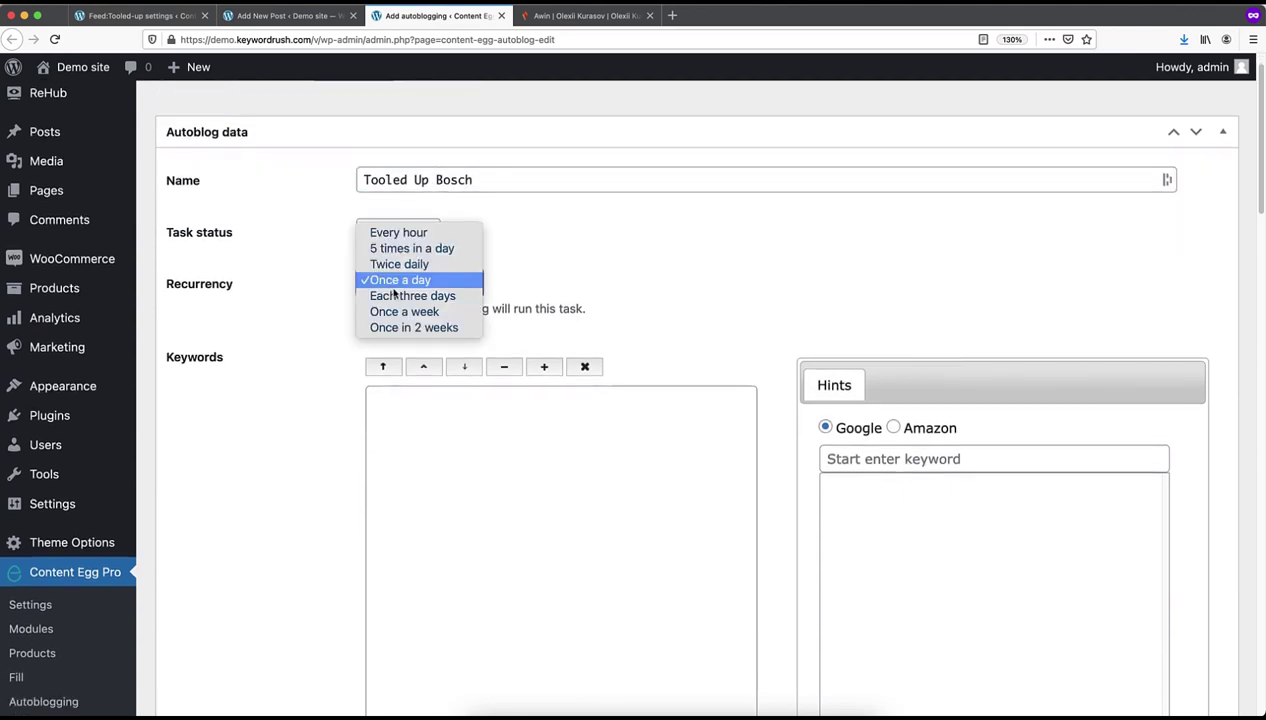
pyautogui.click(411, 248)
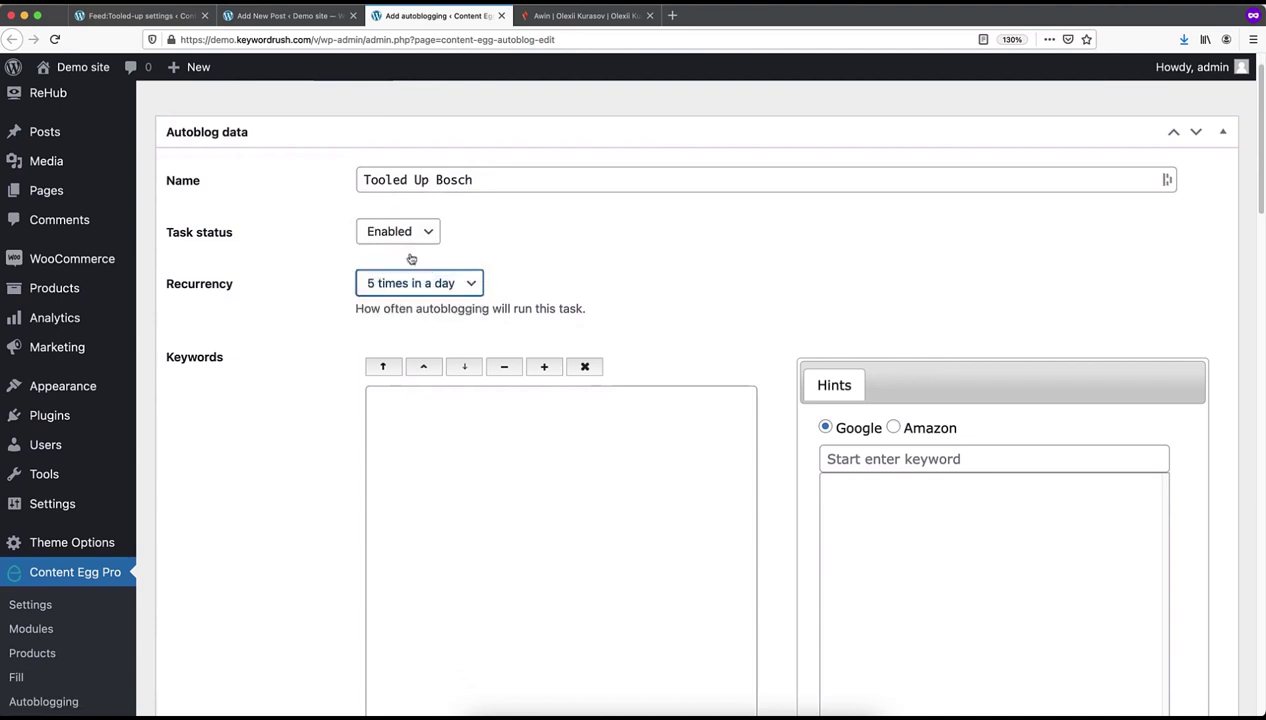
# Reload the Tooled-up feed module settings and export the product EANs, opening the exported text file in Sublime Text.
pyautogui.scroll(-2, 330, 315)
pyautogui.click(424, 328)
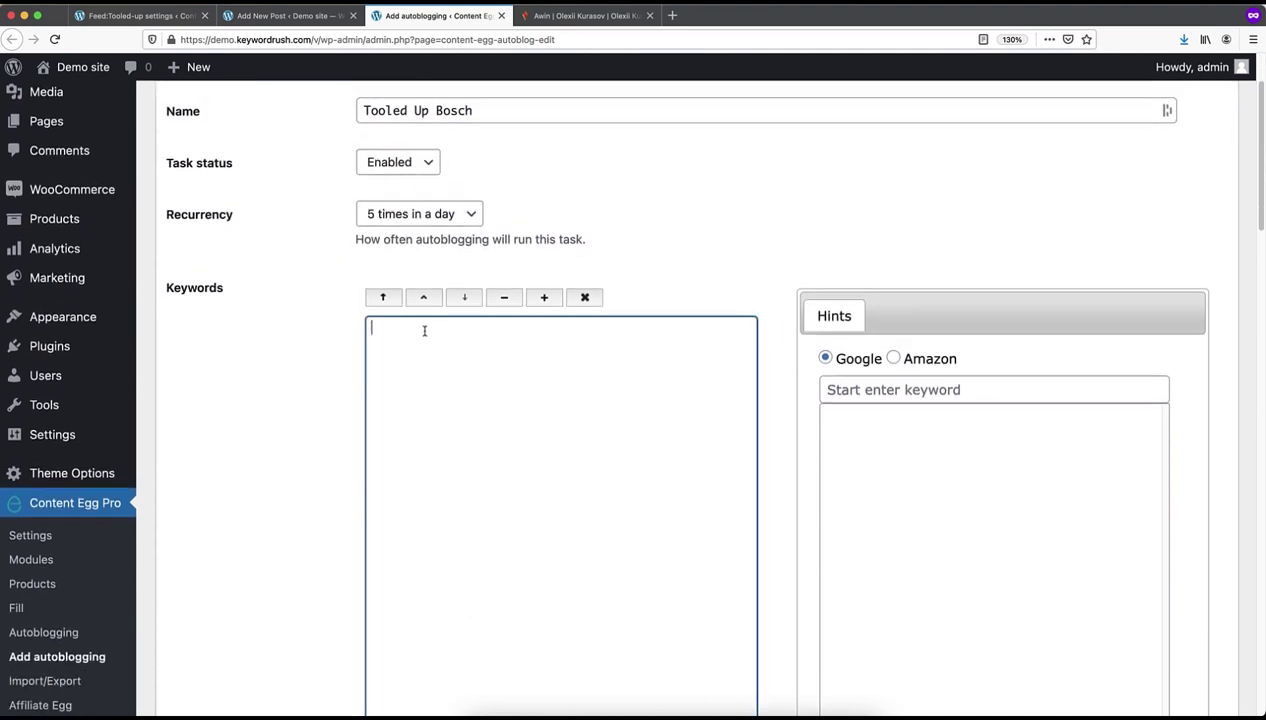
pyautogui.scroll(-3, 424, 331)
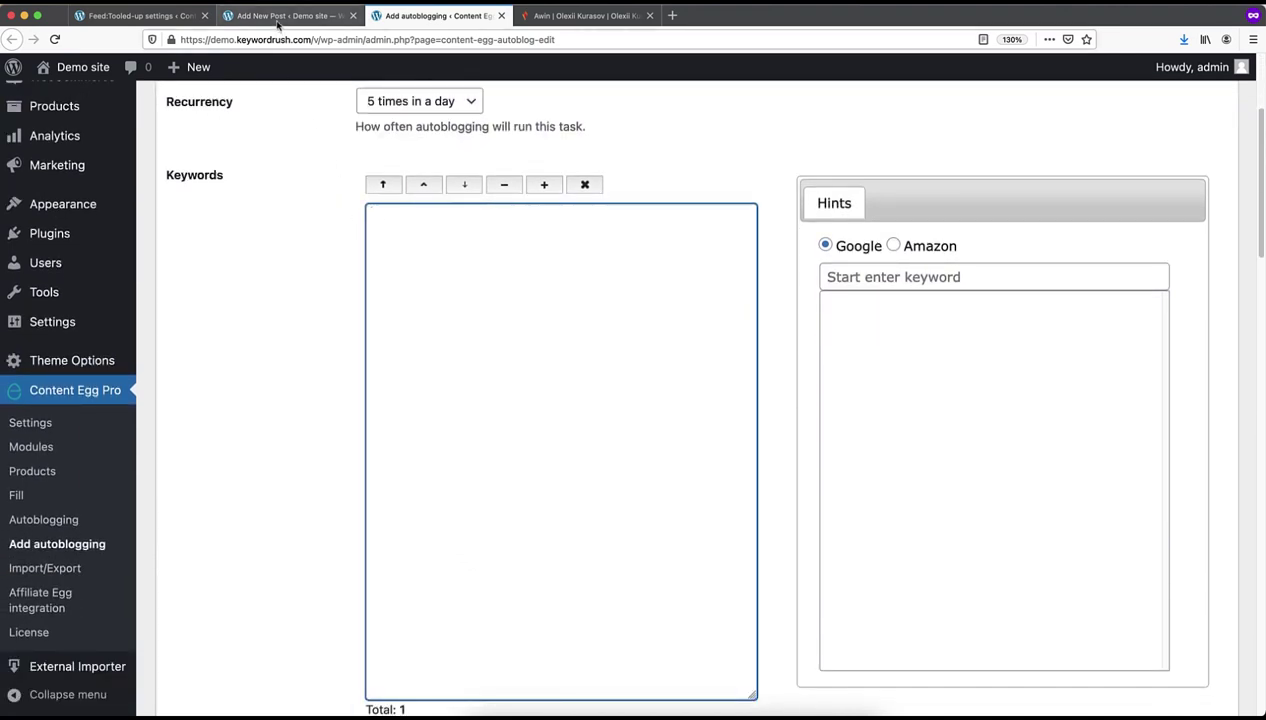
pyautogui.click(190, 17)
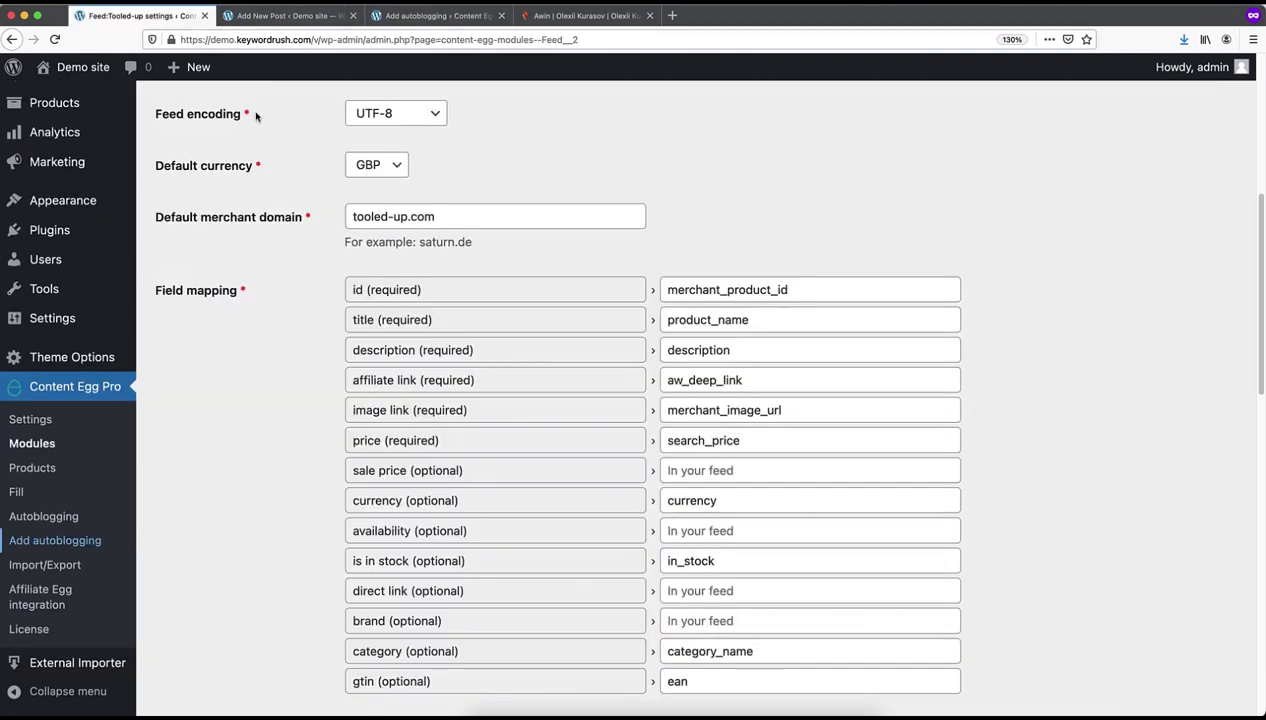
pyautogui.scroll(5, 330, 183)
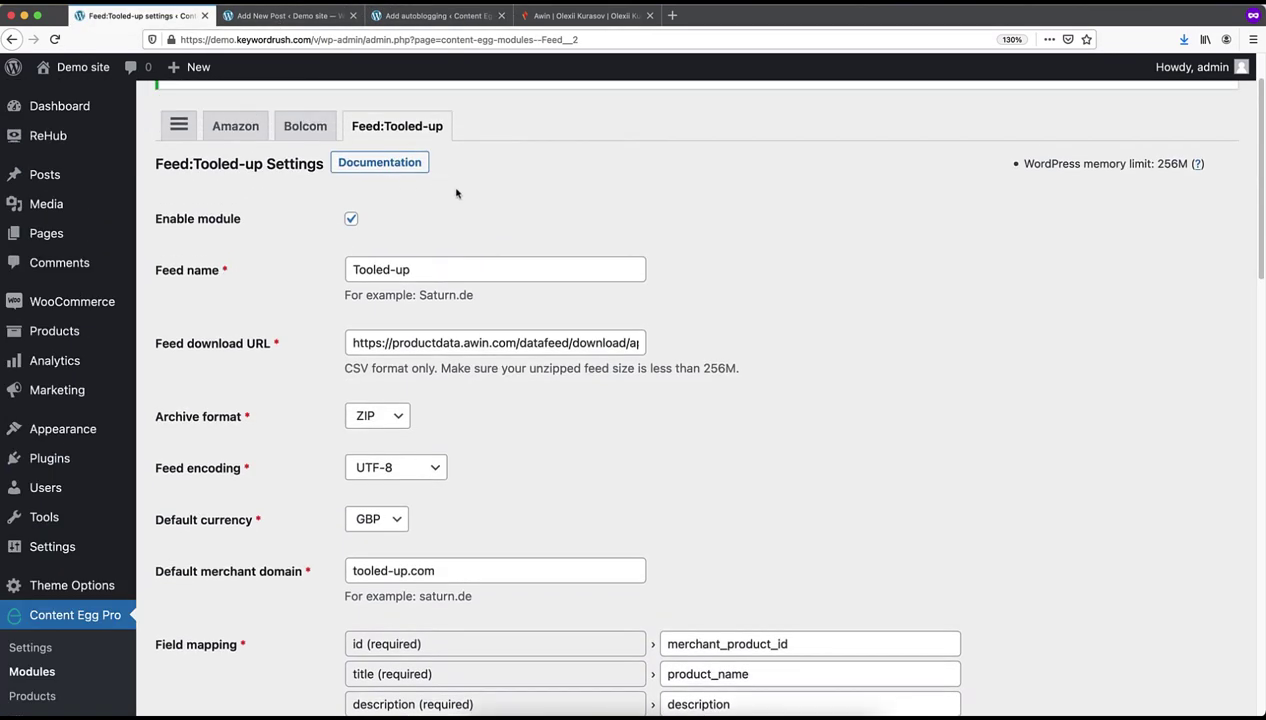
pyautogui.rightClick(456, 193)
pyautogui.click(562, 195)
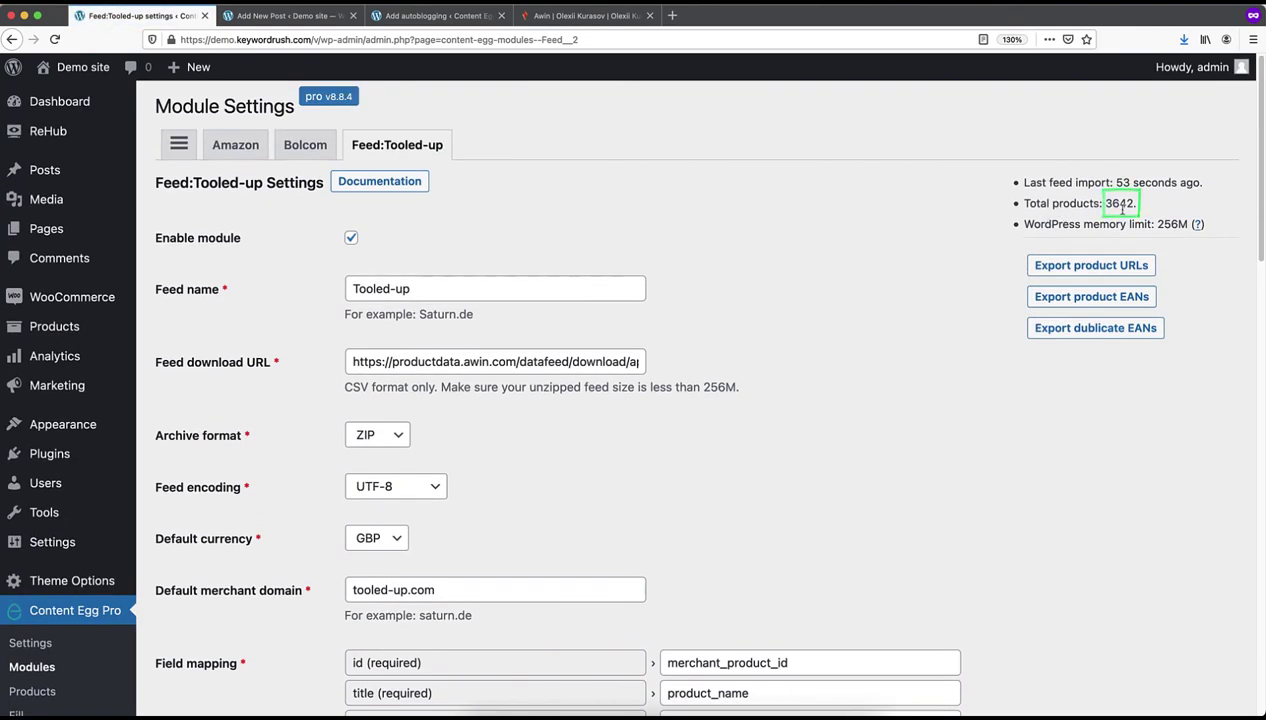
pyautogui.click(1089, 297)
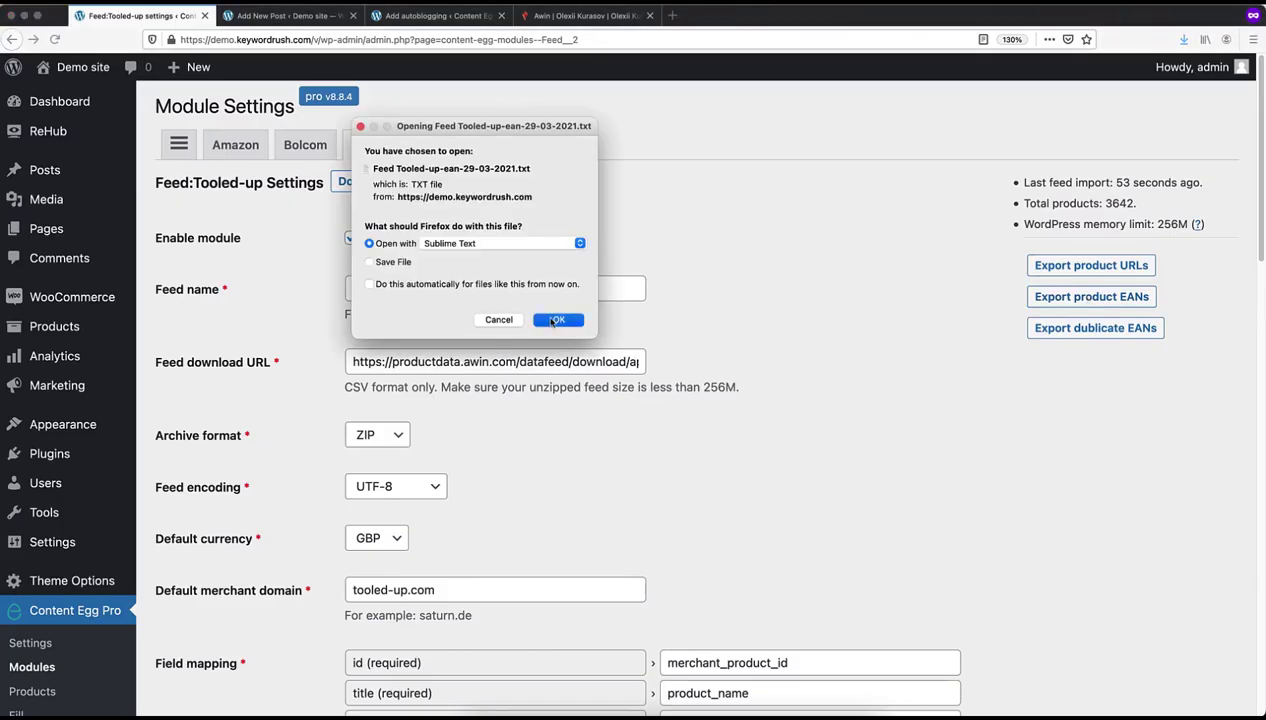
pyautogui.click(553, 319)
# Copy the complete list of EANs from the exported file and switch back to Firefox.
pyautogui.click(121, 220)
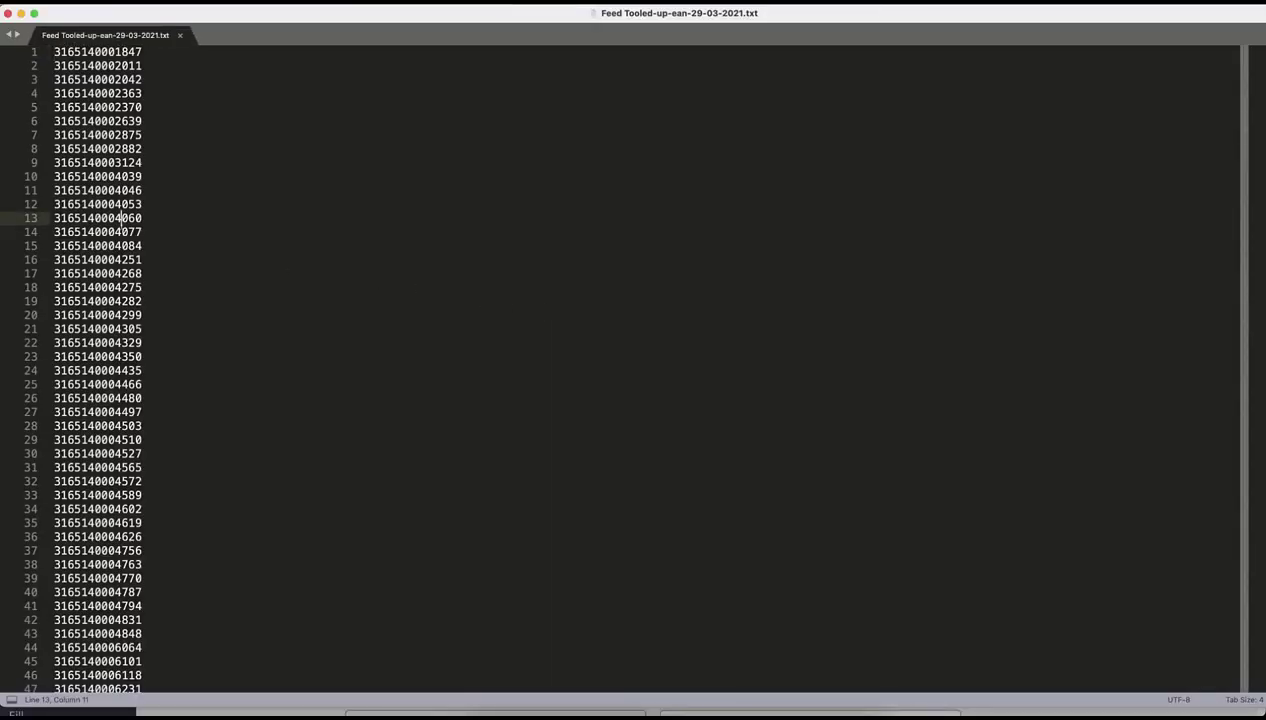
pyautogui.press('super+a')
pyautogui.rightClick(118, 215)
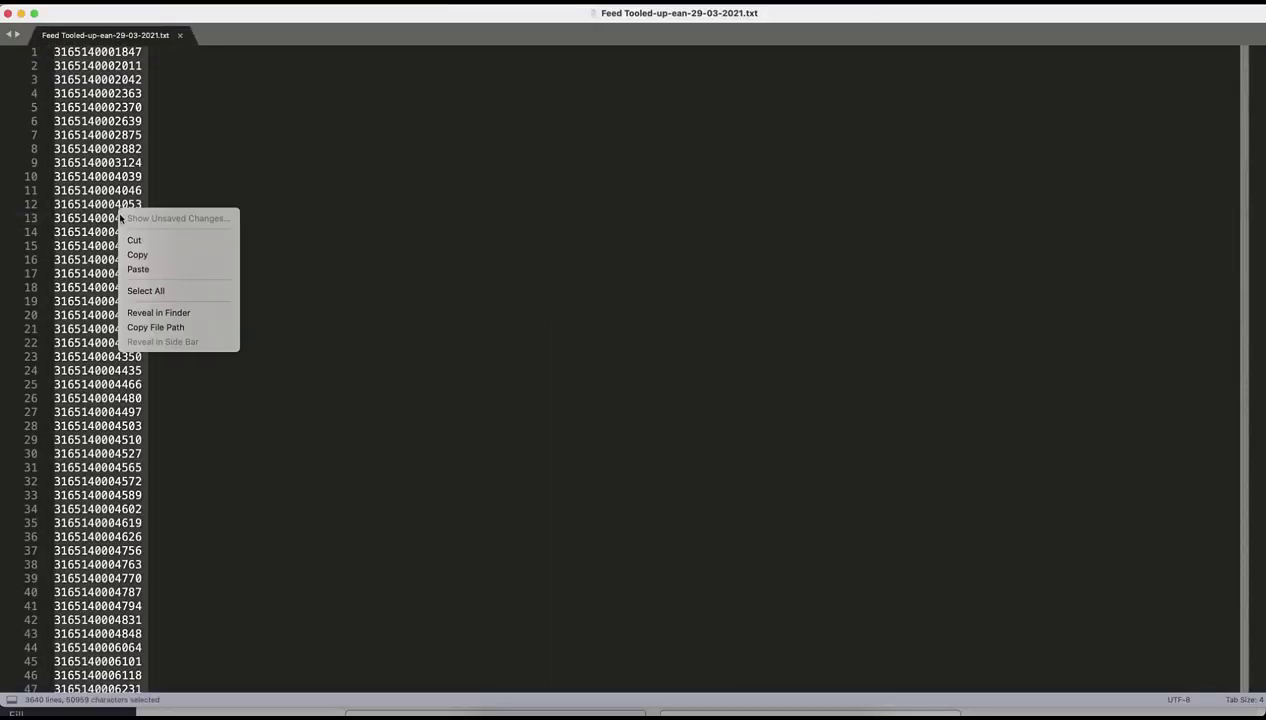
pyautogui.click(135, 255)
pyautogui.press('super+Tab')
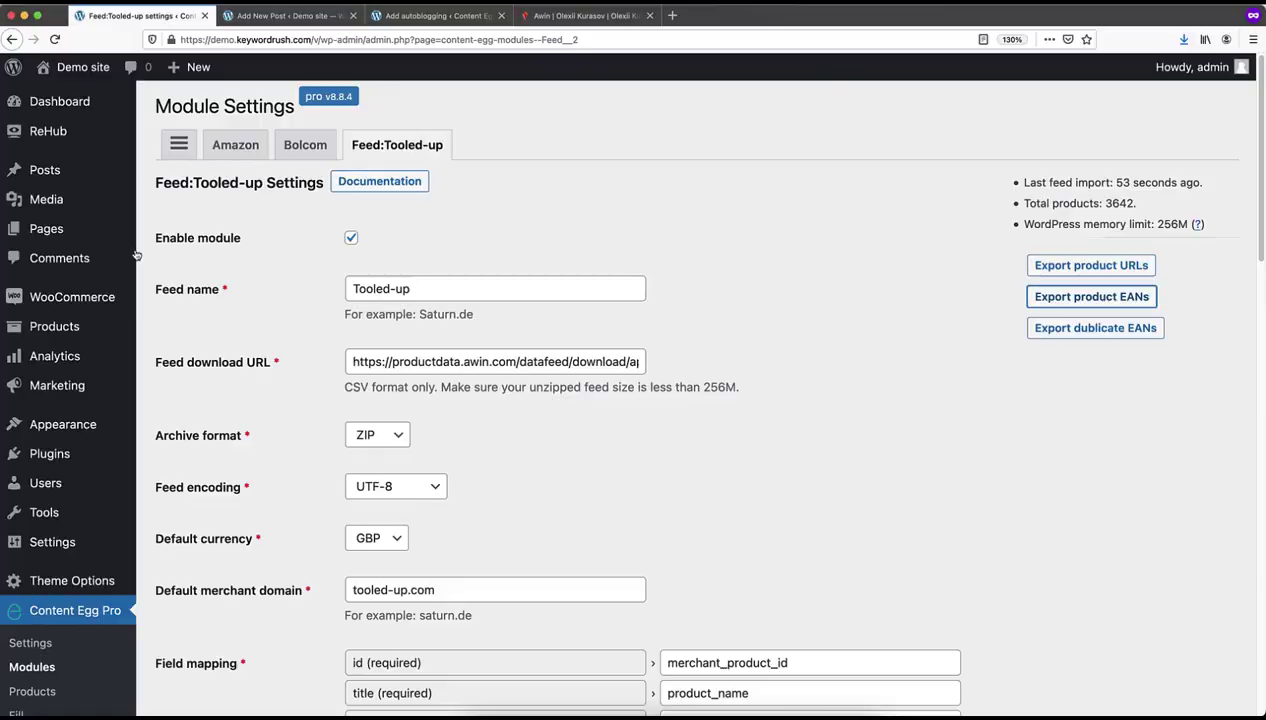
# Paste the copied EAN list into the Keywords of the Tooled Up Bosch autoblogging task.
pyautogui.click(432, 16)
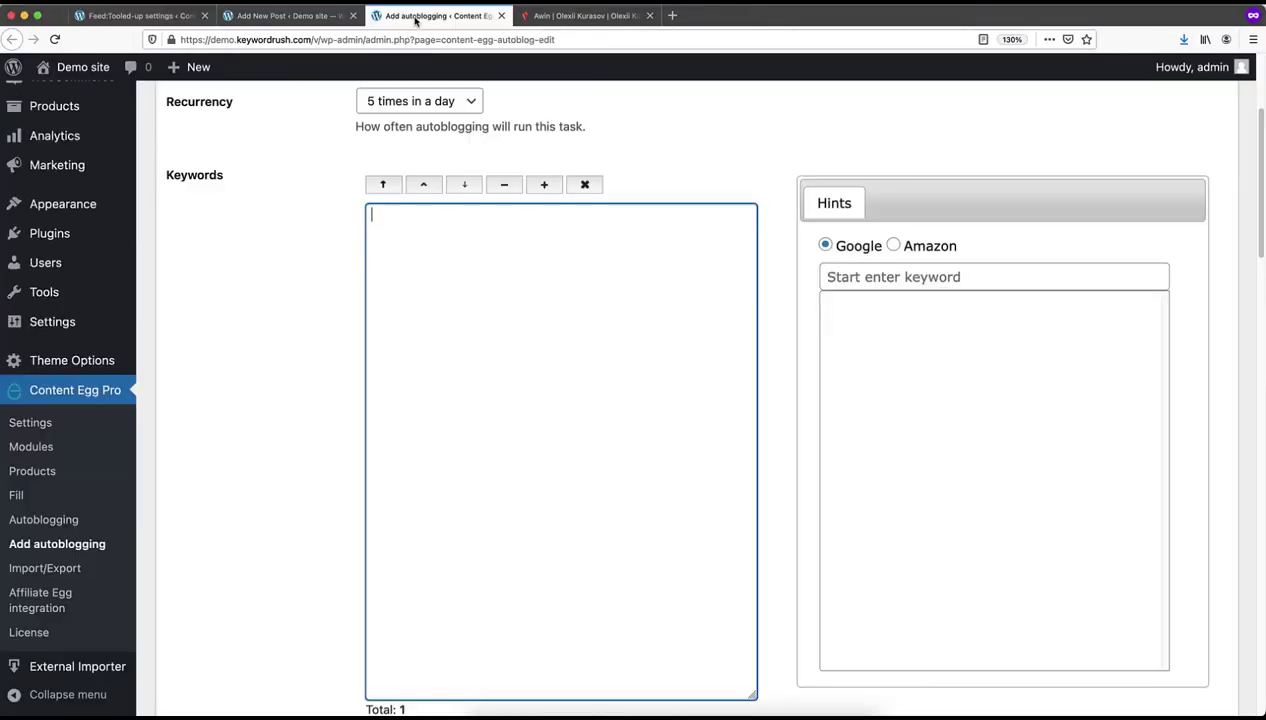
pyautogui.rightClick(406, 223)
pyautogui.click(431, 272)
pyautogui.press('Return')
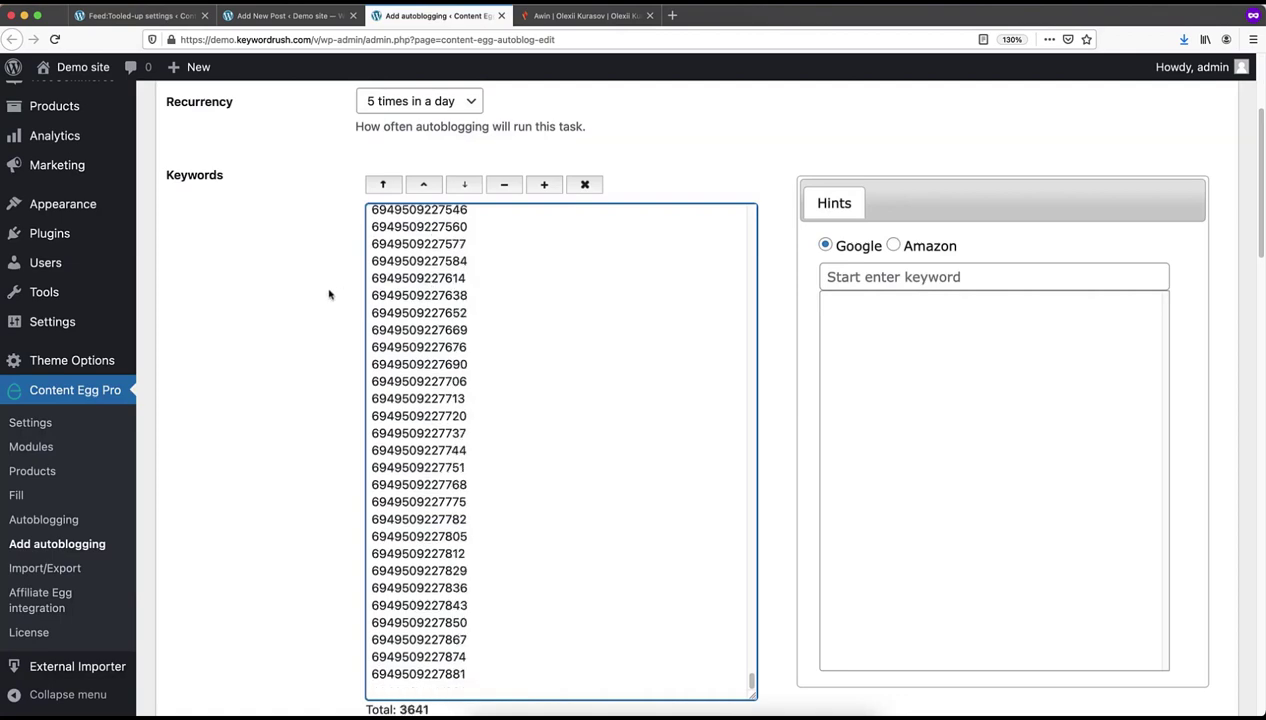
# Set the autoblogging task's Process keywords value to 5.
pyautogui.scroll(-5, 275, 354)
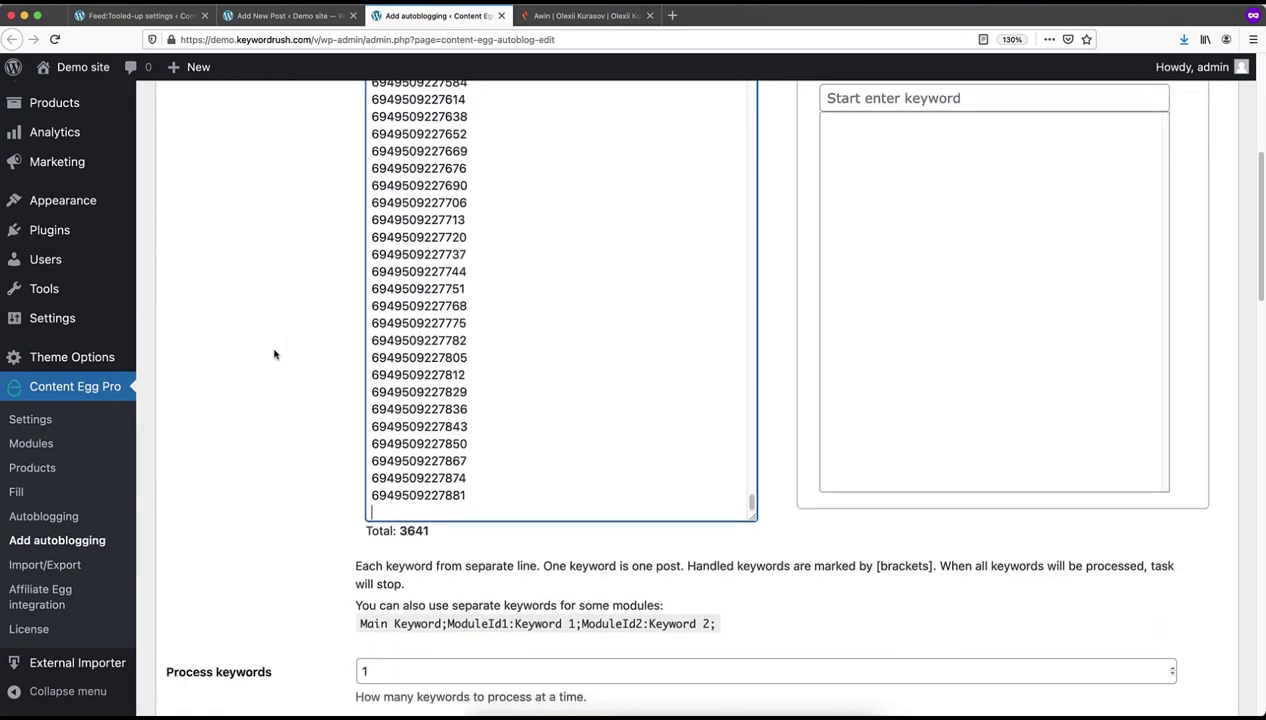
pyautogui.scroll(-6, 275, 354)
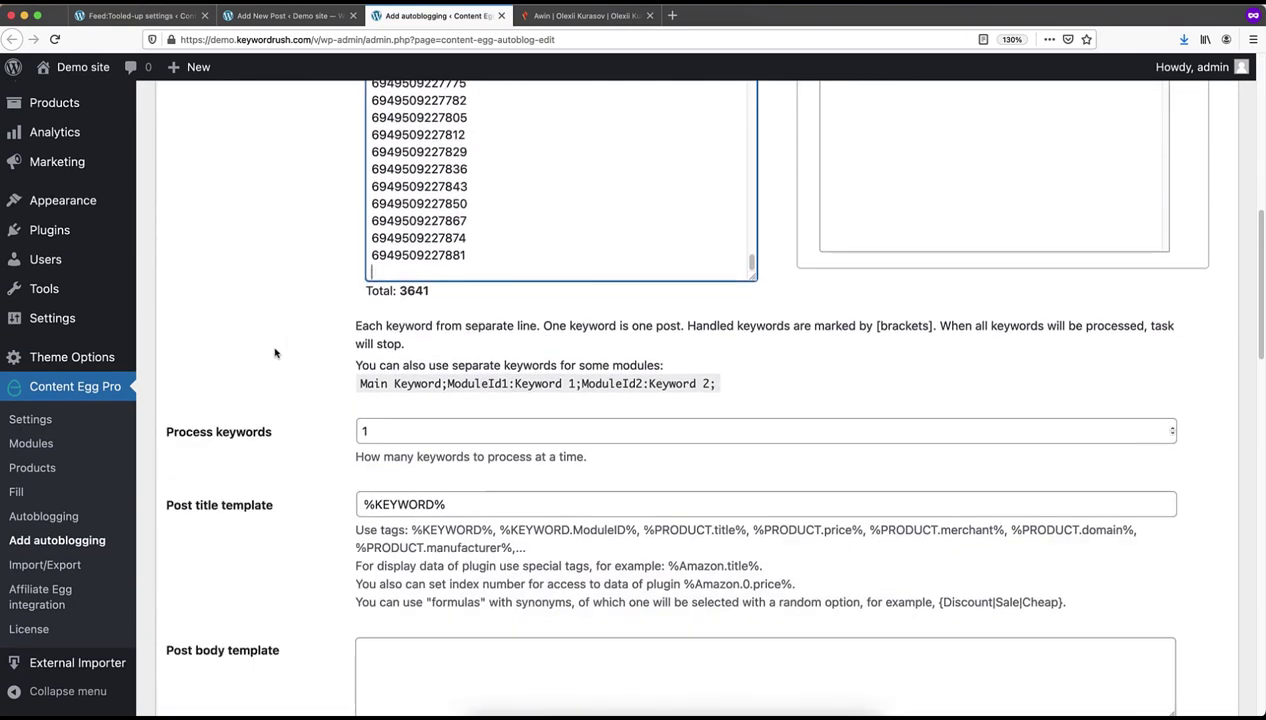
pyautogui.scroll(-2, 275, 352)
pyautogui.moveTo(376, 384); pyautogui.dragTo(351, 378)
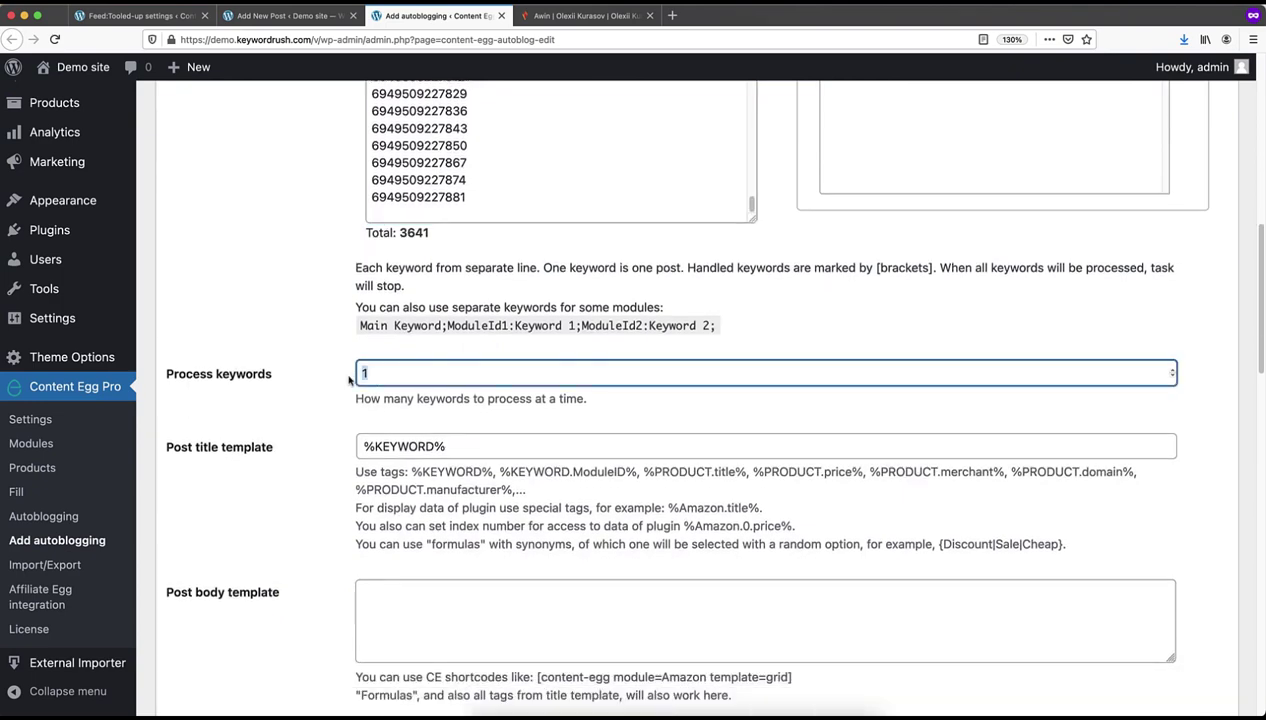
pyautogui.scroll(-3, 347, 382)
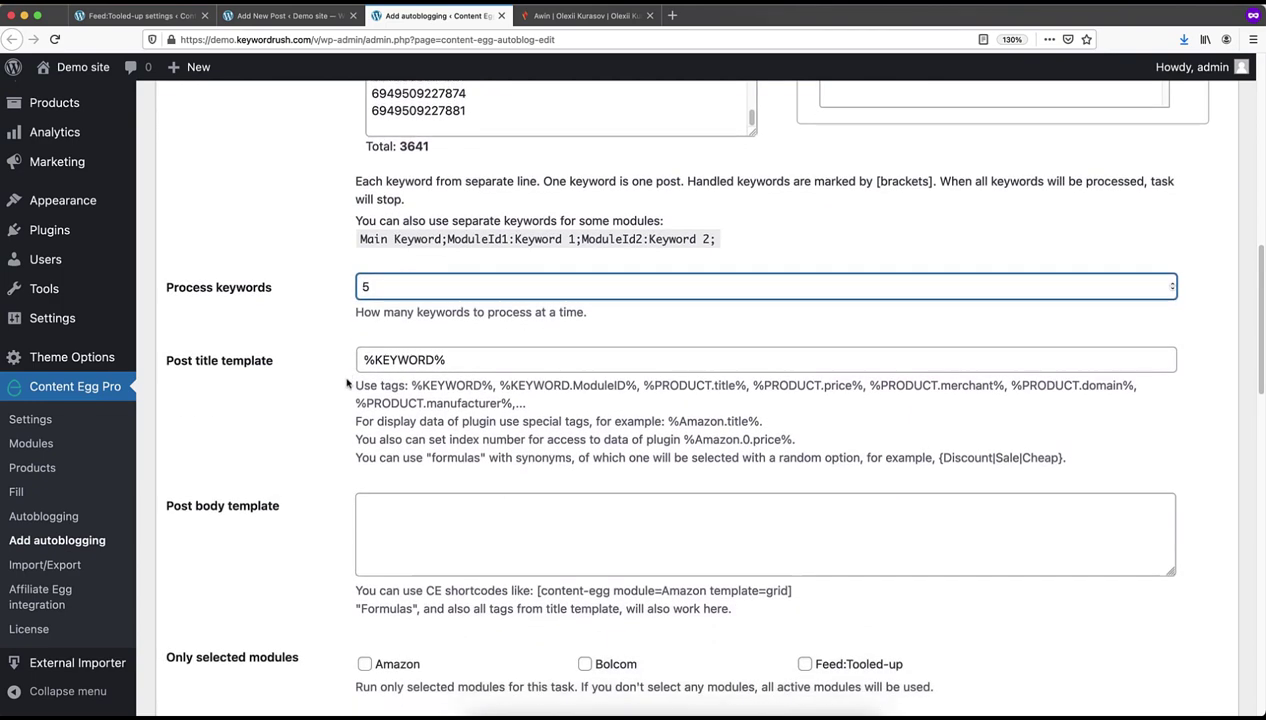
# Set the post title template to %PRODUCT.title%.
pyautogui.scroll(-1, 347, 382)
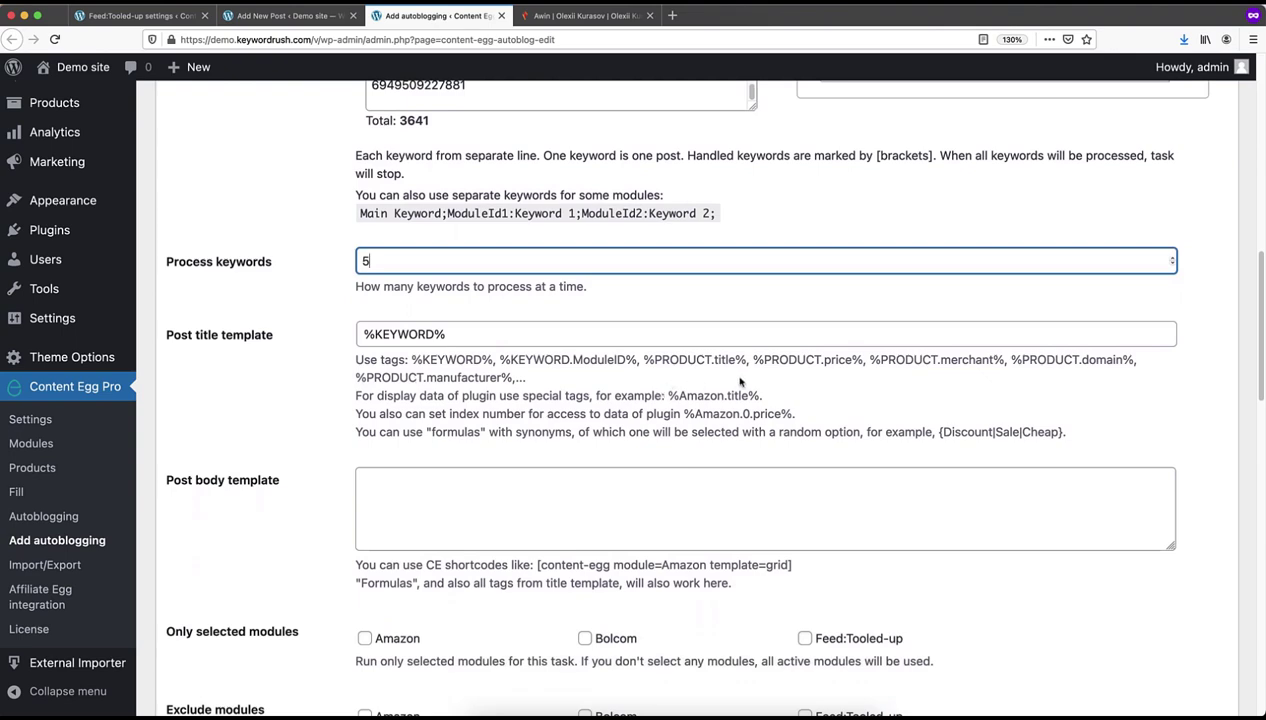
pyautogui.moveTo(744, 359); pyautogui.dragTo(649, 357)
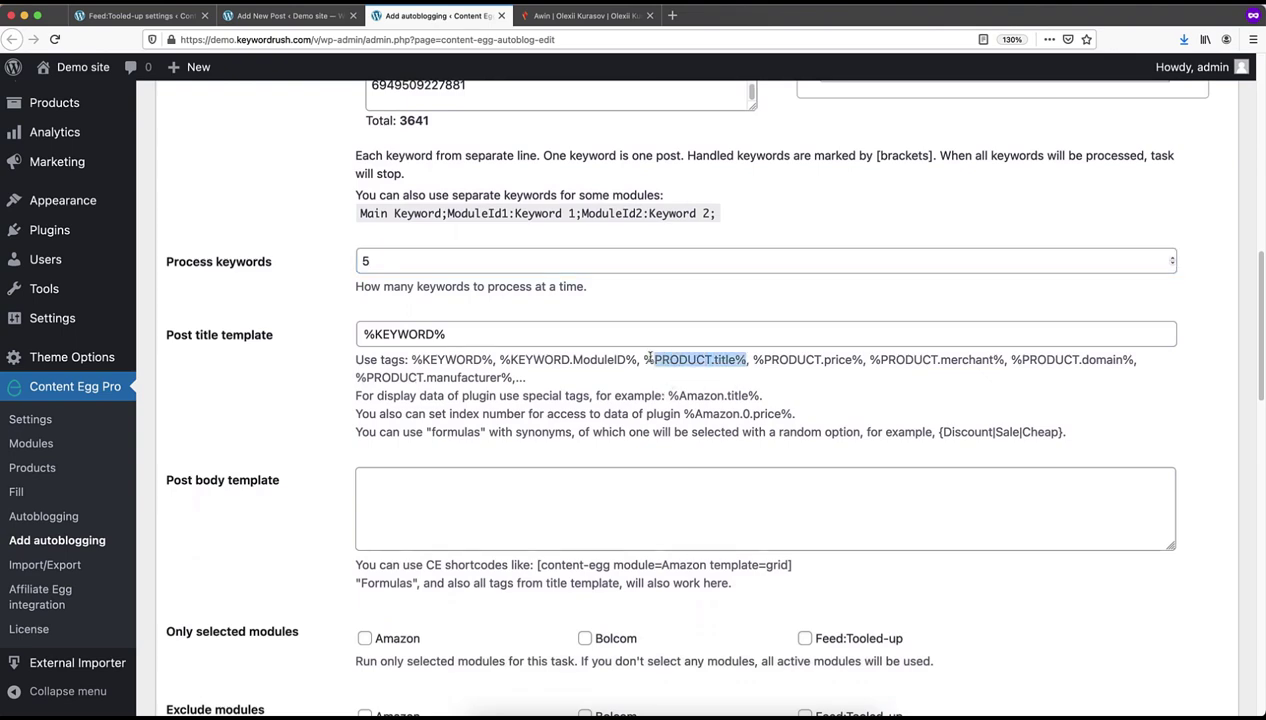
pyautogui.rightClick(647, 359)
pyautogui.click(668, 367)
pyautogui.tripleClick(444, 334)
pyautogui.press('super+v')
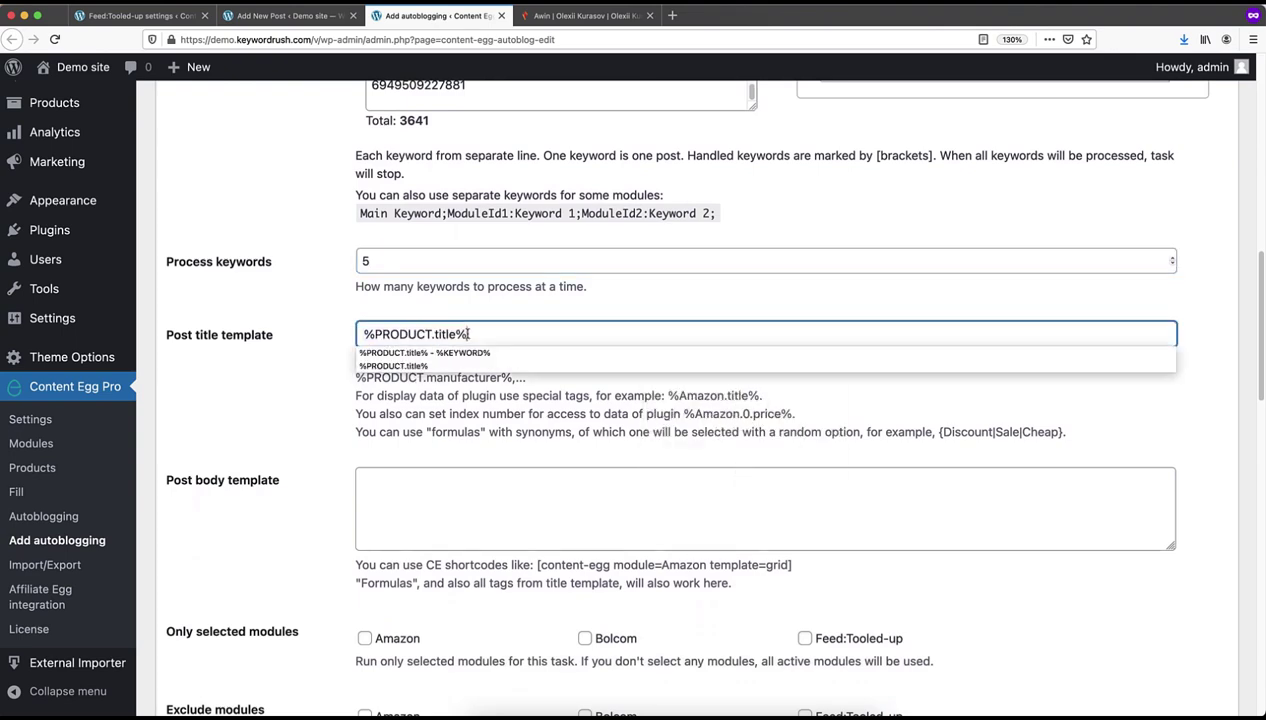
# Add the heading <h3>What is the best price for %PRODUCT.title%?</h3> to the post body template.
pyautogui.scroll(-3, 450, 395)
pyautogui.click(438, 389)
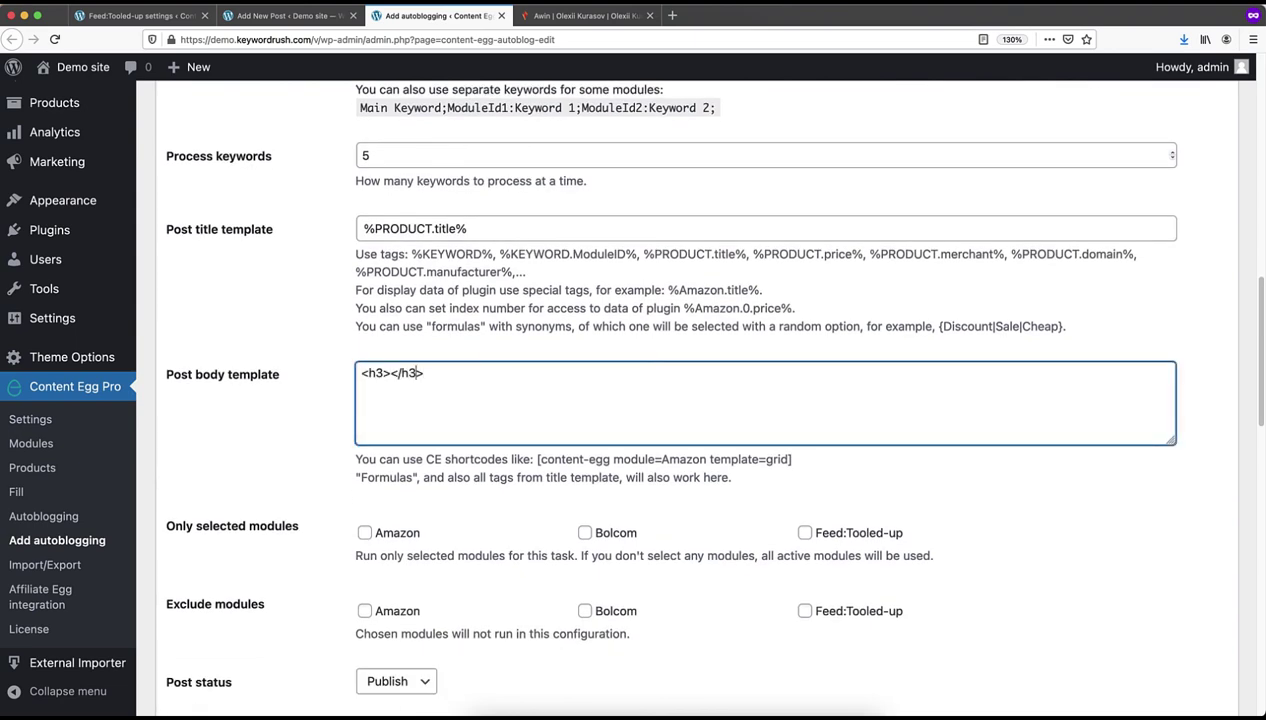
pyautogui.write('What is the best pric')
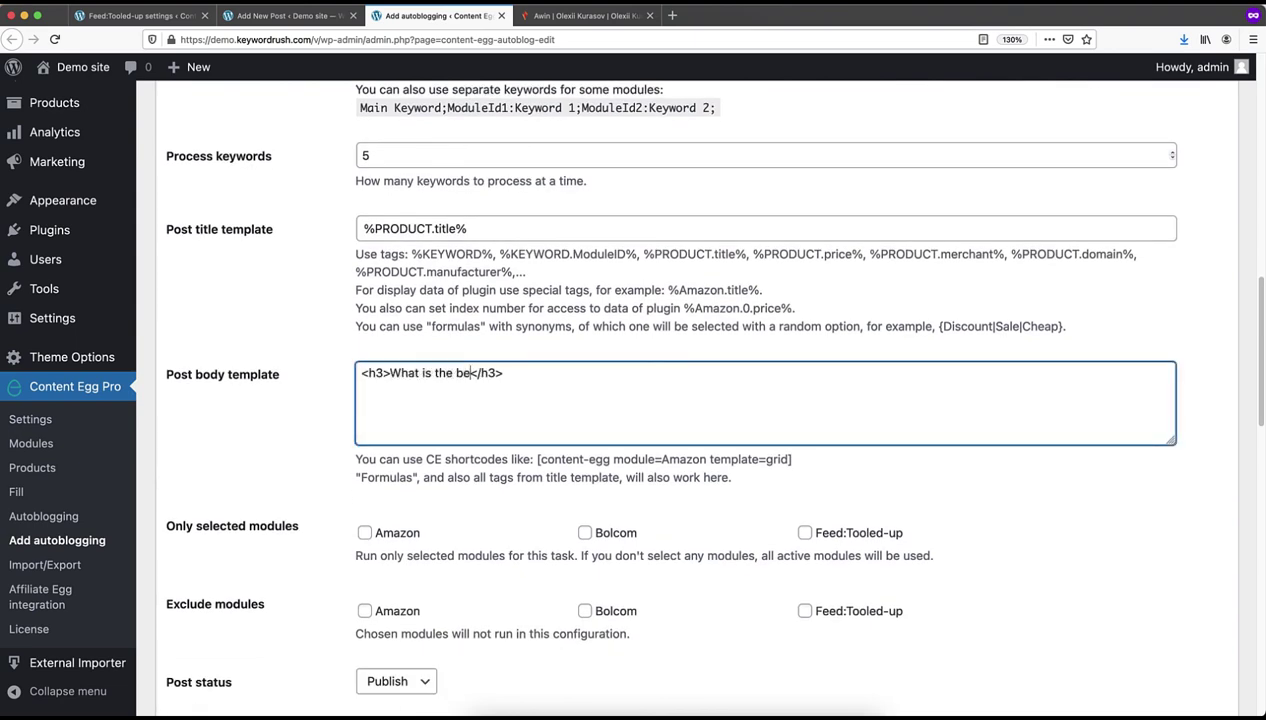
pyautogui.write('e for')
pyautogui.write('%PRODUCT.title%')
pyautogui.write('?')
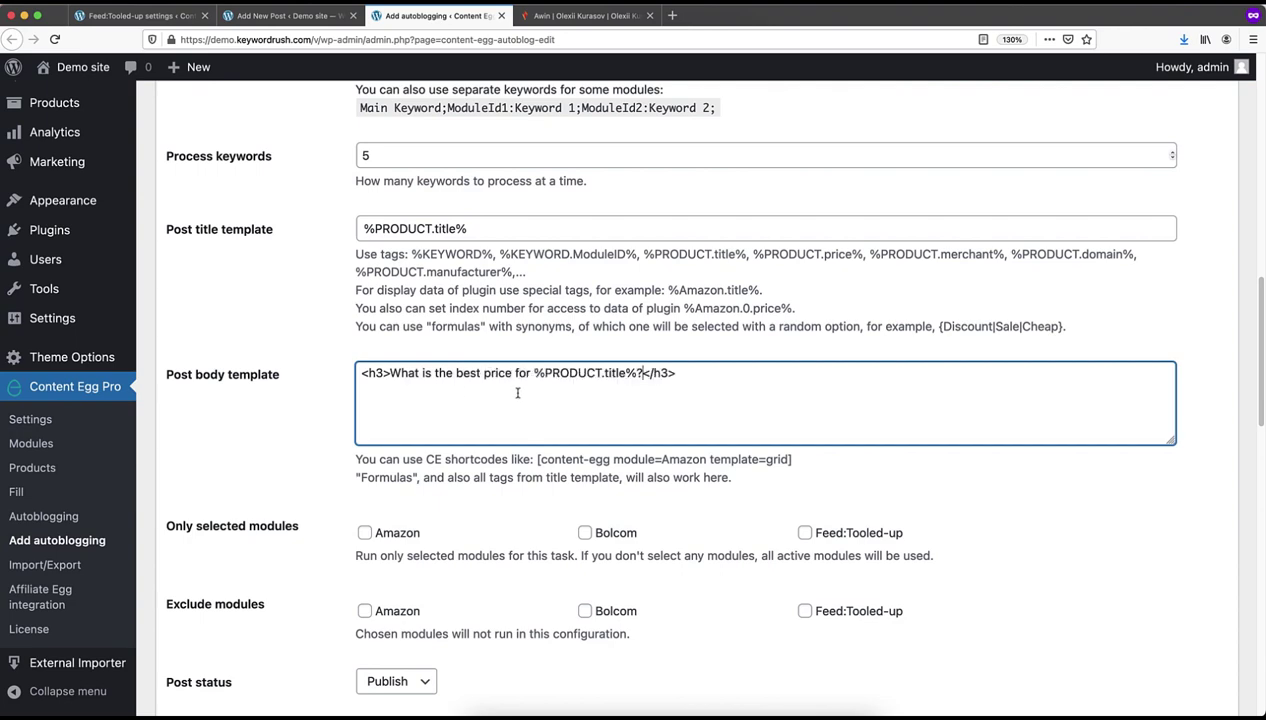
# In the new post's Content Egg Pro block, choose the "Sorted offers list with store logos" template and copy its shortcode.
pyautogui.click(317, 22)
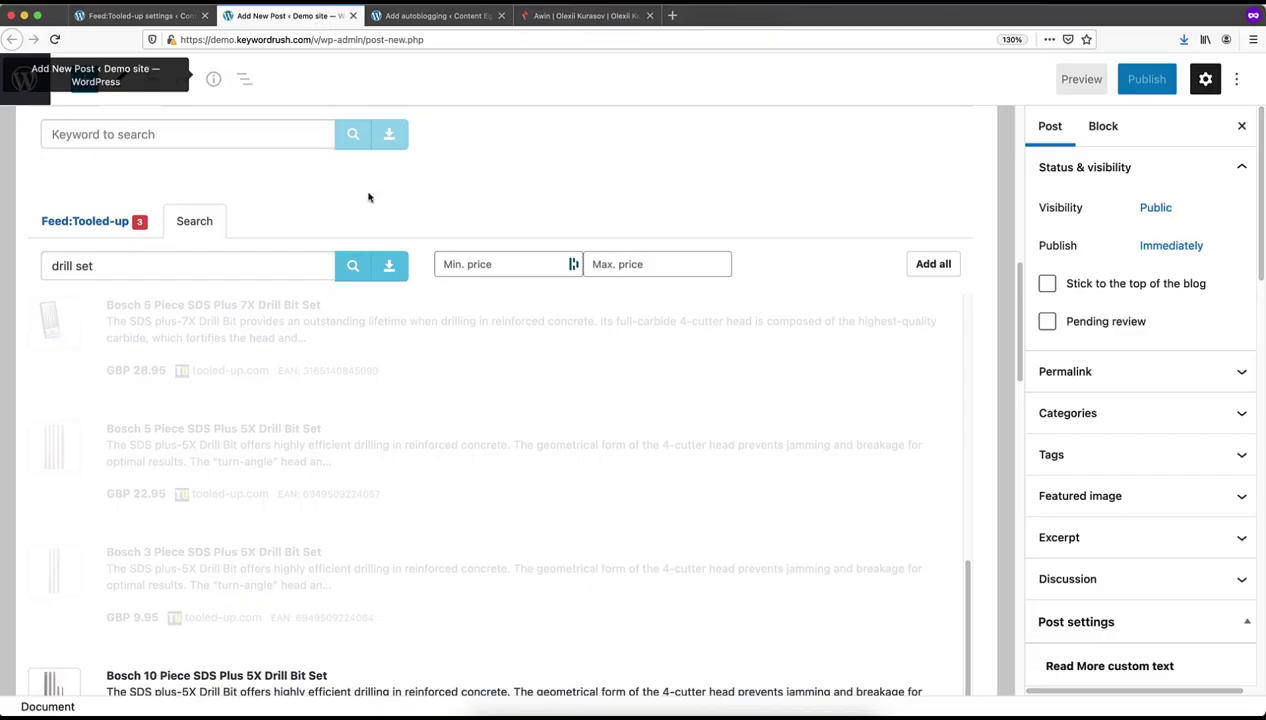
pyautogui.scroll(5, 383, 266)
pyautogui.click(383, 266)
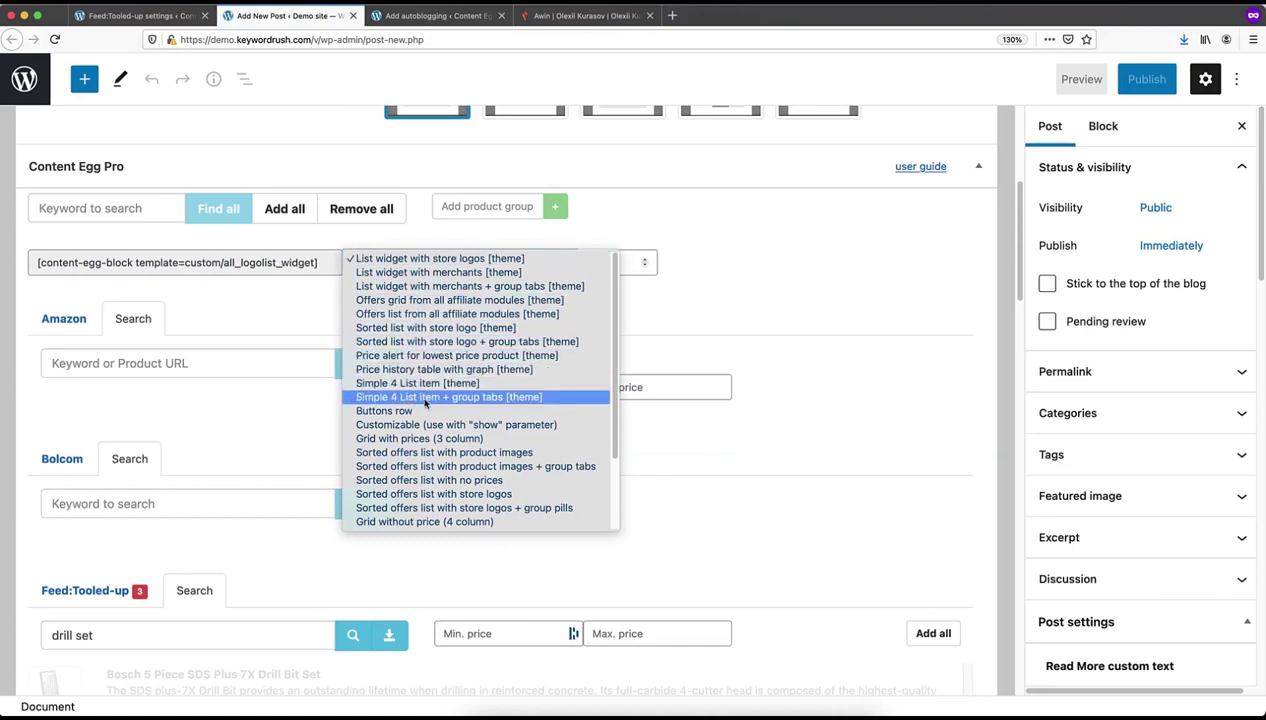
pyautogui.scroll(-2, 425, 403)
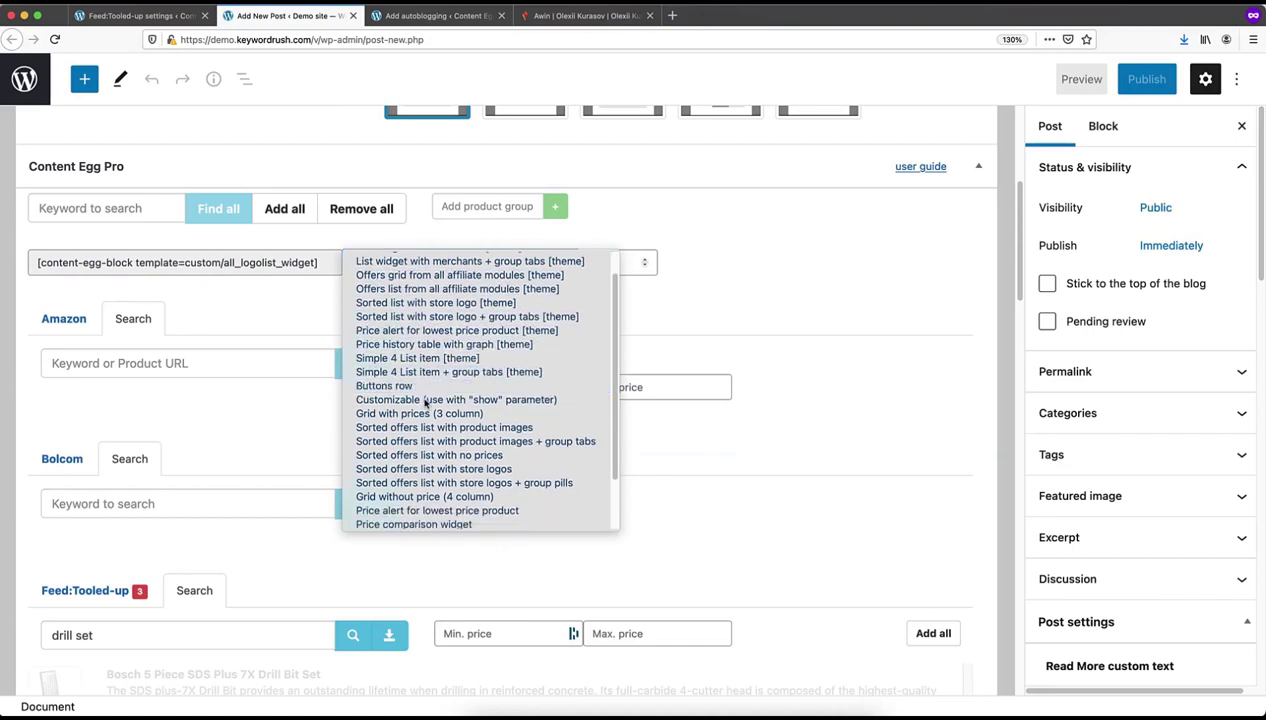
pyautogui.click(436, 462)
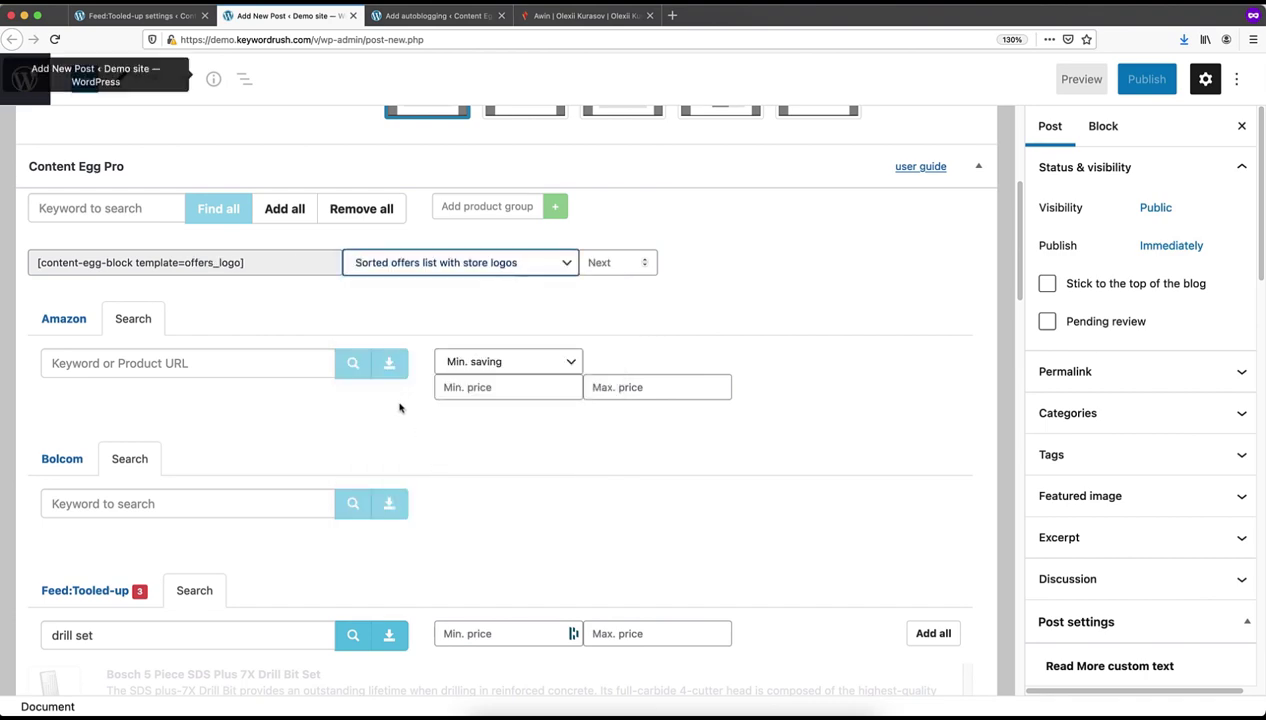
pyautogui.click(228, 265)
pyautogui.rightClick(228, 265)
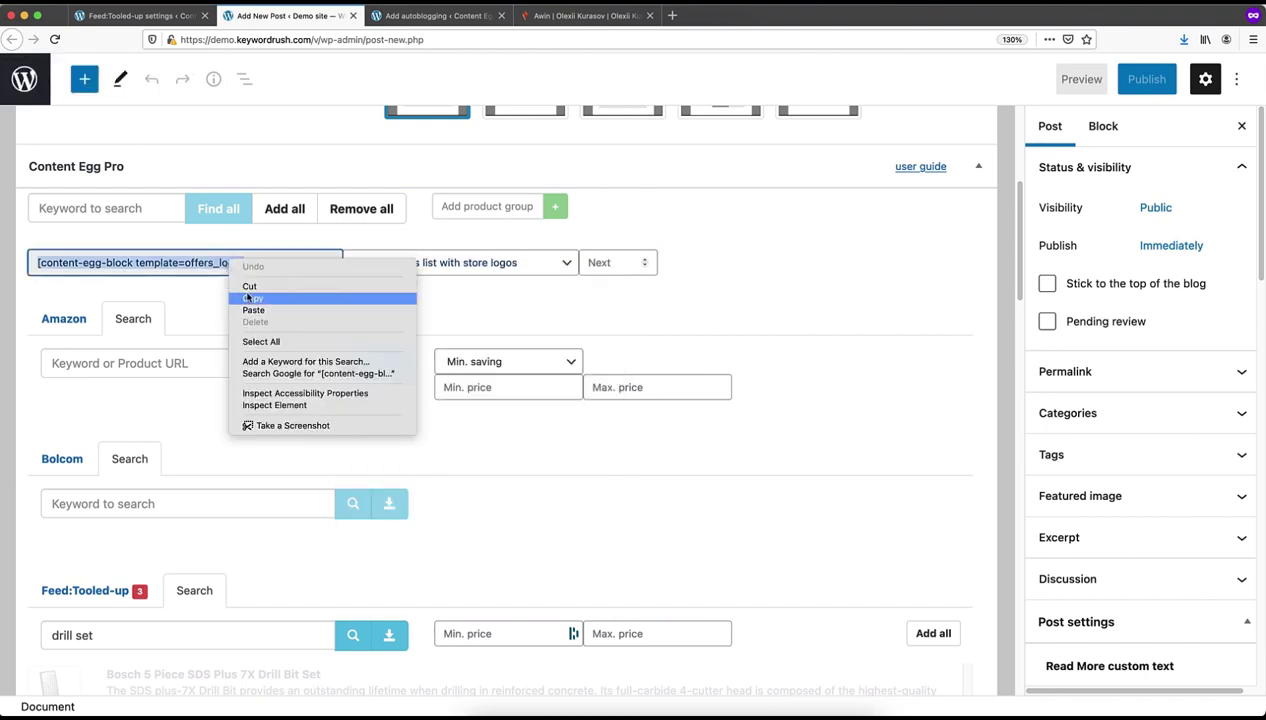
pyautogui.click(250, 296)
# Insert the [content-egg-block template=offers_logo] shortcode below the heading in the autoblogging post body template.
pyautogui.click(415, 16)
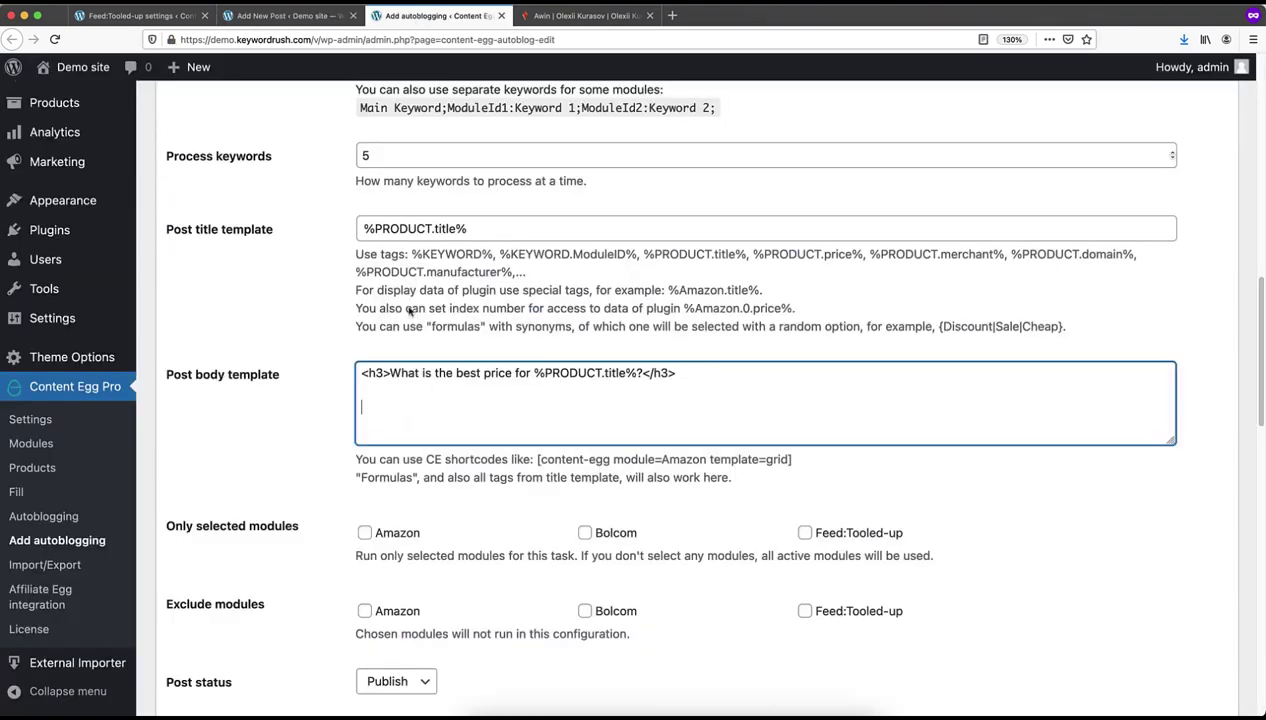
pyautogui.rightClick(384, 403)
pyautogui.click(410, 452)
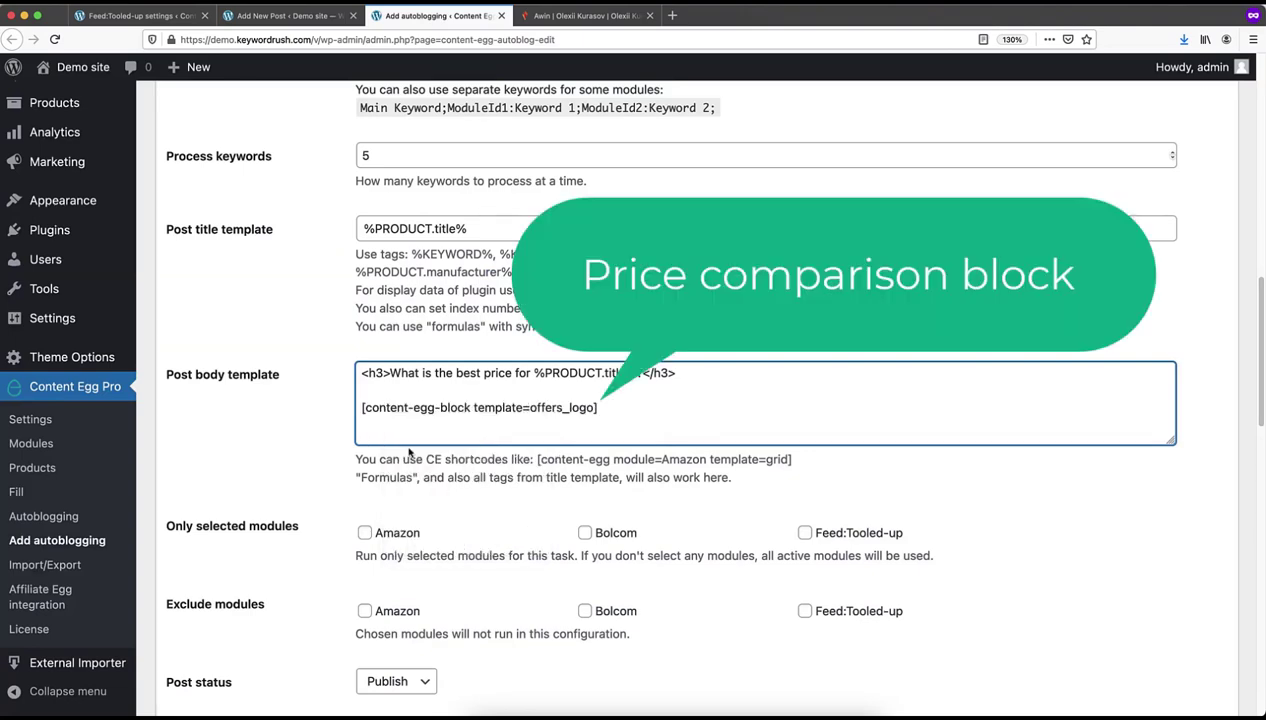
# Add the paragraph <p>%PRODUCT.description%</p> below the shortcode in the post body template.
pyautogui.press('Return')
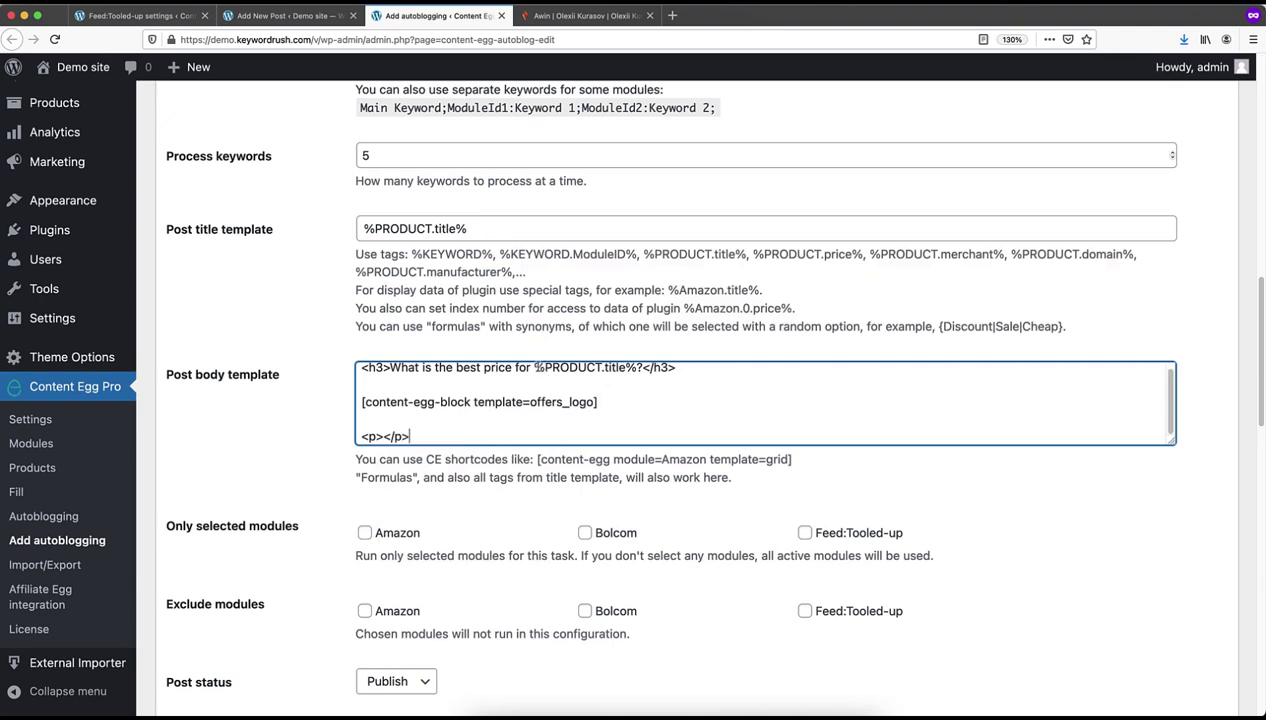
pyautogui.moveTo(535, 367); pyautogui.dragTo(637, 367)
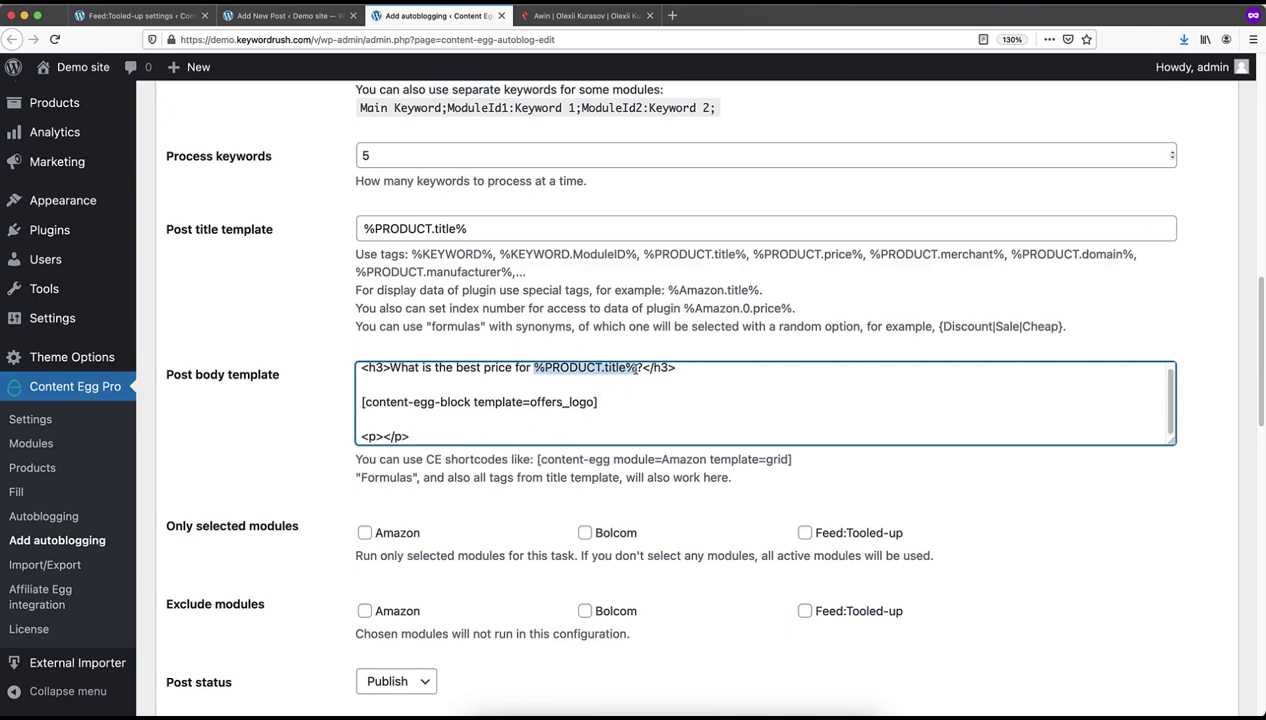
pyautogui.click(386, 437)
pyautogui.press('super+v')
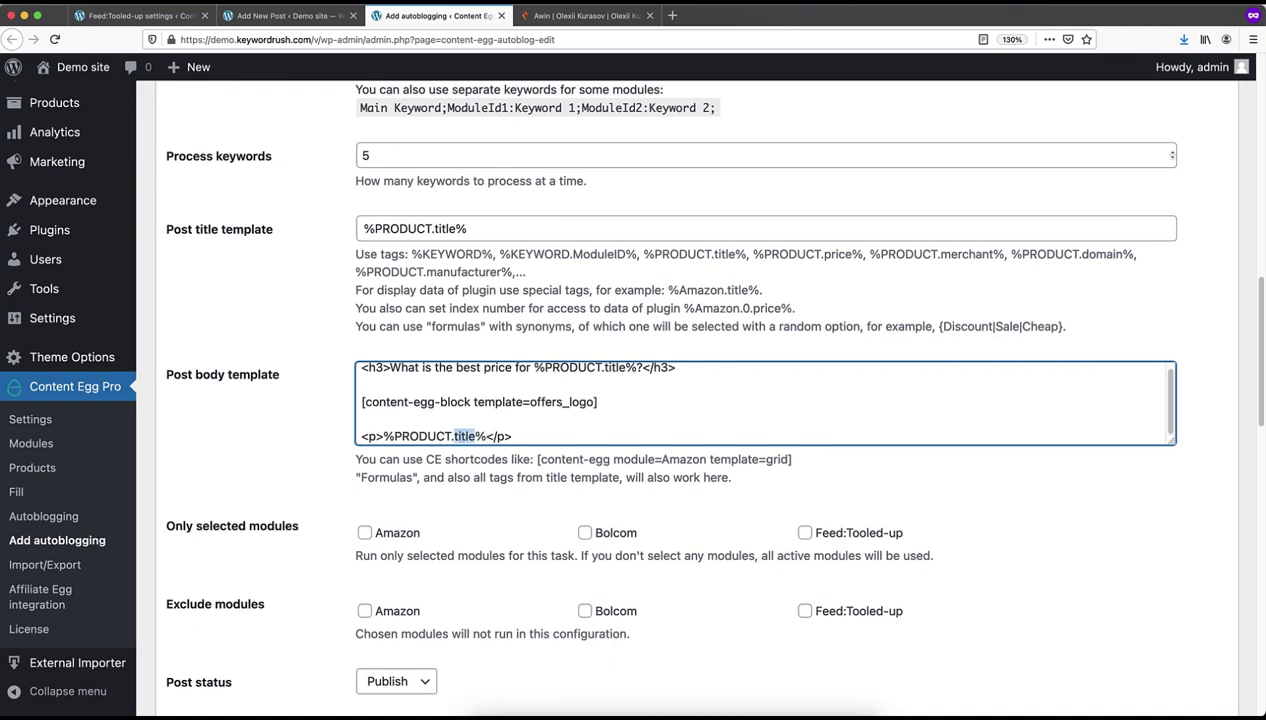
pyautogui.write('descripti')
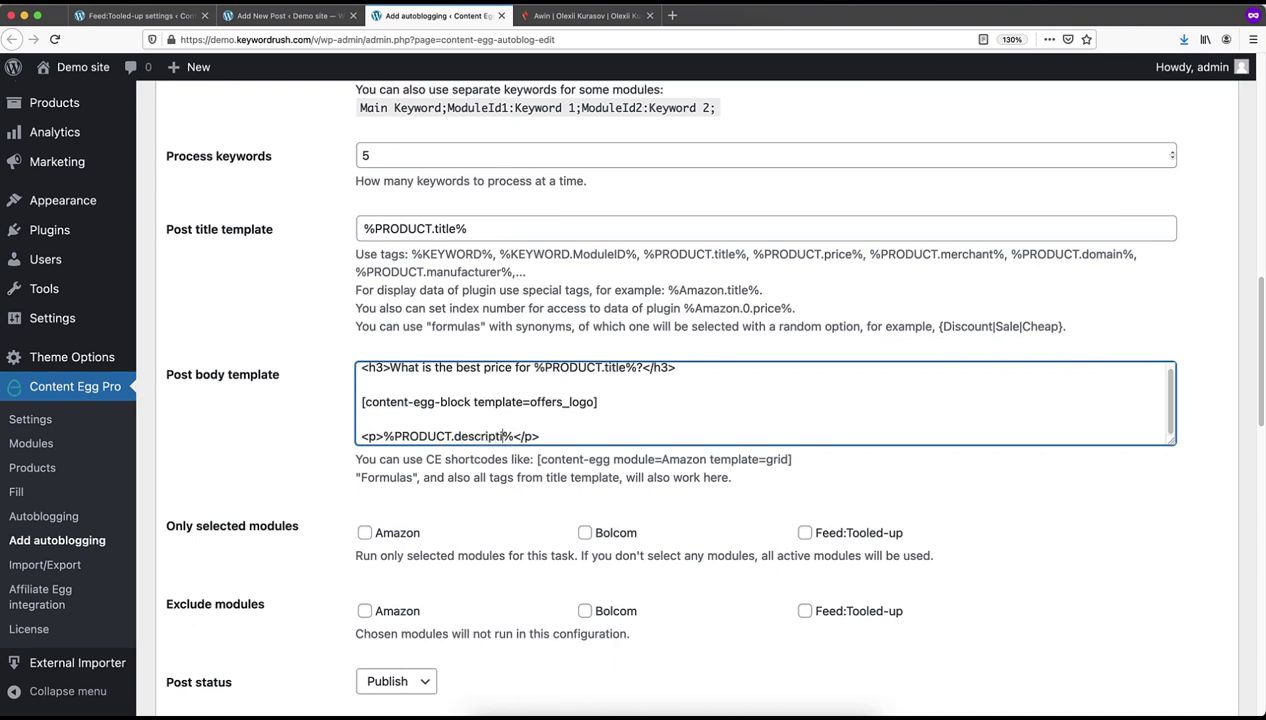
pyautogui.write('on')
# Restrict the autoblogging task to the Feed:Tooled-up module.
pyautogui.scroll(-3, 460, 438)
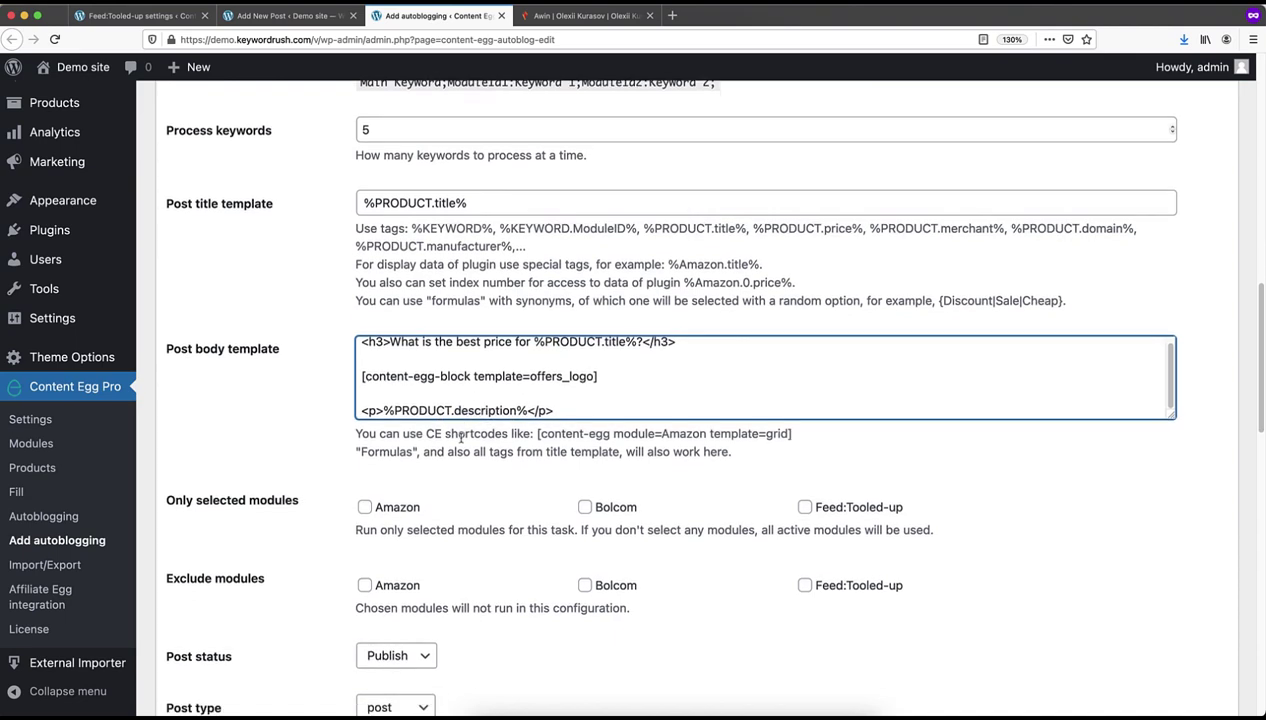
pyautogui.scroll(-2, 463, 440)
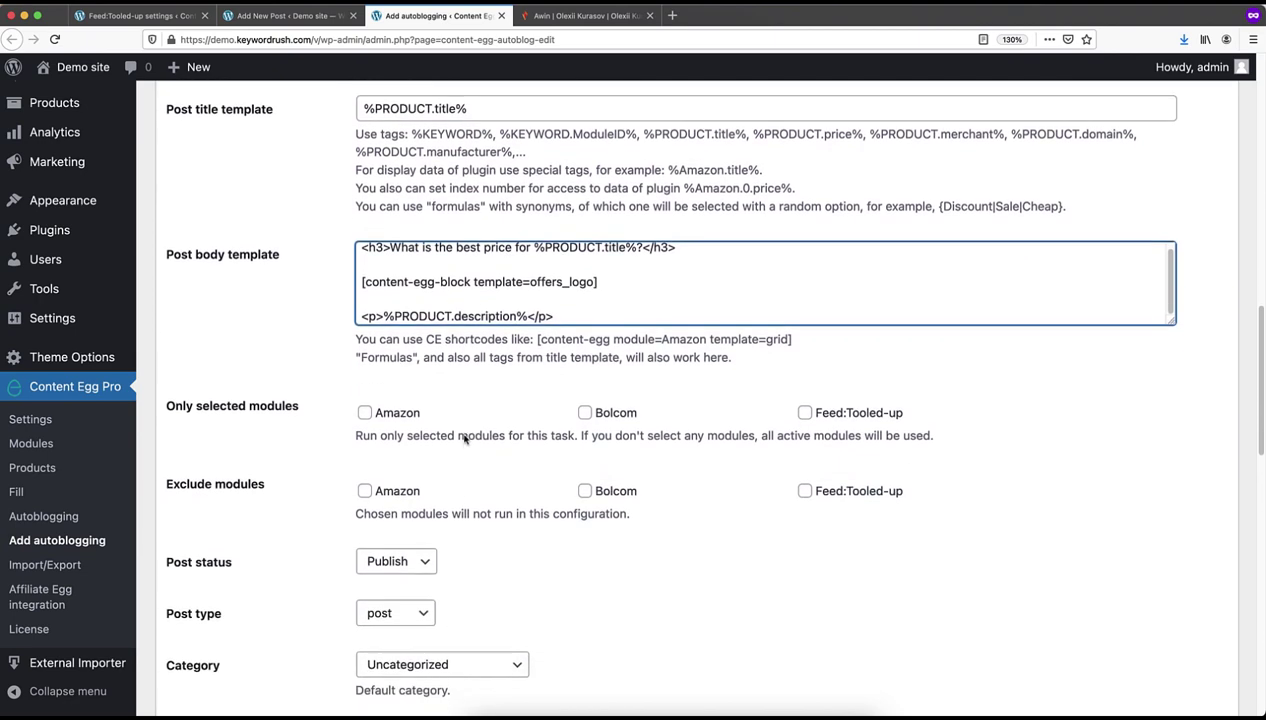
pyautogui.click(806, 406)
# Set the post type to product and the default category to Tools [product].
pyautogui.scroll(-6, 710, 425)
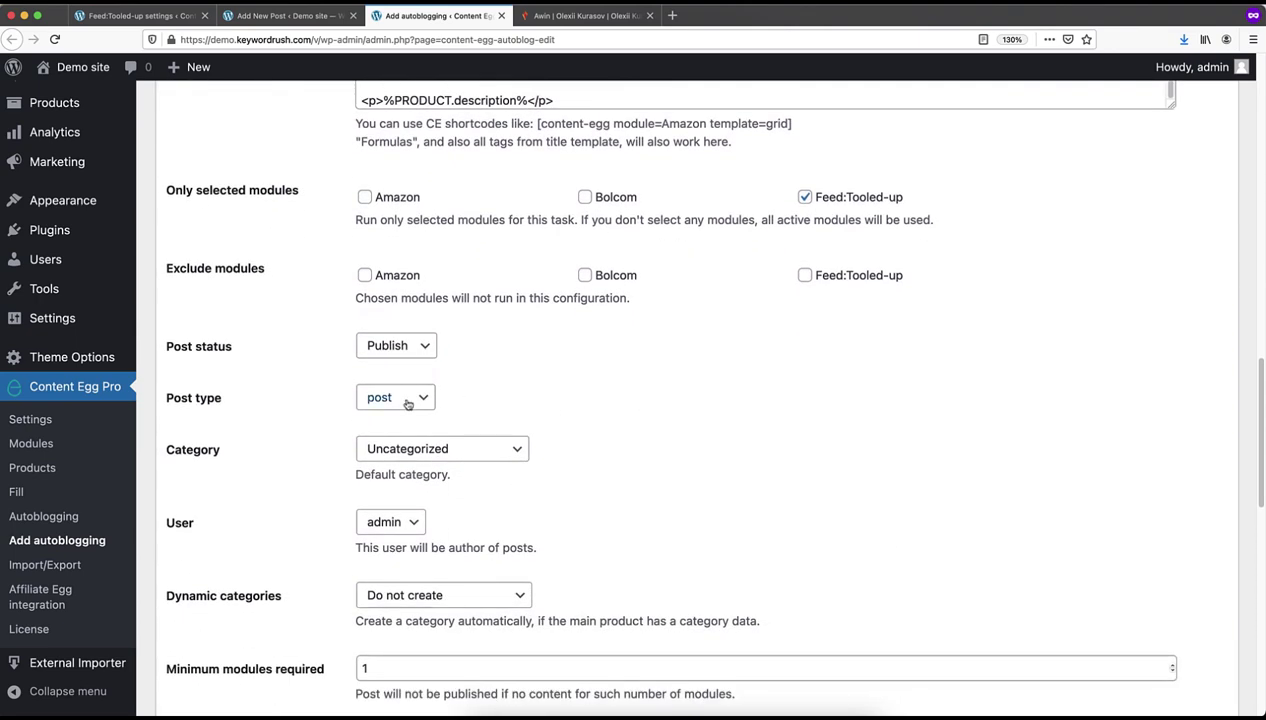
pyautogui.click(405, 400)
pyautogui.click(390, 428)
pyautogui.scroll(-1, 480, 411)
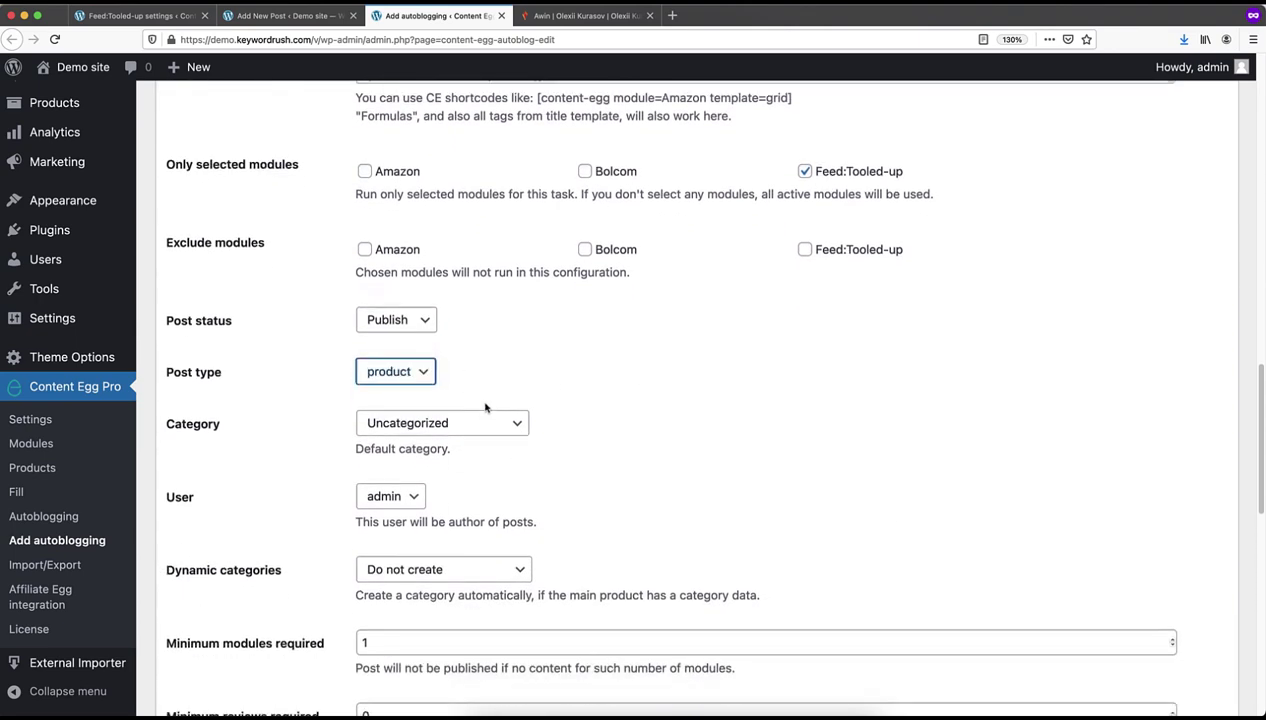
pyautogui.click(445, 413)
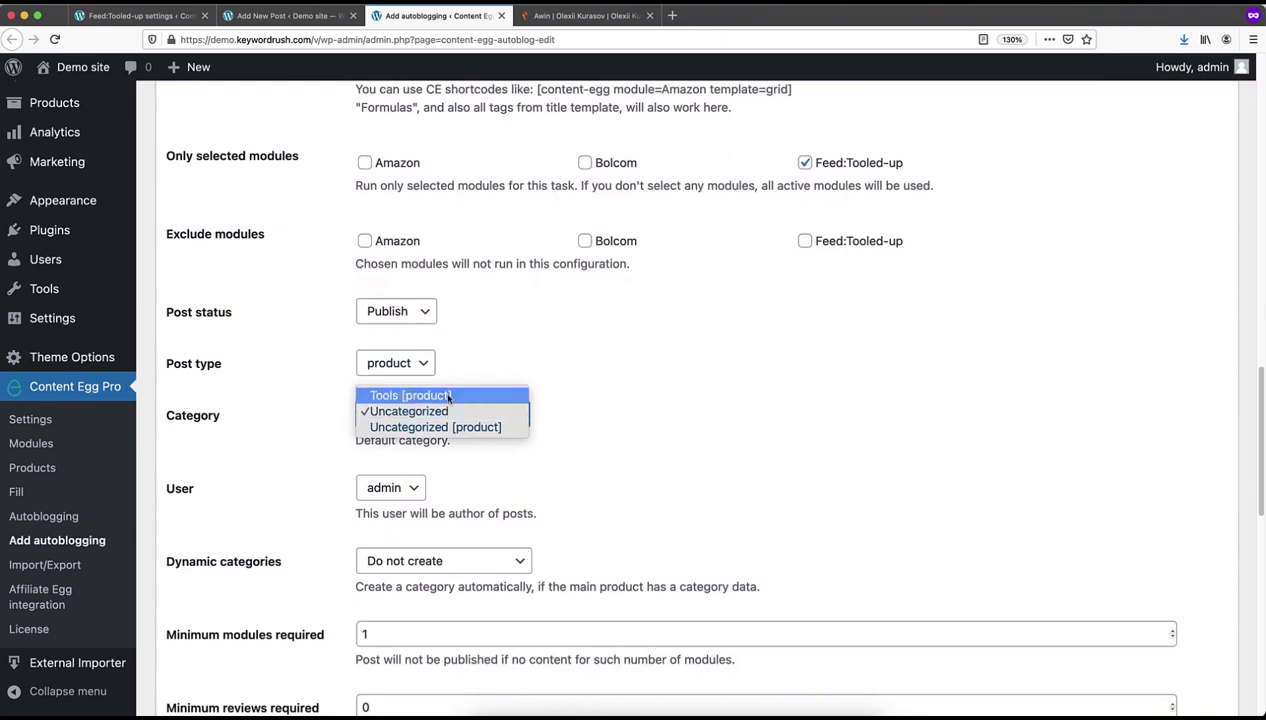
pyautogui.click(444, 395)
# Save the autoblogging task, leaving the remaining options at their defaults.
pyautogui.scroll(-5, 512, 382)
pyautogui.scroll(-5, 514, 383)
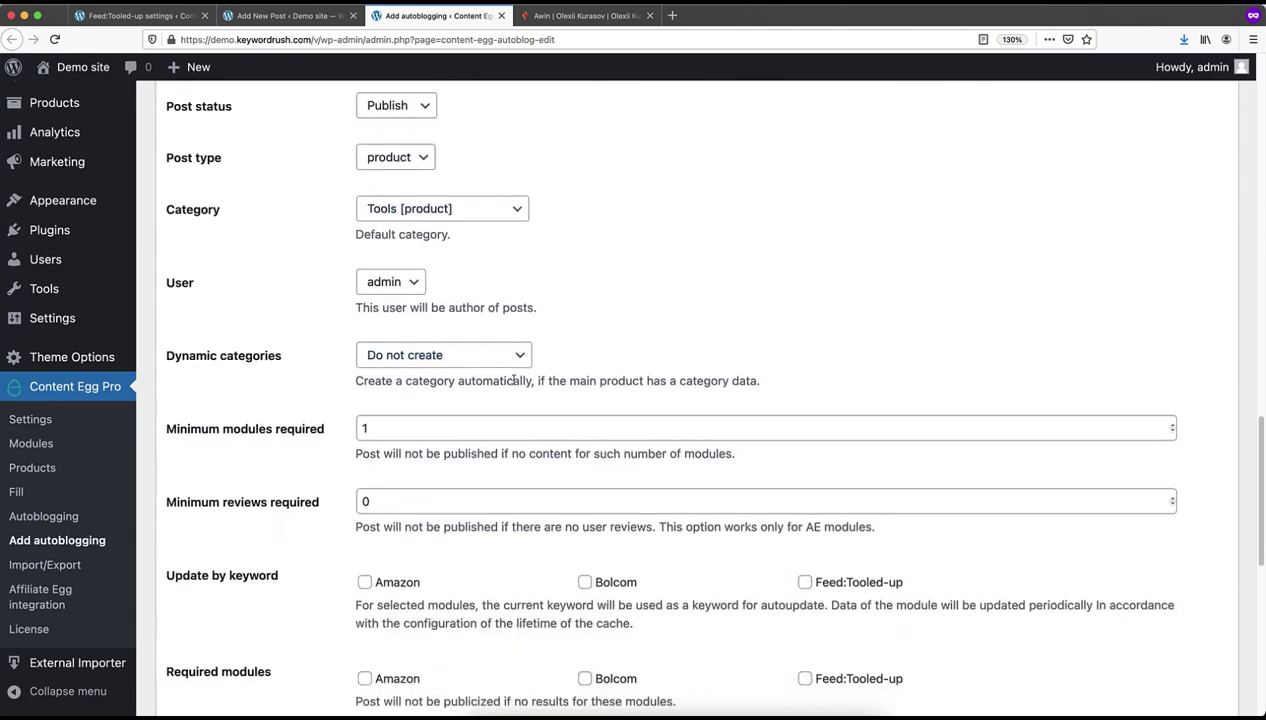
pyautogui.scroll(-10, 513, 380)
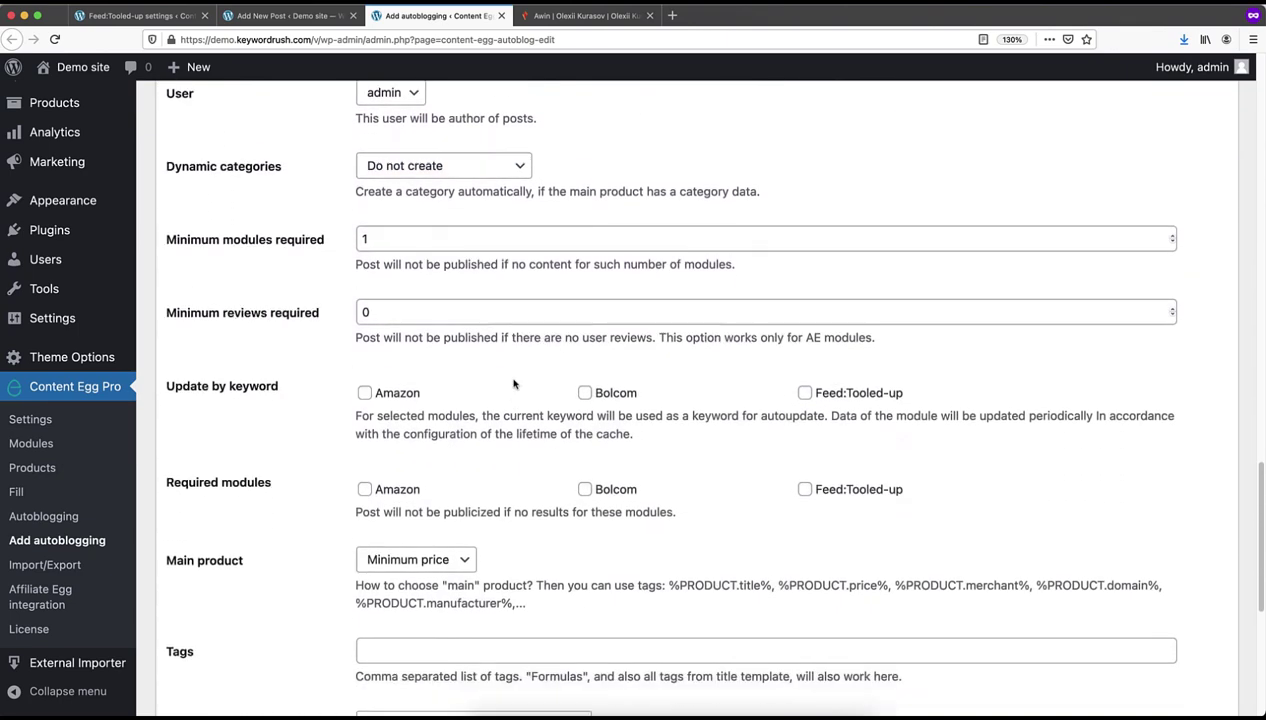
pyautogui.scroll(-5, 513, 380)
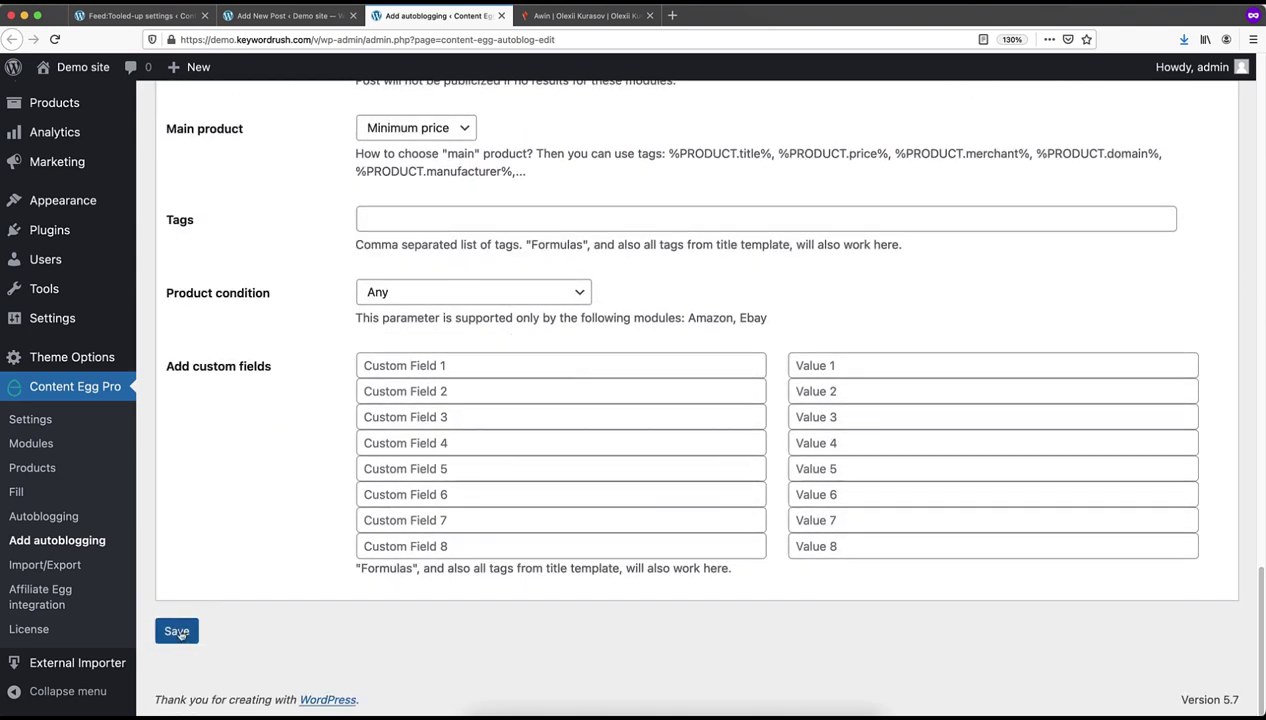
pyautogui.click(174, 634)
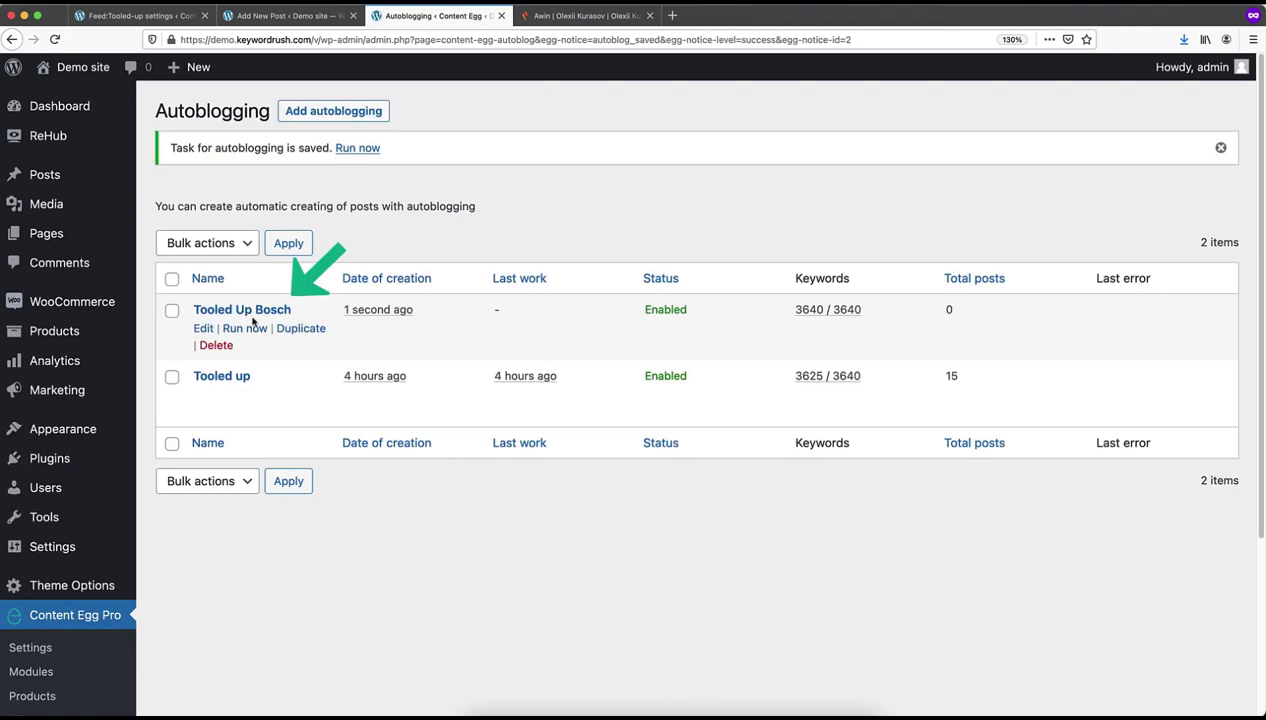
# Run the Tooled Up Bosch autoblogging task immediately and open the site's product list.
pyautogui.click(255, 331)
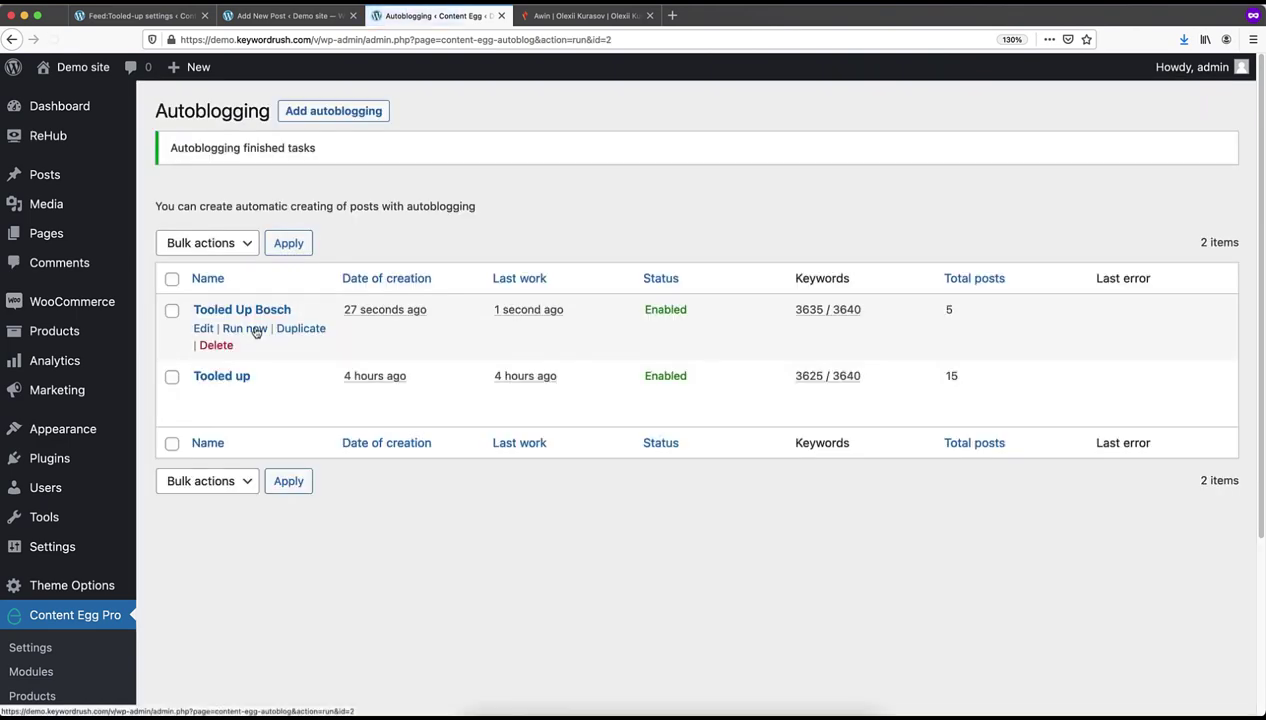
pyautogui.moveTo(935, 300)
pyautogui.mouseDown()
pyautogui.moveTo(924, 317)
pyautogui.moveTo(947, 309)
pyautogui.mouseUp()
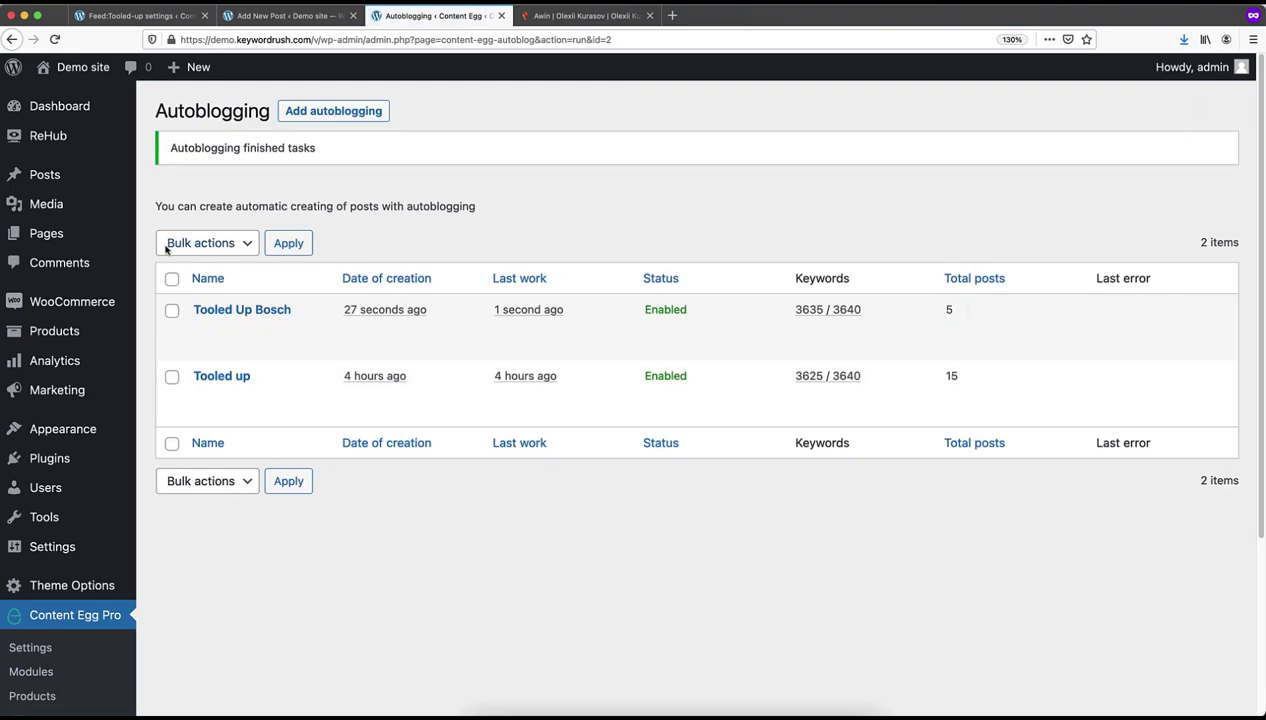
pyautogui.click(63, 333)
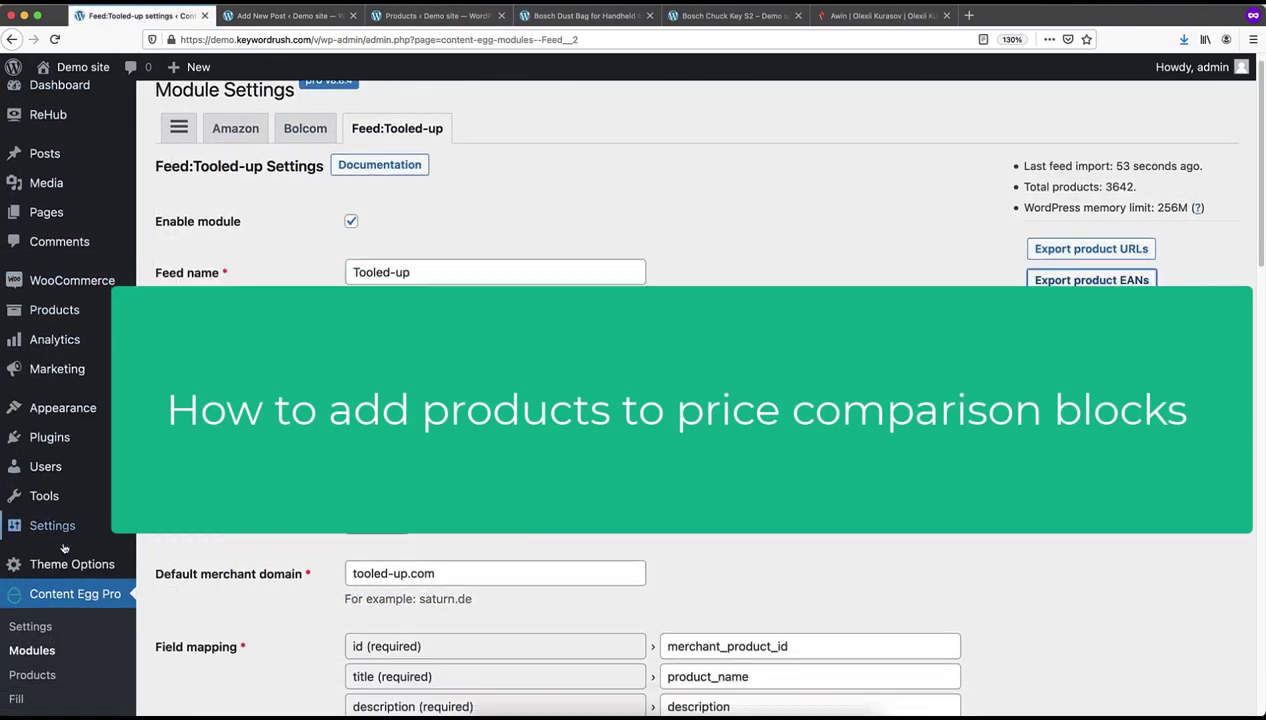
# Open the Content Egg Pro Fill page.
pyautogui.scroll(-5, 64, 548)
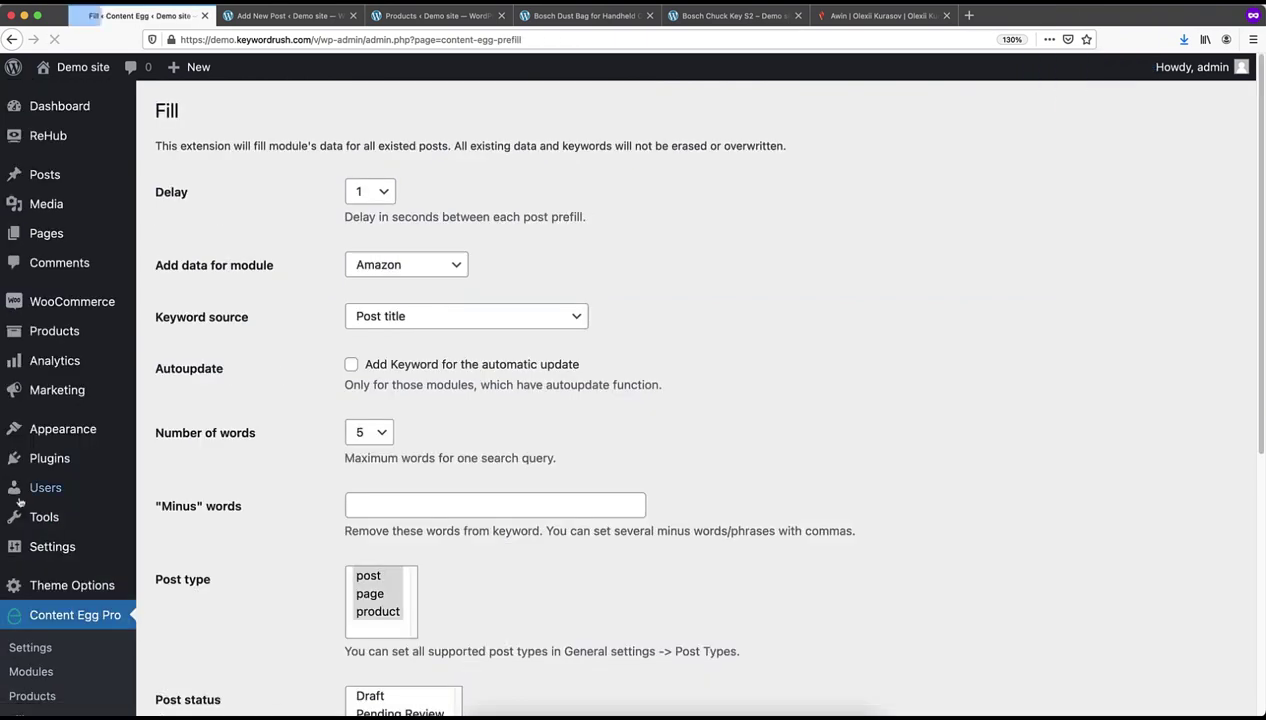
pyautogui.scroll(-1, 301, 333)
pyautogui.click(358, 176)
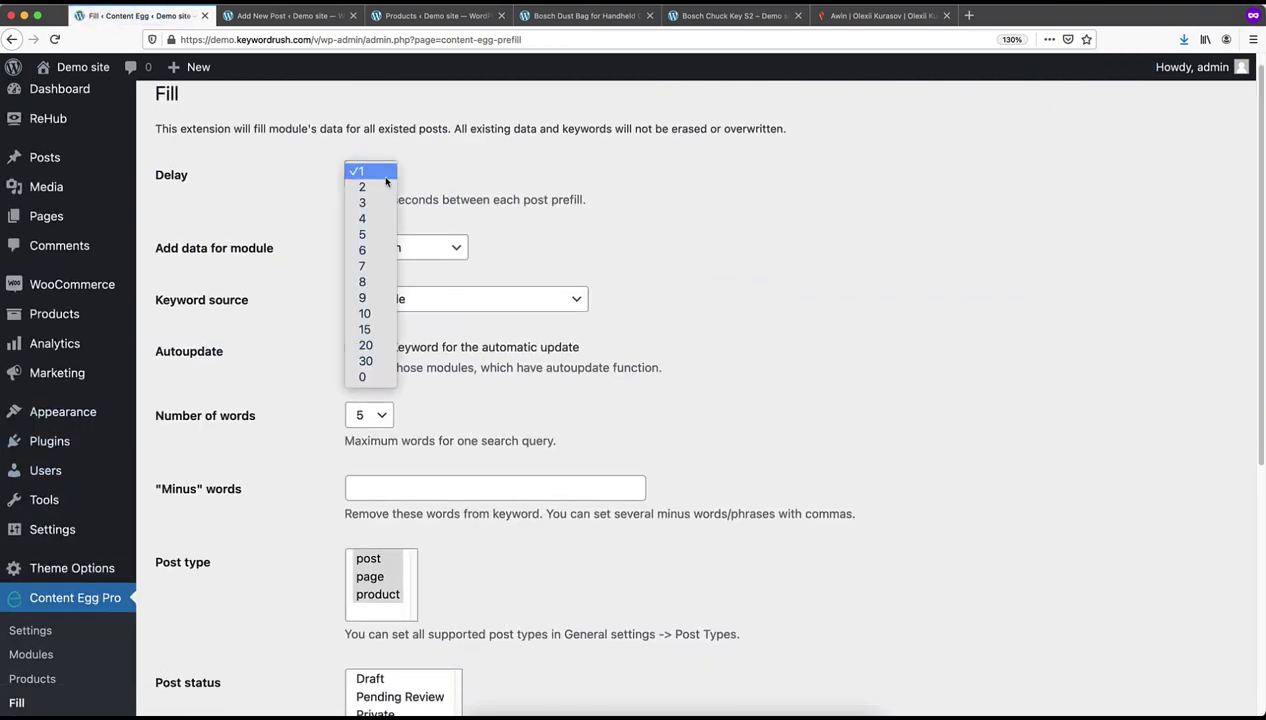
pyautogui.click(360, 376)
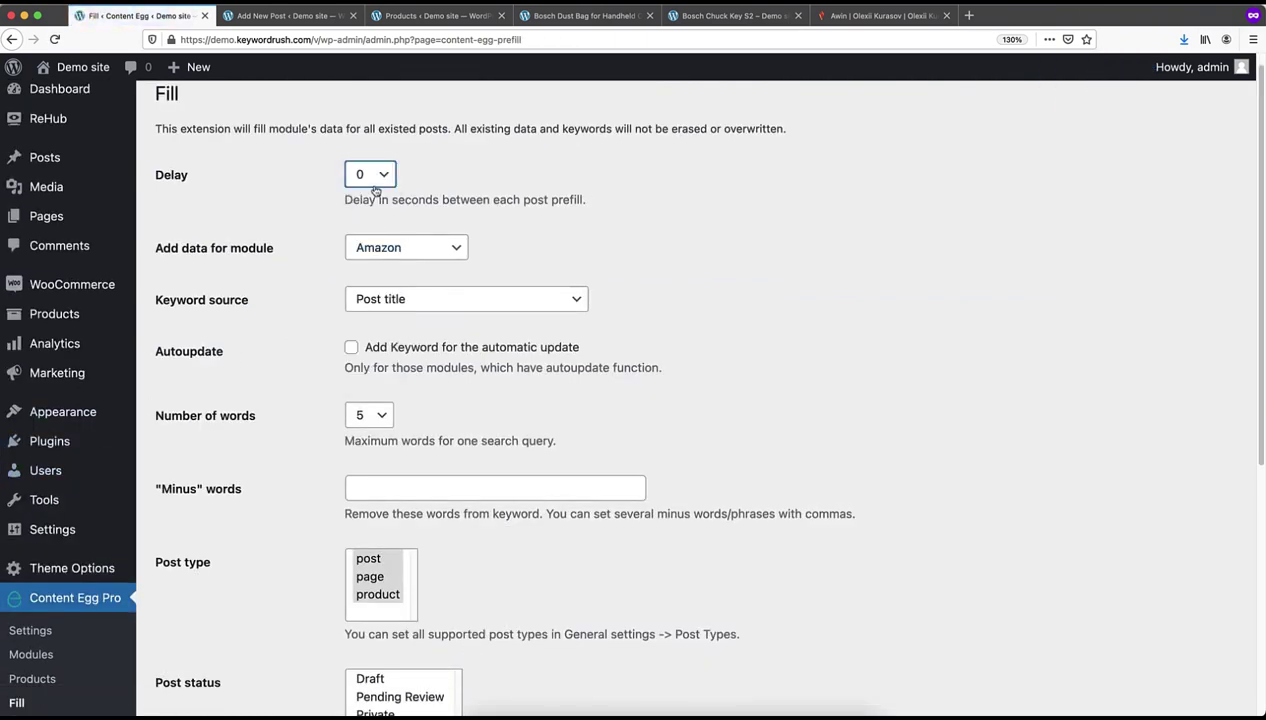
pyautogui.click(370, 181)
pyautogui.click(368, 203)
pyautogui.click(392, 257)
pyautogui.click(392, 257)
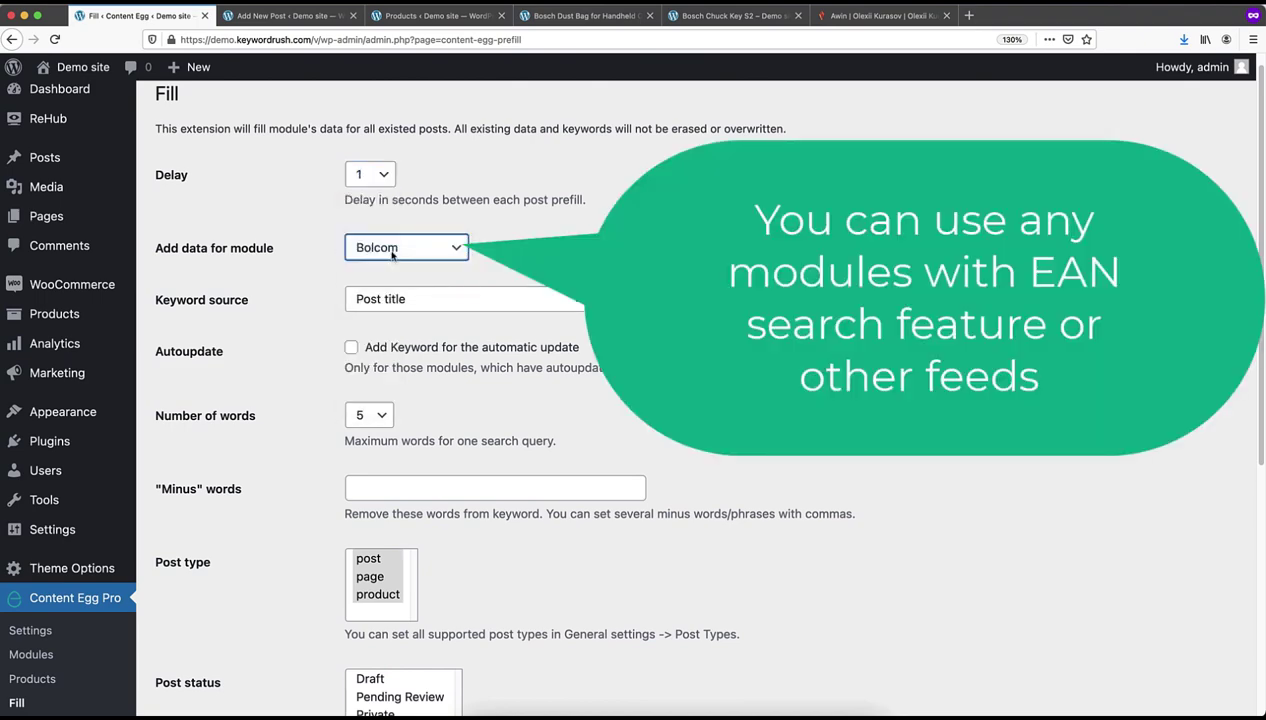
pyautogui.click(392, 254)
pyautogui.click(390, 228)
# Set the Fill keyword source to Feed:Tooled-up: EAN.
pyautogui.scroll(-1, 308, 309)
pyautogui.click(392, 271)
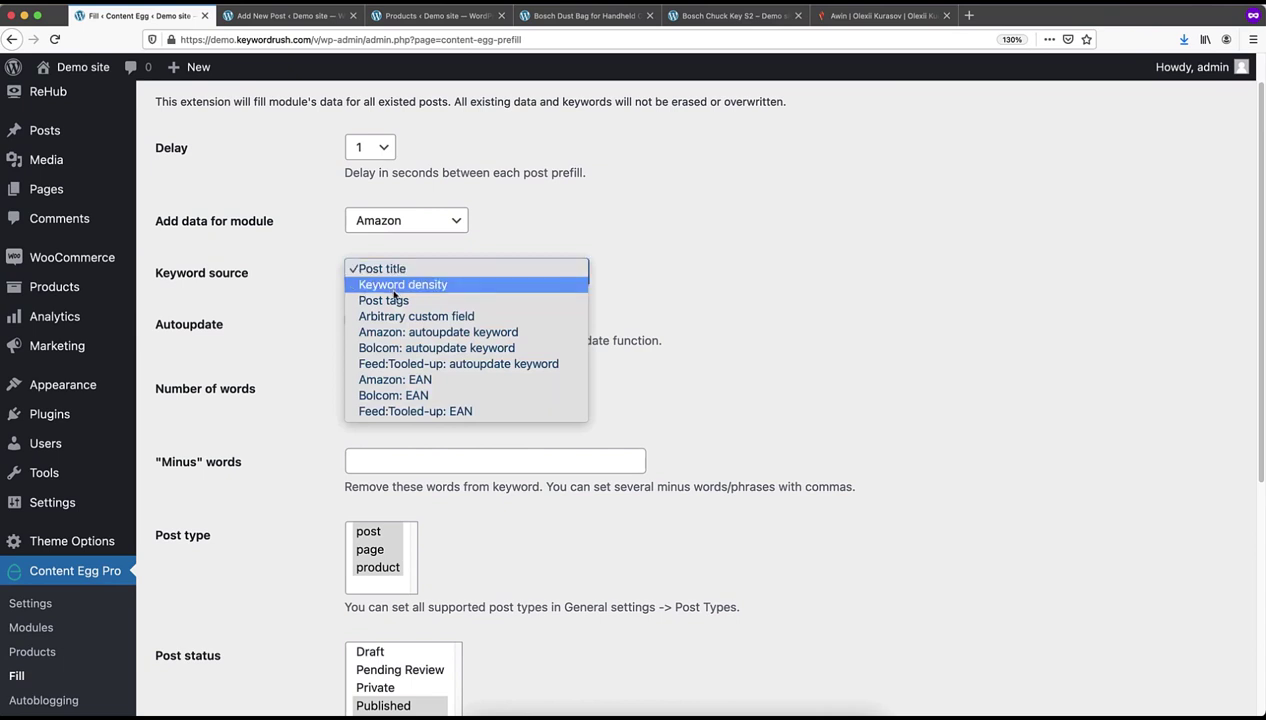
pyautogui.click(386, 411)
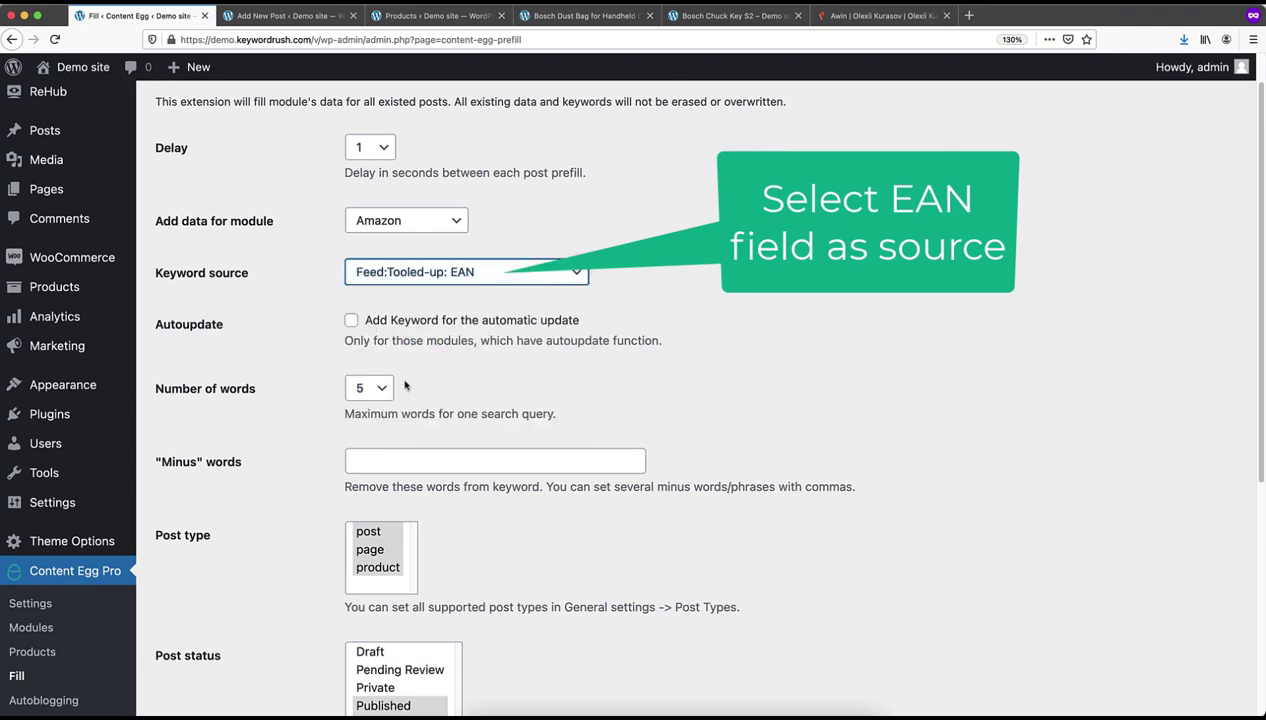
# Limit the fill to the product post type with Published status, run it for the Amazon module and rerun it once.
pyautogui.scroll(-4, 405, 385)
pyautogui.click(395, 401)
pyautogui.scroll(-3, 410, 395)
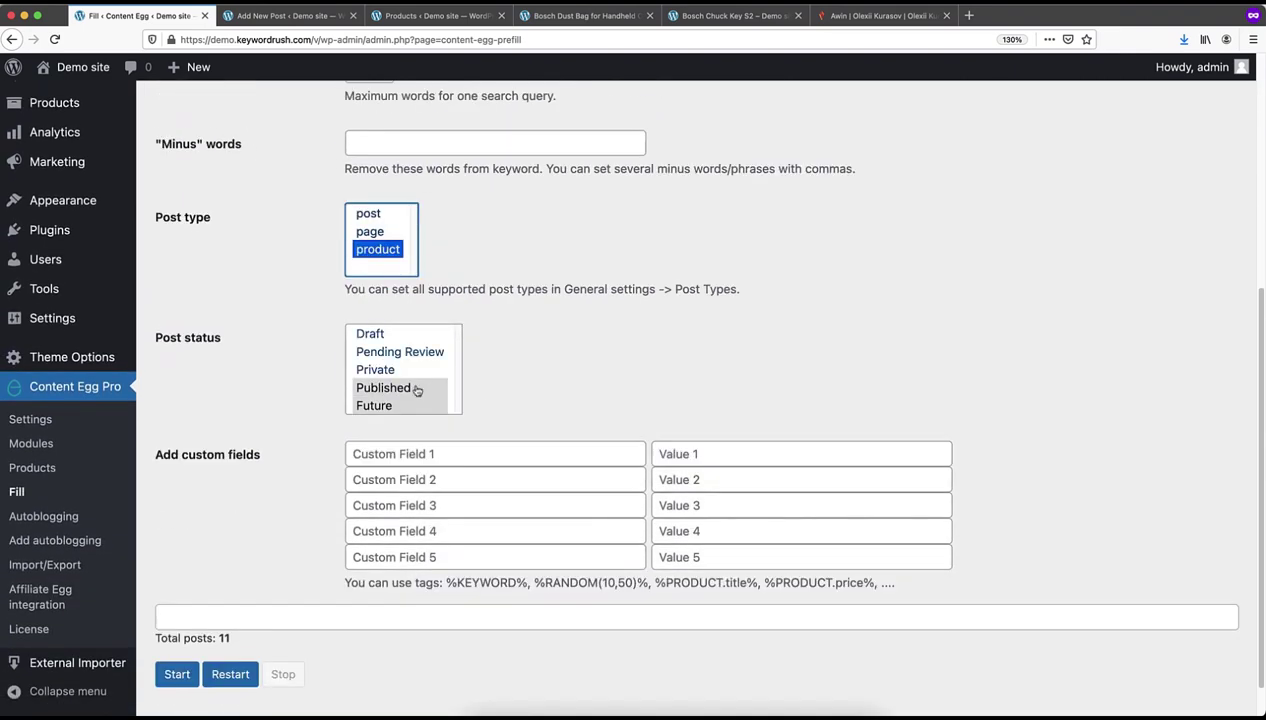
pyautogui.click(417, 390)
pyautogui.scroll(-1, 380, 470)
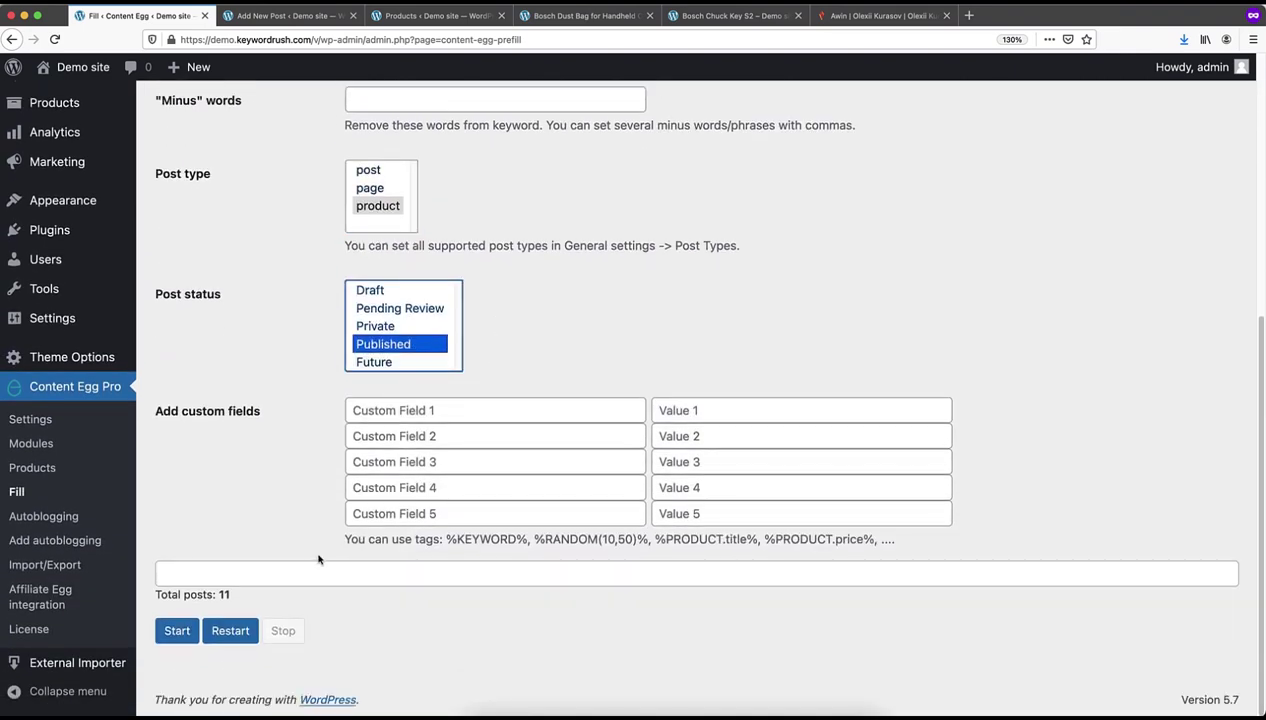
pyautogui.click(206, 630)
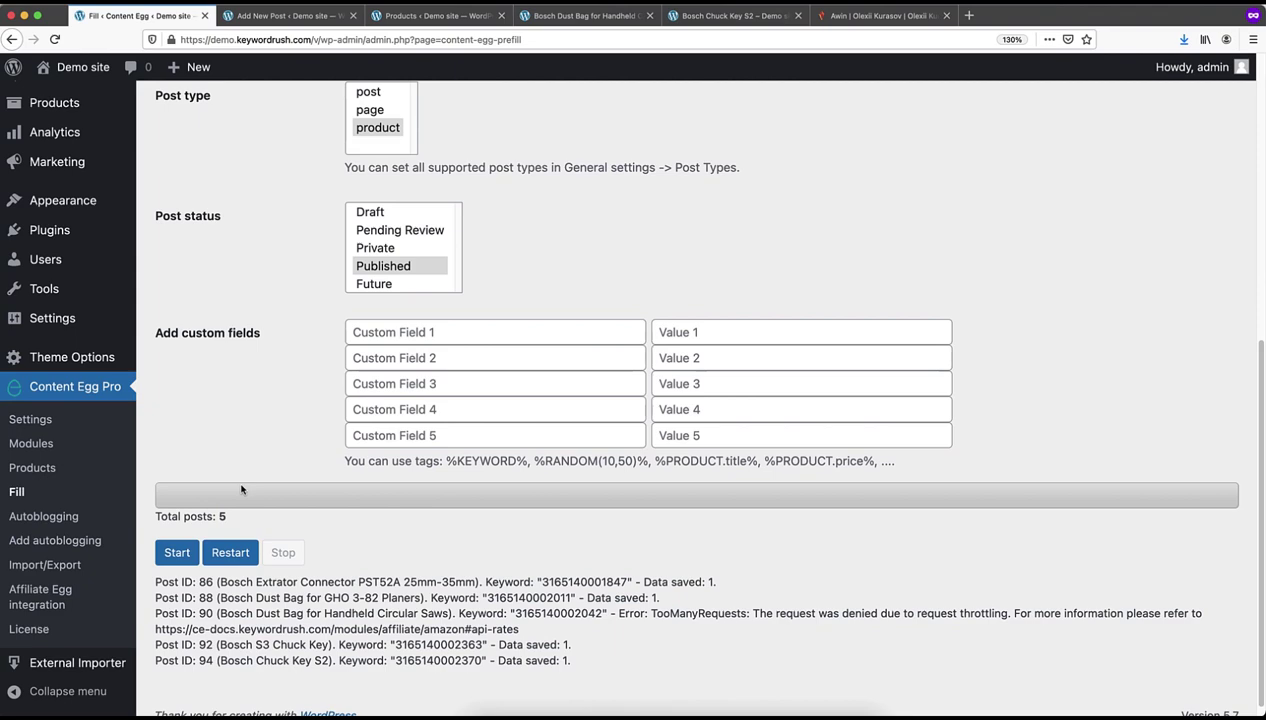
pyautogui.click(235, 552)
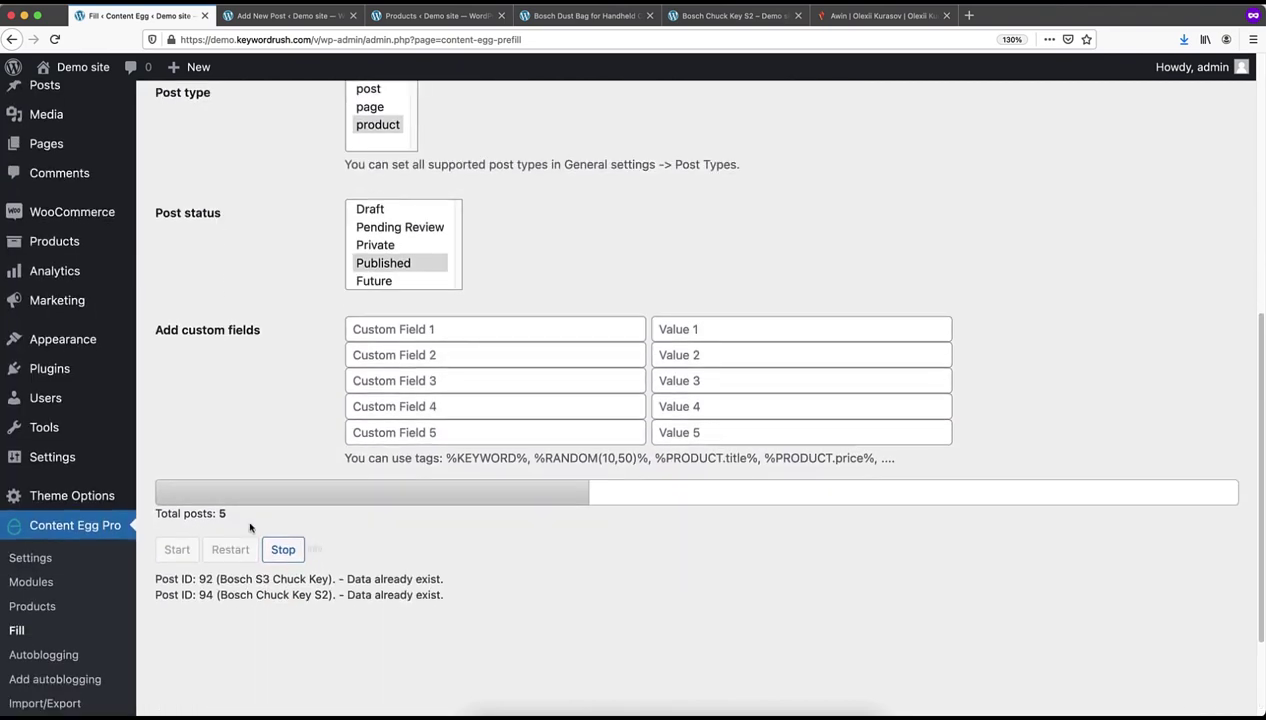
# Switch the fill to the Bolcom module and run it again for the published products.
pyautogui.scroll(5, 387, 284)
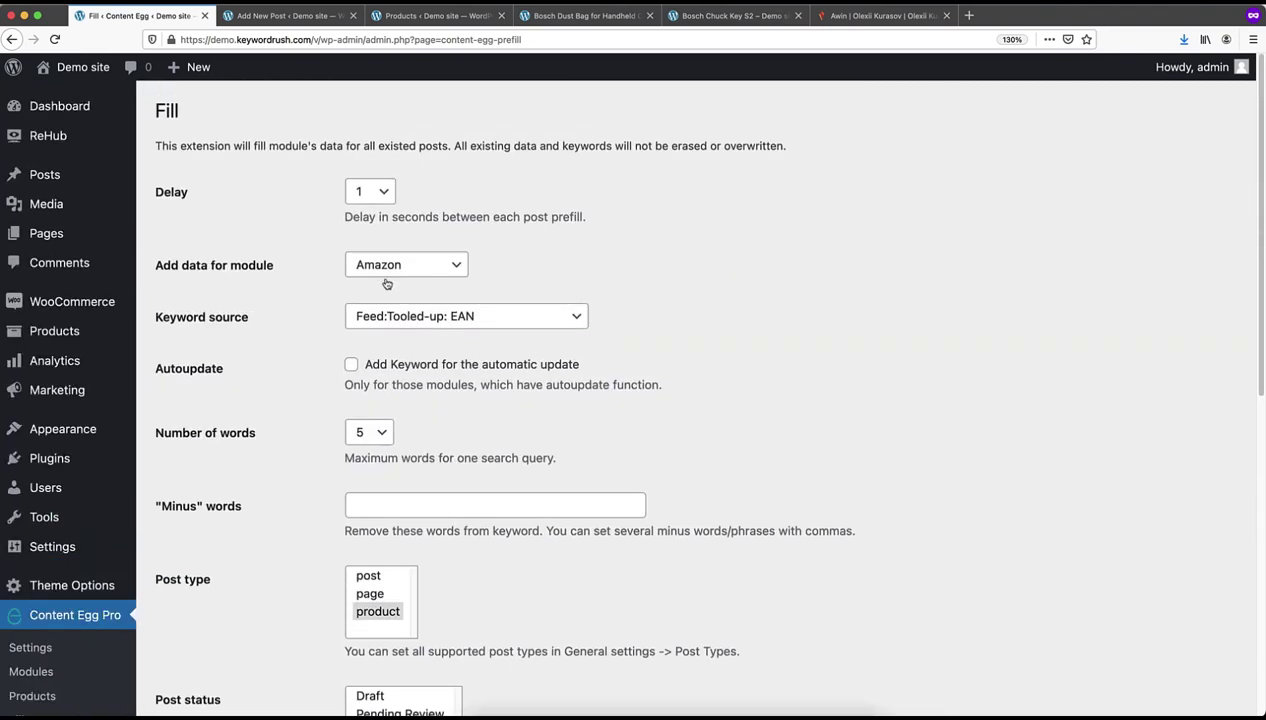
pyautogui.click(388, 270)
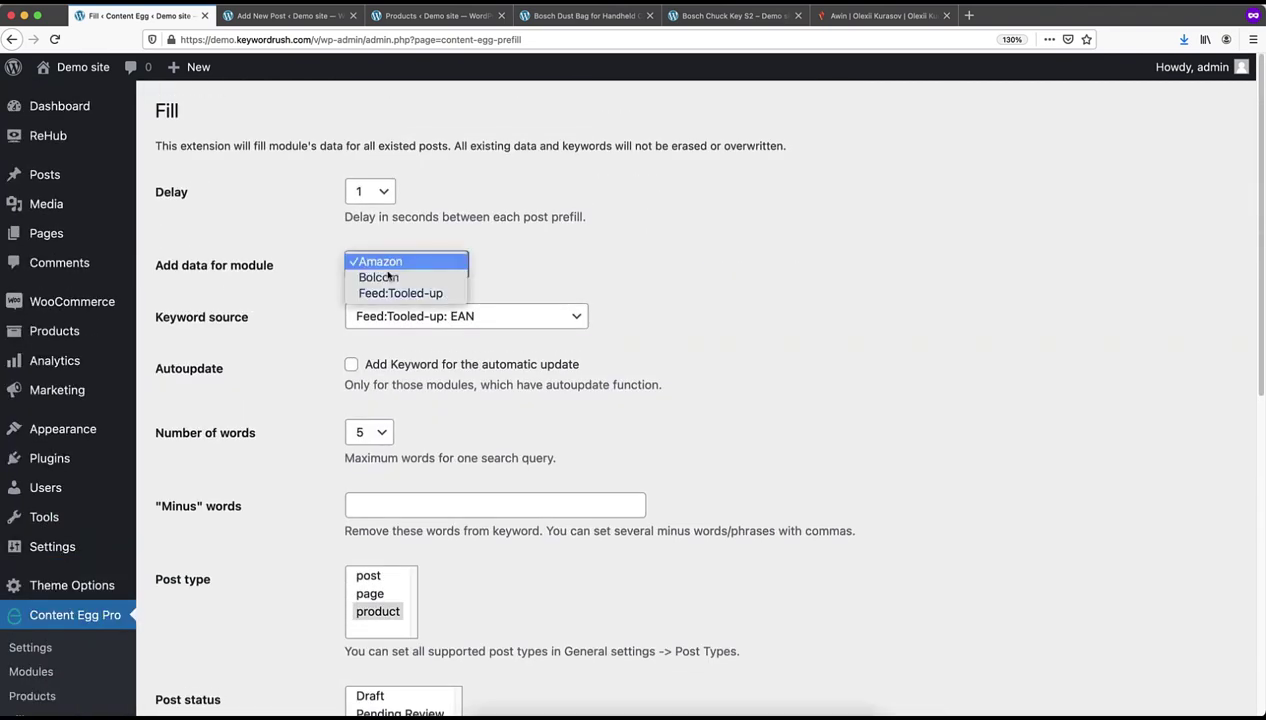
pyautogui.click(390, 278)
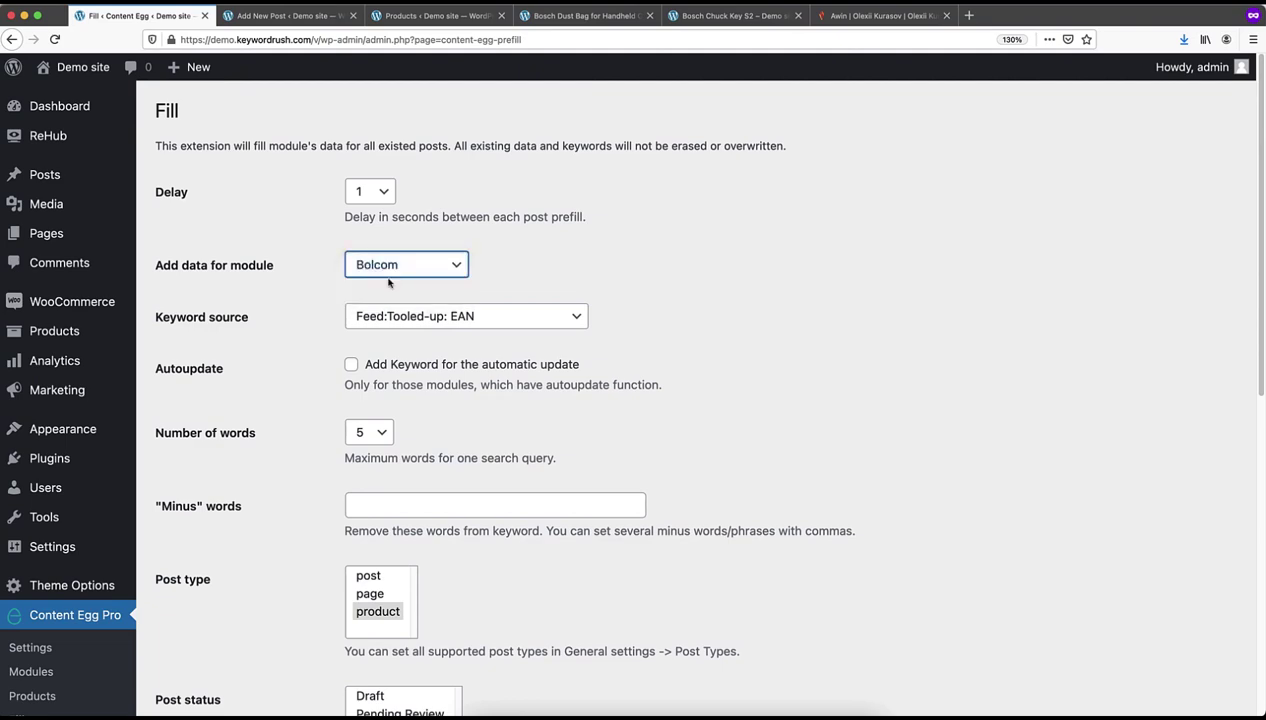
pyautogui.scroll(-8, 430, 339)
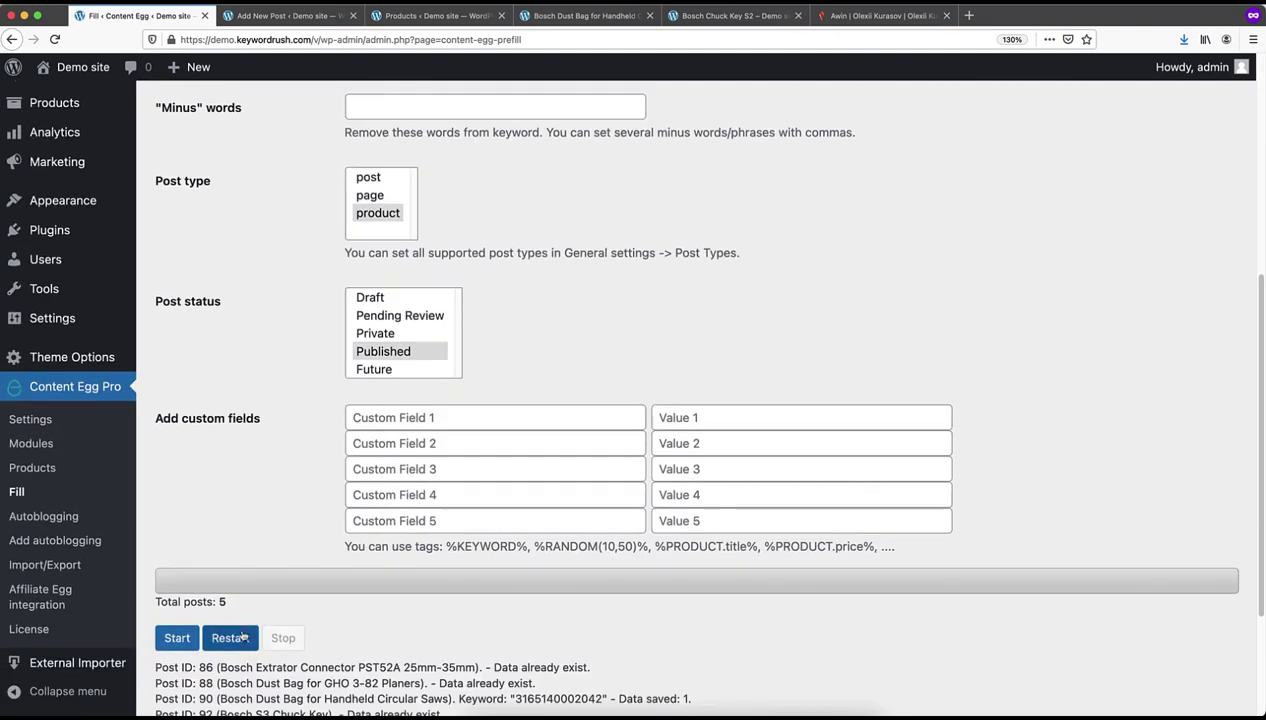
pyautogui.click(230, 638)
pyautogui.scroll(-2, 282, 456)
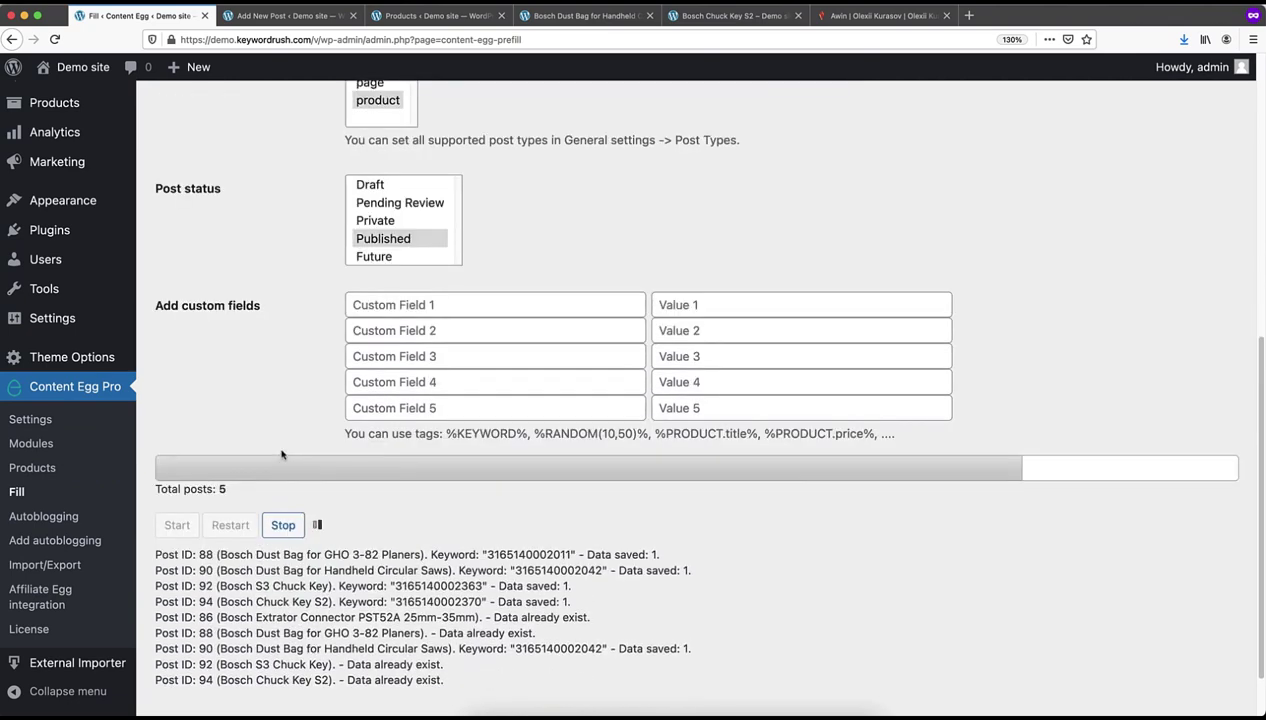
# Reload the Bosch Dust Bag for Handheld Circular Saws product page and examine its price comparison offers.
pyautogui.click(570, 20)
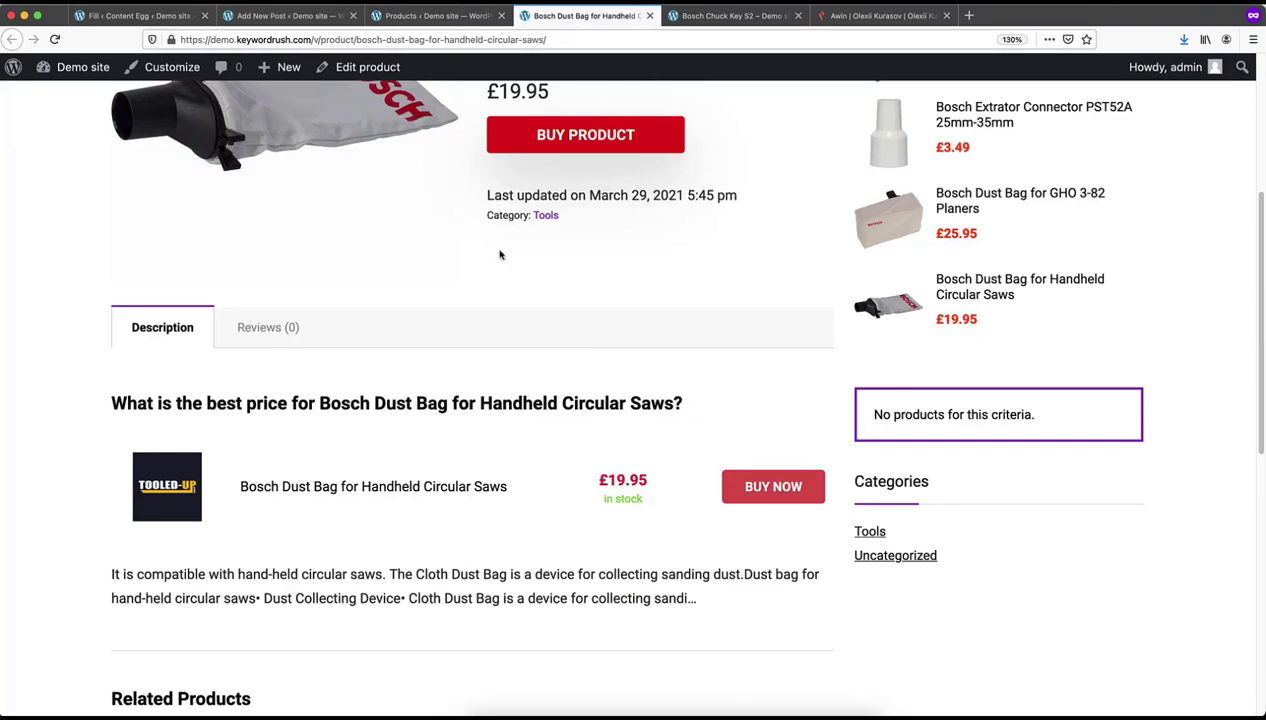
pyautogui.rightClick(479, 300)
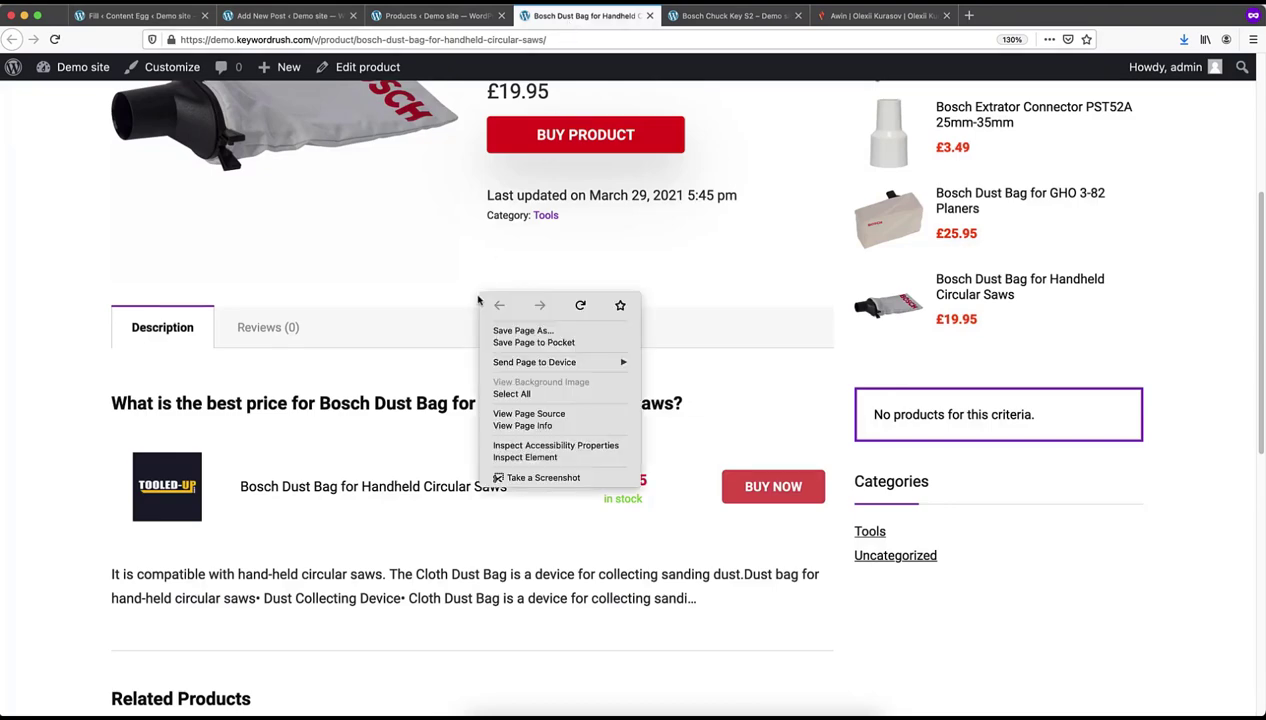
pyautogui.click(579, 305)
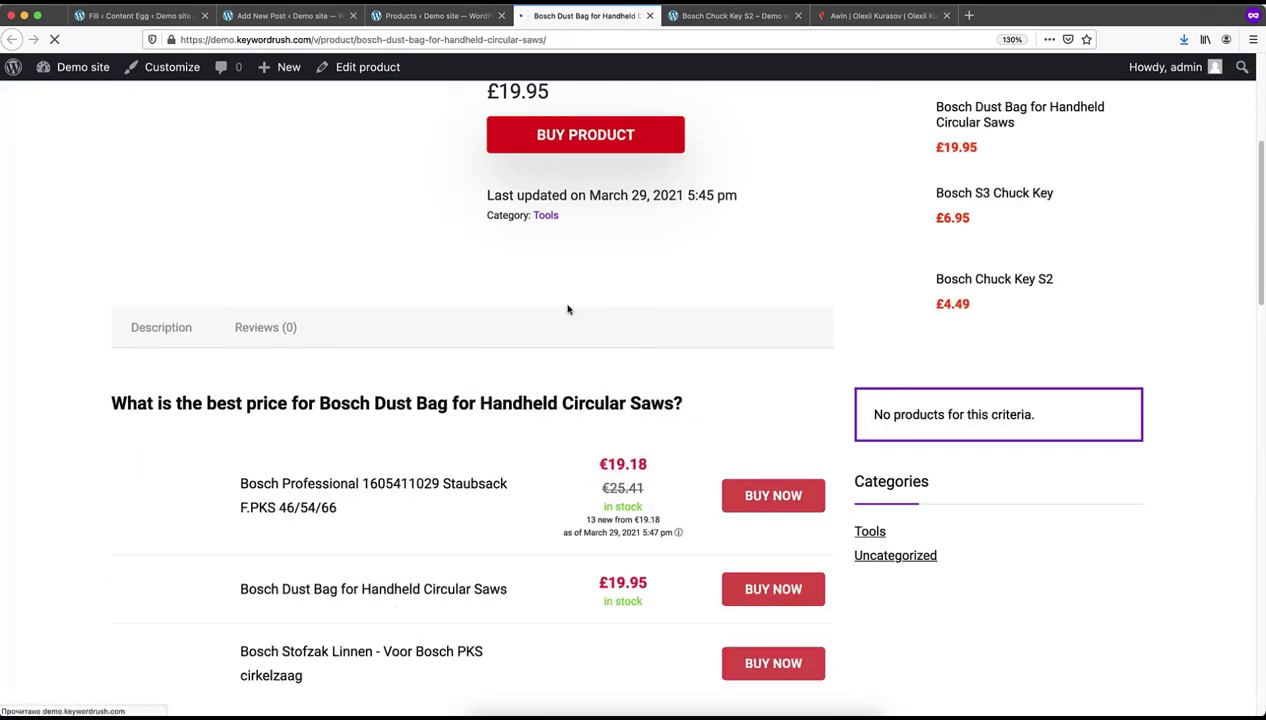
pyautogui.scroll(-4, 550, 309)
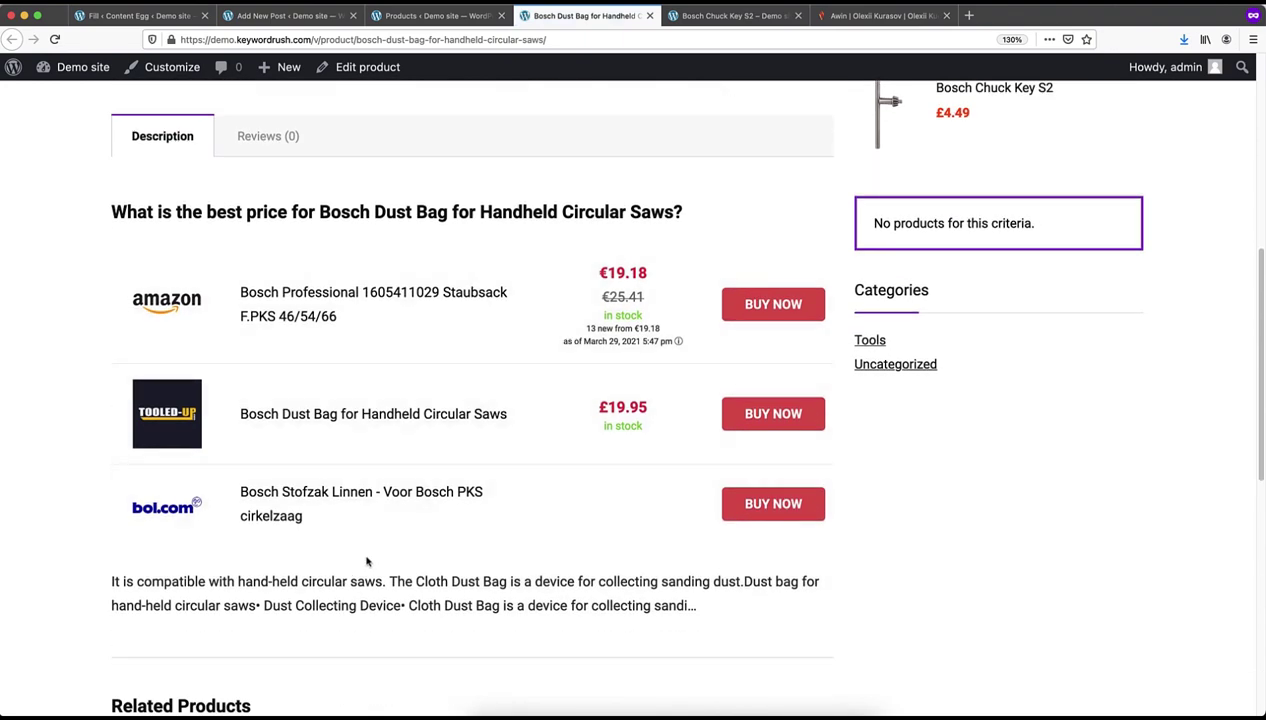
pyautogui.scroll(-1, 336, 284)
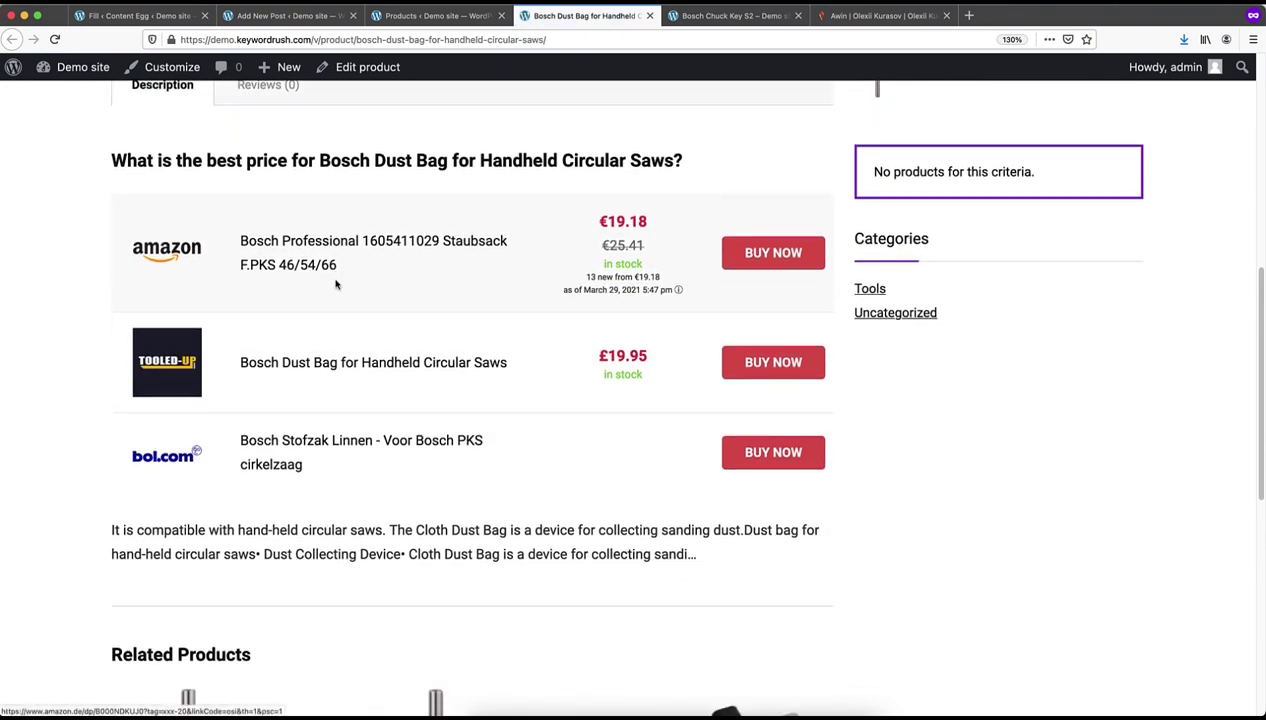
pyautogui.scroll(3, 336, 284)
pyautogui.scroll(1, 336, 284)
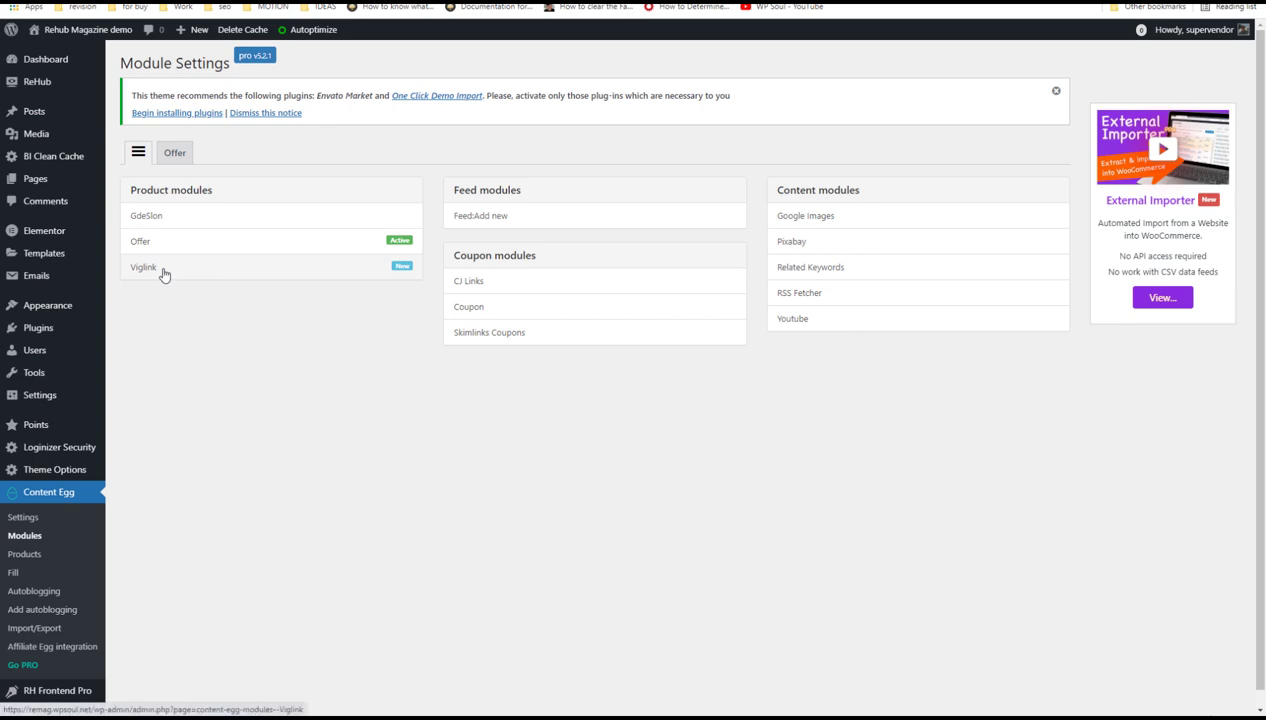
# Search Google for viglink, open viglink.com and look through its home page.
pyautogui.click(164, 274)
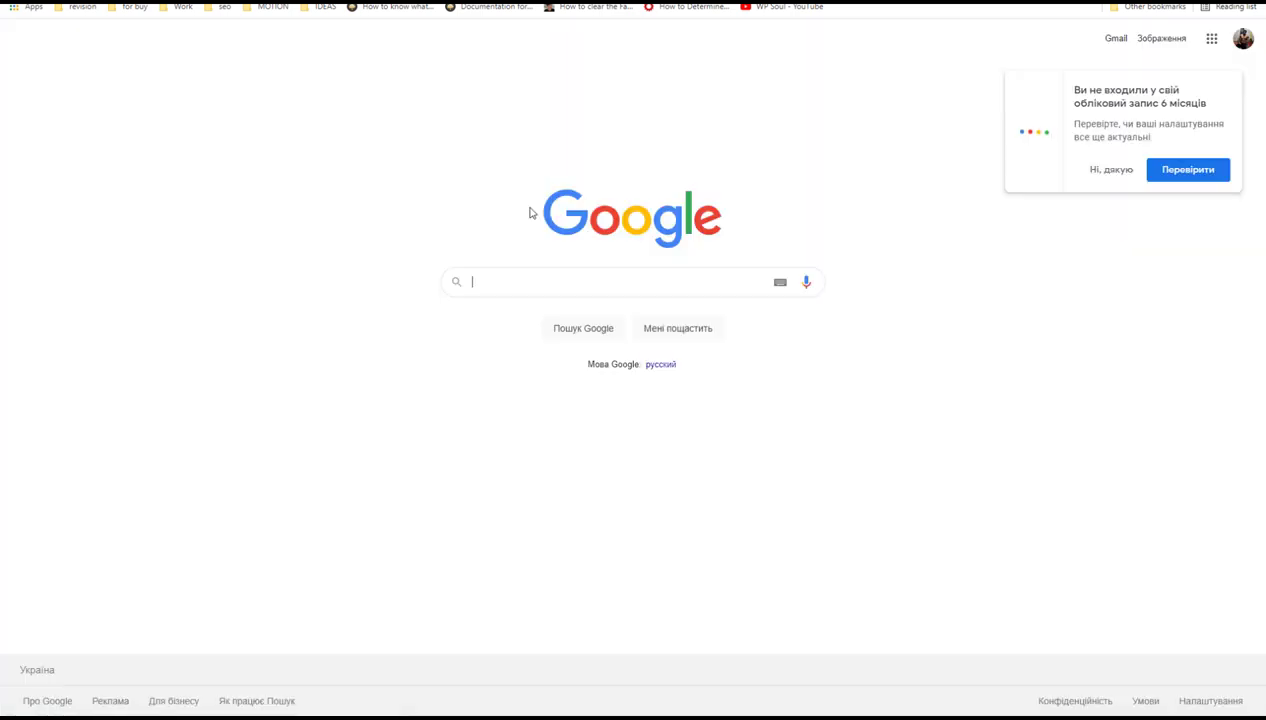
pyautogui.write('viglink')
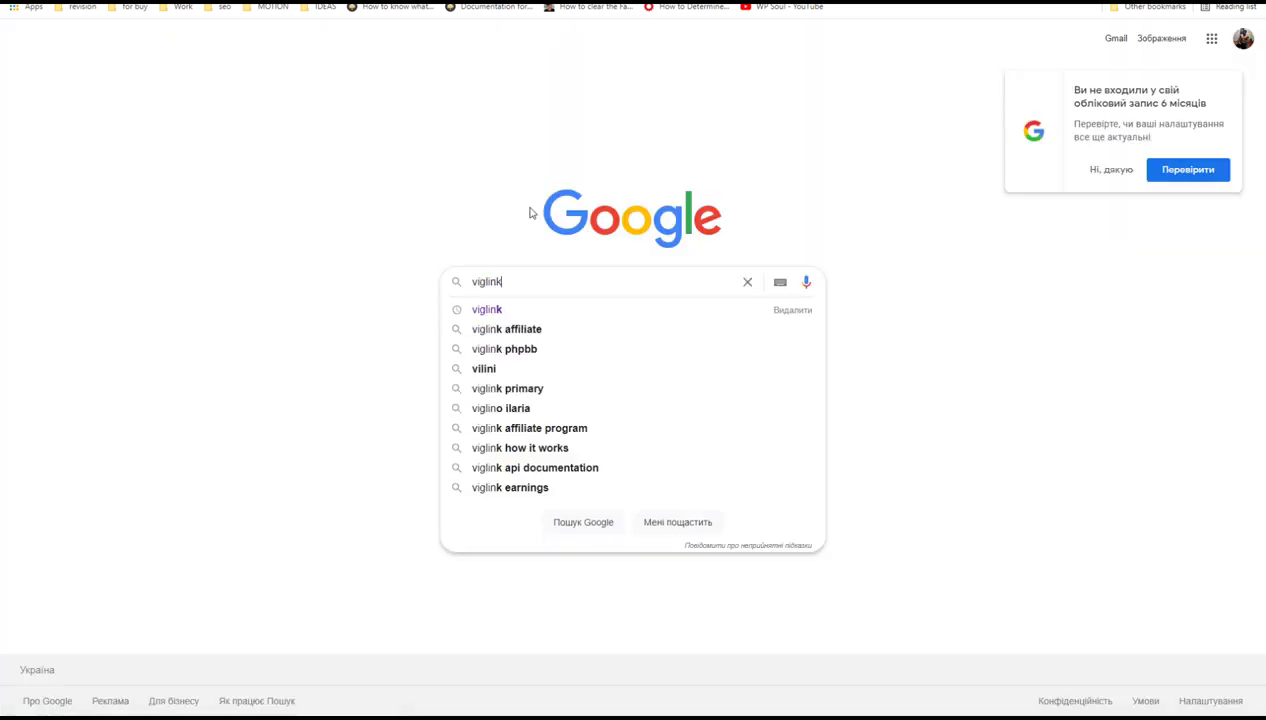
pyautogui.press('Return')
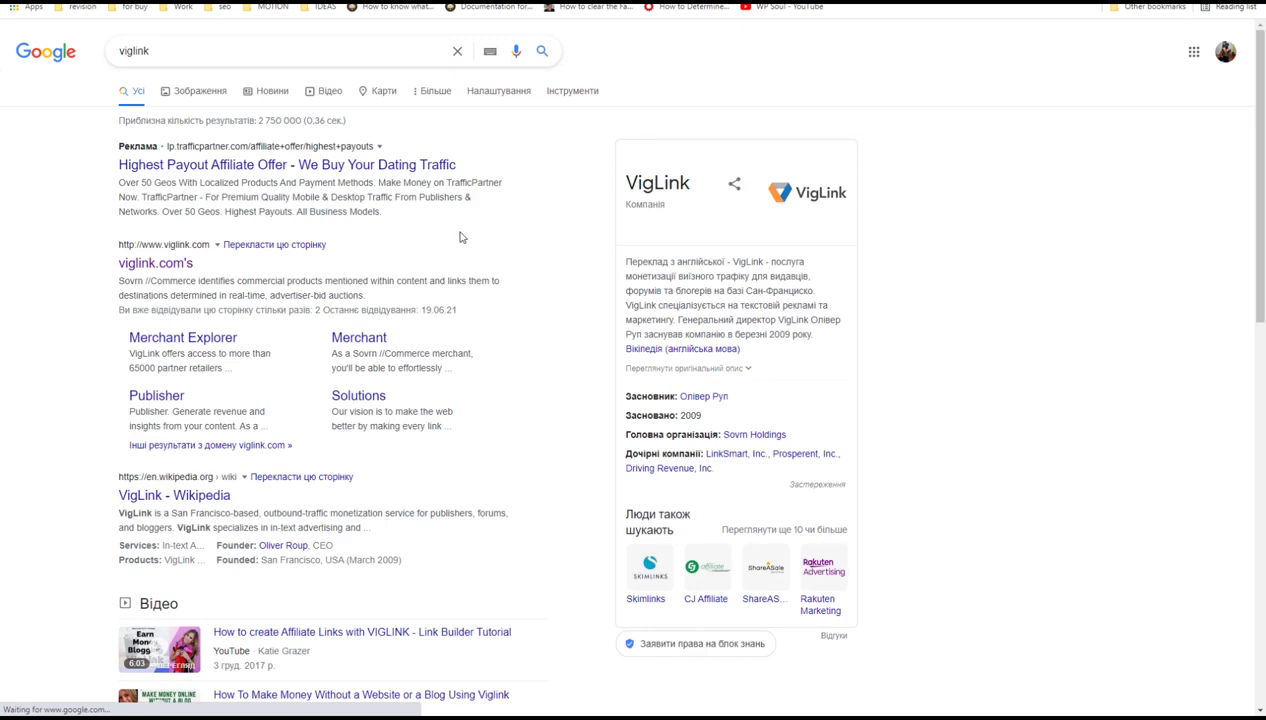
pyautogui.click(163, 265)
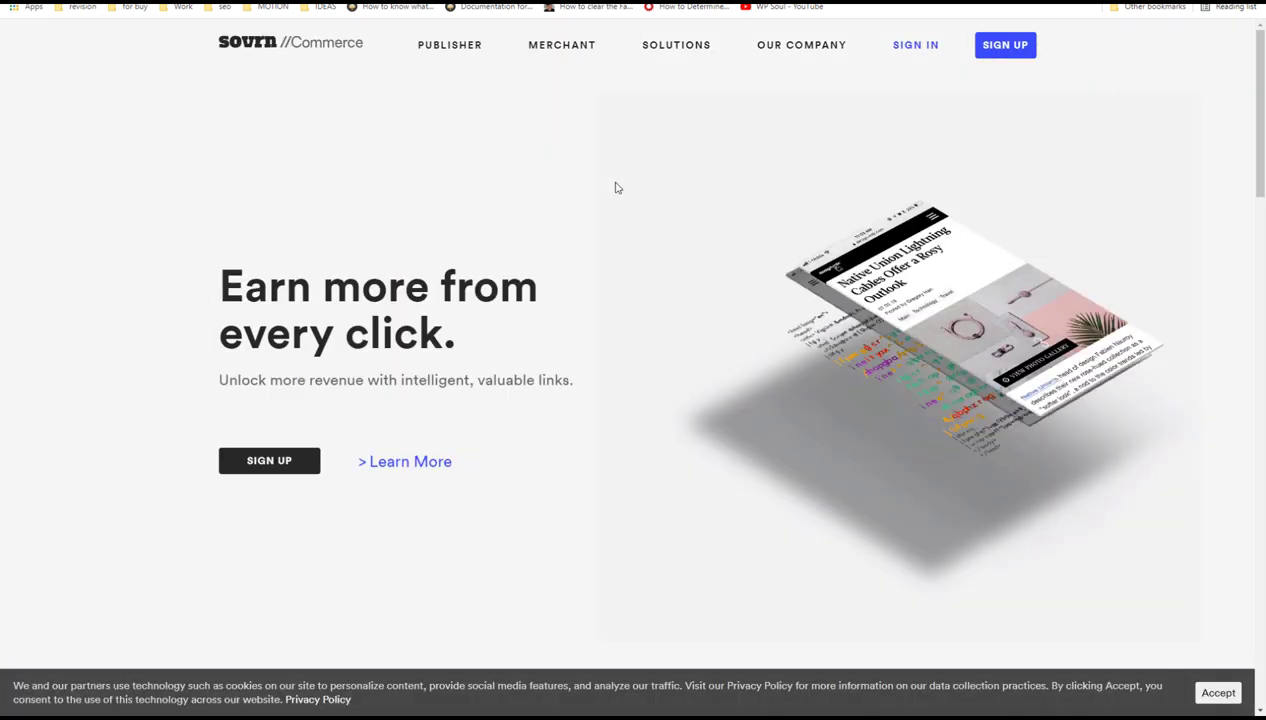
pyautogui.scroll(-5, 617, 186)
pyautogui.scroll(-10, 617, 188)
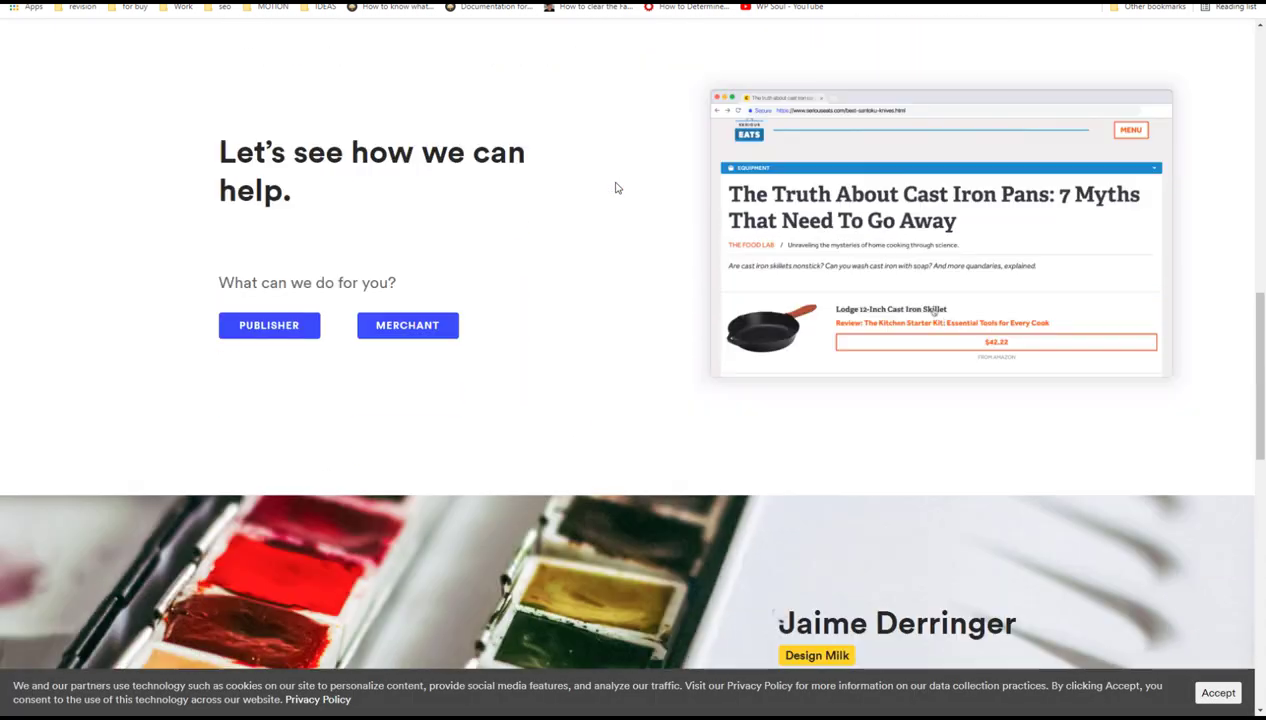
pyautogui.scroll(-4, 616, 188)
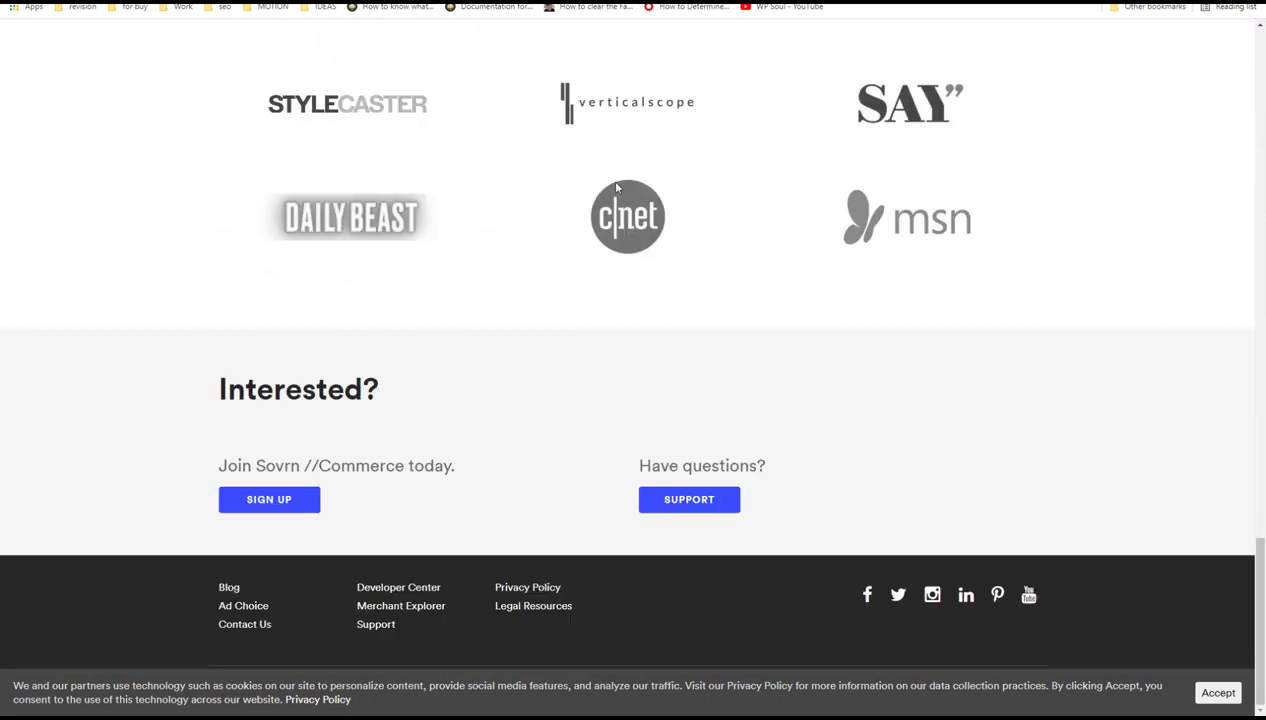
pyautogui.scroll(20, 616, 188)
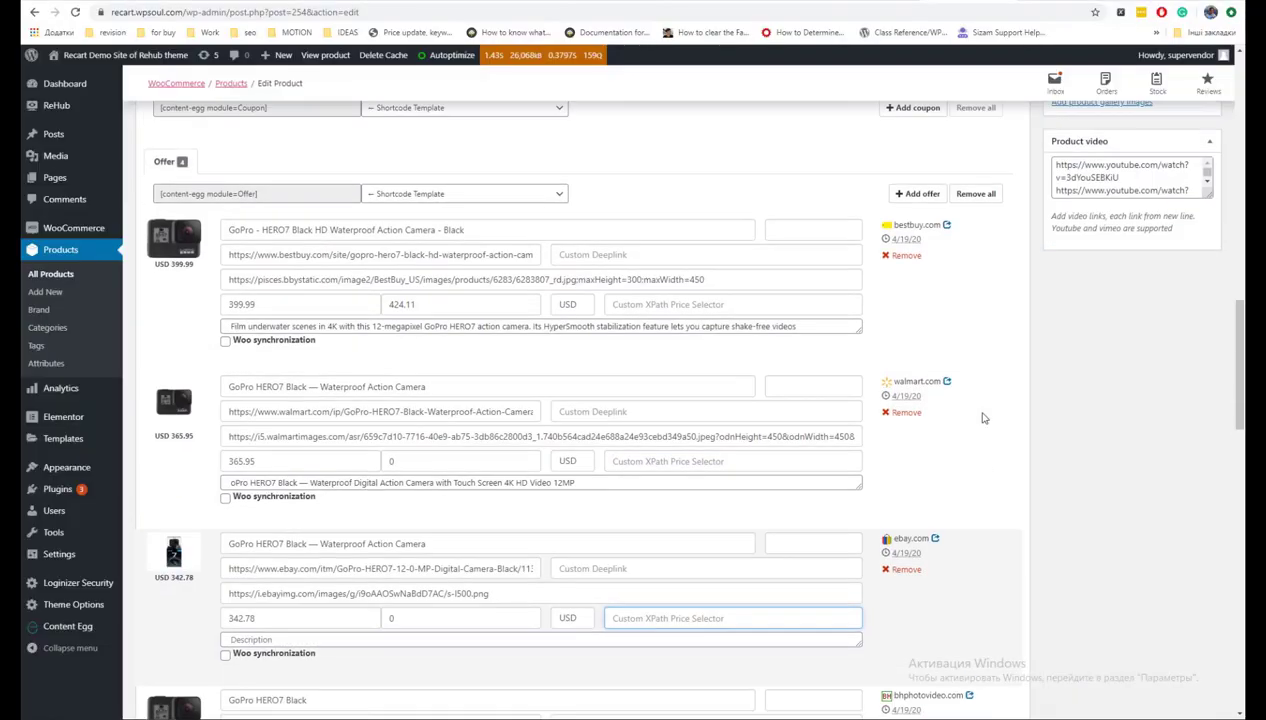
# Review the Content Egg offers of the GoPro HERO7 Black product and add a blank offer to its Offer module.
pyautogui.scroll(15, 983, 413)
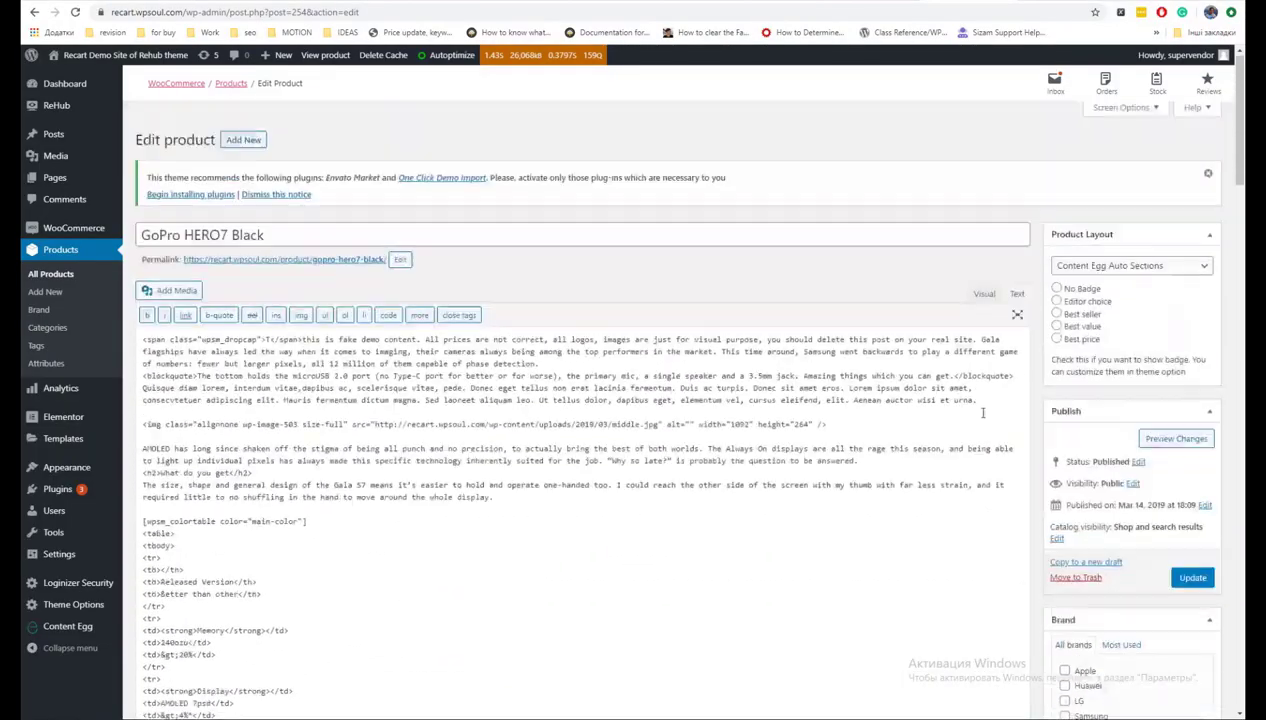
pyautogui.scroll(-20, 983, 413)
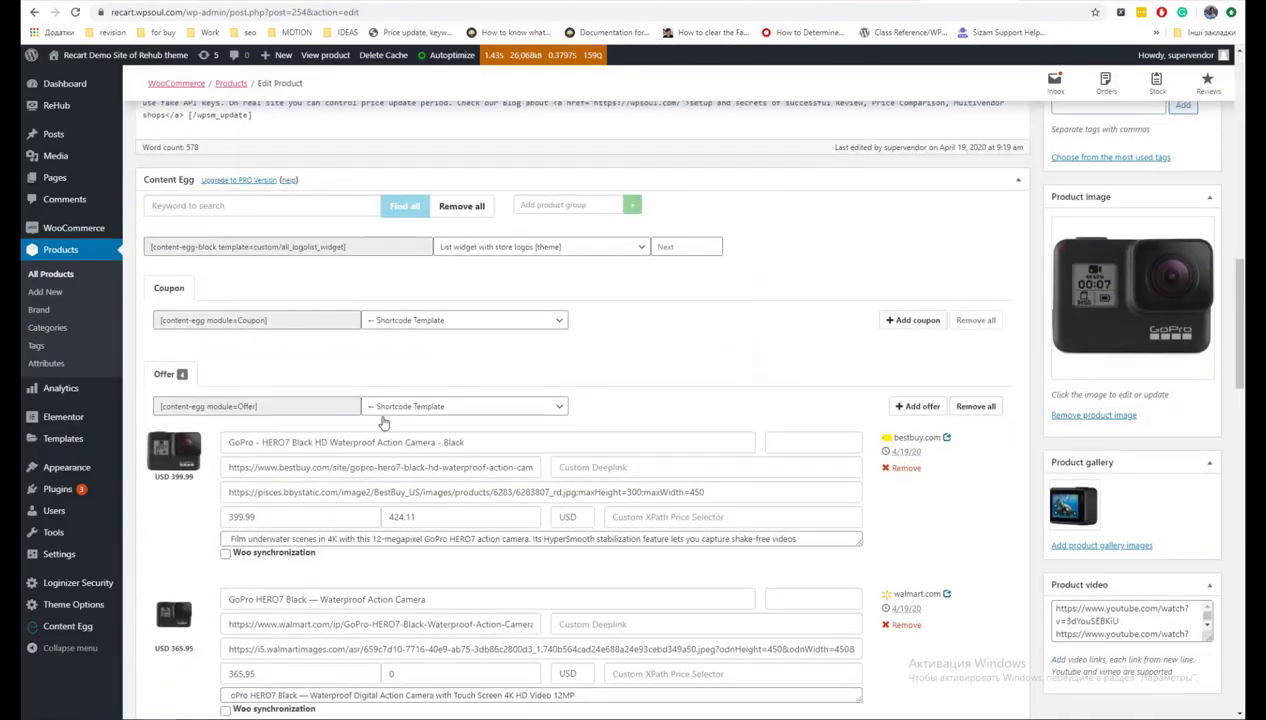
pyautogui.scroll(-2, 426, 428)
pyautogui.scroll(-2, 450, 404)
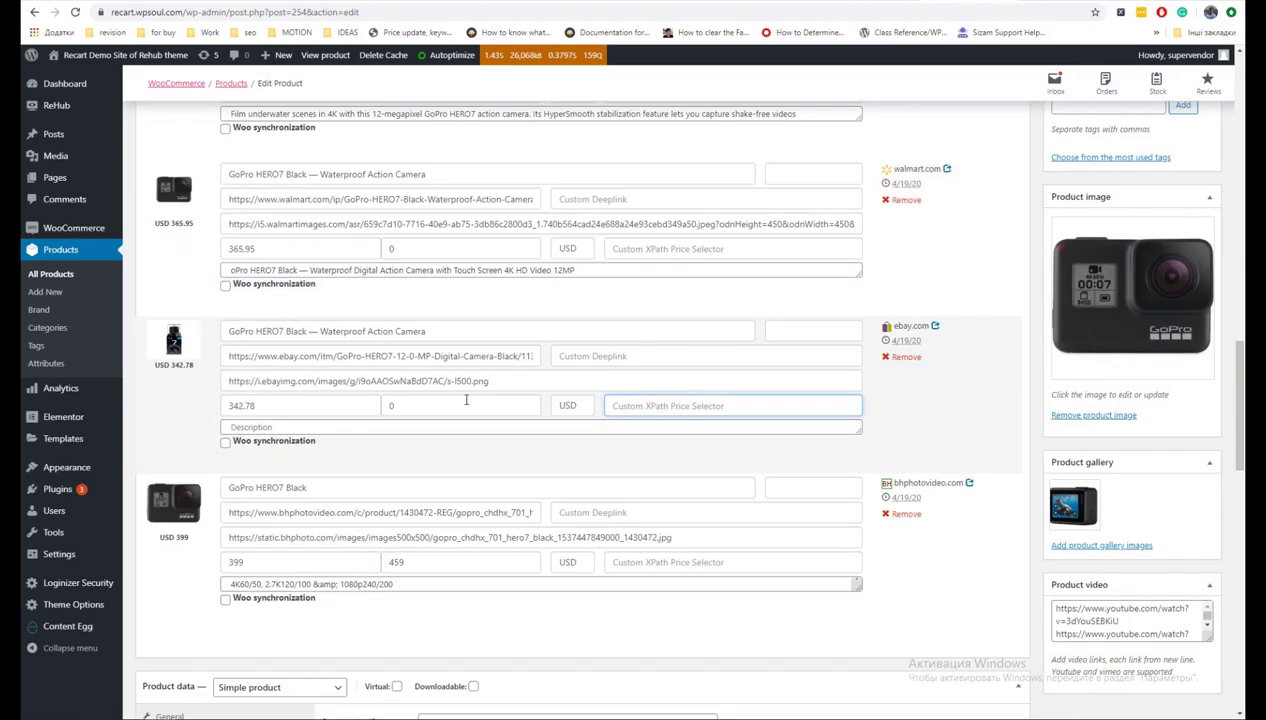
pyautogui.scroll(-2, 466, 400)
pyautogui.scroll(4, 485, 391)
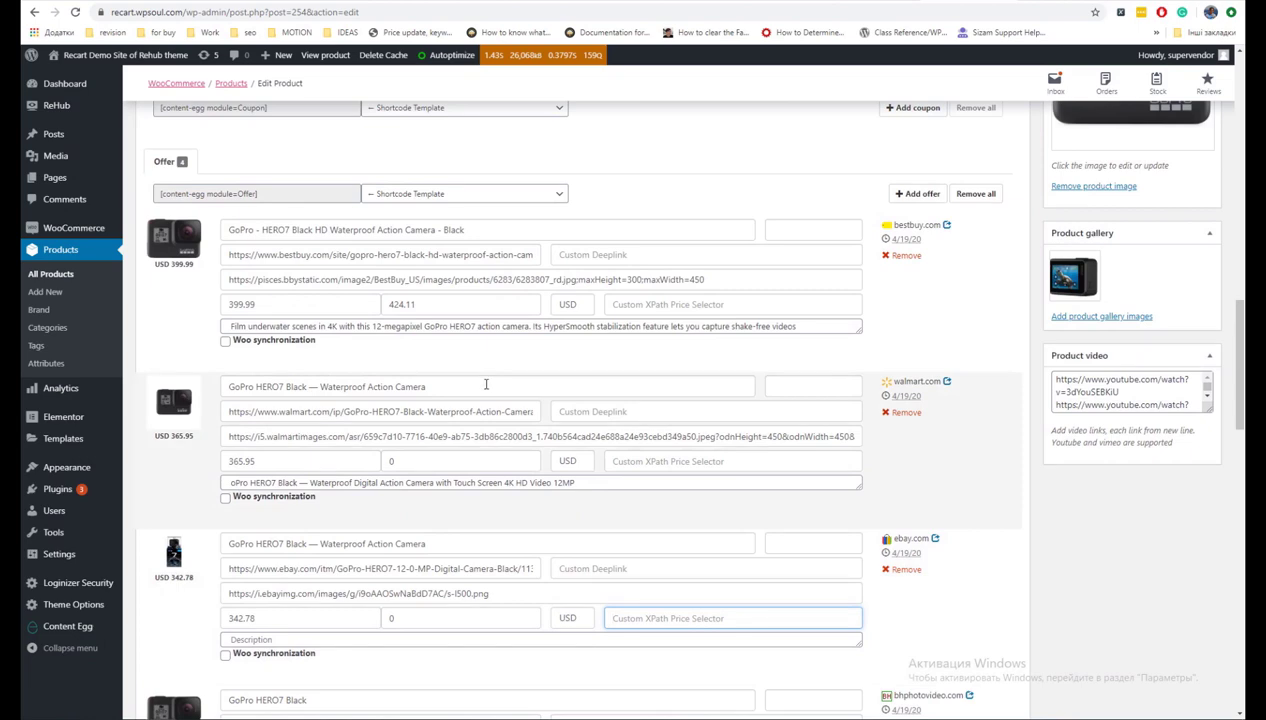
pyautogui.click(933, 195)
pyautogui.scroll(-4, 940, 314)
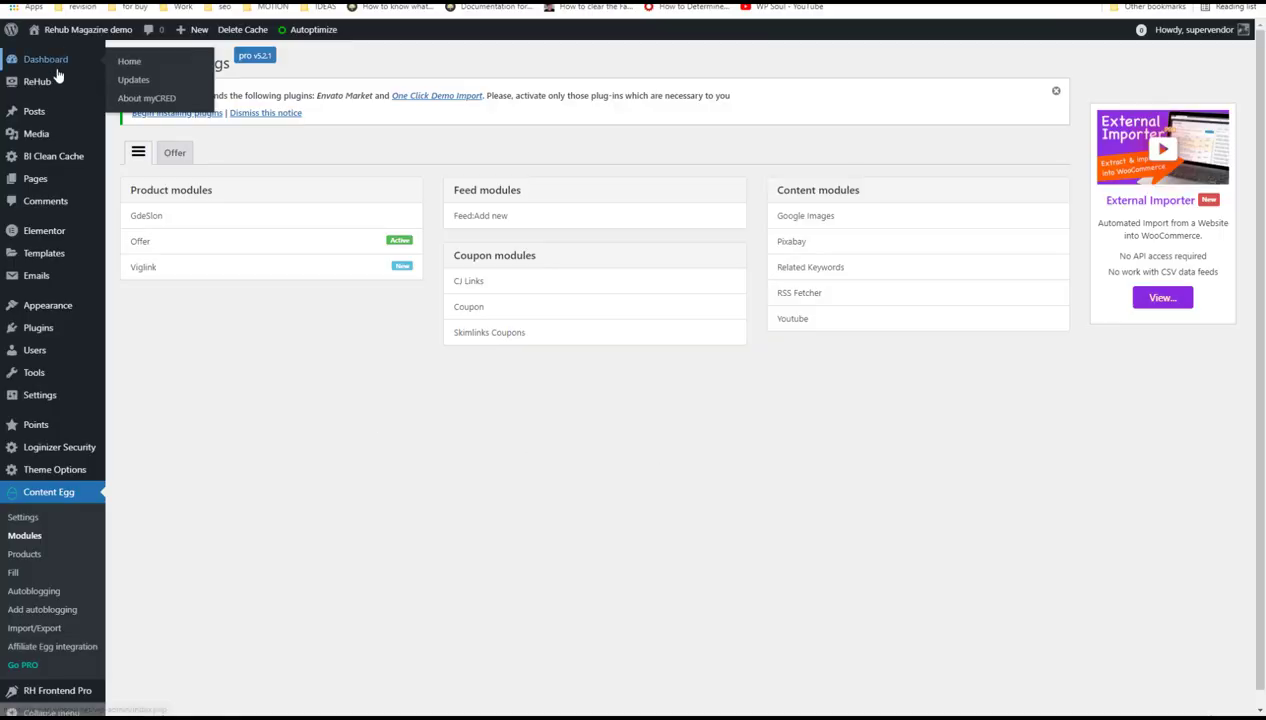
# Search the theme documentation for "xpath" from ReHub's Support and tips page.
pyautogui.moveTo(60, 84)
pyautogui.click(169, 106)
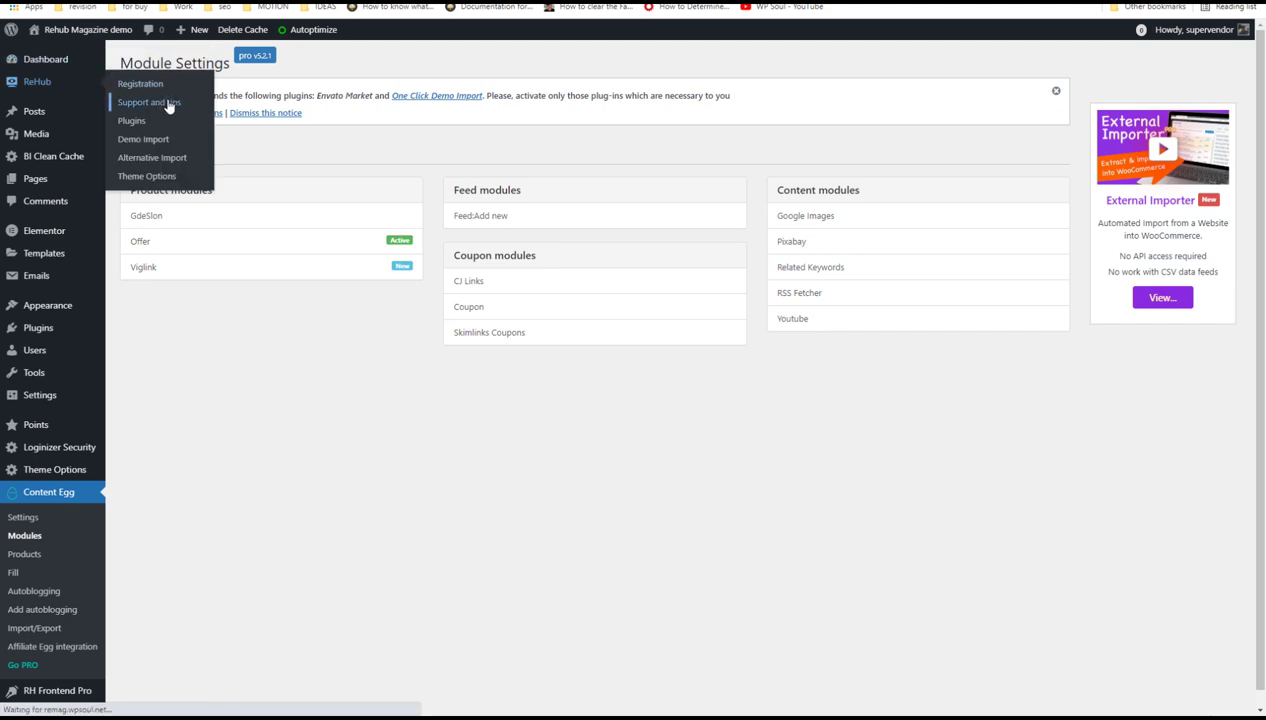
pyautogui.click(216, 440)
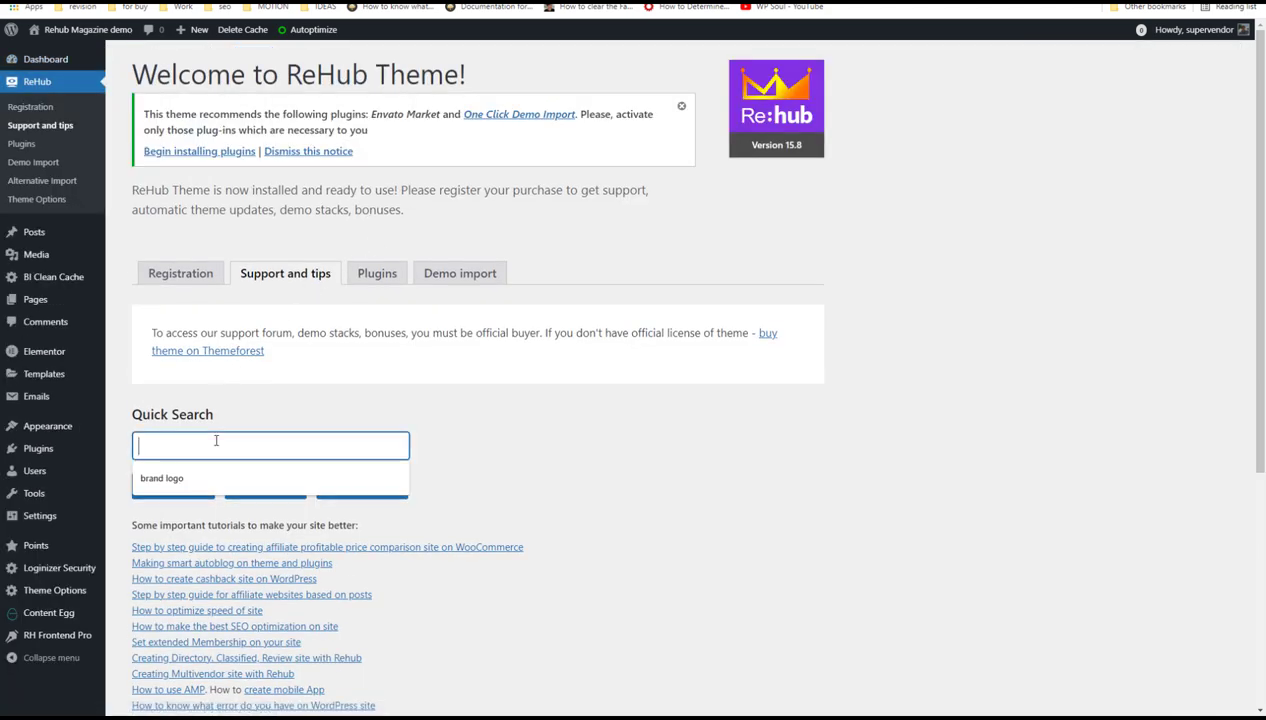
pyautogui.write('xpath')
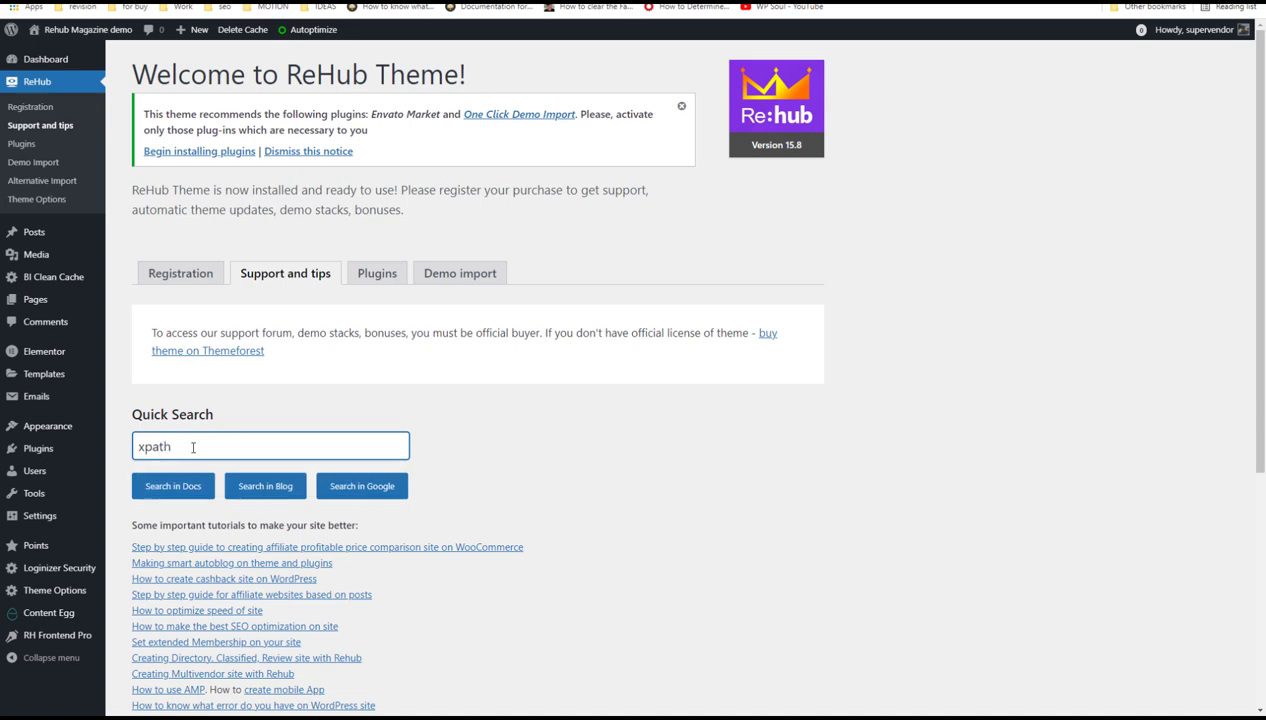
pyautogui.click(183, 488)
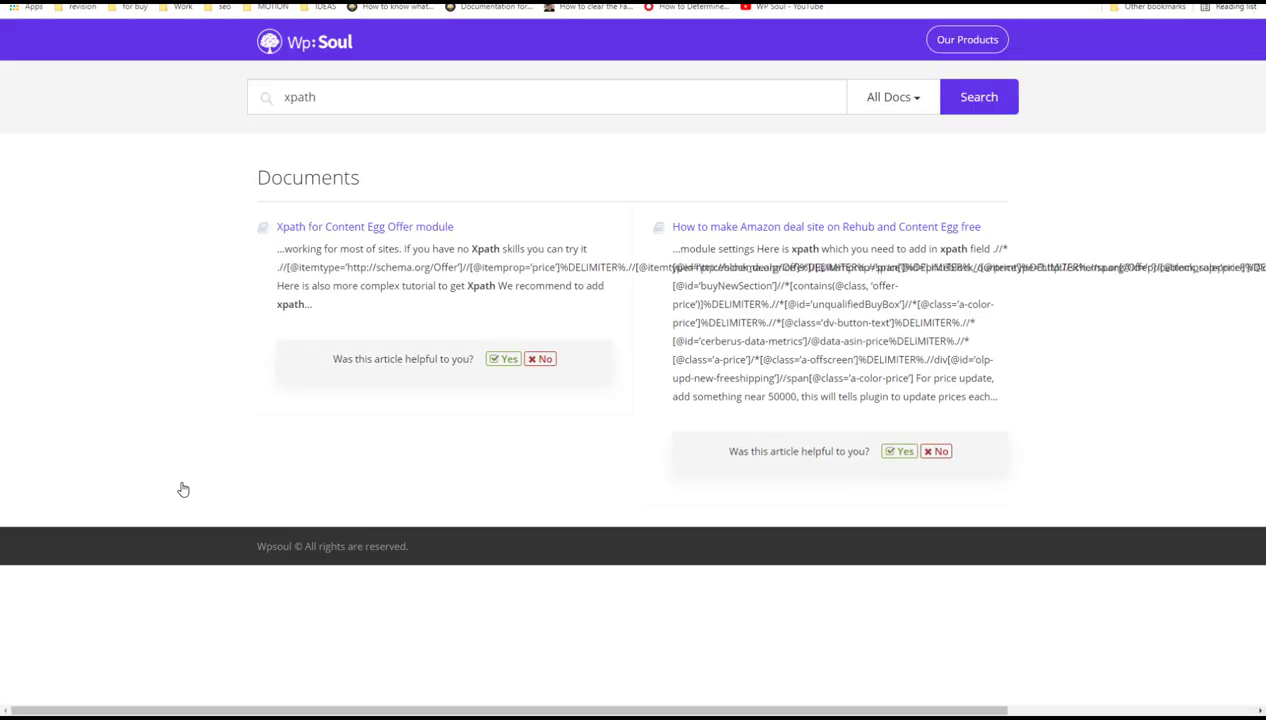
# Open the article Xpath for Content Egg Offer module and select the whole universal Xpath expression.
pyautogui.click(378, 227)
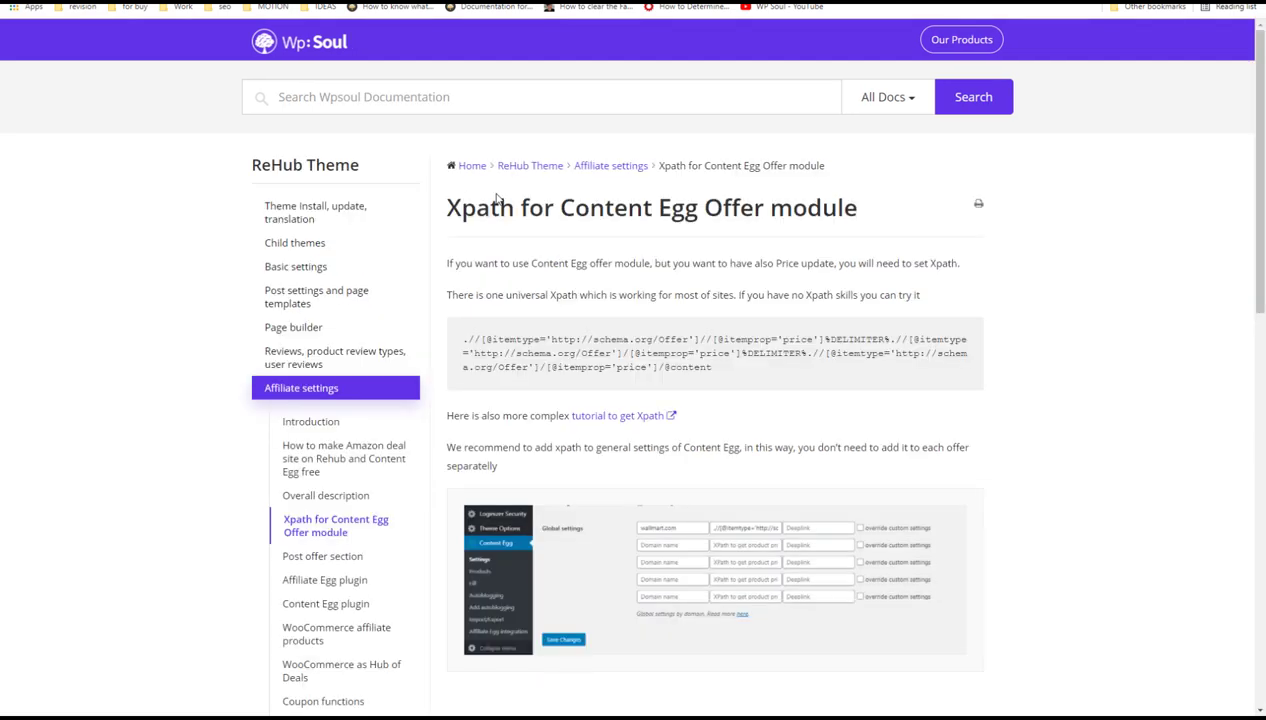
pyautogui.scroll(-3, 497, 198)
pyautogui.moveTo(712, 148); pyautogui.dragTo(456, 125)
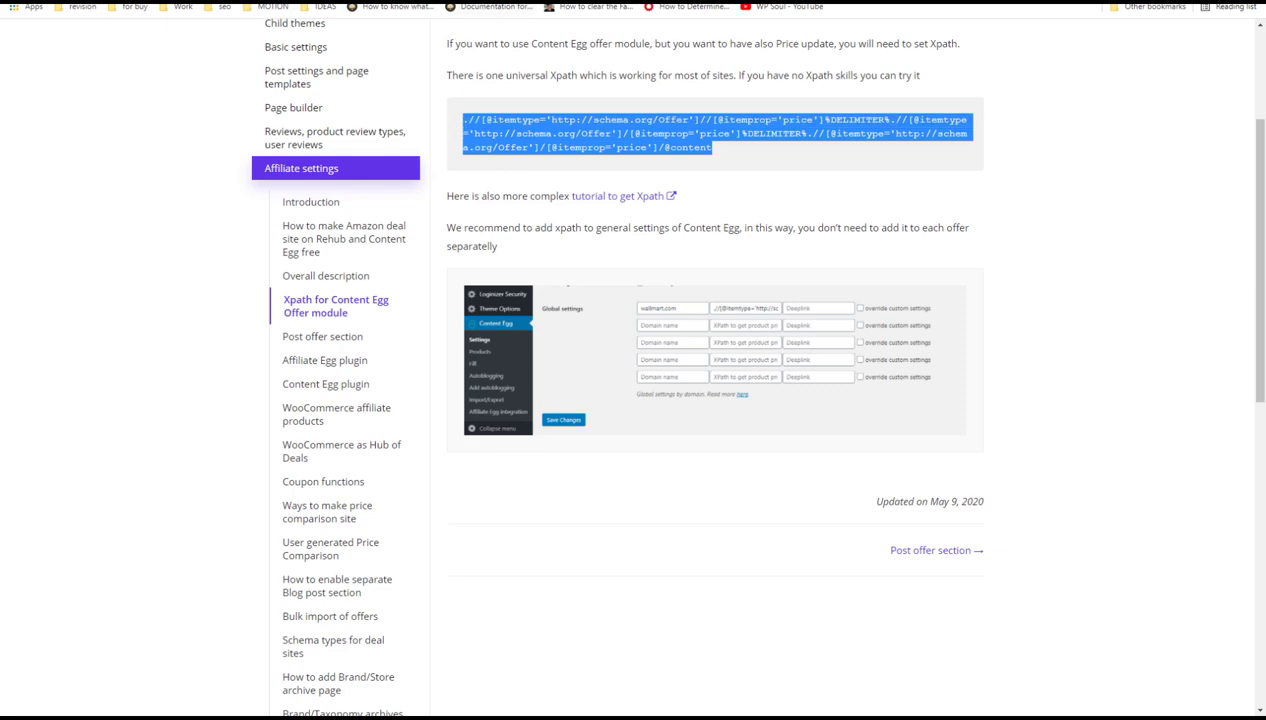
# Open the Content Egg Offer module's settings on the Rehub Magazine demo site and view its global settings by domain.
pyautogui.hotkey('ctrl', 'Tab')
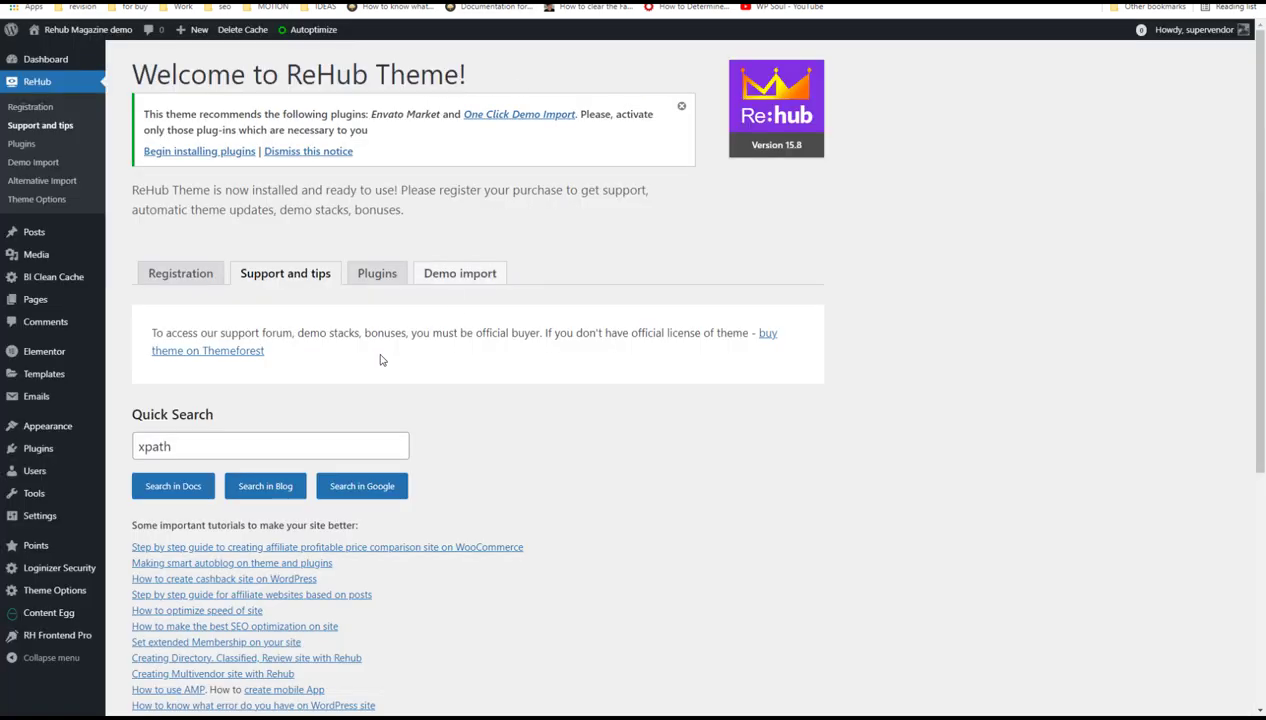
pyautogui.scroll(-2, 381, 358)
pyautogui.moveTo(80, 614)
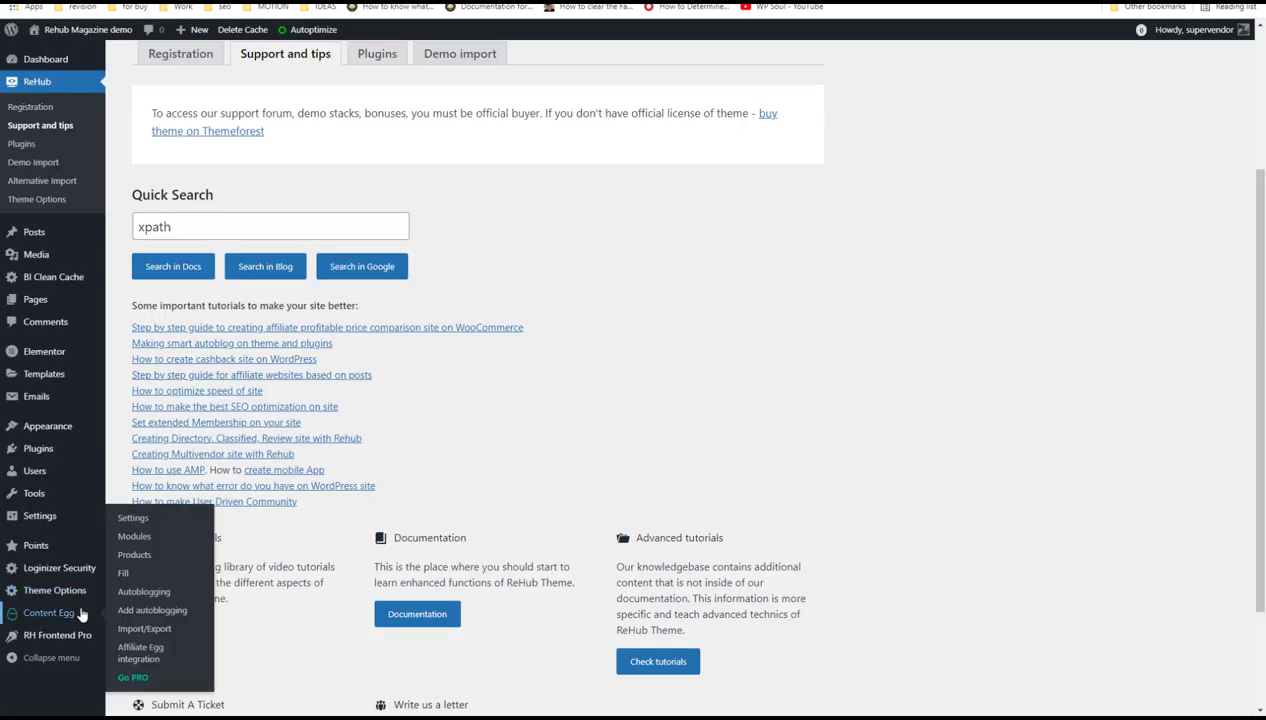
pyautogui.click(134, 536)
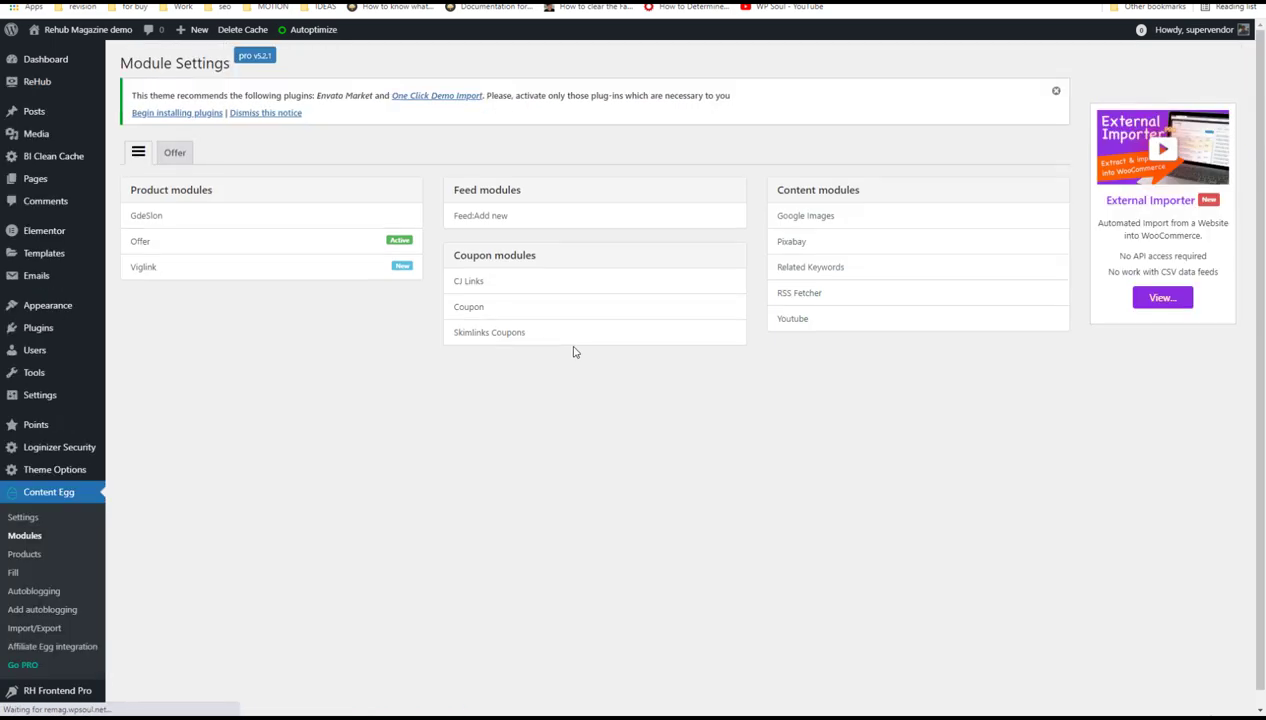
pyautogui.click(257, 248)
pyautogui.scroll(-3, 307, 379)
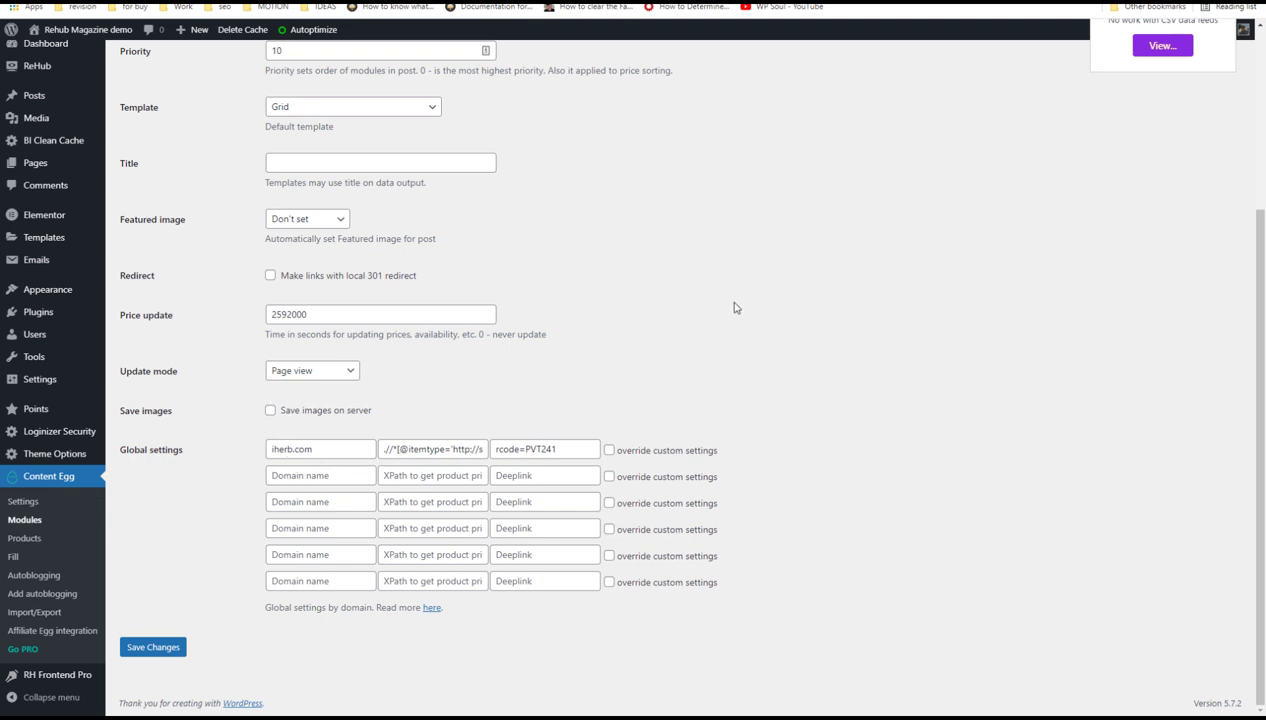
# Look through the supported product, content, coupon and feed modules on the Content Egg page.
pyautogui.hotkey('ctrl', 'Tab')
pyautogui.scroll(-10, 1122, 235)
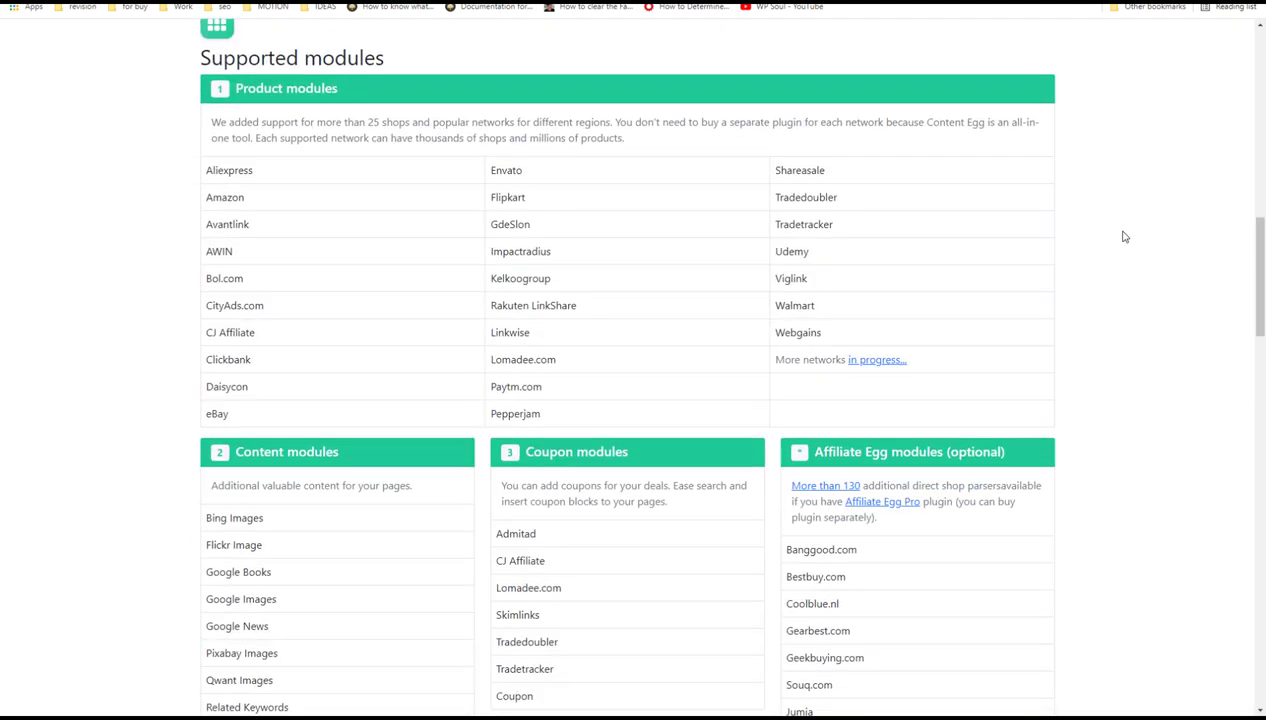
pyautogui.scroll(-2, 500, 308)
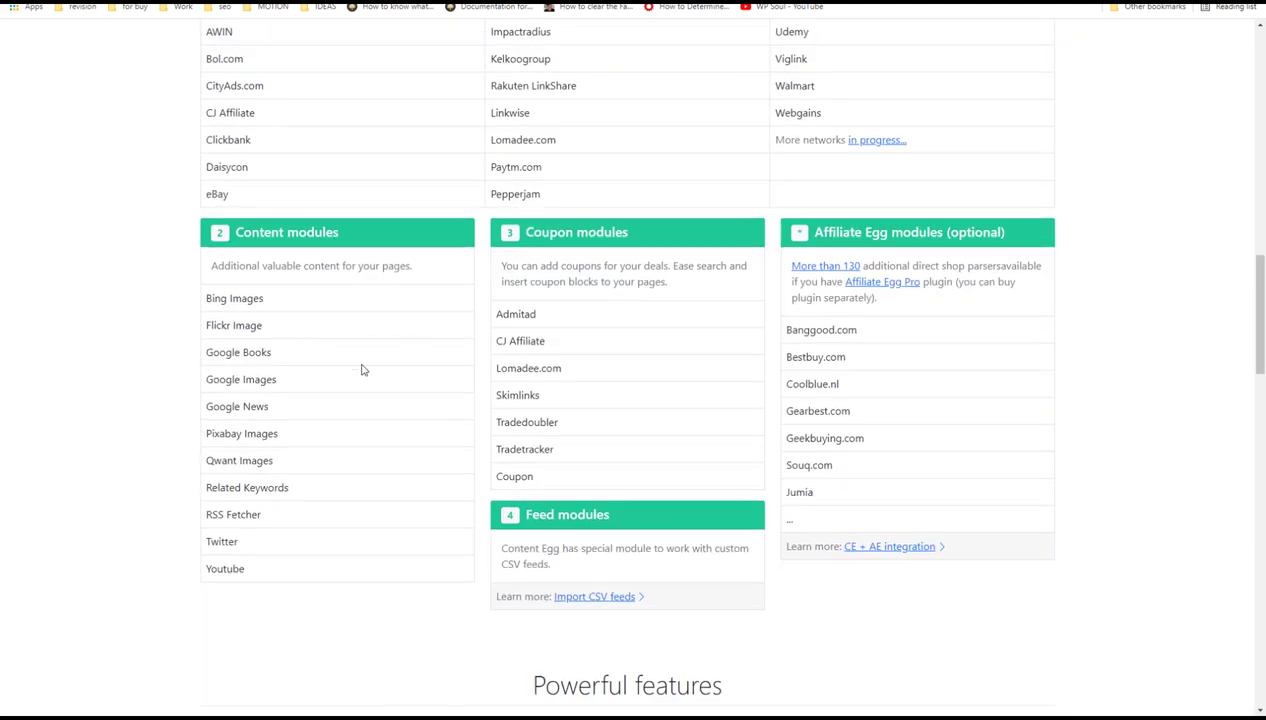
# Open the Content Egg Pro module list on the Game deal site and review the product, feed, coupon and content modules.
pyautogui.hotkey('ctrl', 'Tab')
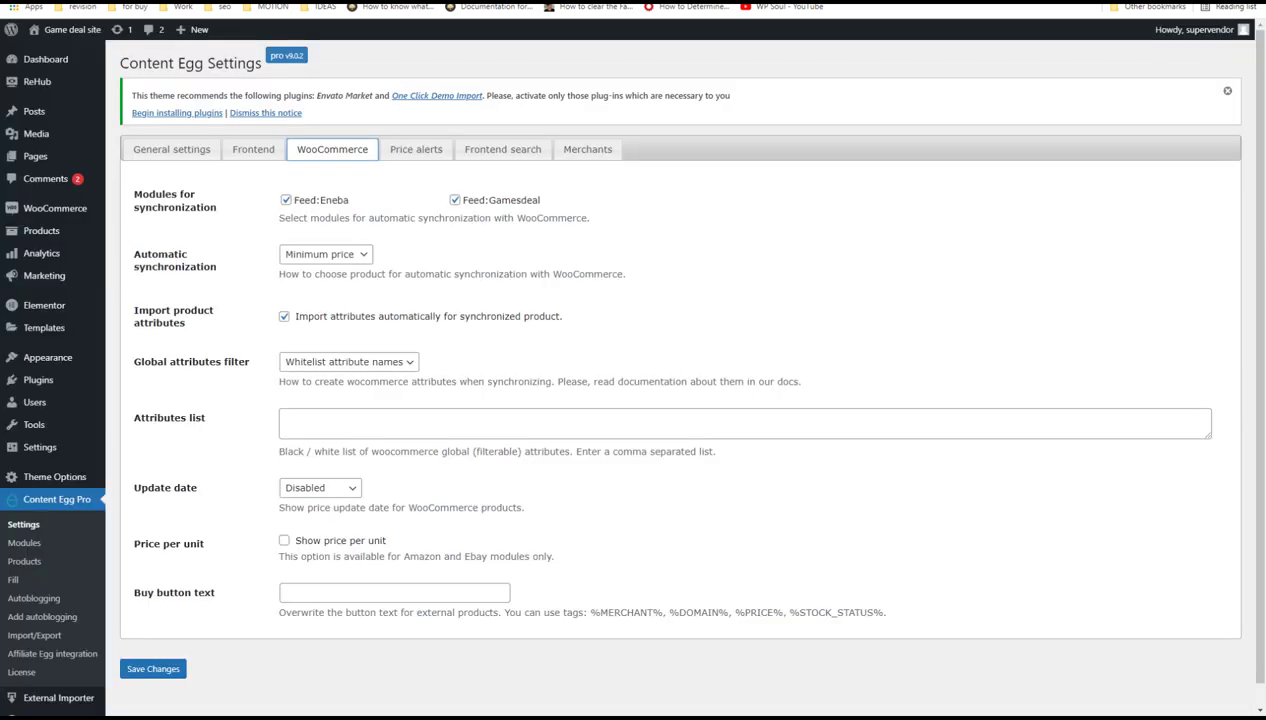
pyautogui.scroll(-1, 321, 250)
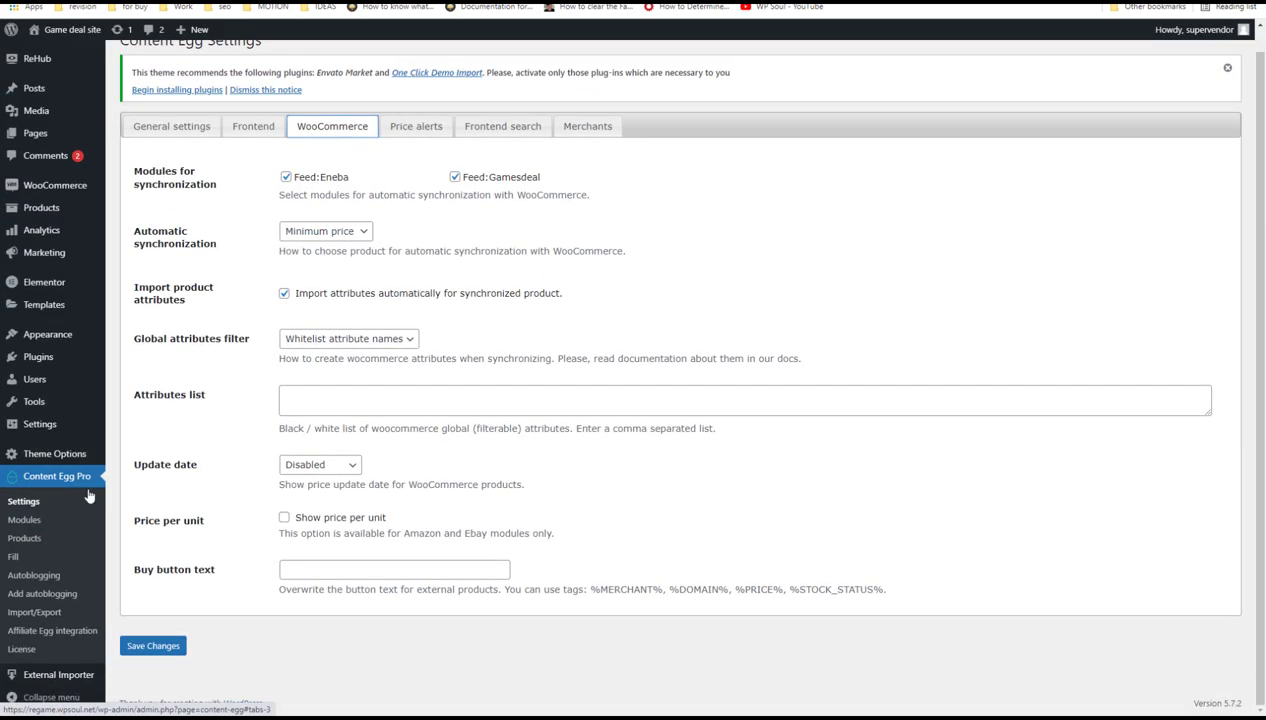
pyautogui.click(25, 519)
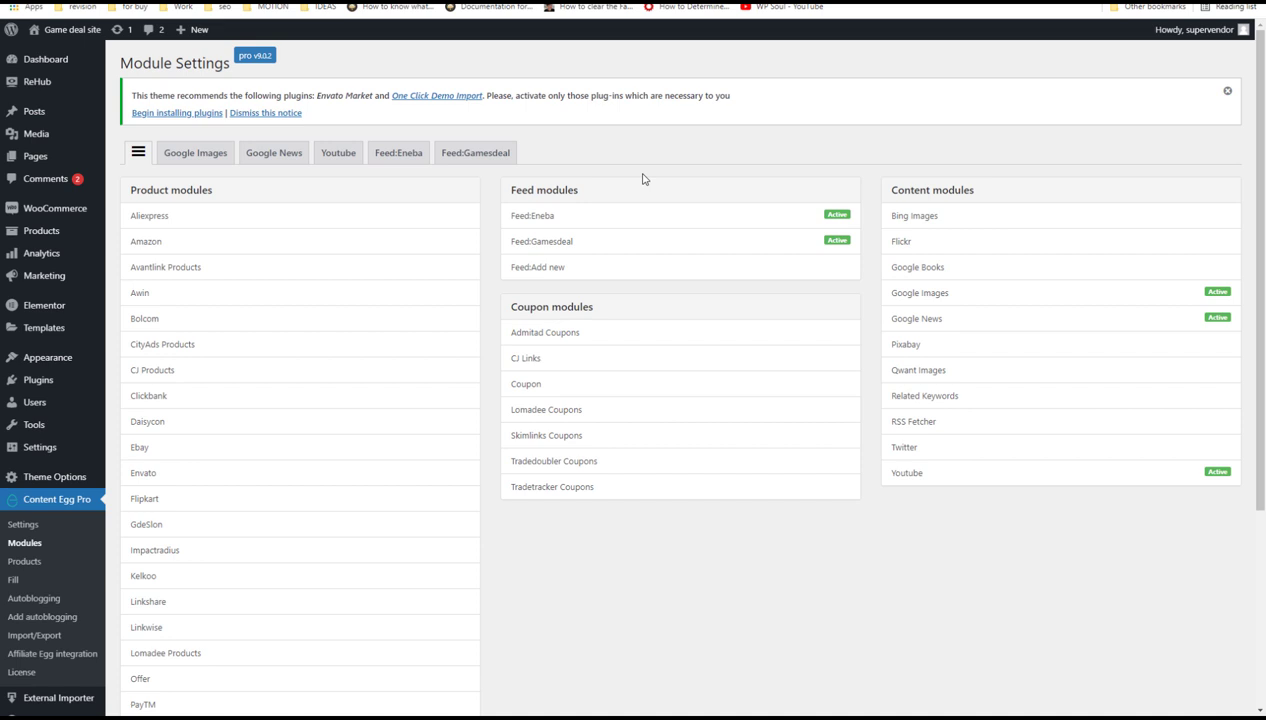
pyautogui.scroll(-2, 642, 177)
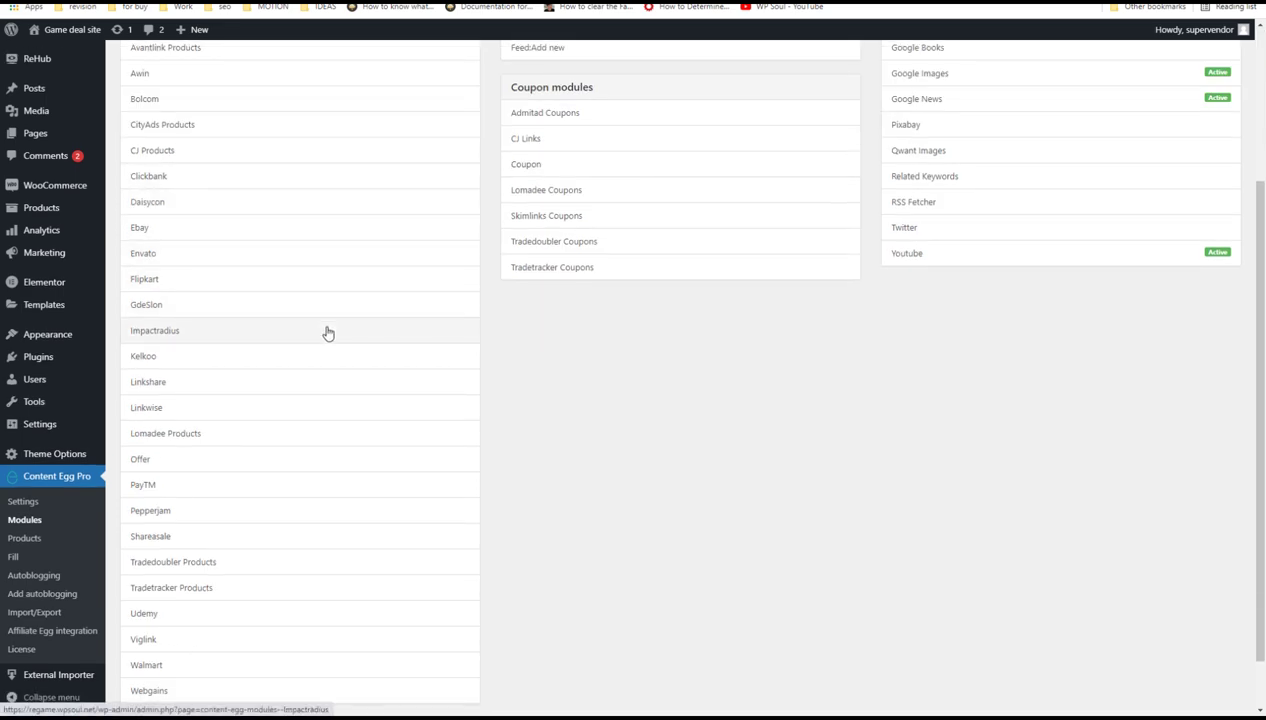
pyautogui.scroll(-1, 328, 333)
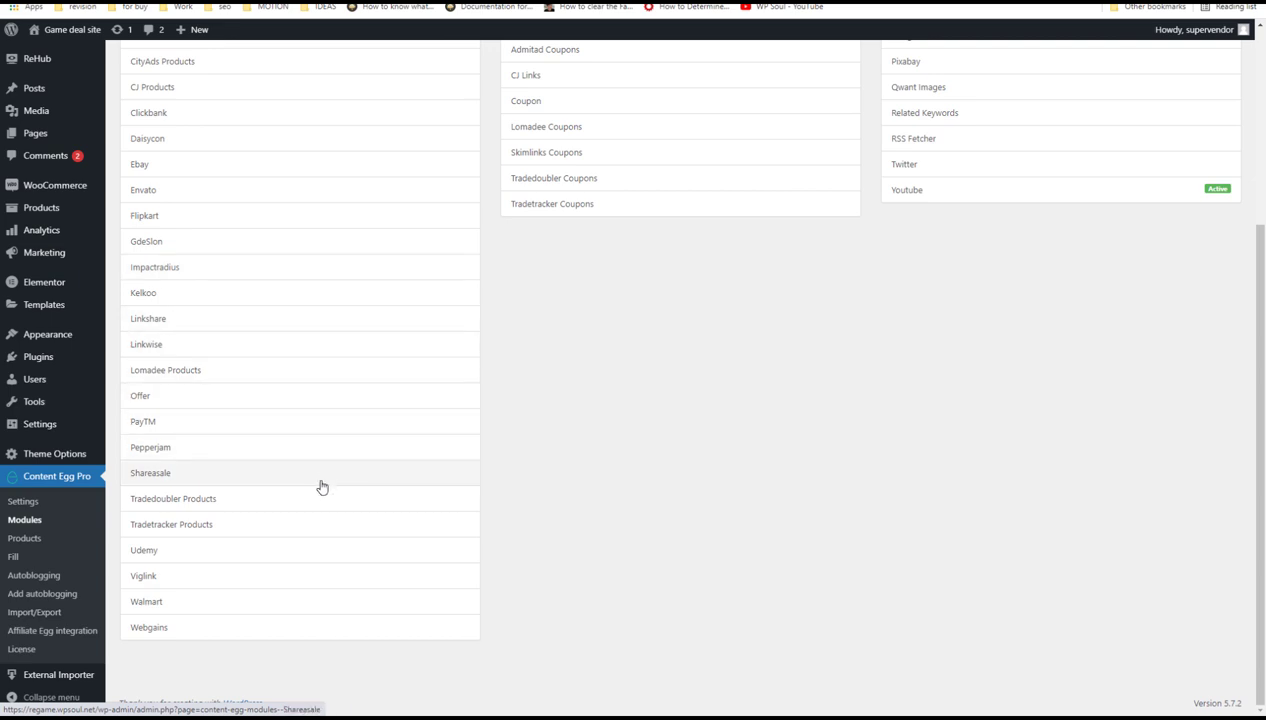
pyautogui.scroll(1, 298, 600)
pyautogui.scroll(3, 296, 615)
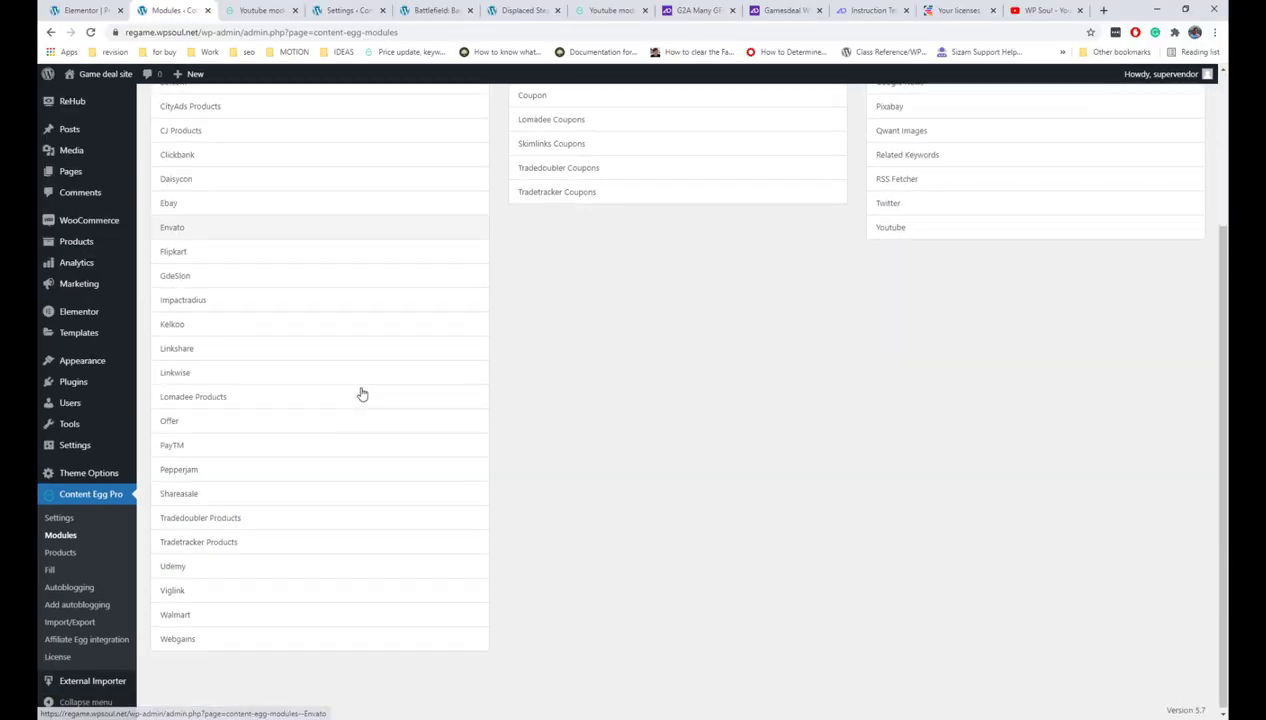
pyautogui.scroll(5, 362, 393)
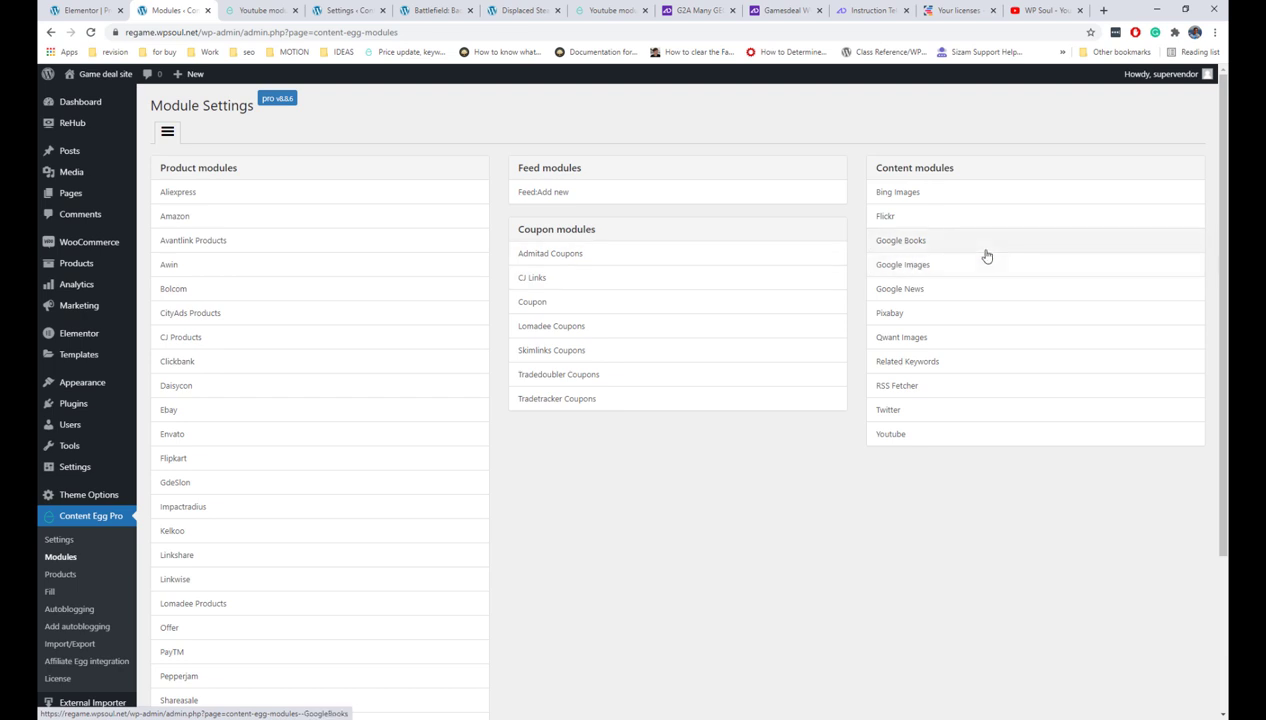
# Open the Youtube content module's settings, enable the module and clear its API Key field.
pyautogui.click(946, 433)
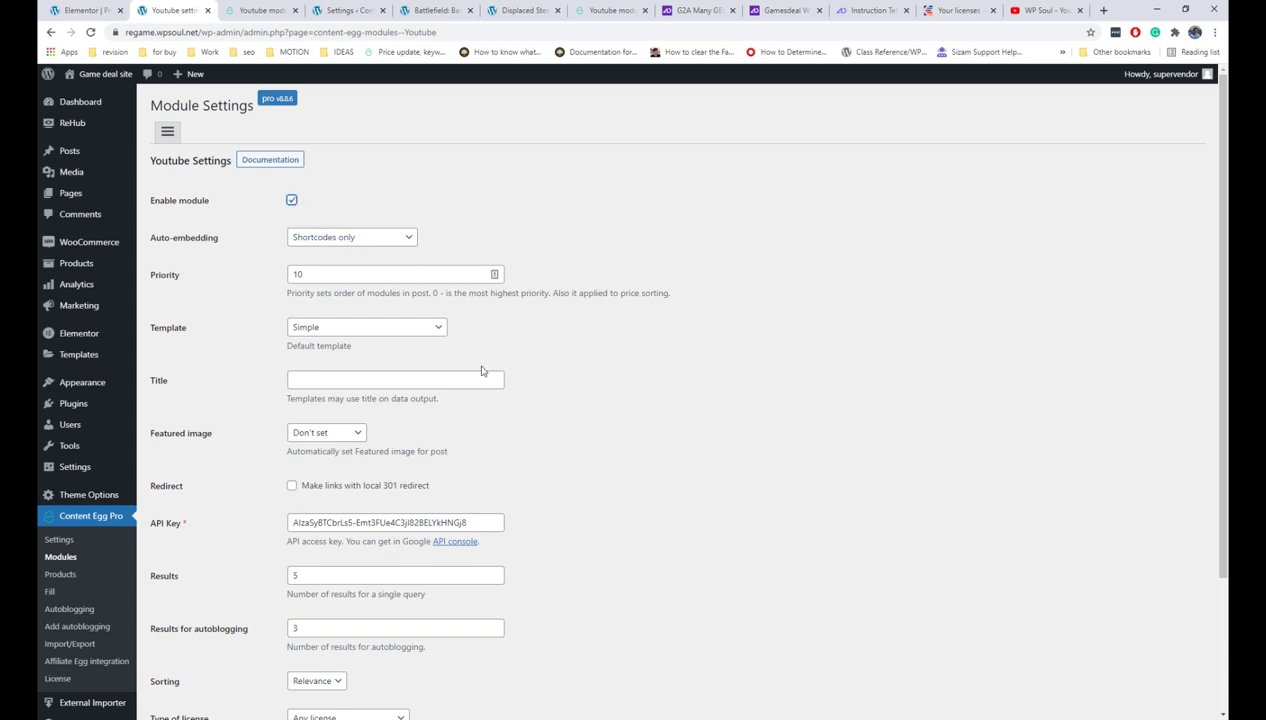
pyautogui.moveTo(477, 516); pyautogui.dragTo(258, 527)
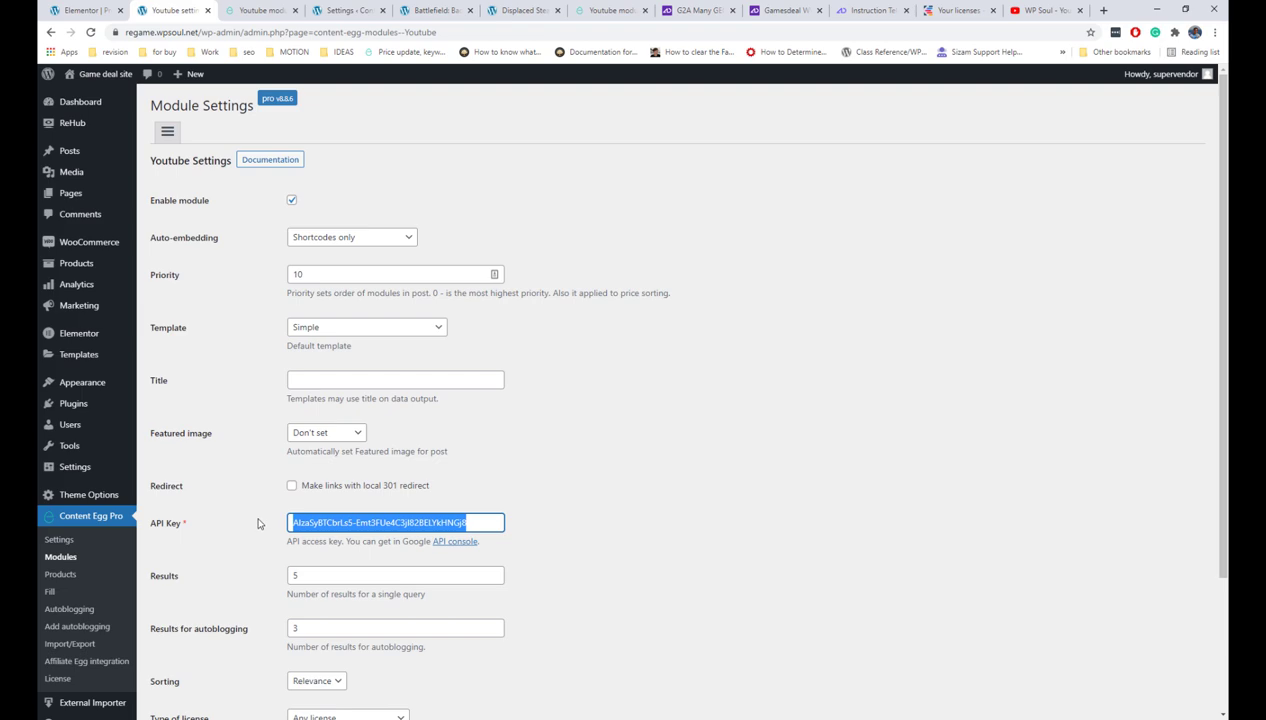
pyautogui.press('BackSpace')
pyautogui.click(597, 468)
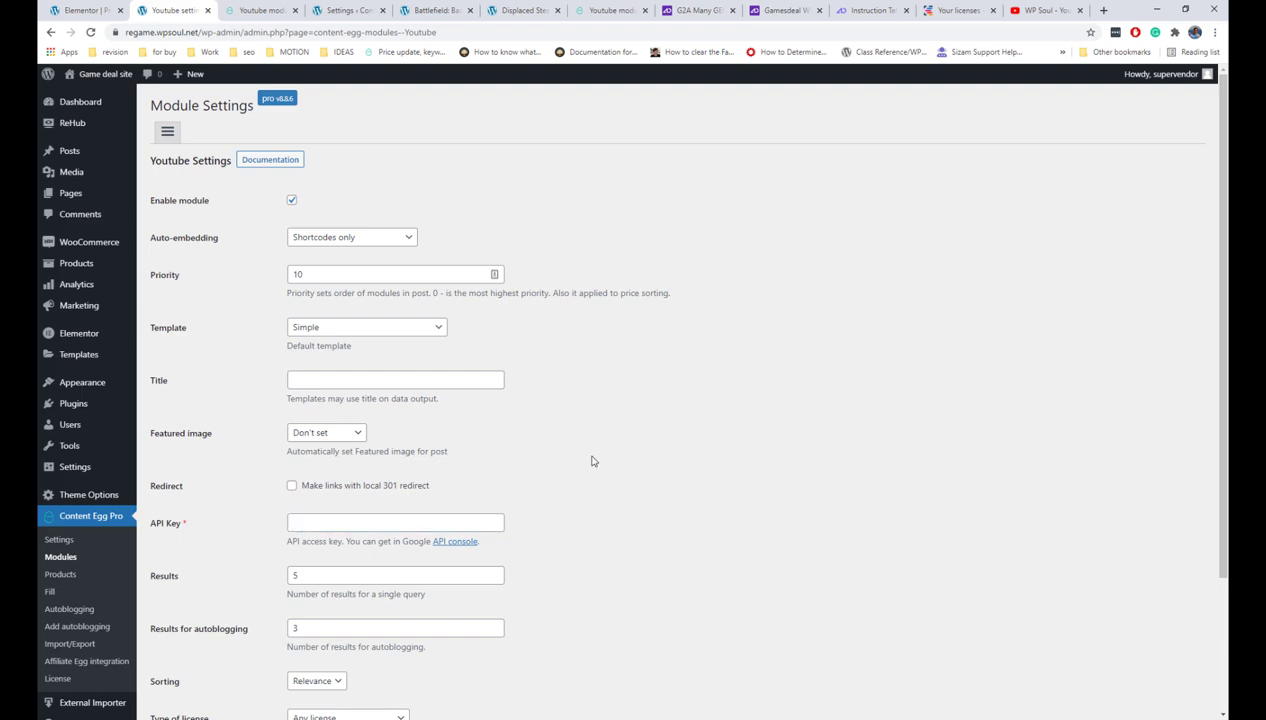
# Open the Youtube module documentation and follow its link to the Google API console.
pyautogui.click(294, 167)
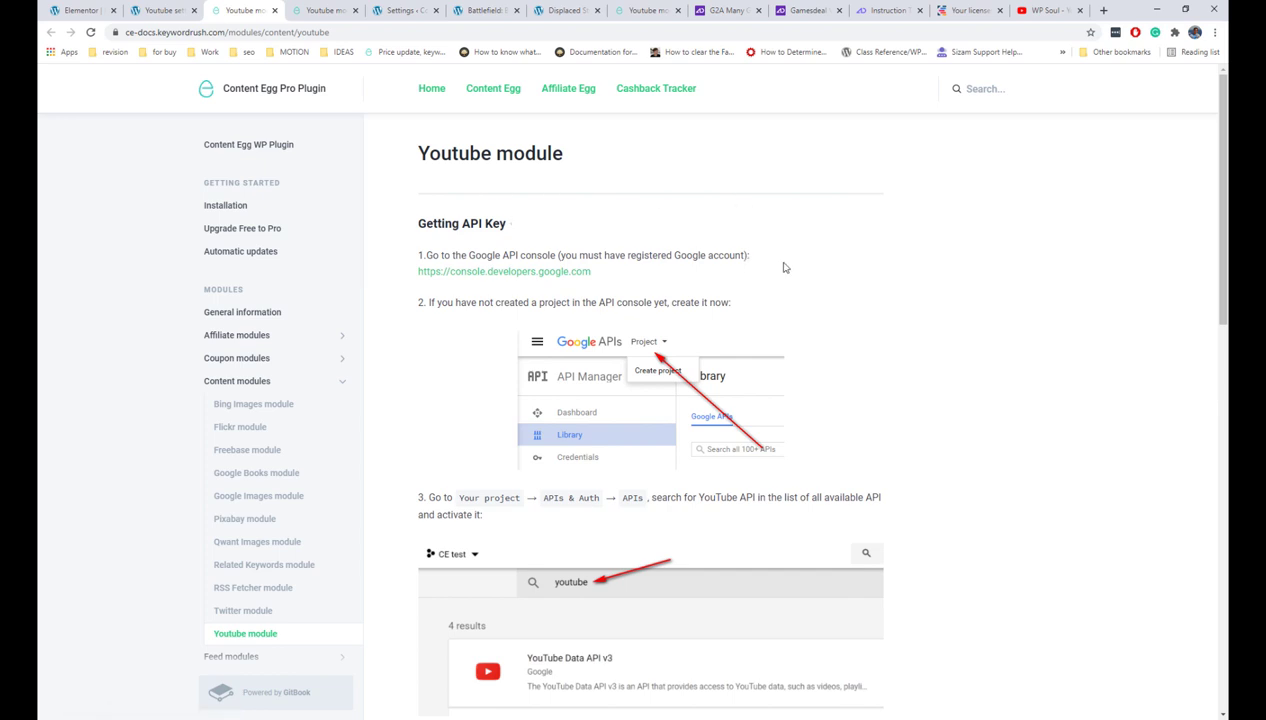
pyautogui.rightClick(586, 280)
pyautogui.click(587, 282)
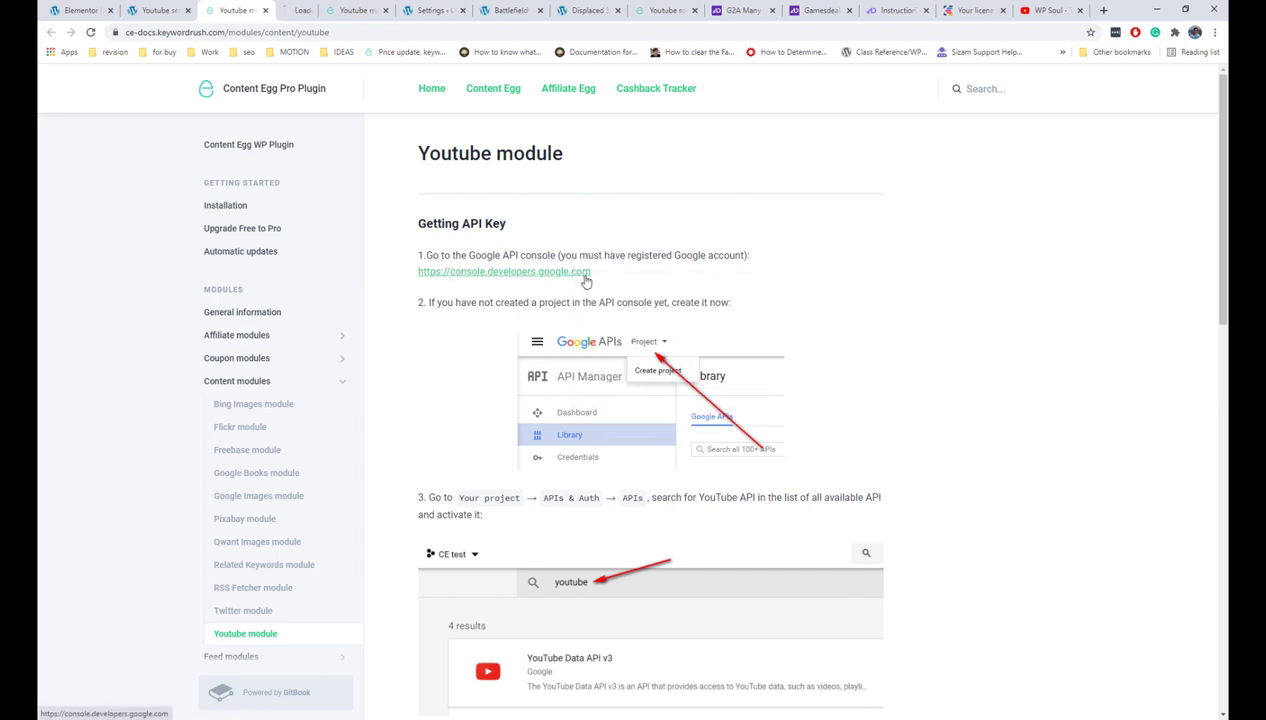
pyautogui.click(293, 13)
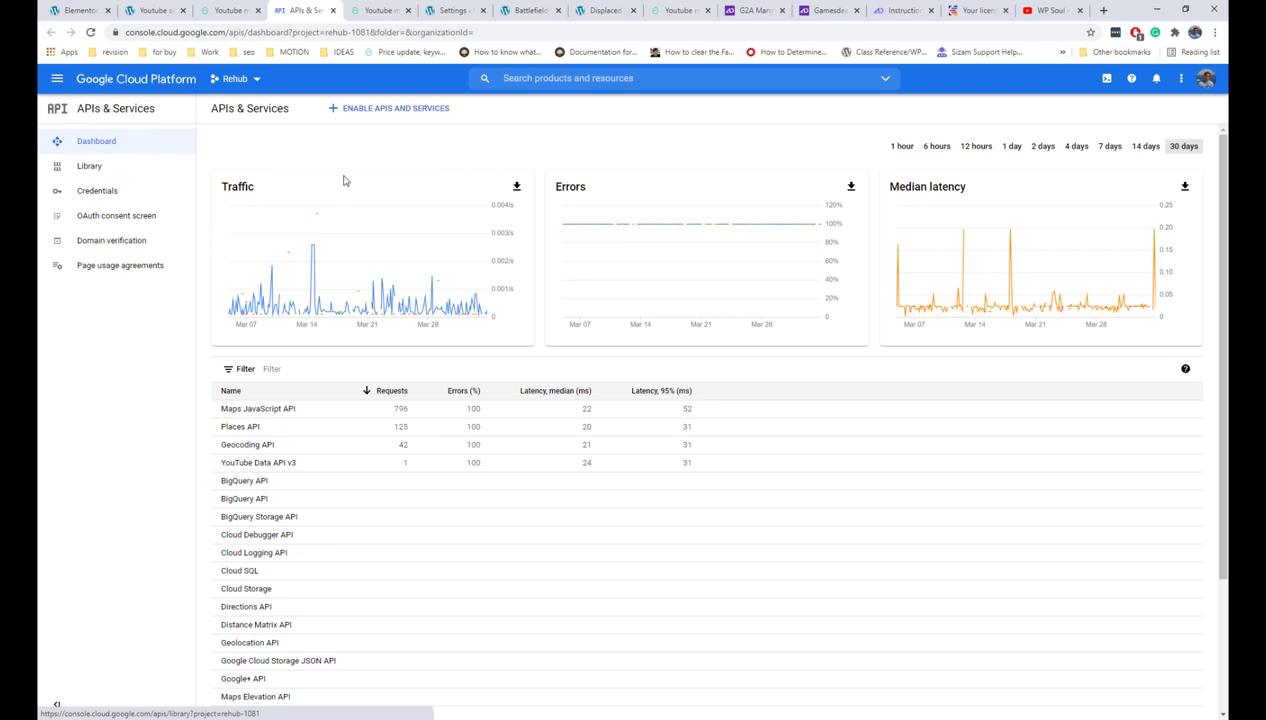
# Create a new Google Cloud project named Regame with no organization.
pyautogui.click(229, 80)
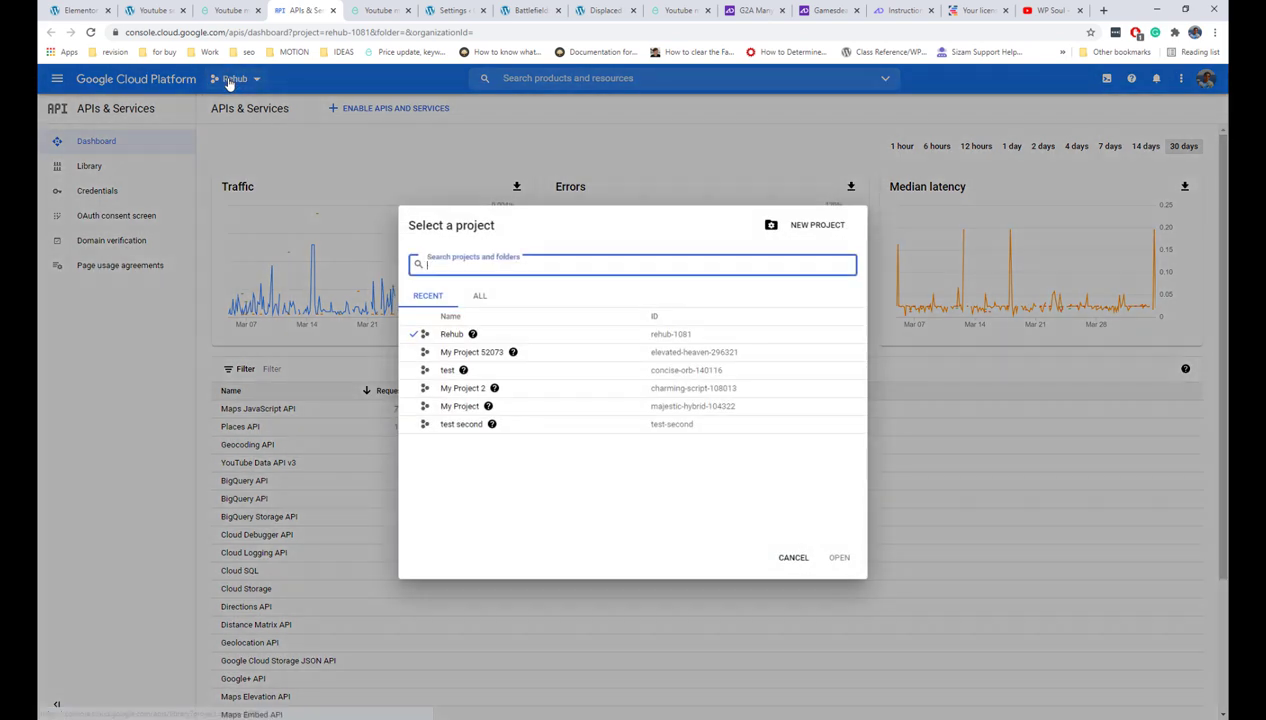
pyautogui.click(814, 226)
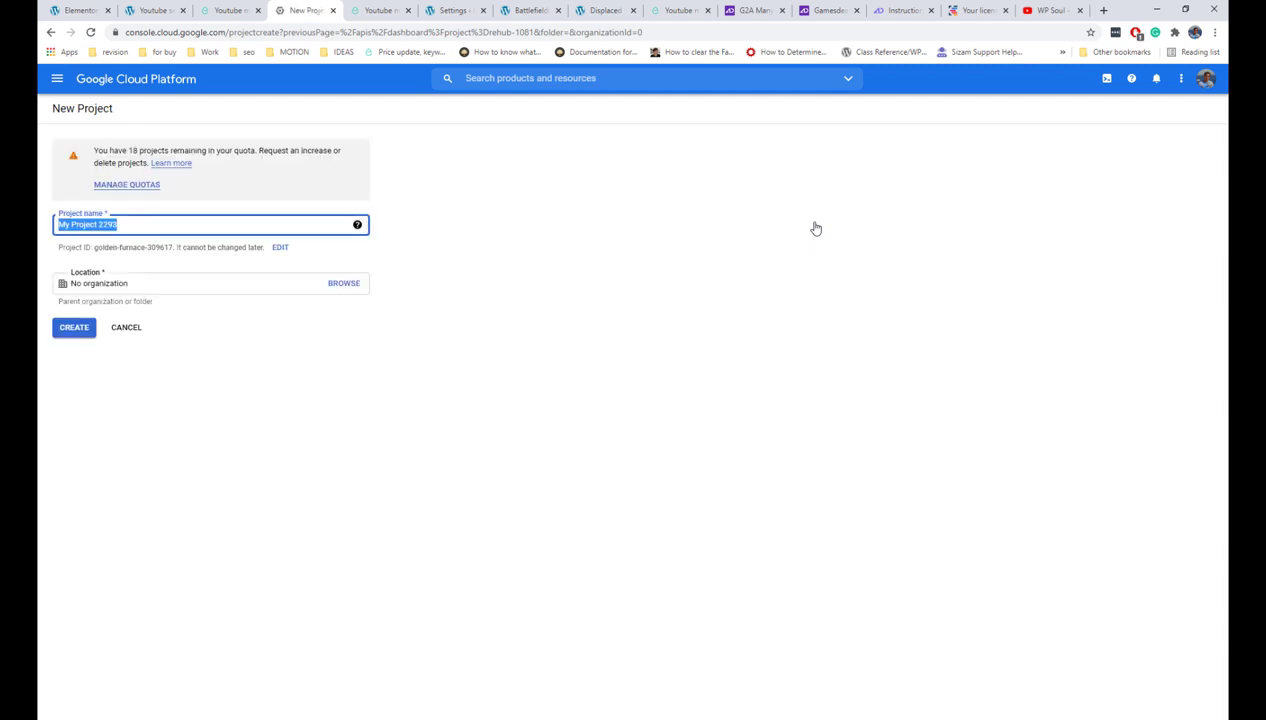
pyautogui.write('Regame')
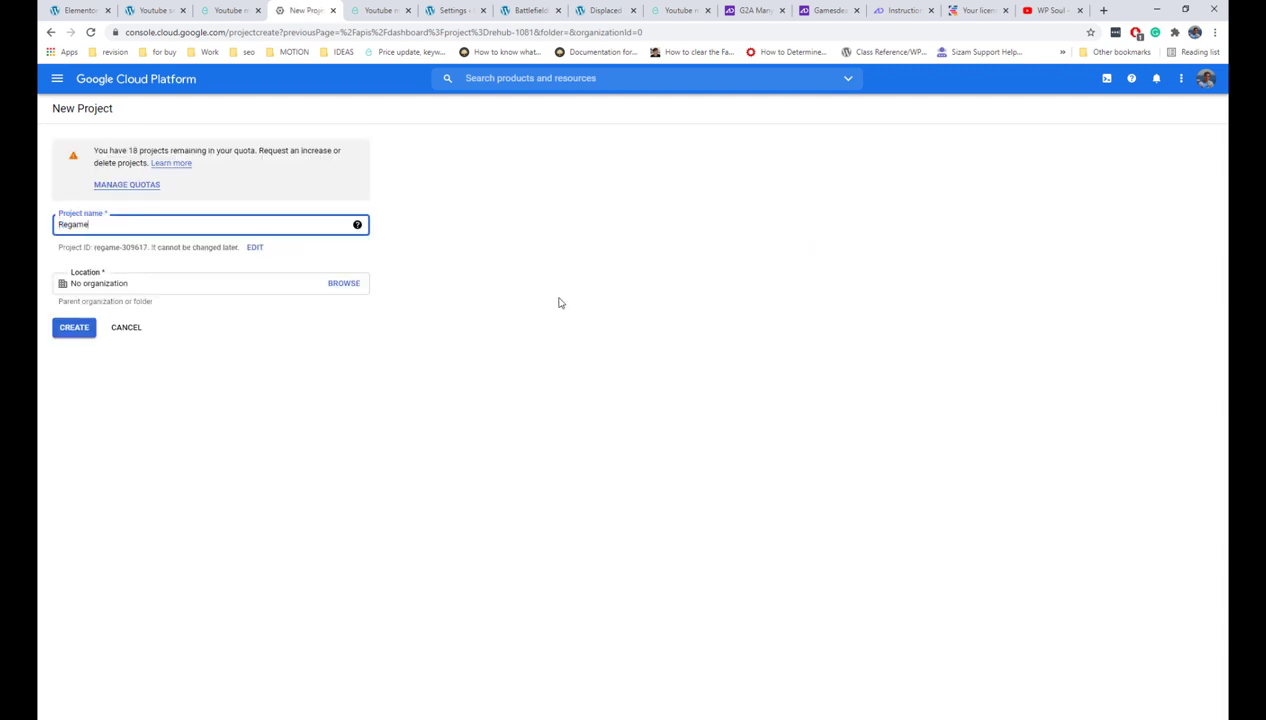
pyautogui.click(76, 329)
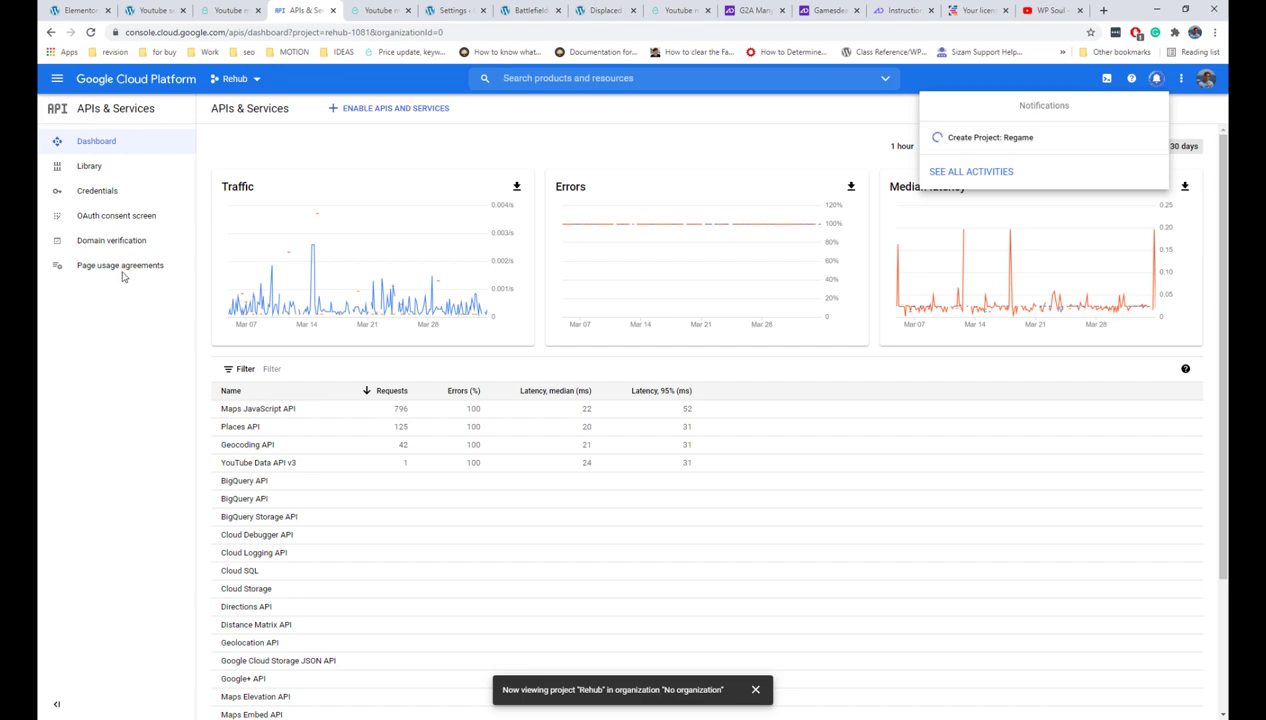
# Switch the Google Cloud console to the Regame project.
pyautogui.click(238, 79)
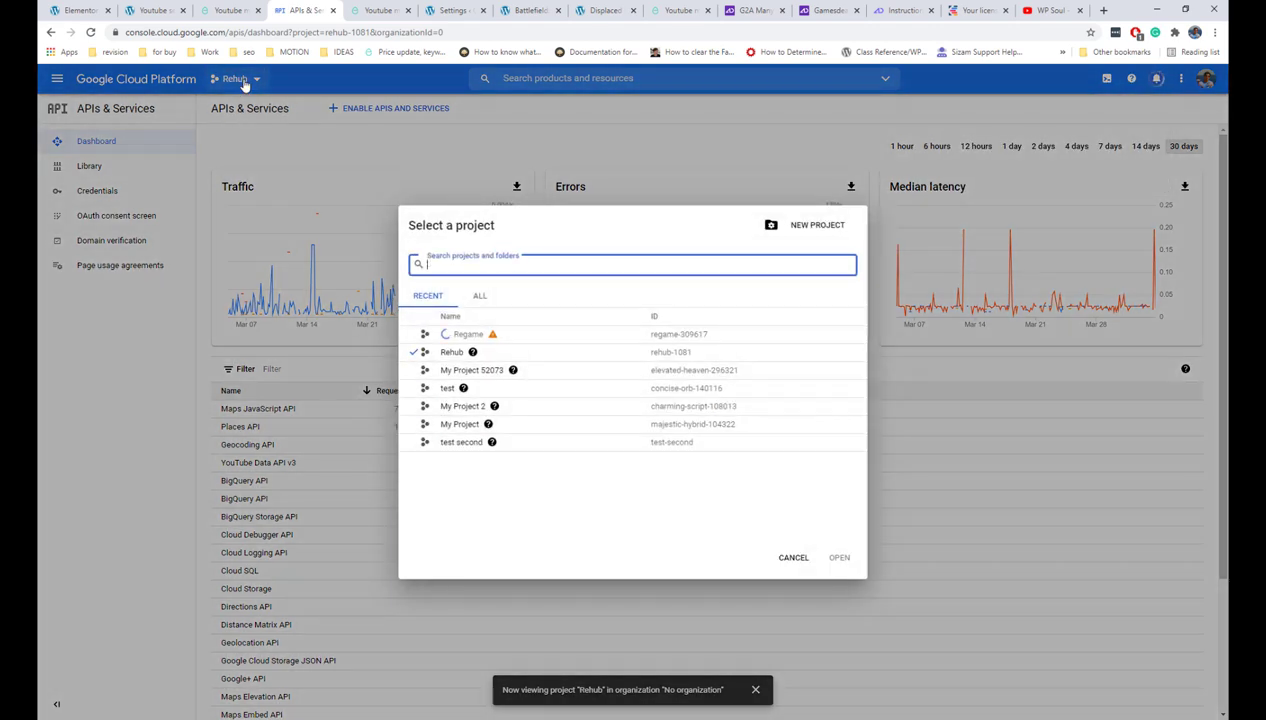
pyautogui.click(470, 336)
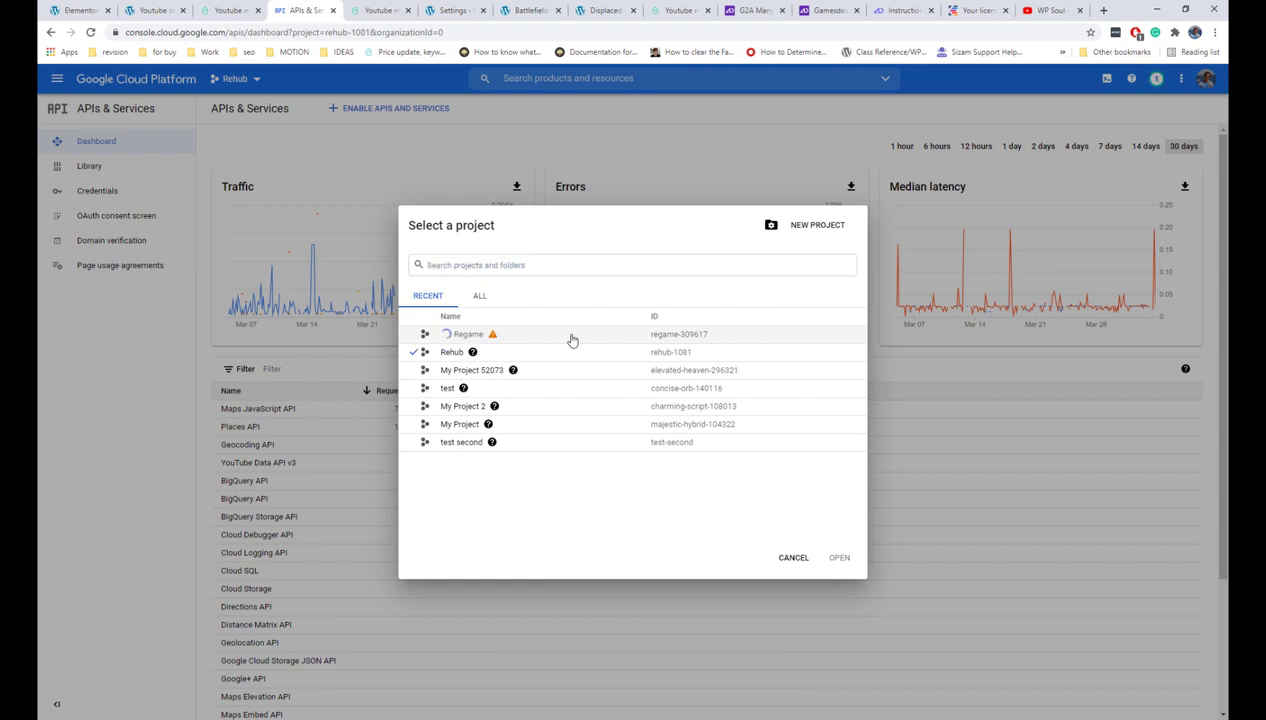
pyautogui.click(418, 353)
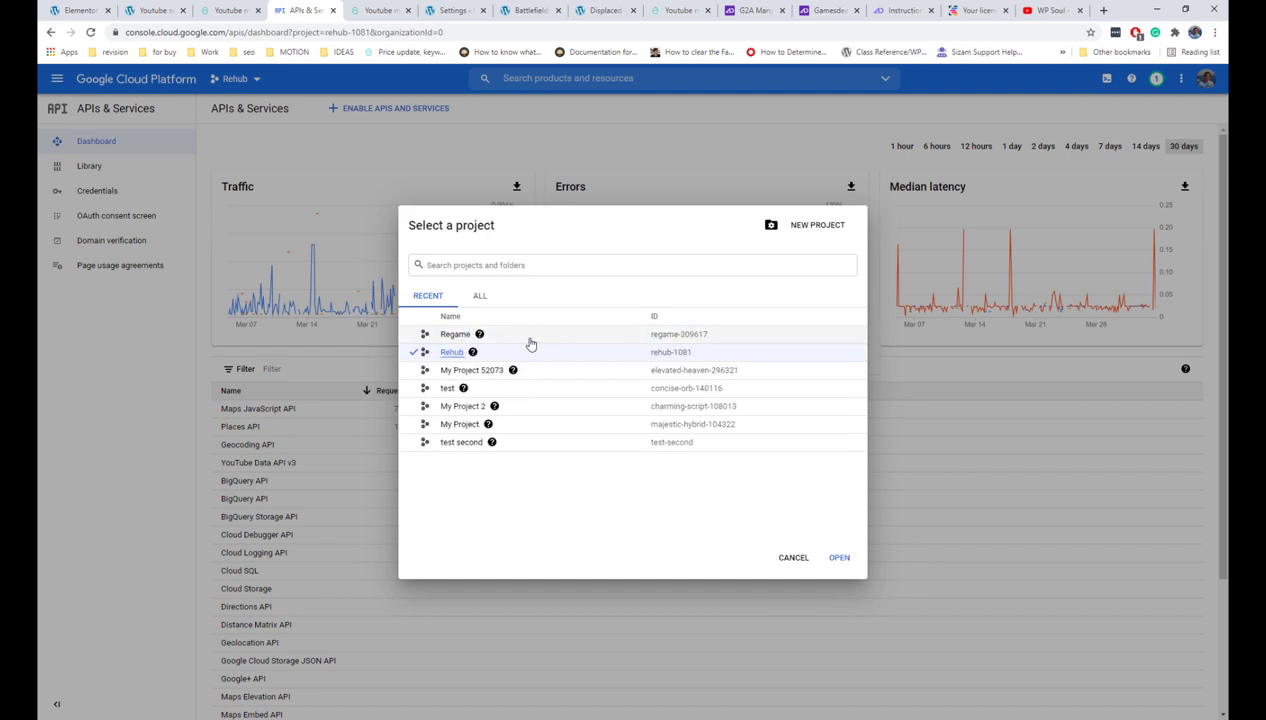
pyautogui.click(466, 336)
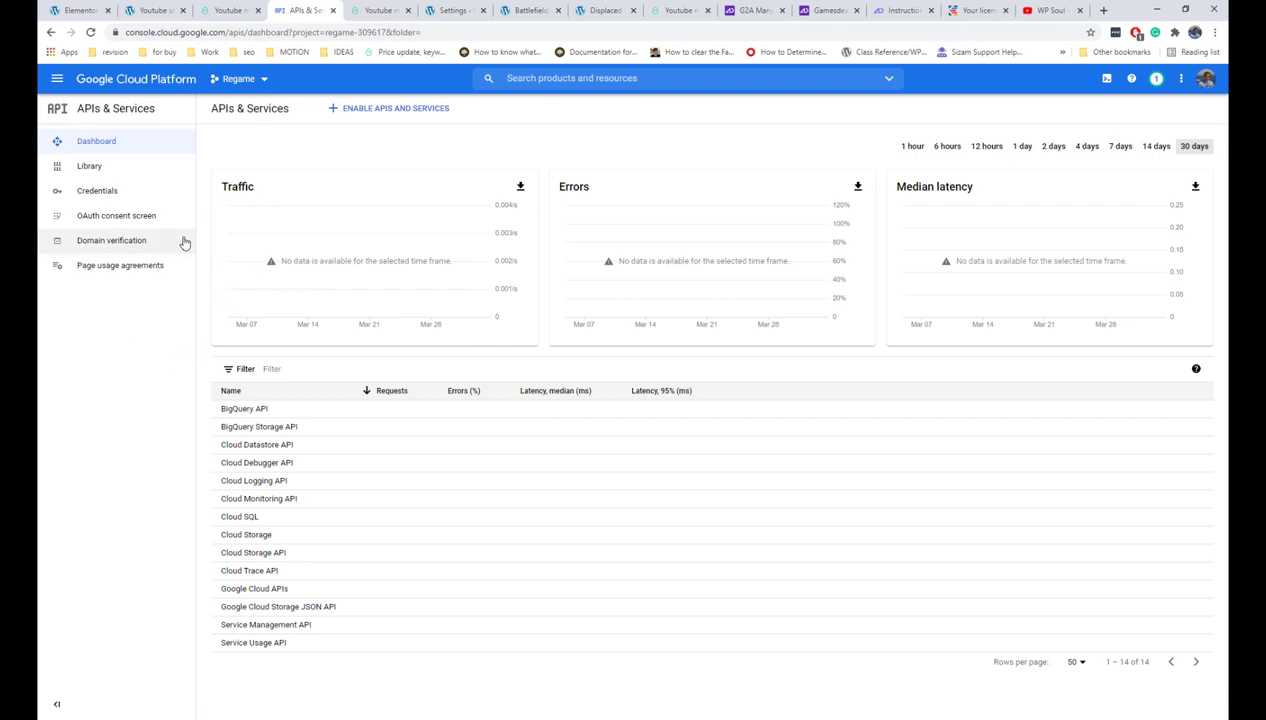
# Find YouTube Data API v3 in the API Library and enable it for the Regame project.
pyautogui.click(89, 167)
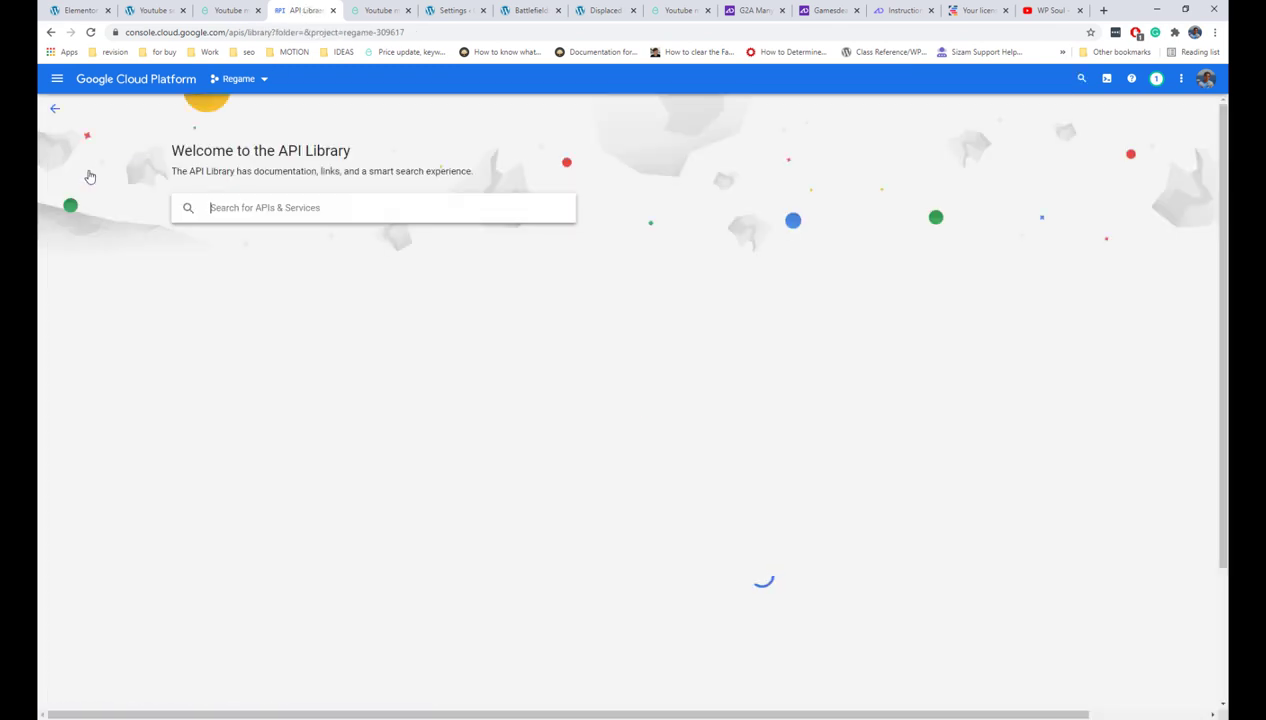
pyautogui.scroll(-5, 311, 254)
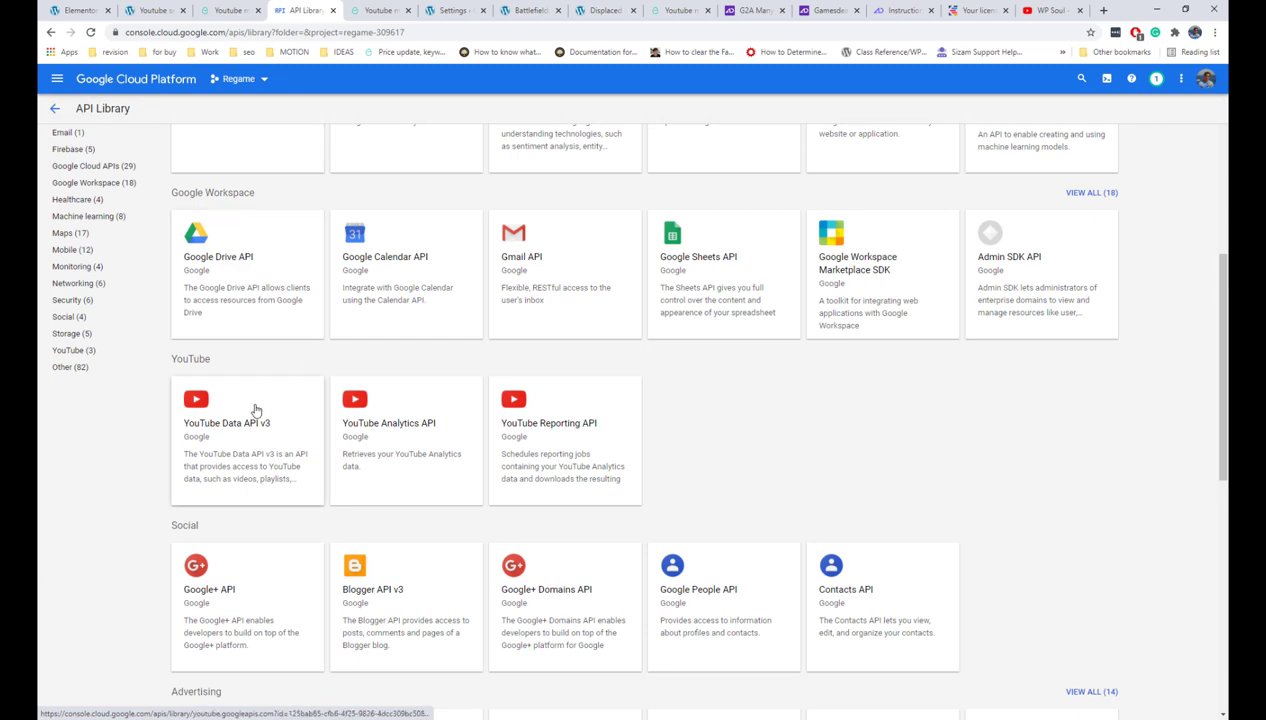
pyautogui.click(256, 410)
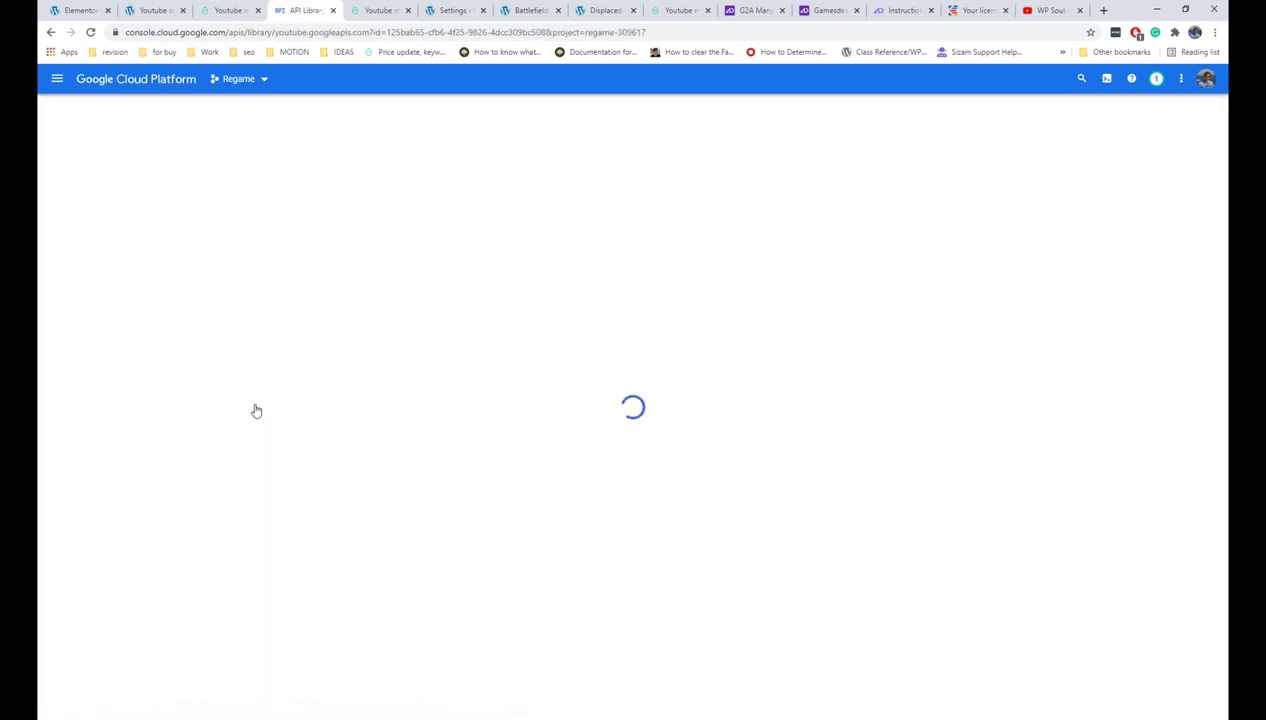
pyautogui.click(182, 251)
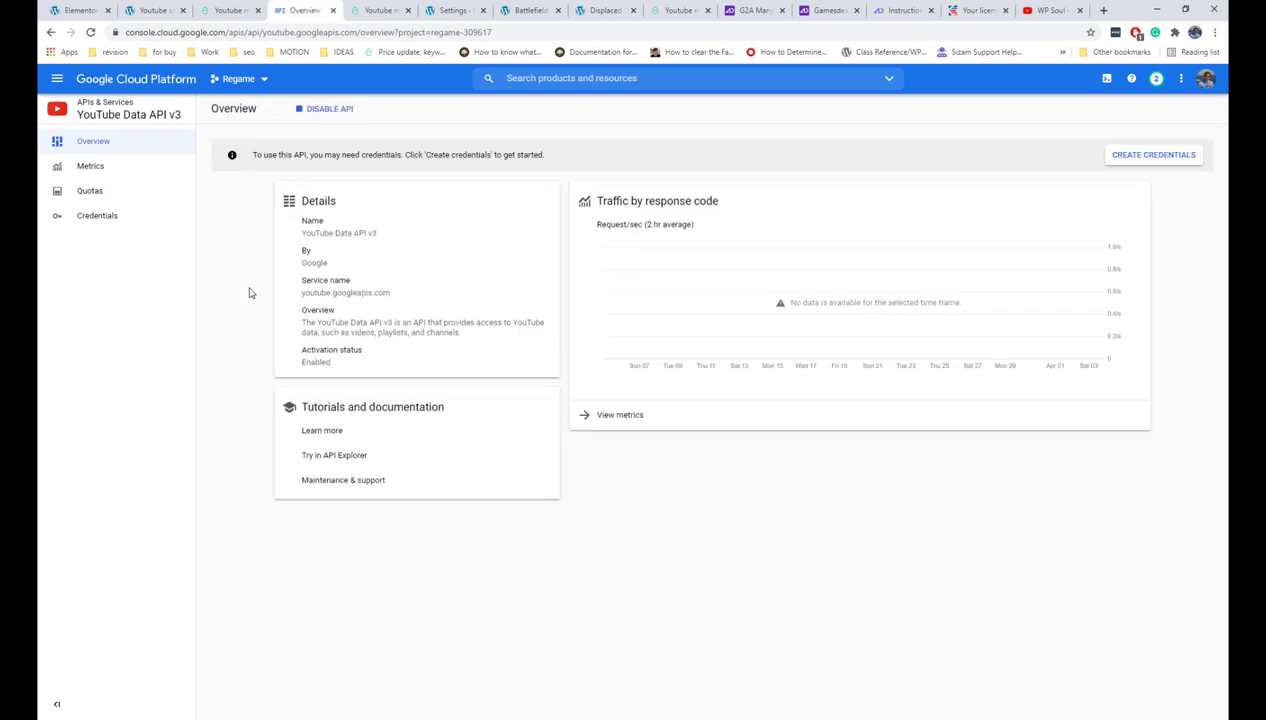
# Create an API key in the YouTube Data API v3 credentials and copy it to the clipboard.
pyautogui.click(140, 217)
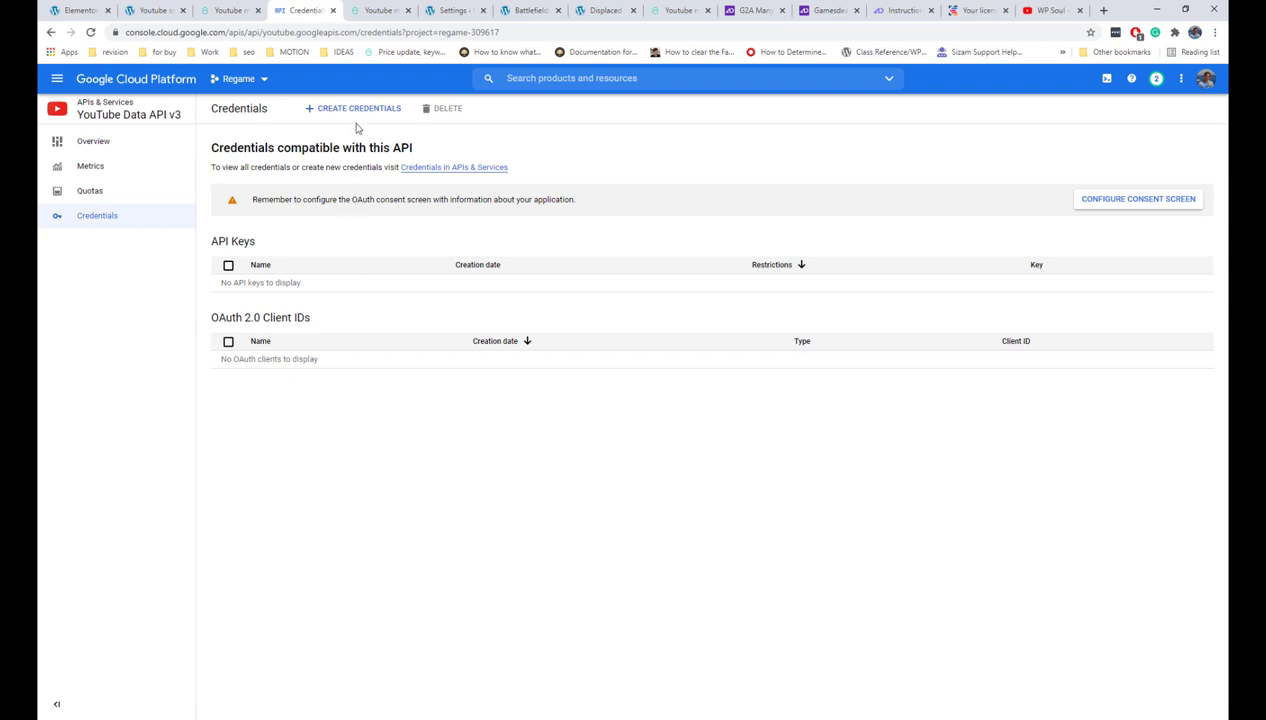
pyautogui.click(351, 115)
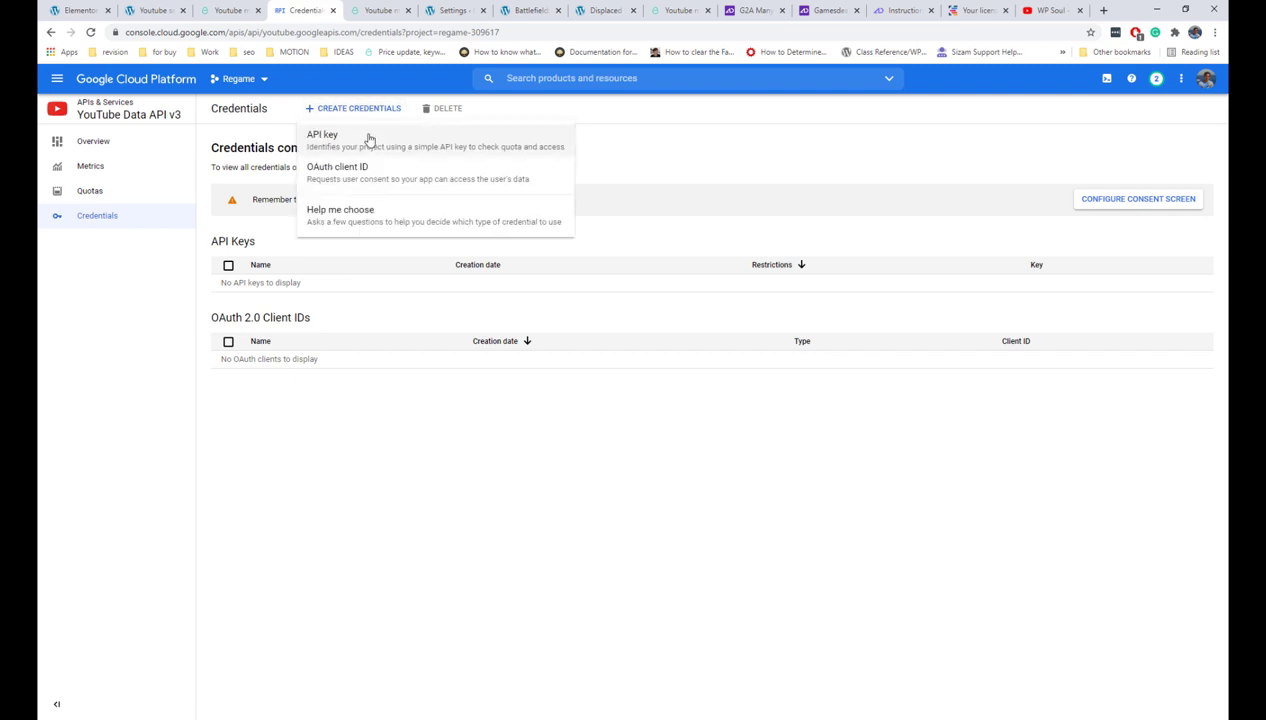
pyautogui.click(370, 141)
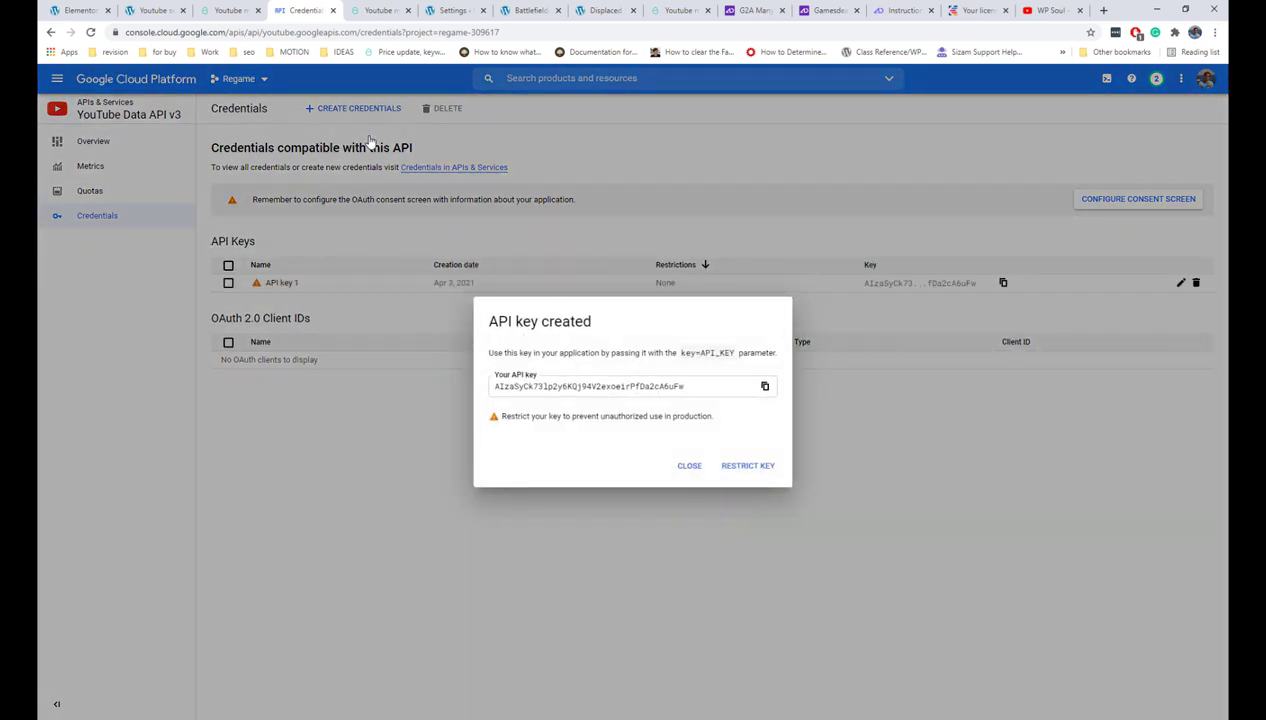
pyautogui.click(764, 387)
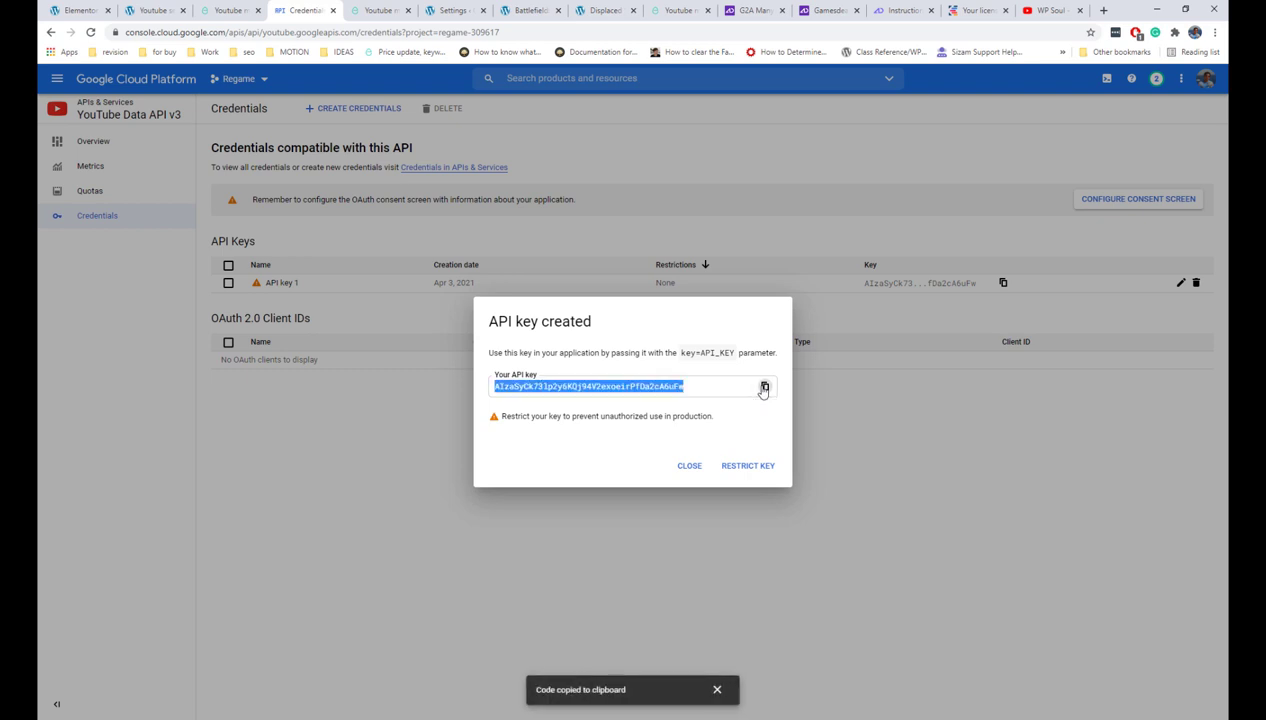
# Close the key creation message, open API key 1's settings and save it with no application or API restrictions.
pyautogui.click(689, 466)
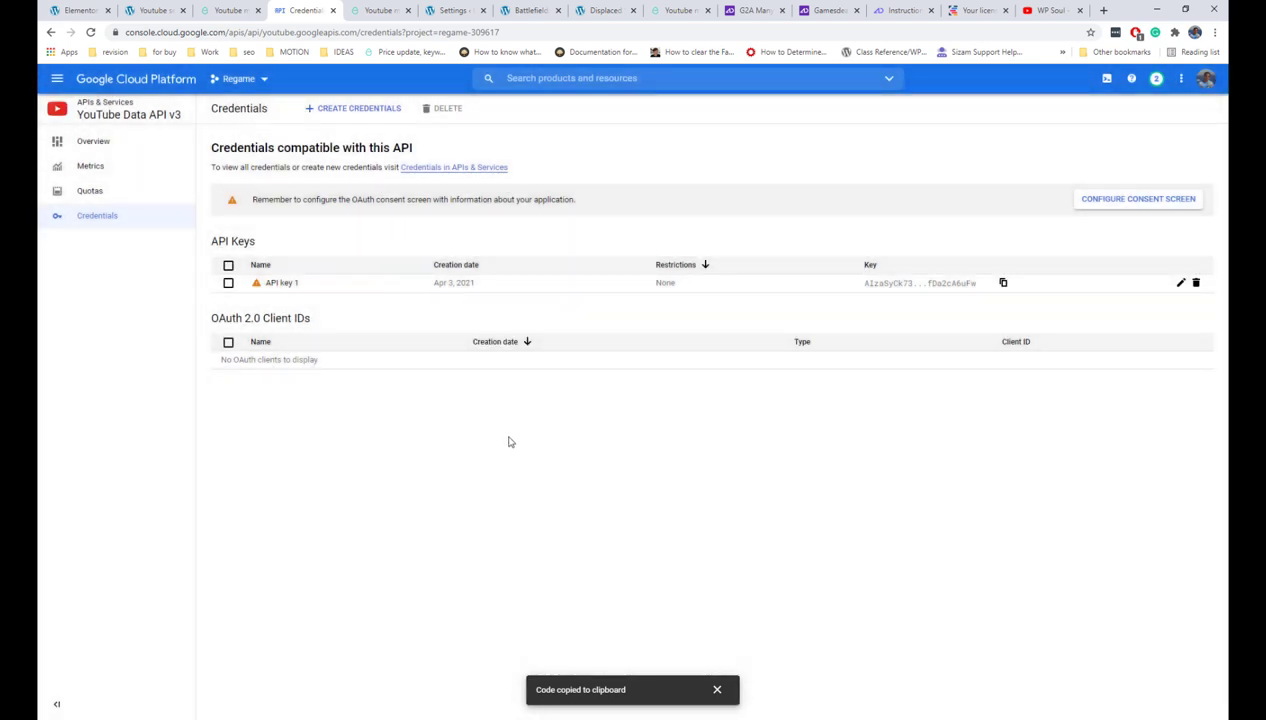
pyautogui.moveTo(260, 290)
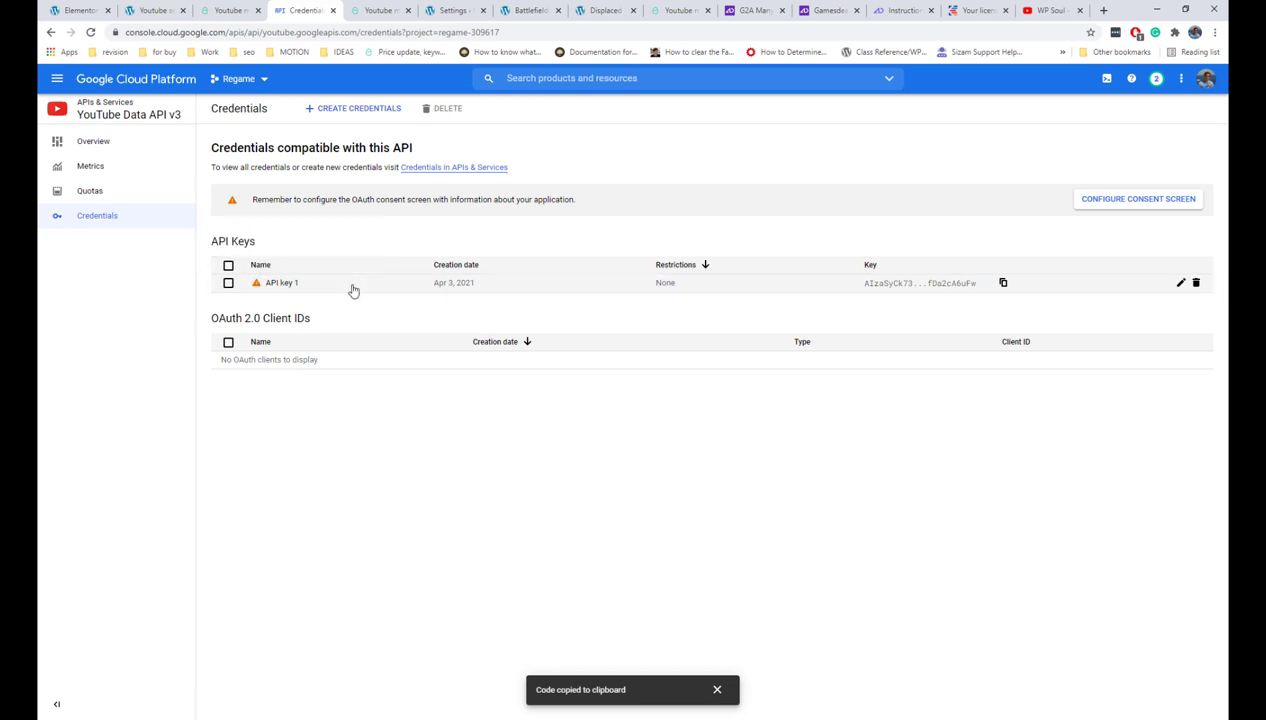
pyautogui.click(1180, 283)
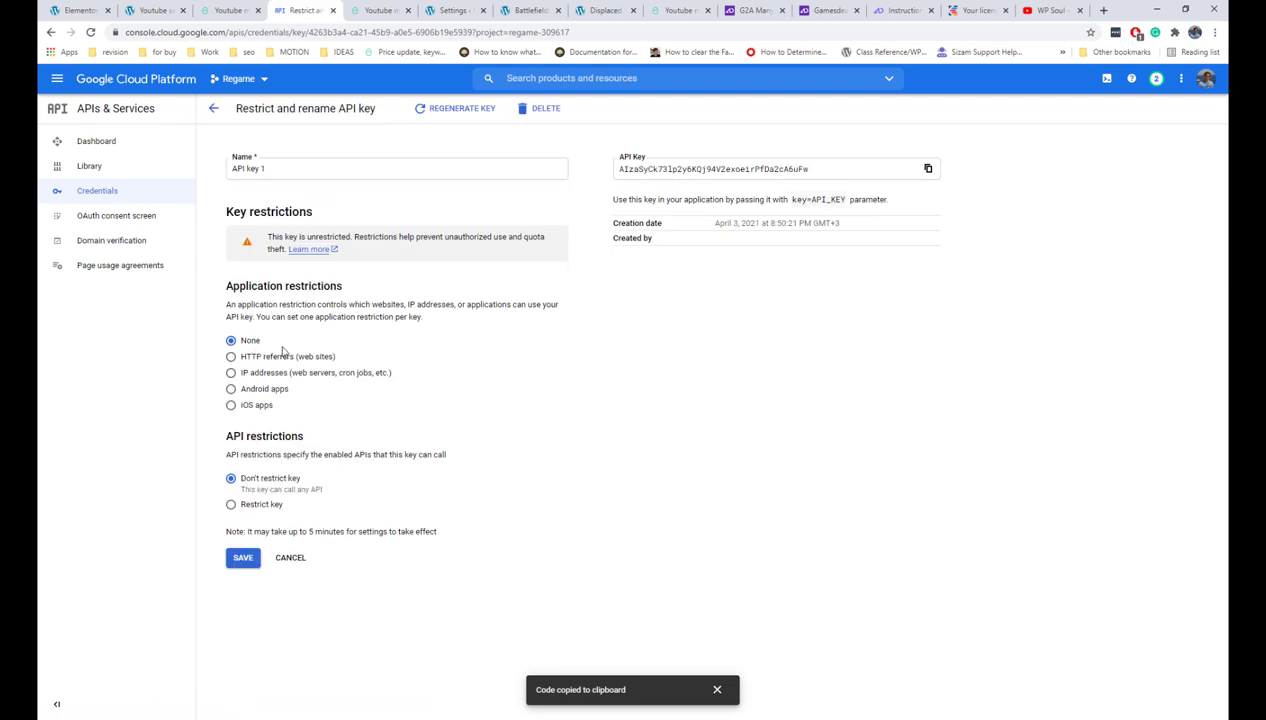
pyautogui.click(250, 558)
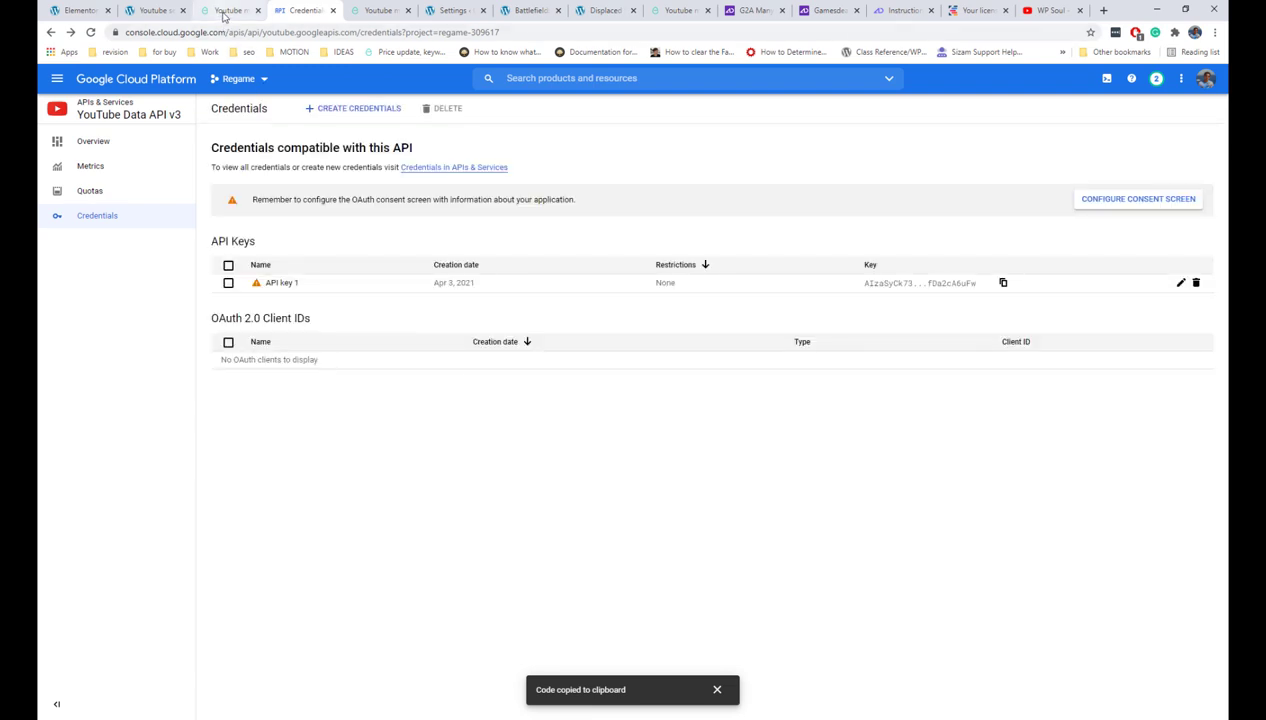
# Paste the copied Google API key into the Youtube module's API Key field on the game deal site and save the settings.
pyautogui.click(155, 10)
pyautogui.scroll(-2, 392, 365)
pyautogui.click(375, 351)
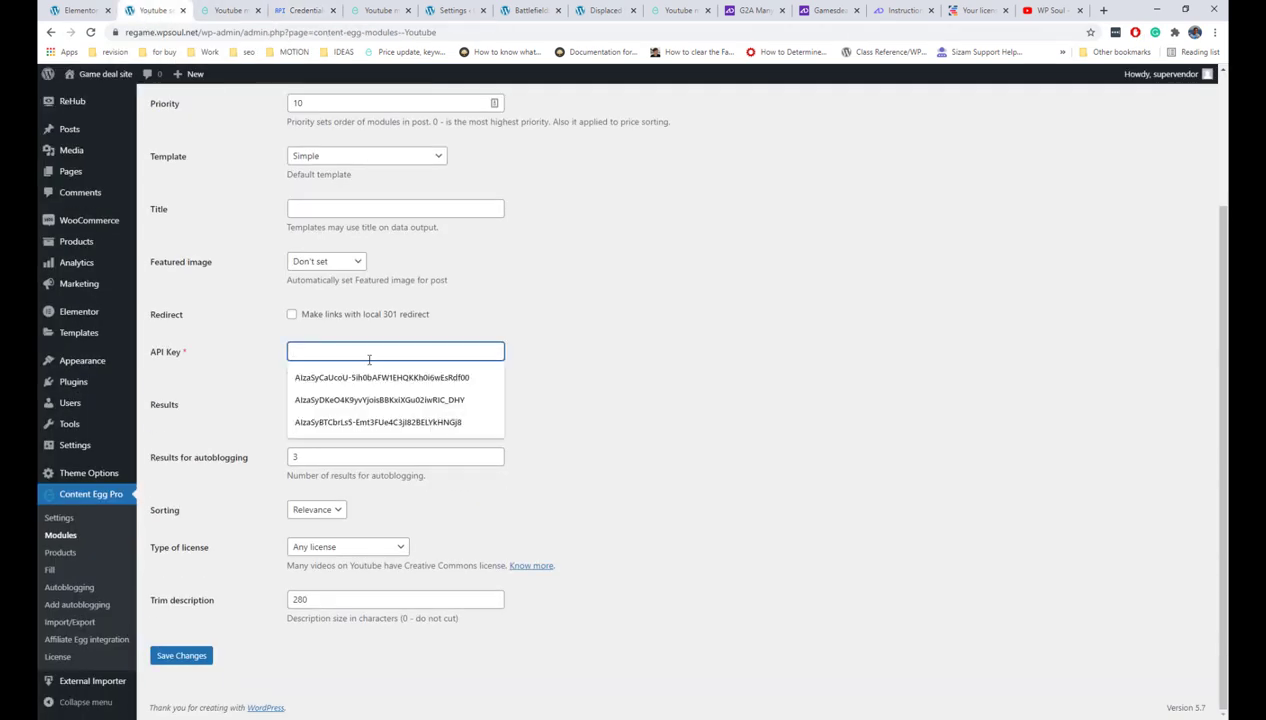
pyautogui.hotkey('ctrl', 'v')
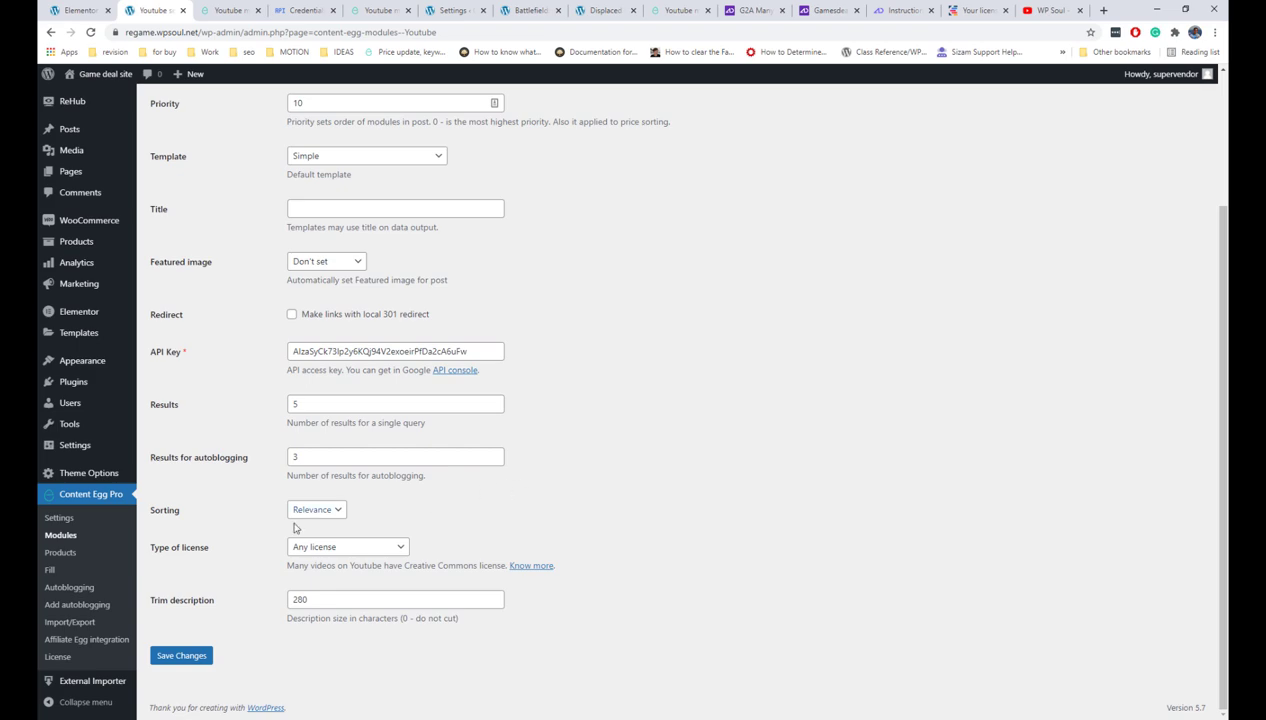
pyautogui.click(178, 653)
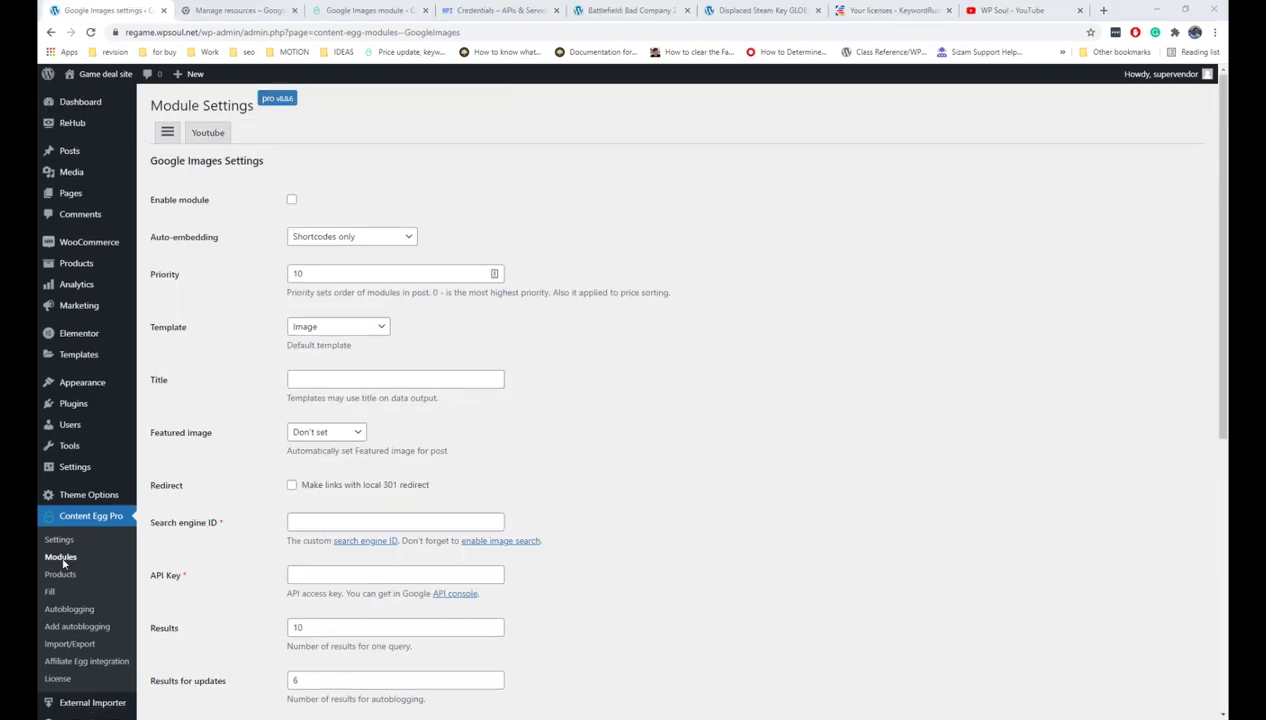
# Open the Google Images content module's settings from the Content Egg module list and enable the module.
pyautogui.click(62, 559)
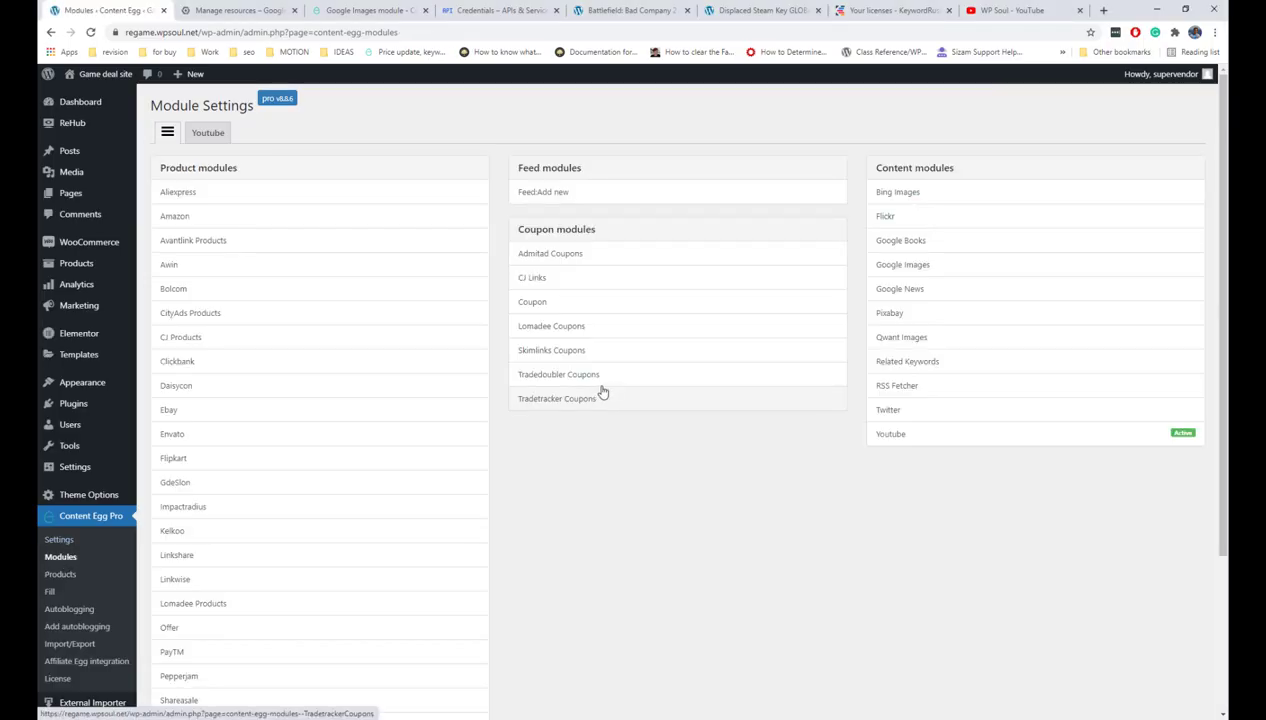
pyautogui.click(981, 267)
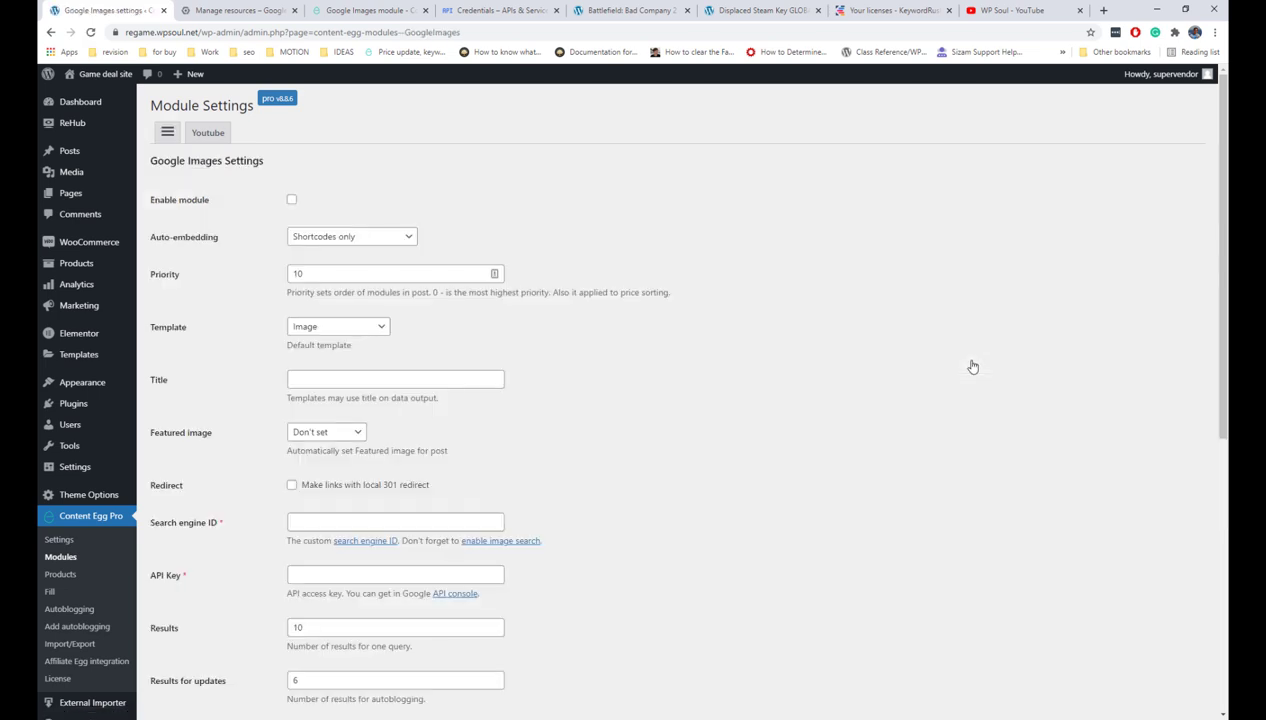
pyautogui.click(292, 201)
# Follow the Google Images module documentation to create a Programmable Search engine for example.com, in English, named Regame.
pyautogui.click(336, 14)
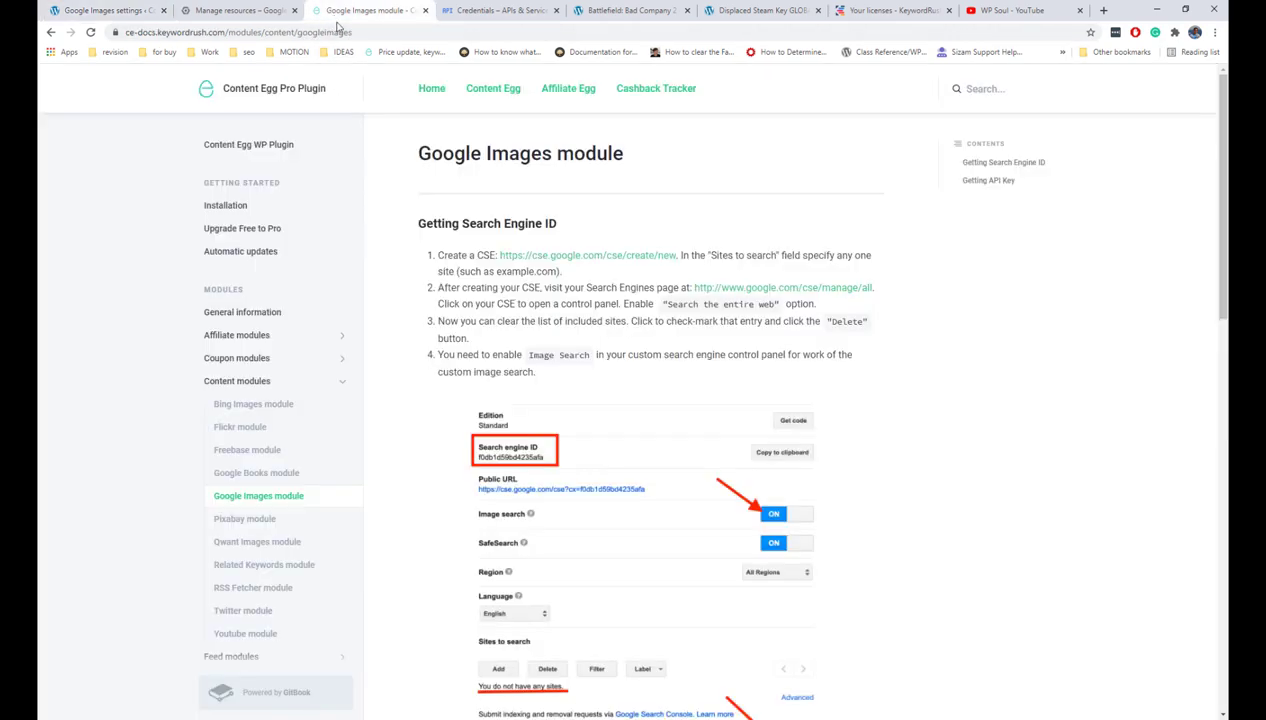
pyautogui.rightClick(607, 259)
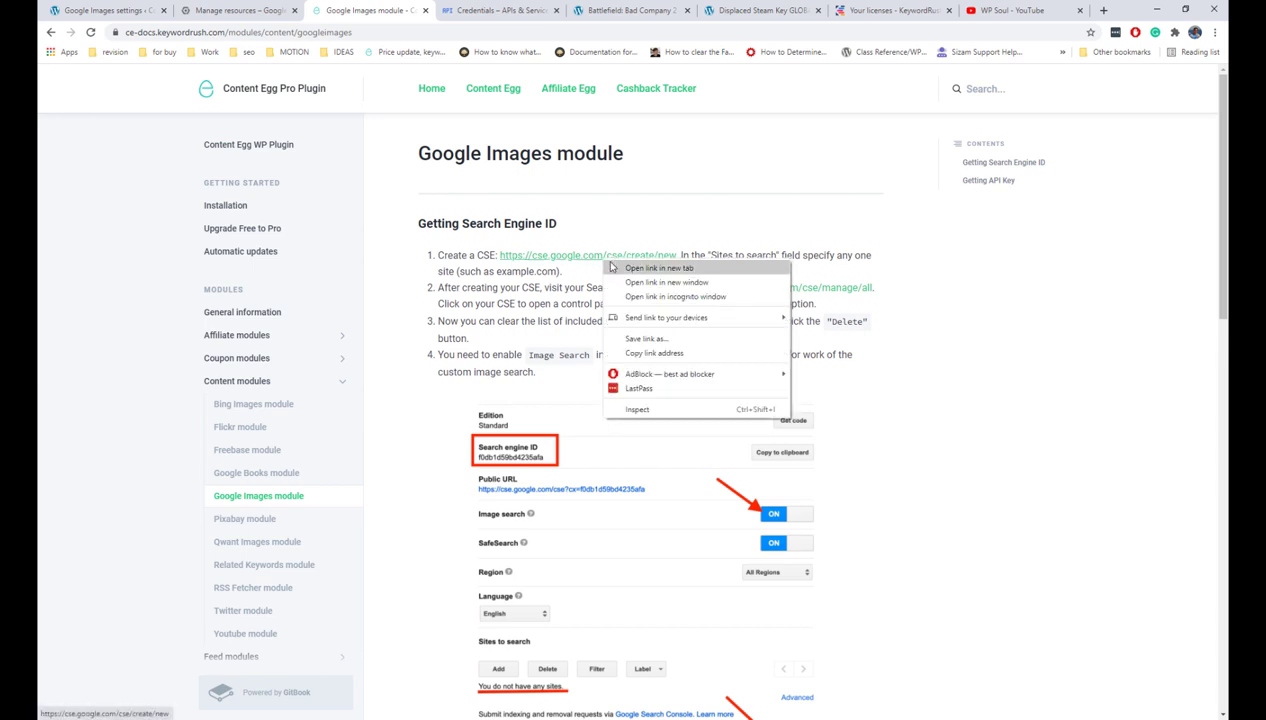
pyautogui.click(612, 268)
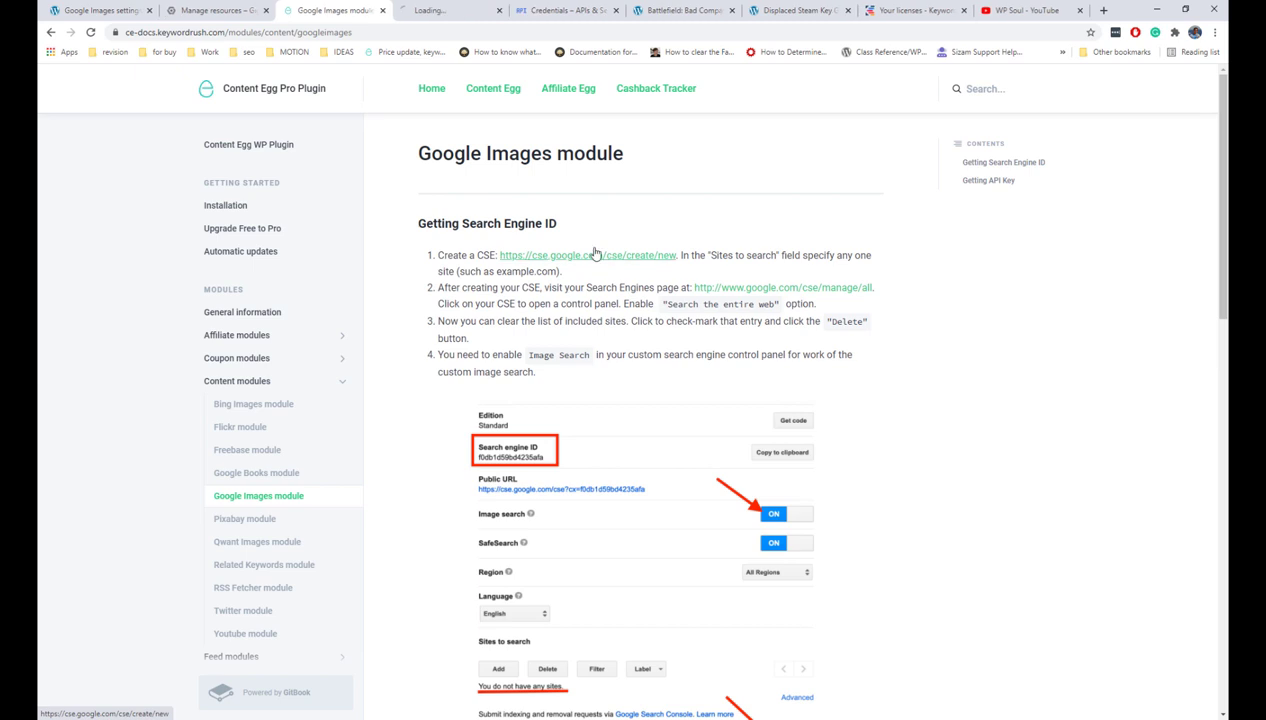
pyautogui.click(450, 10)
pyautogui.write('example.com')
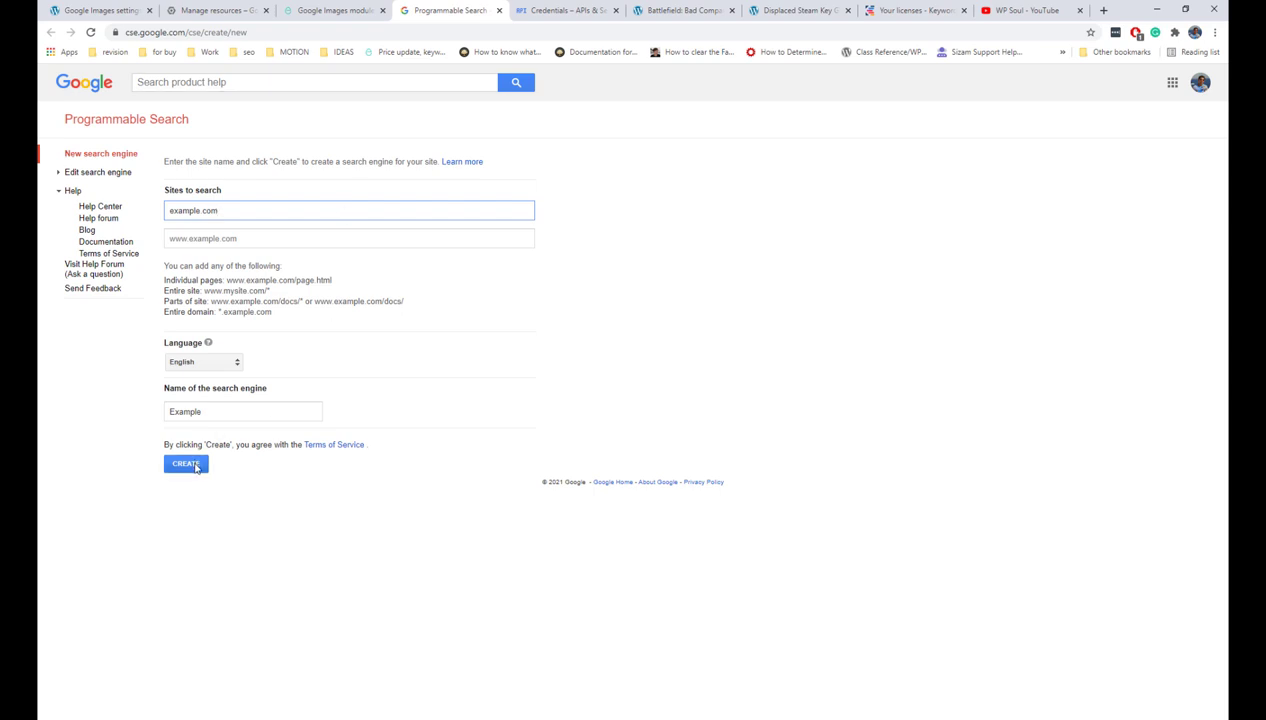
pyautogui.moveTo(203, 411); pyautogui.dragTo(165, 411)
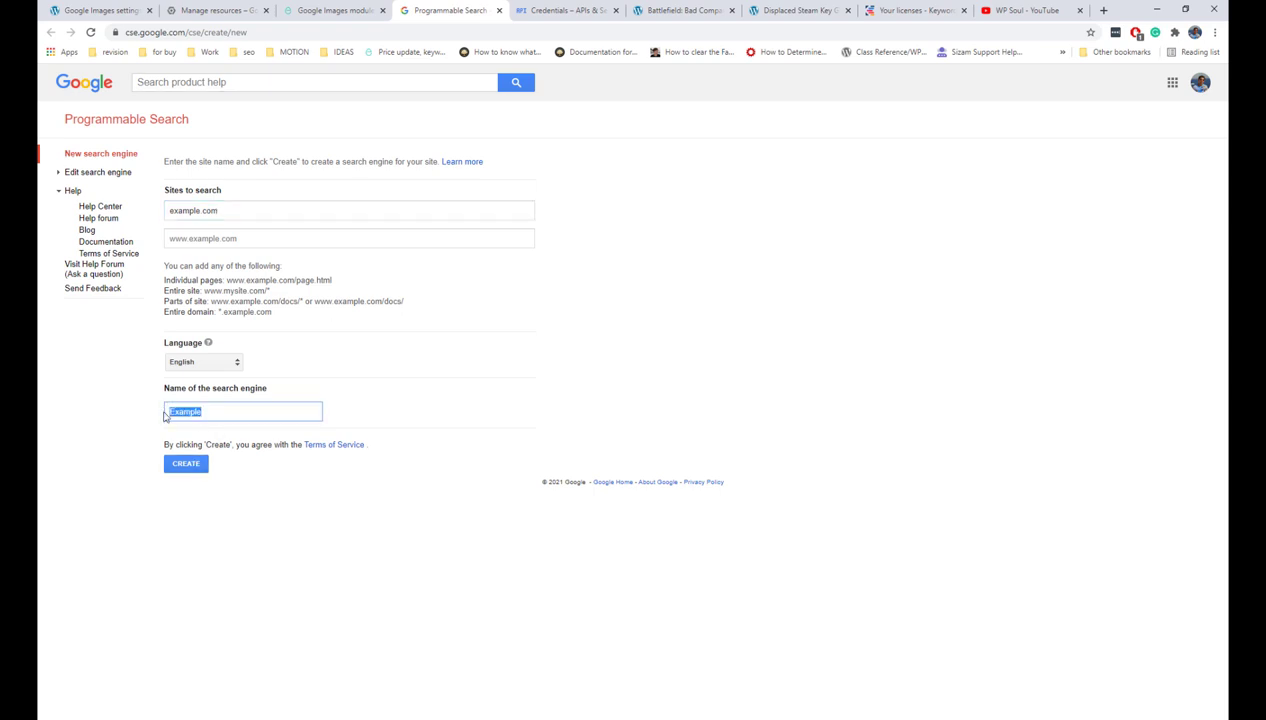
pyautogui.write('Regame')
pyautogui.click(192, 465)
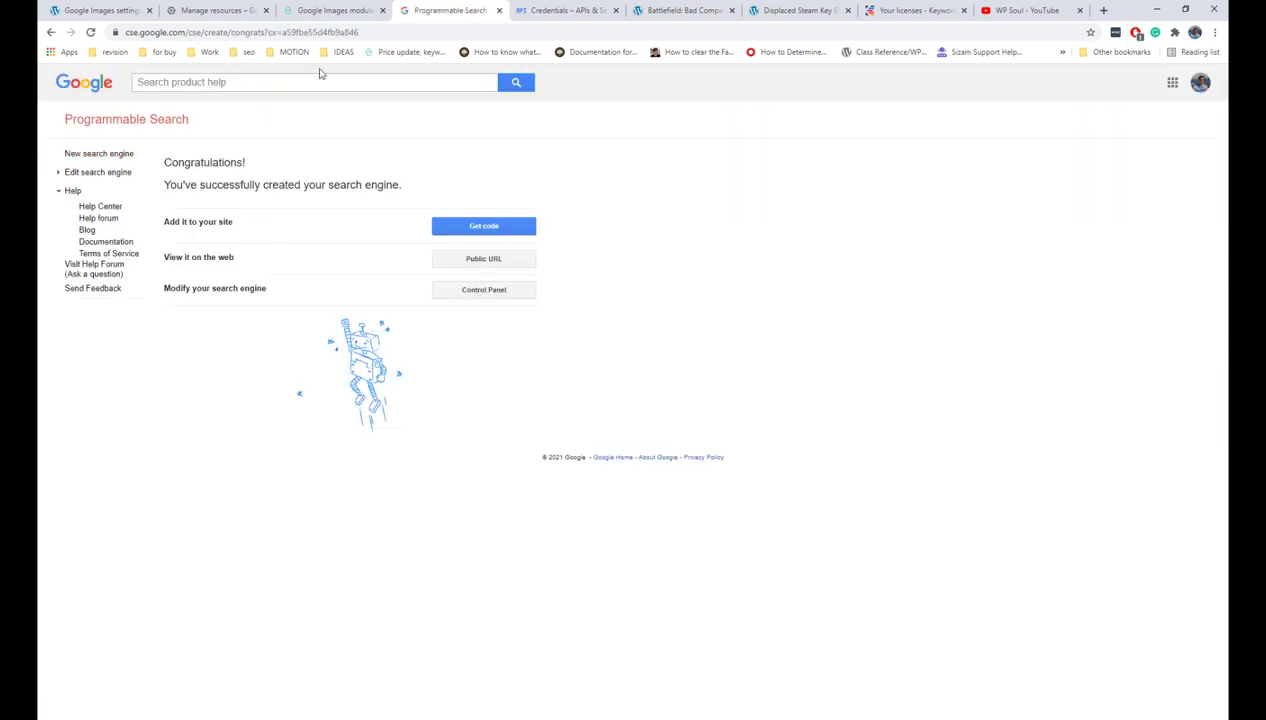
# Open the Regame search engine's setup through the documentation's manage link and turn on Image search and SafeSearch.
pyautogui.click(319, 11)
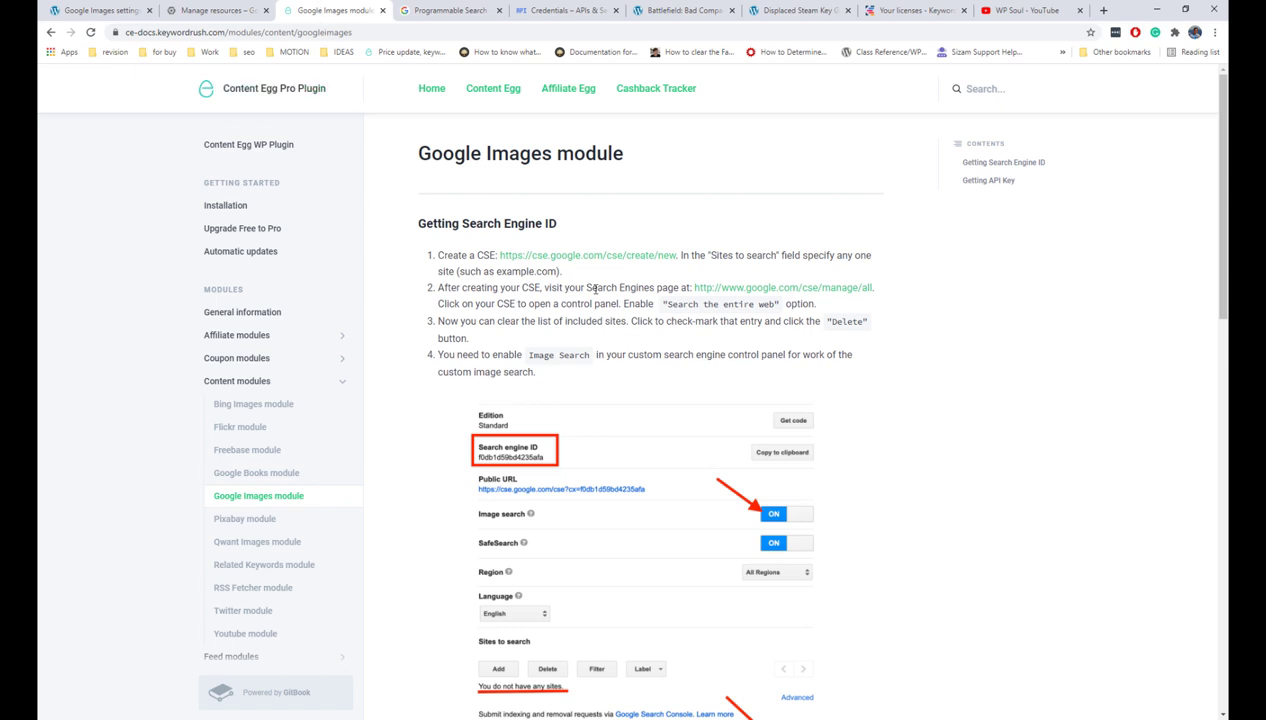
pyautogui.rightClick(766, 291)
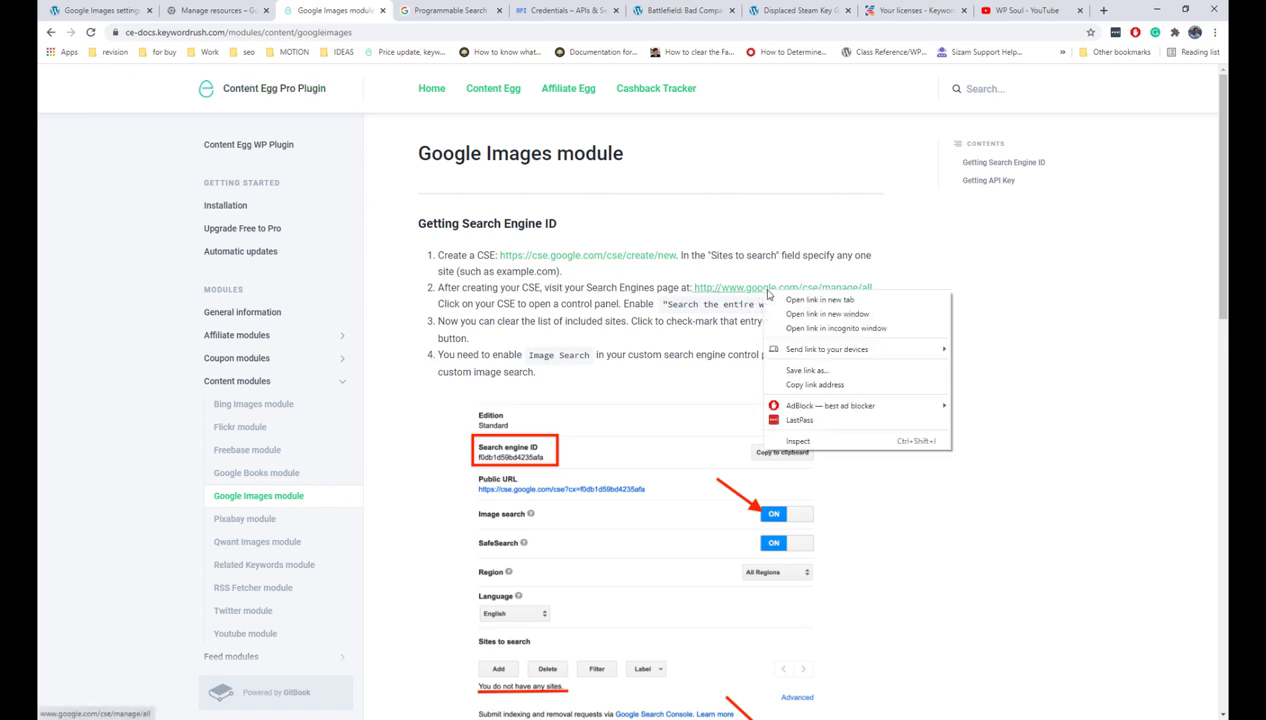
pyautogui.click(775, 300)
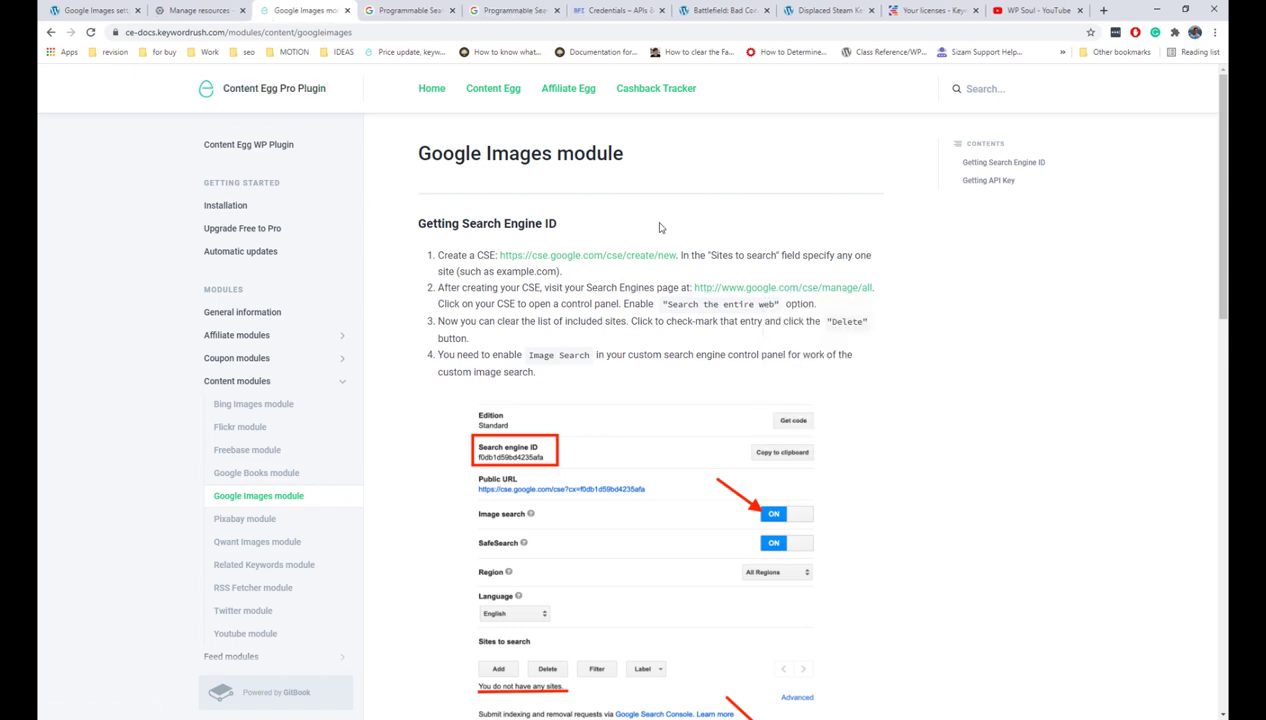
pyautogui.click(483, 12)
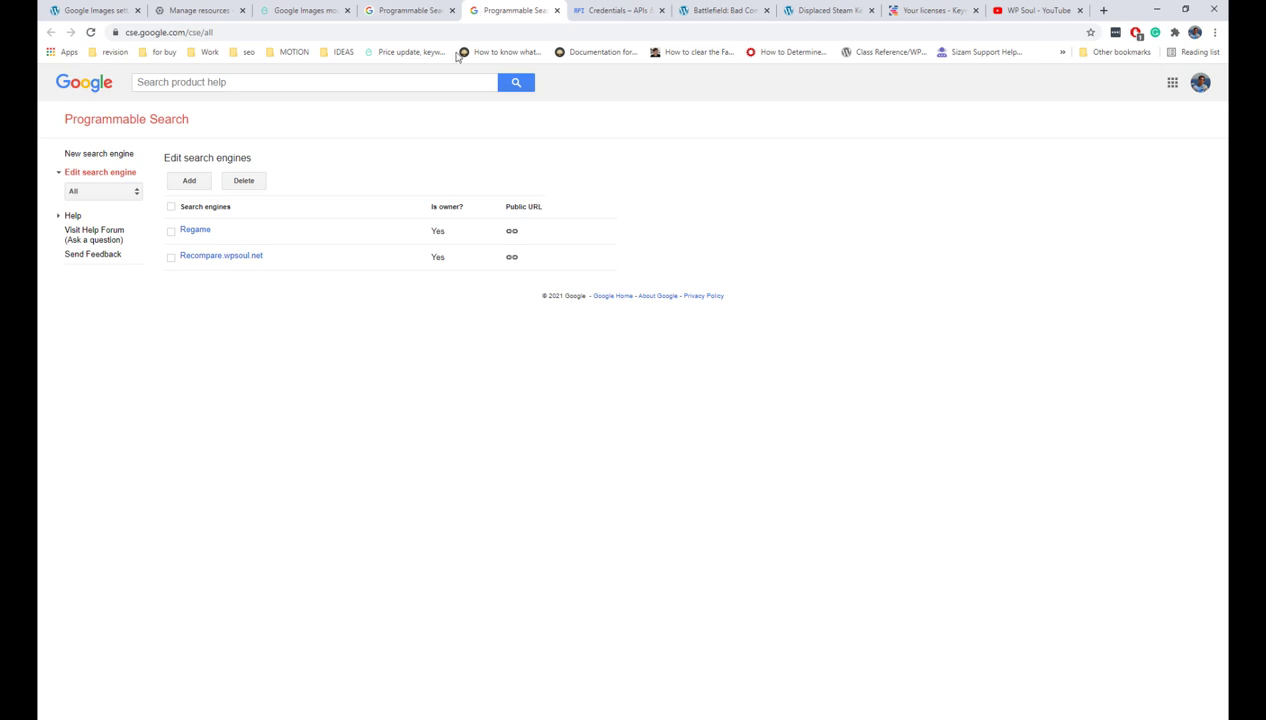
pyautogui.click(196, 231)
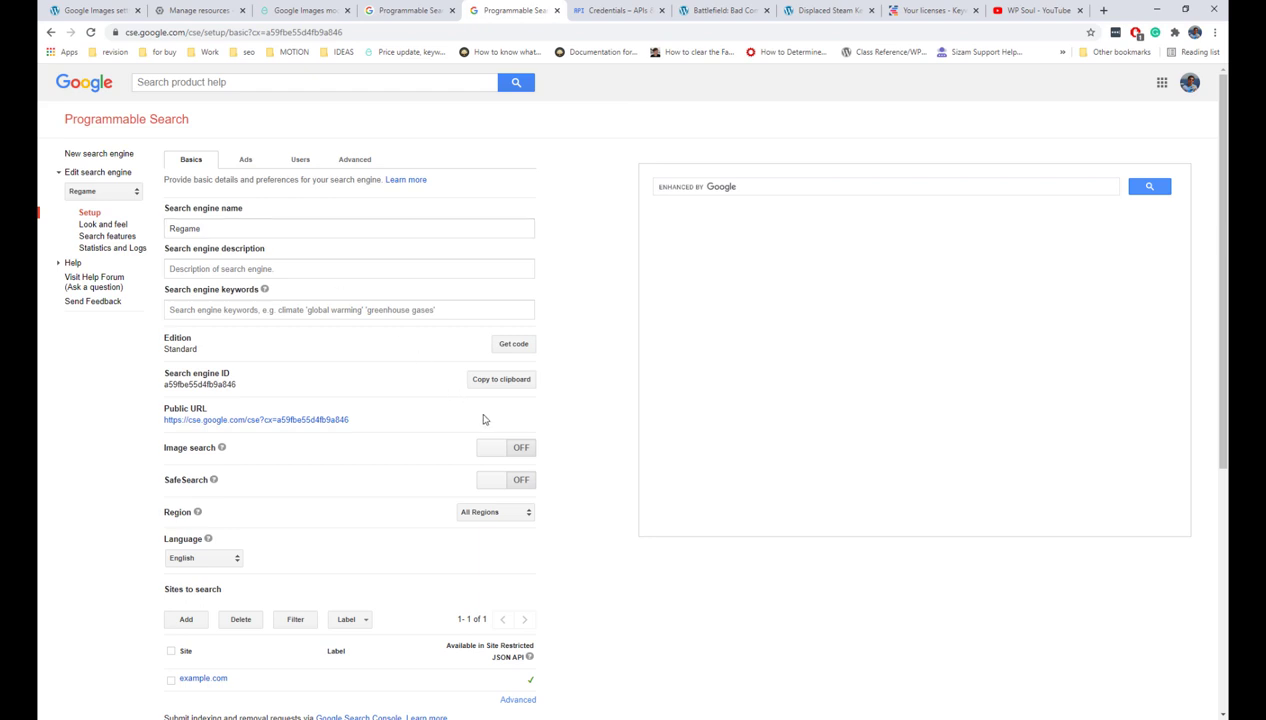
pyautogui.click(523, 448)
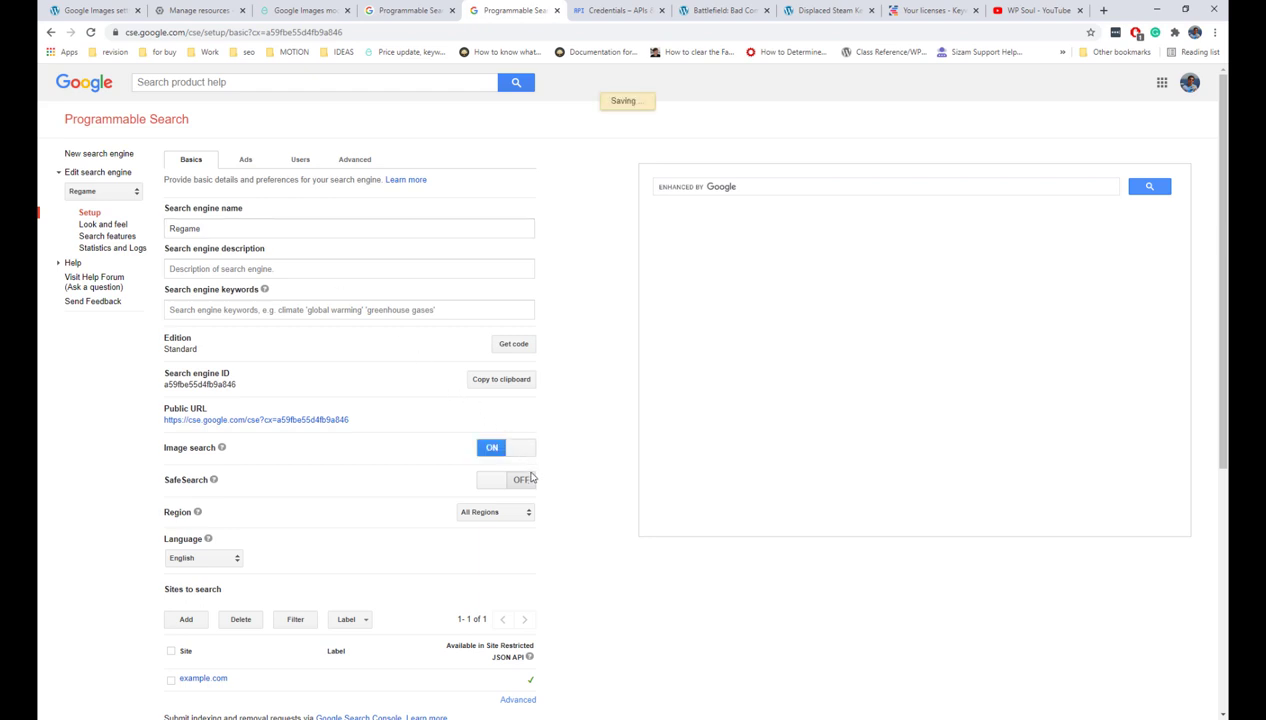
pyautogui.click(520, 480)
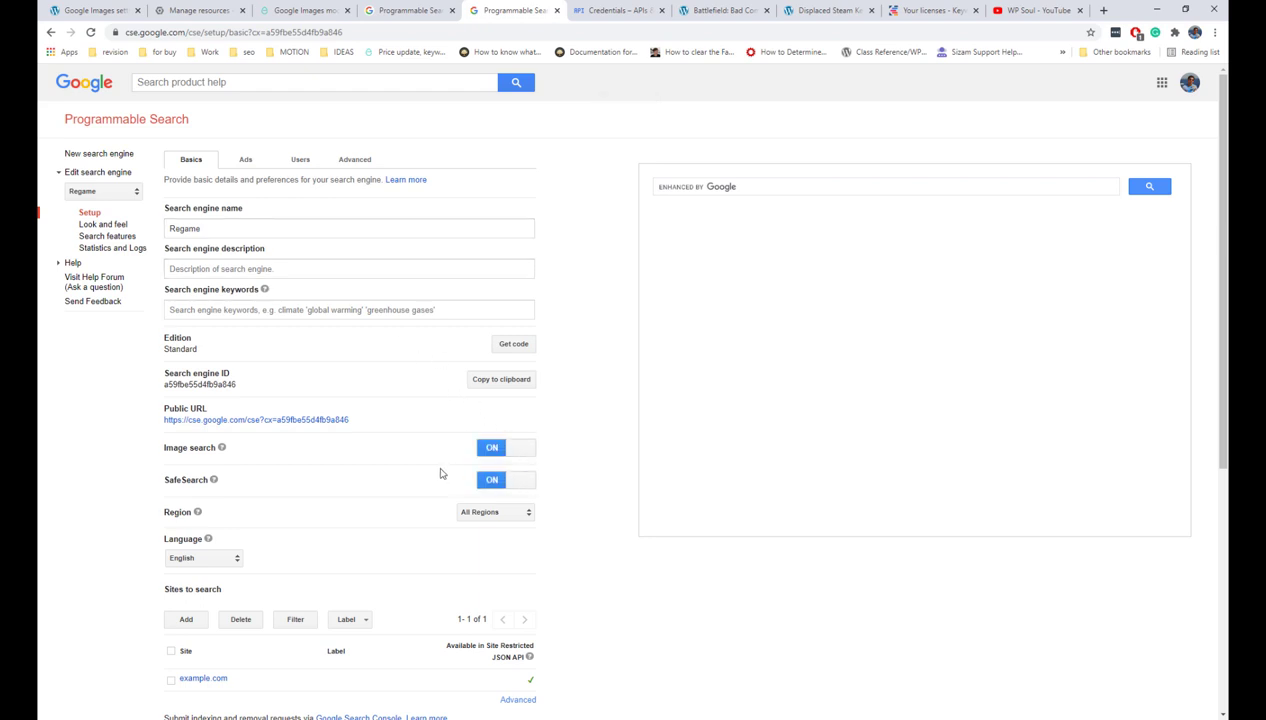
# Delete example.com from the Regame engine's sites to search and turn on Search the entire web.
pyautogui.scroll(-3, 424, 465)
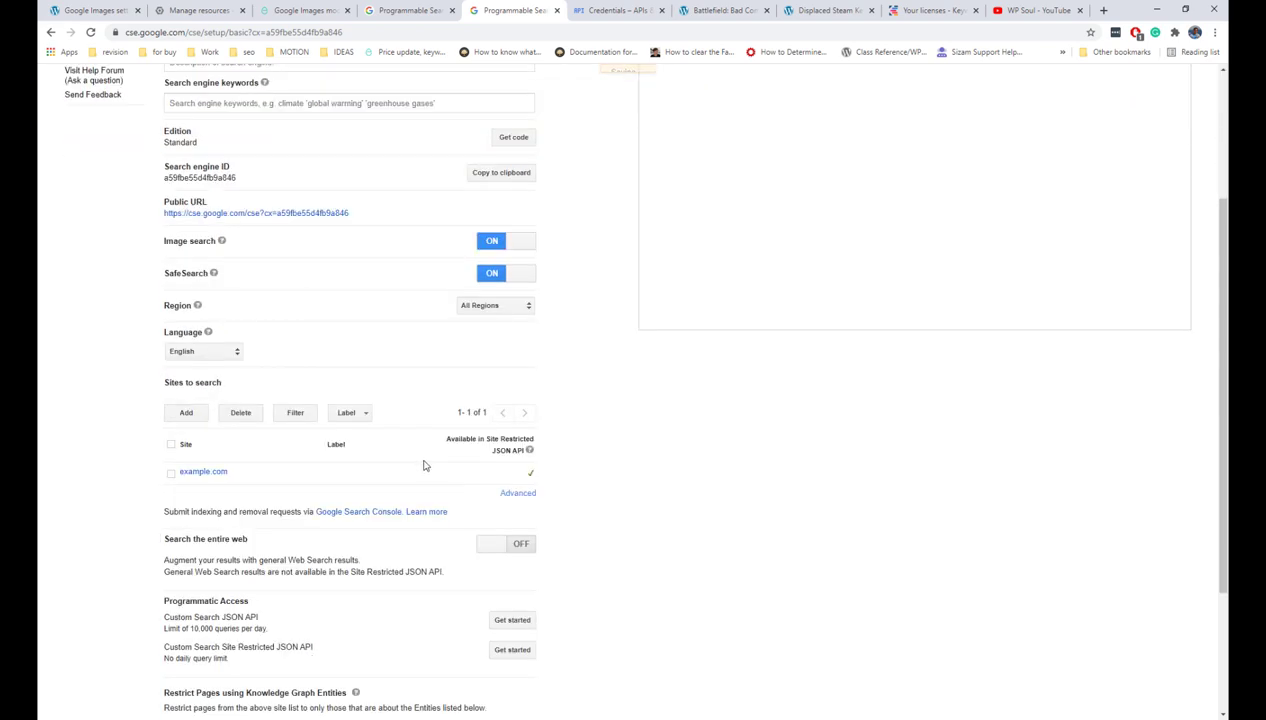
pyautogui.click(171, 474)
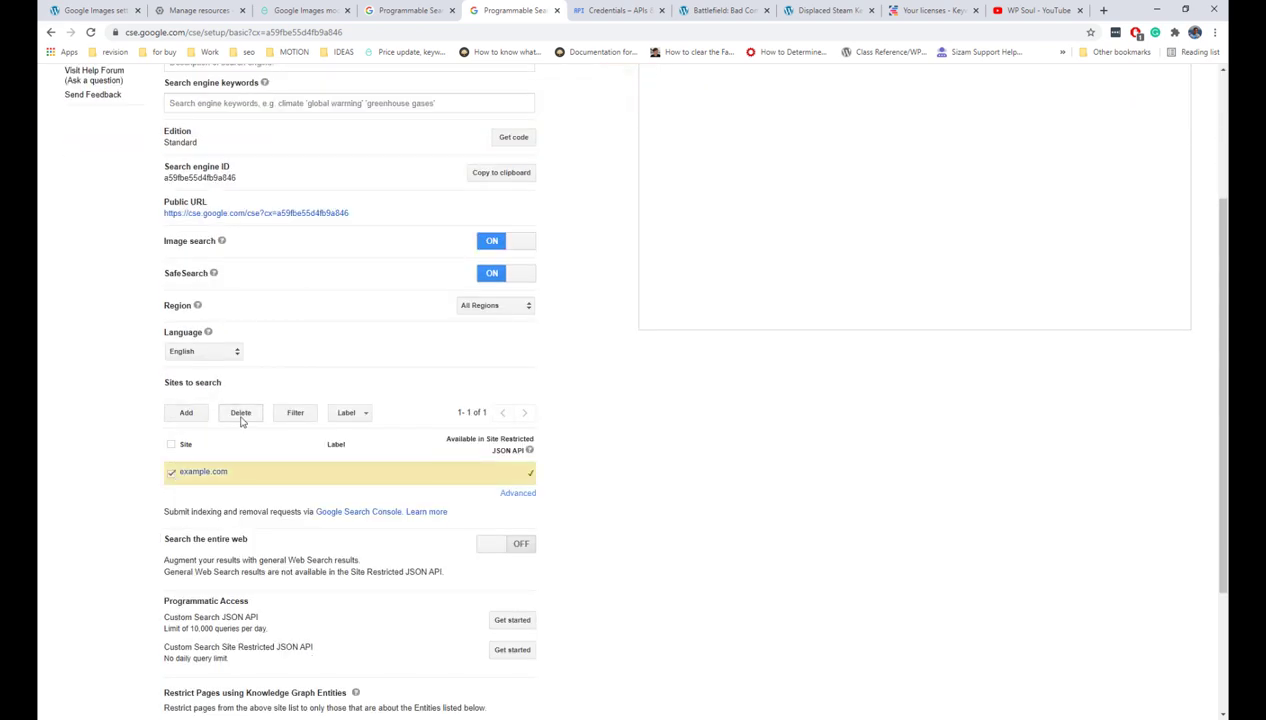
pyautogui.click(241, 414)
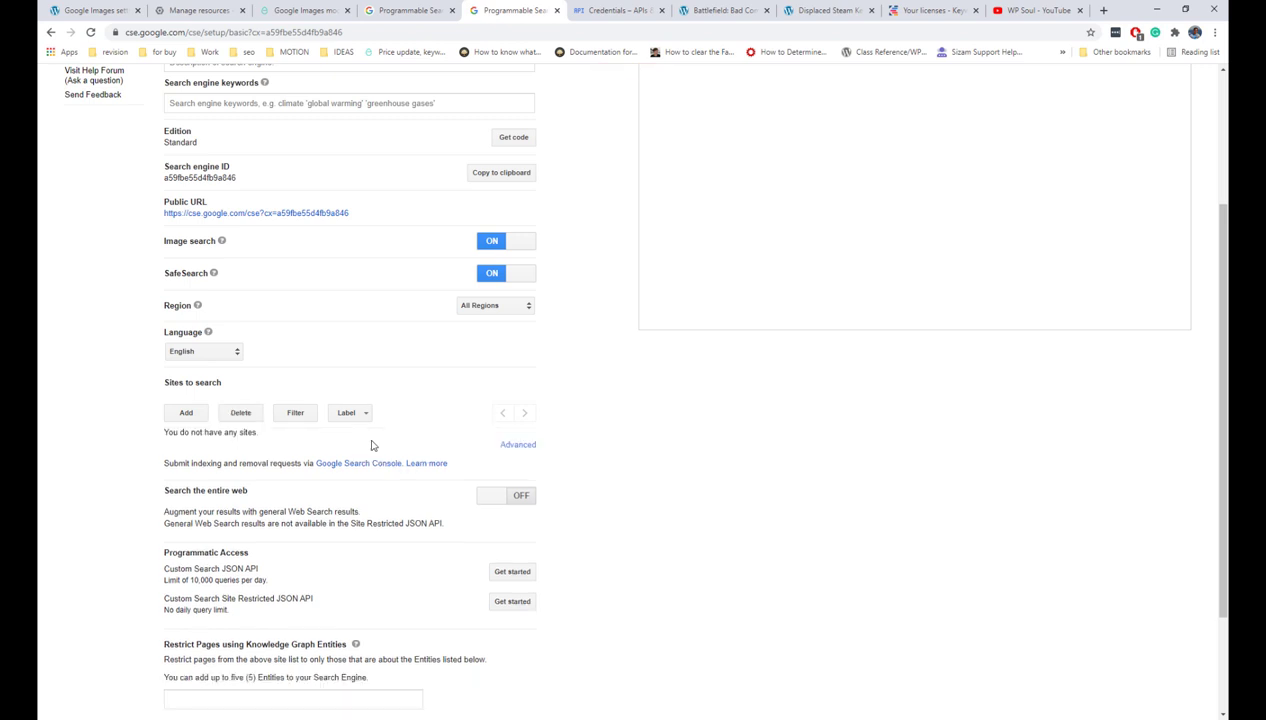
pyautogui.click(519, 496)
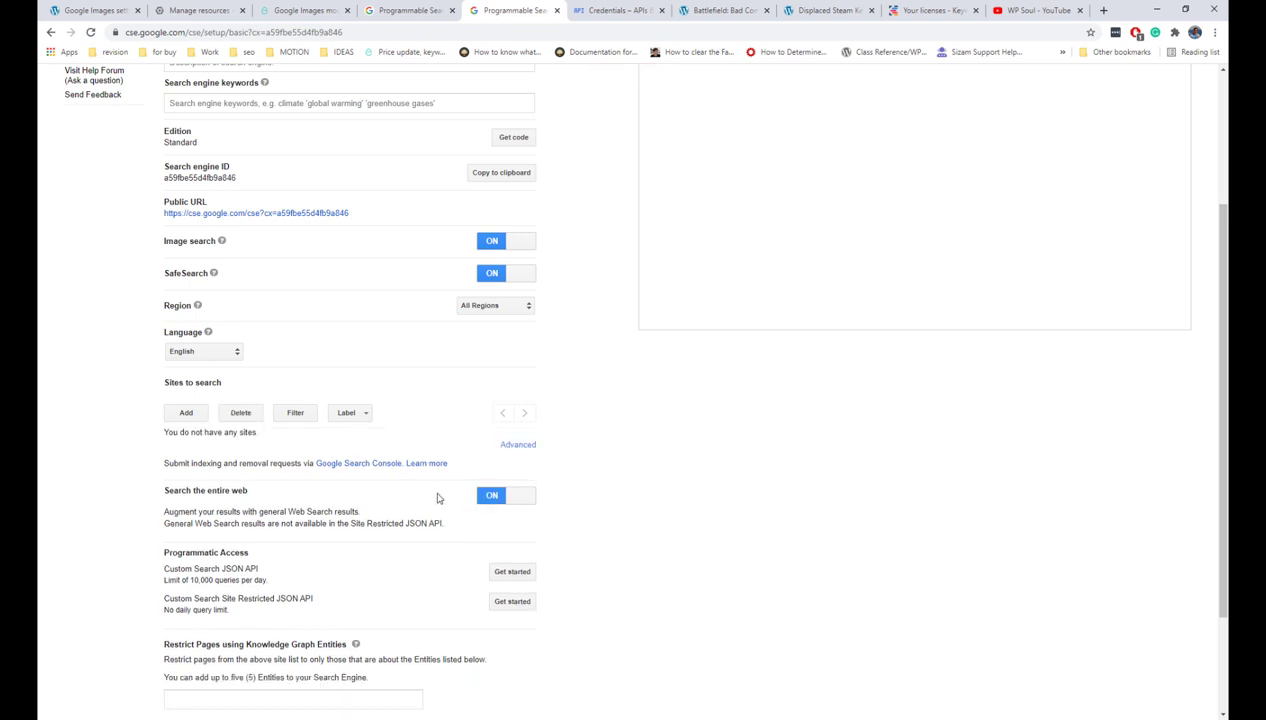
pyautogui.scroll(-2, 379, 479)
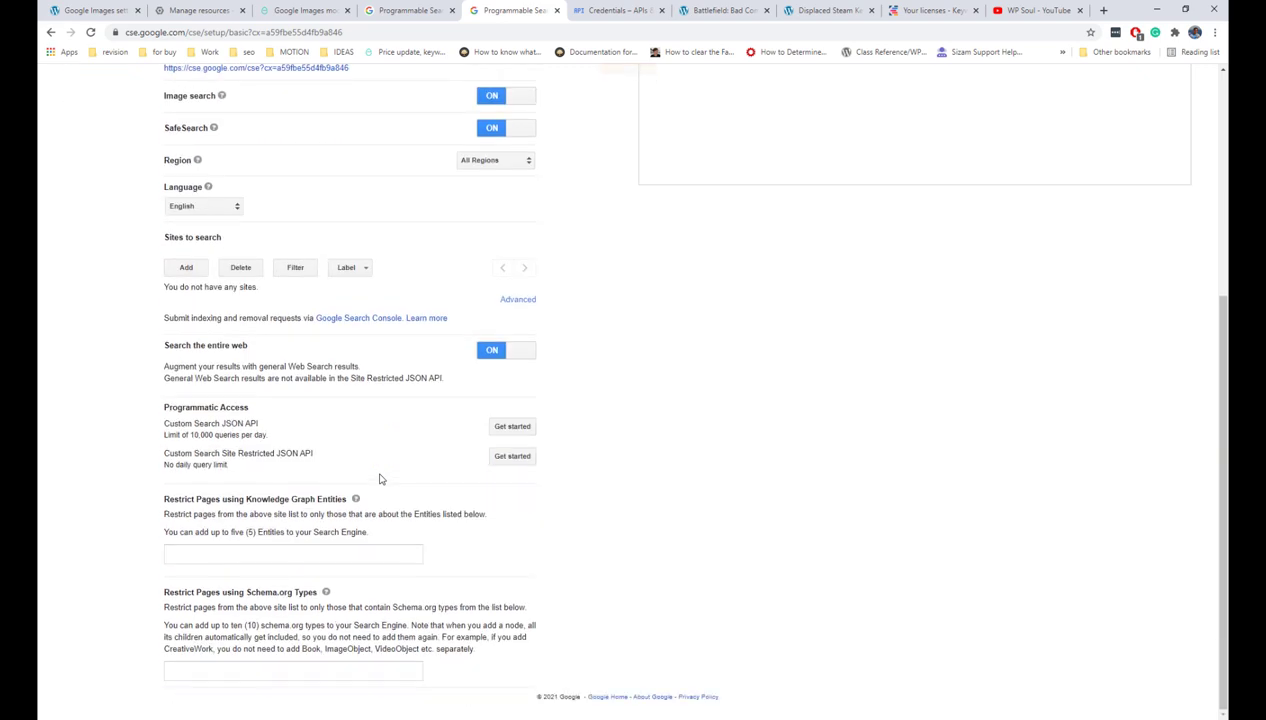
# Copy the Regame search engine ID and paste it into the Google Images module's Search engine ID field in WordPress.
pyautogui.scroll(5, 379, 479)
pyautogui.moveTo(249, 390); pyautogui.dragTo(166, 391)
pyautogui.hotkey('ctrl', 'c')
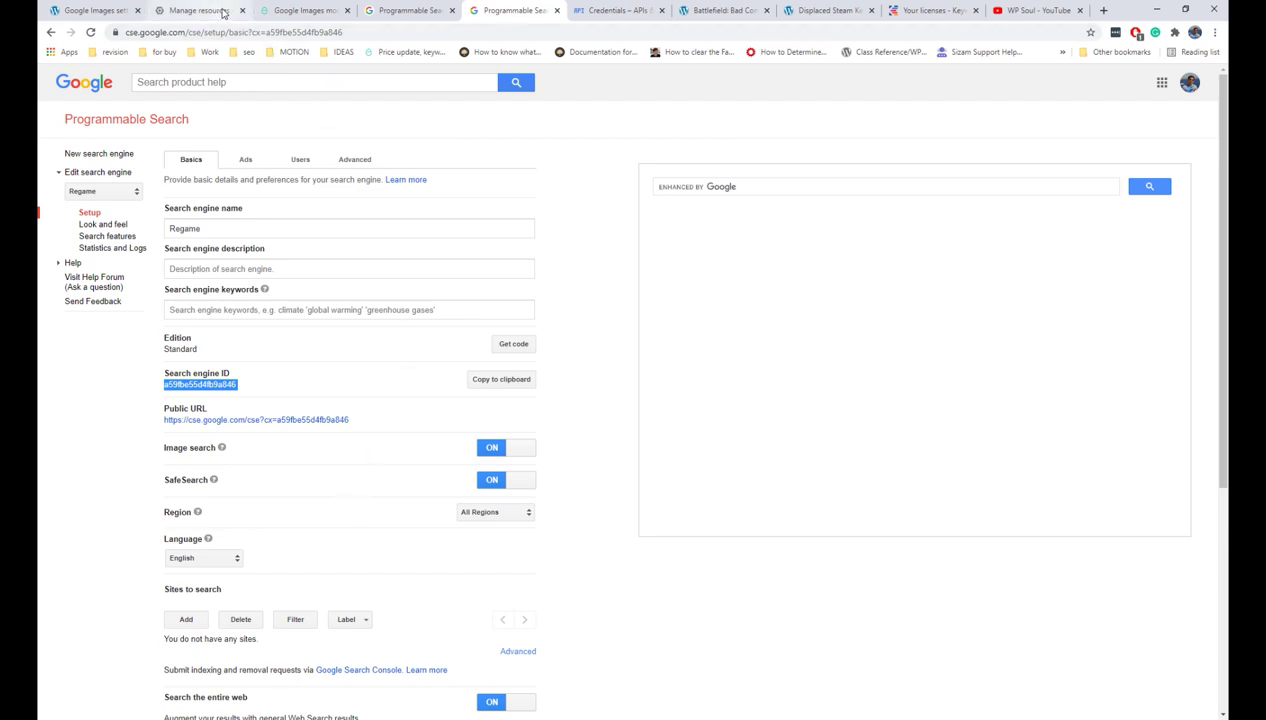
pyautogui.click(110, 12)
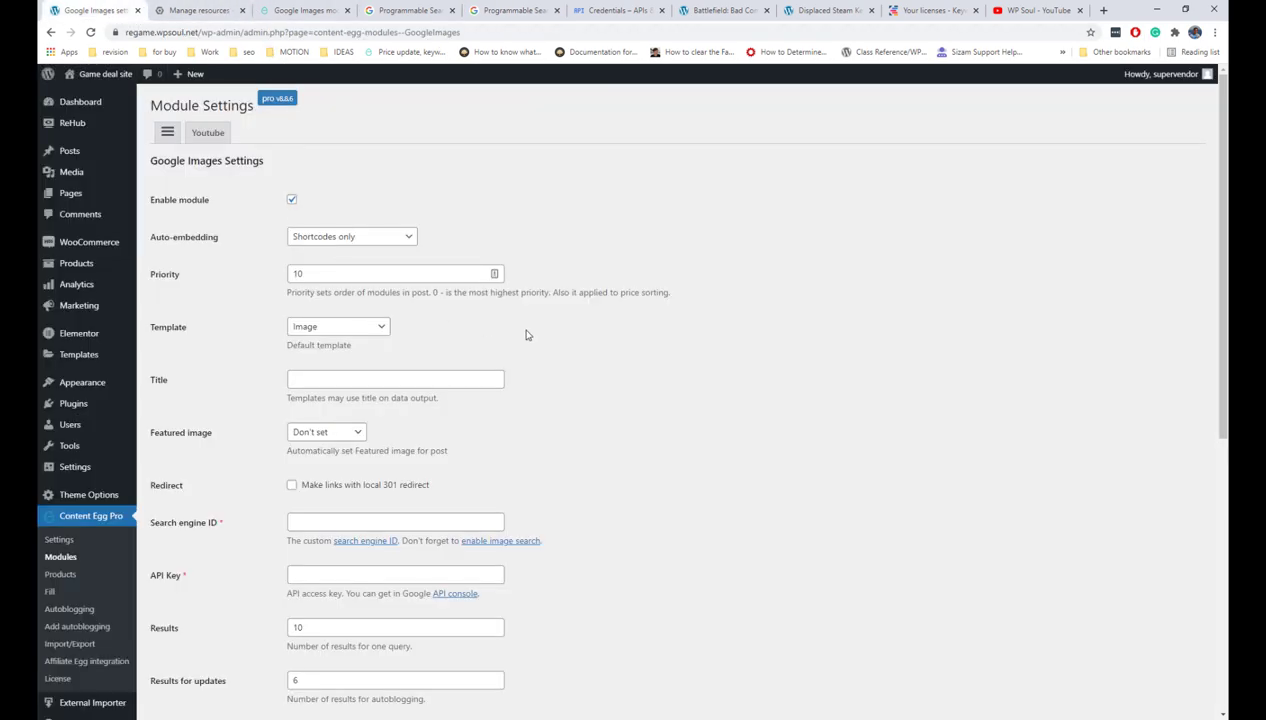
pyautogui.scroll(-3, 530, 335)
pyautogui.click(347, 316)
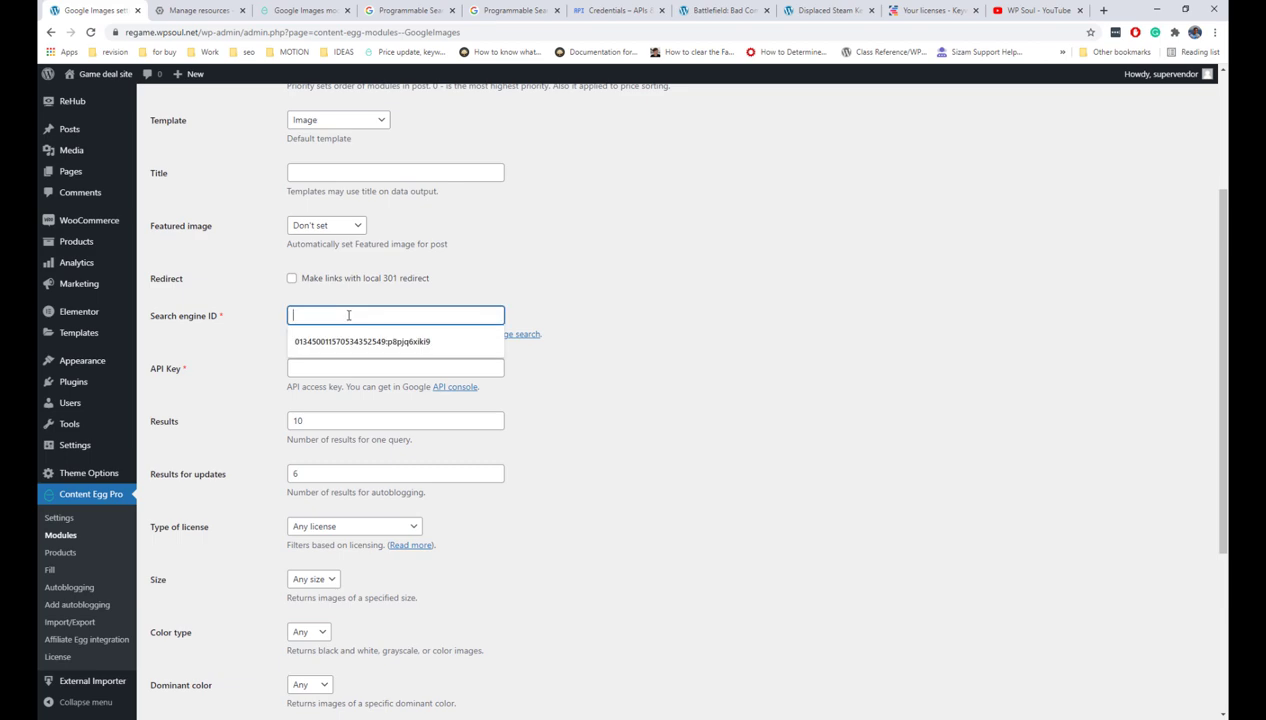
pyautogui.hotkey('ctrl', 'v')
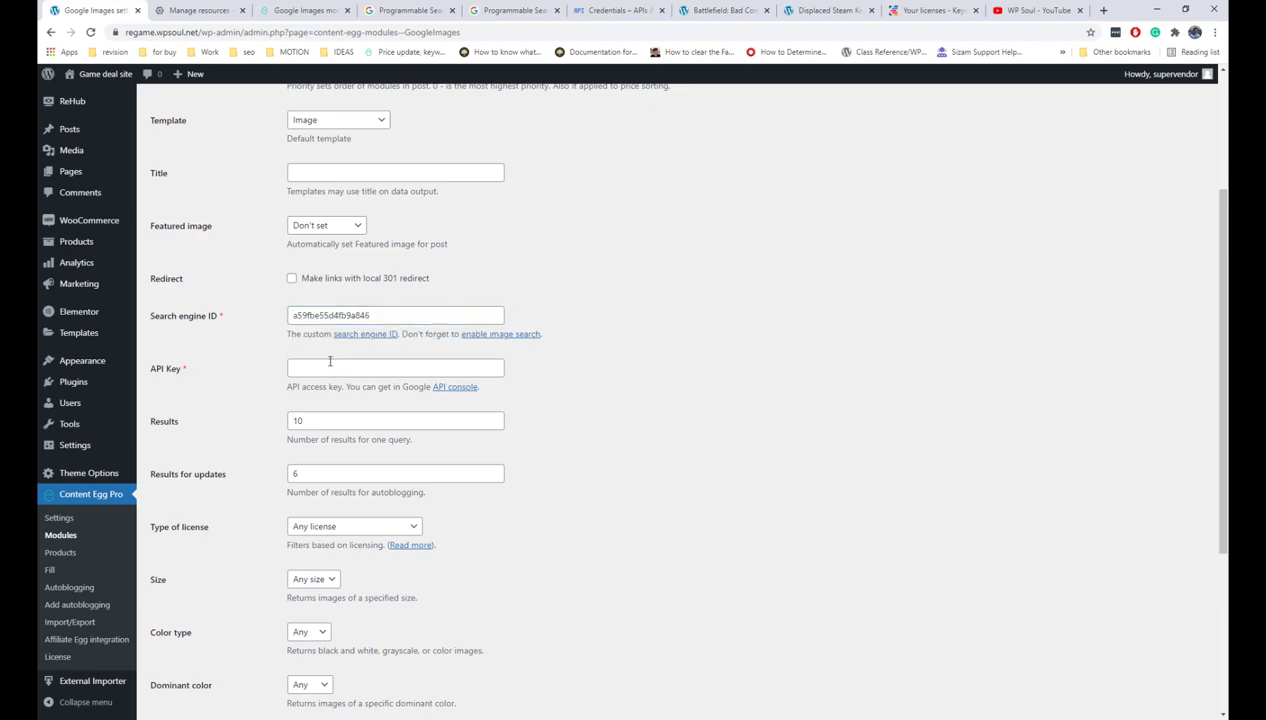
# Open the Google API console in a new tab from the API key instructions in the Google Images module documentation.
pyautogui.click(305, 10)
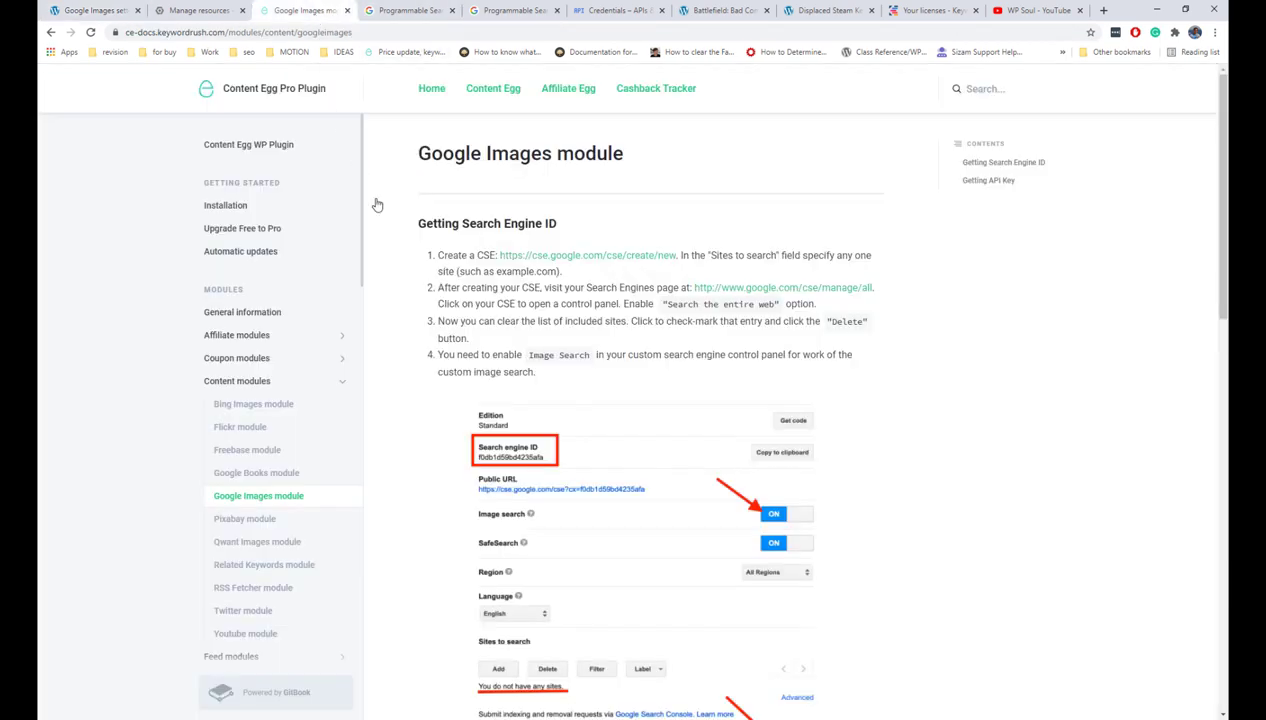
pyautogui.scroll(-6, 570, 388)
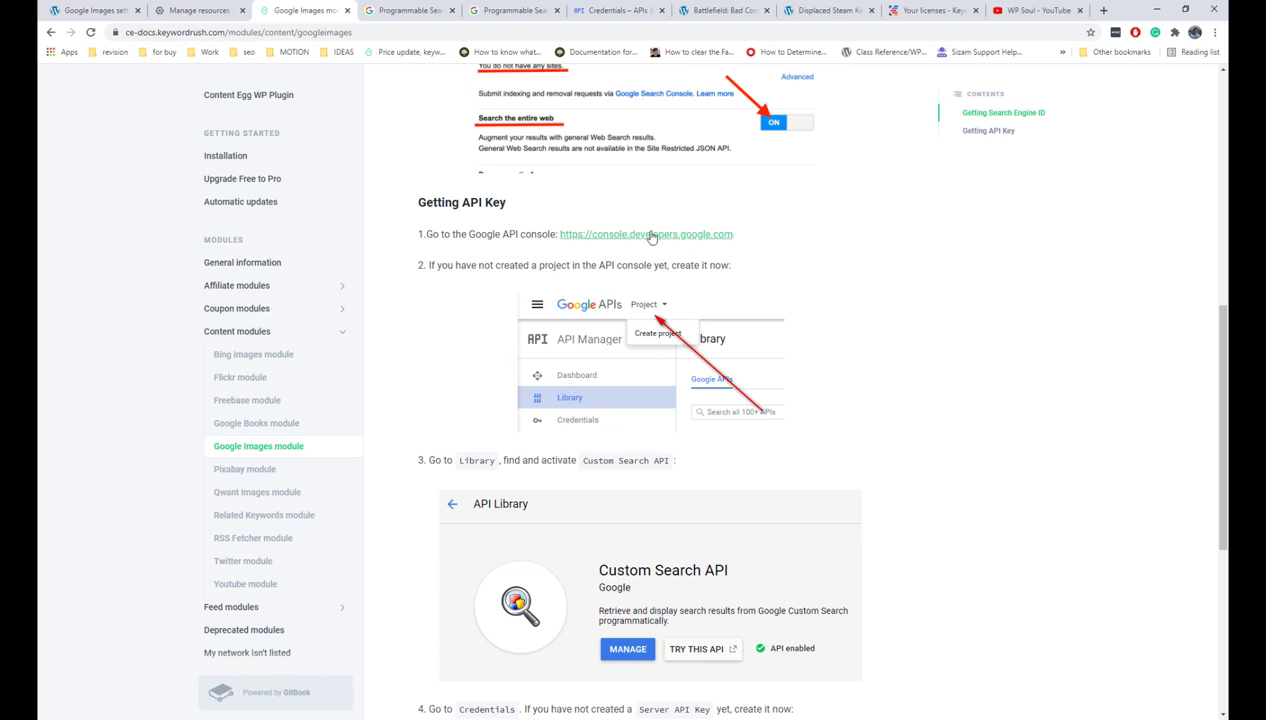
pyautogui.rightClick(648, 233)
pyautogui.click(652, 240)
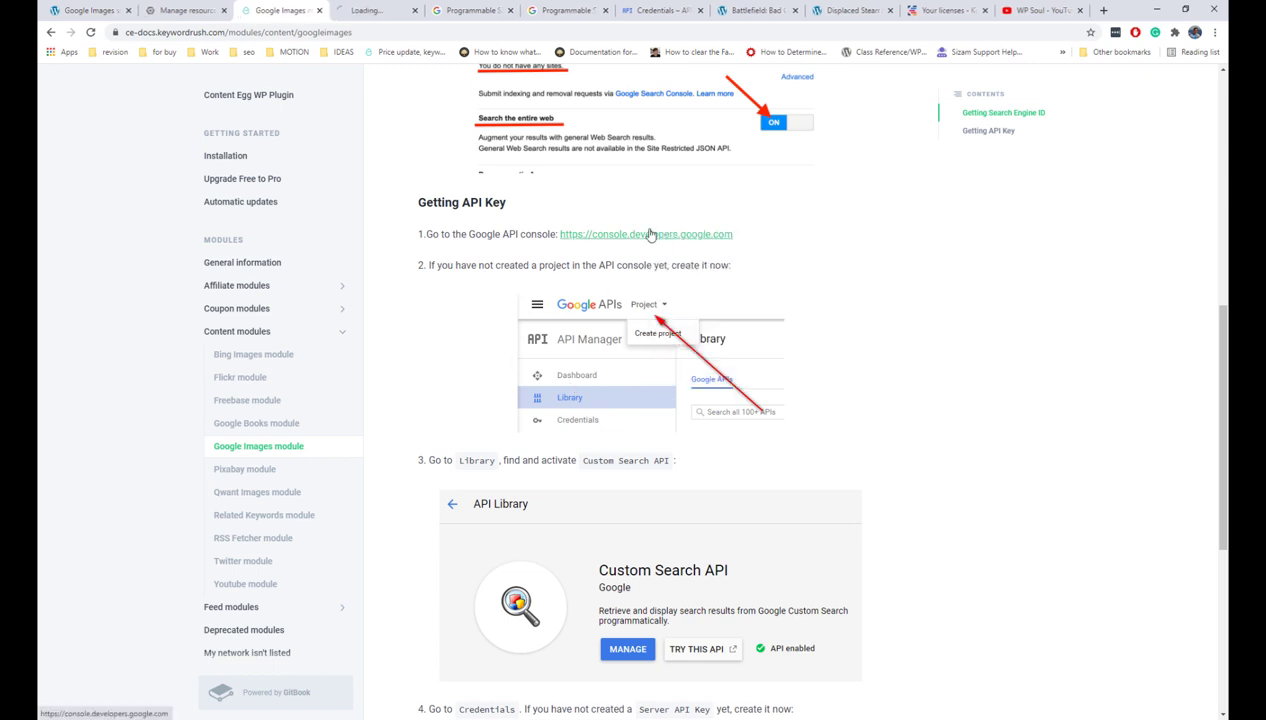
pyautogui.click(376, 11)
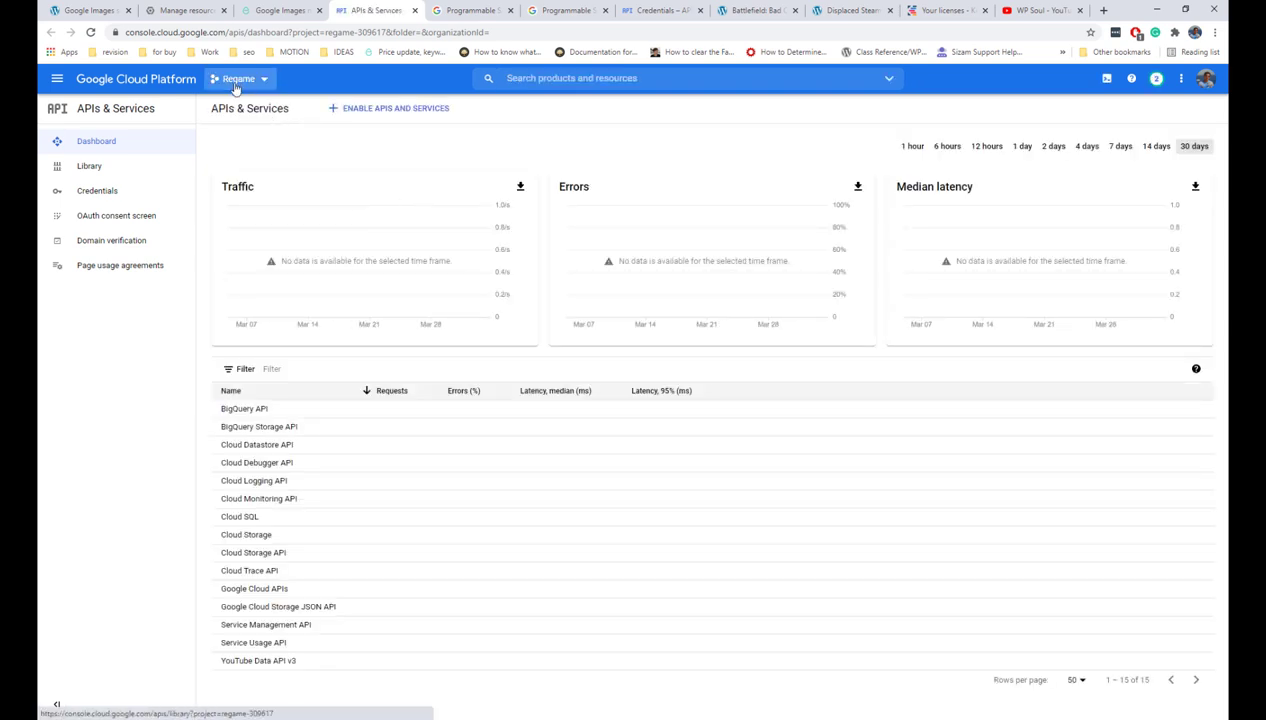
# Find the Custom Search API in the API Library by searching for custom search, and enable it for the Regame project.
pyautogui.click(131, 167)
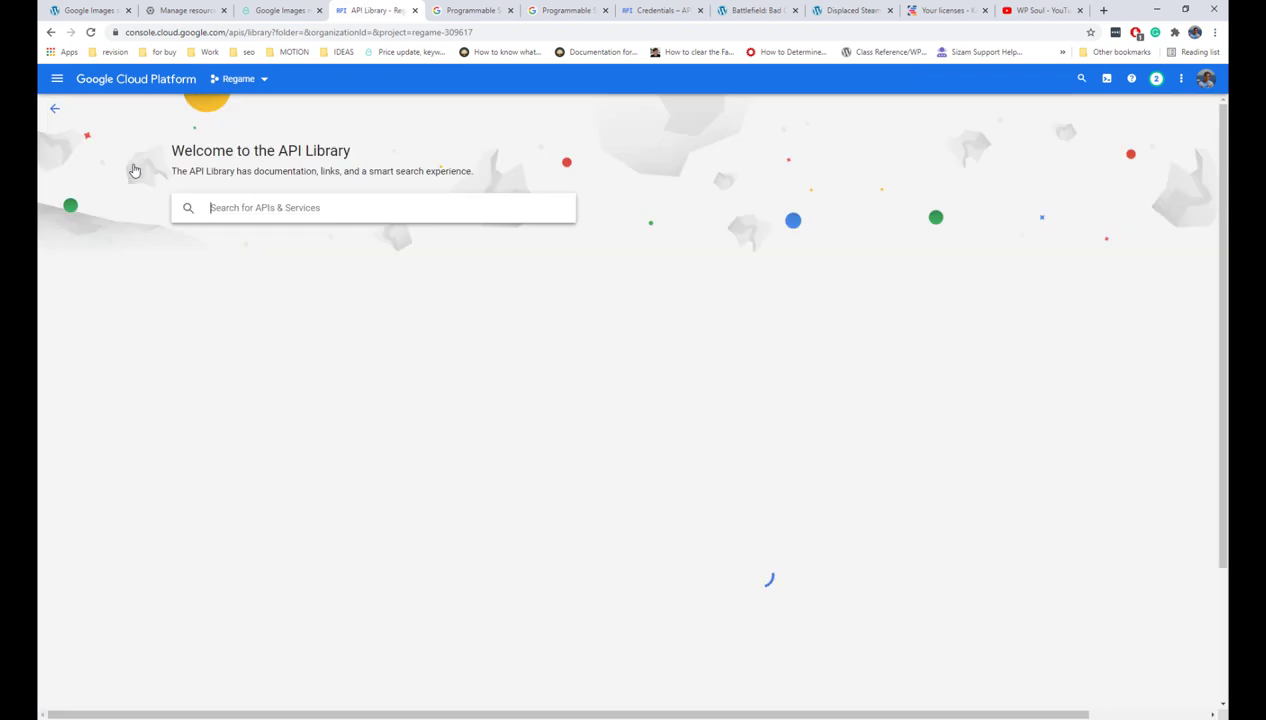
pyautogui.write('customsea')
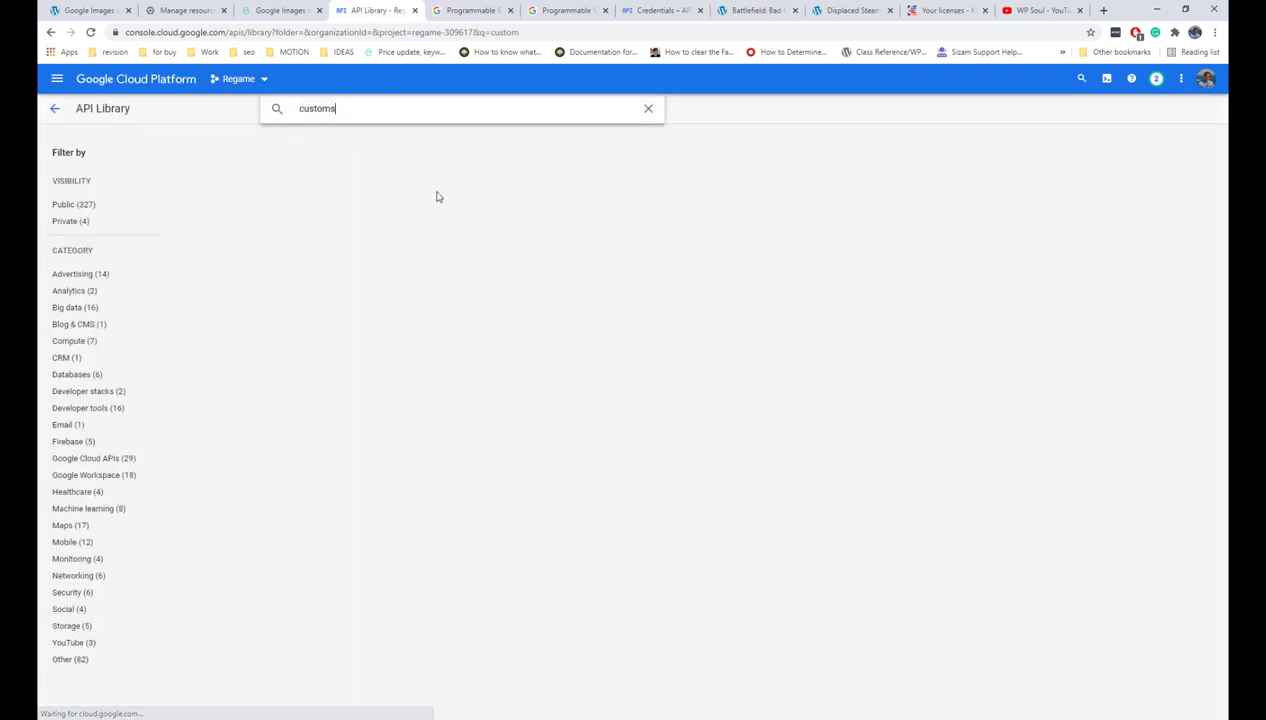
pyautogui.press('BackSpace')
pyautogui.press('BackSpace')
pyautogui.press('BackSpace')
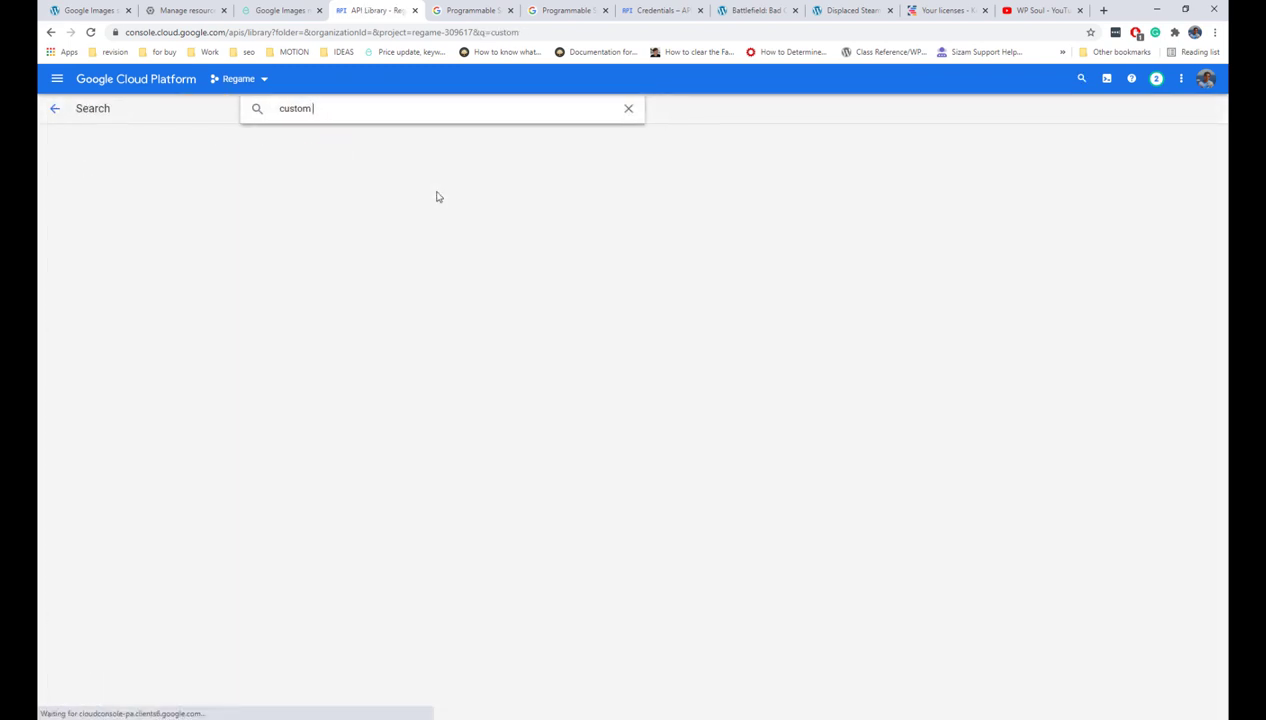
pyautogui.write('searc')
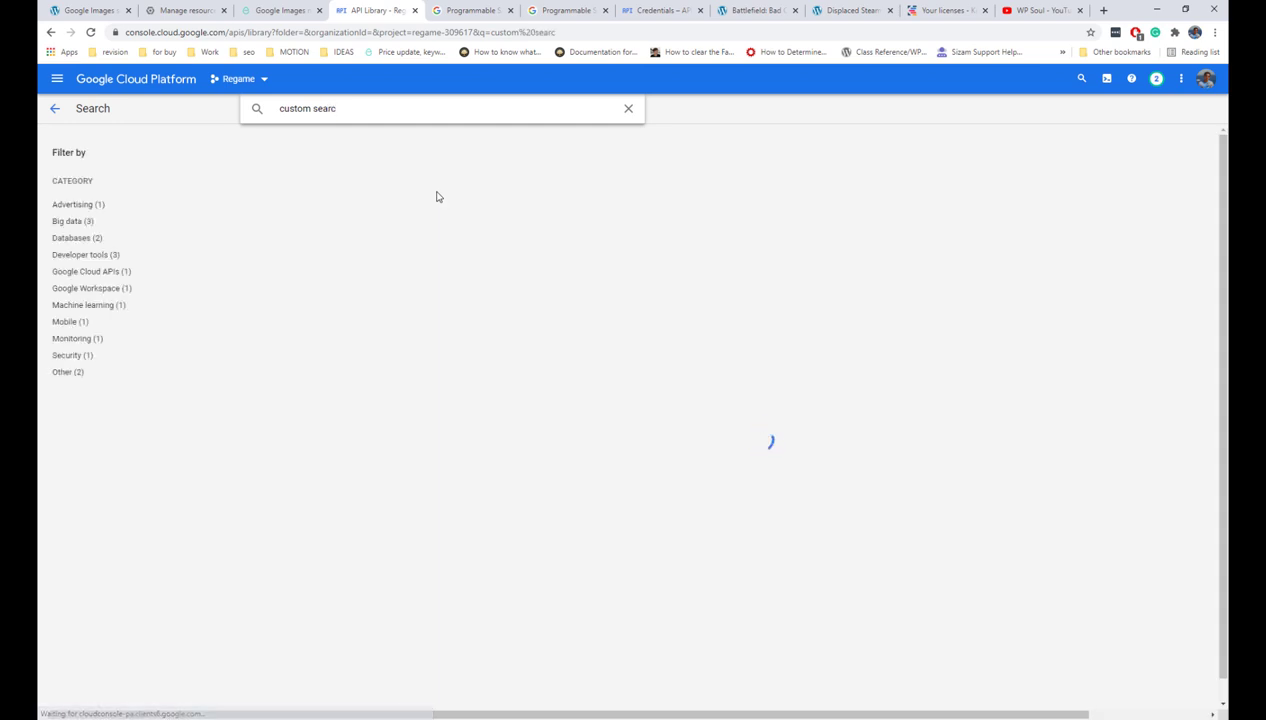
pyautogui.write('h')
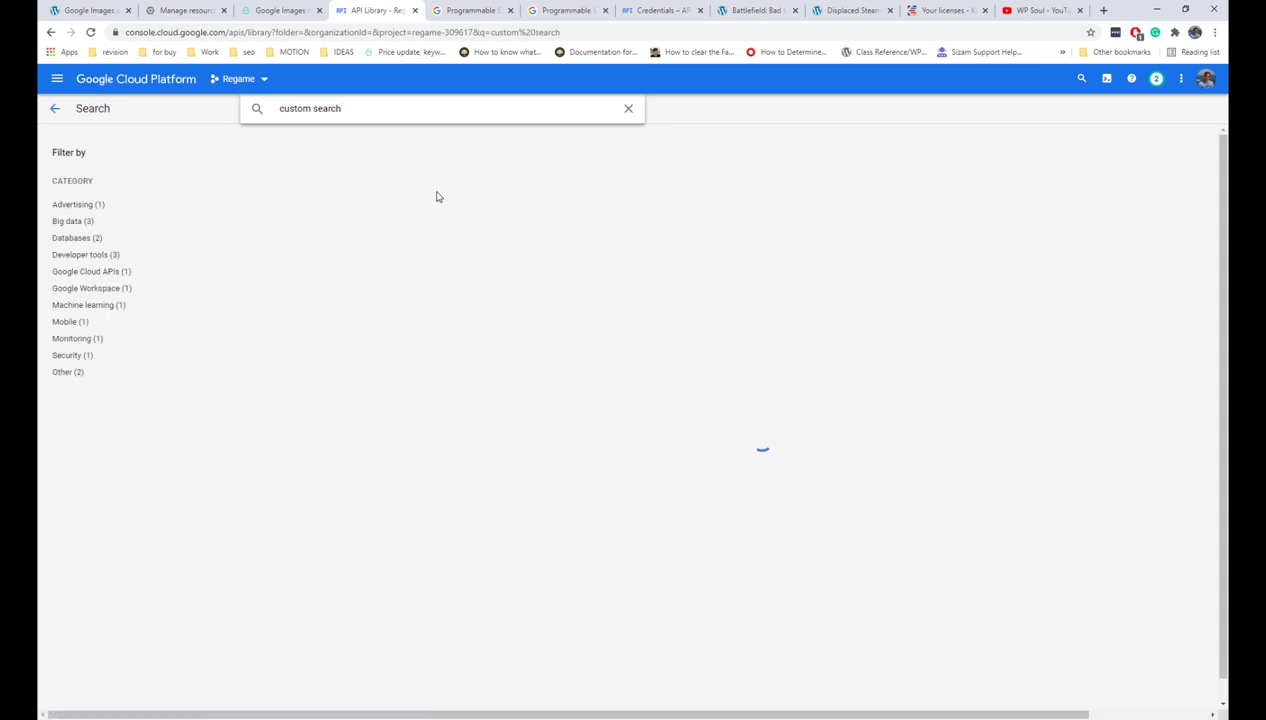
pyautogui.click(398, 200)
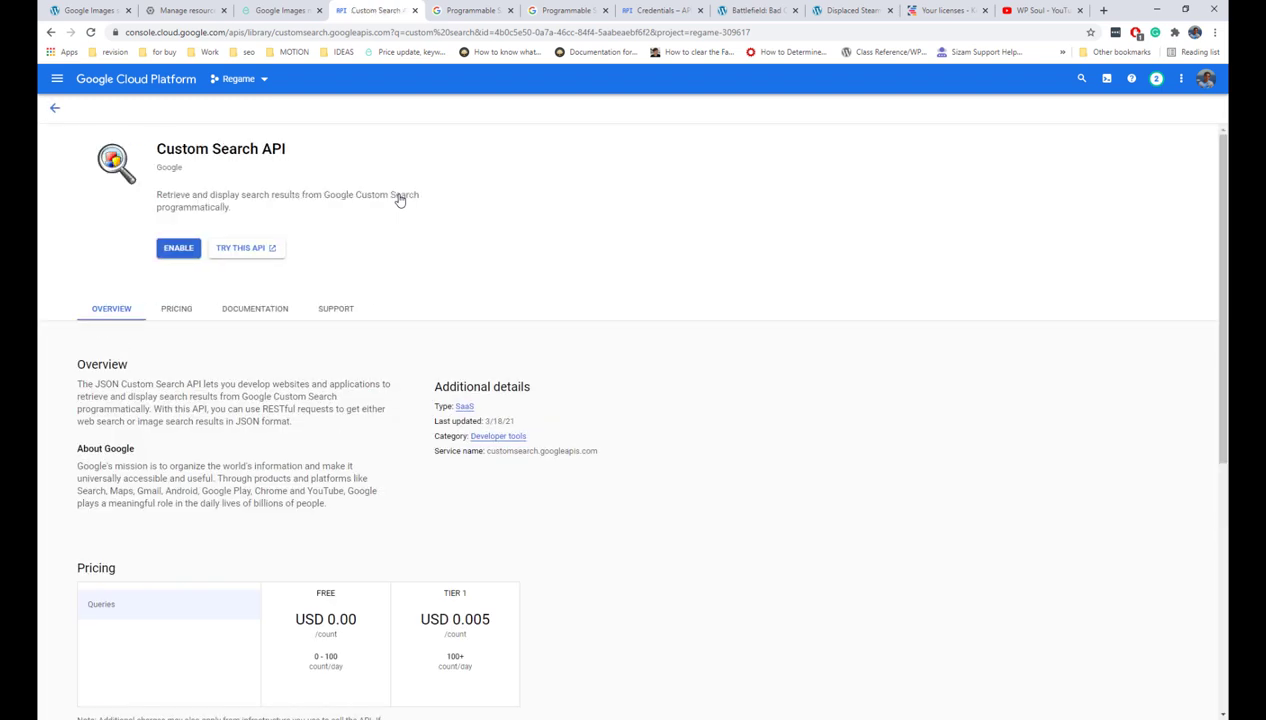
pyautogui.click(181, 250)
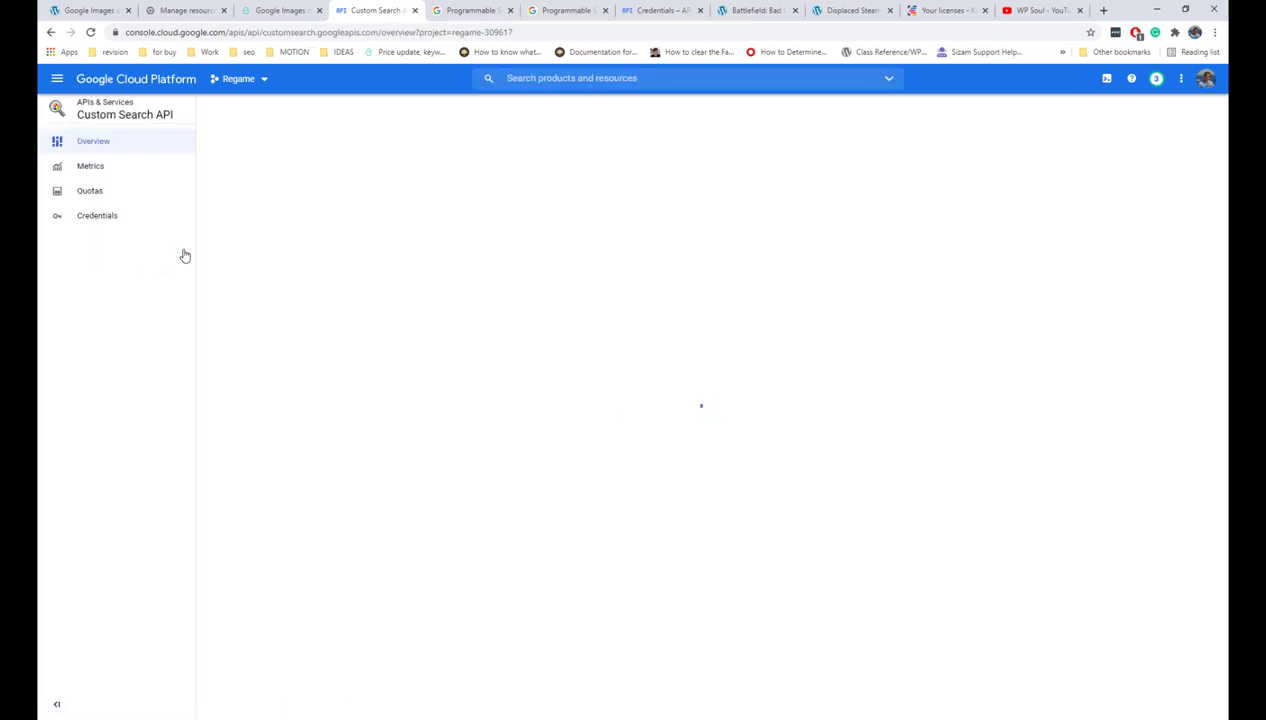
# Copy API key 1 from the Regame project's credentials into the Google Images module's API Key field in WordPress and save the module.
pyautogui.click(122, 220)
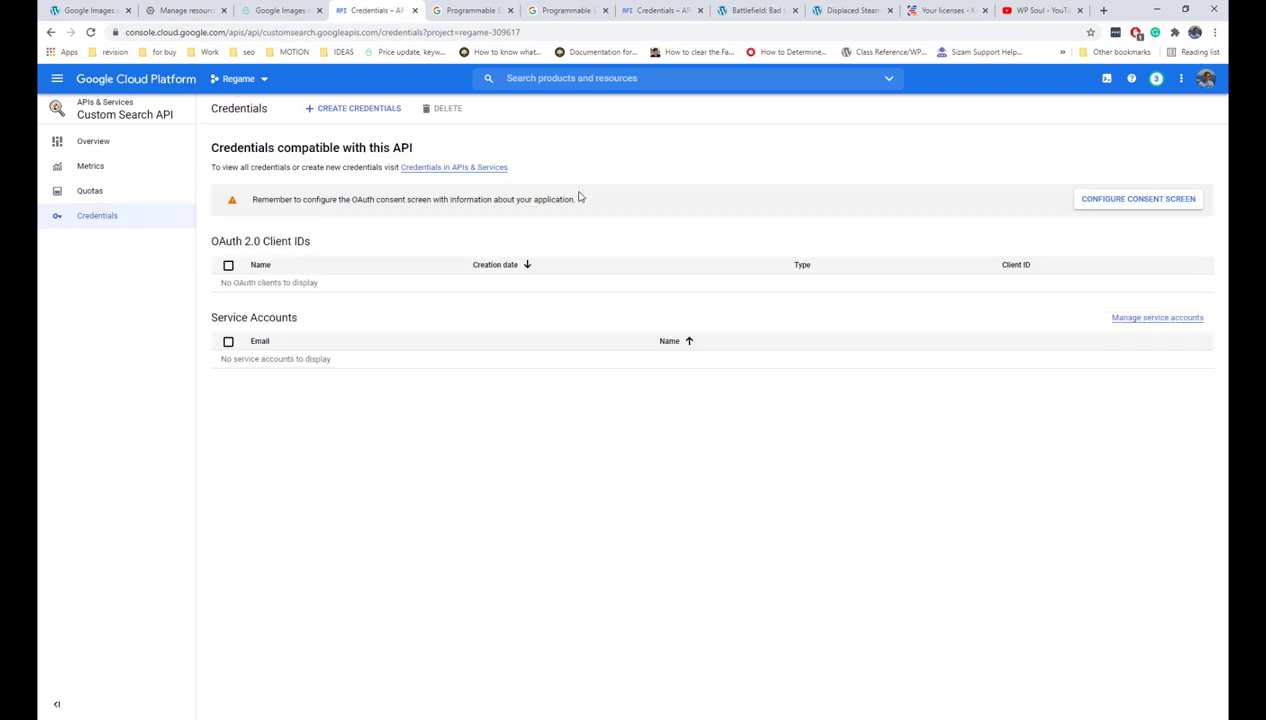
pyautogui.click(470, 170)
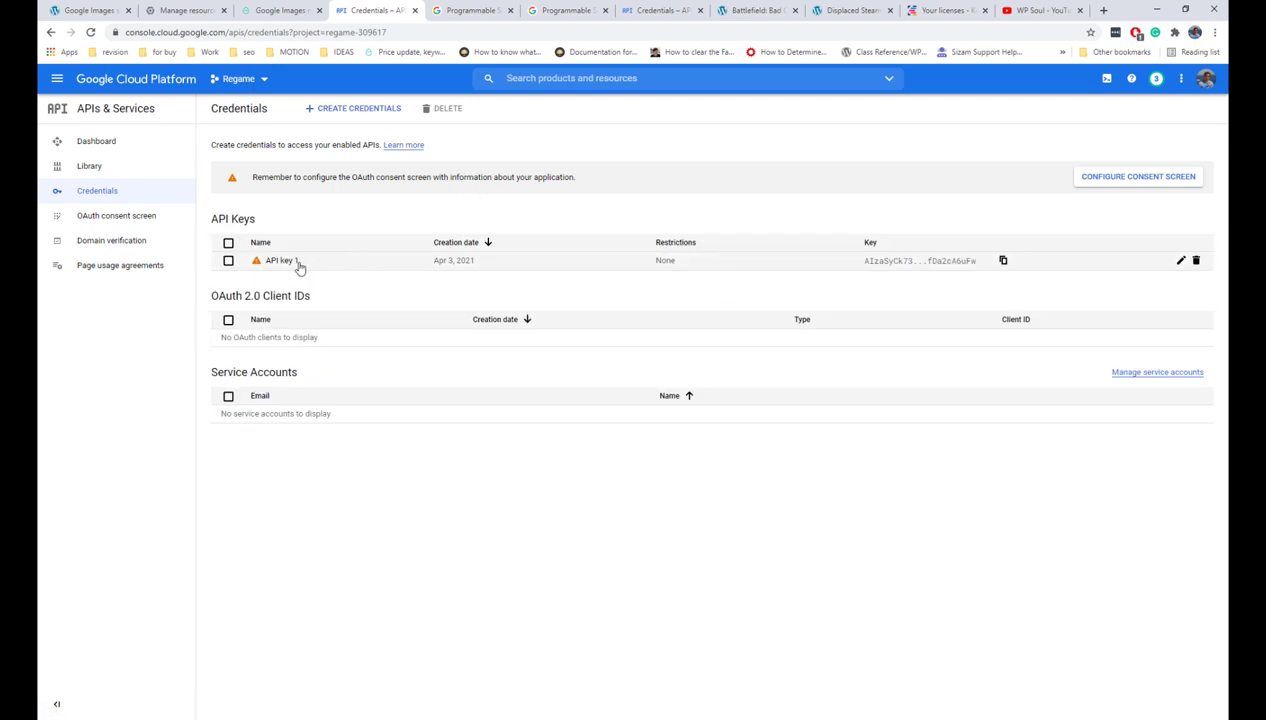
pyautogui.click(1004, 261)
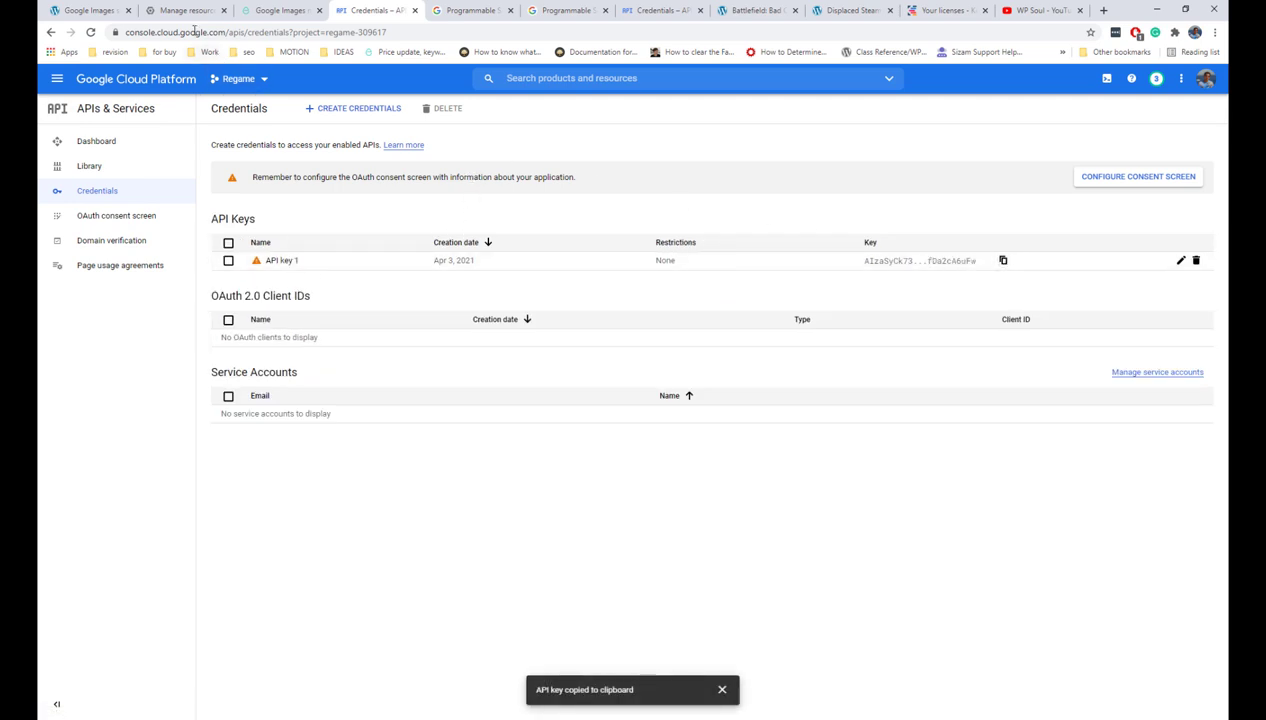
pyautogui.click(94, 11)
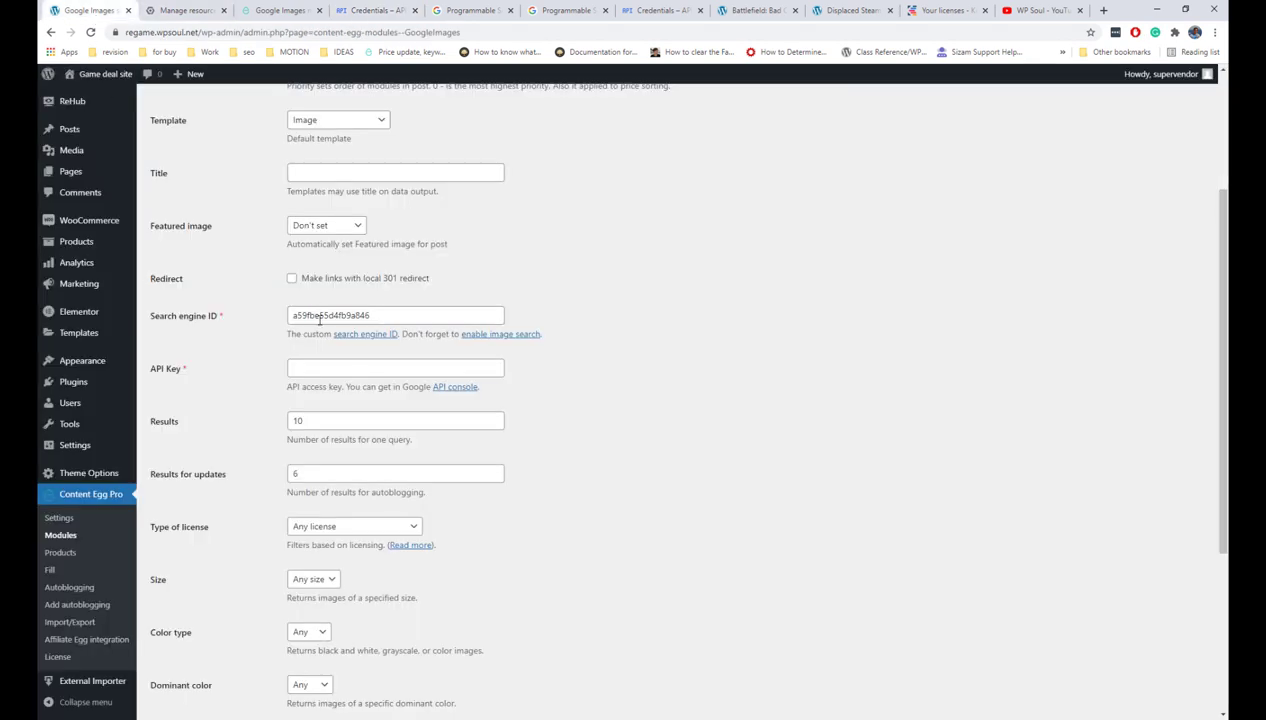
pyautogui.click(326, 369)
pyautogui.hotkey('ctrl', 'v')
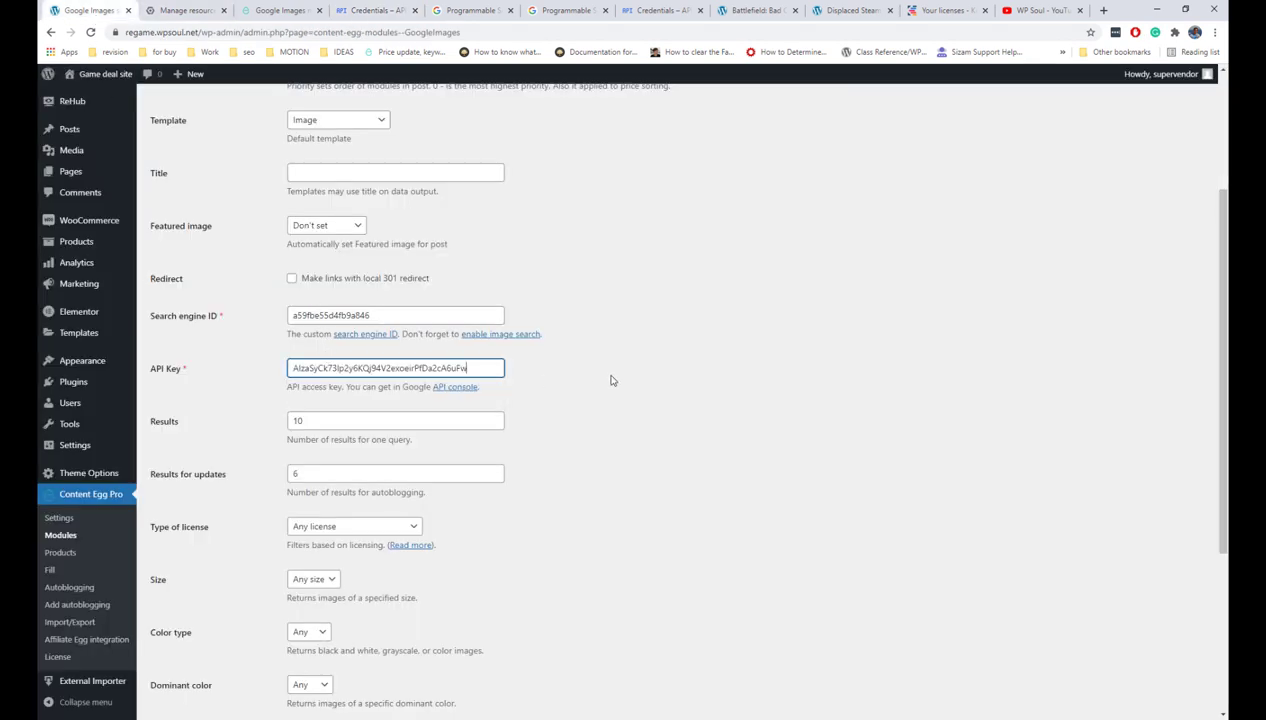
pyautogui.scroll(-3, 612, 380)
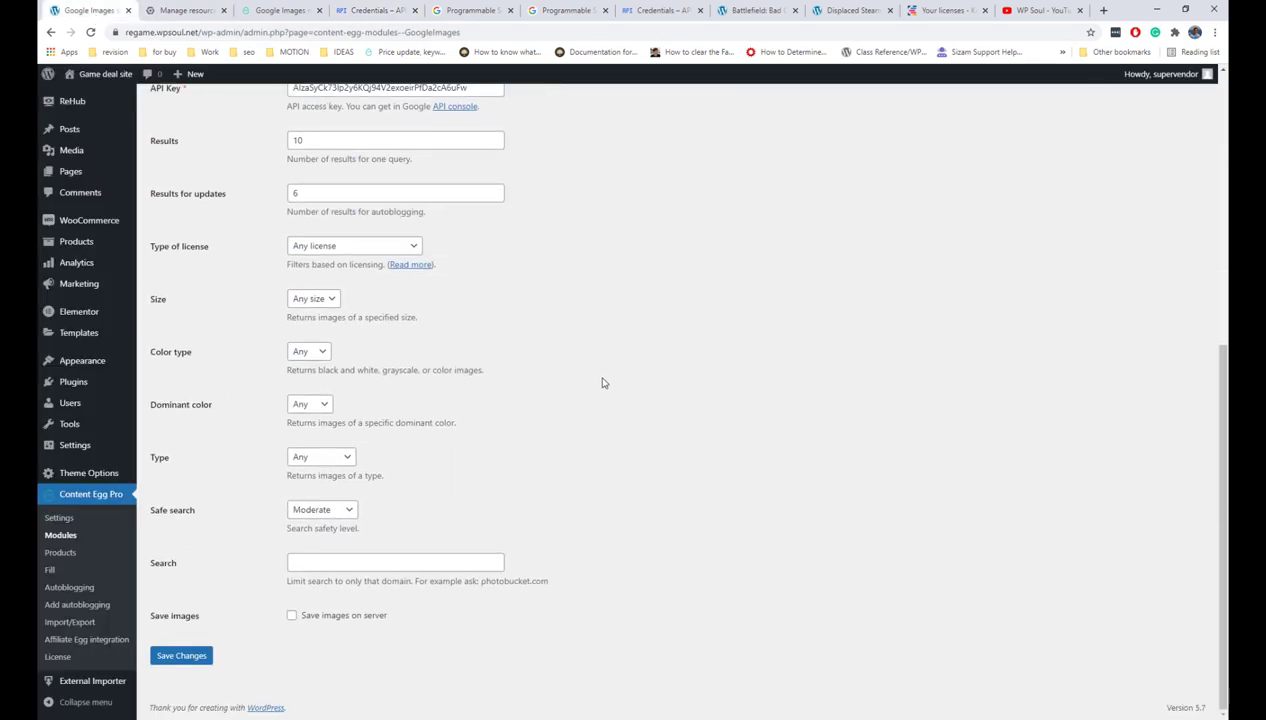
pyautogui.click(205, 652)
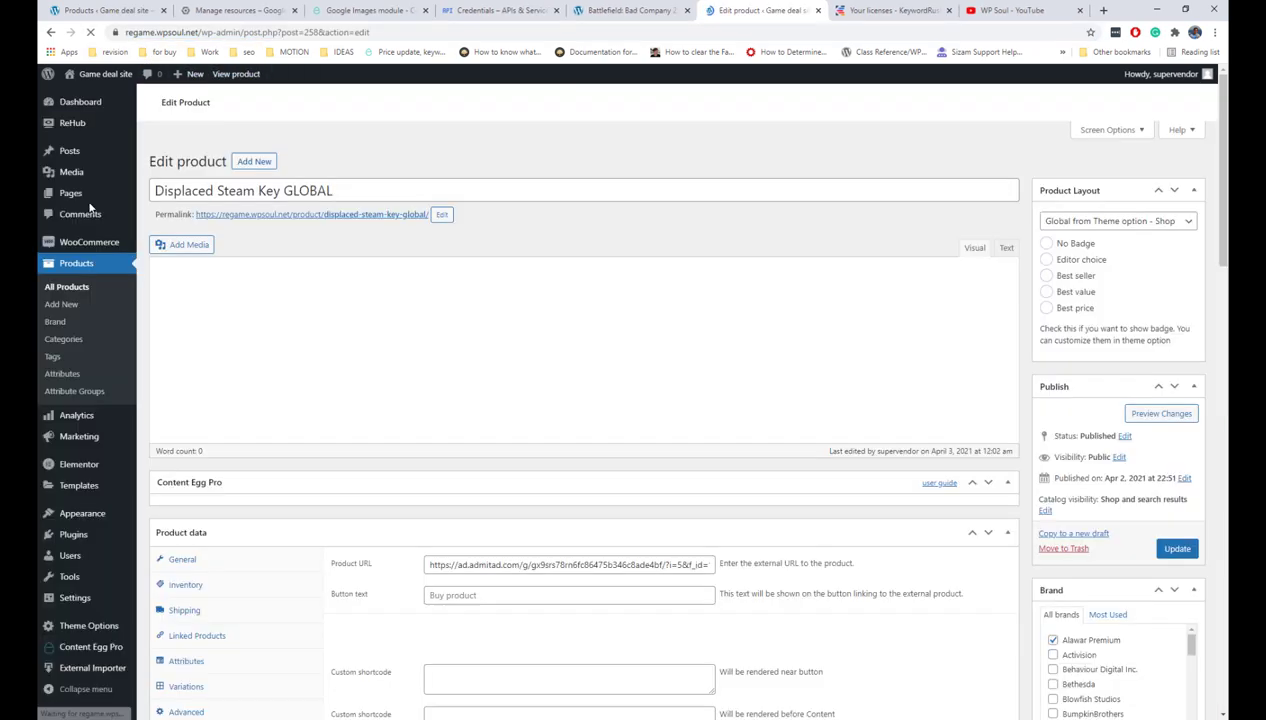
# Search all Content Egg modules for "Displaced game" on the Displaced Steam Key GLOBAL product's edit page.
pyautogui.scroll(-4, 583, 212)
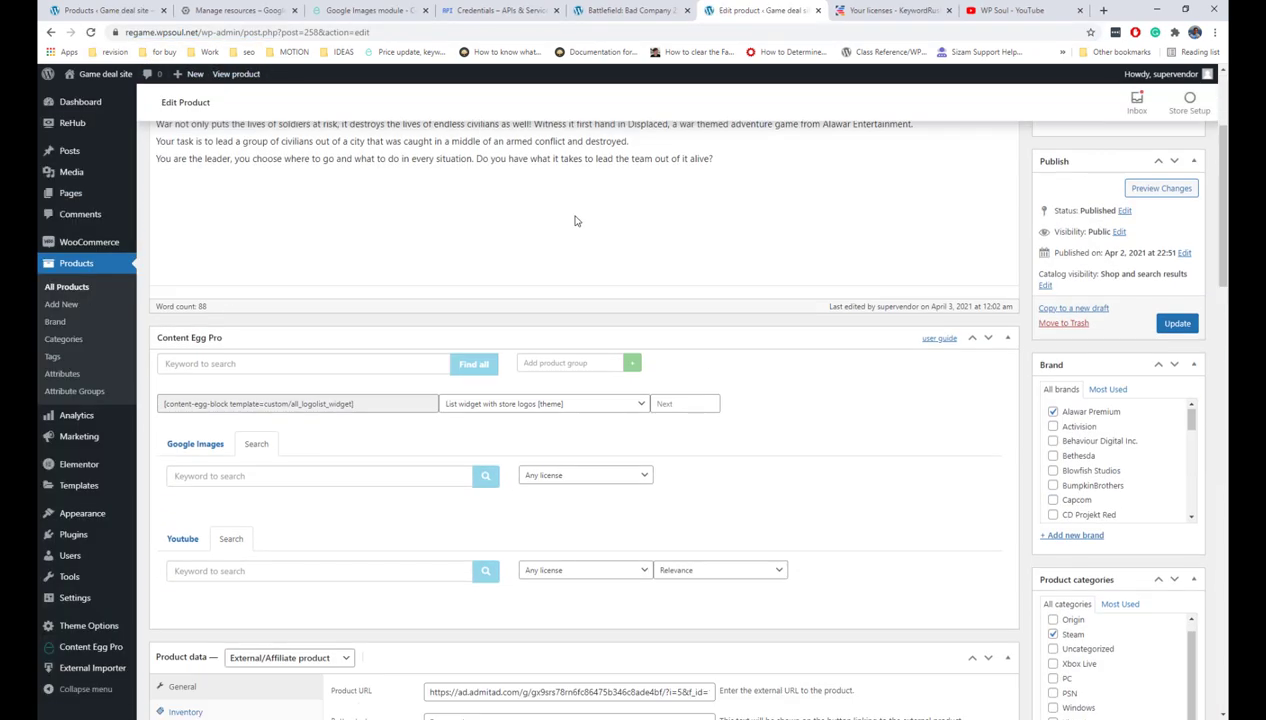
pyautogui.scroll(4, 576, 220)
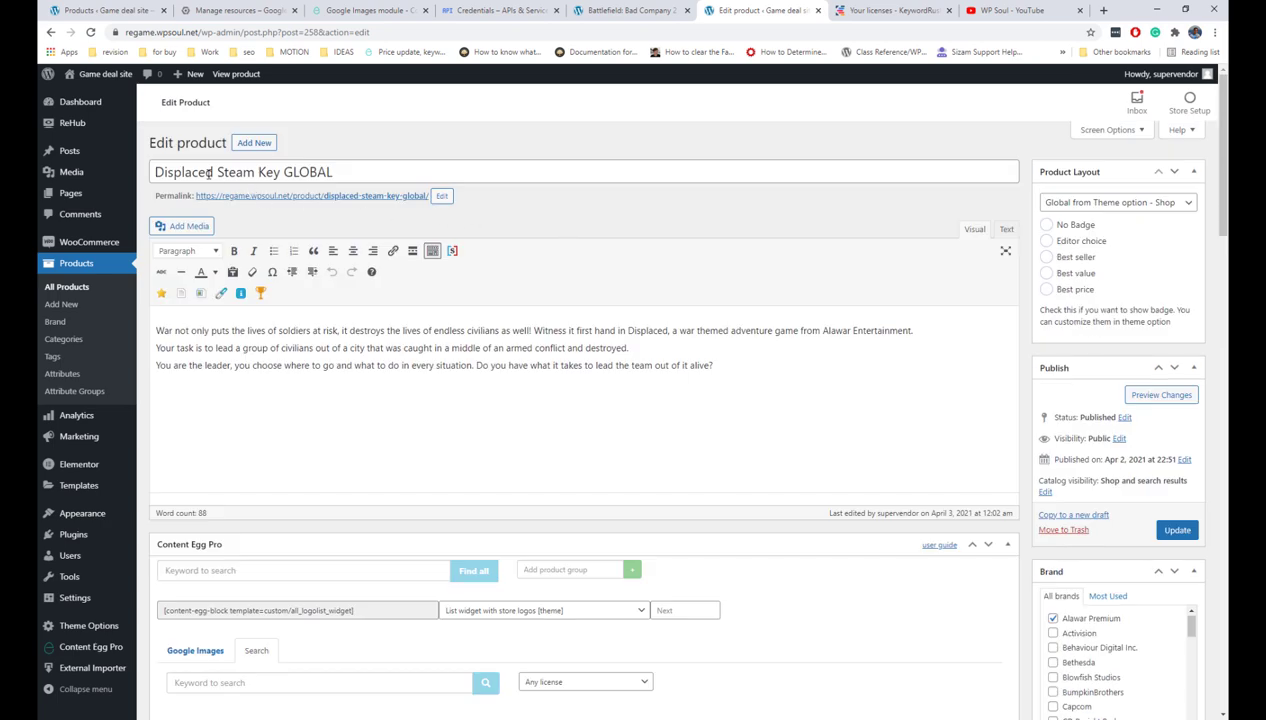
pyautogui.moveTo(213, 172); pyautogui.dragTo(138, 176)
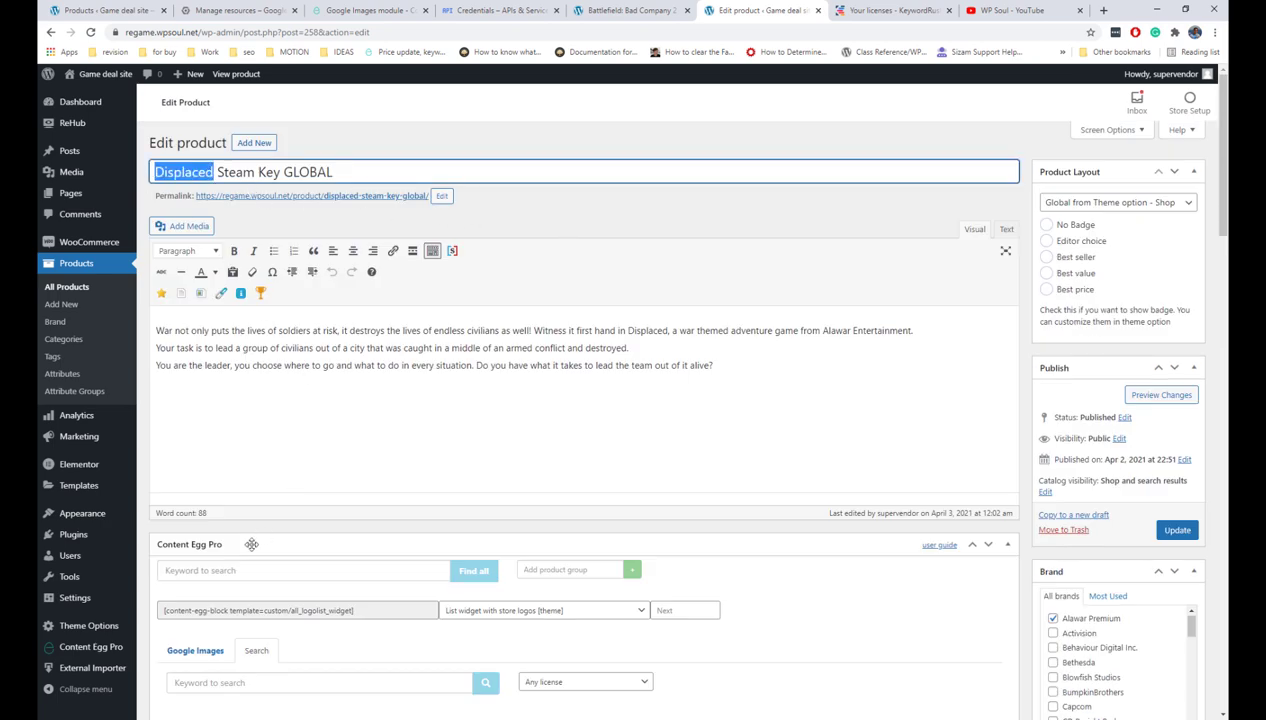
pyautogui.click(231, 569)
pyautogui.hotkey('ctrl', 'v')
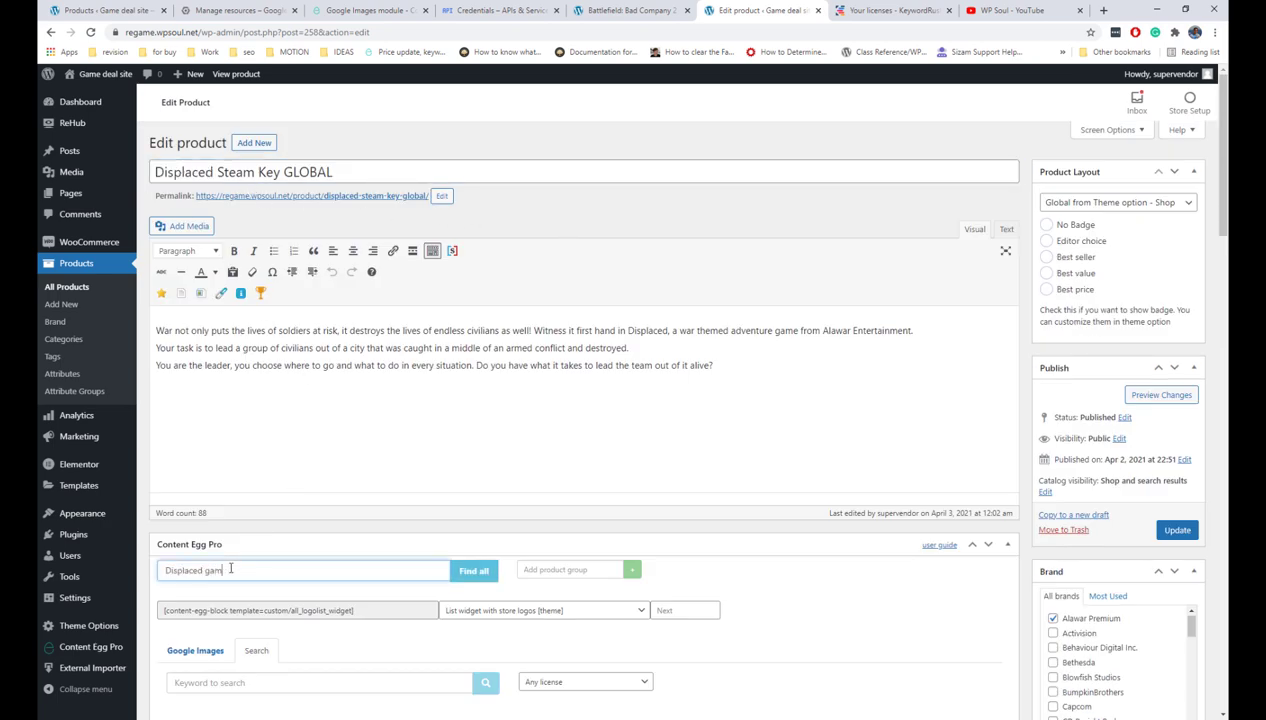
pyautogui.click(474, 570)
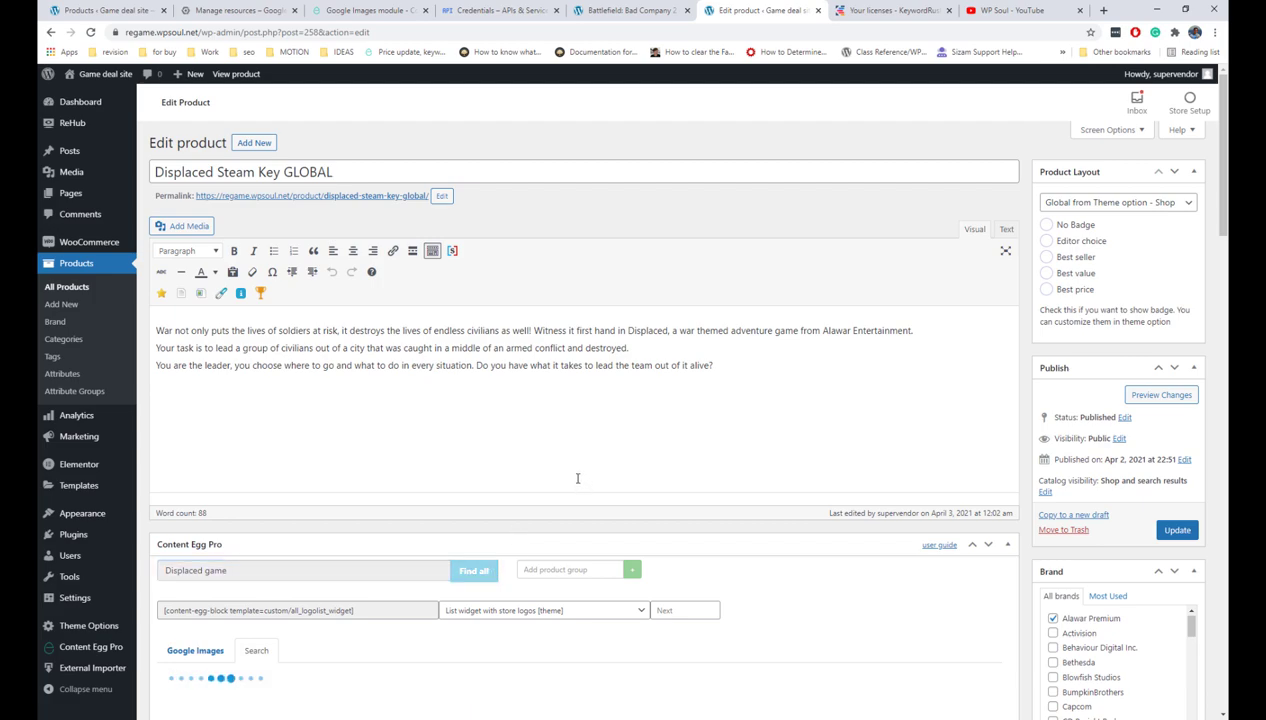
# Add three Google Images results to the product: the ruined city scene, the dark squad view and the terrain map.
pyautogui.scroll(-5, 578, 480)
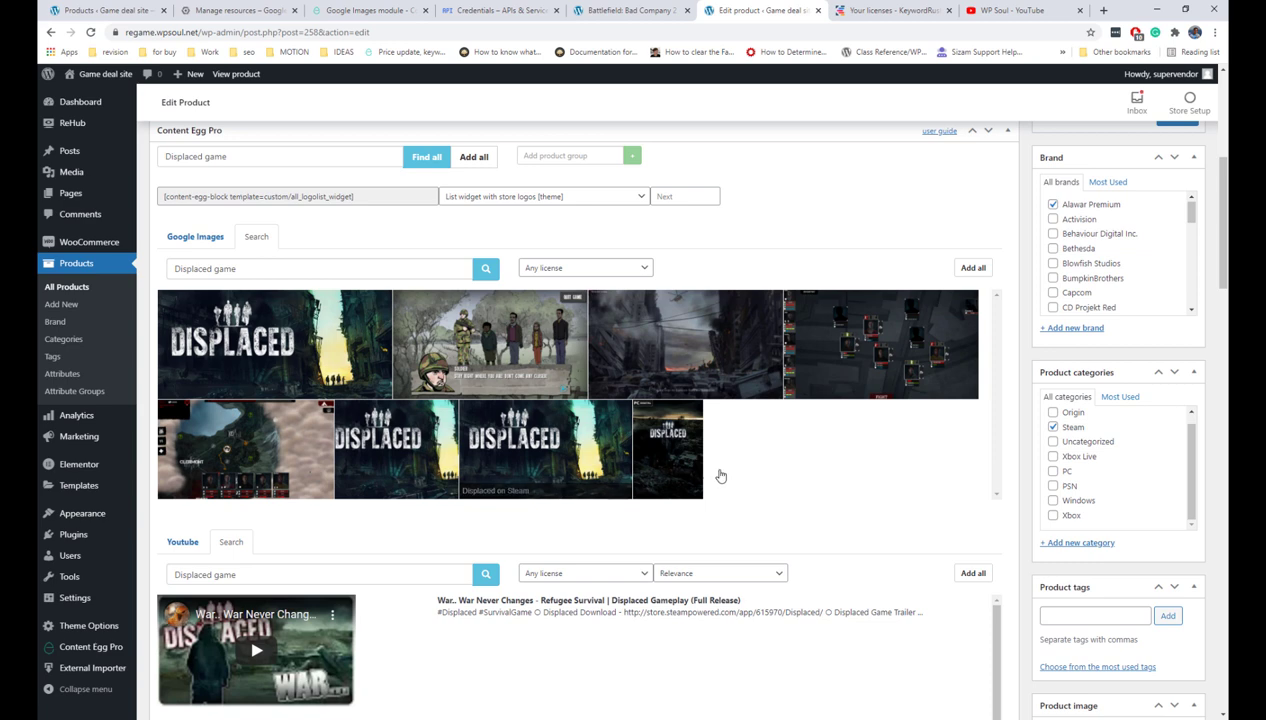
pyautogui.click(743, 378)
pyautogui.click(838, 367)
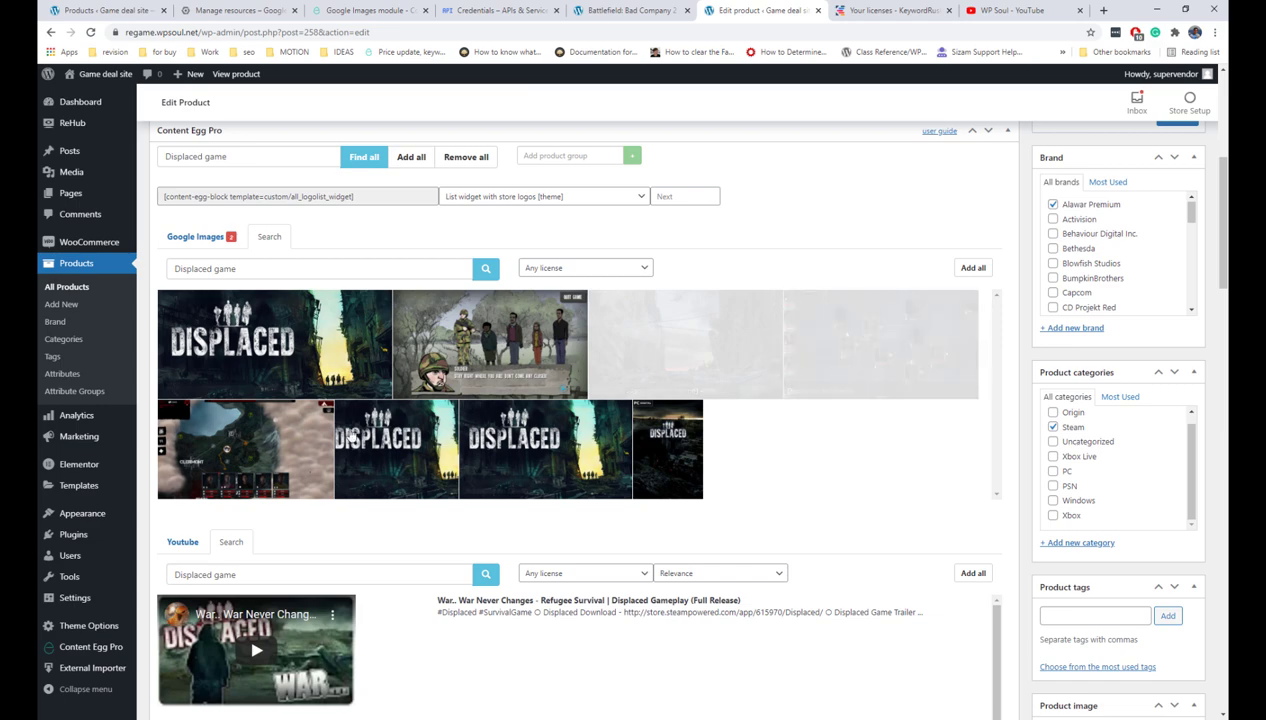
pyautogui.click(315, 440)
# Add the Displaced Review, War Never Changes gameplay and Displaced Gameplay (PC game) videos from the Youtube results to the product.
pyautogui.scroll(-2, 935, 466)
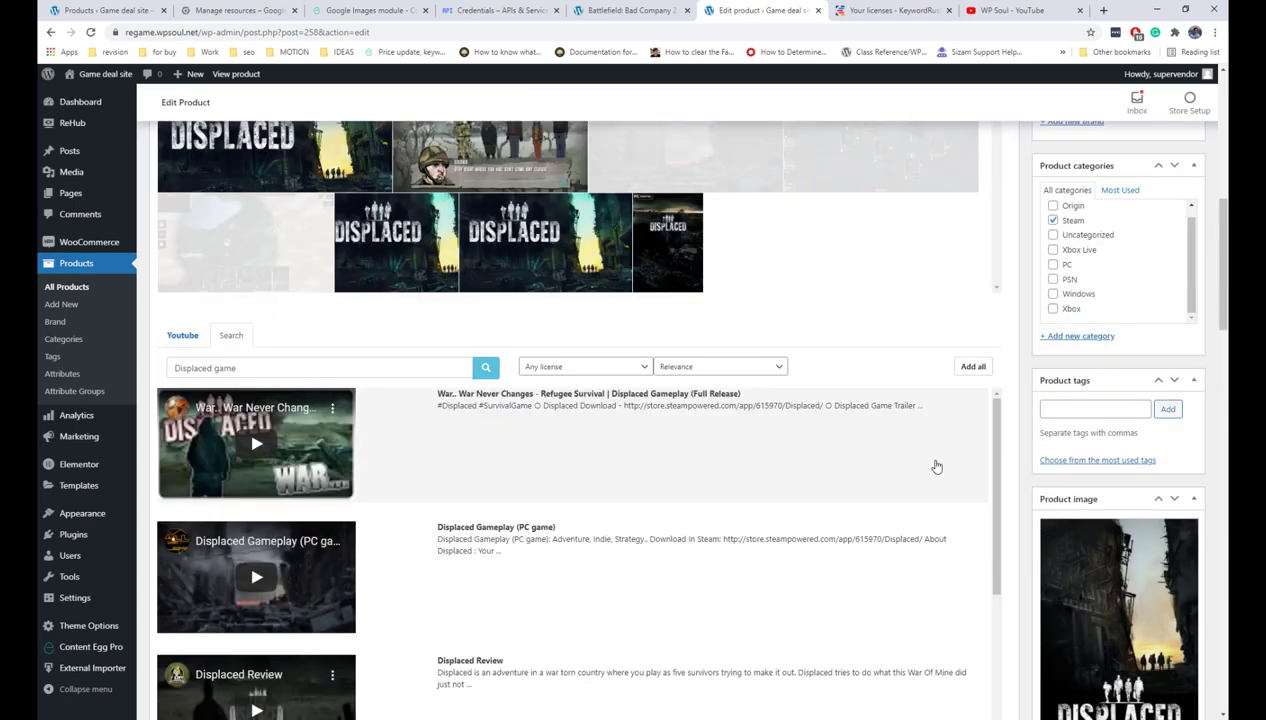
pyautogui.scroll(-2, 935, 466)
pyautogui.click(700, 515)
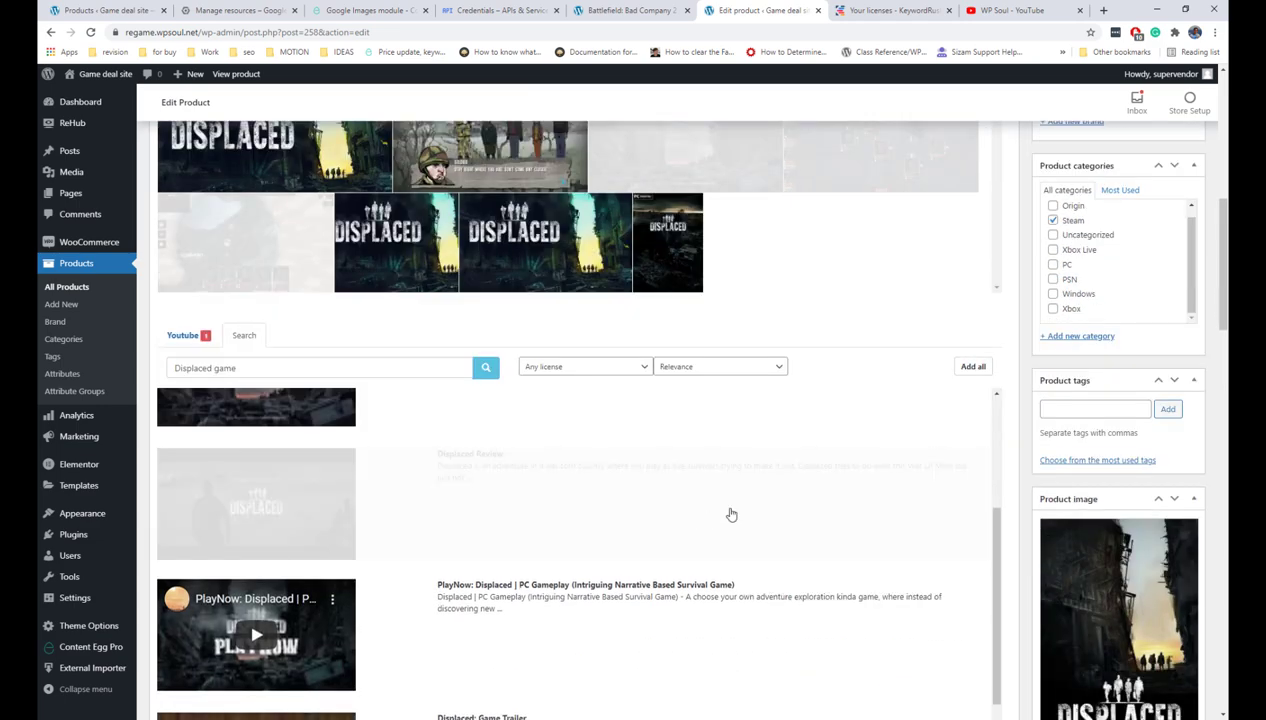
pyautogui.scroll(-1, 720, 514)
pyautogui.scroll(3, 715, 530)
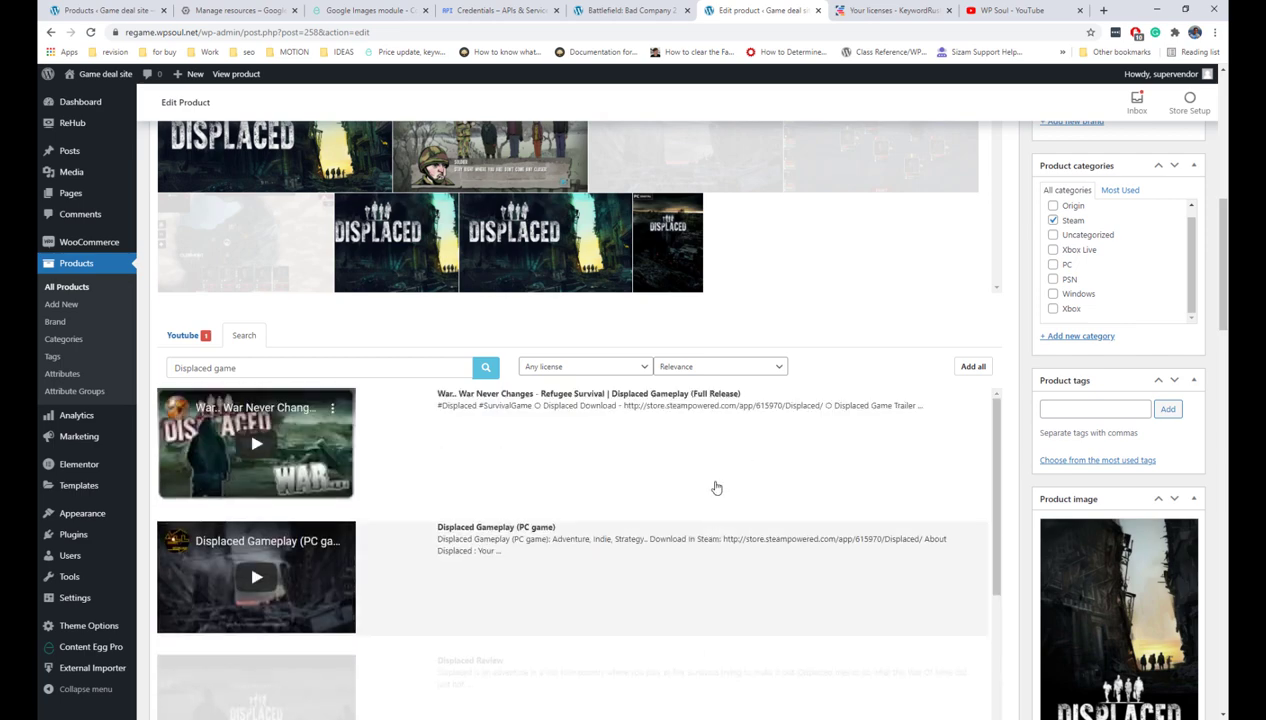
pyautogui.click(716, 488)
pyautogui.click(743, 548)
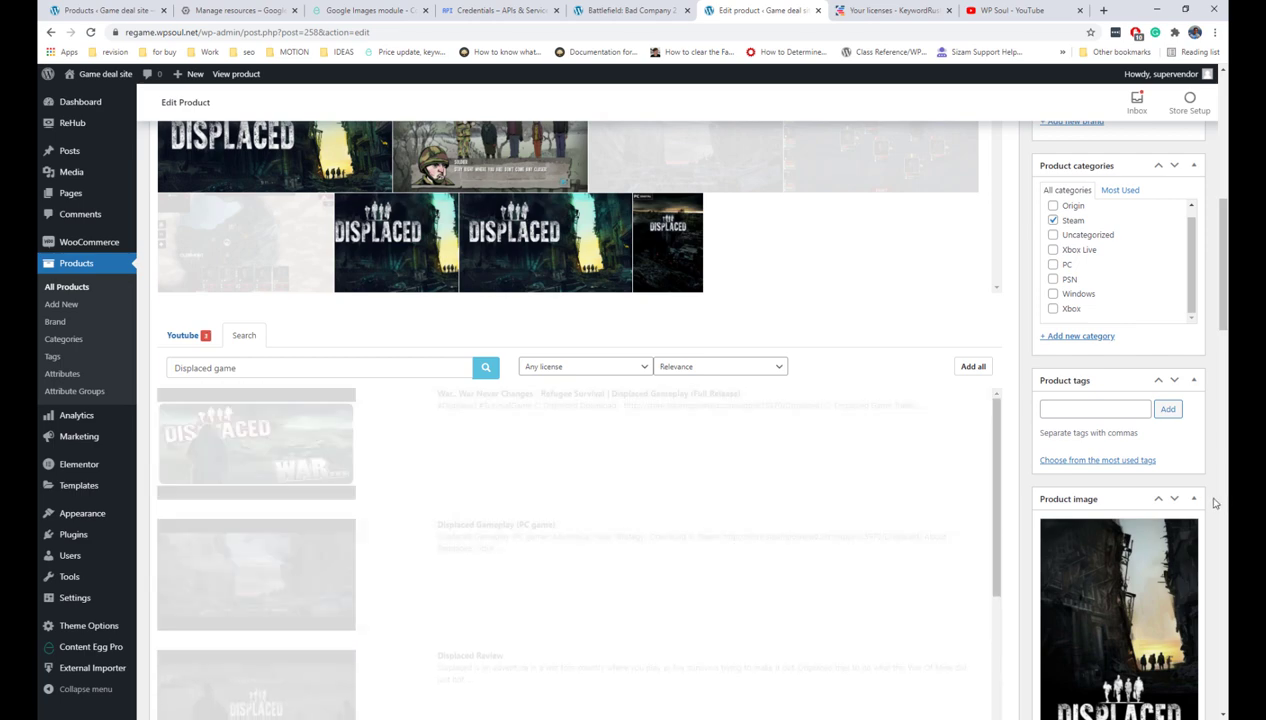
# Update the Displaced Steam Key GLOBAL product and open its public page in a new browser tab.
pyautogui.scroll(4, 1213, 498)
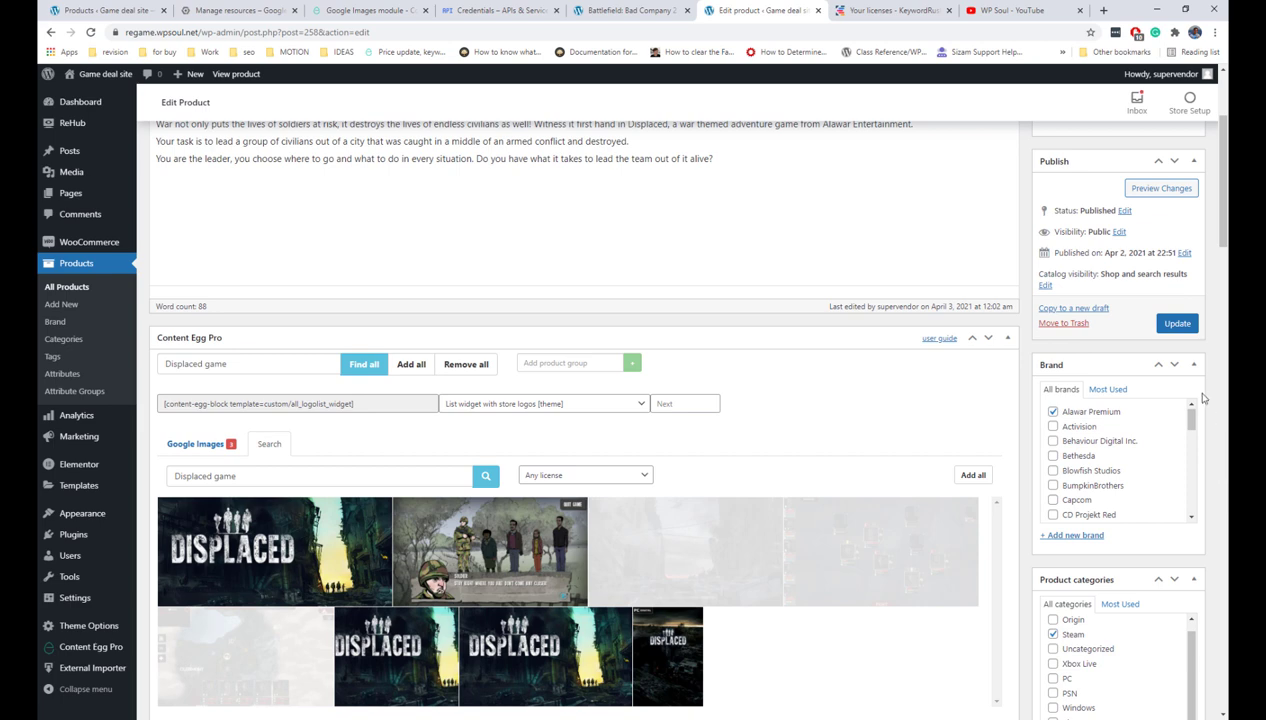
pyautogui.click(1178, 324)
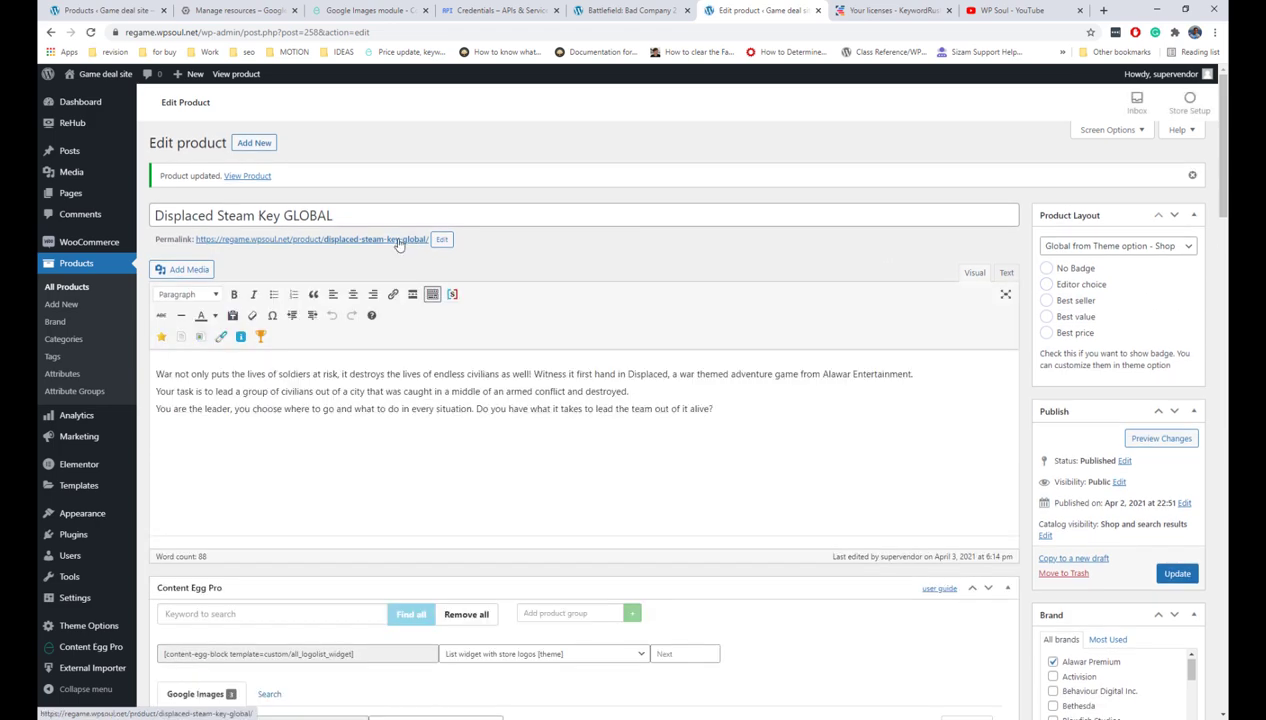
pyautogui.rightClick(398, 241)
pyautogui.click(454, 248)
pyautogui.click(770, 16)
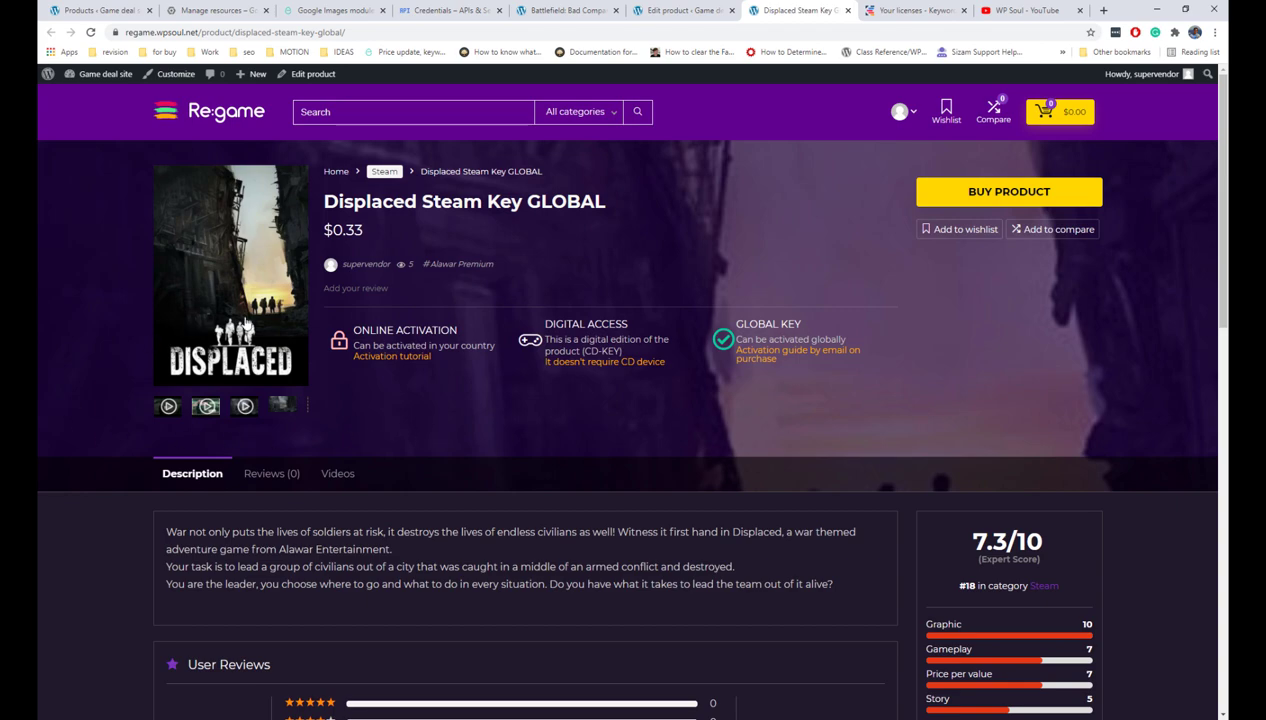
# Check the added videos and images in the product page's gallery, and review the rest of the page including its videos section.
pyautogui.click(167, 408)
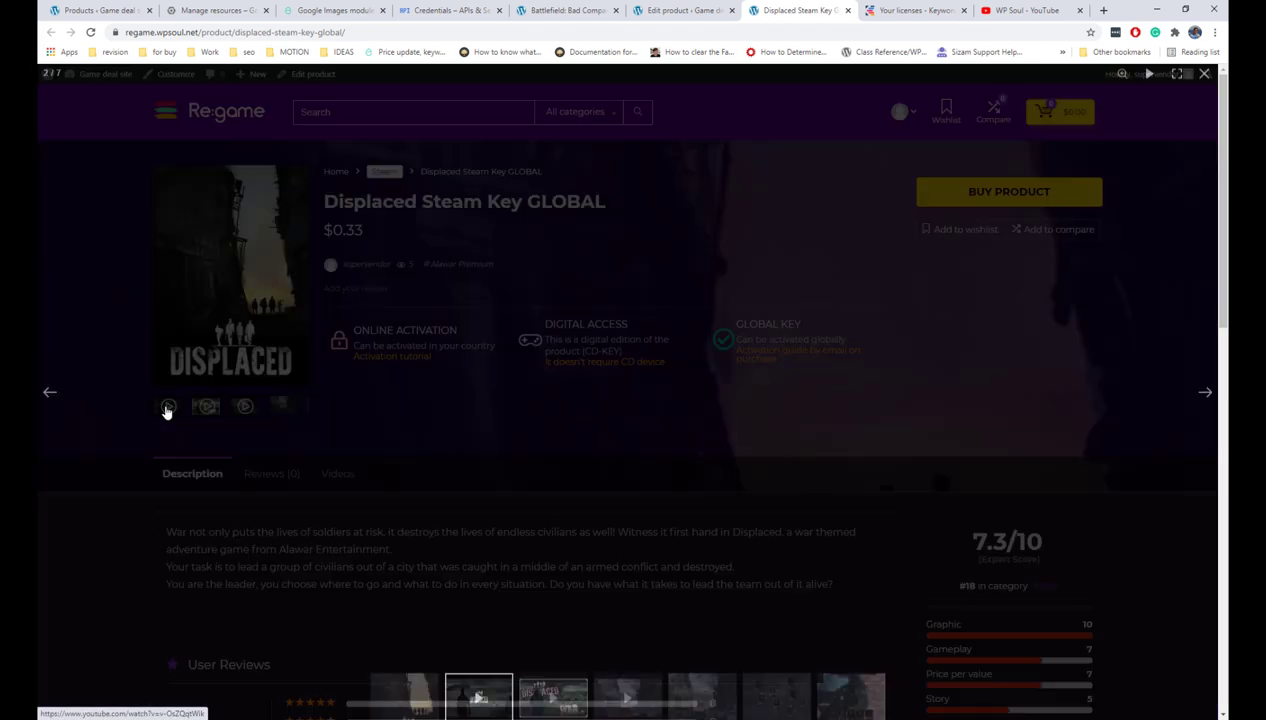
pyautogui.click(553, 688)
pyautogui.click(640, 690)
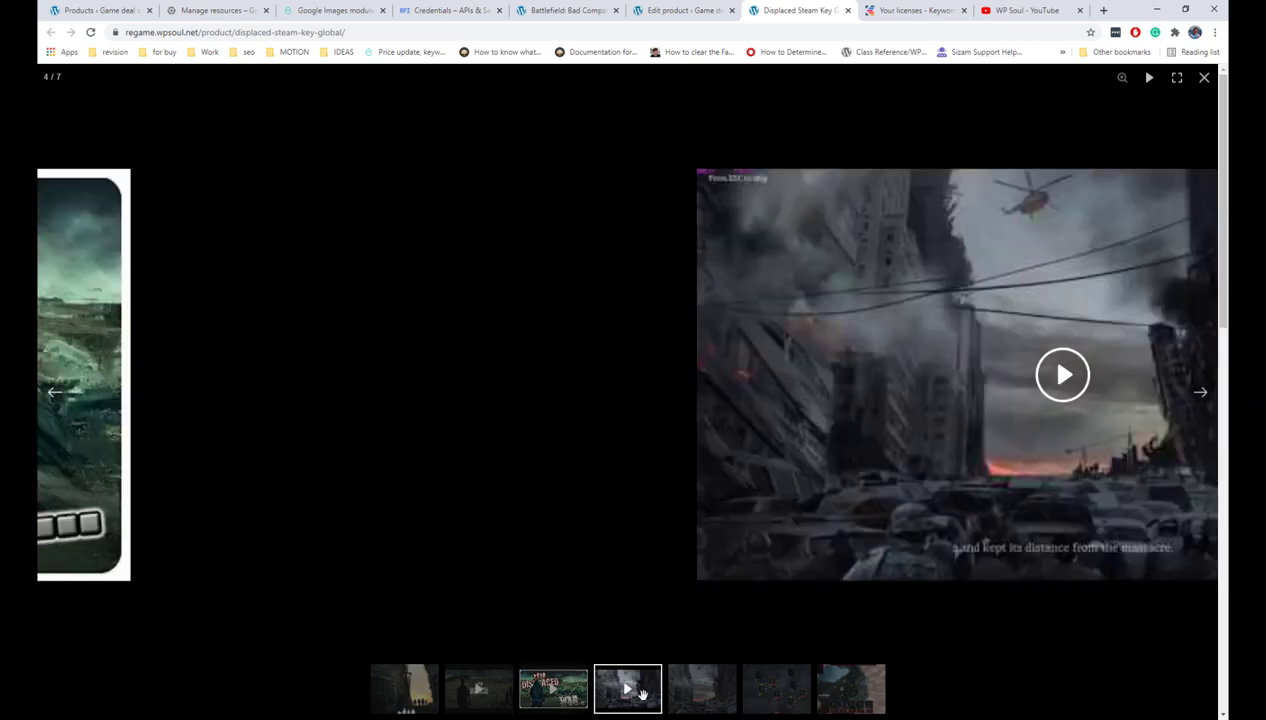
pyautogui.press('Right')
pyautogui.press('Right')
pyautogui.press('Right')
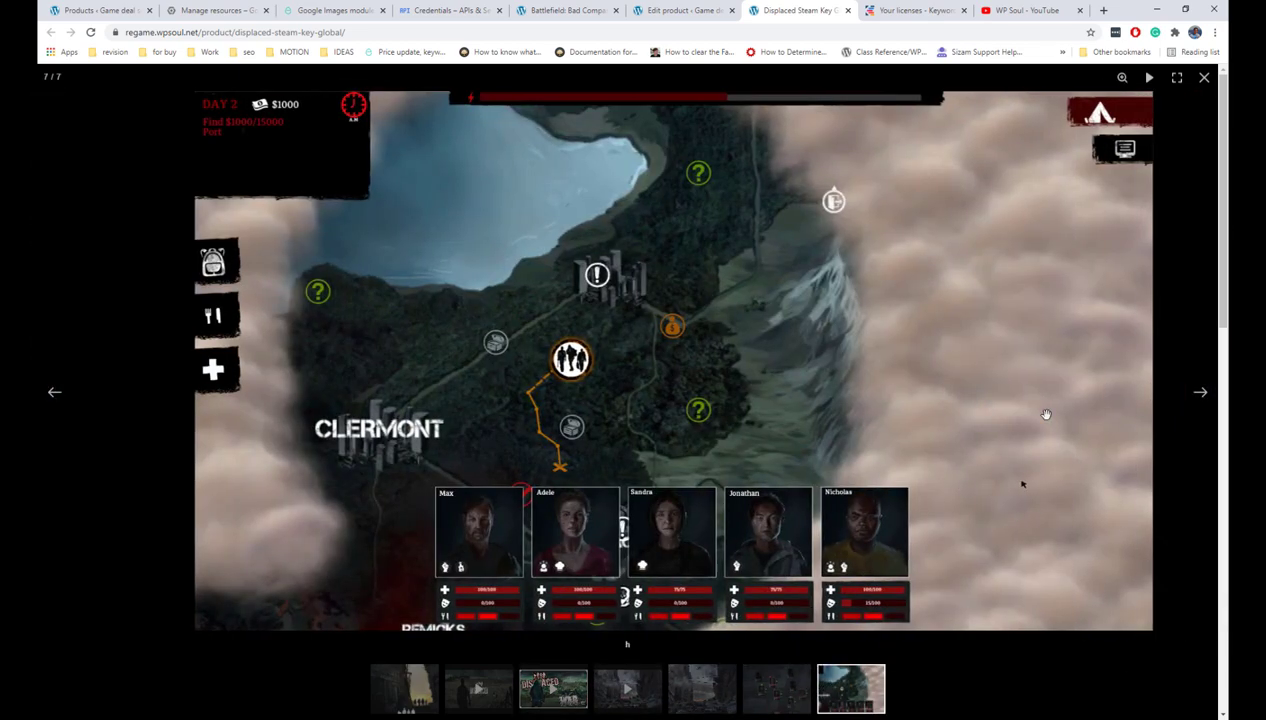
pyautogui.click(1045, 414)
pyautogui.scroll(-5, 338, 476)
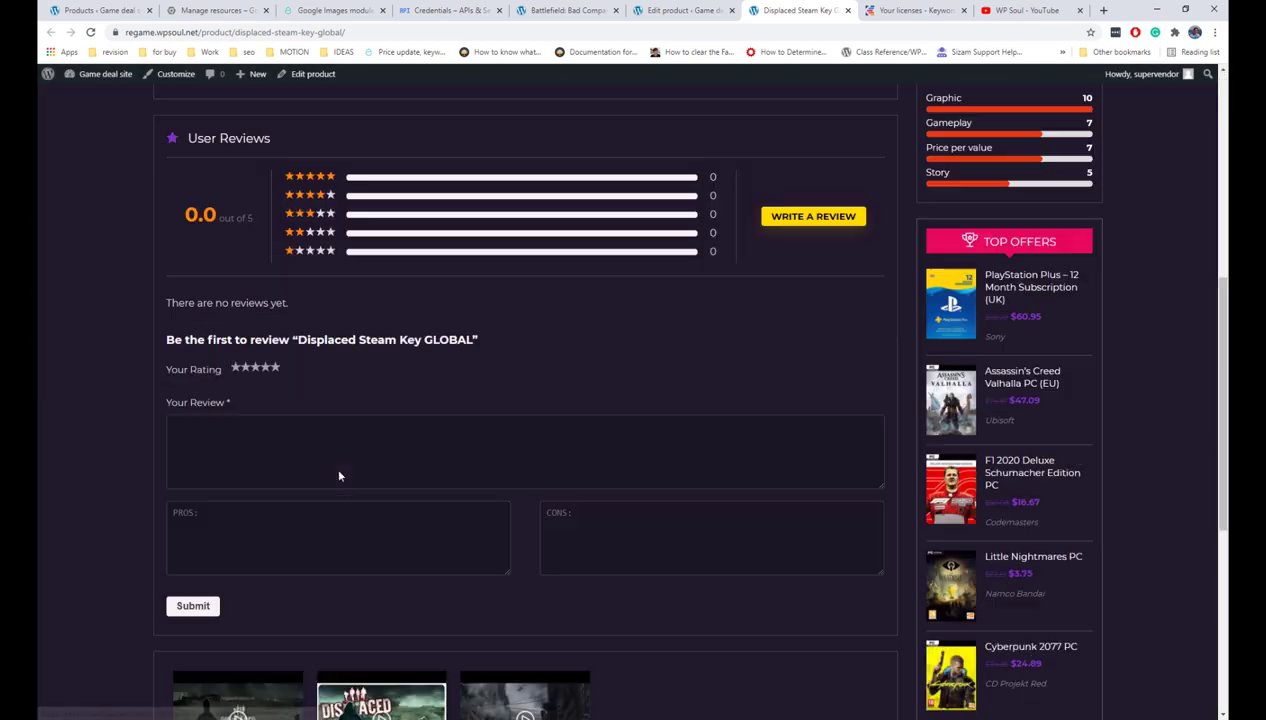
pyautogui.scroll(-5, 338, 476)
pyautogui.scroll(10, 381, 367)
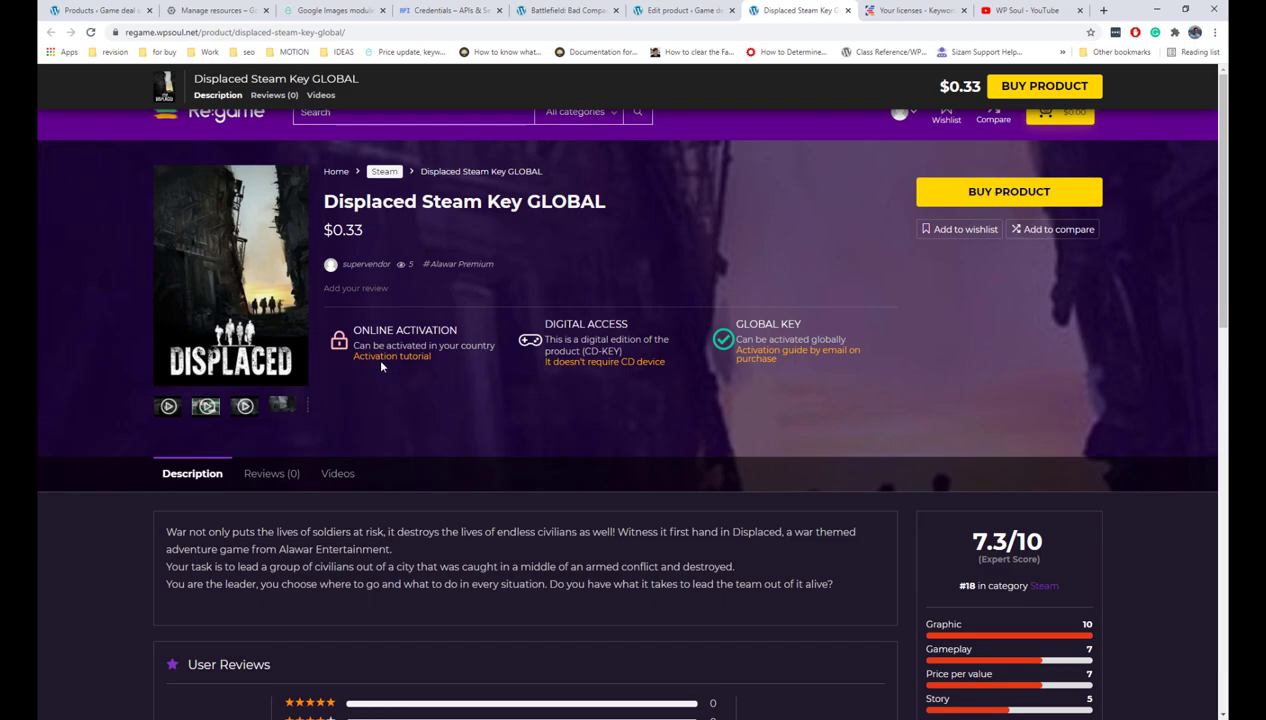
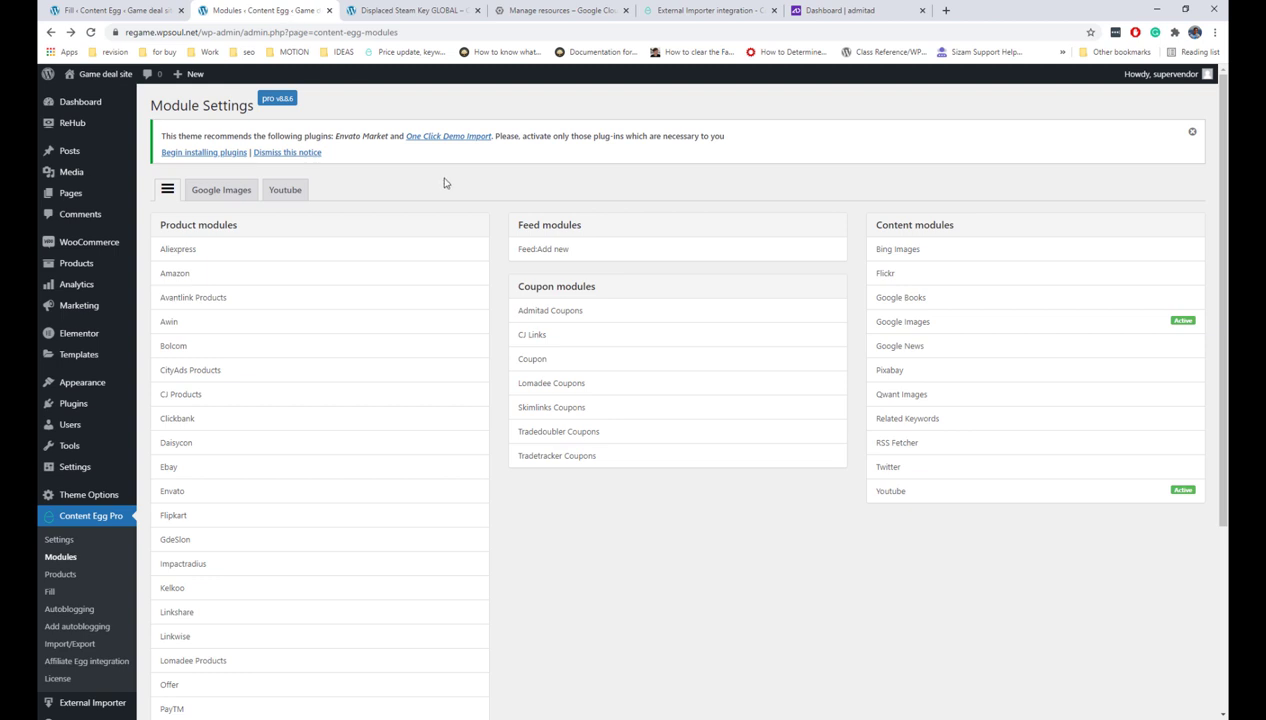
# Enable the Google News module, set its results for autoblogging to 3, and save the settings.
pyautogui.click(1061, 357)
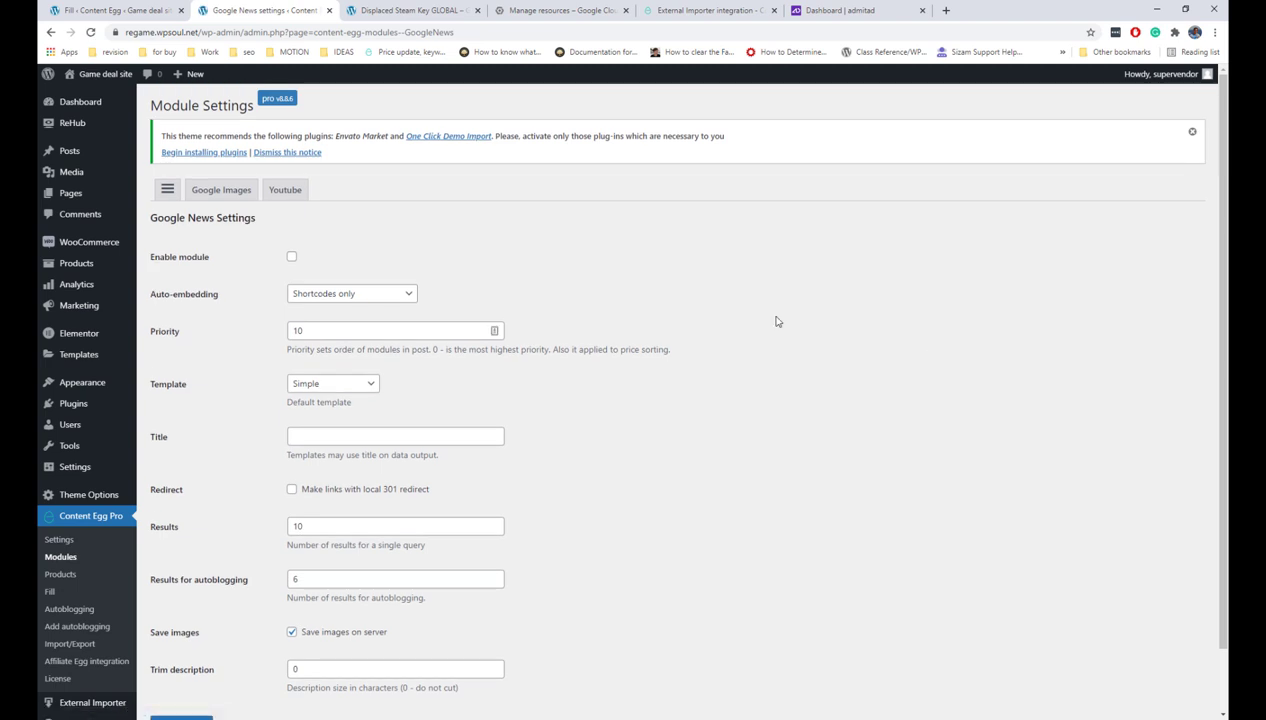
pyautogui.click(292, 257)
pyautogui.scroll(-1, 492, 263)
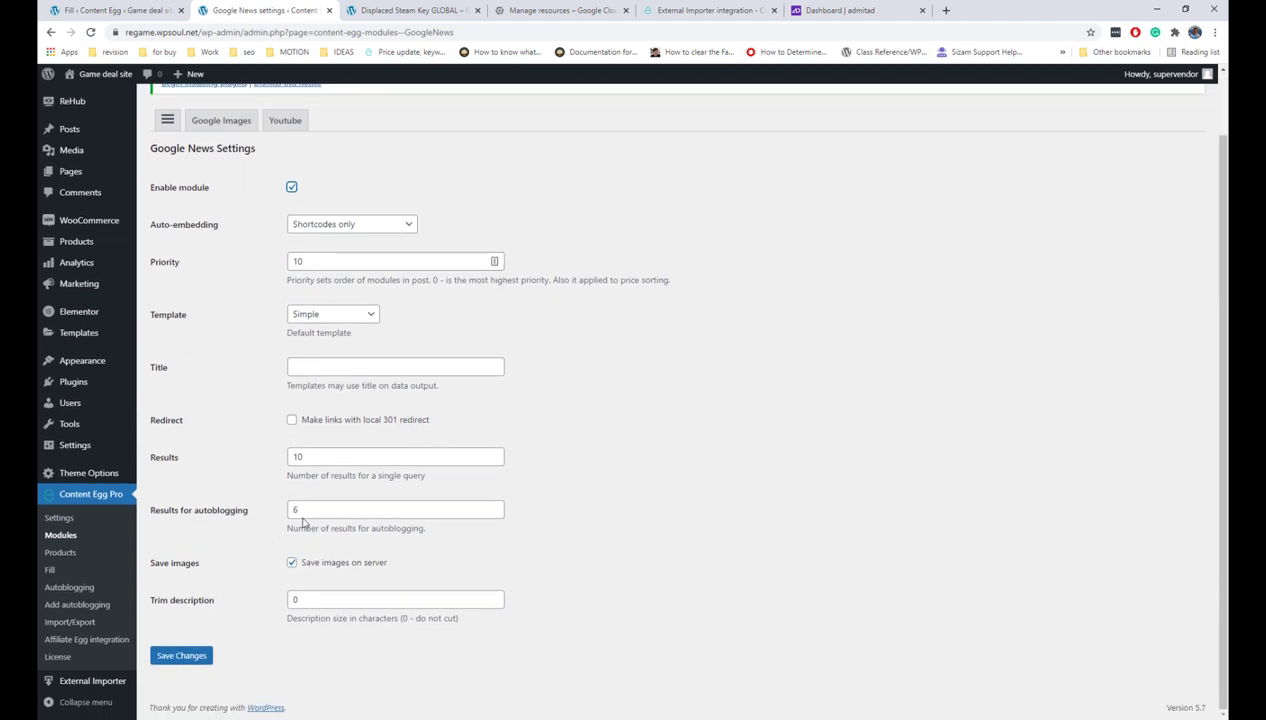
pyautogui.moveTo(306, 508); pyautogui.dragTo(268, 513)
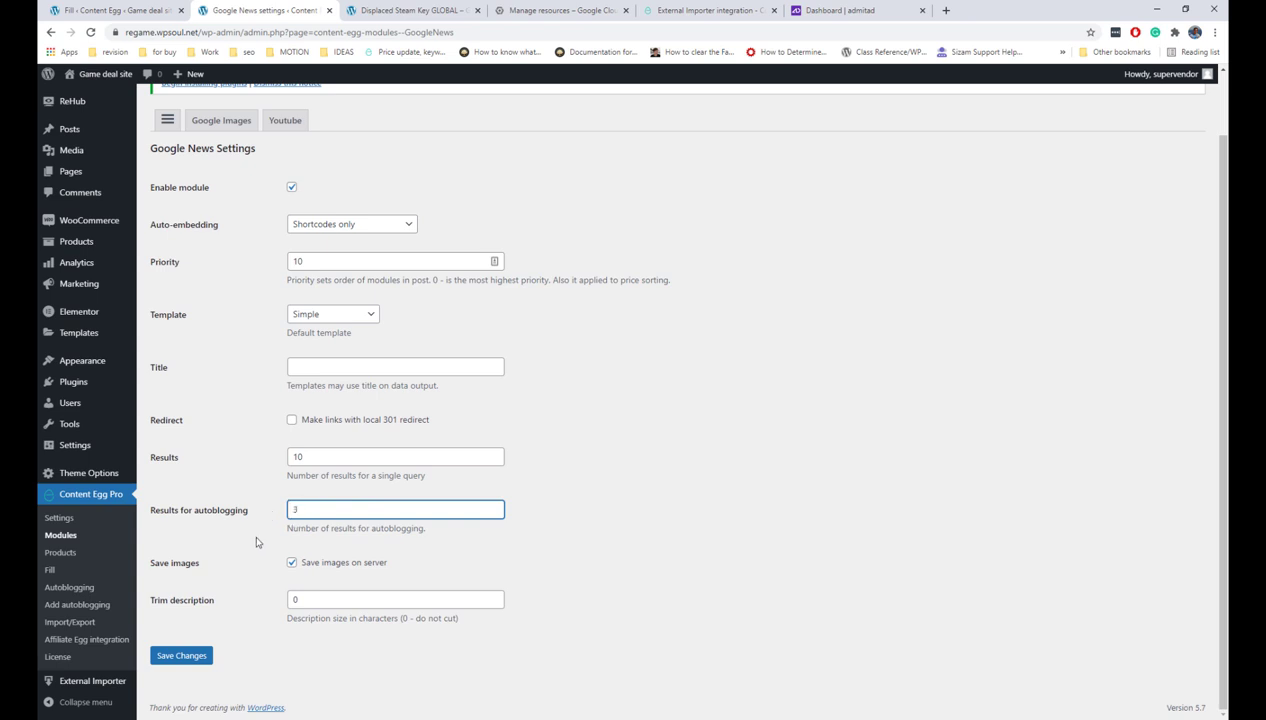
pyautogui.click(203, 657)
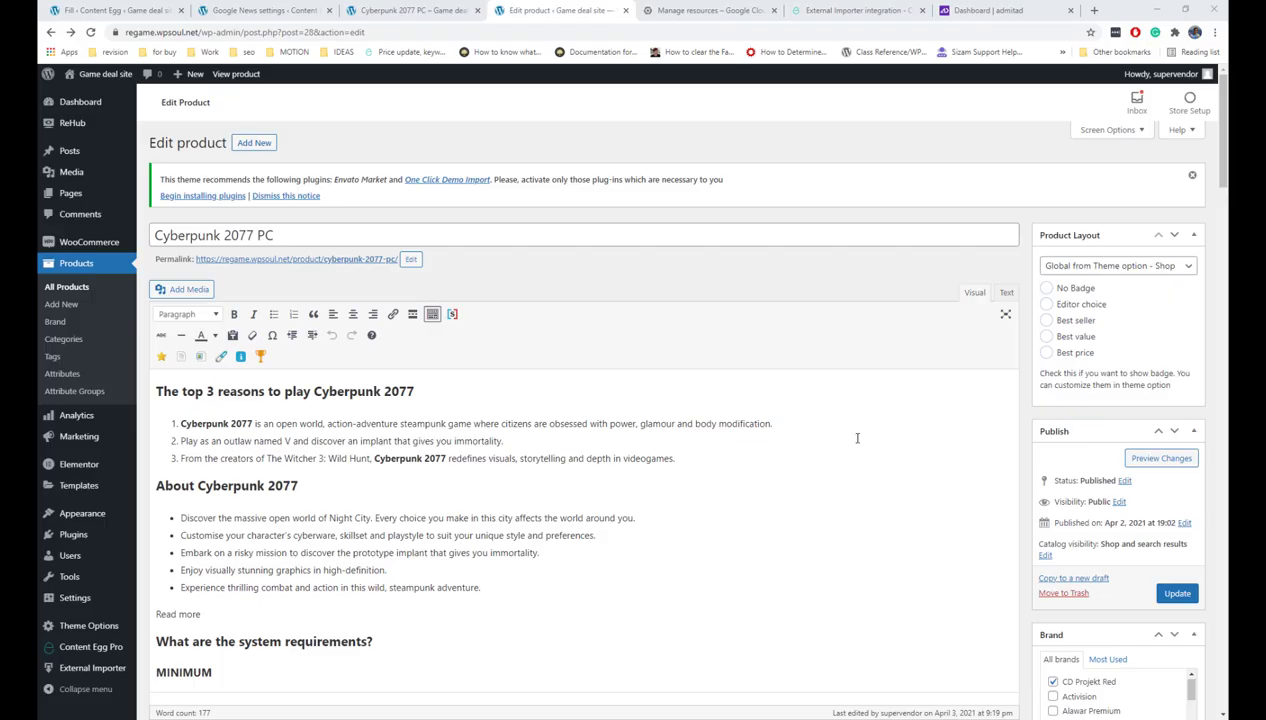
# Search the Google News module of the Cyberpunk 2077 PC product for "Cyberpunk 2077", copying the keyword from the first image's title.
pyautogui.scroll(-10, 695, 324)
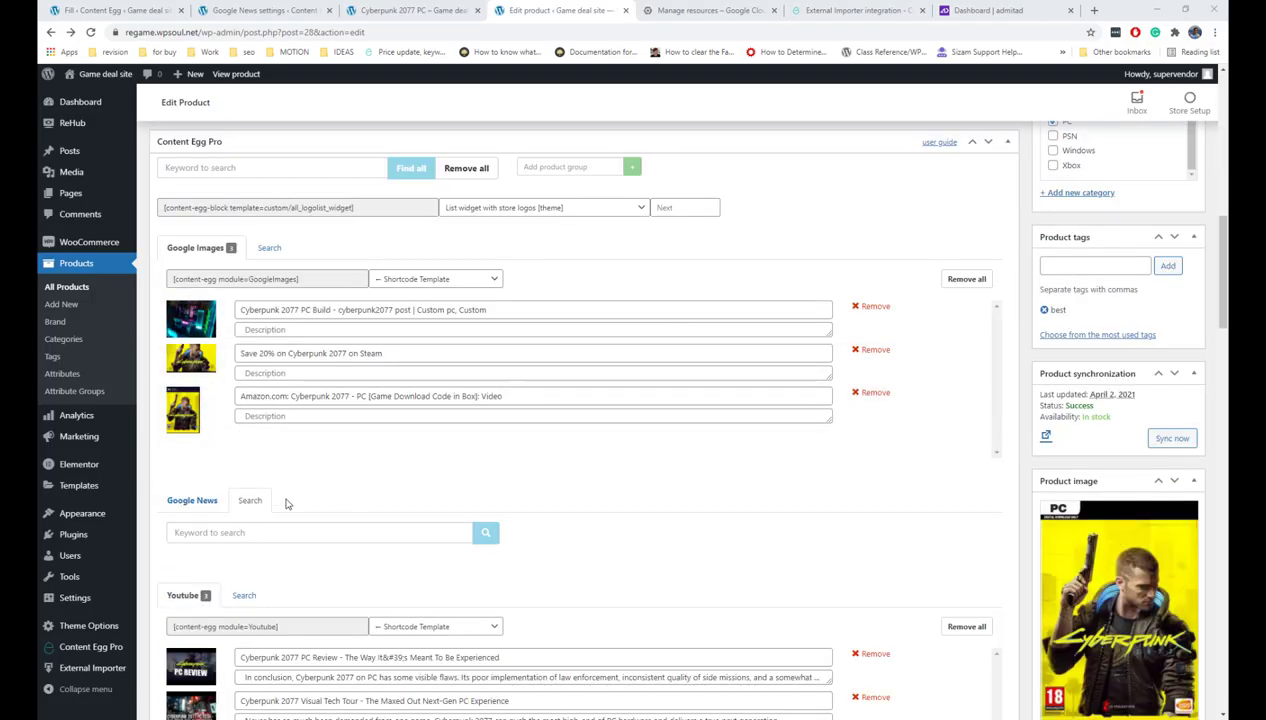
pyautogui.moveTo(299, 310); pyautogui.dragTo(213, 318)
pyautogui.hotkey('ctrl', 'c')
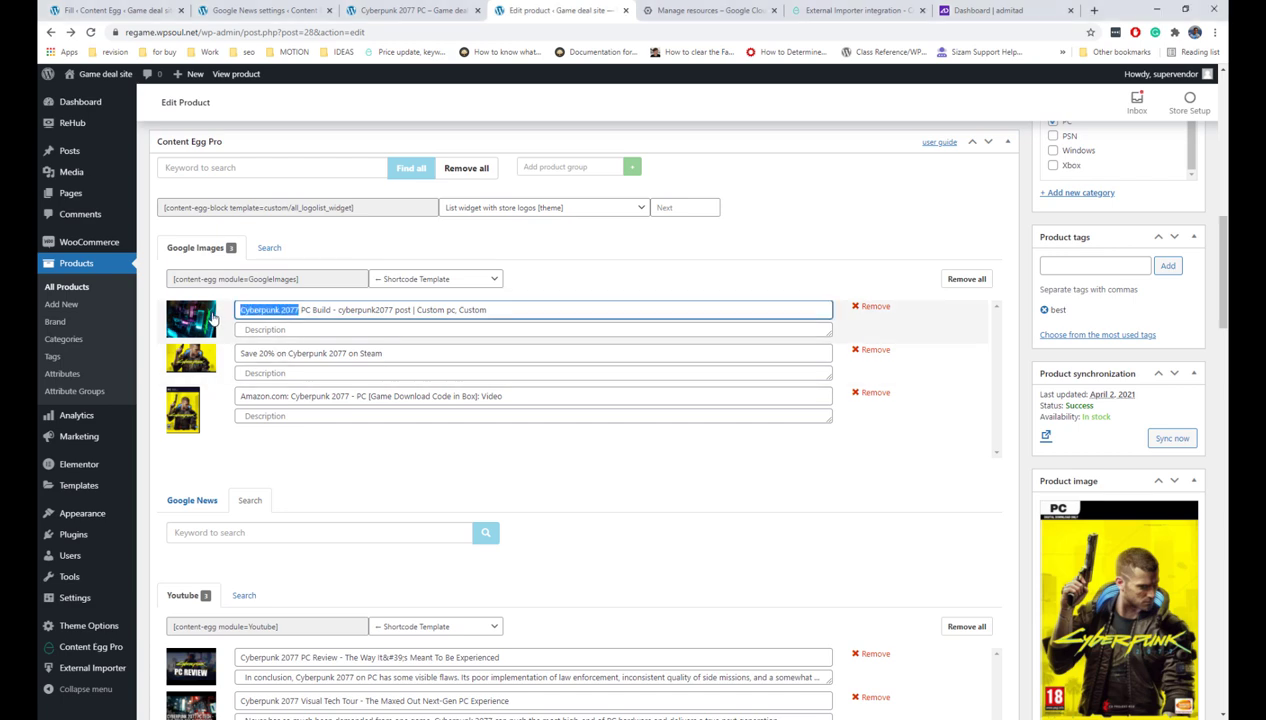
pyautogui.click(237, 534)
pyautogui.hotkey('ctrl', 'v')
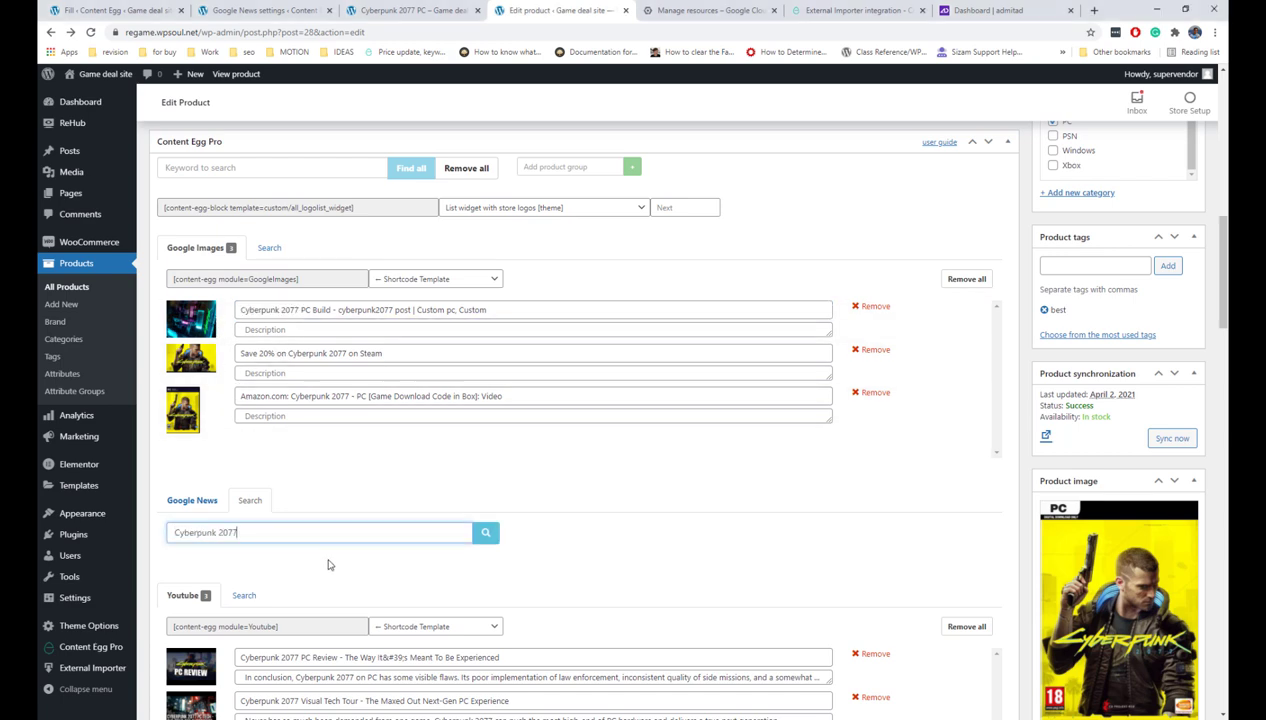
pyautogui.click(484, 535)
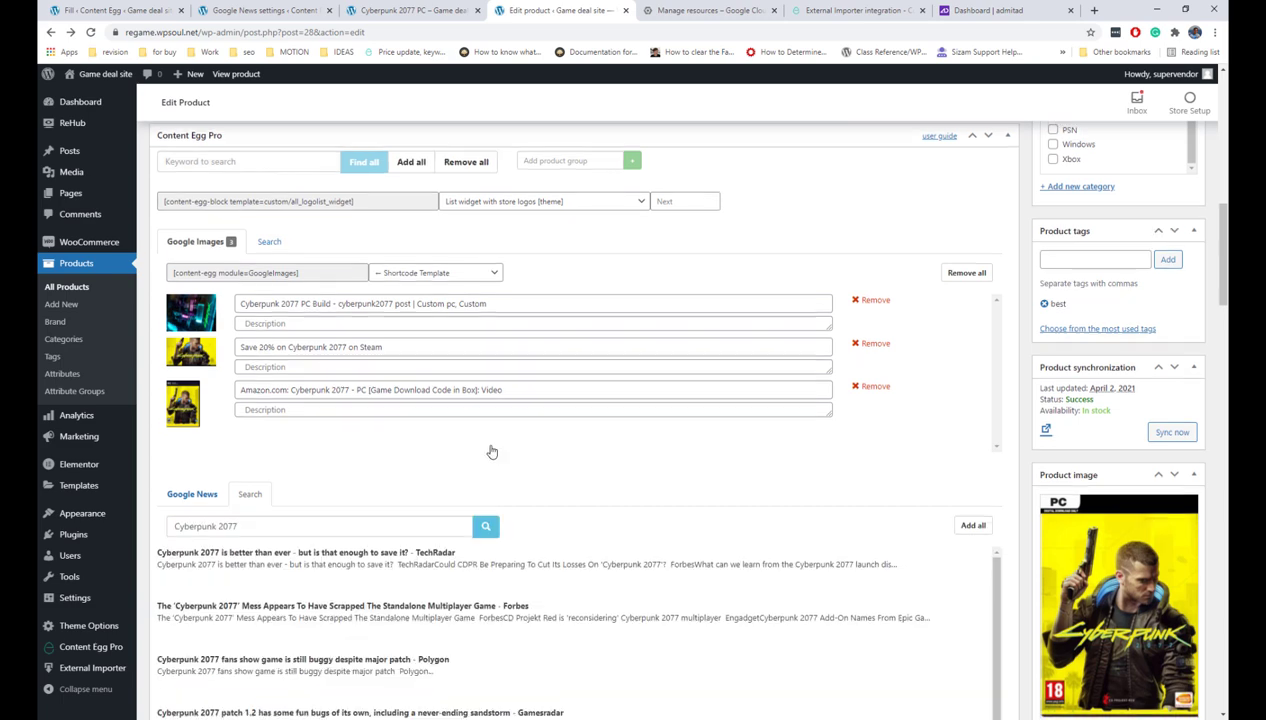
# Add the TechRadar, Forbes and Polygon Cyberpunk 2077 articles from the Google News results and open the list of added news.
pyautogui.scroll(-2, 480, 450)
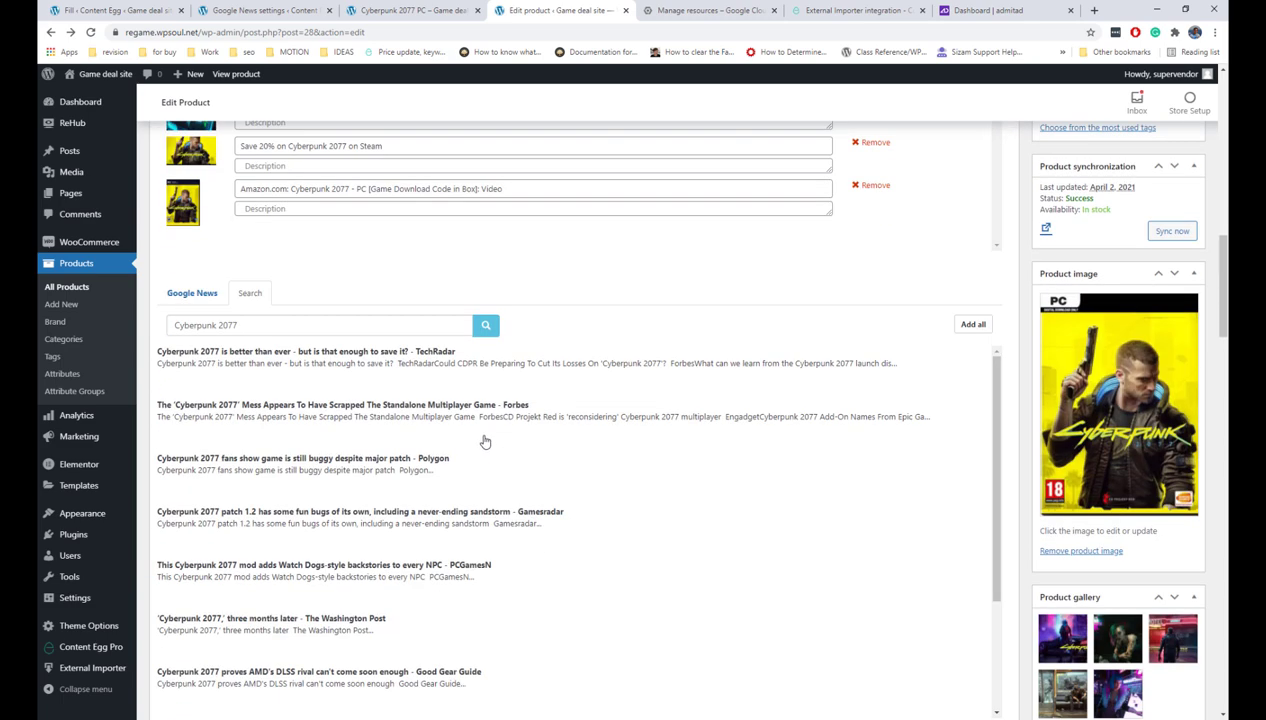
pyautogui.click(457, 372)
pyautogui.click(452, 412)
pyautogui.click(438, 466)
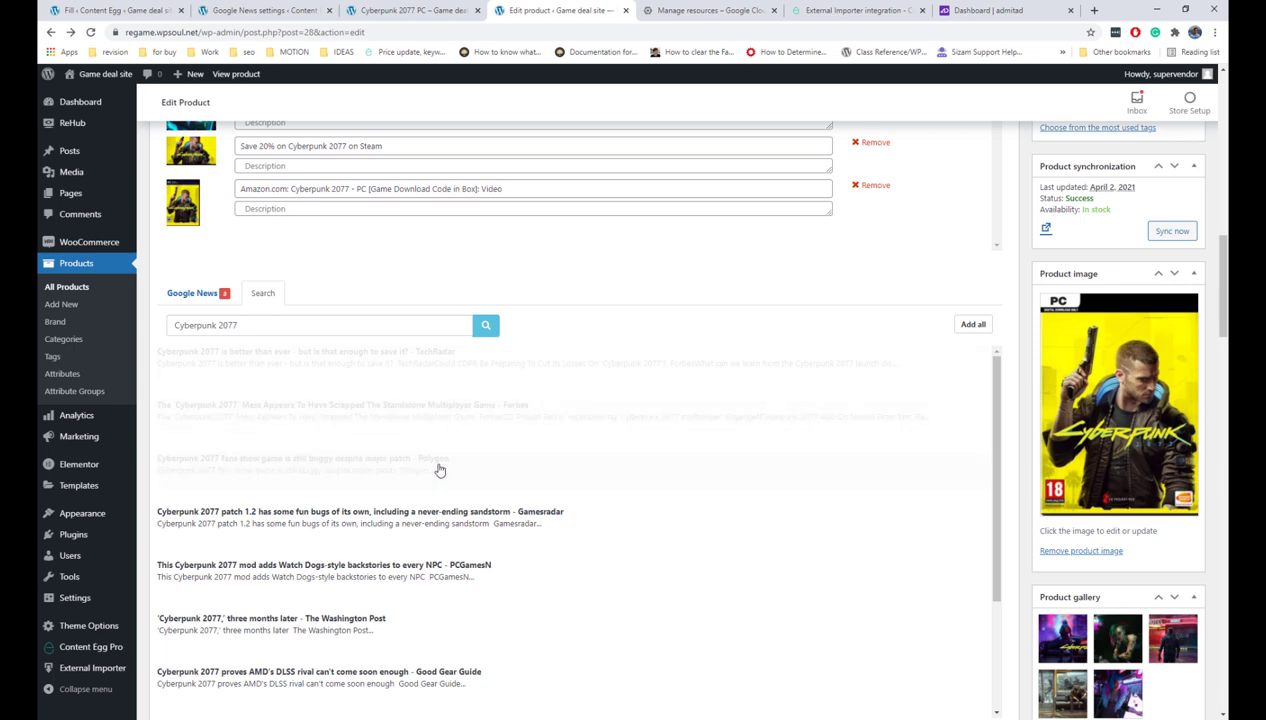
pyautogui.click(200, 297)
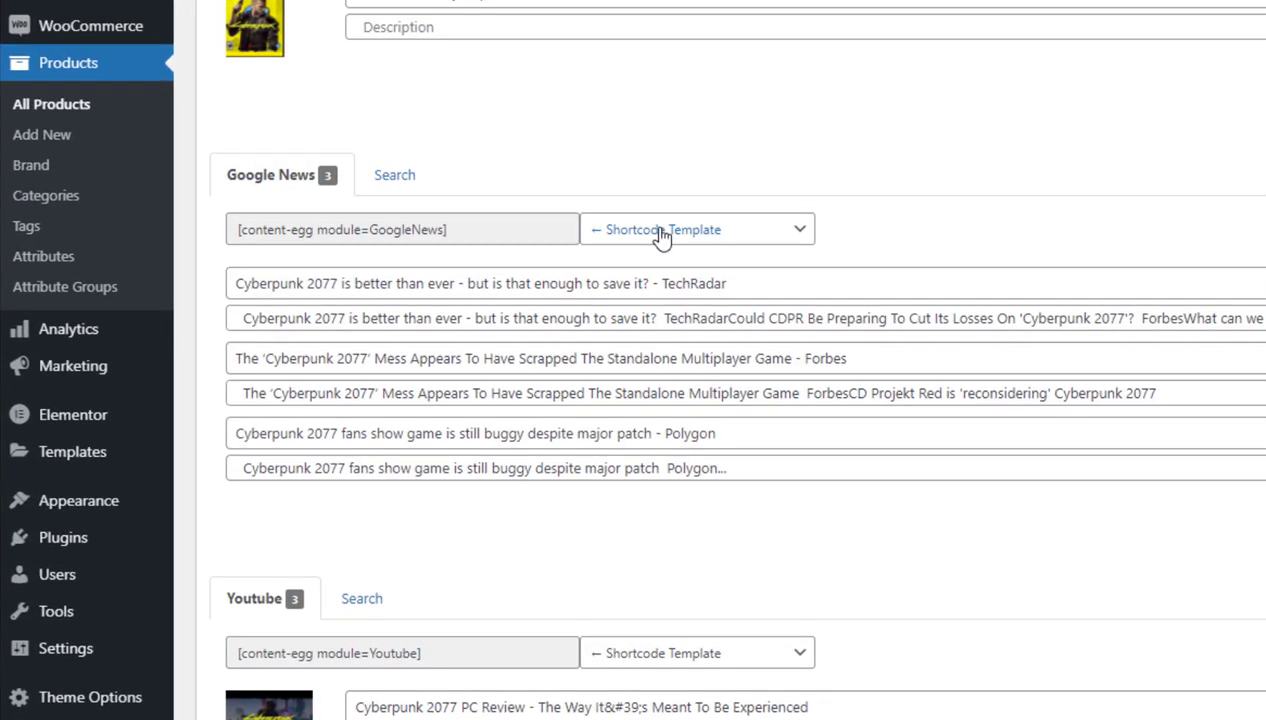
# Generate the Google News shortcode with the Simple [theme] template and paste it at the end of the product description.
pyautogui.click(415, 360)
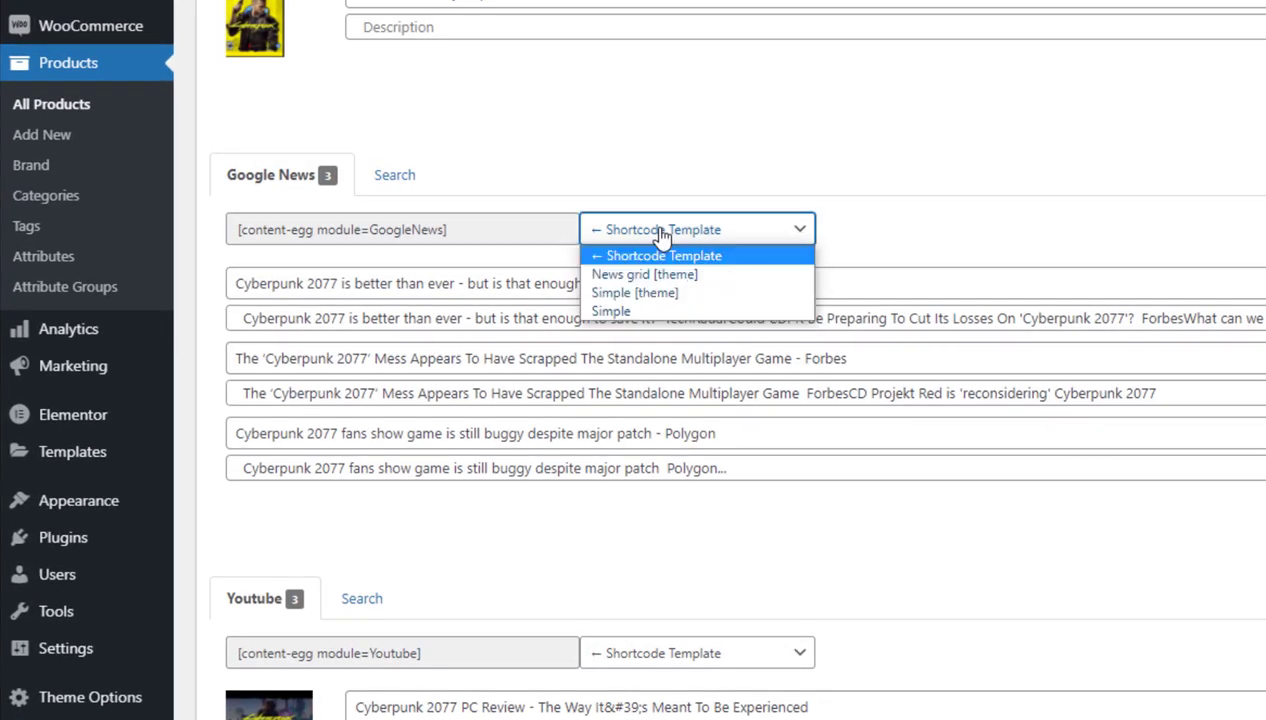
pyautogui.click(655, 292)
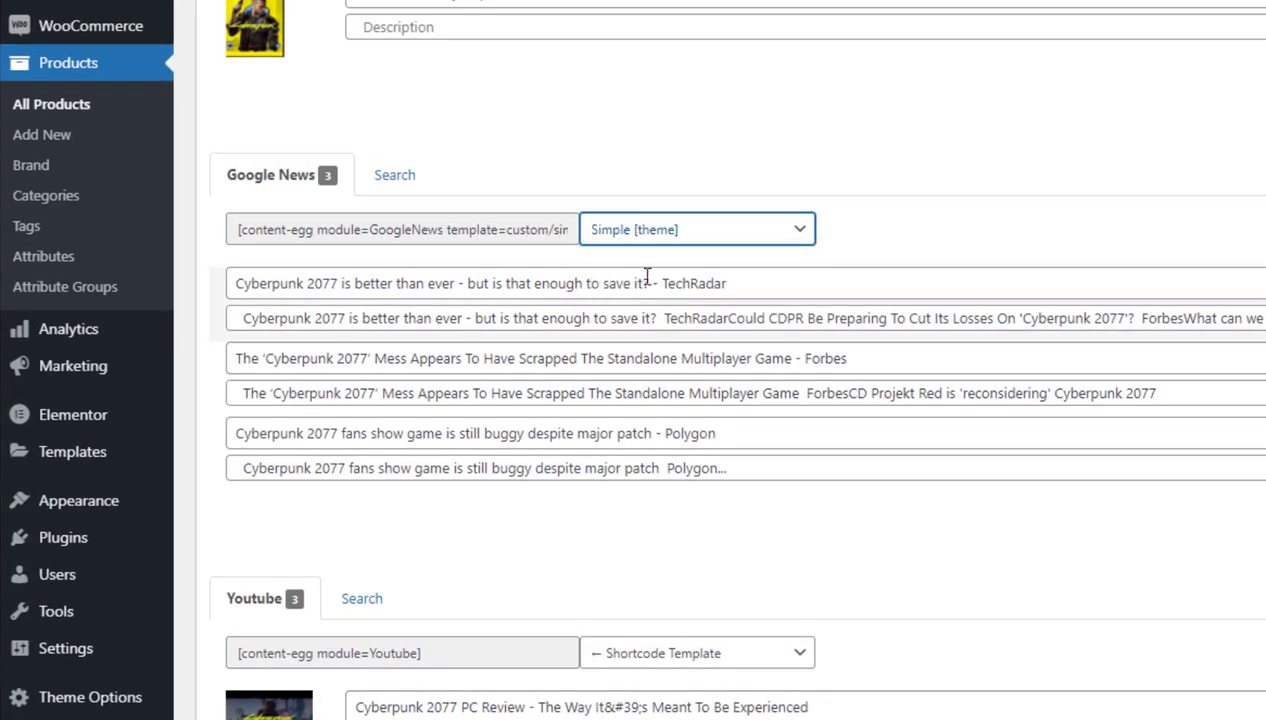
pyautogui.click(527, 240)
pyautogui.hotkey('ctrl', 'c')
pyautogui.scroll(15, 527, 240)
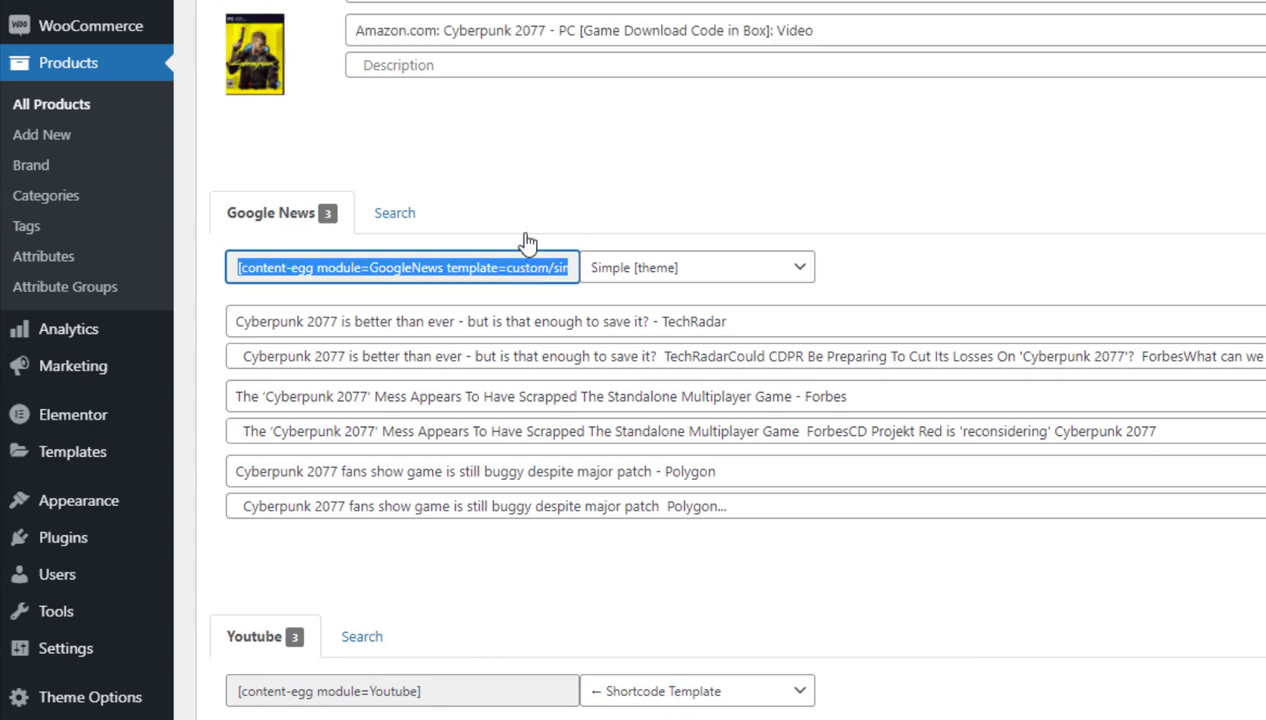
pyautogui.click(558, 500)
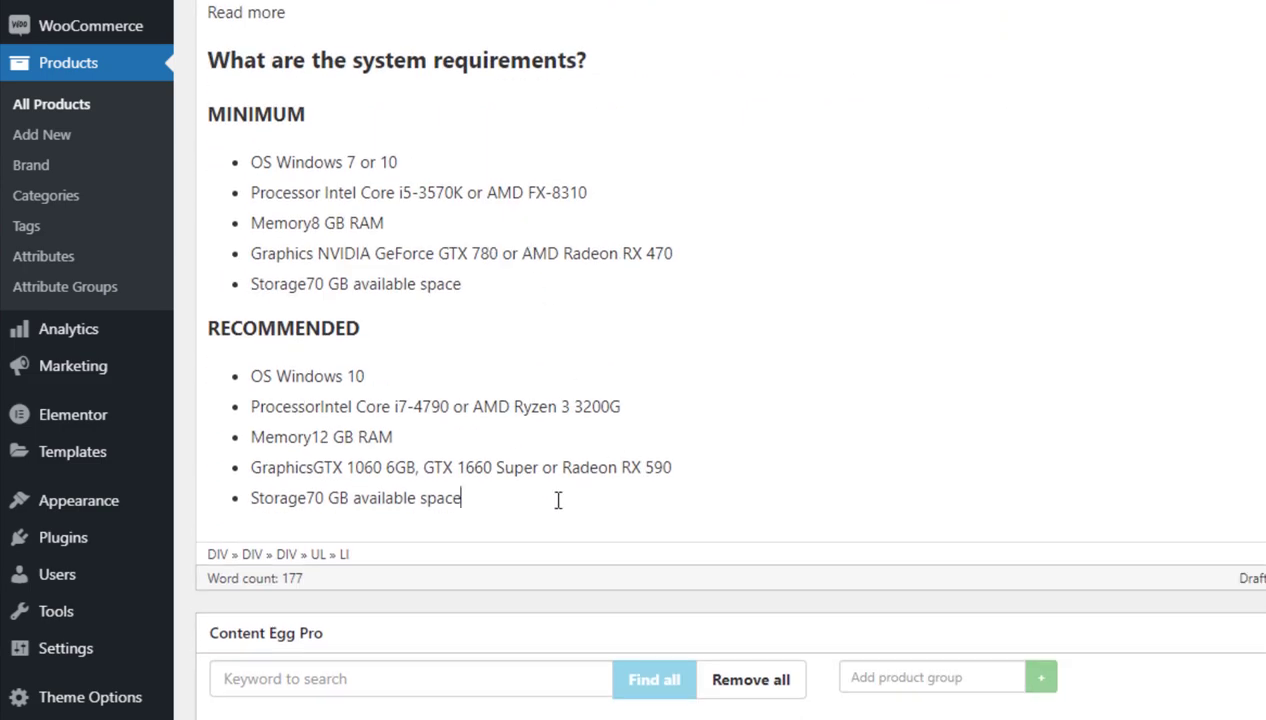
pyautogui.press('Return')
pyautogui.press('Return')
pyautogui.hotkey('ctrl', 'v')
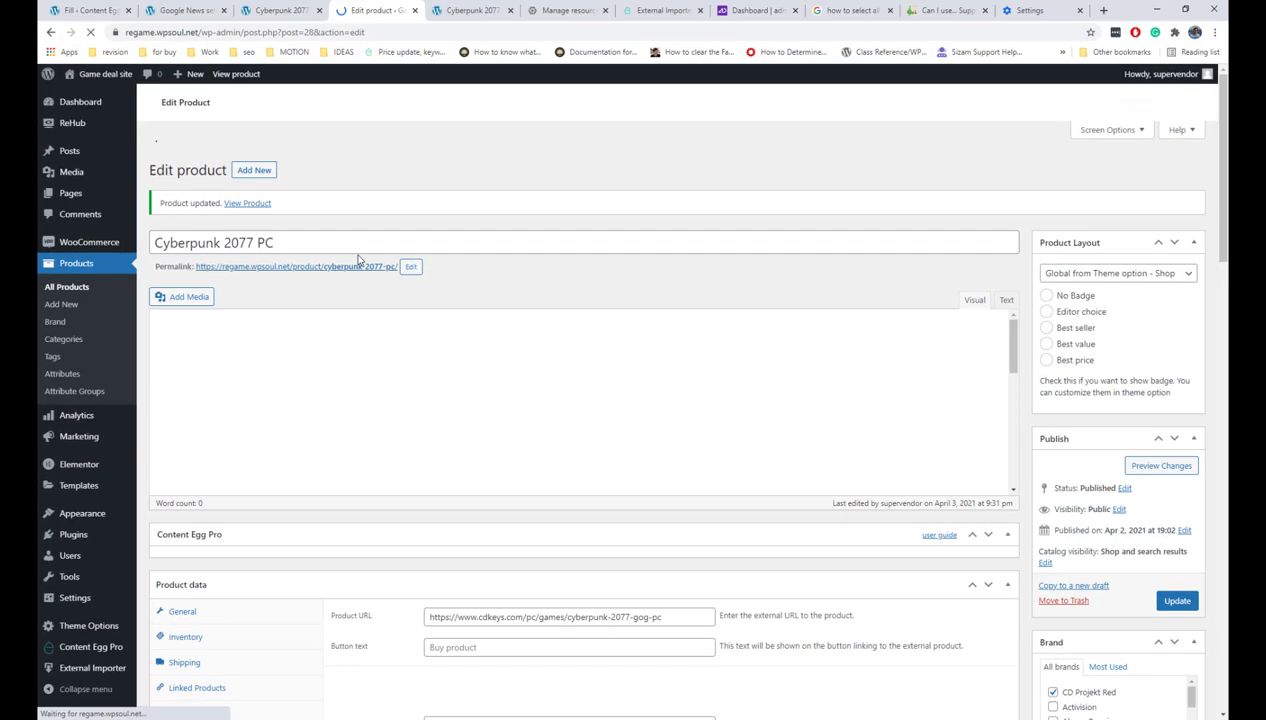
# Open the product's public page in a new browser tab and review the news articles below the system requirements.
pyautogui.rightClick(352, 294)
pyautogui.click(372, 302)
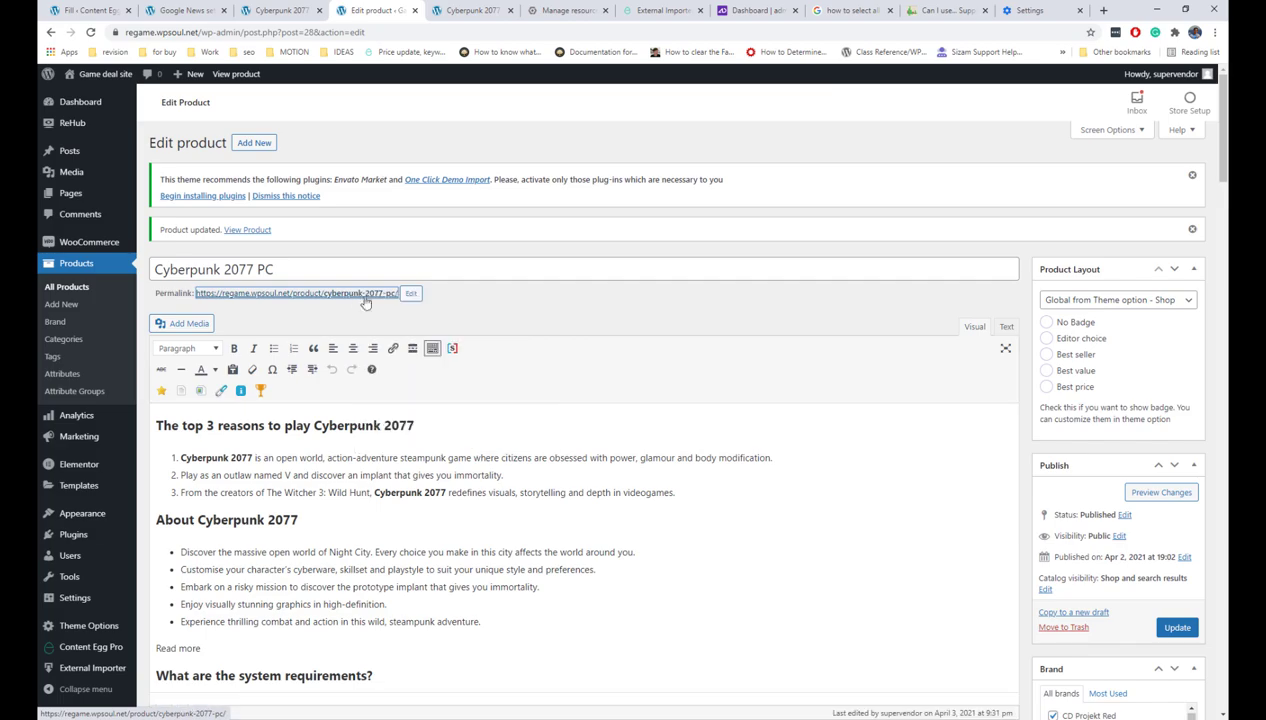
pyautogui.click(428, 14)
pyautogui.scroll(-10, 444, 319)
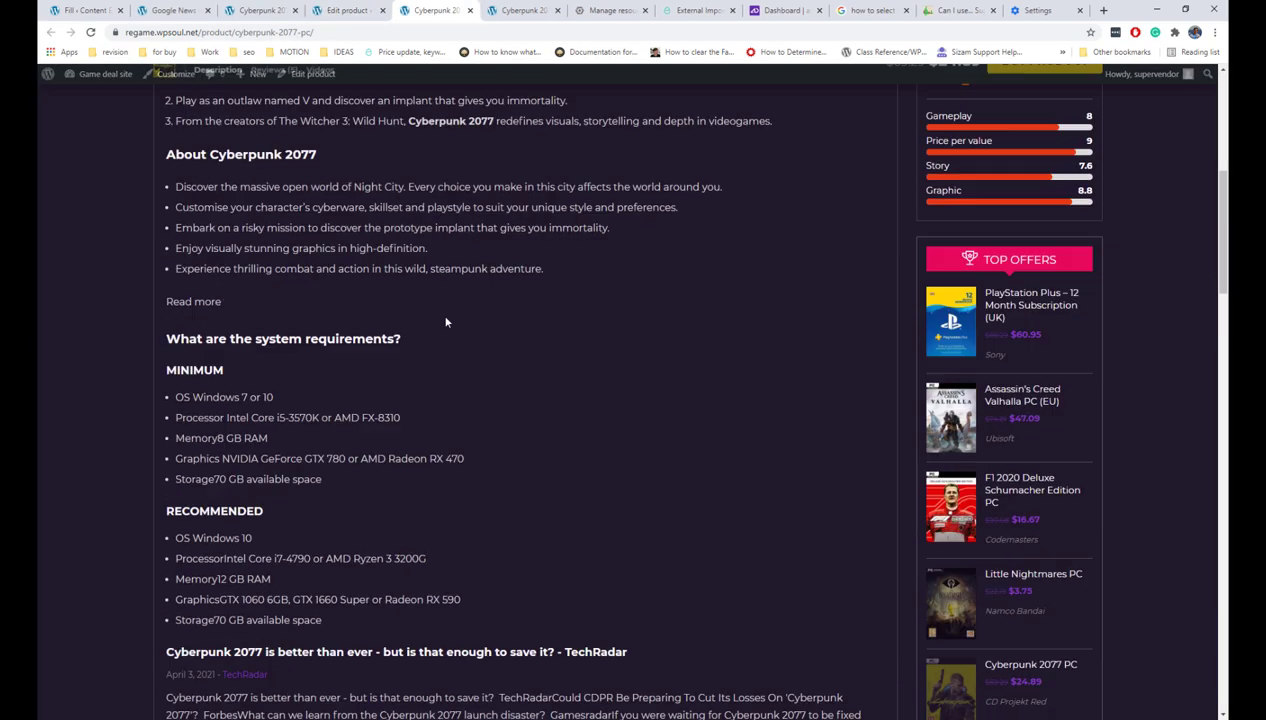
pyautogui.scroll(-2, 446, 322)
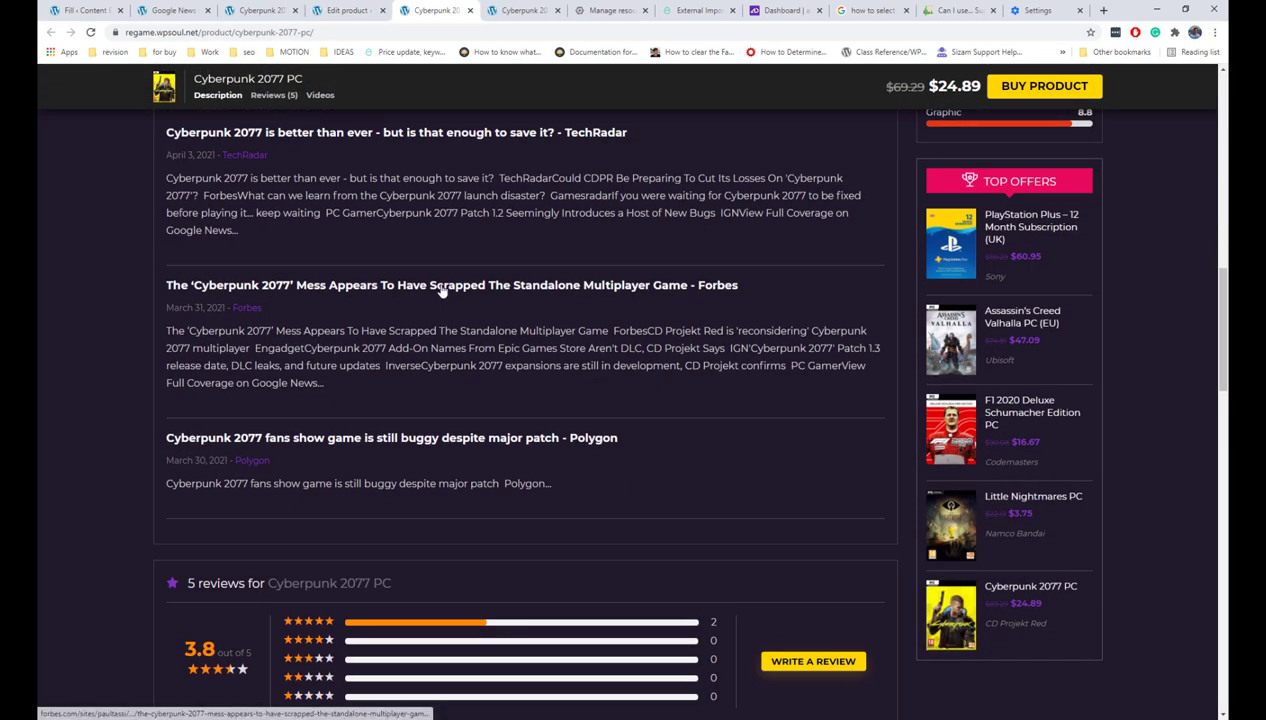
pyautogui.scroll(2, 440, 293)
pyautogui.scroll(2, 441, 290)
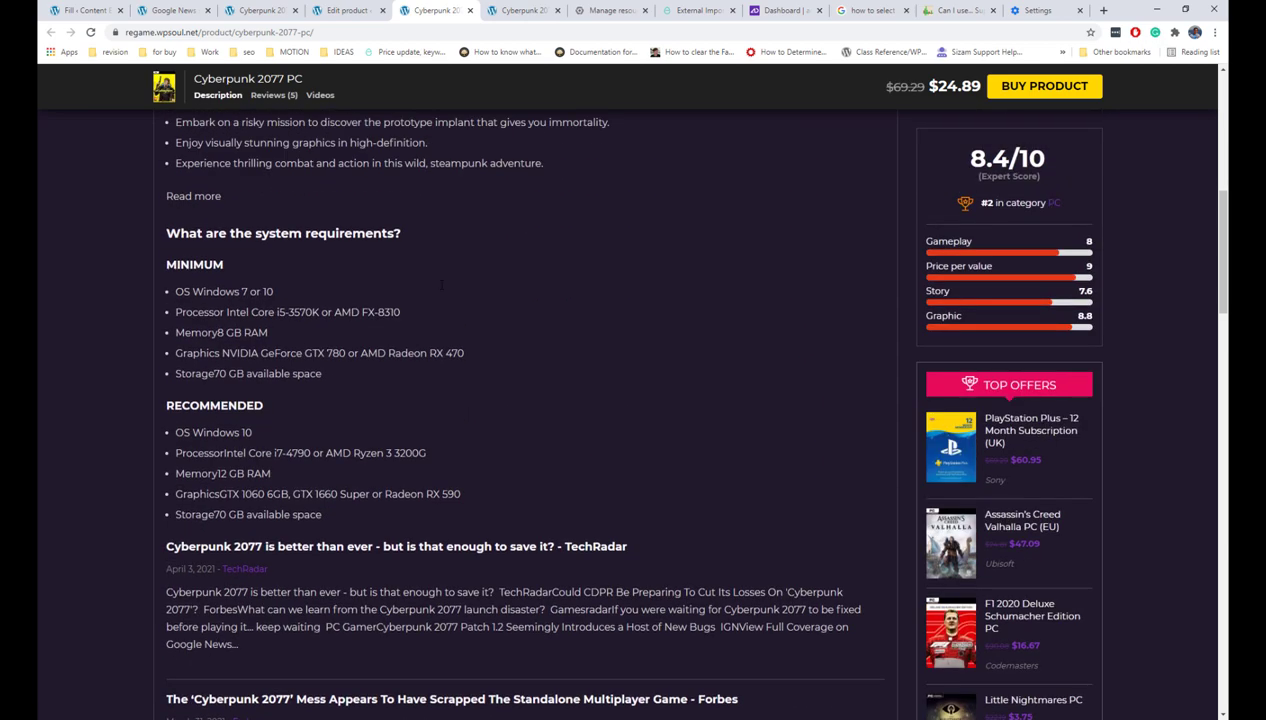
pyautogui.scroll(-4, 420, 380)
pyautogui.scroll(4, 420, 438)
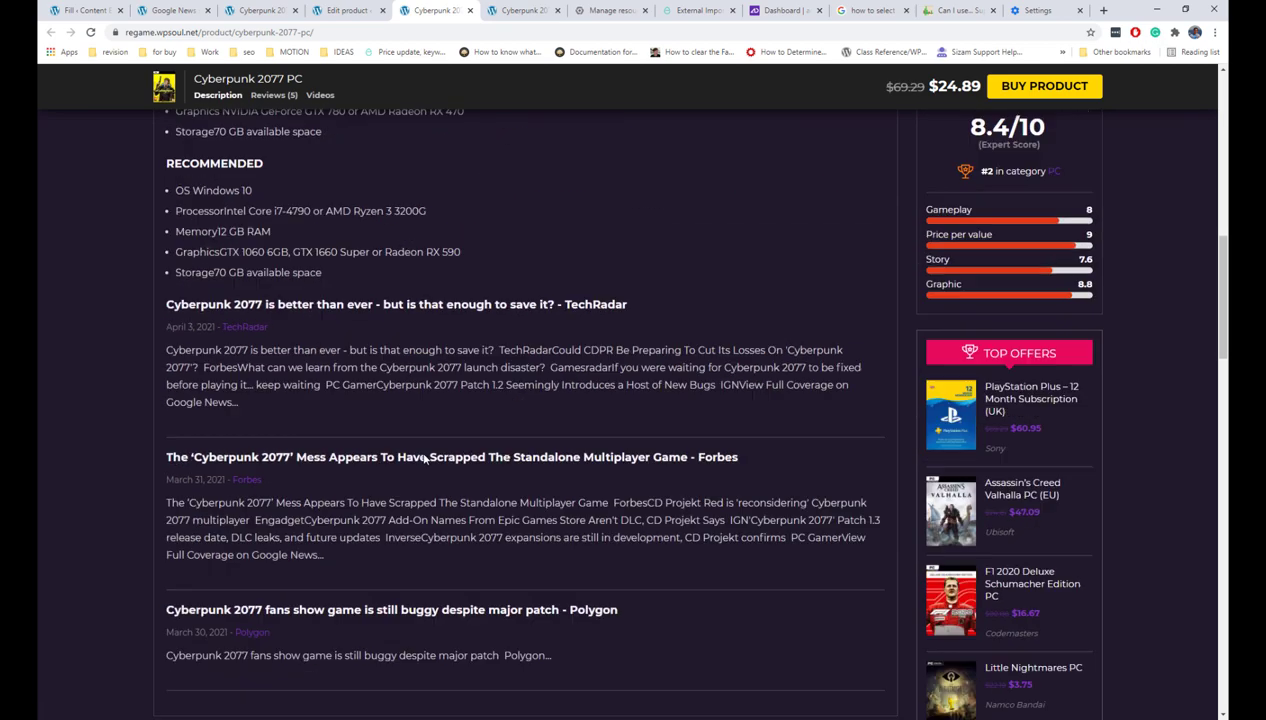
# Remove the Google News shortcode from the end of the Cyberpunk 2077 PC description and update the product.
pyautogui.click(354, 15)
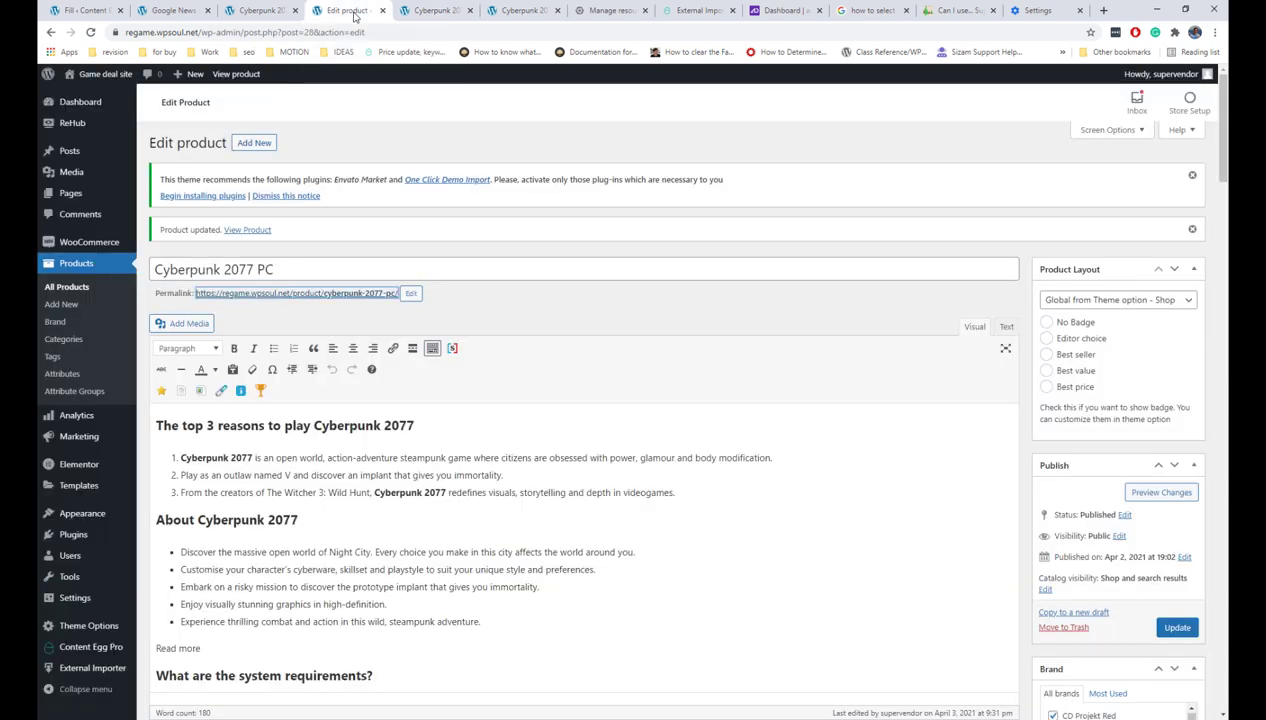
pyautogui.scroll(-5, 553, 285)
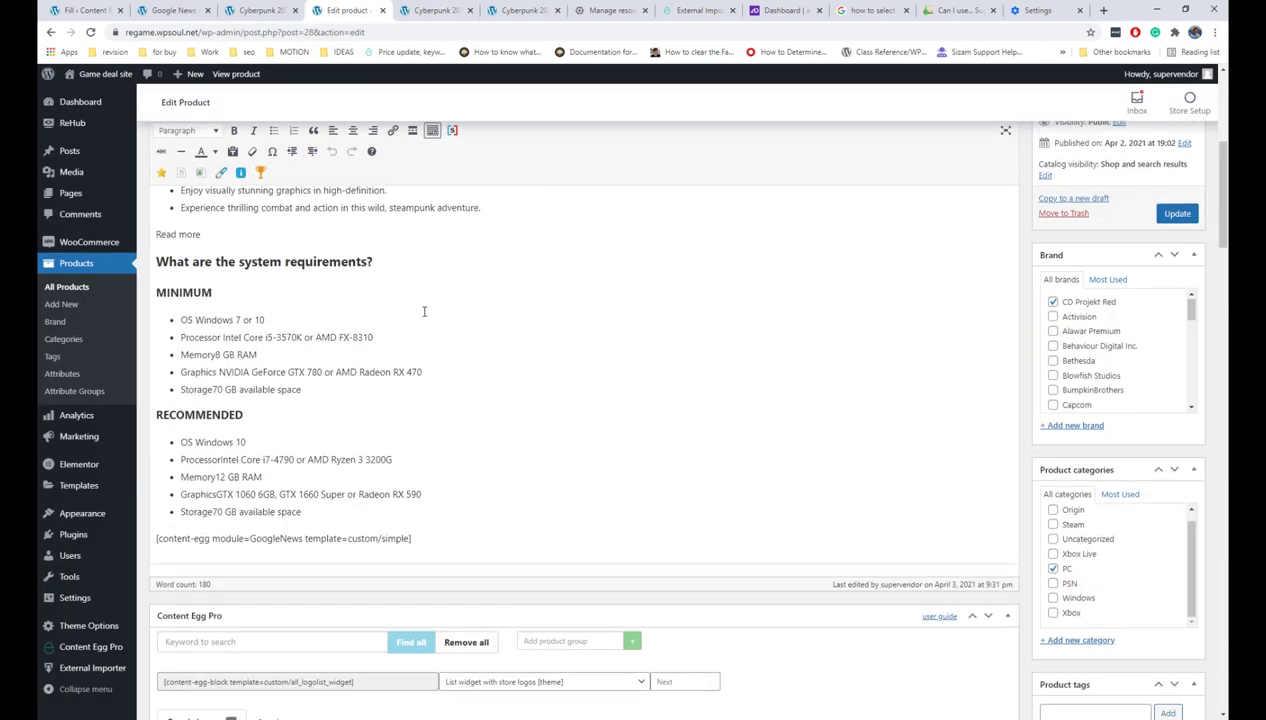
pyautogui.scroll(-2, 424, 311)
pyautogui.moveTo(422, 335); pyautogui.dragTo(153, 333)
pyautogui.press('Delete')
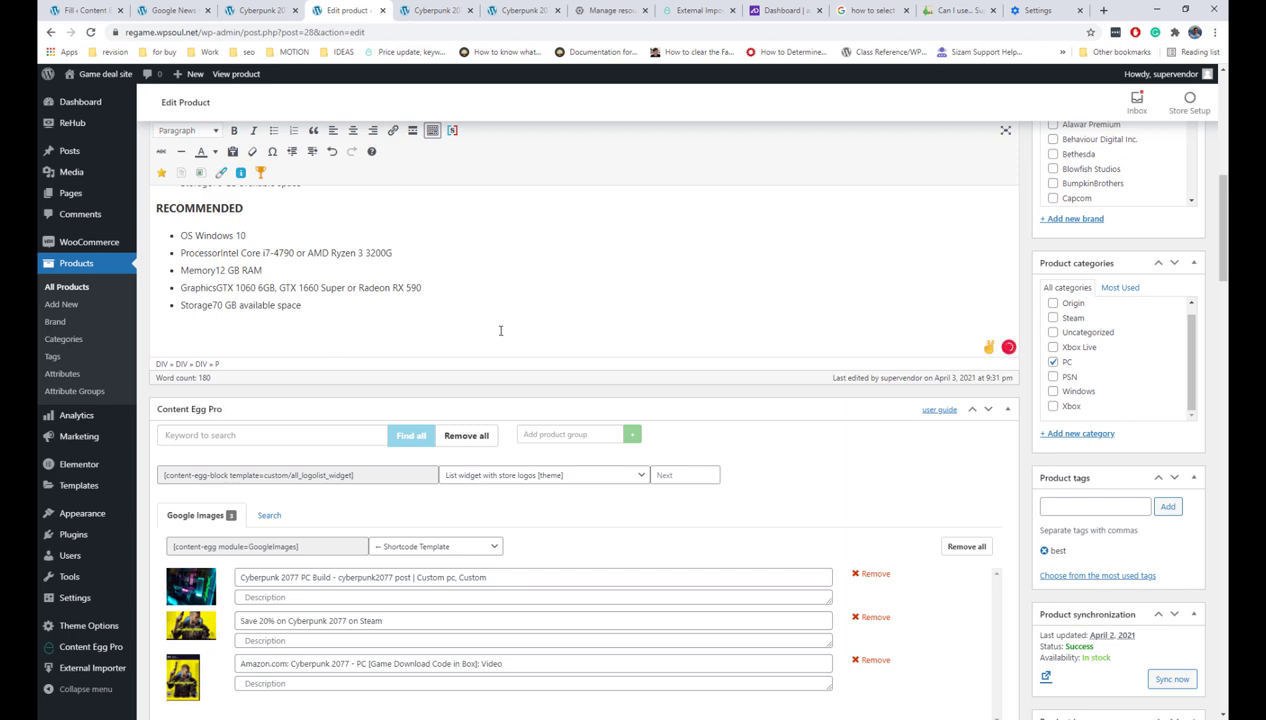
pyautogui.press('BackSpace')
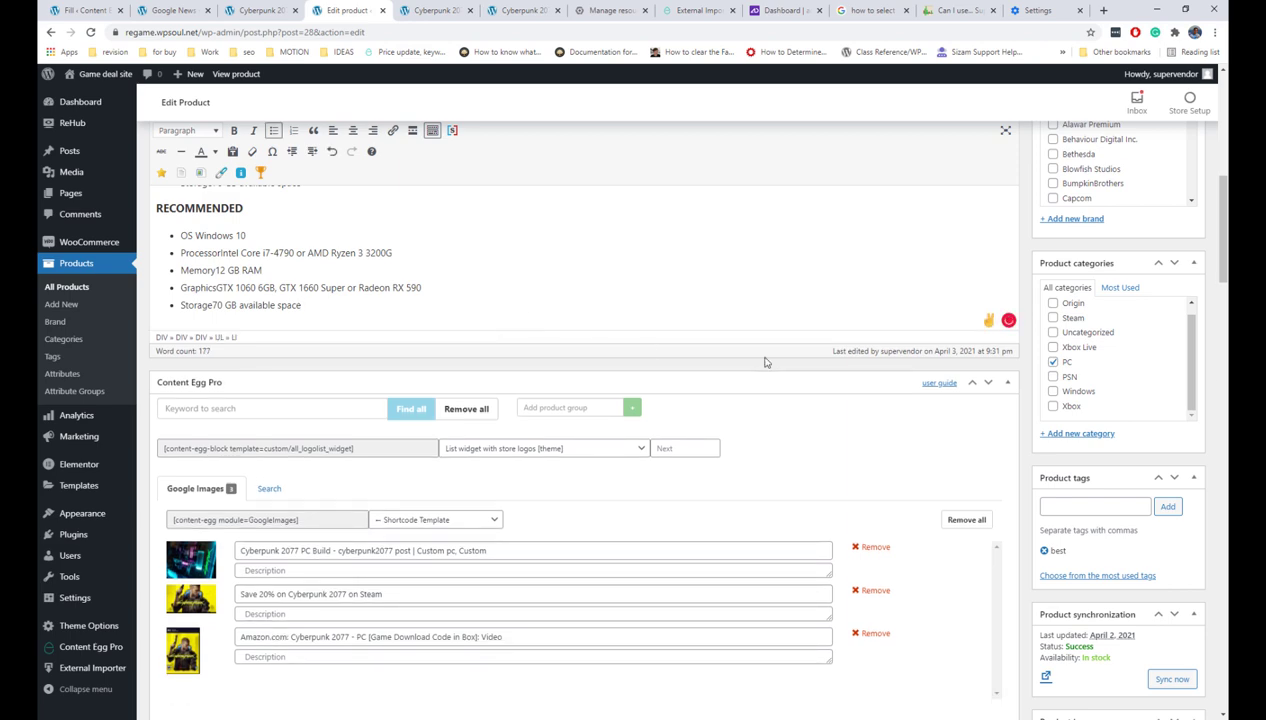
pyautogui.scroll(-10, 1208, 384)
pyautogui.scroll(10, 1215, 387)
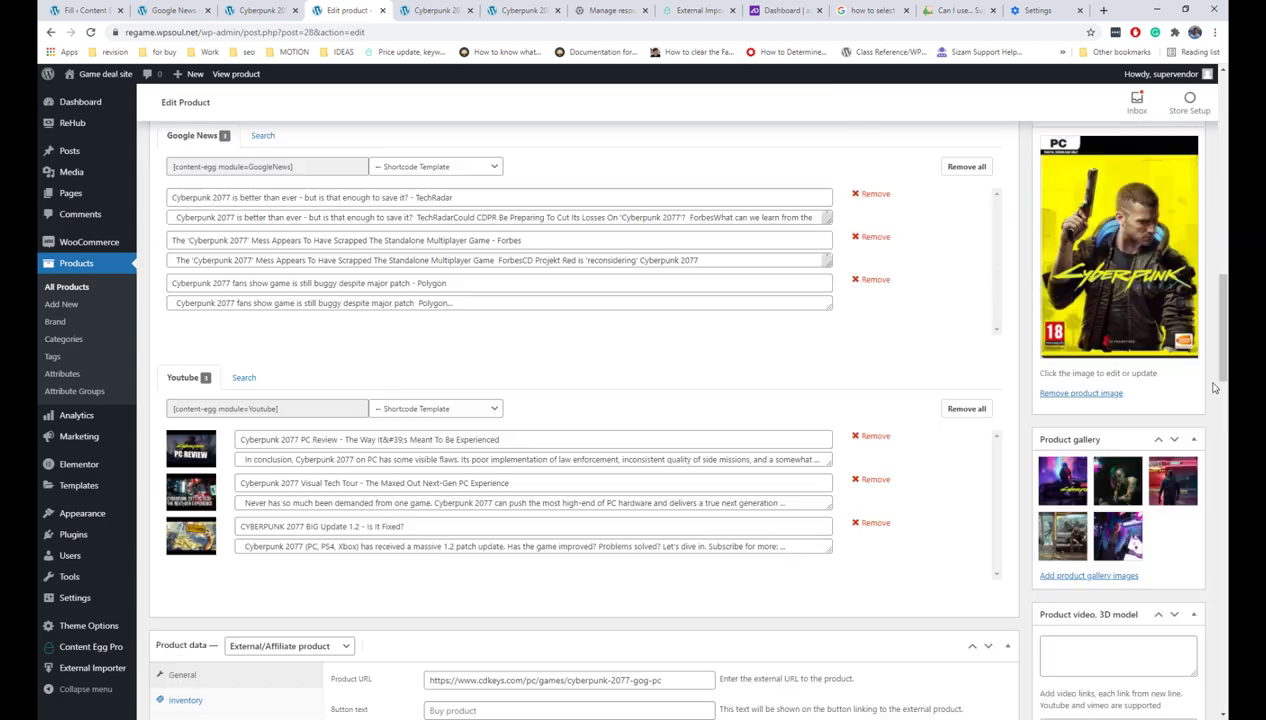
pyautogui.click(1190, 420)
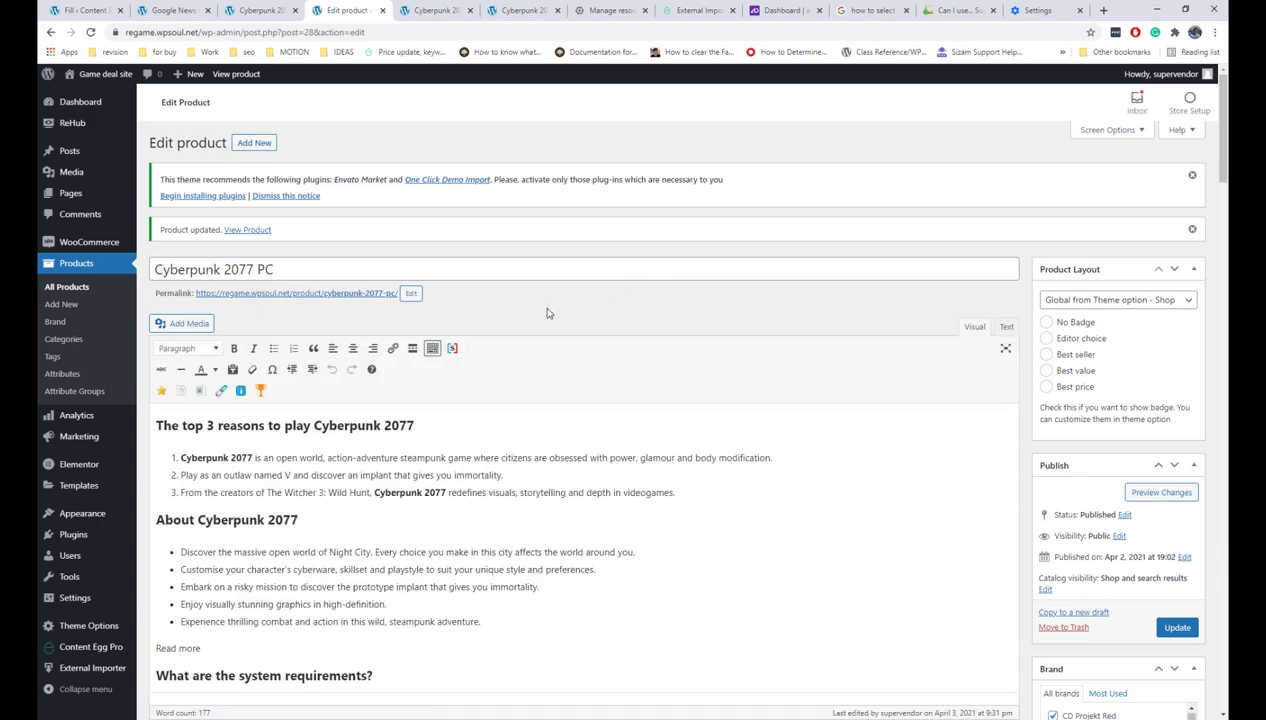
# Open the ReHub theme's plugins page in a new browser tab and download the RH Woo Tools bonus plugin.
pyautogui.moveTo(141, 134)
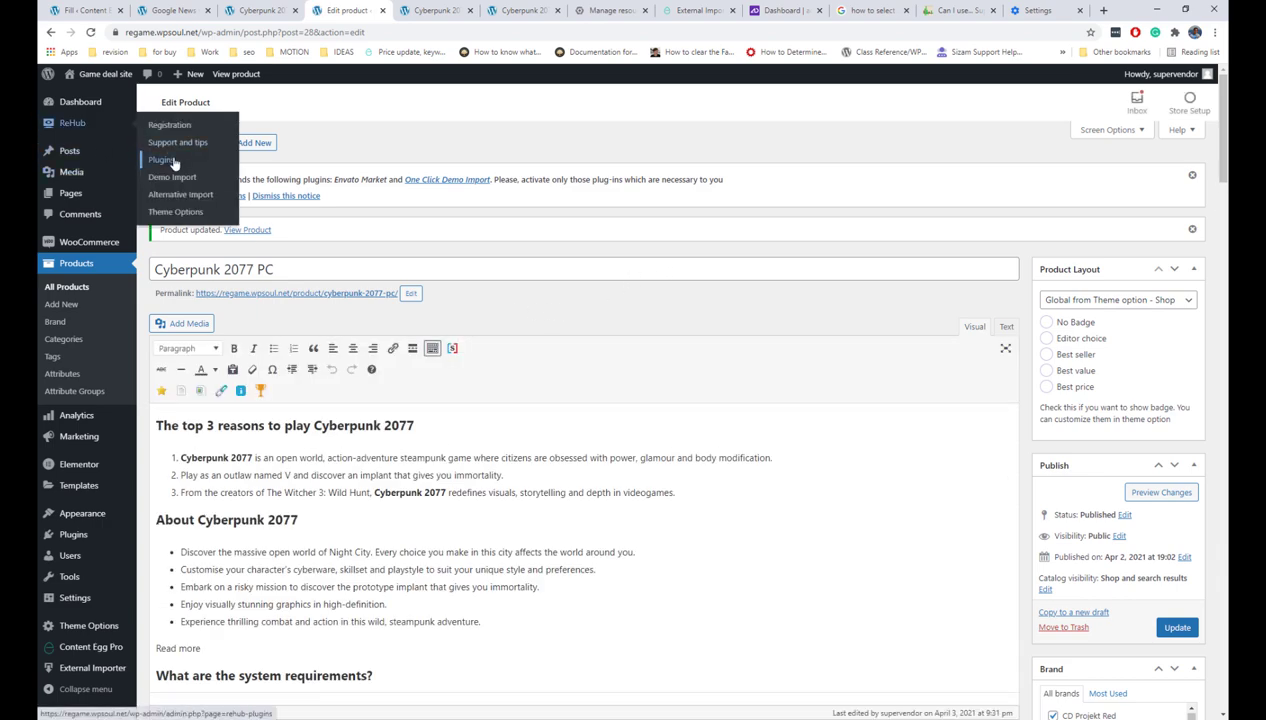
pyautogui.rightClick(166, 159)
pyautogui.click(200, 164)
pyautogui.click(477, 11)
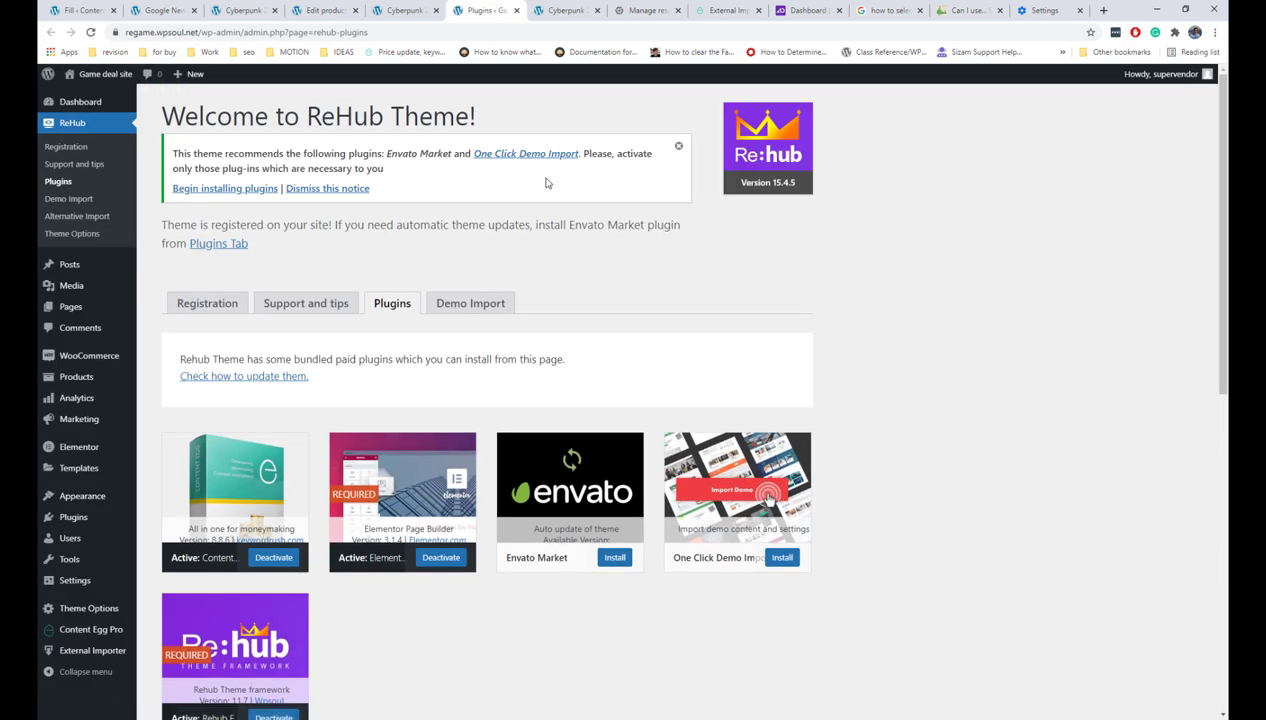
pyautogui.scroll(-3, 547, 183)
pyautogui.scroll(-6, 512, 233)
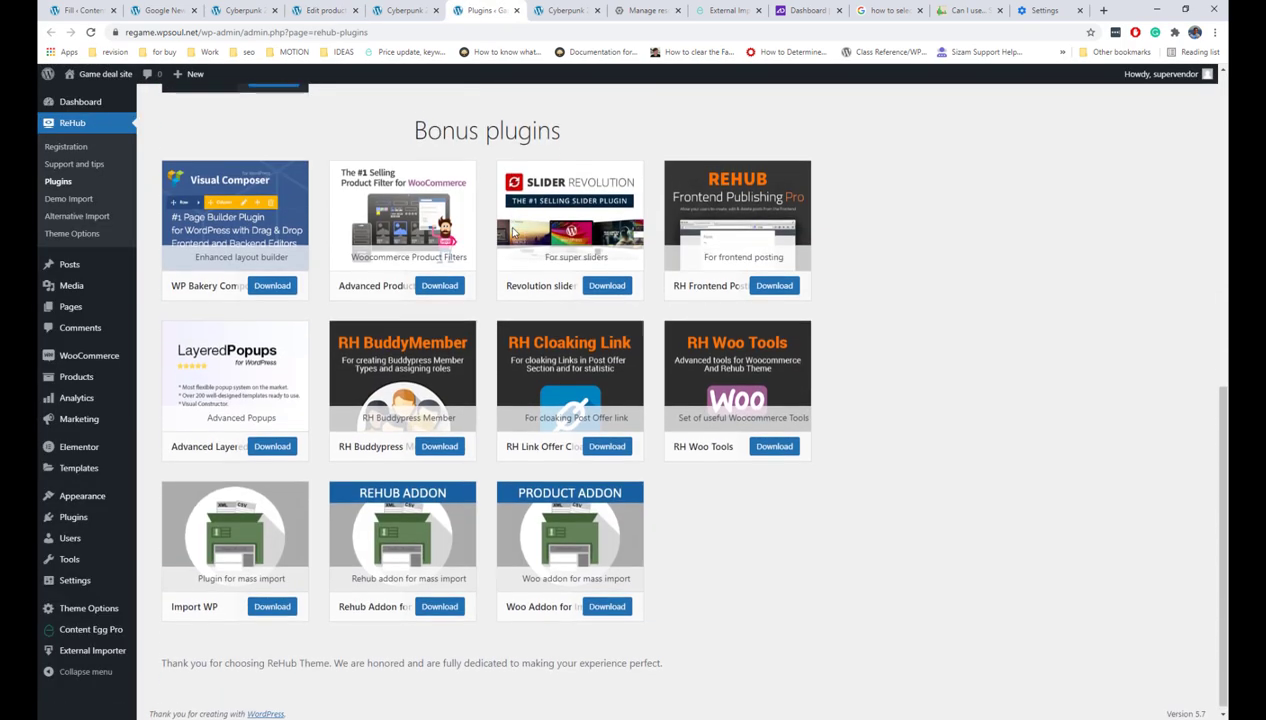
pyautogui.click(772, 441)
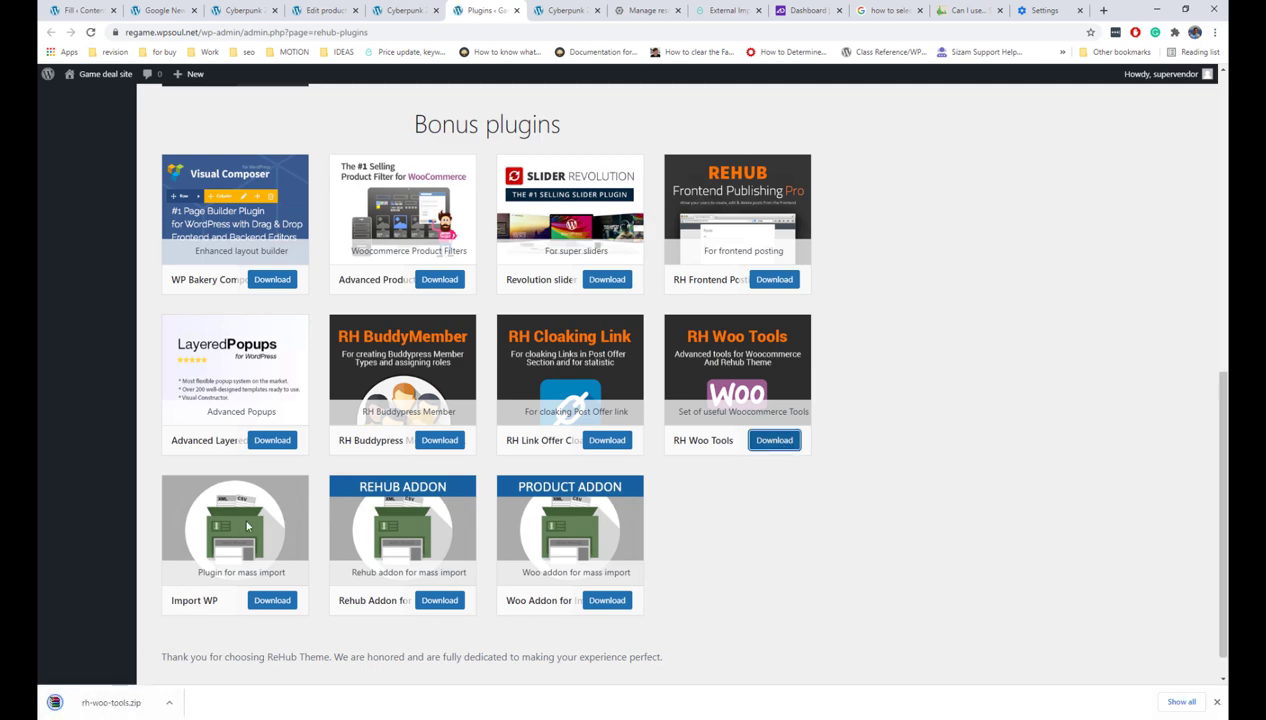
# Upload rh-woo-tools.zip as a new plugin on the WordPress site, install it and activate it.
pyautogui.scroll(10, 243, 515)
pyautogui.moveTo(85, 514)
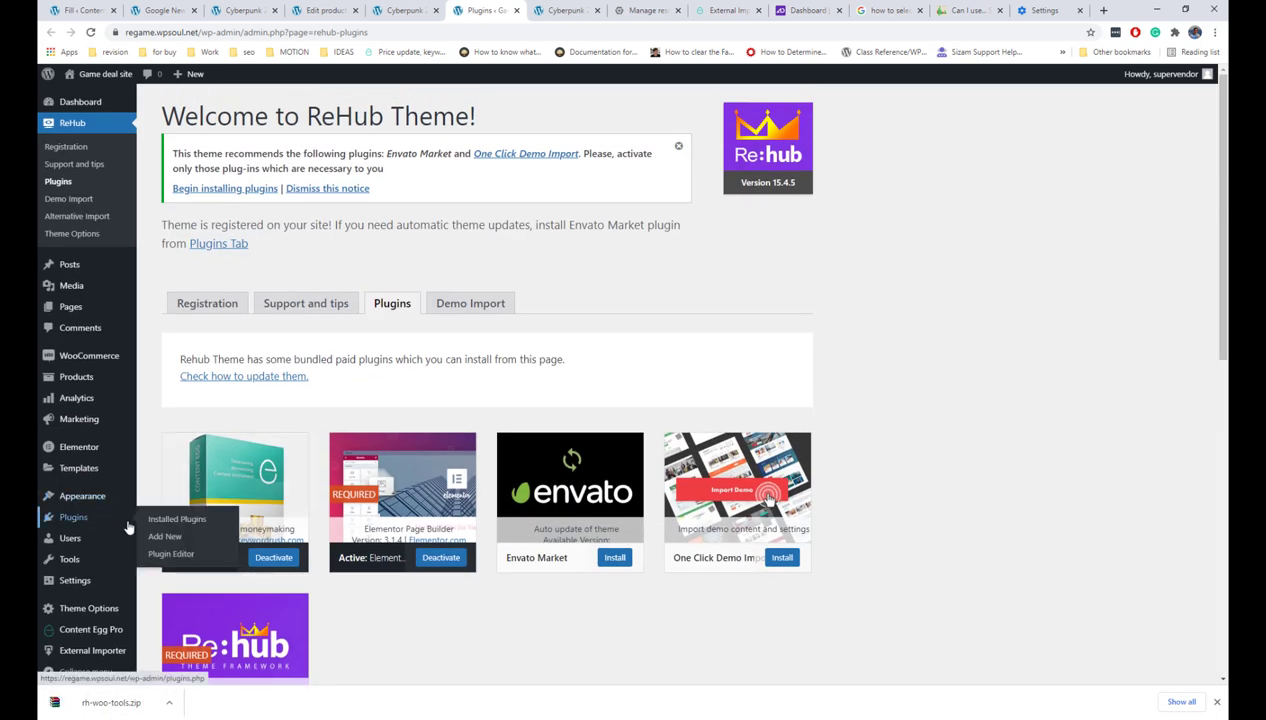
pyautogui.click(152, 522)
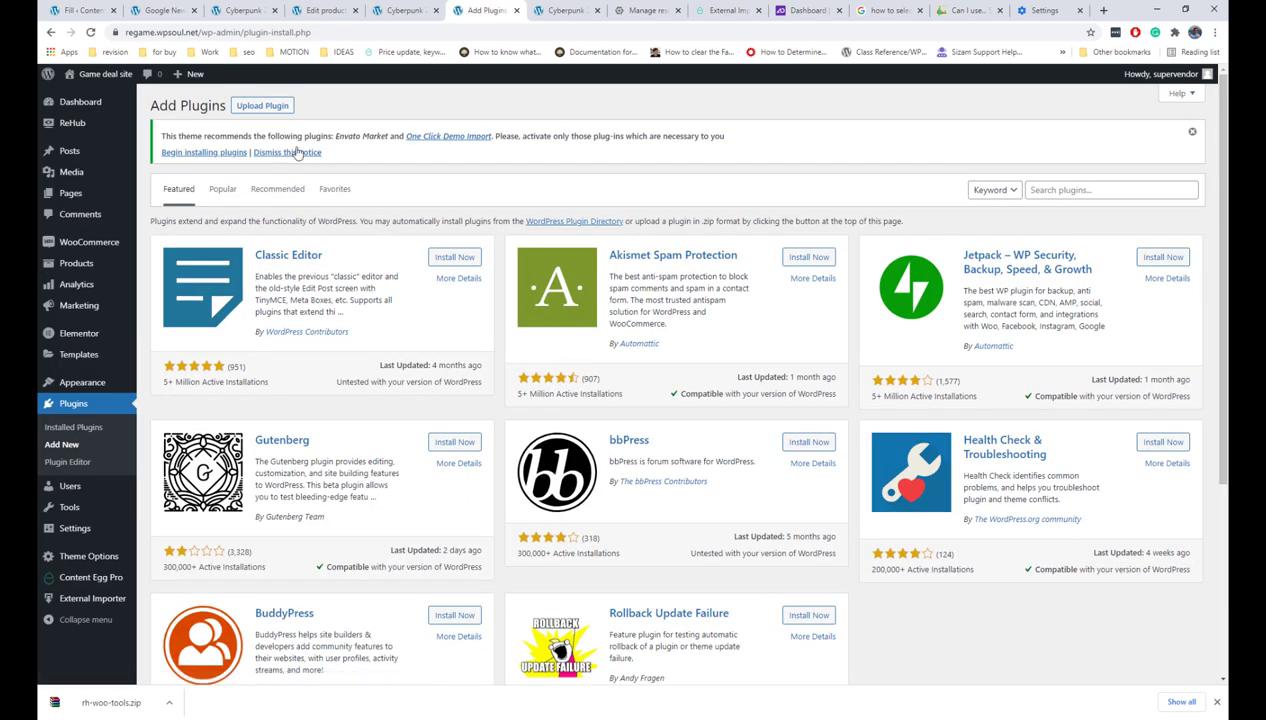
pyautogui.click(262, 105)
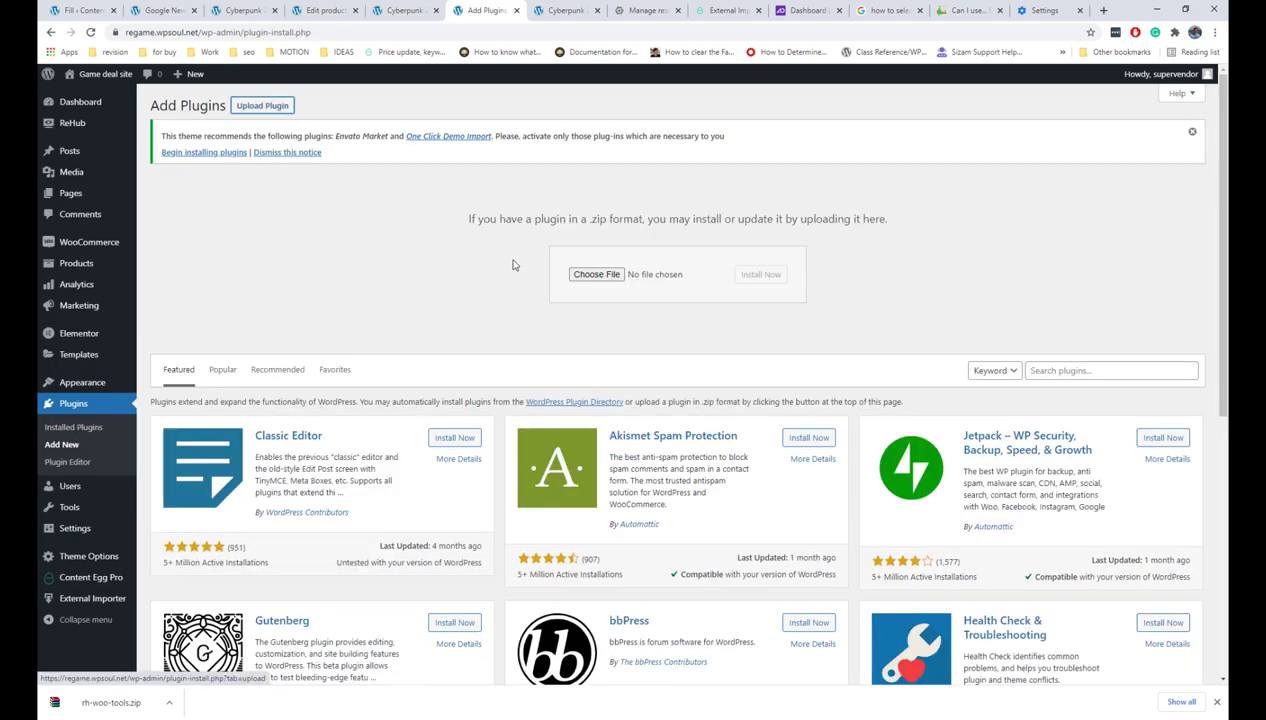
pyautogui.click(576, 276)
pyautogui.click(590, 252)
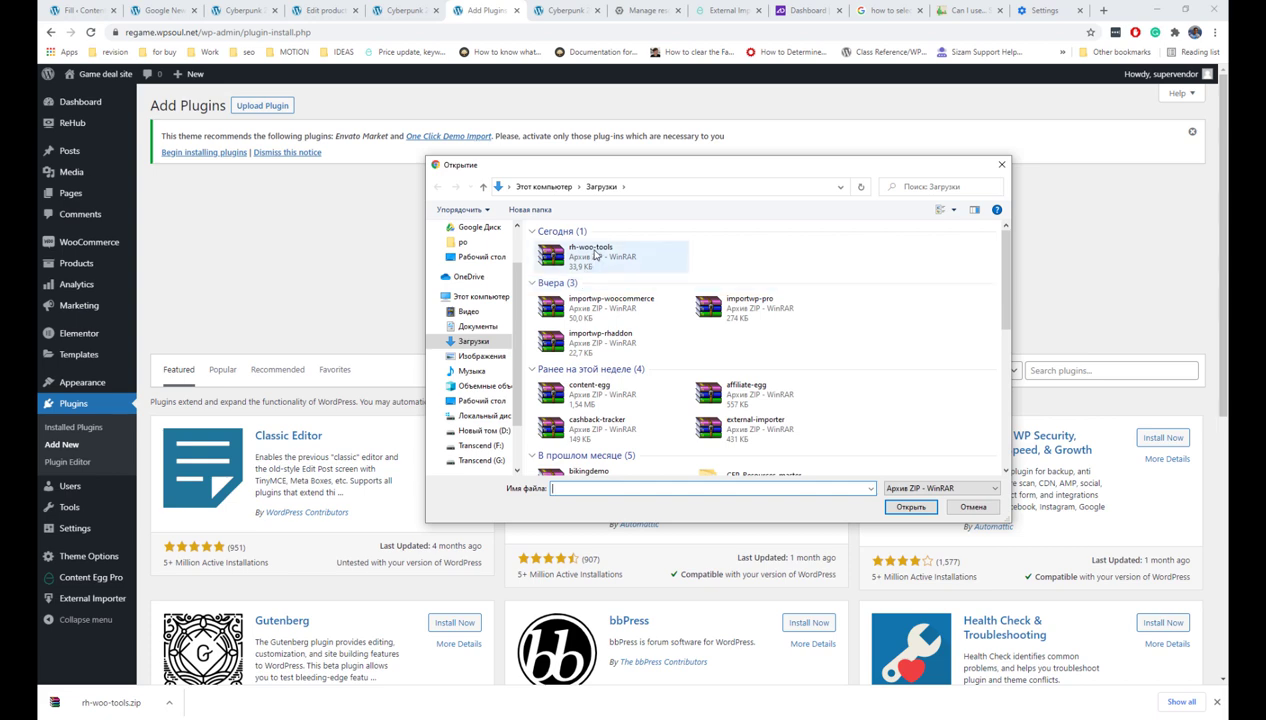
pyautogui.click(908, 507)
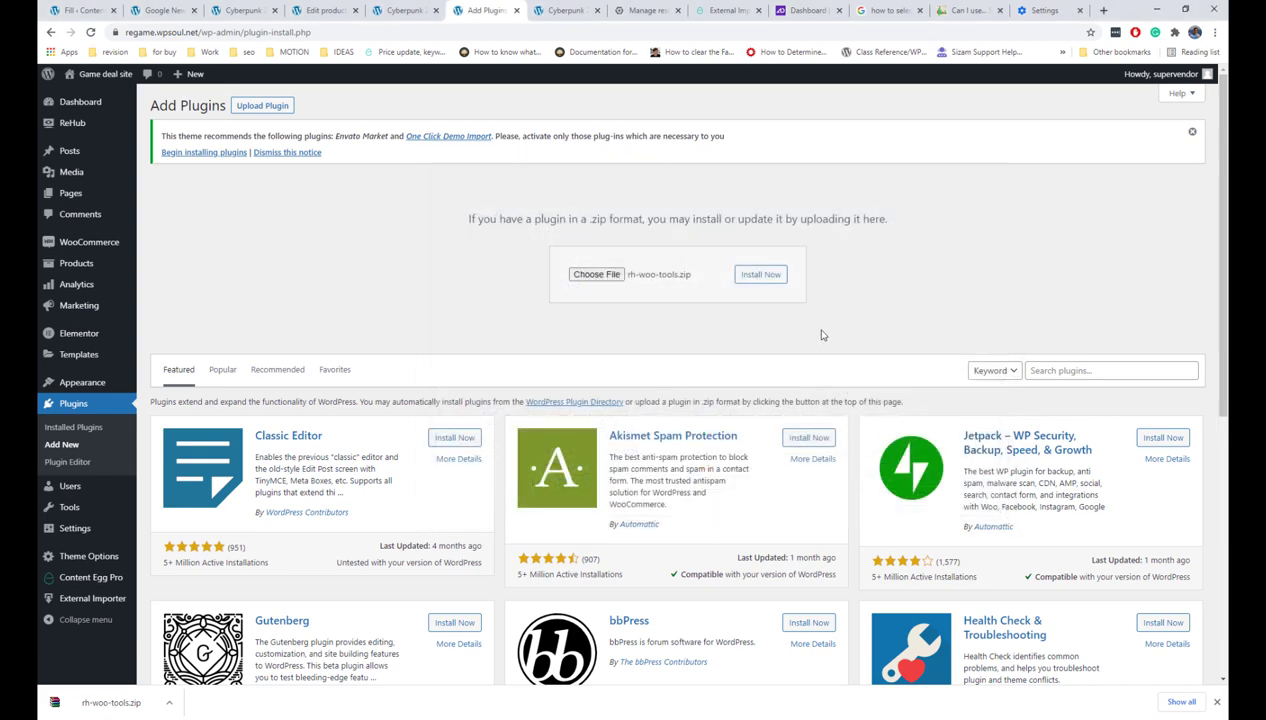
pyautogui.click(784, 279)
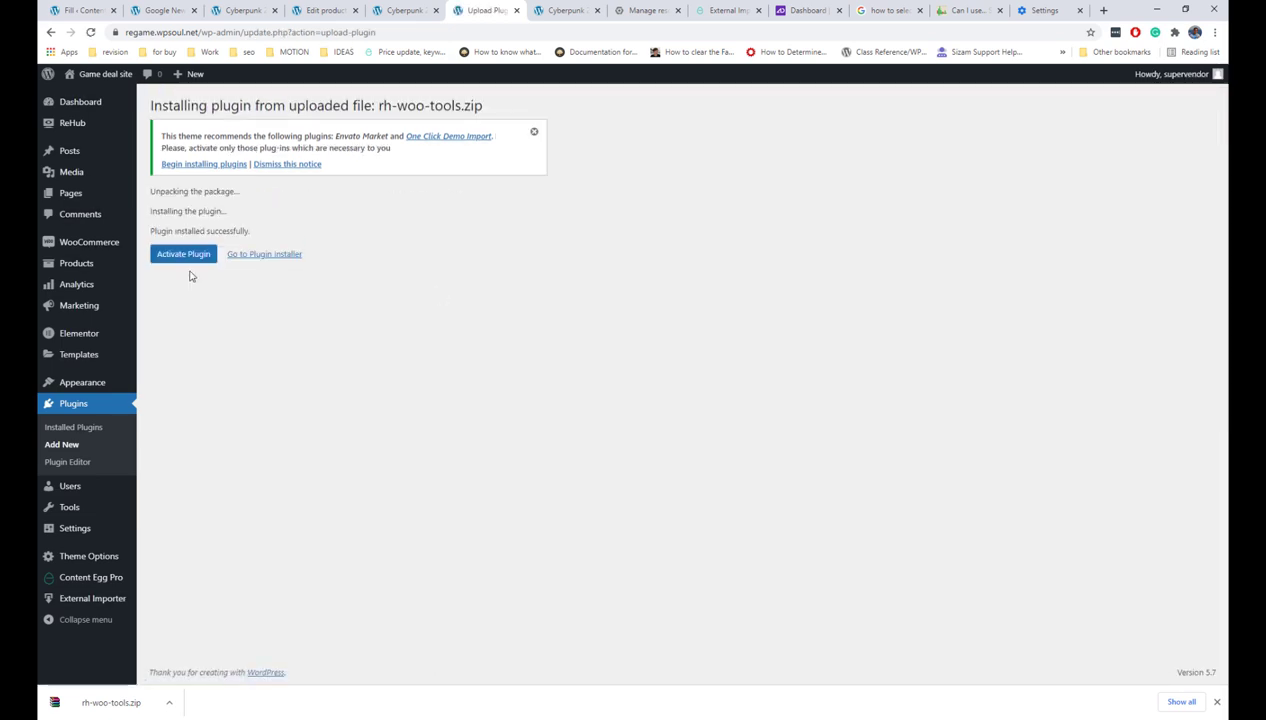
pyautogui.click(186, 256)
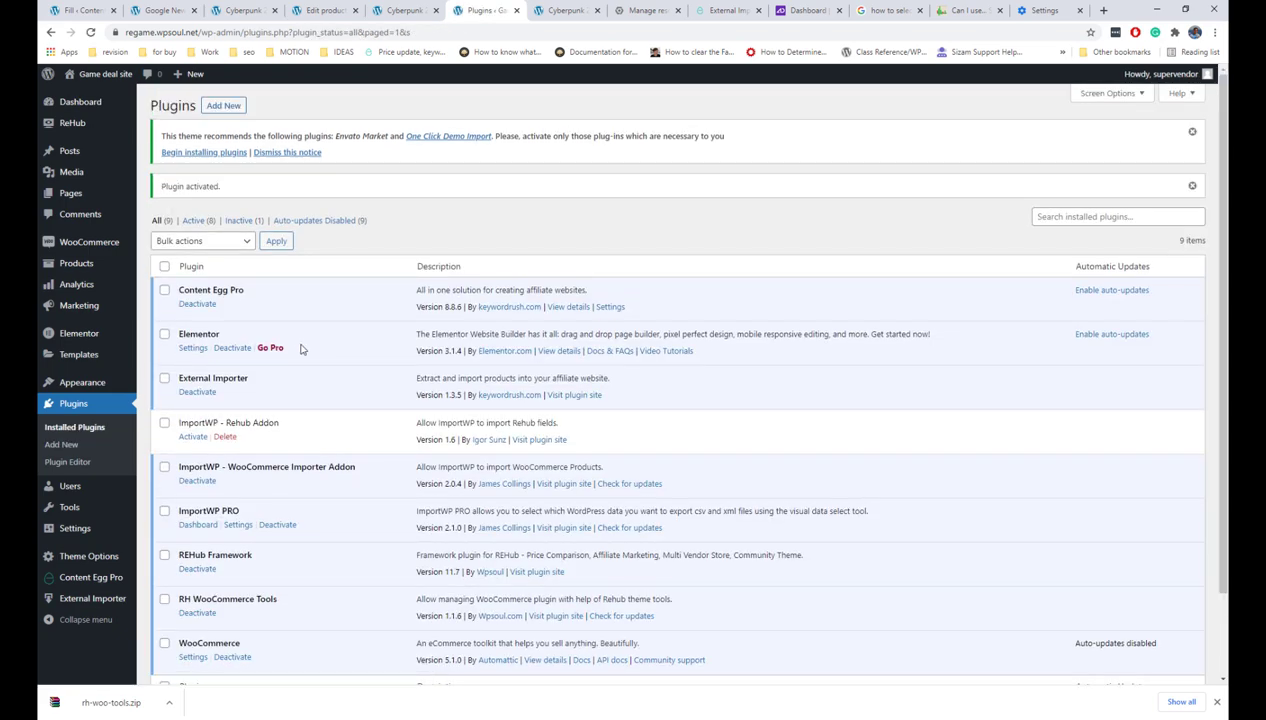
# In WooCommerce's ReHub Tools settings, add a custom tab News with content [content-egg module=GoogleNews template=custom/simple] and order 23, and save.
pyautogui.moveTo(133, 246)
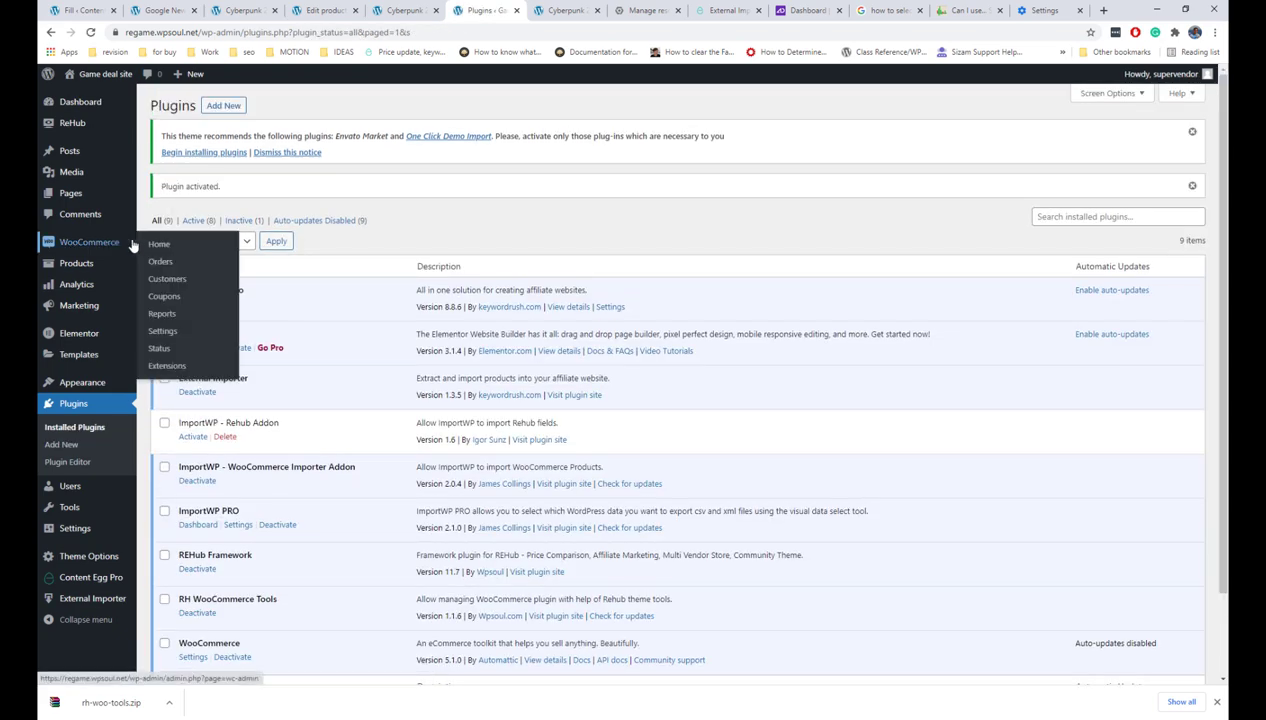
pyautogui.click(183, 332)
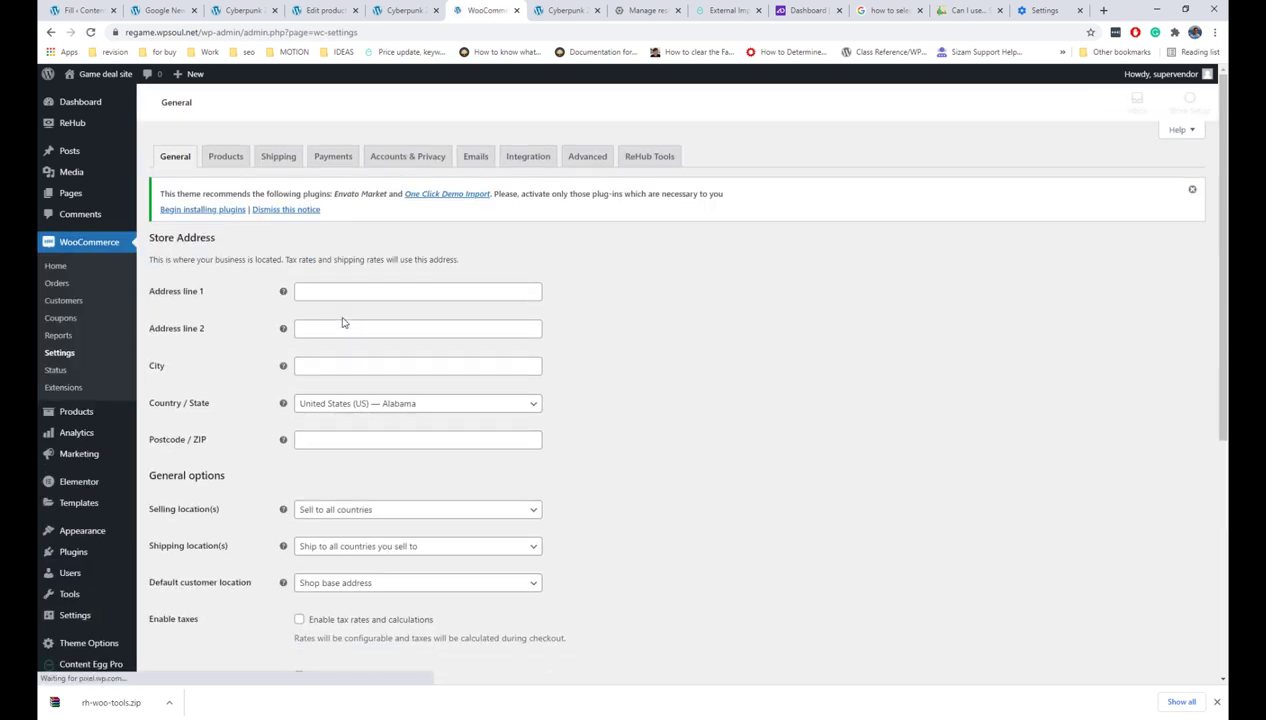
pyautogui.click(664, 166)
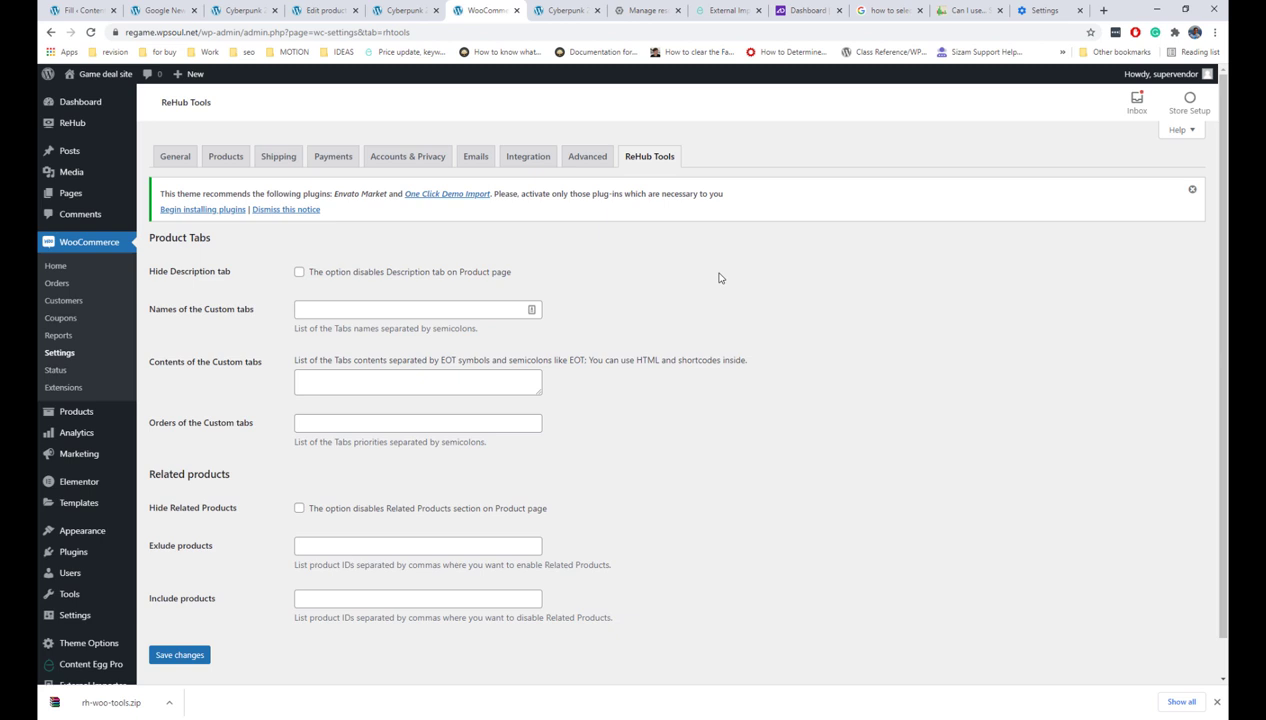
pyautogui.click(361, 310)
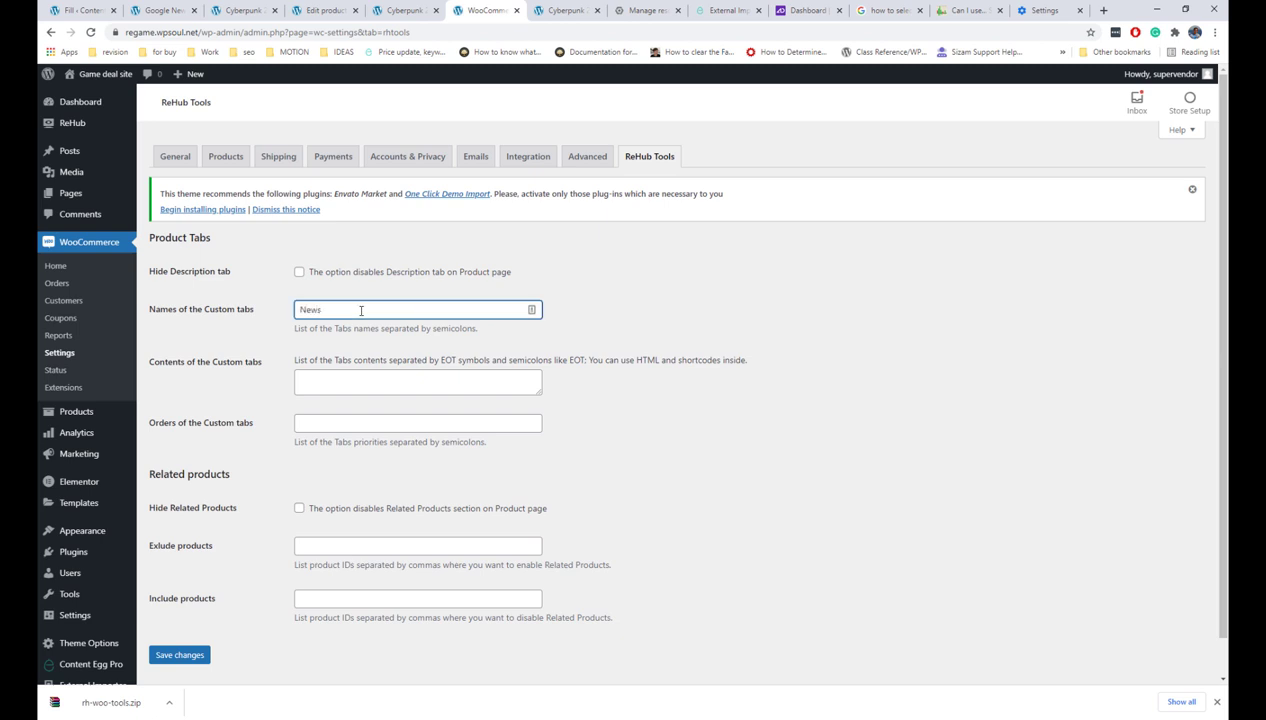
pyautogui.click(313, 378)
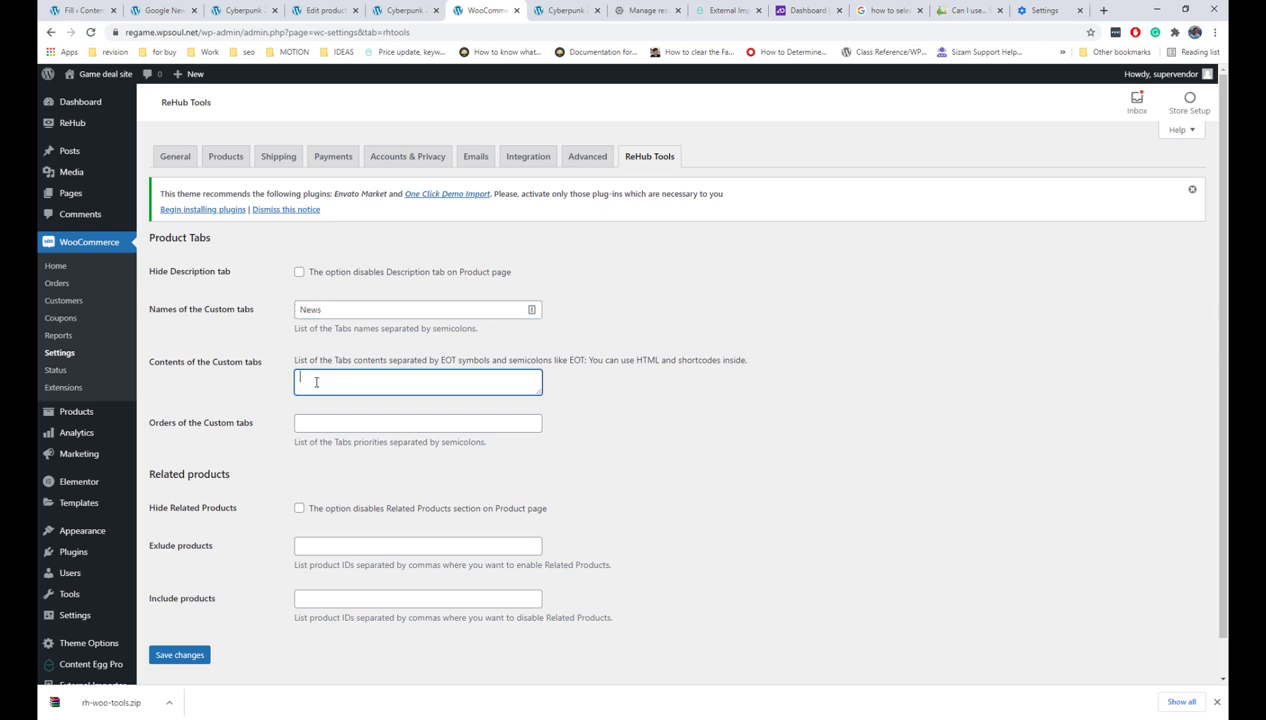
pyautogui.write('[content-egg module=GoogleNews template=custom/simple]')
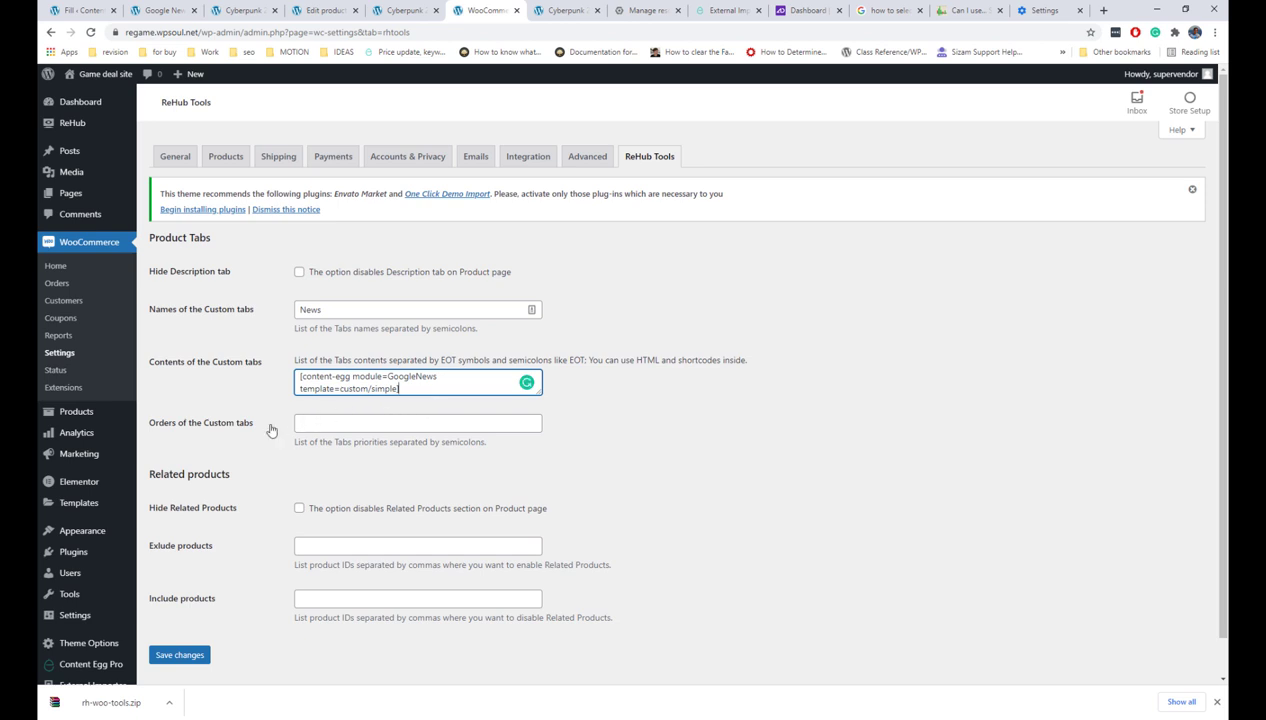
pyautogui.click(324, 422)
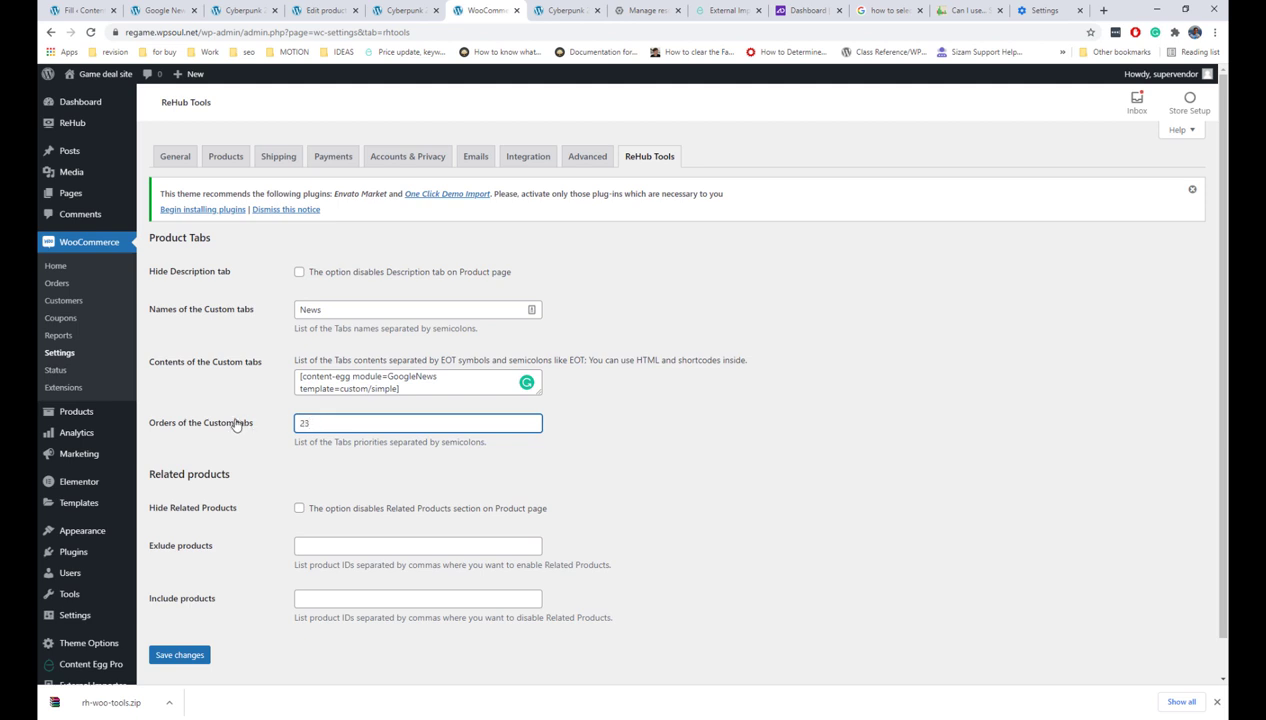
pyautogui.scroll(-1, 236, 424)
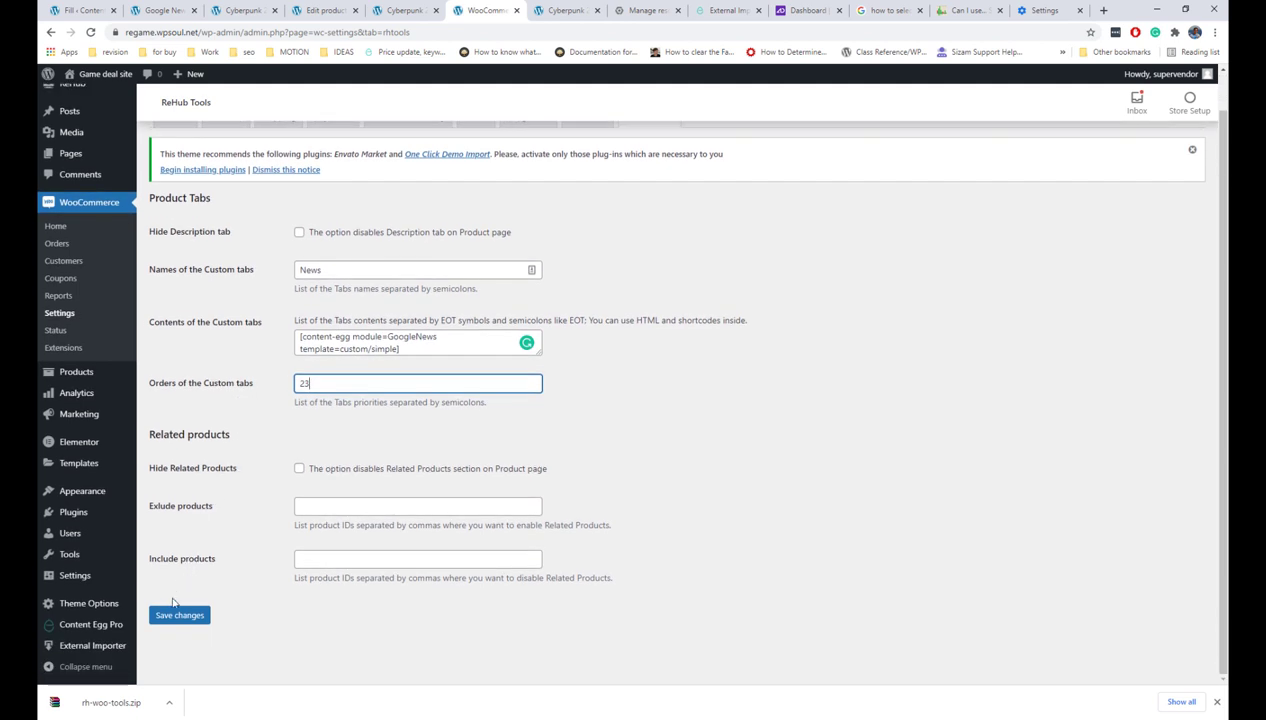
pyautogui.click(176, 617)
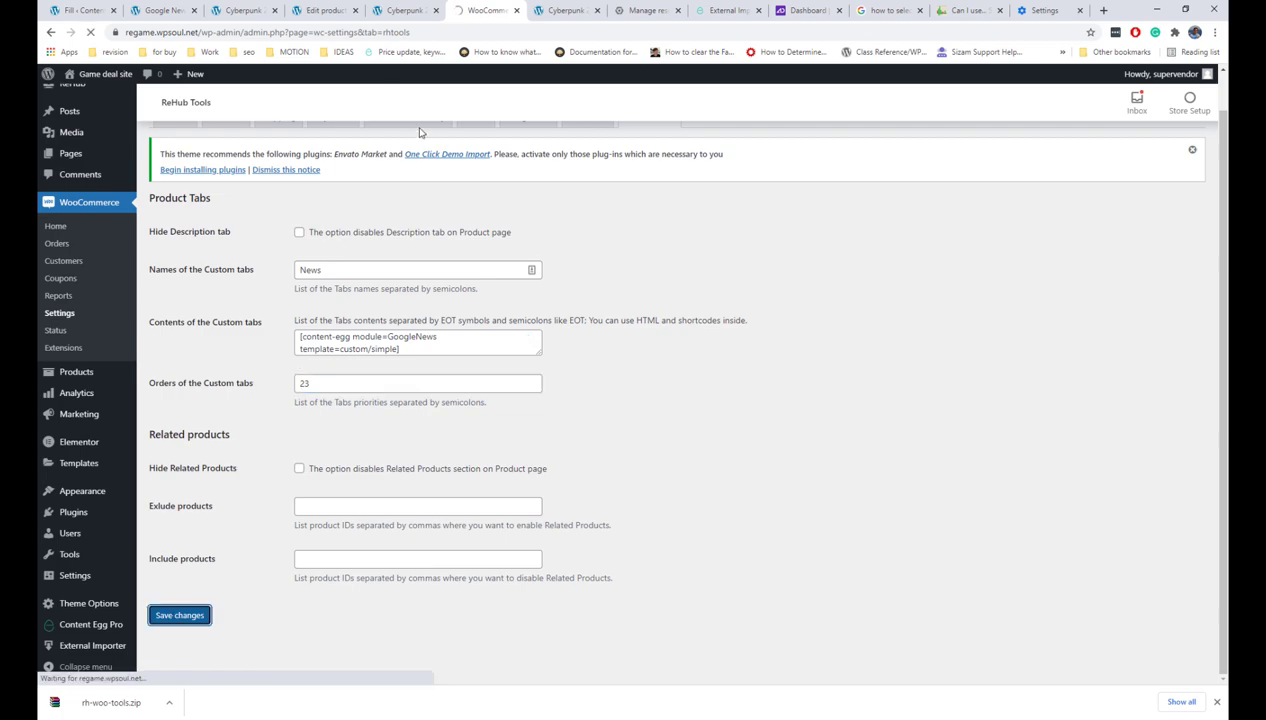
# Examine the News section on the public Cyberpunk 2077 PC page, including its place between the description and the reviews.
pyautogui.click(398, 12)
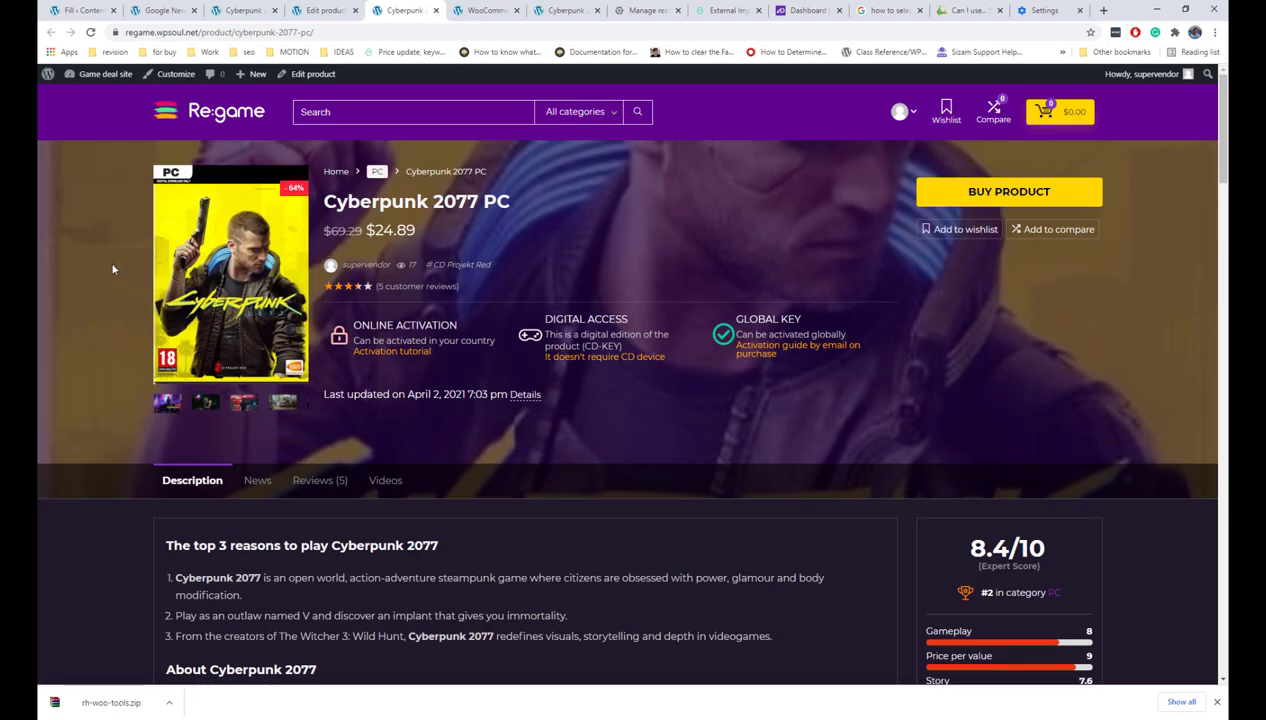
pyautogui.click(258, 480)
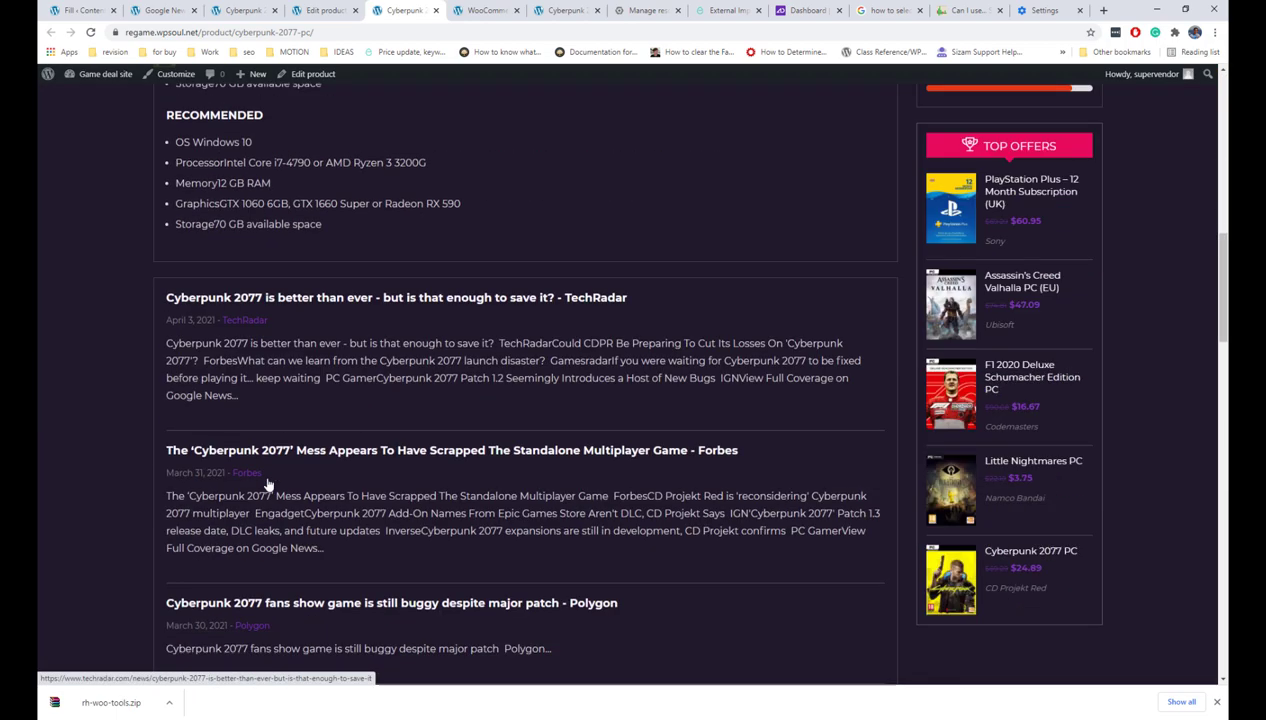
pyautogui.scroll(4, 271, 437)
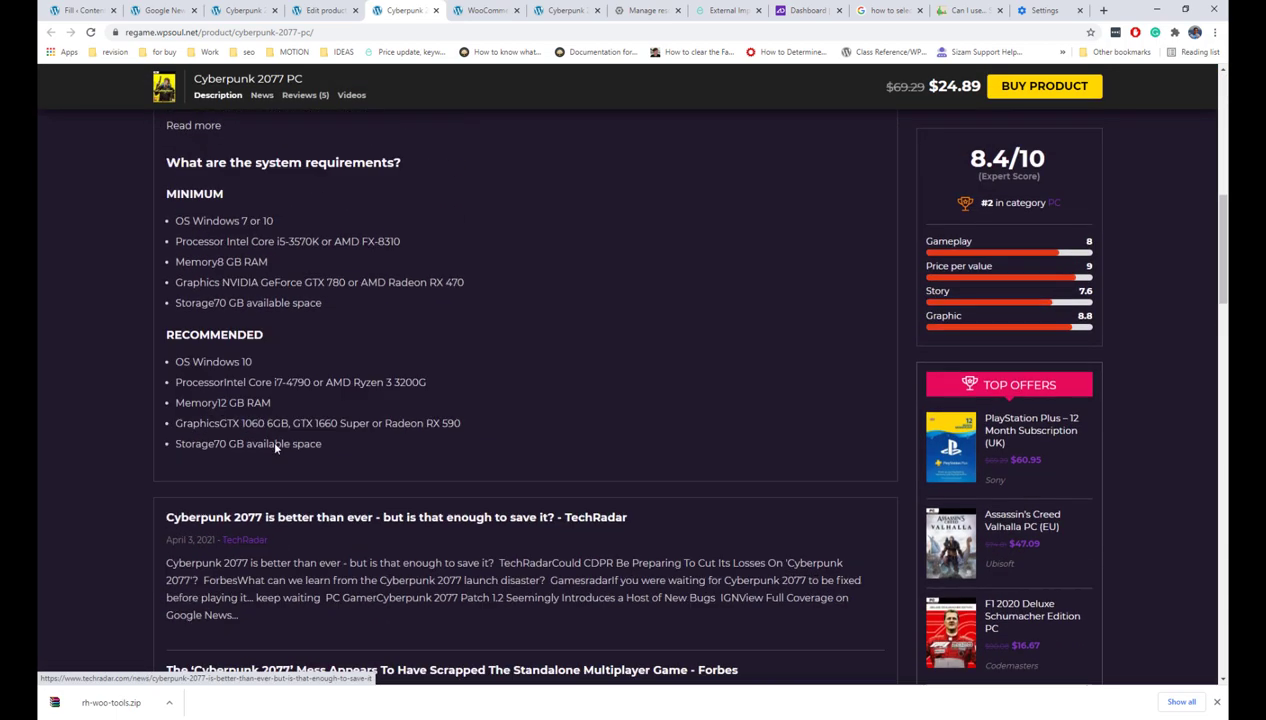
pyautogui.scroll(-2, 271, 437)
pyautogui.scroll(10, 271, 437)
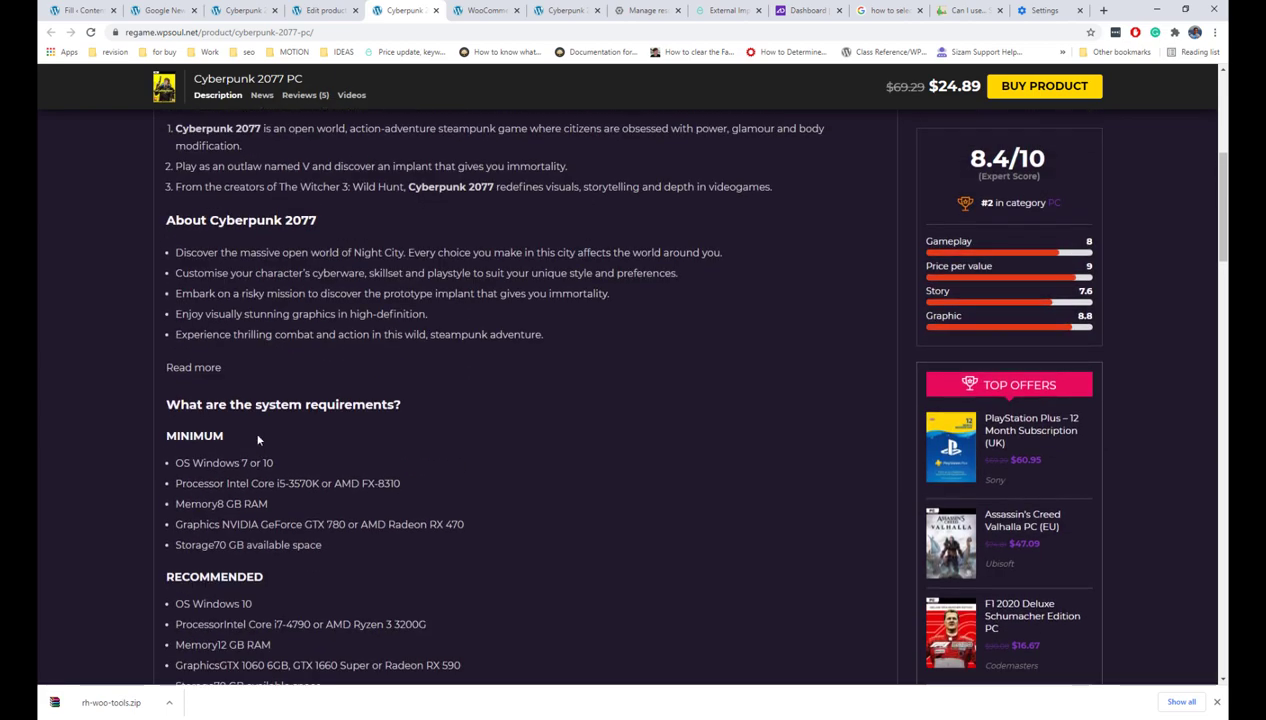
pyautogui.scroll(1, 263, 480)
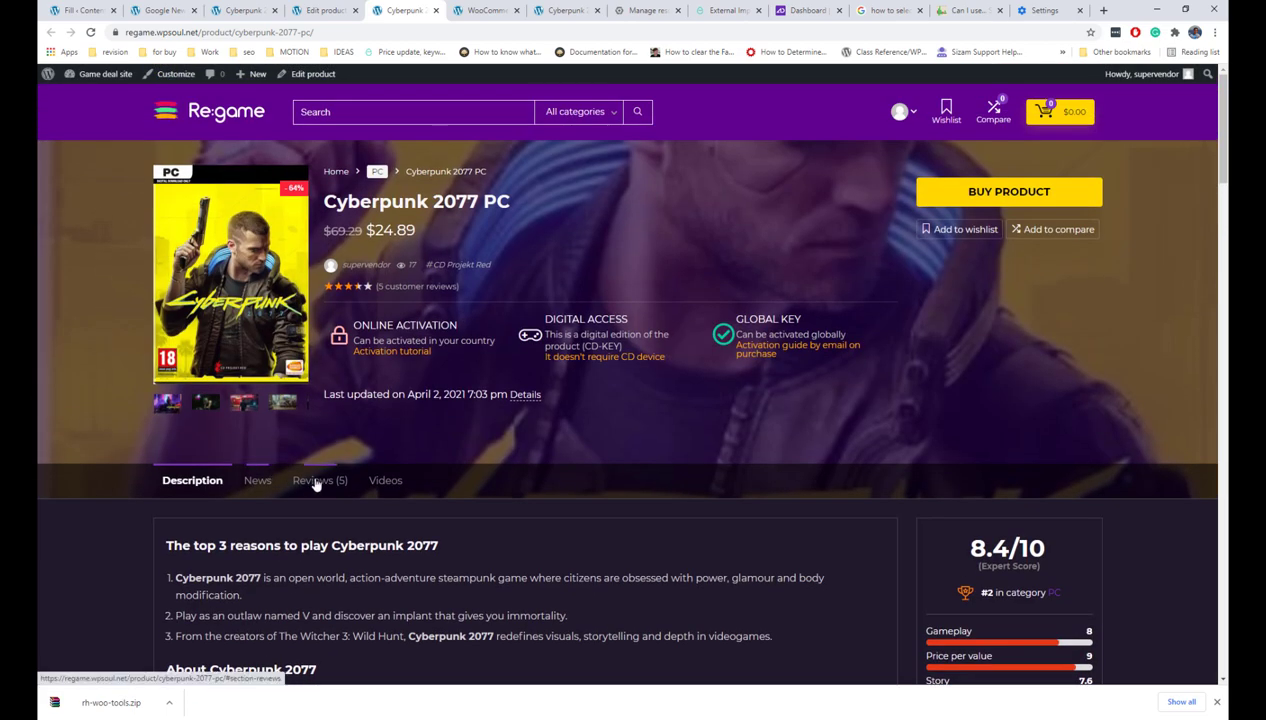
pyautogui.scroll(-15, 259, 474)
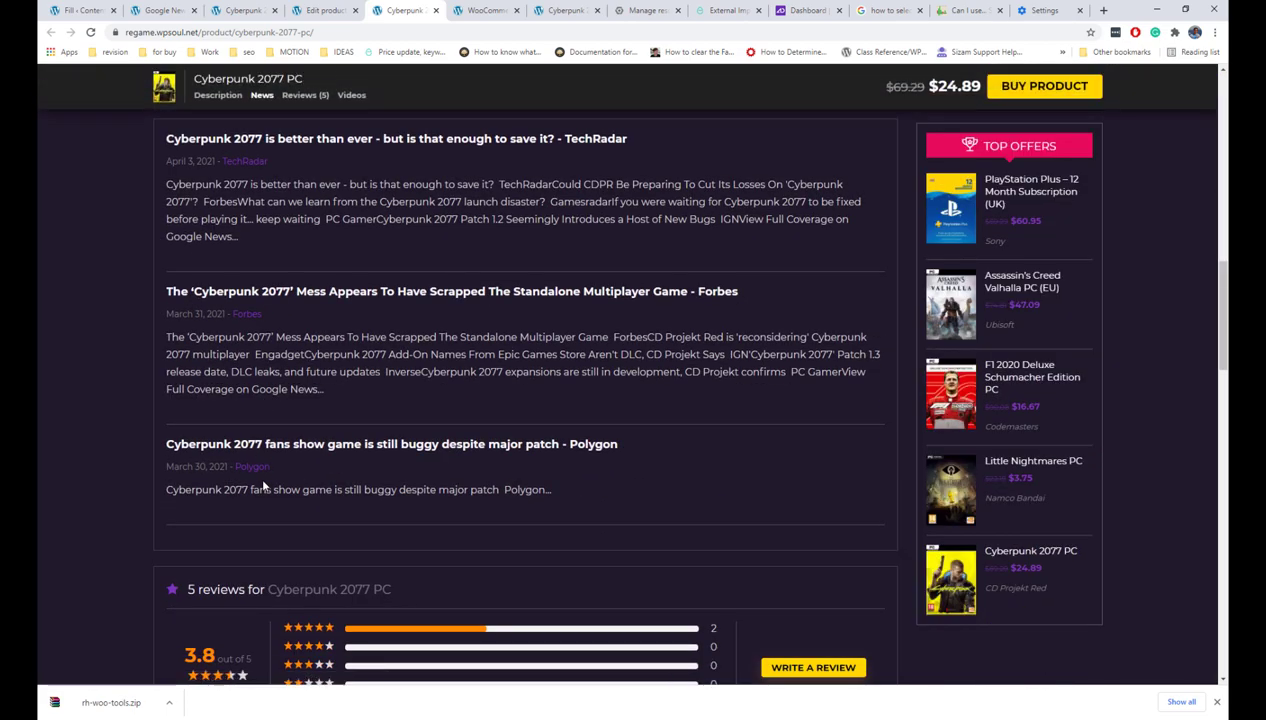
pyautogui.scroll(6, 259, 474)
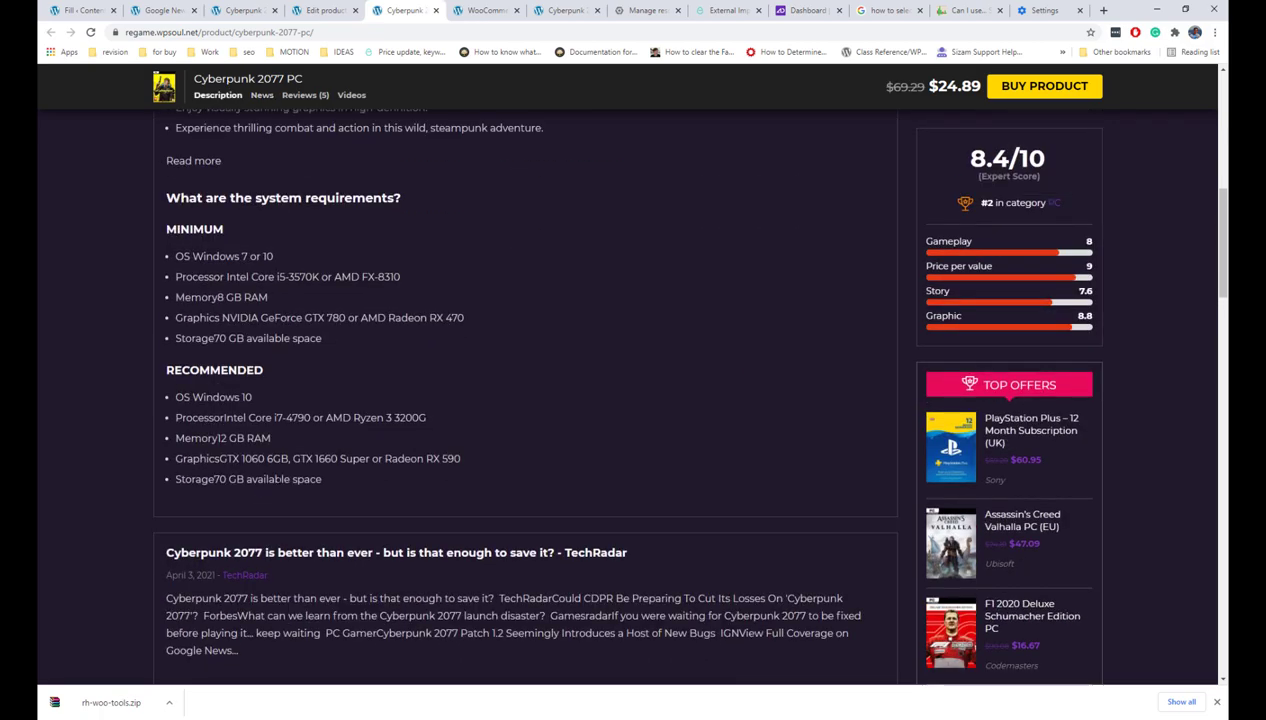
pyautogui.scroll(-3, 525, 400)
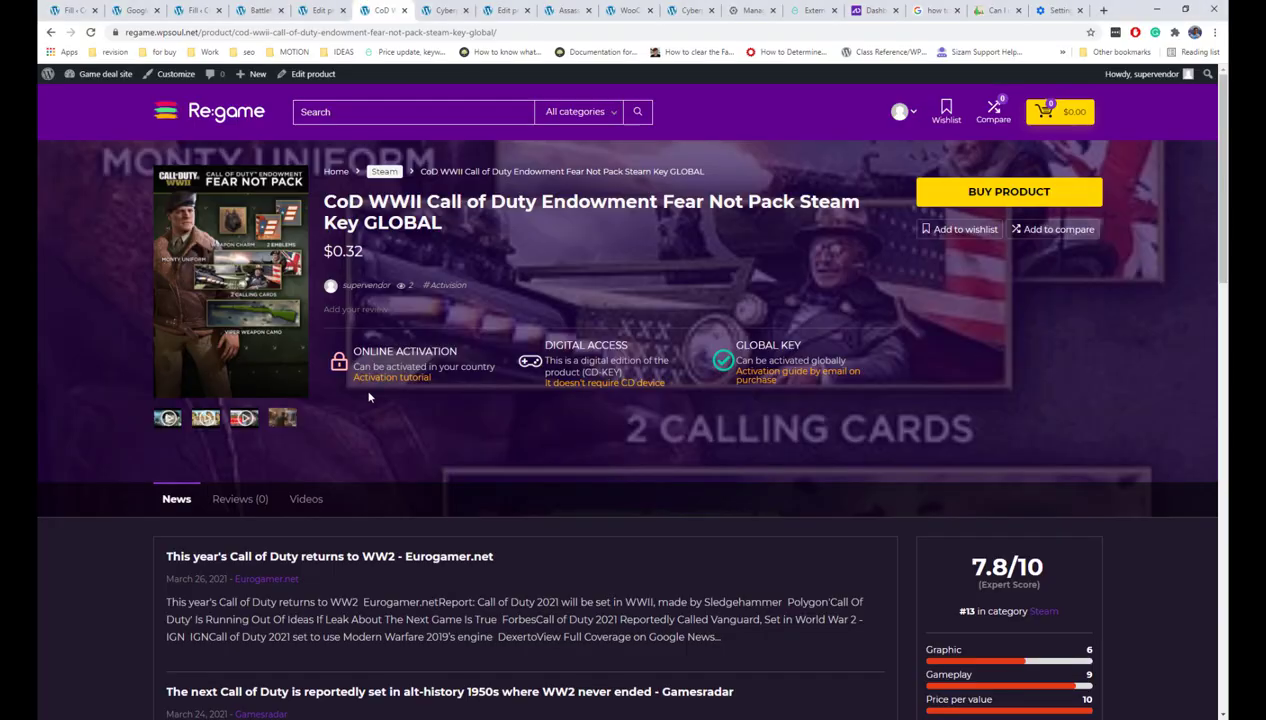
# Edit the CoD WWII Call of Duty Endowment Fear Not Pack product, remove all its Google News items and update the product.
pyautogui.scroll(-7, 368, 397)
pyautogui.scroll(3, 411, 370)
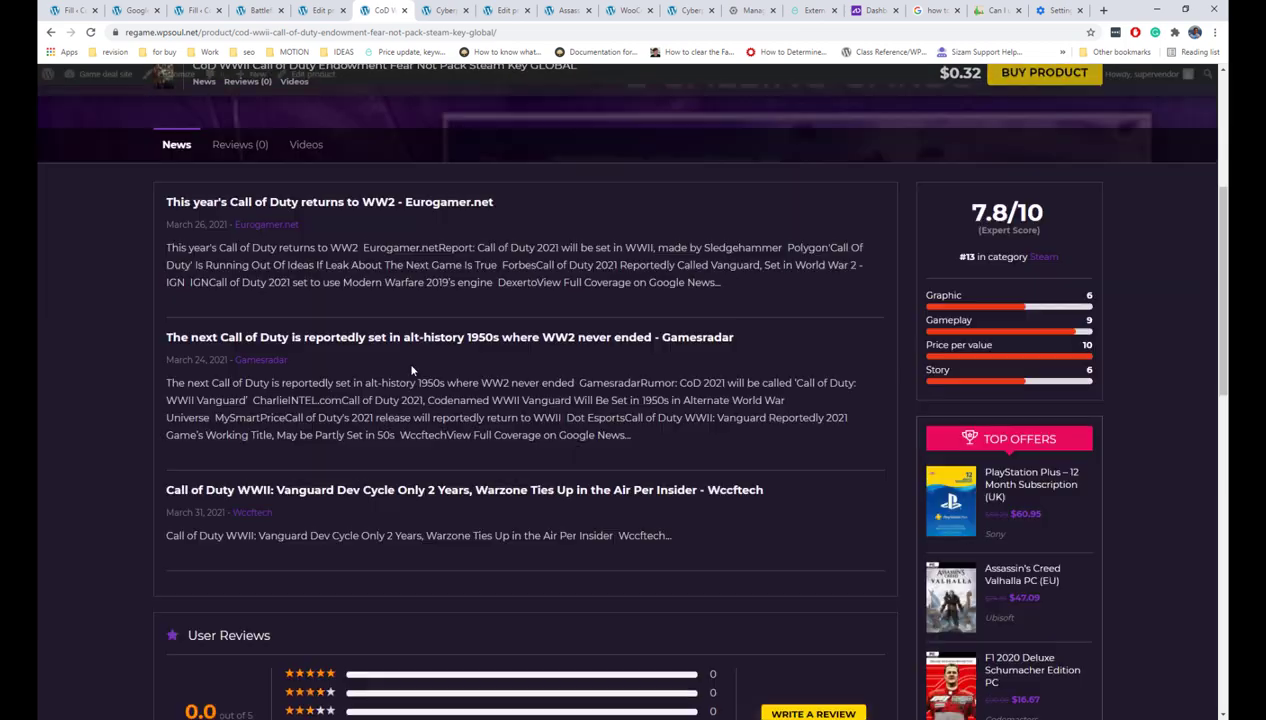
pyautogui.scroll(4, 411, 370)
pyautogui.click(308, 74)
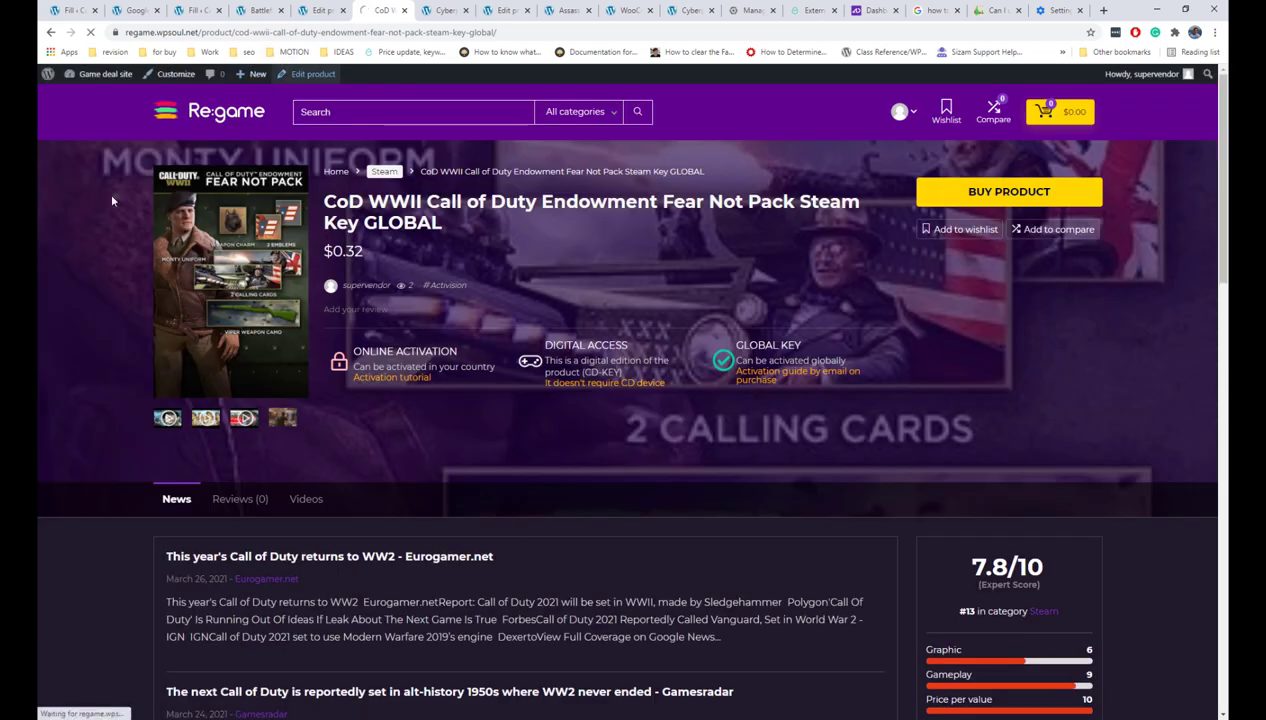
pyautogui.scroll(-3, 228, 270)
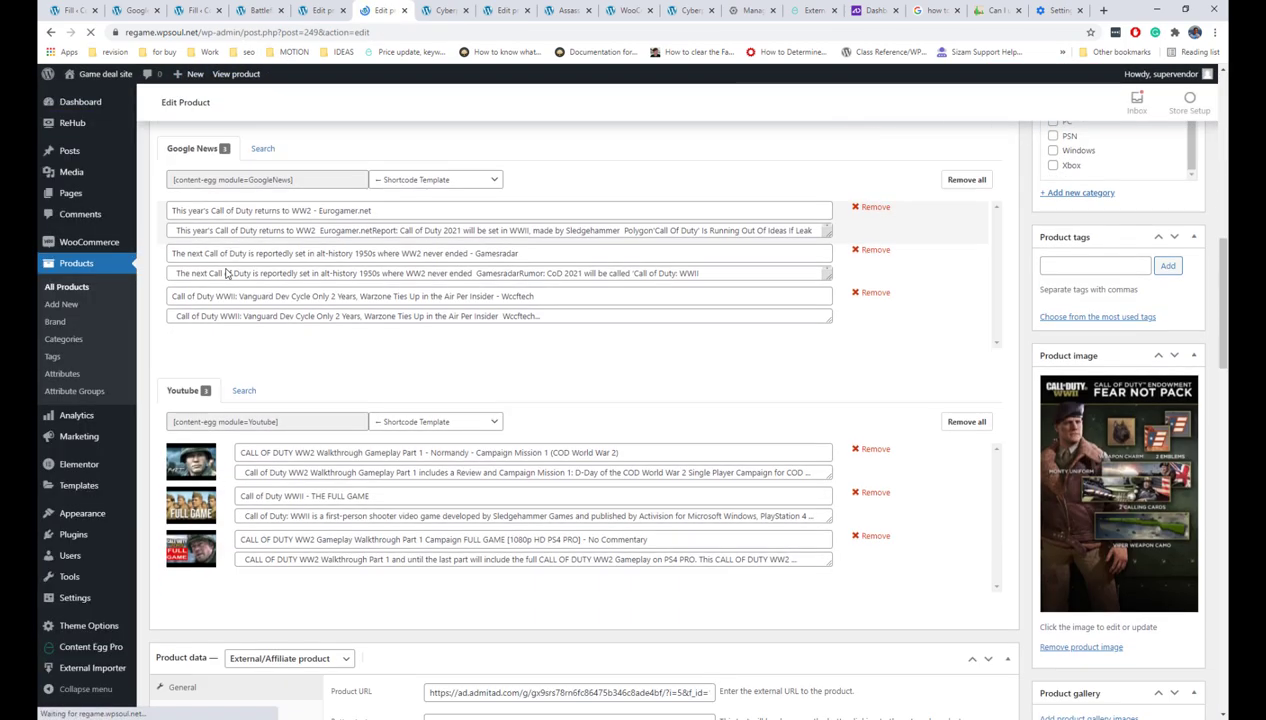
pyautogui.scroll(1, 228, 270)
pyautogui.scroll(1, 228, 270)
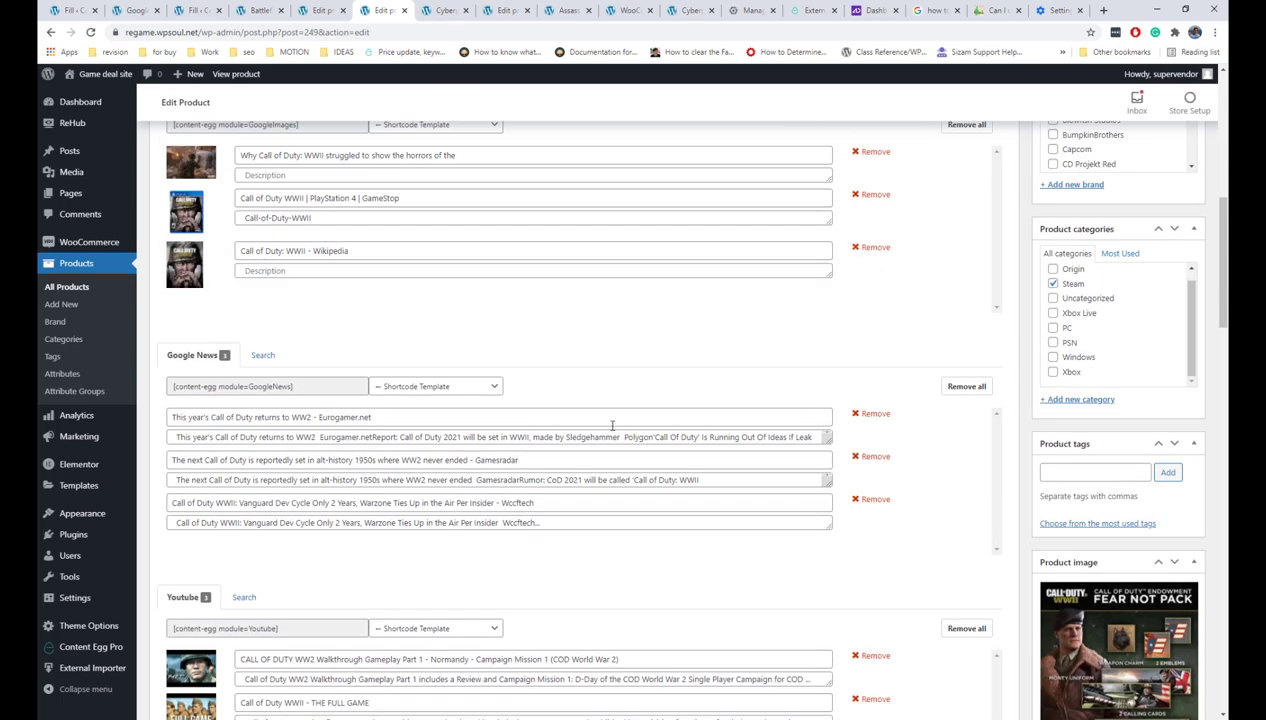
pyautogui.click(874, 414)
pyautogui.click(874, 414)
pyautogui.click(875, 414)
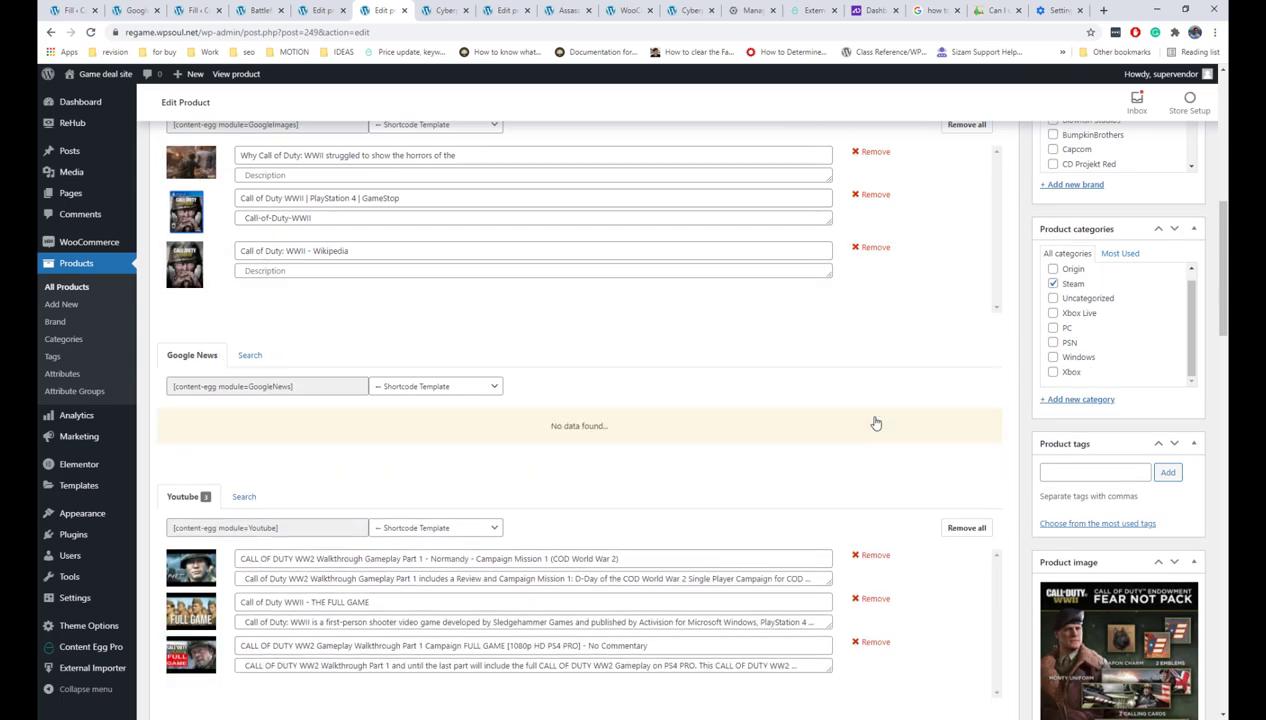
pyautogui.scroll(8, 1135, 393)
pyautogui.click(1177, 593)
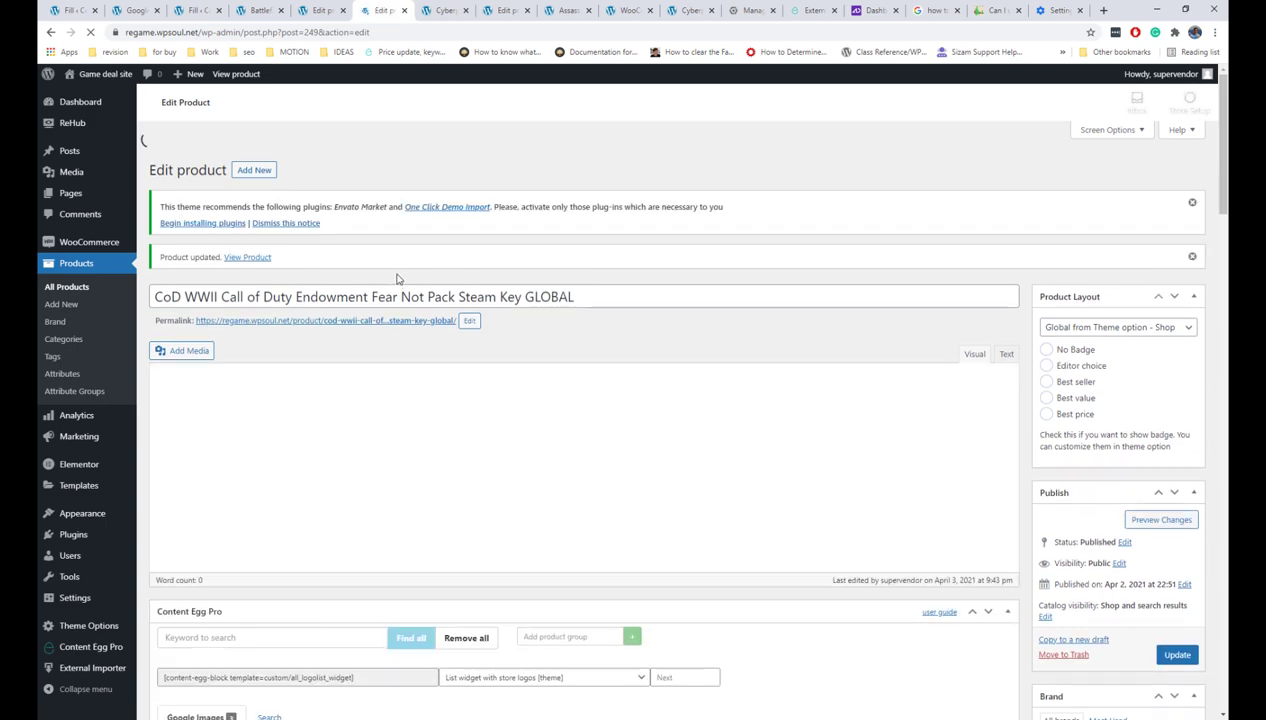
# View the public page of the updated CoD WWII product and check its News, Reviews and Videos sections.
pyautogui.click(390, 295)
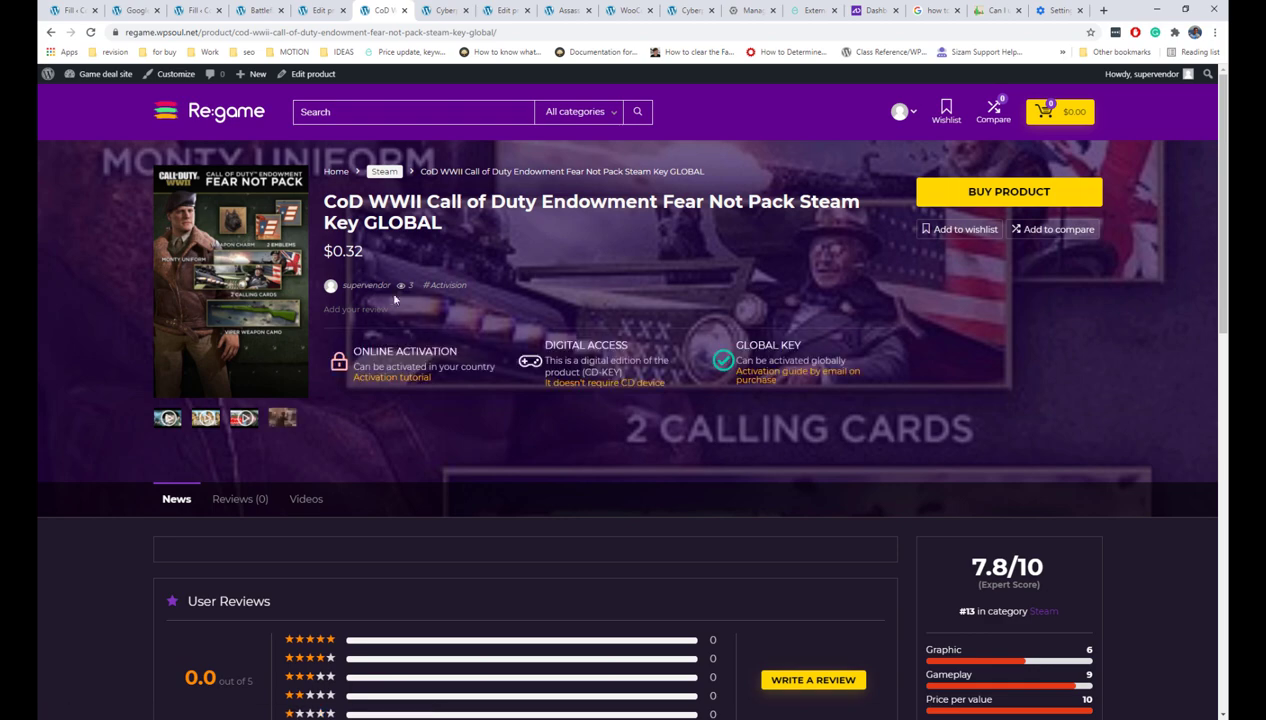
pyautogui.scroll(-5, 521, 489)
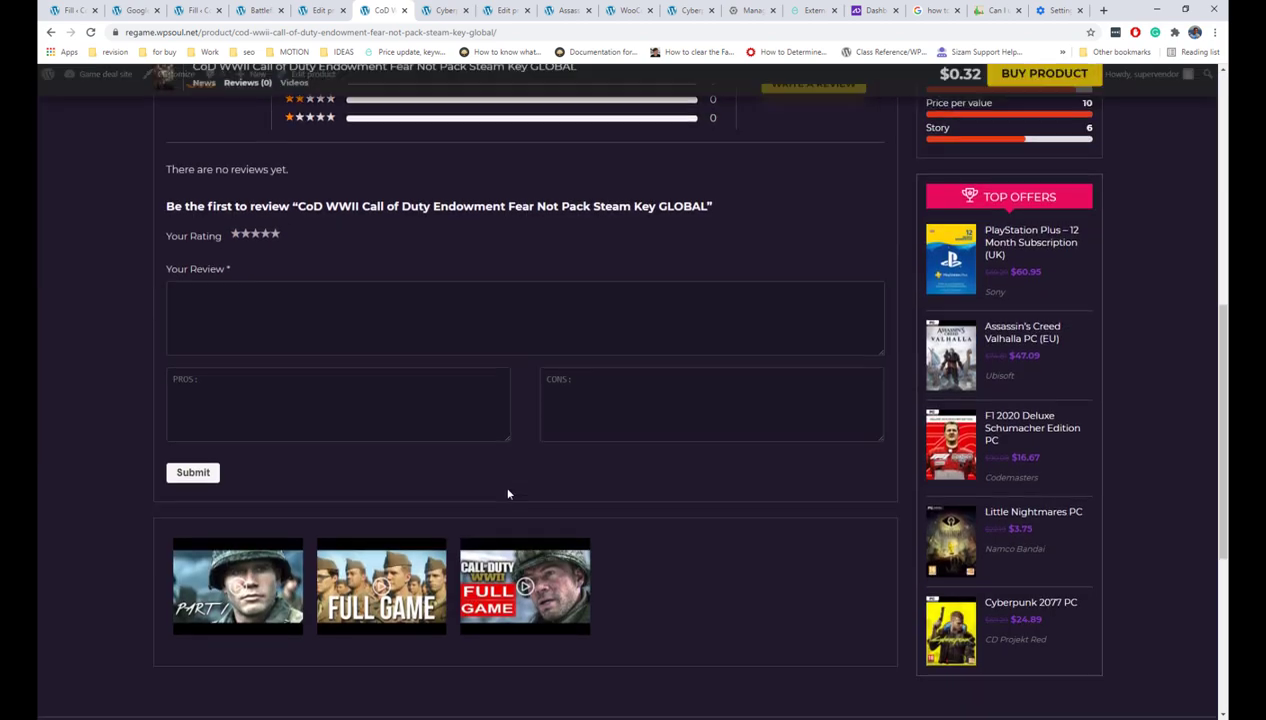
pyautogui.scroll(5, 510, 494)
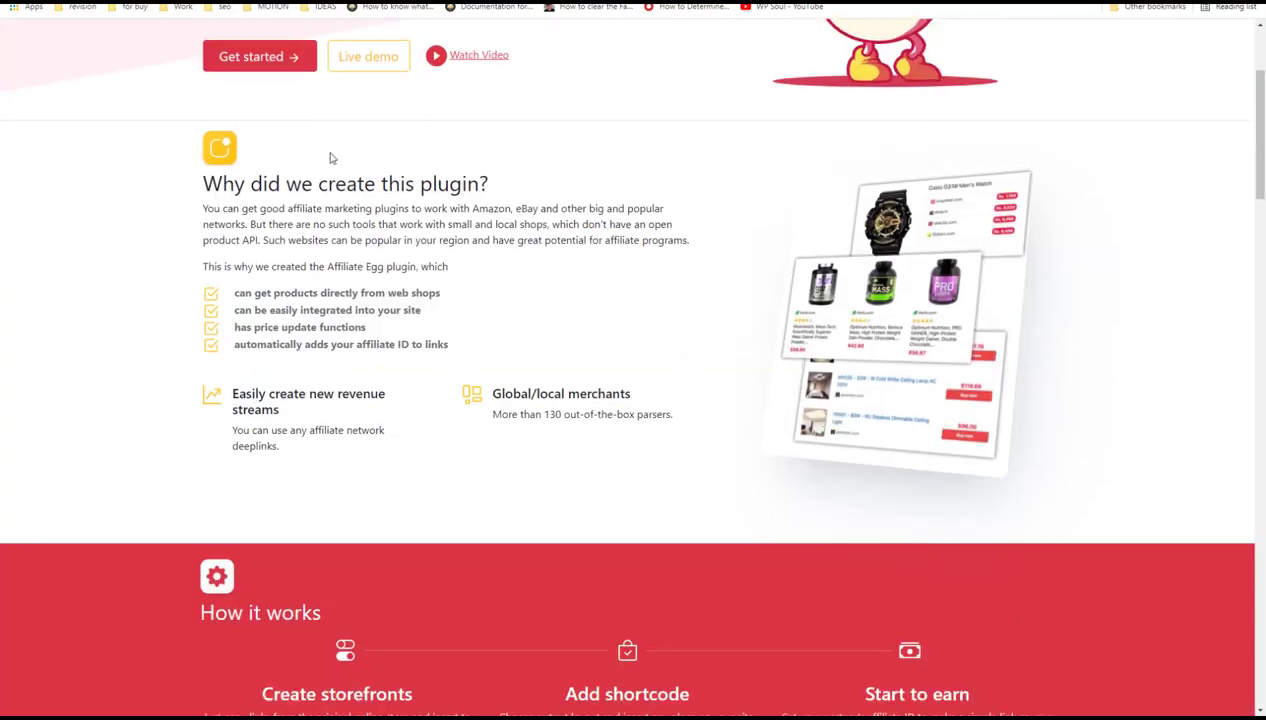
# Examine the supported shops listed by market on the Affiliate Egg plugin's web page.
pyautogui.scroll(-9, 330, 160)
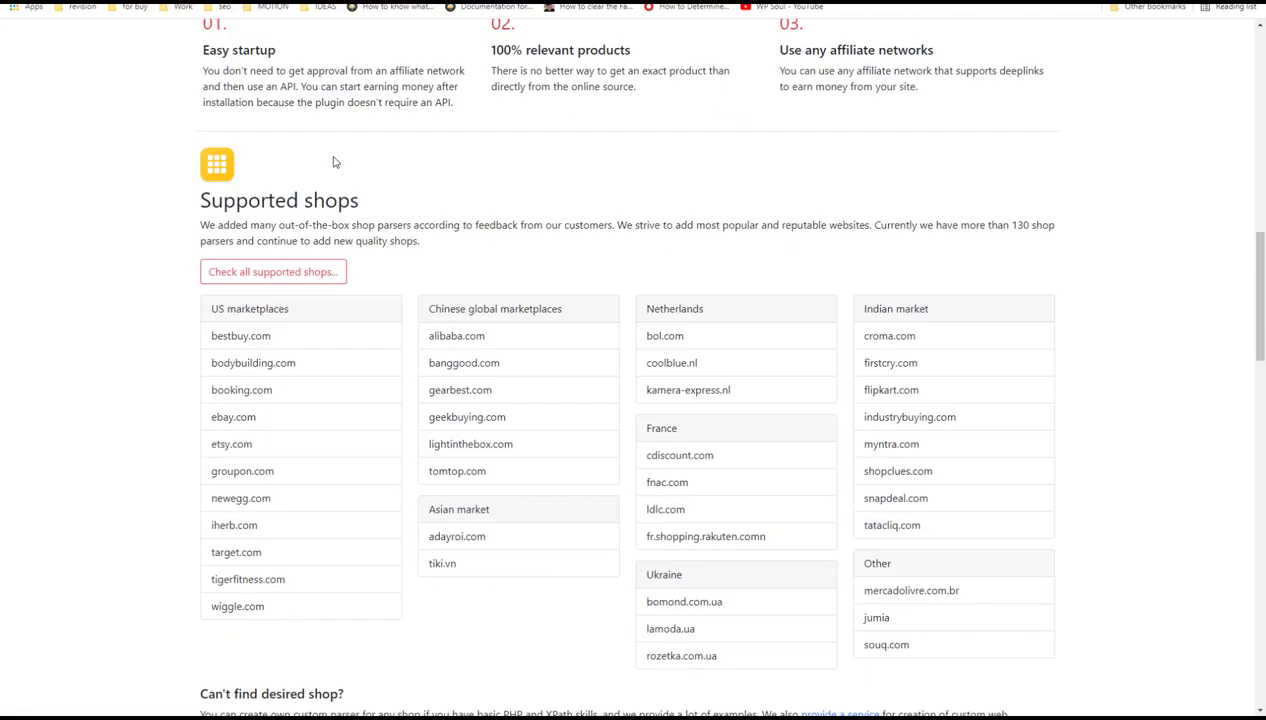
pyautogui.scroll(-3, 335, 162)
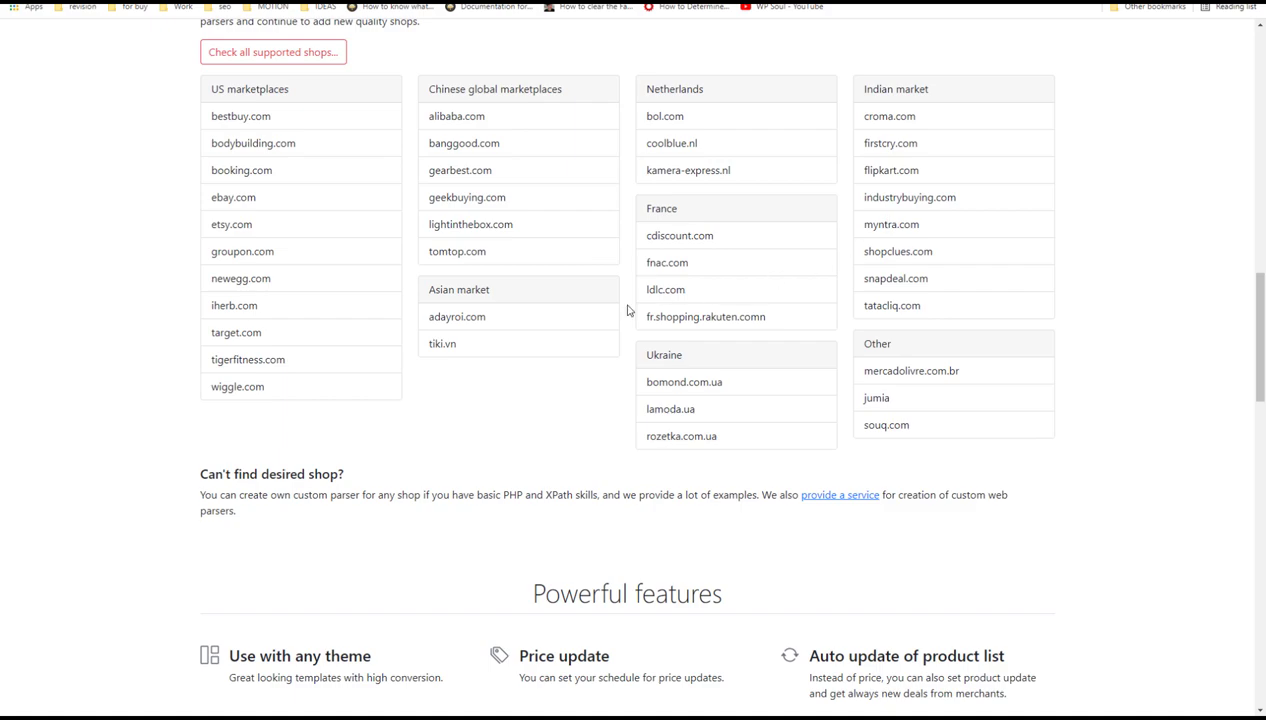
# Open the Content Egg + Affiliate Egg integration documentation and examine how to connect AE modules and avoid getting blocked.
pyautogui.scroll(-15, 483, 333)
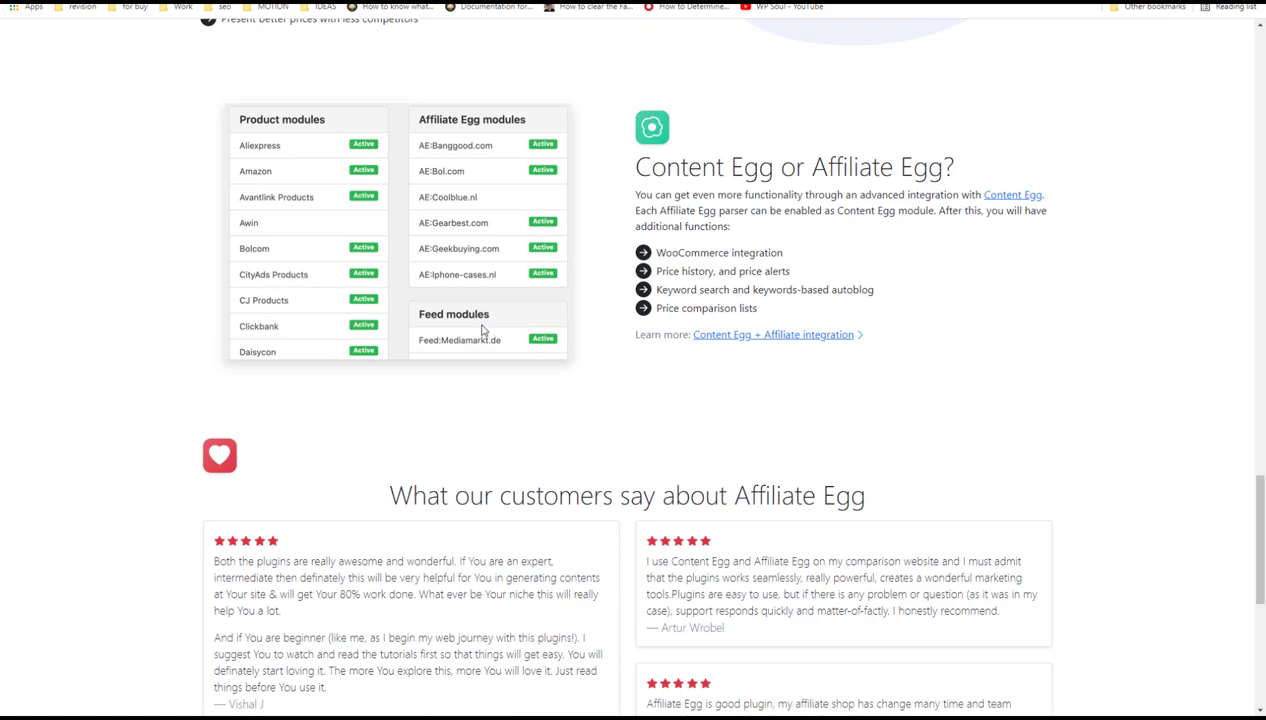
pyautogui.click(773, 334)
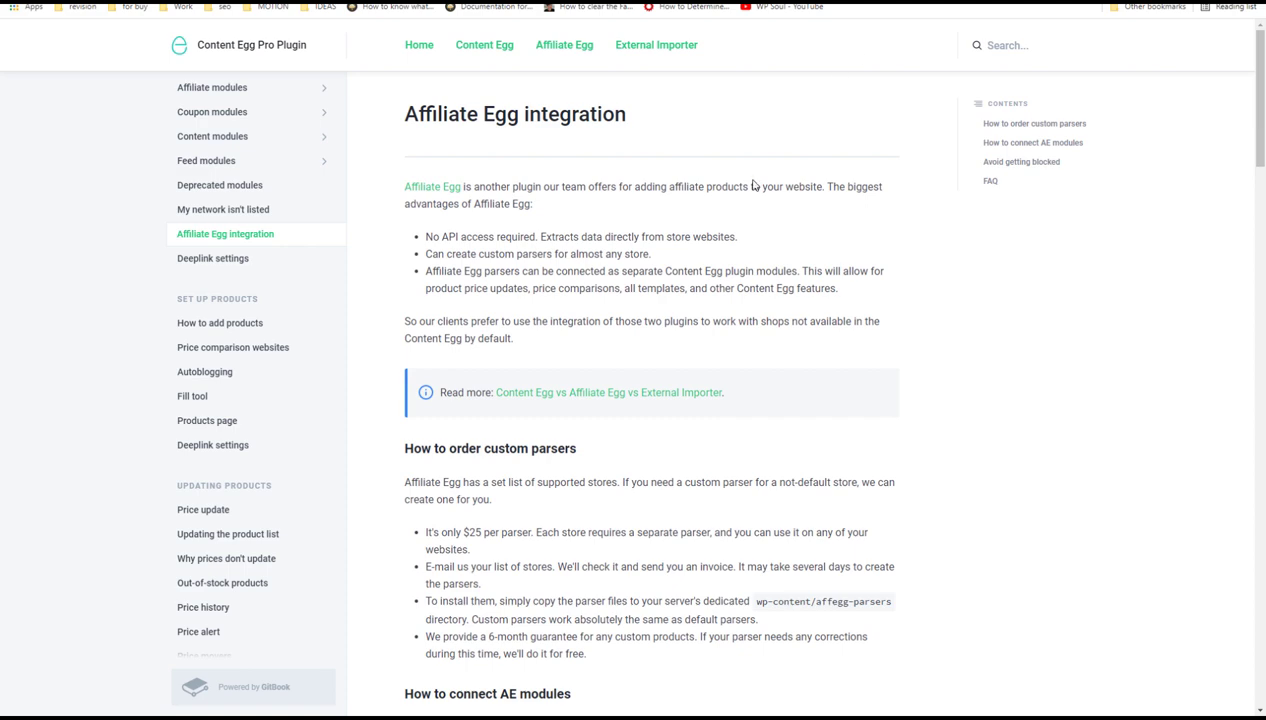
pyautogui.scroll(-7, 754, 186)
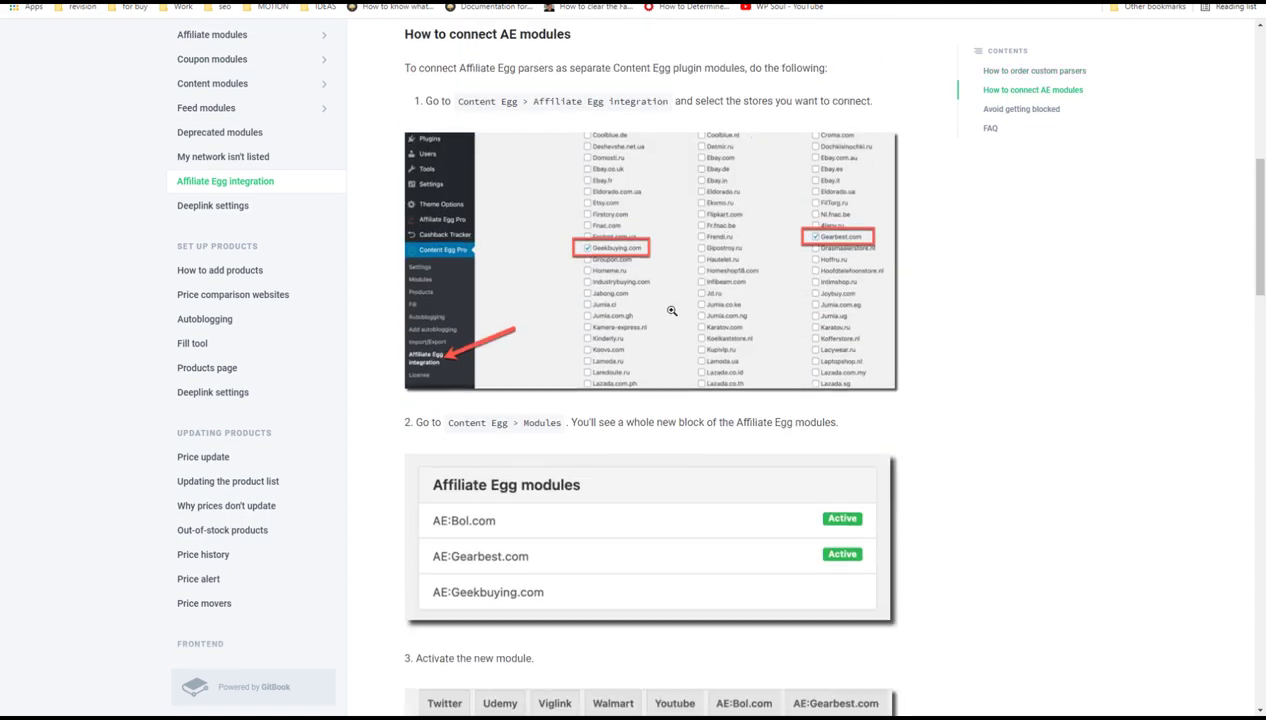
pyautogui.scroll(-5, 632, 283)
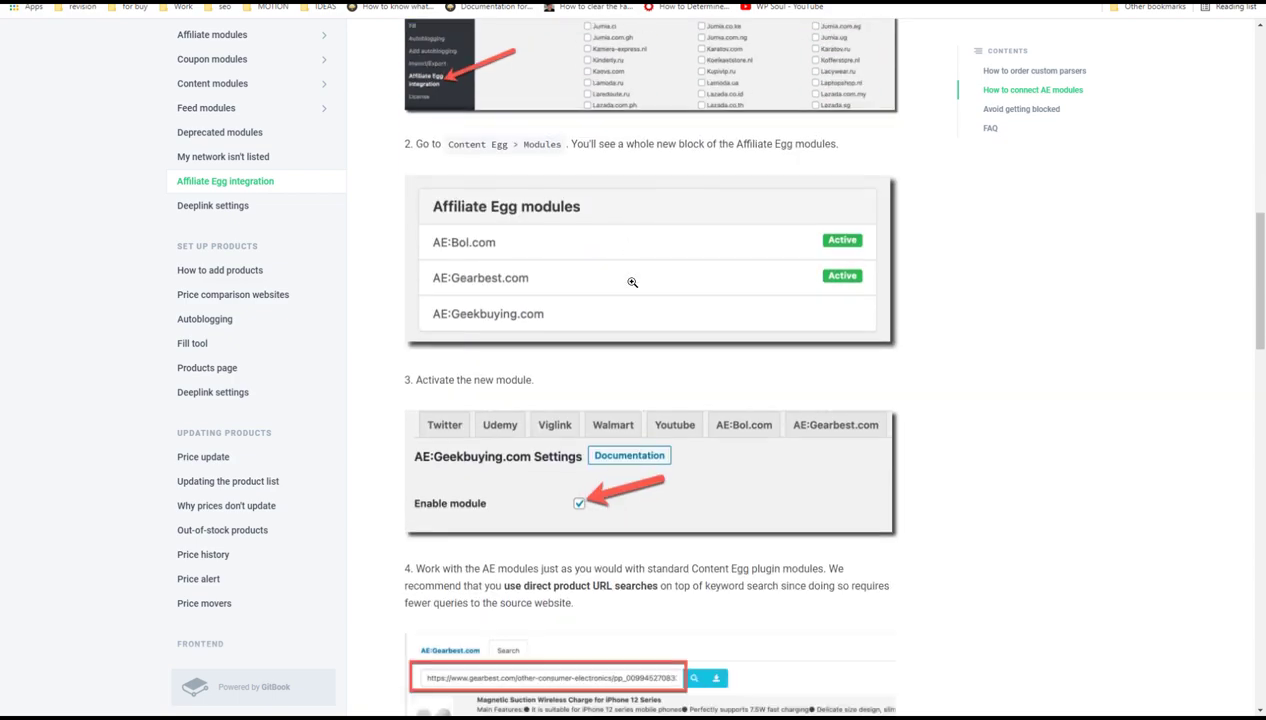
pyautogui.scroll(-10, 631, 283)
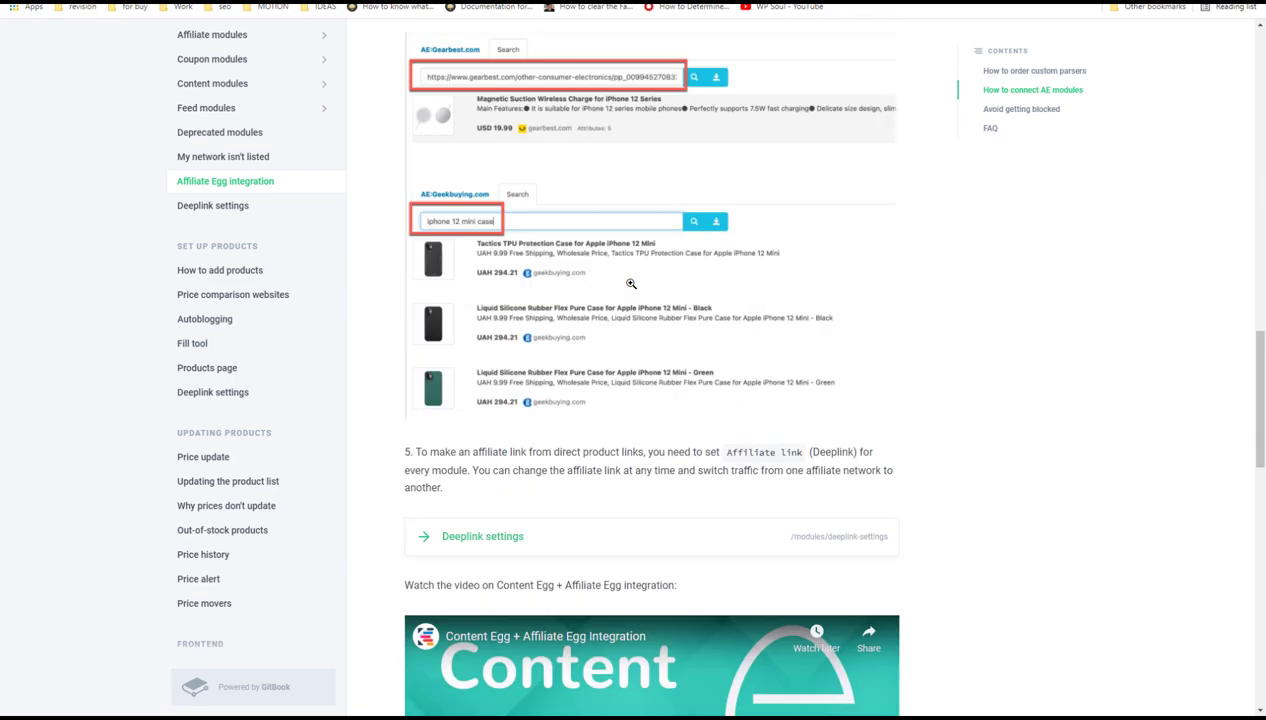
pyautogui.scroll(-3, 631, 283)
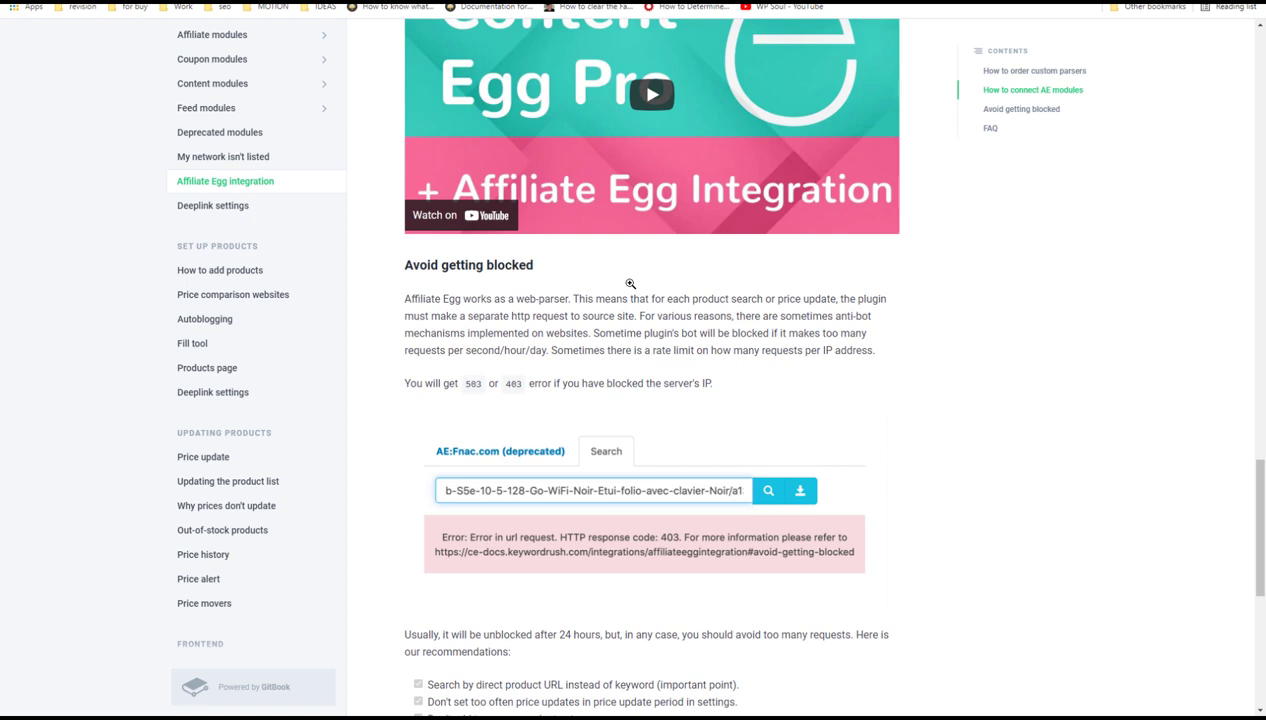
pyautogui.scroll(-7, 631, 283)
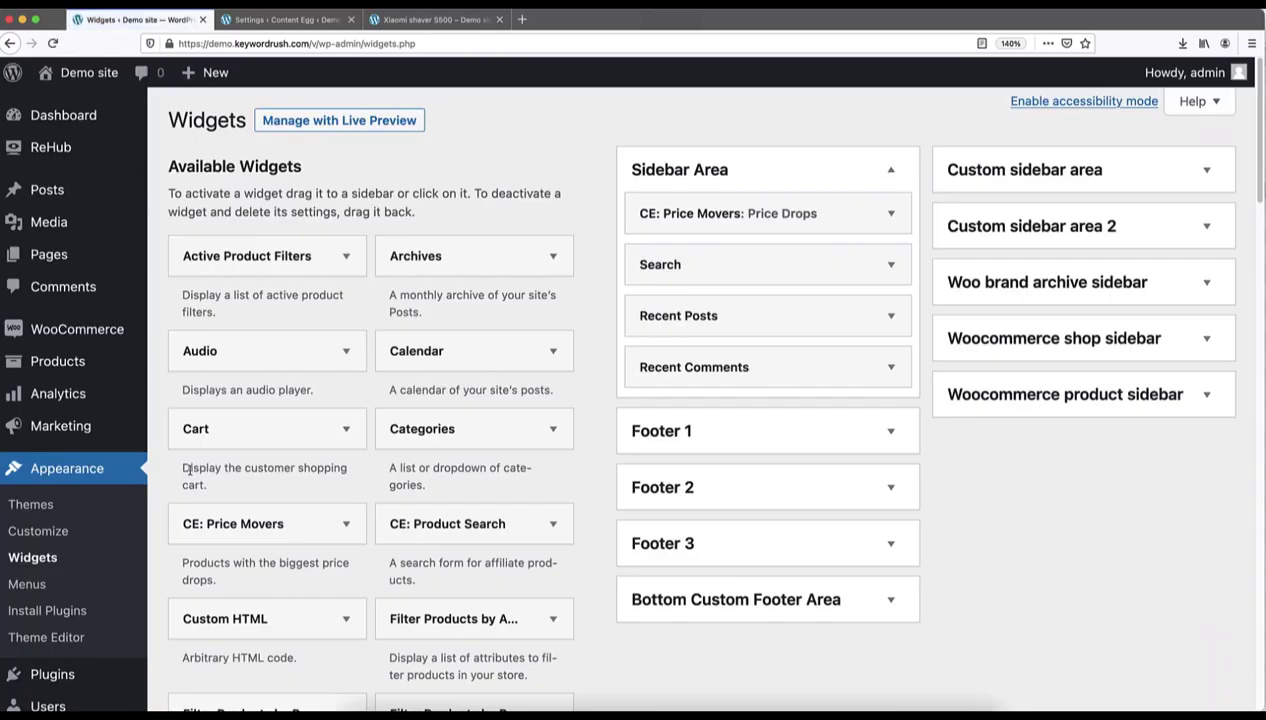
# Add the CE: Price Movers widget to the Woocommerce product sidebar, above the Products by Rating widget.
pyautogui.scroll(-2, 735, 469)
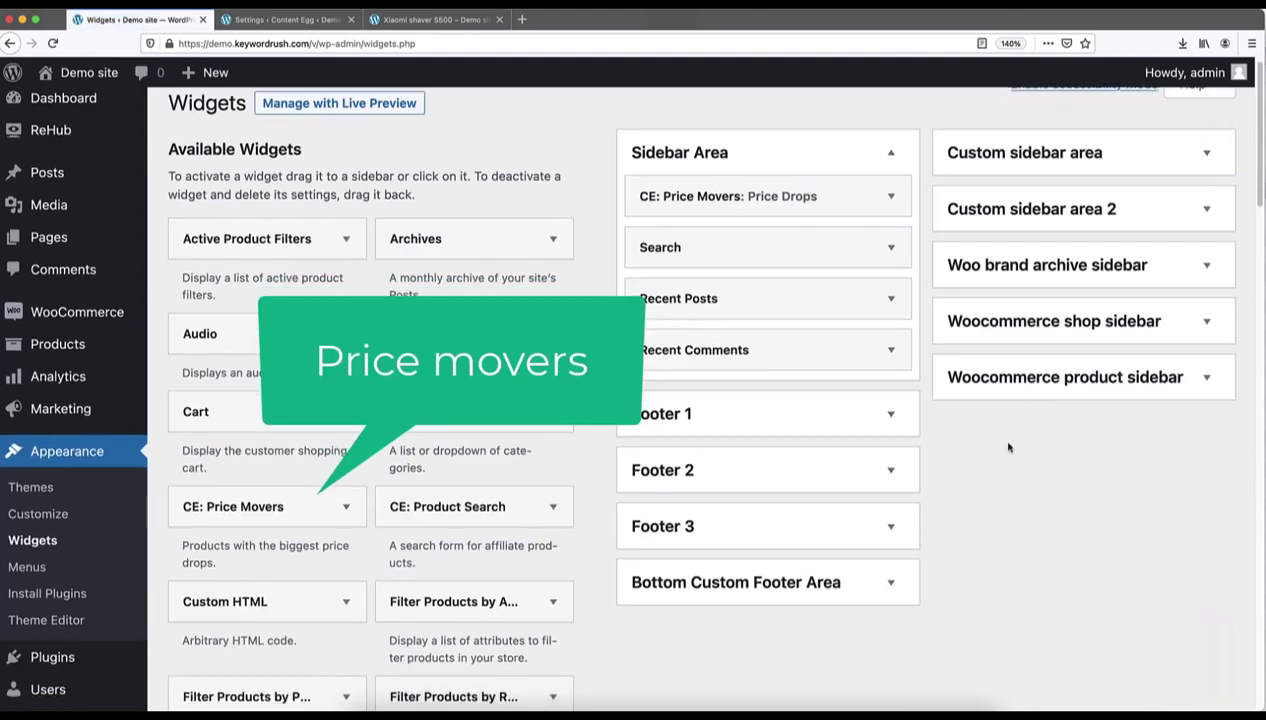
pyautogui.click(1015, 362)
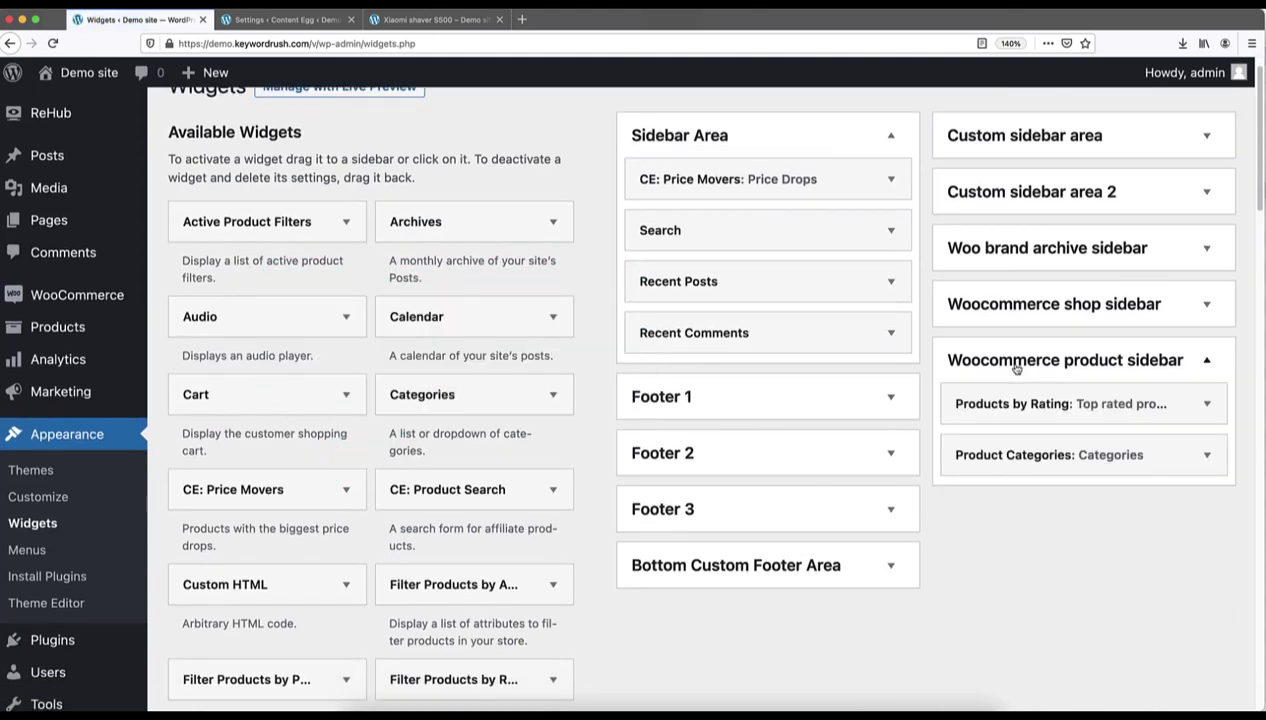
pyautogui.scroll(-1, 1015, 368)
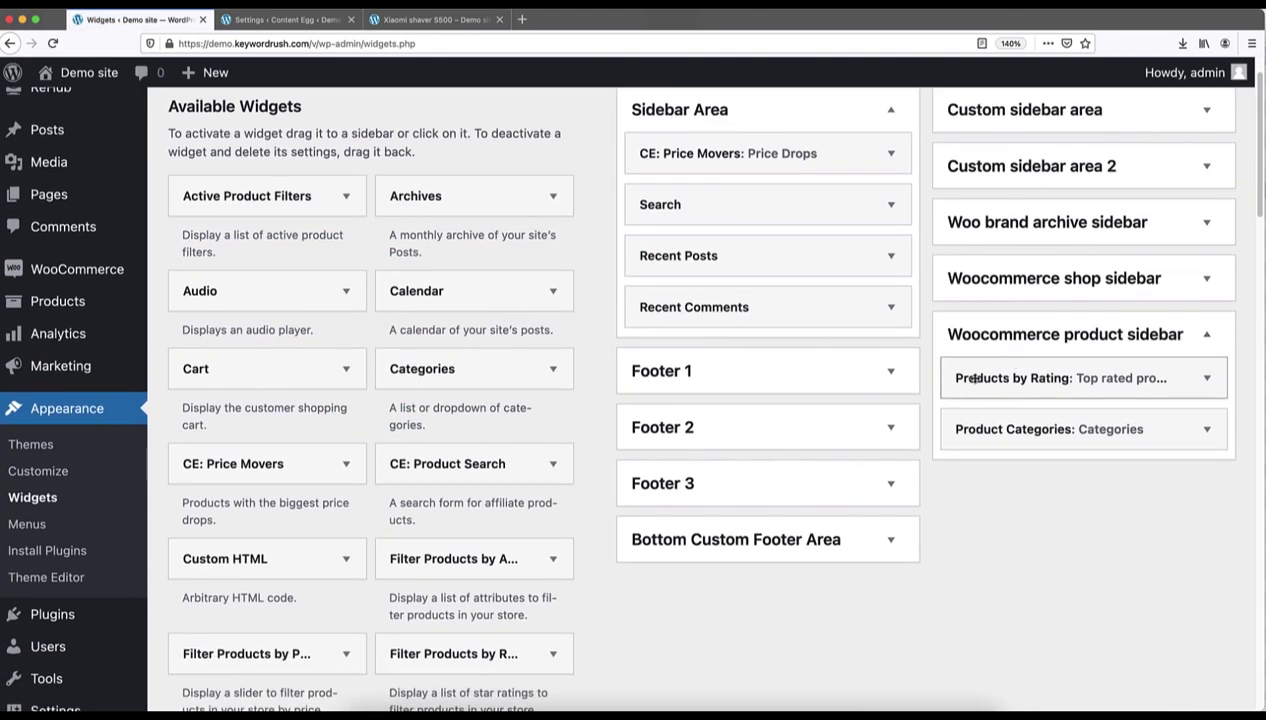
pyautogui.moveTo(263, 458); pyautogui.dragTo(1034, 369)
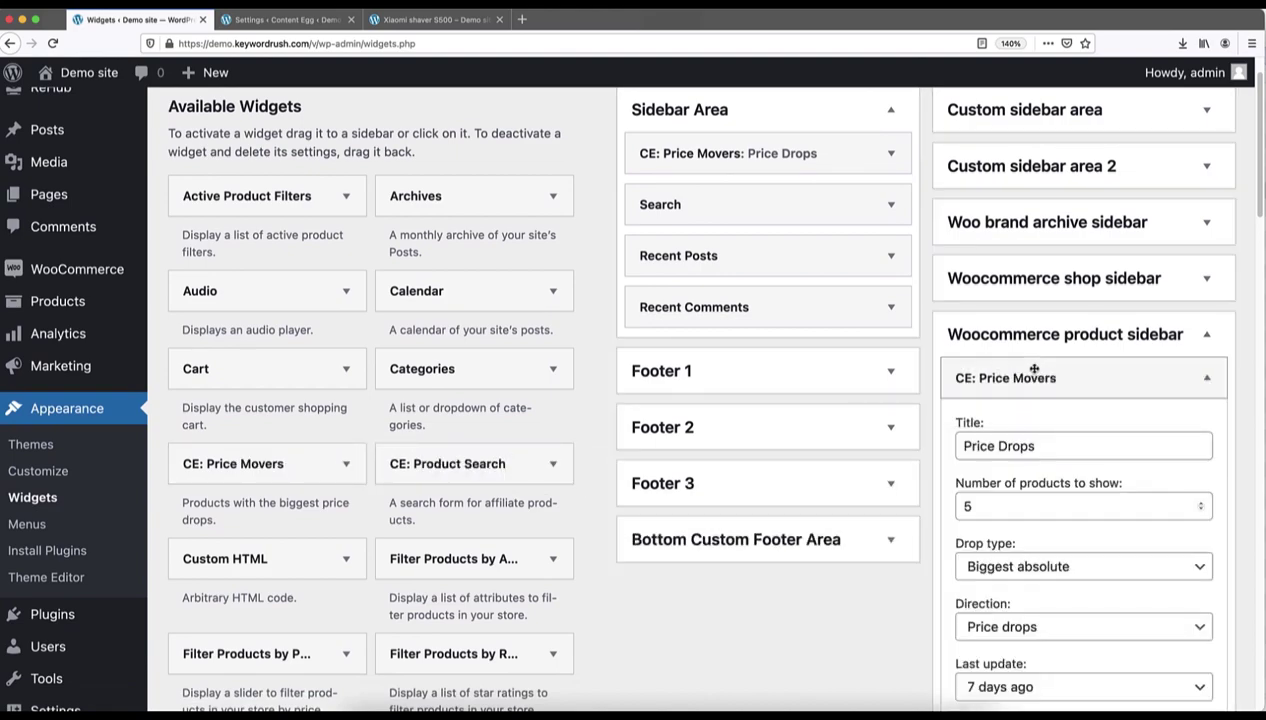
pyautogui.scroll(-5, 1020, 450)
# Reload the public Xiaomi shaver S500 product page and examine the Price Drops widget beside the offers.
pyautogui.click(405, 22)
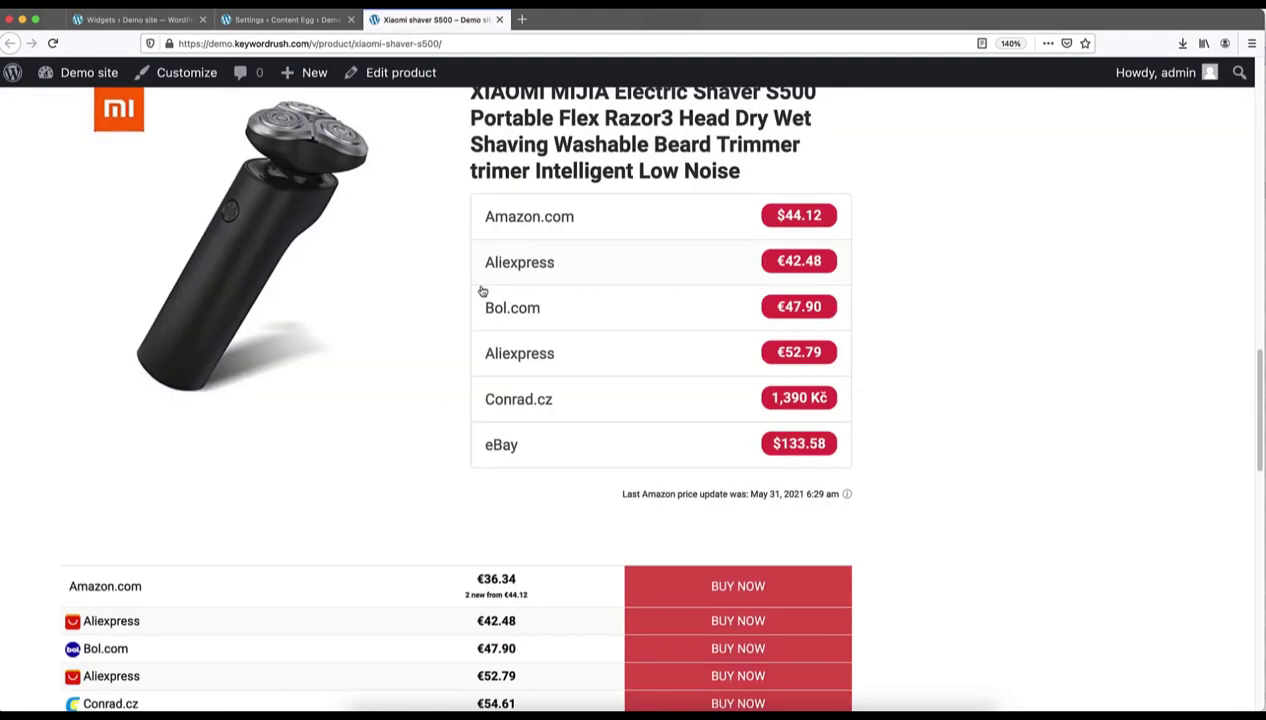
pyautogui.scroll(10, 485, 298)
pyautogui.press('super+r')
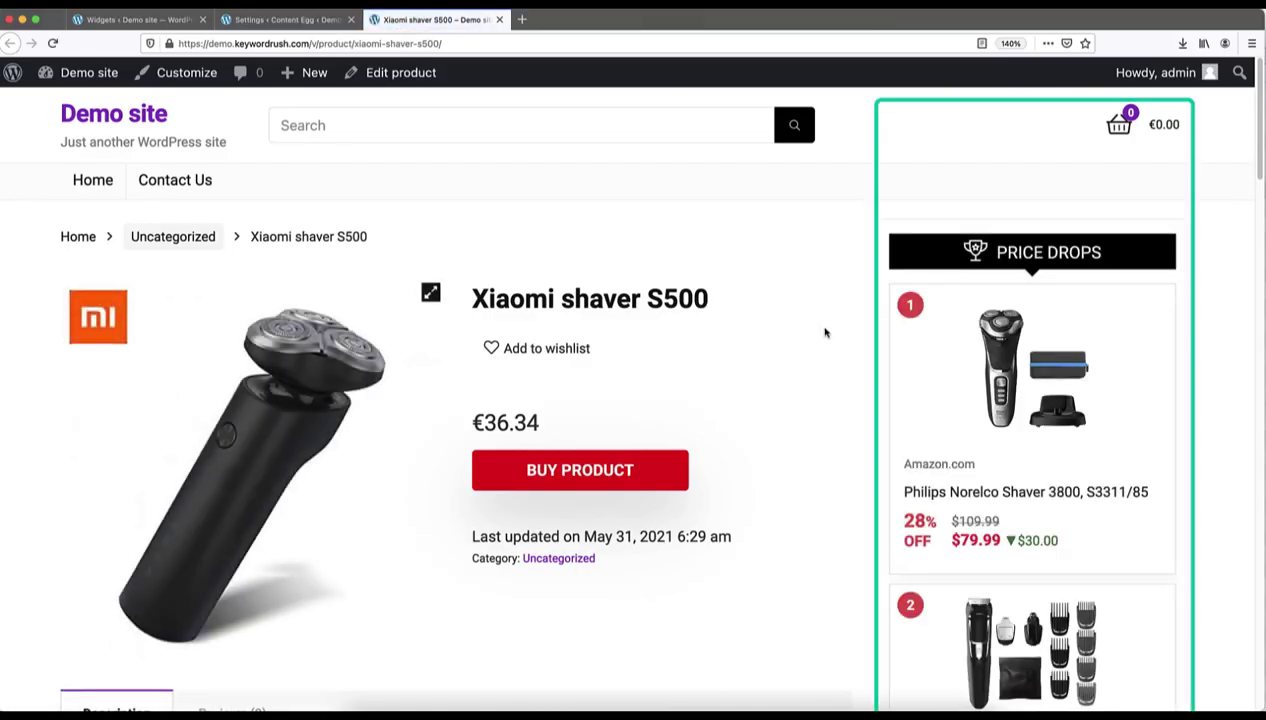
pyautogui.scroll(-3, 822, 337)
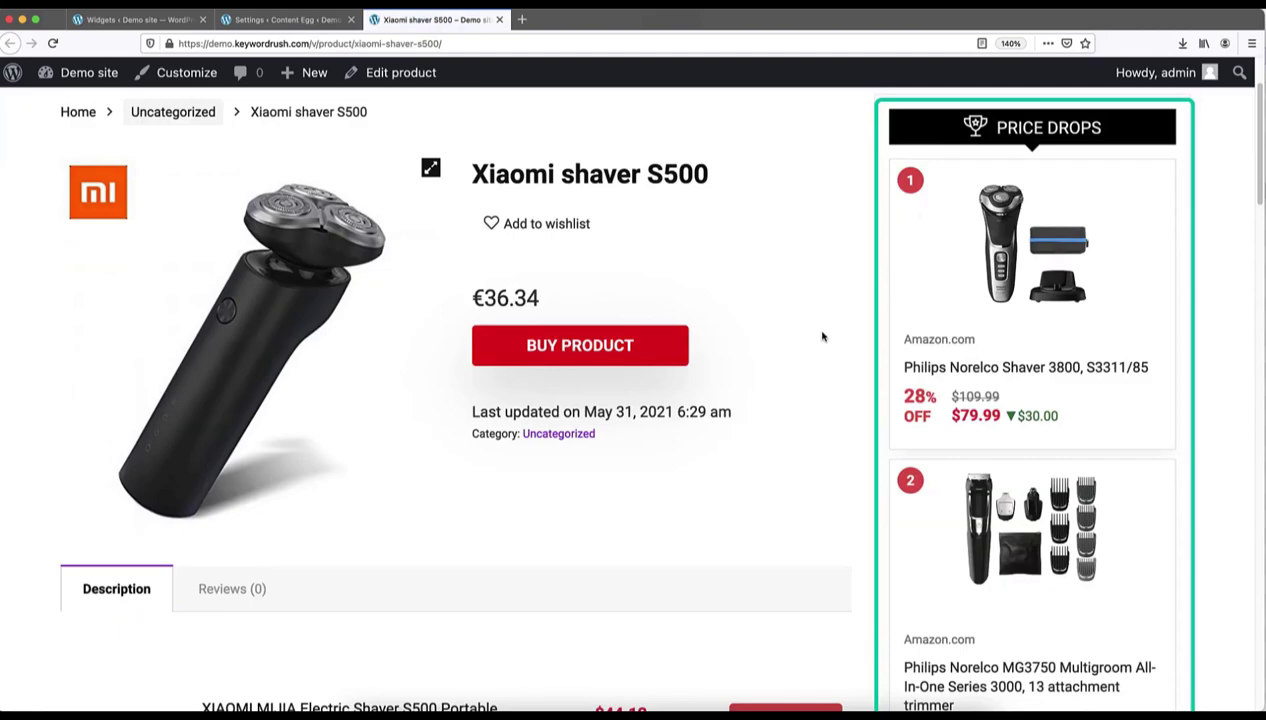
pyautogui.scroll(-1, 822, 337)
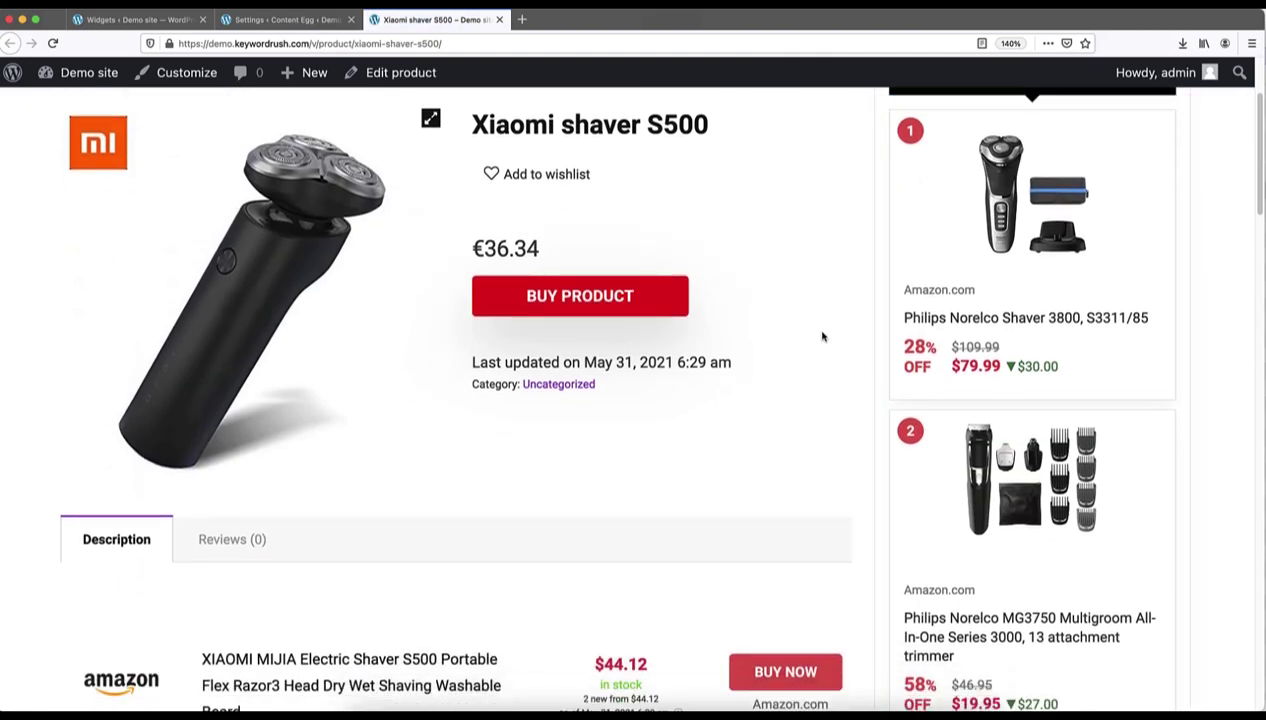
pyautogui.scroll(-9, 822, 337)
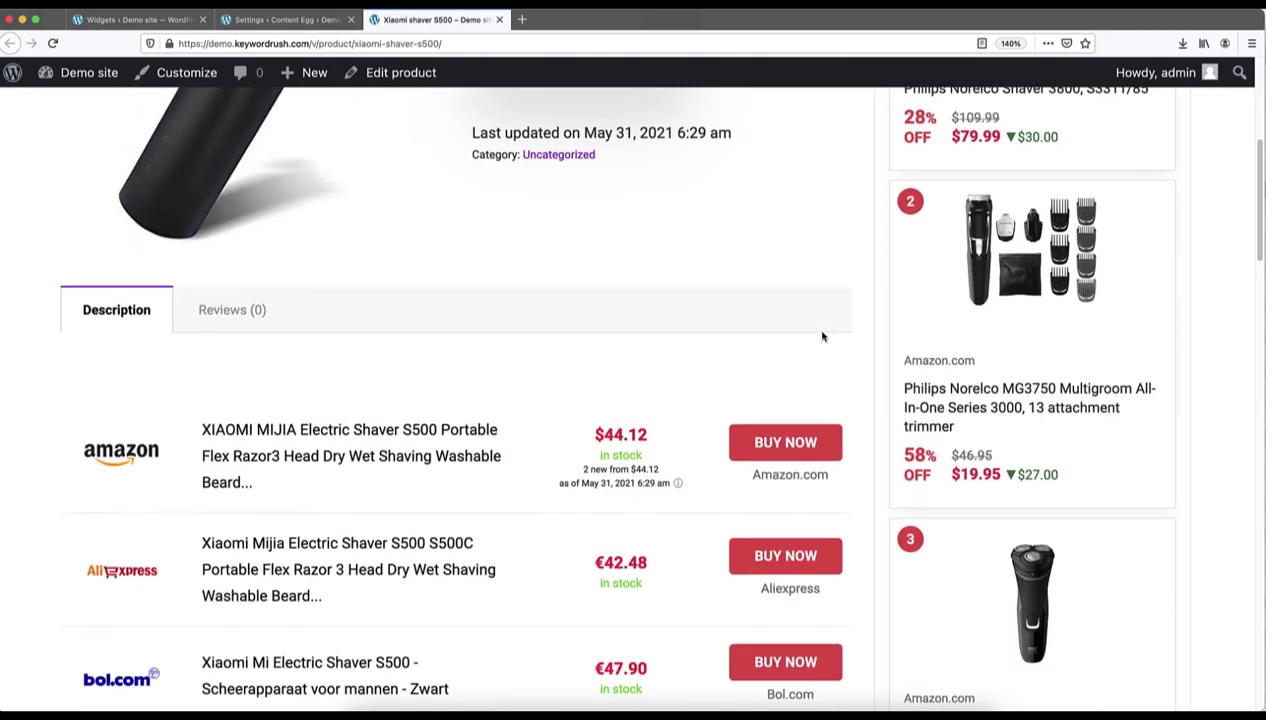
pyautogui.scroll(-8, 822, 337)
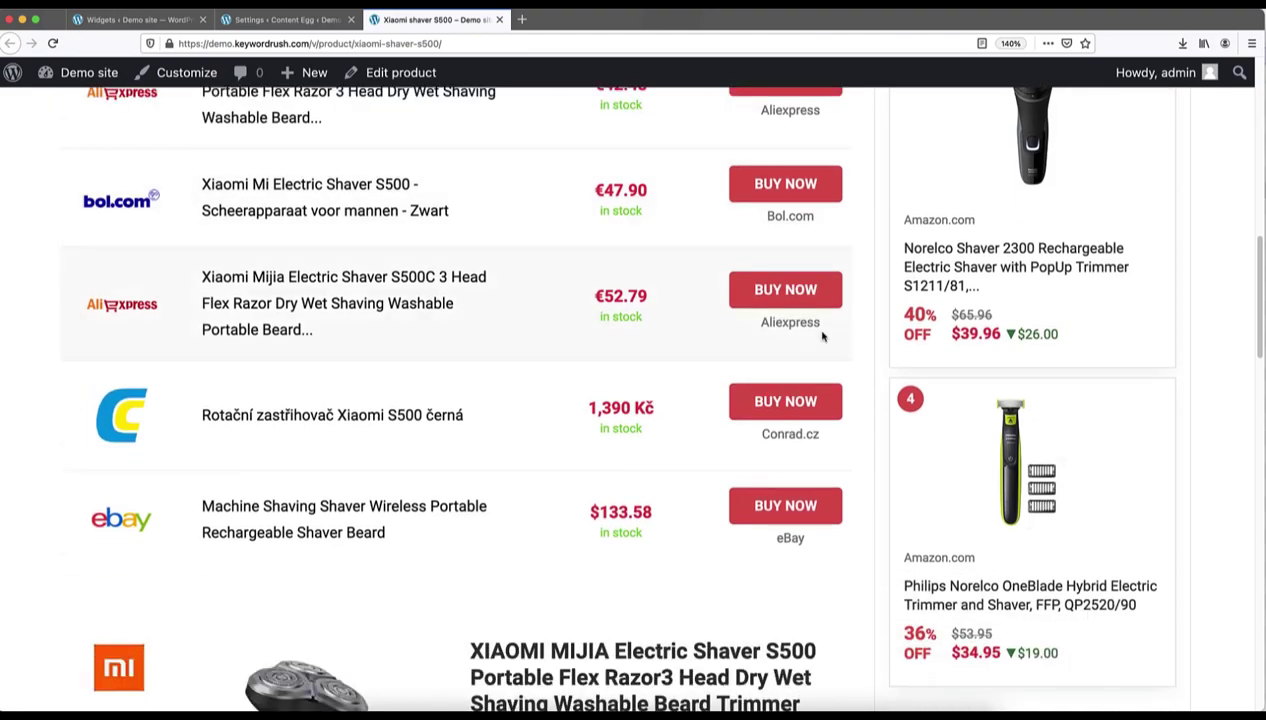
pyautogui.scroll(-5, 822, 337)
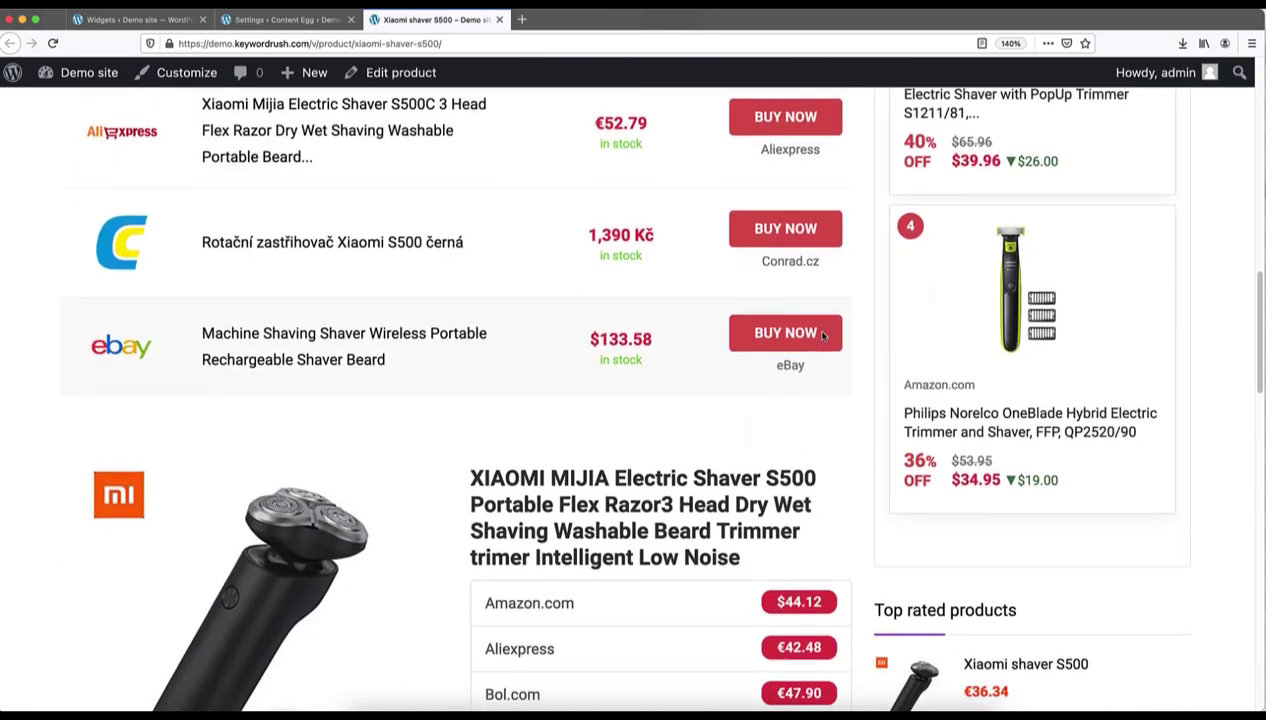
pyautogui.scroll(15, 826, 335)
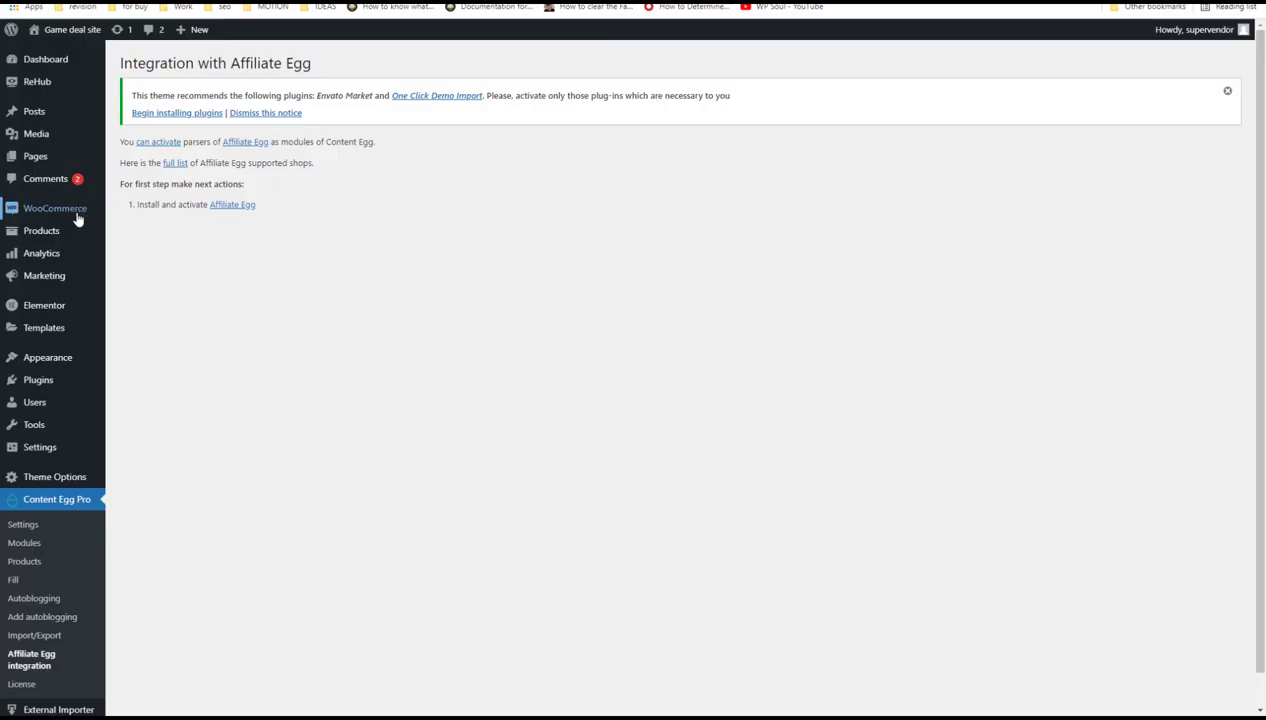
# Open the game deal site's WooCommerce general settings and check the store's currency options.
pyautogui.moveTo(79, 212)
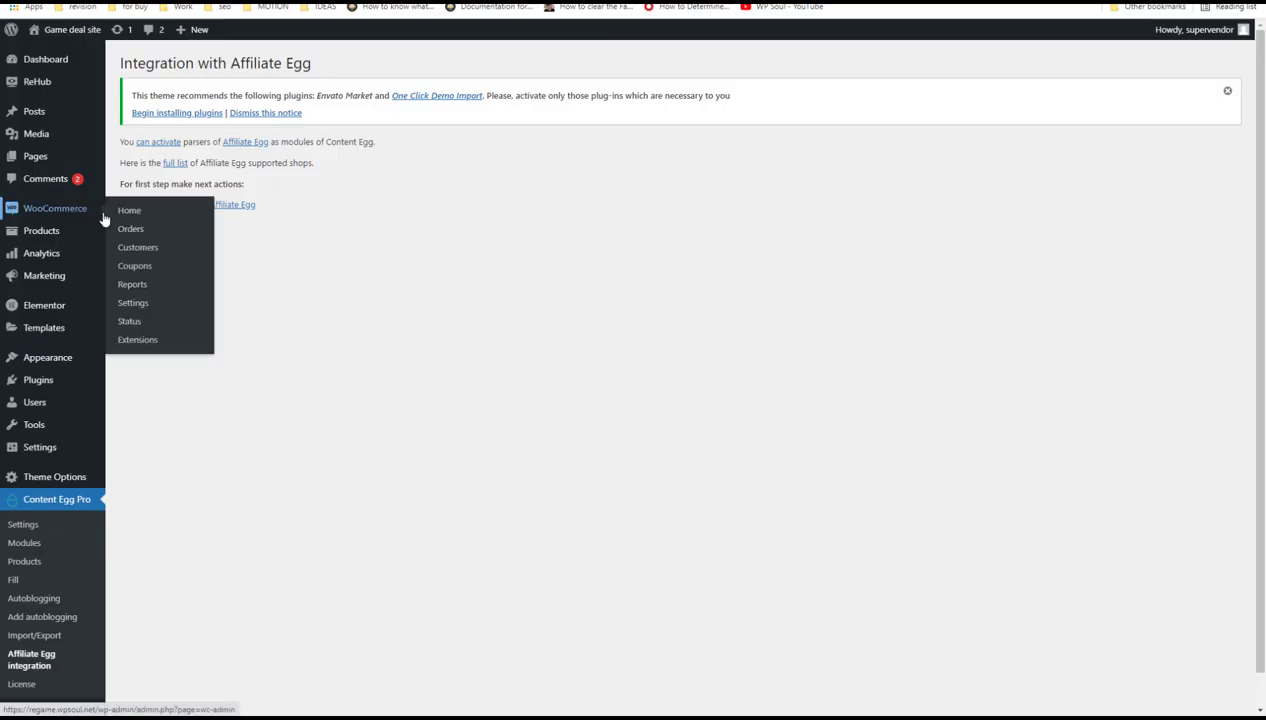
pyautogui.click(165, 304)
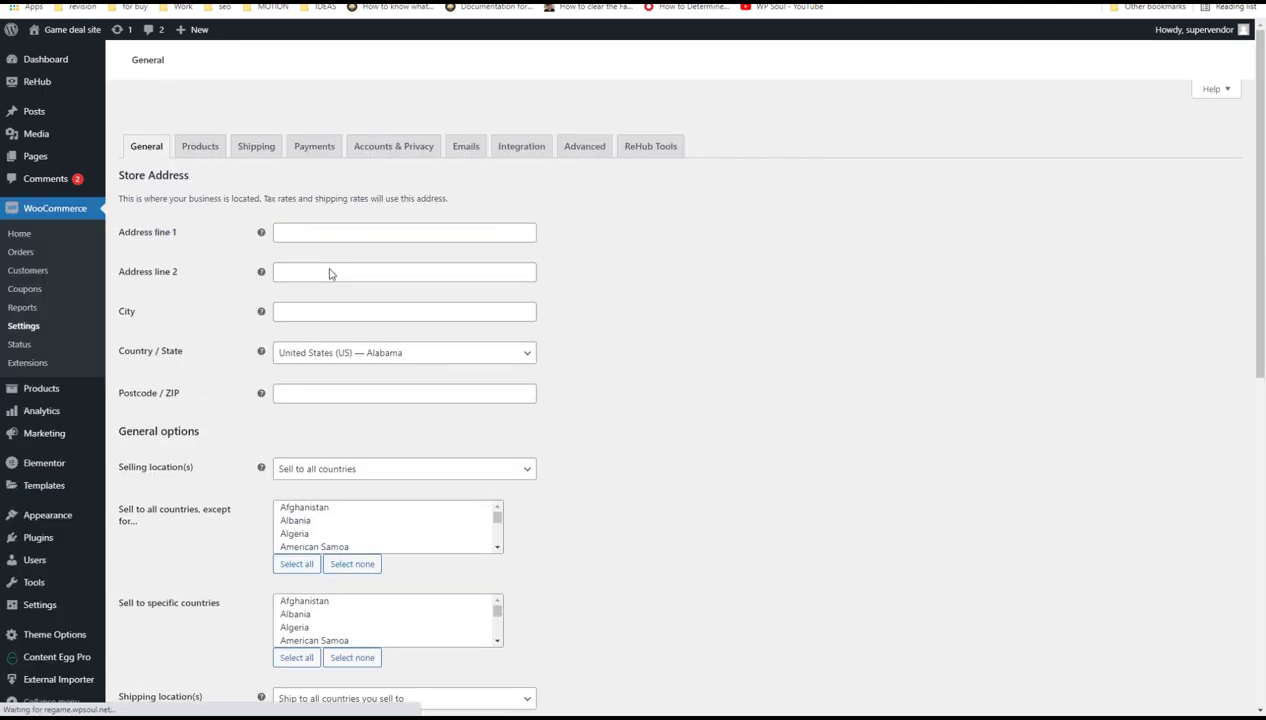
pyautogui.scroll(-2, 331, 274)
pyautogui.scroll(-2, 331, 274)
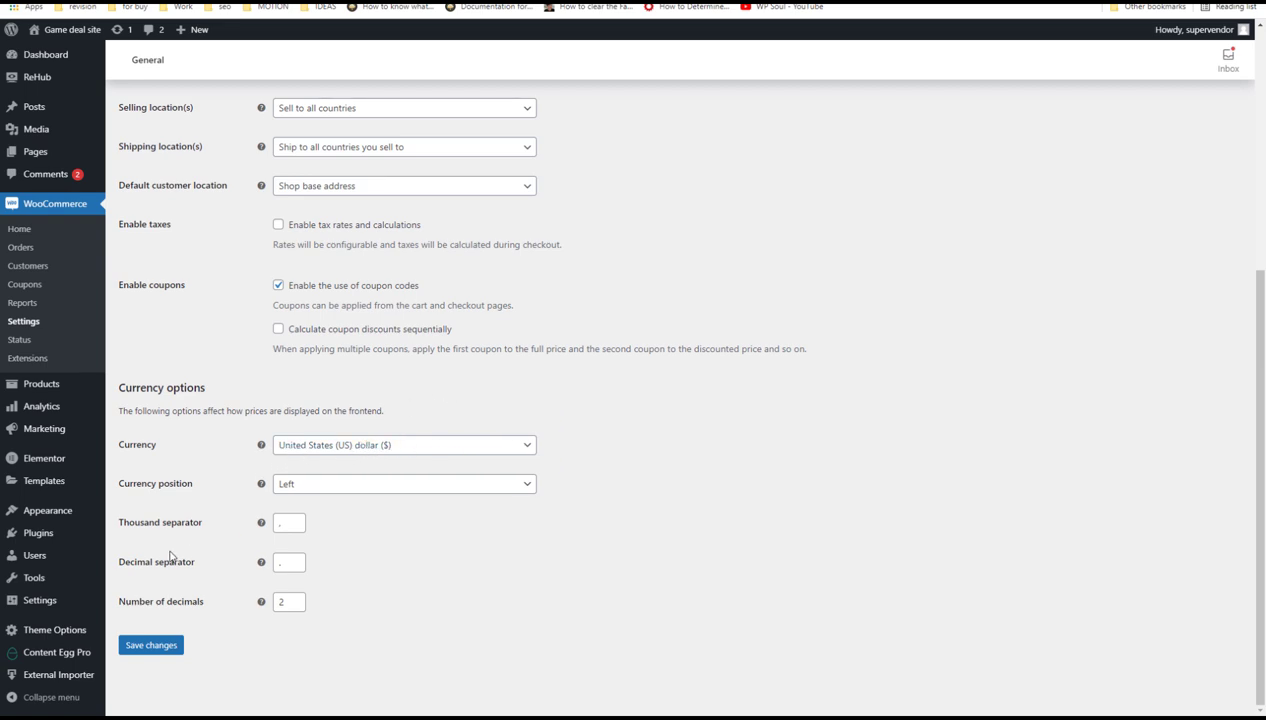
# Set the custom currency for Content Egg prices to USD in the theme's Affiliate and Seo options and save.
pyautogui.click(55, 630)
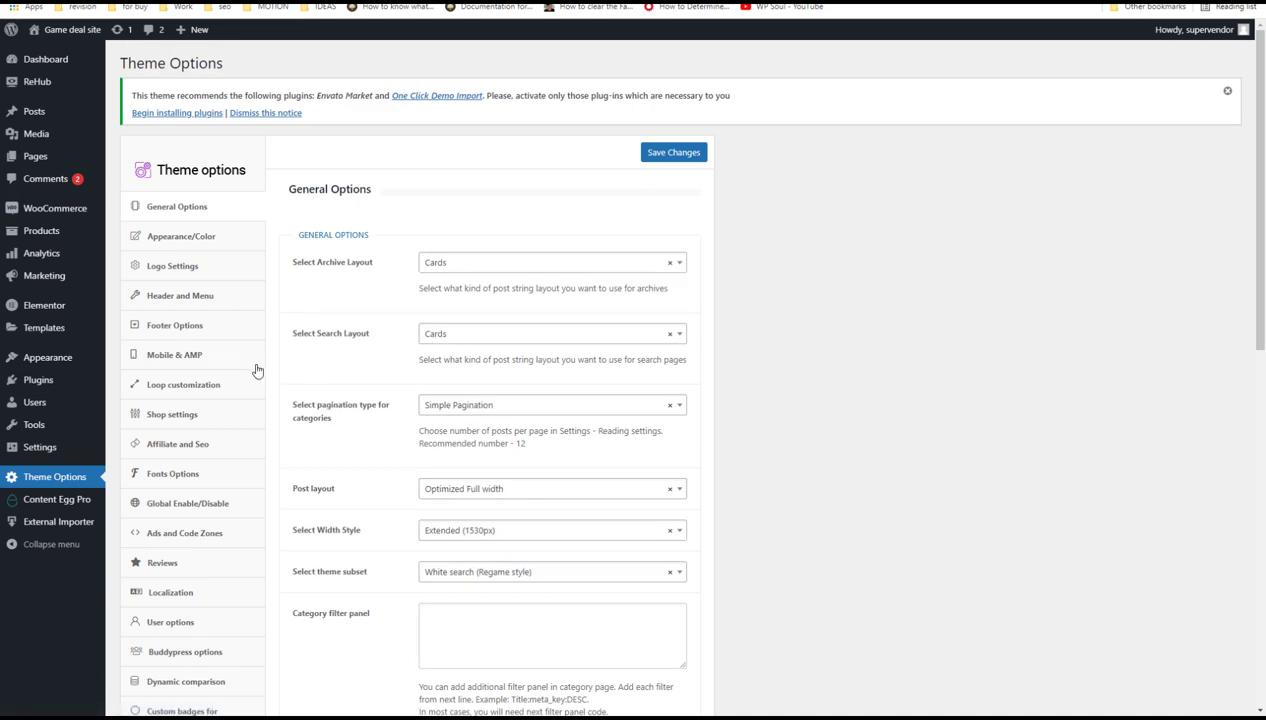
pyautogui.click(218, 443)
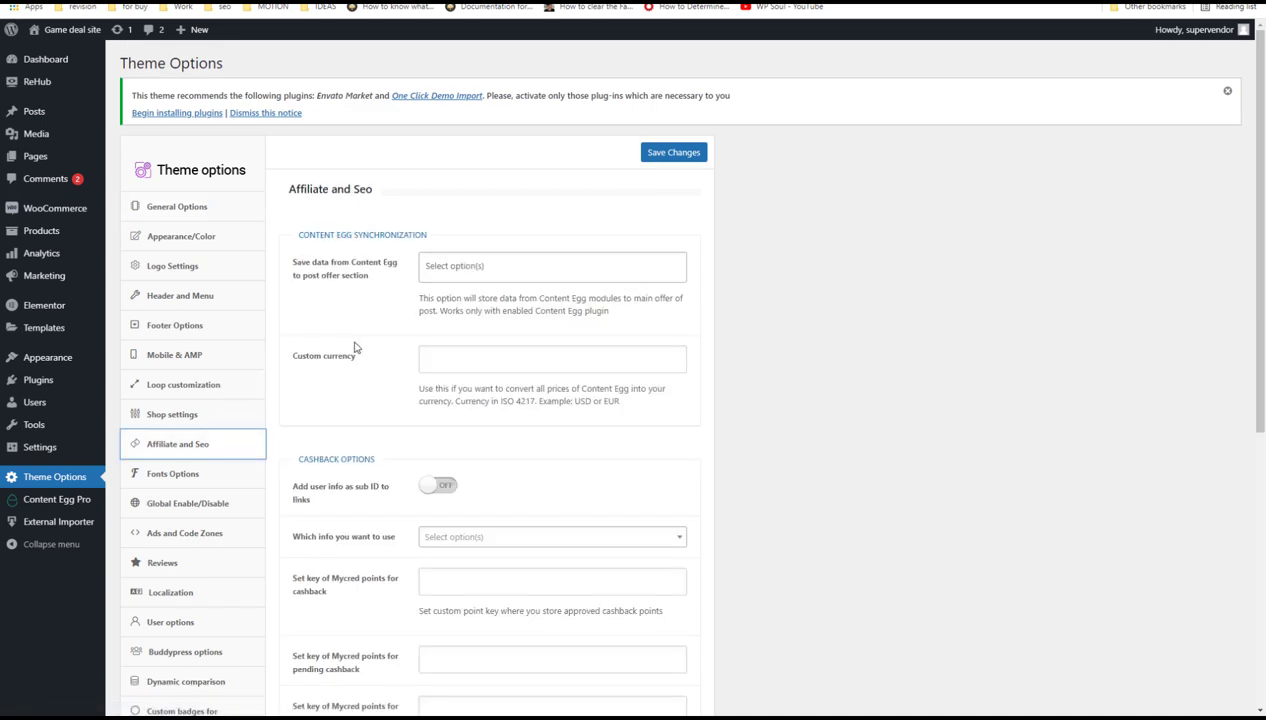
pyautogui.scroll(-2, 354, 347)
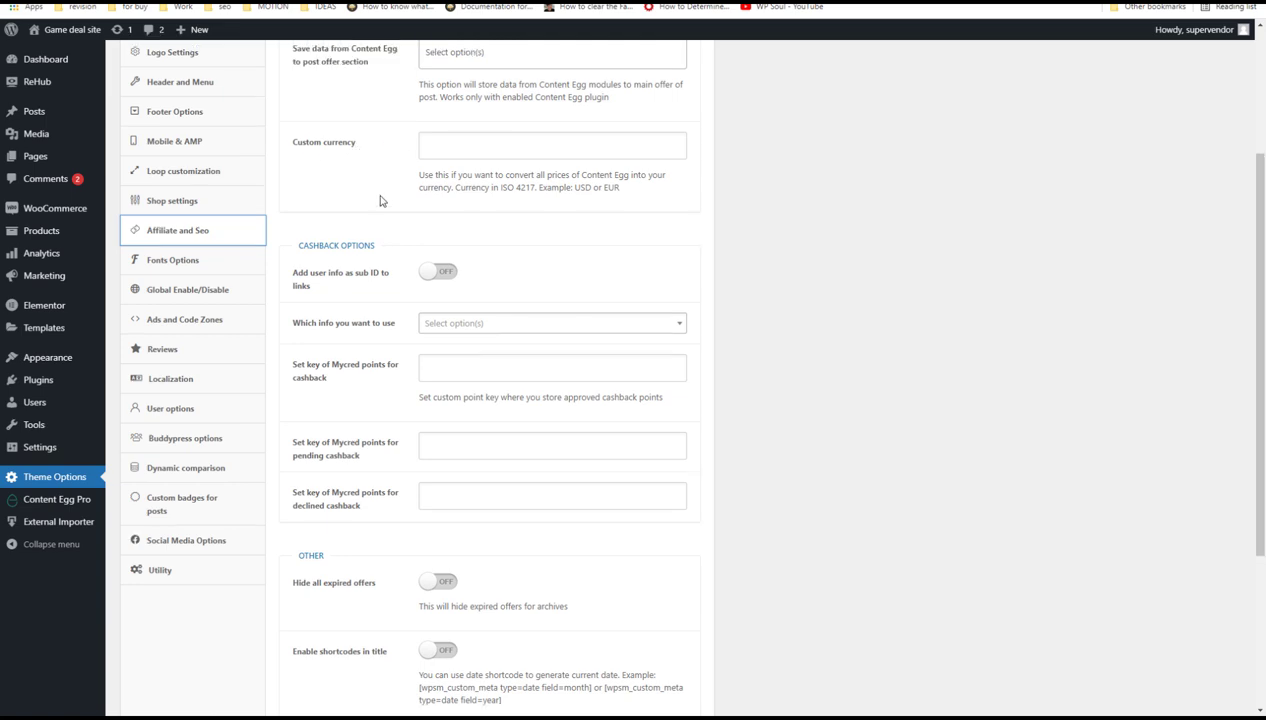
pyautogui.scroll(2, 380, 200)
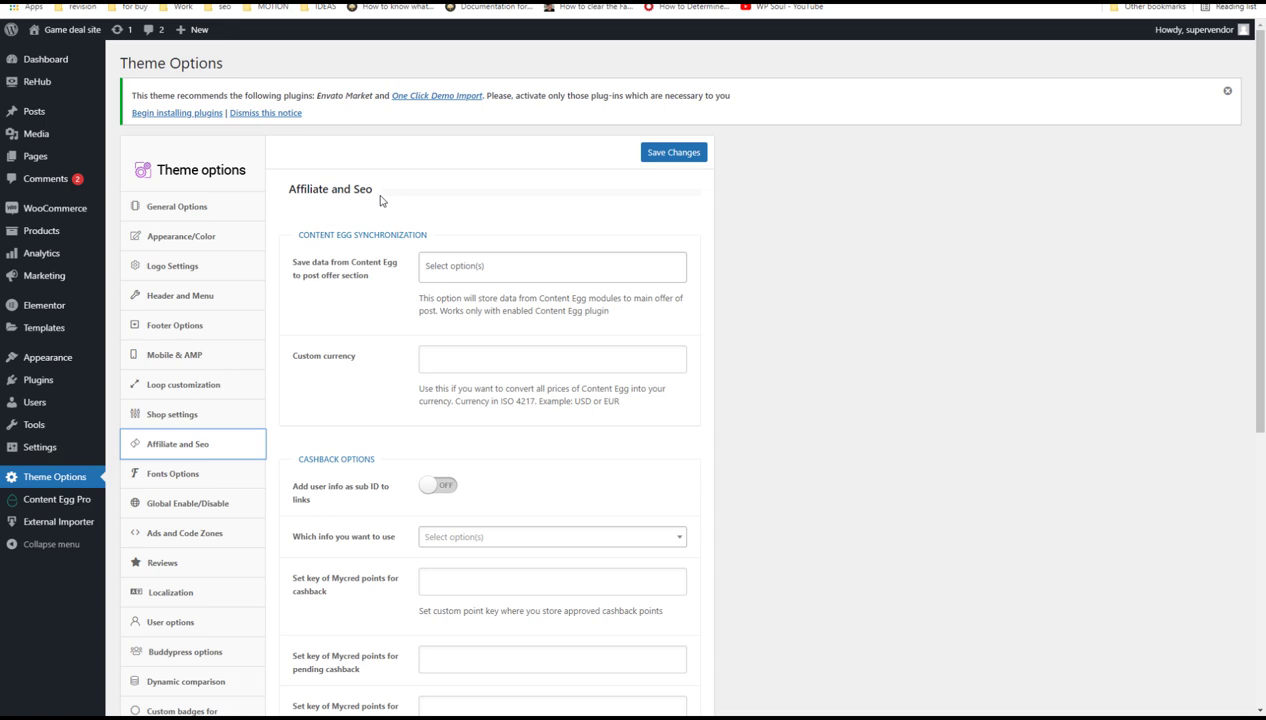
pyautogui.click(673, 152)
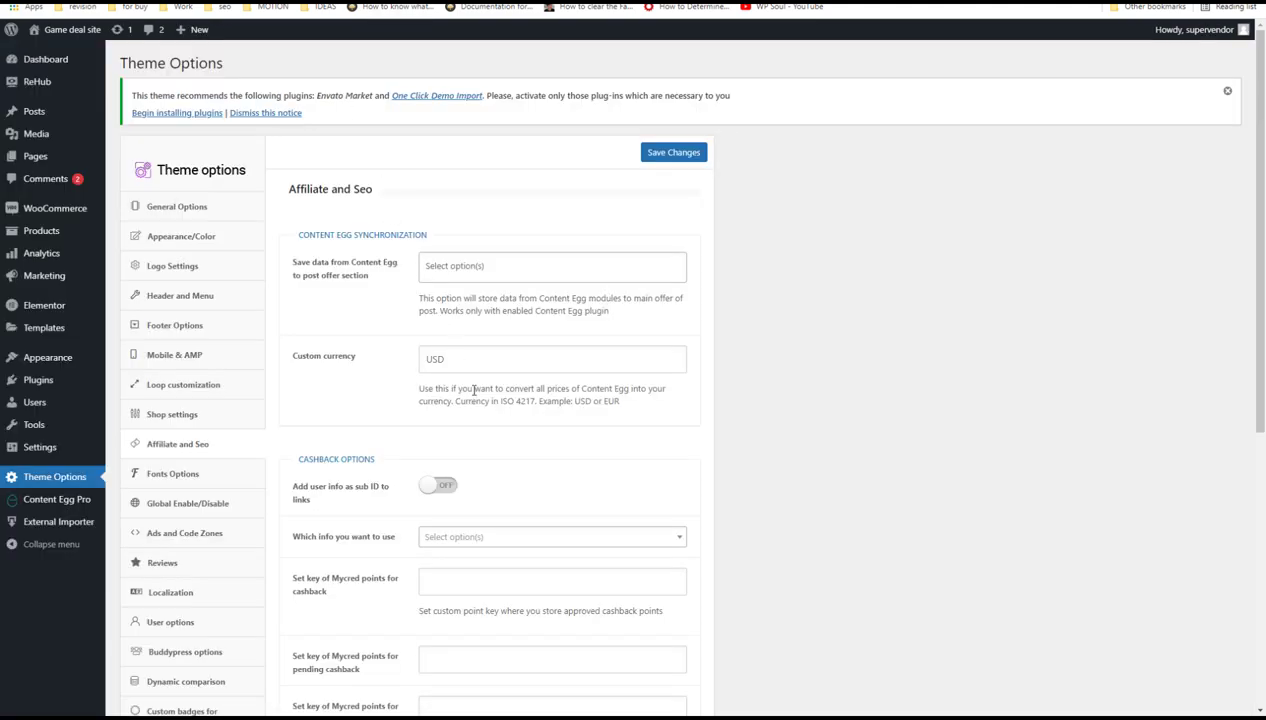
# Set the custom currency to EUR, save the theme options and reload the public Cyberpunk 2077 PC page to check prices.
pyautogui.doubleClick(425, 362)
pyautogui.write('EUR')
pyautogui.click(673, 152)
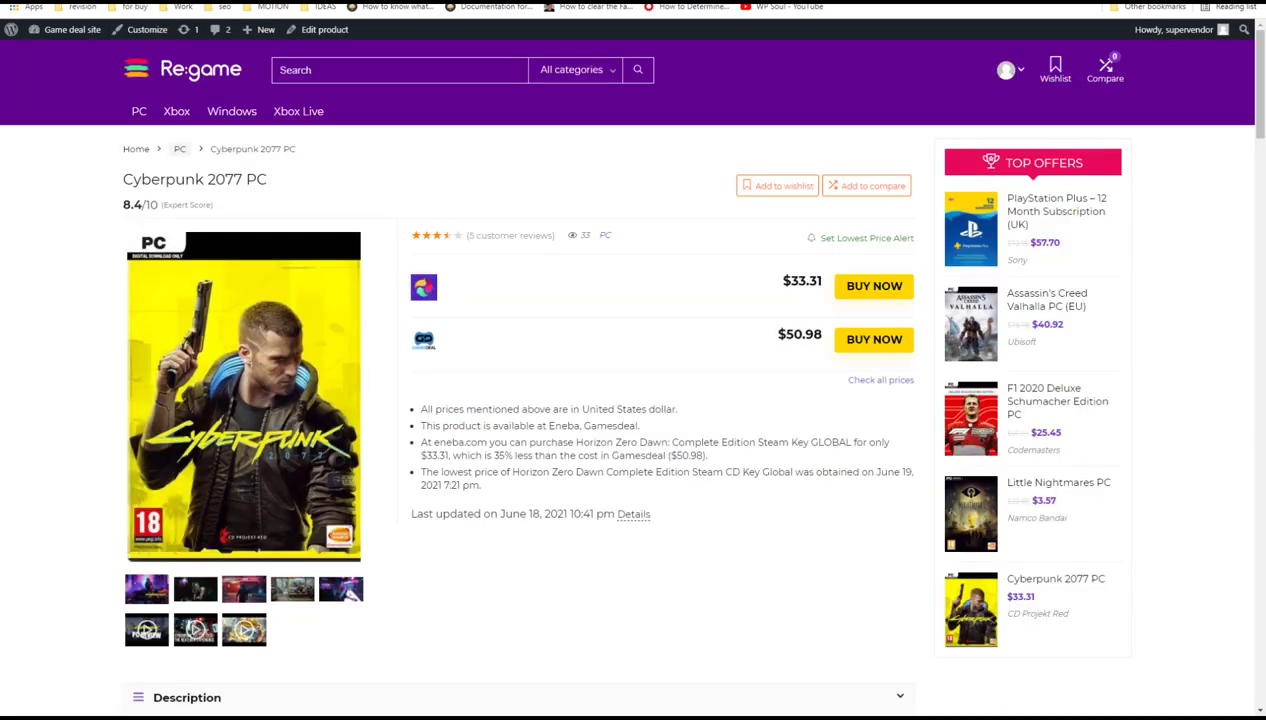
pyautogui.press('F5')
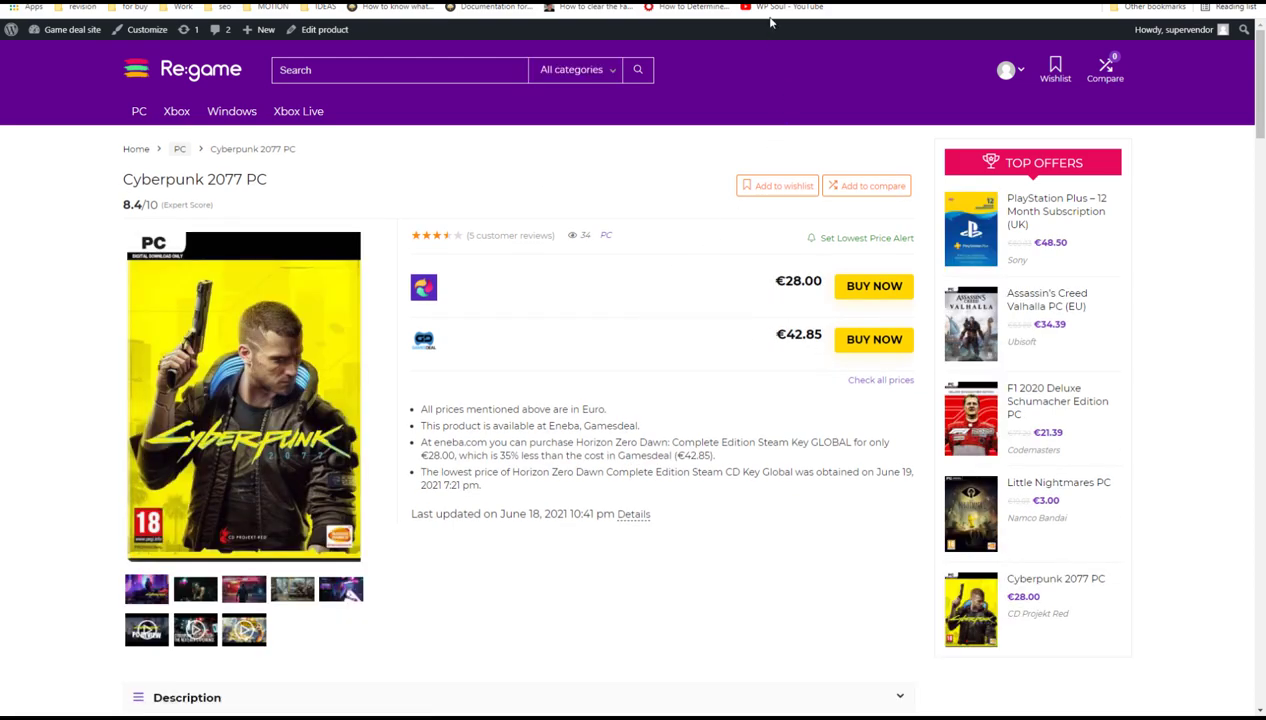
# Examine the Multi currency and Multi locales documentation, including the Polylang and WPML options and the custom exchange rate function.
pyautogui.hotkey('ctrl', 'Tab')
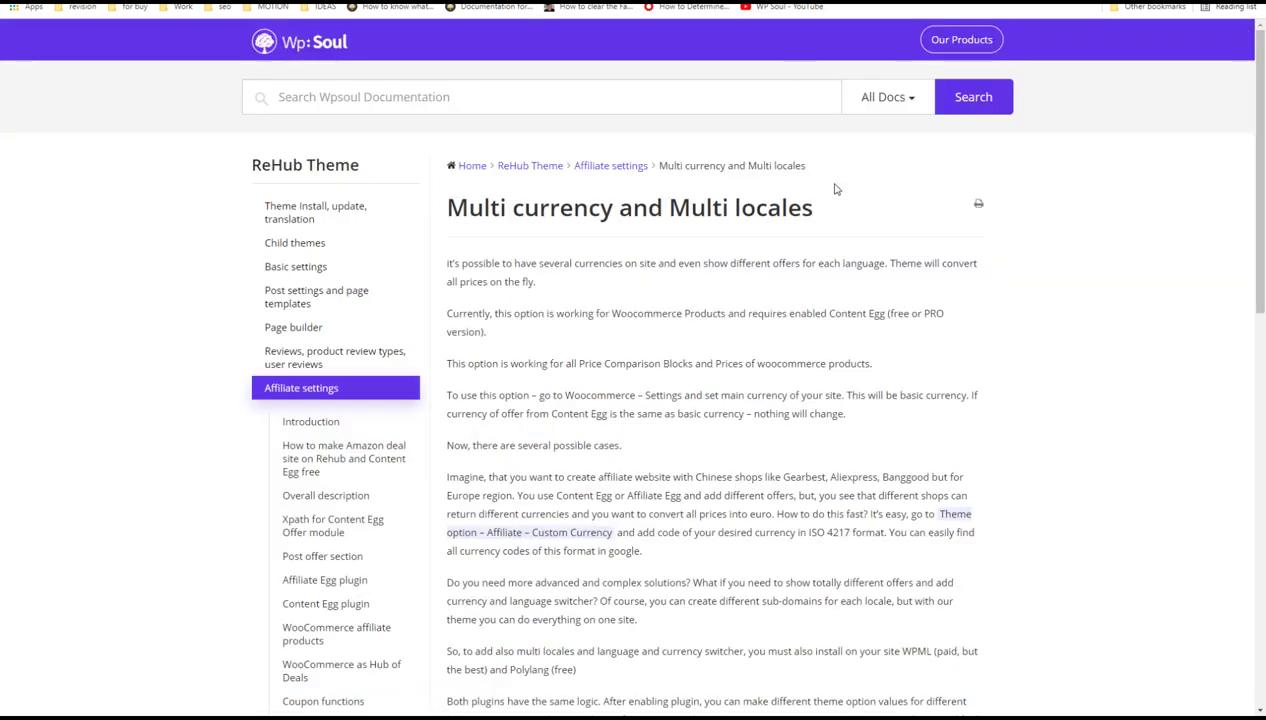
pyautogui.scroll(-5, 836, 189)
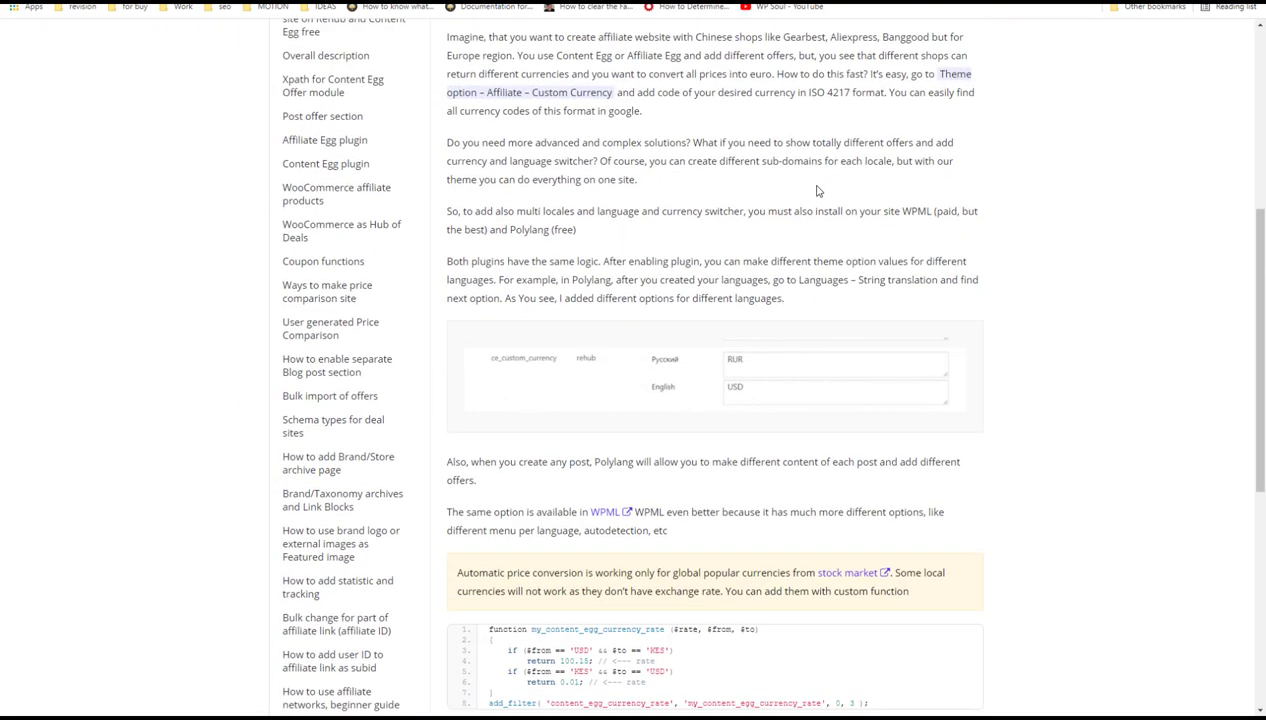
pyautogui.scroll(-2, 817, 190)
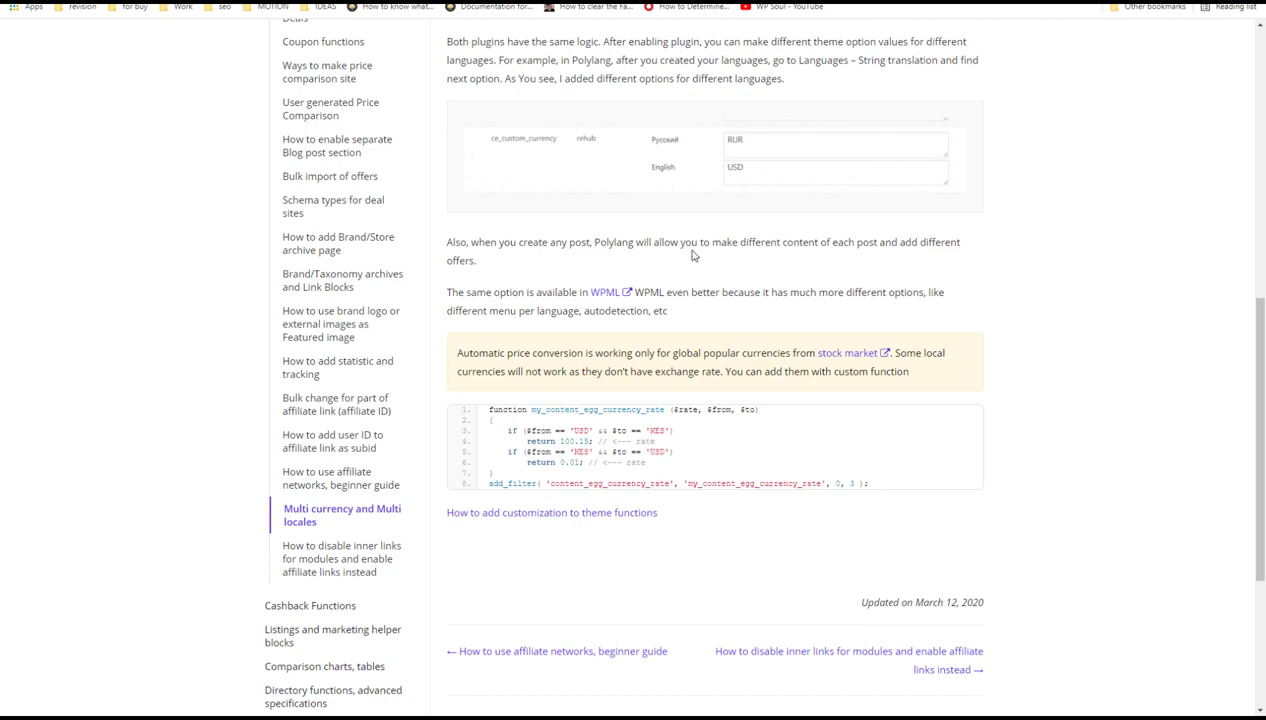
pyautogui.scroll(2, 690, 250)
pyautogui.scroll(-2, 680, 210)
pyautogui.scroll(6, 318, 520)
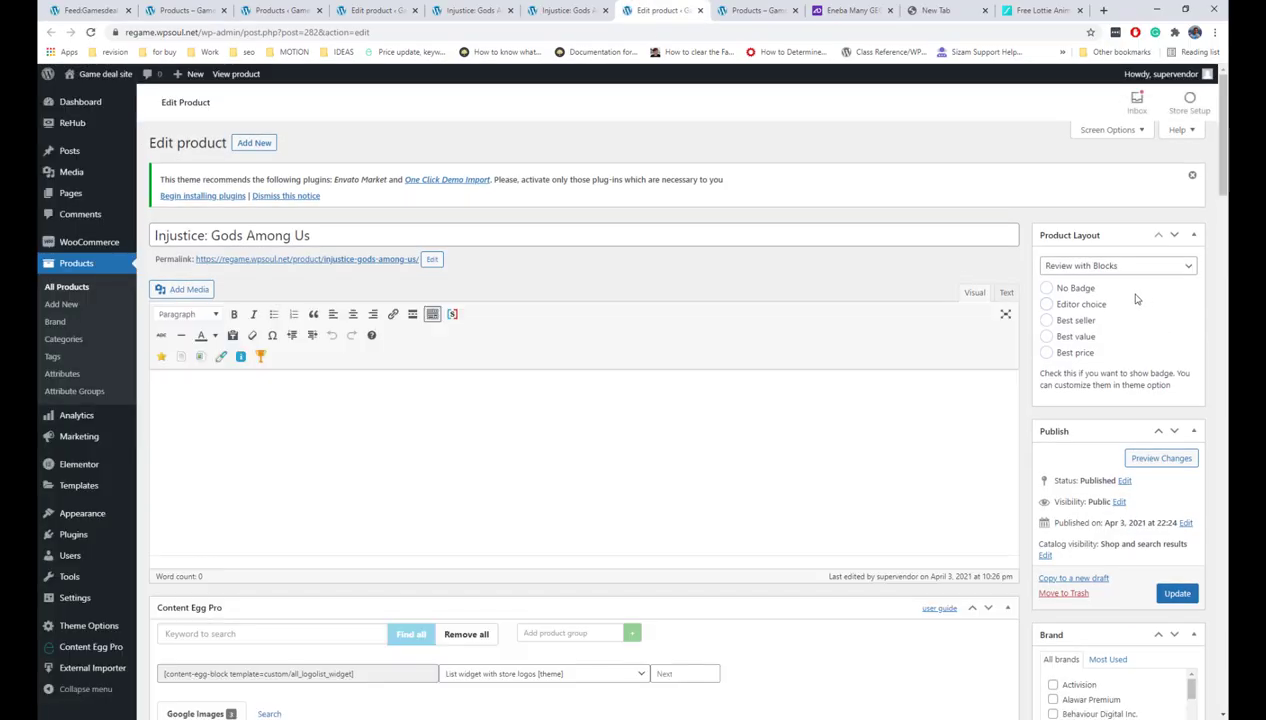
# Set the product layout of Injustice: Gods Among Us to the global layout from the theme's shop options and update the product.
pyautogui.click(1112, 268)
pyautogui.click(1112, 278)
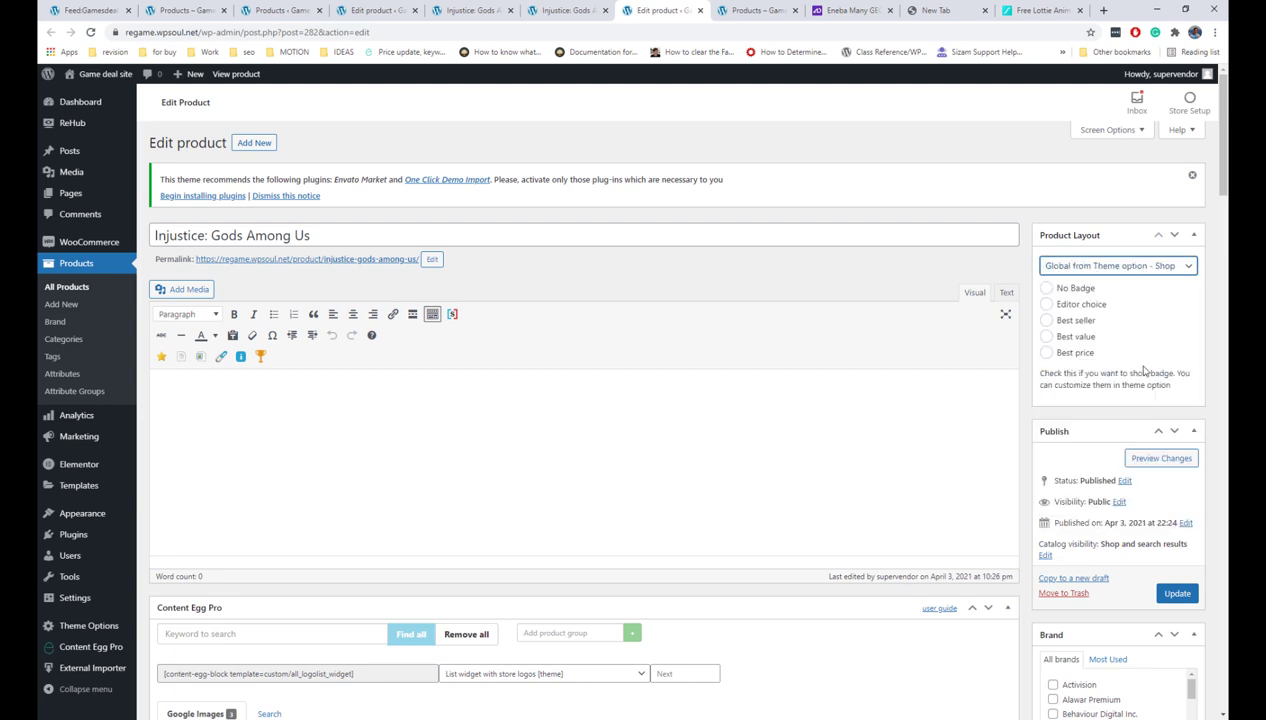
pyautogui.click(1177, 594)
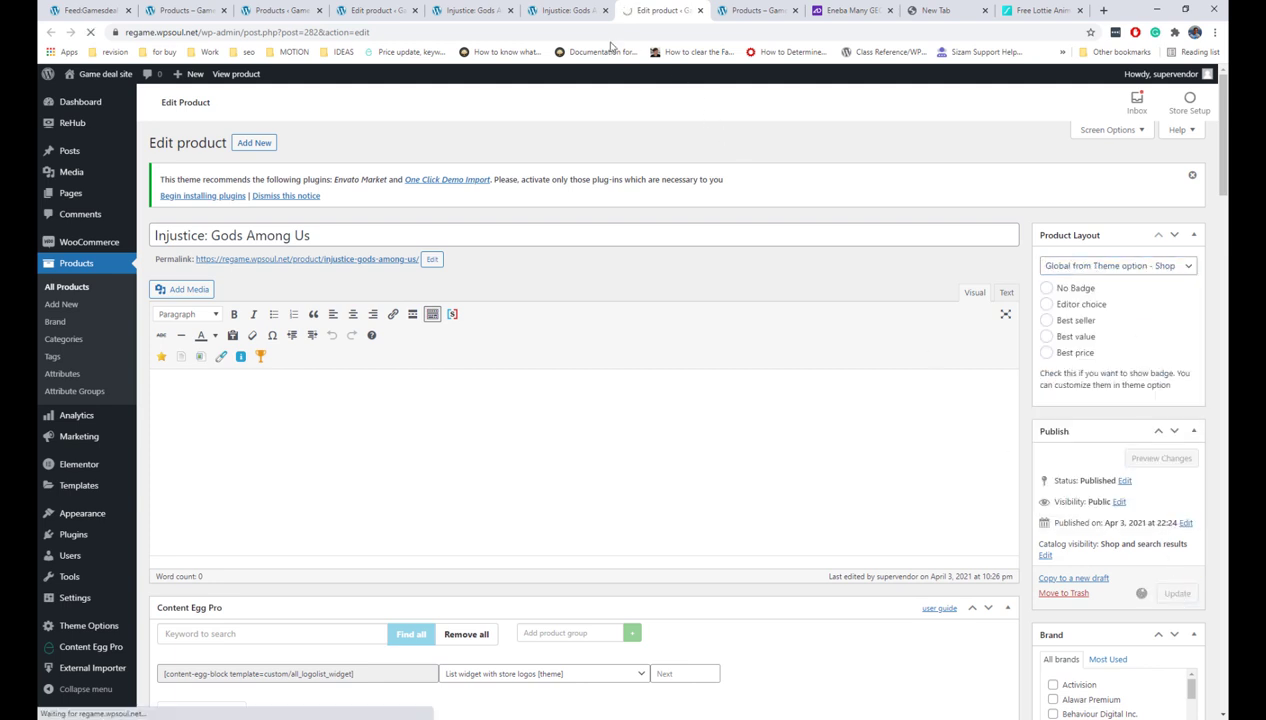
# Open the WooCommerce Product Images settings in the site customizer from the public Injustice page and review the shop preview's thumbnails.
pyautogui.click(562, 12)
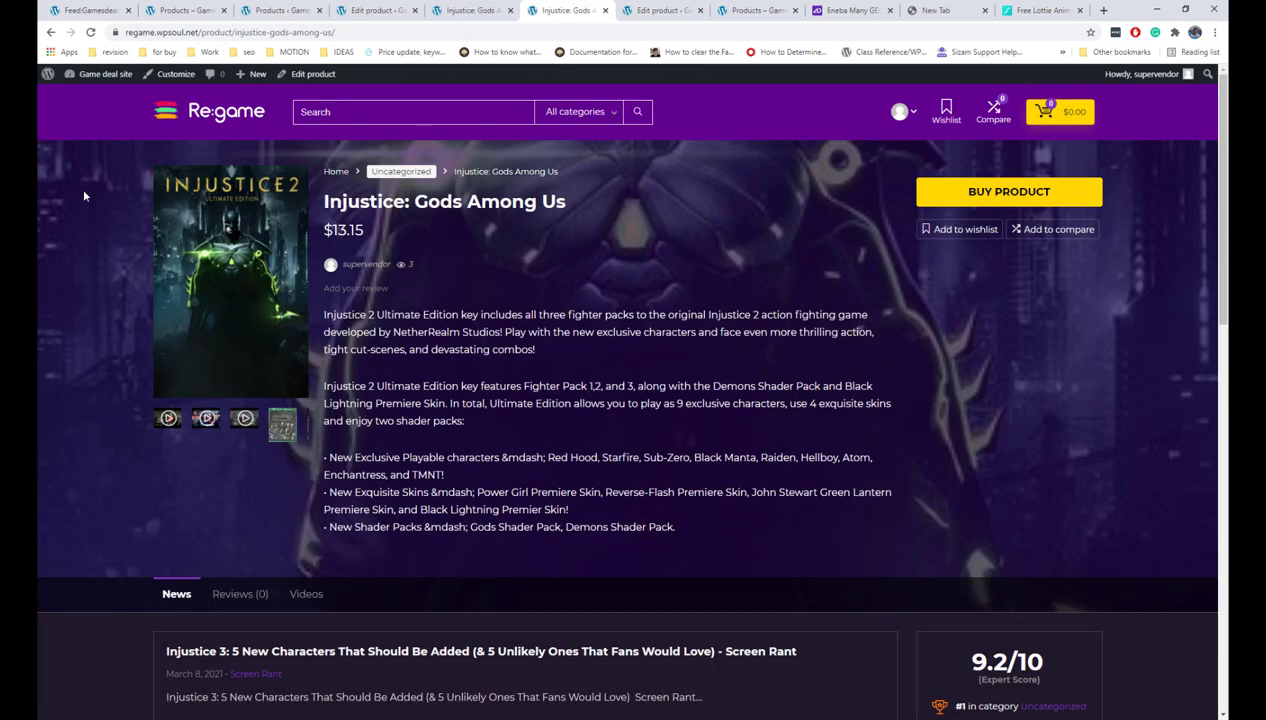
pyautogui.click(170, 78)
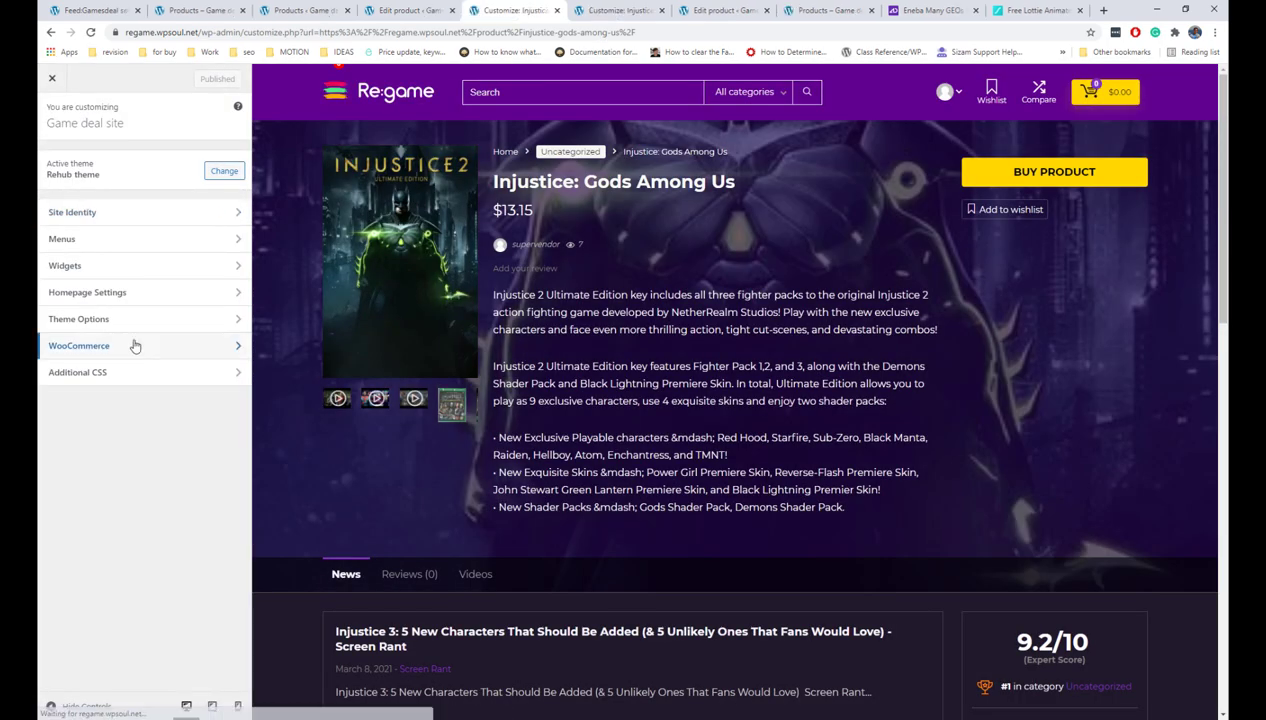
pyautogui.click(132, 345)
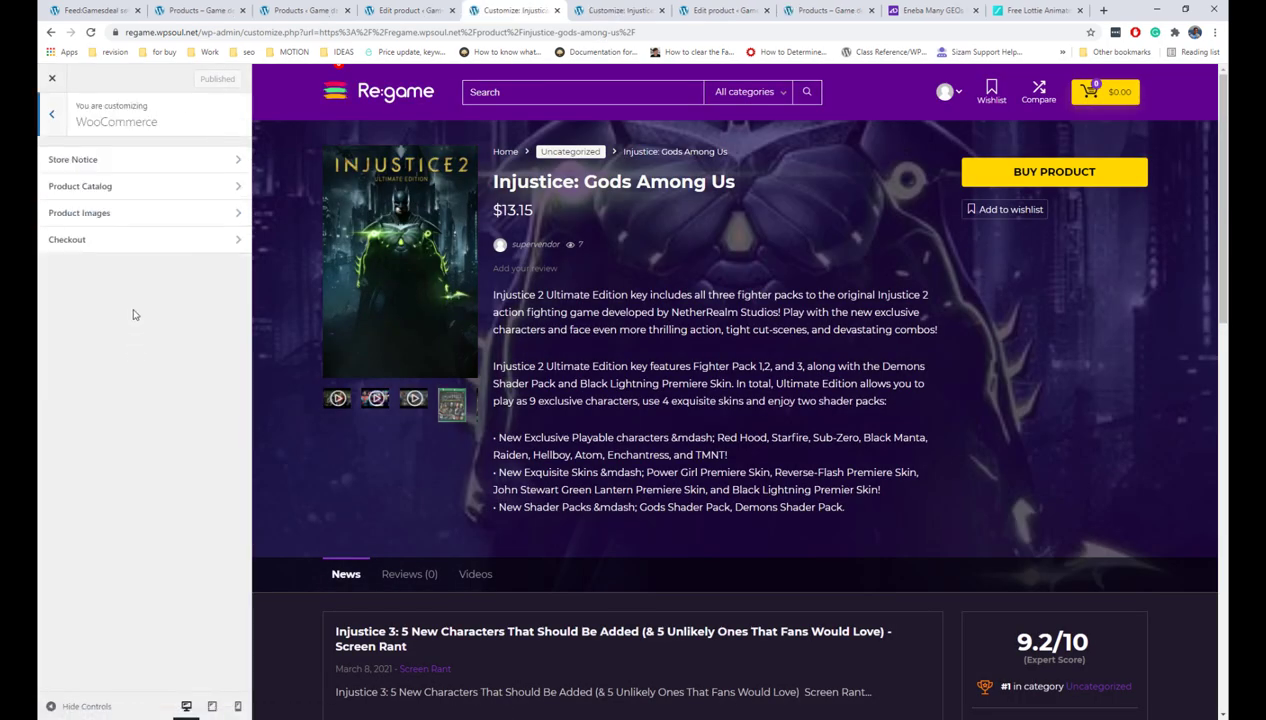
pyautogui.click(155, 214)
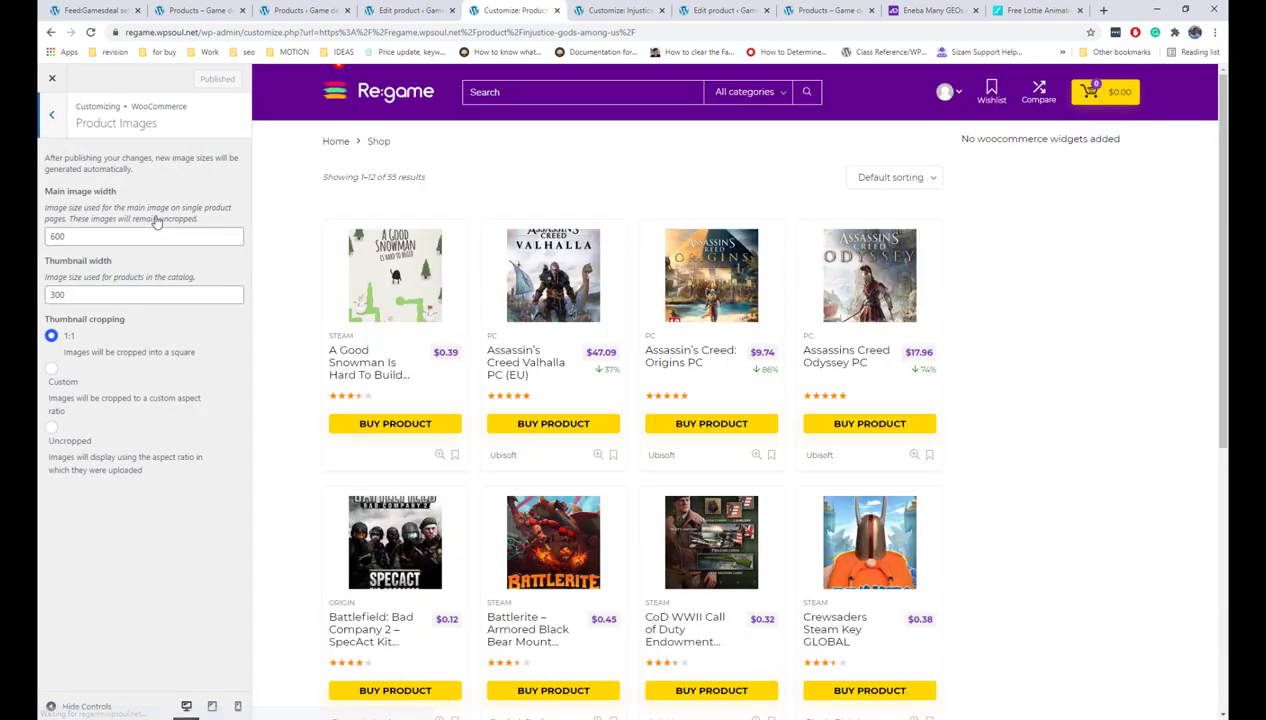
pyautogui.scroll(-5, 678, 330)
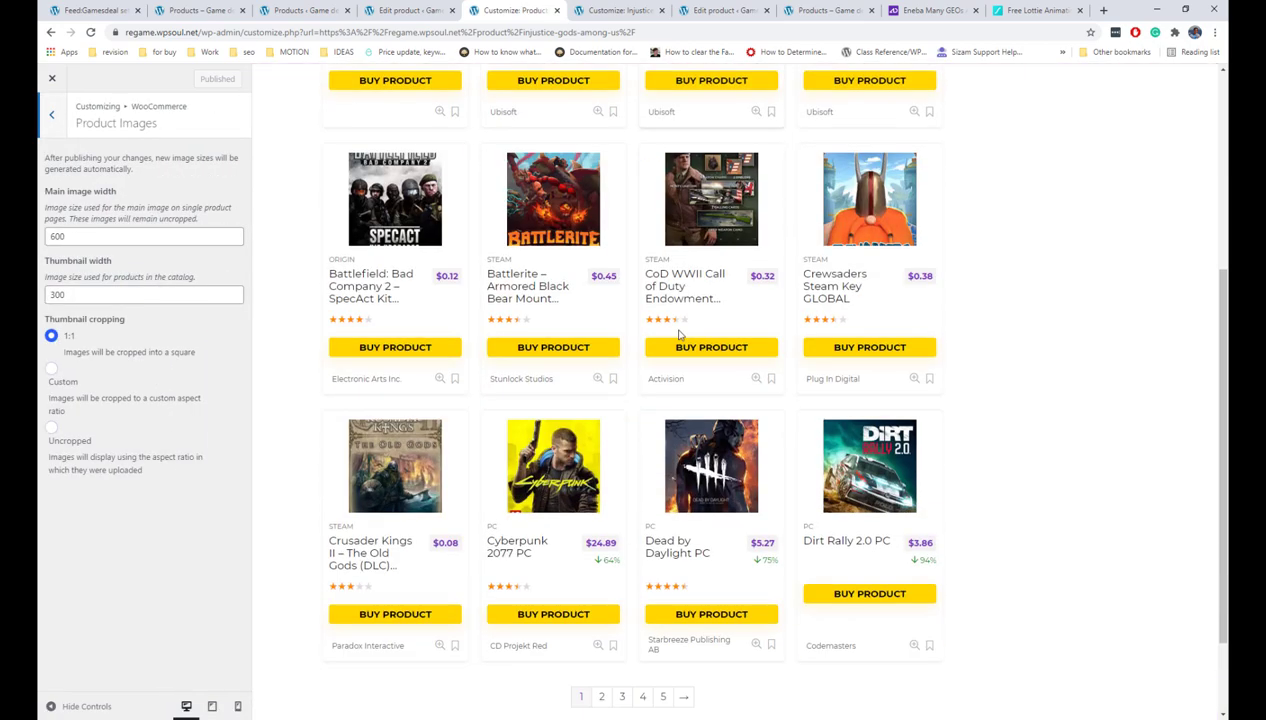
pyautogui.scroll(3, 681, 349)
pyautogui.scroll(3, 680, 350)
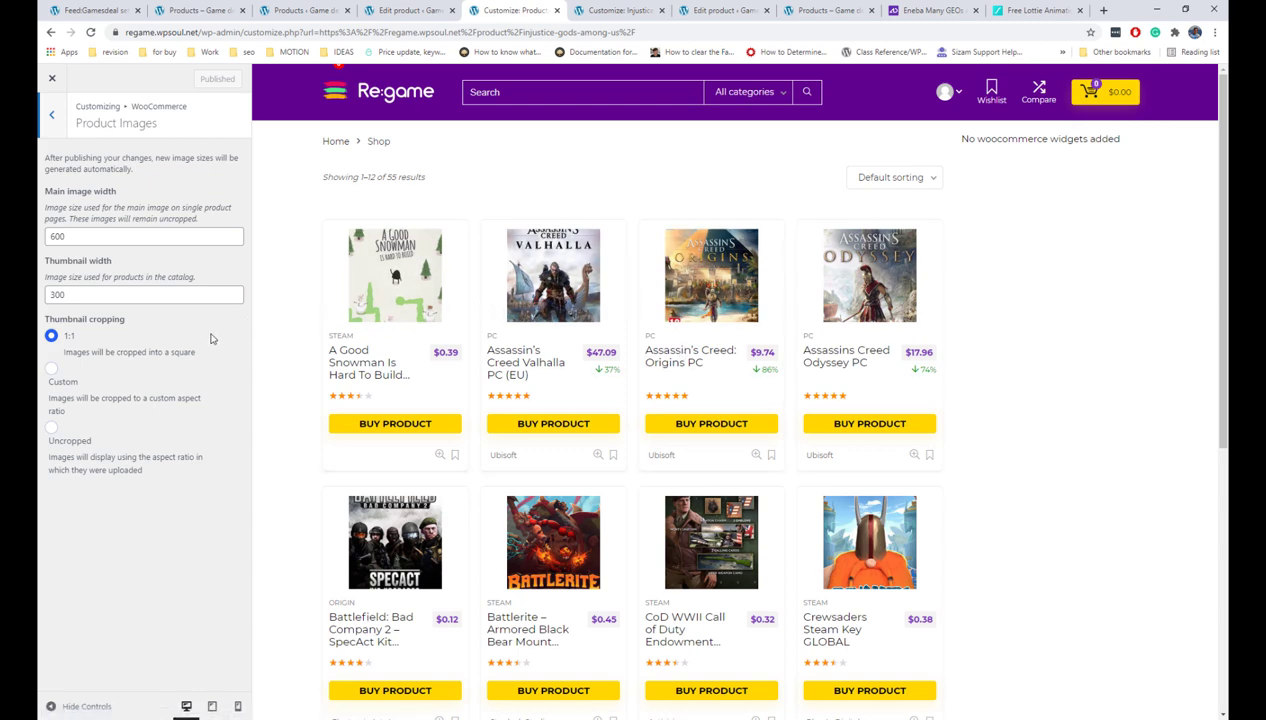
# Set the product thumbnail cropping to a custom 3:4 aspect ratio, publish the change and return to the WooCommerce settings.
pyautogui.click(52, 369)
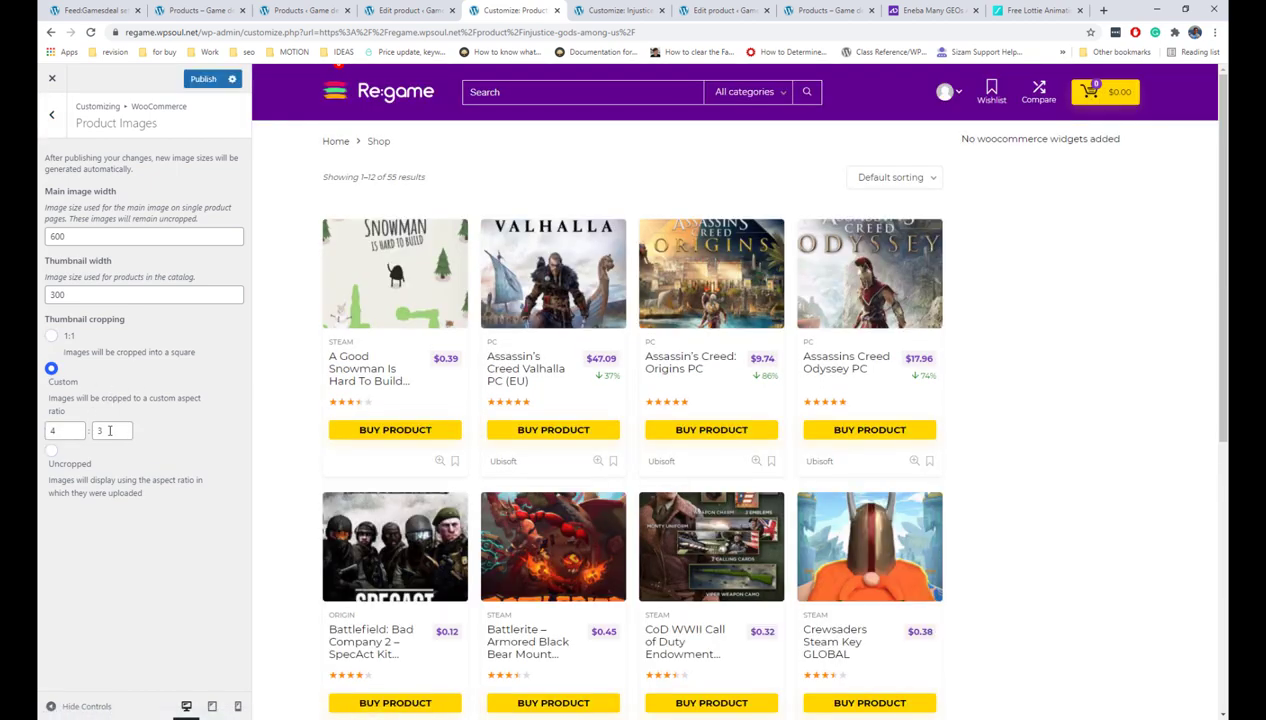
pyautogui.click(56, 430)
pyautogui.write('3')
pyautogui.click(103, 436)
pyautogui.press('BackSpace')
pyautogui.write('5')
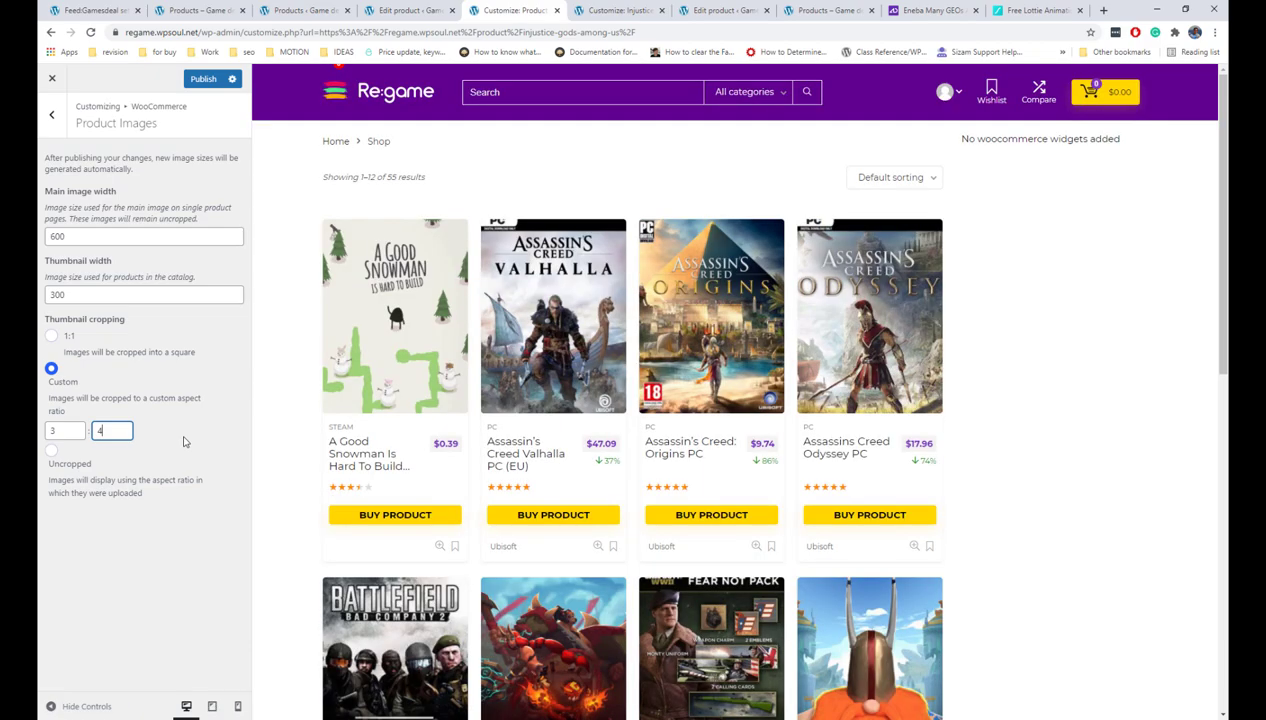
pyautogui.scroll(-6, 370, 372)
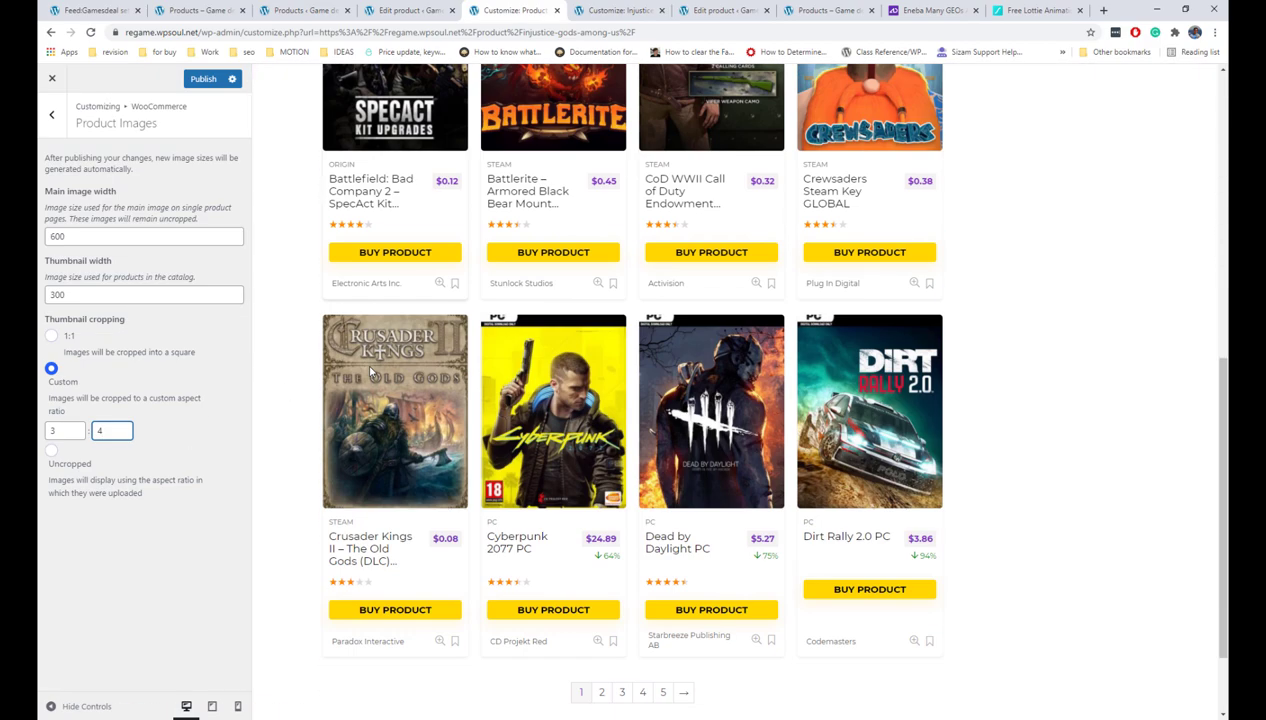
pyautogui.scroll(6, 370, 372)
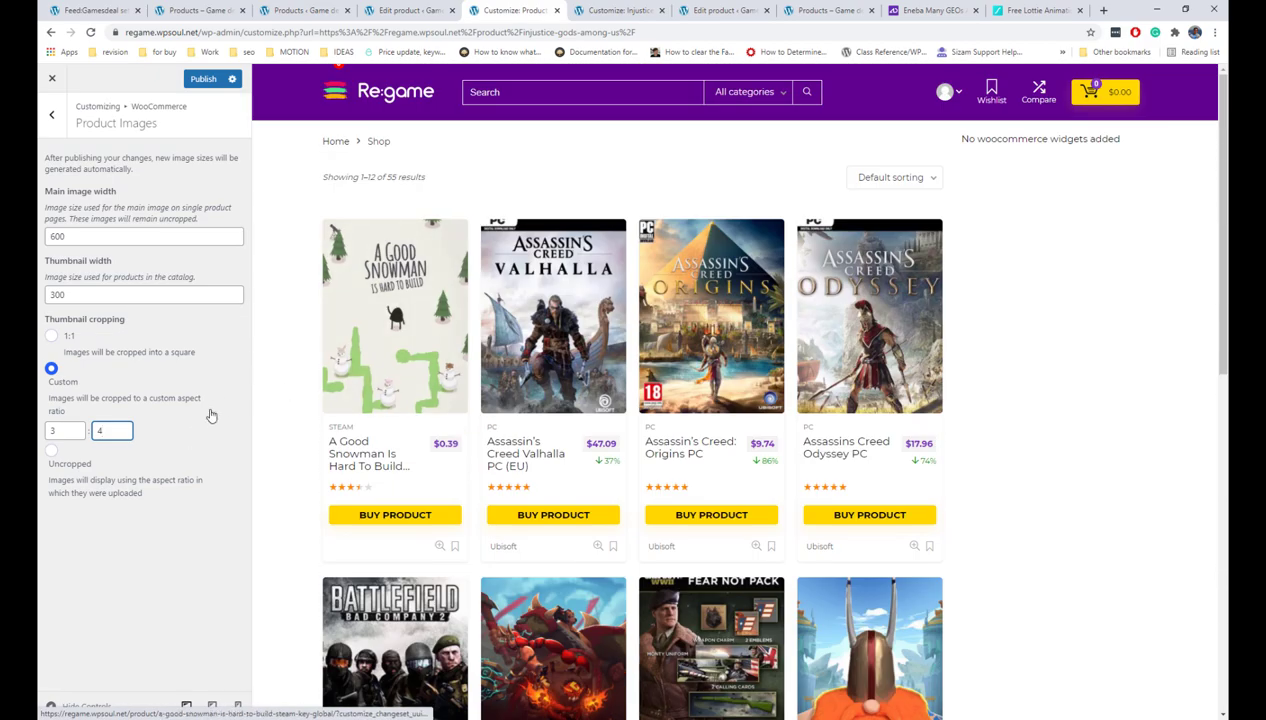
pyautogui.click(196, 431)
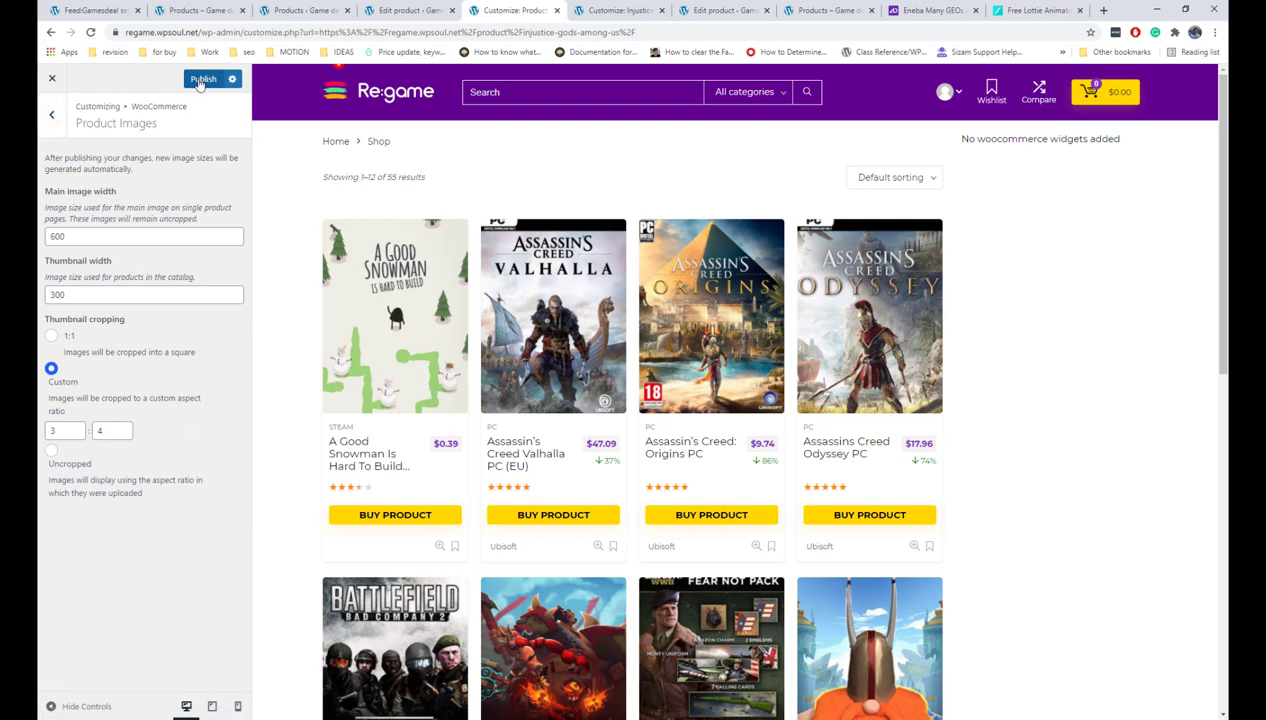
pyautogui.click(200, 80)
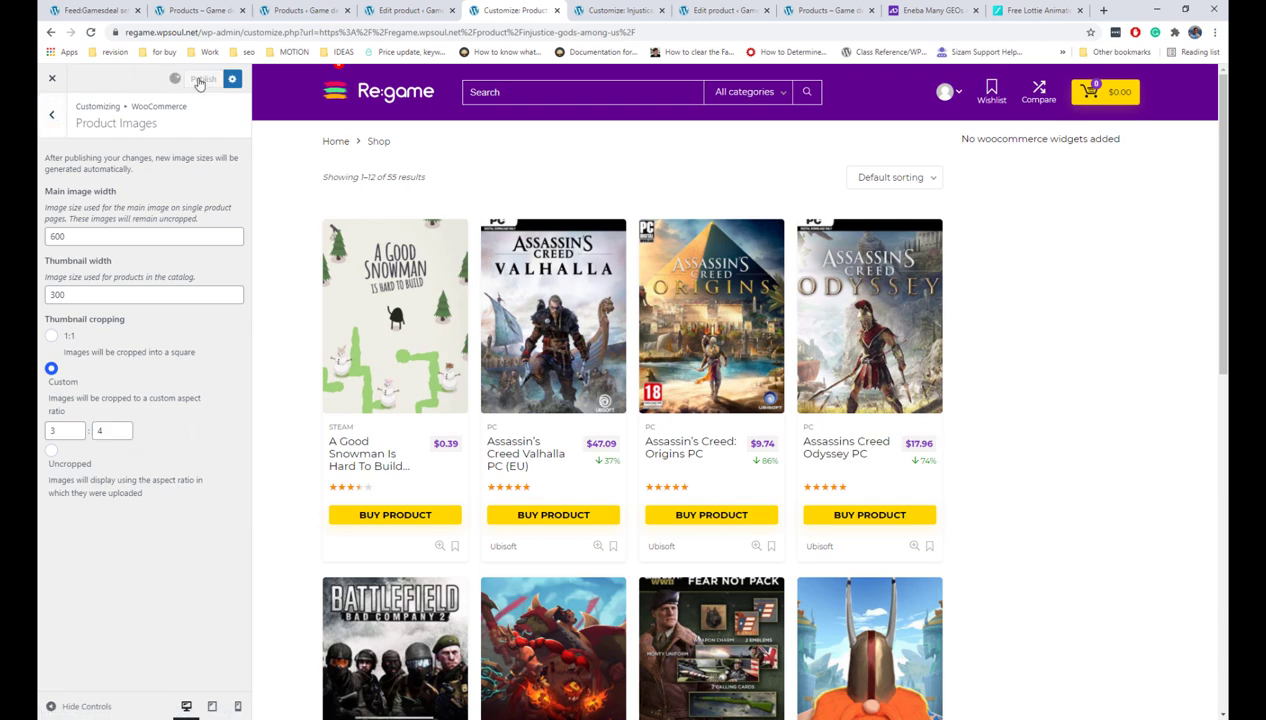
pyautogui.click(52, 116)
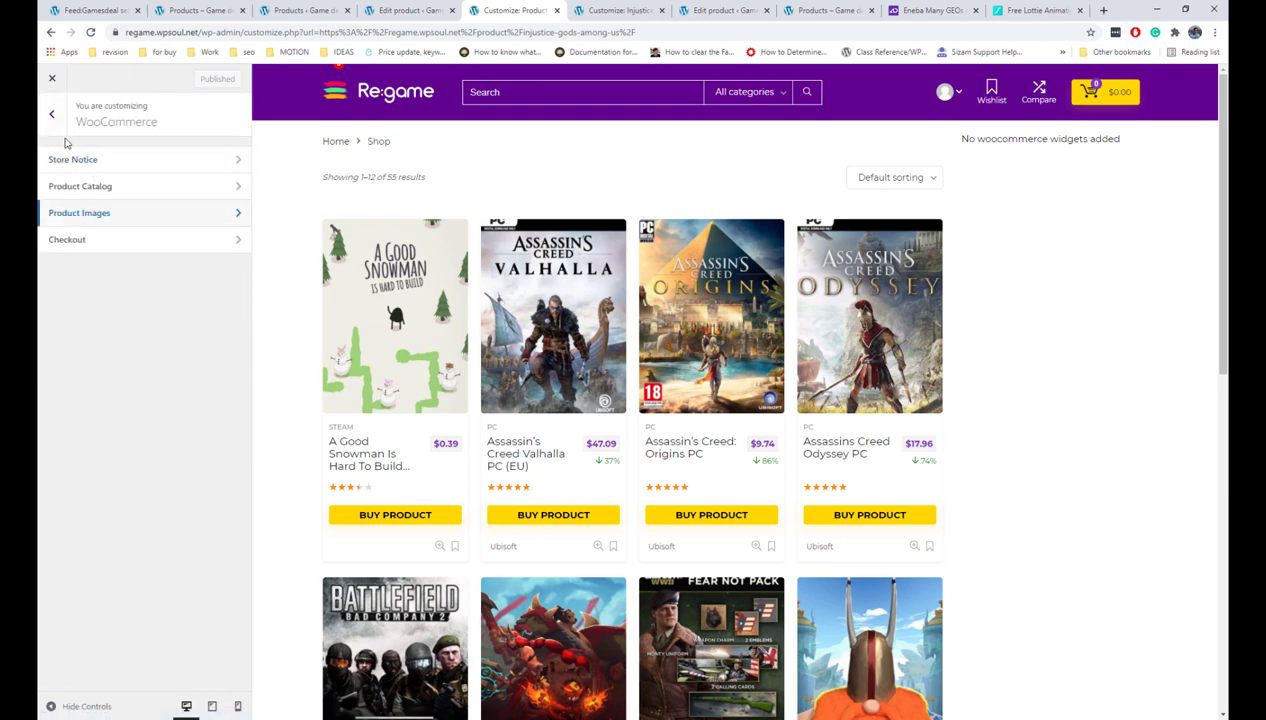
# Preview the shop page with categories only and with categories & products, and return its display to Show products.
pyautogui.click(87, 187)
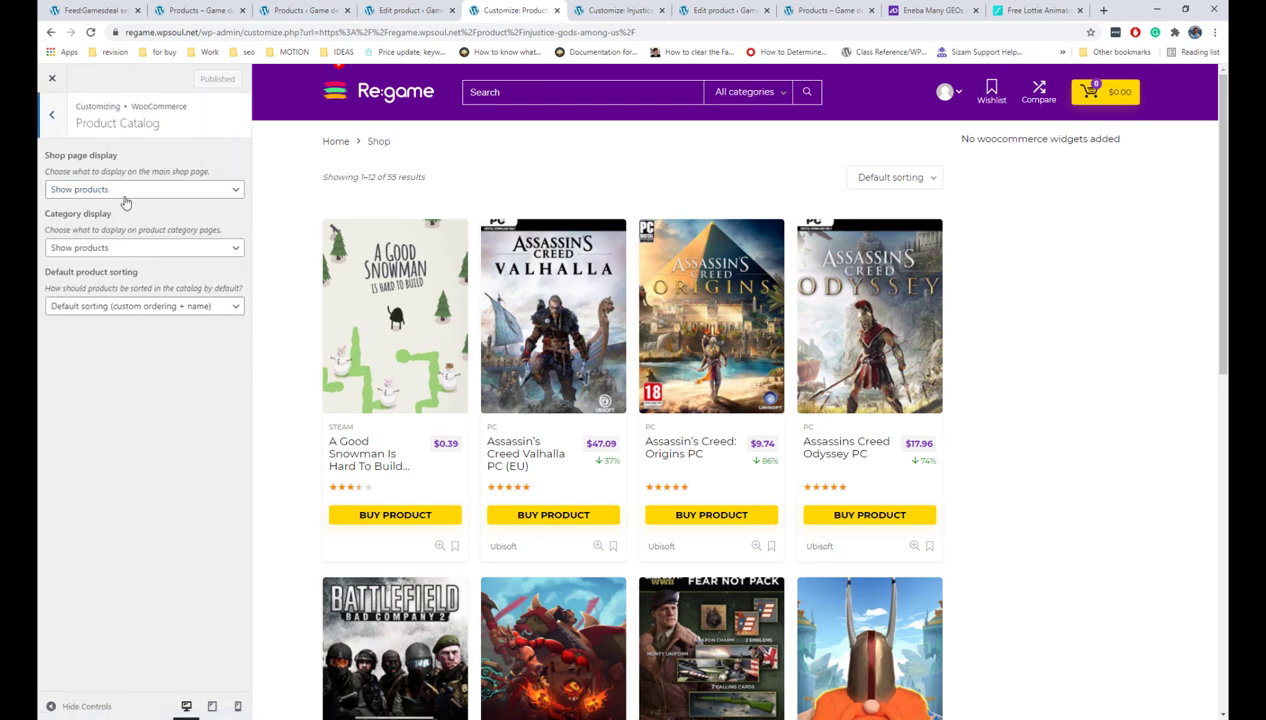
pyautogui.click(128, 191)
pyautogui.click(128, 217)
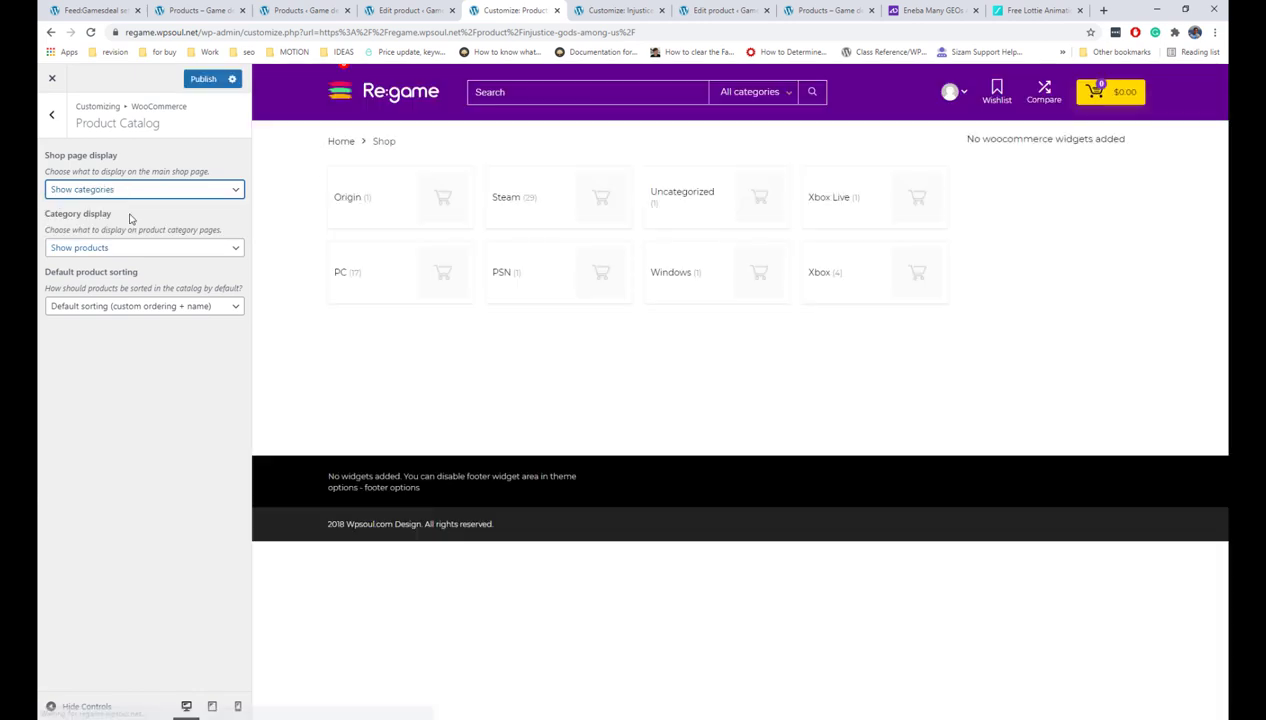
pyautogui.click(126, 194)
pyautogui.click(126, 230)
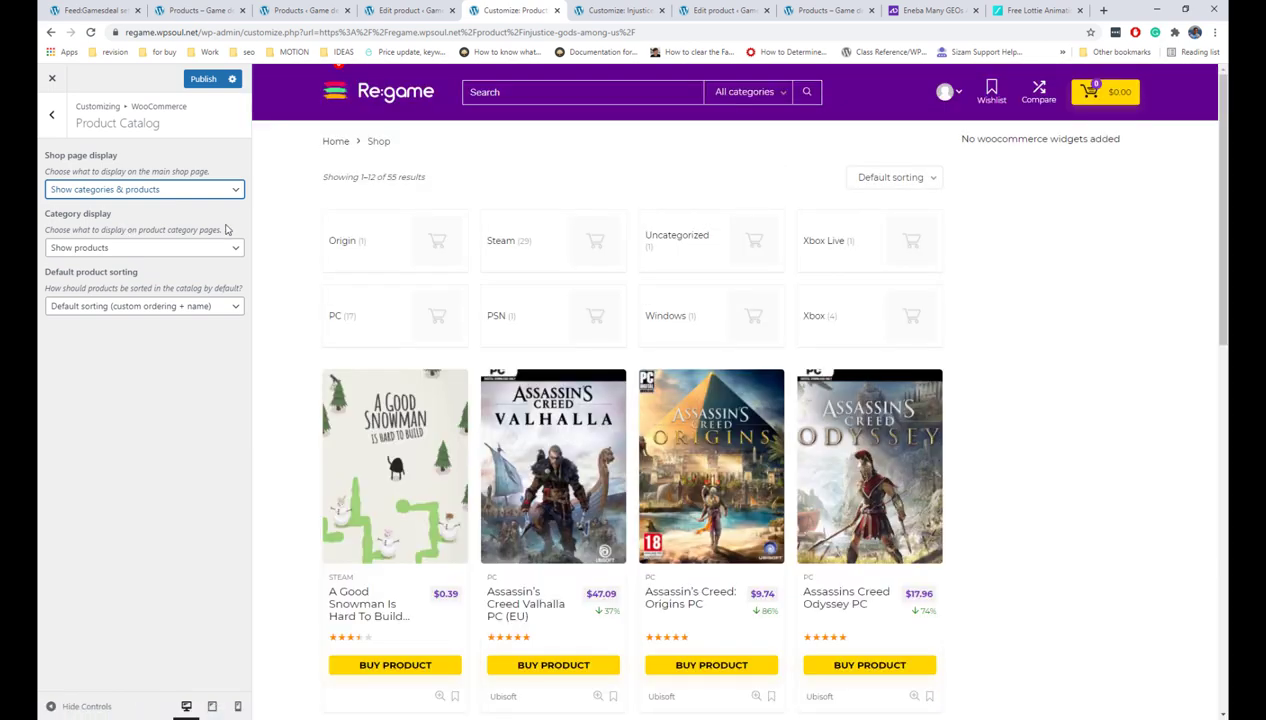
pyautogui.click(90, 192)
pyautogui.click(96, 206)
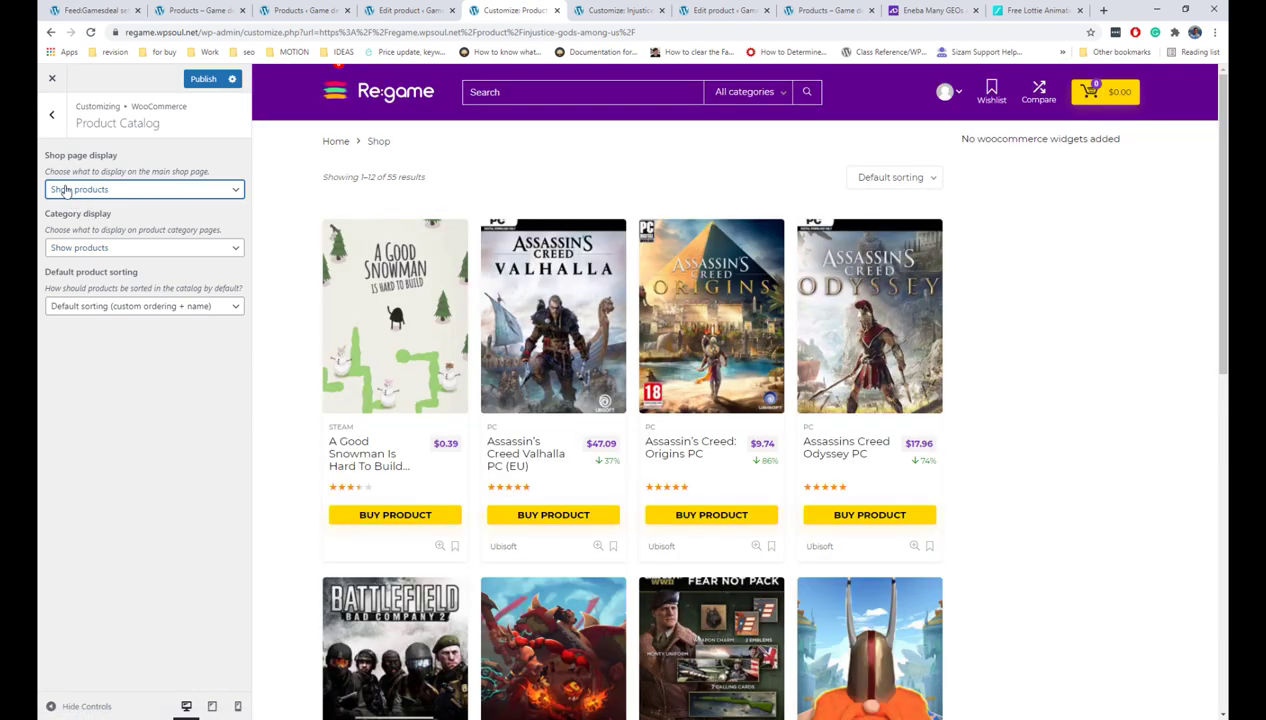
# Open the WooCommerce archive settings in the theme options and review the column and sidebar choices for showing archives.
pyautogui.click(49, 114)
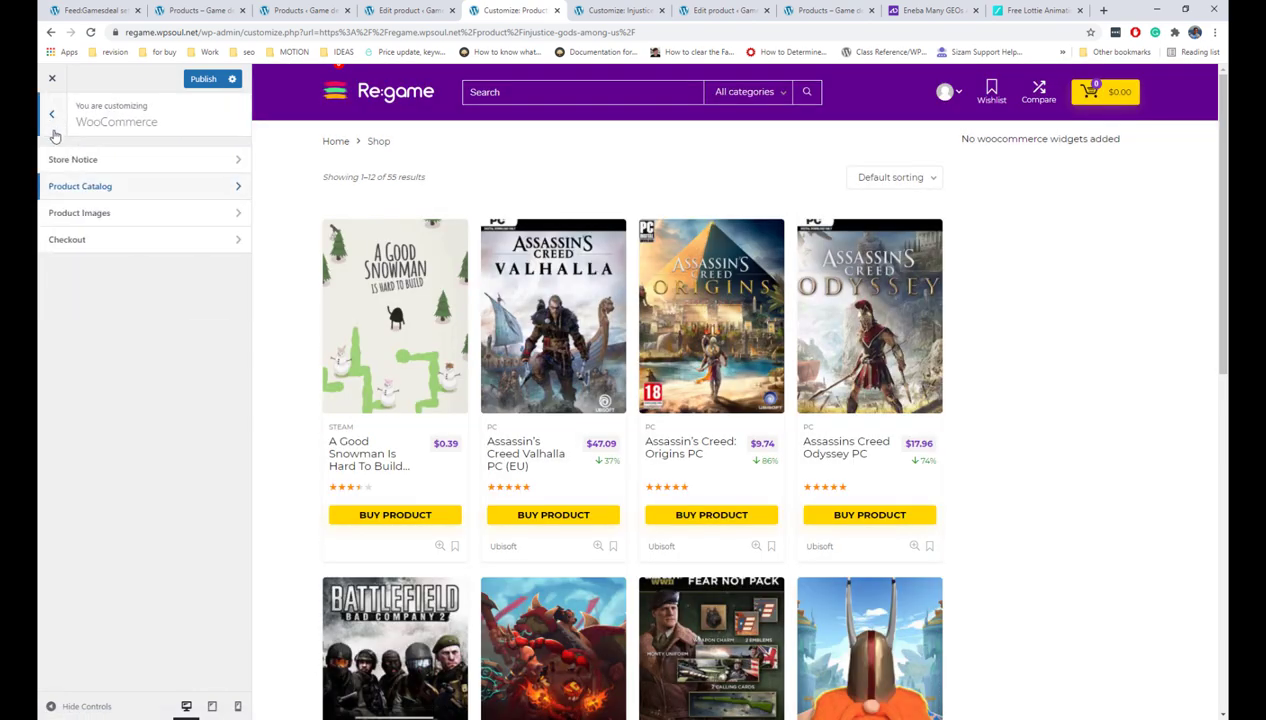
pyautogui.click(57, 128)
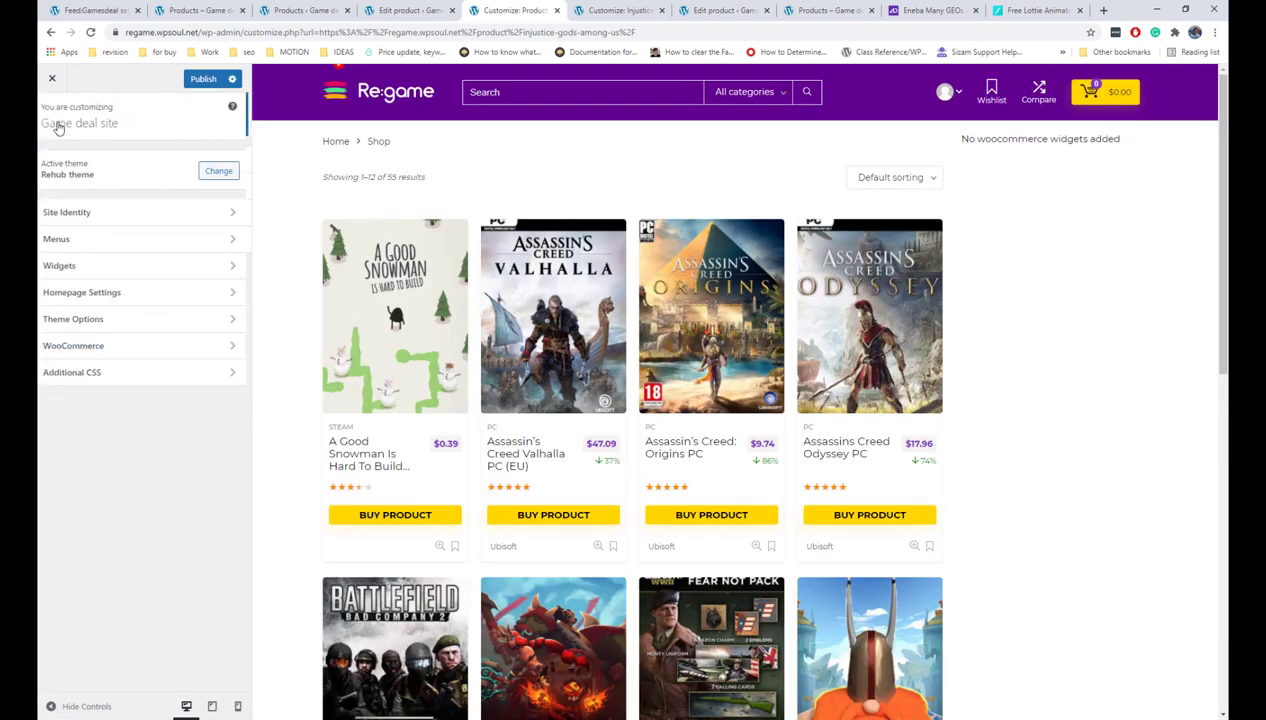
pyautogui.click(119, 319)
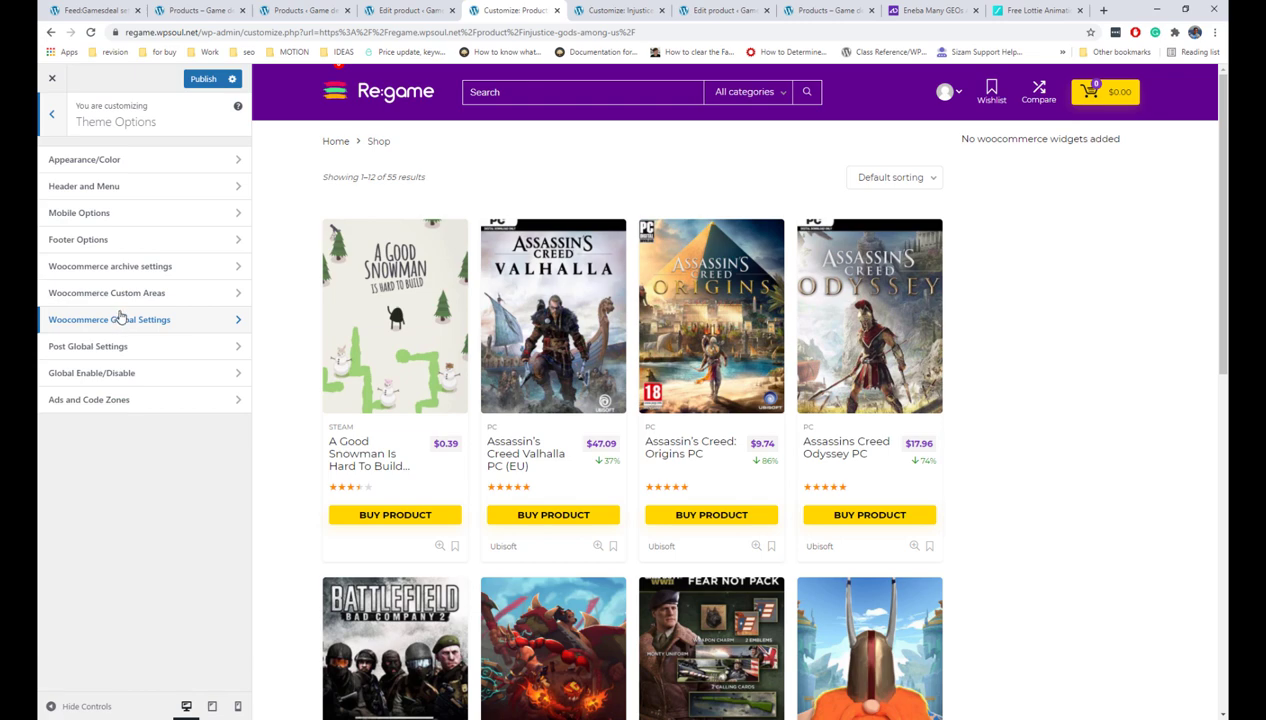
pyautogui.click(122, 267)
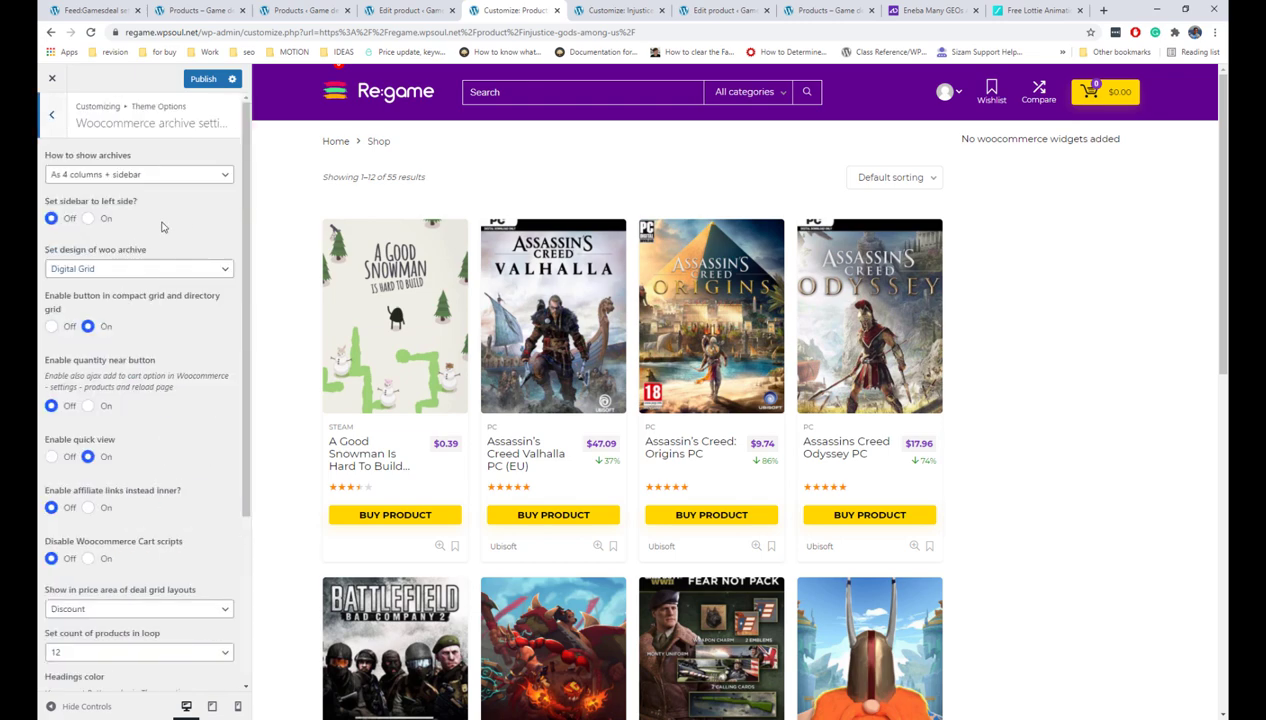
pyautogui.click(134, 176)
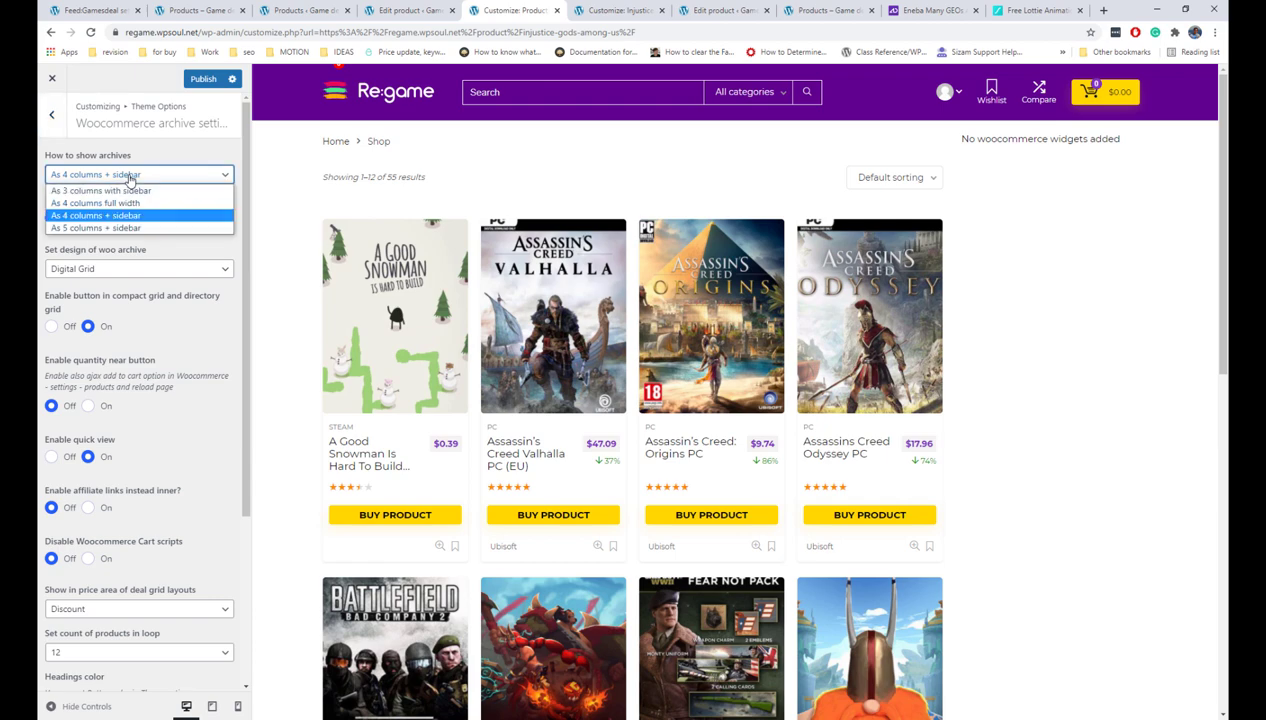
pyautogui.click(172, 252)
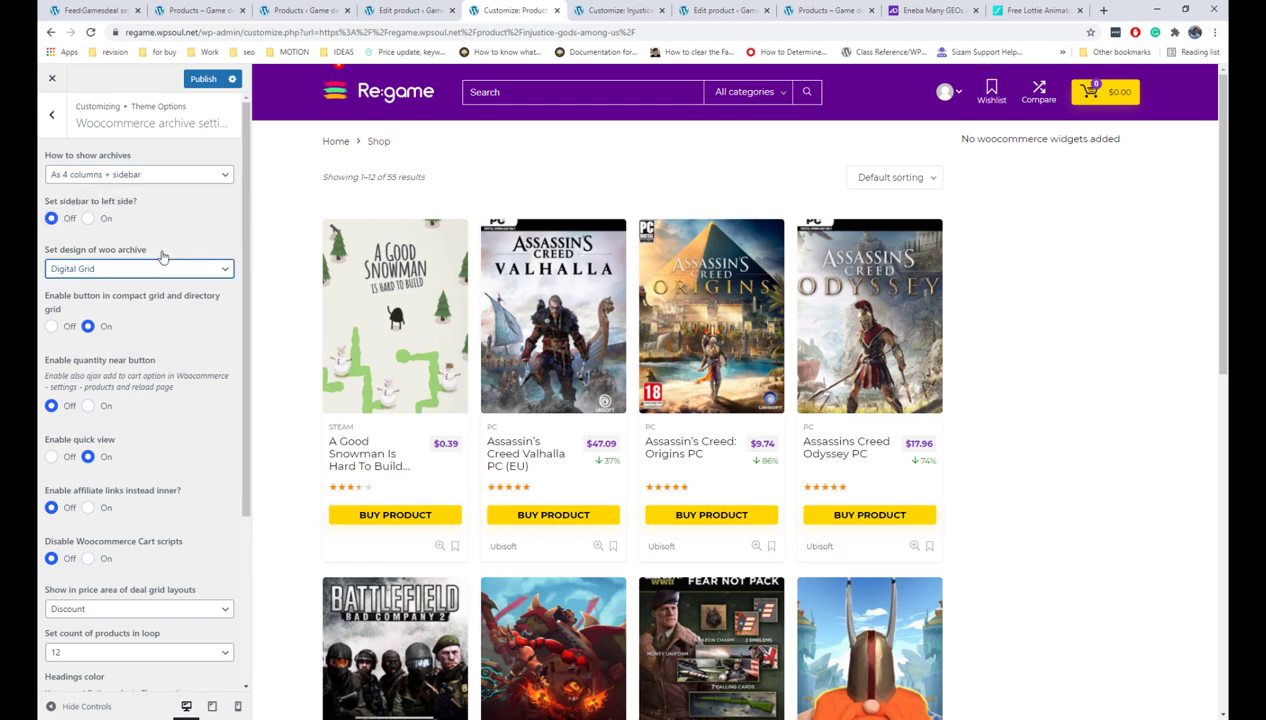
# Try the Columns and Grid designs for the WooCommerce archive.
pyautogui.click(164, 272)
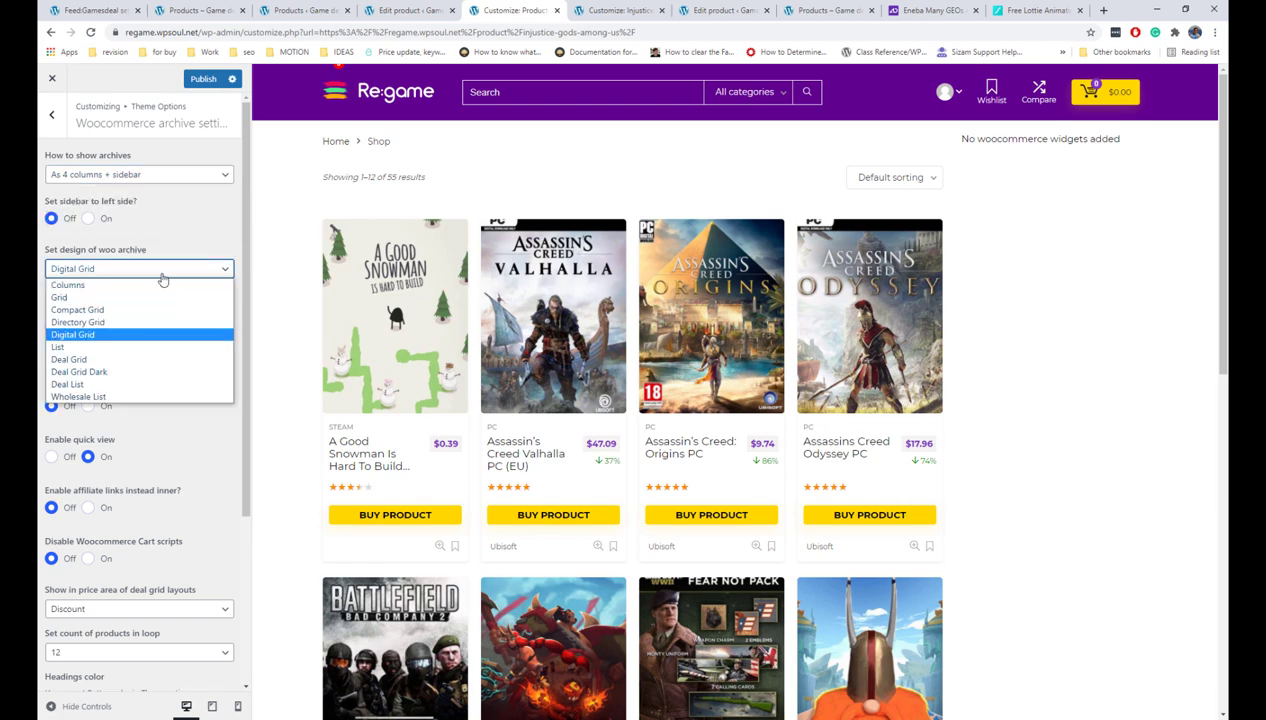
pyautogui.click(163, 285)
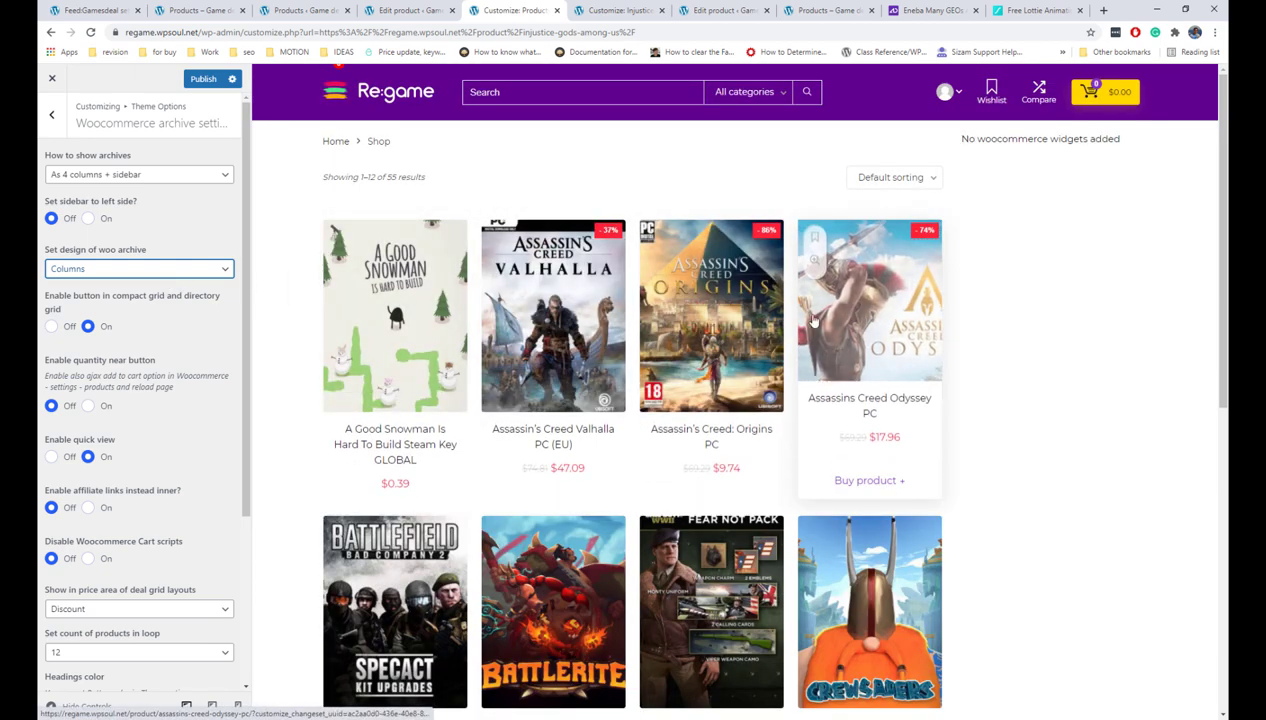
pyautogui.click(131, 269)
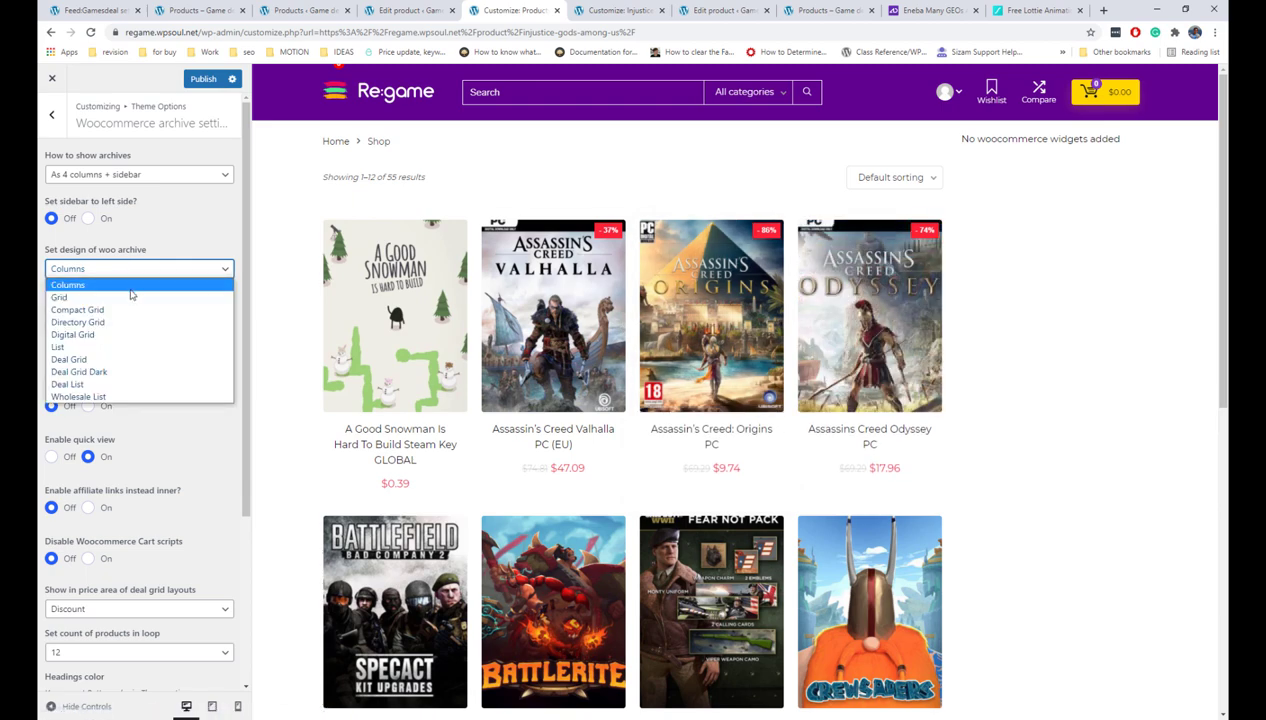
pyautogui.click(131, 296)
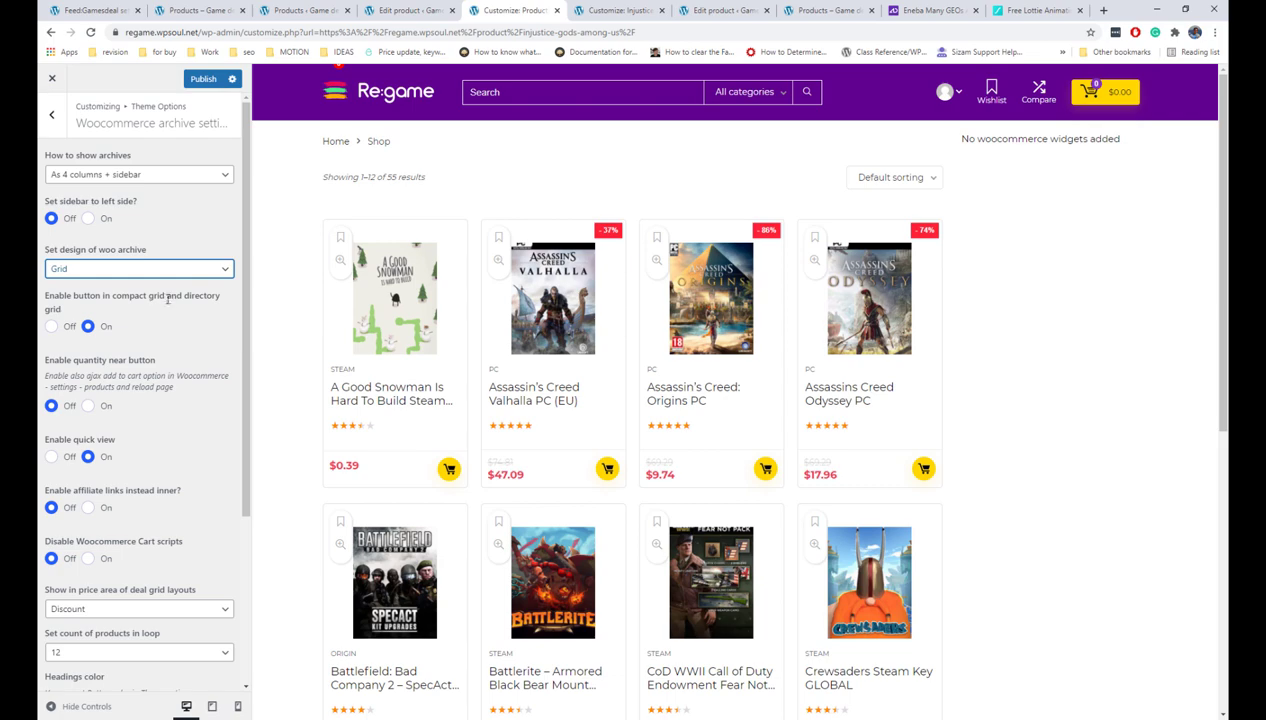
# Try the green headings color #81d742 on the archive product titles and clear it again.
pyautogui.scroll(-3, 168, 298)
pyautogui.click(60, 482)
pyautogui.click(129, 628)
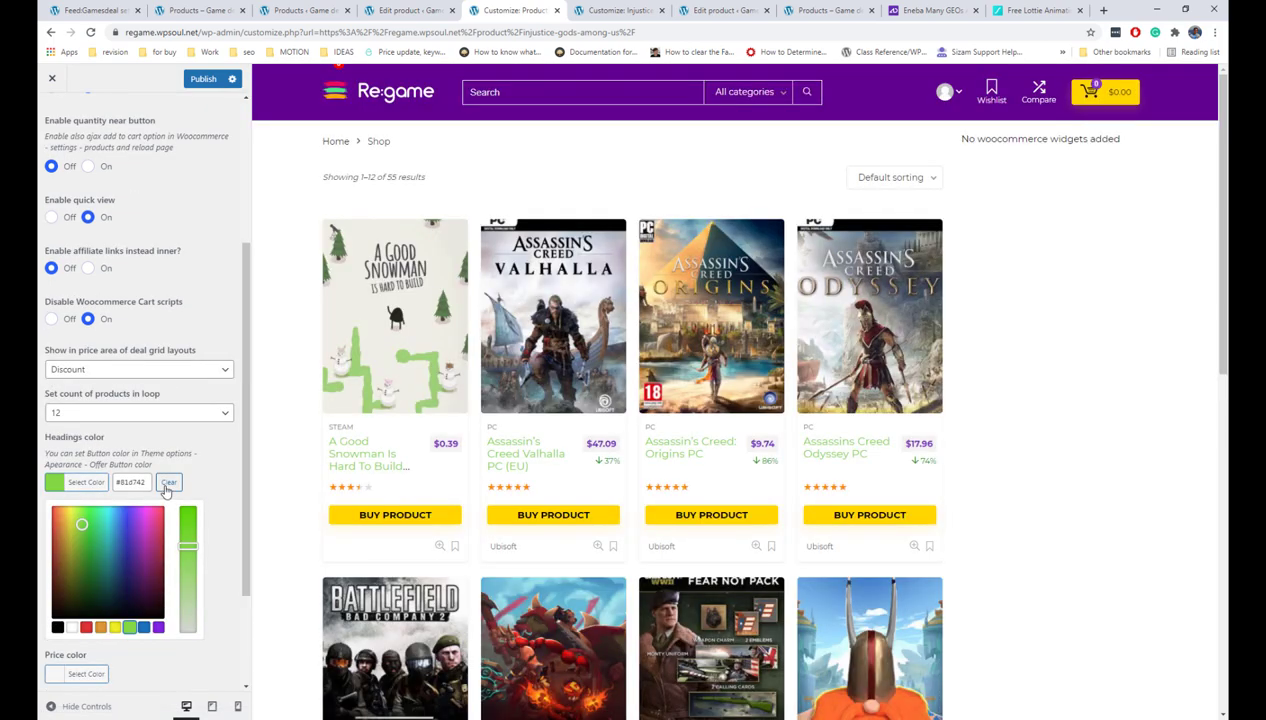
pyautogui.click(168, 483)
pyautogui.click(220, 497)
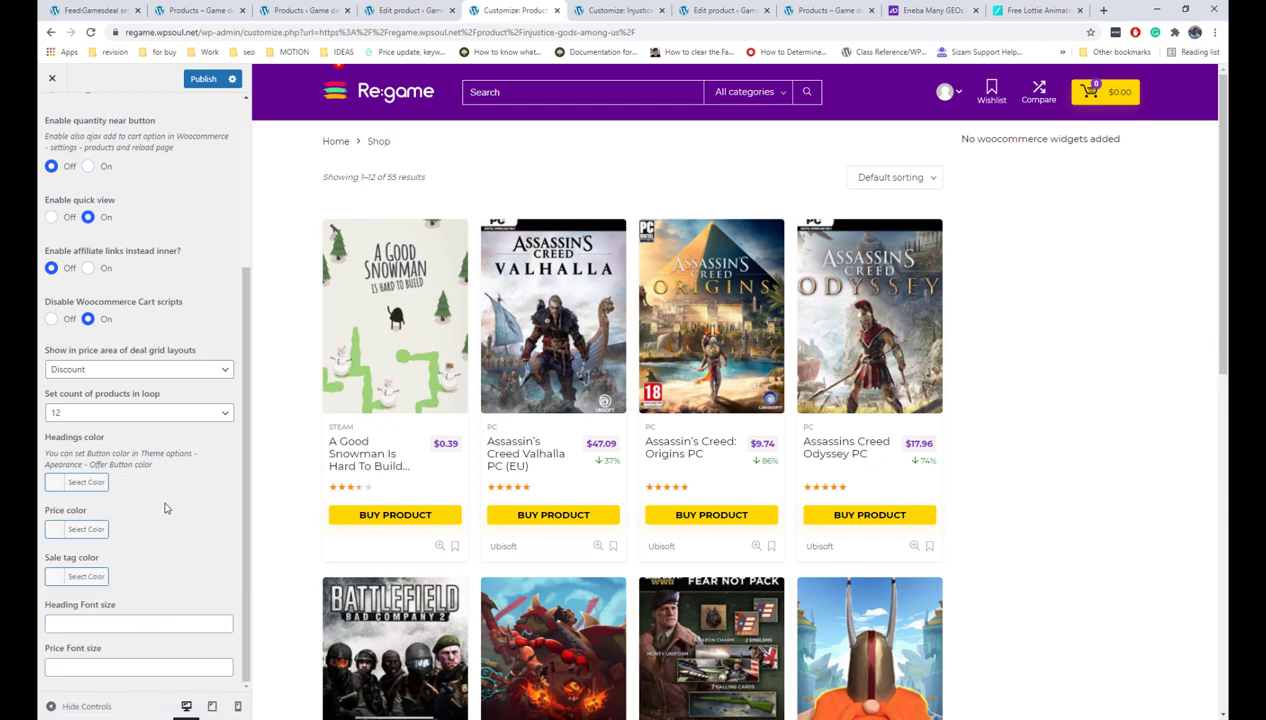
# Try a heading font size of 20 for the archive product titles and empty the value again.
pyautogui.click(104, 621)
pyautogui.write('20')
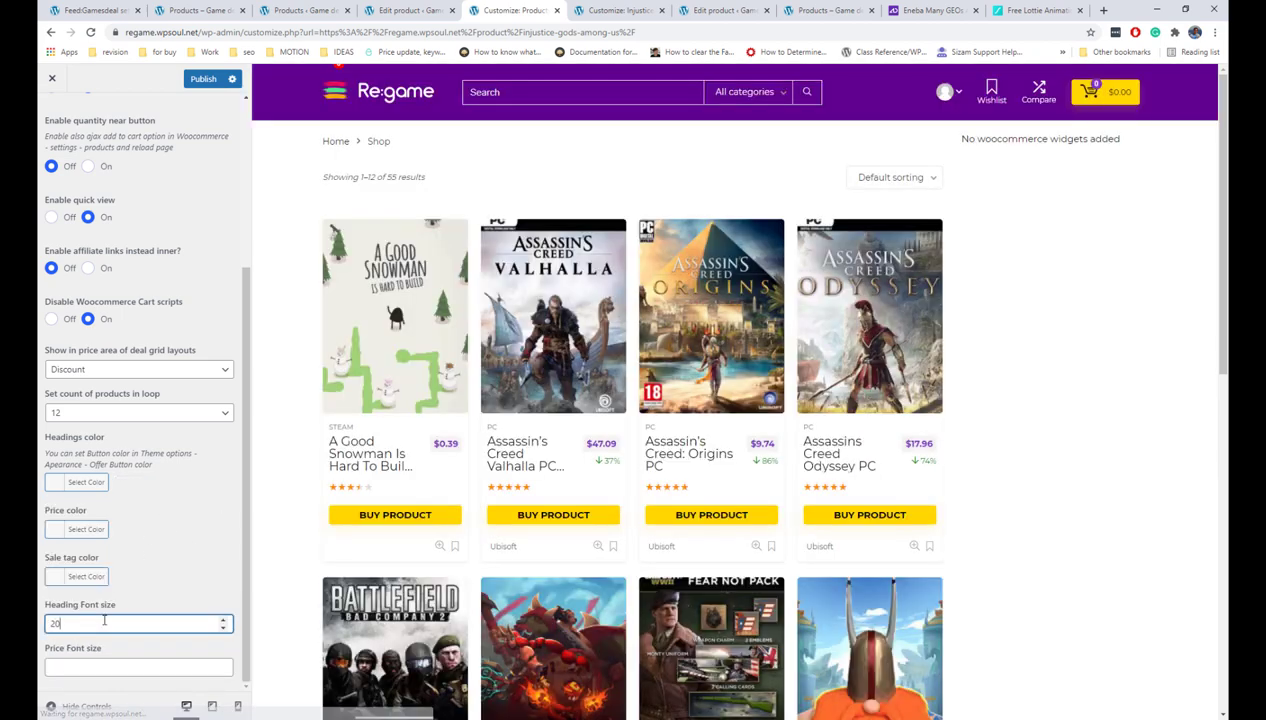
pyautogui.press('BackSpace')
pyautogui.press('BackSpace')
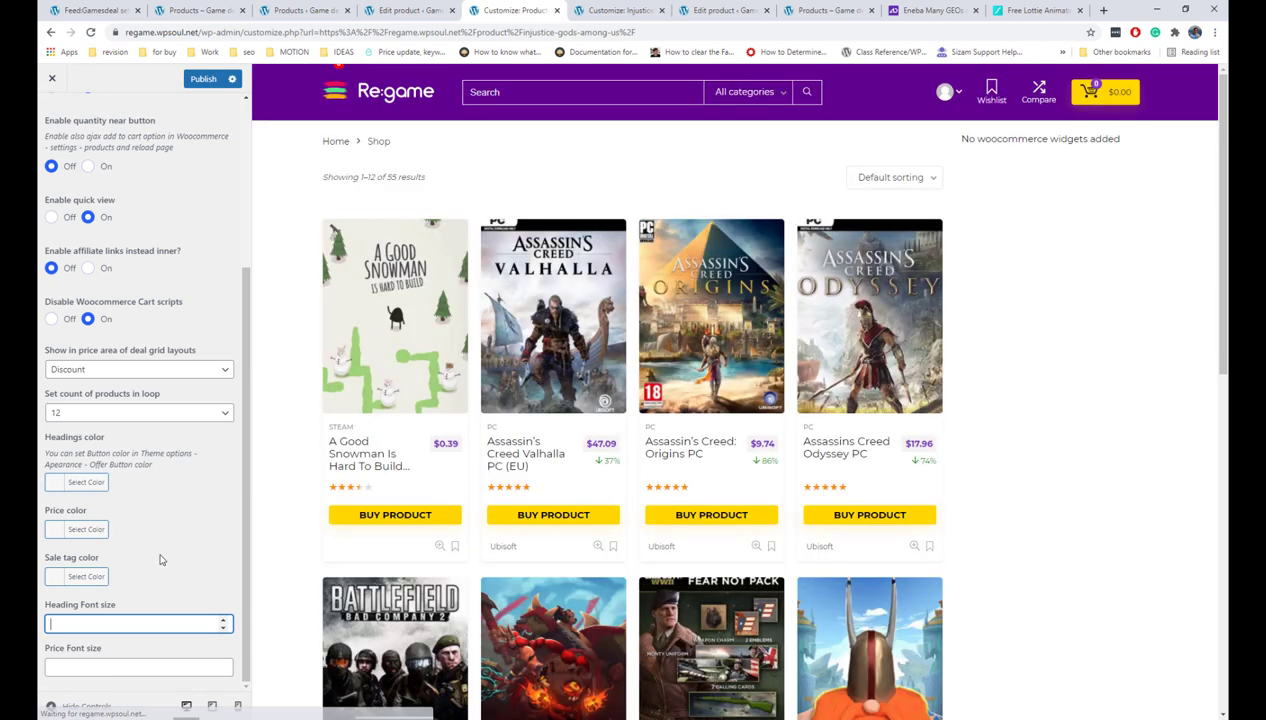
# Publish the customizer changes and open the Woocommerce shop sidebar widget area.
pyautogui.scroll(3, 160, 550)
pyautogui.click(196, 80)
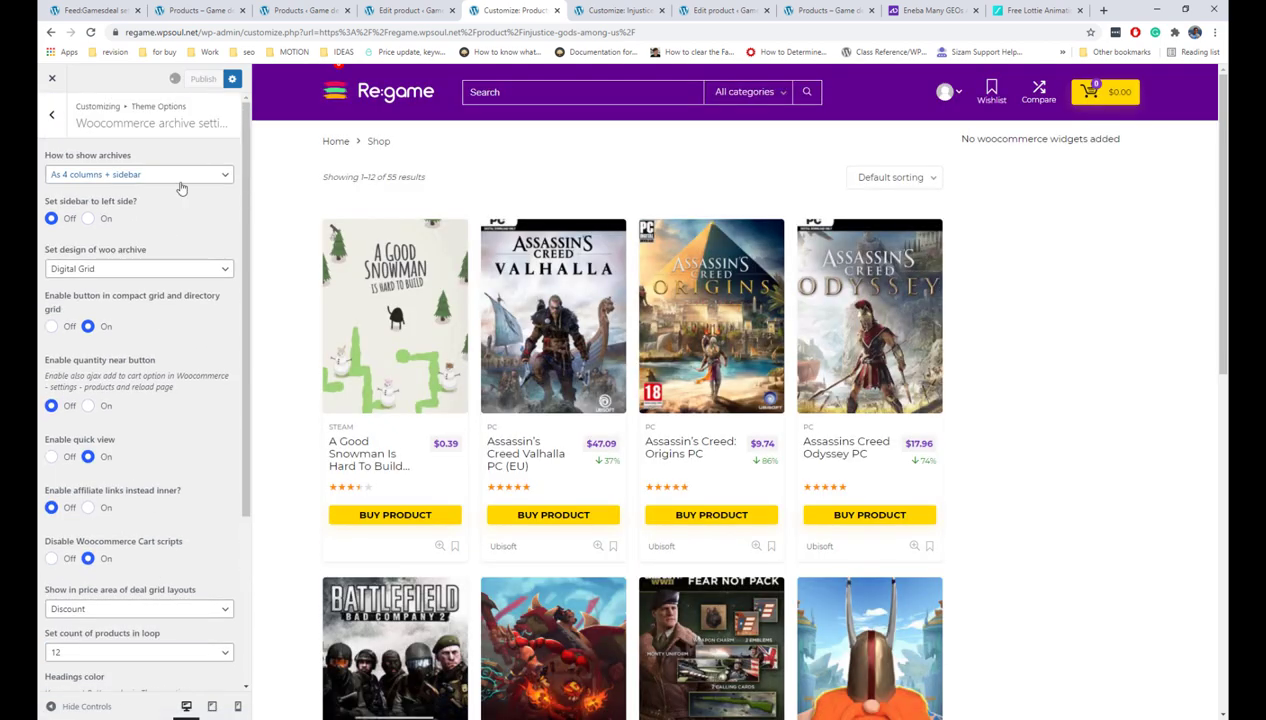
pyautogui.click(54, 116)
pyautogui.click(54, 117)
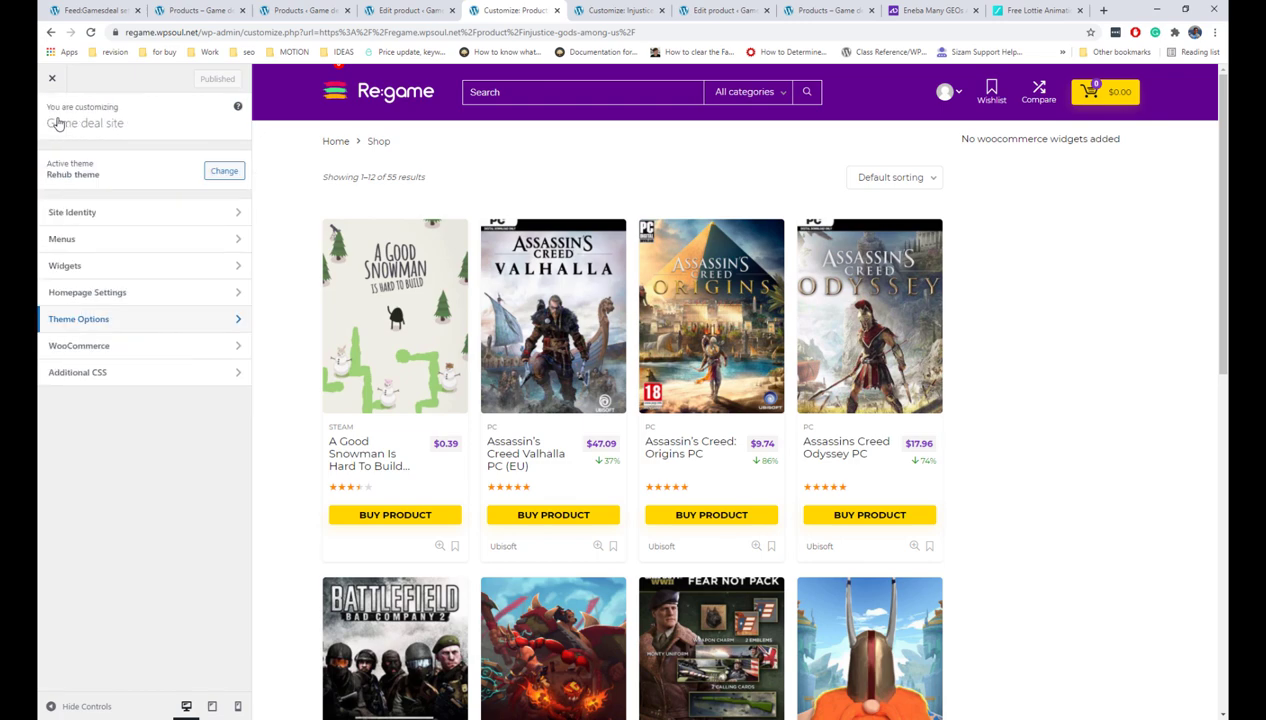
pyautogui.click(104, 266)
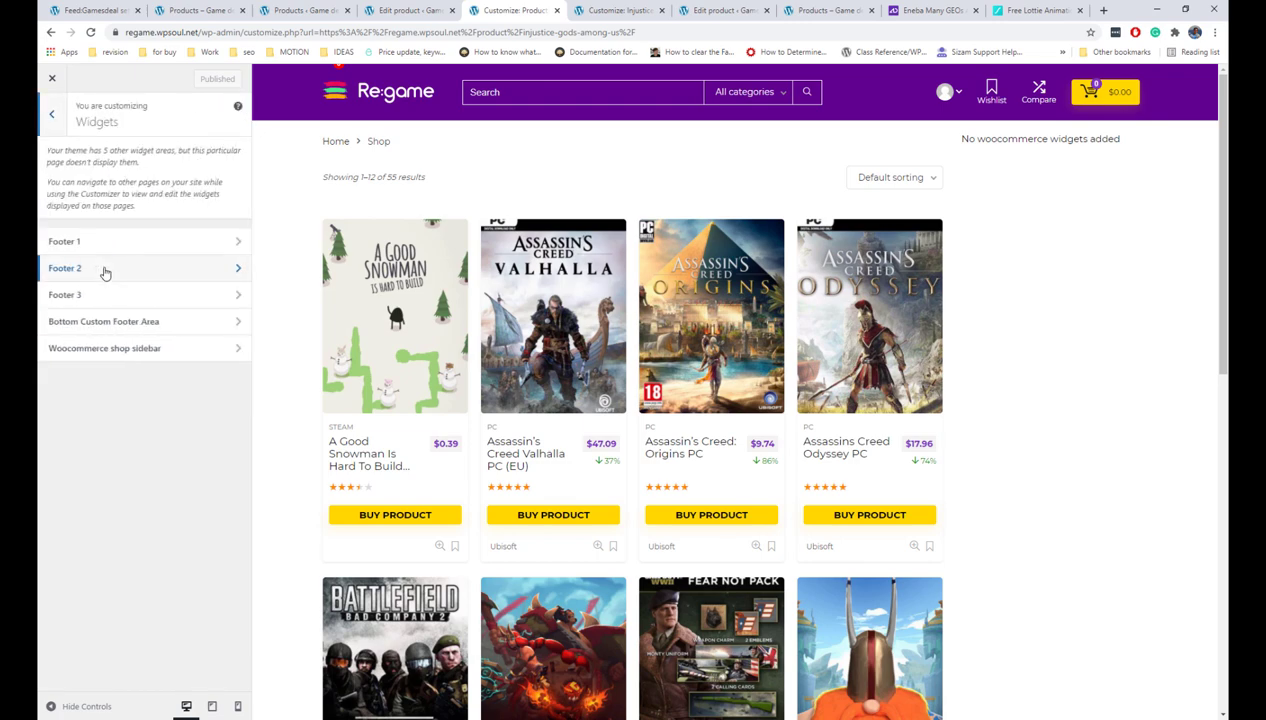
pyautogui.click(118, 349)
# Add the Filter Products by Price widget to the WooCommerce shop sidebar.
pyautogui.click(188, 159)
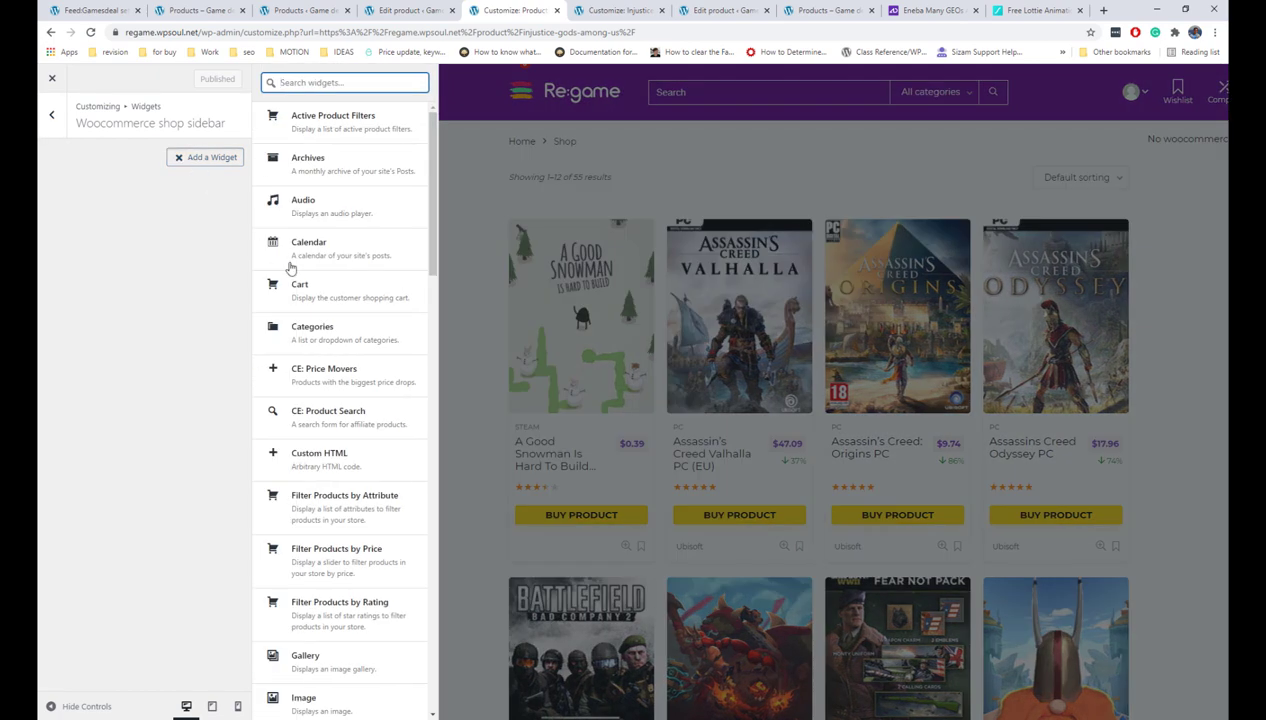
pyautogui.scroll(-10, 290, 270)
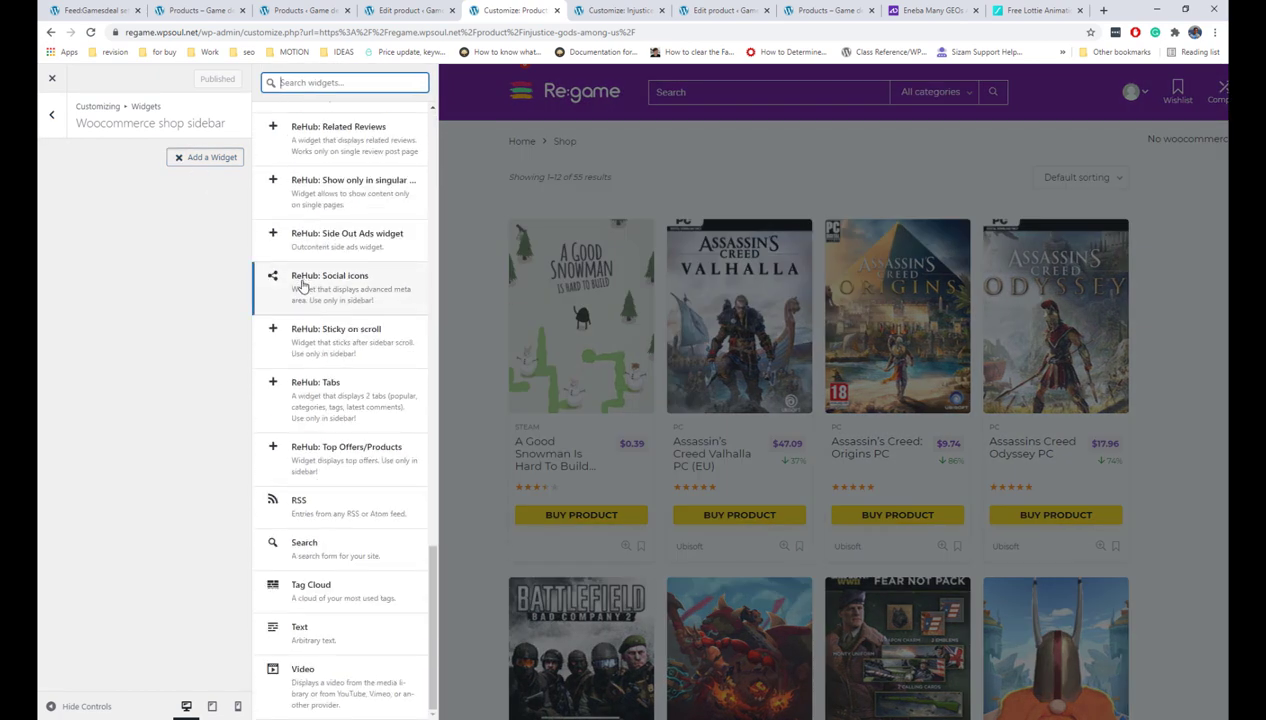
pyautogui.scroll(8, 305, 290)
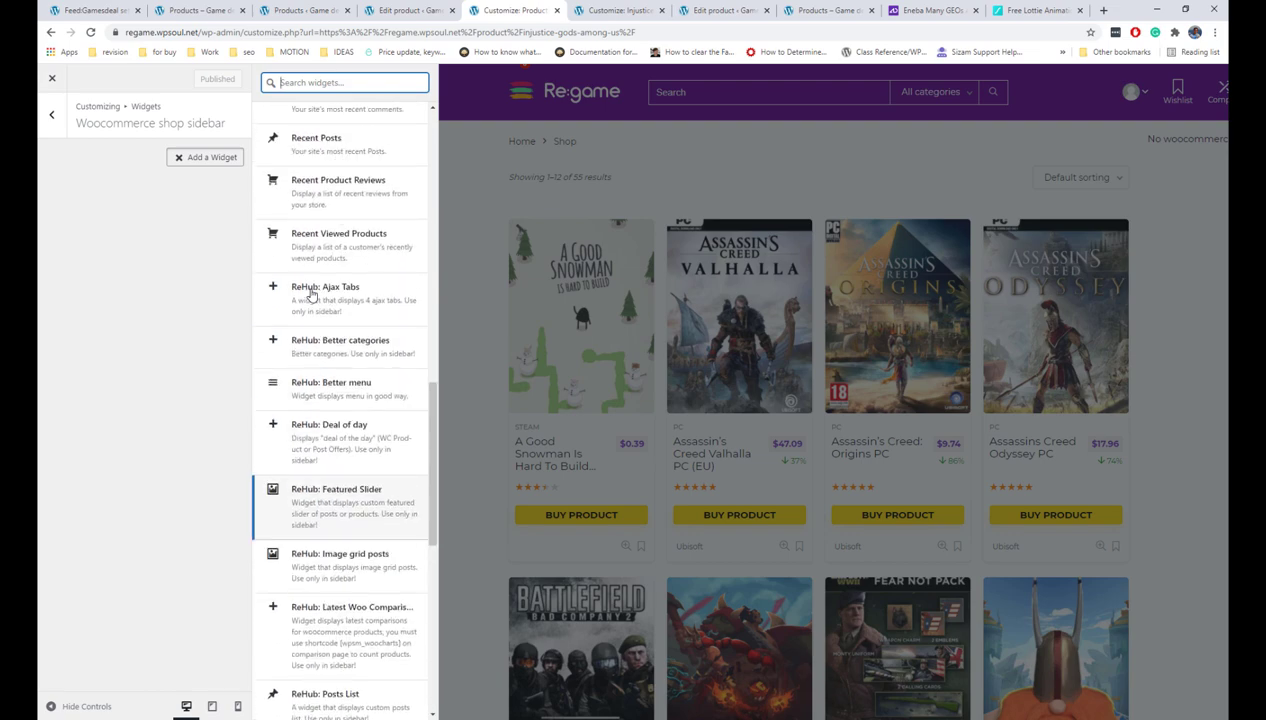
pyautogui.scroll(6, 310, 295)
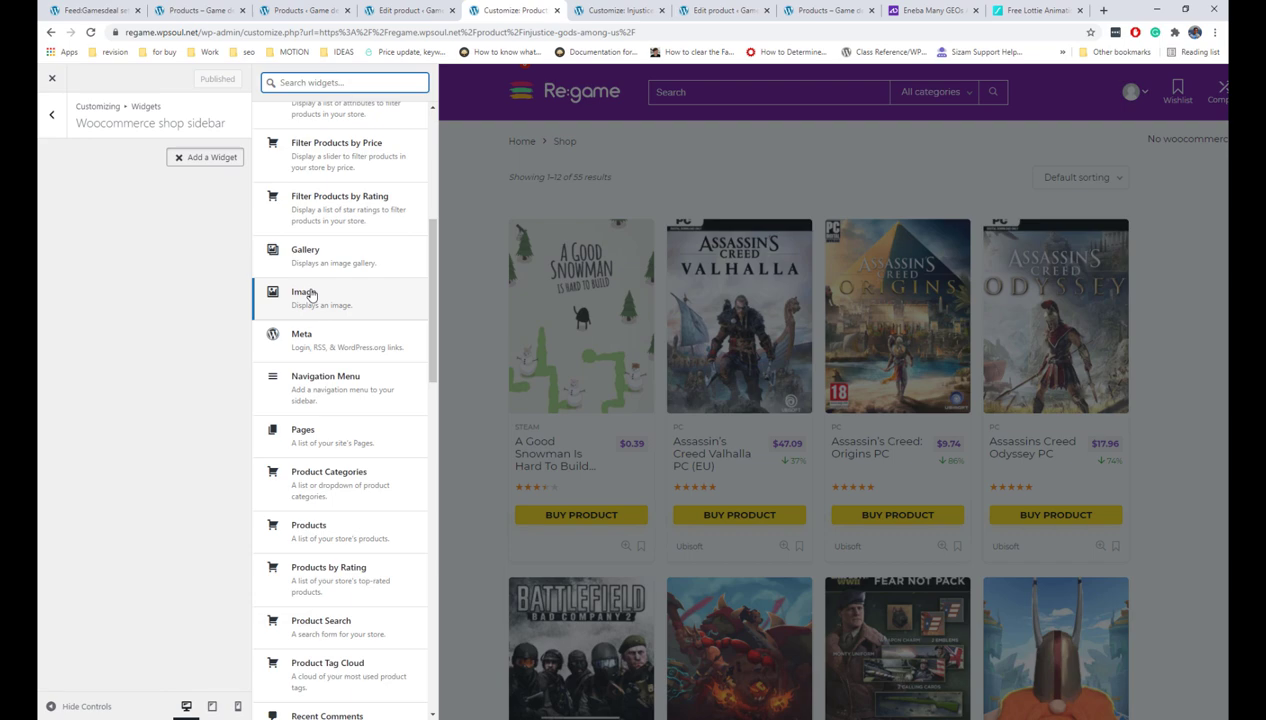
pyautogui.scroll(2, 310, 295)
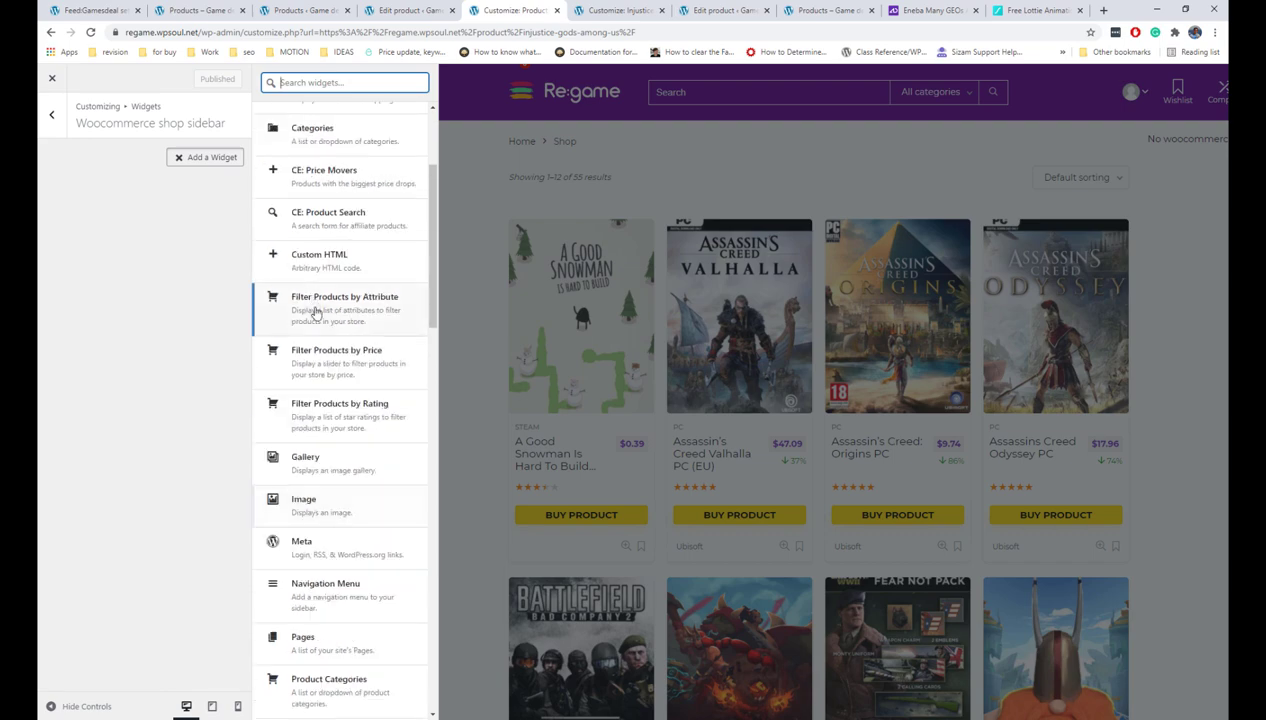
pyautogui.click(341, 361)
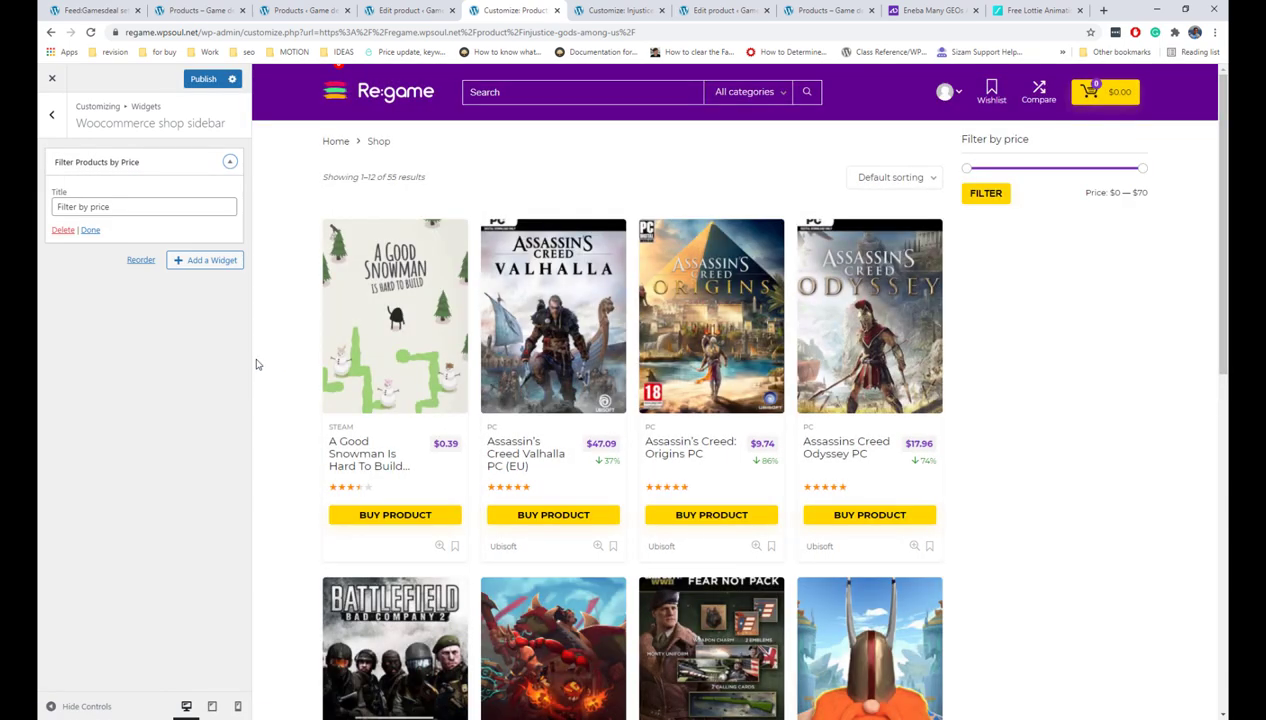
# Add the Filter Products by Rating widget to the WooCommerce shop sidebar.
pyautogui.click(190, 261)
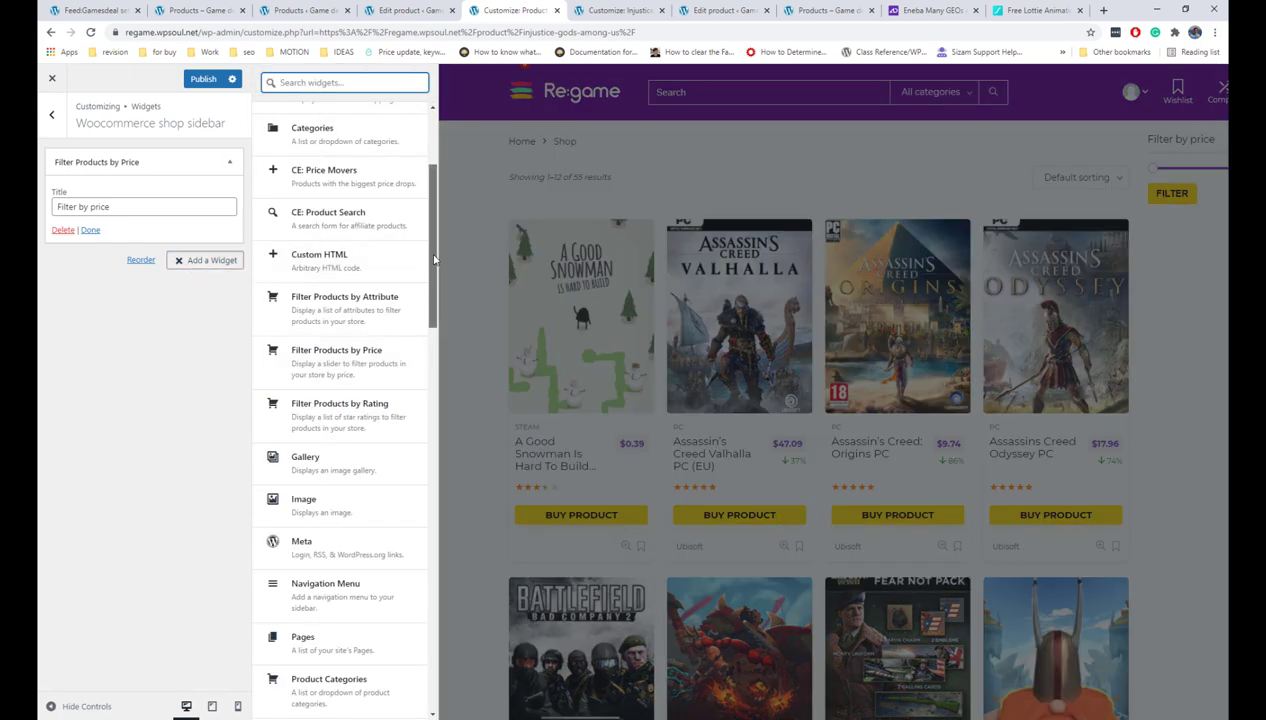
pyautogui.moveTo(434, 259); pyautogui.dragTo(434, 287)
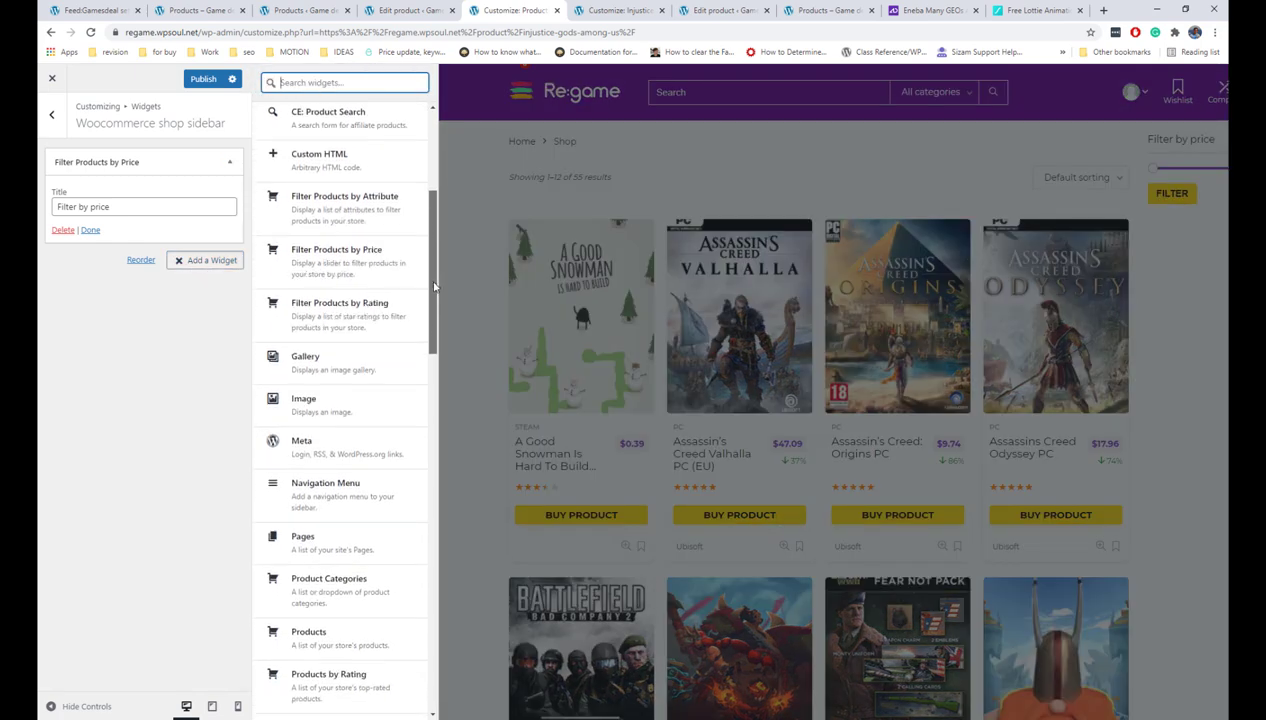
pyautogui.click(412, 298)
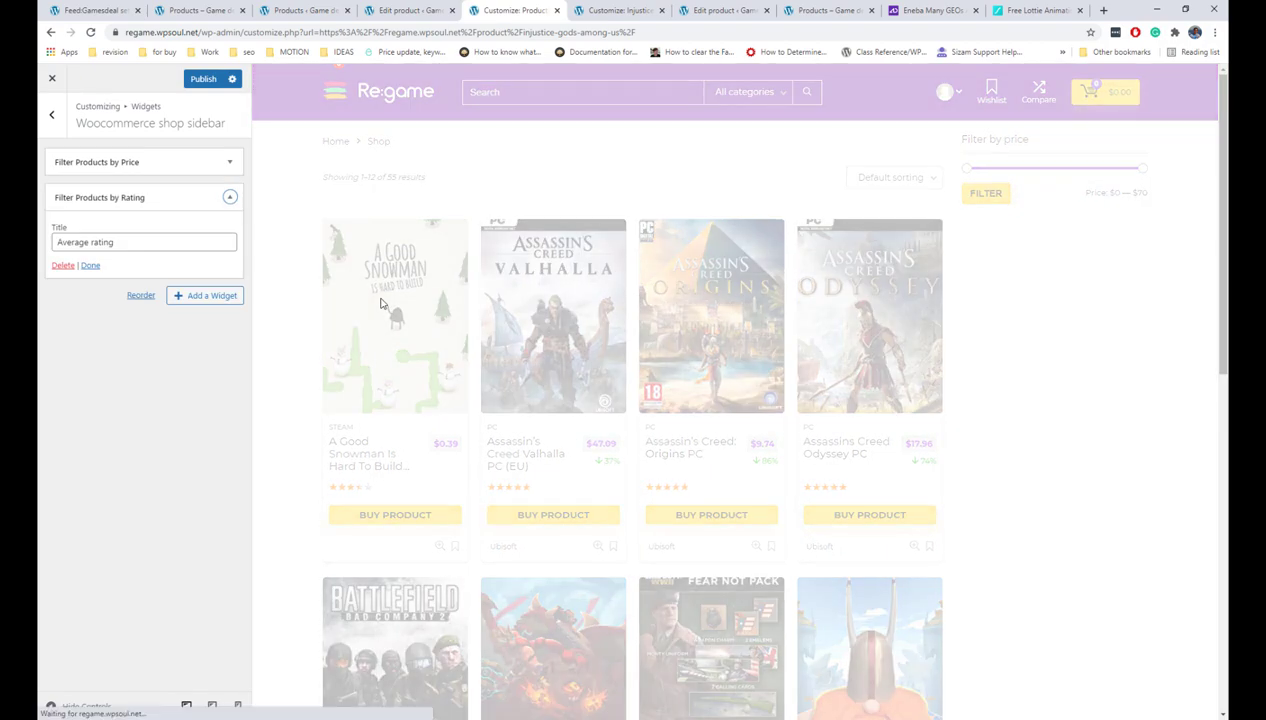
# Add the ReHub: Better categories widget to the WooCommerce shop sidebar.
pyautogui.click(228, 296)
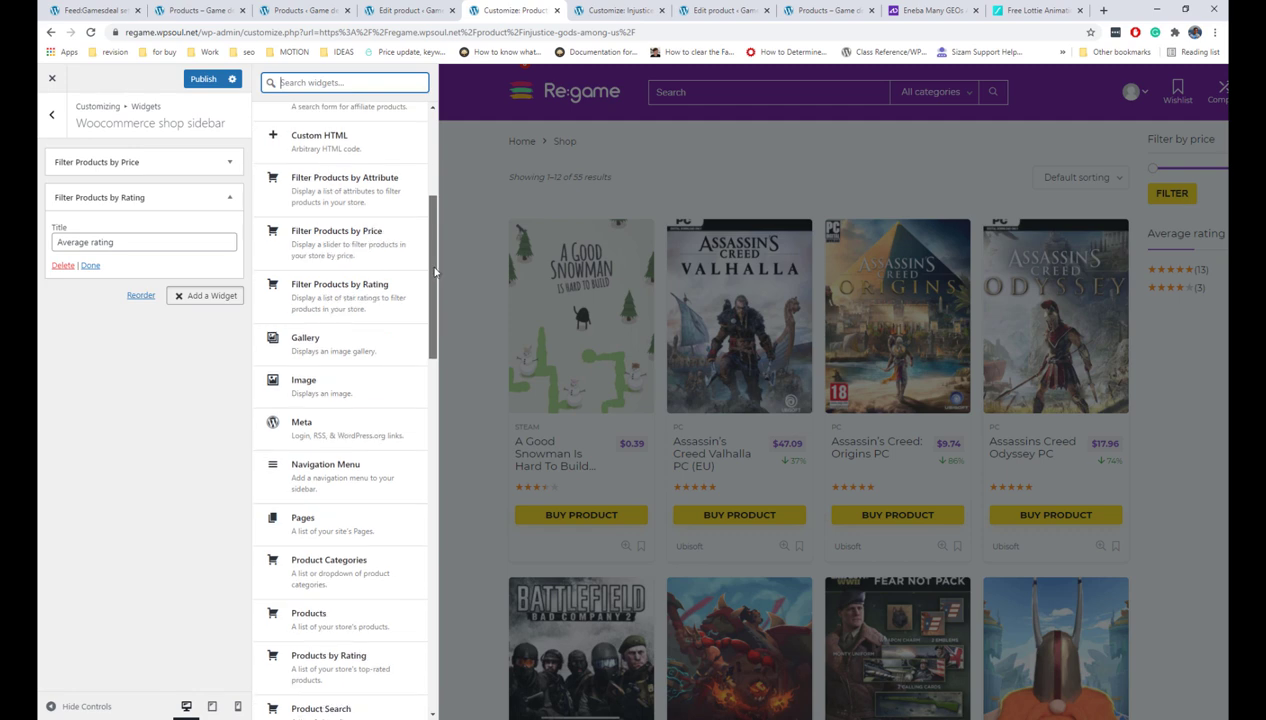
pyautogui.scroll(-2, 436, 259)
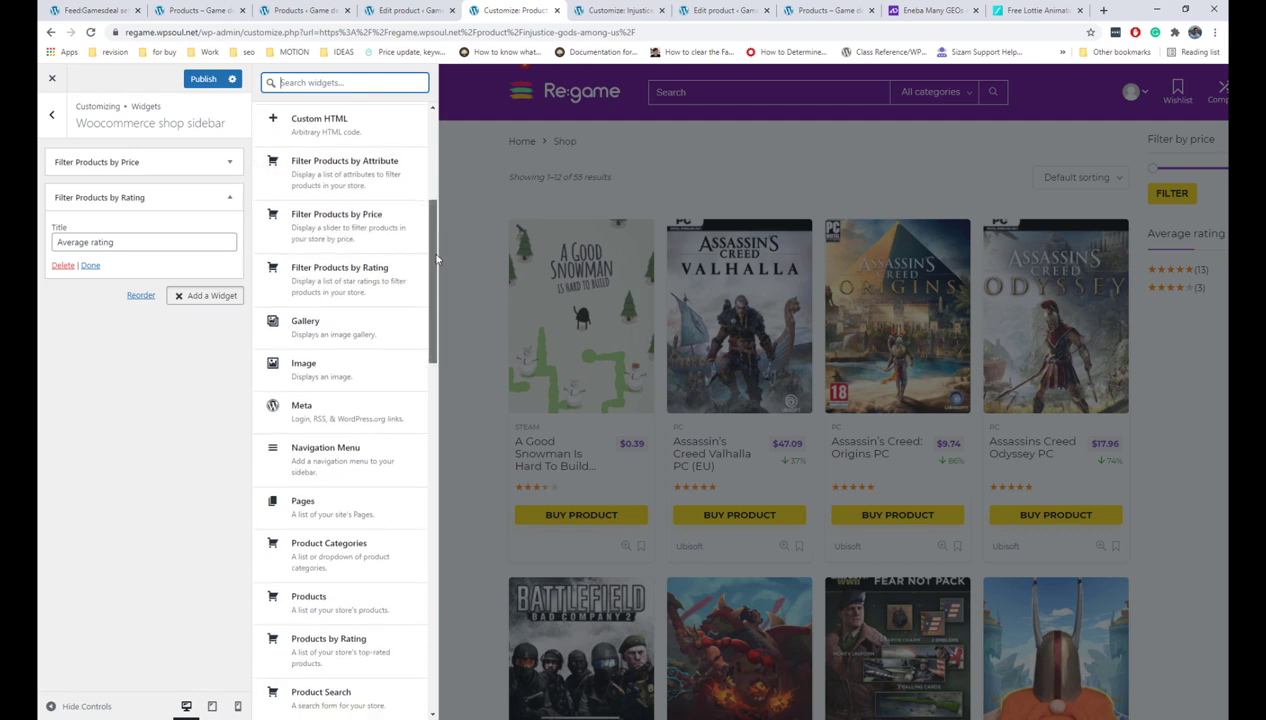
pyautogui.moveTo(436, 259); pyautogui.dragTo(436, 480)
pyautogui.scroll(1, 393, 359)
pyautogui.click(376, 320)
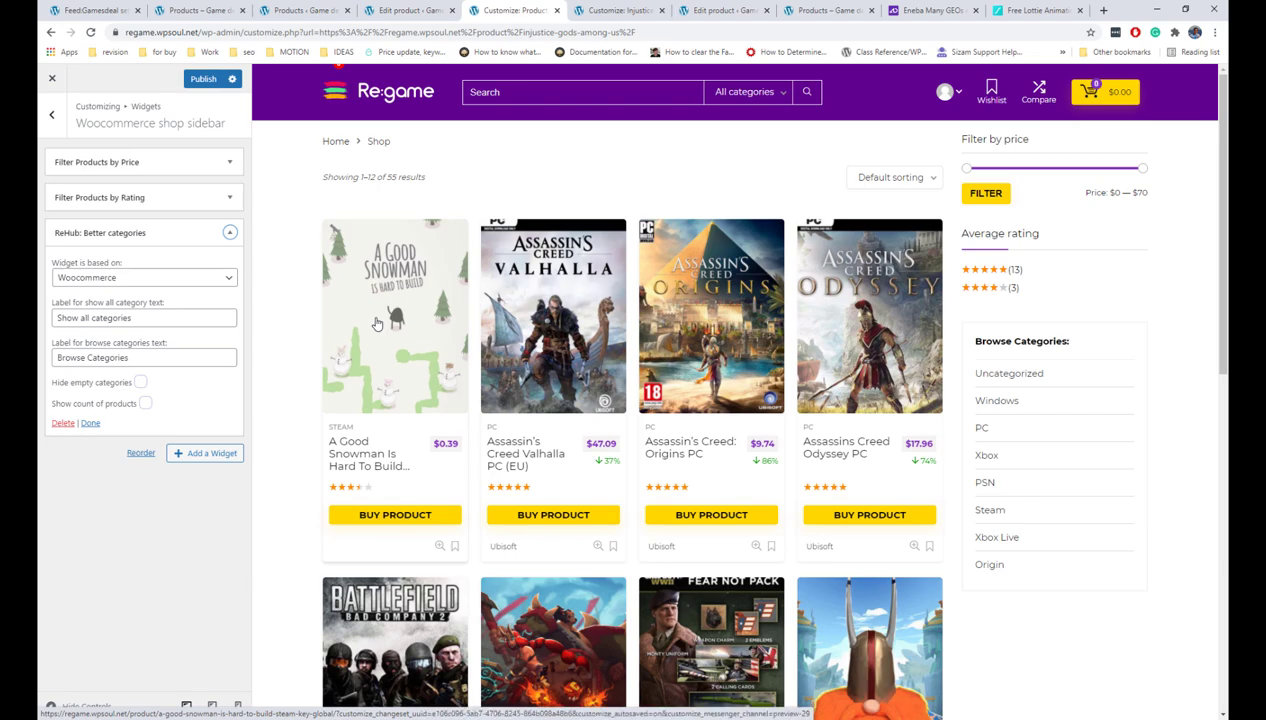
# Add the ReHub: Deal of day widget to the shop sidebar and check it in the page preview.
pyautogui.click(204, 453)
pyautogui.click(362, 274)
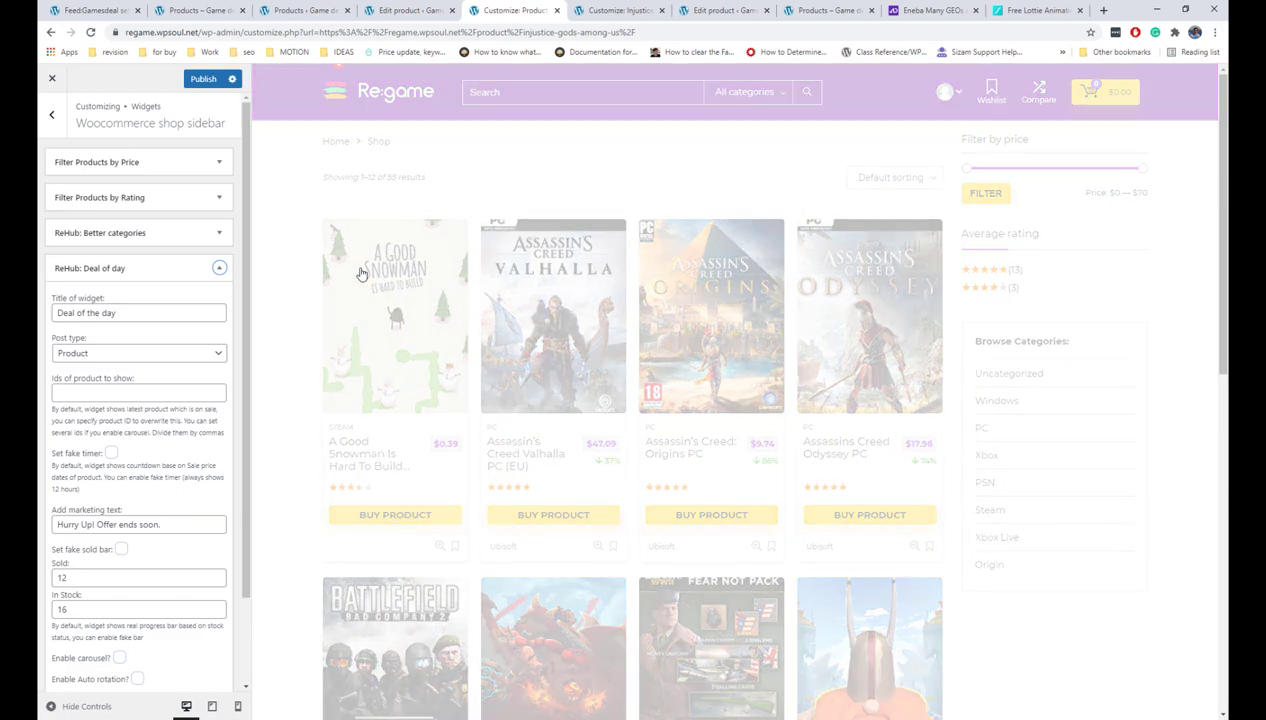
pyautogui.scroll(-4, 362, 274)
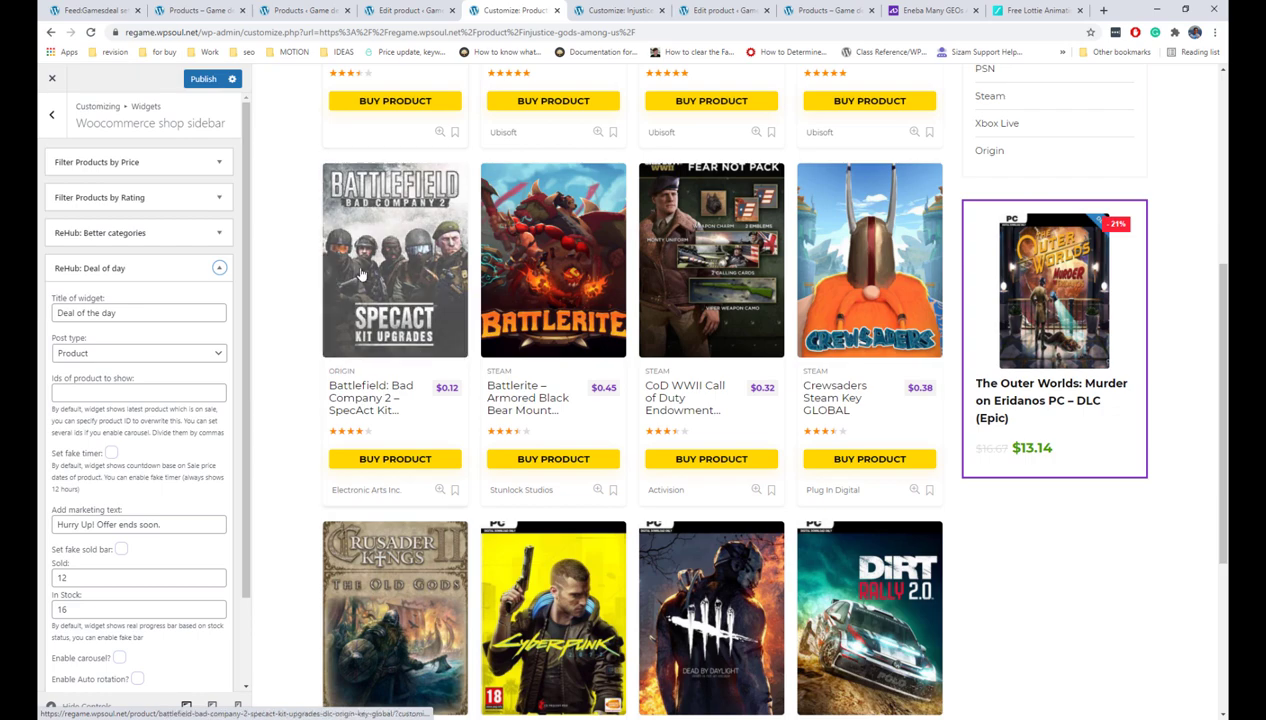
# Enable the fake sold bar in the Deal of day widget and check the deal block in the shop page preview.
pyautogui.scroll(4, 362, 274)
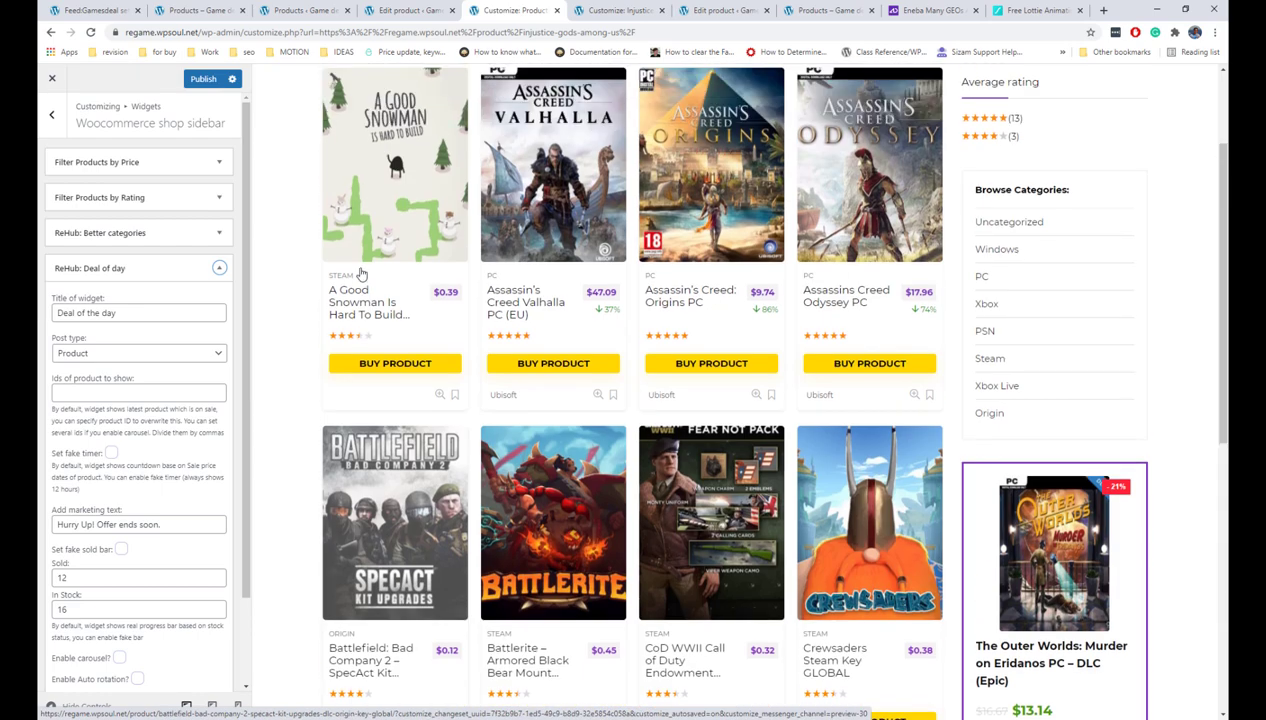
pyautogui.scroll(-2, 362, 274)
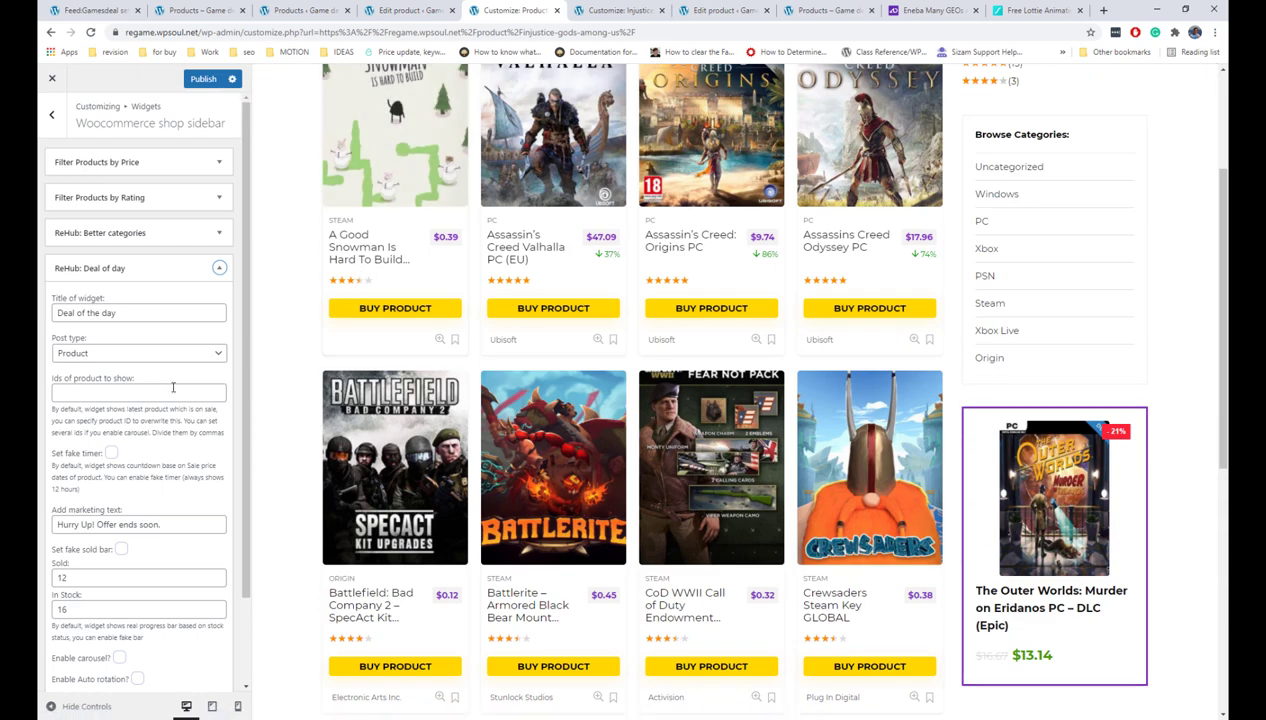
pyautogui.scroll(-1, 172, 388)
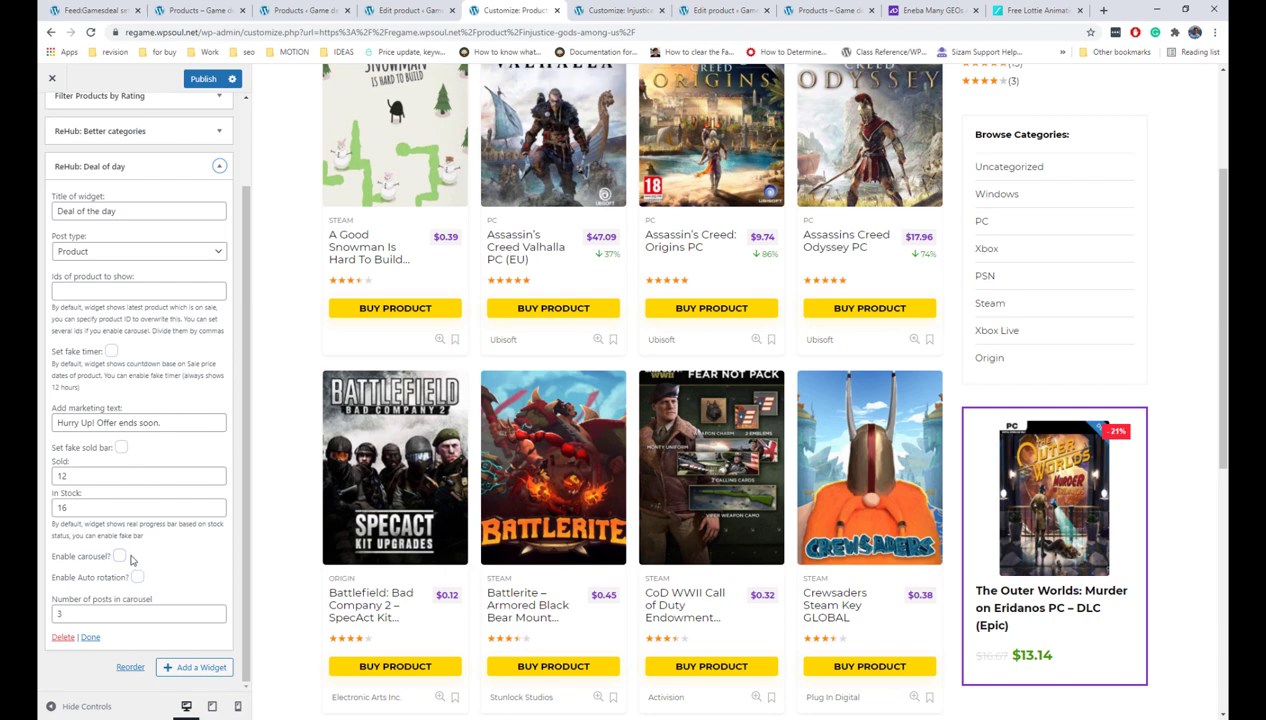
pyautogui.click(121, 447)
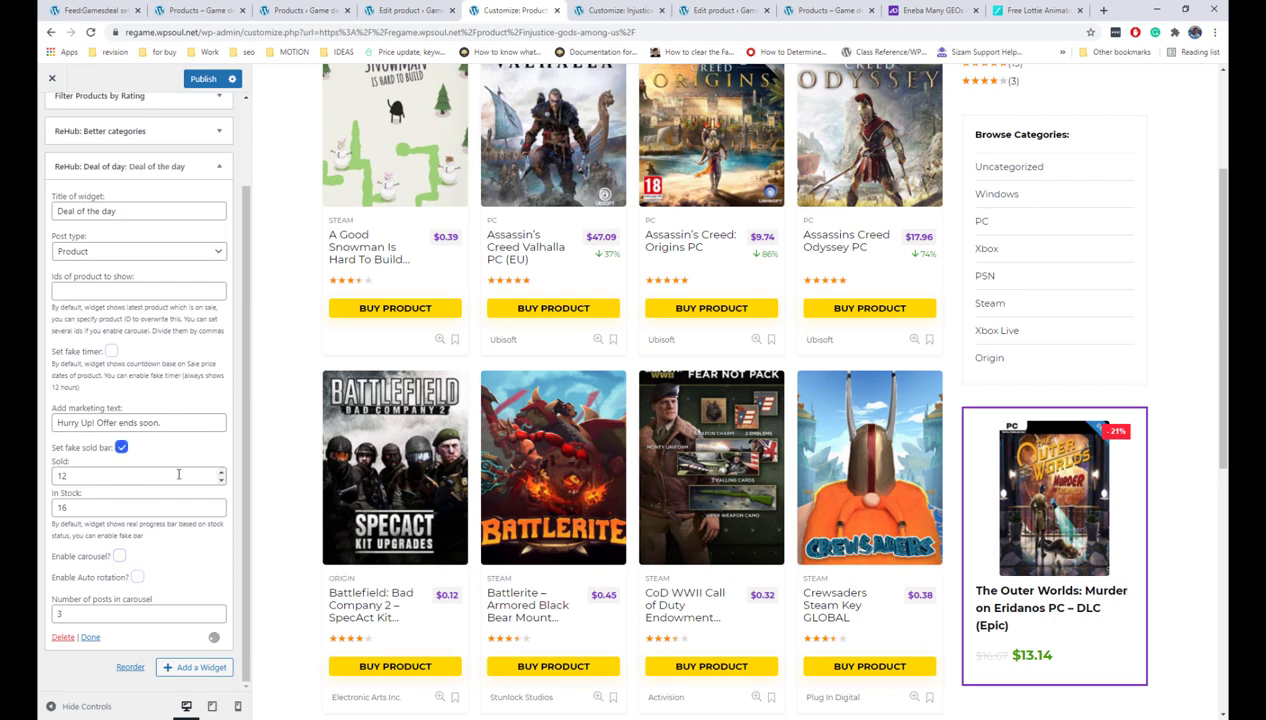
pyautogui.scroll(-2, 578, 468)
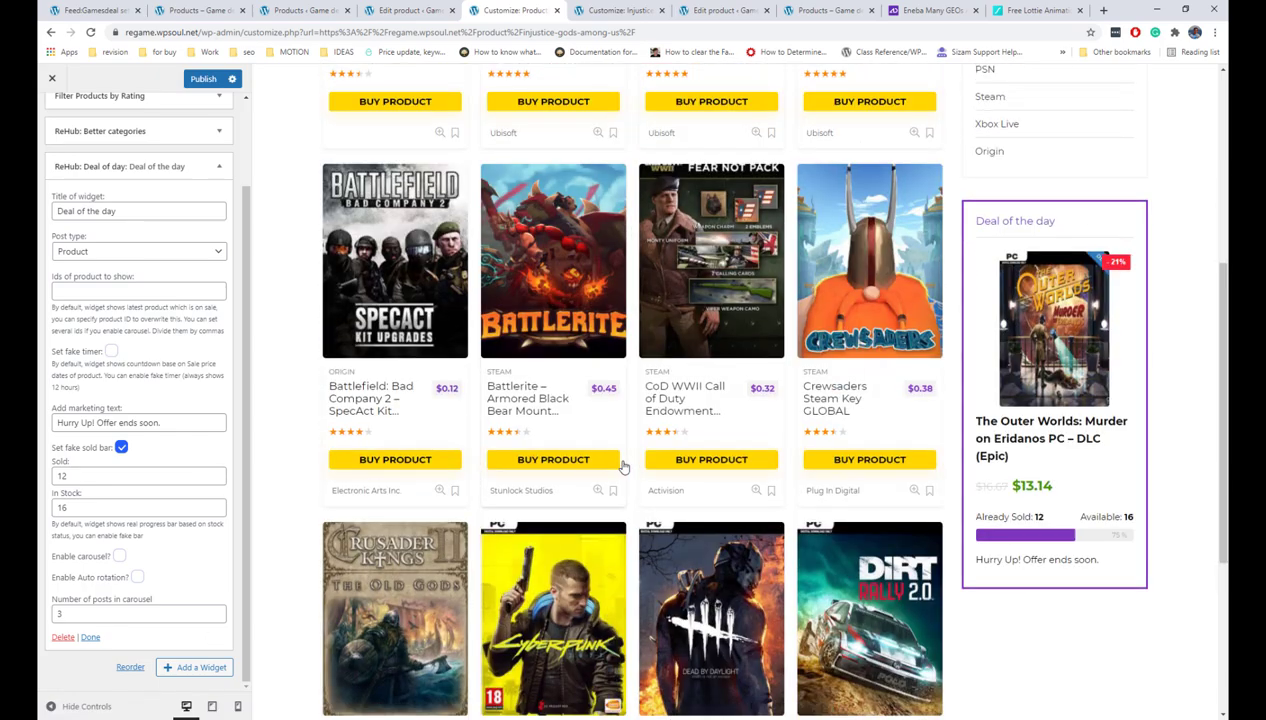
pyautogui.scroll(-2, 620, 466)
pyautogui.scroll(6, 622, 466)
pyautogui.scroll(-4, 622, 466)
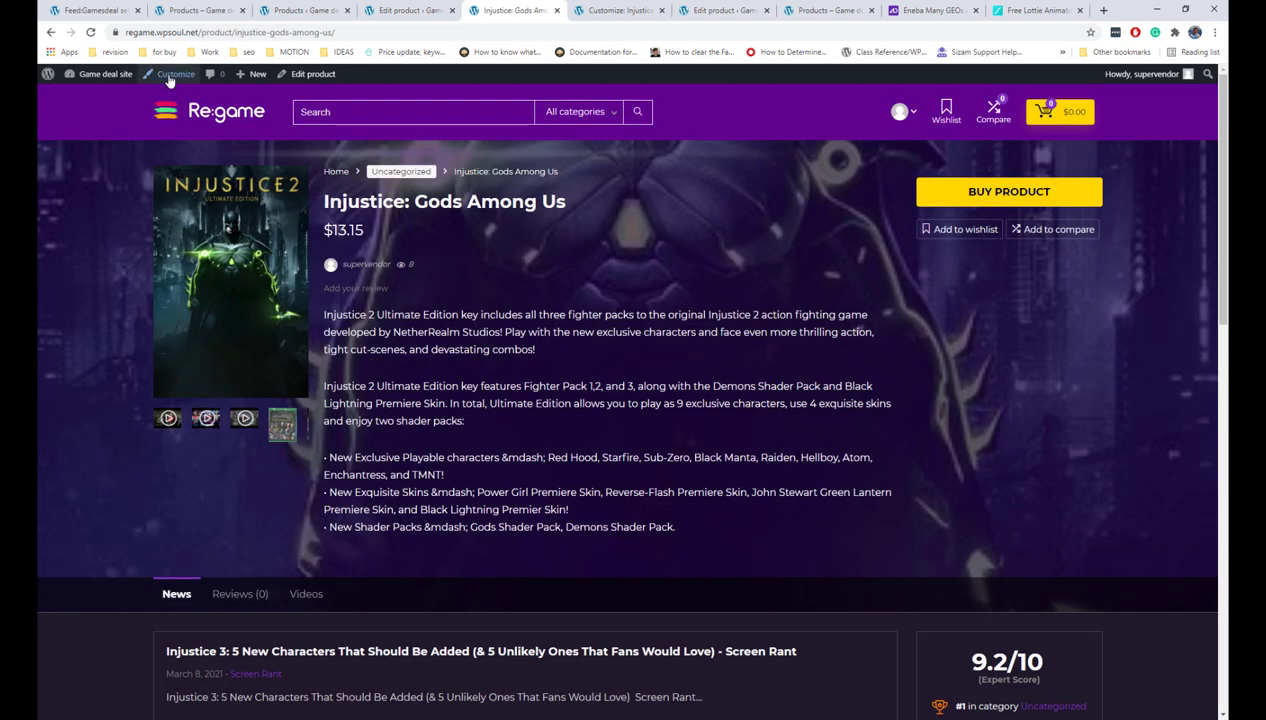
# Open the customizer for the Injustice: Gods Among Us product page and review the theme's Appearance/Color options.
pyautogui.hotkey('alt', 'Left')
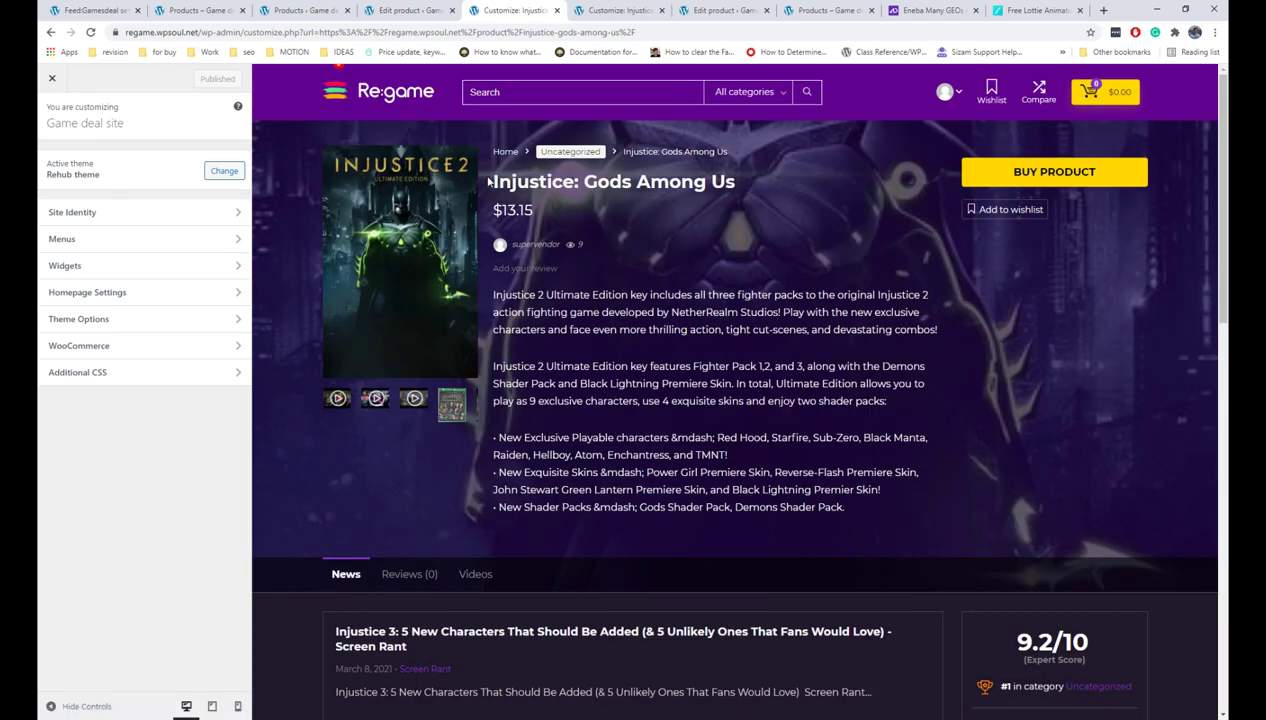
pyautogui.click(128, 318)
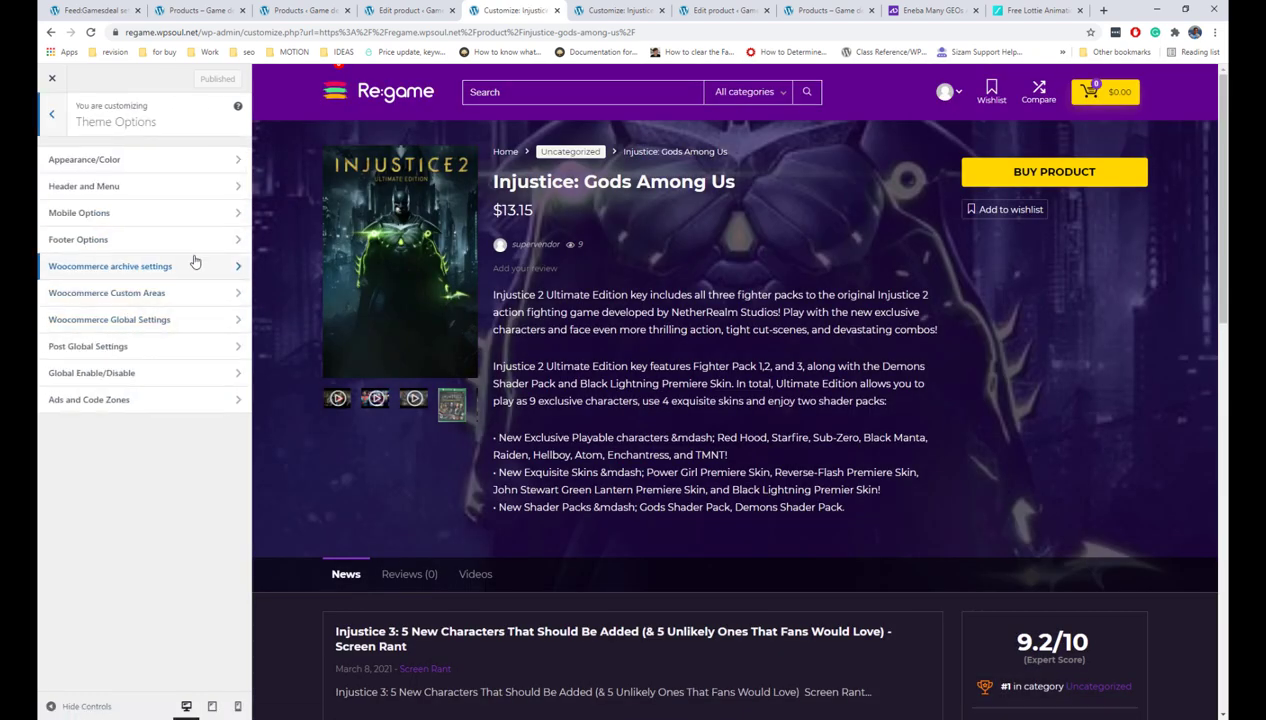
pyautogui.click(184, 161)
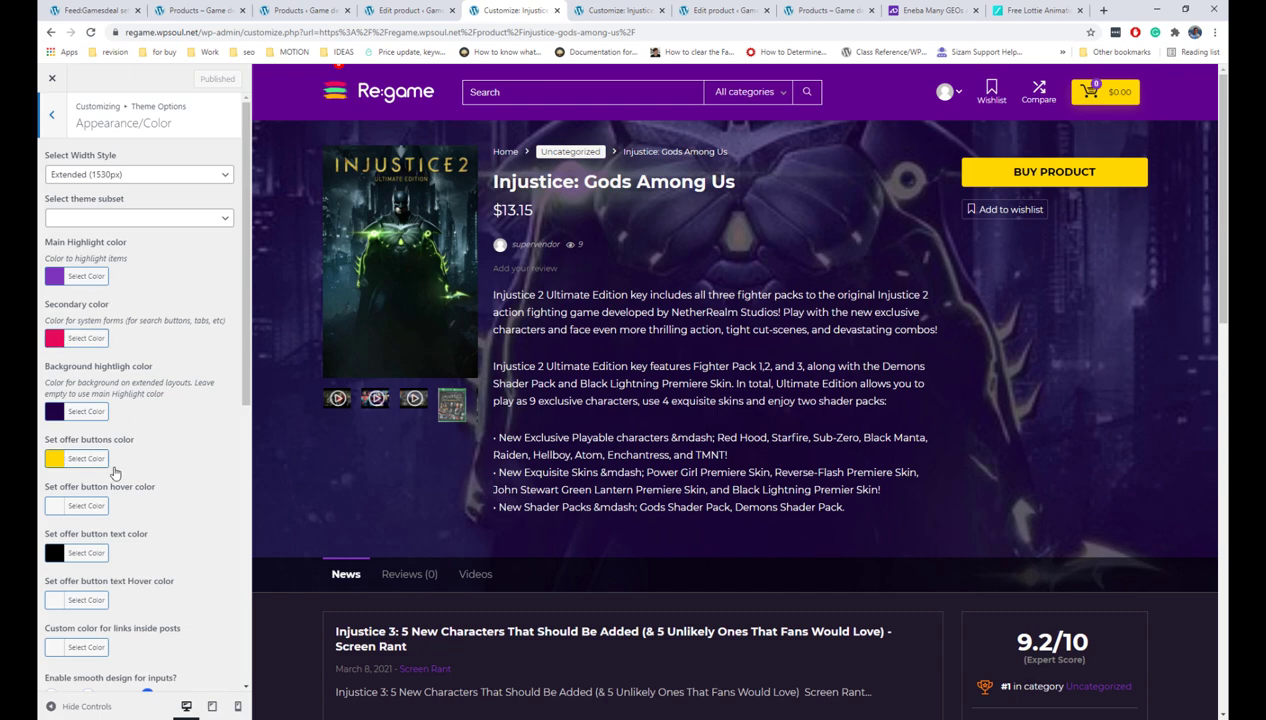
pyautogui.scroll(-2, 157, 467)
pyautogui.scroll(-2, 185, 451)
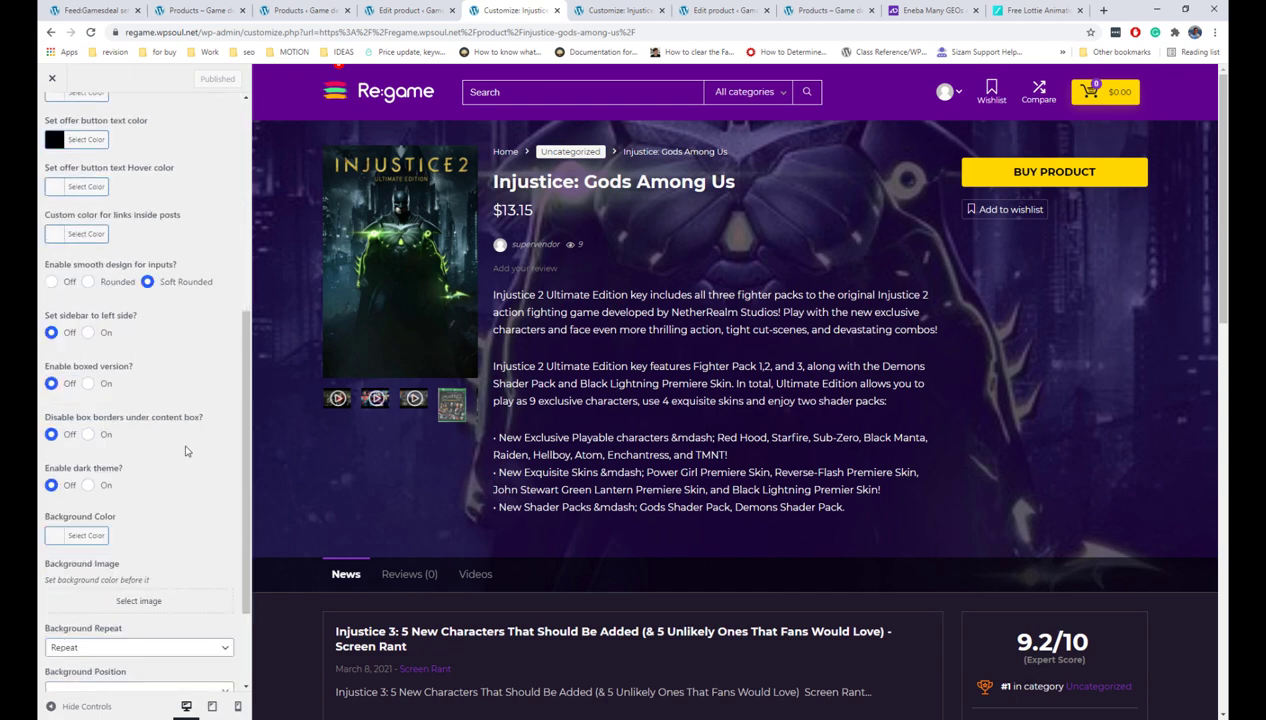
# Try the Rounded input design and the boxed version in the preview, restoring Soft Rounded inputs and the unboxed layout.
pyautogui.click(88, 281)
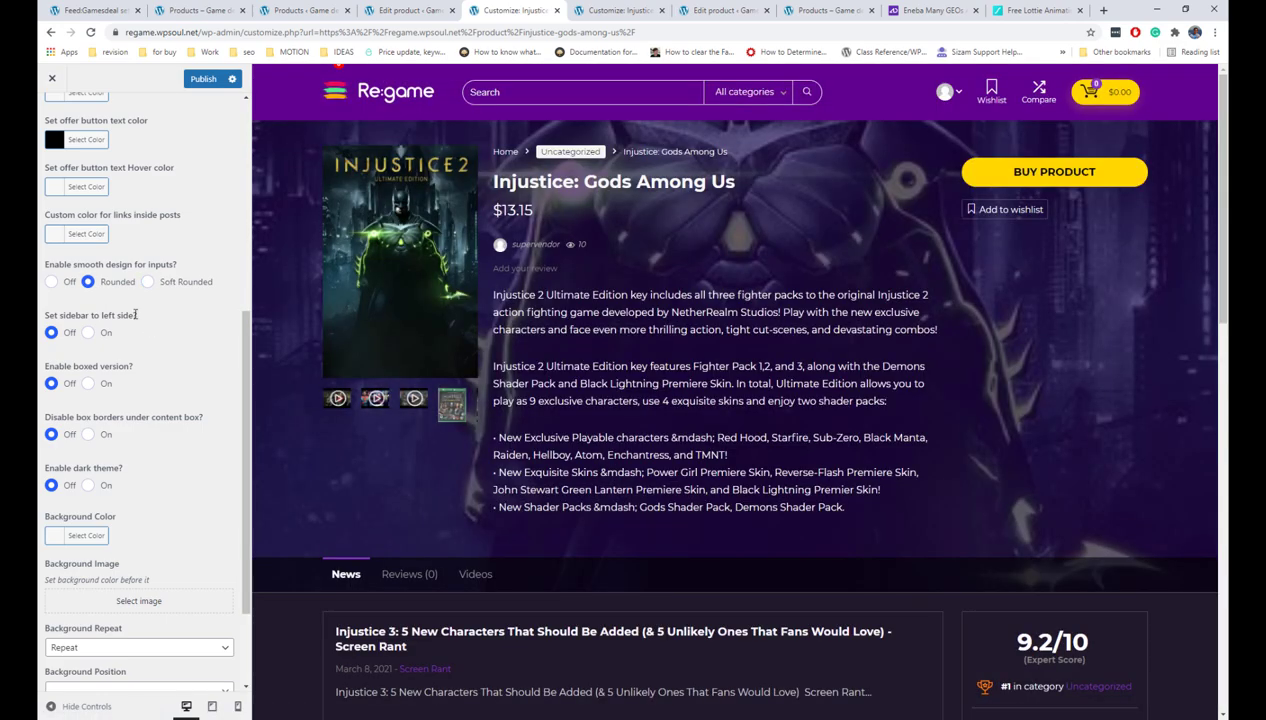
pyautogui.click(147, 281)
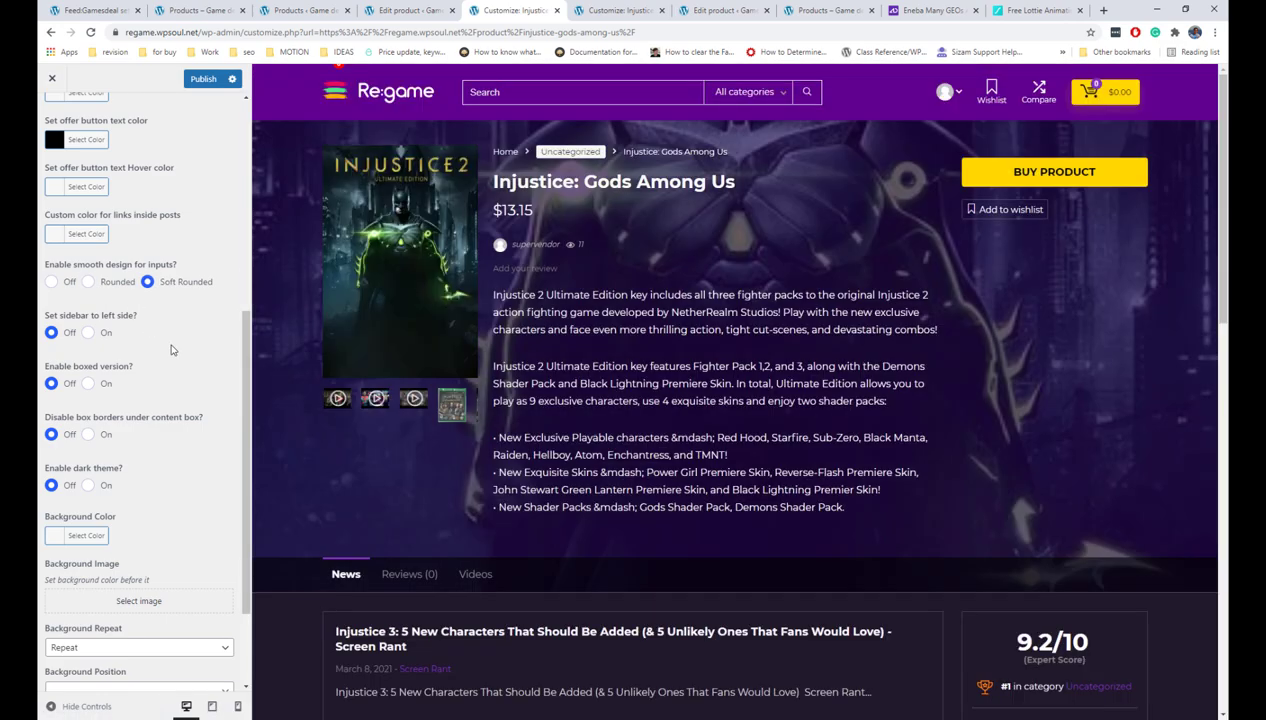
pyautogui.click(88, 383)
pyautogui.scroll(-5, 527, 348)
pyautogui.scroll(5, 527, 348)
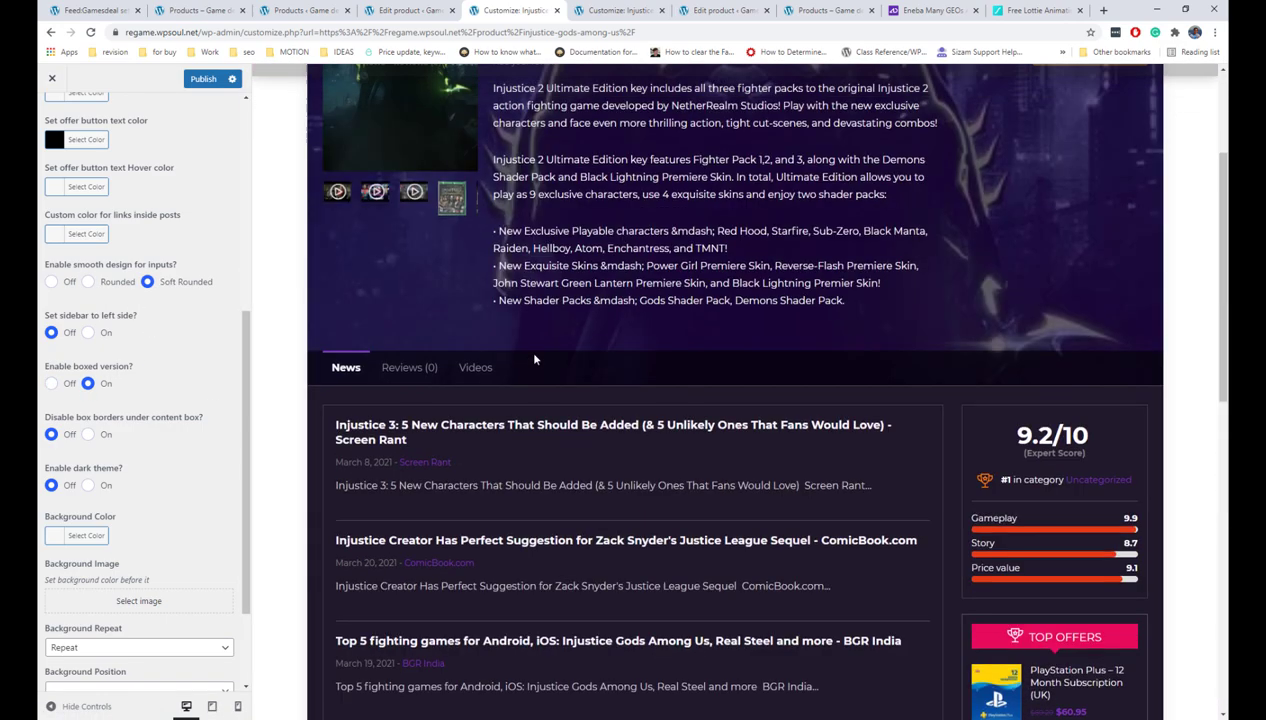
pyautogui.click(54, 388)
pyautogui.scroll(-2, 171, 390)
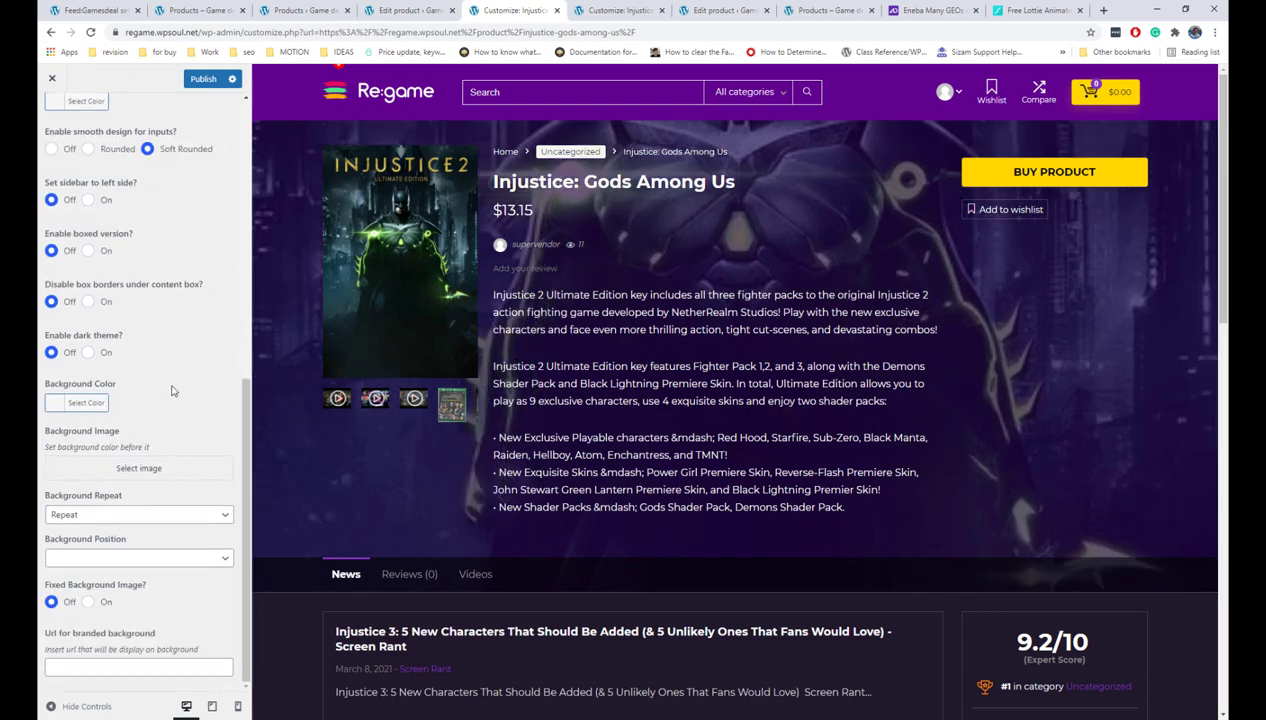
pyautogui.scroll(5, 173, 401)
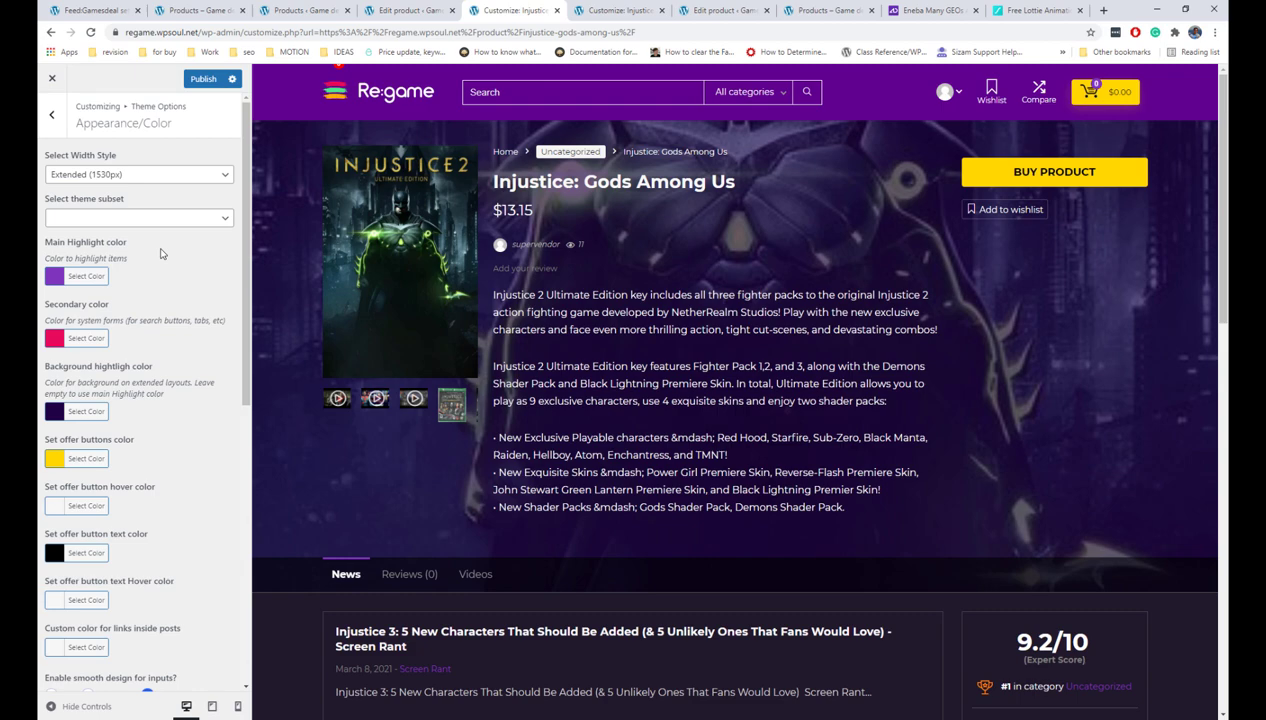
# Turn off the cart icon in the theme's Header and Menu options and publish the change.
pyautogui.click(53, 115)
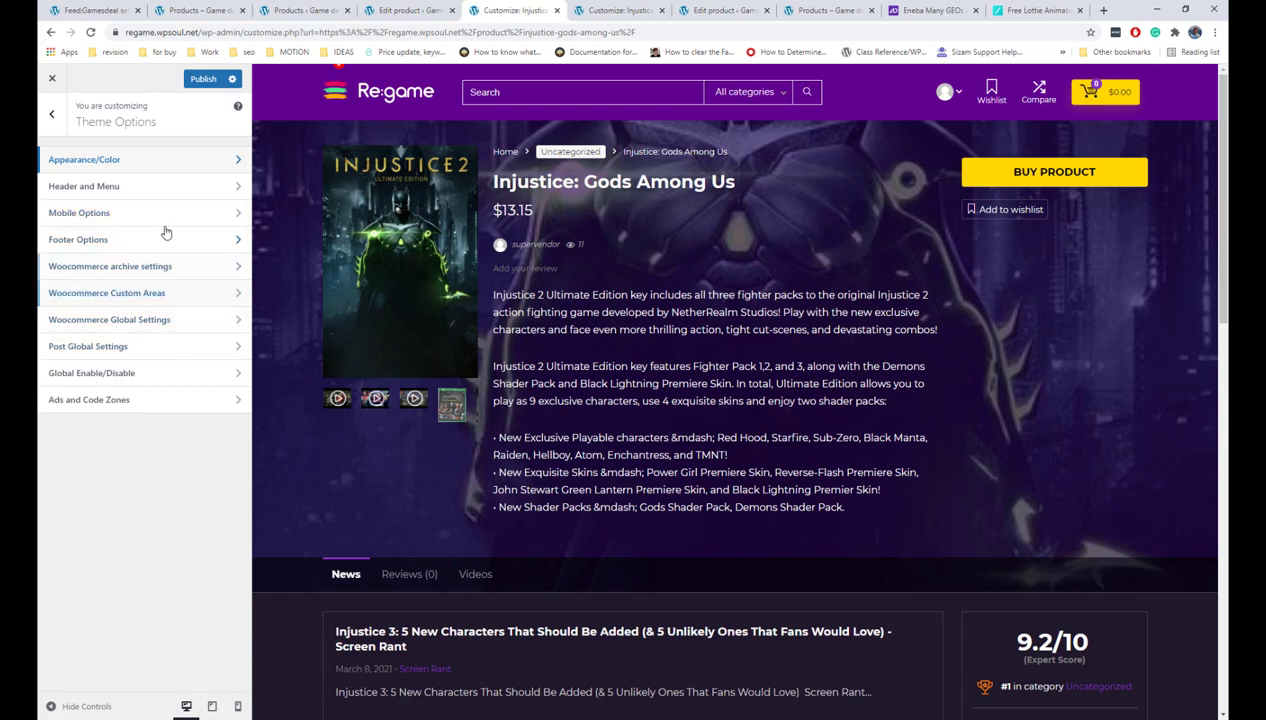
pyautogui.click(153, 187)
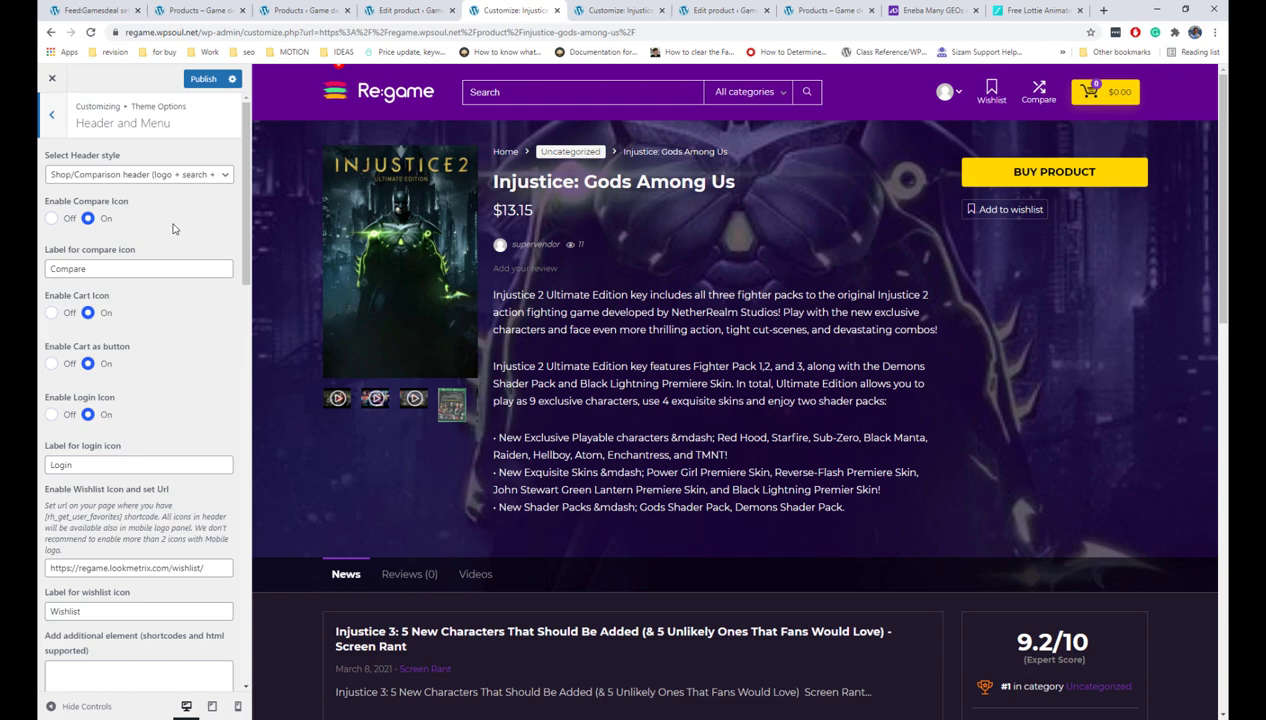
pyautogui.click(51, 312)
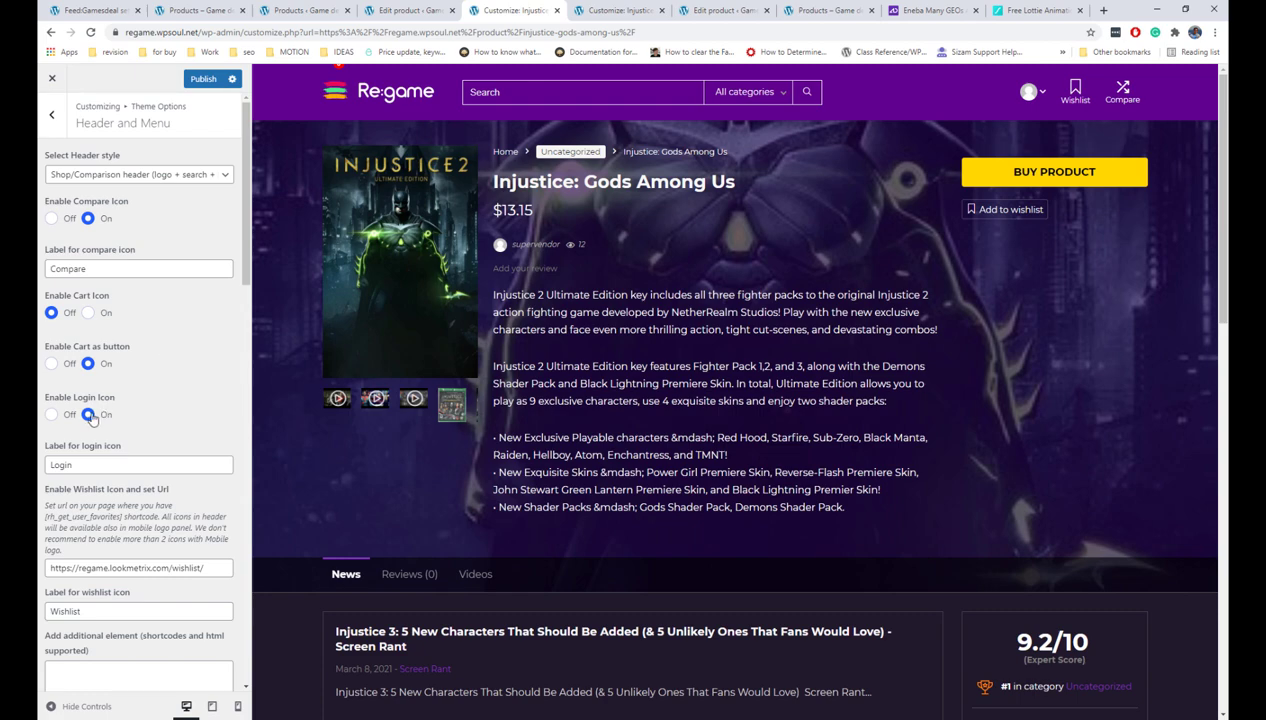
pyautogui.scroll(-2, 170, 404)
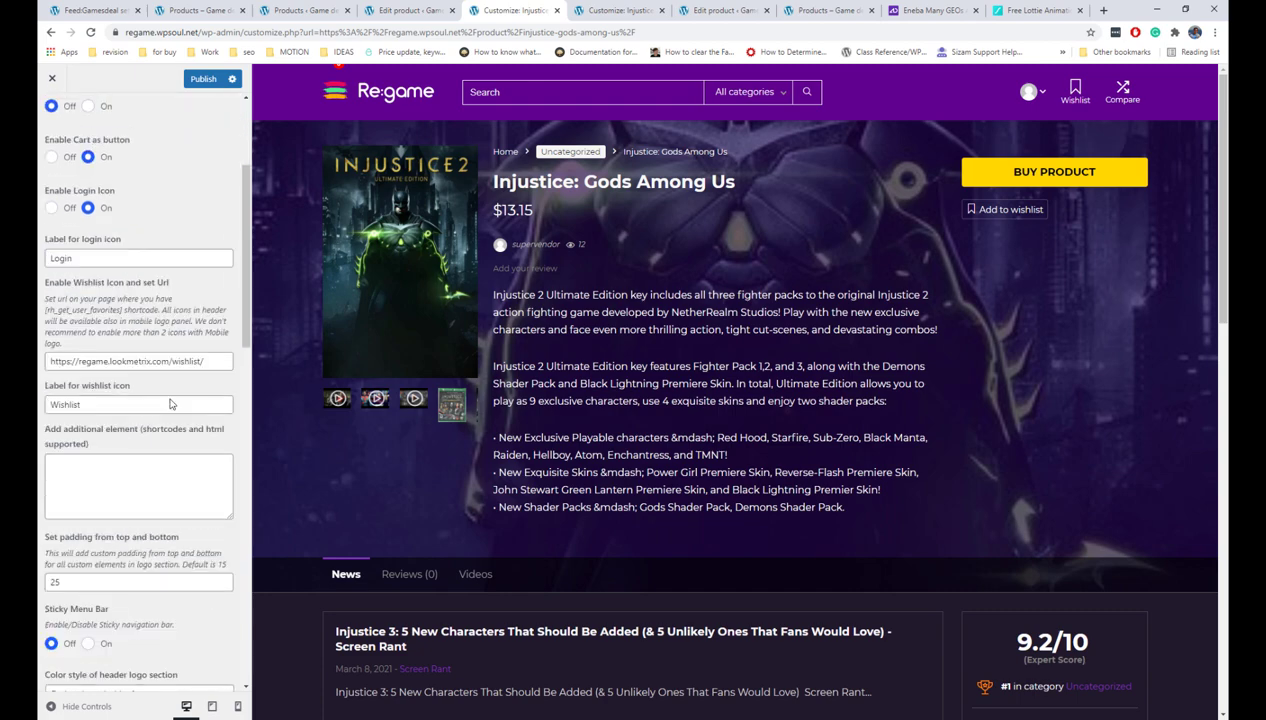
pyautogui.scroll(-2, 170, 404)
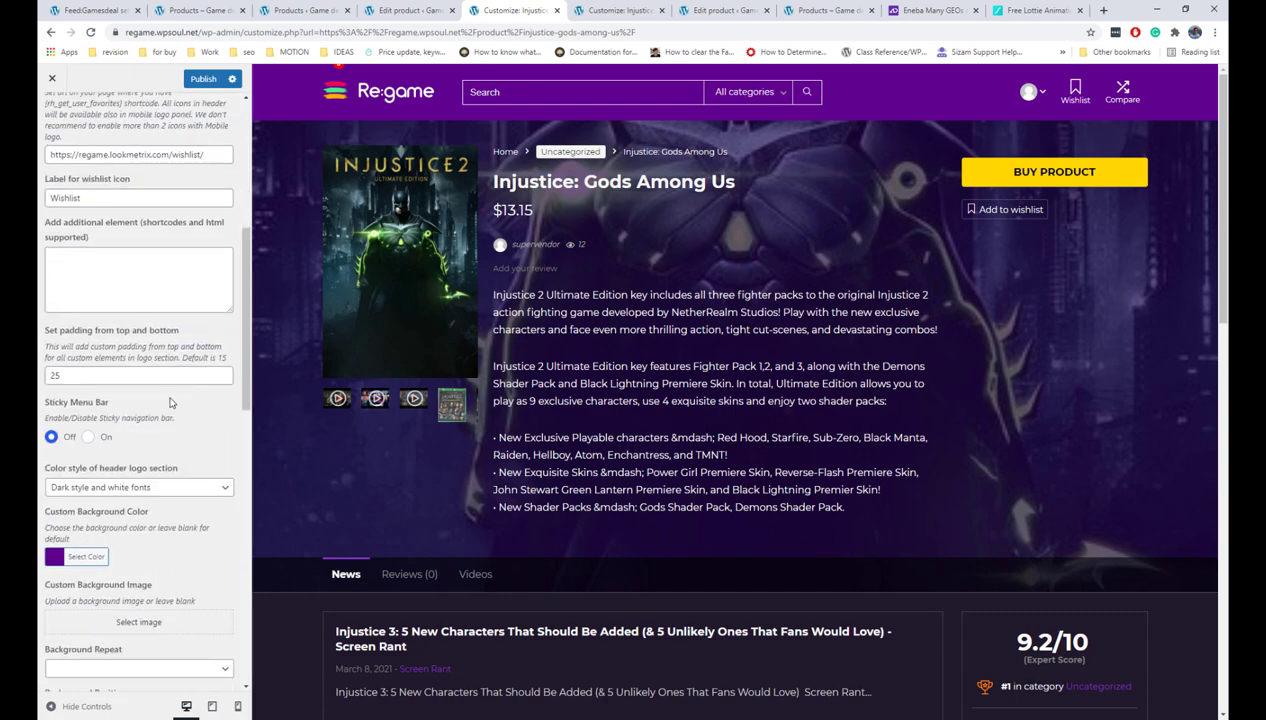
pyautogui.scroll(6, 170, 404)
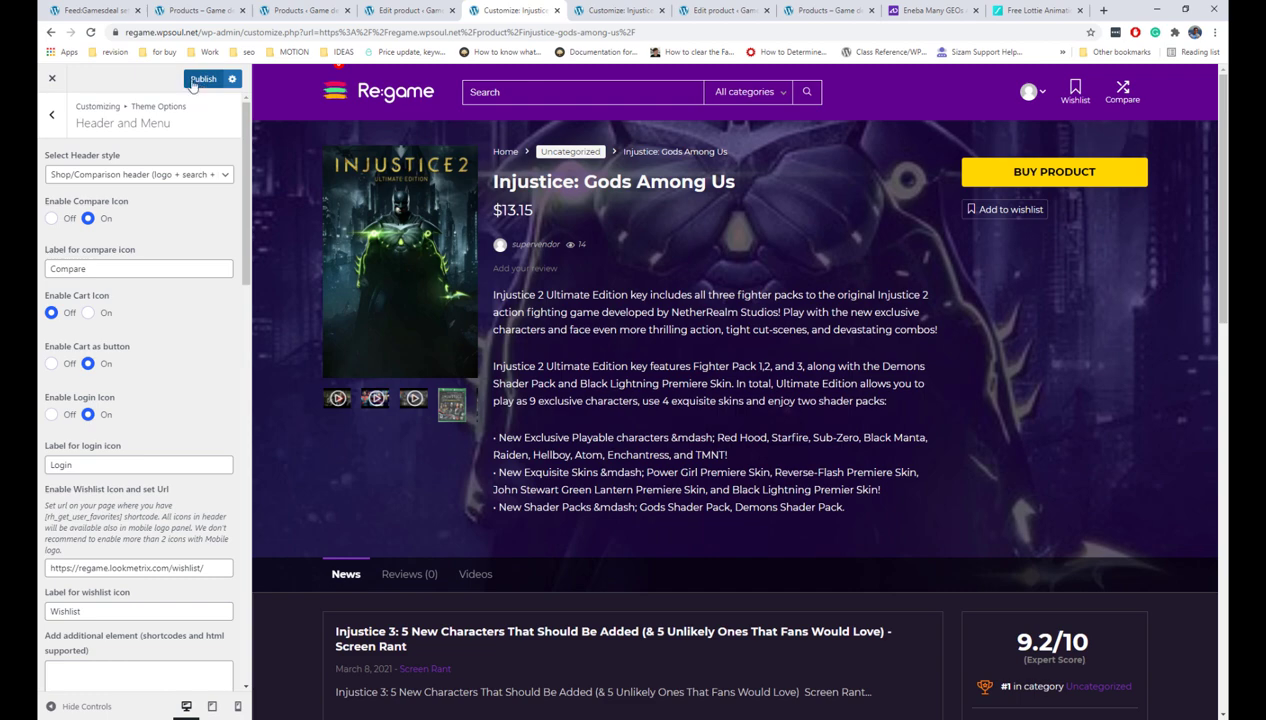
pyautogui.click(193, 84)
# Try setting the mobile toolbar to top in the theme's Mobile Options with the phone-size preview, and switch it back off.
pyautogui.click(51, 114)
pyautogui.click(108, 210)
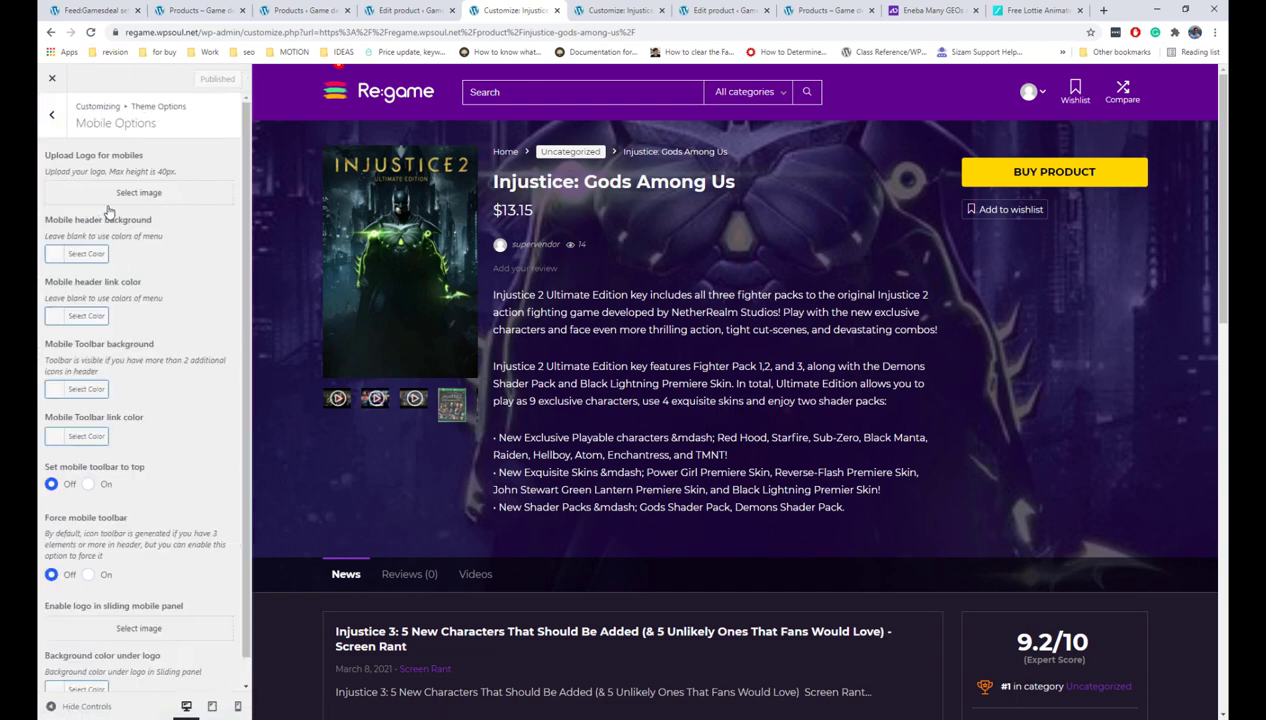
pyautogui.click(237, 706)
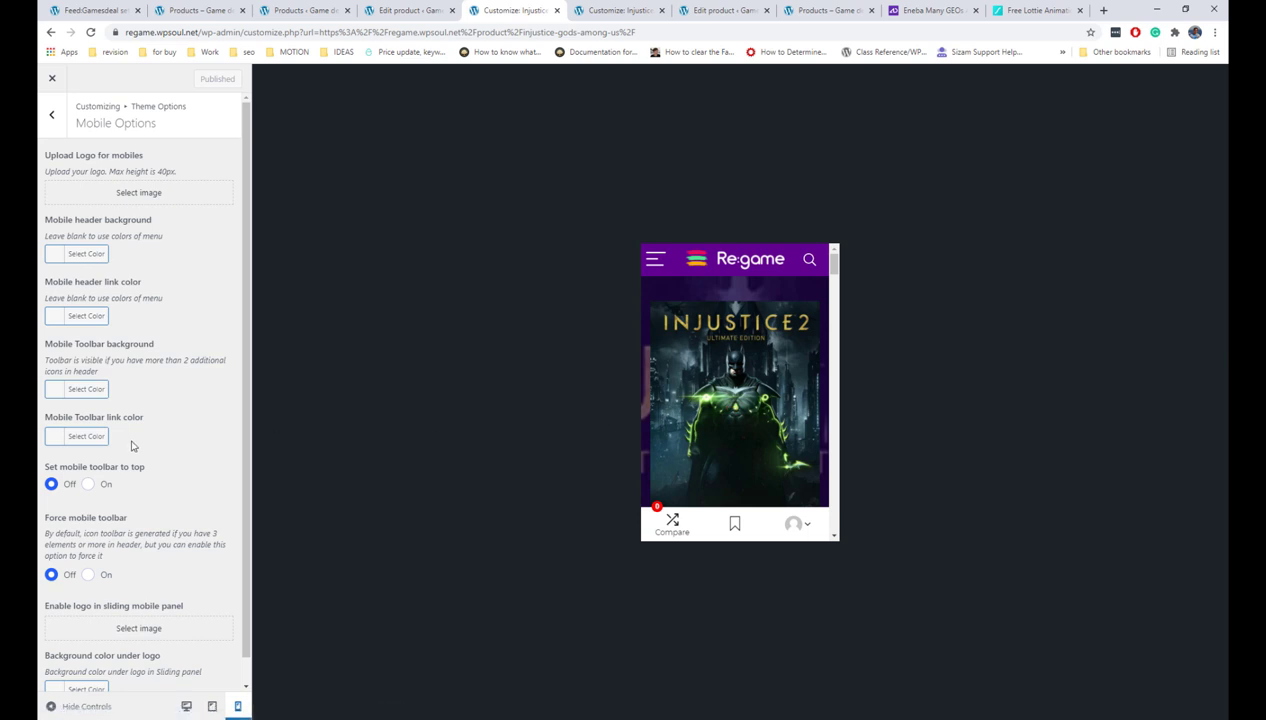
pyautogui.click(88, 484)
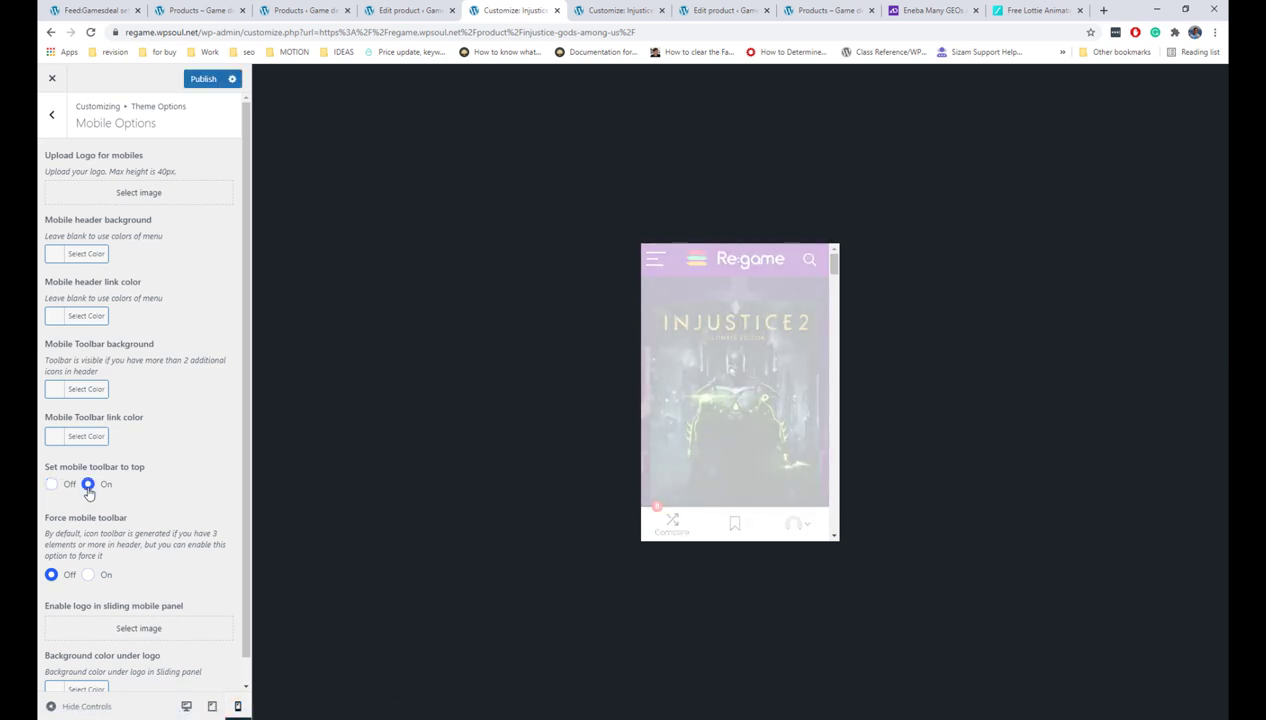
pyautogui.click(63, 486)
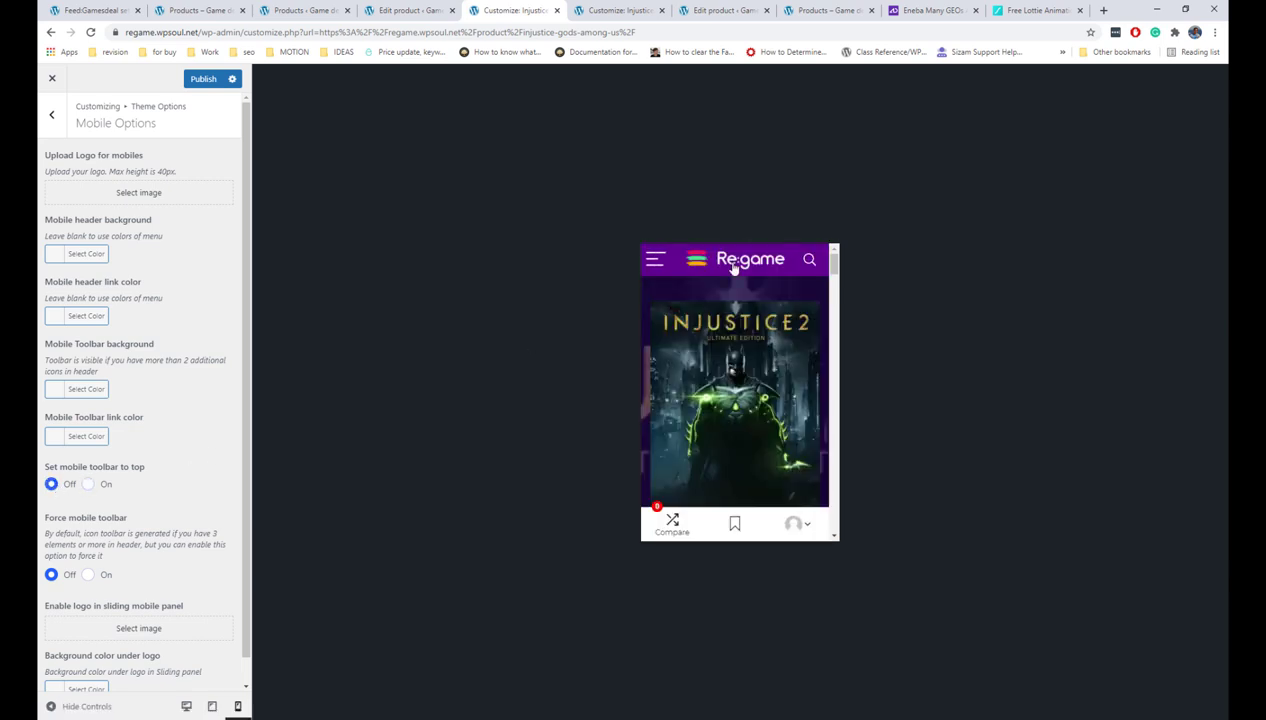
pyautogui.scroll(-1, 167, 338)
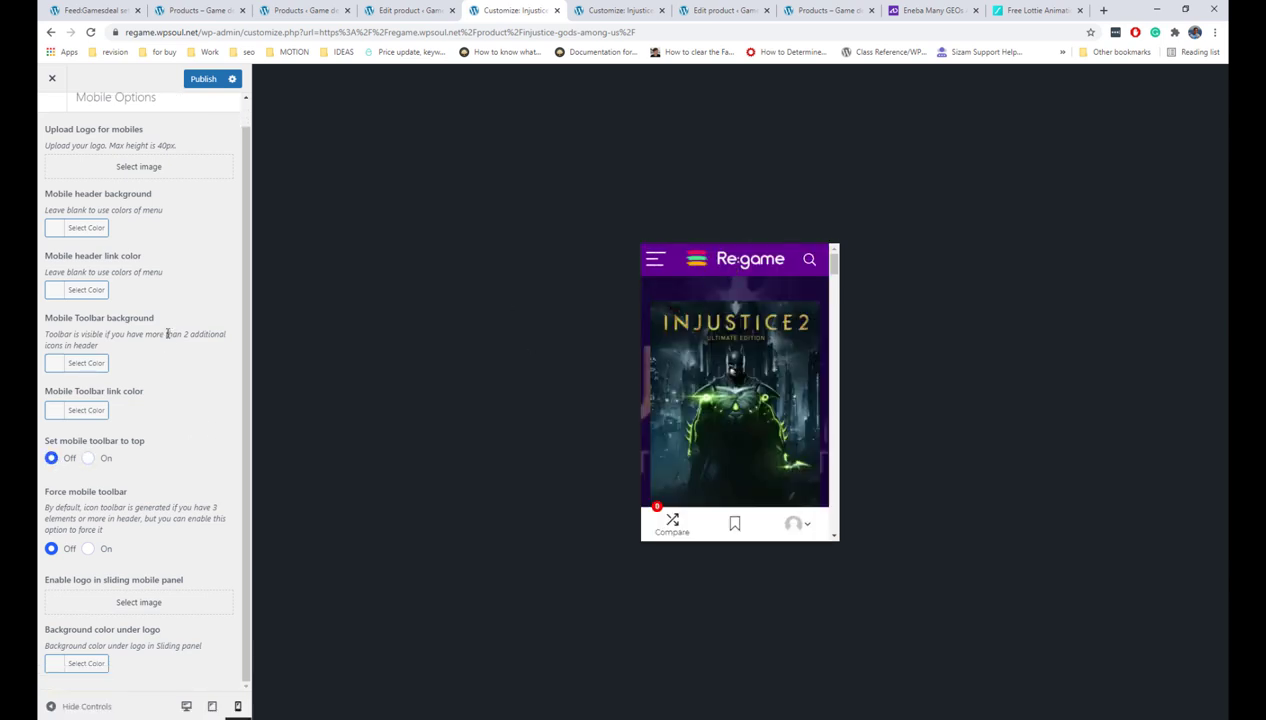
pyautogui.scroll(1, 167, 334)
# Examine the theme's Global Enable/Disable switches and the Ads and Code Zones areas.
pyautogui.click(63, 116)
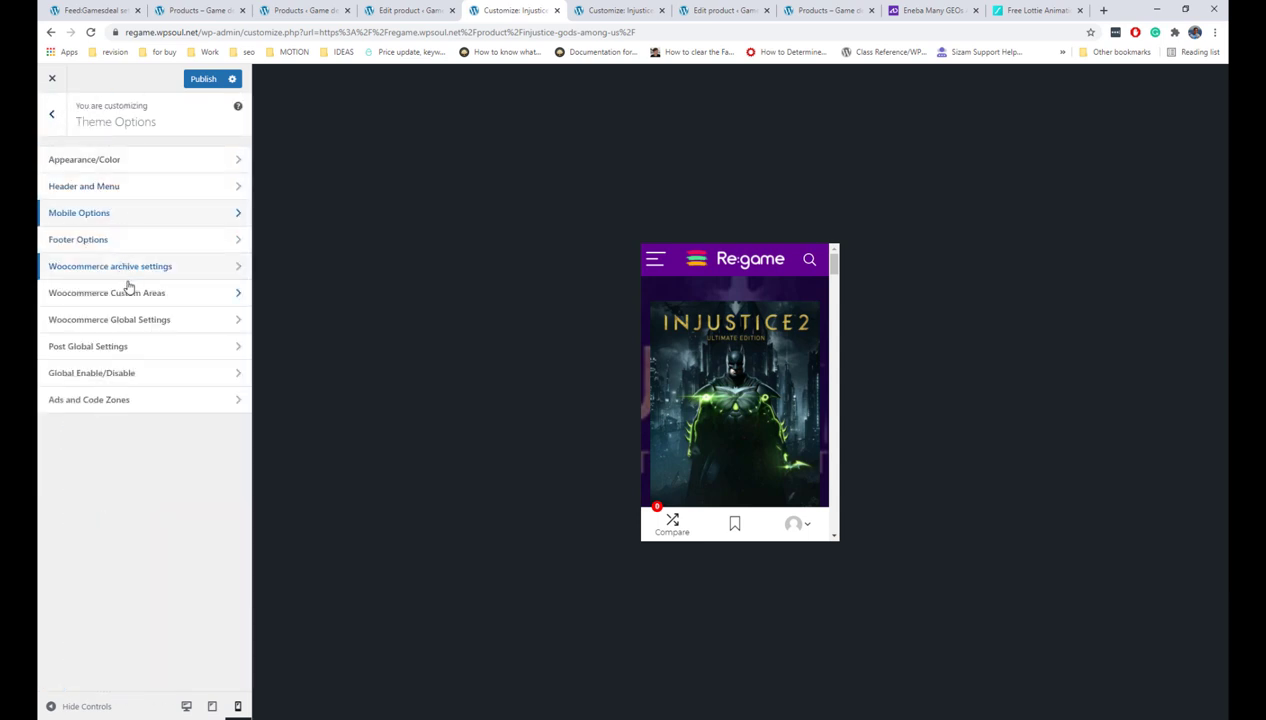
pyautogui.click(127, 371)
pyautogui.scroll(-5, 172, 294)
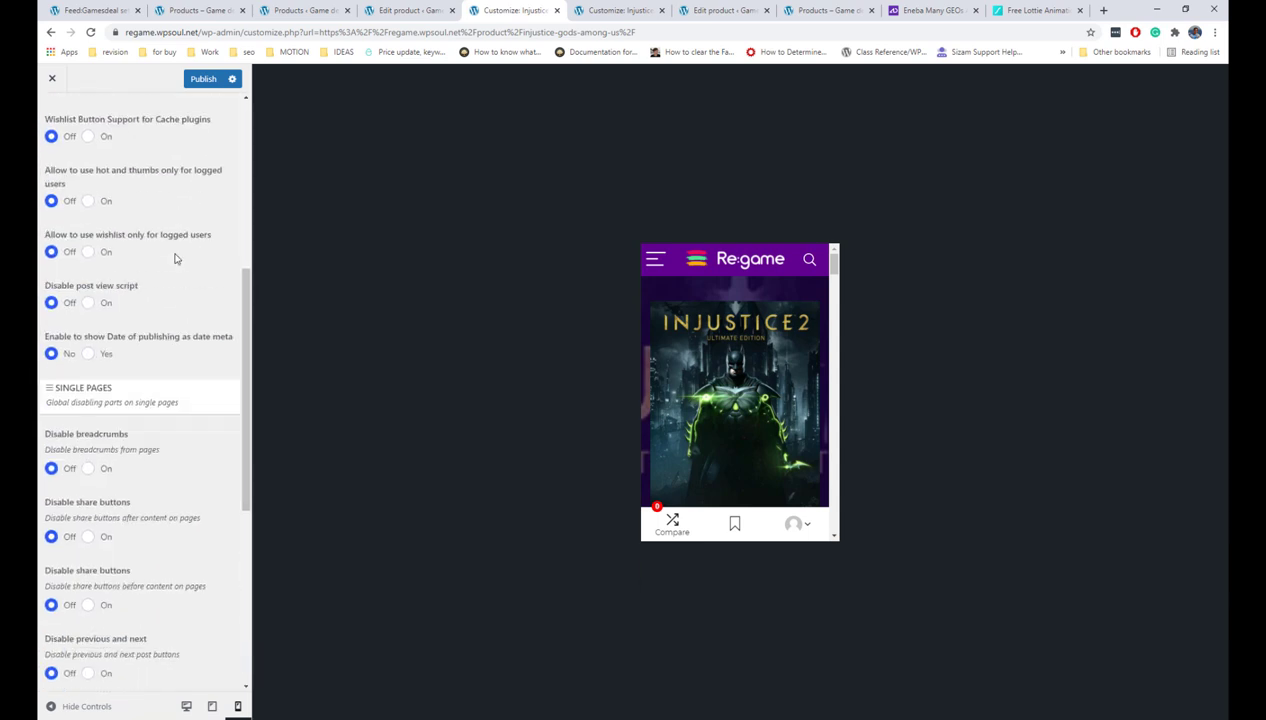
pyautogui.scroll(-5, 175, 258)
pyautogui.scroll(10, 175, 258)
pyautogui.click(50, 116)
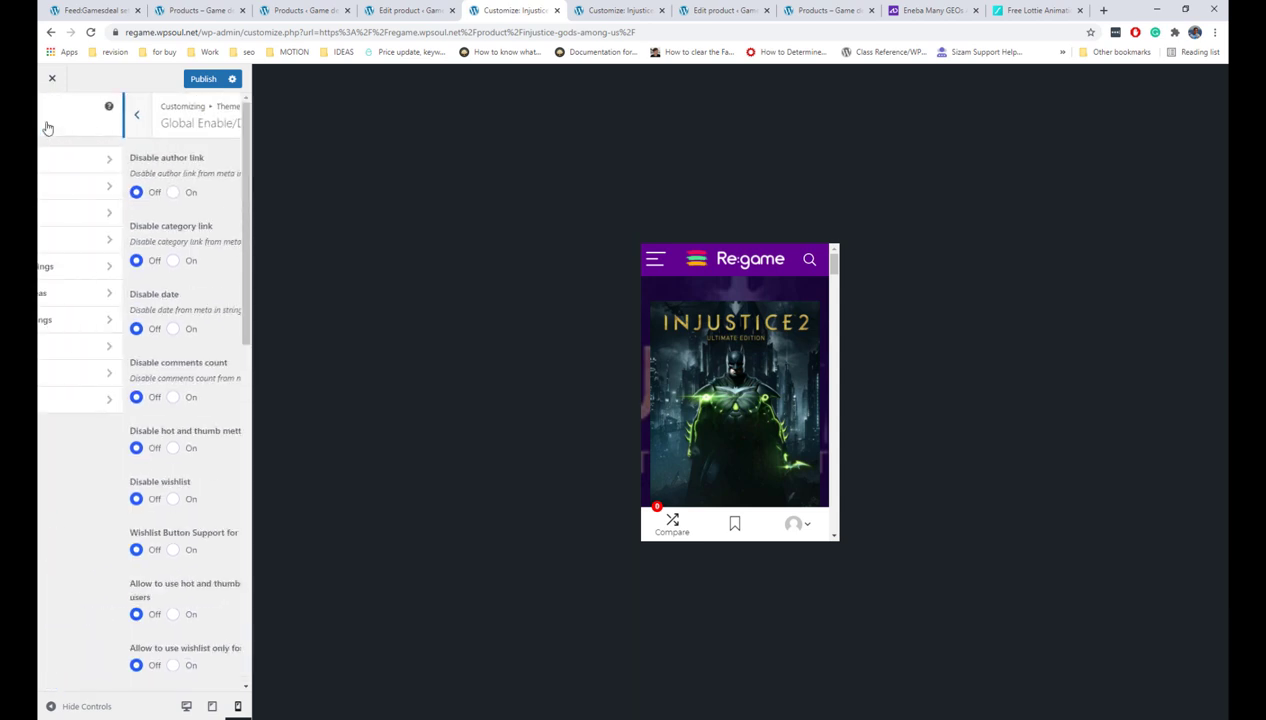
pyautogui.click(141, 399)
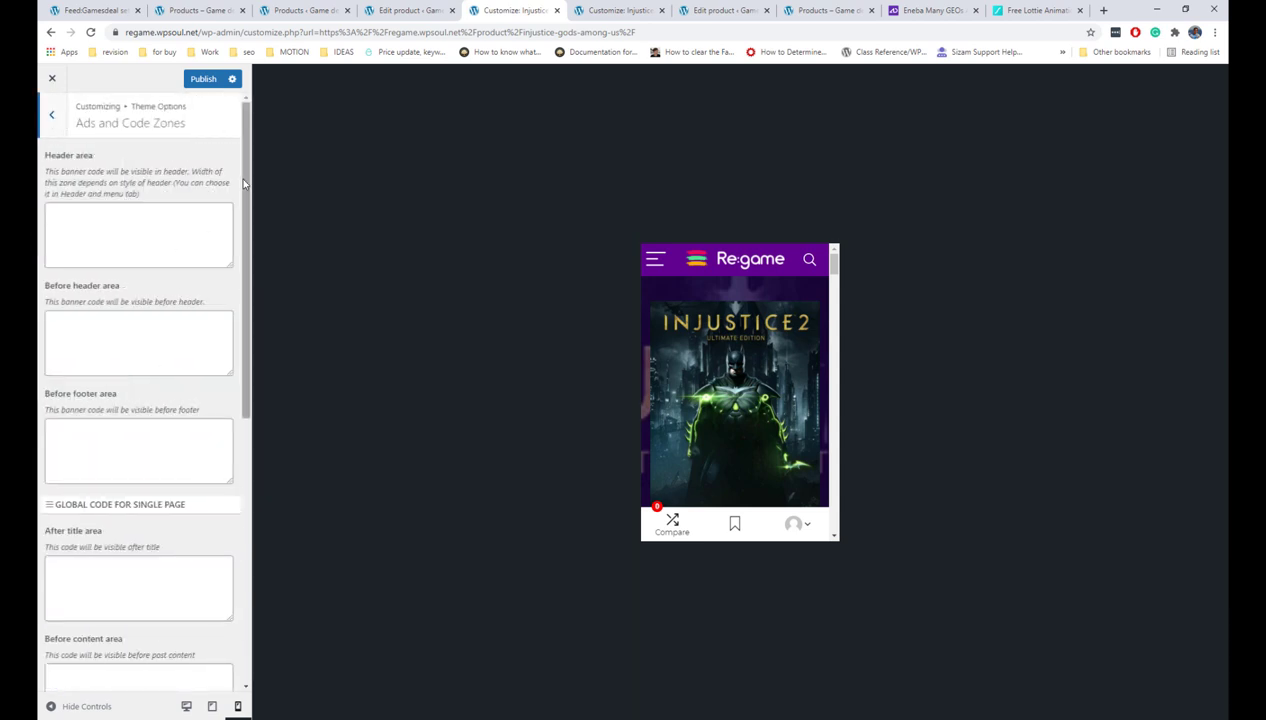
pyautogui.moveTo(243, 183)
pyautogui.mouseDown()
pyautogui.moveTo(250, 462)
pyautogui.moveTo(246, 184)
pyautogui.mouseUp()
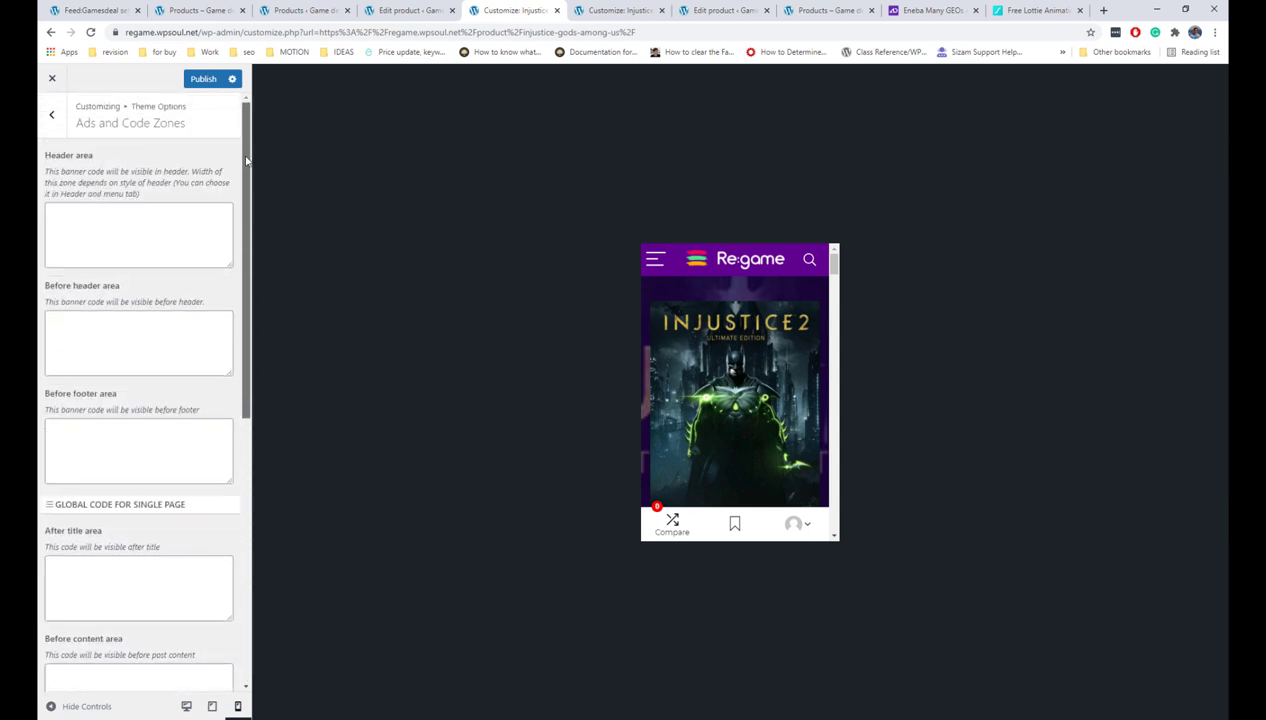
# Publish the remaining customizer changes, close the customizer and return to the product list in the site admin.
pyautogui.click(53, 79)
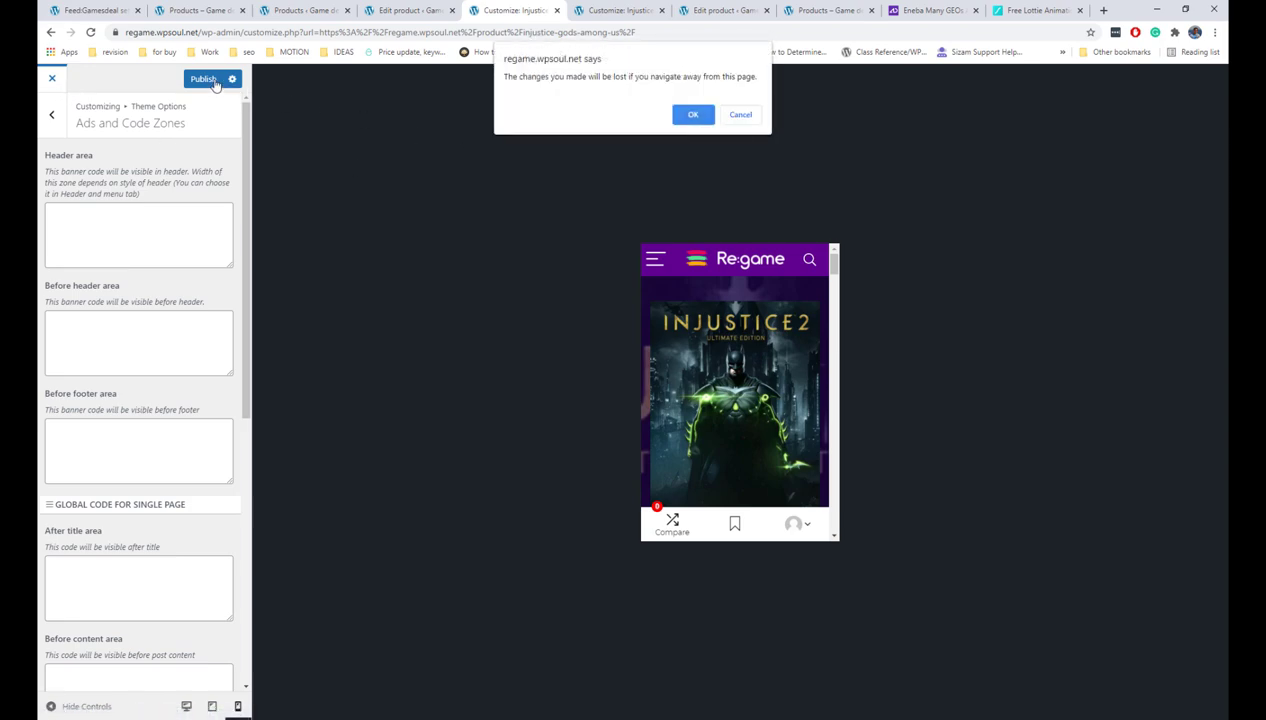
pyautogui.press('Escape')
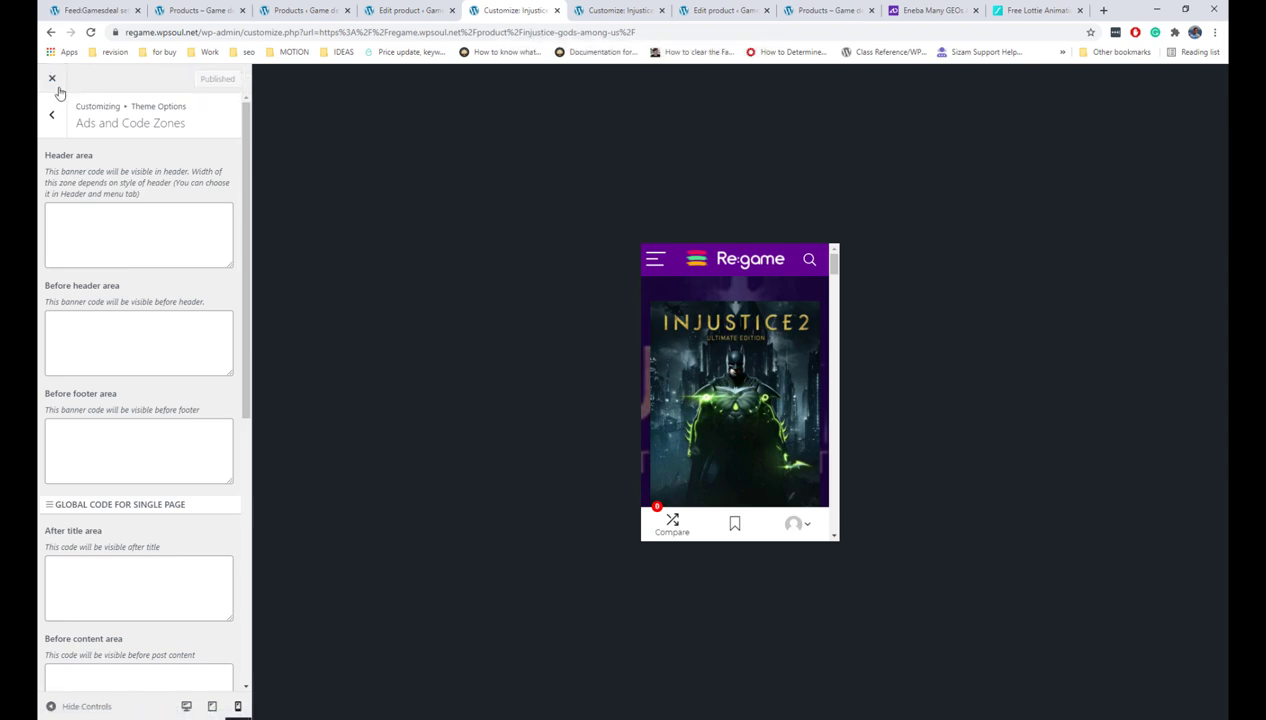
pyautogui.click(53, 80)
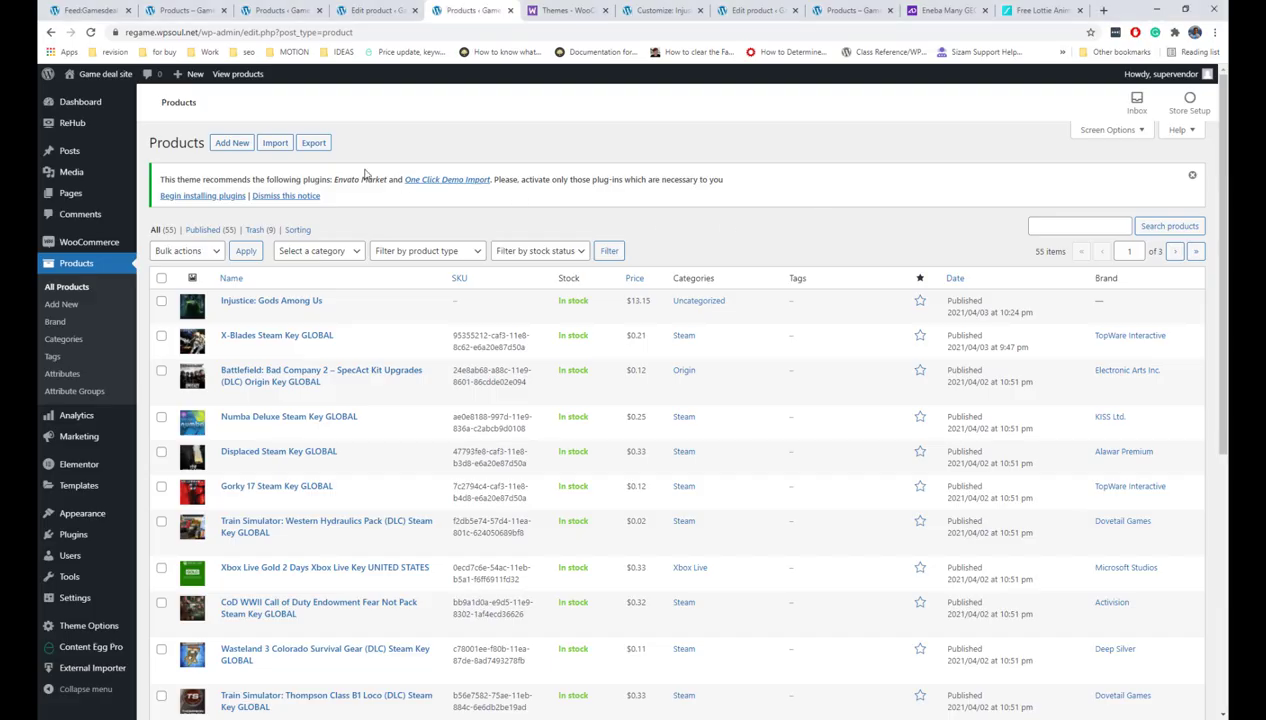
pyautogui.moveTo(70, 151)
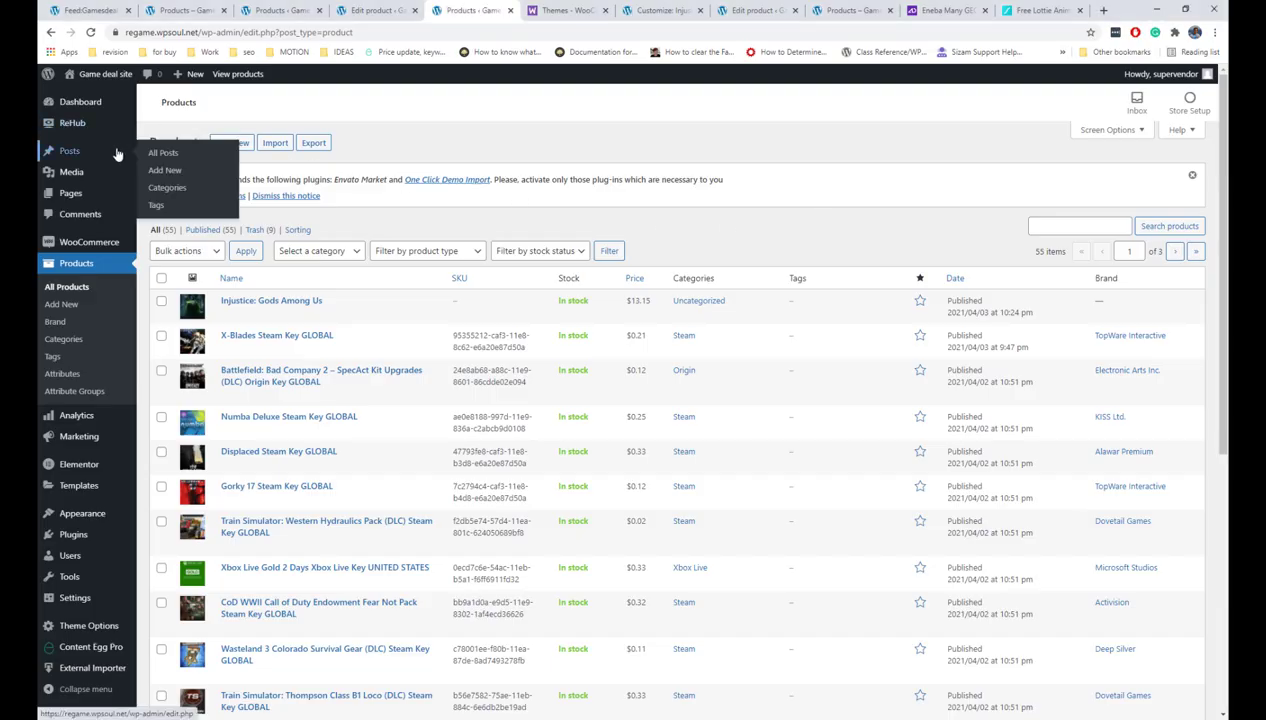
# Create a new post titled "Cyberpunk 2077 review".
pyautogui.click(185, 171)
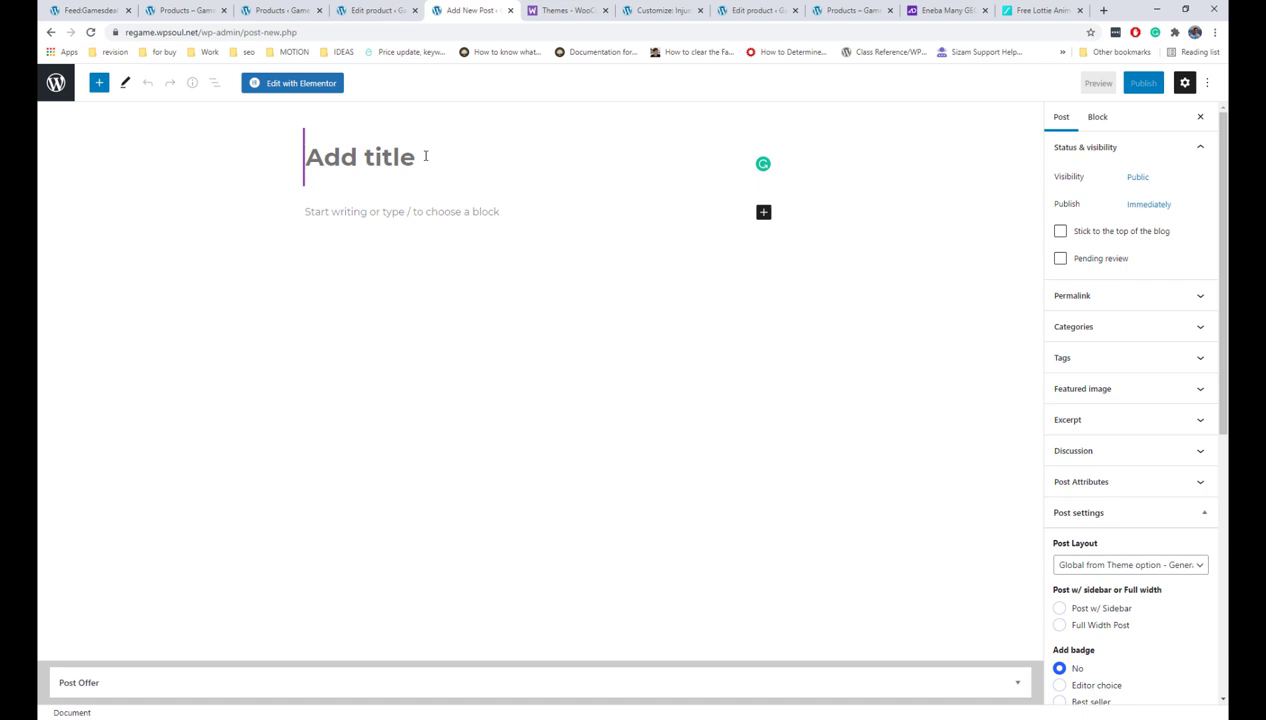
pyautogui.write('Cyber ')
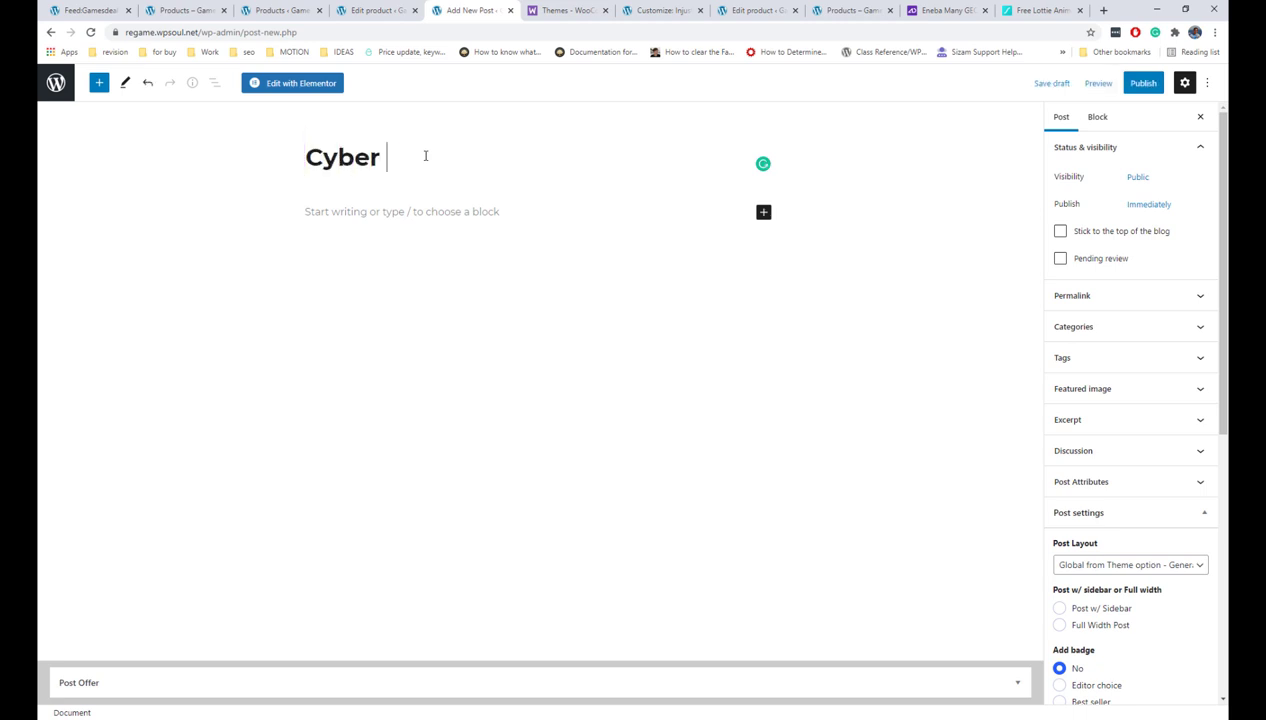
pyautogui.write('punk 20')
pyautogui.write('77 ')
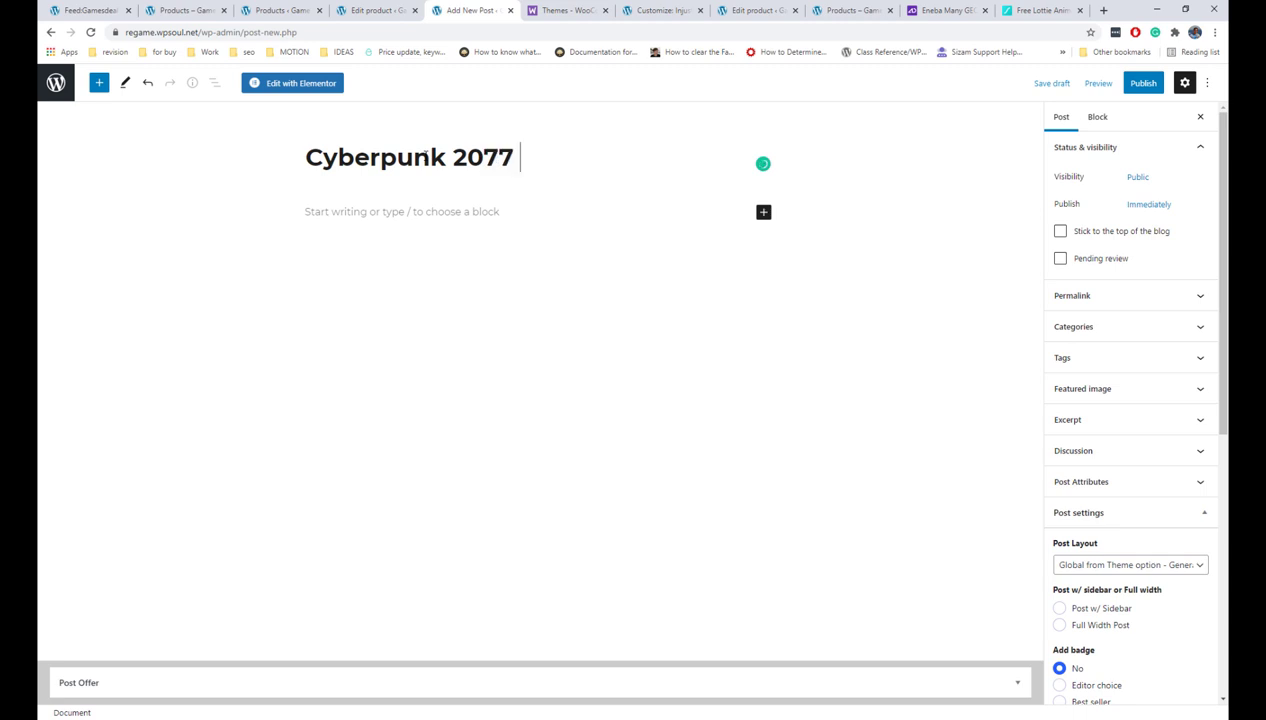
pyautogui.write('review')
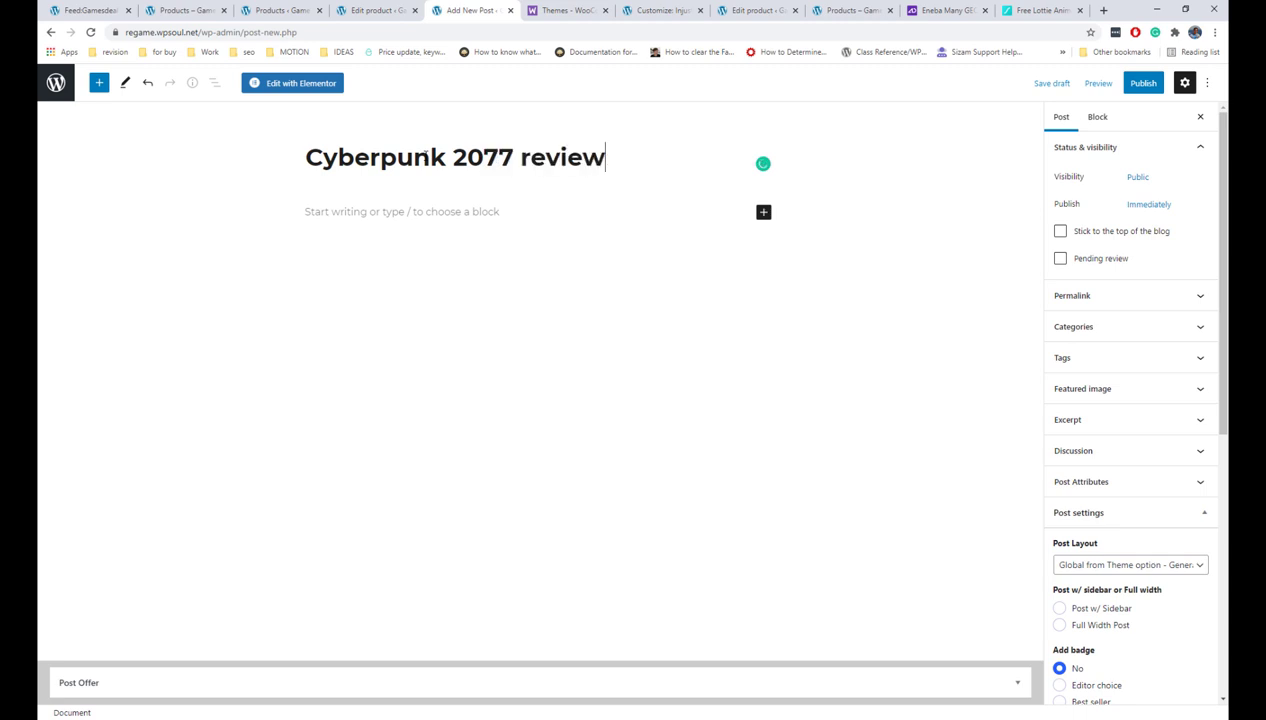
# Insert a Review Box block in the post body and set its heading to "Awesome game".
pyautogui.click(381, 210)
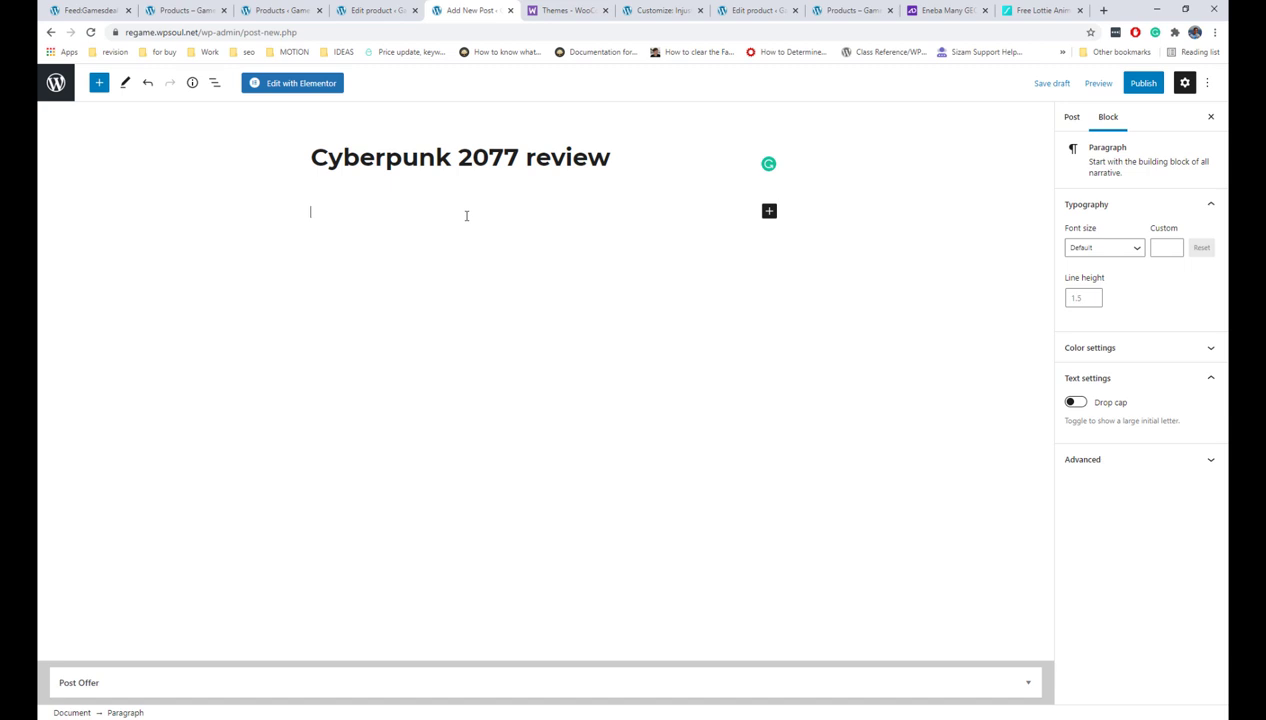
pyautogui.write('/review')
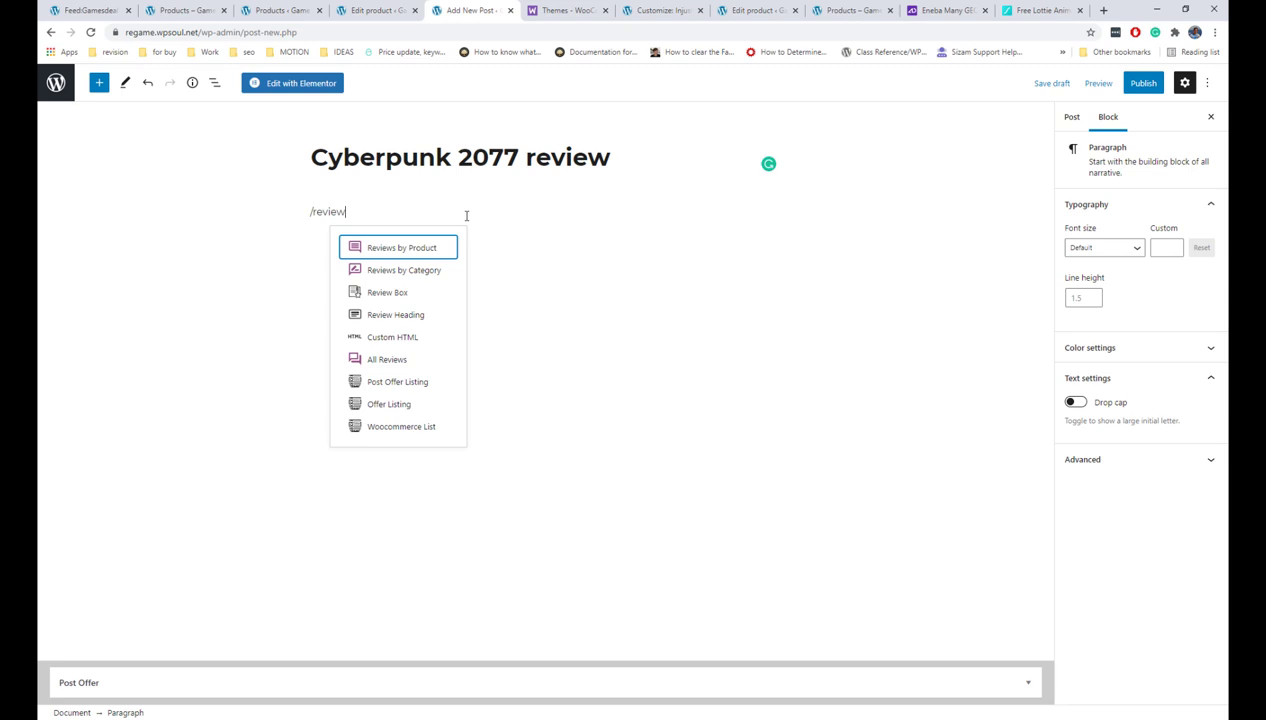
pyautogui.press('Down')
pyautogui.press('Down')
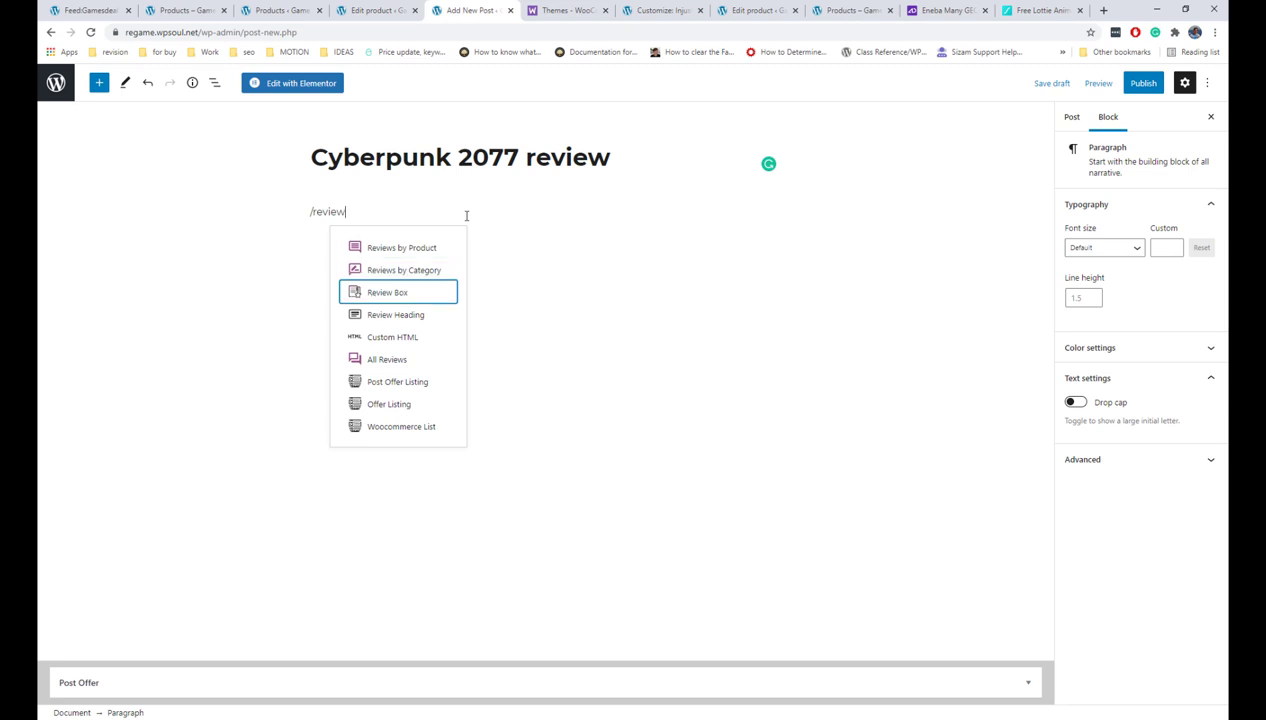
pyautogui.press('Return')
pyautogui.click(466, 220)
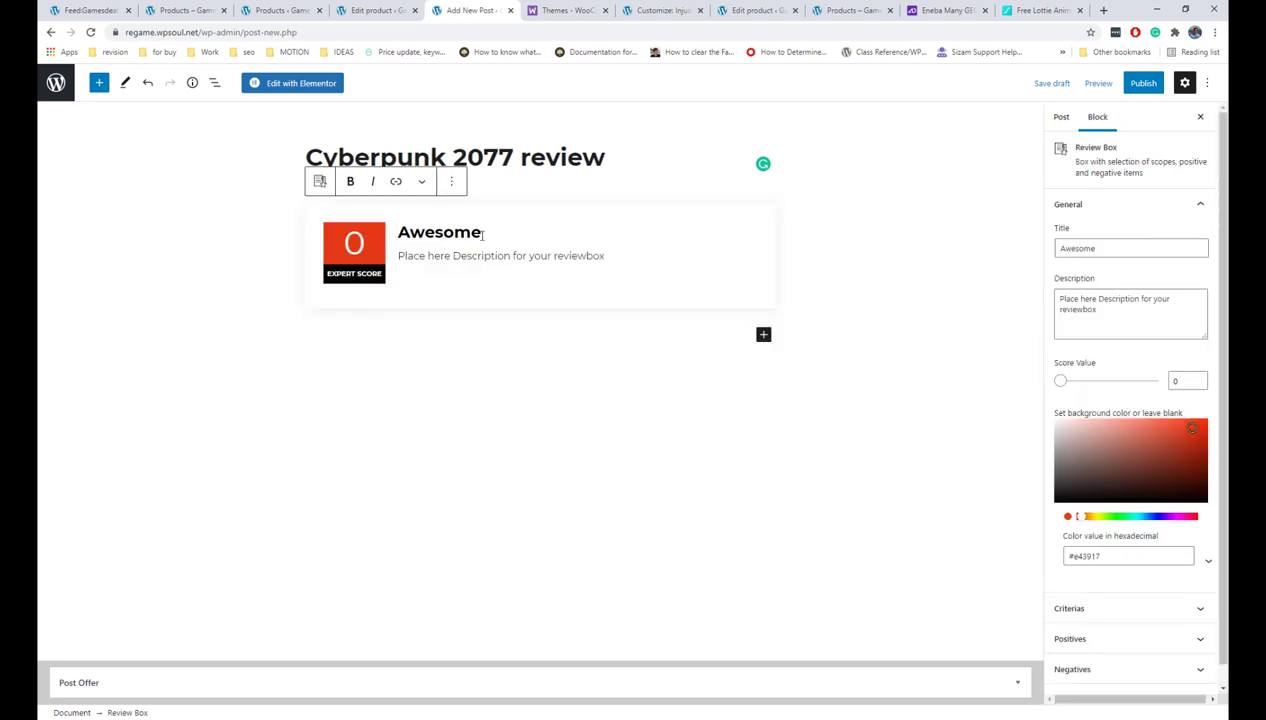
pyautogui.write('game')
# Add two criteria named "Gameplay" and "Design" to the review box.
pyautogui.click(1069, 608)
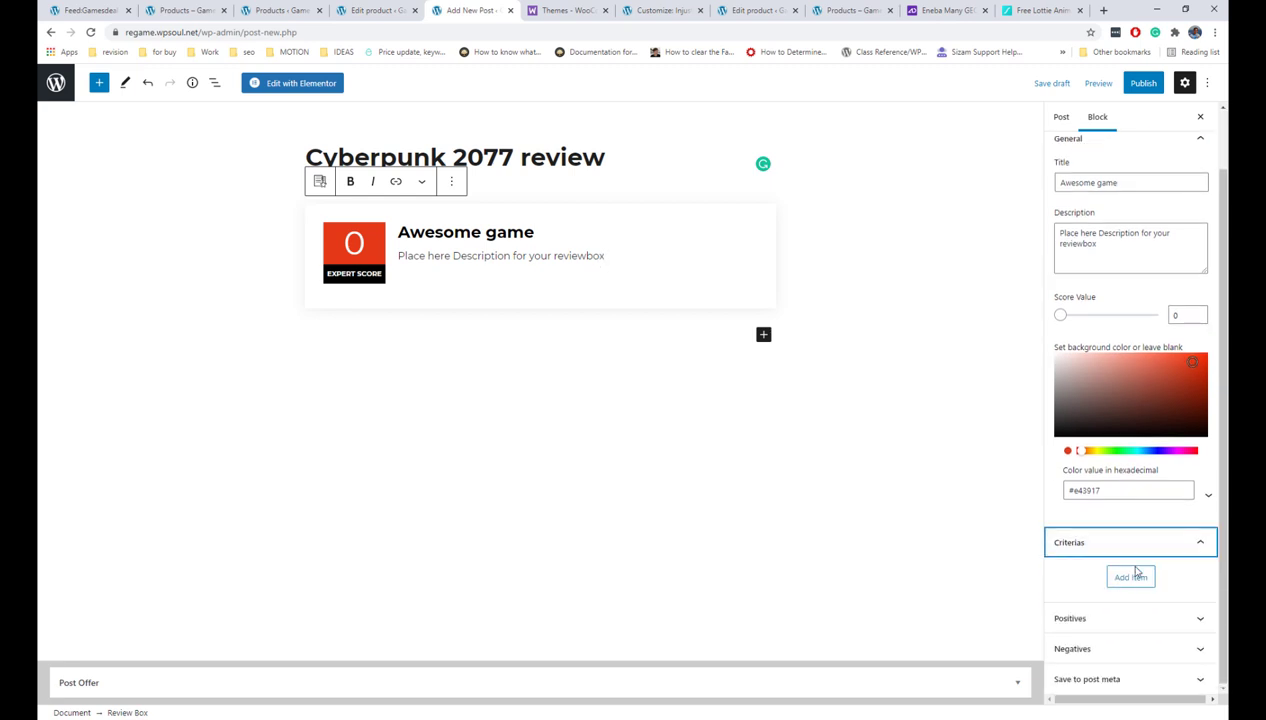
pyautogui.click(1131, 573)
pyautogui.moveTo(1150, 482); pyautogui.dragTo(1061, 492)
pyautogui.write('Gameplay')
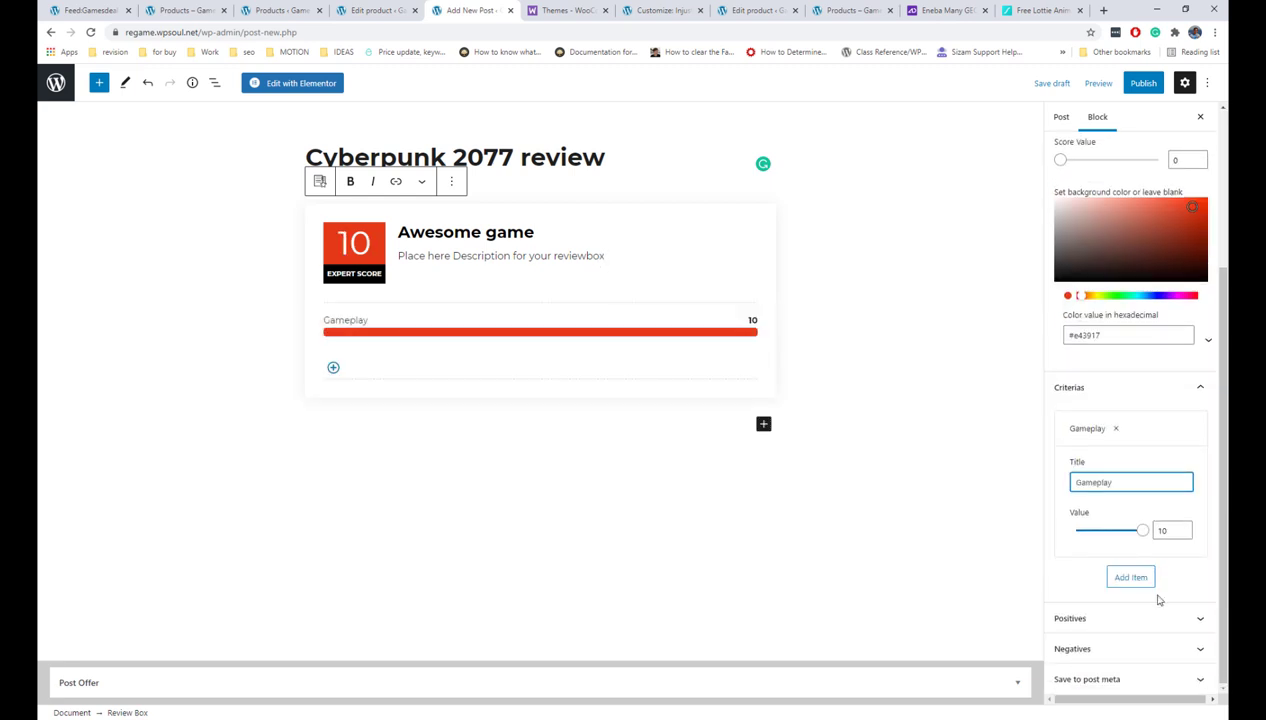
pyautogui.click(1138, 578)
pyautogui.moveTo(1150, 482); pyautogui.dragTo(1061, 488)
pyautogui.write('Design')
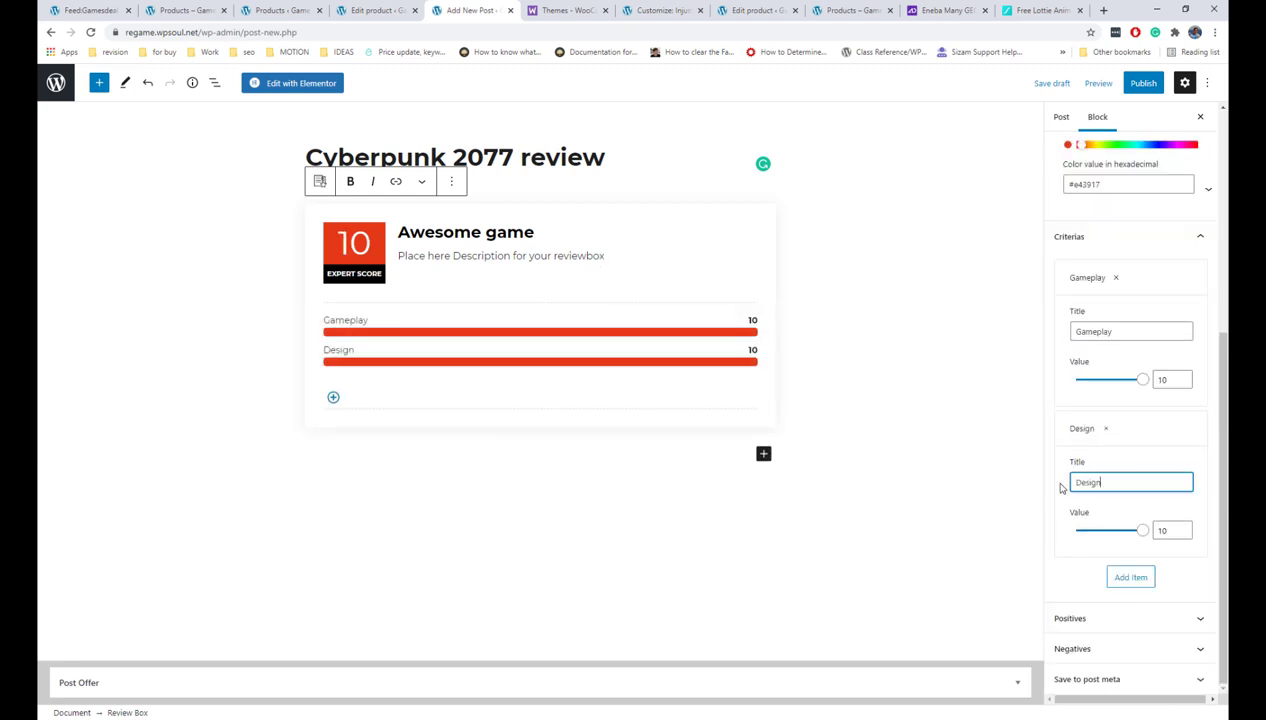
# Add a "Story" criterion and set the scores to 8 for Gameplay and Design and 8.5 for Story.
pyautogui.click(1131, 577)
pyautogui.moveTo(1150, 633); pyautogui.dragTo(1062, 634)
pyautogui.write('Story')
pyautogui.moveTo(1142, 530); pyautogui.dragTo(1129, 530)
pyautogui.moveTo(1142, 379); pyautogui.dragTo(1129, 379)
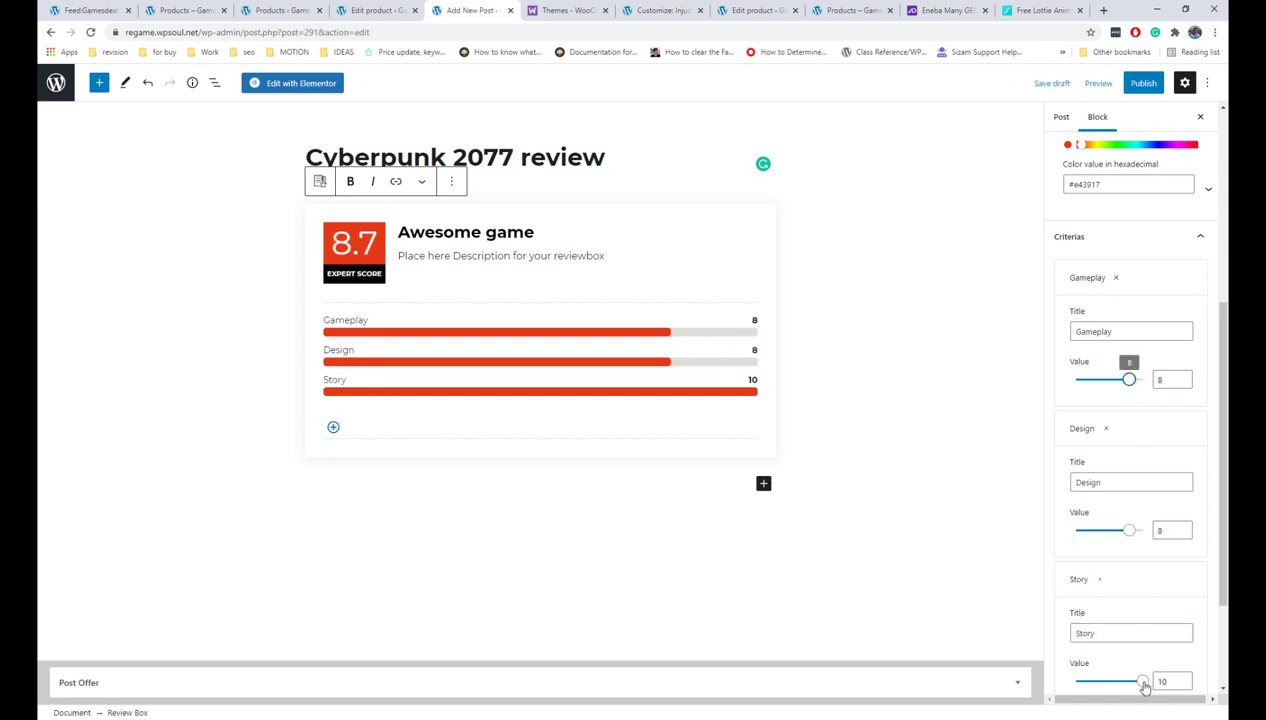
pyautogui.moveTo(1145, 684); pyautogui.dragTo(1134, 684)
# Add a first item to the review box's Positives list.
pyautogui.scroll(-2, 1134, 600)
pyautogui.click(1131, 616)
pyautogui.click(1130, 607)
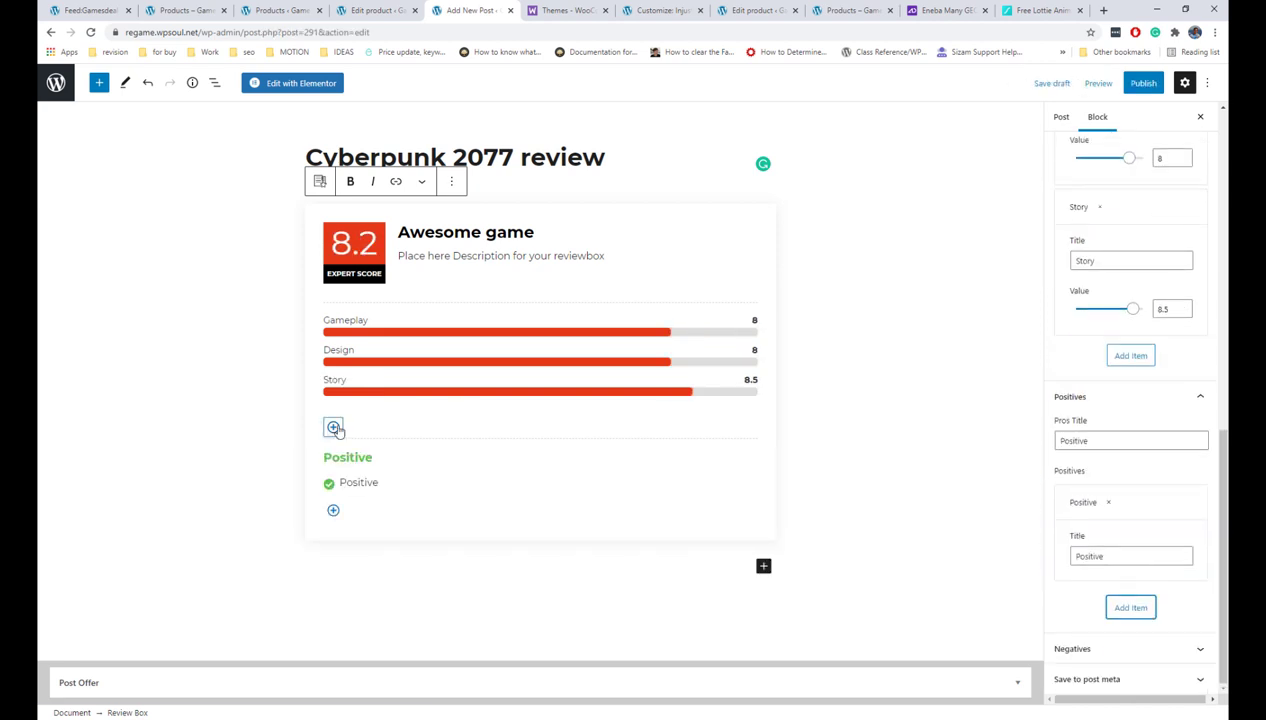
# Add a fourth review criterion named "Price" with a score of 8.5.
pyautogui.click(334, 428)
pyautogui.moveTo(1148, 459); pyautogui.dragTo(1132, 459)
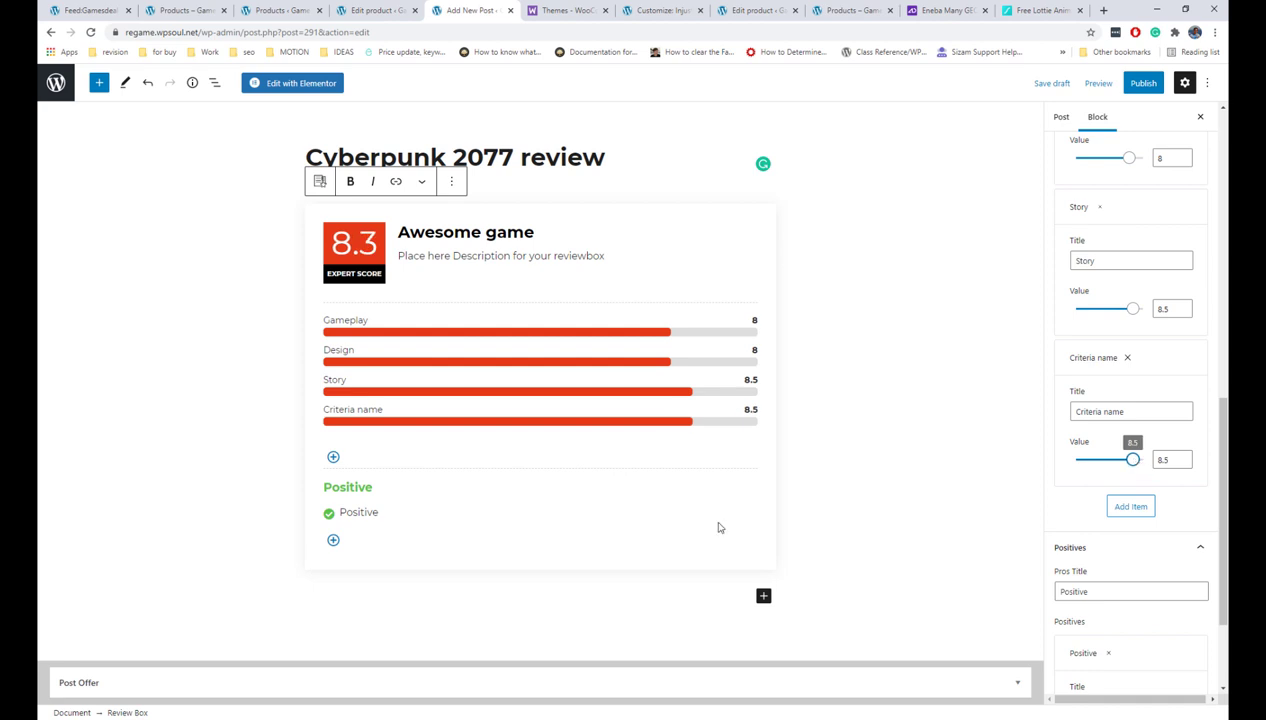
pyautogui.moveTo(1150, 411); pyautogui.dragTo(1051, 412)
pyautogui.write('Price')
# Add a second positive and word the two positives "Great game for price" and "Cool story".
pyautogui.click(333, 540)
pyautogui.moveTo(378, 512); pyautogui.dragTo(341, 538)
pyautogui.write('Great game for price')
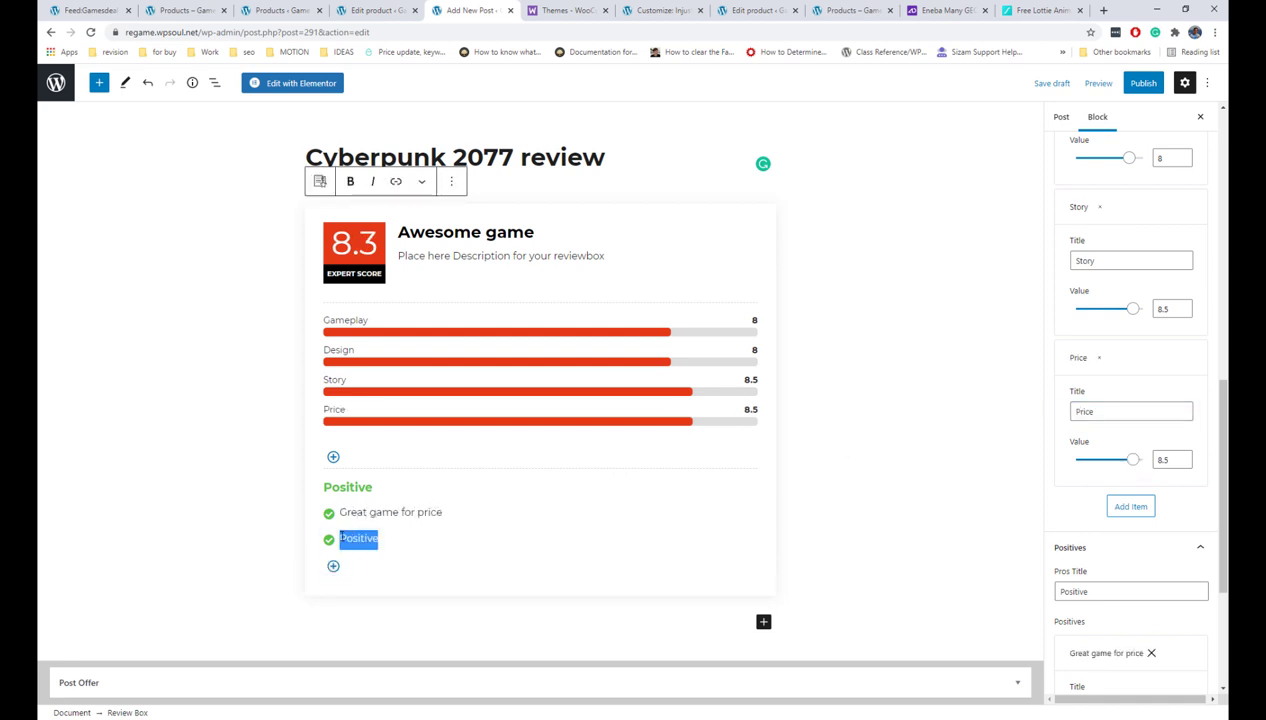
pyautogui.write('Cool story')
# Add a negative reading "Many bugs" to the review box.
pyautogui.scroll(-4, 1130, 500)
pyautogui.click(1131, 638)
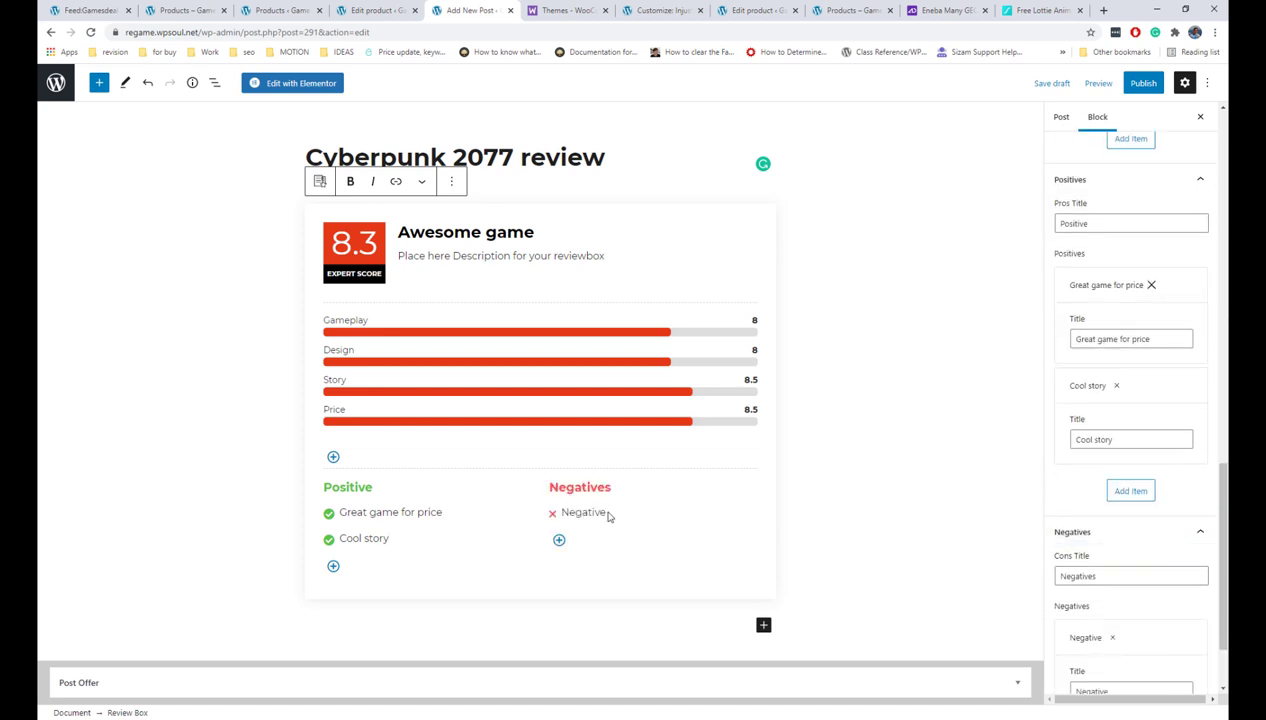
pyautogui.moveTo(608, 515); pyautogui.dragTo(563, 538)
pyautogui.write('Many bugs')
# Try a second negative reading "Not available on PS4" and remove it from the review box.
pyautogui.click(559, 540)
pyautogui.write('Not available ')
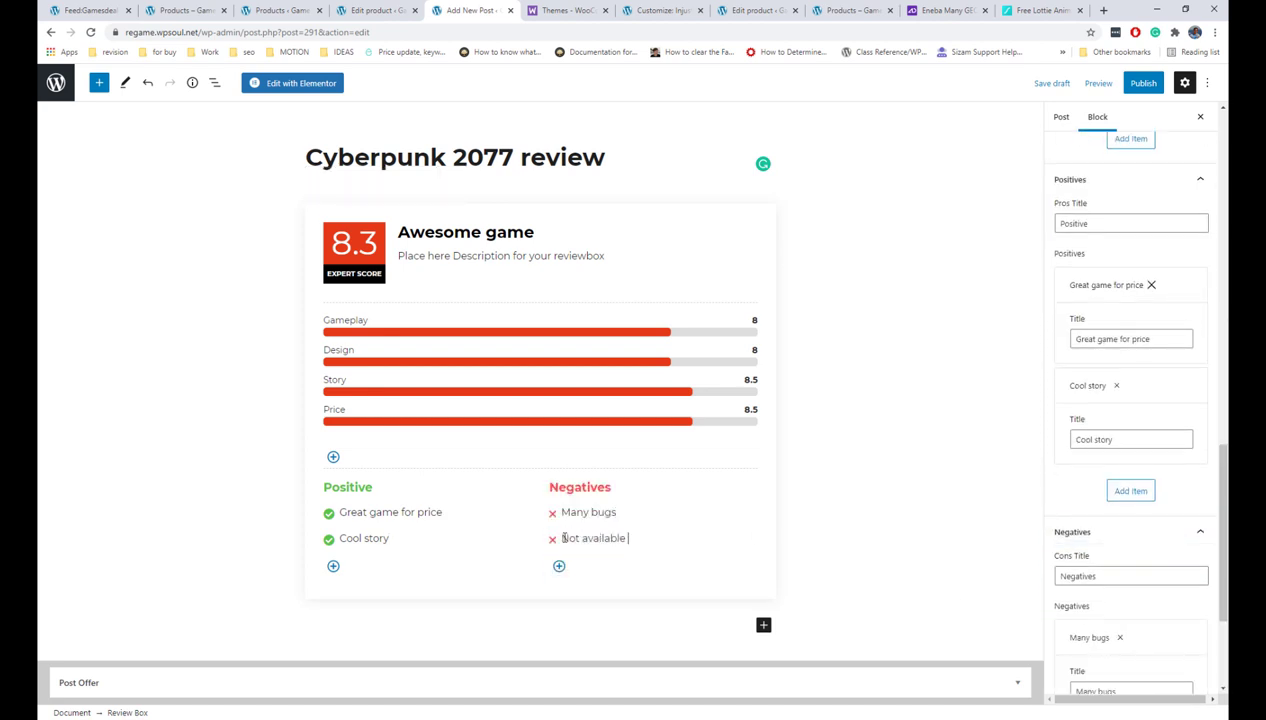
pyautogui.write('on PS4')
pyautogui.scroll(-2, 1150, 537)
pyautogui.click(1150, 536)
# Add an empty paragraph under the post title and convert the review box into a reusable block.
pyautogui.click(621, 157)
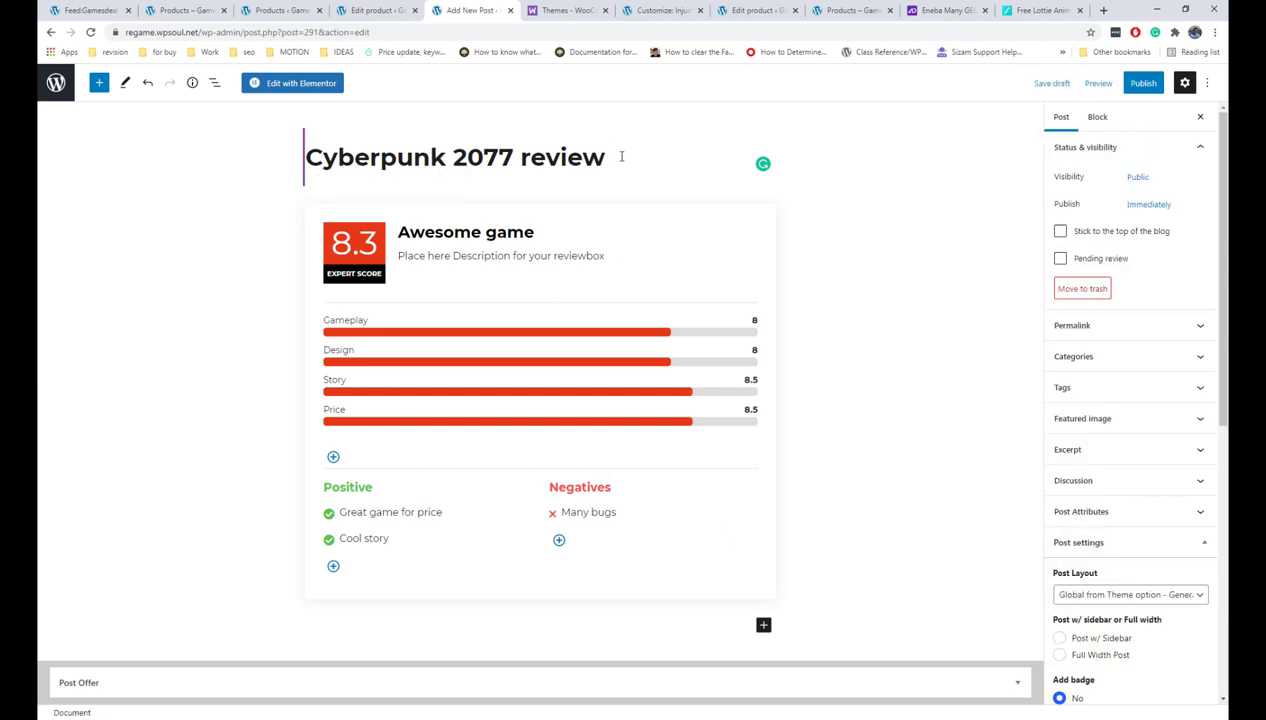
pyautogui.press('Return')
pyautogui.click(664, 259)
pyautogui.click(384, 217)
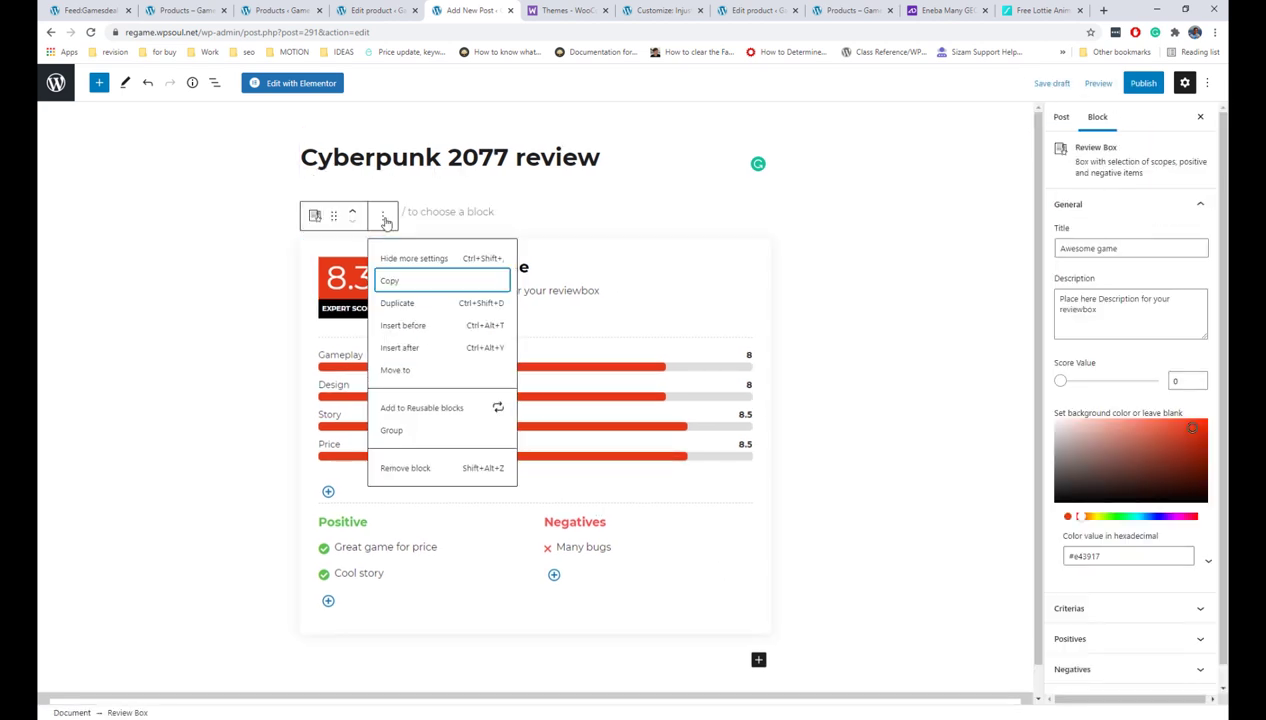
pyautogui.click(631, 258)
pyautogui.click(481, 220)
pyautogui.click(553, 410)
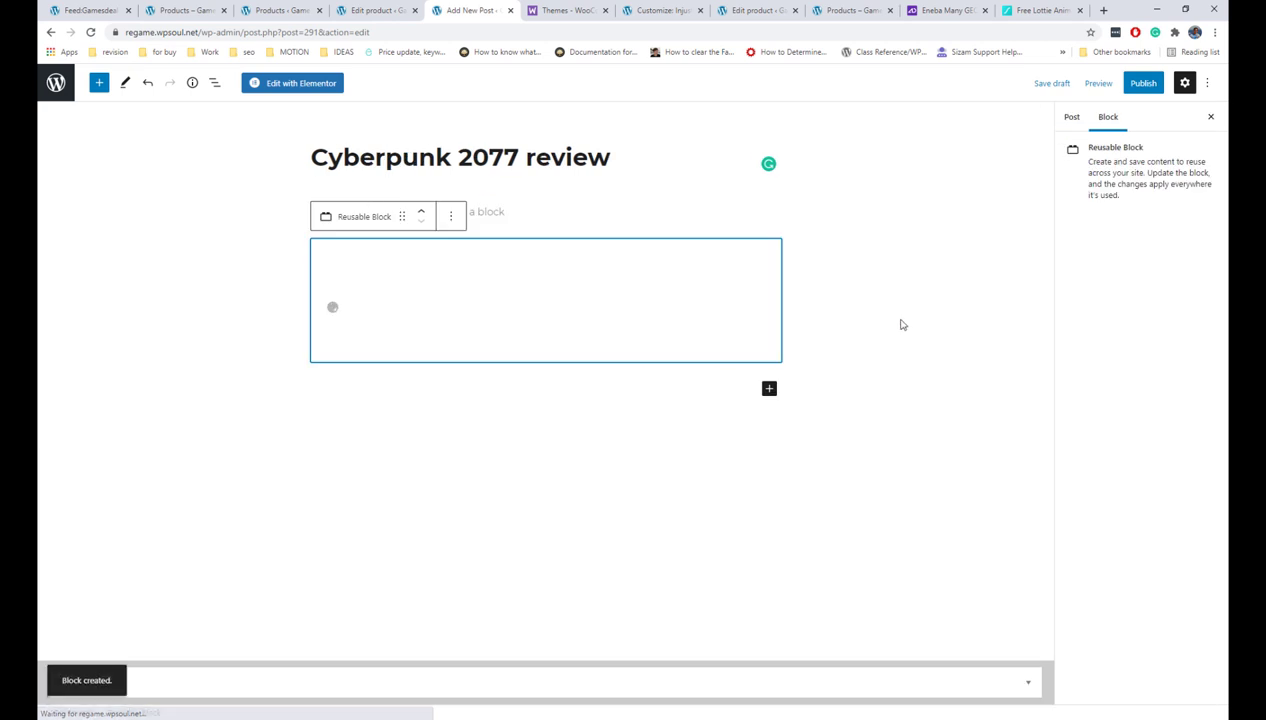
# Name the reusable block "Reviews" and save it together with the post.
pyautogui.moveTo(1160, 248); pyautogui.dragTo(1057, 256)
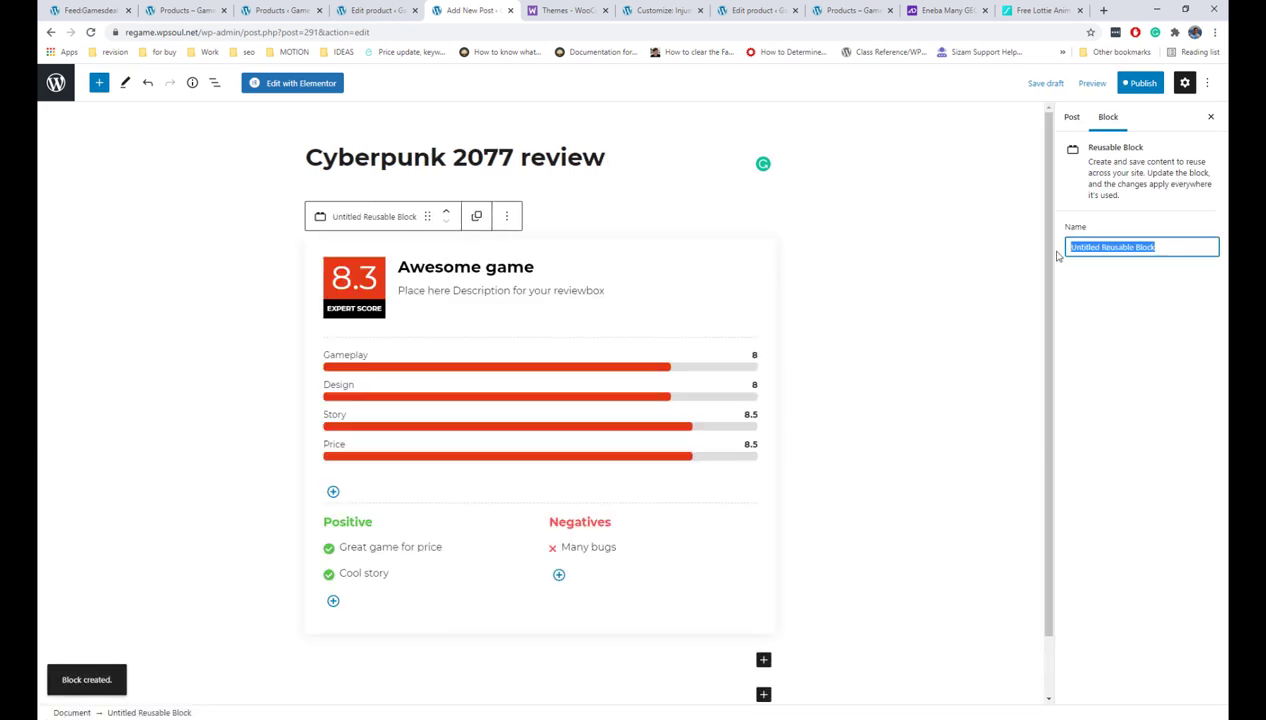
pyautogui.write('Reviews')
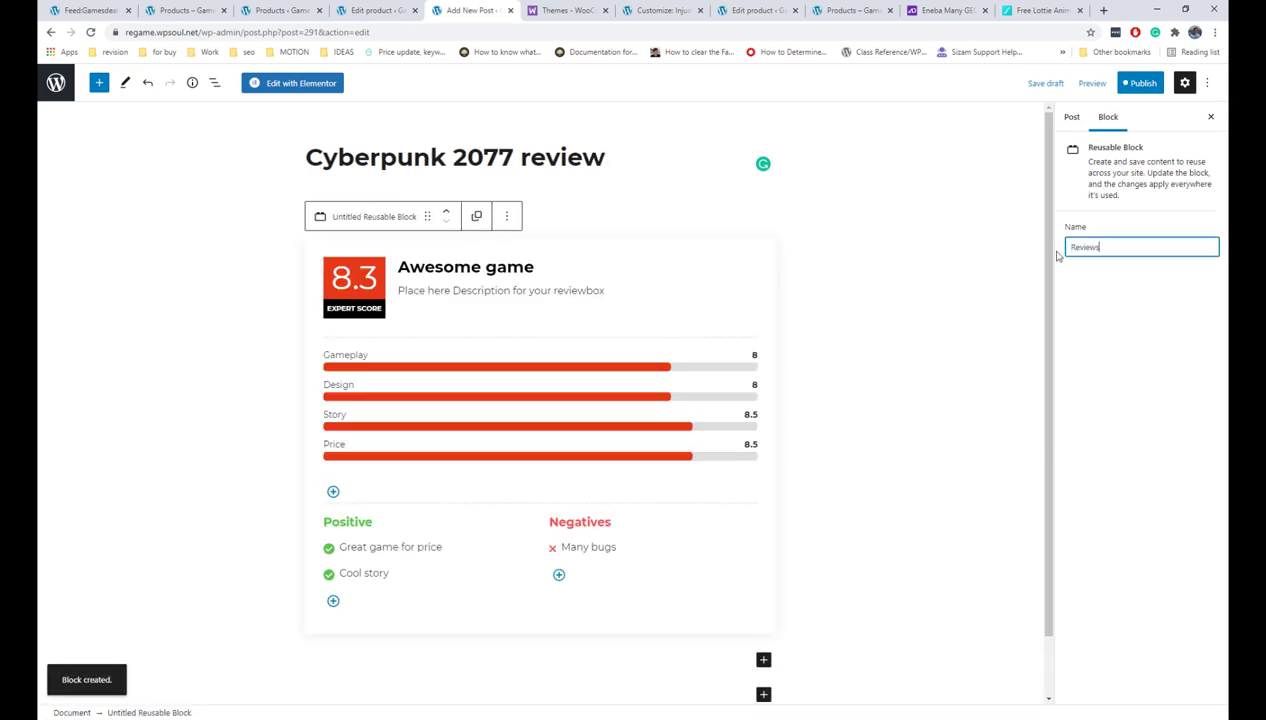
pyautogui.click(1143, 83)
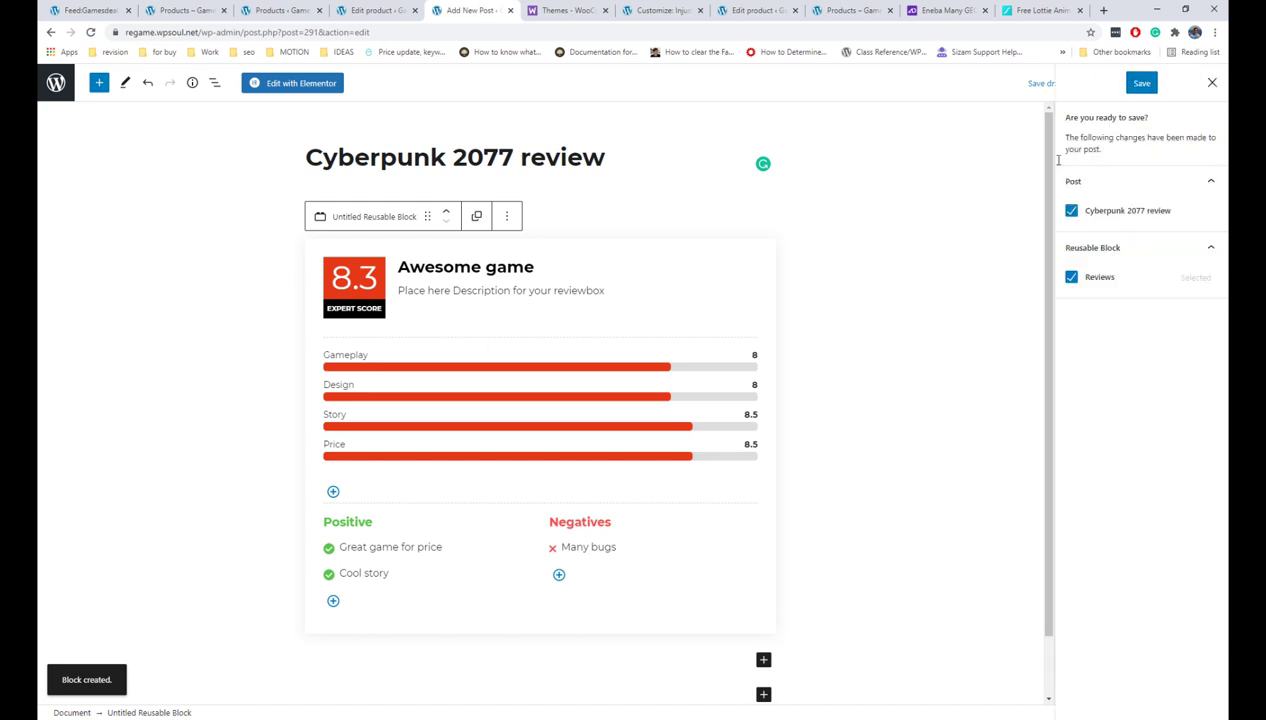
pyautogui.click(1141, 83)
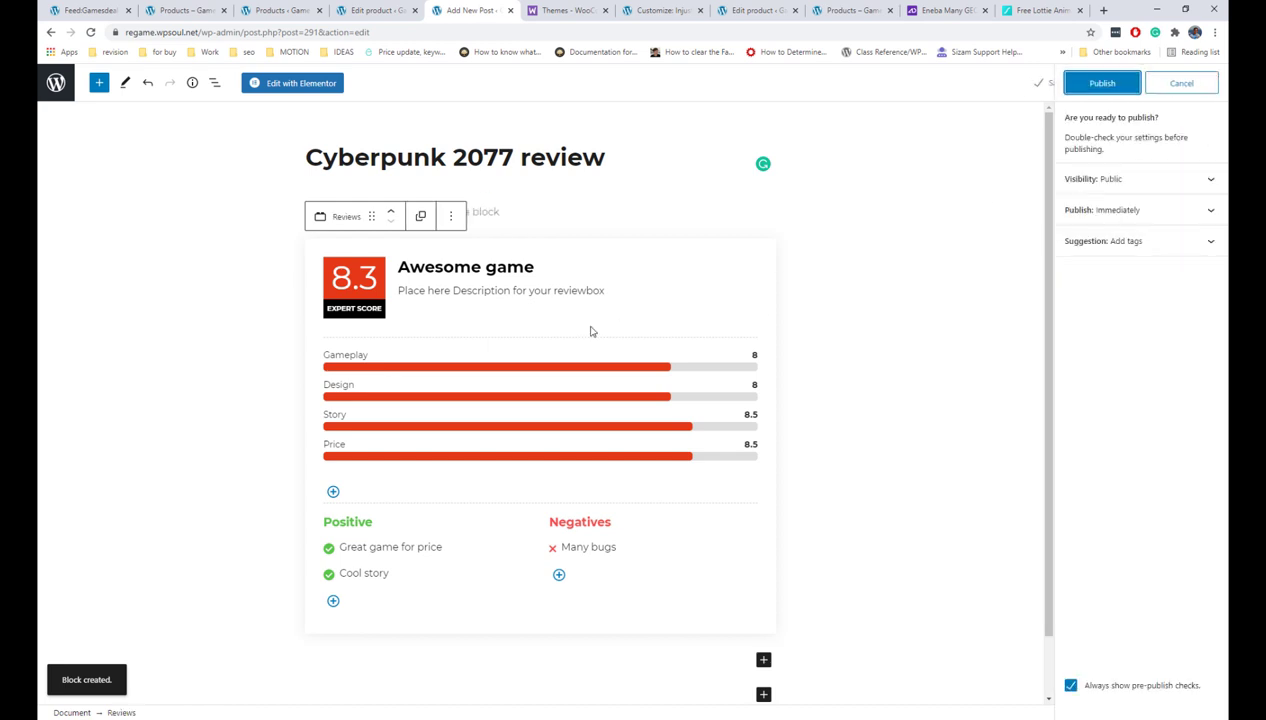
# Remove the reusable block from the post and insert the saved "Reviews" block in its place.
pyautogui.click(450, 216)
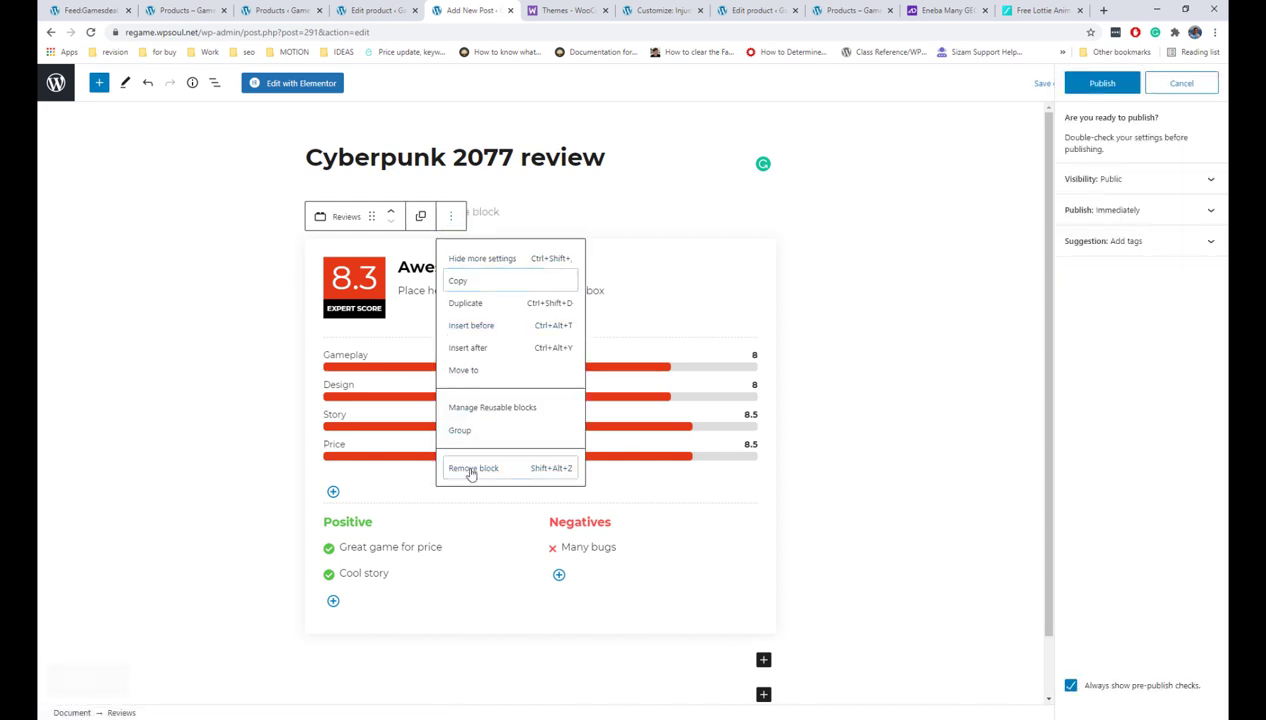
pyautogui.click(466, 468)
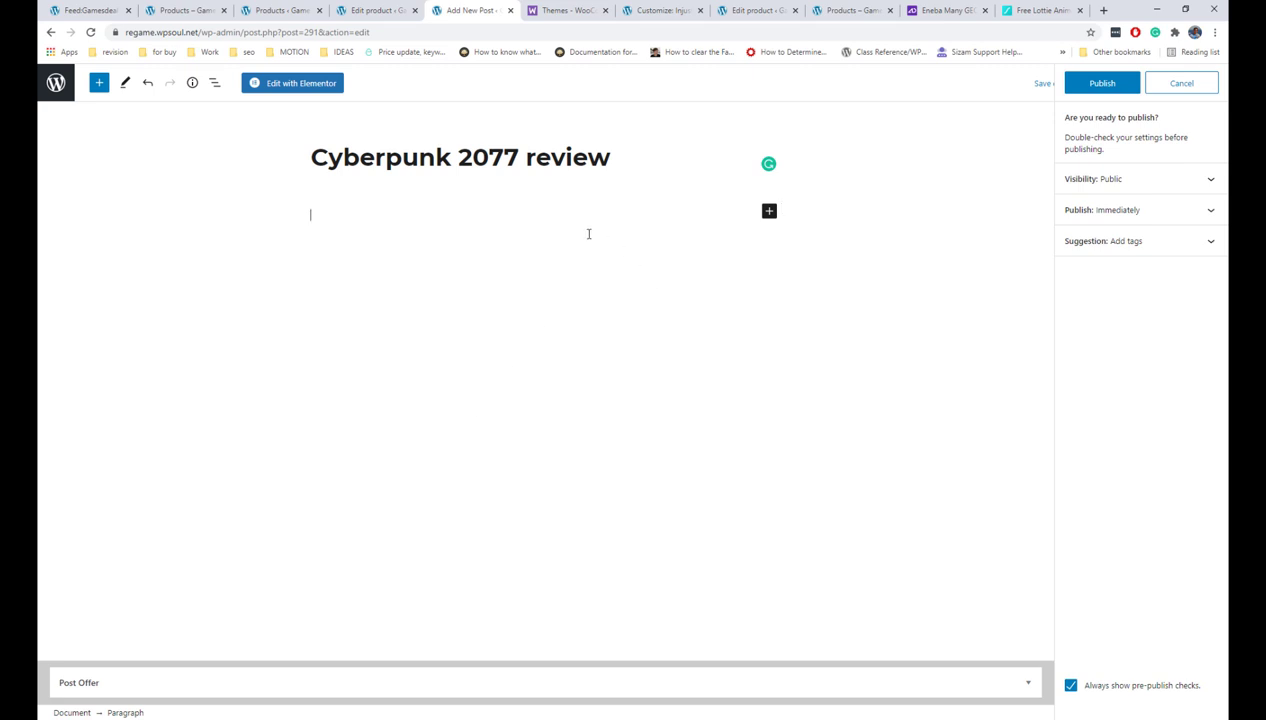
pyautogui.write('/reviews')
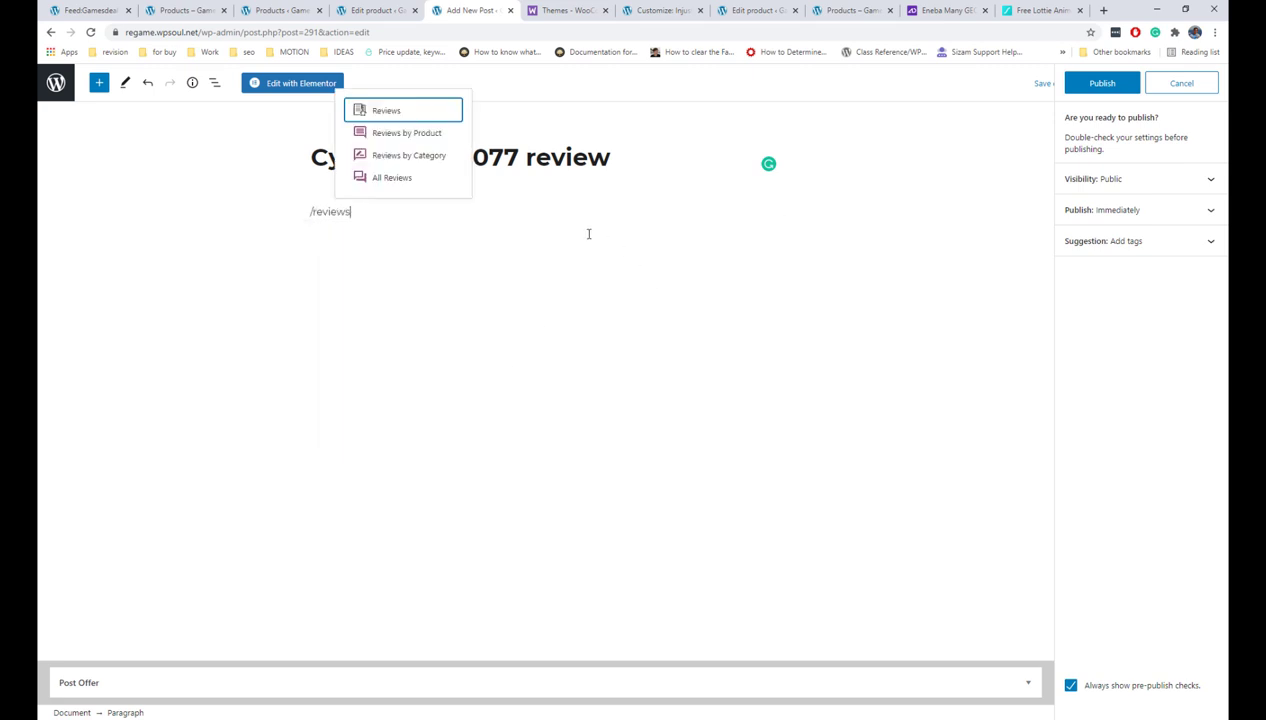
pyautogui.click(409, 119)
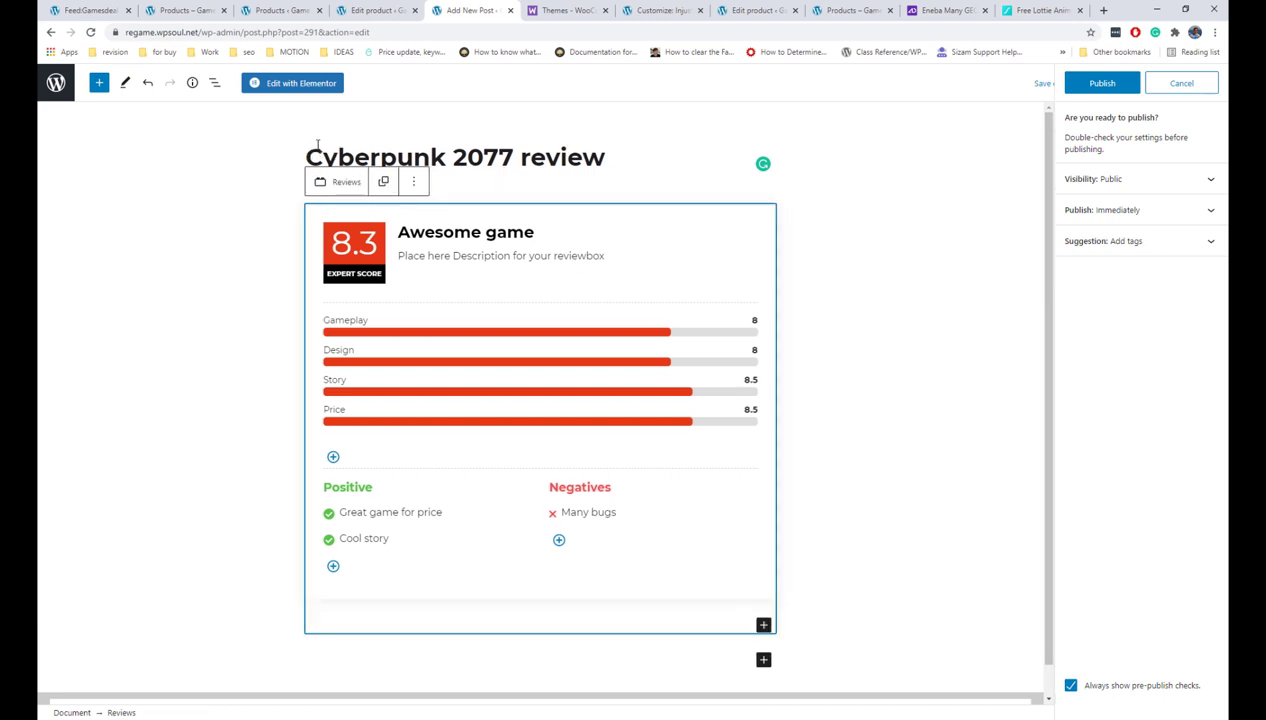
# Convert the inserted Reviews block to a regular block and test its heading by adding and deleting extra text.
pyautogui.click(383, 181)
pyautogui.click(495, 236)
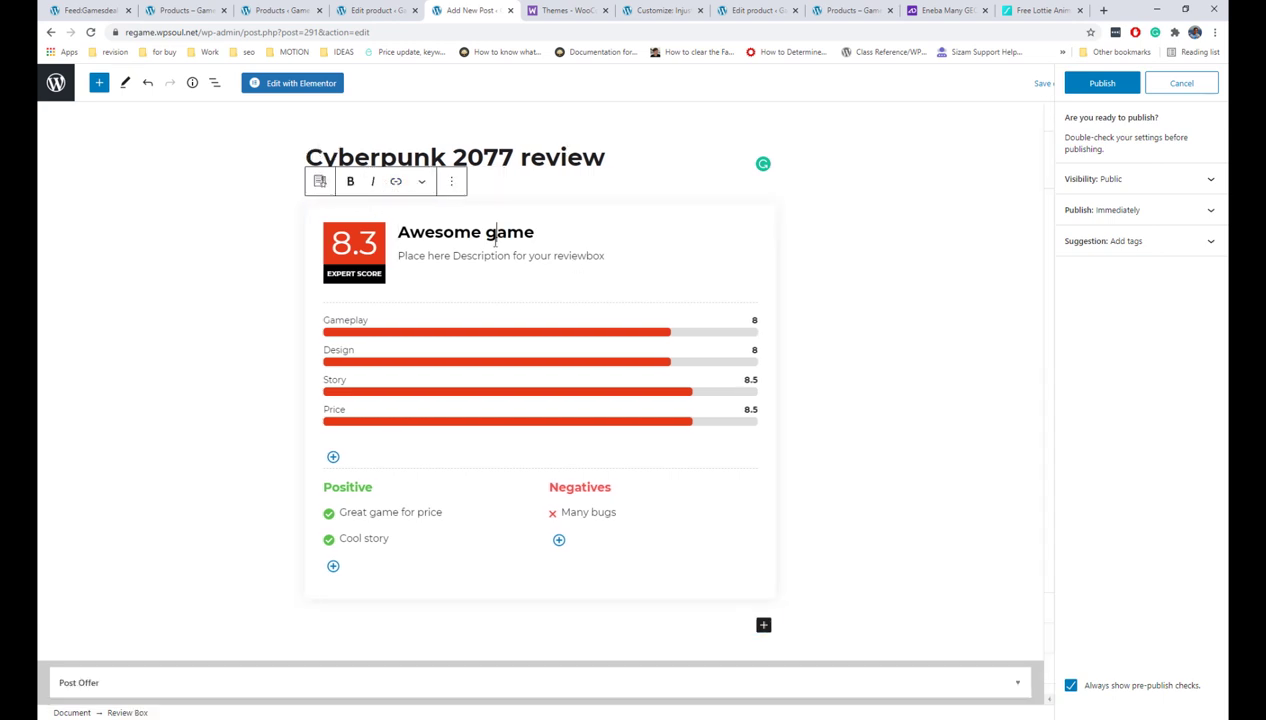
pyautogui.write('s')
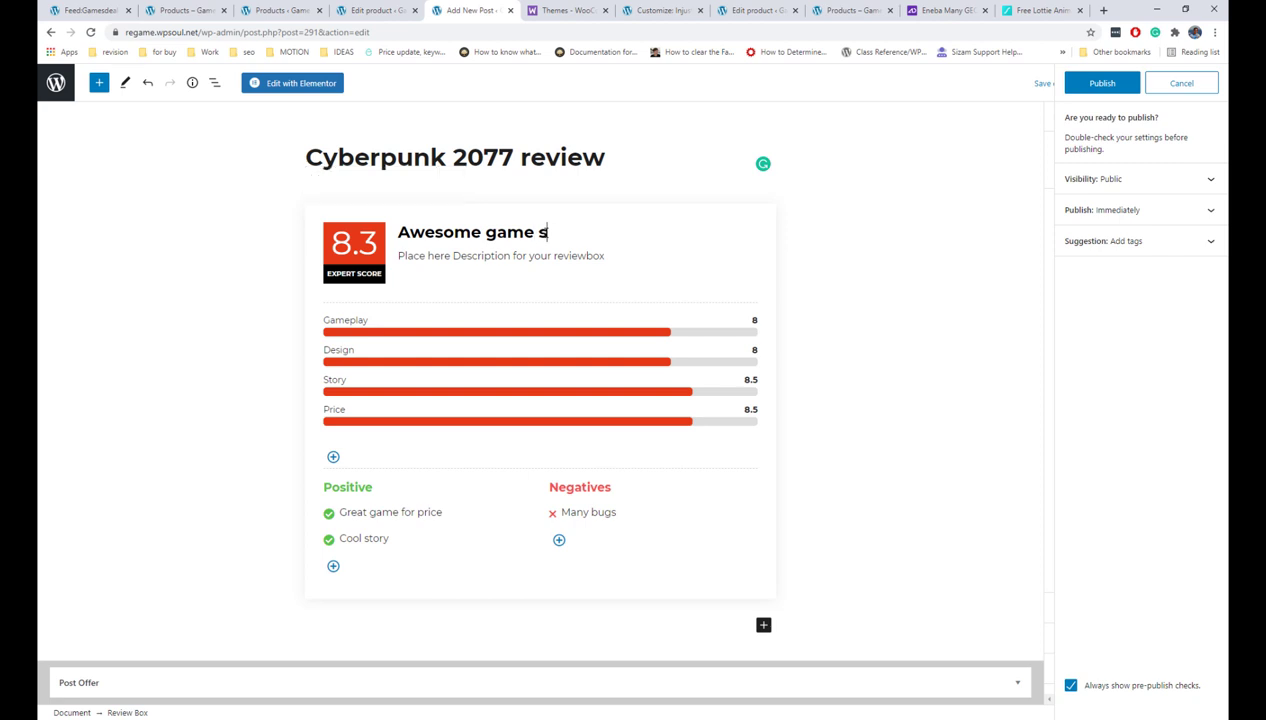
pyautogui.write('ssd')
pyautogui.hotkey('shift', 'Left')
pyautogui.hotkey('shift', 'Left')
pyautogui.hotkey('shift', 'Left')
pyautogui.hotkey('shift', 'Left')
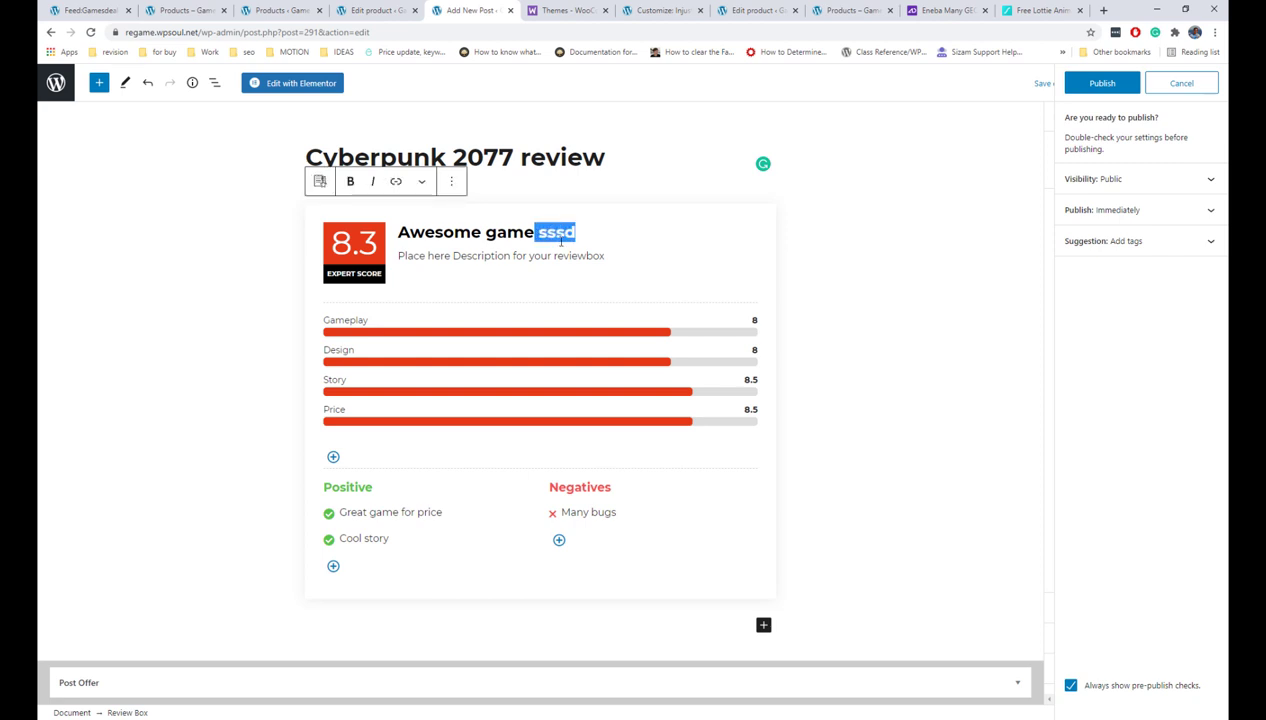
pyautogui.press('BackSpace')
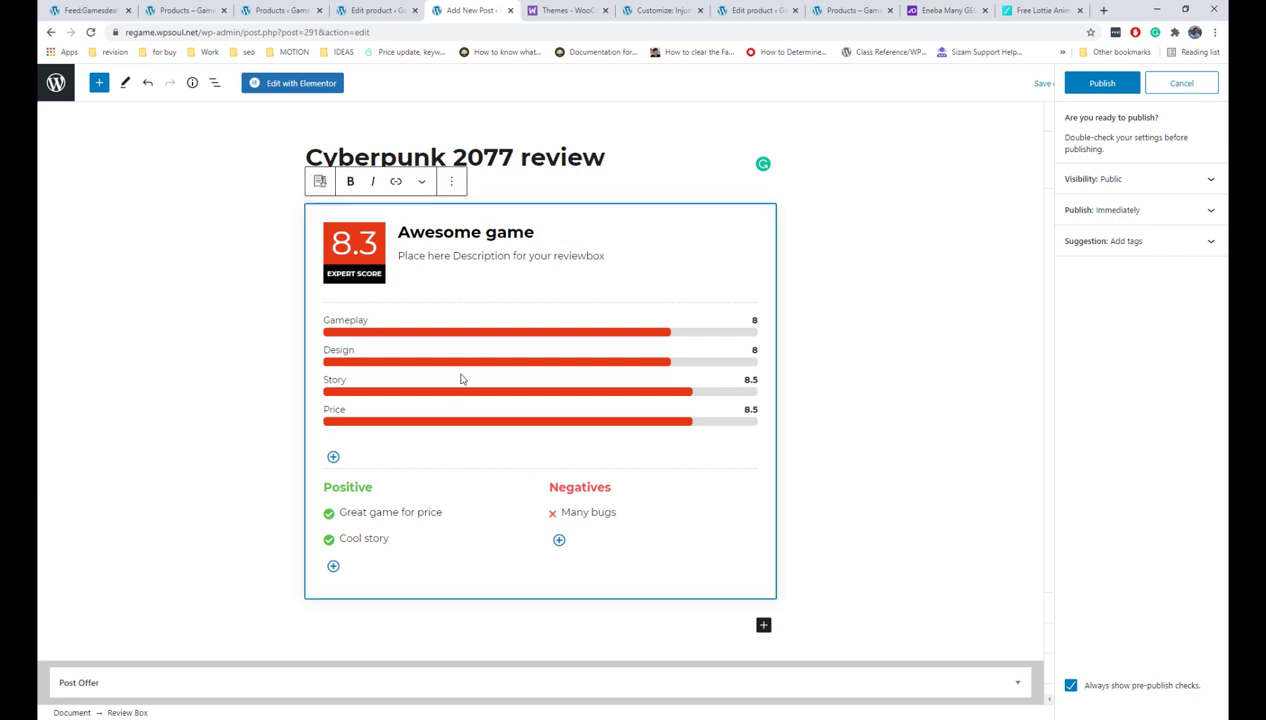
# Leave the pre-publish check and remove the review box from the post.
pyautogui.click(1161, 86)
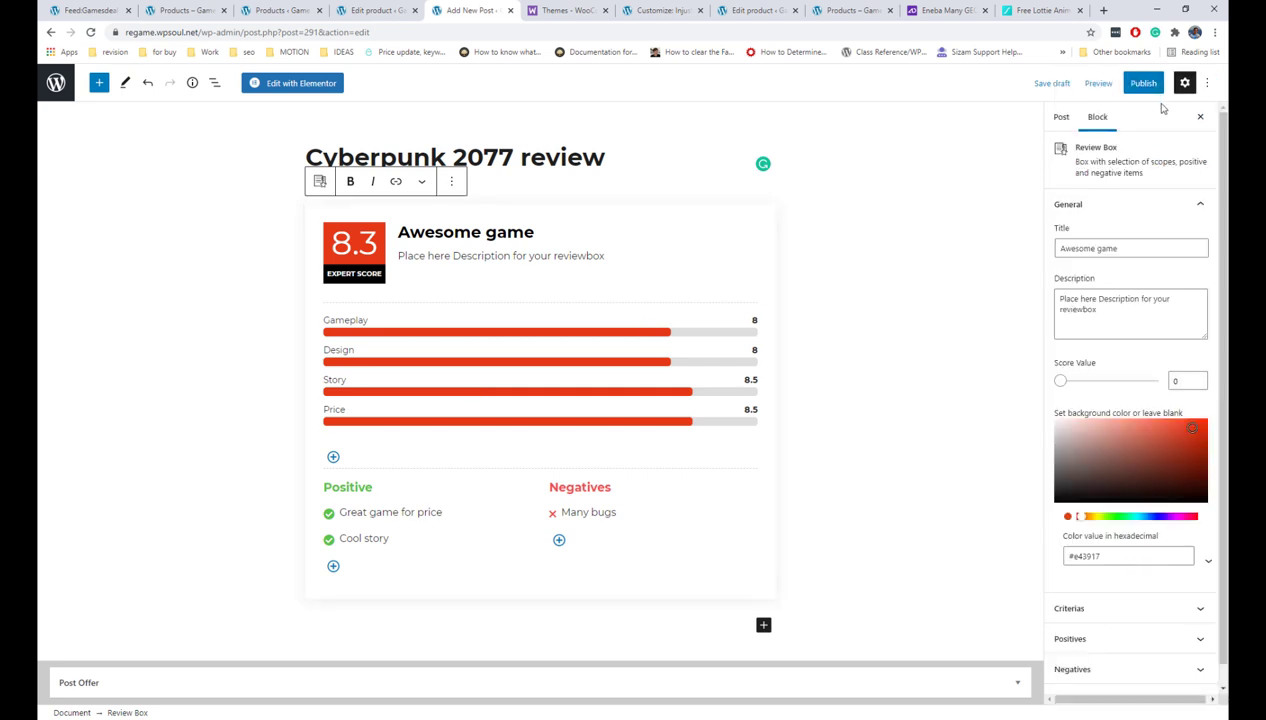
pyautogui.scroll(-1, 1150, 305)
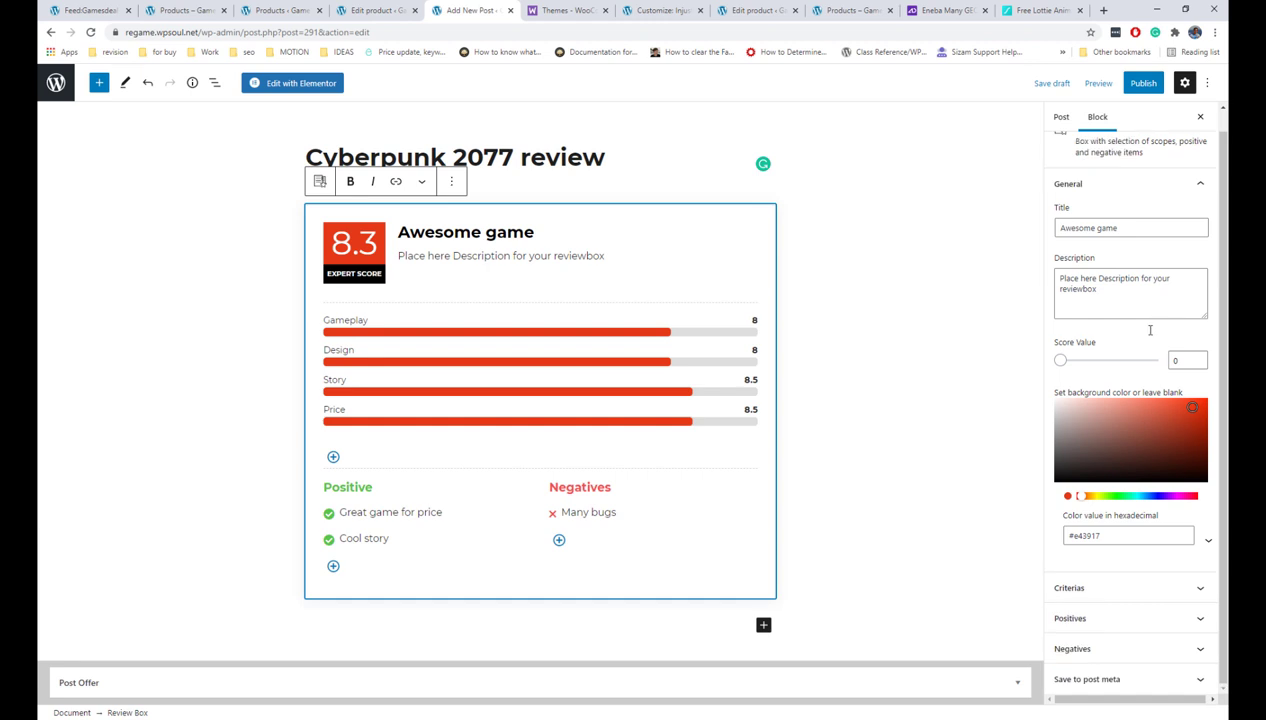
pyautogui.click(451, 181)
pyautogui.click(477, 432)
# Insert a WooCommerce Box block under the post title and set its product to Cyberpunk 2077 PC.
pyautogui.write('/')
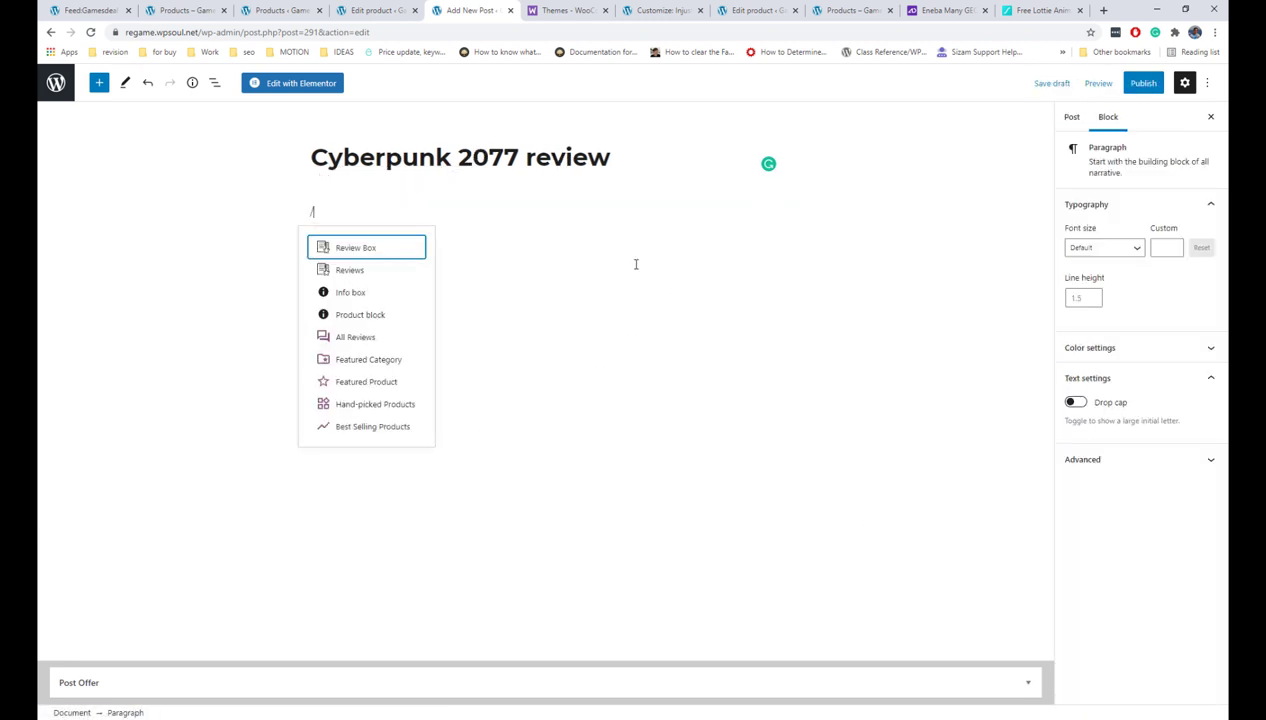
pyautogui.write('woo')
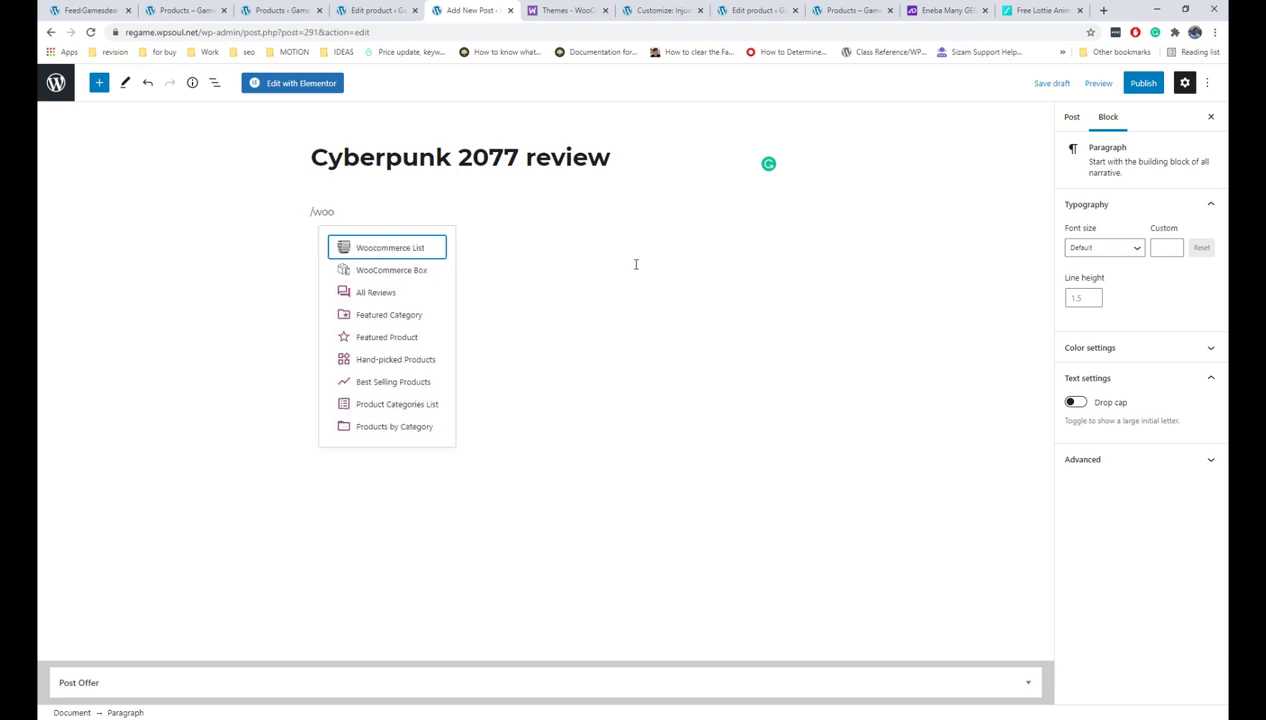
pyautogui.click(412, 270)
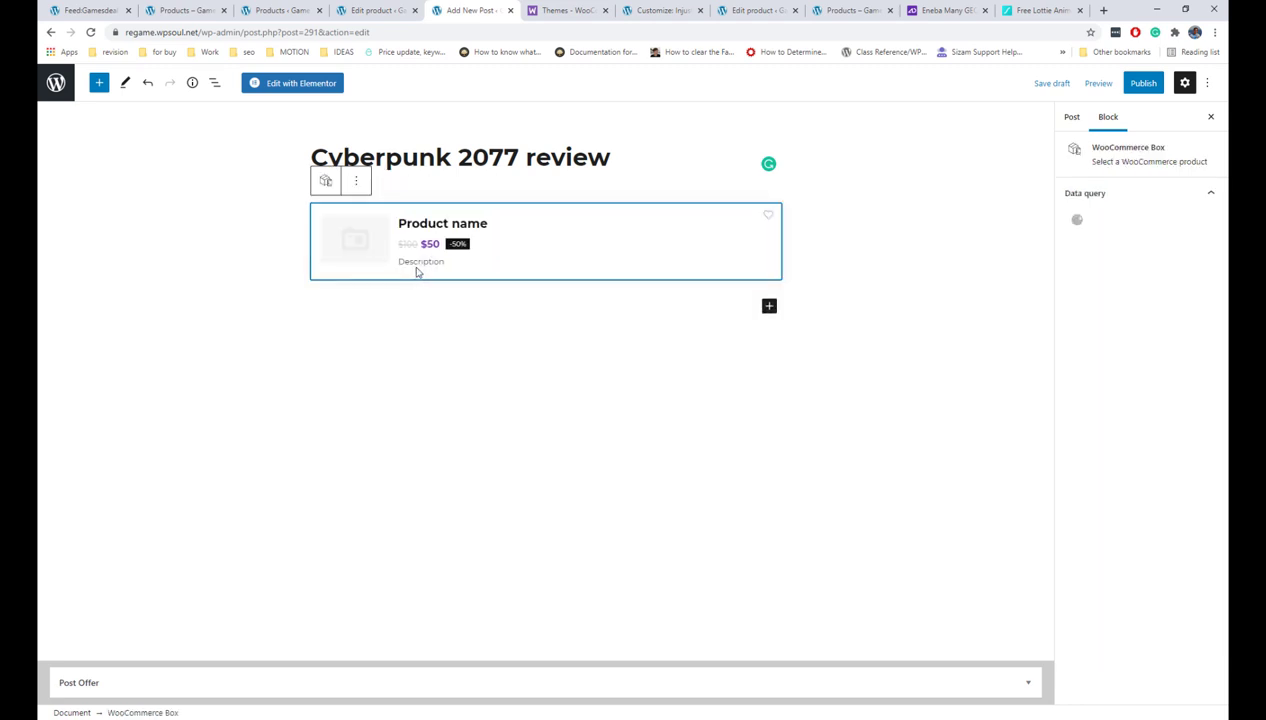
pyautogui.click(1086, 237)
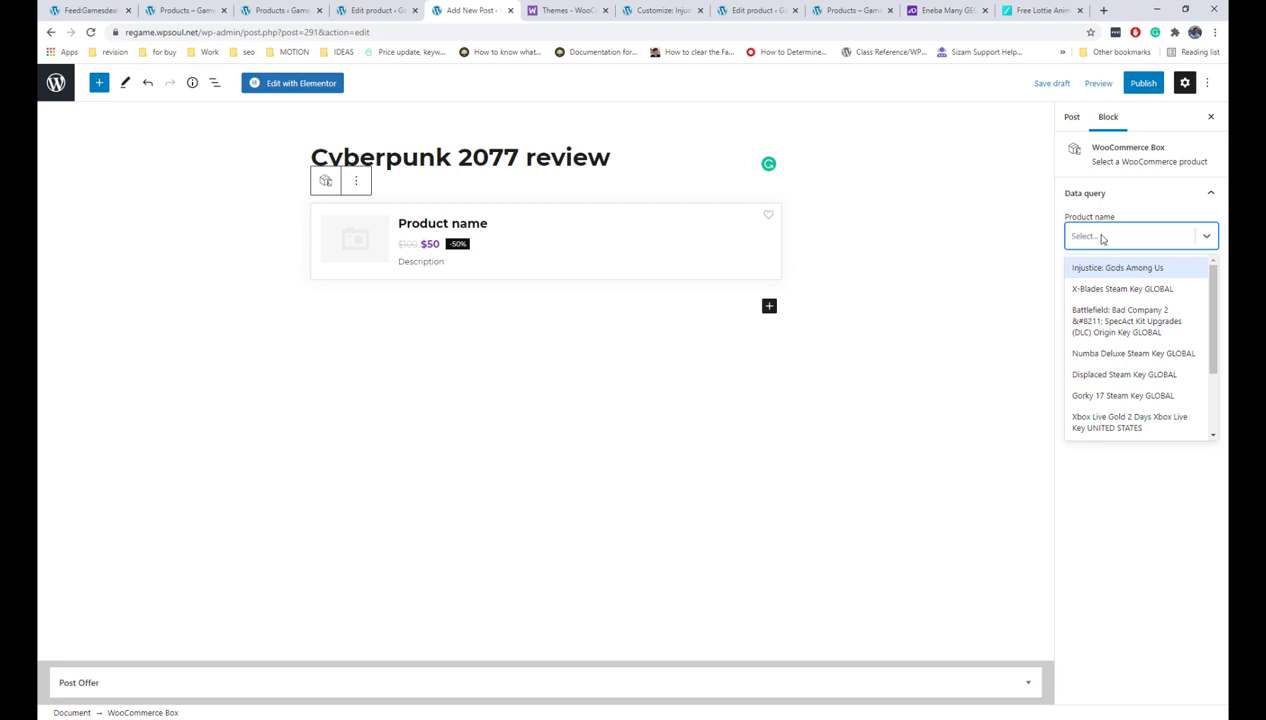
pyautogui.write('cyber')
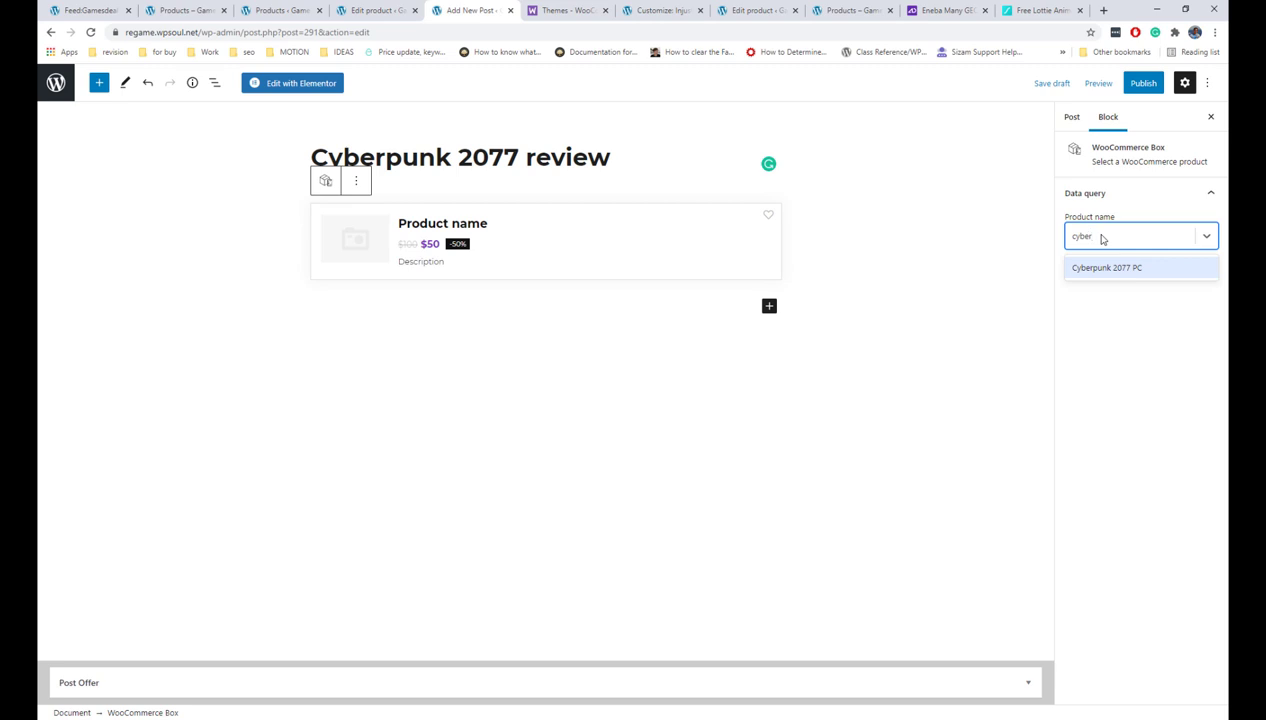
pyautogui.click(1095, 268)
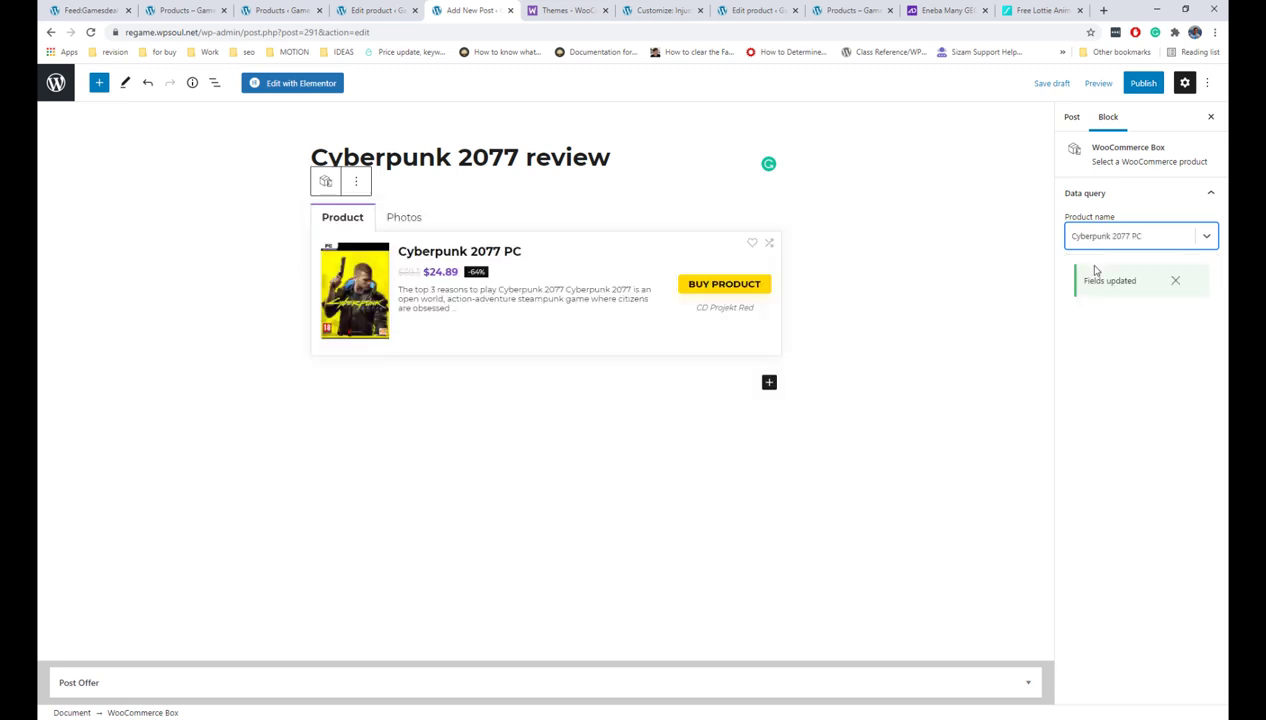
# Check the Photos and Product views of the WooCommerce Box and remove the block from the post.
pyautogui.click(405, 218)
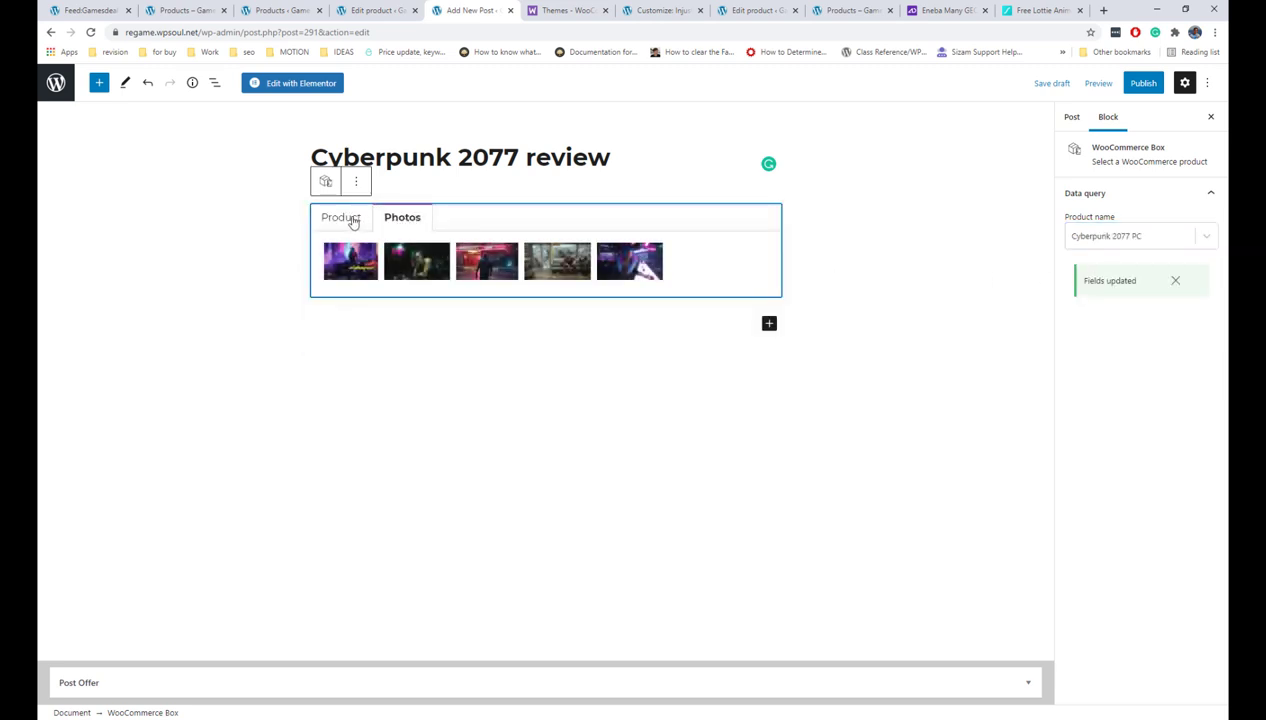
pyautogui.click(348, 218)
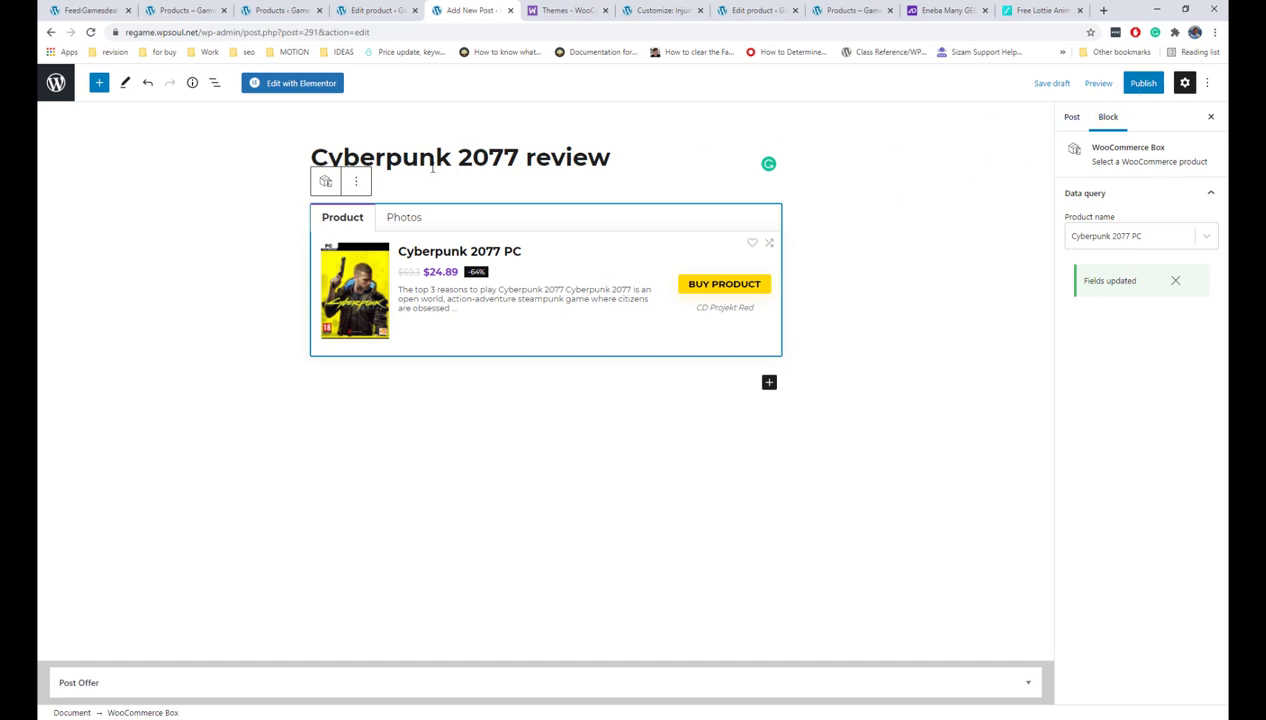
pyautogui.click(363, 182)
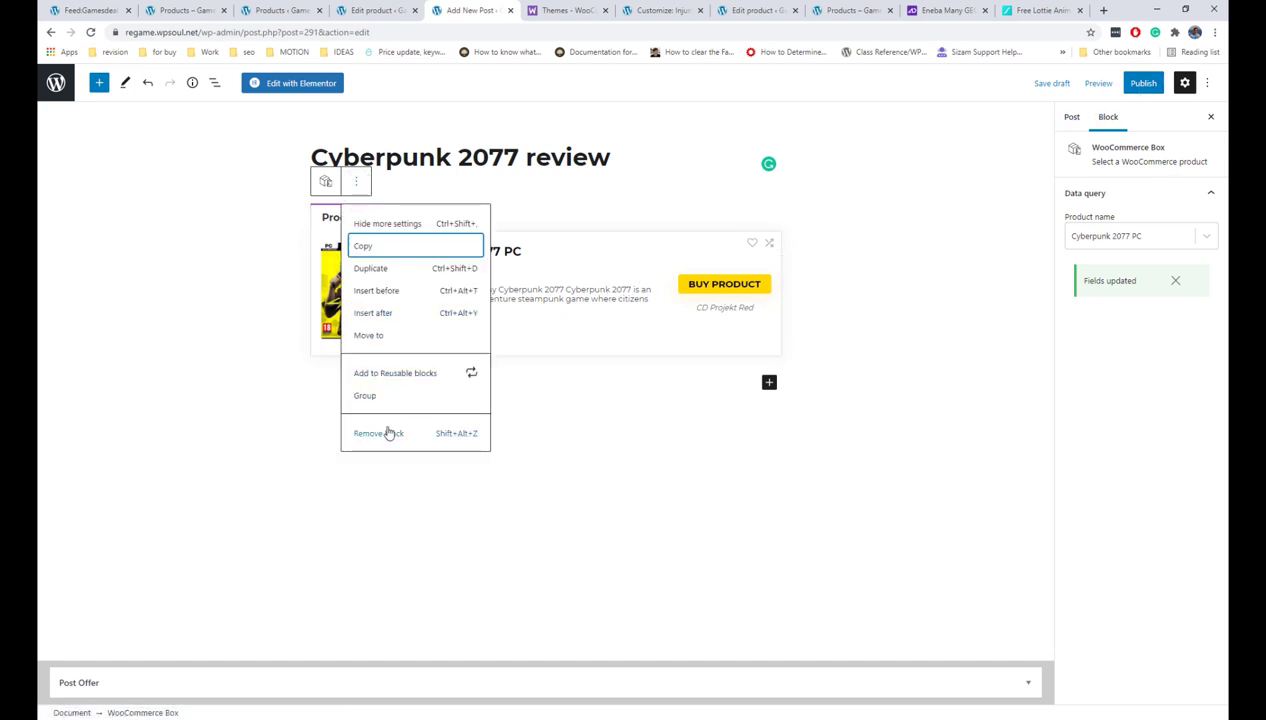
pyautogui.click(385, 431)
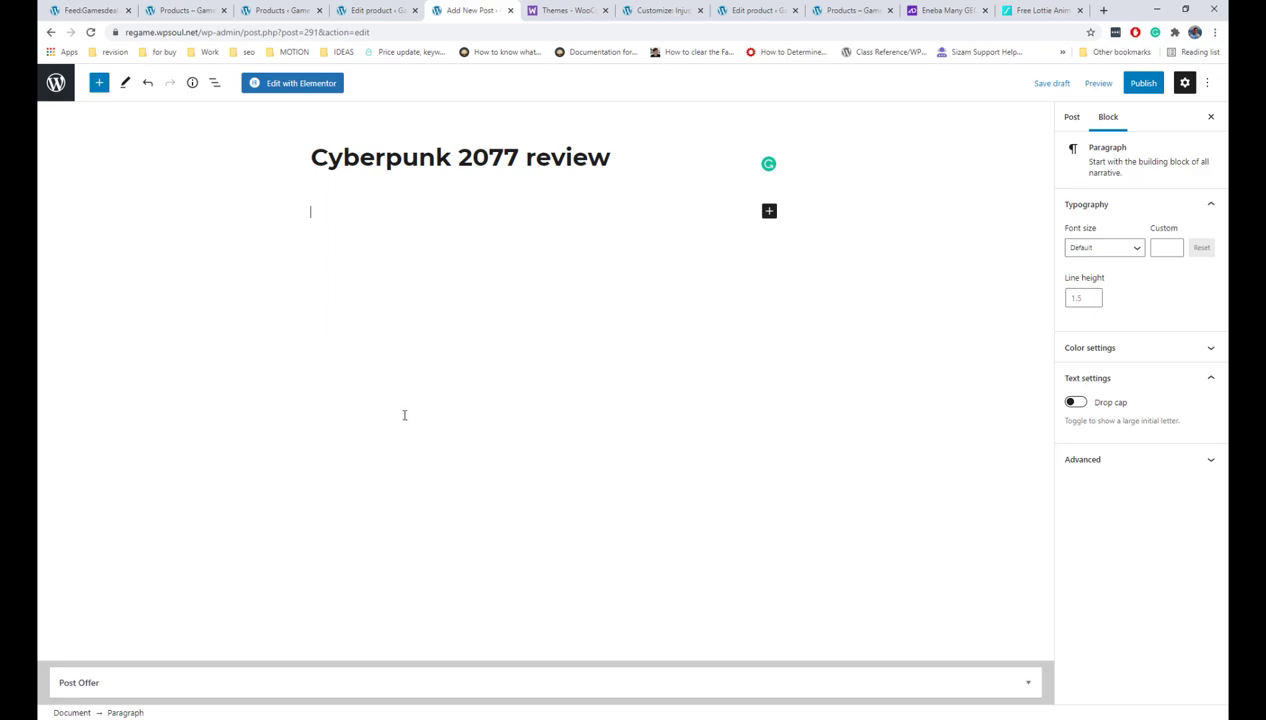
# Insert an Info box block from the ReHub helper modules and select its content text.
pyautogui.click(416, 214)
pyautogui.click(99, 83)
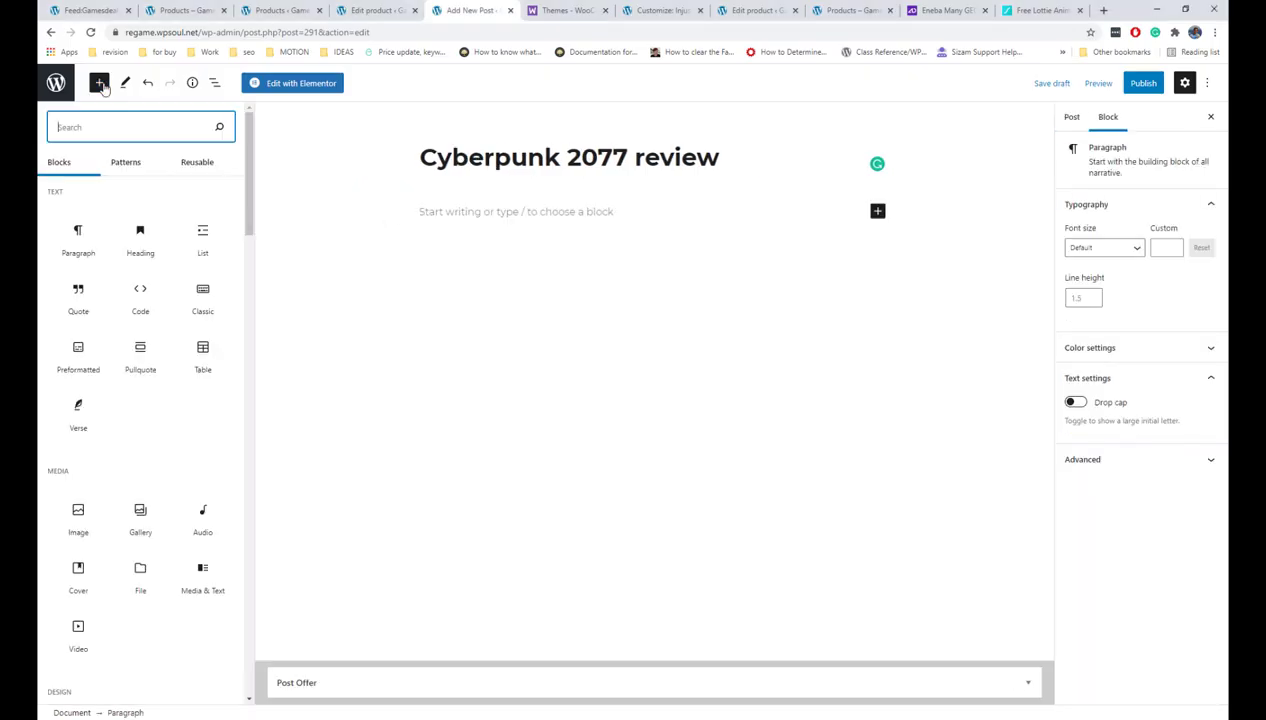
pyautogui.moveTo(246, 167); pyautogui.dragTo(246, 308)
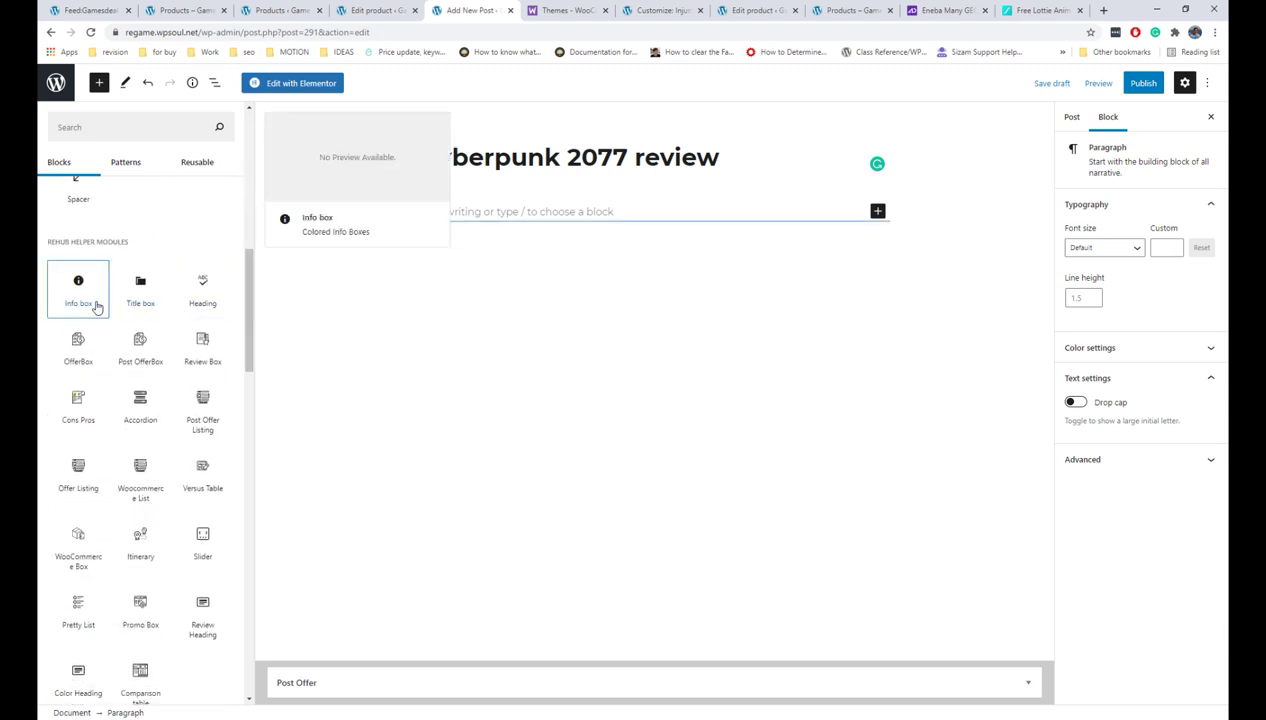
pyautogui.click(94, 305)
pyautogui.moveTo(418, 226); pyautogui.dragTo(302, 232)
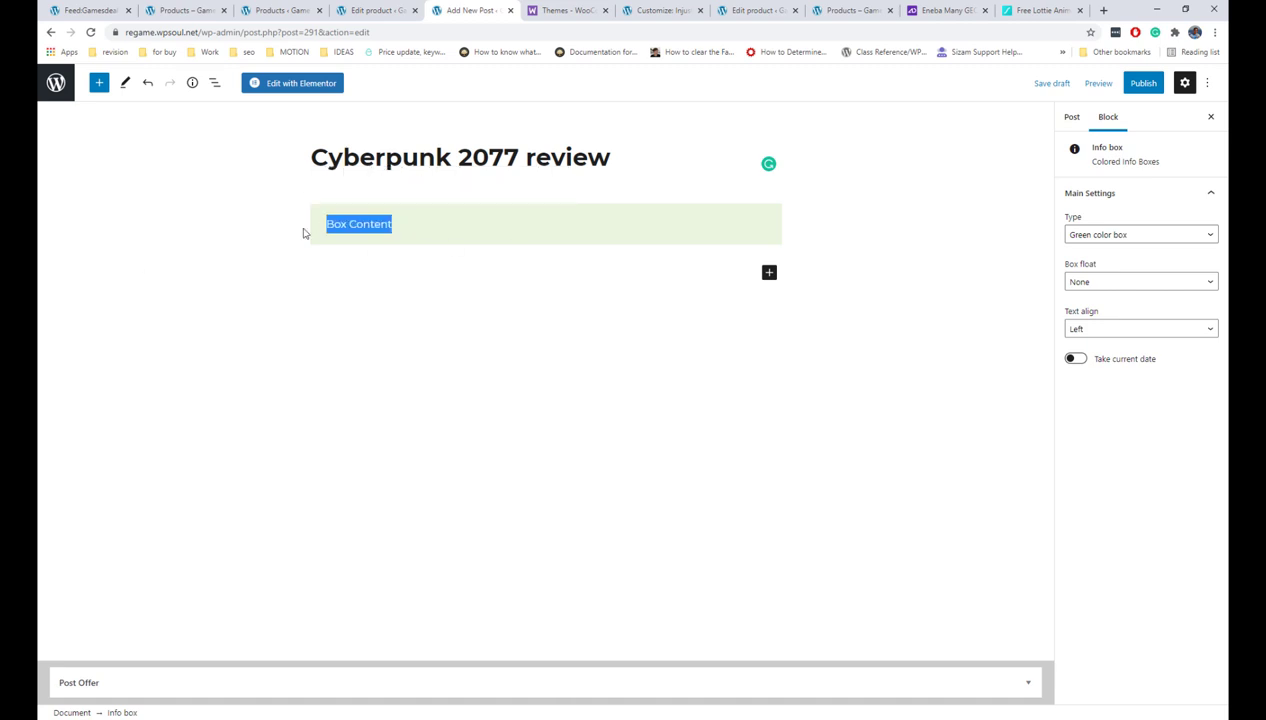
# Change the Info box type to Download and remove the block from the post.
pyautogui.click(437, 224)
pyautogui.click(1145, 236)
pyautogui.click(1130, 258)
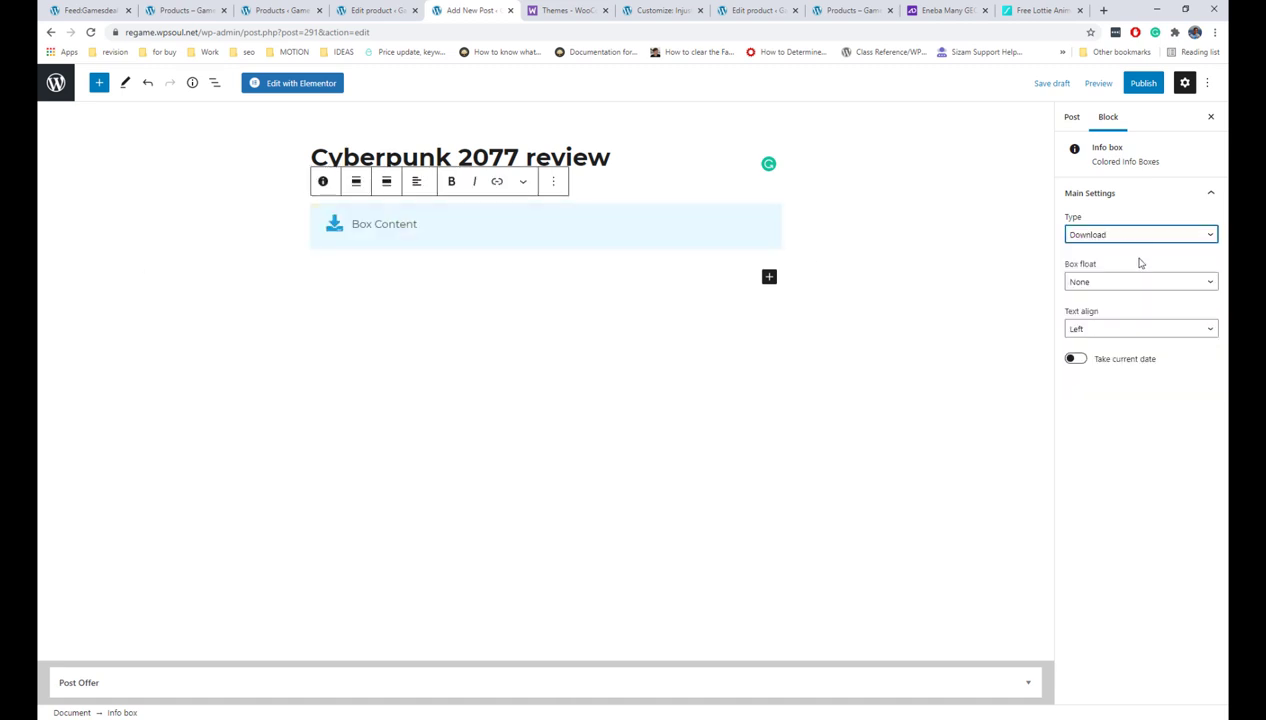
pyautogui.click(553, 181)
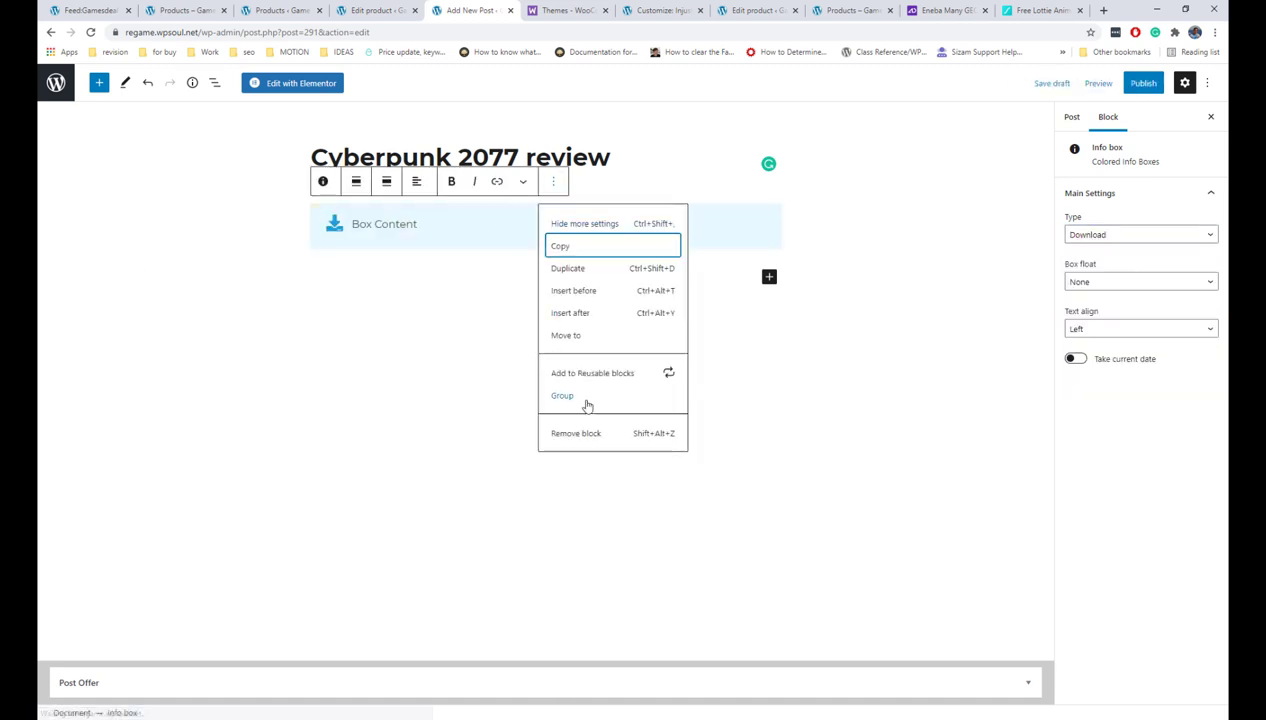
pyautogui.click(578, 432)
# Insert a Title box block from the ReHub helper modules and place the cursor in its content.
pyautogui.click(99, 83)
pyautogui.scroll(-10, 150, 330)
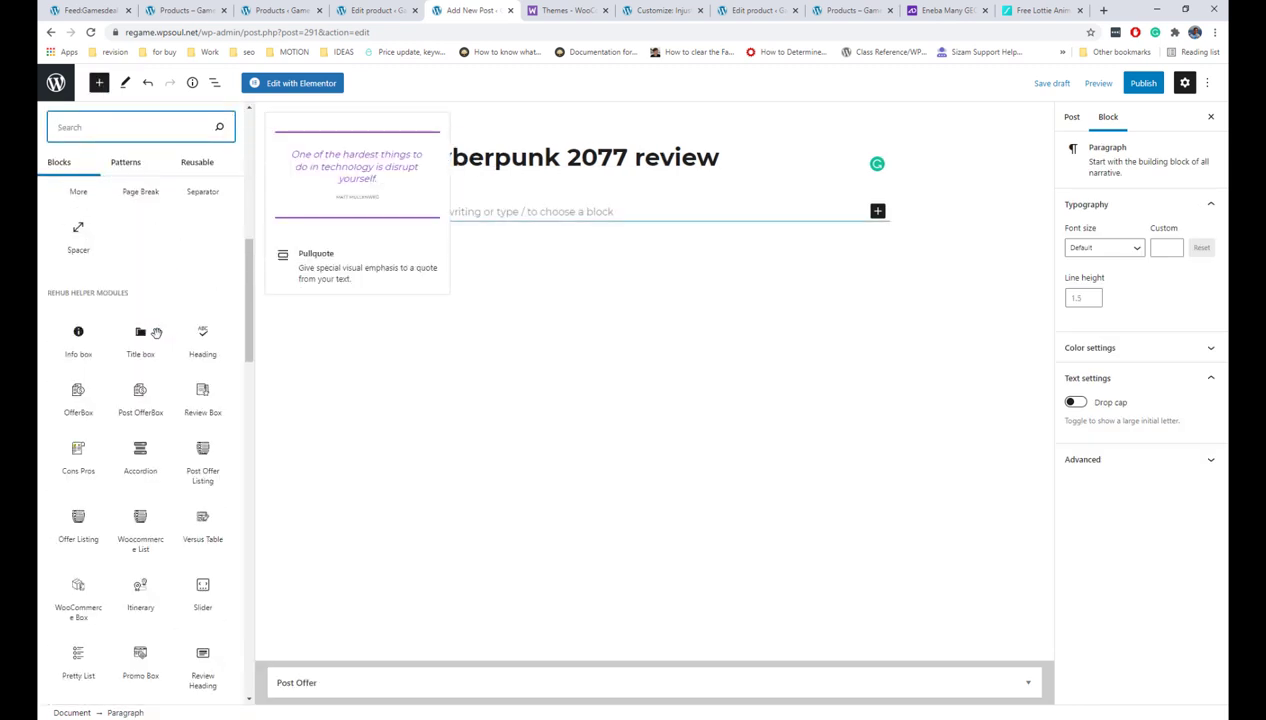
pyautogui.click(141, 331)
pyautogui.click(376, 225)
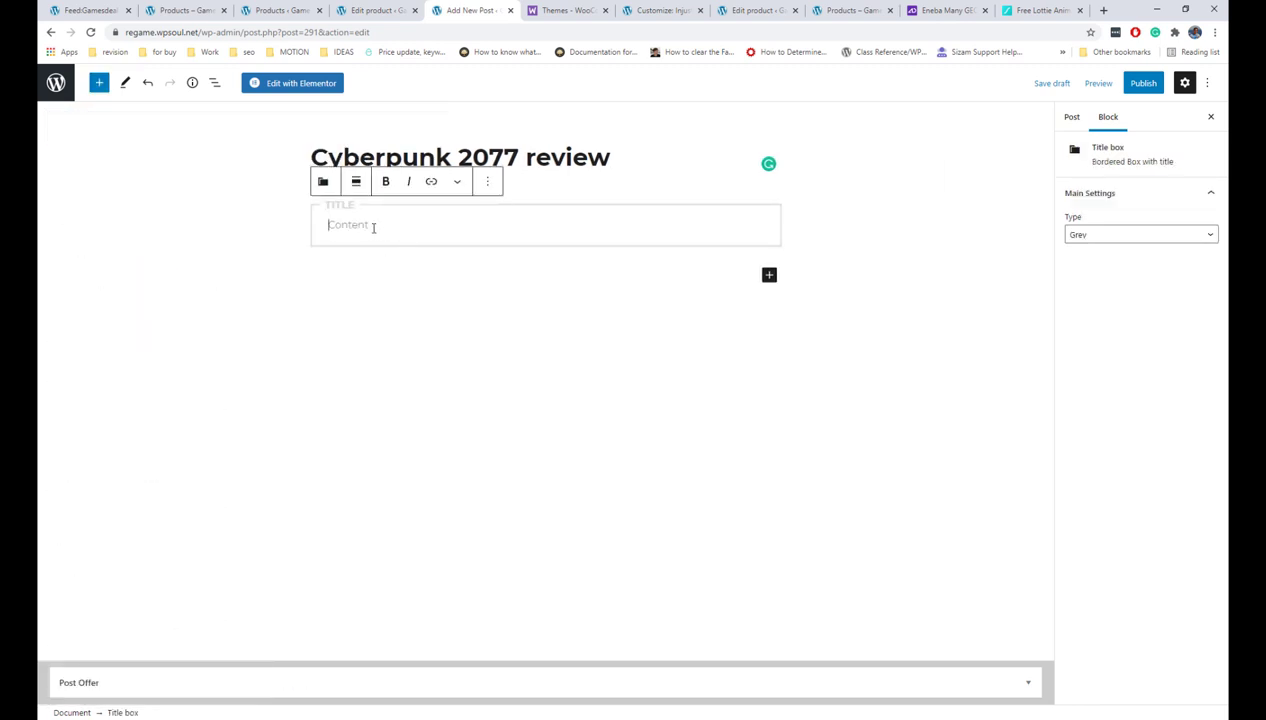
# Fill the Title box with the content "asadasdasd" and the title "asdasdasd", and remove the block.
pyautogui.write('asadasdasd')
pyautogui.click(349, 205)
pyautogui.write('asdasdasd')
pyautogui.click(386, 181)
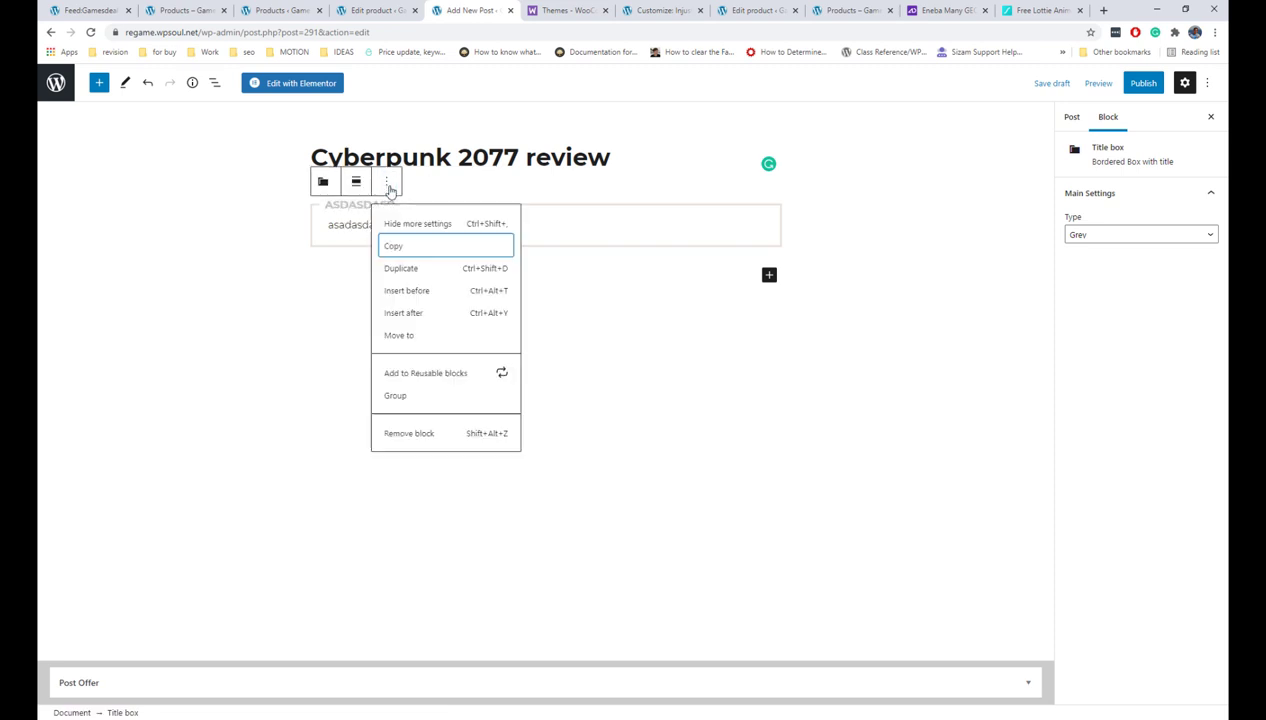
pyautogui.click(410, 433)
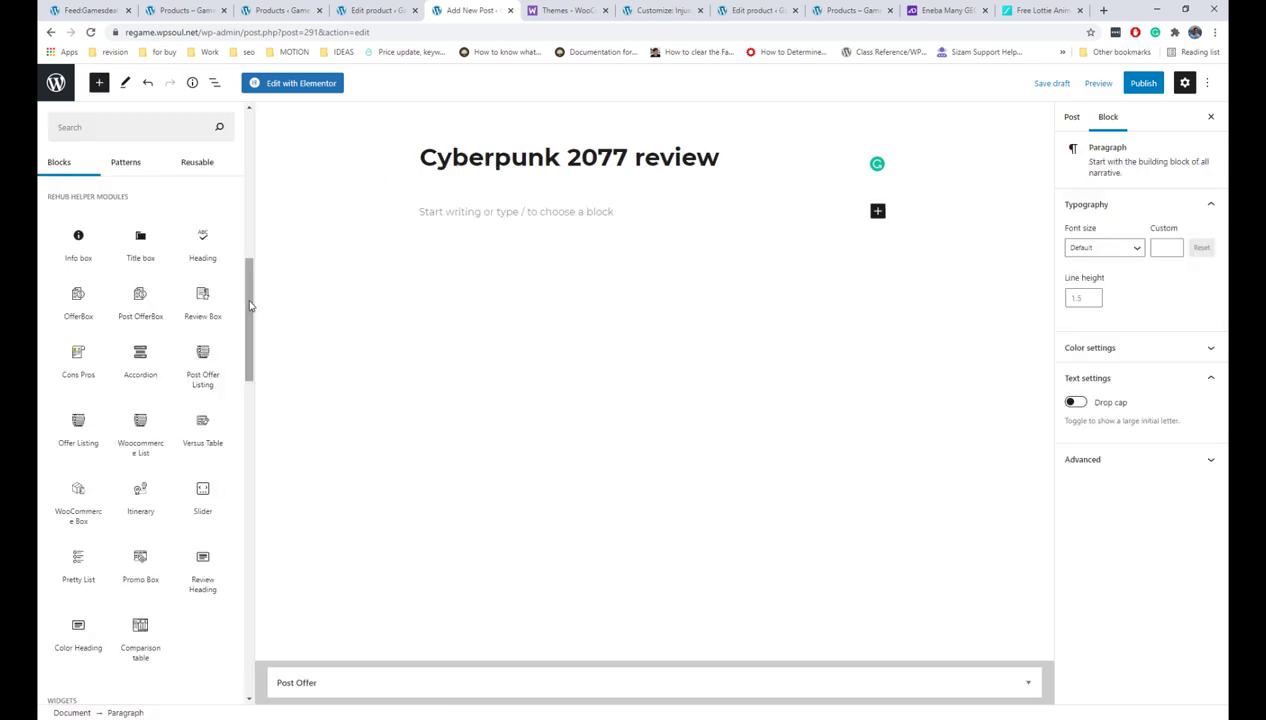
# Insert an OfferBox block and enter "fgfdgdfgdfg" as its product name.
pyautogui.click(78, 295)
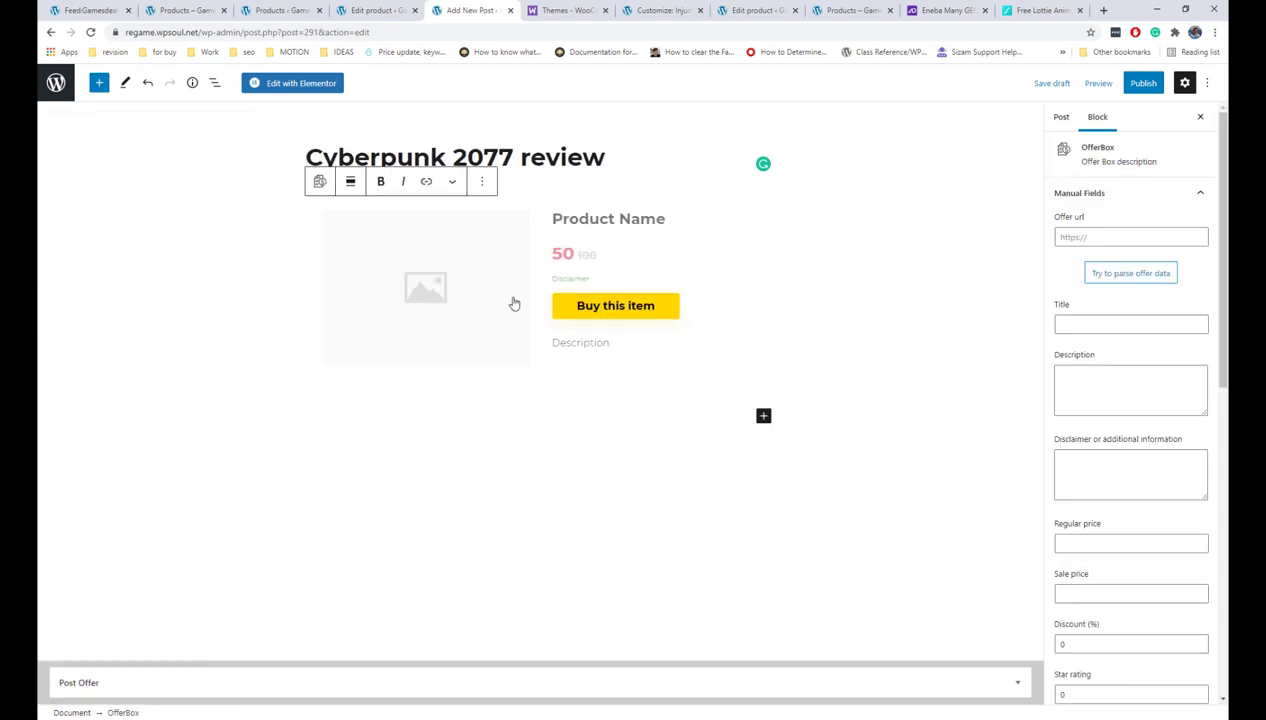
pyautogui.click(619, 222)
pyautogui.write('fgfdgdfgdfg')
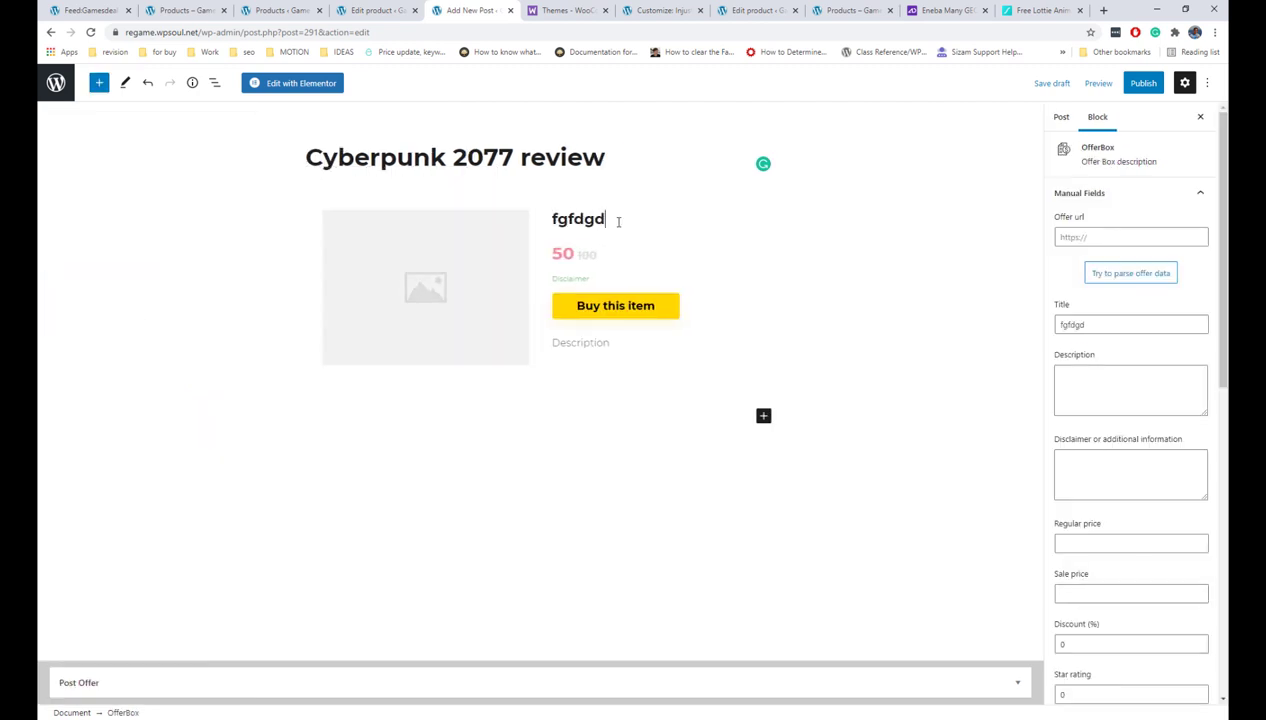
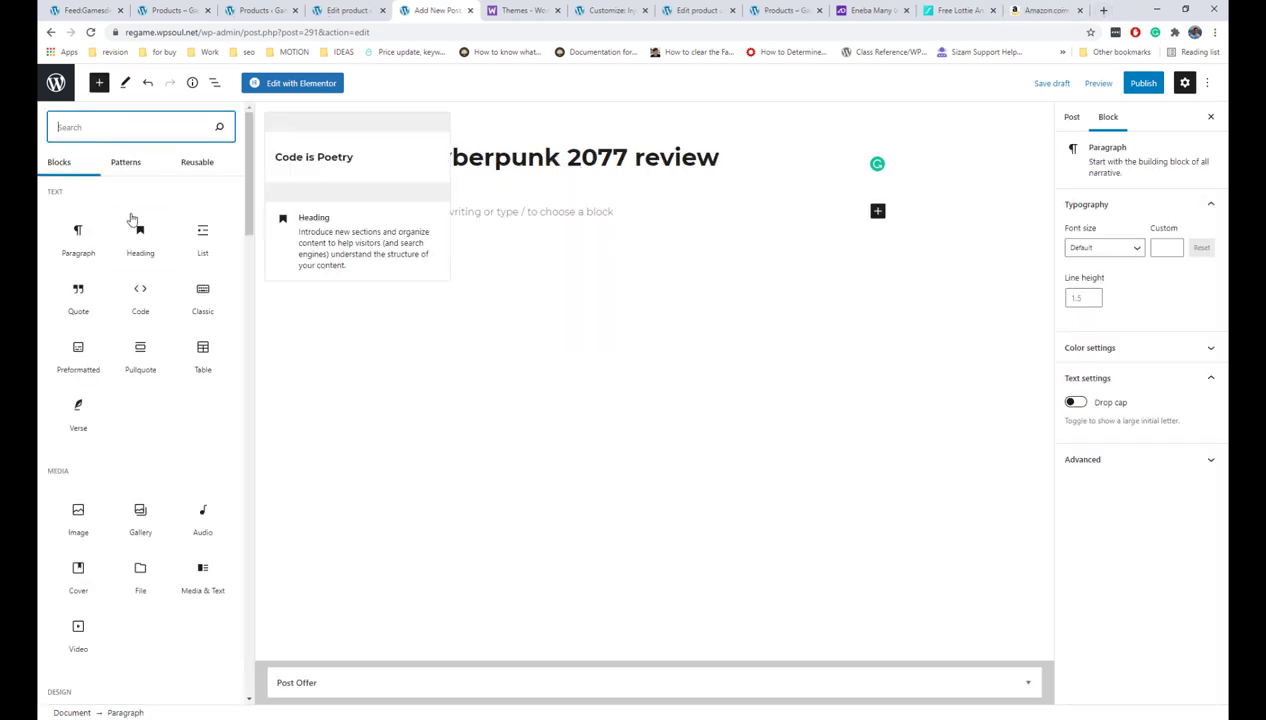
# Insert a Cons Pros block from the ReHub helper modules and remove it from the post.
pyautogui.scroll(-5, 131, 218)
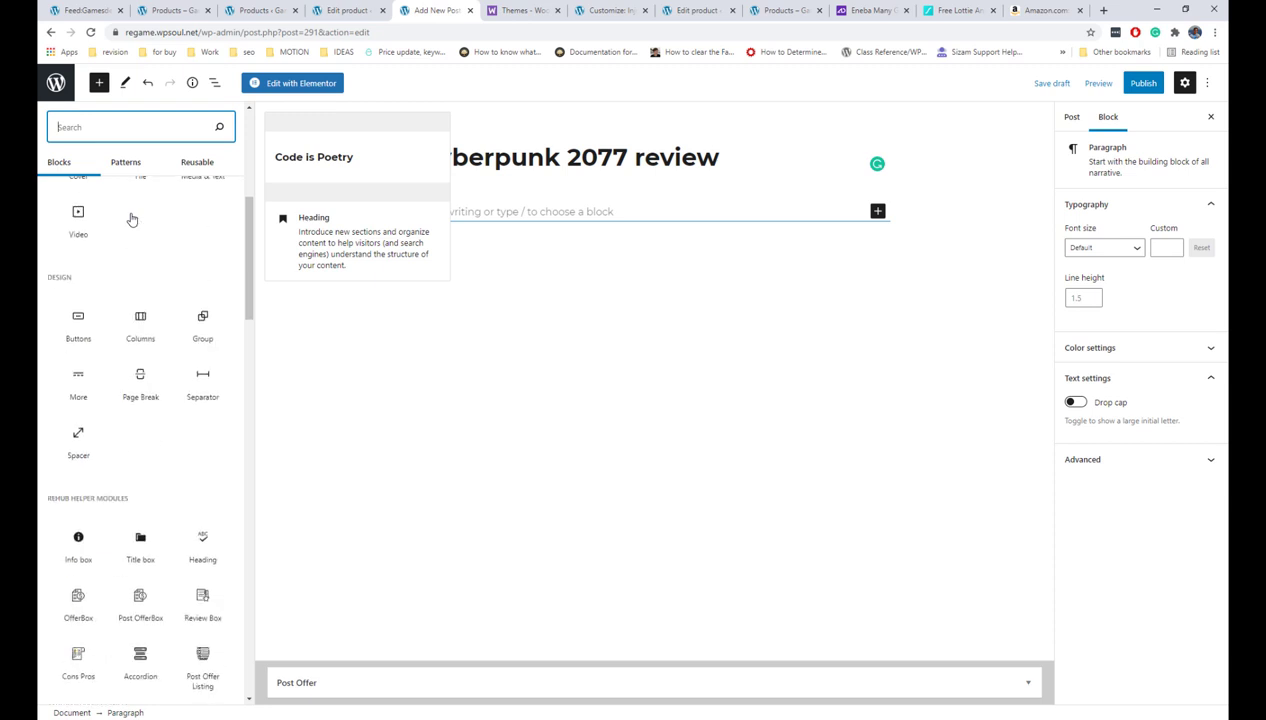
pyautogui.scroll(-4, 131, 218)
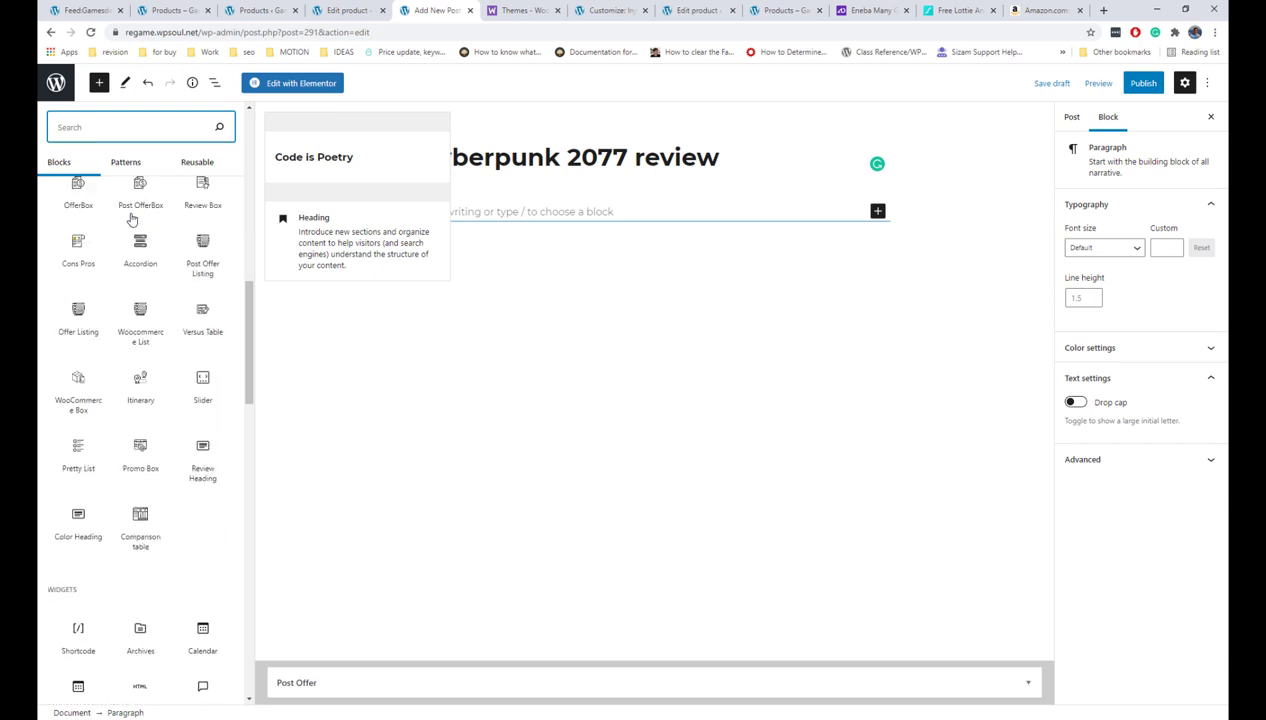
pyautogui.click(84, 240)
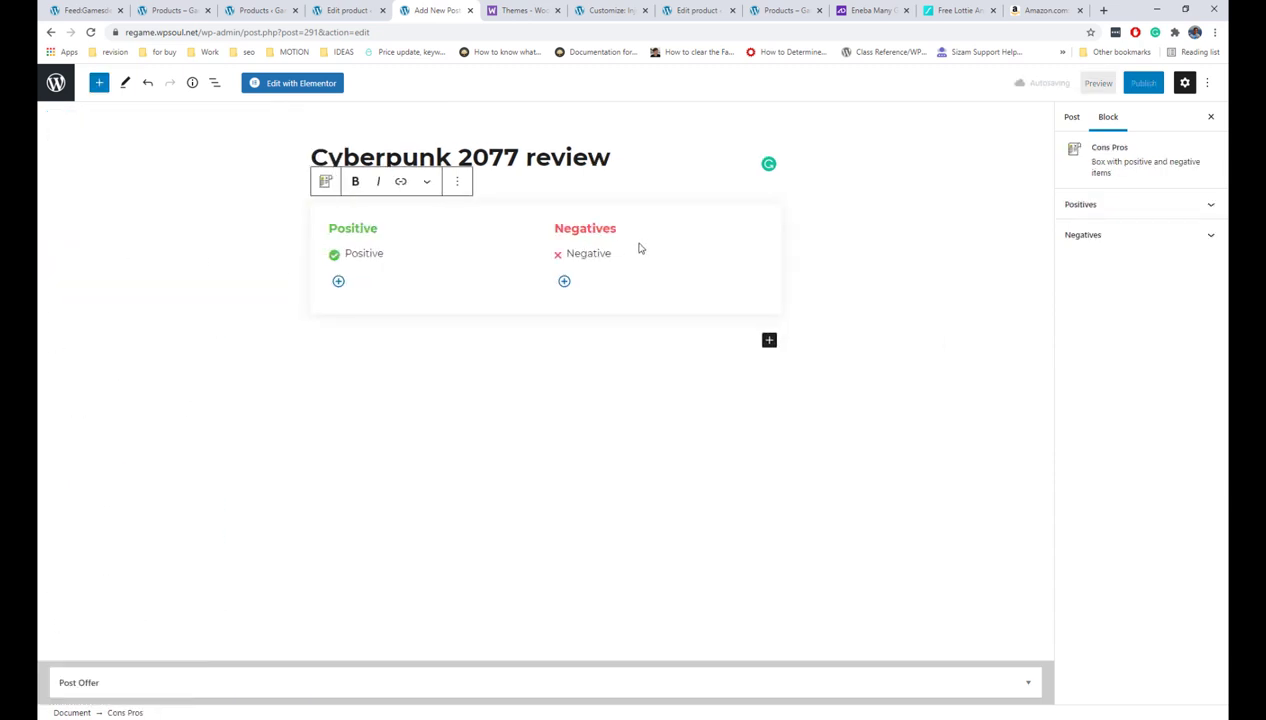
pyautogui.click(458, 181)
pyautogui.click(487, 432)
# Insert a Versus Table block from the ReHub helper modules.
pyautogui.click(98, 82)
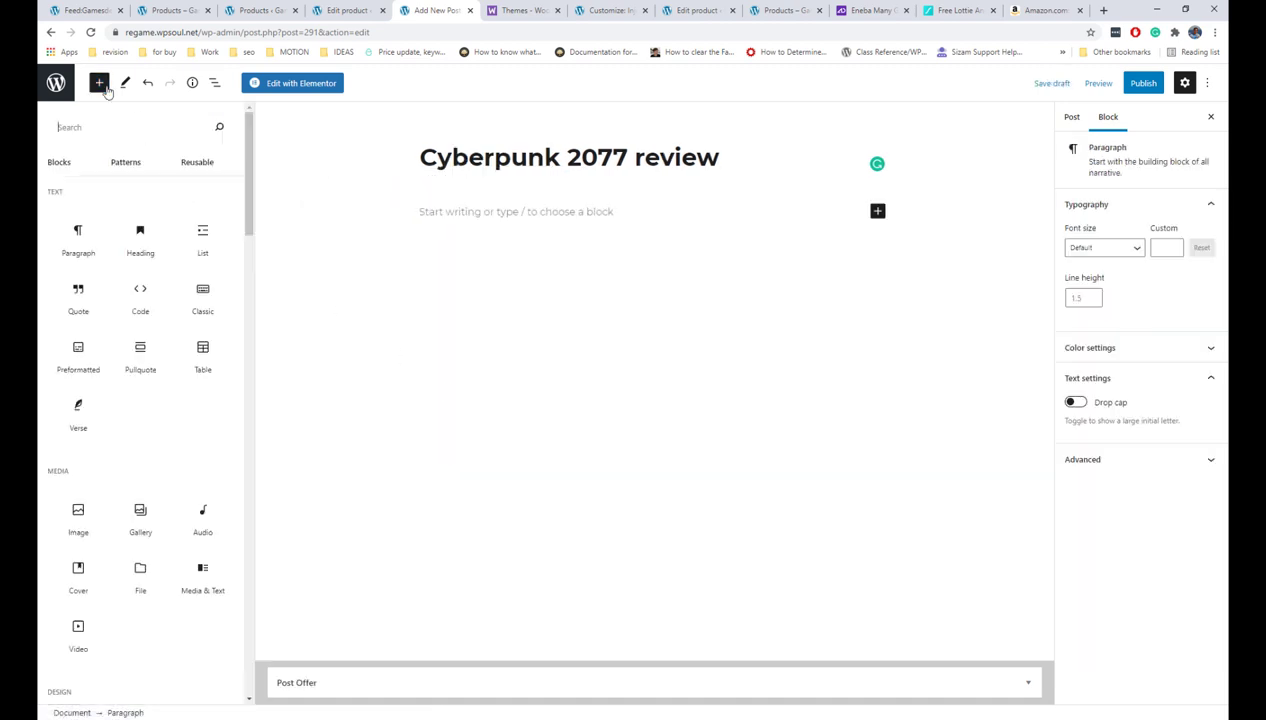
pyautogui.scroll(-10, 140, 298)
pyautogui.scroll(2, 140, 298)
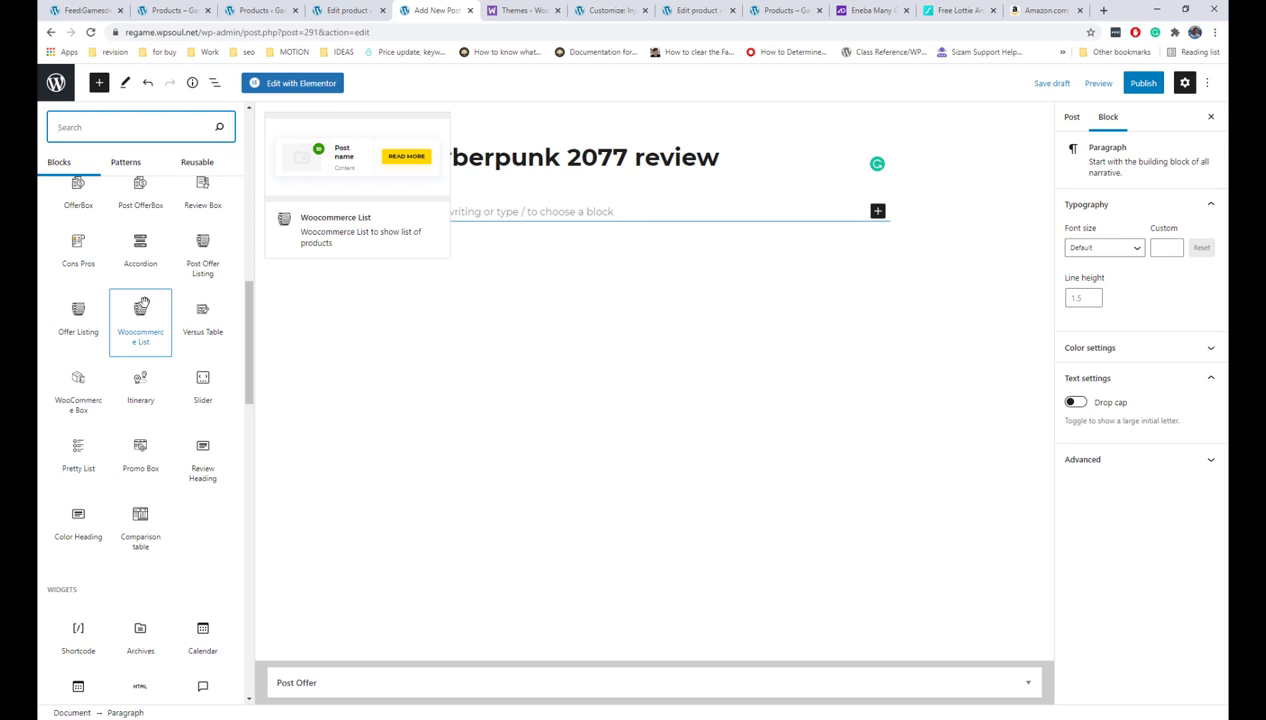
pyautogui.click(200, 318)
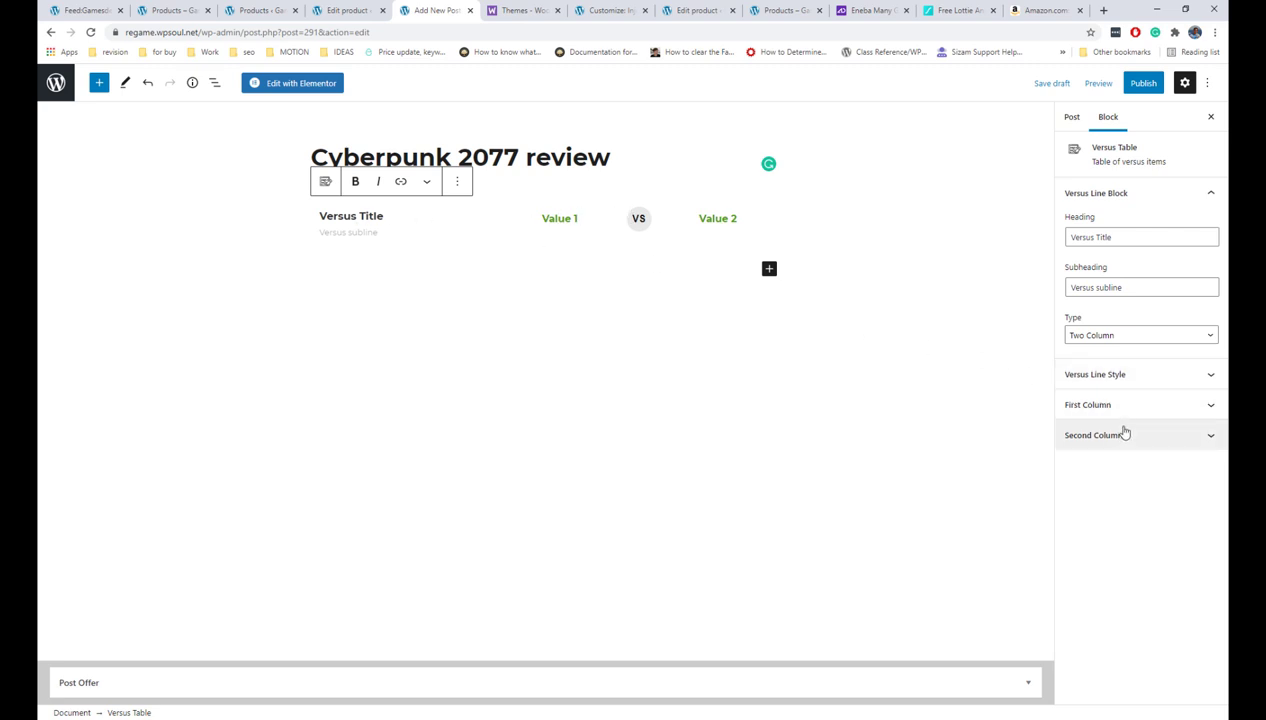
# Set the Versus Table type to Three Column and remove the block from the post.
pyautogui.click(1120, 336)
pyautogui.click(1118, 362)
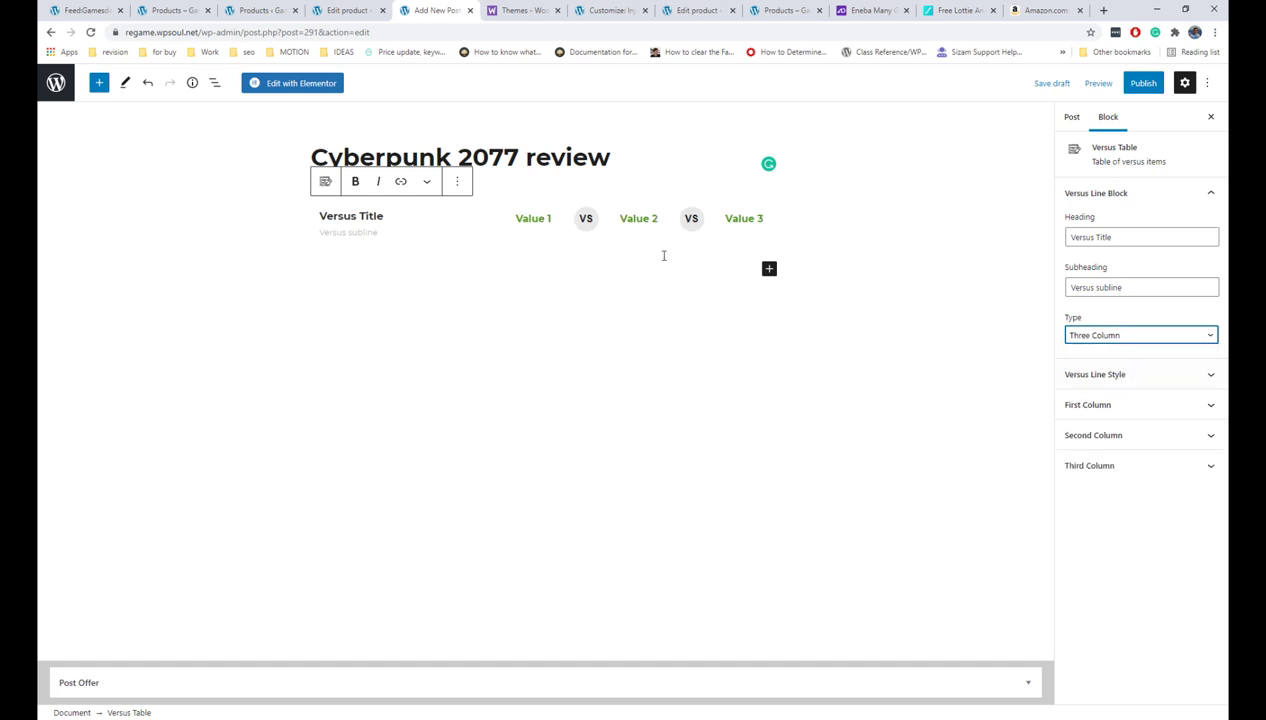
pyautogui.click(457, 181)
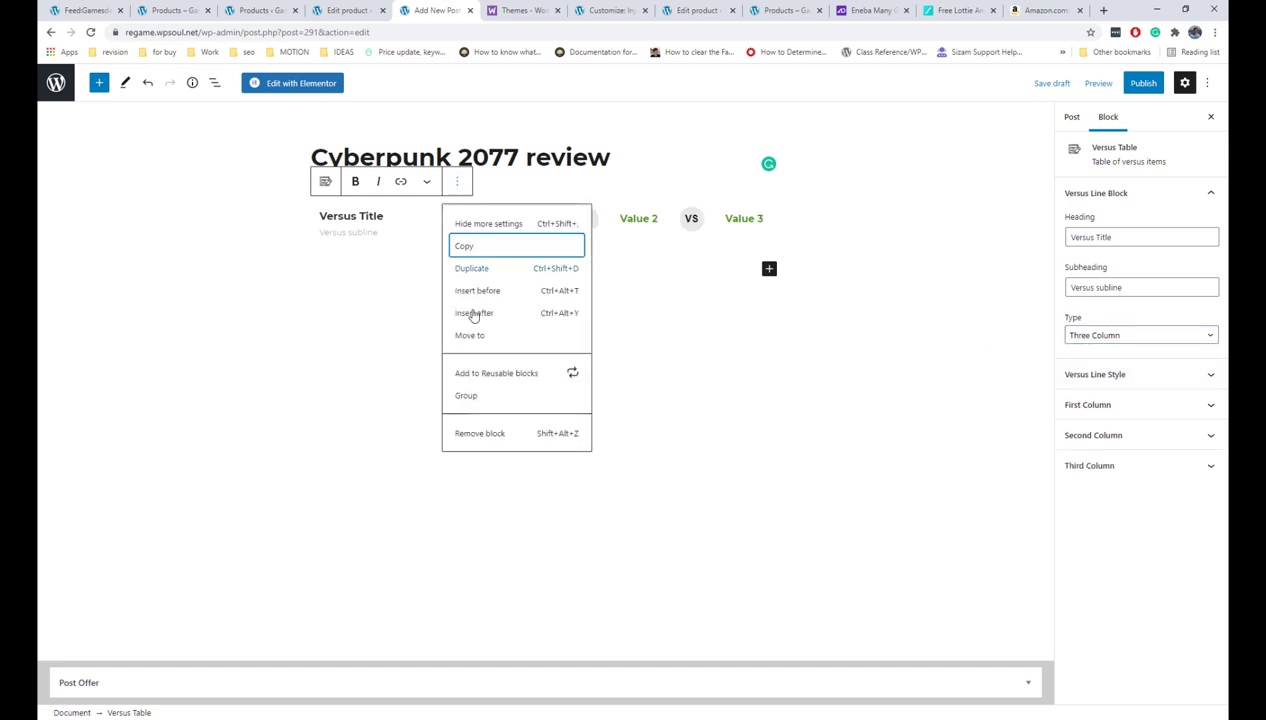
pyautogui.click(489, 433)
# Insert an Accordion block from the ReHub helper modules under the post title.
pyautogui.click(98, 83)
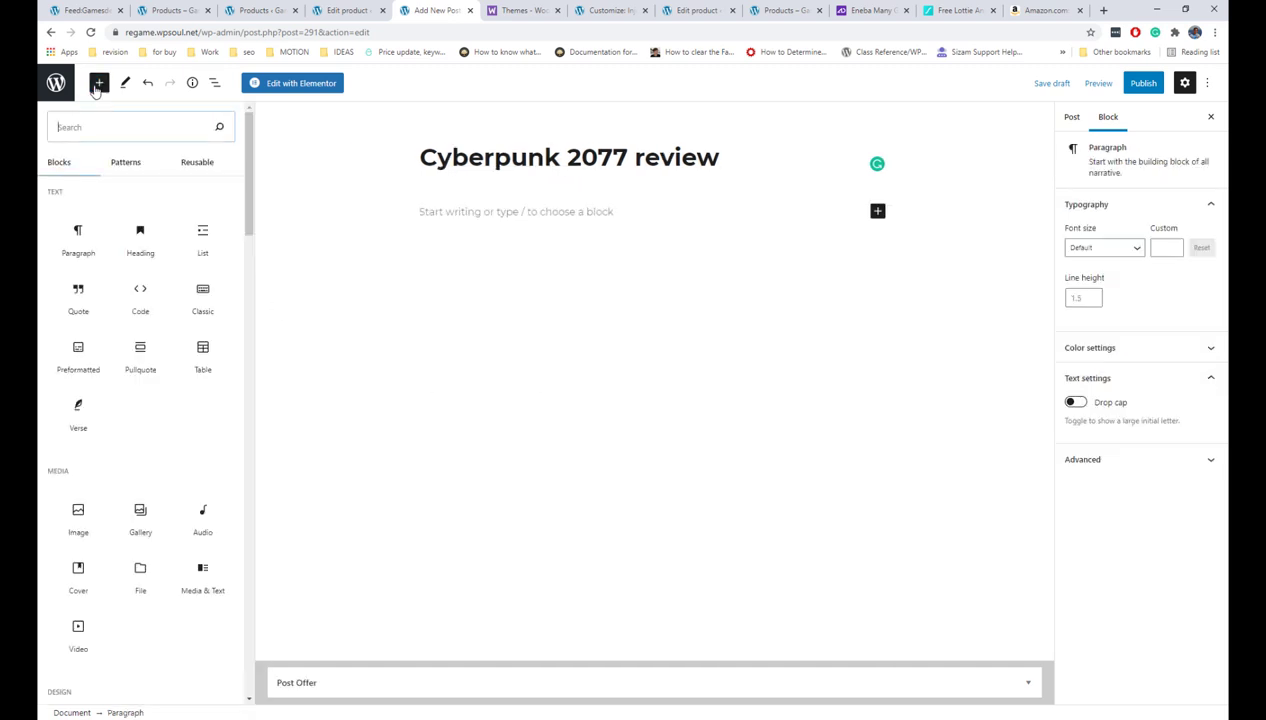
pyautogui.scroll(-5, 127, 228)
pyautogui.scroll(-2, 127, 228)
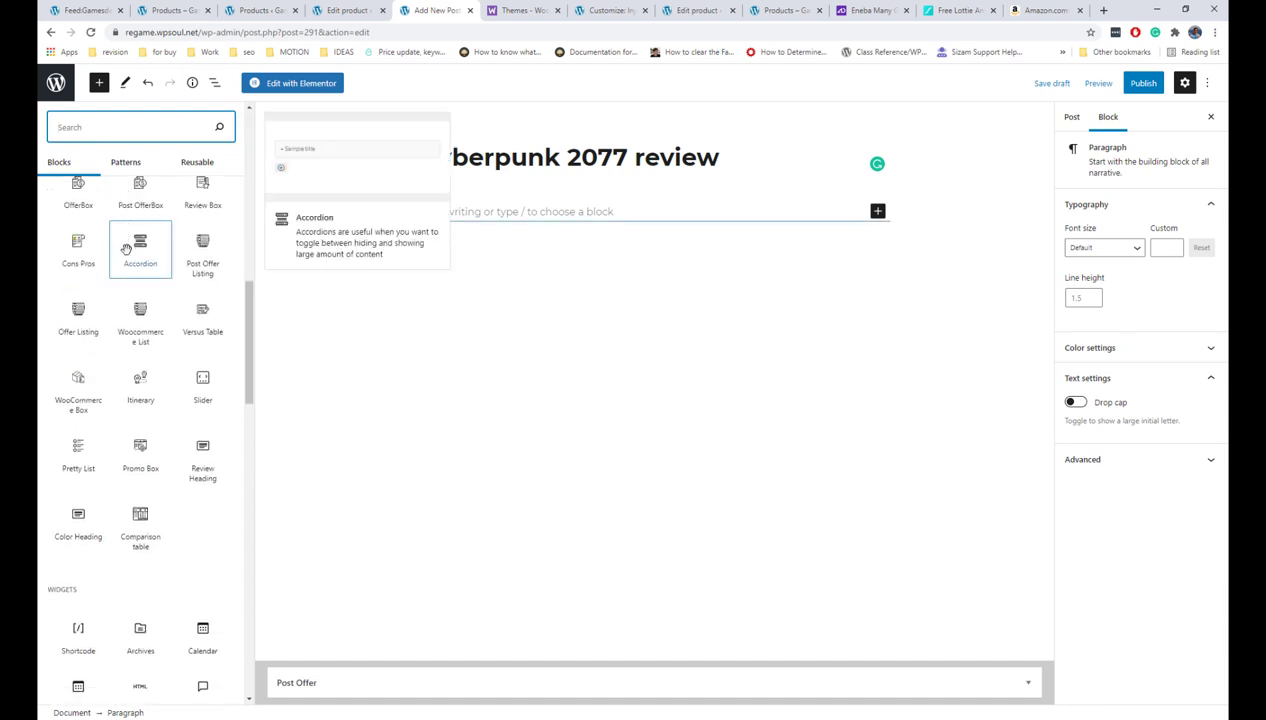
pyautogui.click(127, 249)
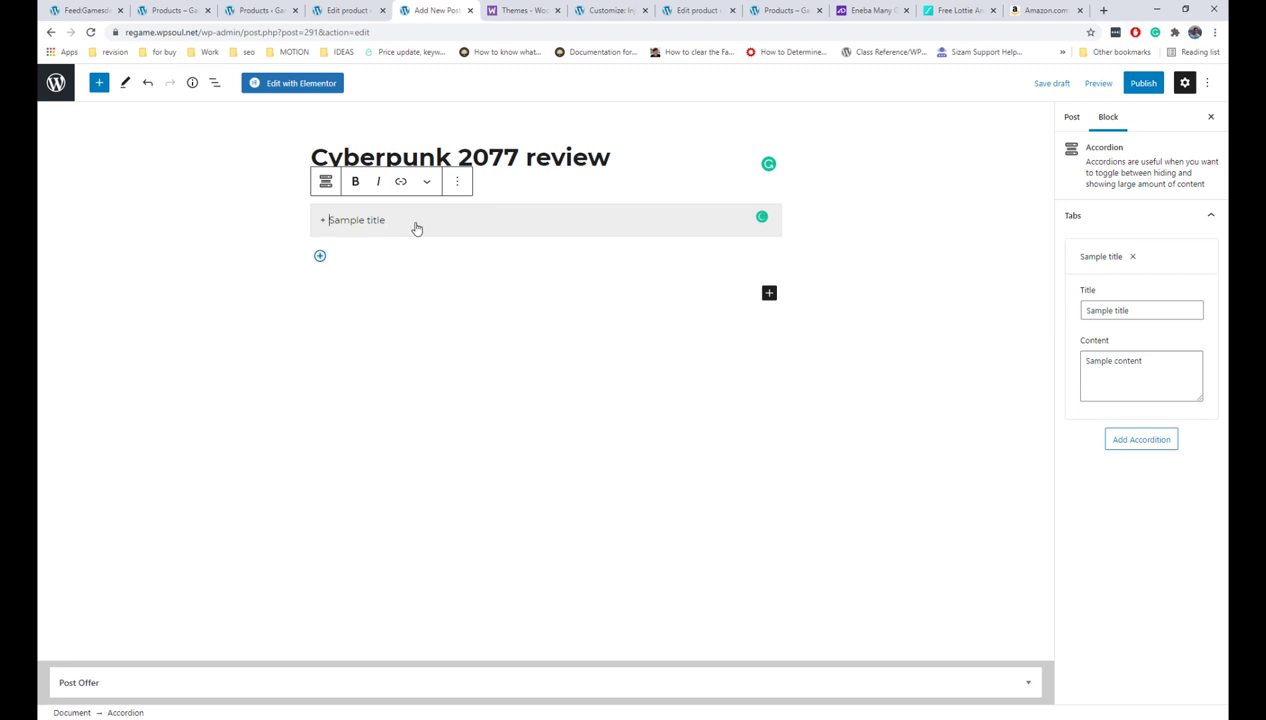
# Expand and collapse the Accordion's sample item, and remove the Accordion block from the post.
pyautogui.click(417, 229)
pyautogui.click(415, 227)
pyautogui.click(458, 181)
pyautogui.click(494, 432)
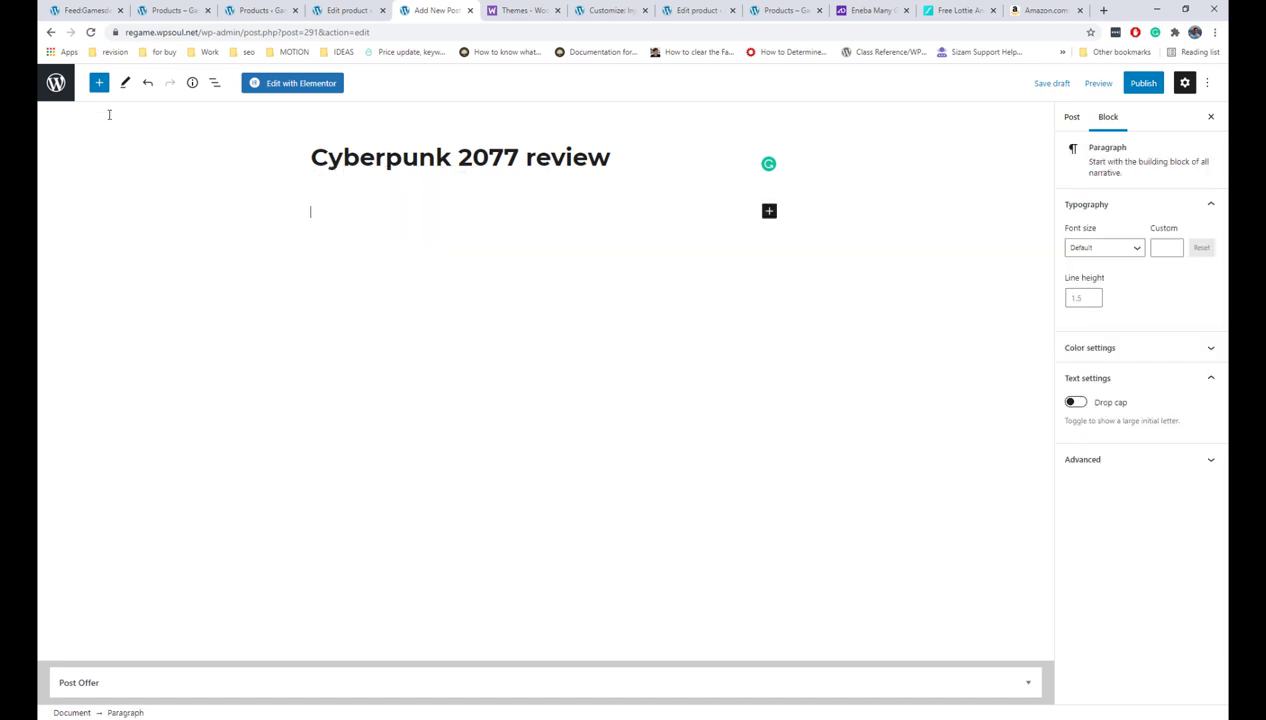
# Insert an Itinerary block from the ReHub helper modules under the post title.
pyautogui.click(99, 83)
pyautogui.scroll(-5, 253, 340)
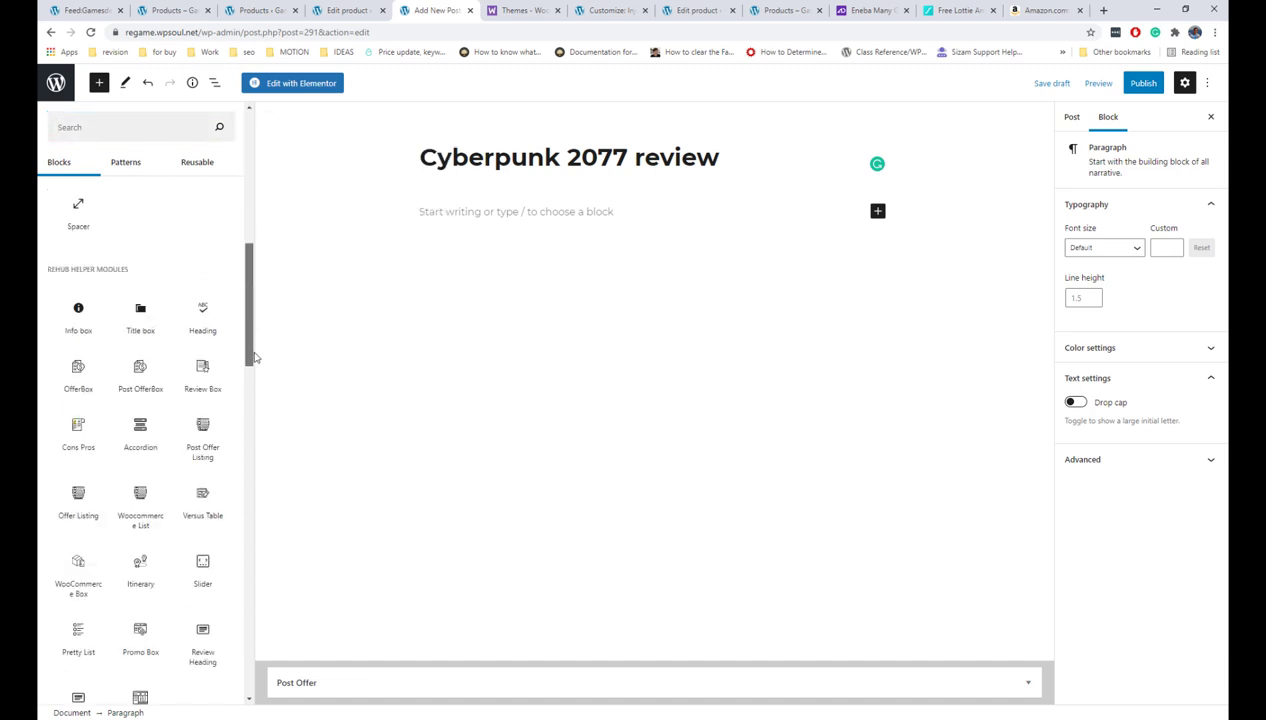
pyautogui.moveTo(253, 357); pyautogui.dragTo(253, 393)
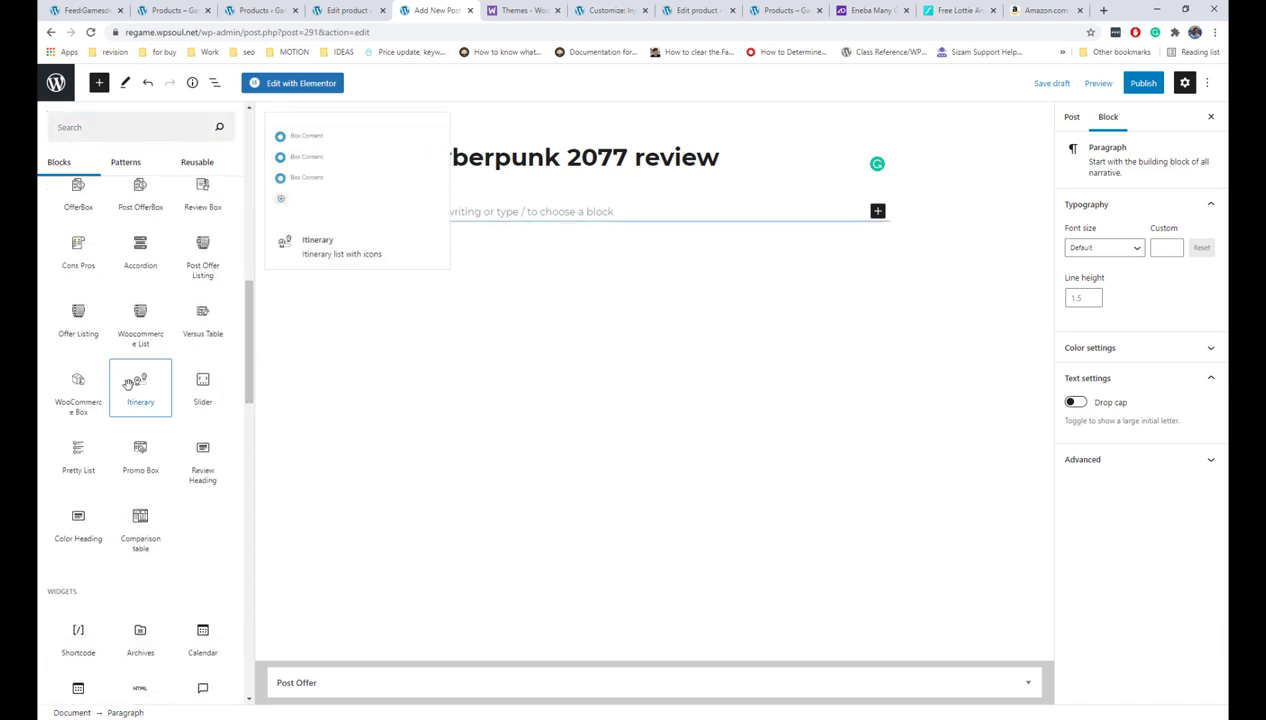
pyautogui.click(140, 386)
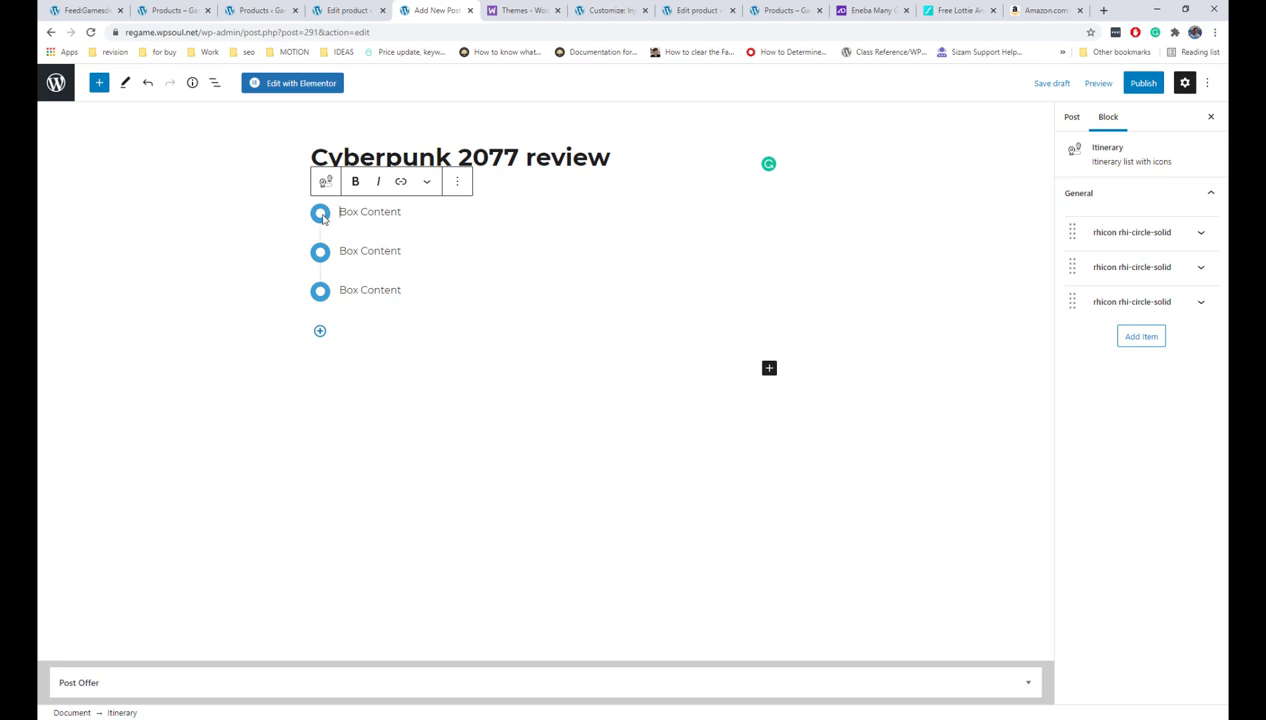
# Give the first itinerary item the gamepad icon and the background color #078edd.
pyautogui.click(1197, 233)
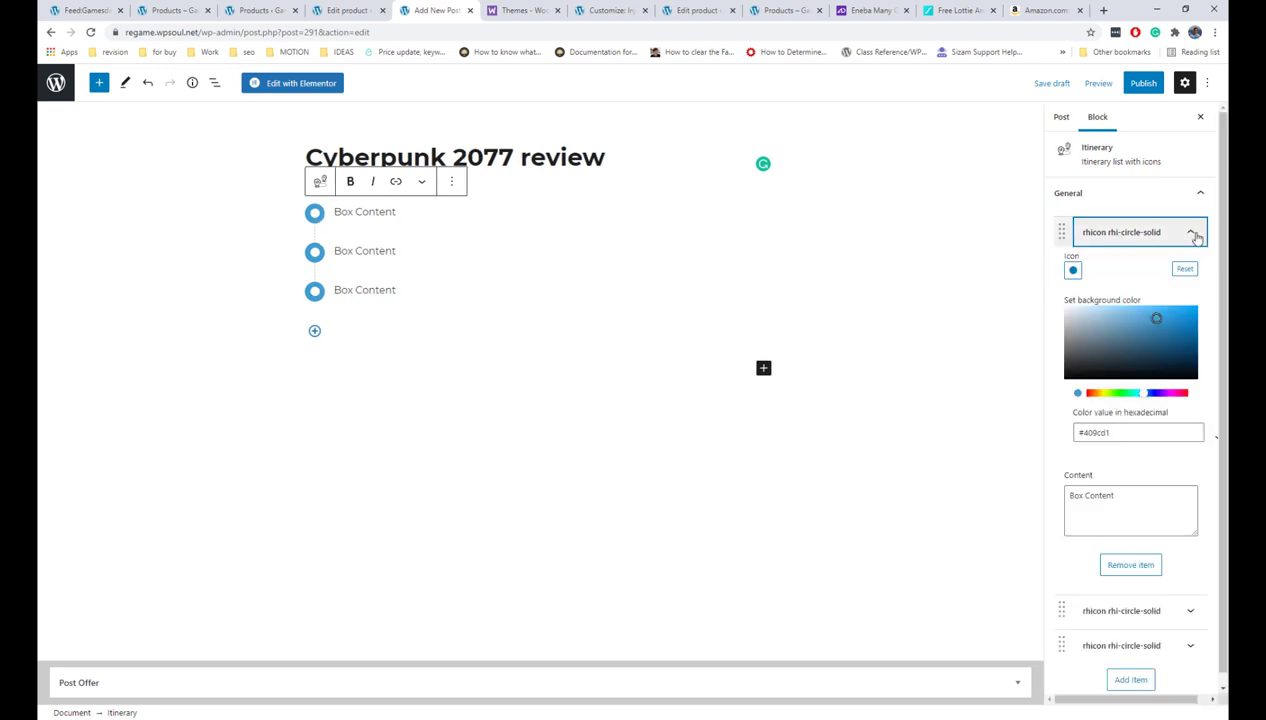
pyautogui.click(1073, 270)
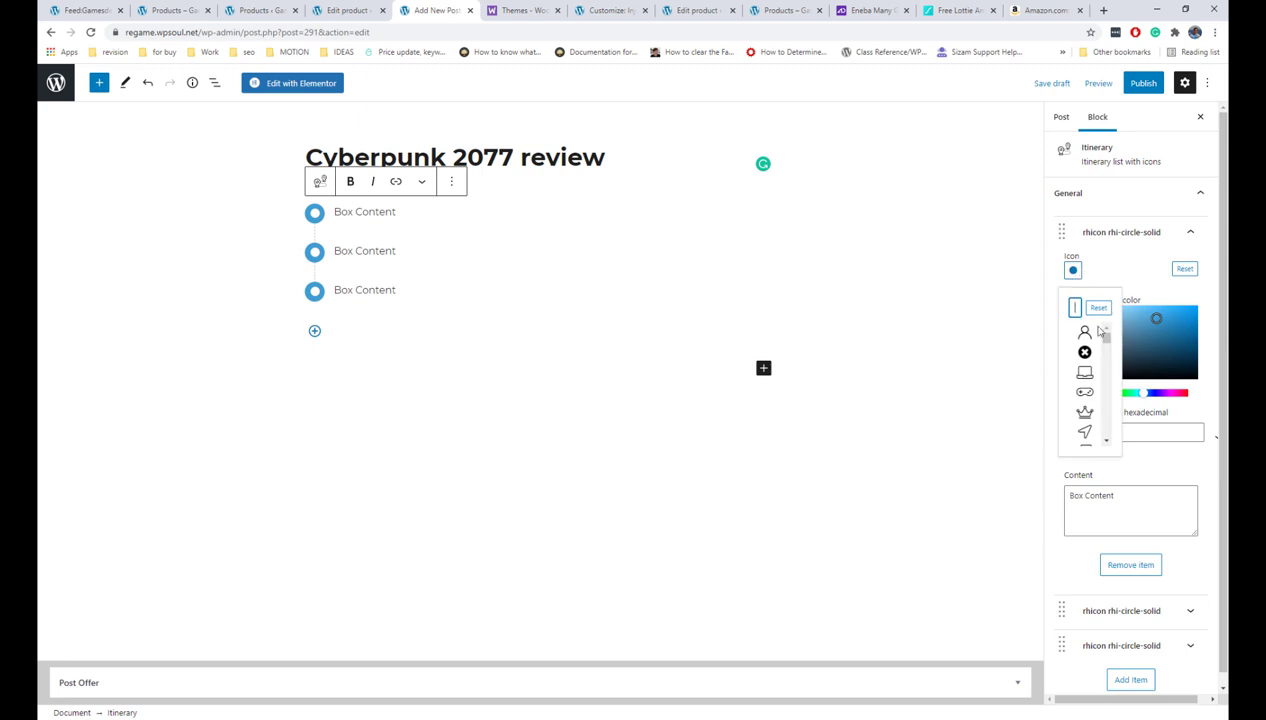
pyautogui.moveTo(1105, 334)
pyautogui.mouseDown()
pyautogui.moveTo(1108, 347)
pyautogui.moveTo(1106, 333)
pyautogui.mouseUp()
pyautogui.click(1085, 393)
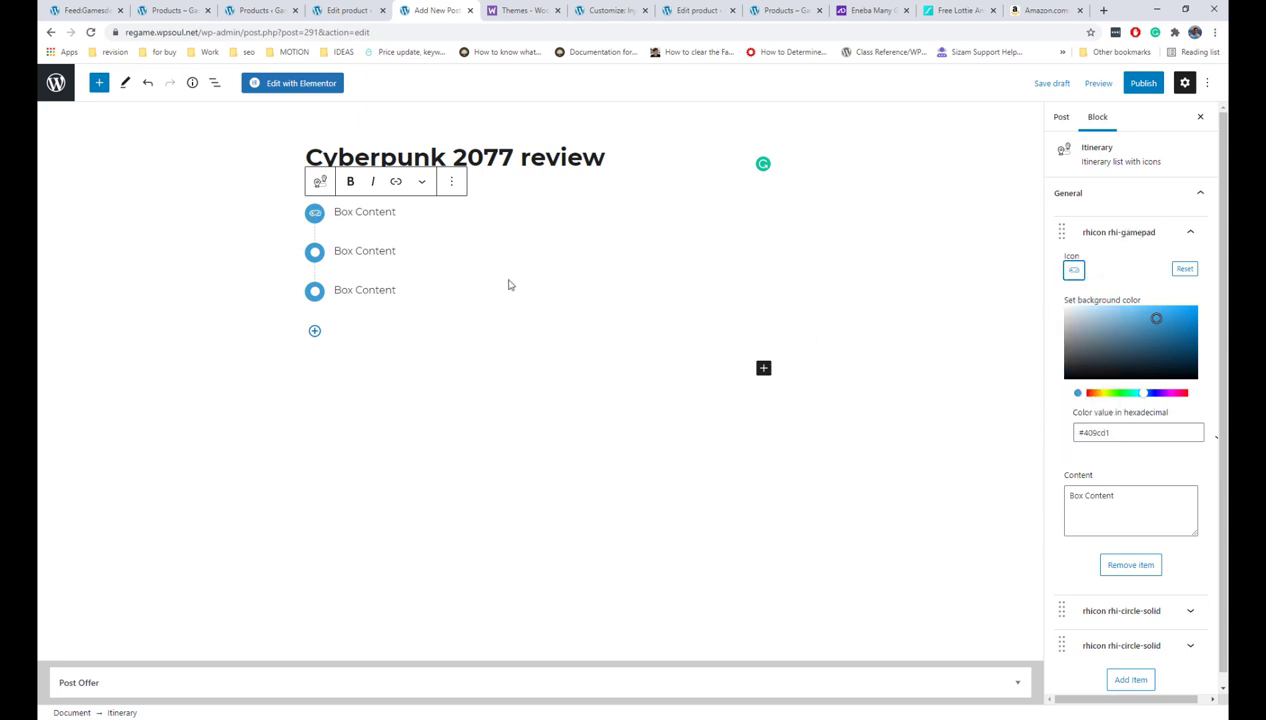
pyautogui.moveTo(1156, 320); pyautogui.dragTo(1194, 320)
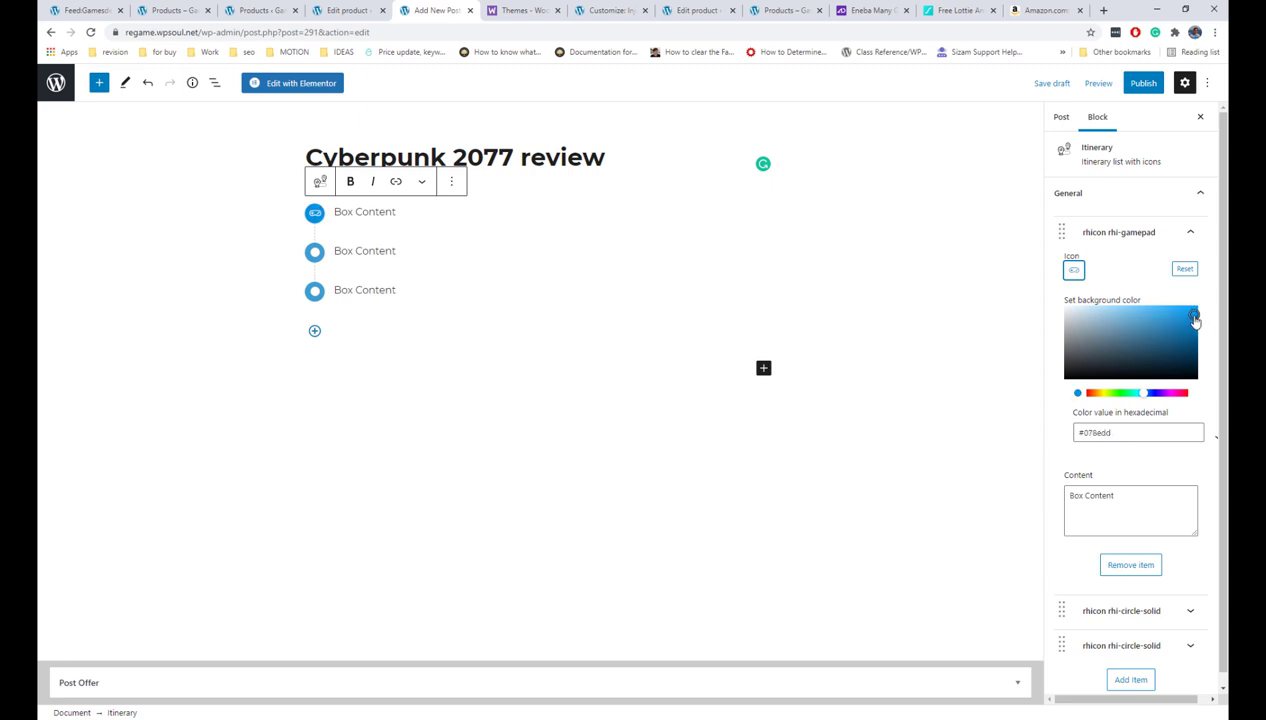
# Remove the Itinerary block and insert a Slider block from the ReHub helper modules in its place.
pyautogui.click(450, 182)
pyautogui.click(480, 433)
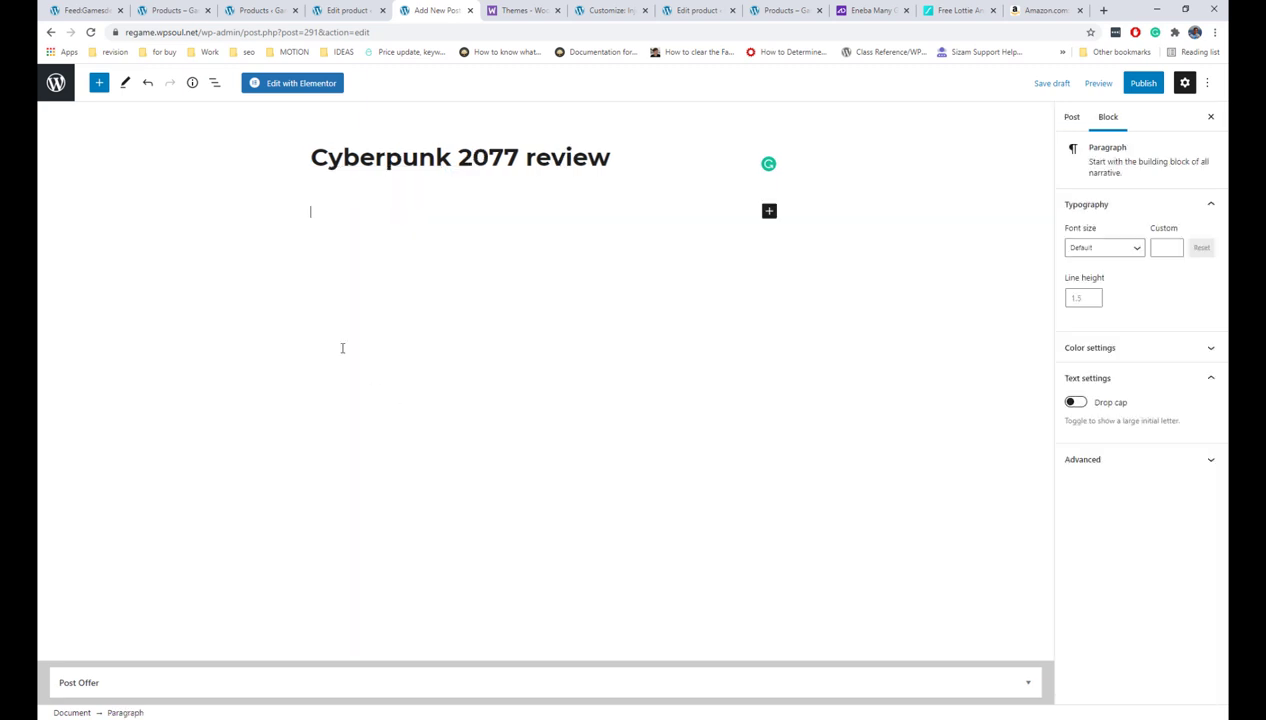
pyautogui.click(98, 83)
pyautogui.moveTo(243, 198); pyautogui.dragTo(260, 359)
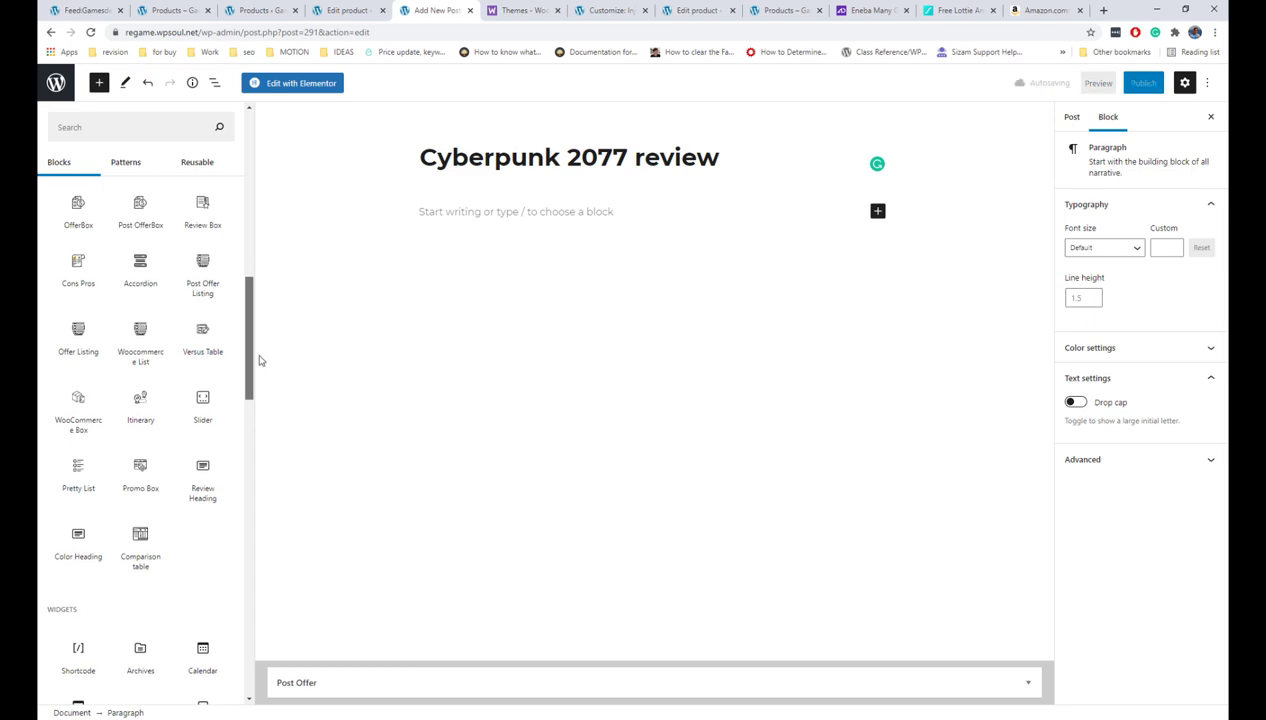
pyautogui.click(203, 400)
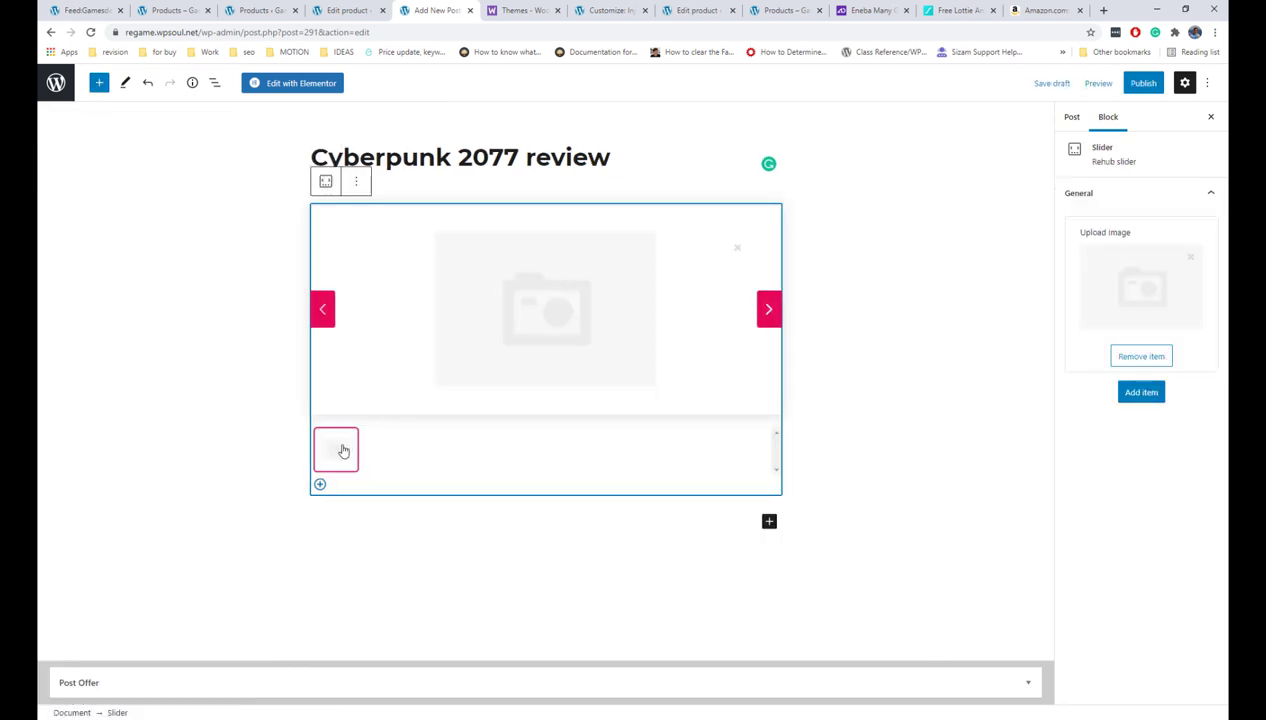
# Set the first slide's image to the Be a Mountain cover from the media library.
pyautogui.click(344, 452)
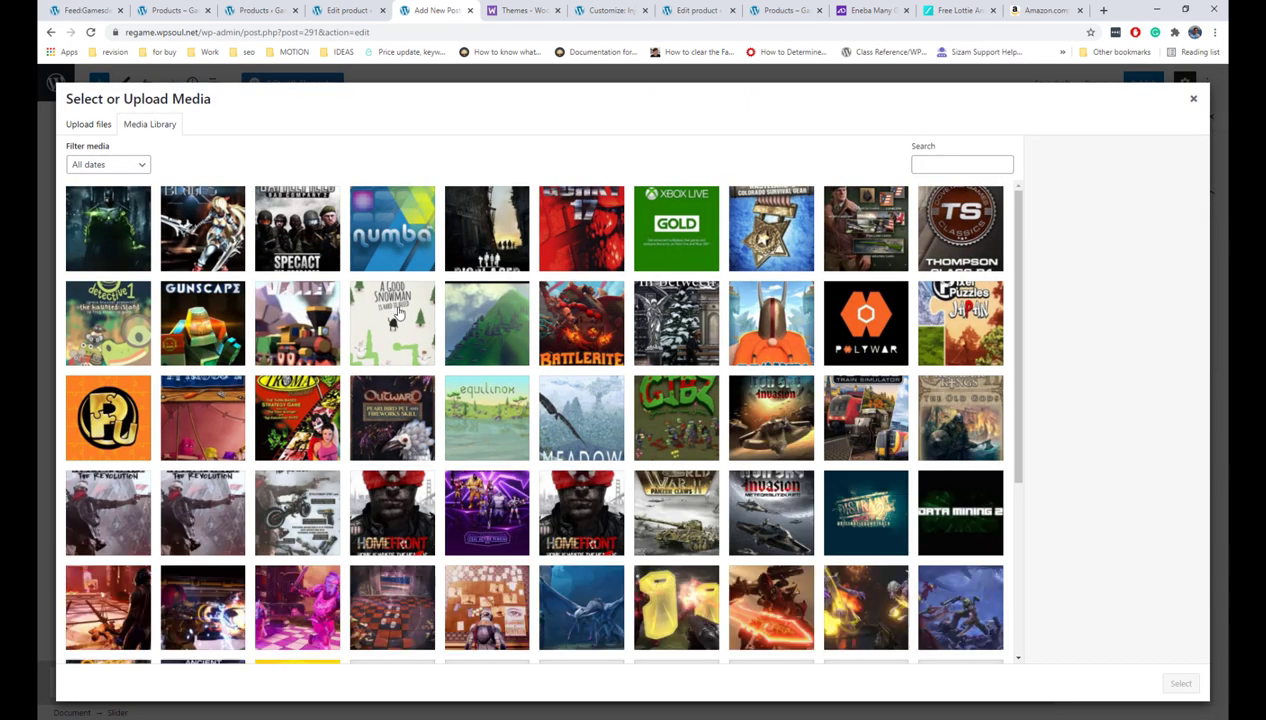
pyautogui.click(487, 322)
pyautogui.click(1181, 683)
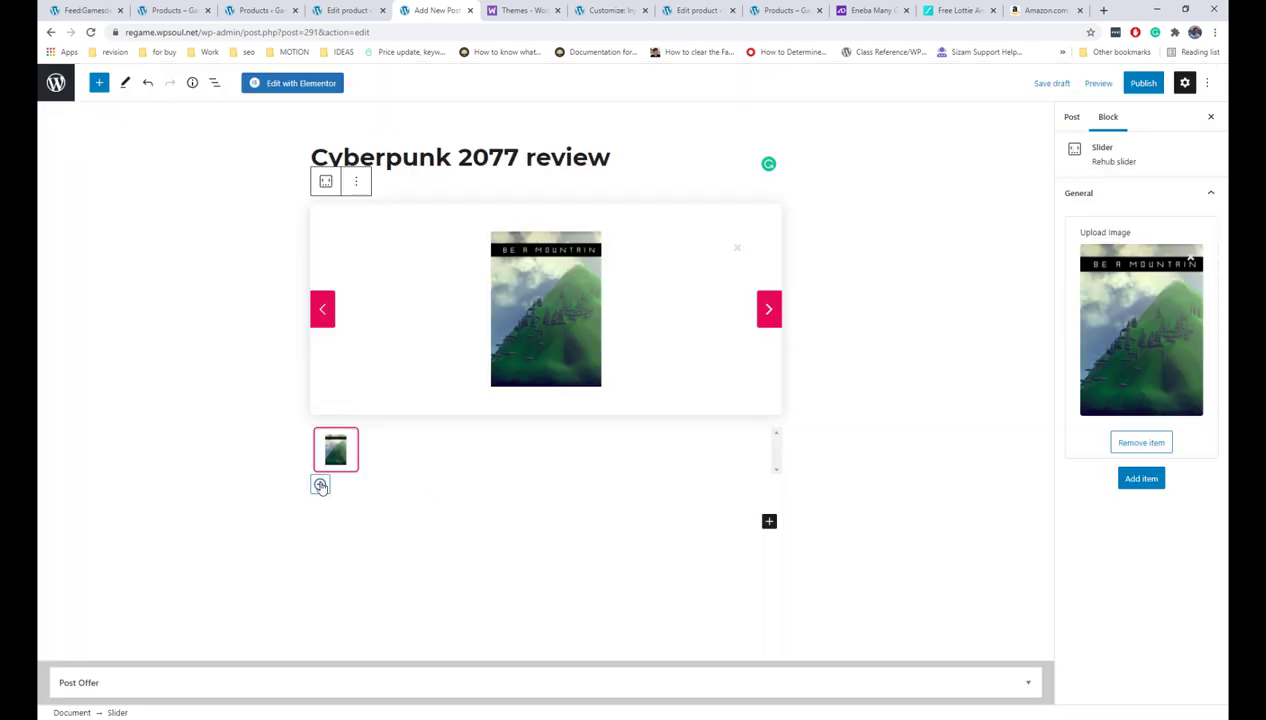
# Add three more slides to the Slider and set the second slide's image to the Gibz cover.
pyautogui.click(320, 485)
pyautogui.click(381, 450)
pyautogui.click(512, 342)
pyautogui.press('Escape')
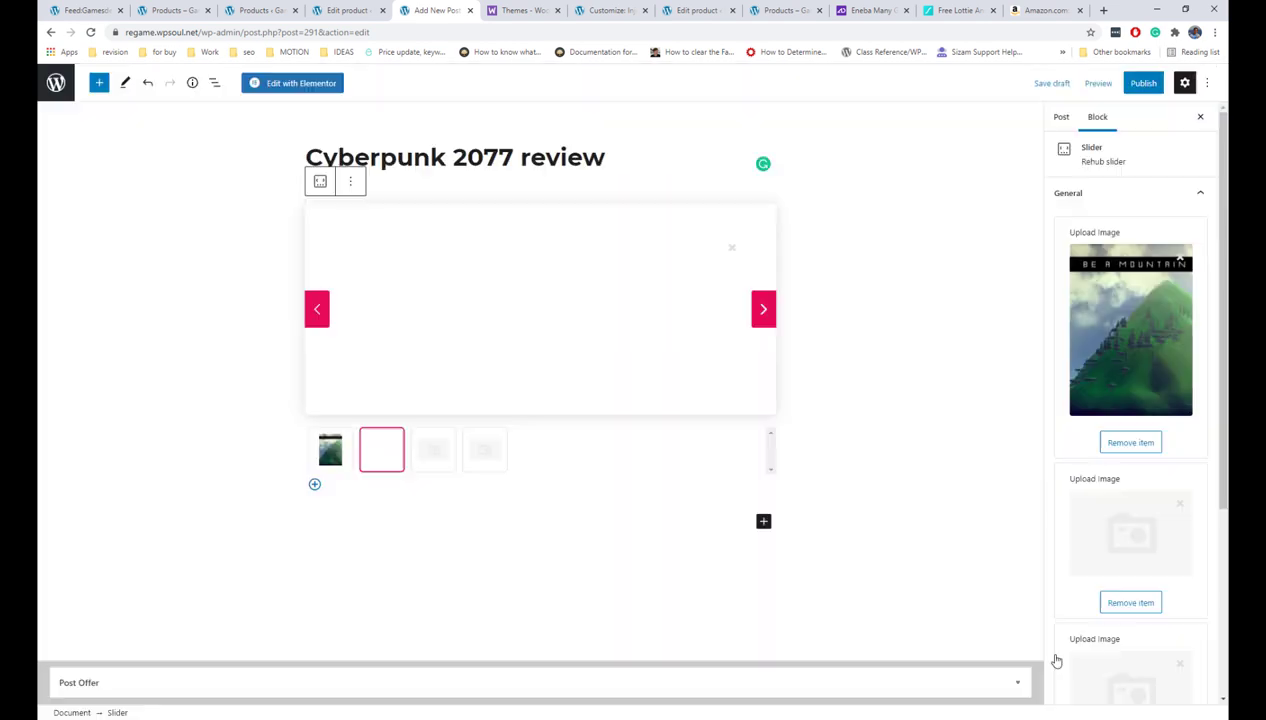
# Set the third slide to the Crusader Kings II The Old Gods cover and the fourth to Pixel Puzzles Japan.
pyautogui.click(432, 449)
pyautogui.click(538, 310)
pyautogui.click(966, 418)
pyautogui.click(1179, 684)
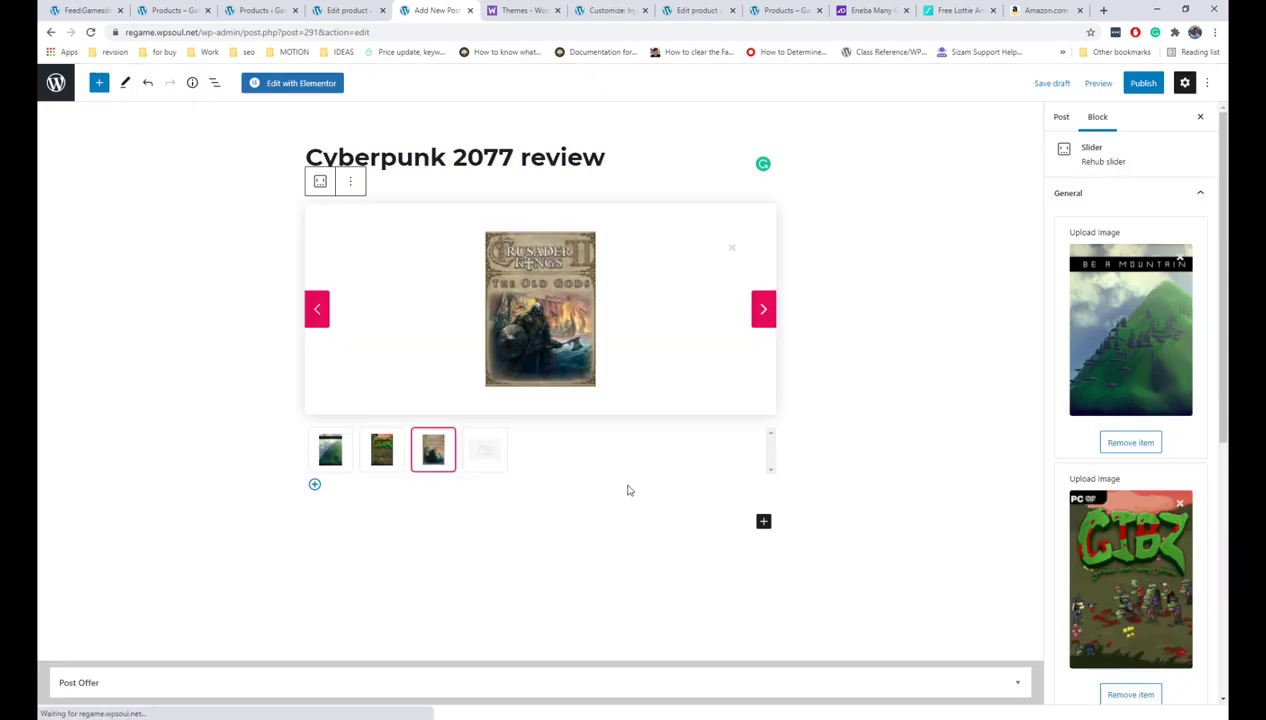
pyautogui.click(485, 450)
pyautogui.click(571, 325)
pyautogui.click(950, 320)
pyautogui.click(1179, 684)
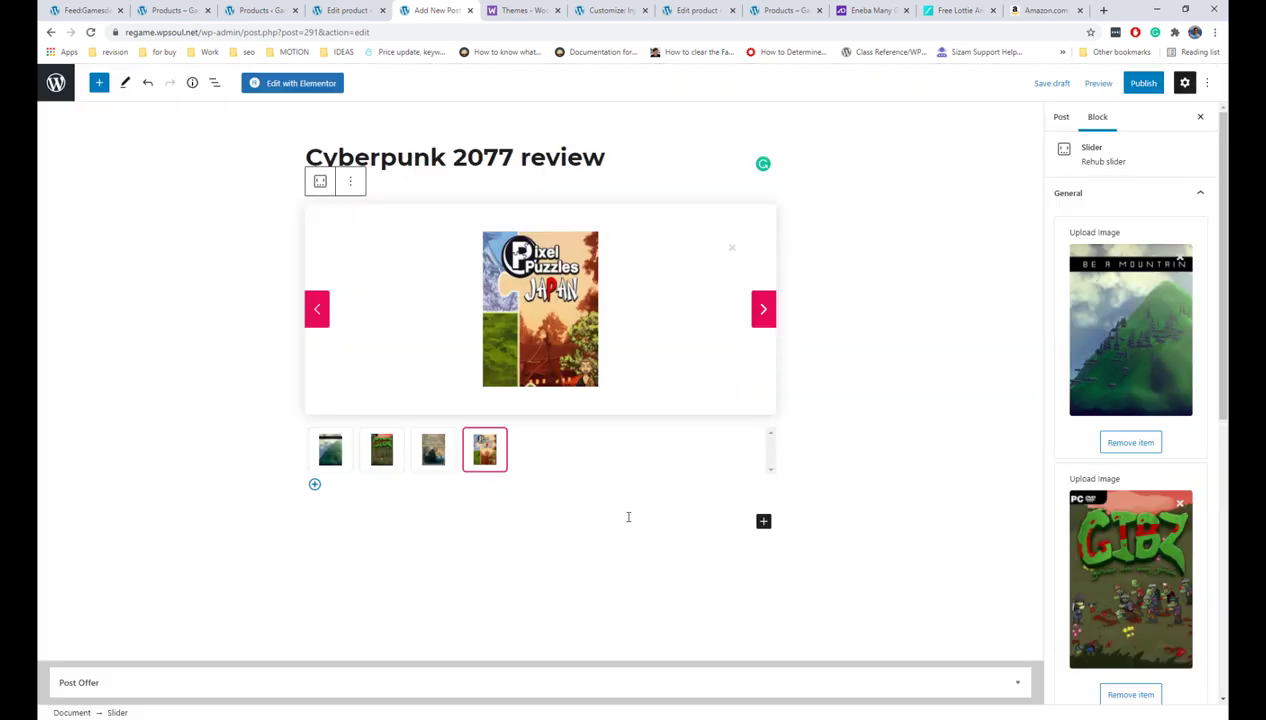
pyautogui.click(381, 450)
pyautogui.click(485, 450)
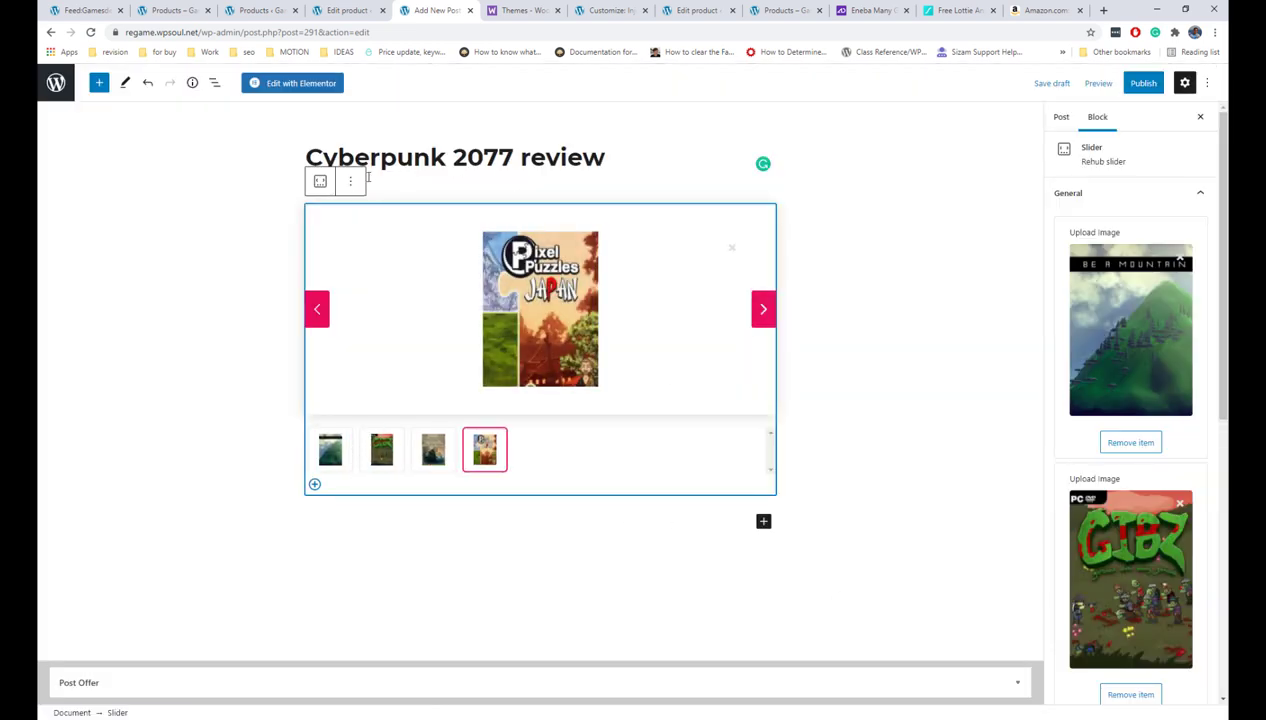
# Remove the Slider block and insert a Promo Box block from the ReHub helper modules.
pyautogui.click(350, 181)
pyautogui.click(360, 430)
pyautogui.click(99, 83)
pyautogui.click(139, 416)
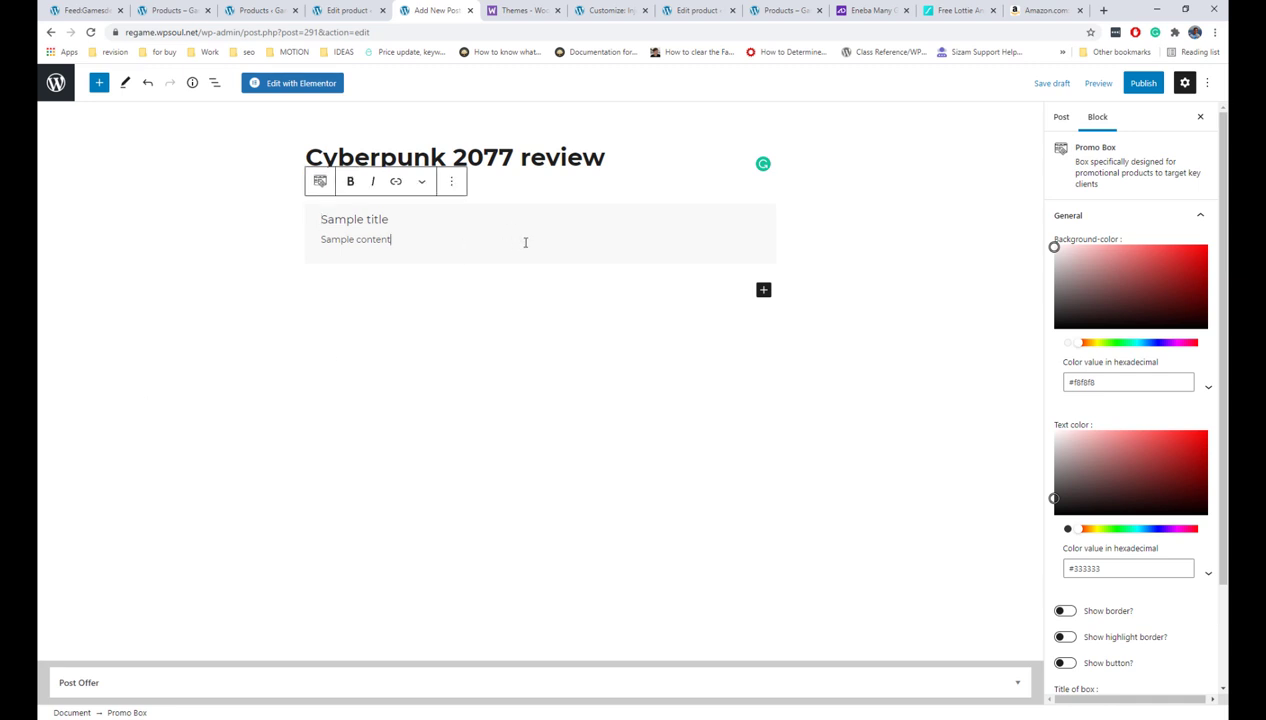
# Turn on the highlight border and the button for the Promo Box, leaving the regular border off.
pyautogui.scroll(-2, 1146, 333)
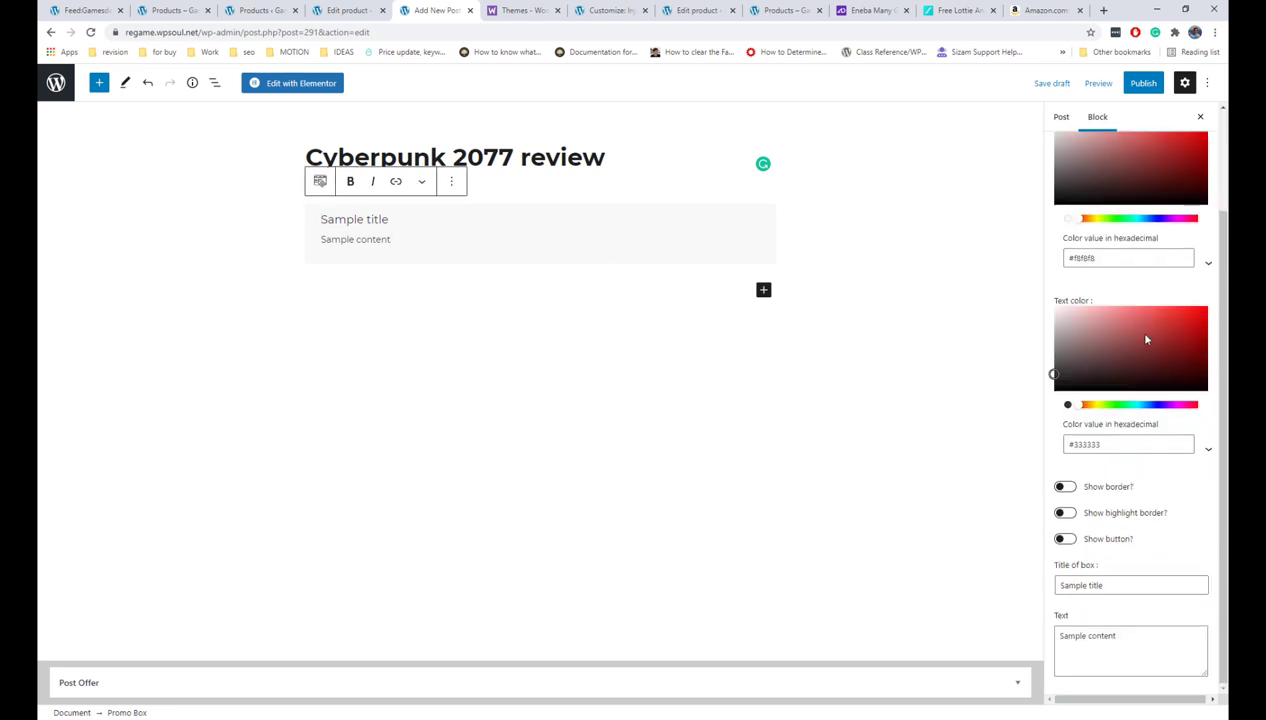
pyautogui.click(1066, 487)
pyautogui.click(1064, 488)
pyautogui.click(1064, 513)
pyautogui.scroll(-3, 1130, 508)
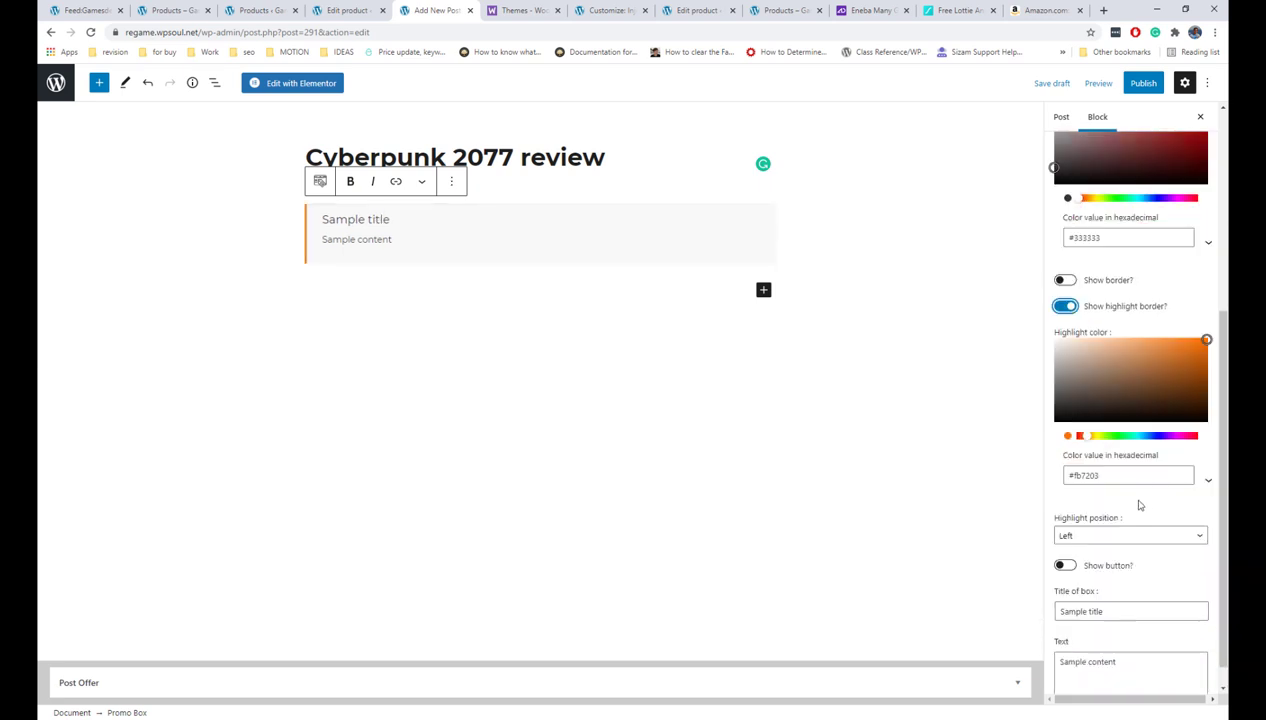
pyautogui.click(1074, 566)
pyautogui.scroll(-2, 1139, 556)
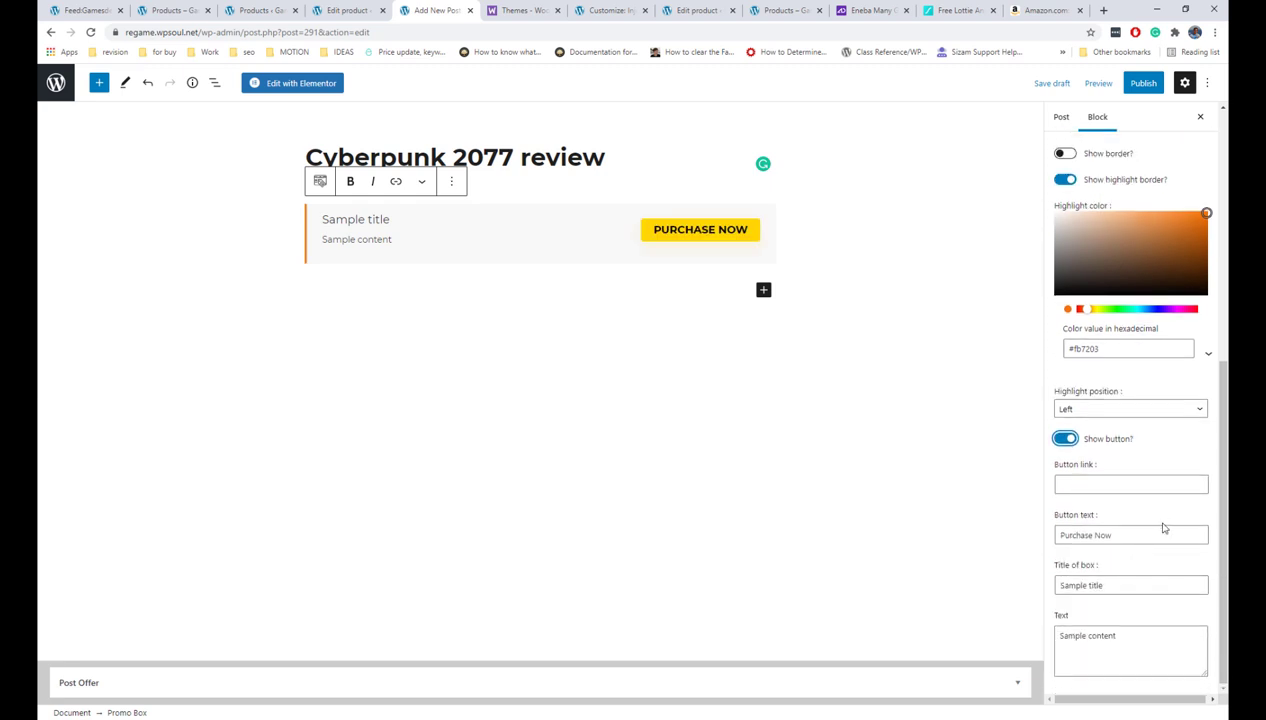
# Remove the Promo Box block from the post.
pyautogui.scroll(6, 1162, 524)
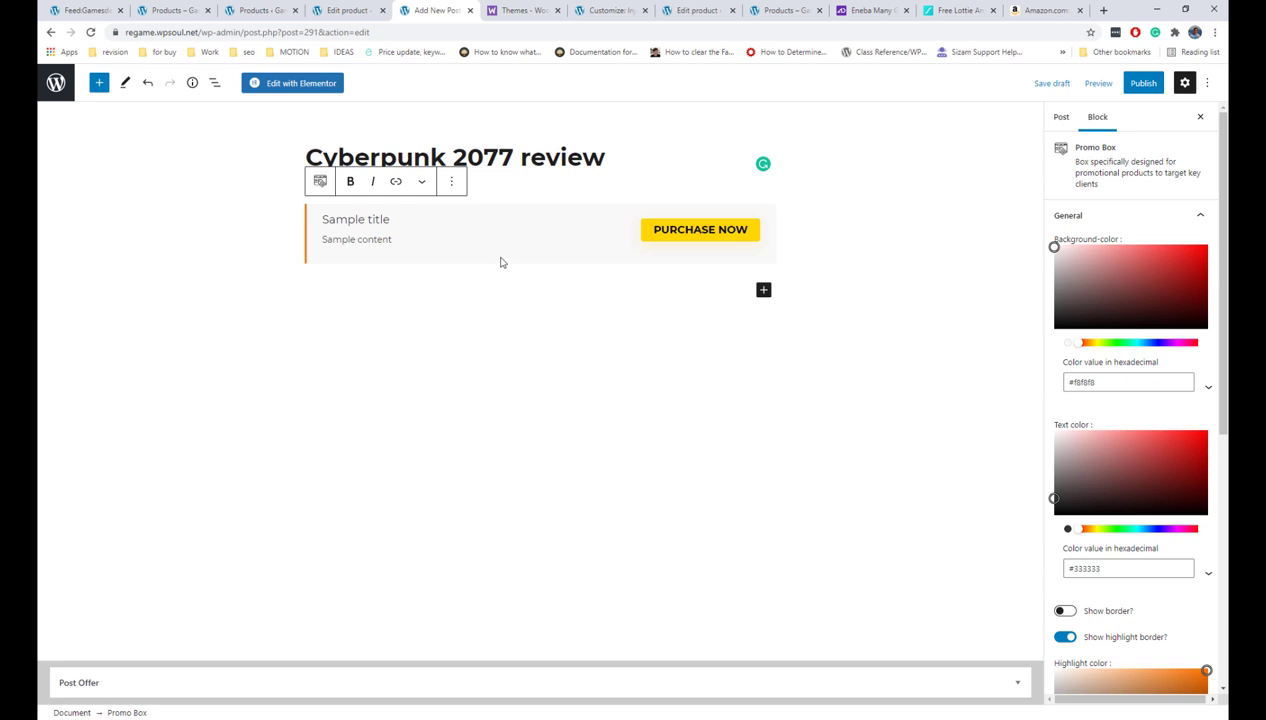
pyautogui.click(453, 182)
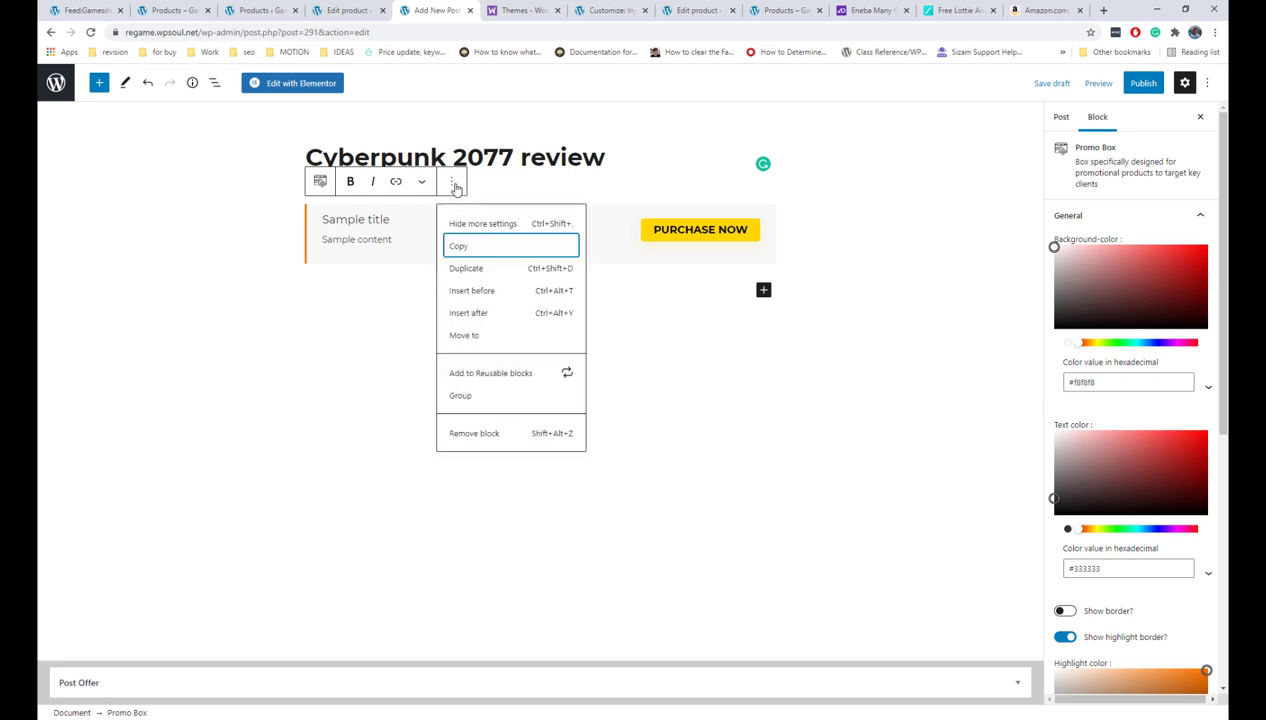
pyautogui.click(476, 433)
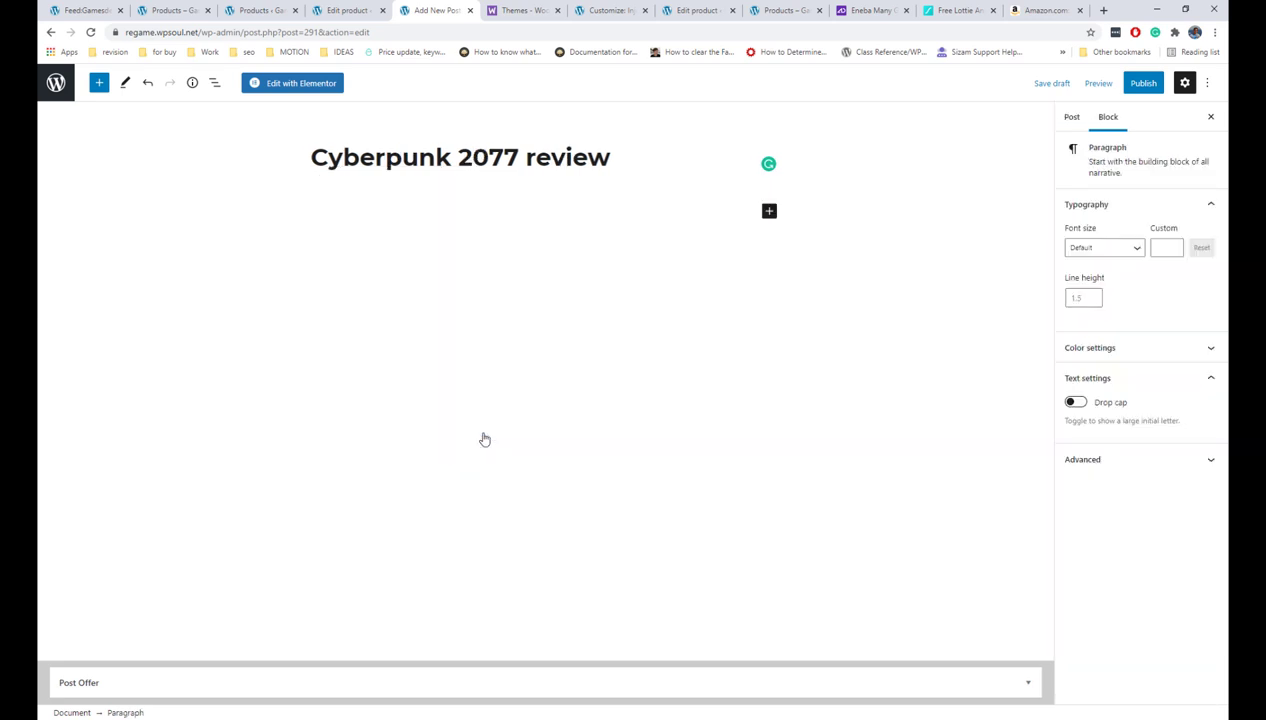
pyautogui.hotkey('ctrl', 's')
# Insert a Quote block reading "My highlighted text" and give it the Large style.
pyautogui.click(99, 83)
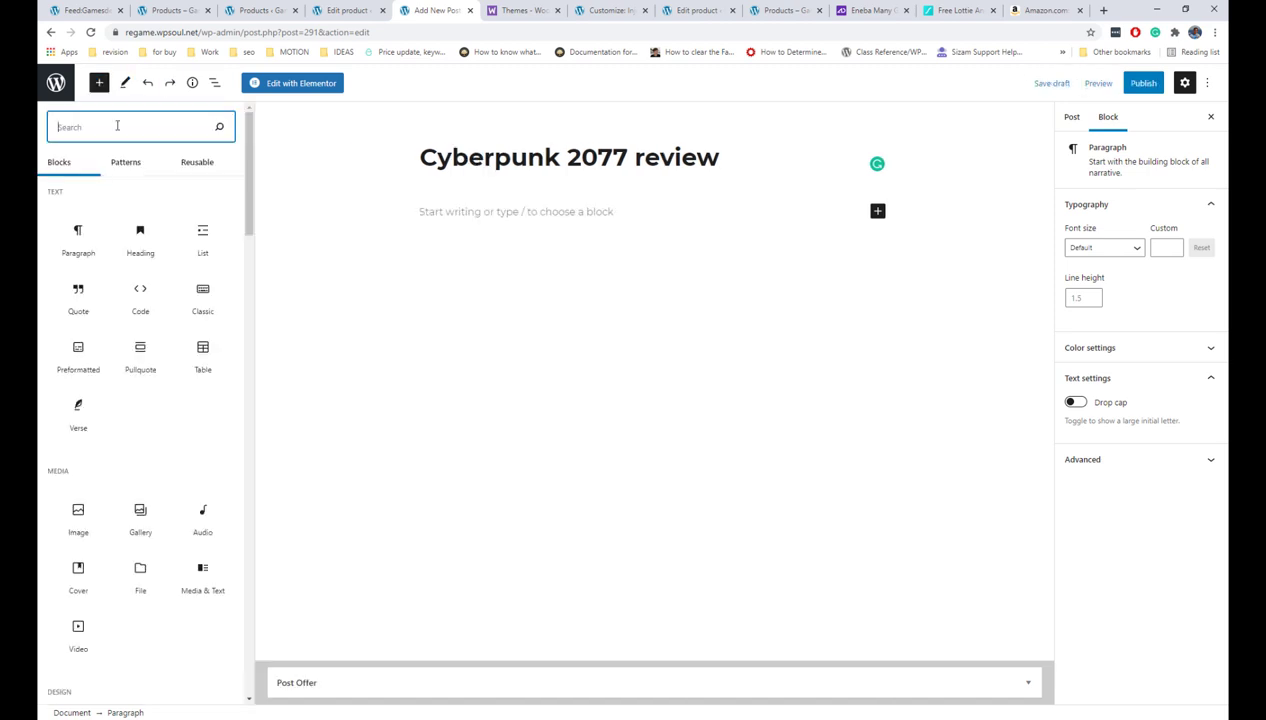
pyautogui.click(89, 289)
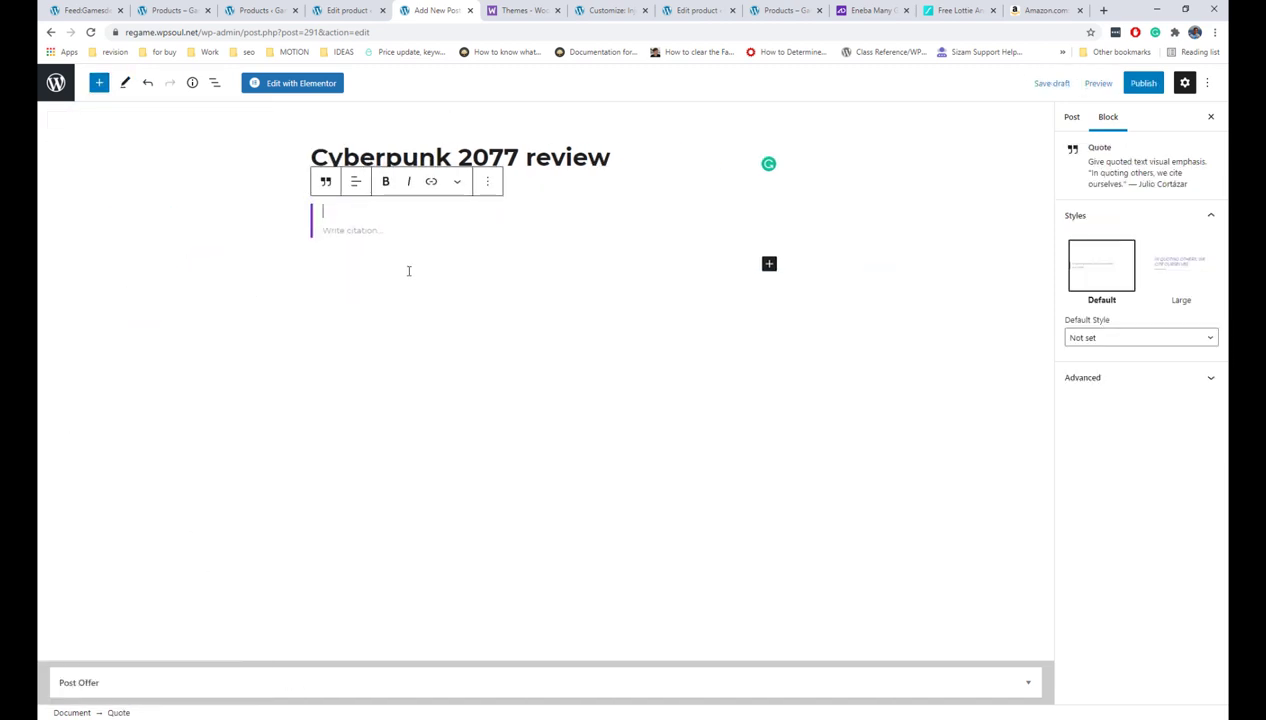
pyautogui.write('My highlighted text')
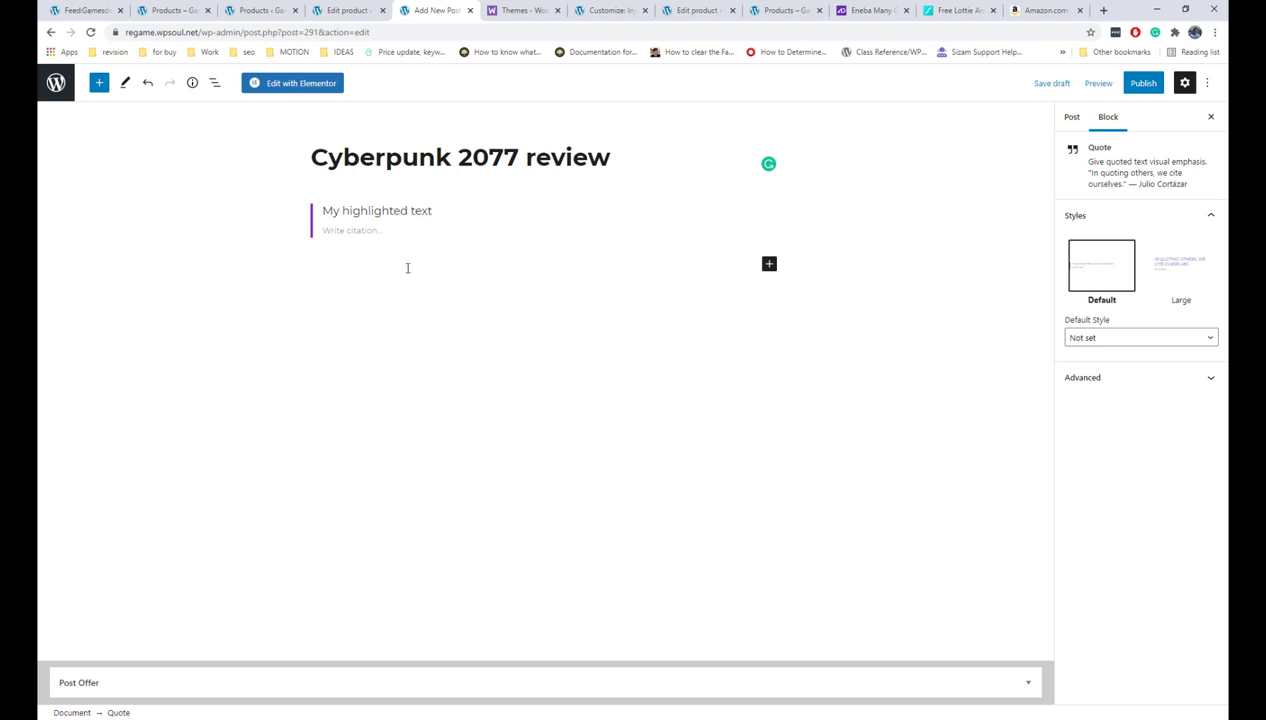
pyautogui.click(1181, 264)
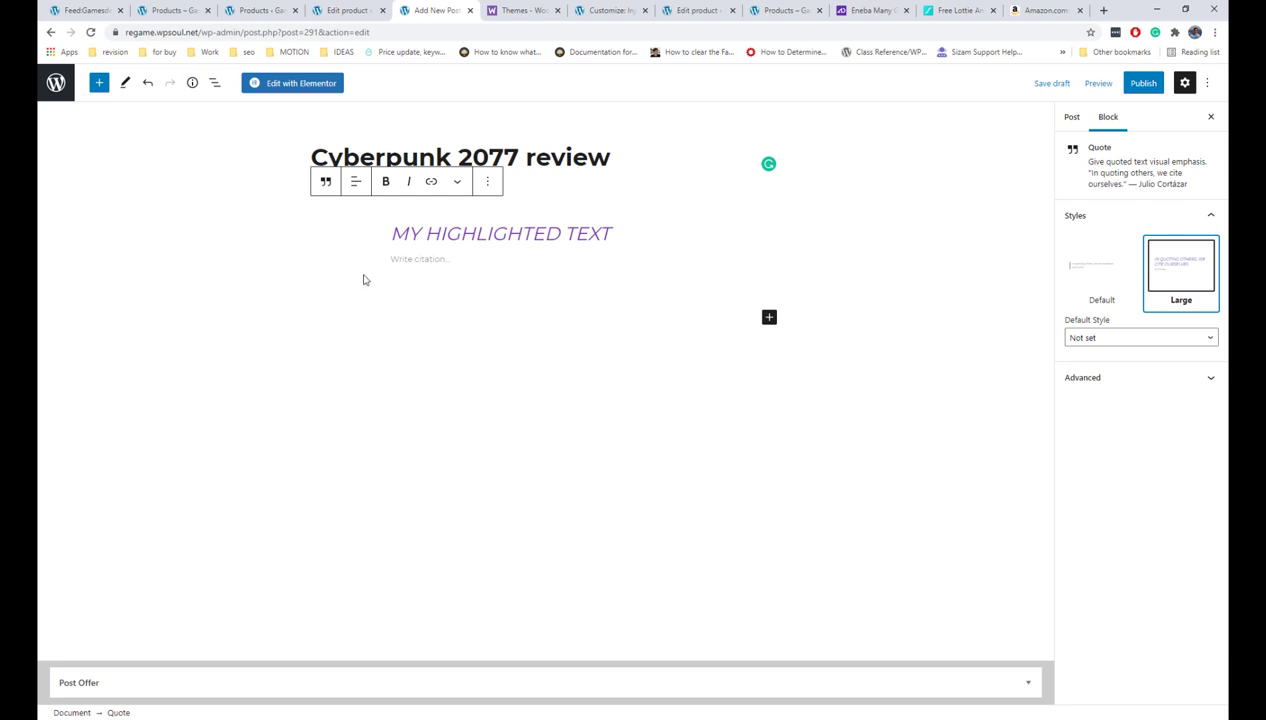
# Insert a Gallery block below the quote and open the media library to choose its images.
pyautogui.click(98, 84)
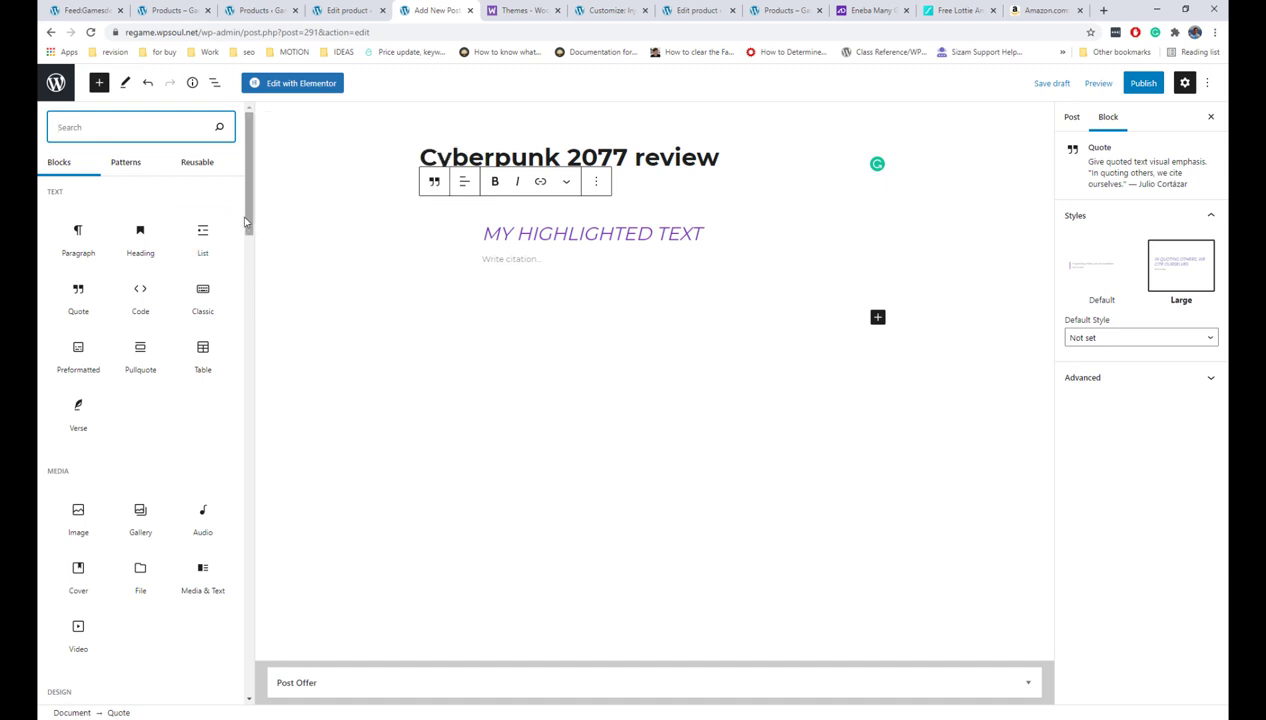
pyautogui.moveTo(249, 224); pyautogui.dragTo(250, 260)
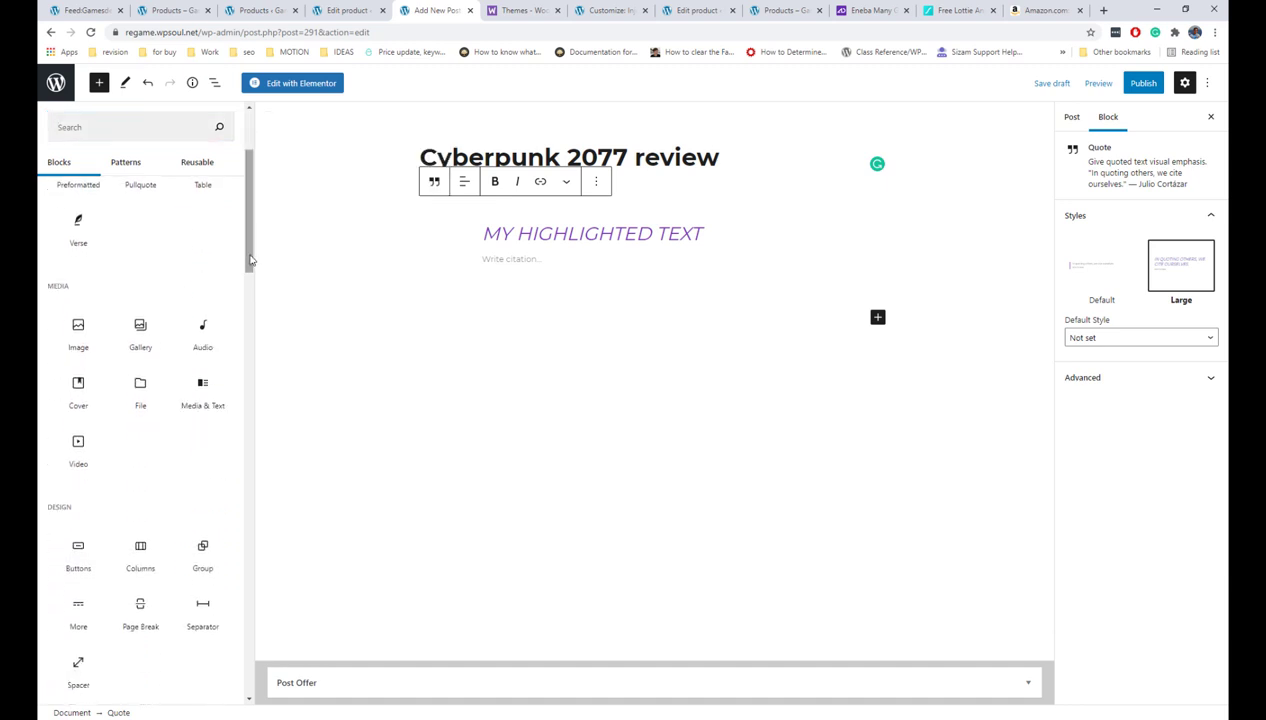
pyautogui.click(140, 330)
pyautogui.click(390, 383)
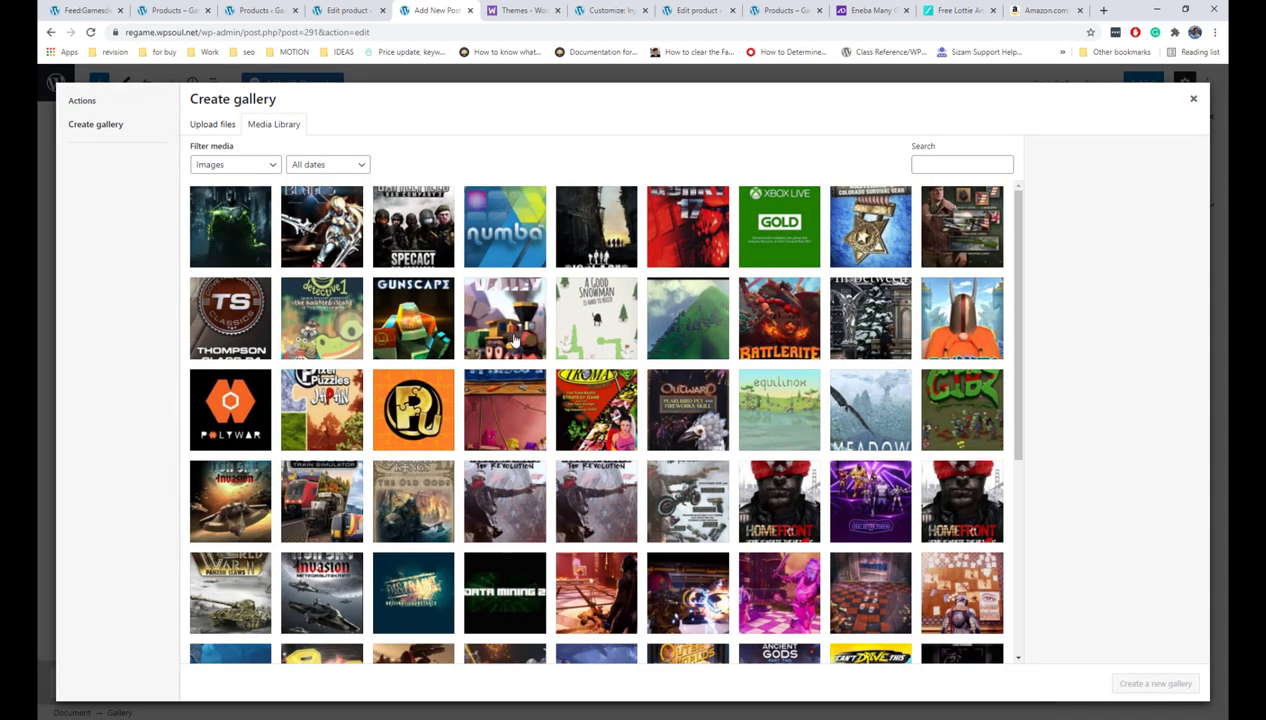
# Create and insert a gallery of the Train Valley, A Good Snowman, Be a Mountain, Battlerite and In Between covers.
pyautogui.click(505, 318)
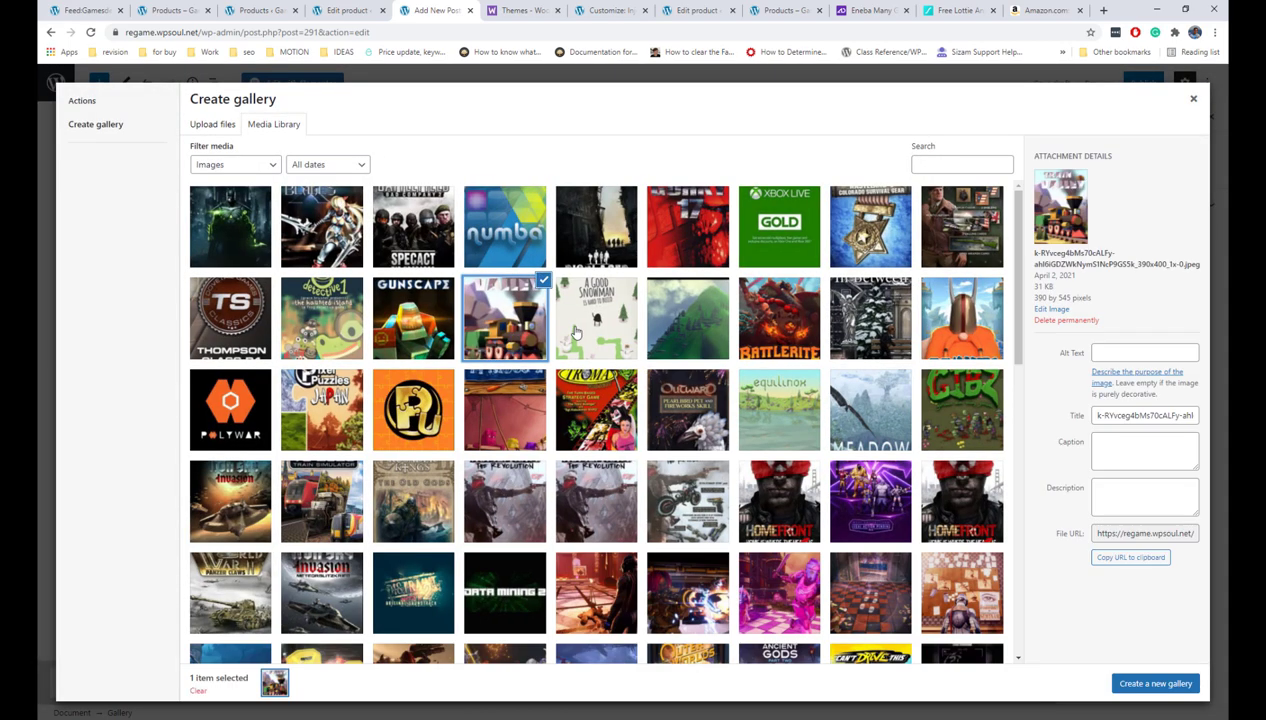
pyautogui.click(596, 318)
pyautogui.click(688, 318)
pyautogui.click(793, 340)
pyautogui.click(885, 340)
pyautogui.click(1140, 684)
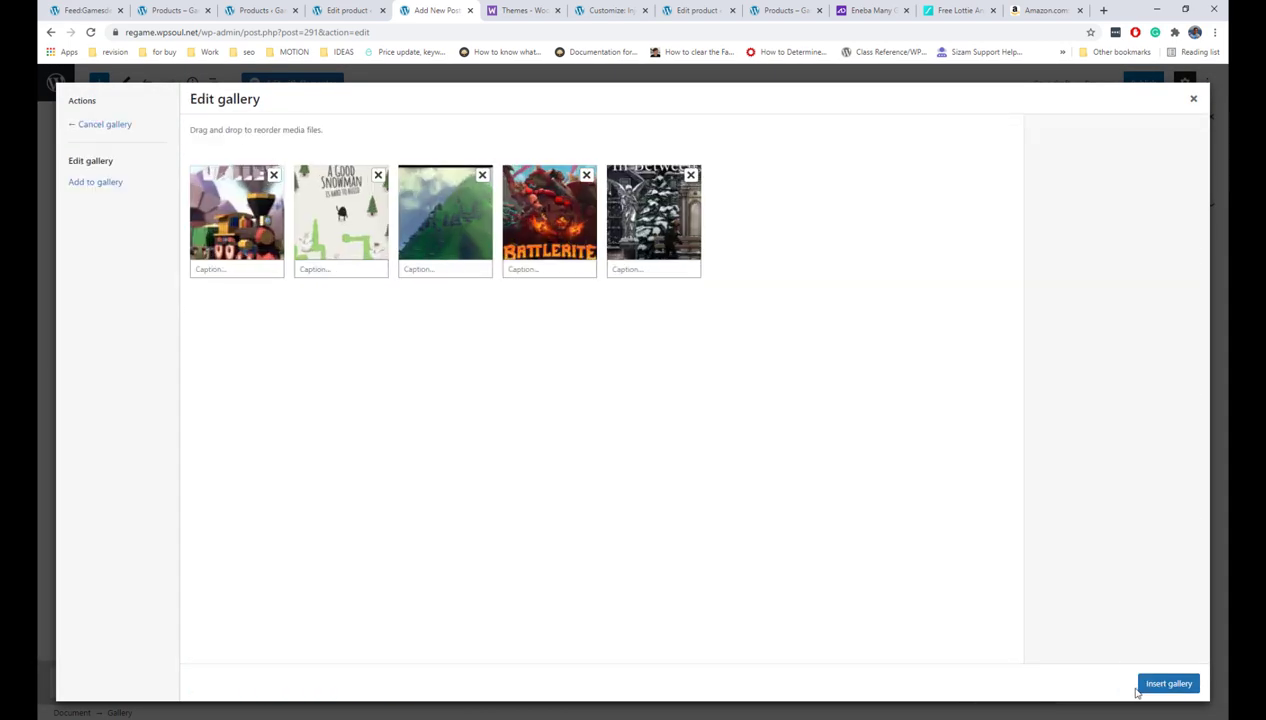
pyautogui.click(1165, 683)
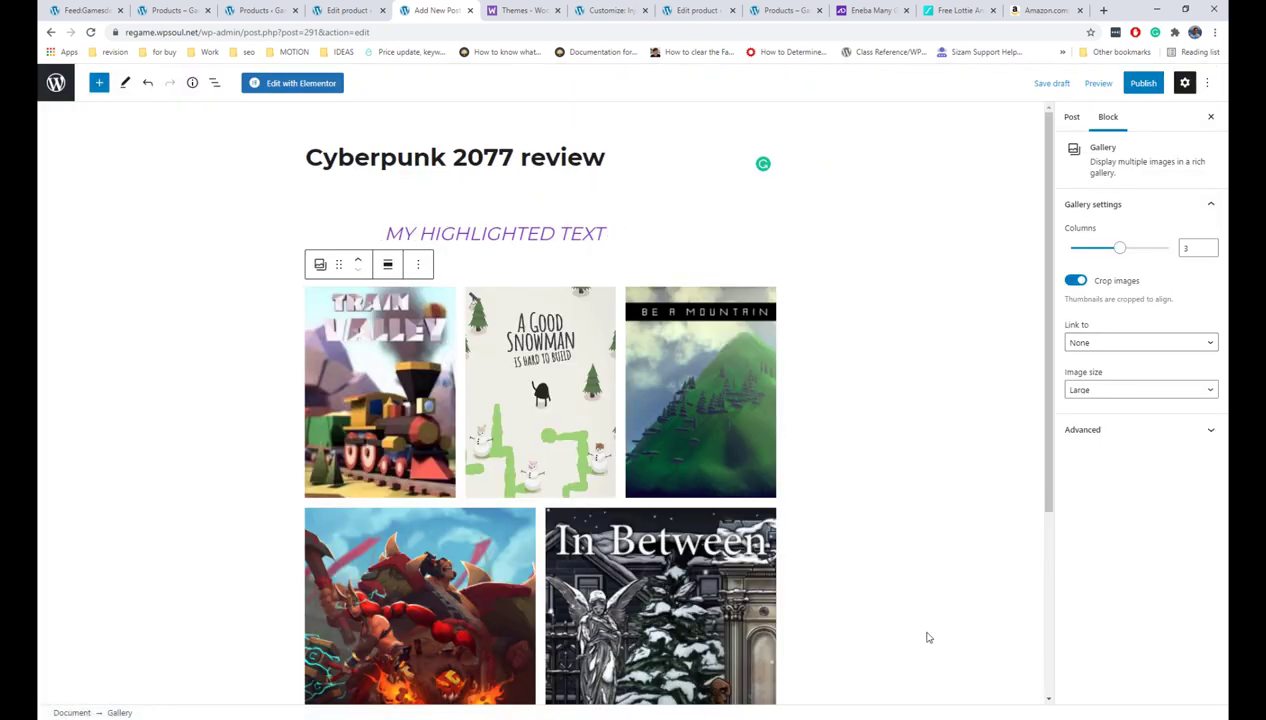
# Remove the Gallery block with the game covers from the post.
pyautogui.scroll(-3, 543, 478)
pyautogui.scroll(3, 557, 465)
pyautogui.click(418, 265)
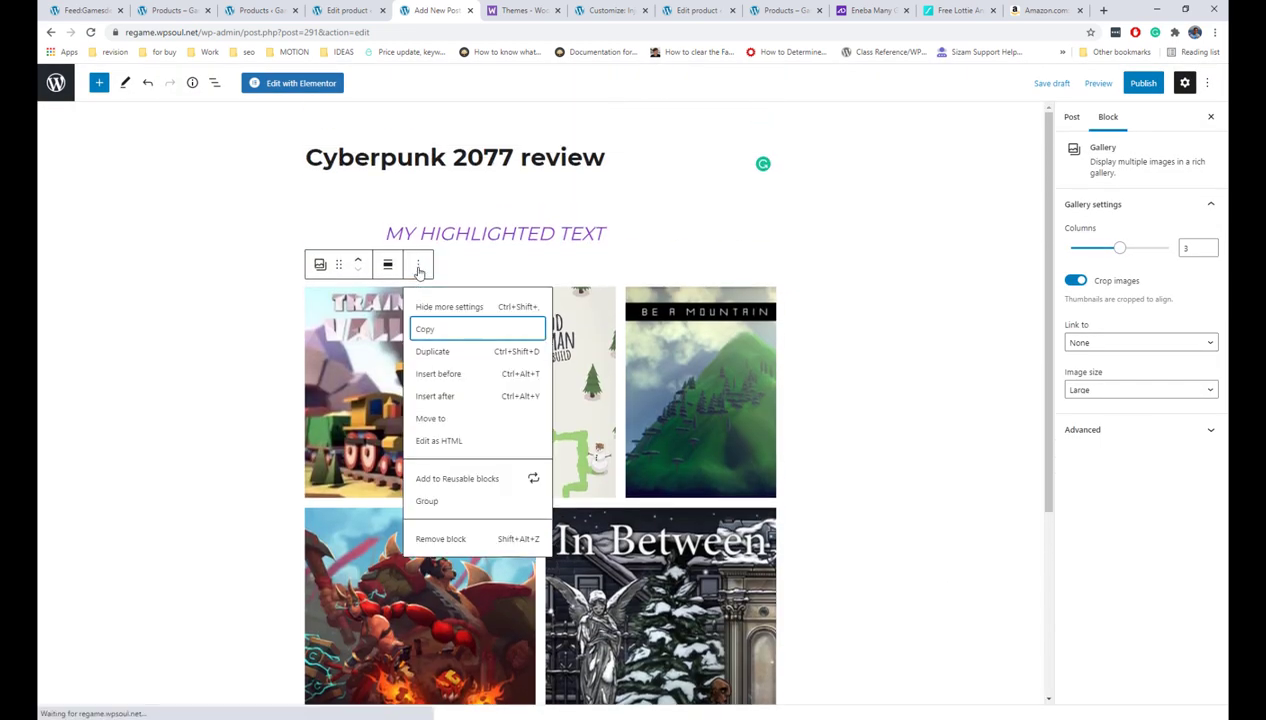
pyautogui.click(440, 537)
# Insert a Cover block with the Distraint 2 soundtrack image and the bold overlay text "Text on image".
pyautogui.moveTo(247, 208); pyautogui.dragTo(249, 249)
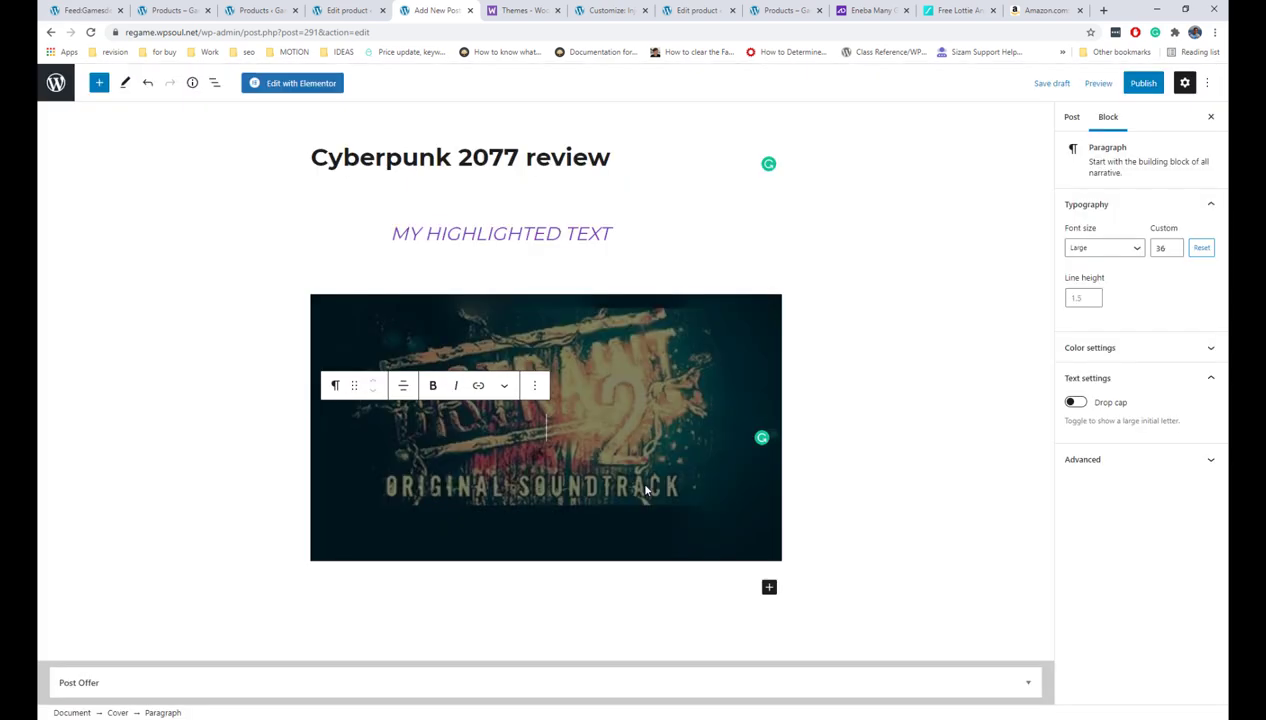
pyautogui.hotkey('ctrl', 'a')
pyautogui.hotkey('ctrl', 'b')
# Add a button reading "My custom banner" under the cover text, set its width to 50% and open its color settings.
pyautogui.click(540, 455)
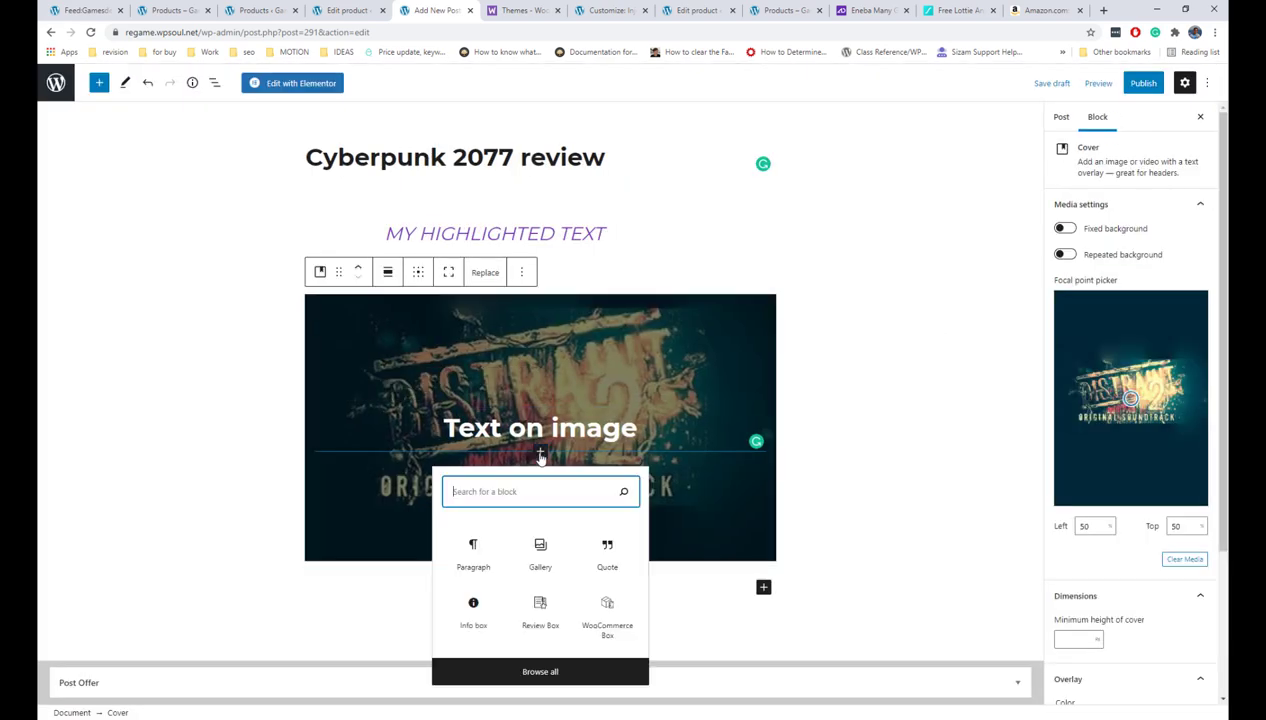
pyautogui.click(492, 521)
pyautogui.write('My custom banner')
pyautogui.click(1098, 507)
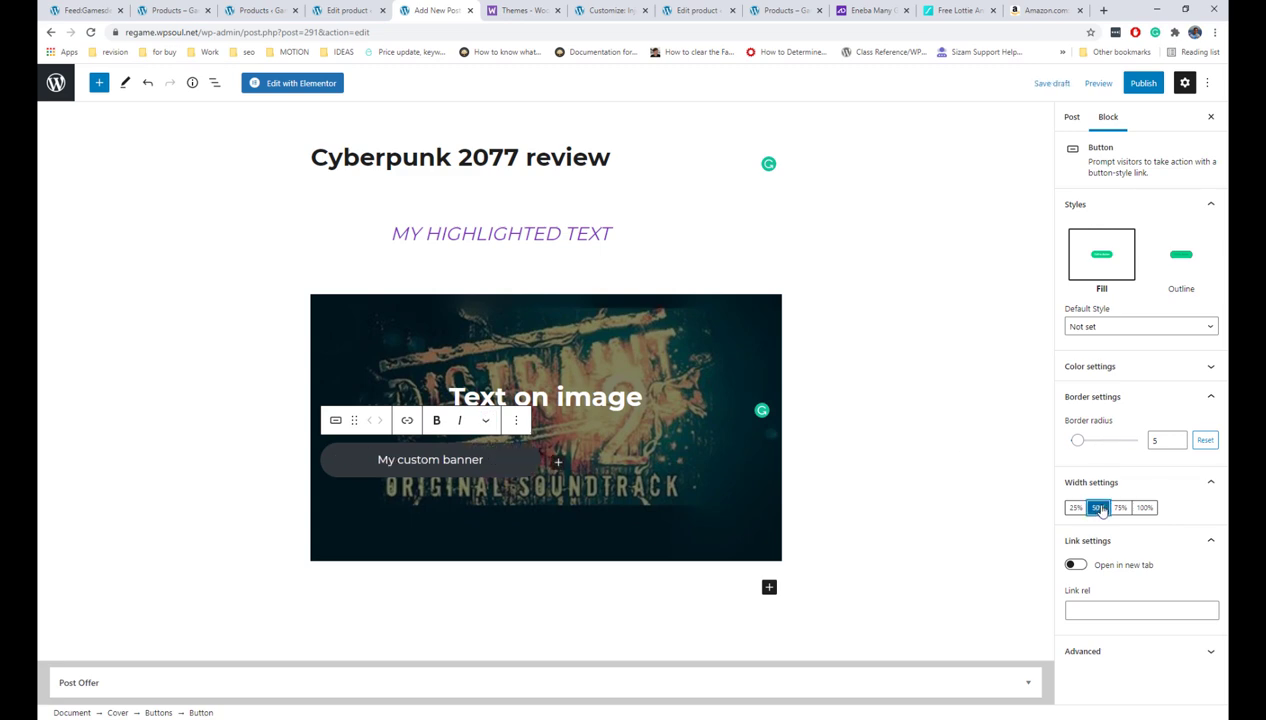
pyautogui.click(1090, 366)
# Try the full-height option on the Cover block and center its button horizontally.
pyautogui.click(700, 520)
pyautogui.click(446, 271)
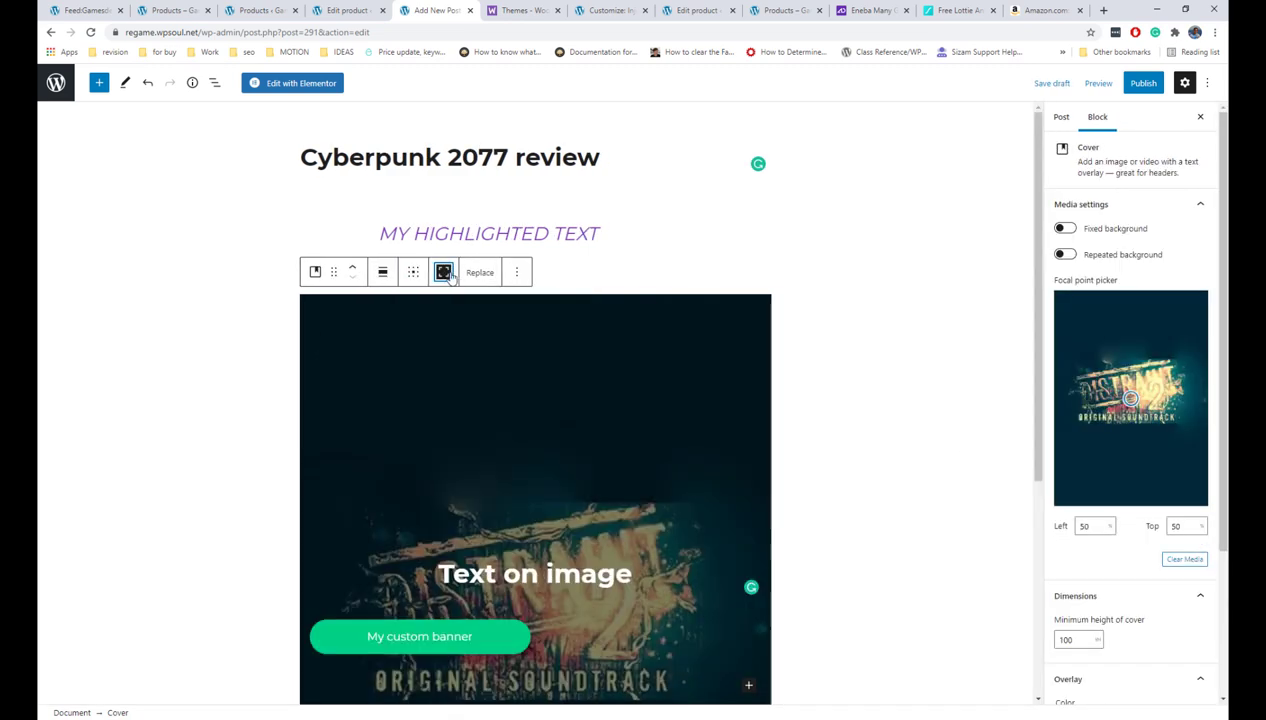
pyautogui.click(700, 442)
pyautogui.click(1153, 199)
pyautogui.click(1110, 266)
# Shift the cover image's focal point to 46% left and 48% top, and set the minimum cover height to about 306 px.
pyautogui.click(692, 452)
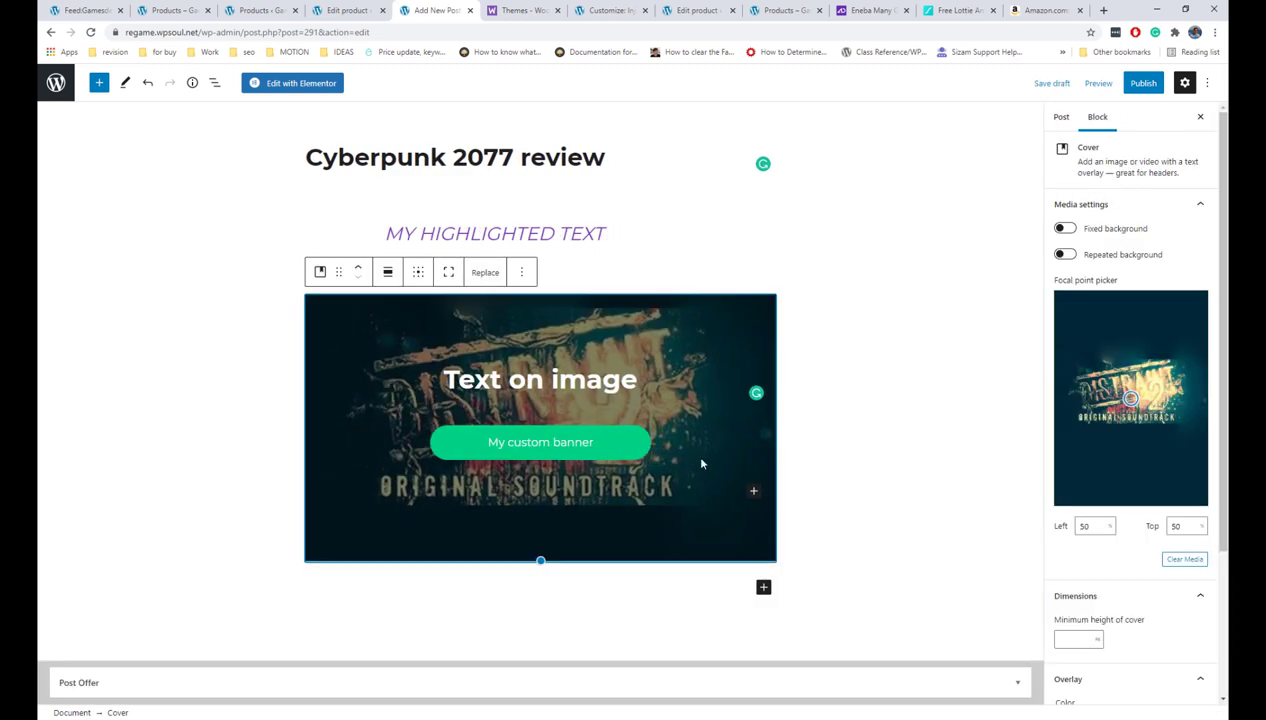
pyautogui.click(1075, 228)
pyautogui.scroll(-3, 1140, 400)
pyautogui.moveTo(545, 560); pyautogui.dragTo(545, 490)
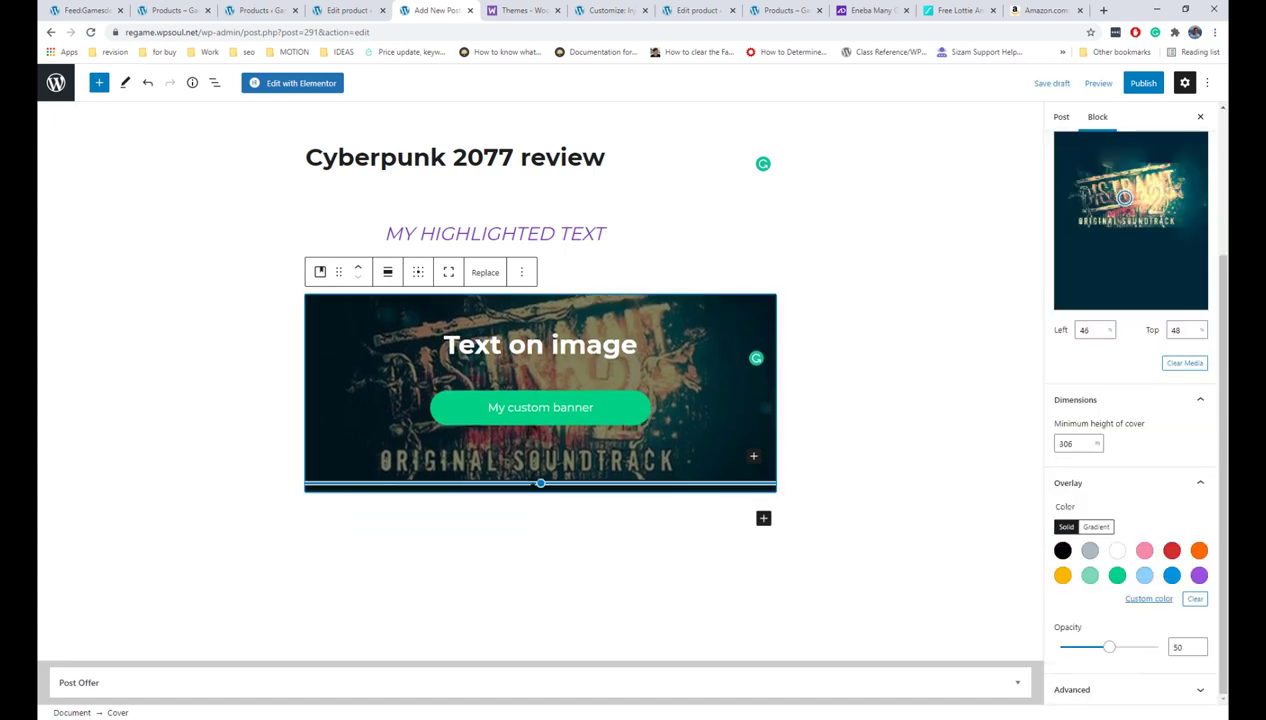
pyautogui.click(657, 575)
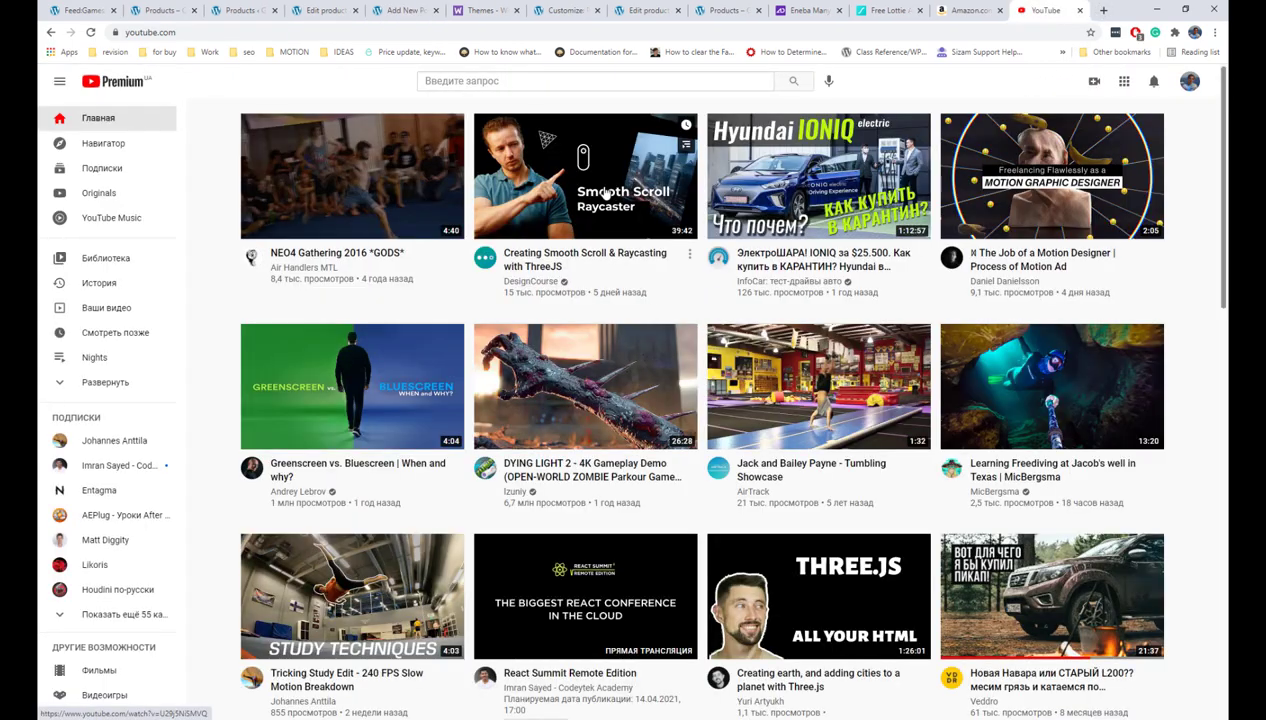
# Copy the address of the YouTube video "Creating Smooth Scroll & Raycasting with ThreeJS" and embed it below the quote in the post.
pyautogui.click(605, 193)
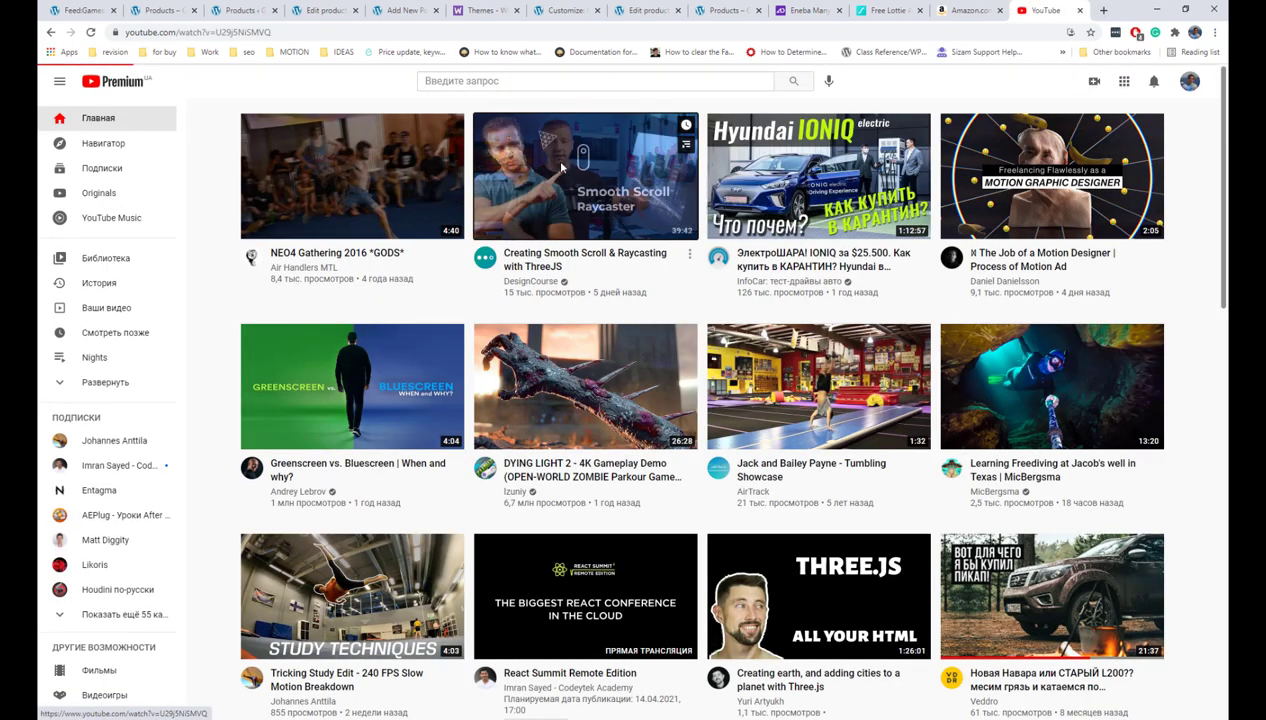
pyautogui.click(270, 32)
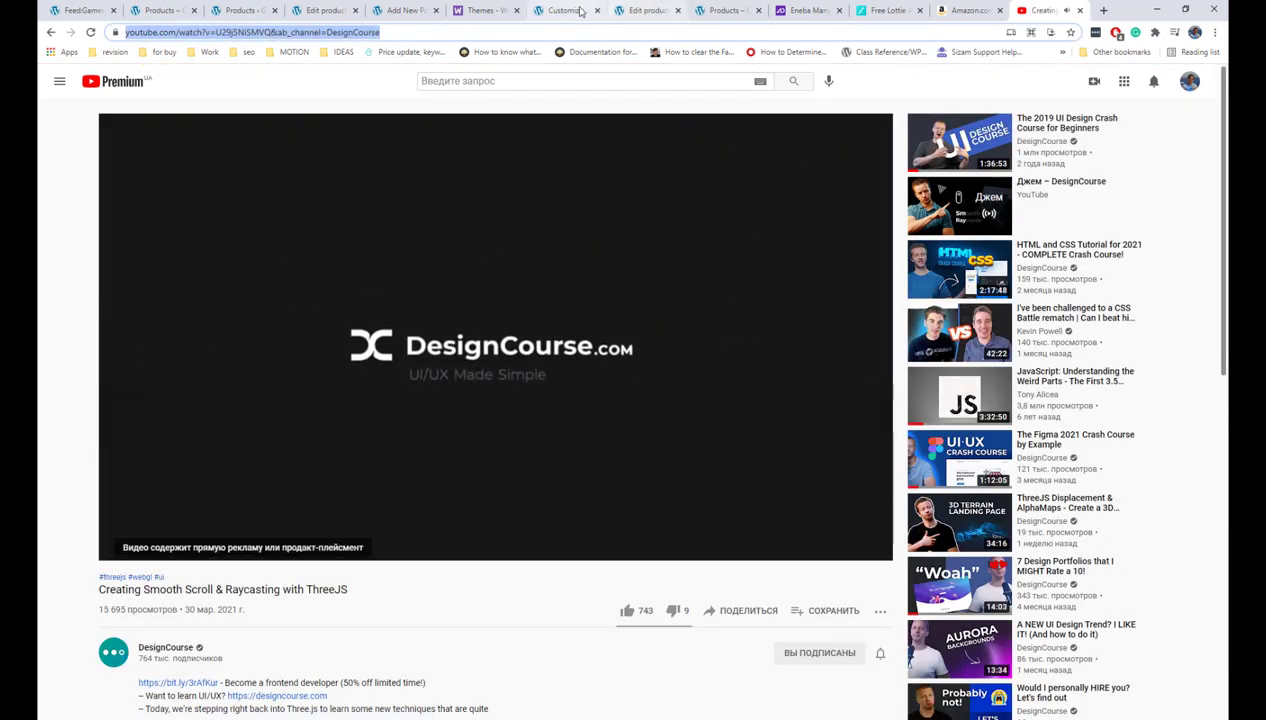
pyautogui.click(400, 11)
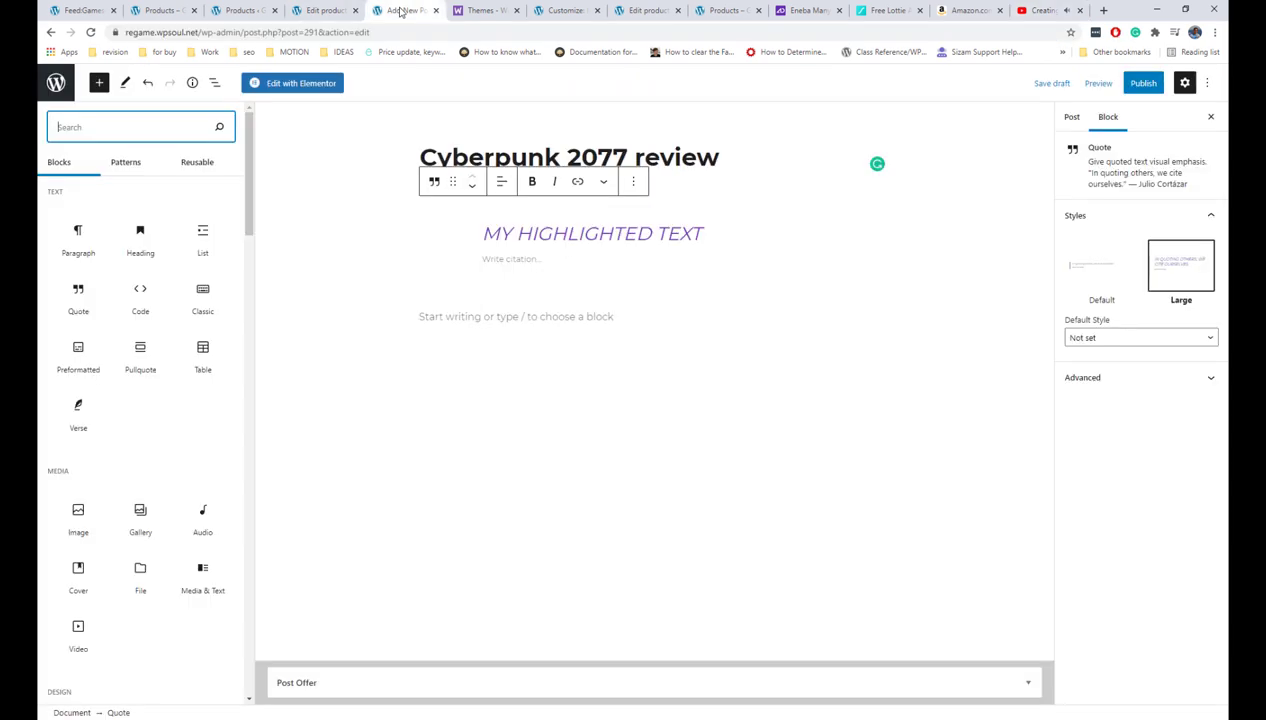
pyautogui.click(558, 315)
pyautogui.hotkey('ctrl', 'v')
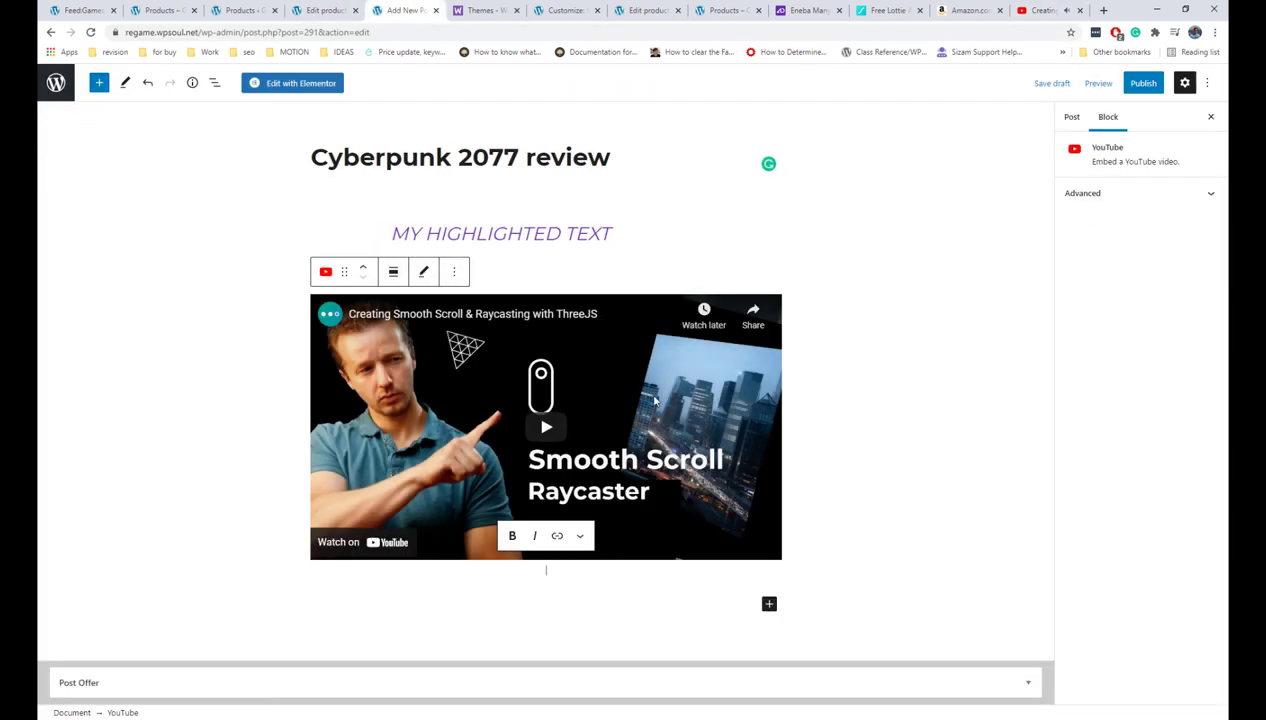
# Try the wide width alignment on the YouTube embed, and switch it to full width.
pyautogui.click(396, 273)
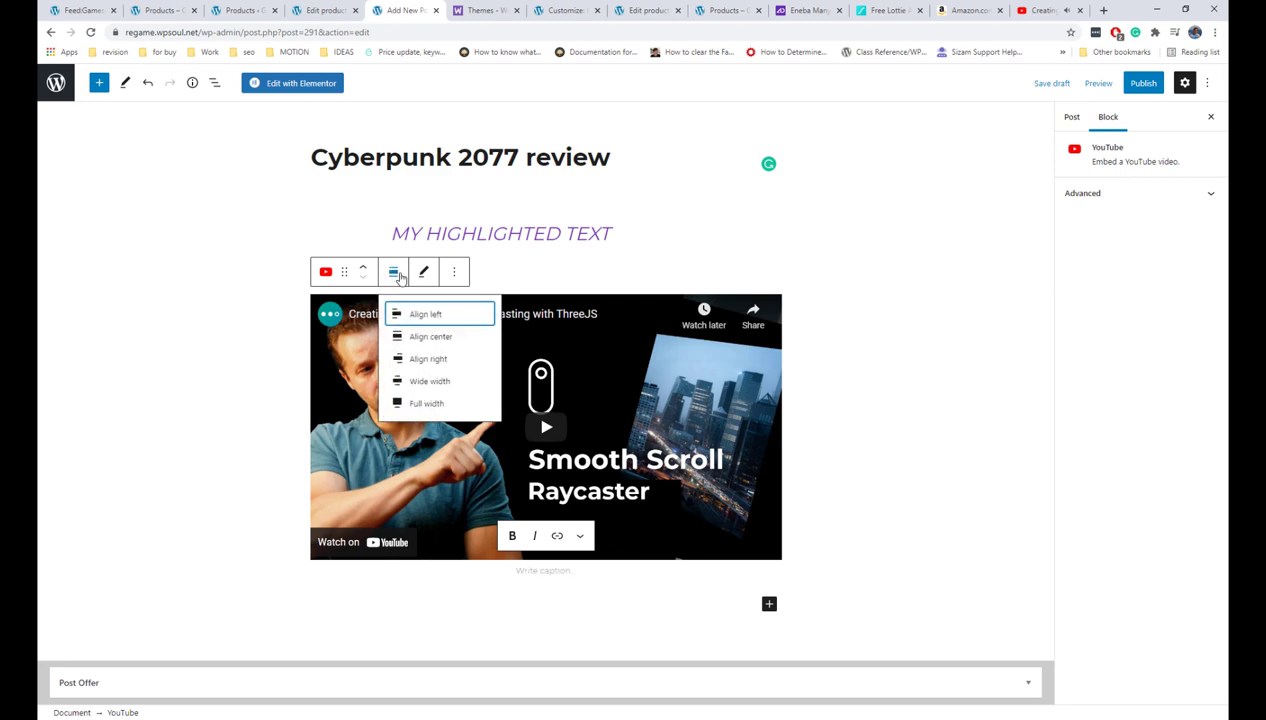
pyautogui.click(430, 381)
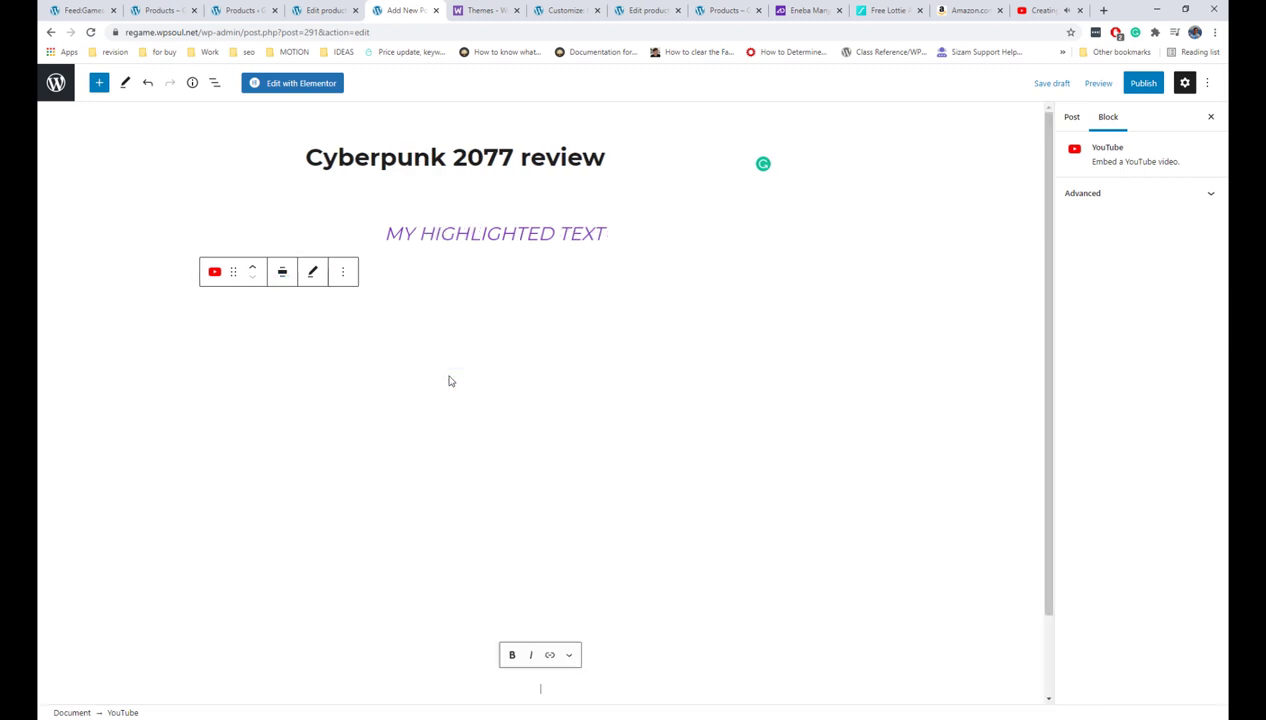
pyautogui.scroll(1, 451, 377)
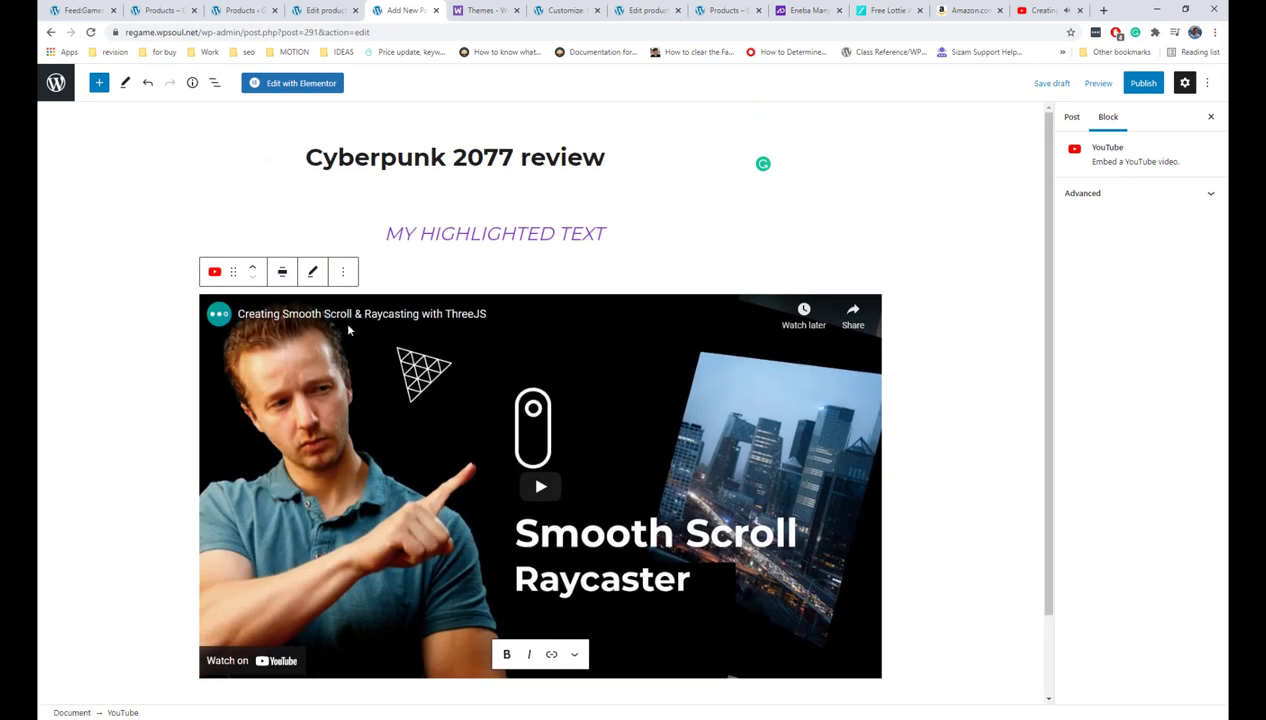
pyautogui.click(282, 278)
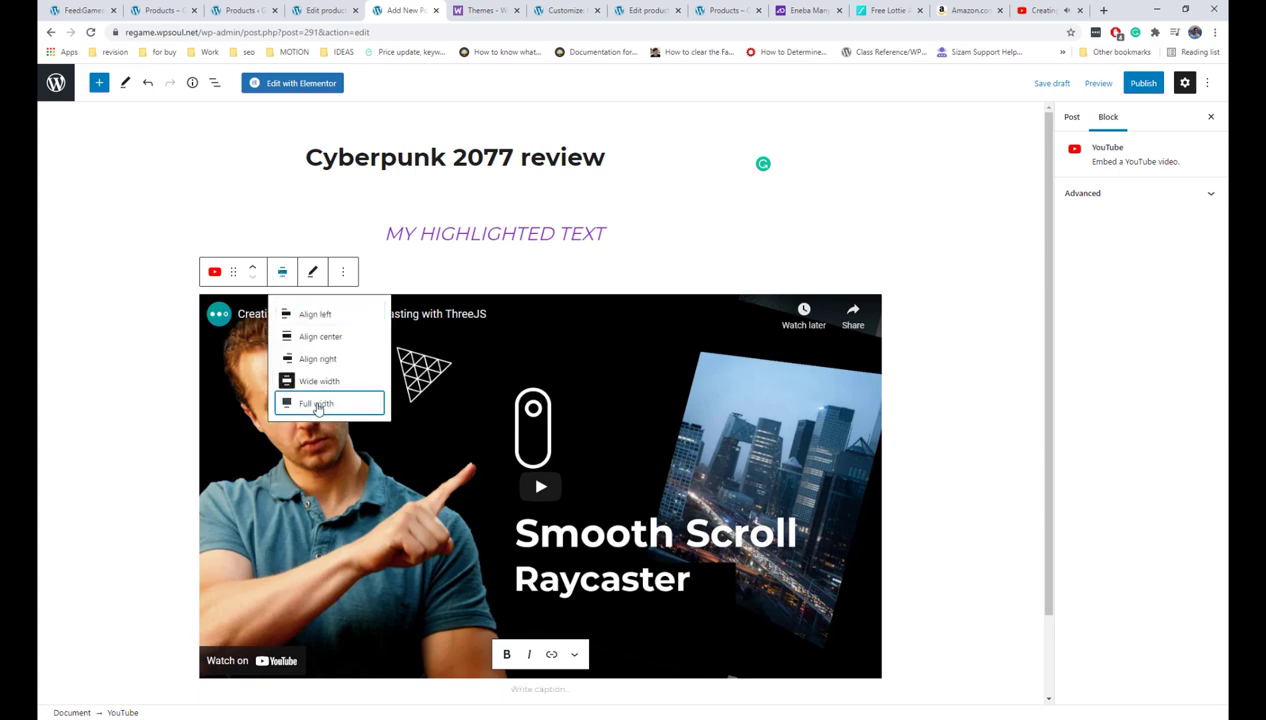
pyautogui.click(313, 401)
# Remove the YouTube block from the post.
pyautogui.scroll(3, 341, 392)
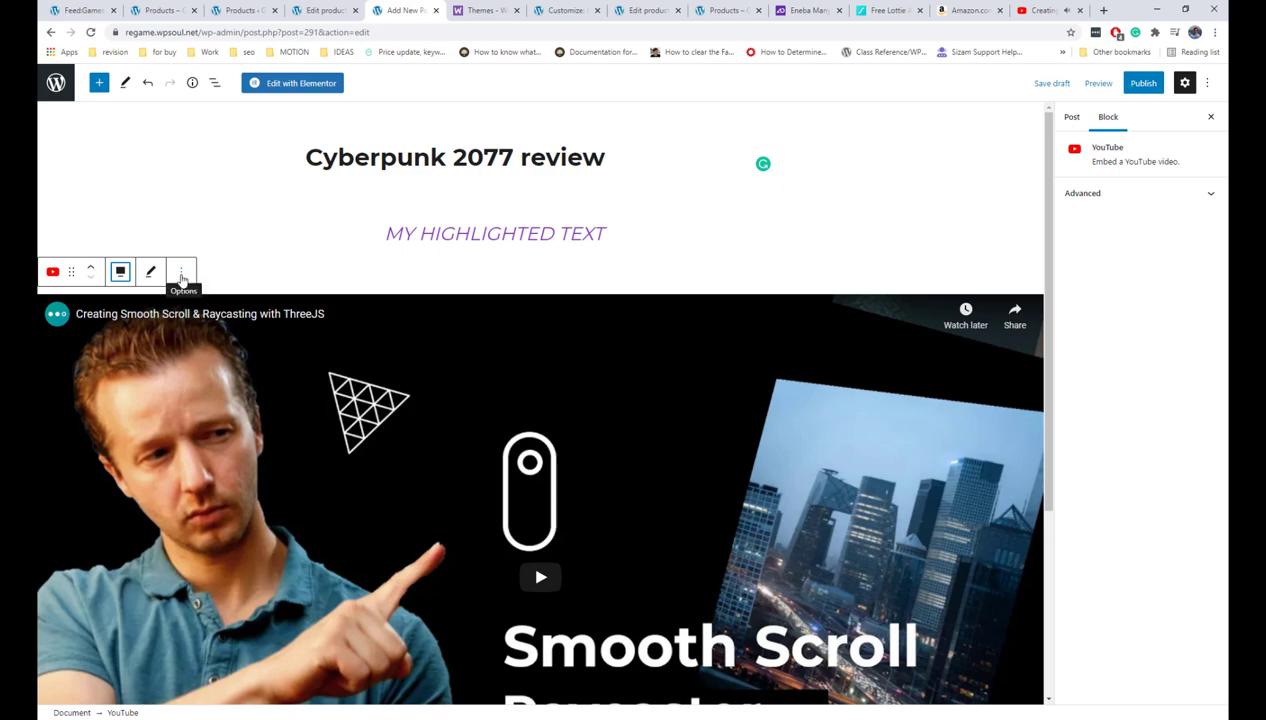
pyautogui.click(181, 275)
pyautogui.click(228, 547)
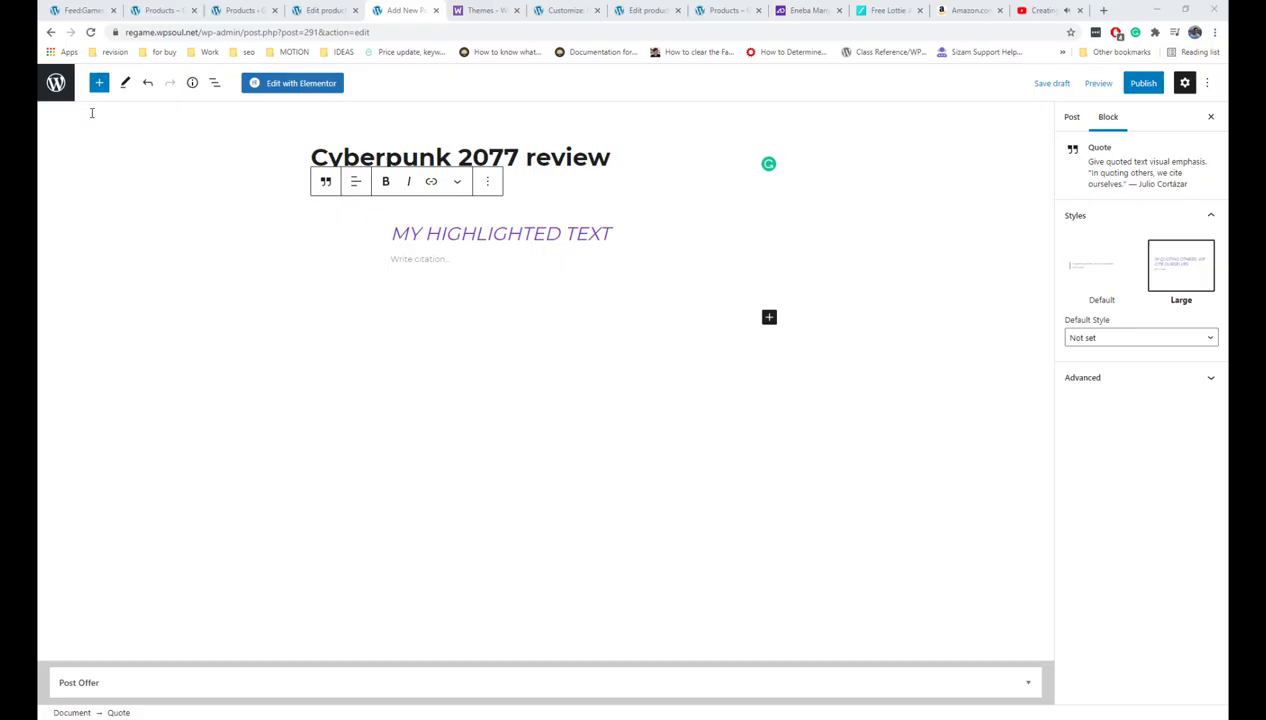
# Browse the available block patterns by category, including Rehub Profitable.
pyautogui.click(99, 83)
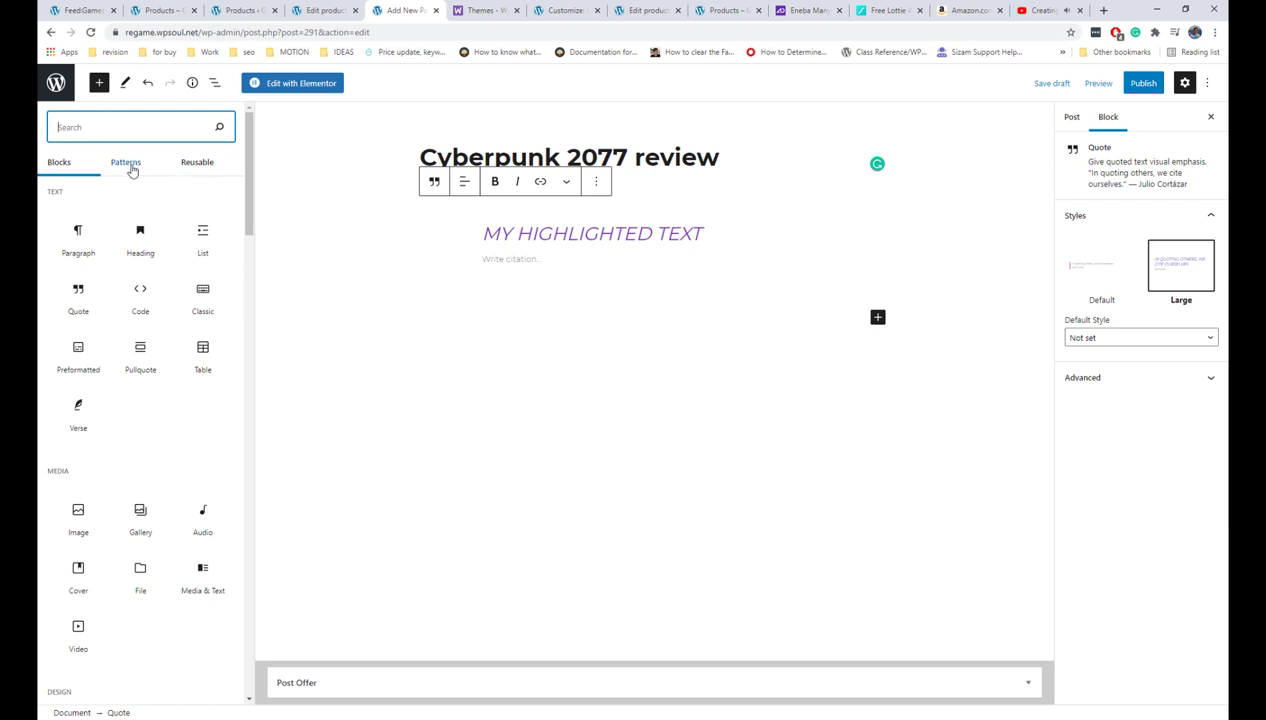
pyautogui.click(128, 163)
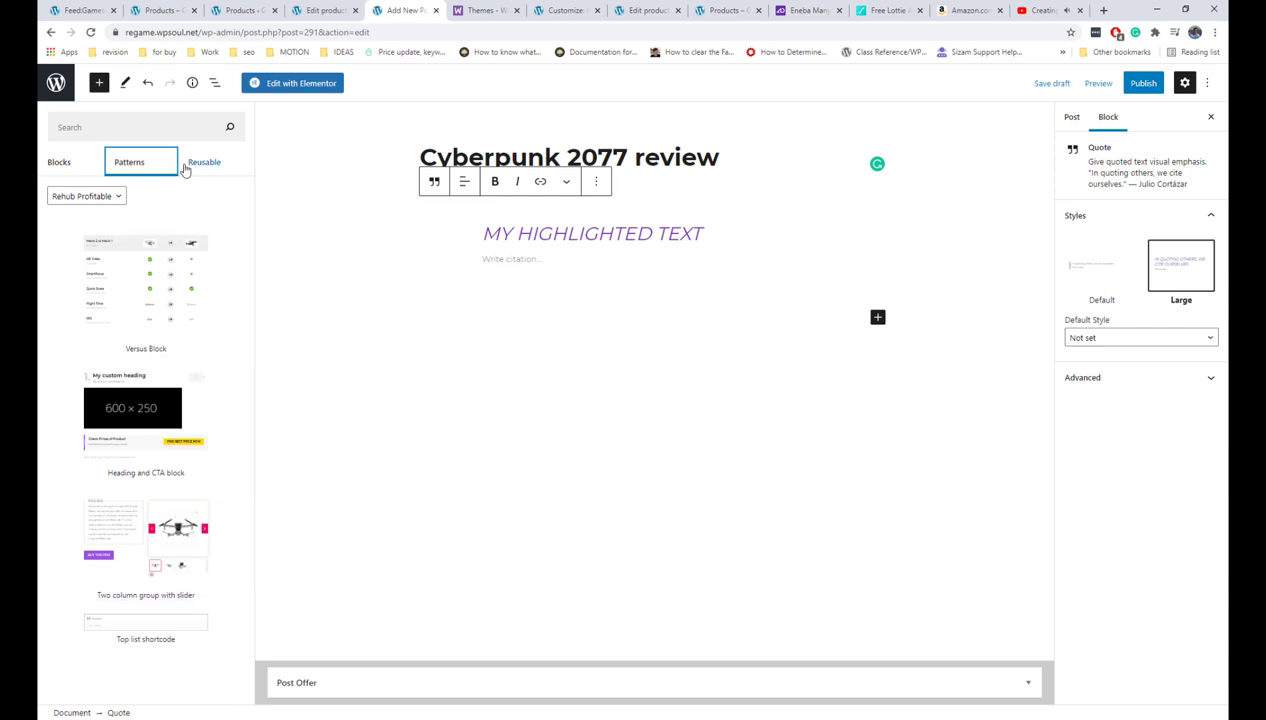
pyautogui.click(96, 197)
pyautogui.click(97, 222)
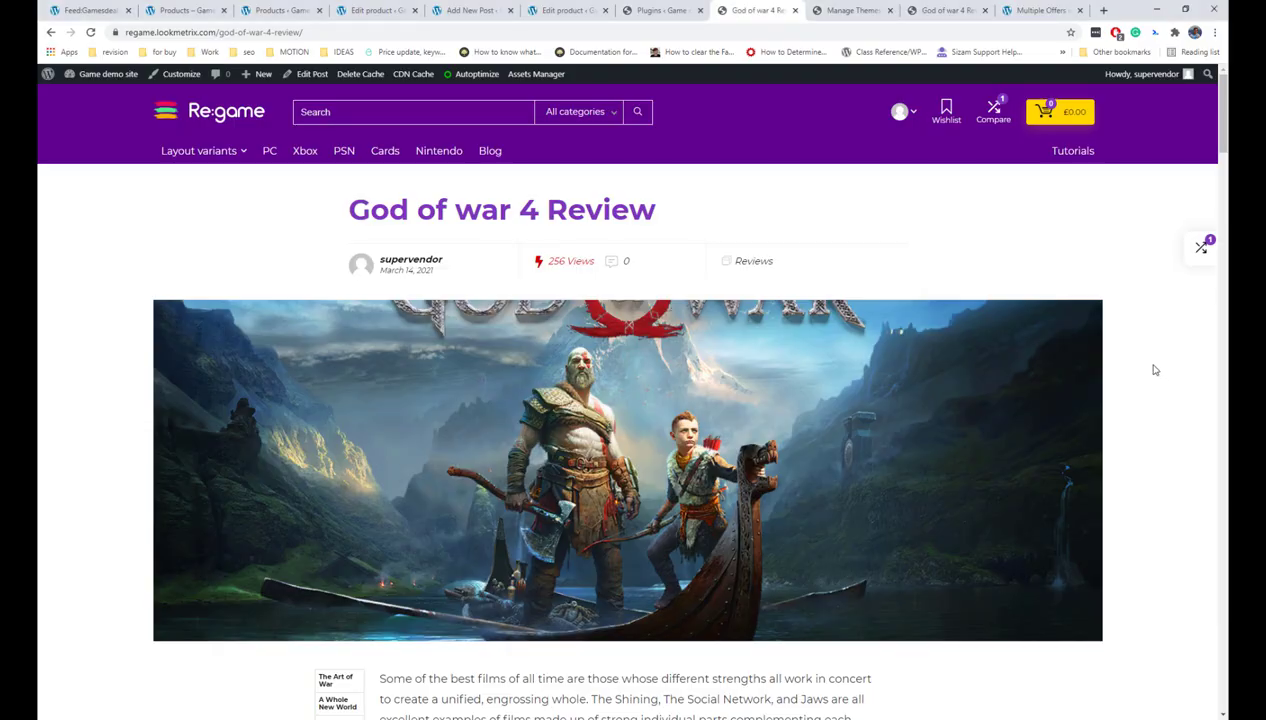
# Look through the God of war 4 Review demo post from its header image down to the review score box.
pyautogui.scroll(-15, 1155, 370)
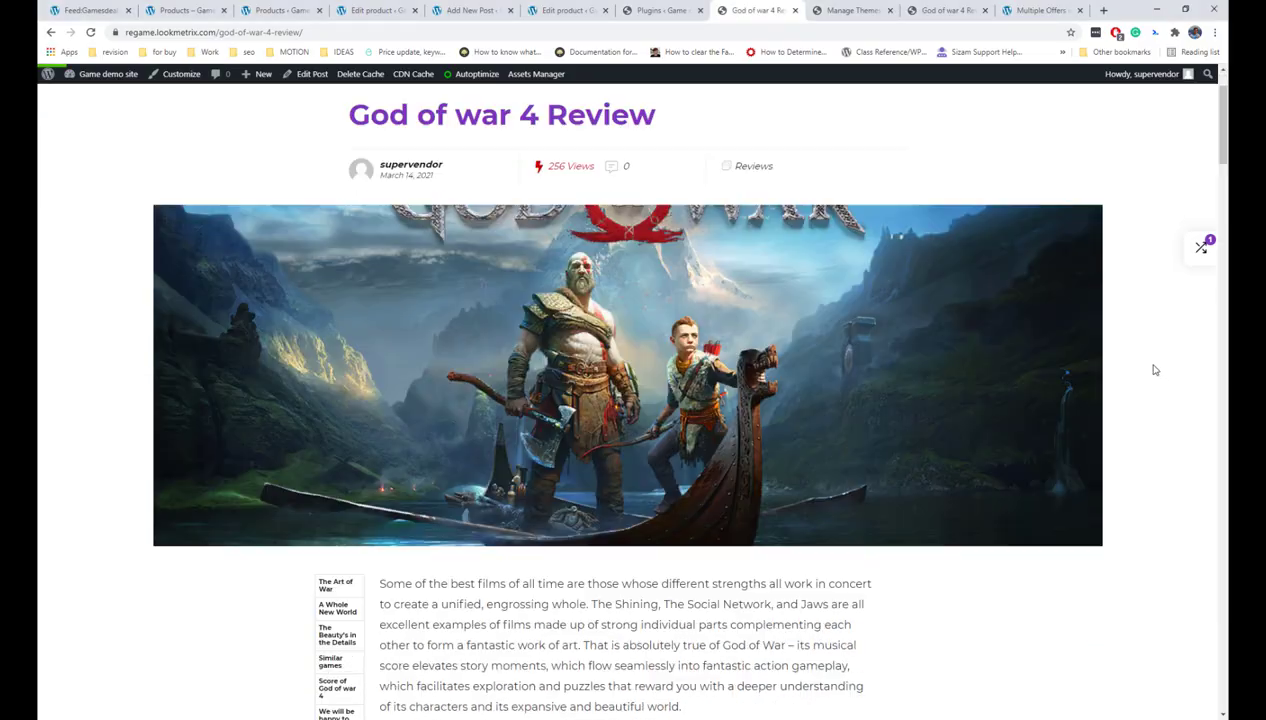
pyautogui.scroll(-15, 1155, 370)
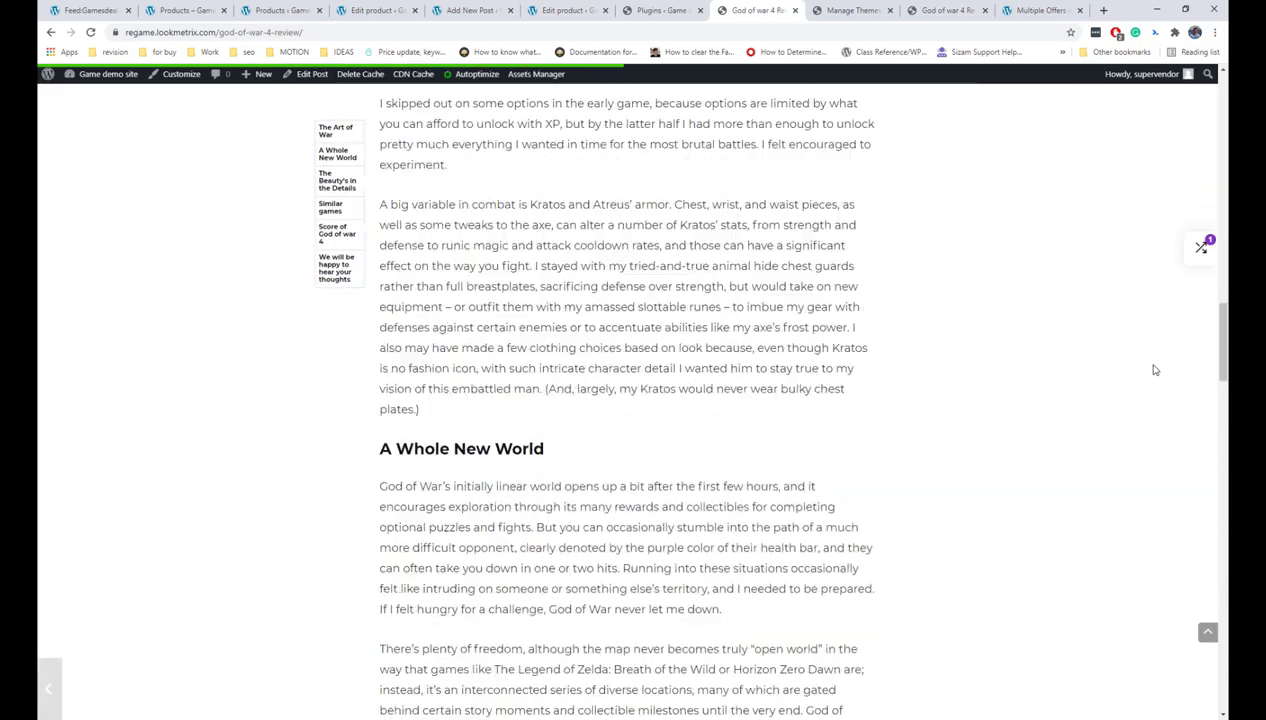
pyautogui.scroll(-12, 1155, 370)
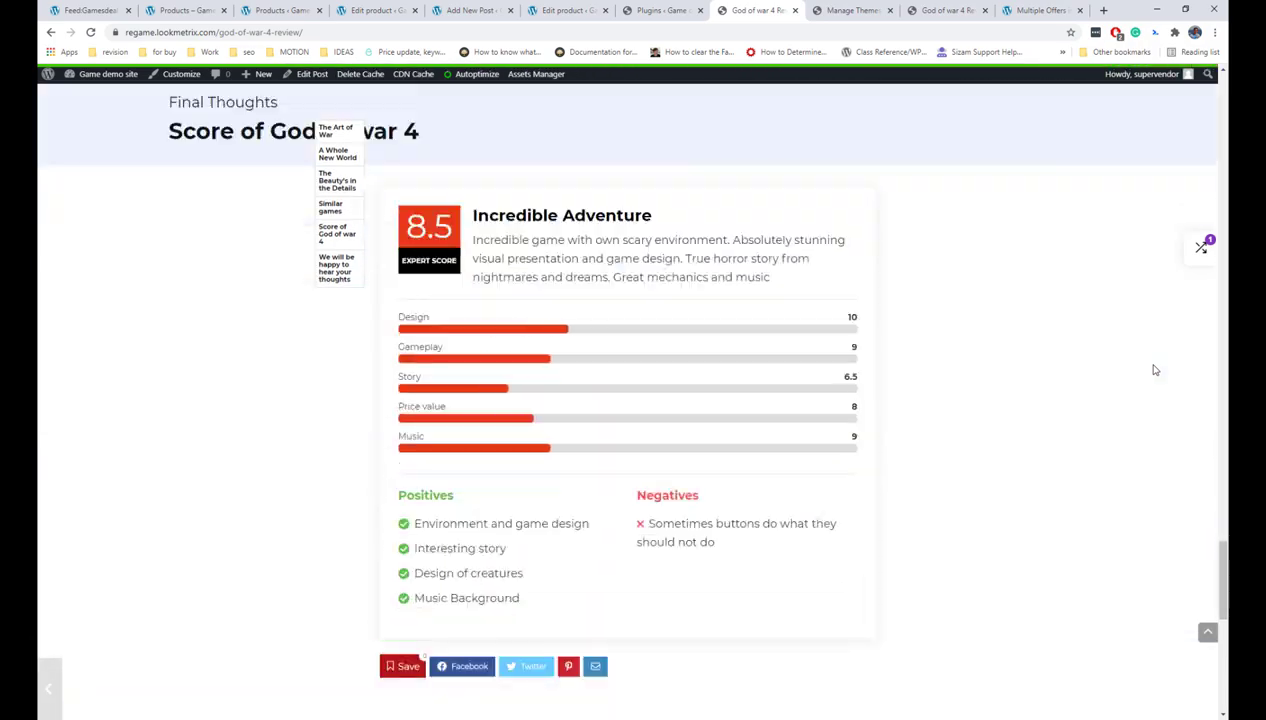
pyautogui.scroll(15, 1155, 370)
pyautogui.scroll(20, 1155, 370)
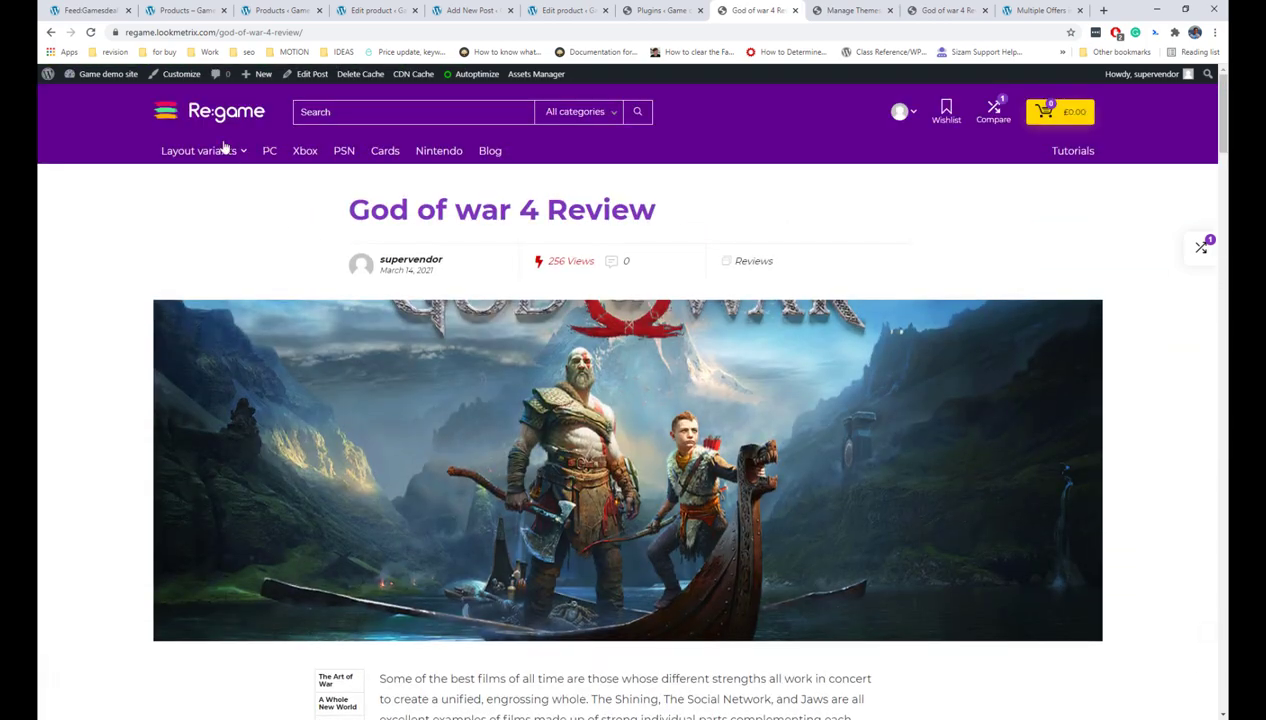
# Open the Post Global Settings of the theme options in the Customizer for the God of war 4 review.
pyautogui.click(183, 78)
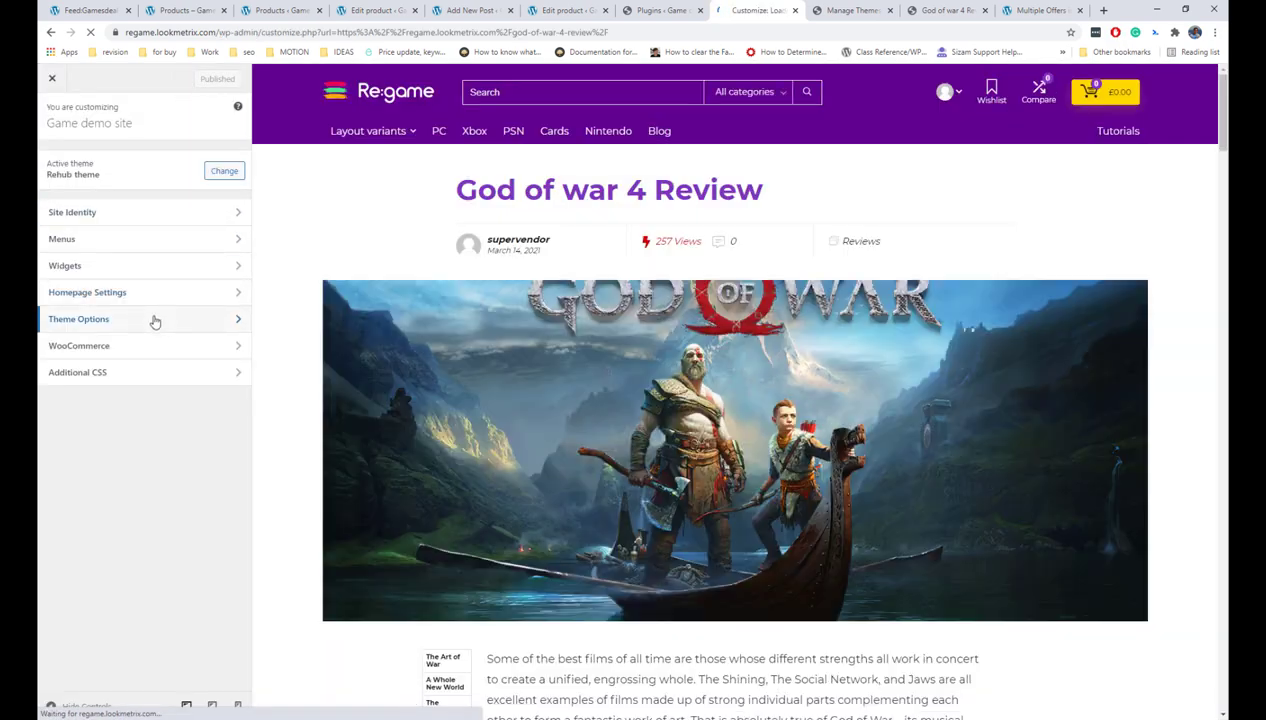
pyautogui.click(151, 319)
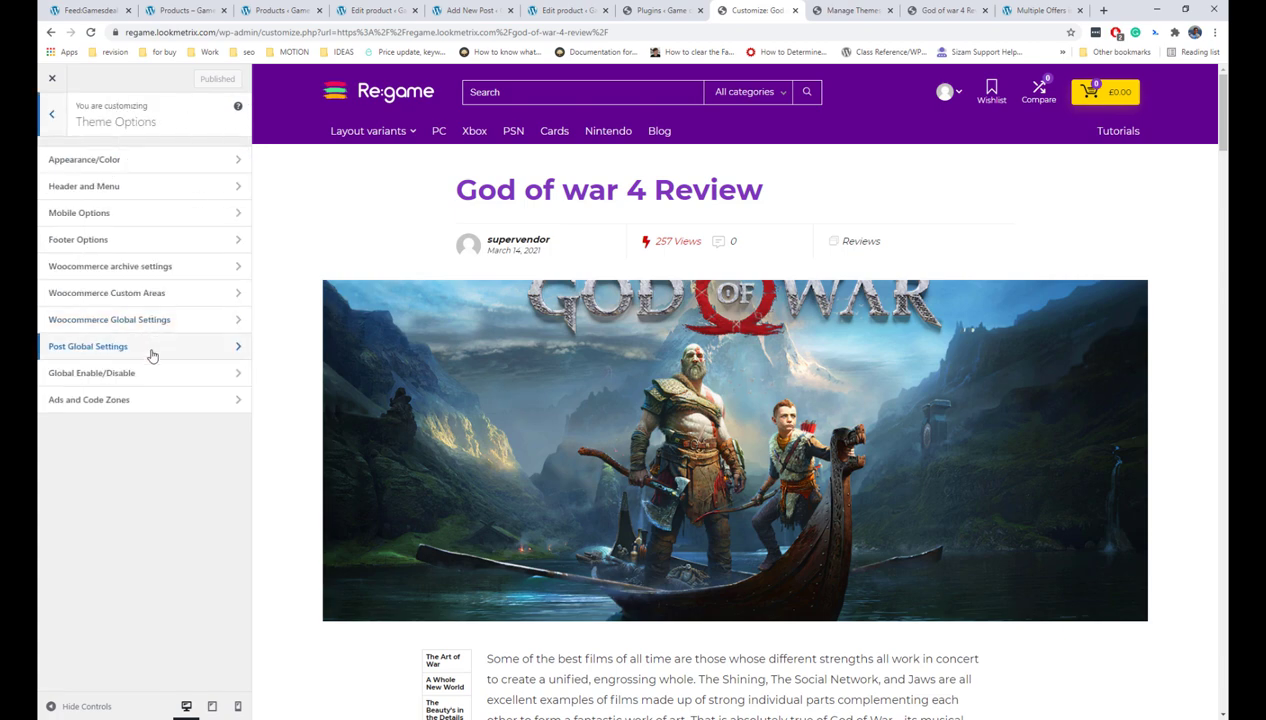
pyautogui.click(151, 350)
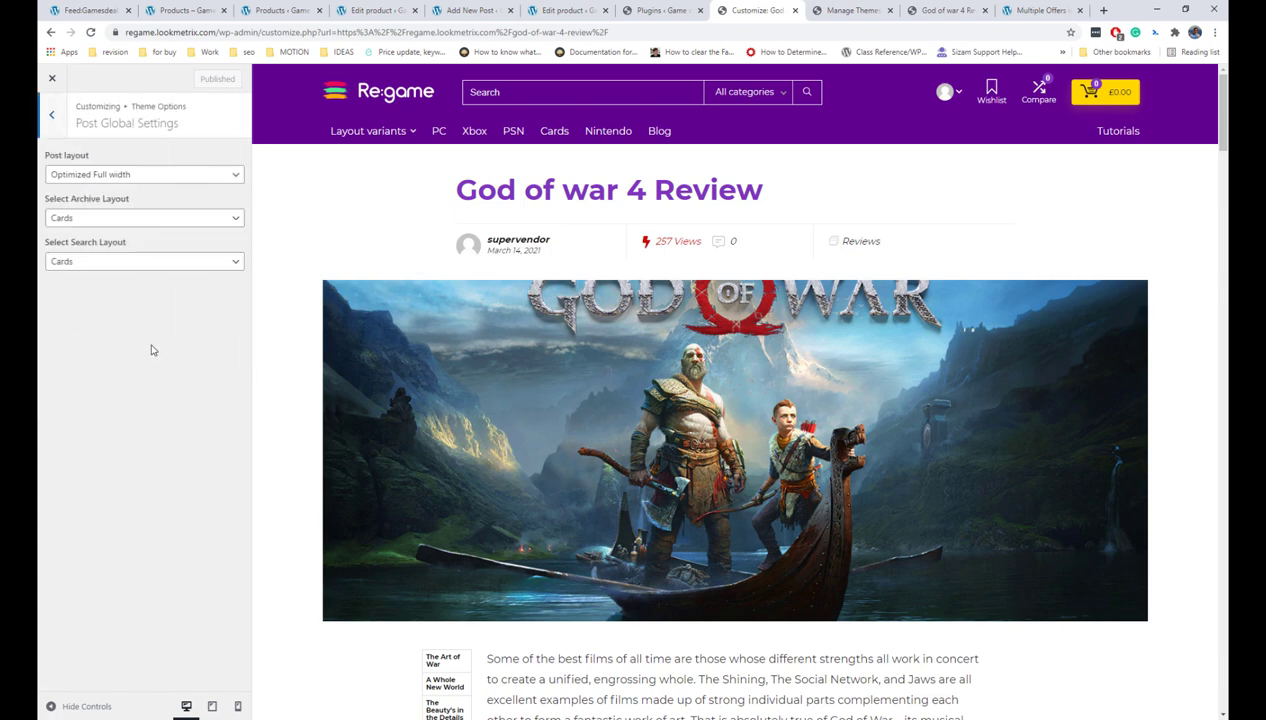
# Try the Simple post layout and look over the review page in the preview.
pyautogui.click(155, 176)
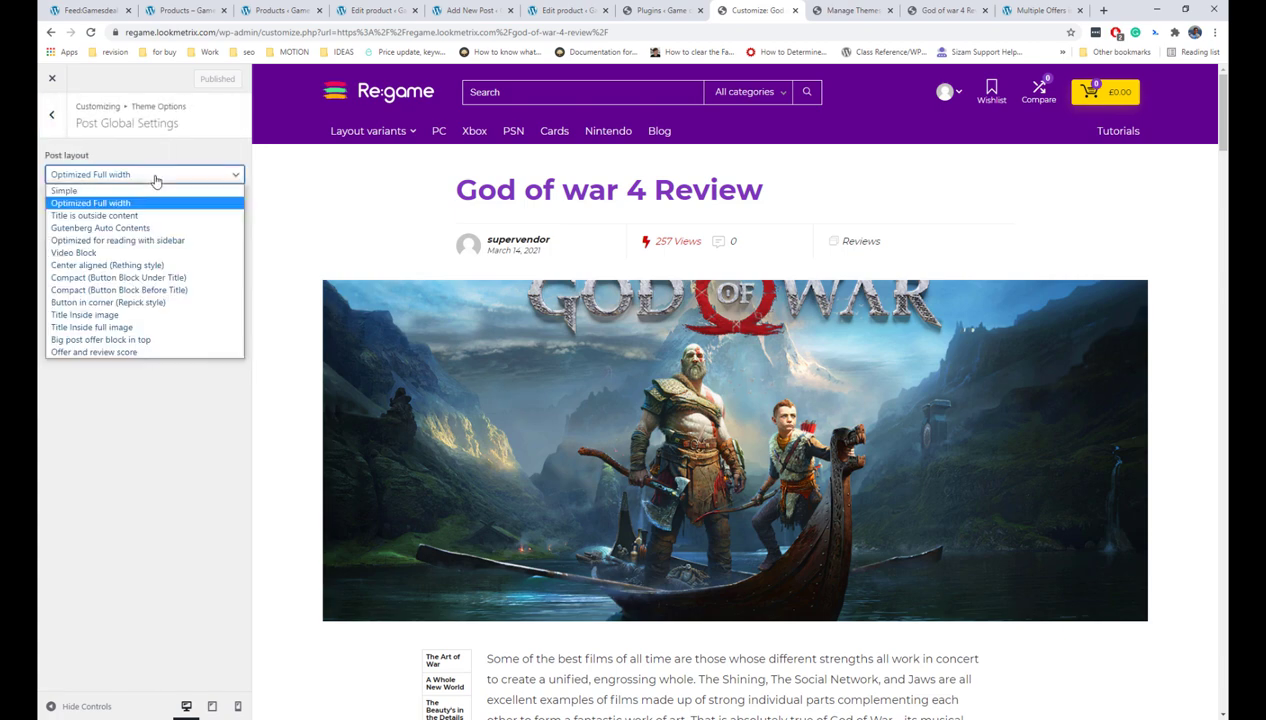
pyautogui.click(155, 191)
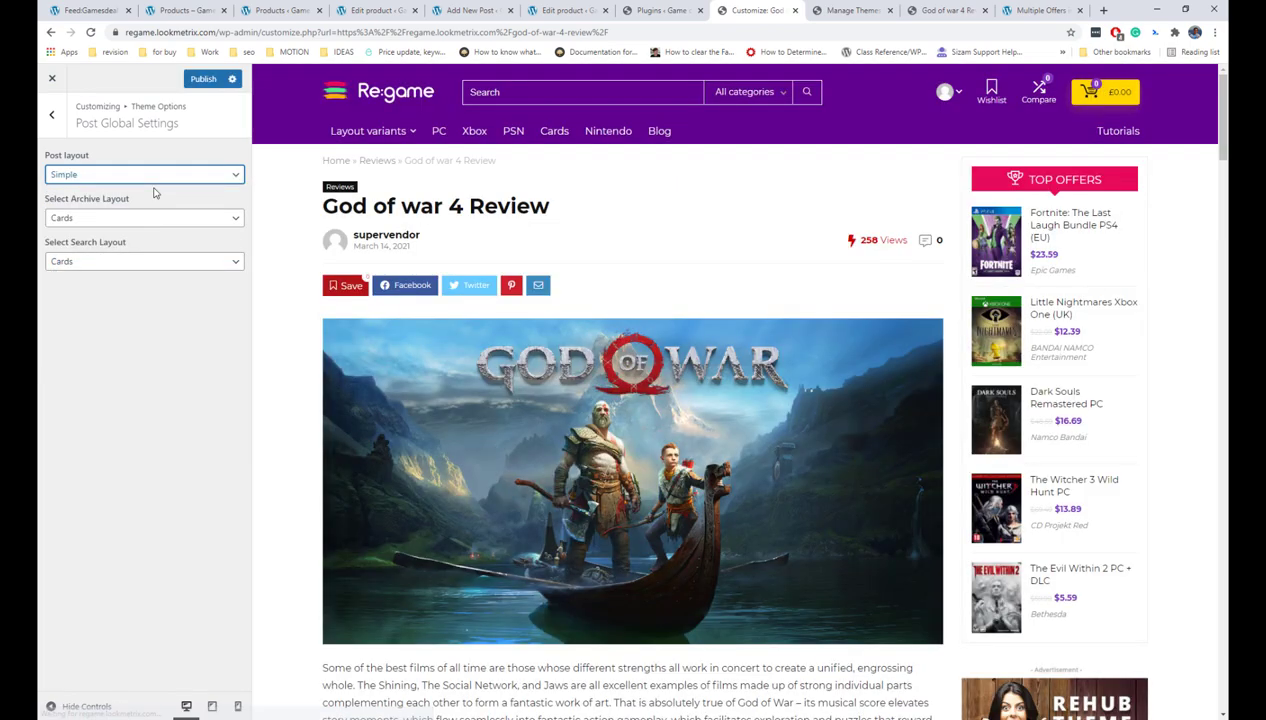
pyautogui.scroll(-10, 331, 257)
pyautogui.scroll(10, 331, 257)
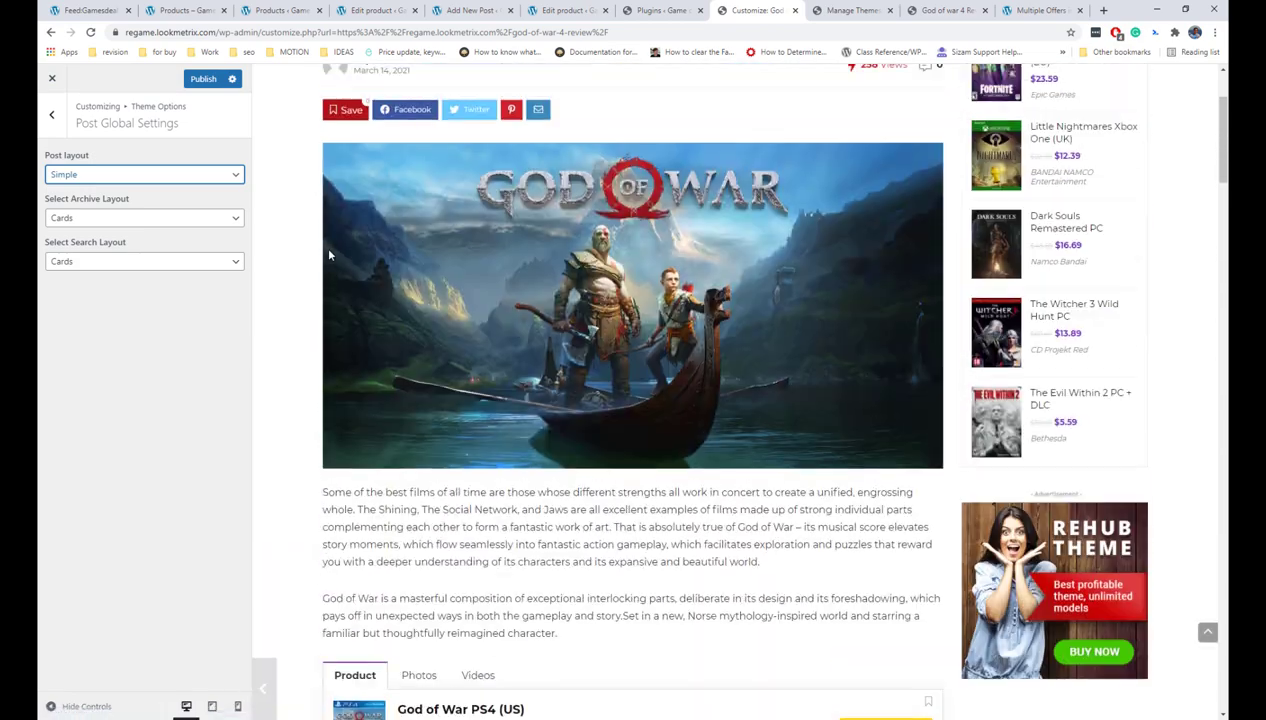
# Set the post layout to "Optimized for reading with sidebar" and look through the article in the preview.
pyautogui.click(118, 176)
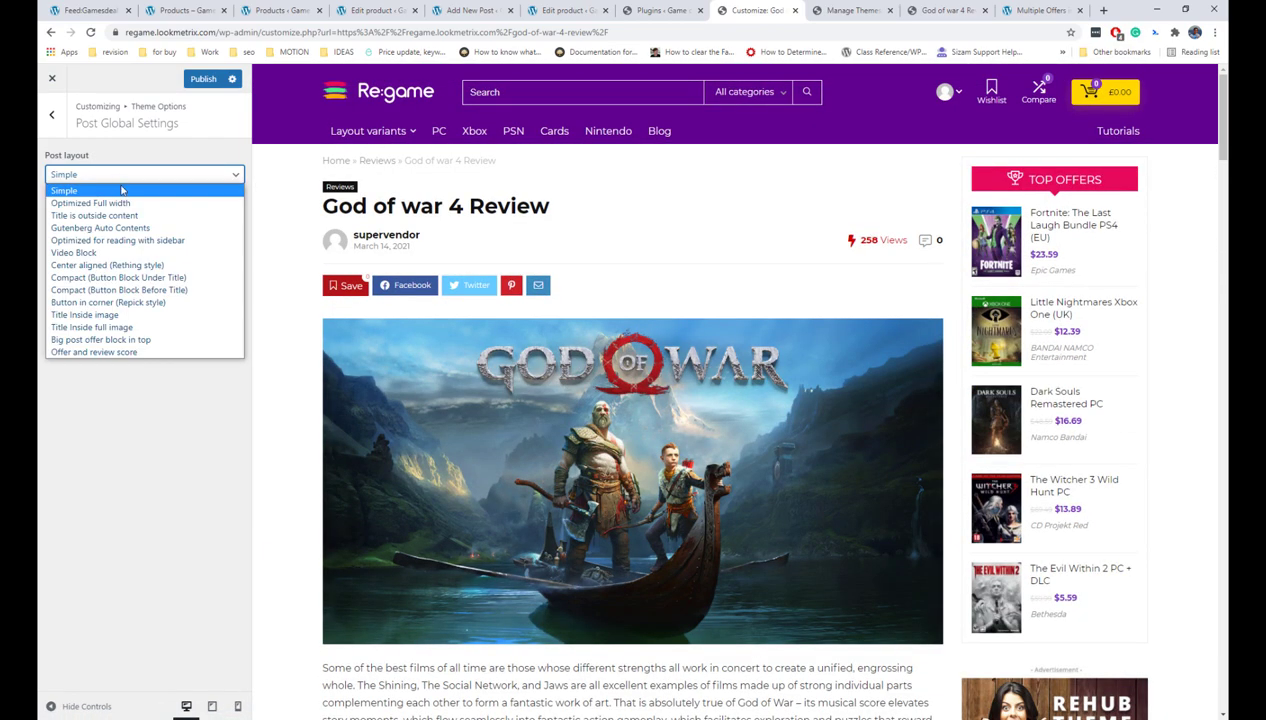
pyautogui.click(140, 240)
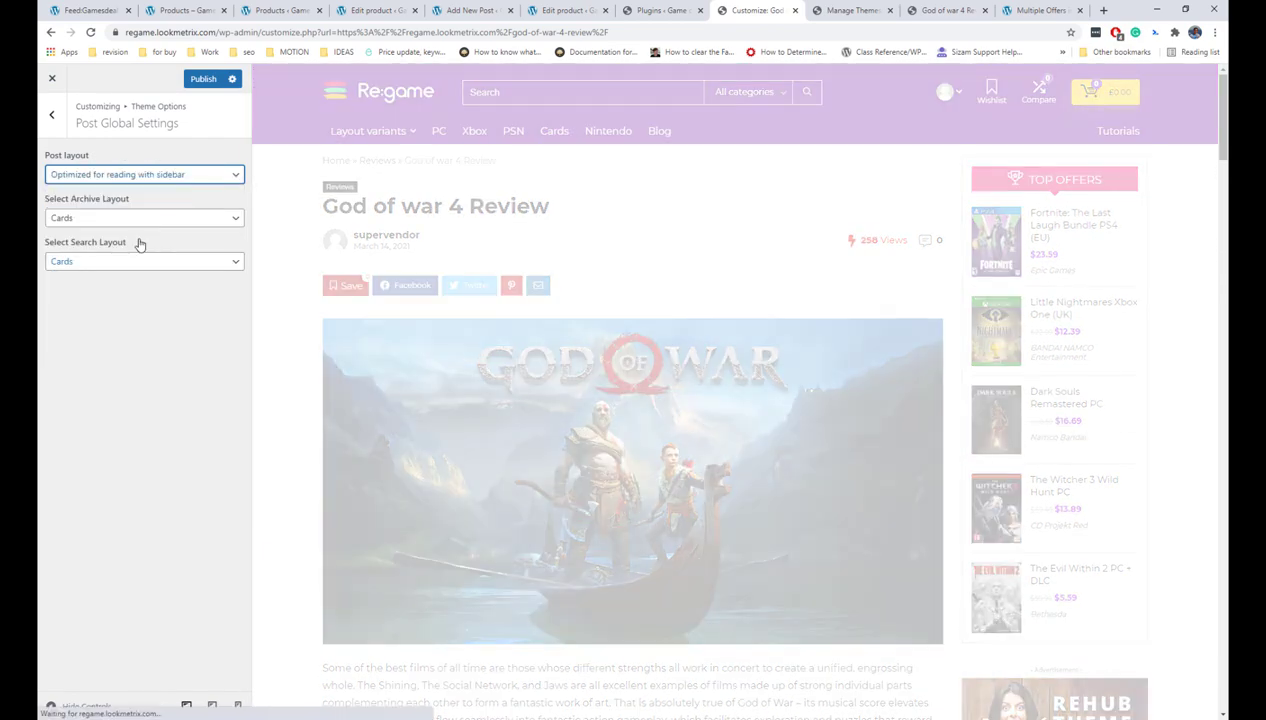
pyautogui.scroll(-15, 294, 235)
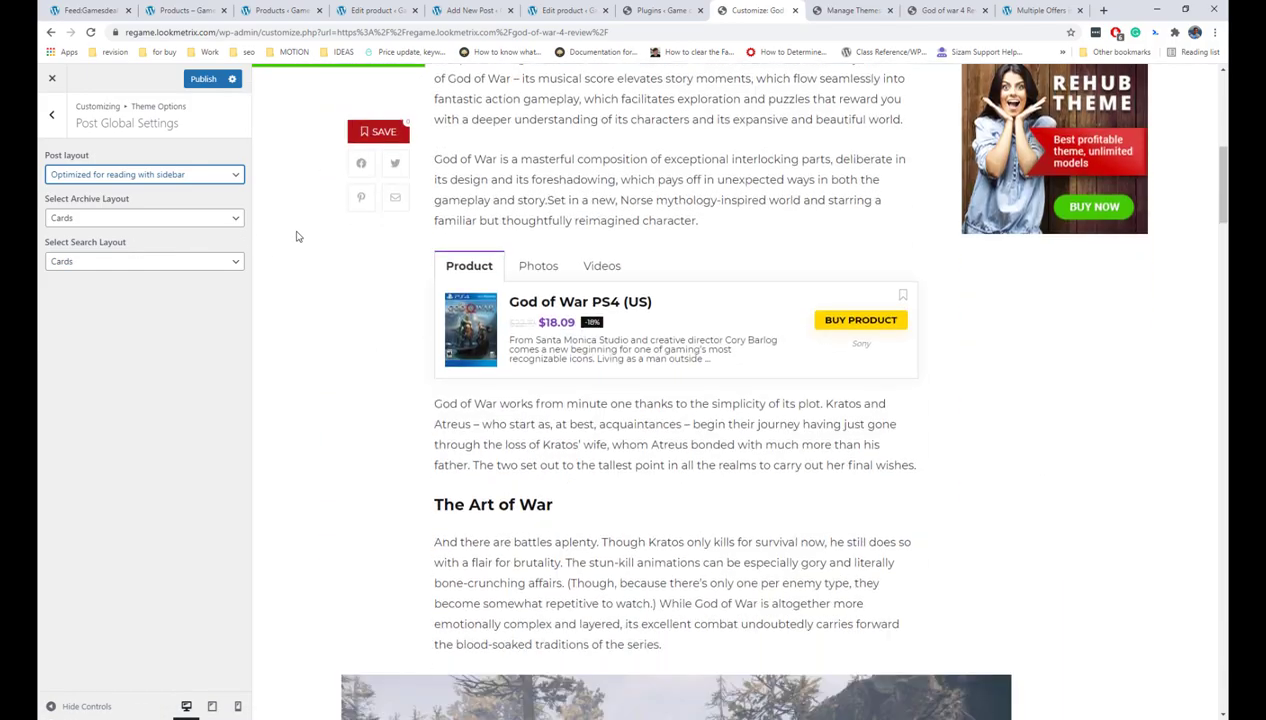
pyautogui.scroll(-15, 296, 236)
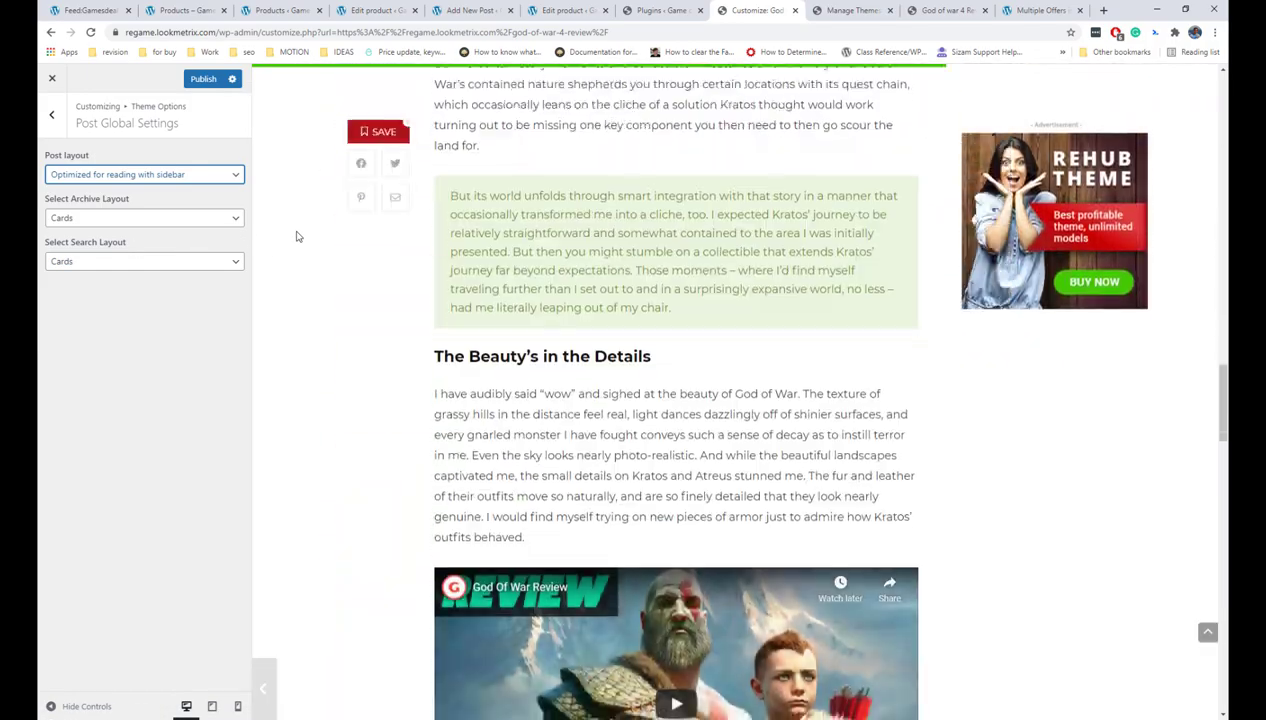
# Try another option from the post layout choices and look through the God of war 4 Review page with its side contents list.
pyautogui.scroll(20, 296, 236)
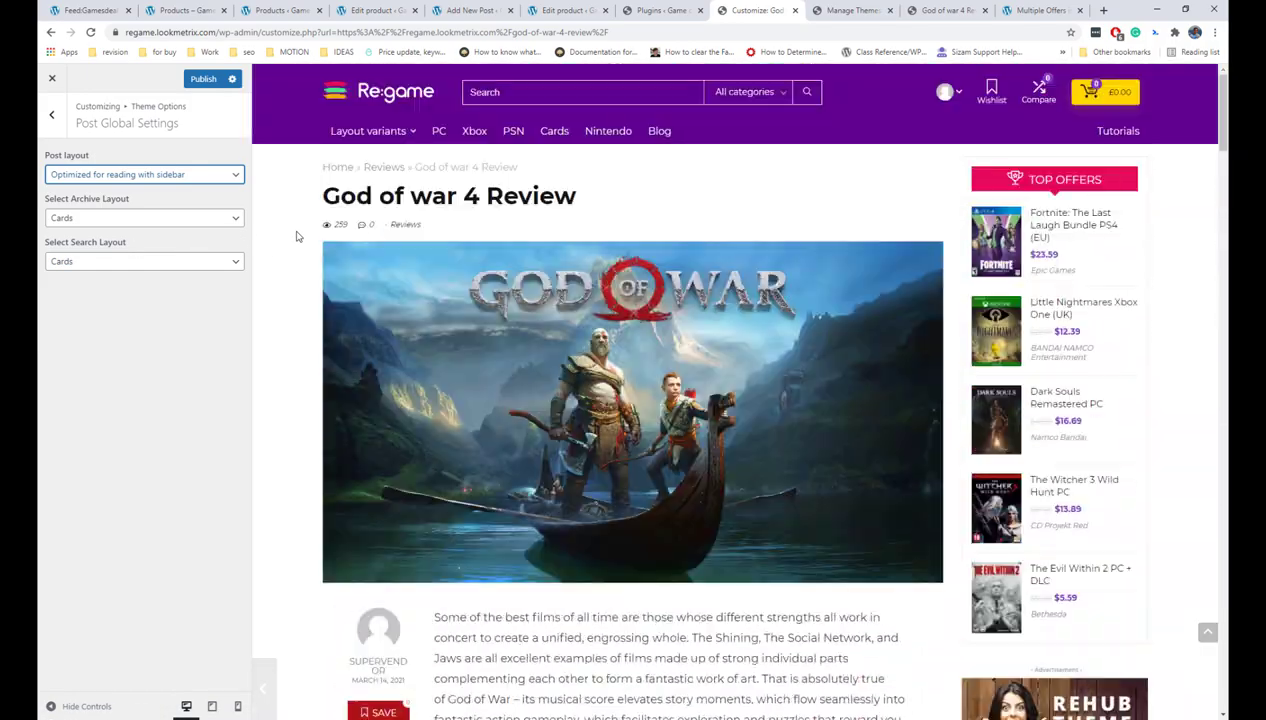
pyautogui.click(155, 176)
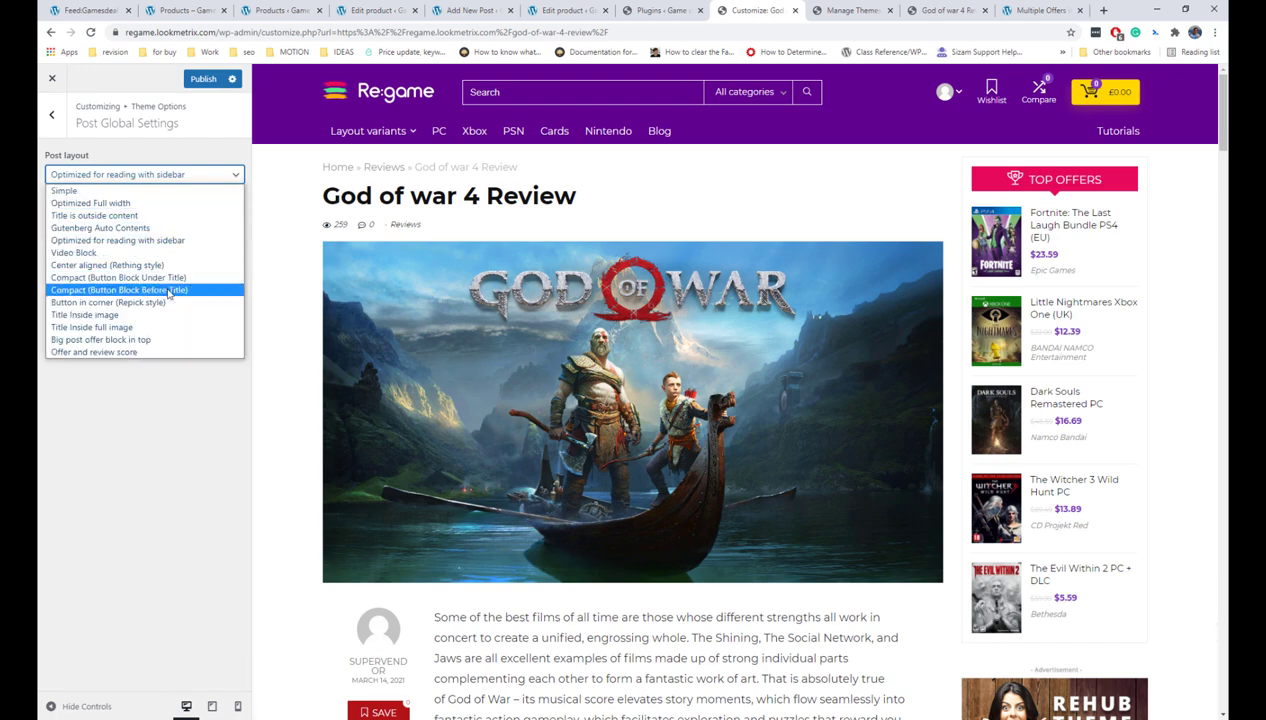
pyautogui.click(173, 323)
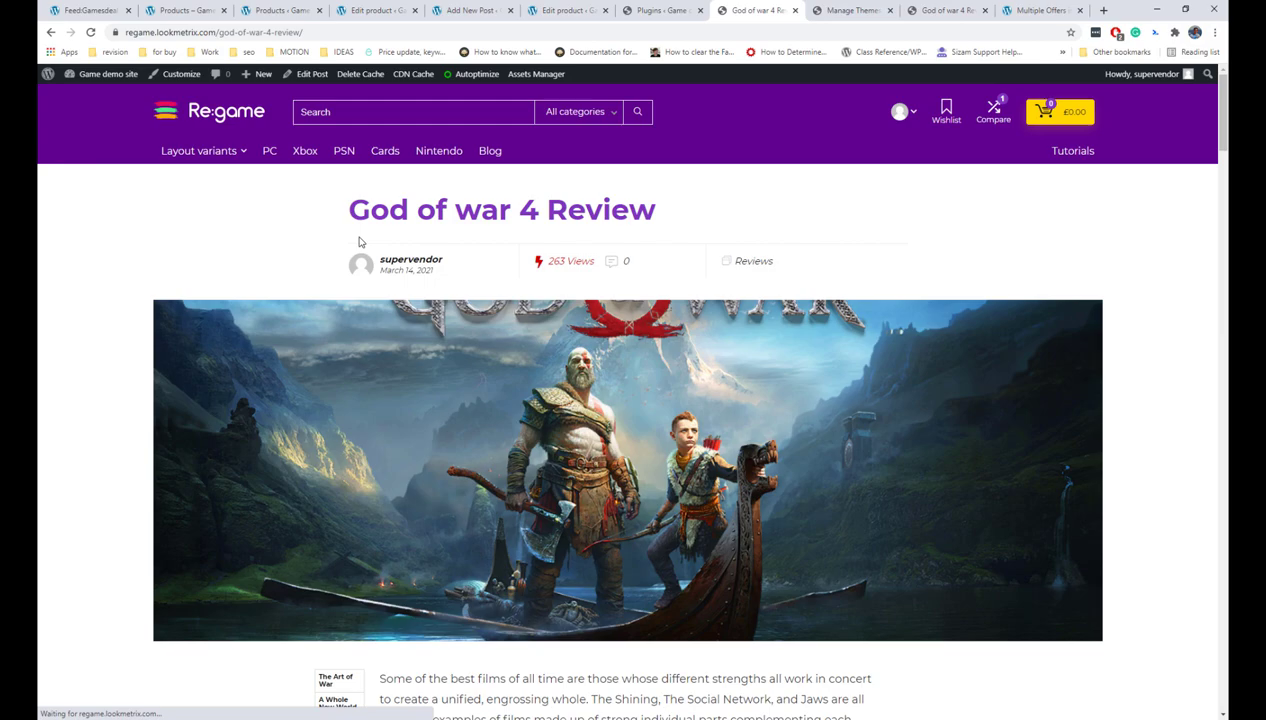
pyautogui.scroll(-4, 359, 243)
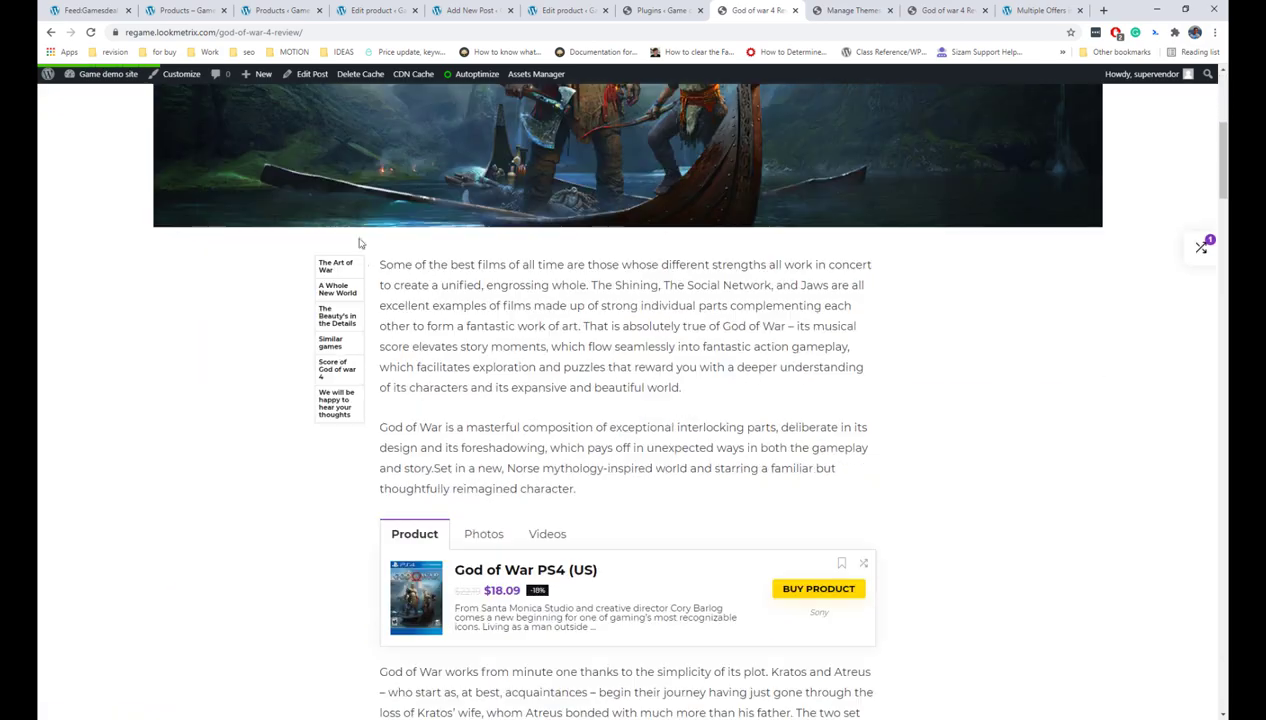
pyautogui.scroll(-10, 347, 289)
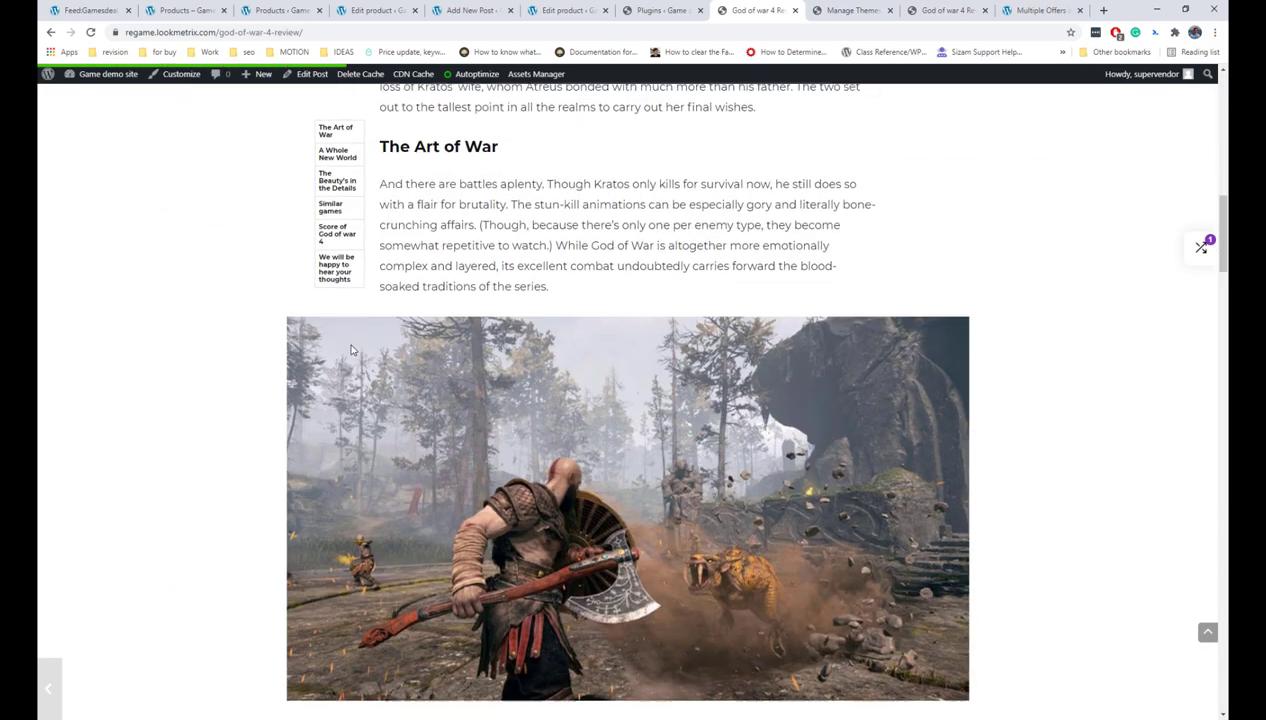
pyautogui.scroll(20, 348, 335)
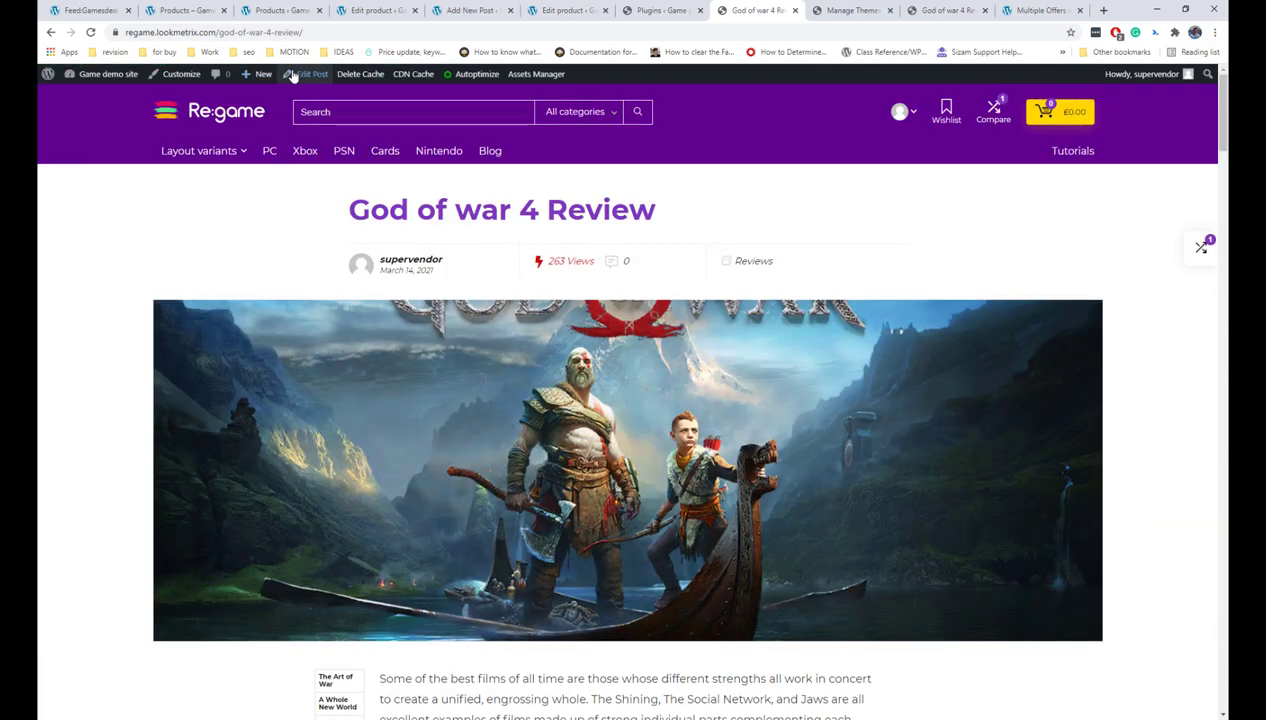
# Open the God of war 4 Review post for editing in a new browser tab and dismiss the block editor welcome guide.
pyautogui.rightClick(291, 77)
pyautogui.click(335, 82)
pyautogui.click(775, 12)
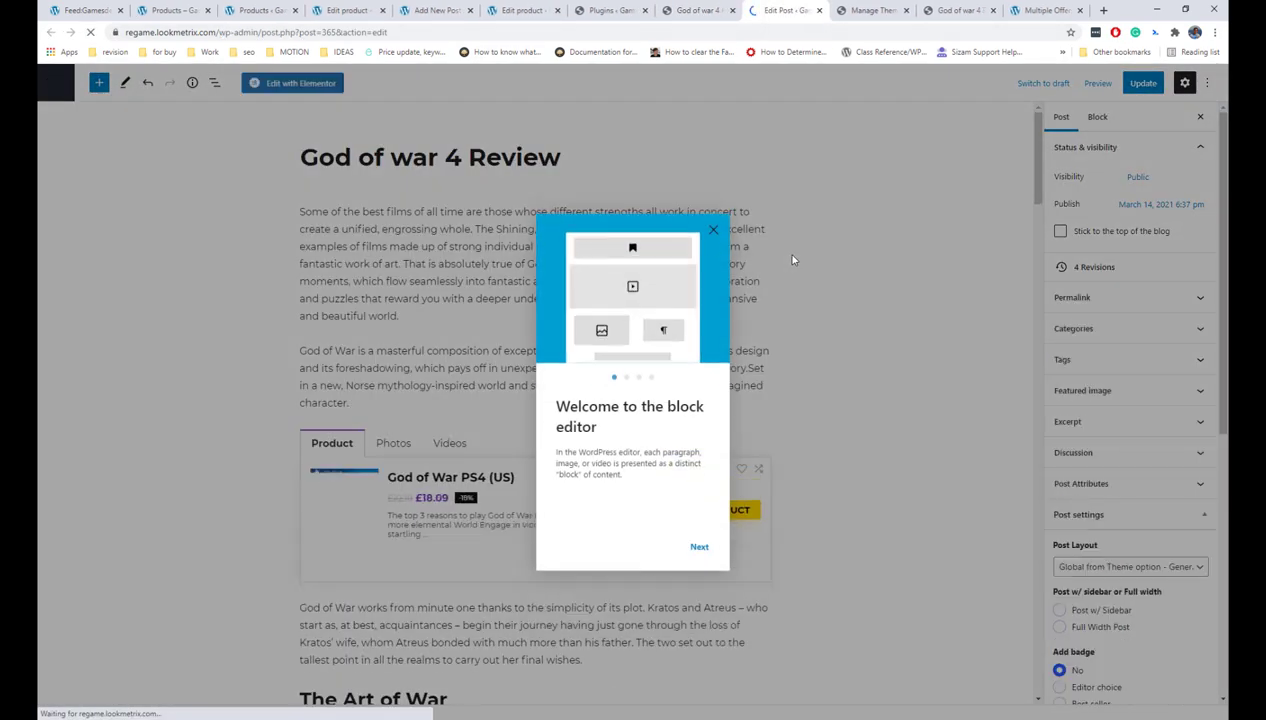
pyautogui.click(712, 236)
# Insert the Top list shortcode pattern between the post title and the first paragraph, and update the post.
pyautogui.click(625, 170)
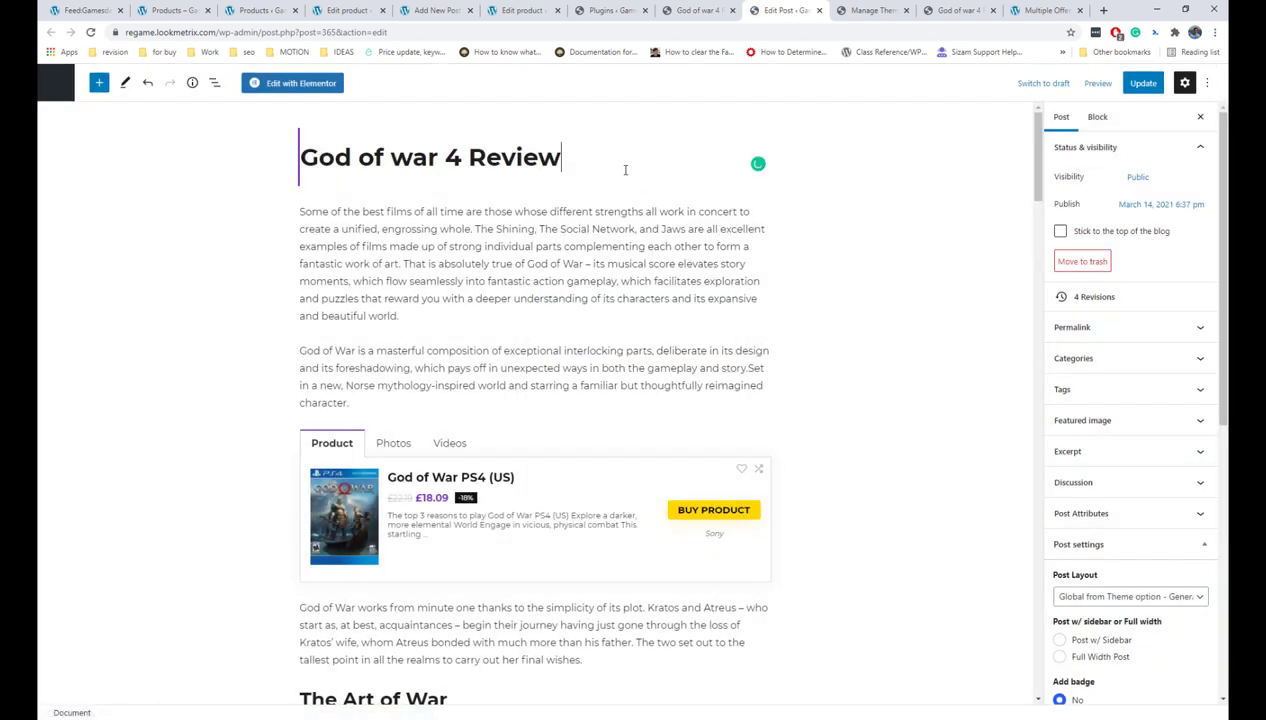
pyautogui.press('Return')
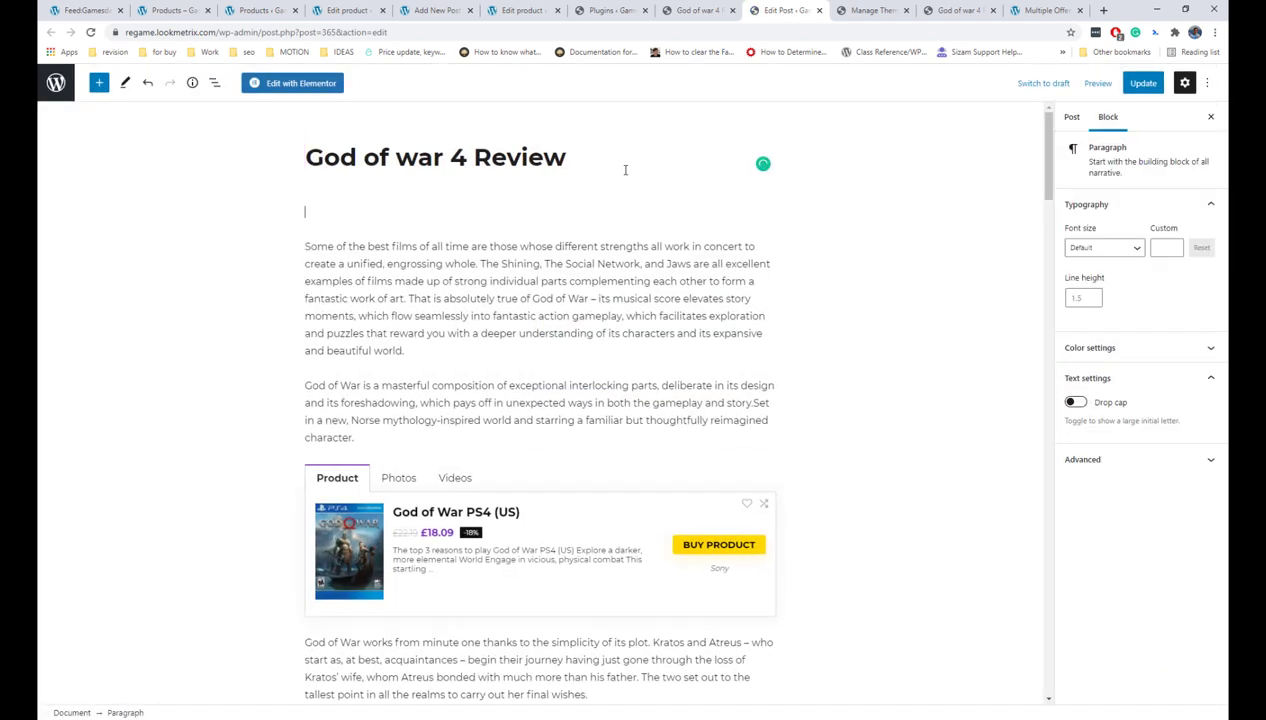
pyautogui.press('BackSpace')
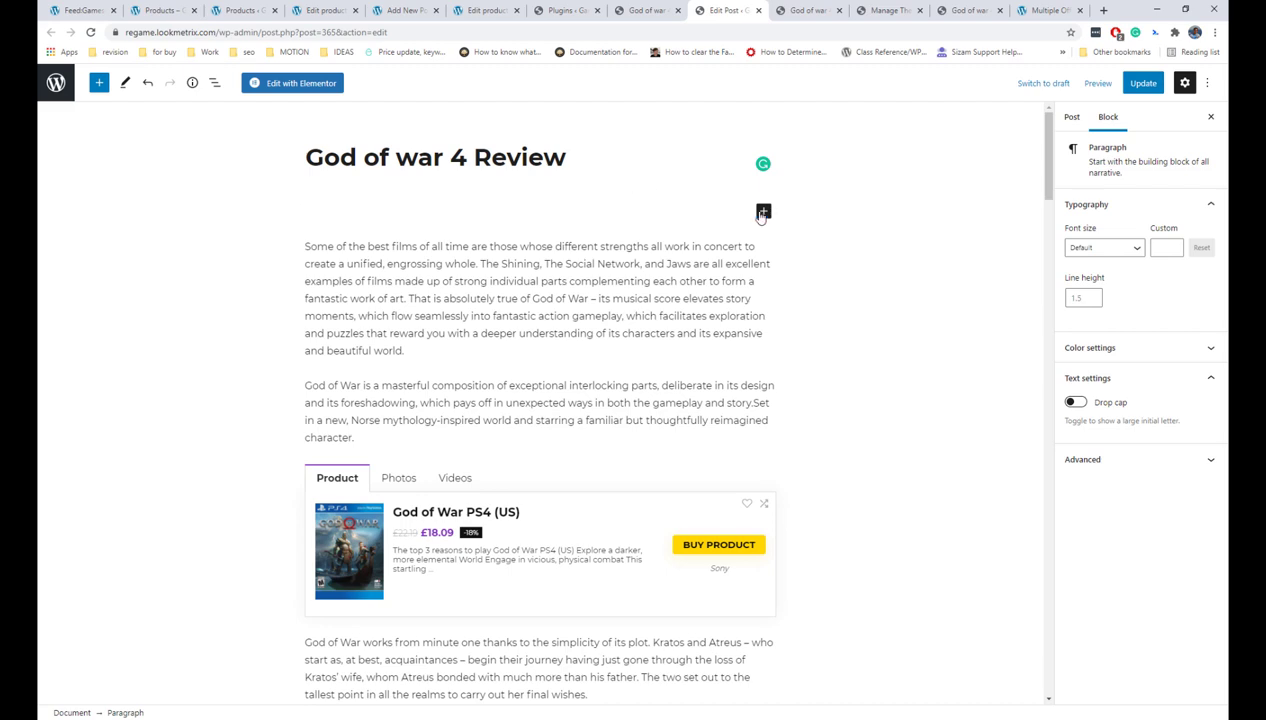
pyautogui.click(762, 213)
pyautogui.write('top')
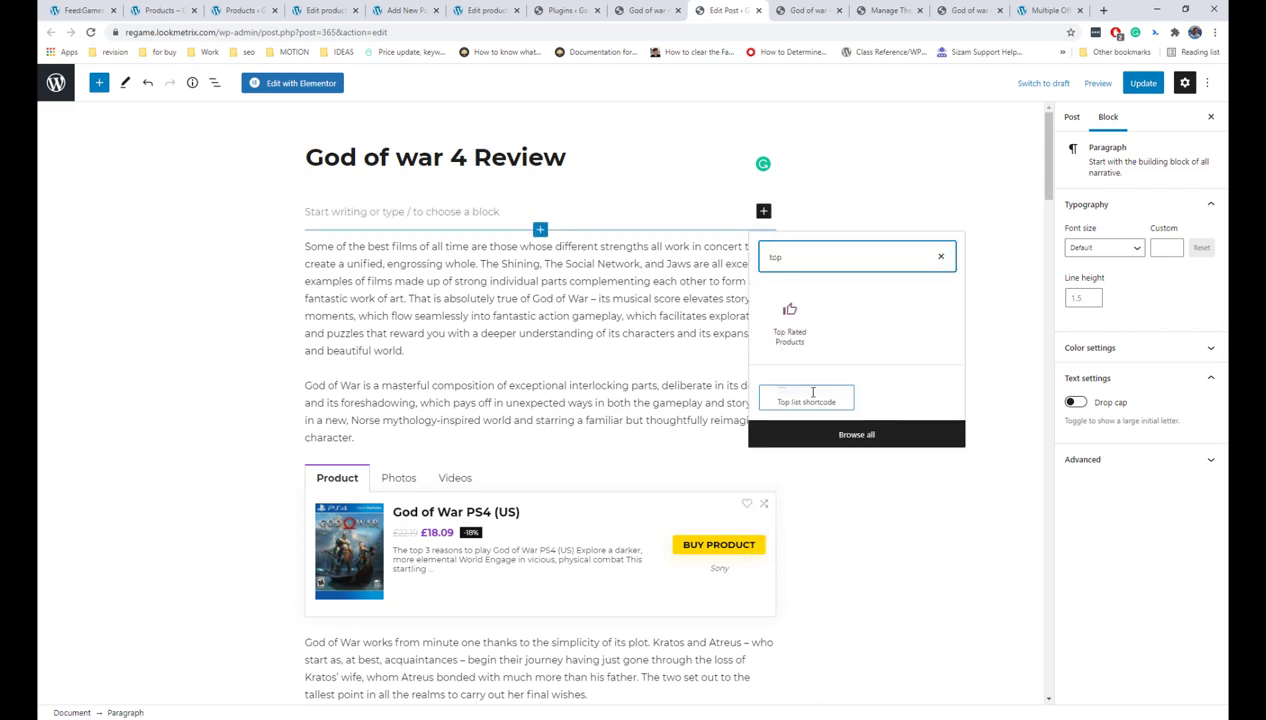
pyautogui.click(808, 390)
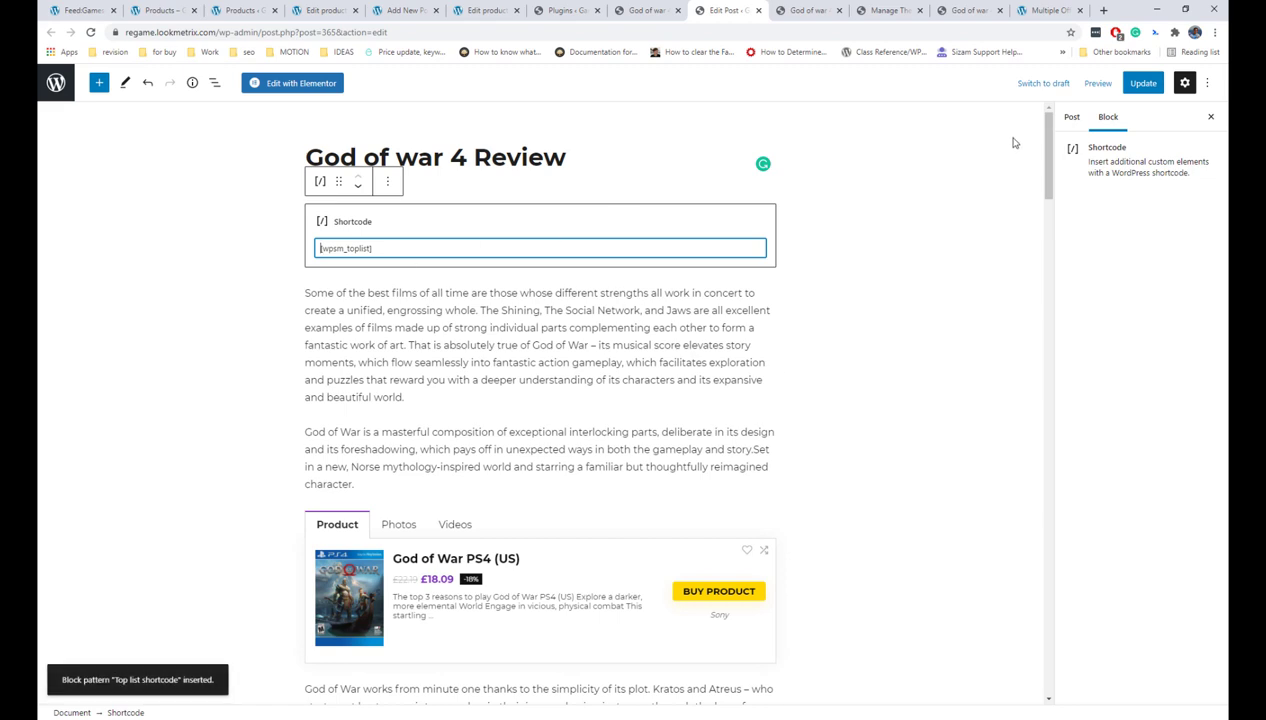
pyautogui.click(1142, 84)
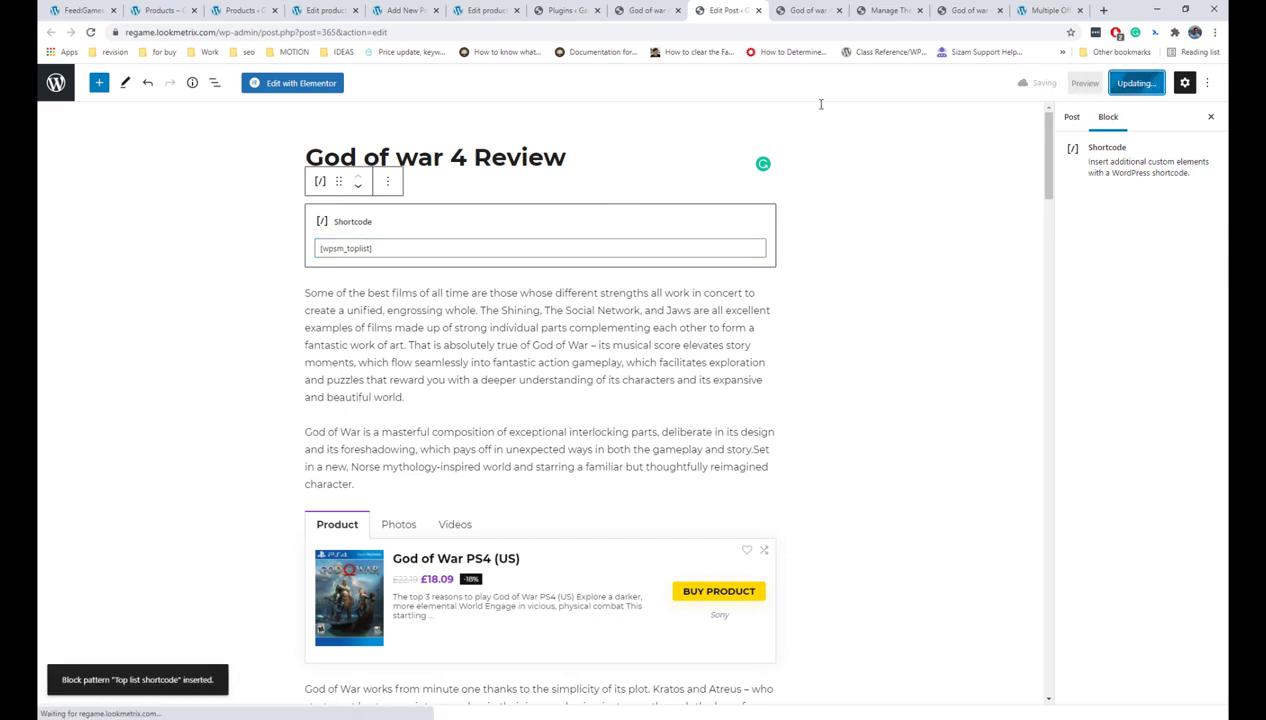
# Reload the published God of war 4 Review and examine the numbered top list beneath the header image.
pyautogui.click(796, 12)
pyautogui.press('F5')
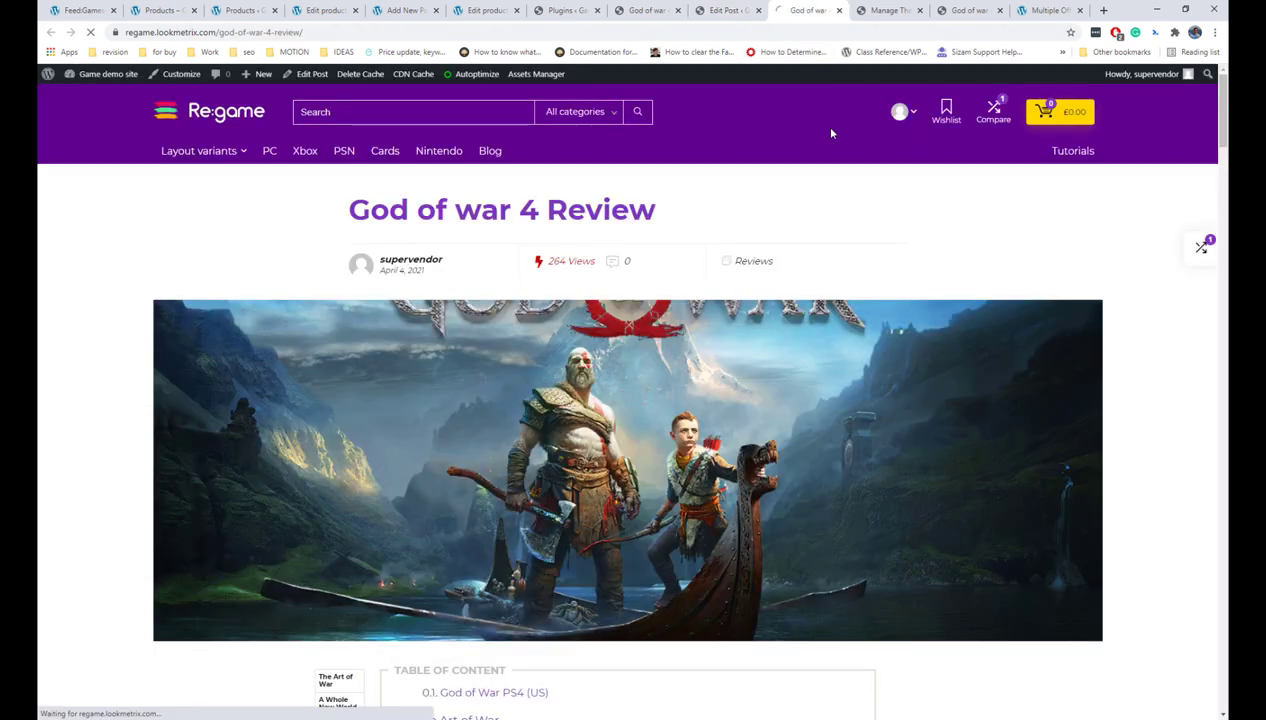
pyautogui.scroll(-4, 831, 131)
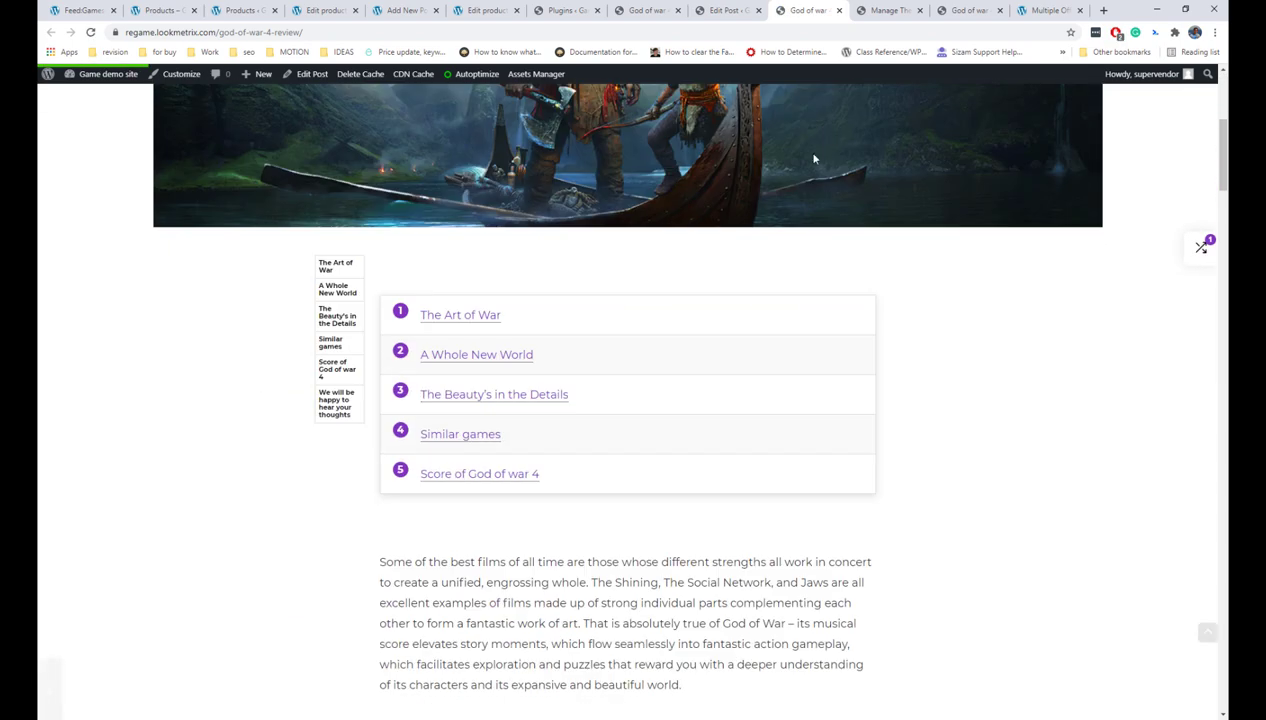
pyautogui.scroll(-2, 460, 328)
pyautogui.scroll(2, 476, 335)
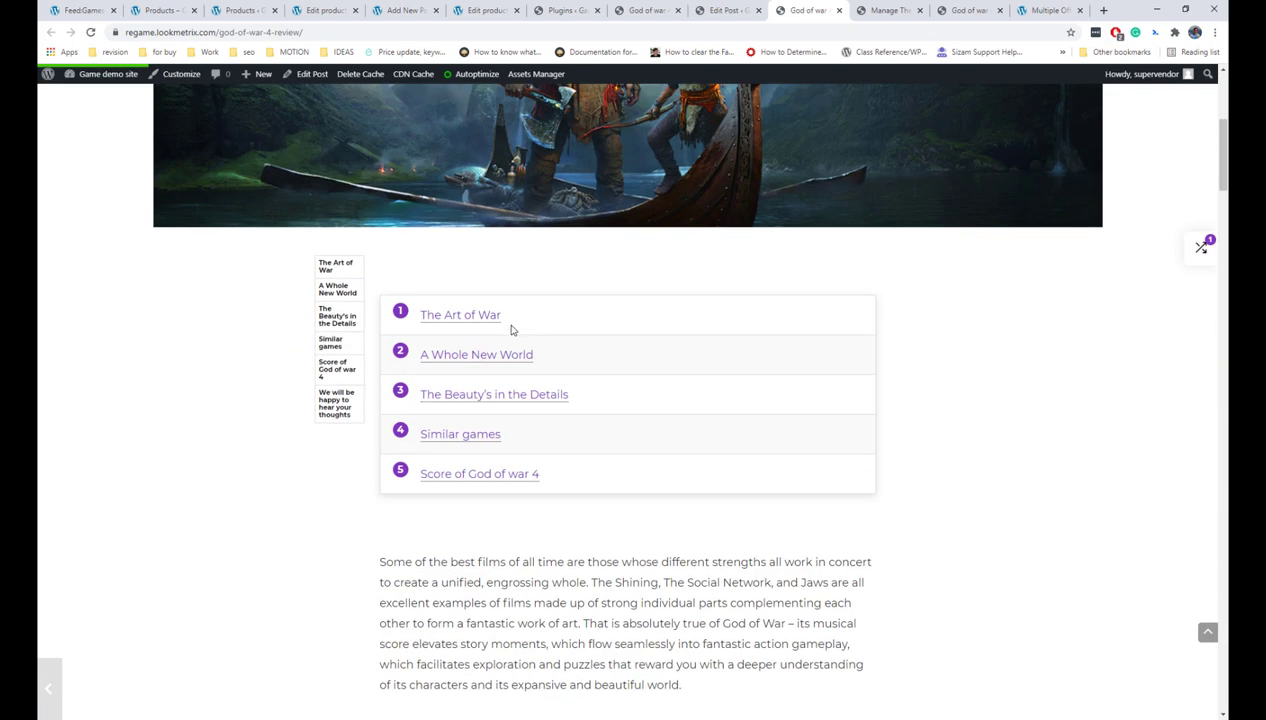
# Look through the Re:Mag demo post "Multiple Offers in Post and Top list", from its numbered contents to the offer list sections.
pyautogui.click(893, 11)
pyautogui.scroll(-2, 199, 236)
pyautogui.scroll(-4, 396, 175)
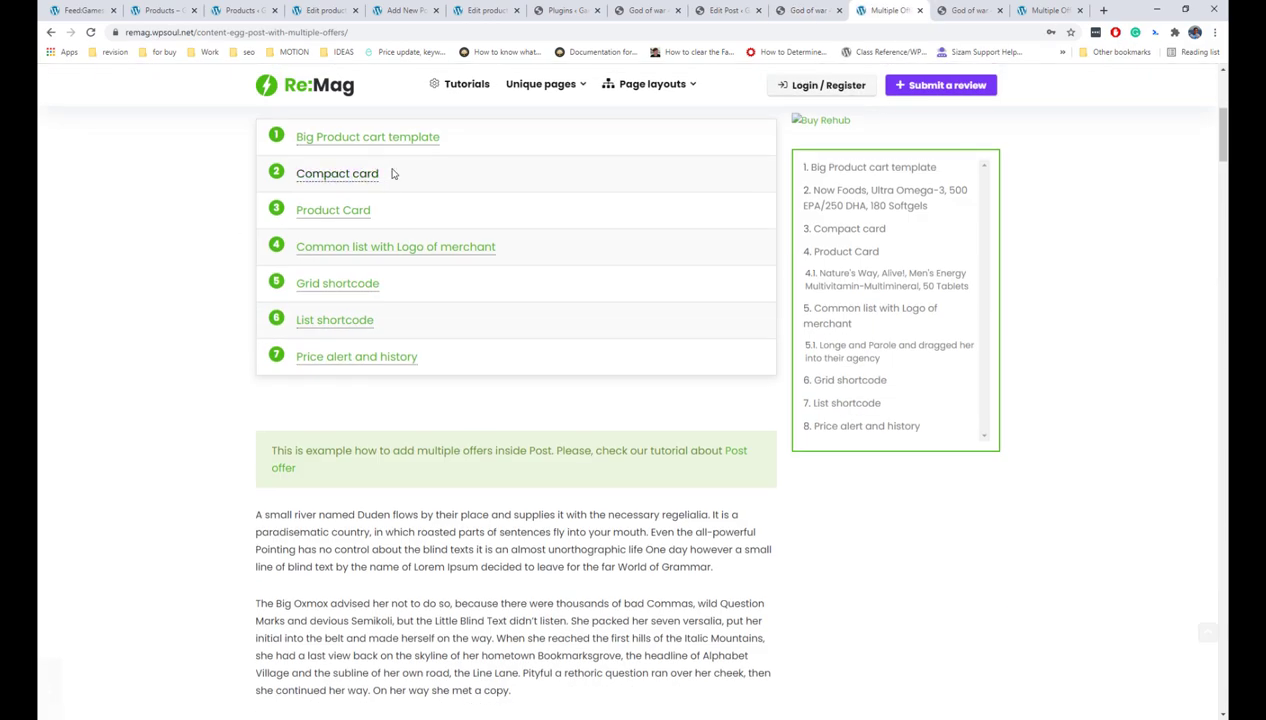
pyautogui.scroll(-10, 344, 189)
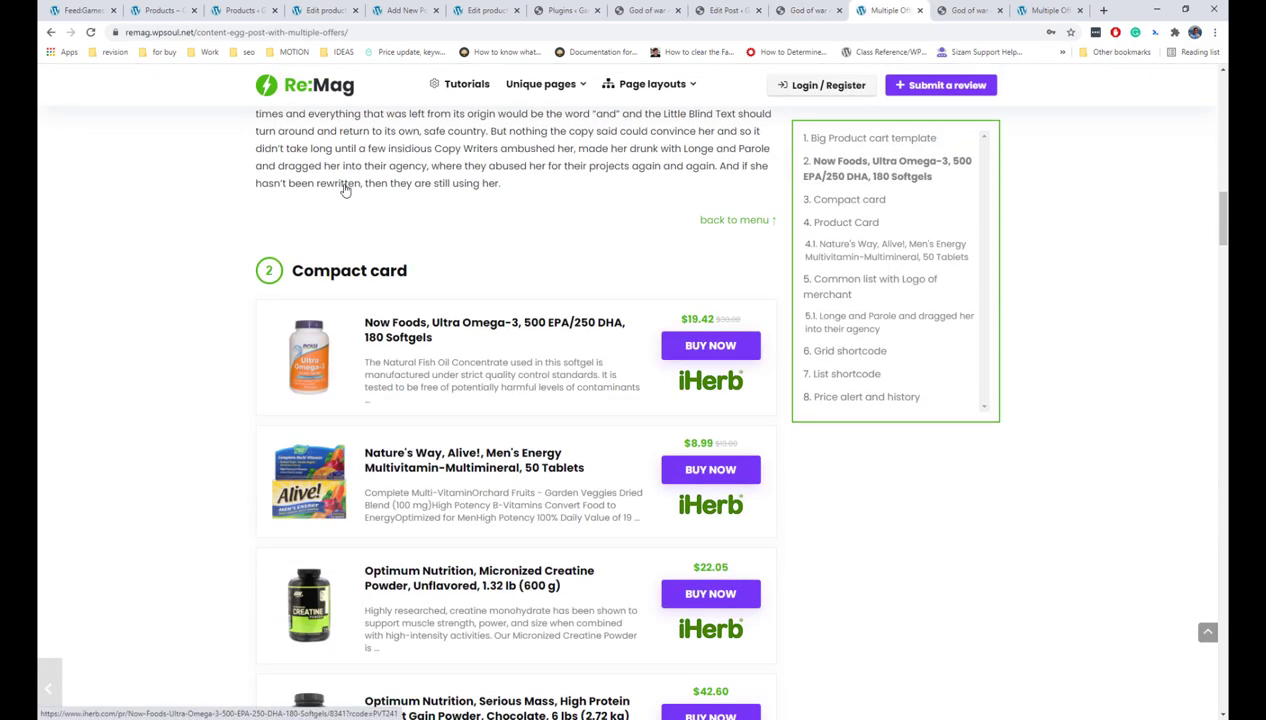
pyautogui.scroll(-15, 344, 189)
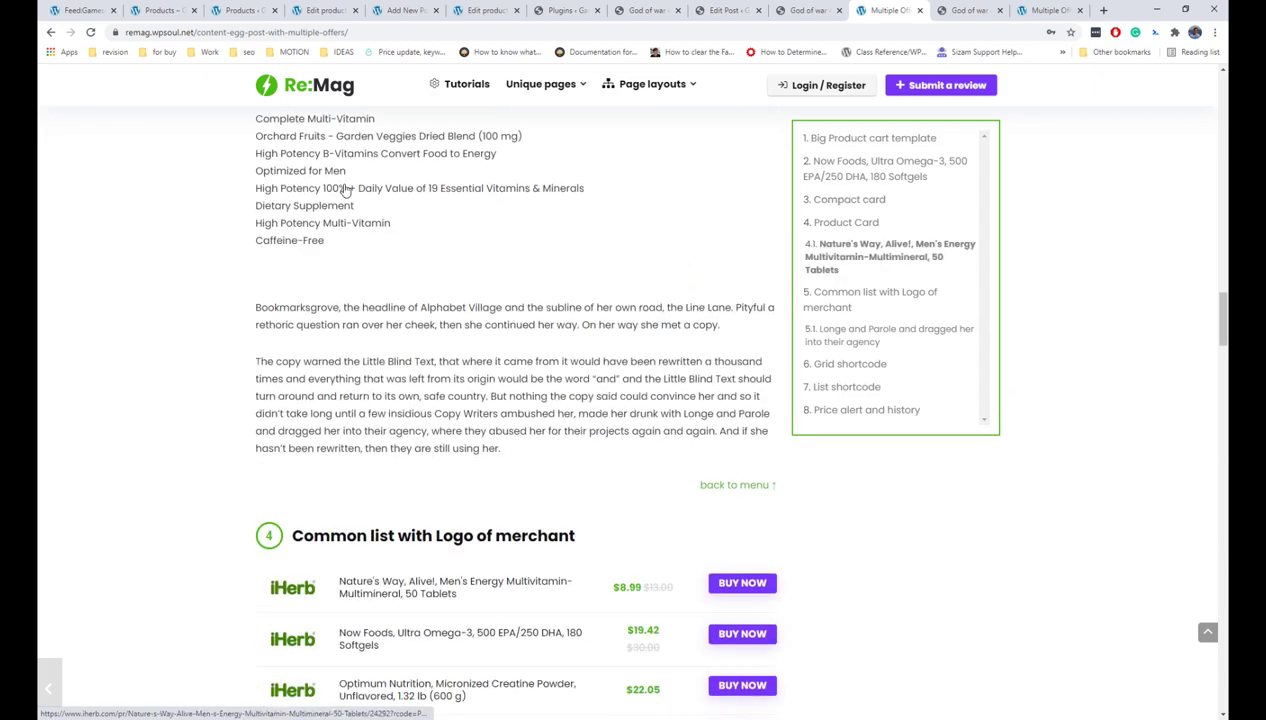
pyautogui.scroll(20, 344, 189)
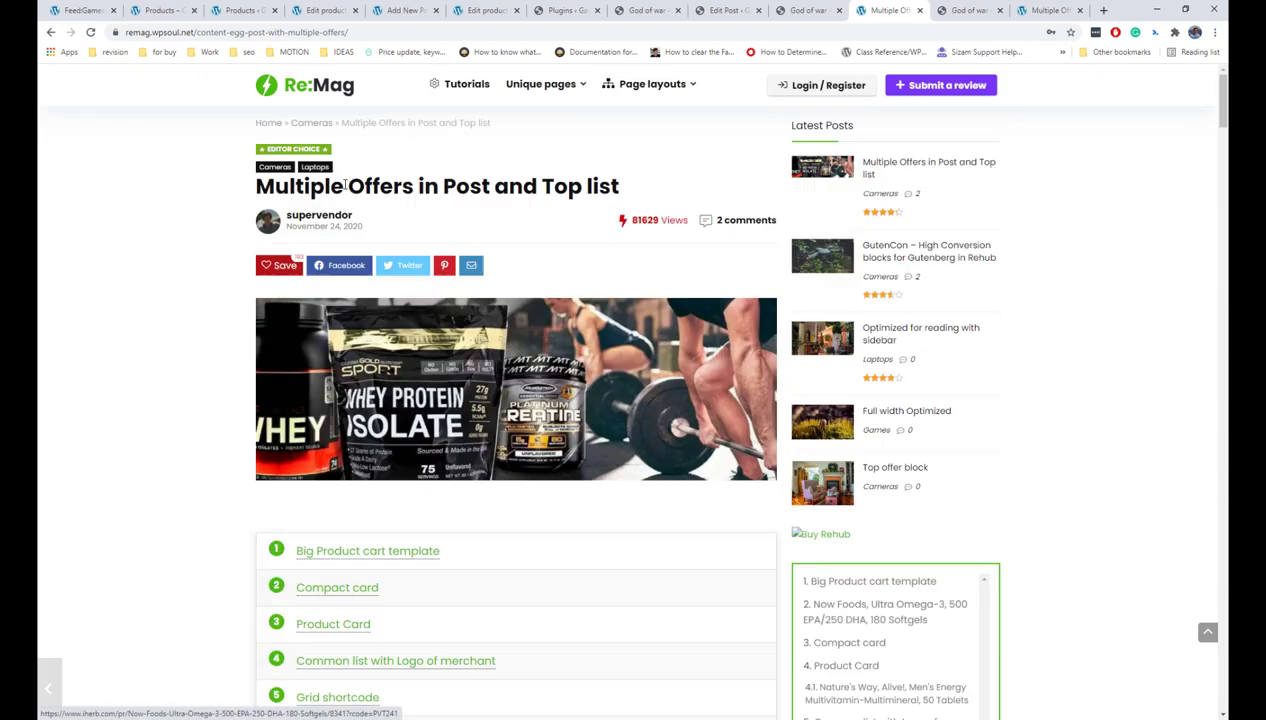
# Open the demo post "GutenCon – High Conversion blocks for Gutenberg in Rehub" and examine its numbered review headings and example blocks.
pyautogui.click(929, 250)
pyautogui.scroll(-9, 1097, 209)
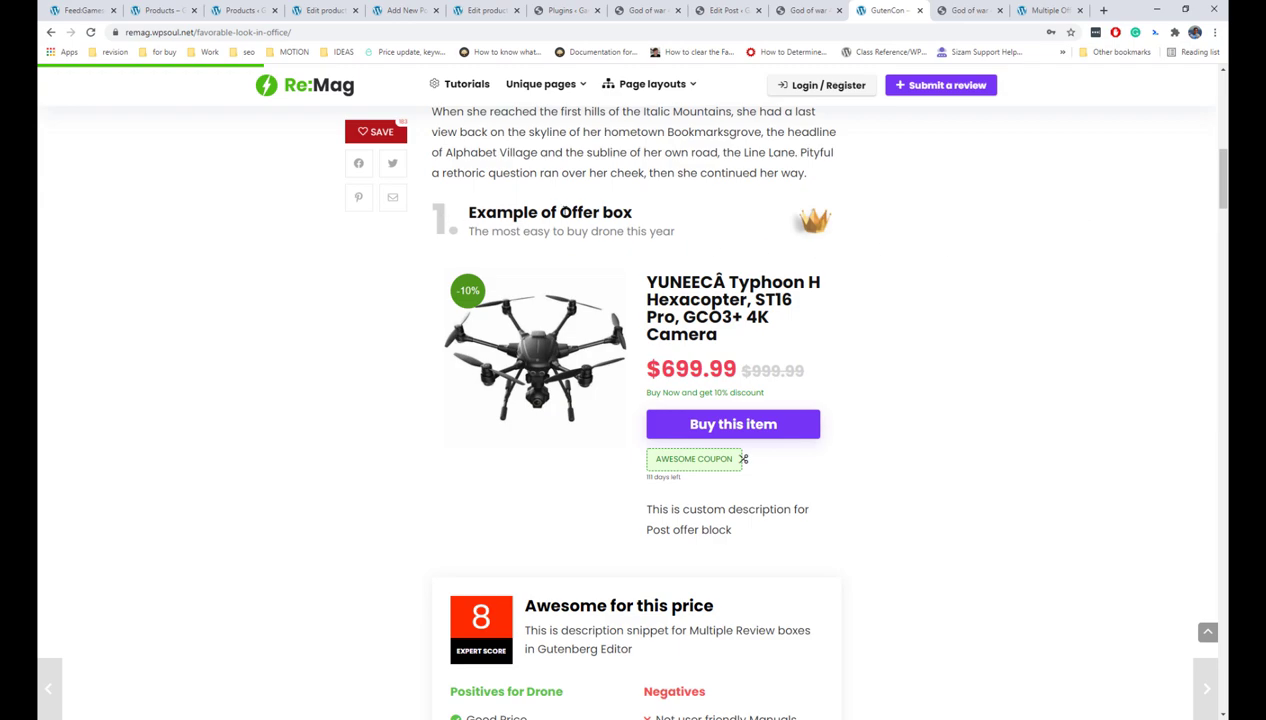
pyautogui.scroll(-12, 565, 212)
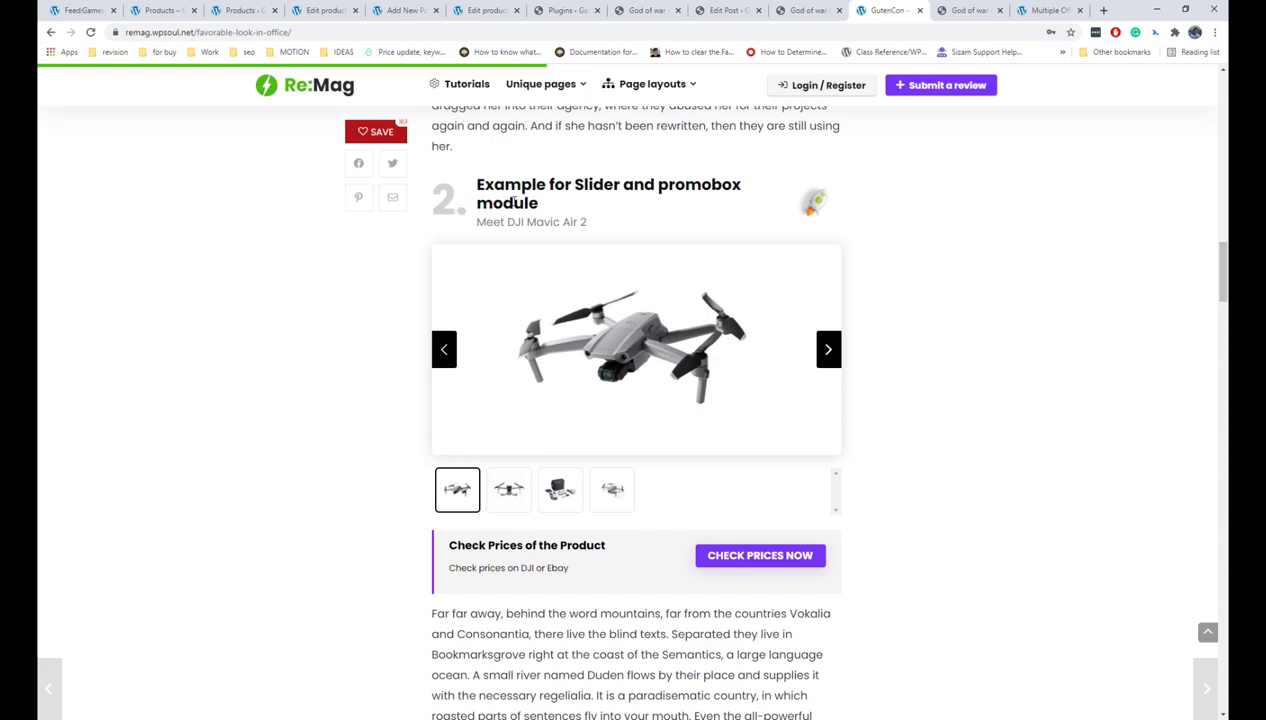
pyautogui.scroll(-15, 552, 204)
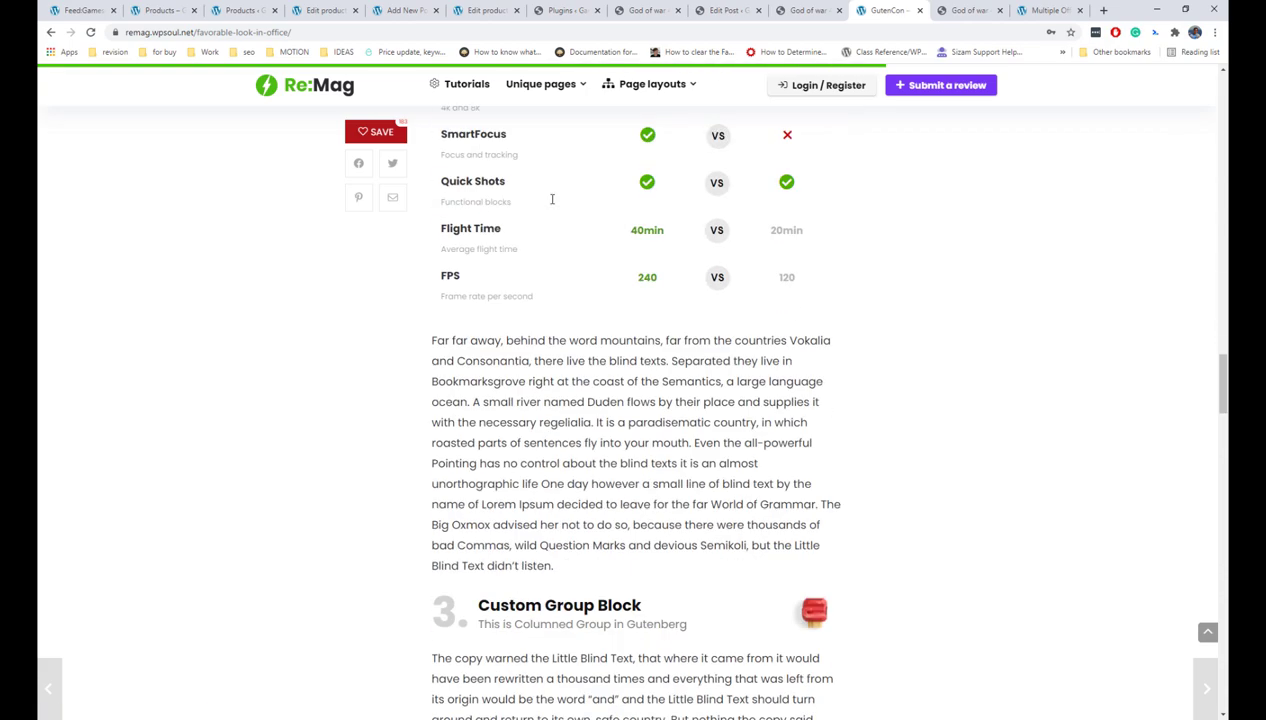
pyautogui.scroll(-2, 552, 197)
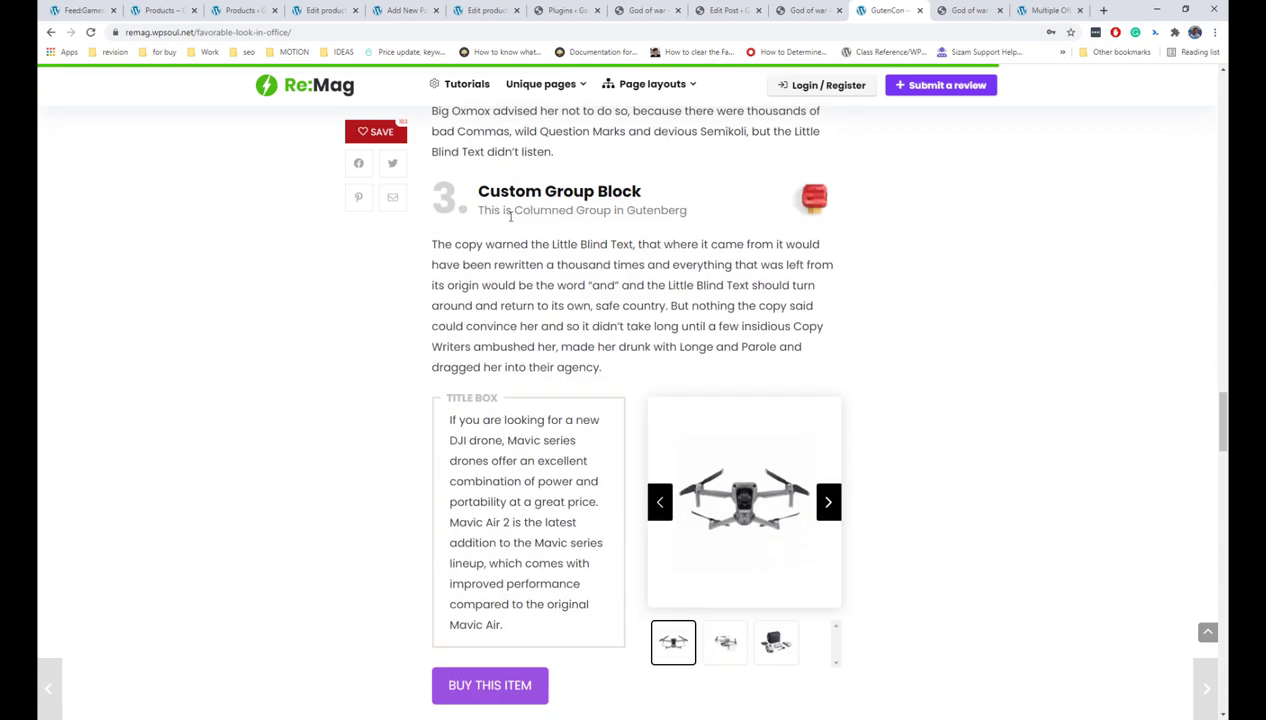
# Return to the God of war 4 Review editor and insert a Review Heading block directly beneath the post title.
pyautogui.click(716, 9)
pyautogui.scroll(10, 637, 281)
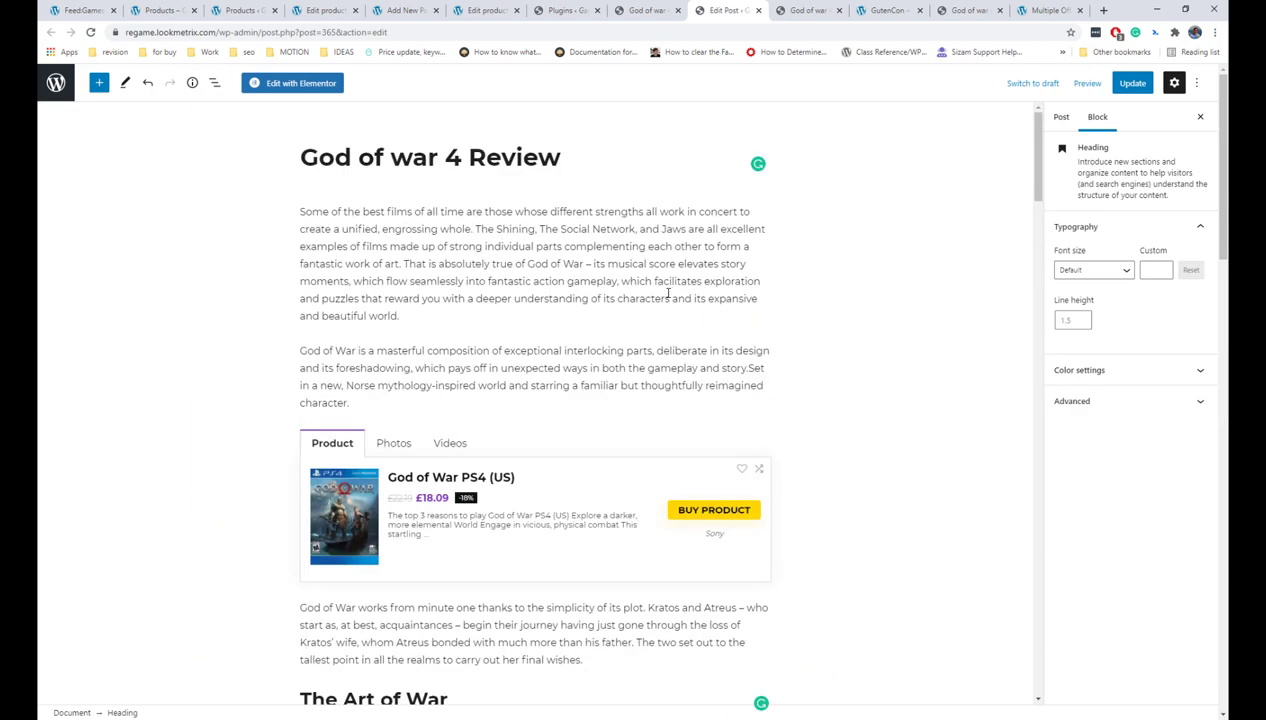
pyautogui.click(587, 163)
pyautogui.press('Return')
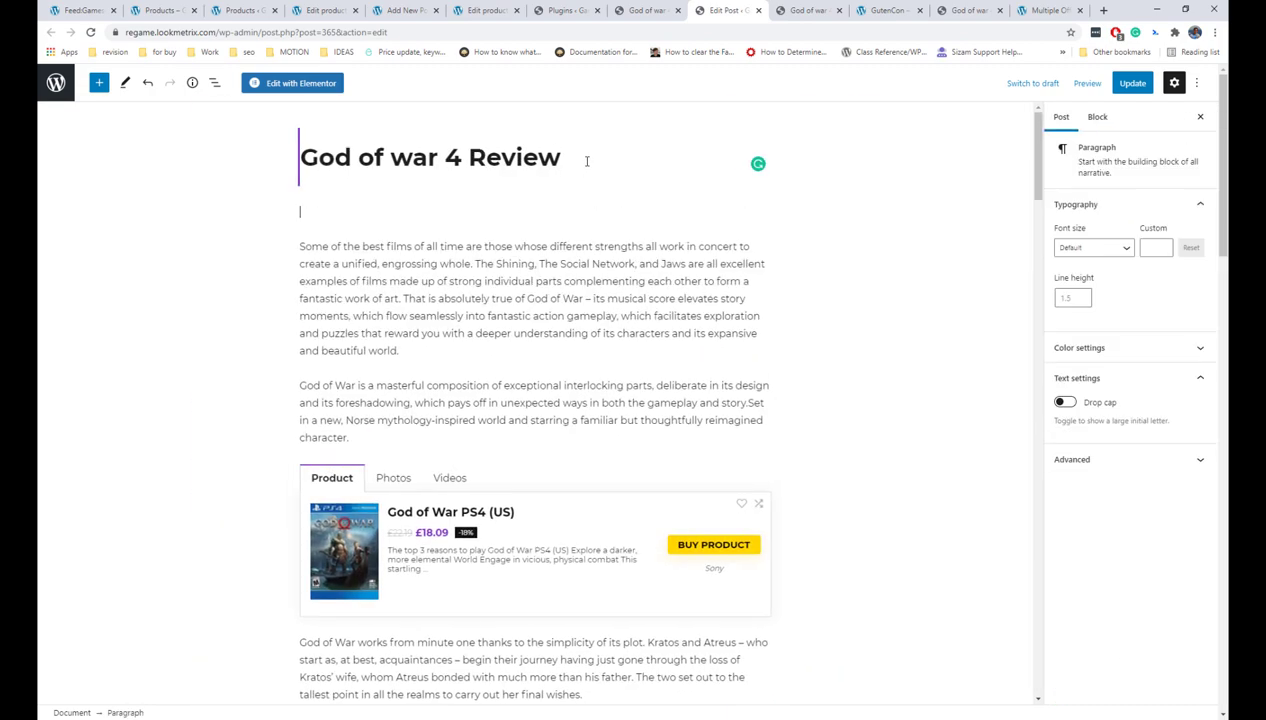
pyautogui.write('/re')
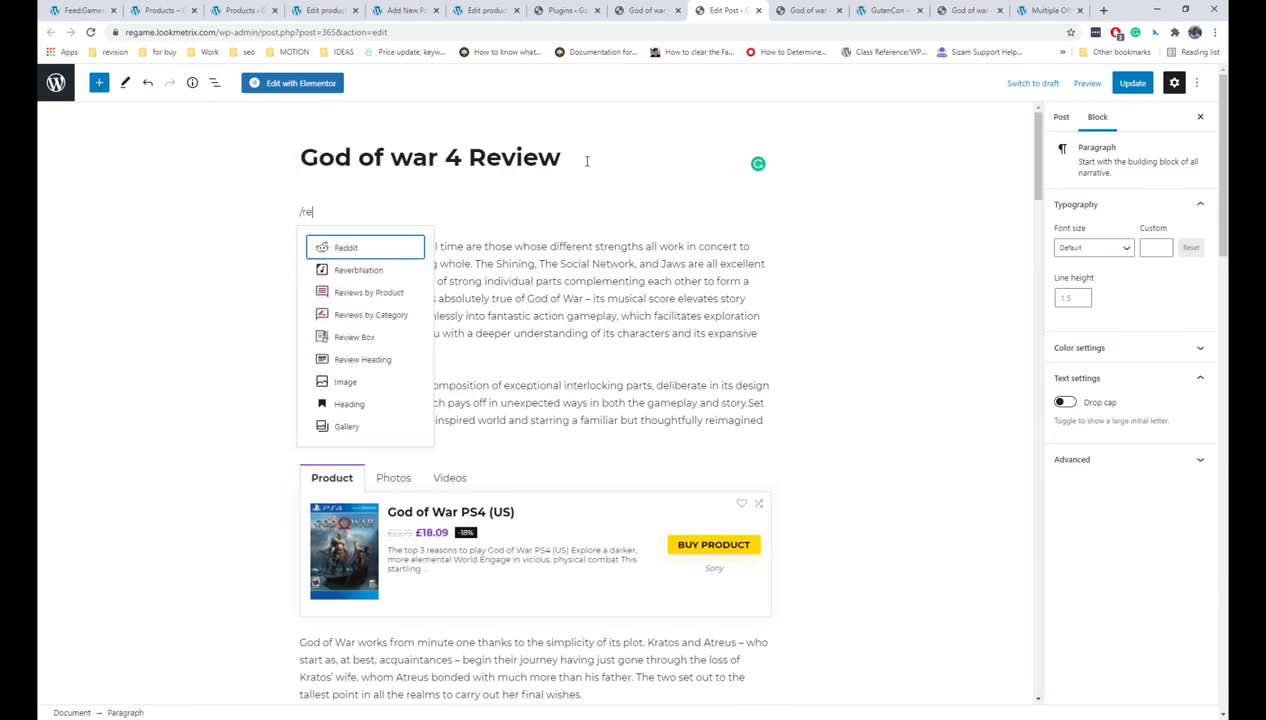
pyautogui.write('view')
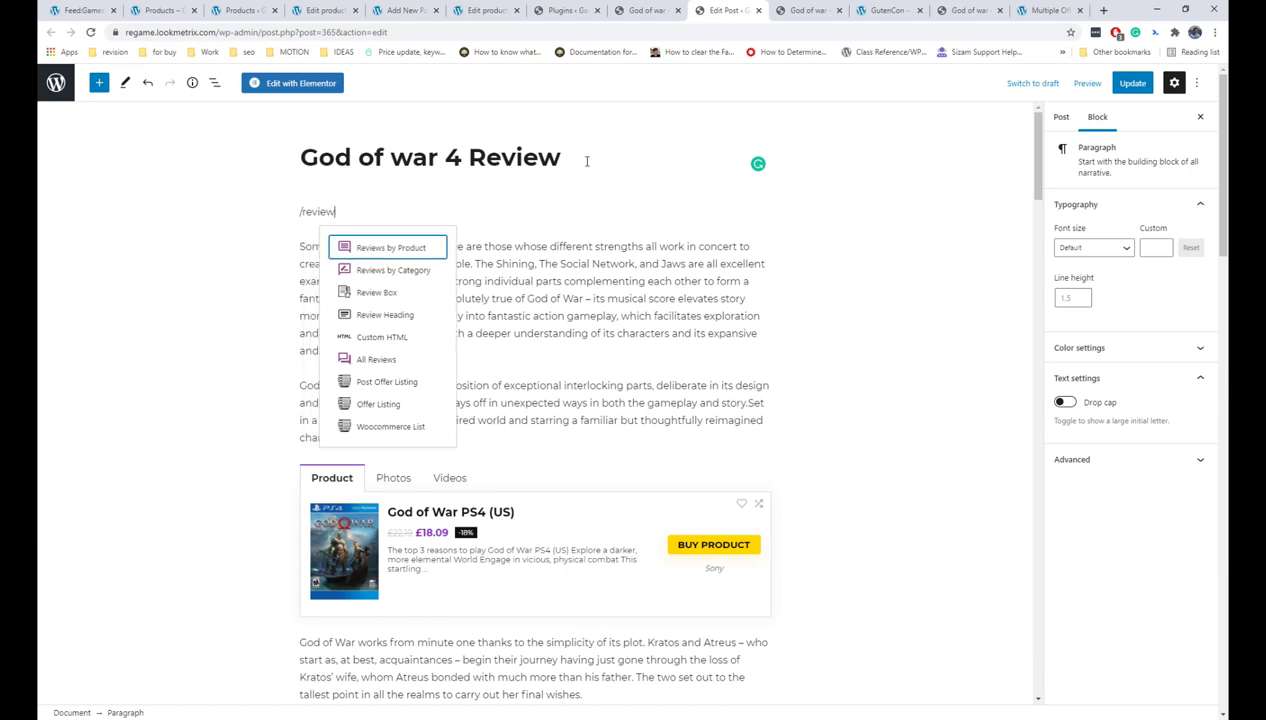
pyautogui.write(' h')
pyautogui.click(345, 315)
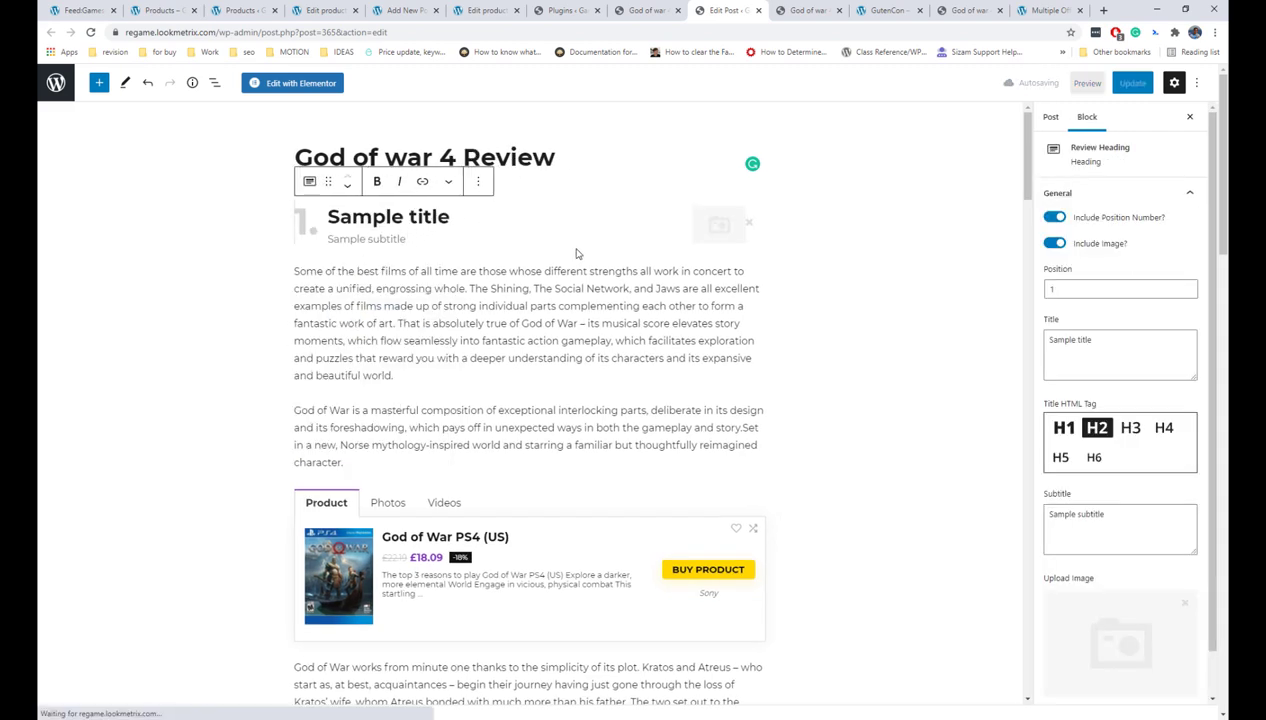
# Replace the Review Heading beneath the post title with a Color Heading block and look over its placement.
pyautogui.click(480, 188)
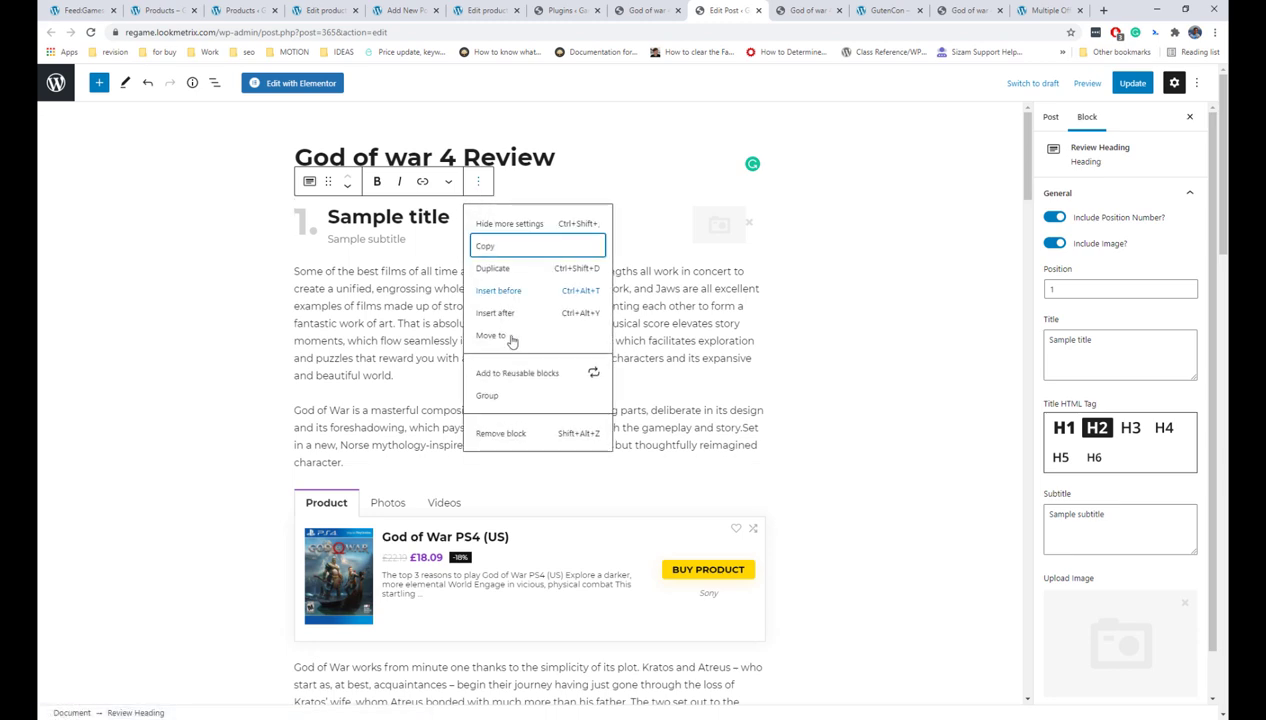
pyautogui.click(500, 428)
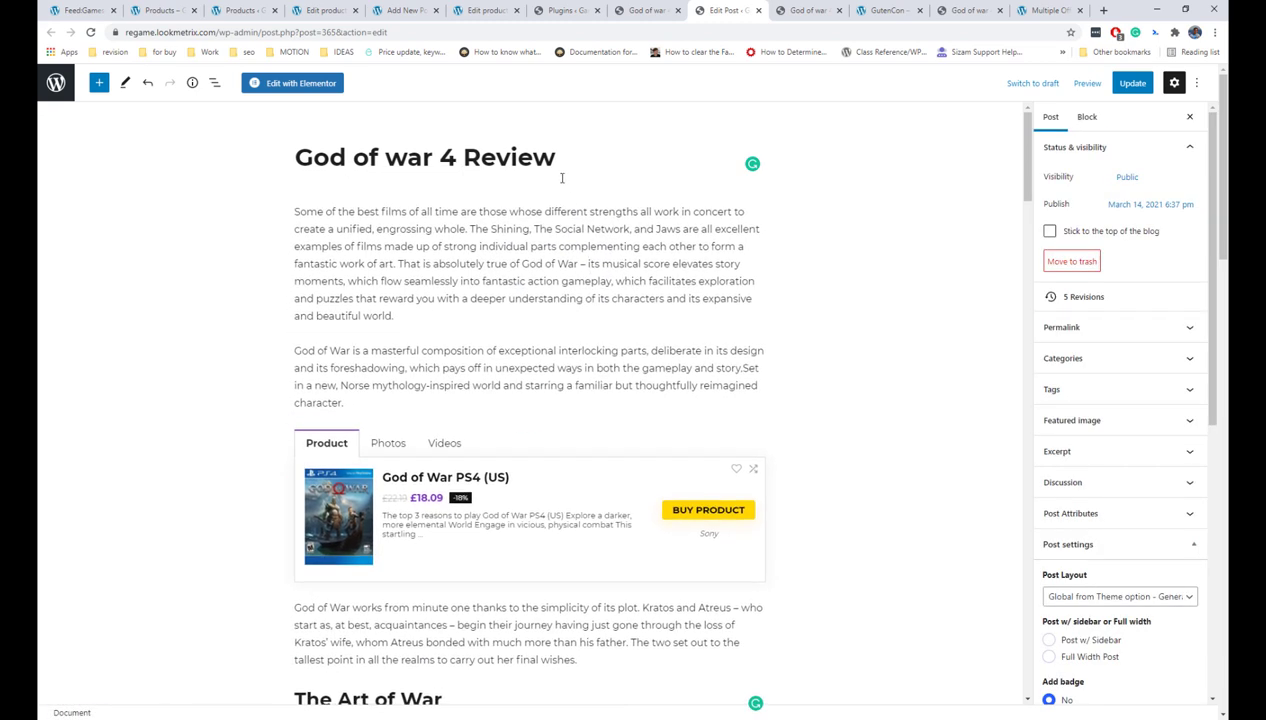
pyautogui.click(562, 162)
pyautogui.press('Return')
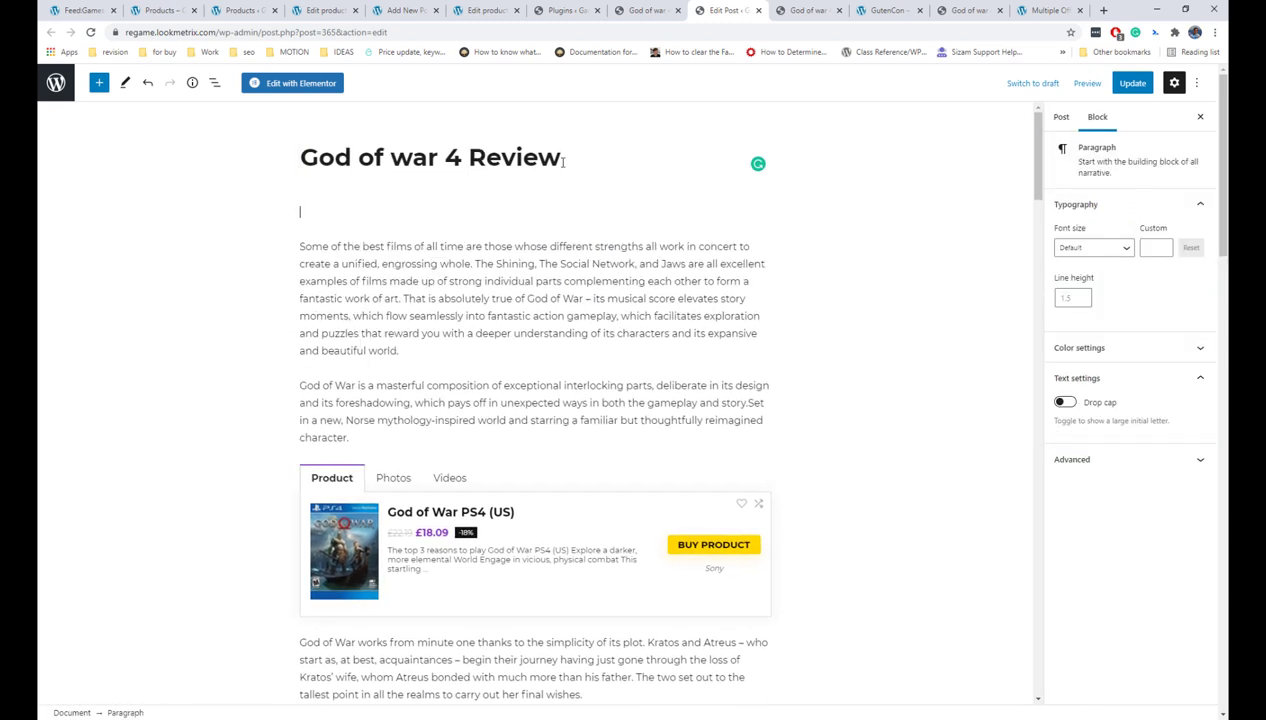
pyautogui.write('/color')
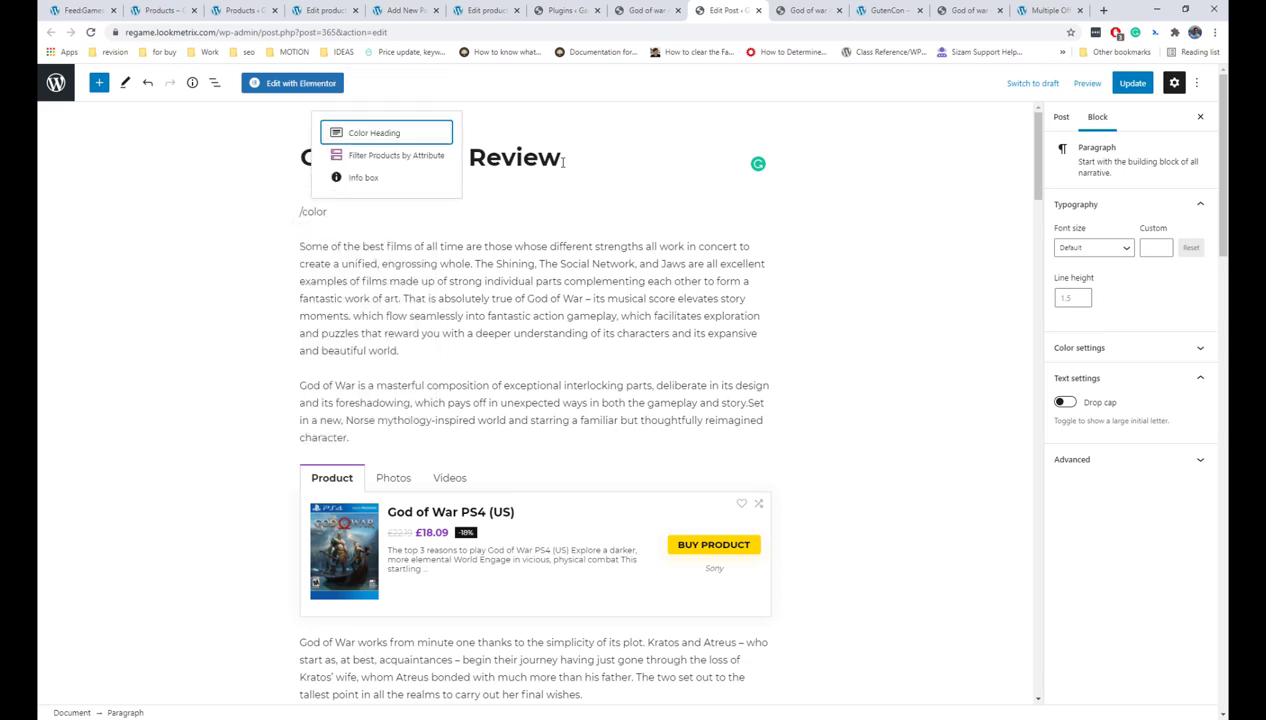
pyautogui.click(400, 135)
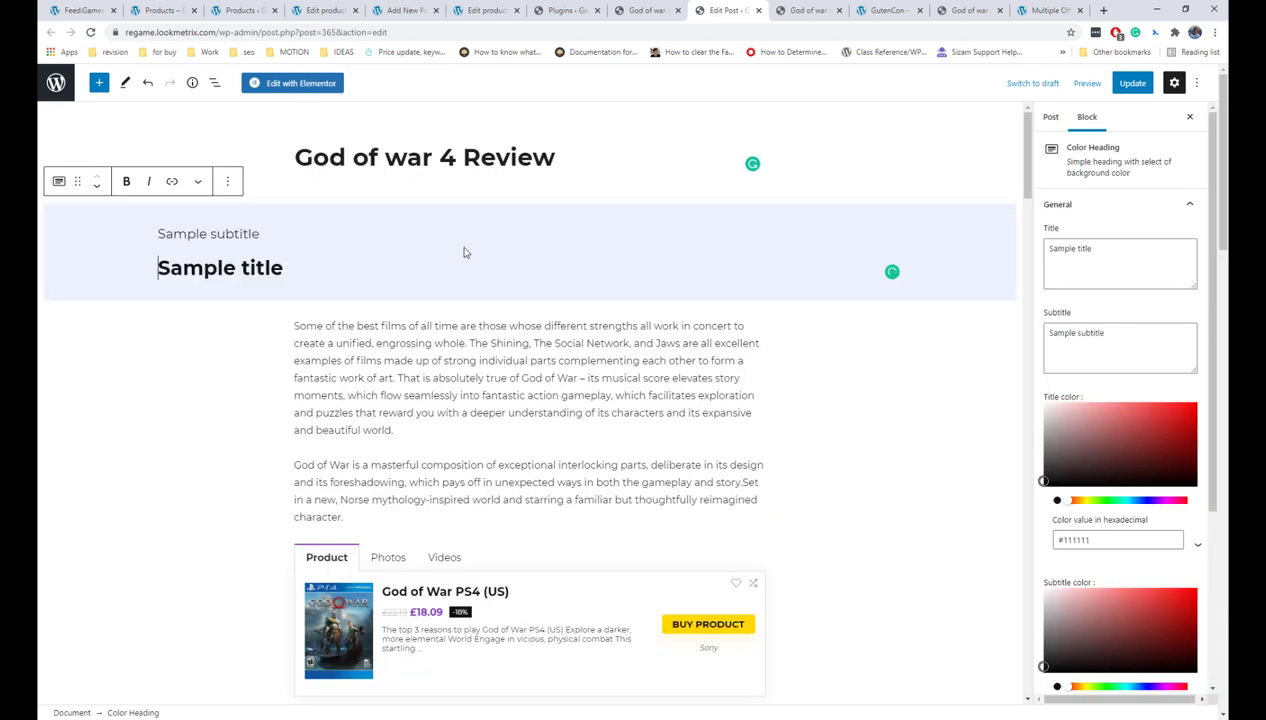
pyautogui.scroll(-2, 616, 294)
pyautogui.scroll(2, 616, 294)
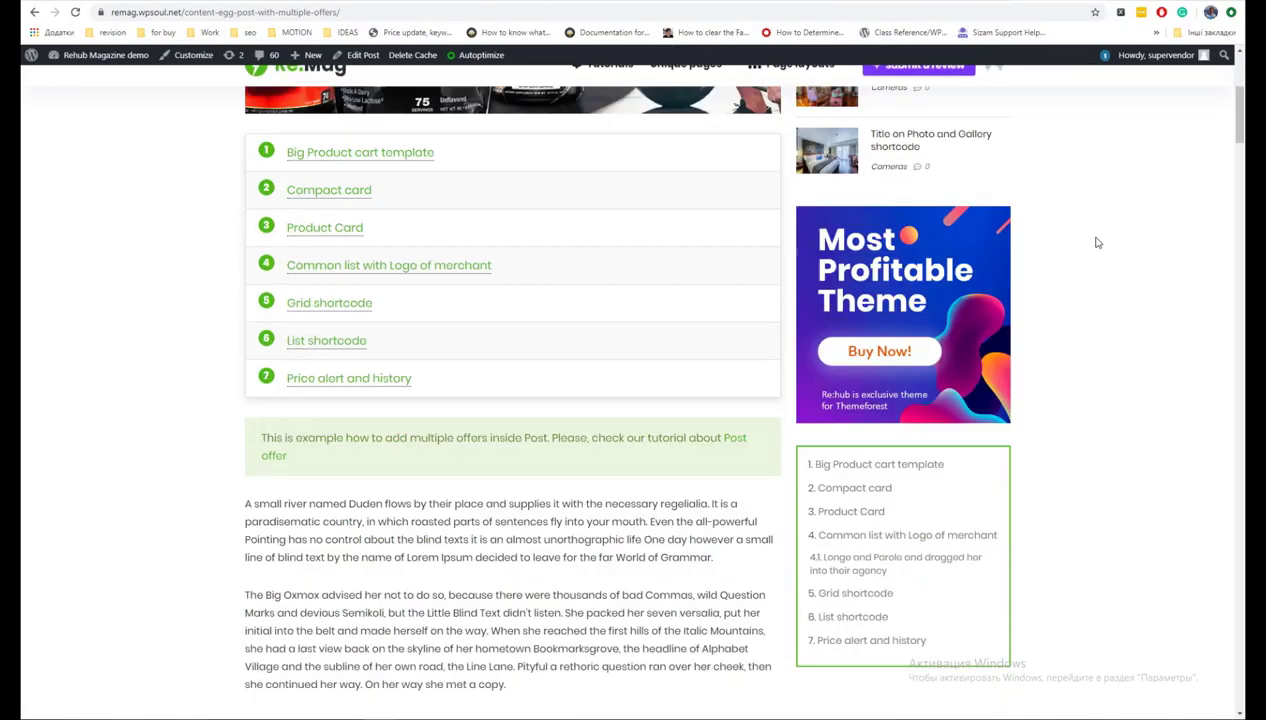
# Look through the multiple-offers demo post's card, list and grid sections, and the offers in its Content Egg editor section.
pyautogui.scroll(-10, 1094, 240)
pyautogui.scroll(-10, 1097, 242)
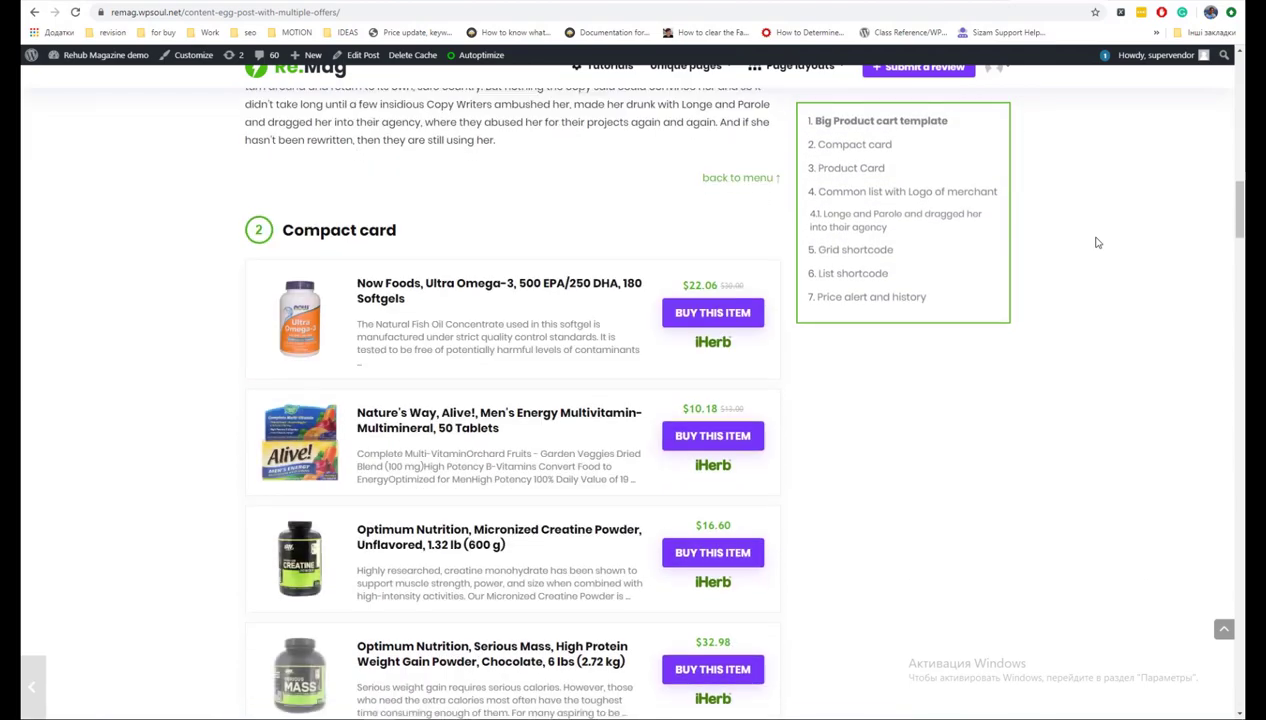
pyautogui.scroll(-10, 1097, 242)
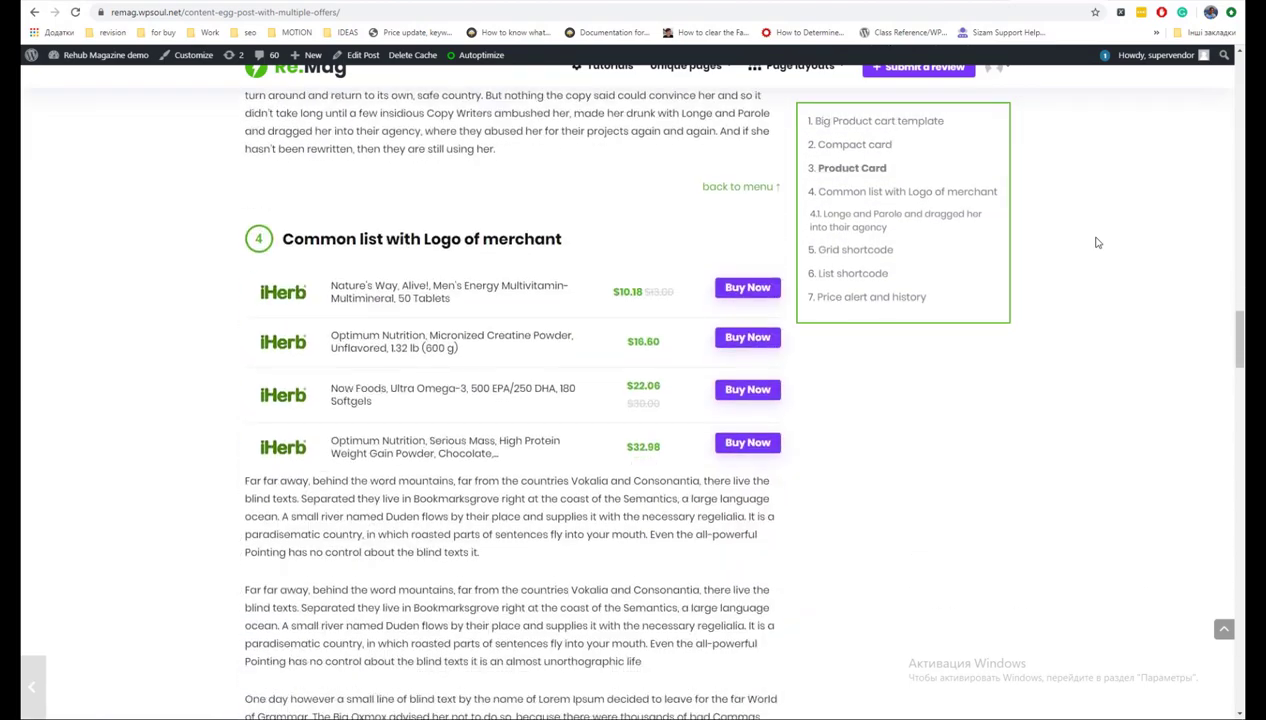
pyautogui.scroll(-10, 1097, 242)
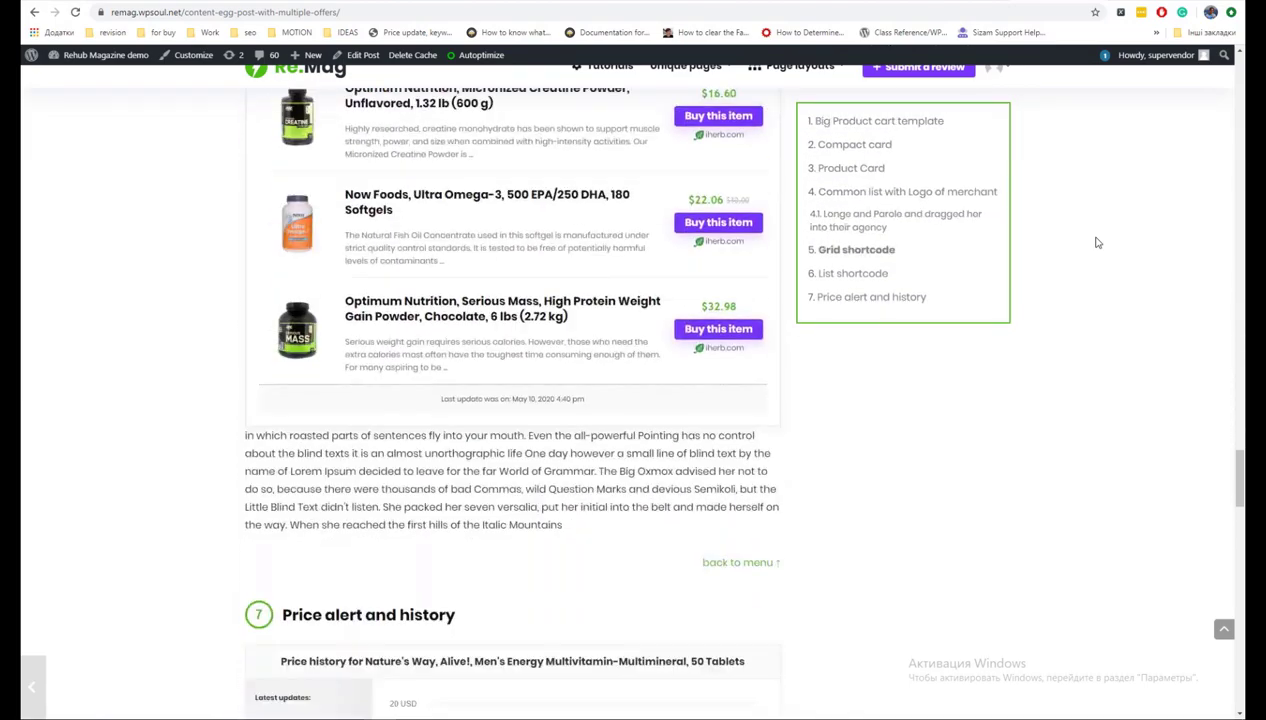
pyautogui.scroll(-5, 1097, 242)
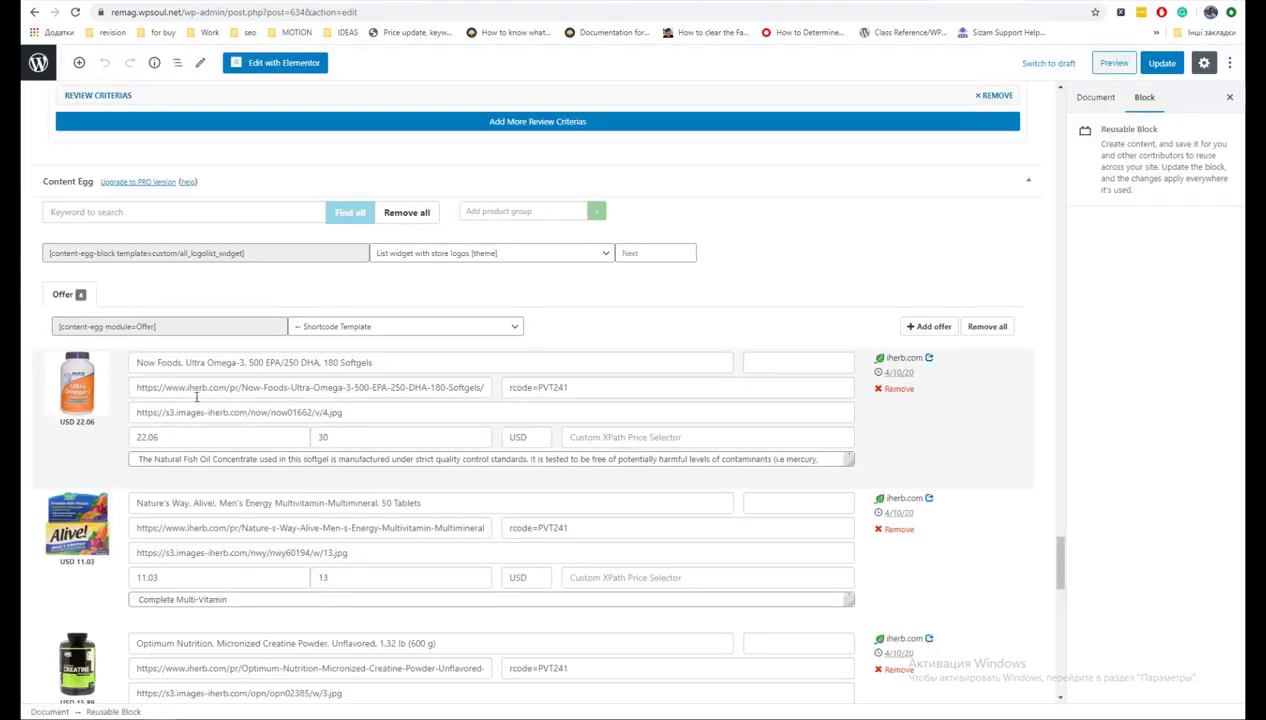
pyautogui.scroll(-2, 200, 400)
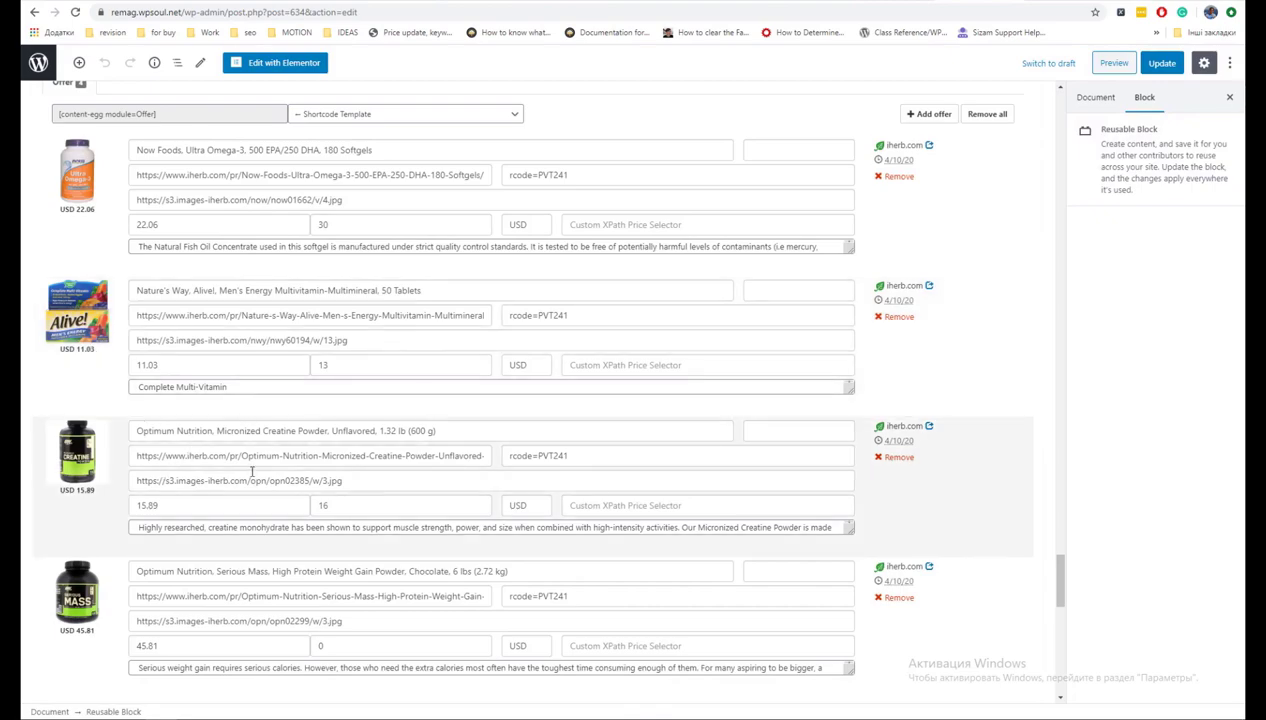
pyautogui.scroll(-2, 252, 472)
pyautogui.scroll(4, 252, 472)
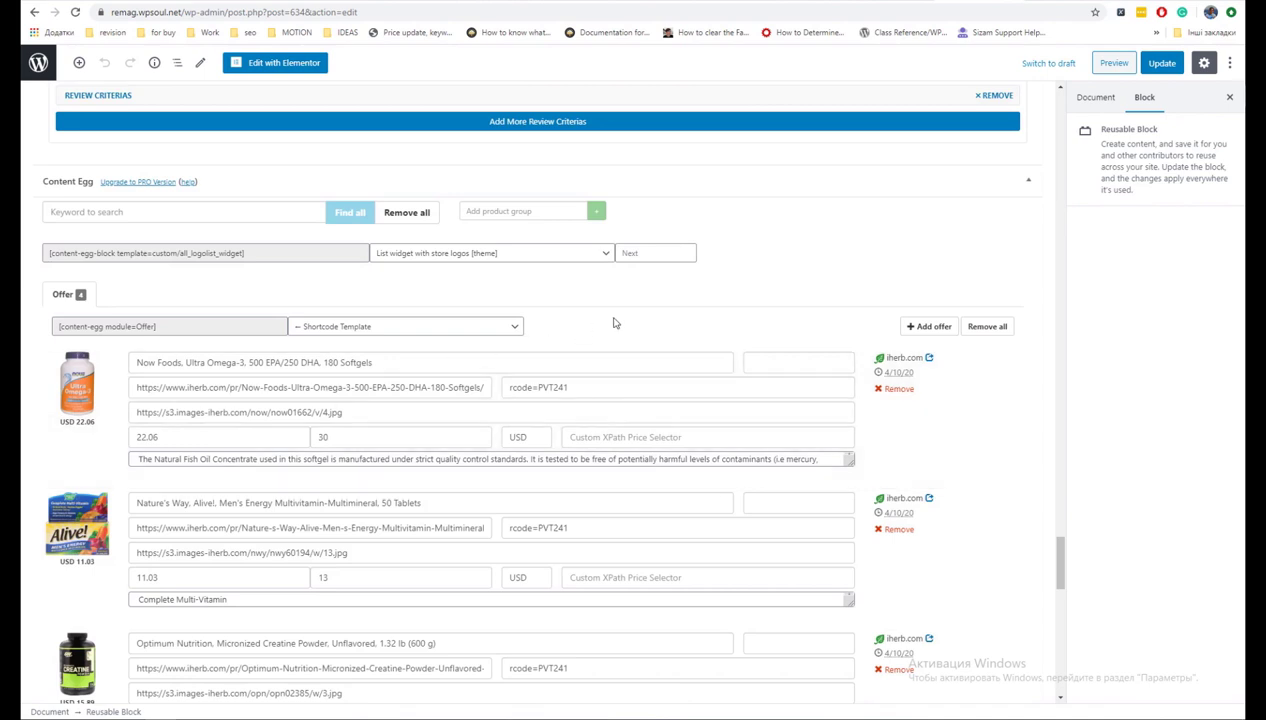
# Generate the Offer module's shortcode with the "Big product card [theme]" template and copy it.
pyautogui.click(345, 328)
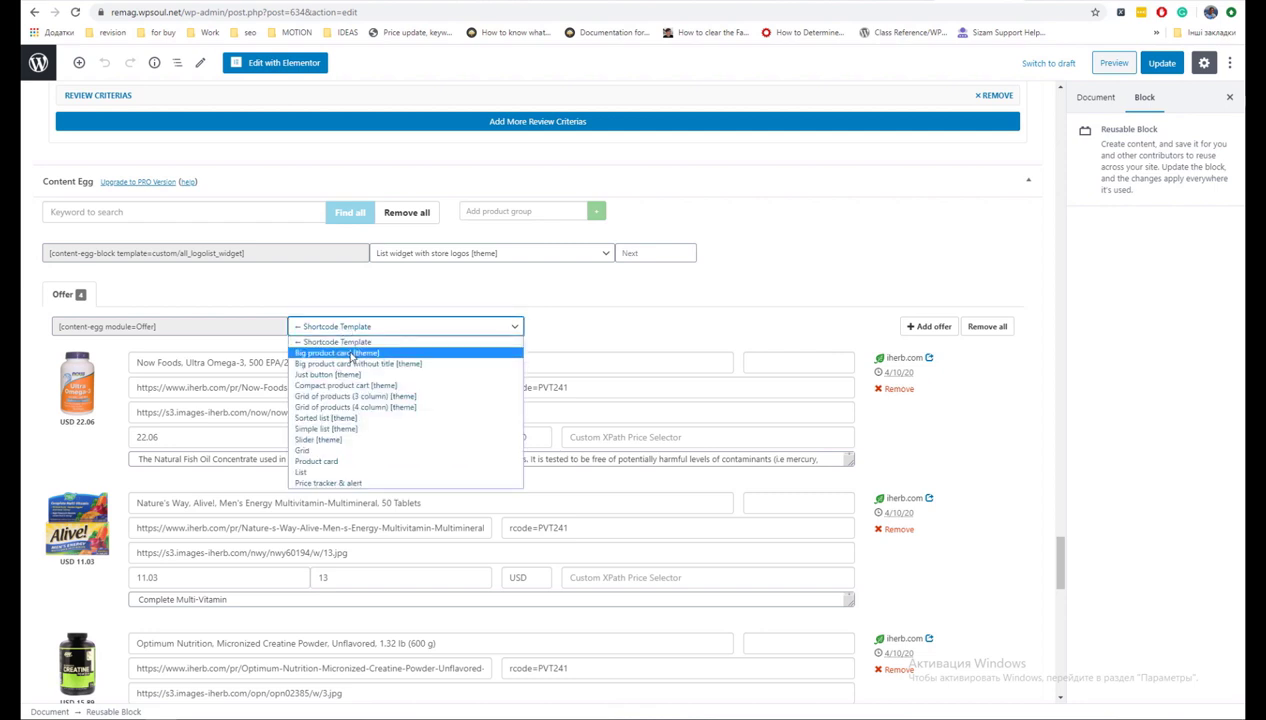
pyautogui.click(350, 354)
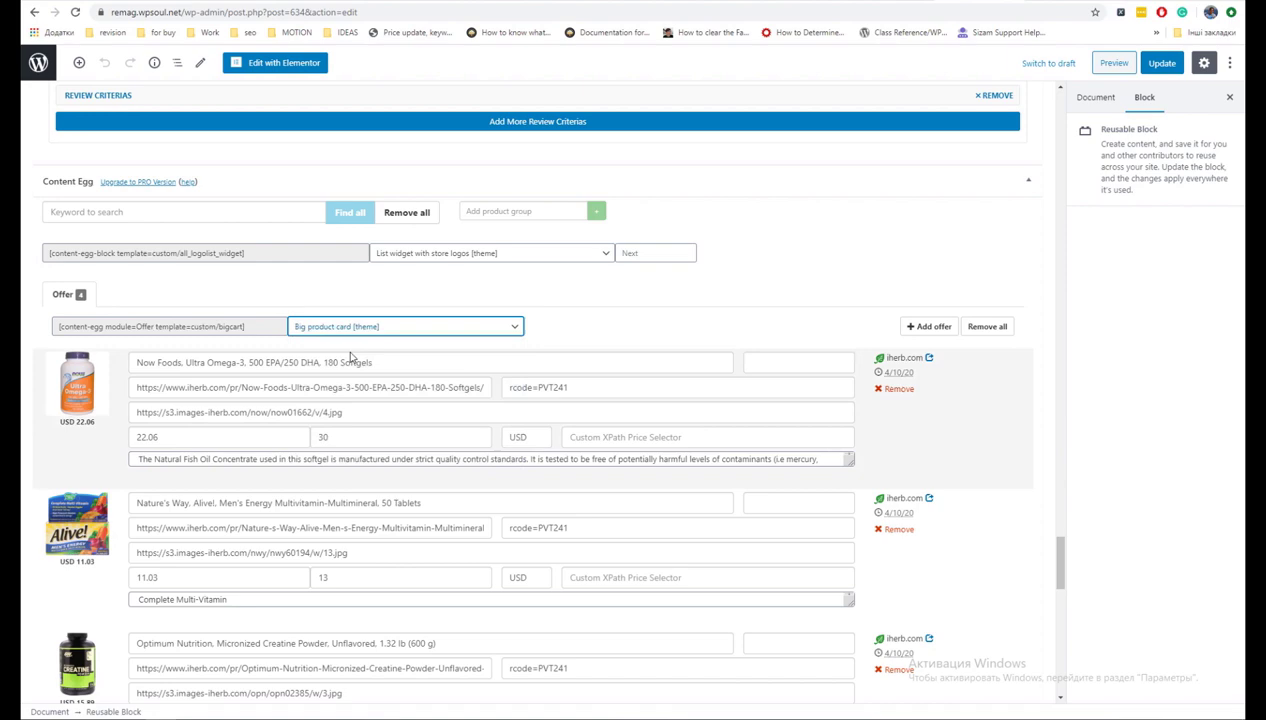
pyautogui.click(241, 327)
pyautogui.hotkey('ctrl', 'c')
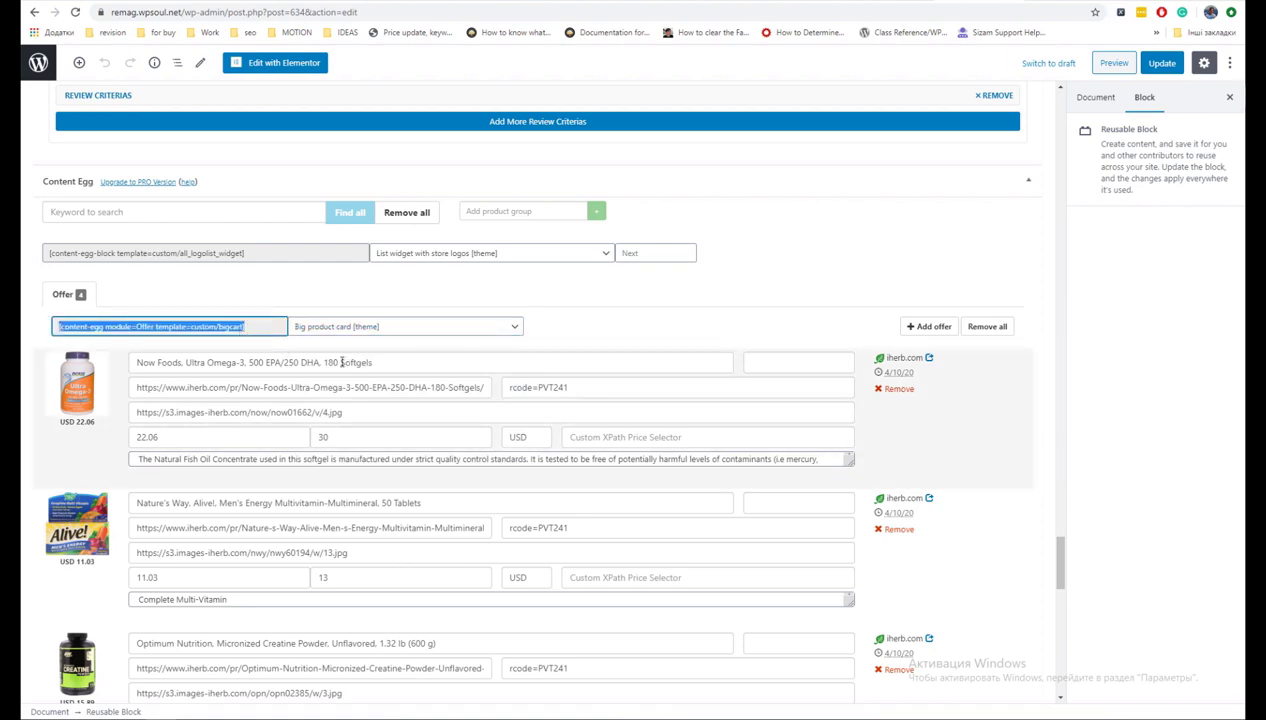
# Add a Shortcode block at the end of the post containing [content-egg module=Offer template=custom/bigcart].
pyautogui.scroll(15, 341, 362)
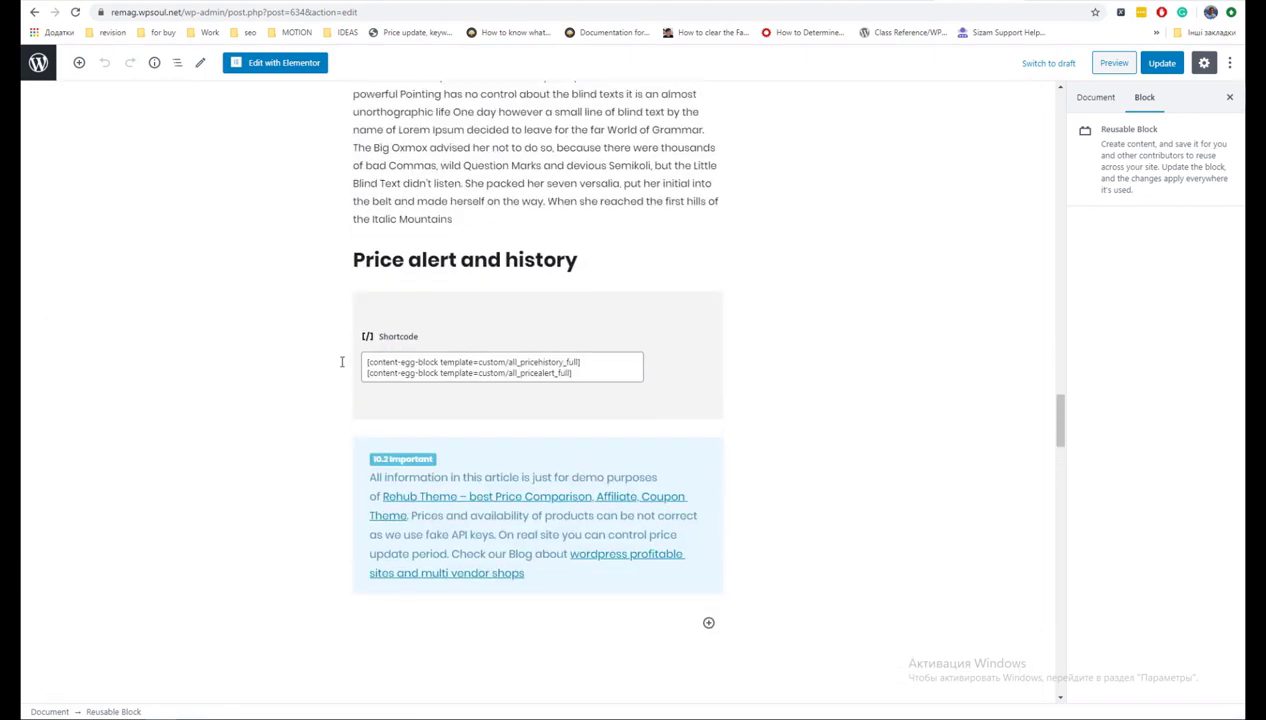
pyautogui.scroll(-2, 341, 362)
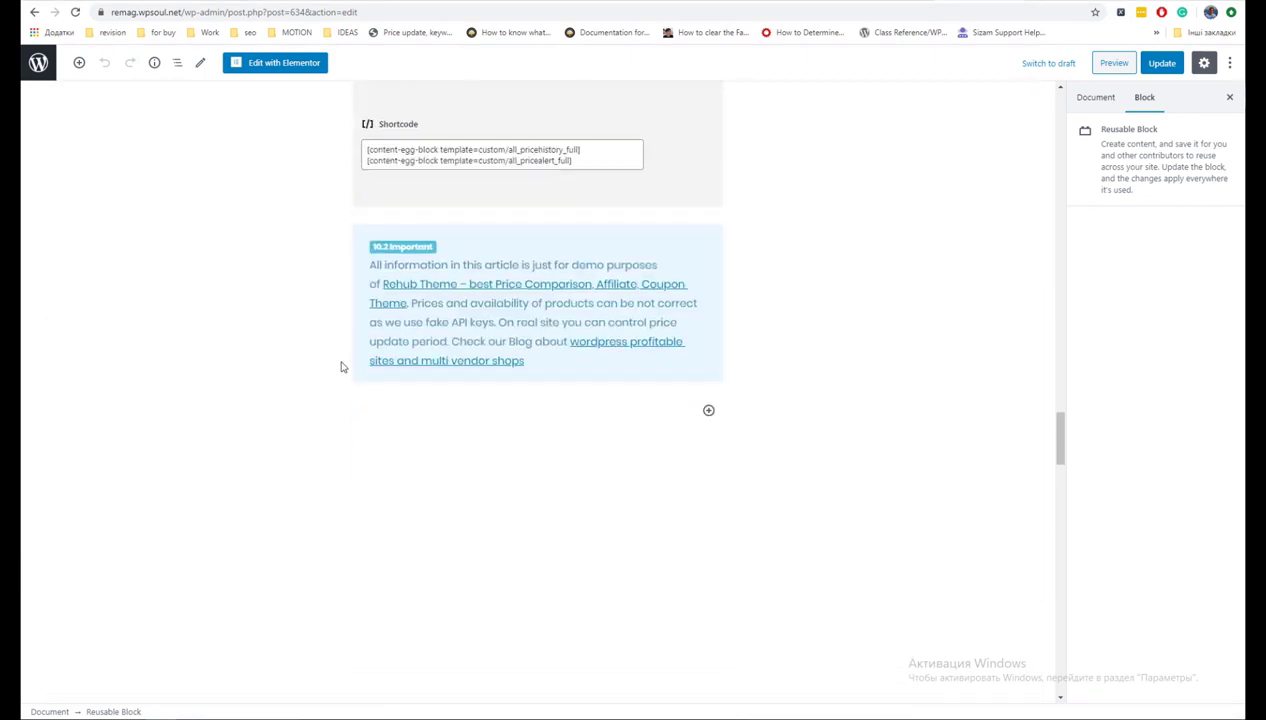
pyautogui.click(708, 412)
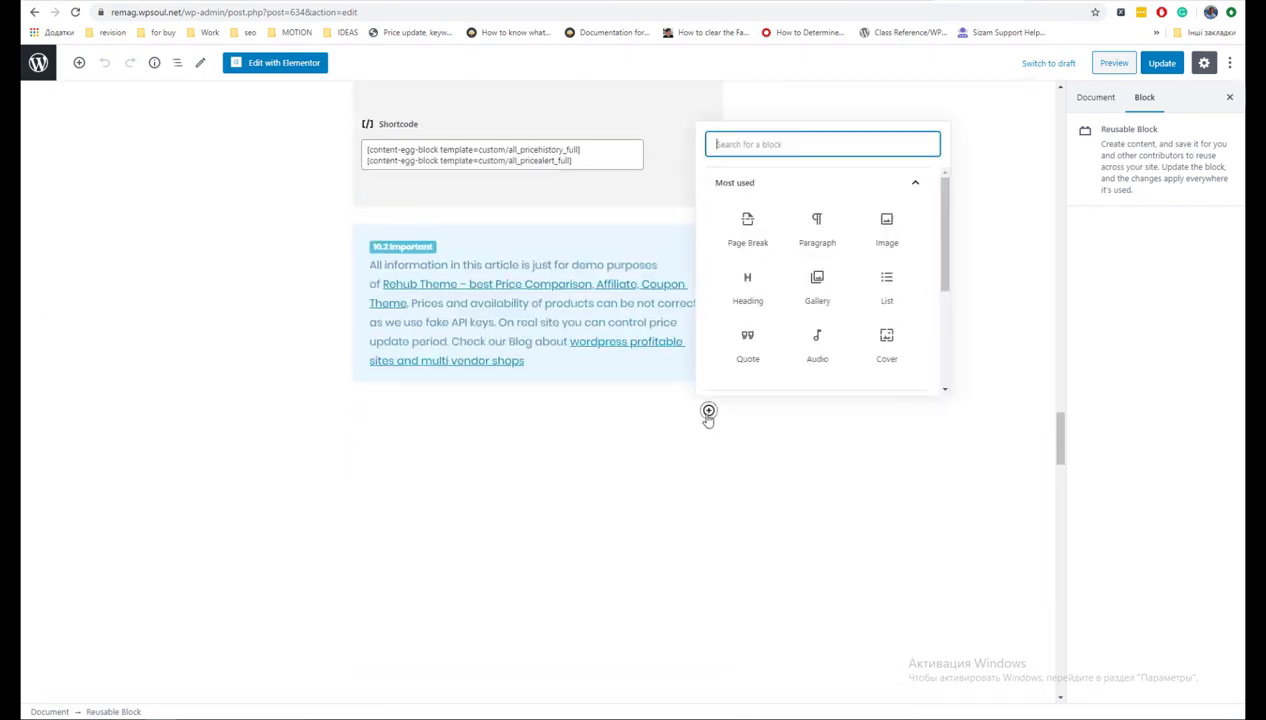
pyautogui.write('sh')
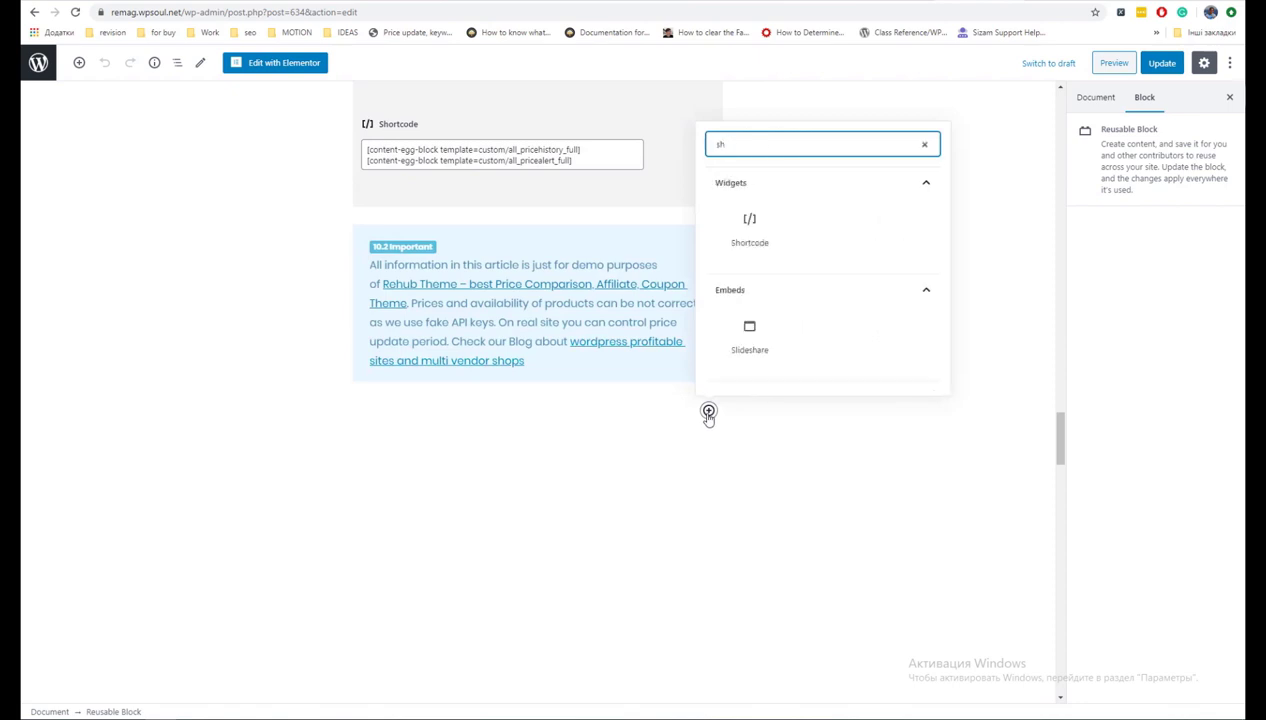
pyautogui.click(749, 228)
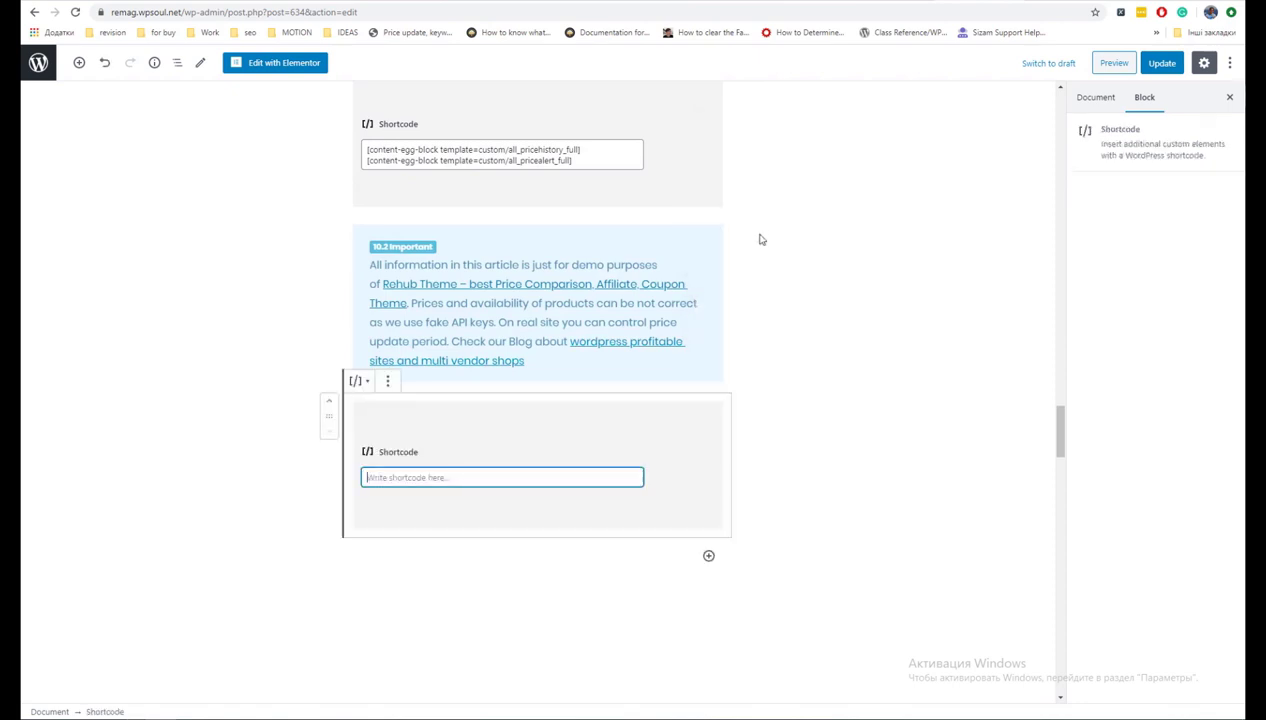
pyautogui.hotkey('ctrl', 'v')
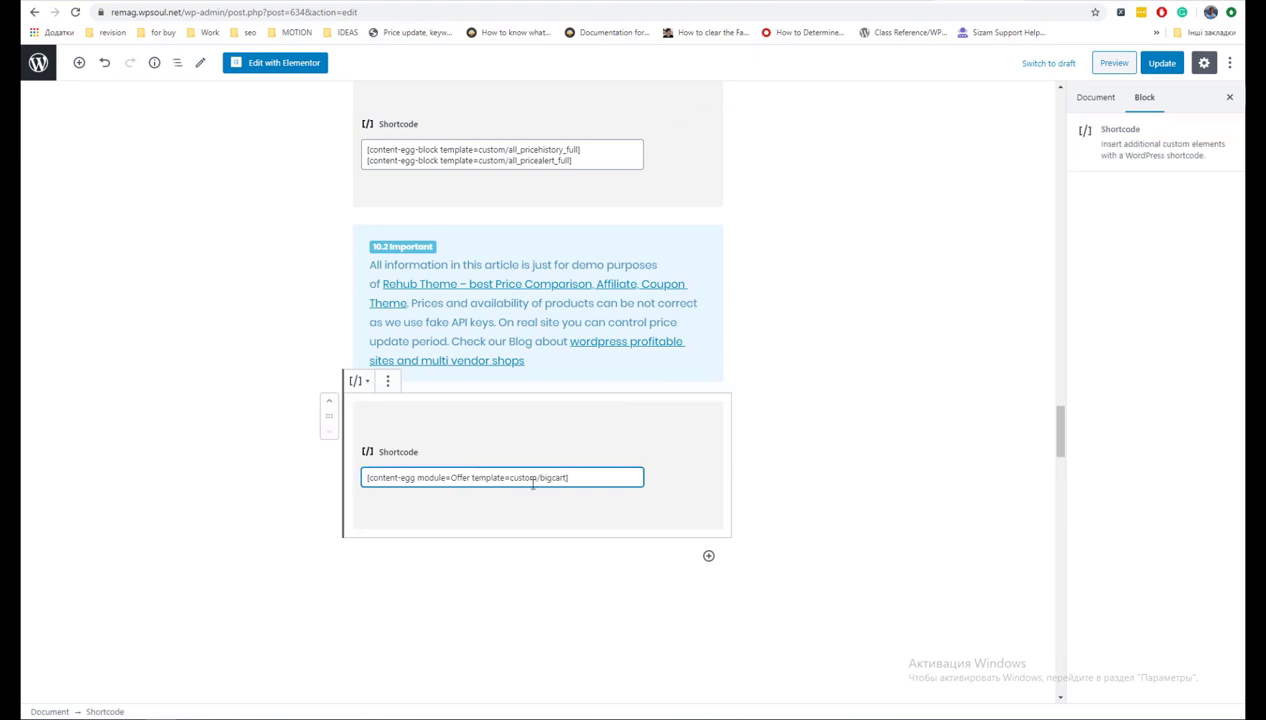
# Update the post and open its published page in a separate tab to review the big product cards at the end.
pyautogui.click(1161, 62)
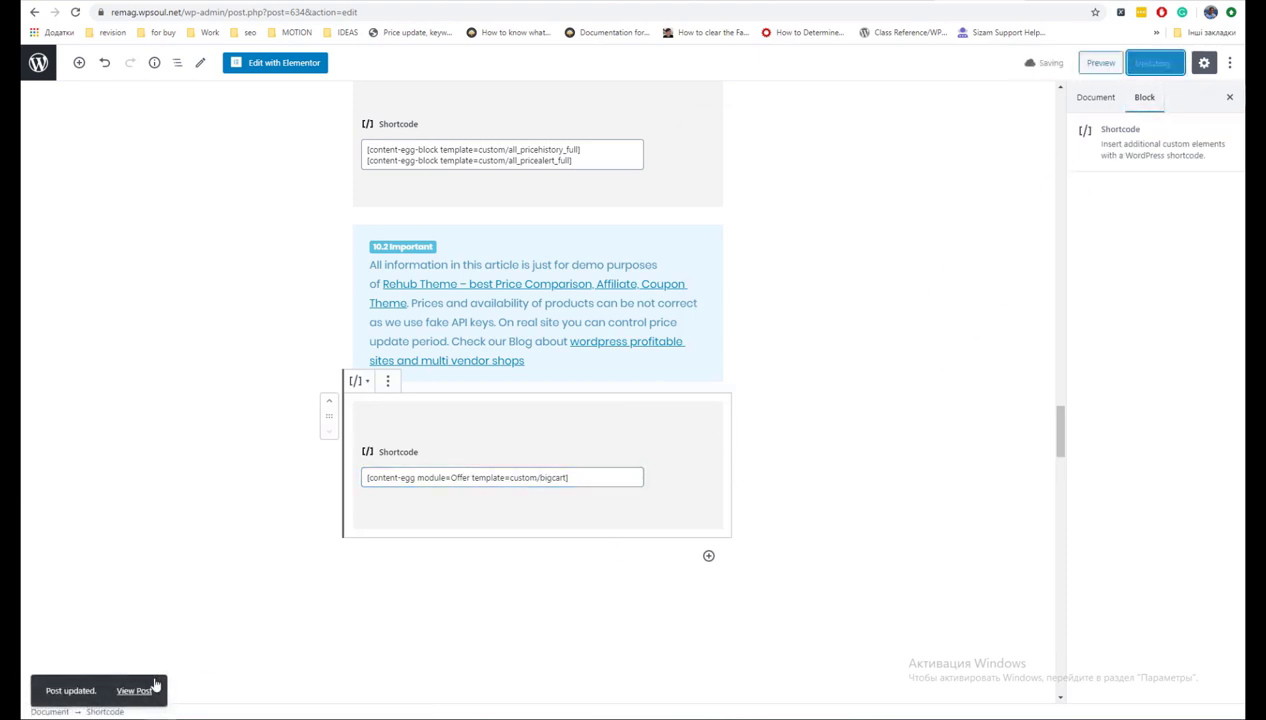
pyautogui.rightClick(139, 690)
pyautogui.click(225, 533)
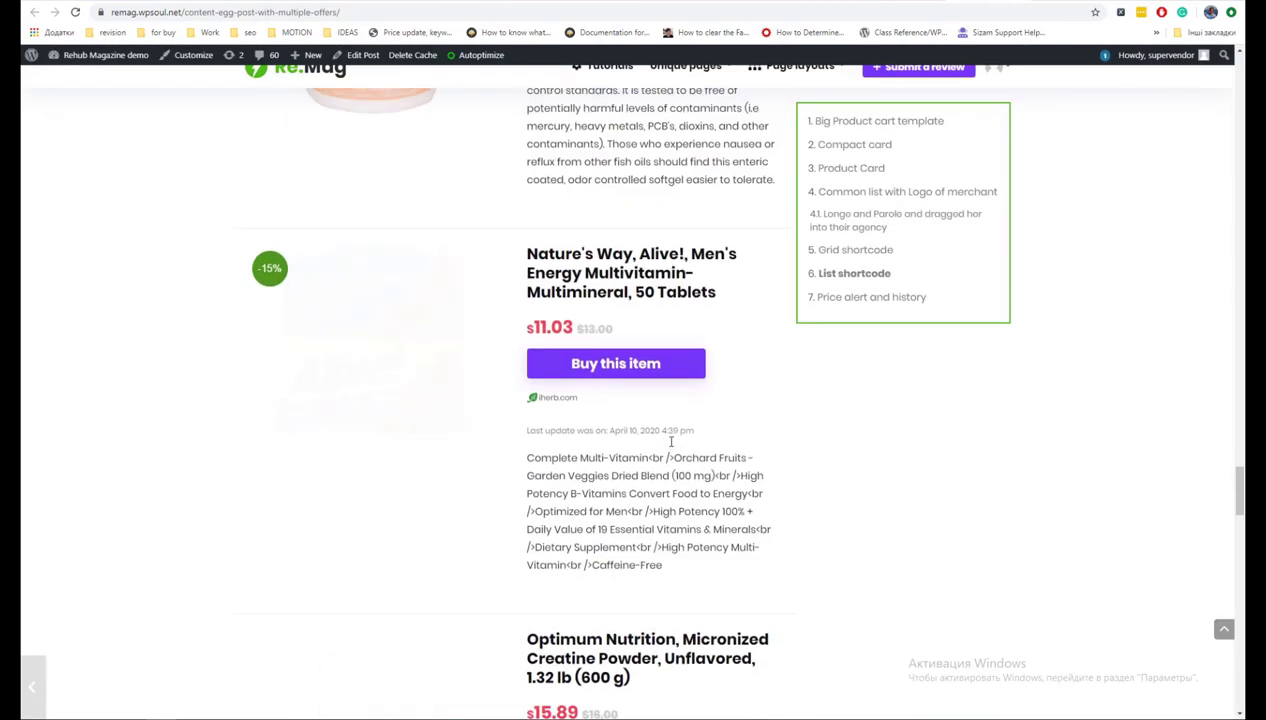
pyautogui.scroll(-9, 671, 441)
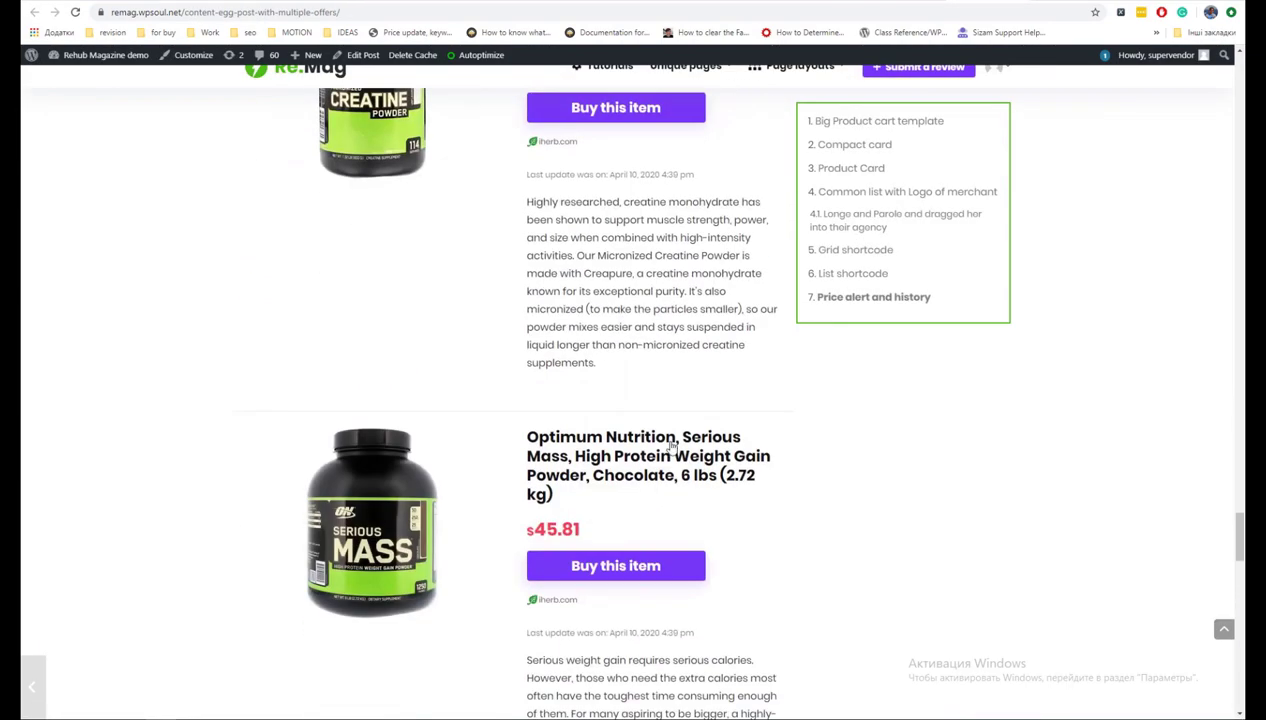
pyautogui.scroll(5, 520, 441)
pyautogui.scroll(10, 520, 441)
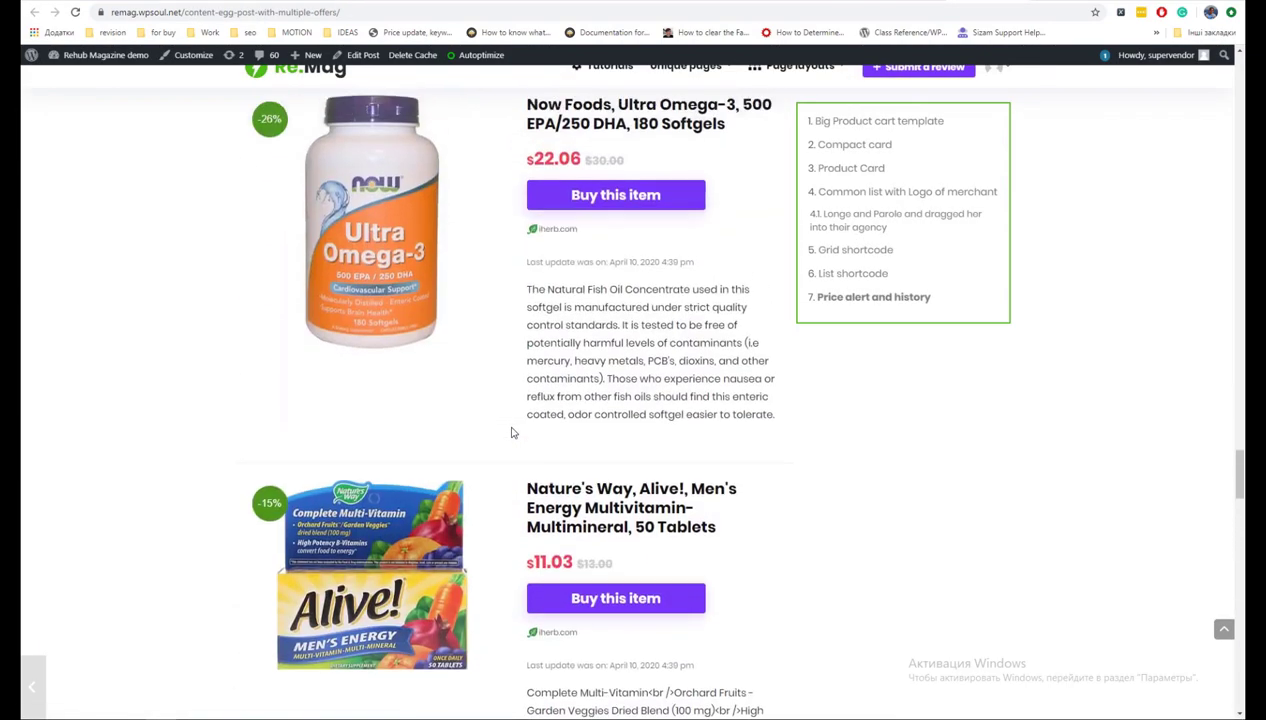
# Open the Shortcodes page of the Content Egg documentation and read about the shortcode types and parameters such as template and next.
pyautogui.click(891, 1)
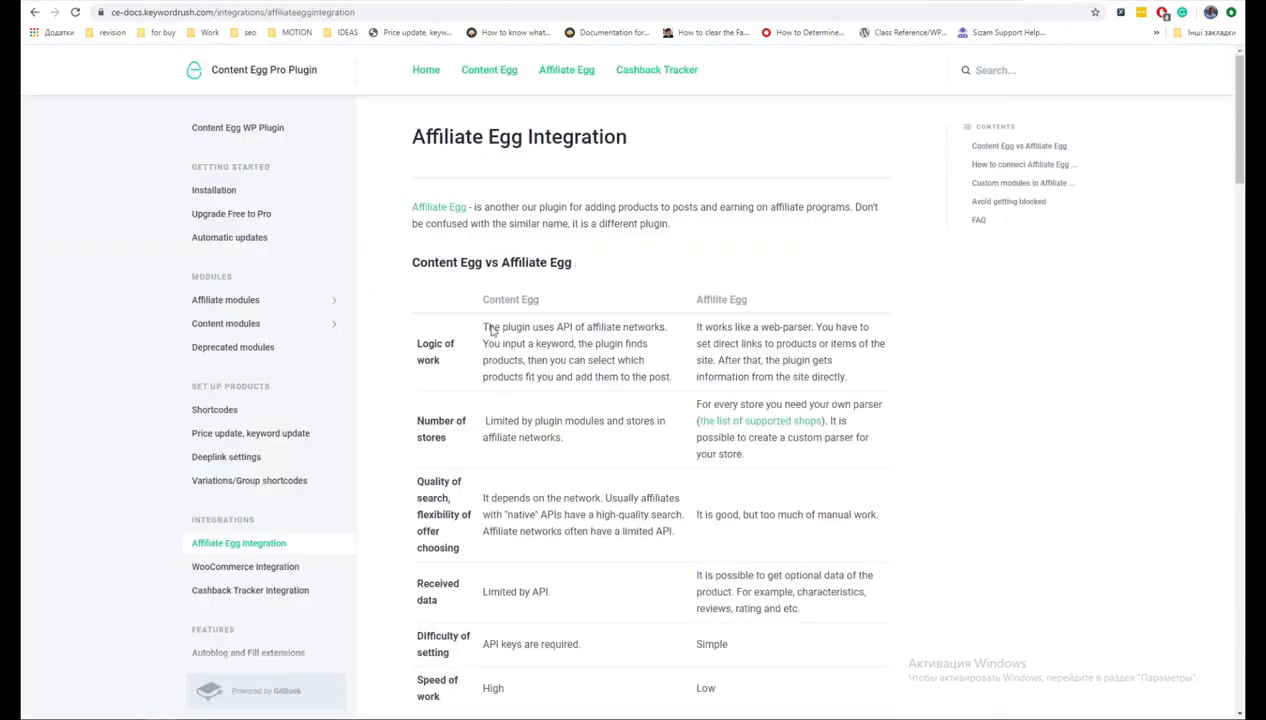
pyautogui.click(226, 412)
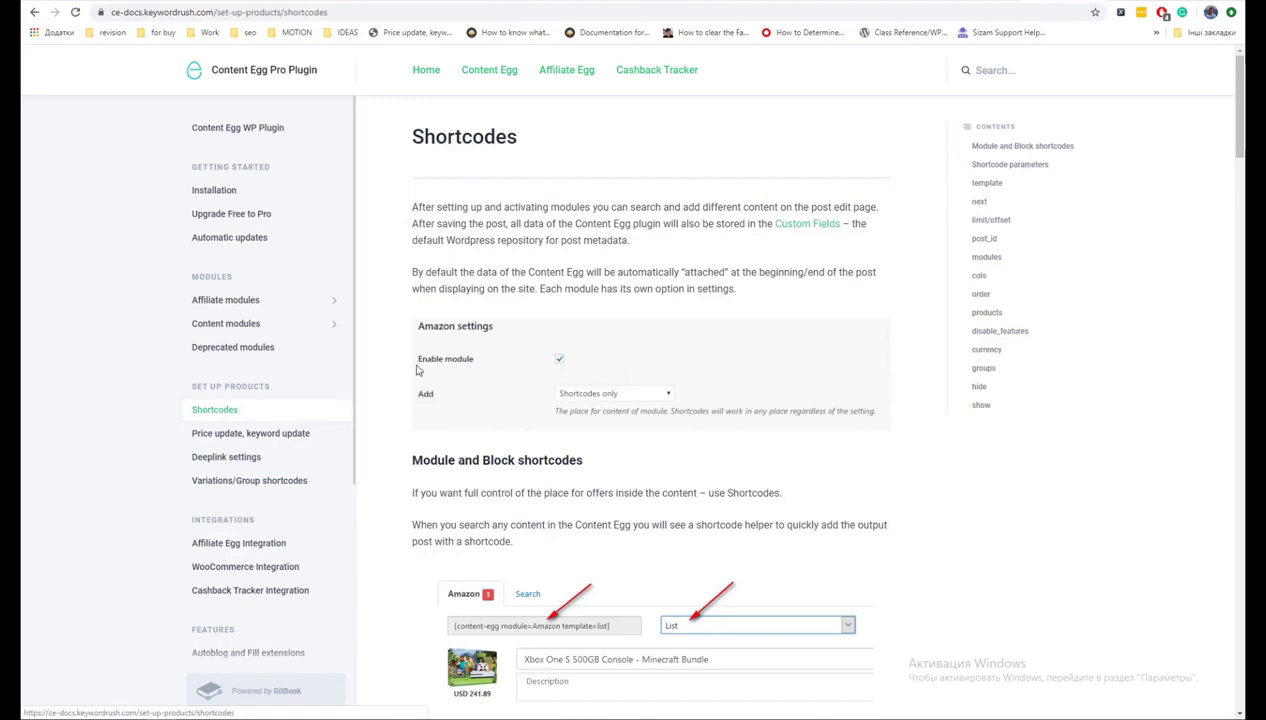
pyautogui.scroll(-2, 697, 321)
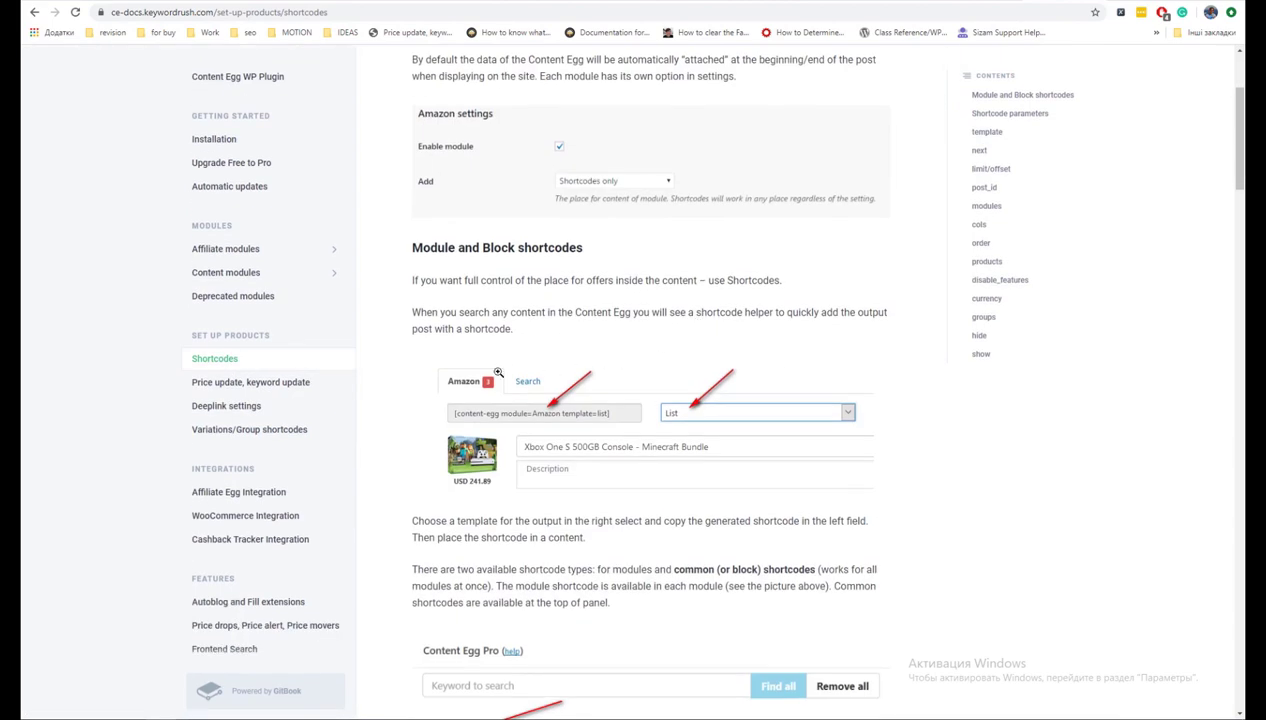
pyautogui.scroll(-6, 498, 372)
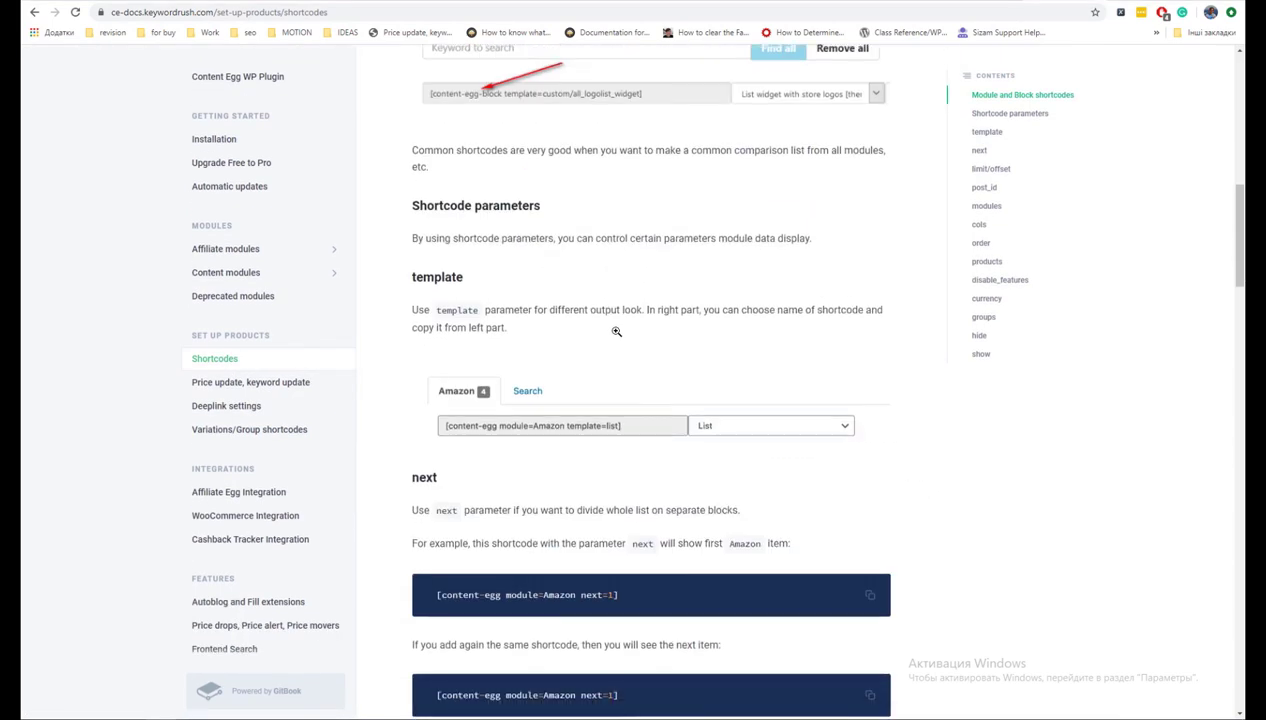
pyautogui.scroll(-2, 616, 331)
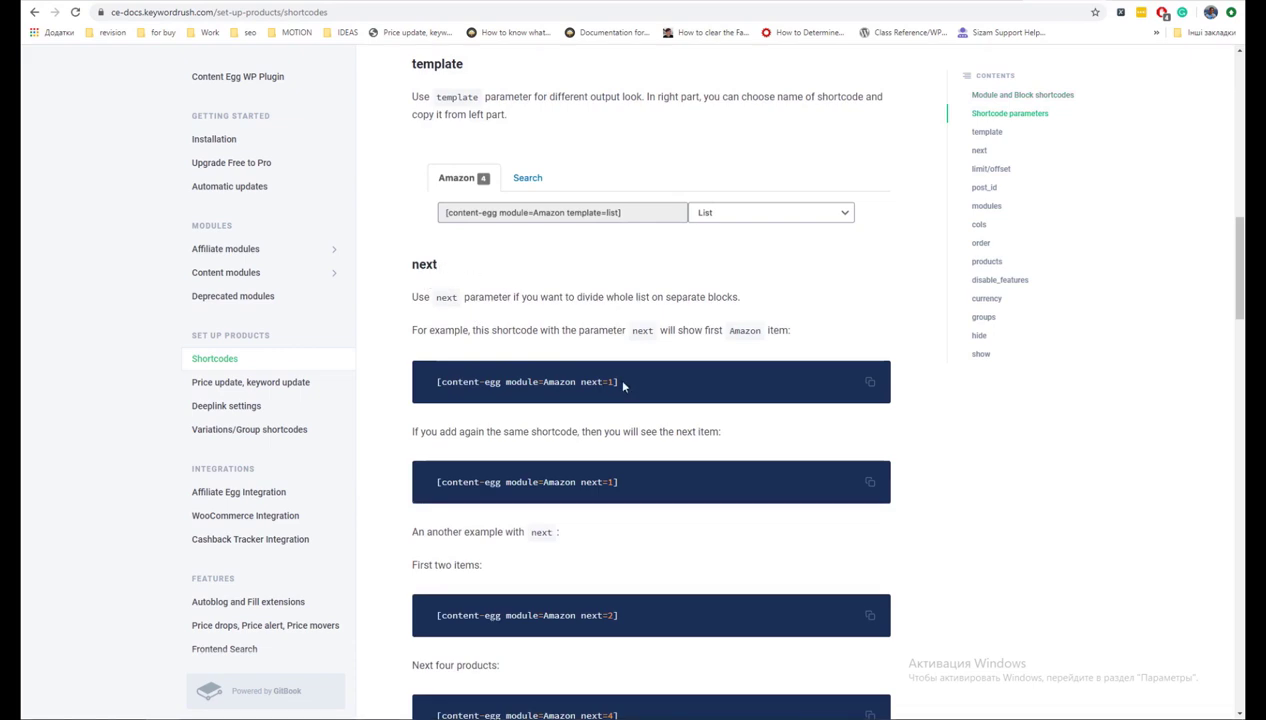
pyautogui.scroll(-4, 610, 380)
pyautogui.scroll(-2, 581, 390)
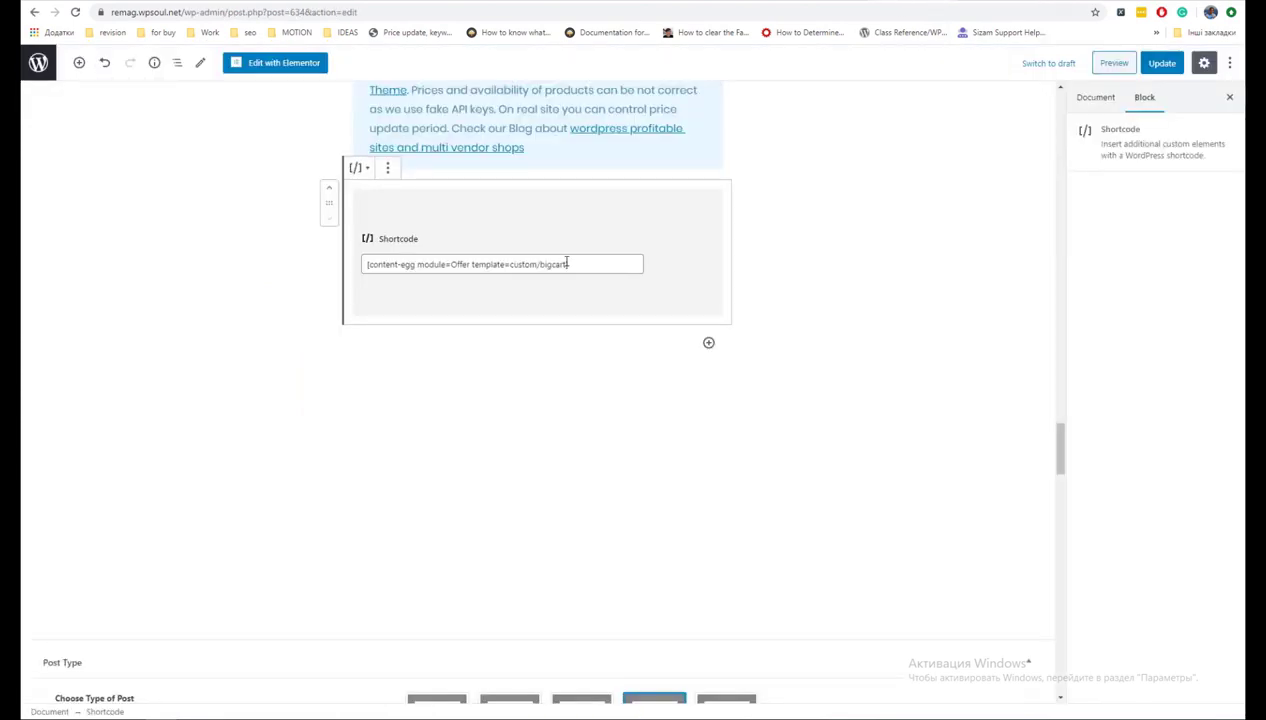
# Add limit=1 to the bigcart shortcode, update the post and check the refreshed published page.
pyautogui.click(566, 262)
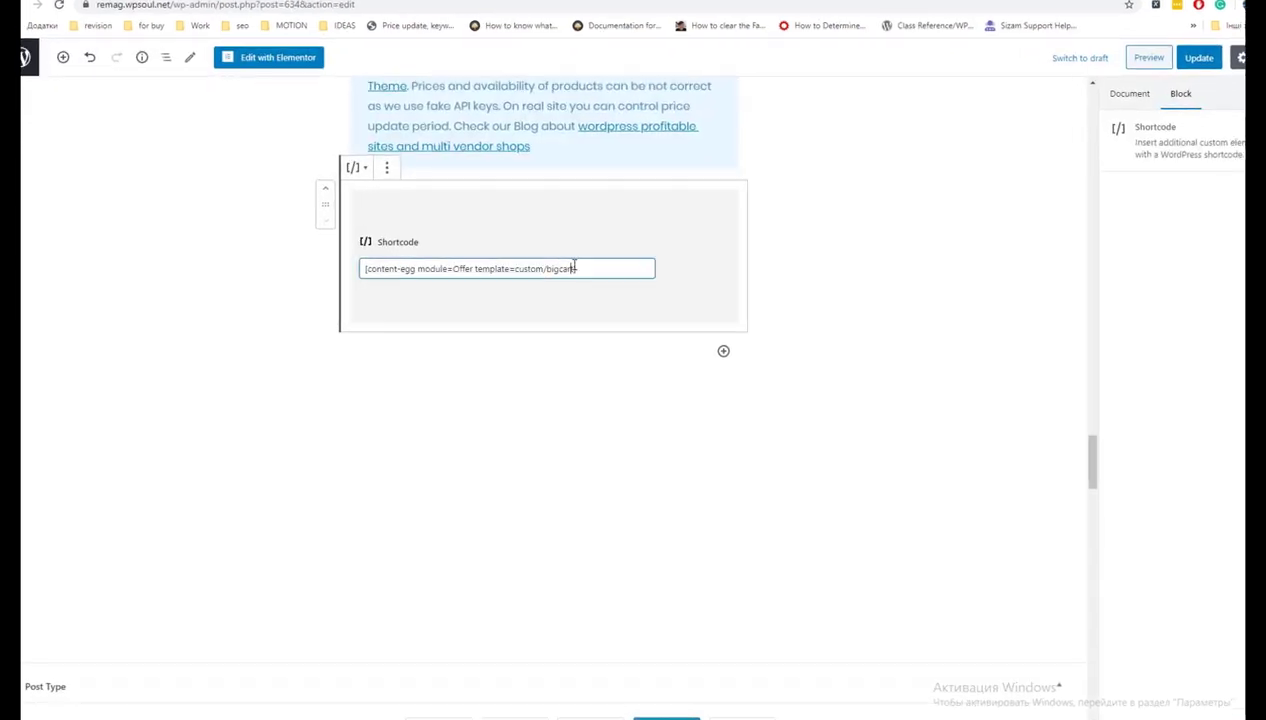
pyautogui.write('limit=1')
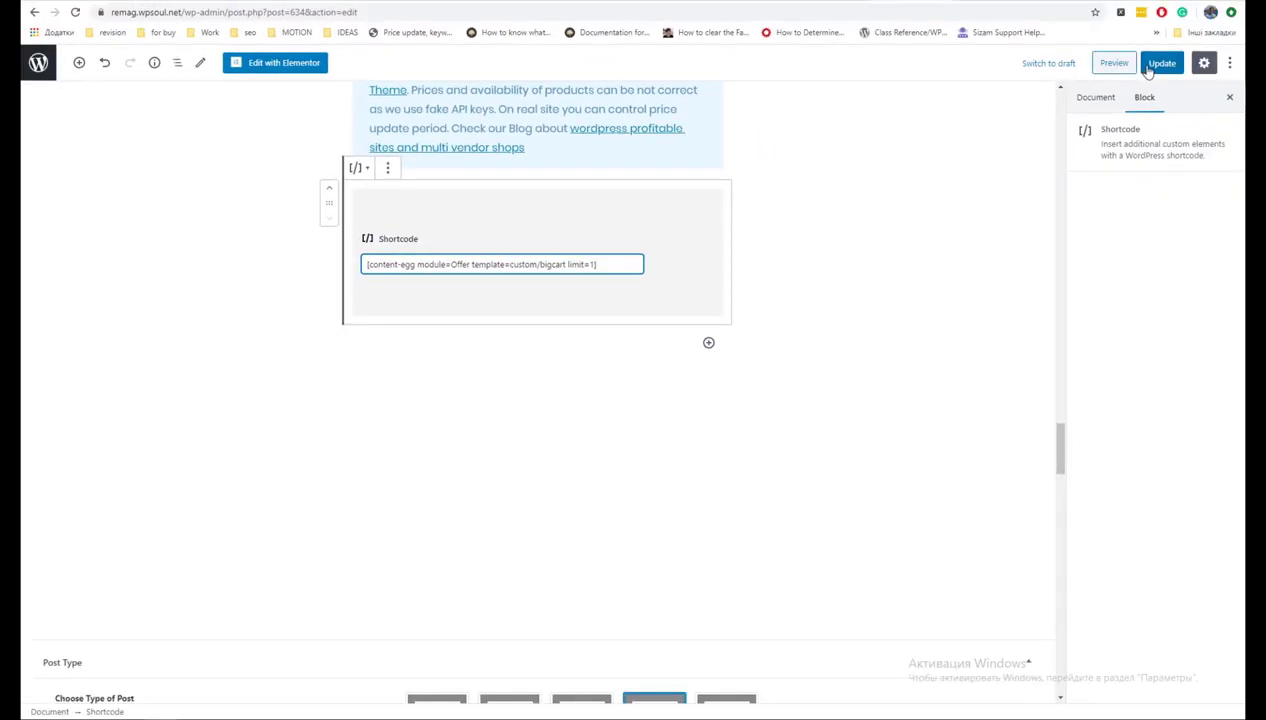
pyautogui.click(1160, 63)
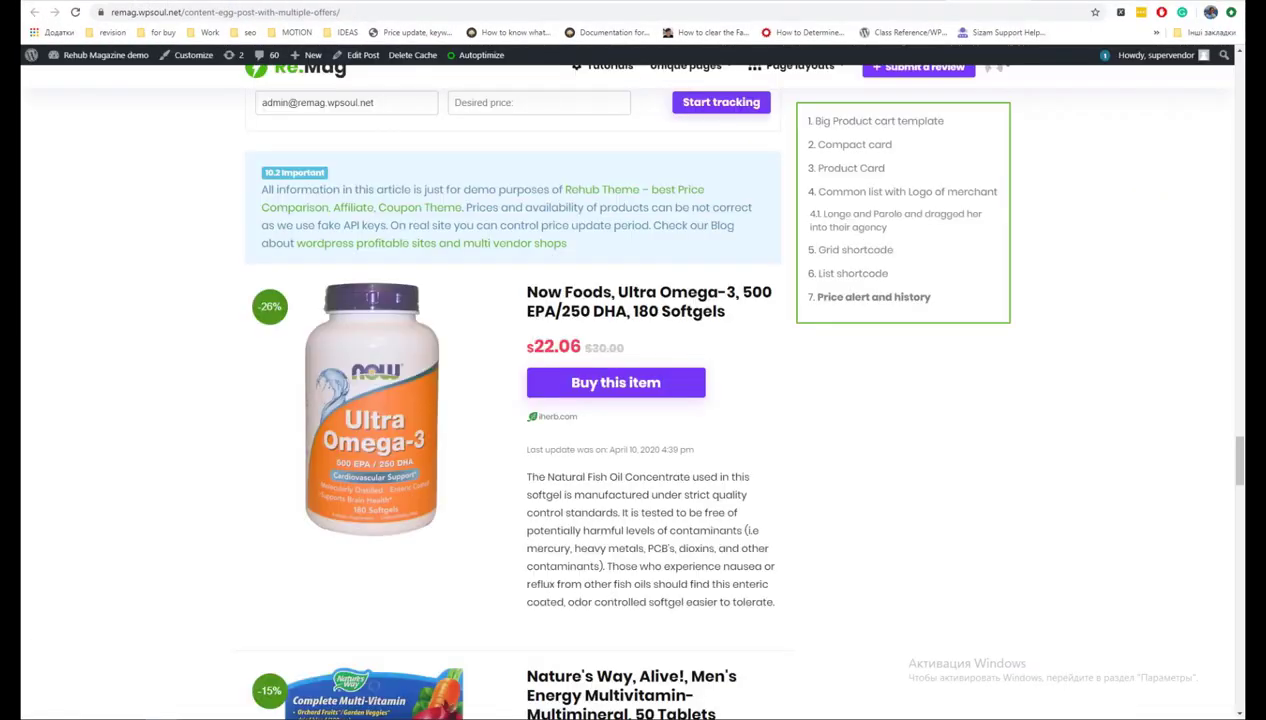
pyautogui.press('F5')
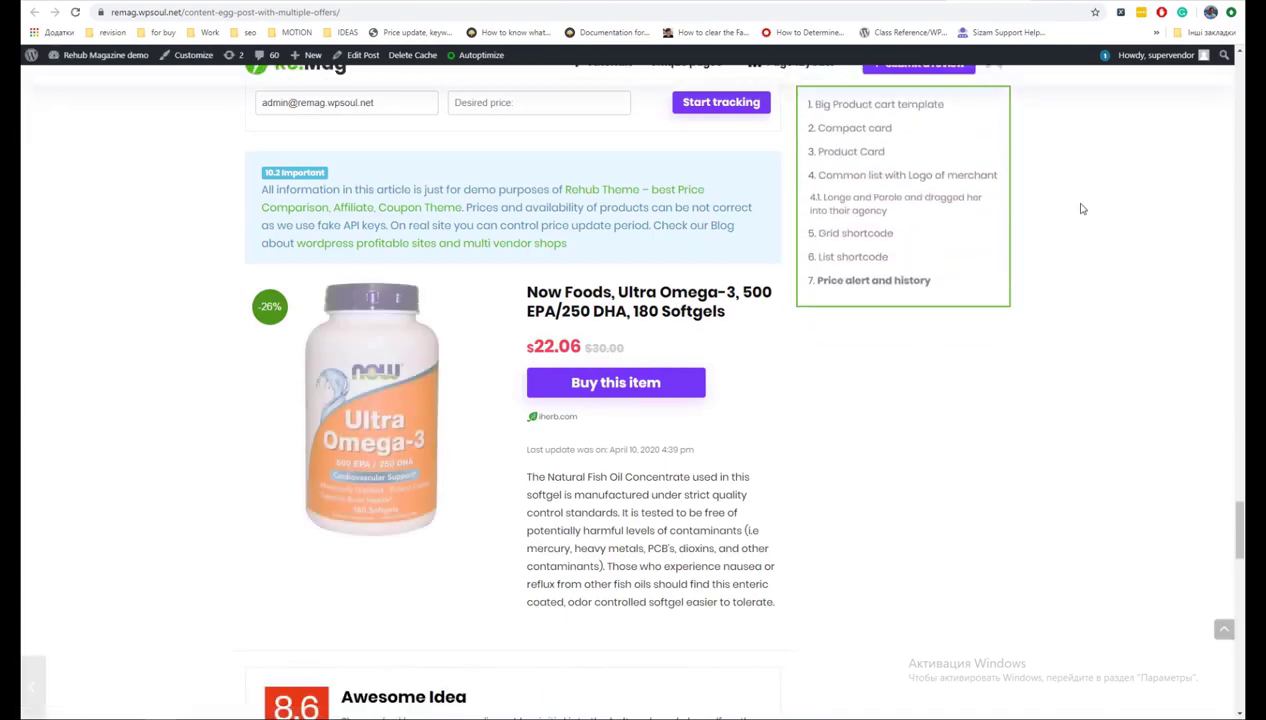
pyautogui.scroll(-2, 986, 260)
pyautogui.scroll(2, 461, 294)
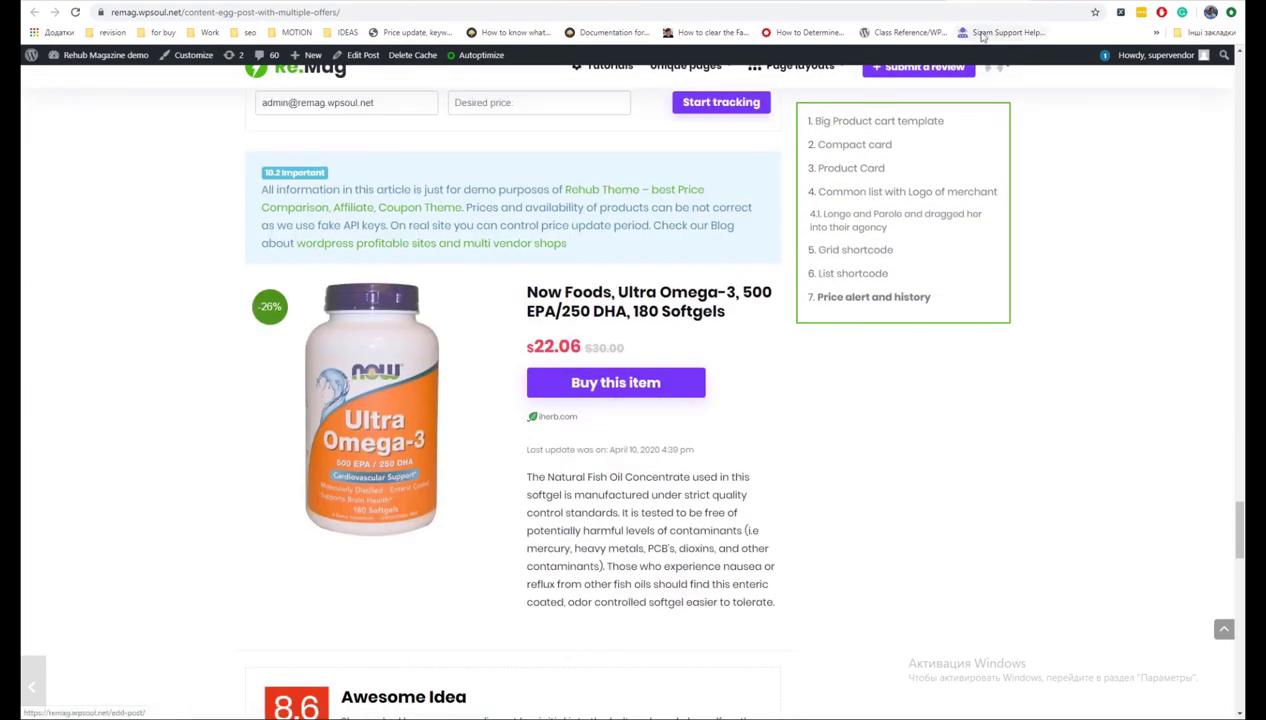
# Extend the bigcart shortcode with offset=1 after limit=1, update the post and refresh its published page.
pyautogui.hotkey('ctrl', 'w')
pyautogui.click(594, 264)
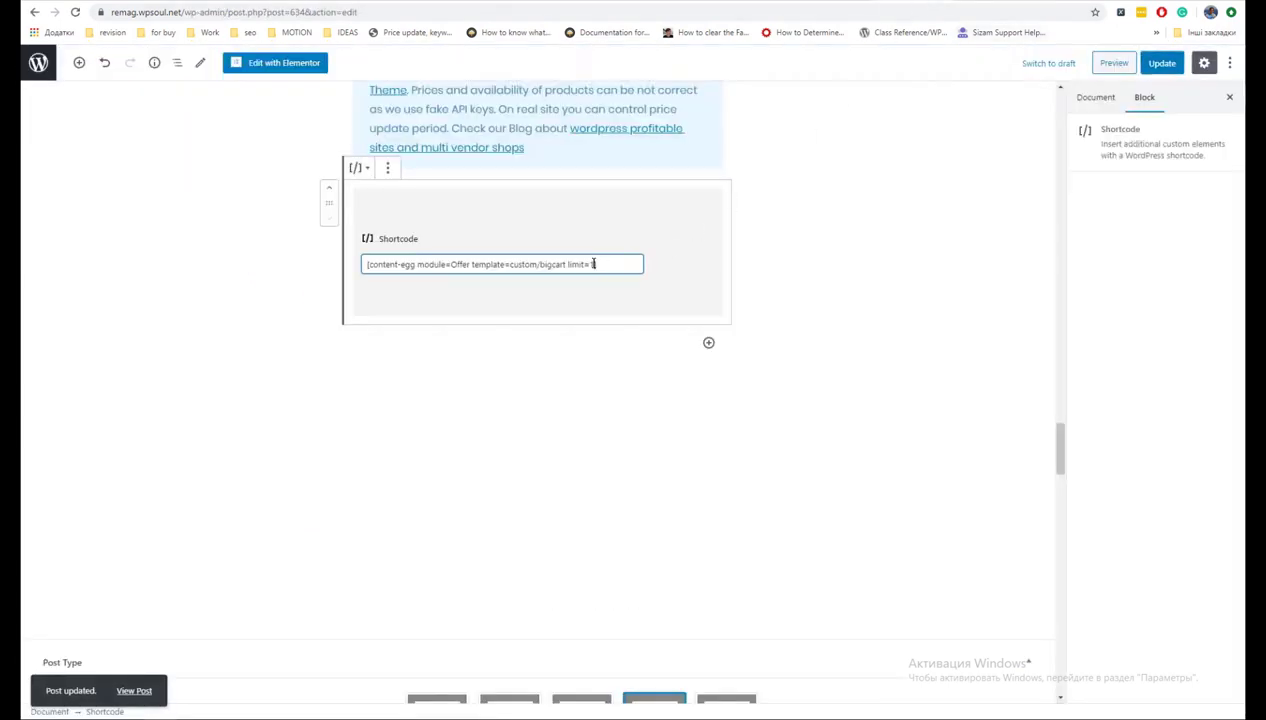
pyautogui.write('off')
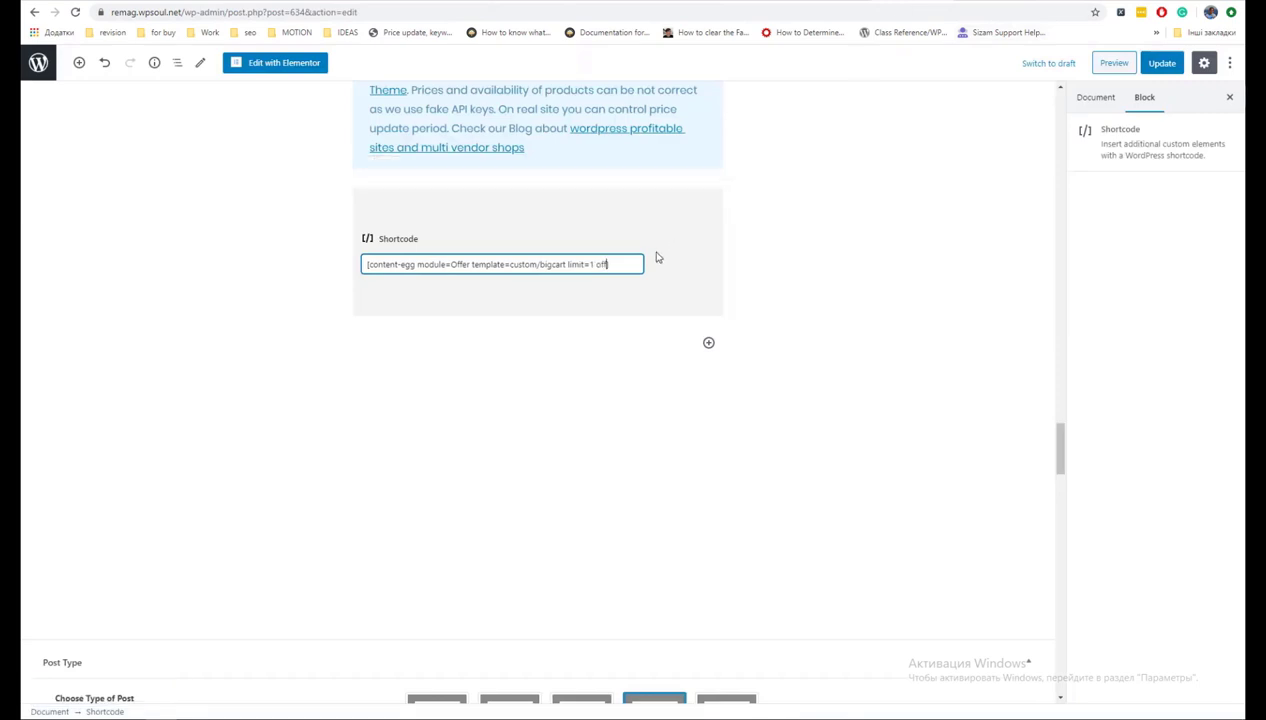
pyautogui.write('set=1')
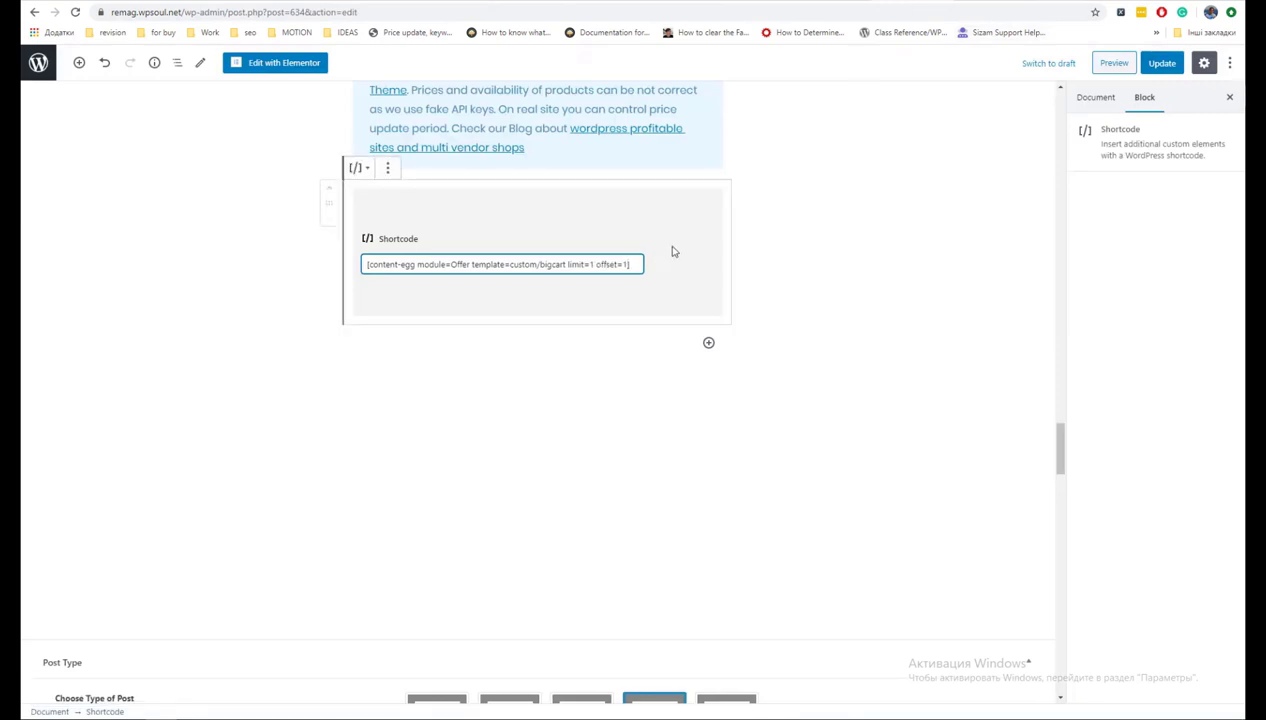
pyautogui.click(1160, 63)
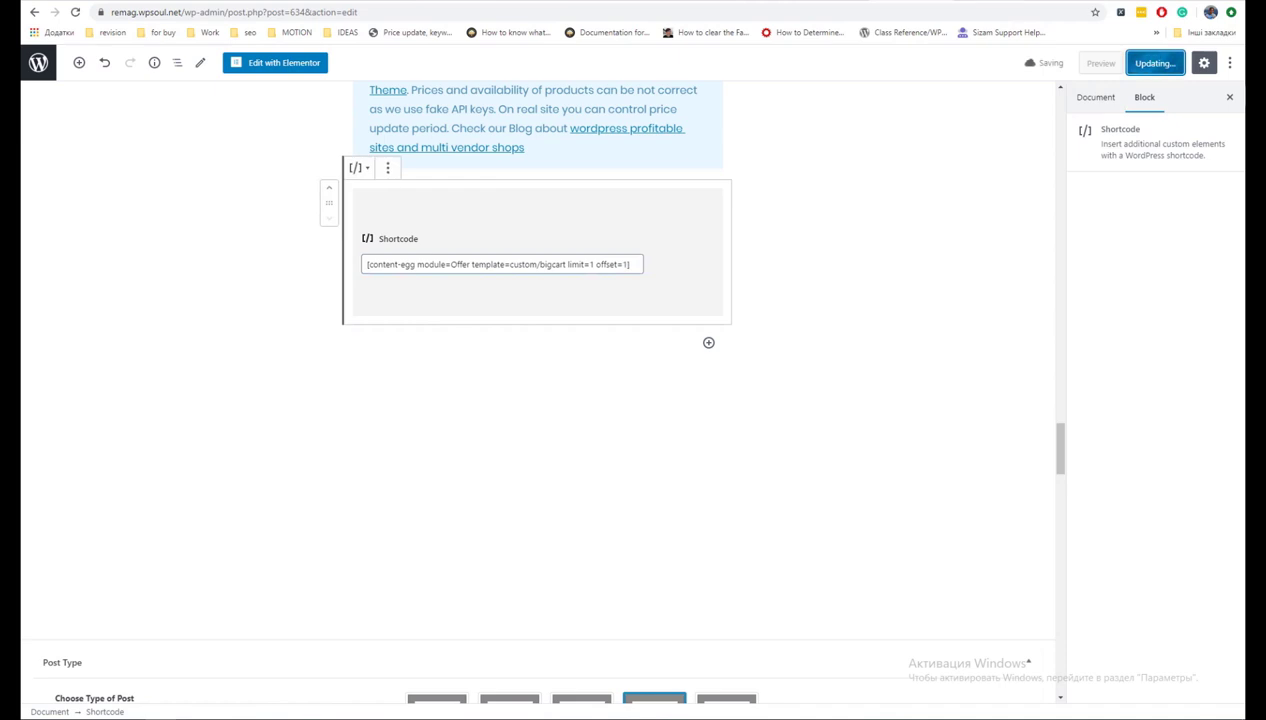
pyautogui.click(996, 3)
pyautogui.press('F5')
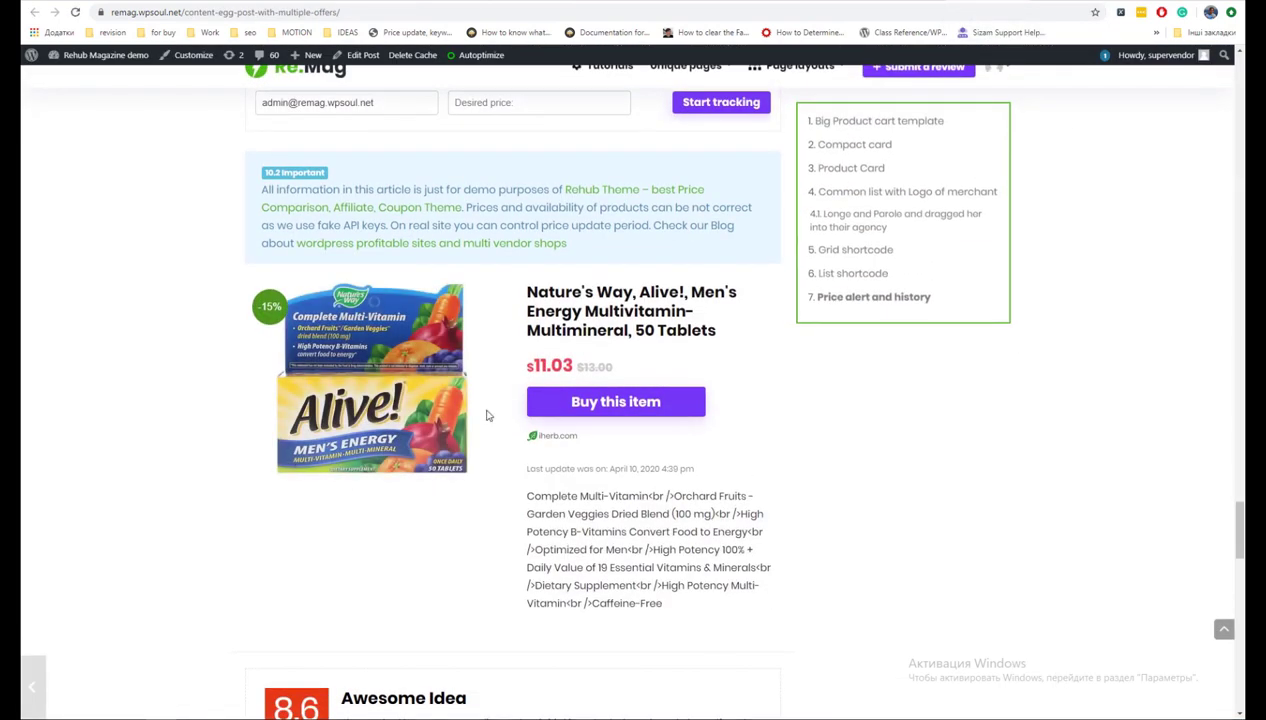
# In the Elementor page editor, add a Content Egg Box below the hero section, sourced from the post "Multiple Offers in Post and Top list".
pyautogui.click(903, 4)
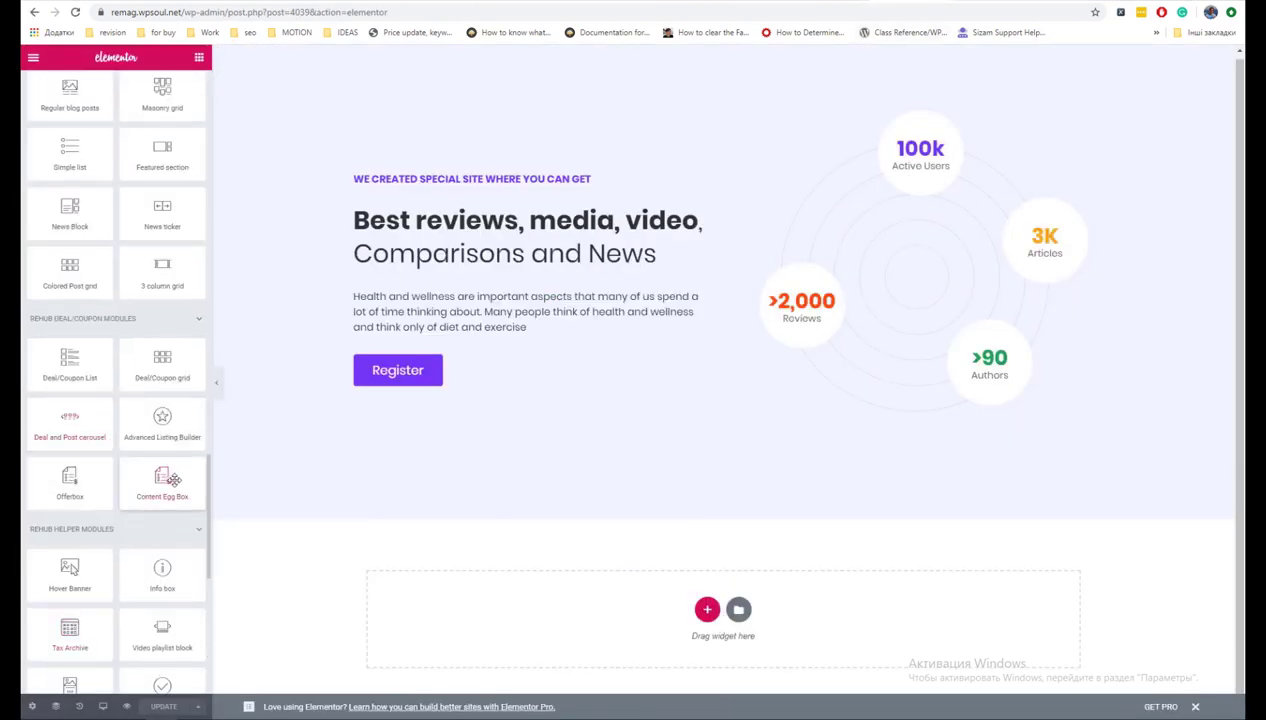
pyautogui.moveTo(163, 478); pyautogui.dragTo(591, 611)
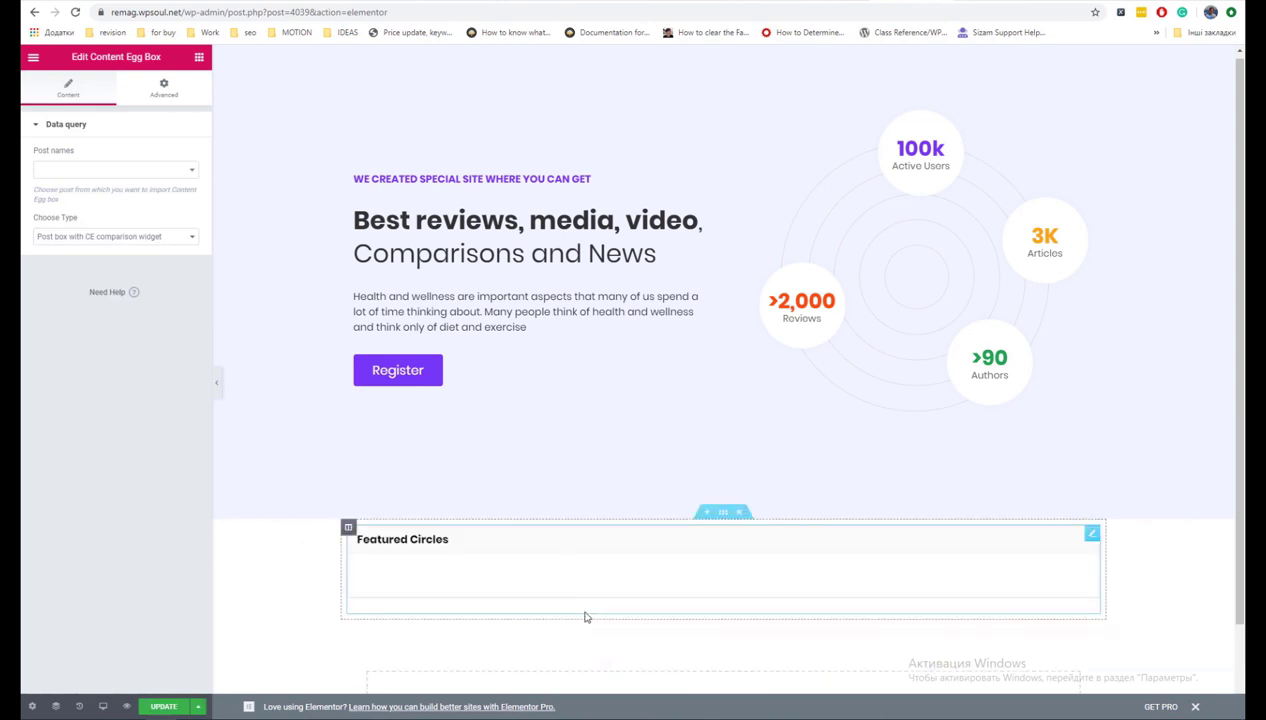
pyautogui.click(174, 178)
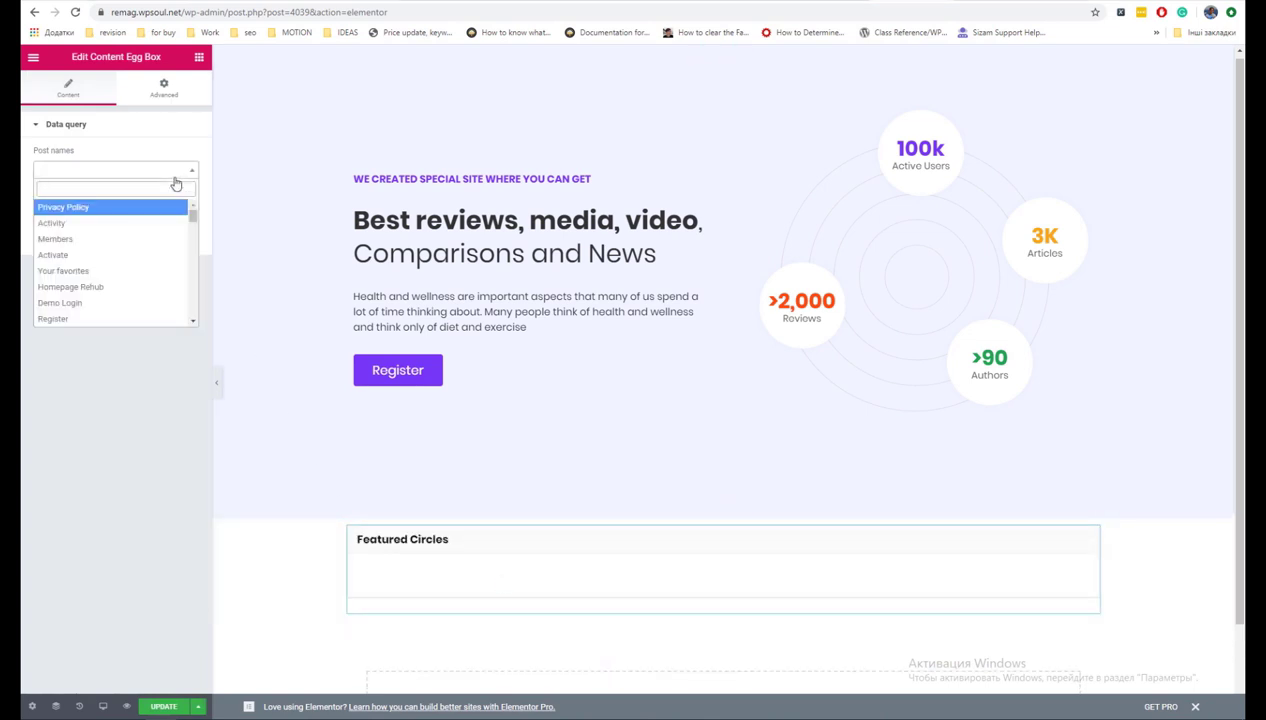
pyautogui.moveTo(193, 213); pyautogui.dragTo(194, 284)
pyautogui.click(160, 284)
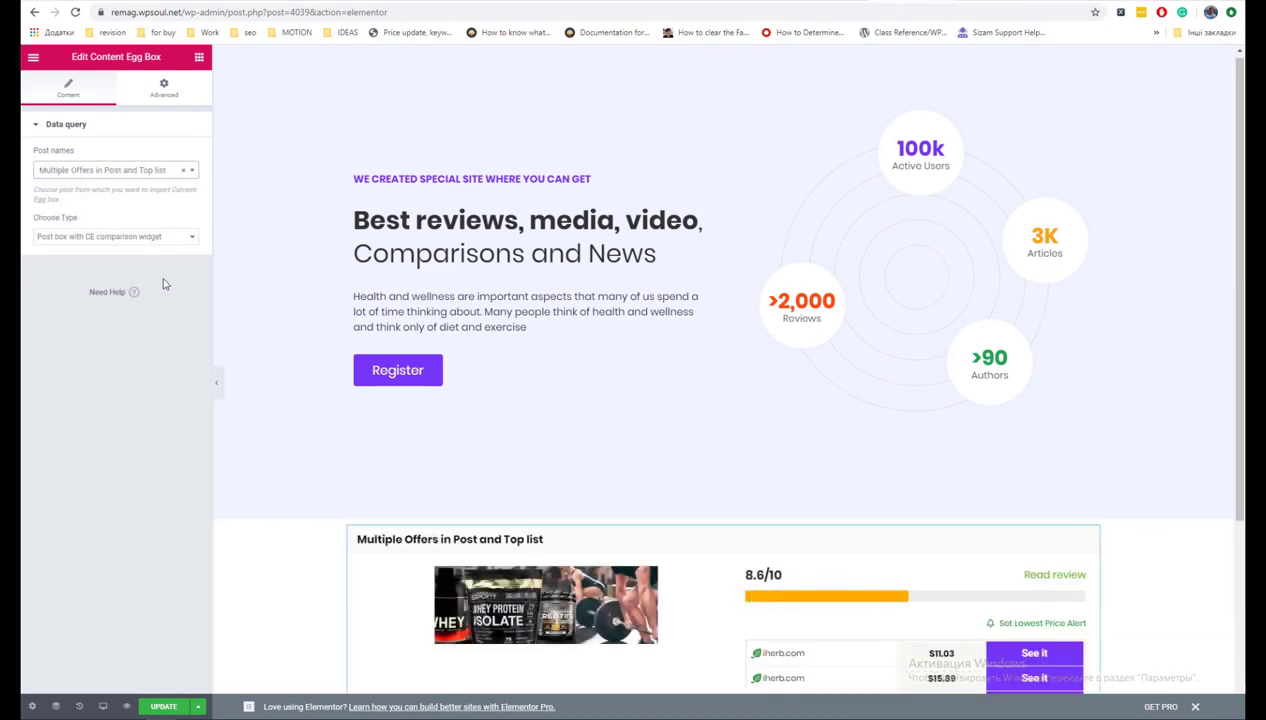
pyautogui.scroll(-2, 224, 352)
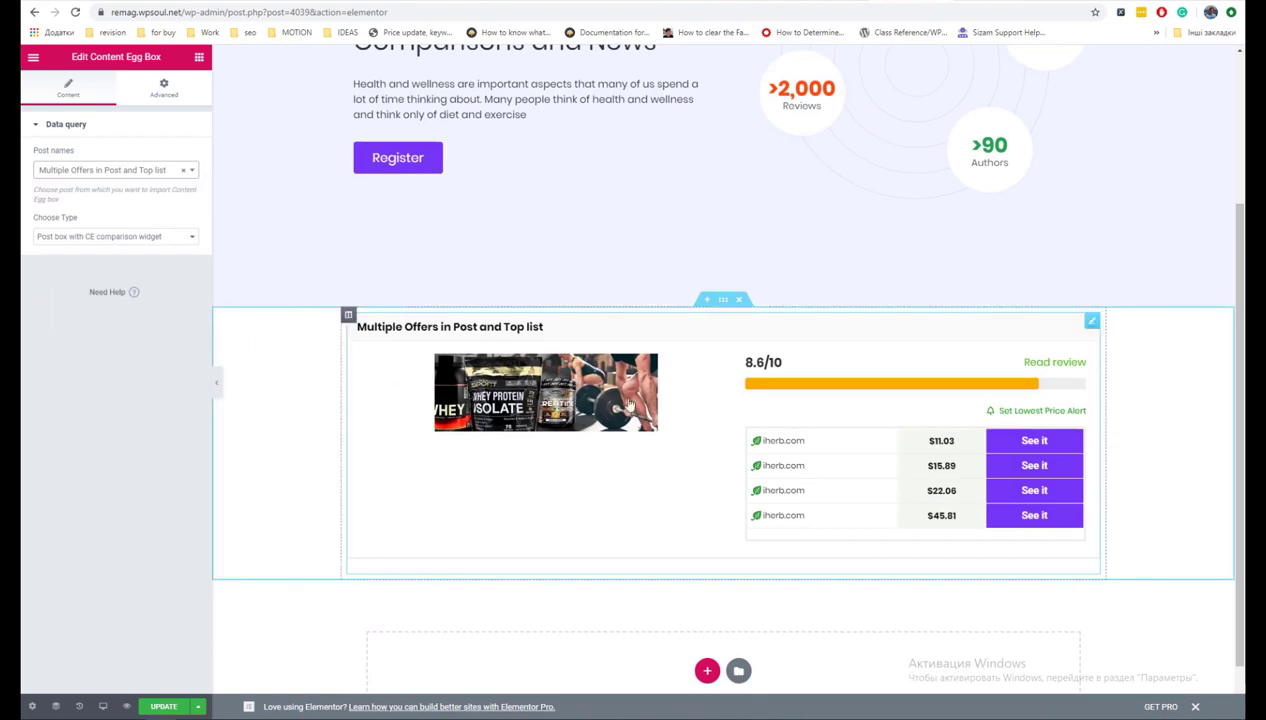
# Try the Content Egg merchants table type on the box, followed by Content Egg list with offer images.
pyautogui.click(117, 237)
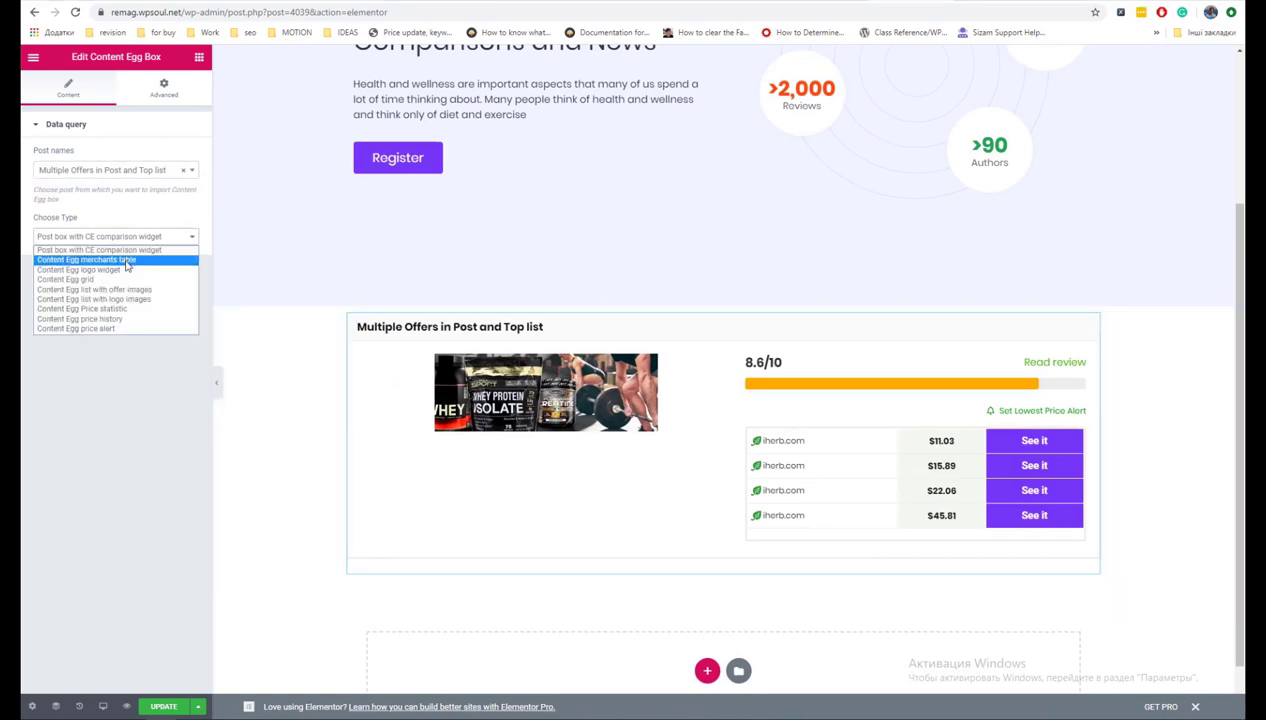
pyautogui.click(127, 261)
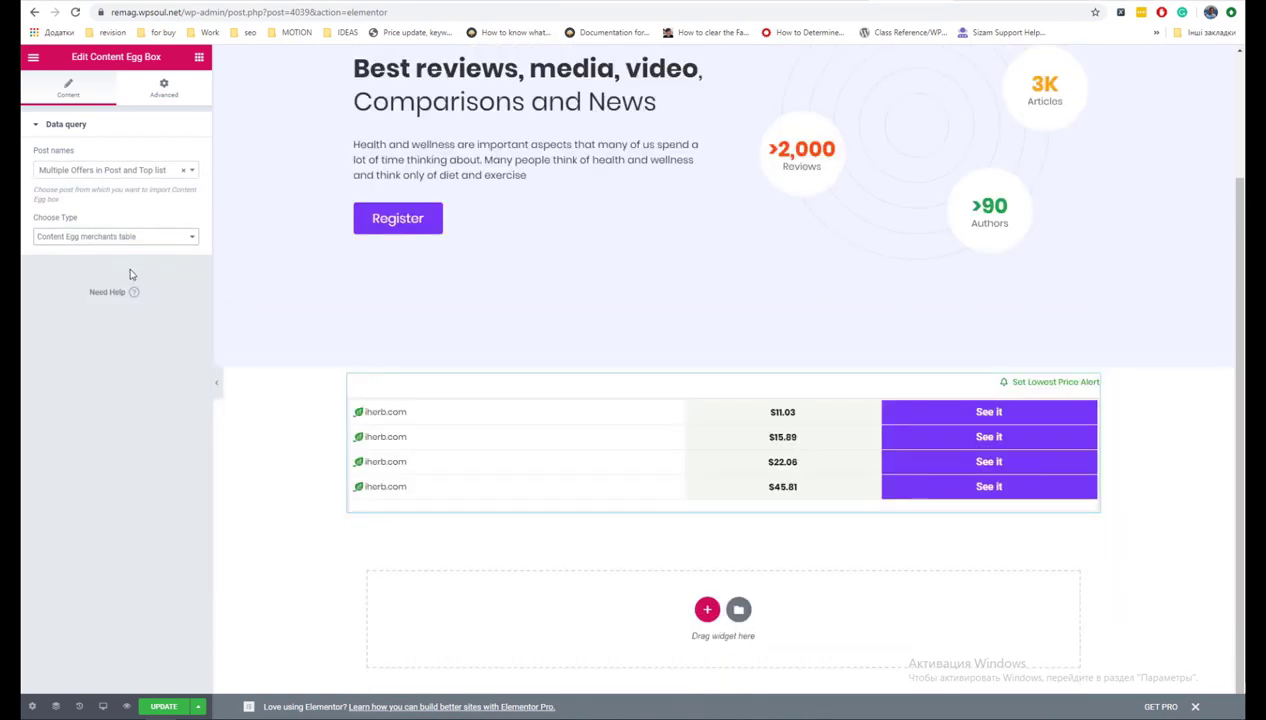
pyautogui.click(135, 238)
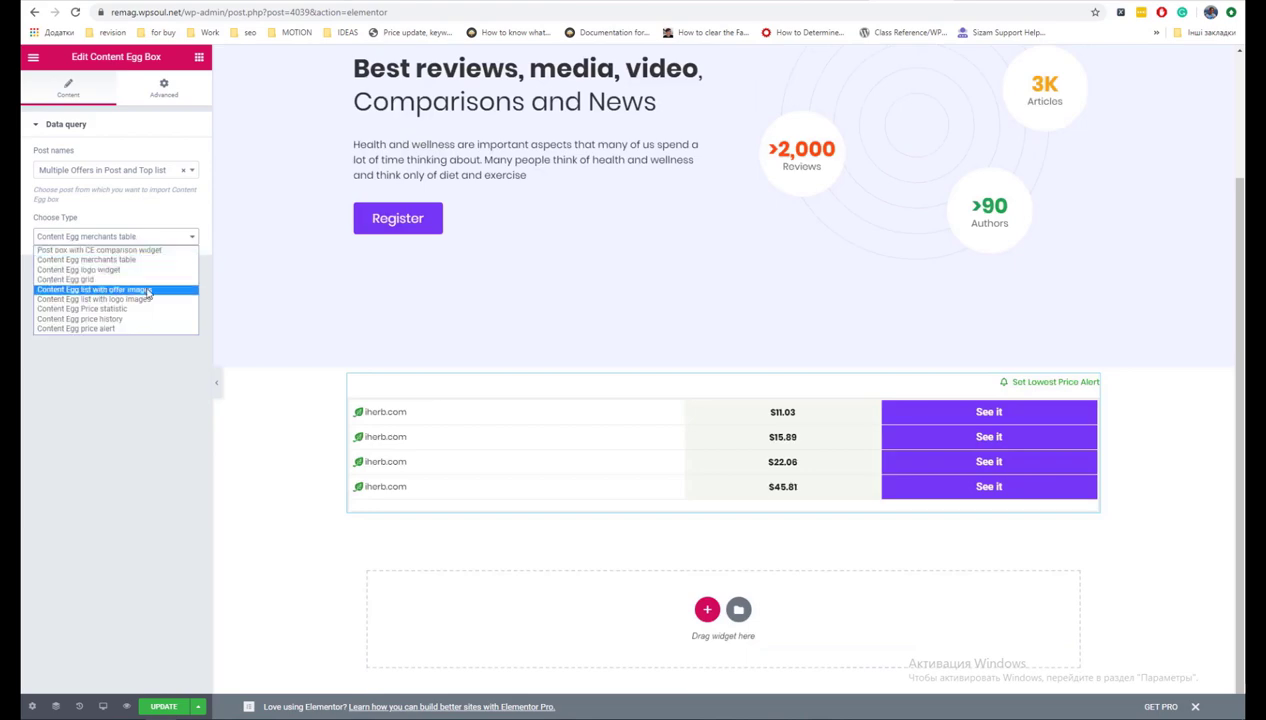
pyautogui.click(140, 289)
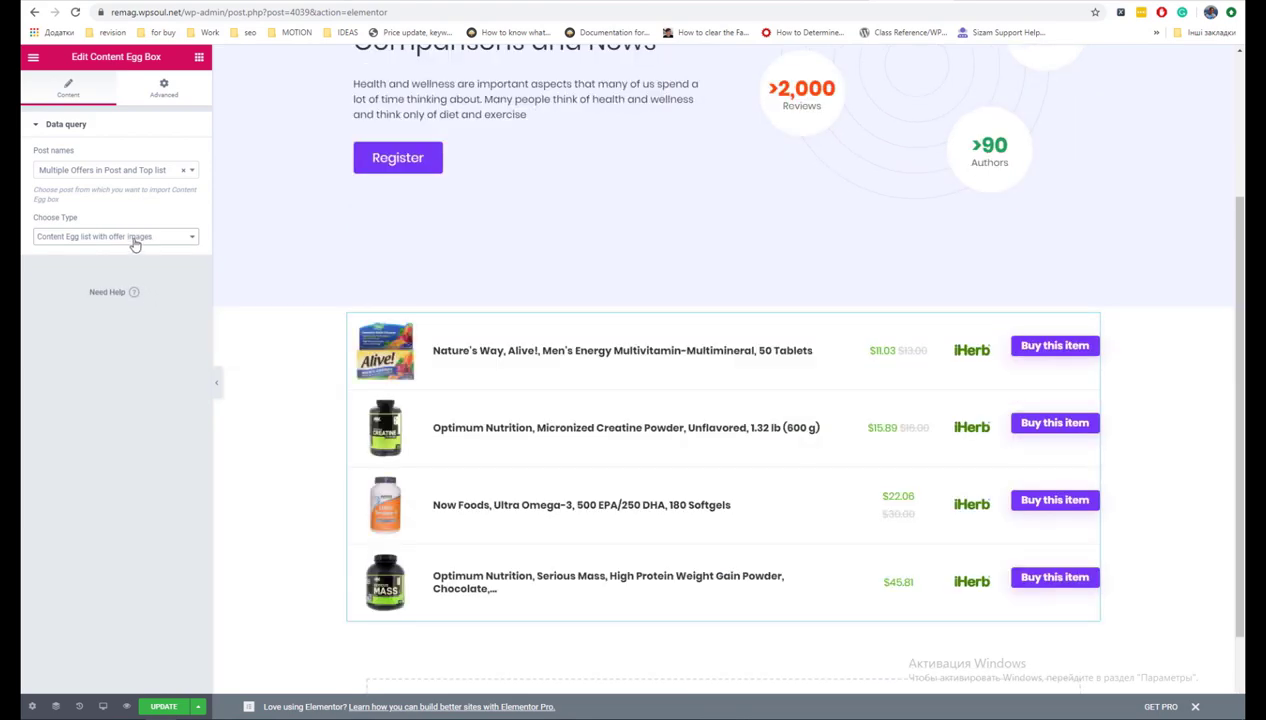
# Preview the box as Content Egg list with logo images, and set its type to Content Egg Price statistic.
pyautogui.click(135, 238)
pyautogui.click(134, 291)
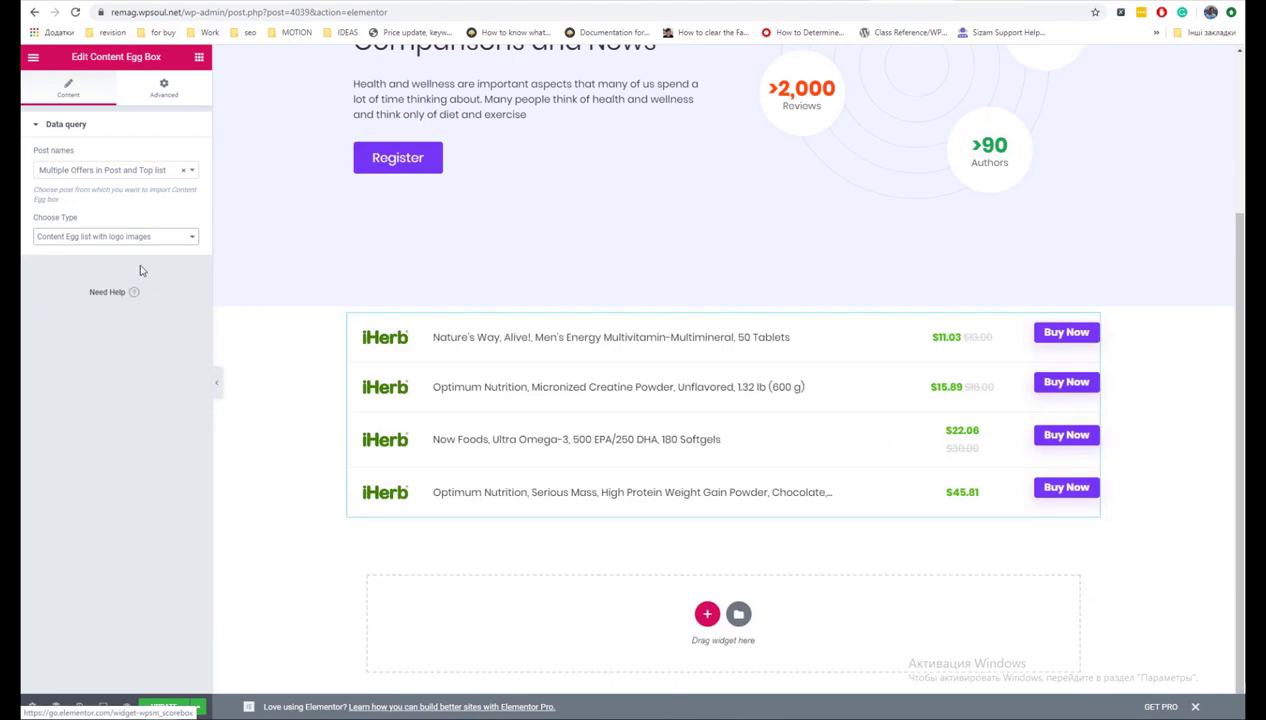
pyautogui.click(140, 238)
pyautogui.click(143, 316)
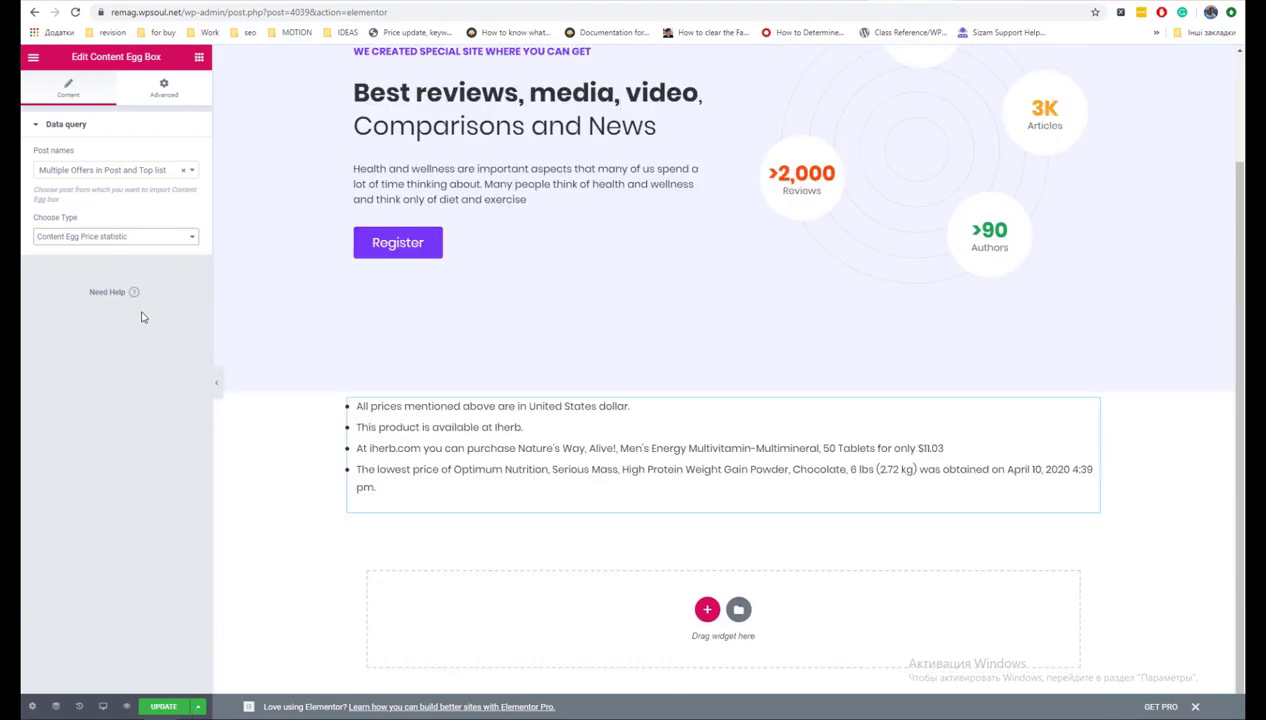